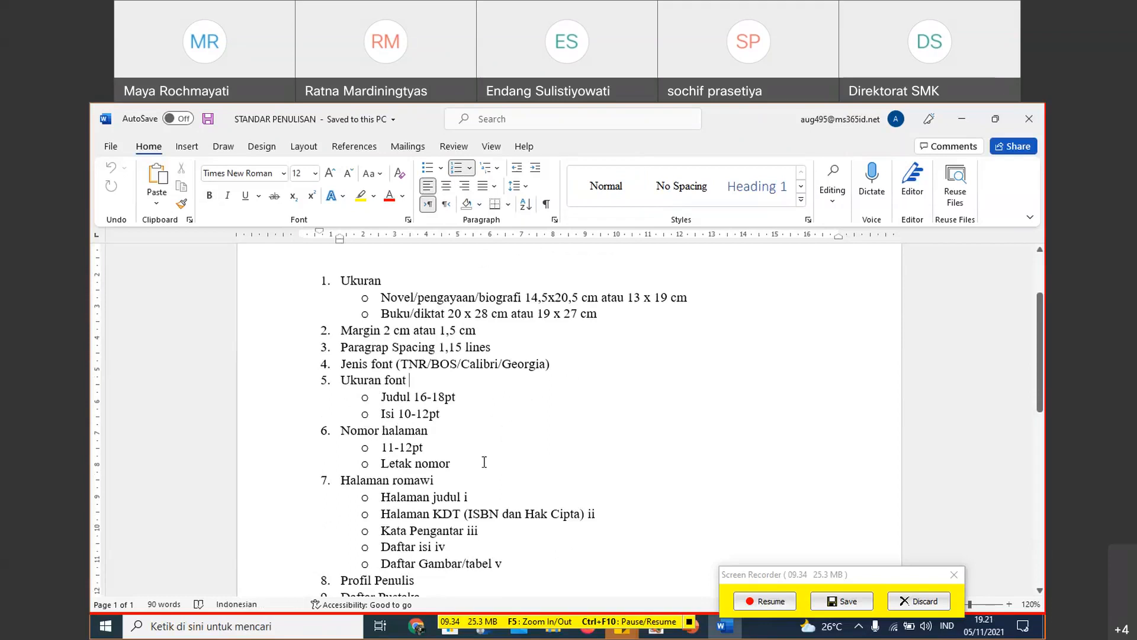
- Dismiss the save prompts for the previous screen recording and start a new full-screen recording without the taskbar
{"action": "left_click", "coordinate": [843, 601]}
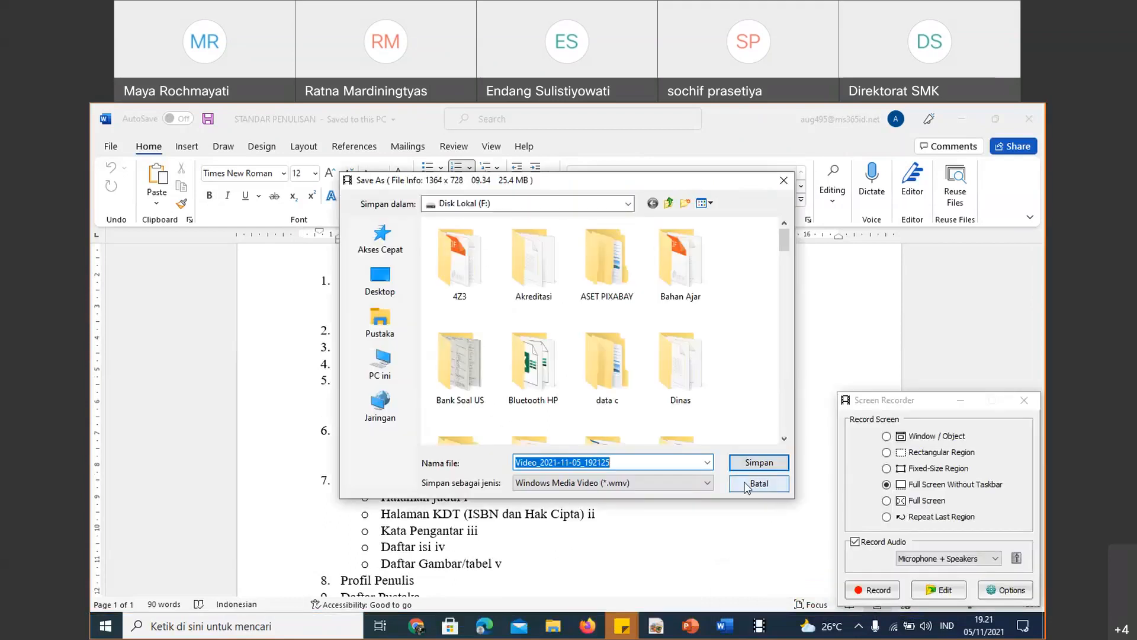
{"action": "left_click", "coordinate": [746, 485]}
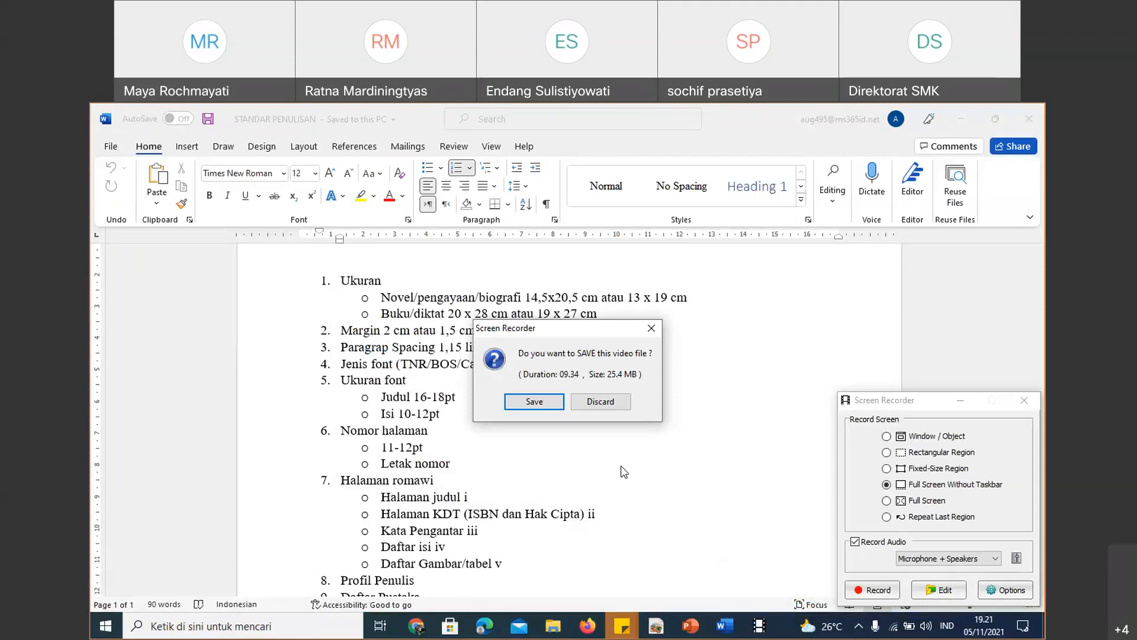
{"action": "left_click", "coordinate": [653, 328]}
{"action": "left_click", "coordinate": [880, 591]}
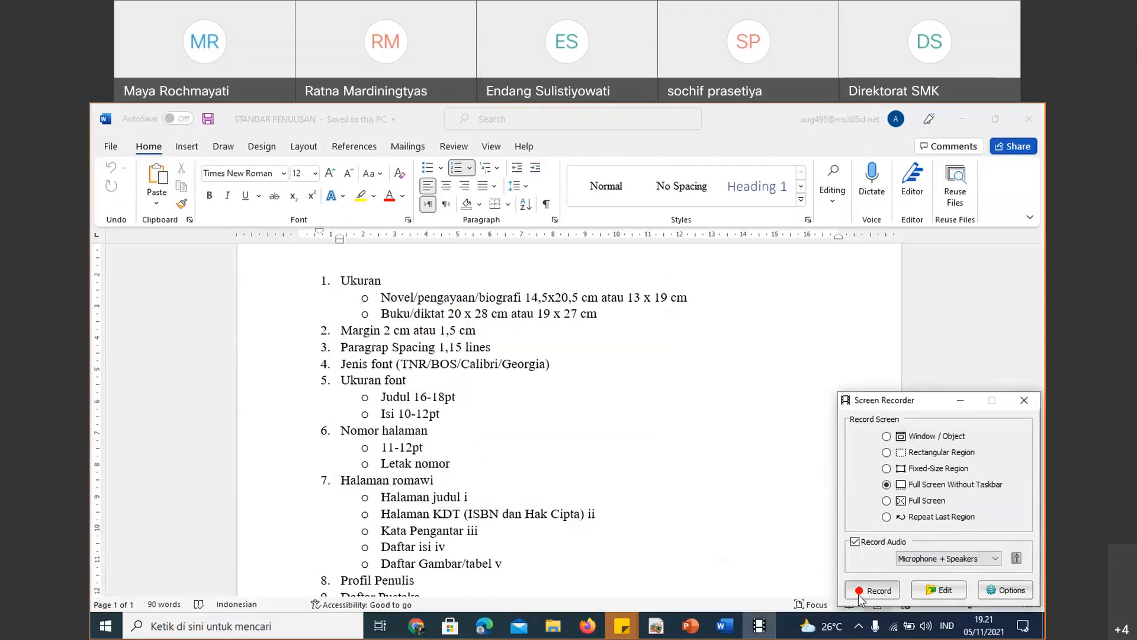
- Create a new blank document alongside the STANDAR PENULISAN document
{"action": "scroll", "coordinate": [620, 477], "scroll_direction": "down", "scroll_amount": 2}
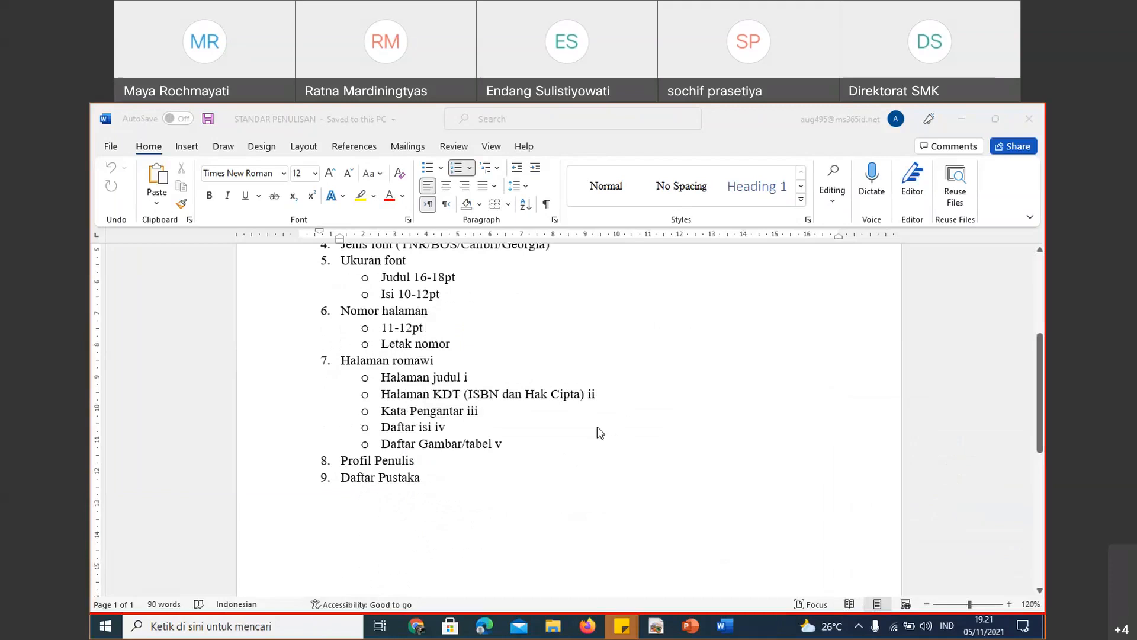
{"action": "left_click", "coordinate": [673, 335]}
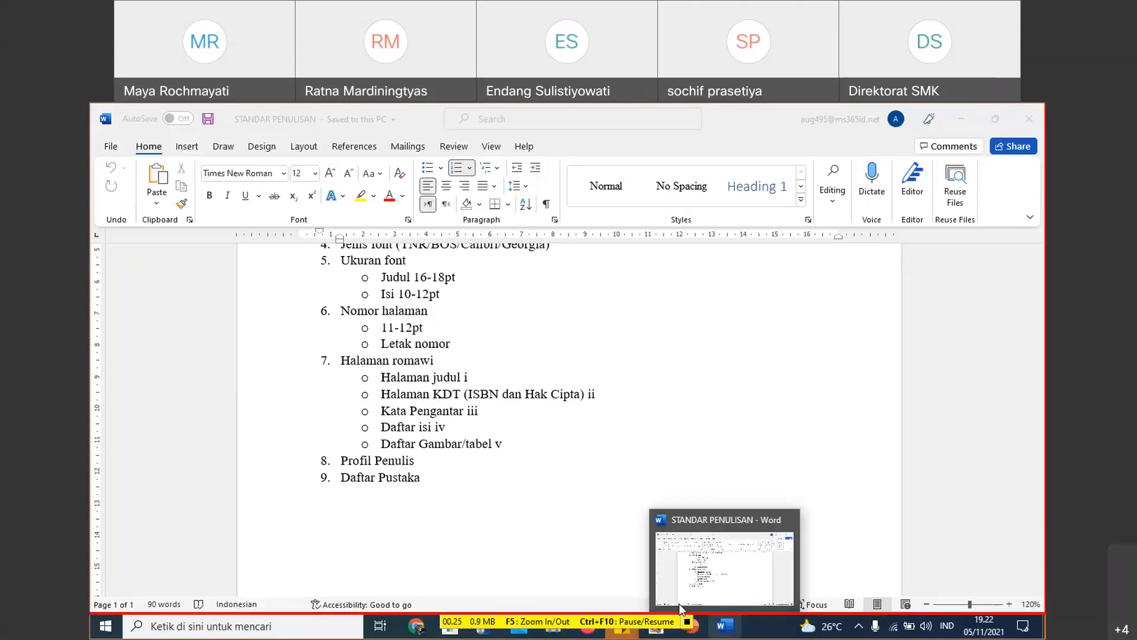
{"action": "left_click", "coordinate": [396, 308]}
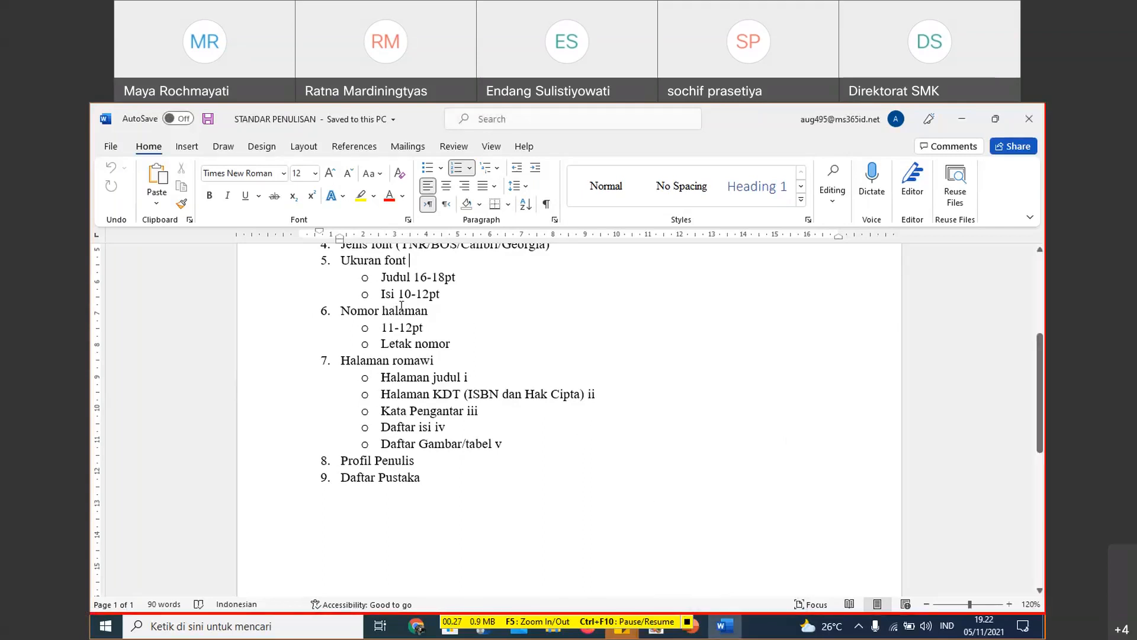
{"action": "left_click", "coordinate": [111, 146]}
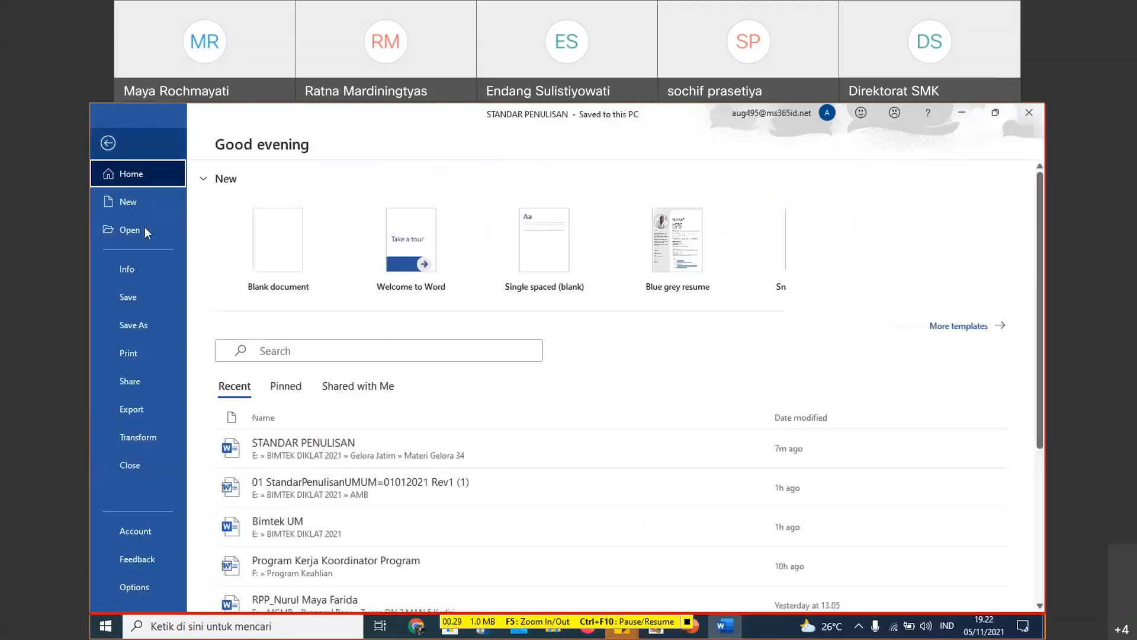
{"action": "left_click", "coordinate": [273, 243]}
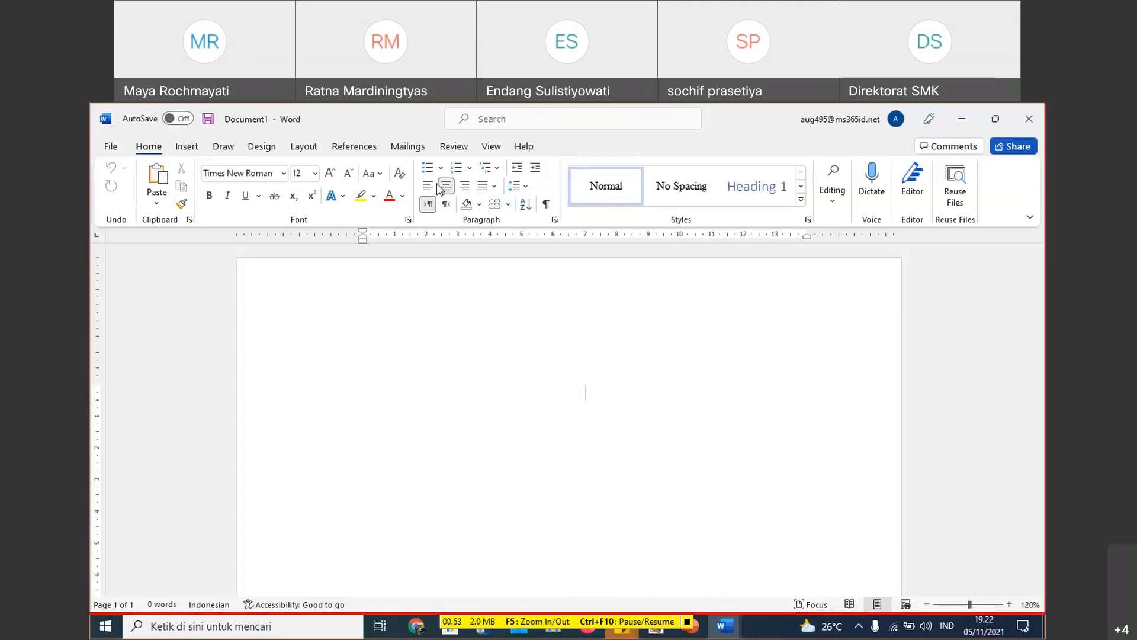
- Look through the preset paper sizes for the new document, including the paper size list in the page setup
{"action": "left_click", "coordinate": [814, 204]}
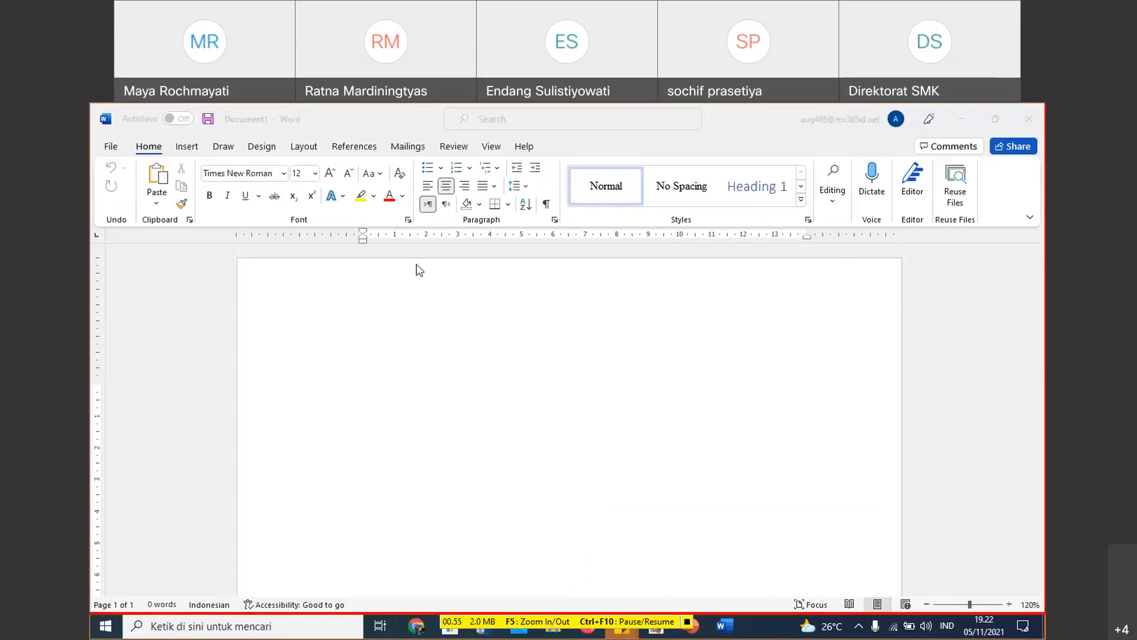
{"action": "left_click", "coordinate": [305, 150]}
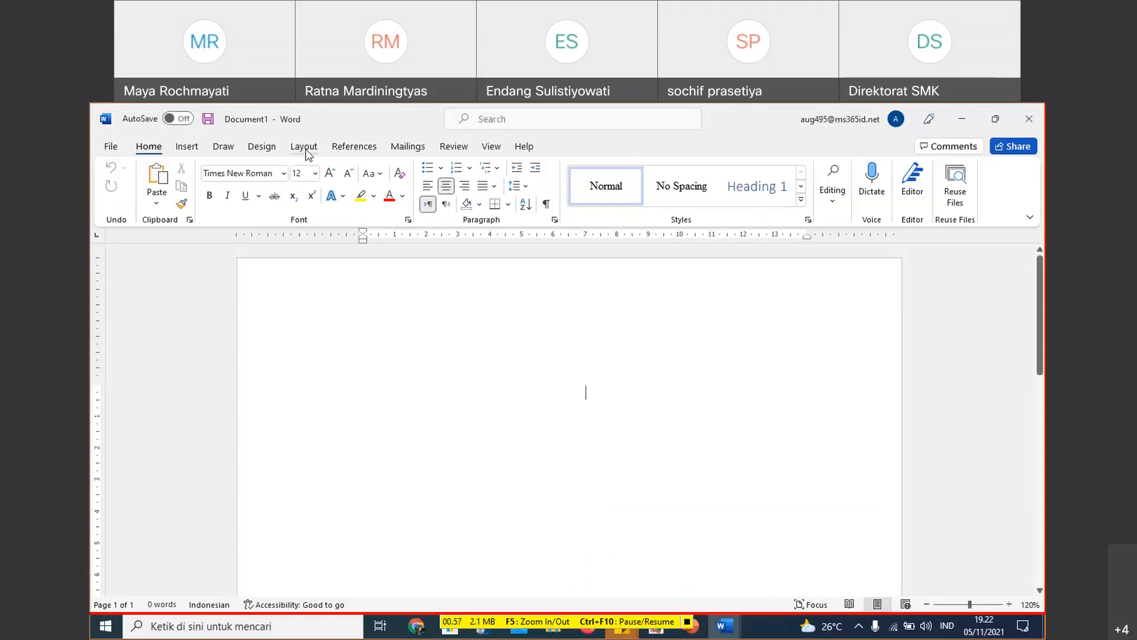
{"action": "left_click", "coordinate": [305, 148]}
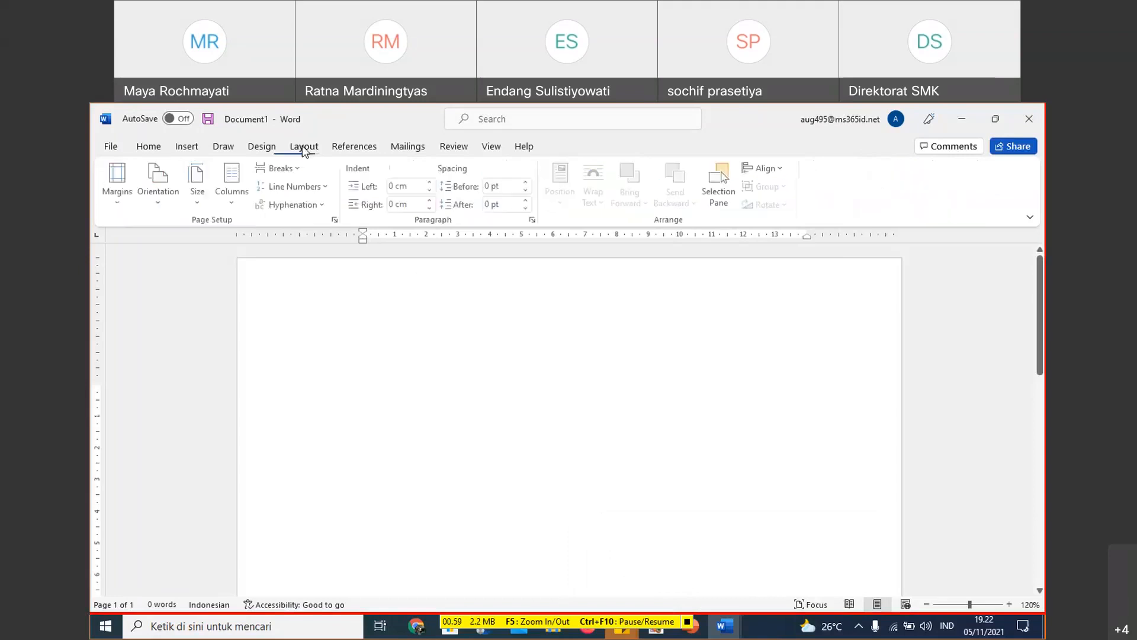
{"action": "left_click", "coordinate": [197, 202]}
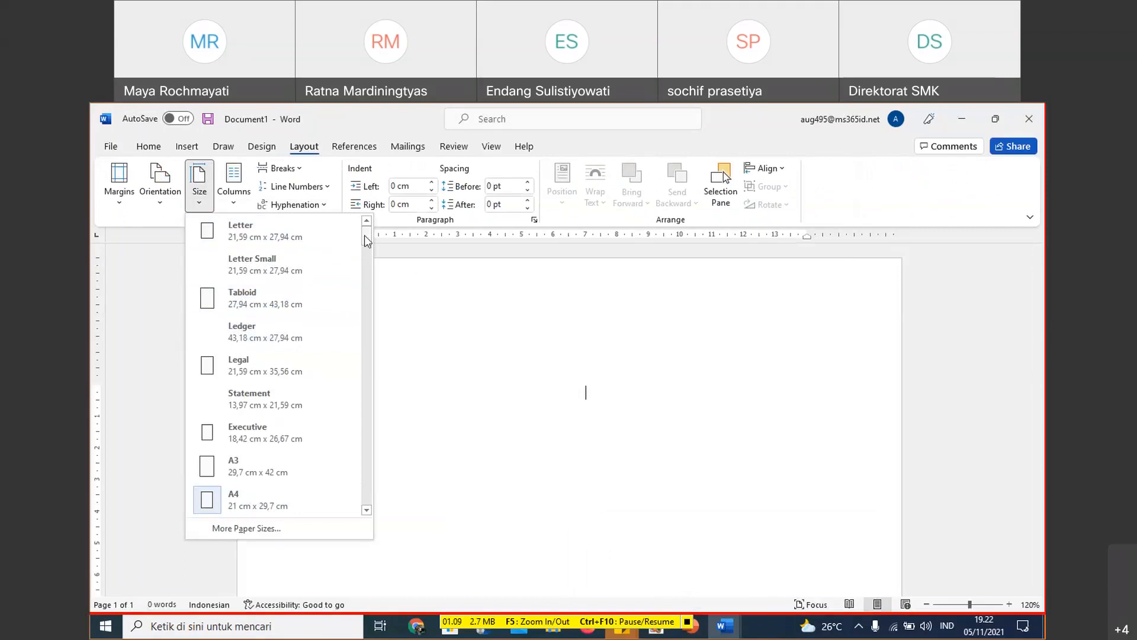
{"action": "left_click_drag", "start_coordinate": [364, 236], "coordinate": [371, 258]}
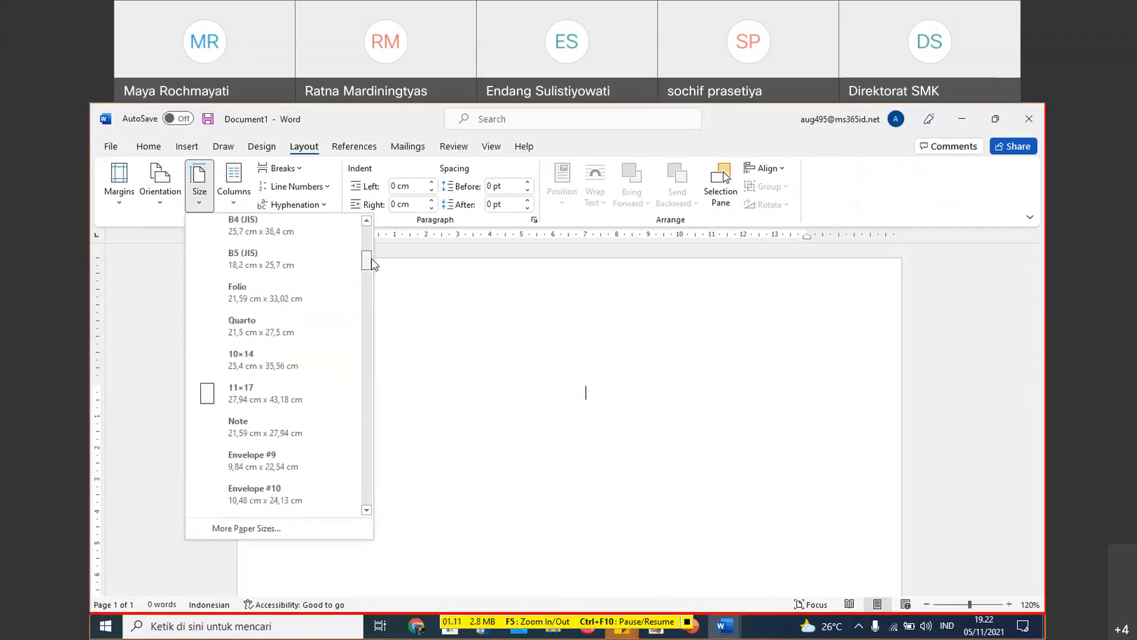
{"action": "left_click", "coordinate": [409, 317]}
{"action": "left_click", "coordinate": [337, 221]}
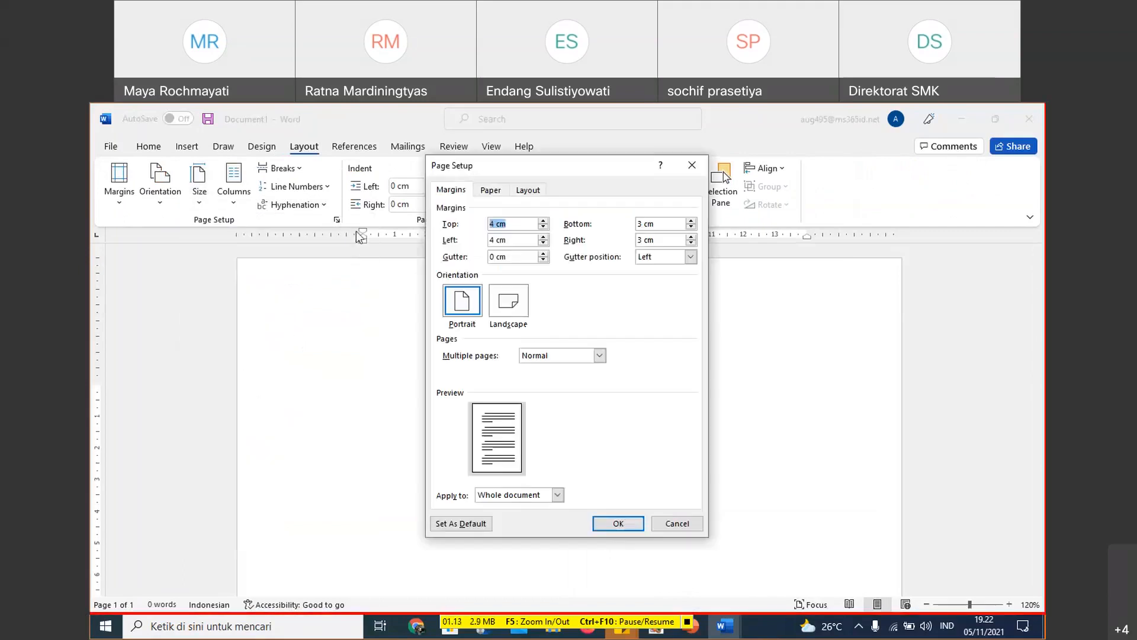
{"action": "left_click", "coordinate": [491, 190]}
{"action": "left_click", "coordinate": [577, 224]}
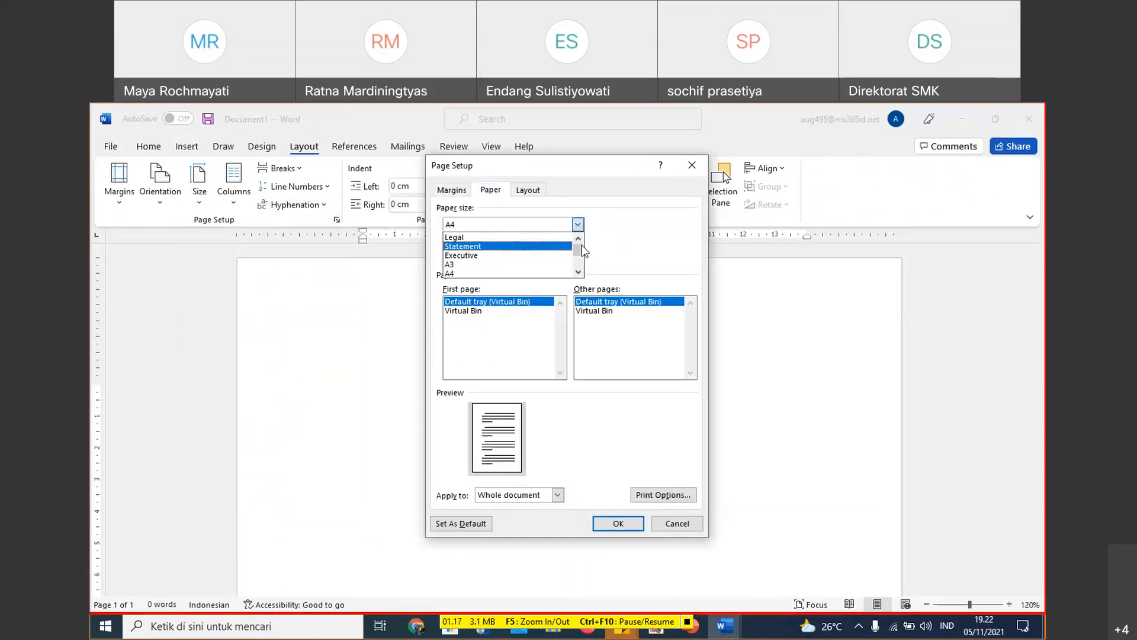
{"action": "scroll", "coordinate": [582, 244], "scroll_direction": "down", "scroll_amount": 5}
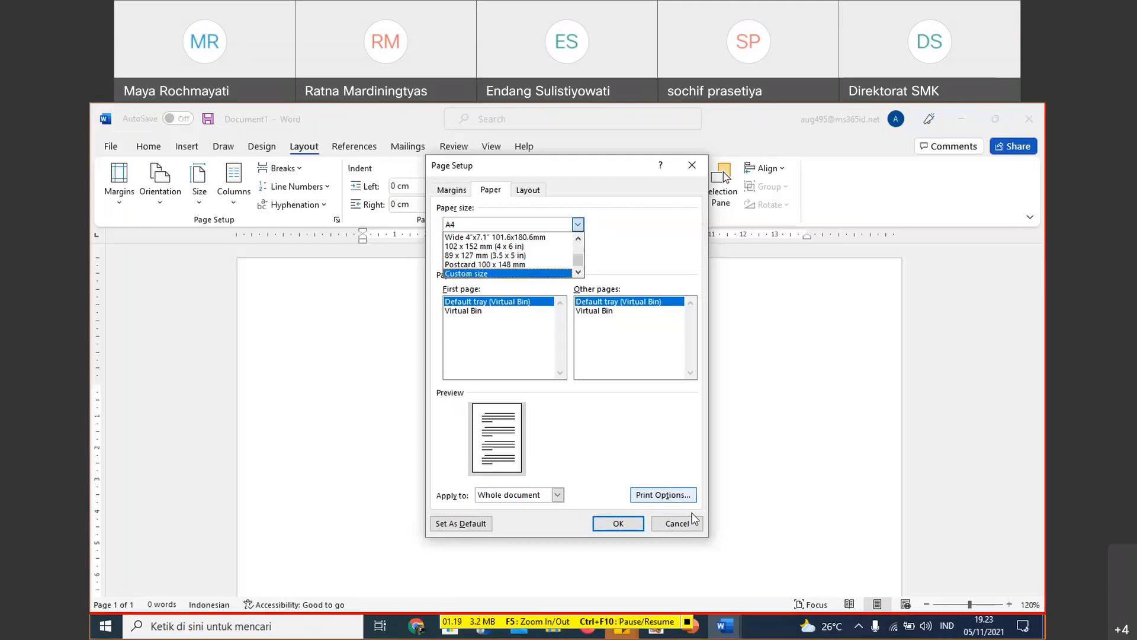
{"action": "left_click", "coordinate": [677, 523]}
{"action": "left_click", "coordinate": [677, 523]}
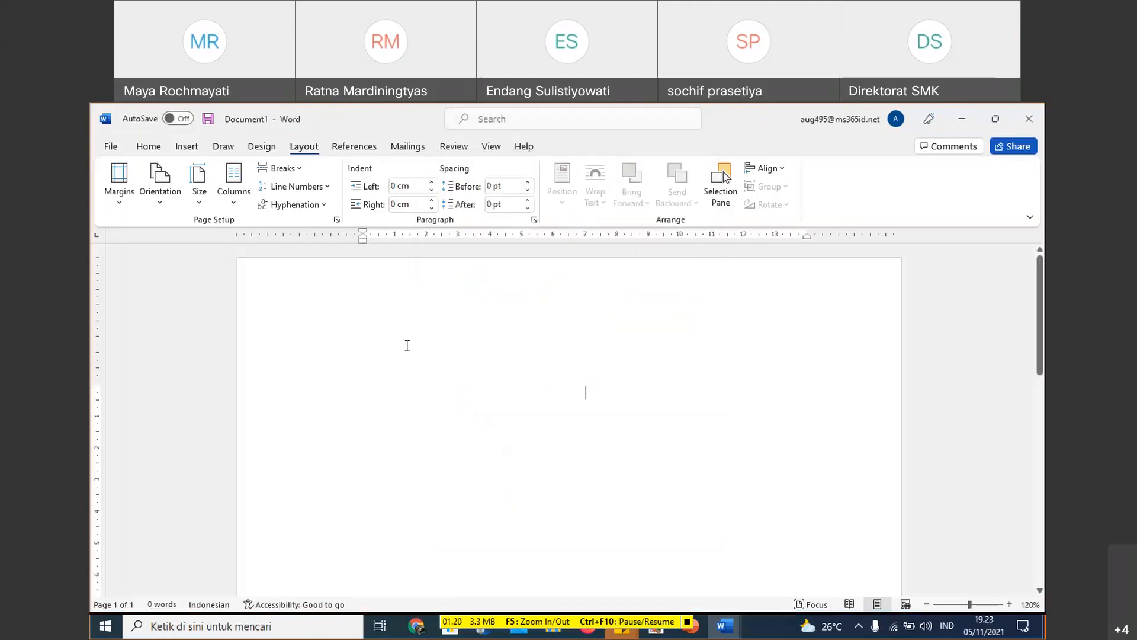
- Choose the EPSON L3110 Series as the document's printer
{"action": "left_click", "coordinate": [111, 146]}
{"action": "left_click", "coordinate": [133, 355]}
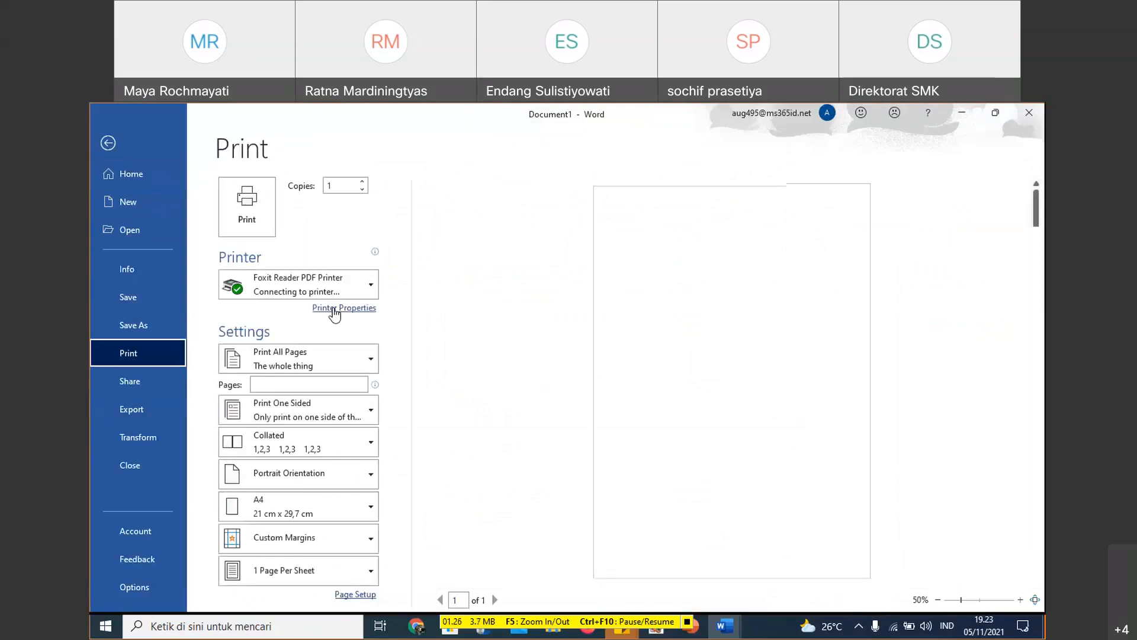
{"action": "left_click", "coordinate": [334, 308]}
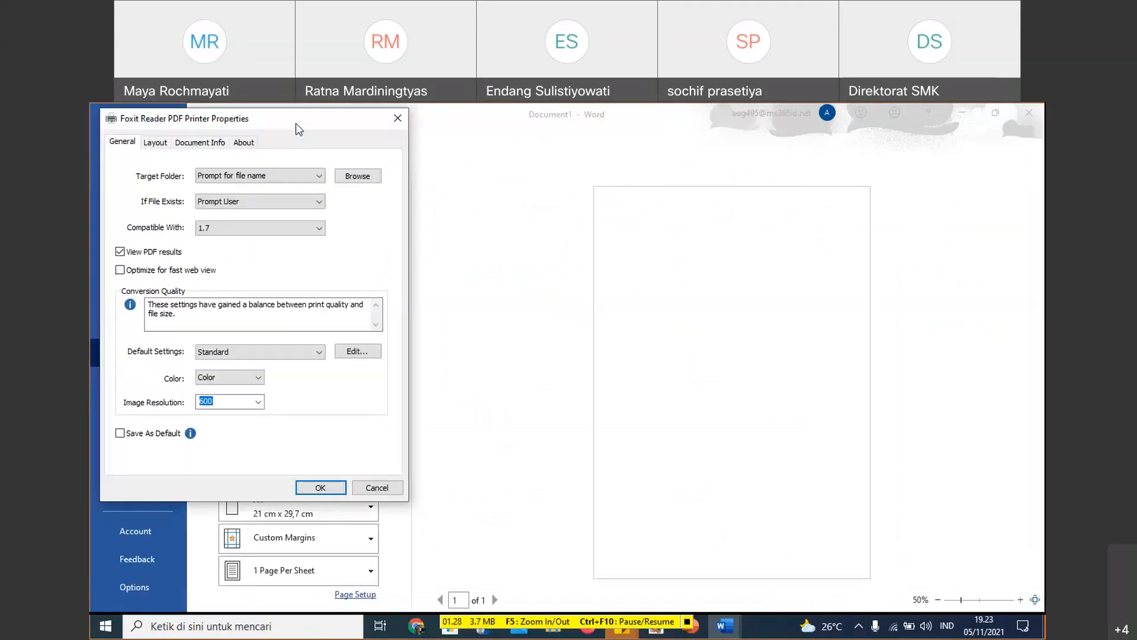
{"action": "left_click", "coordinate": [397, 119]}
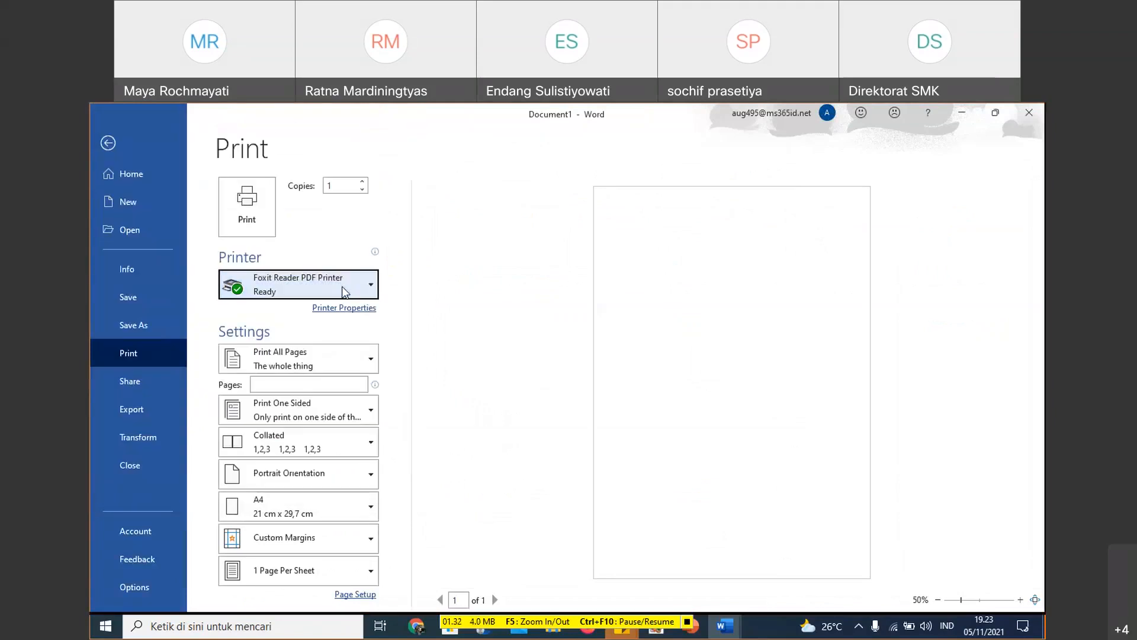
{"action": "left_click", "coordinate": [343, 288]}
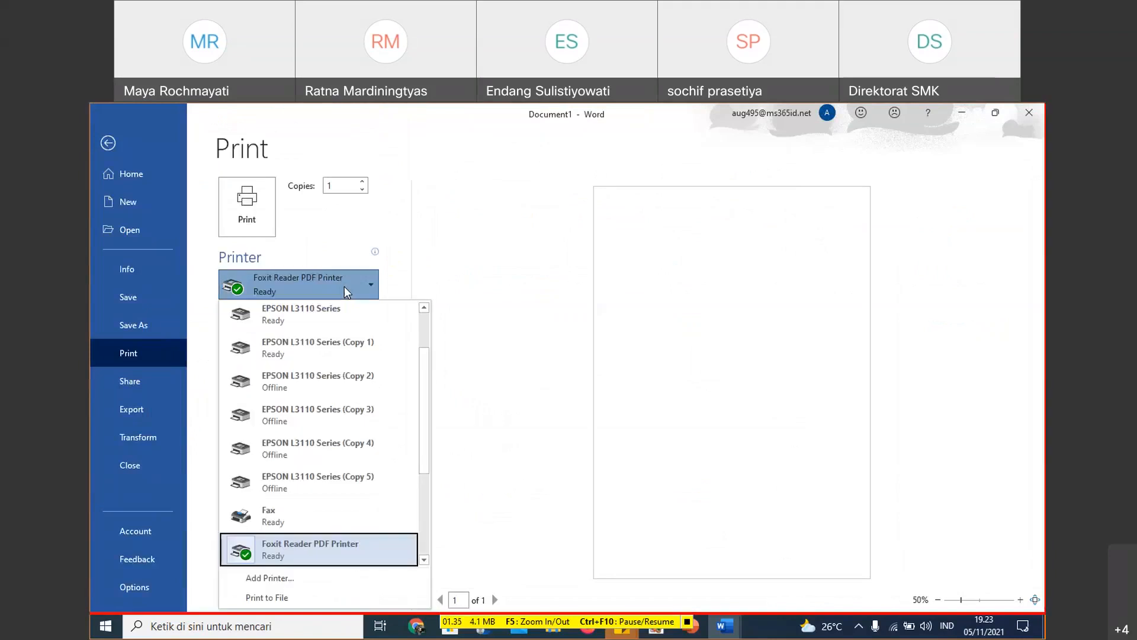
{"action": "left_click", "coordinate": [333, 326]}
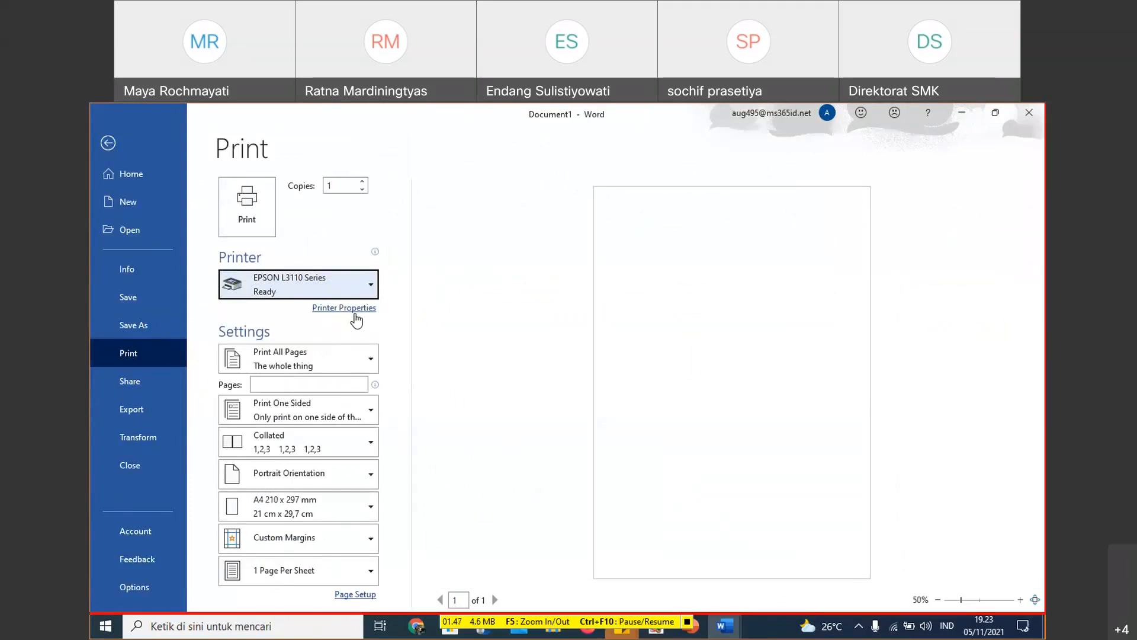
- Set the printer's document size to the custom paper Ukuran Novel, 145 mm wide and 205 mm high
{"action": "left_click", "coordinate": [355, 311]}
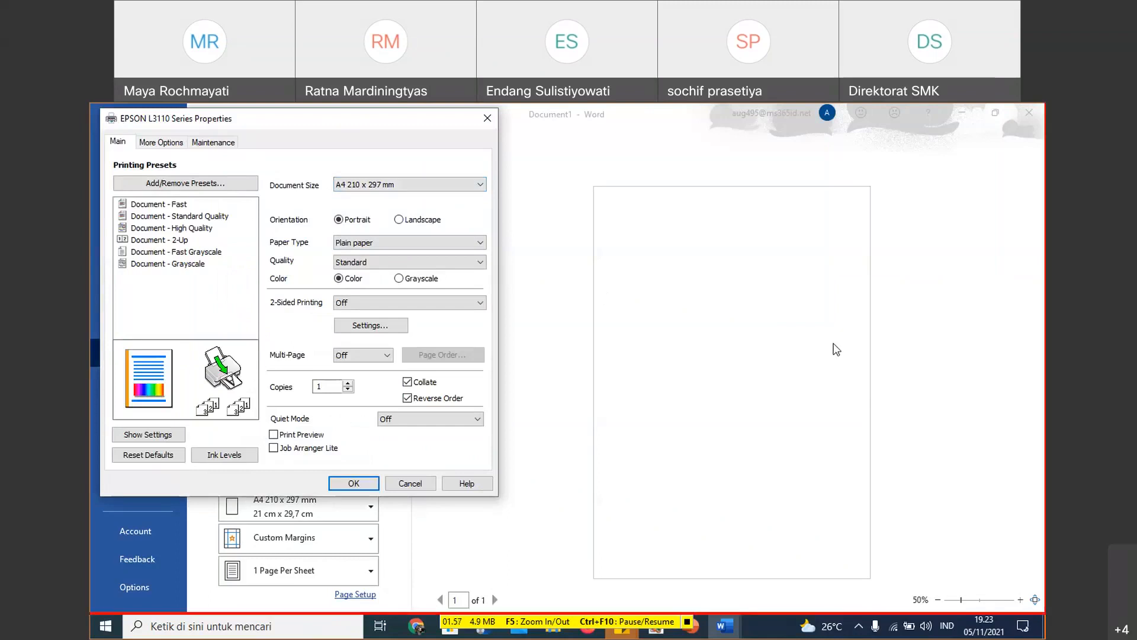
{"action": "left_click", "coordinate": [472, 186]}
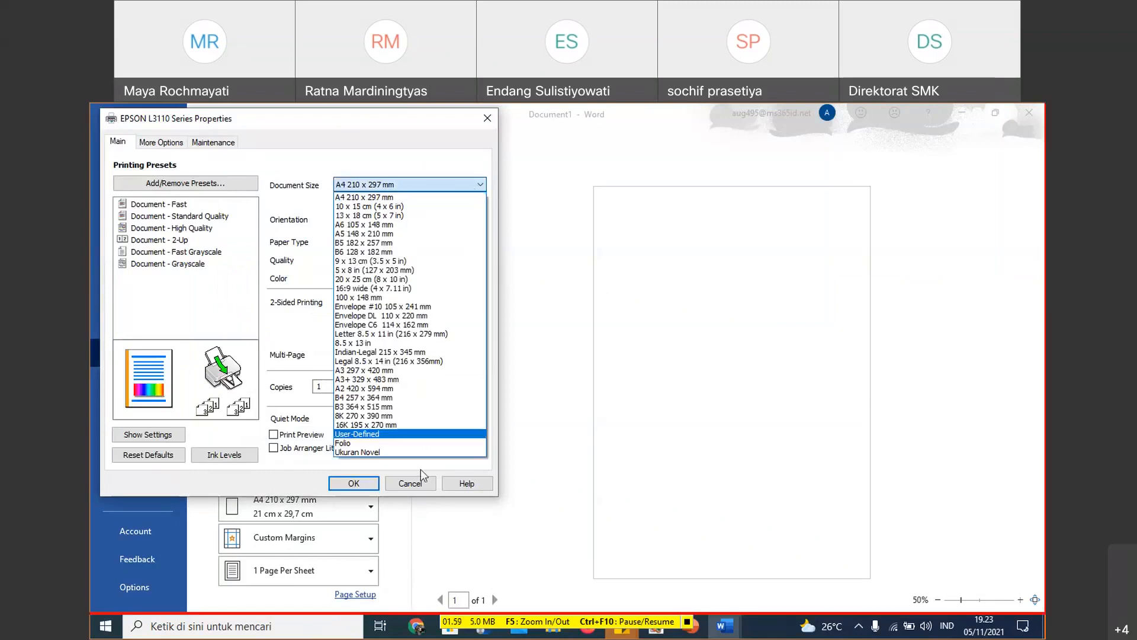
{"action": "left_click", "coordinate": [392, 434]}
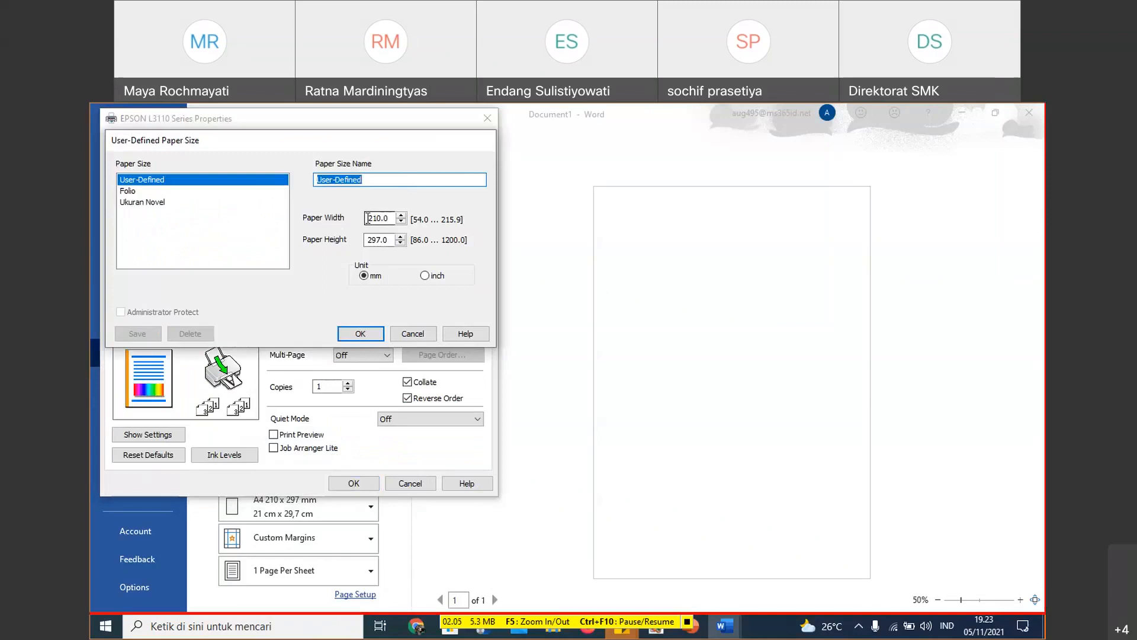
{"action": "left_click_drag", "start_coordinate": [367, 218], "coordinate": [379, 240]}
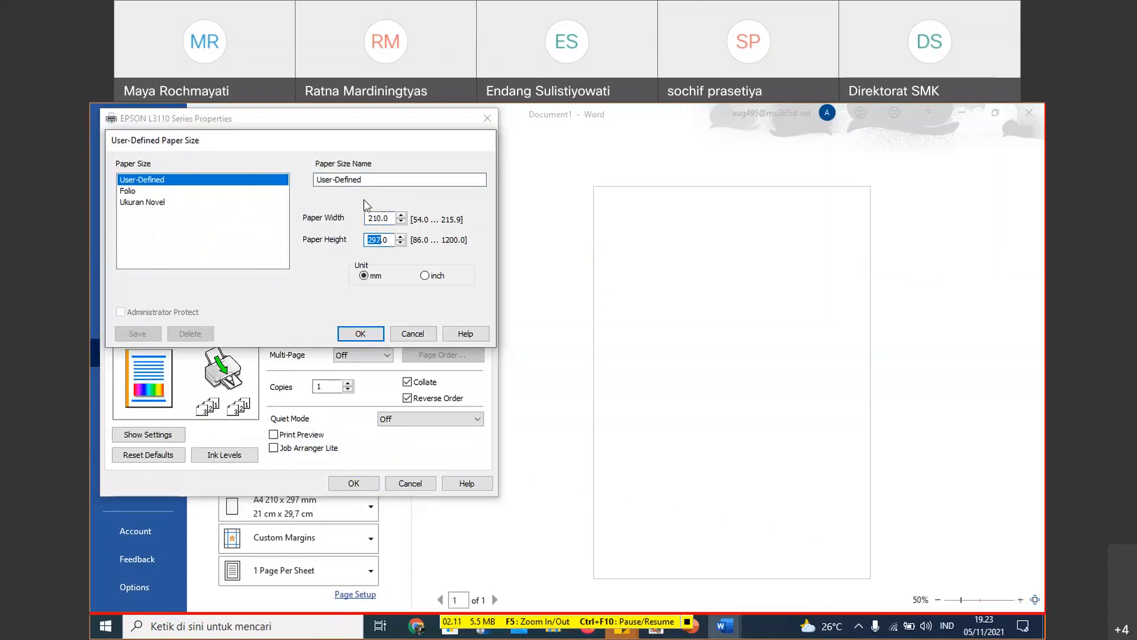
{"action": "left_click_drag", "start_coordinate": [368, 218], "coordinate": [392, 218]}
{"action": "left_click", "coordinate": [155, 204]}
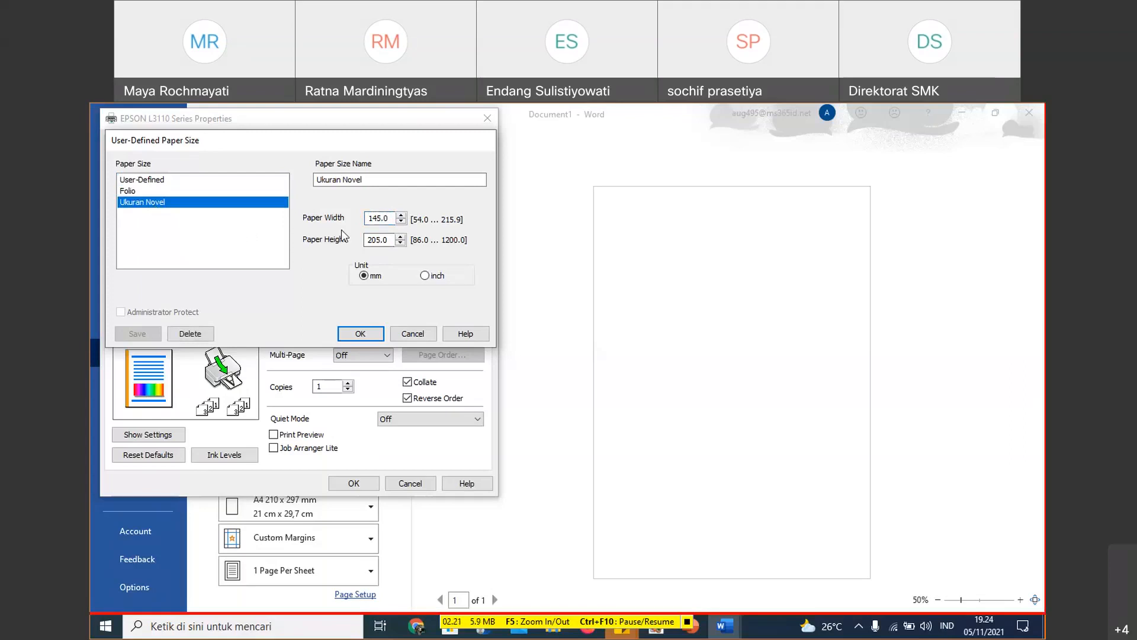
{"action": "left_click", "coordinate": [361, 334]}
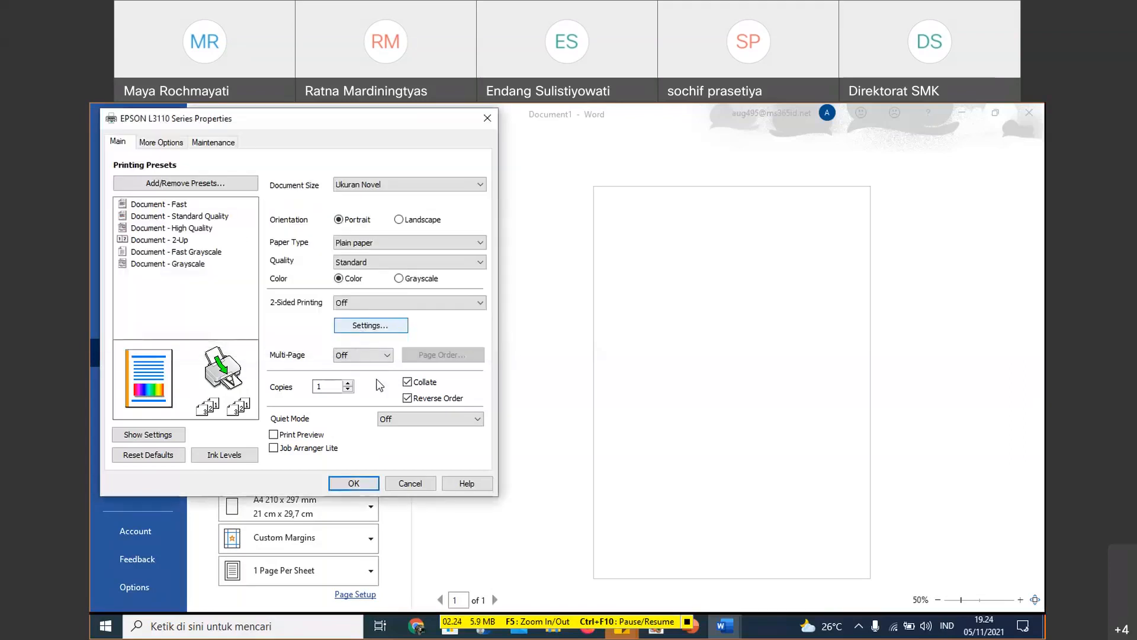
{"action": "left_click", "coordinate": [354, 482]}
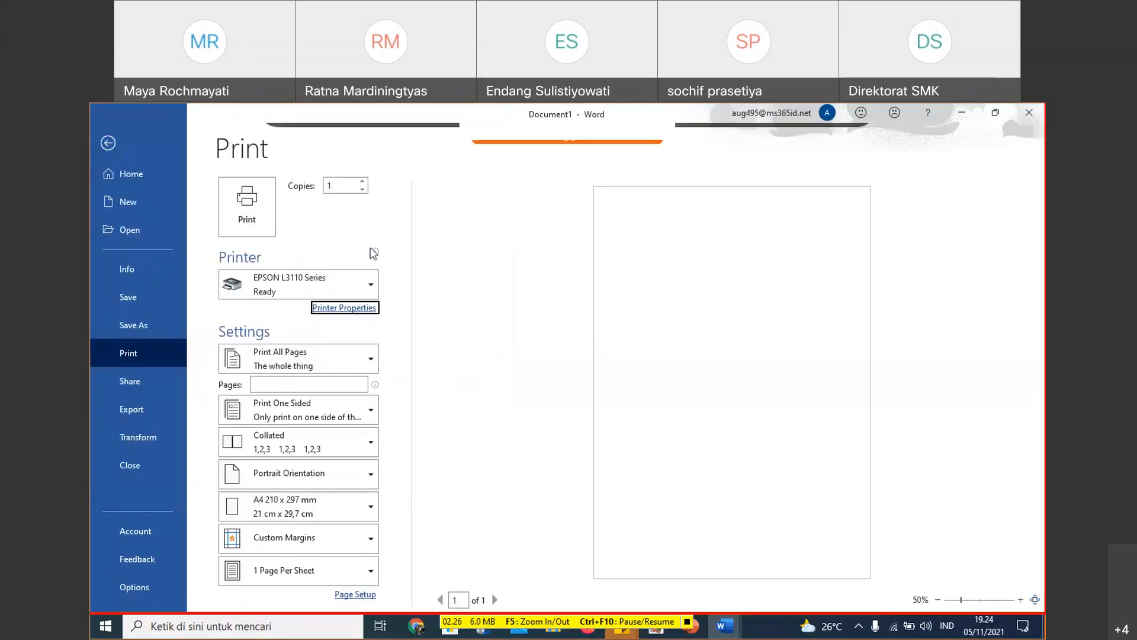
- Apply the Ukuran Novel paper size to the blank document
{"action": "left_click", "coordinate": [112, 150]}
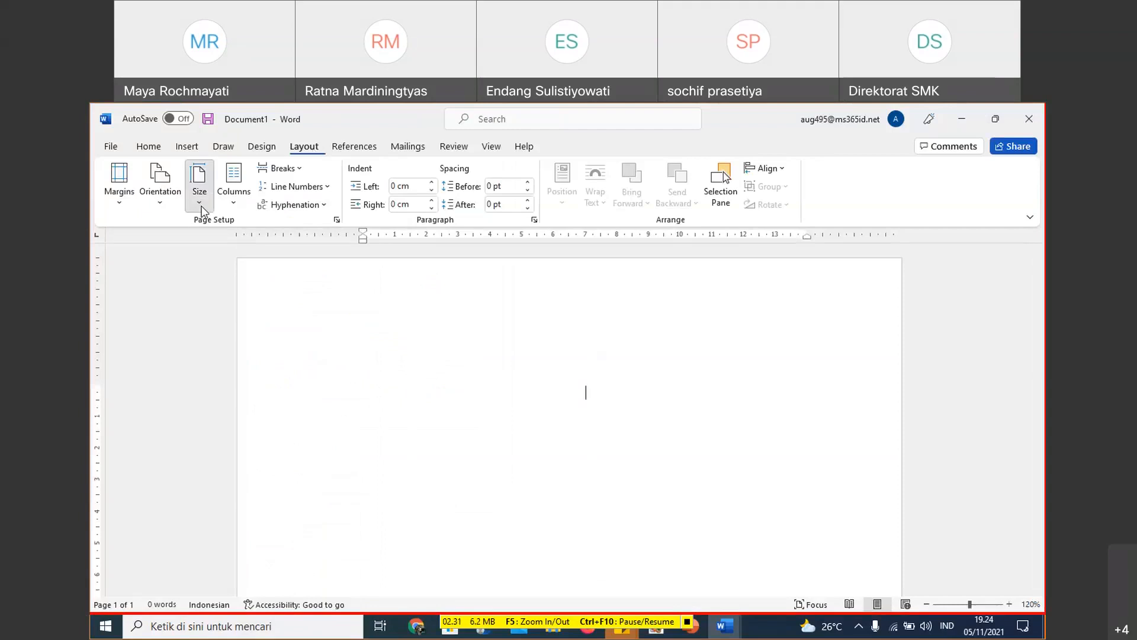
{"action": "left_click", "coordinate": [199, 188]}
{"action": "scroll", "coordinate": [353, 420], "scroll_direction": "down", "scroll_amount": 5}
{"action": "scroll", "coordinate": [354, 419], "scroll_direction": "down", "scroll_amount": 5}
{"action": "left_click", "coordinate": [300, 505]}
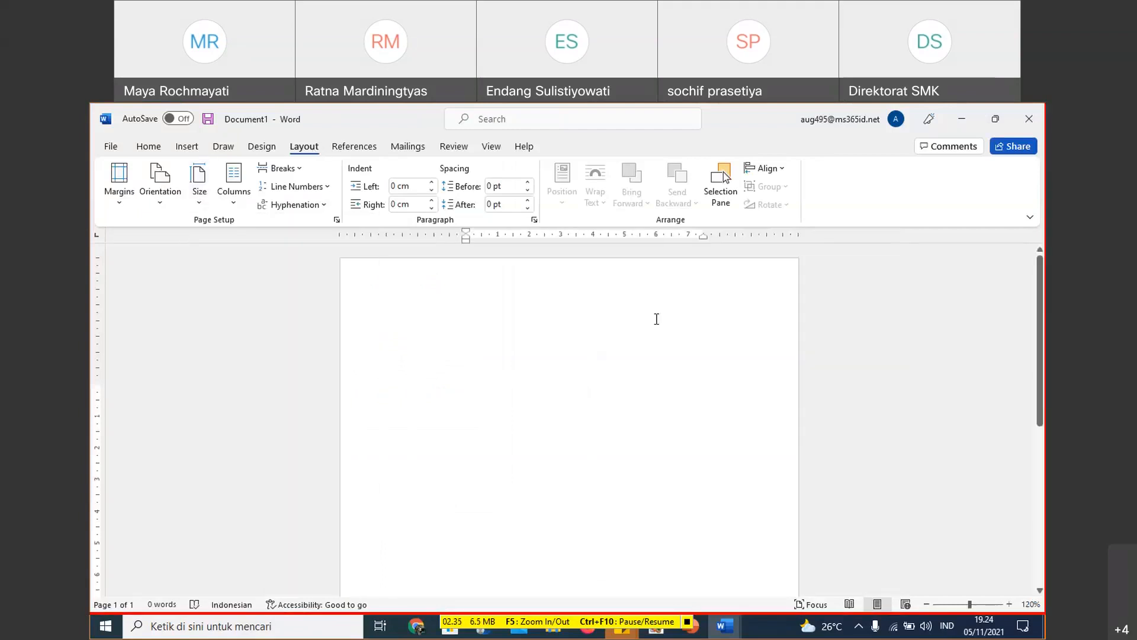
- Set the top, bottom, left and right page margins to 2 cm for the whole document
{"action": "scroll", "coordinate": [656, 319], "scroll_direction": "down", "scroll_amount": 1}
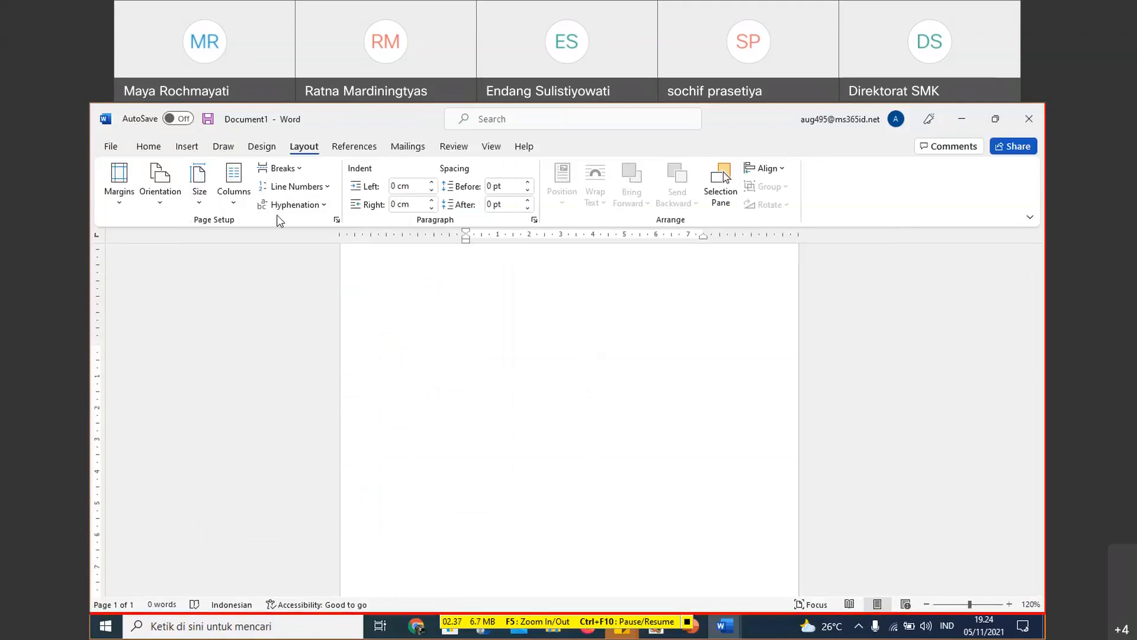
{"action": "double_click", "coordinate": [368, 233]}
{"action": "left_click", "coordinate": [447, 189]}
{"action": "double_click", "coordinate": [497, 229]}
{"action": "type", "text": "2cm"}
{"action": "key", "text": "Tab"}
{"action": "type", "text": "2"}
{"action": "key", "text": "Tab"}
{"action": "type", "text": "2"}
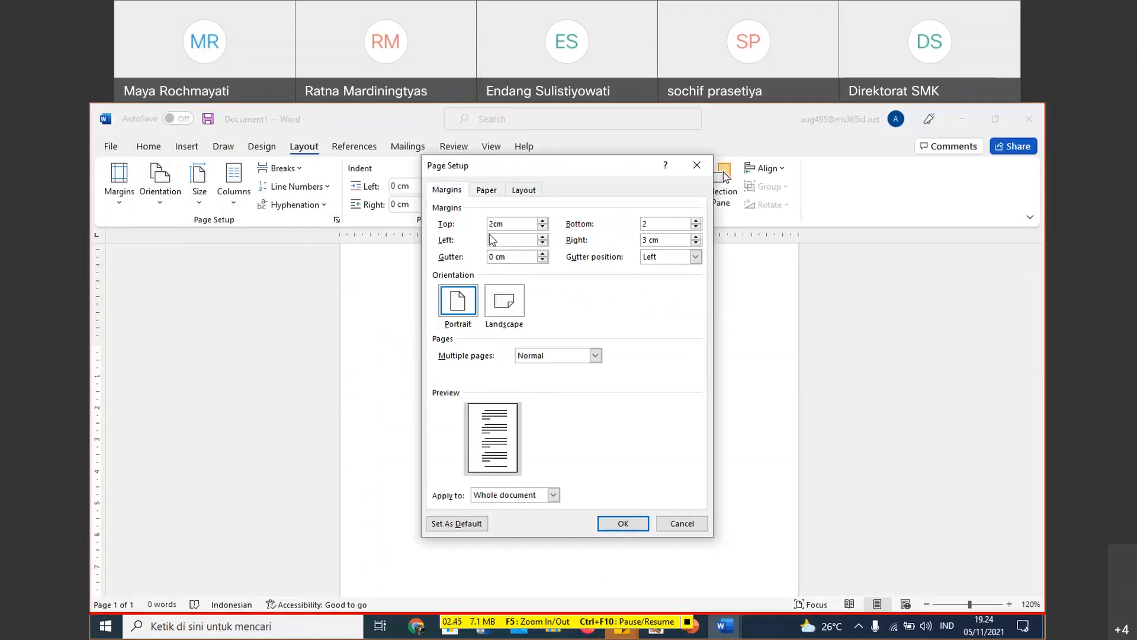
{"action": "key", "text": "Tab"}
{"action": "type", "text": "2"}
{"action": "left_click", "coordinate": [629, 529]}
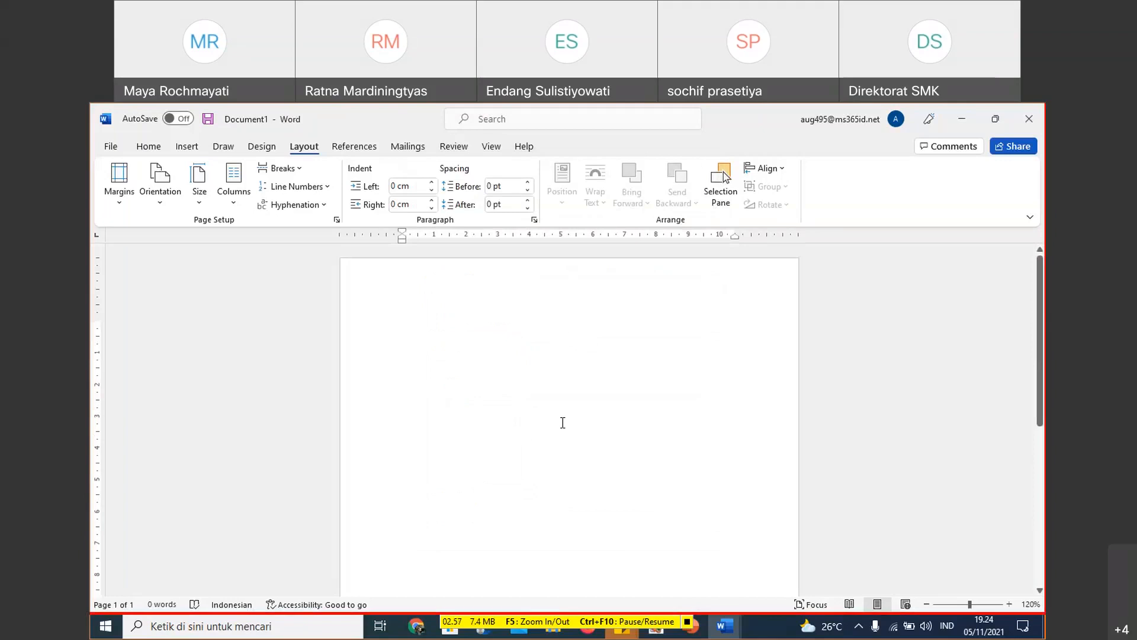
{"action": "key", "text": "Return"}
{"action": "key", "text": "Return"}
{"action": "key", "text": "Return"}
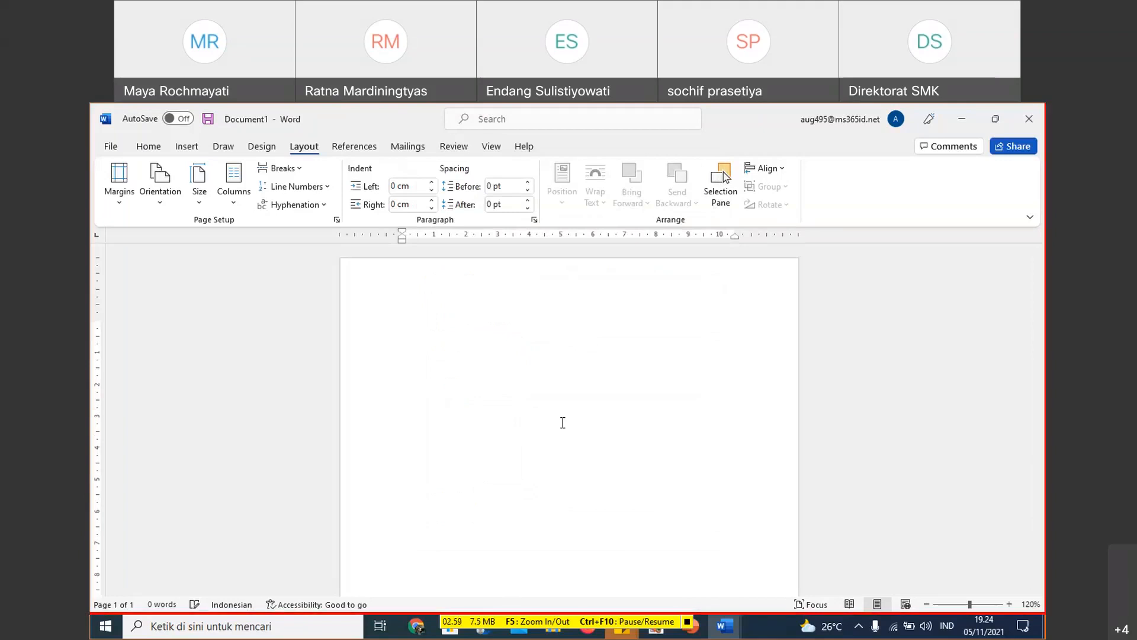
- Enter the placeholder text HALAMAN JUDUL on the first page
{"action": "type", "text": "HALAMA"}
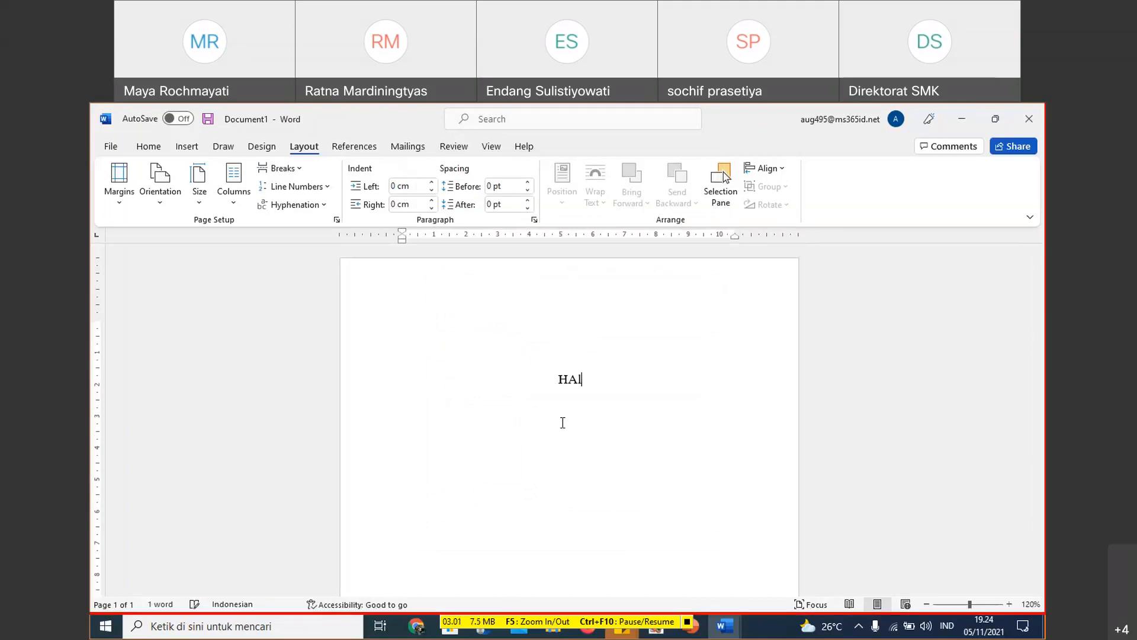
{"action": "type", "text": "N JUDU:"}
{"action": "key", "text": "BackSpace"}
{"action": "type", "text": "L"}
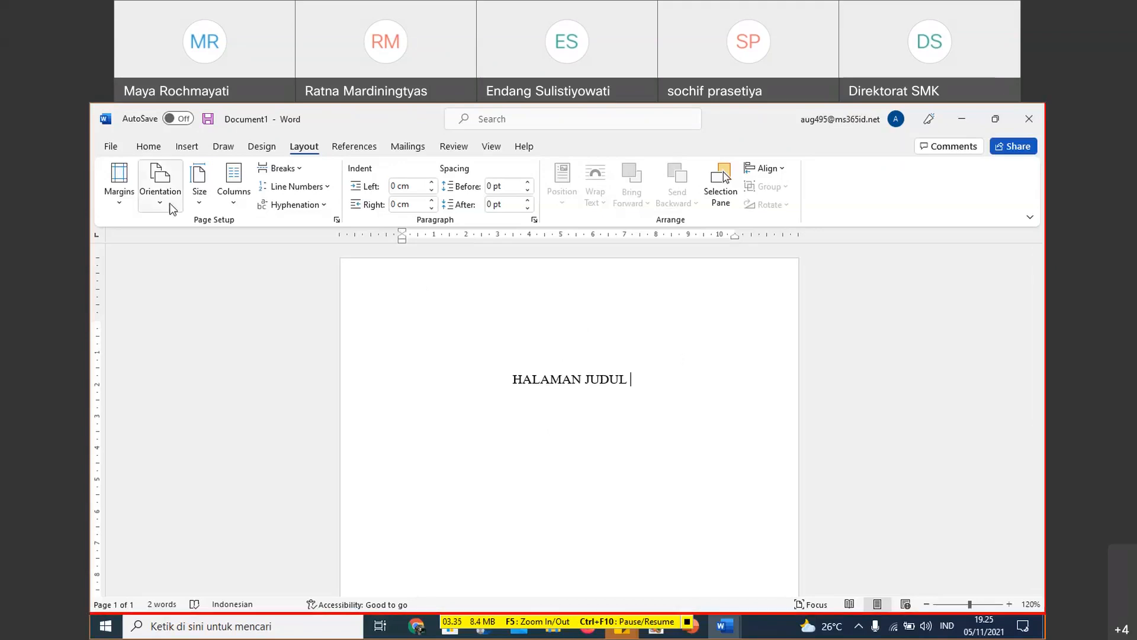
- Insert a page break after HALAMAN JUDUL to add a second page
{"action": "left_click", "coordinate": [186, 148]}
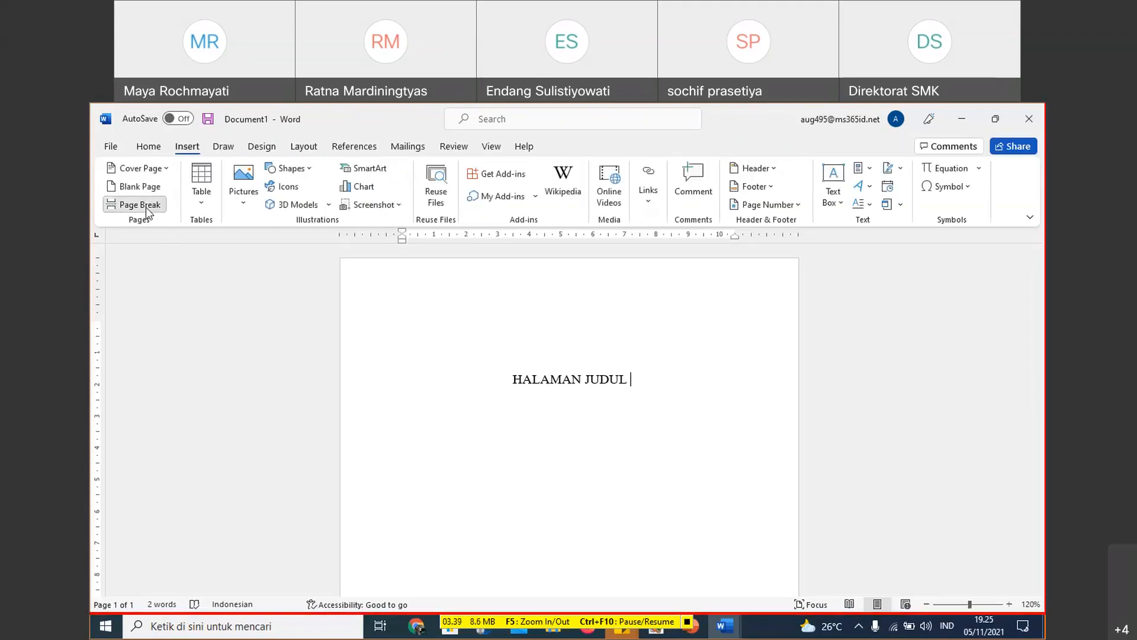
{"action": "left_click", "coordinate": [142, 204]}
{"action": "scroll", "coordinate": [502, 399], "scroll_direction": "up", "scroll_amount": 1}
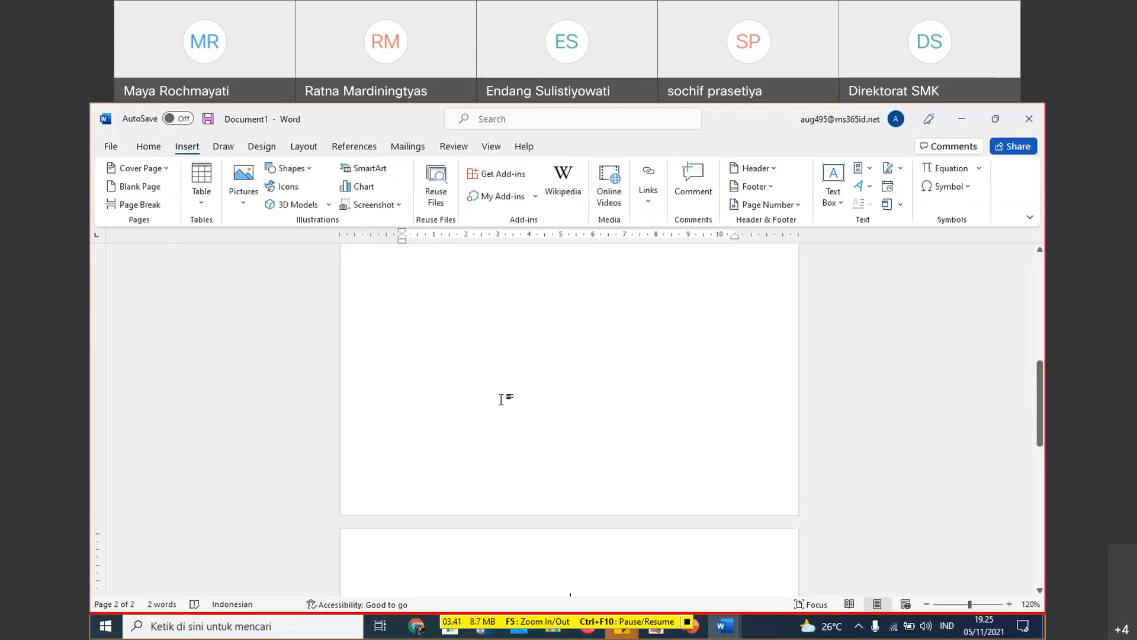
{"action": "left_click", "coordinate": [927, 604]}
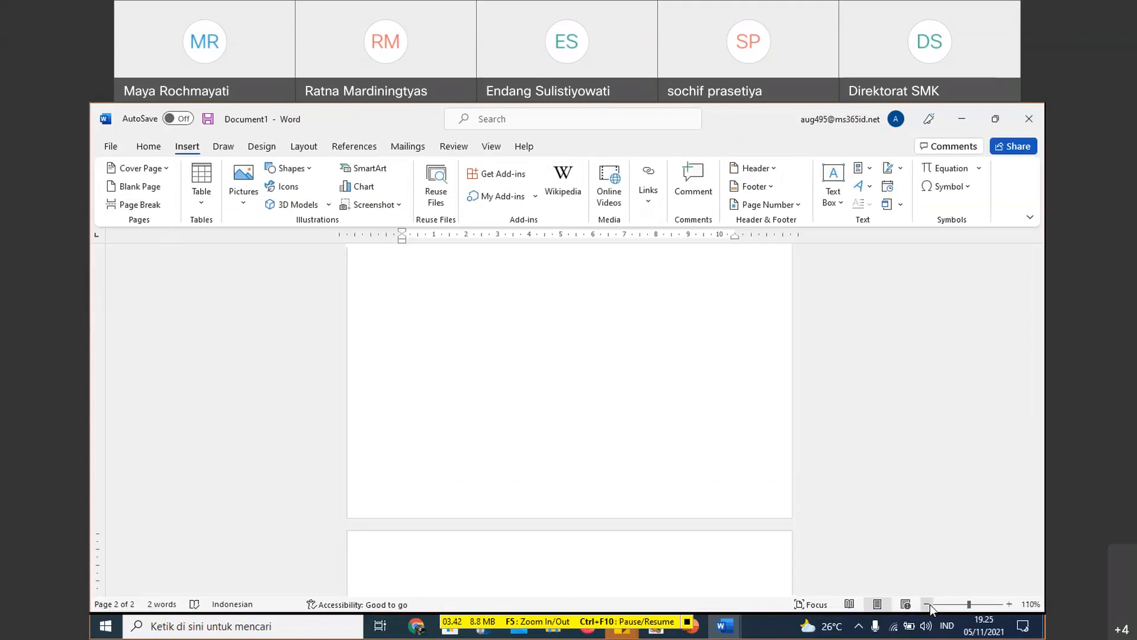
{"action": "left_click", "coordinate": [928, 605]}
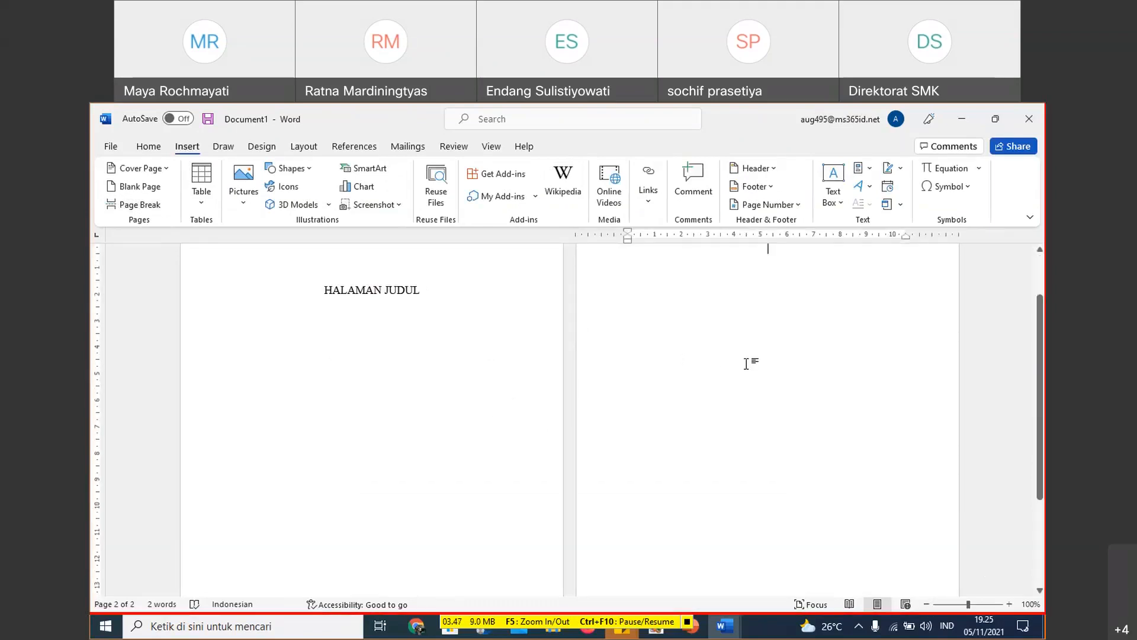
{"action": "scroll", "coordinate": [706, 370], "scroll_direction": "up", "scroll_amount": 2}
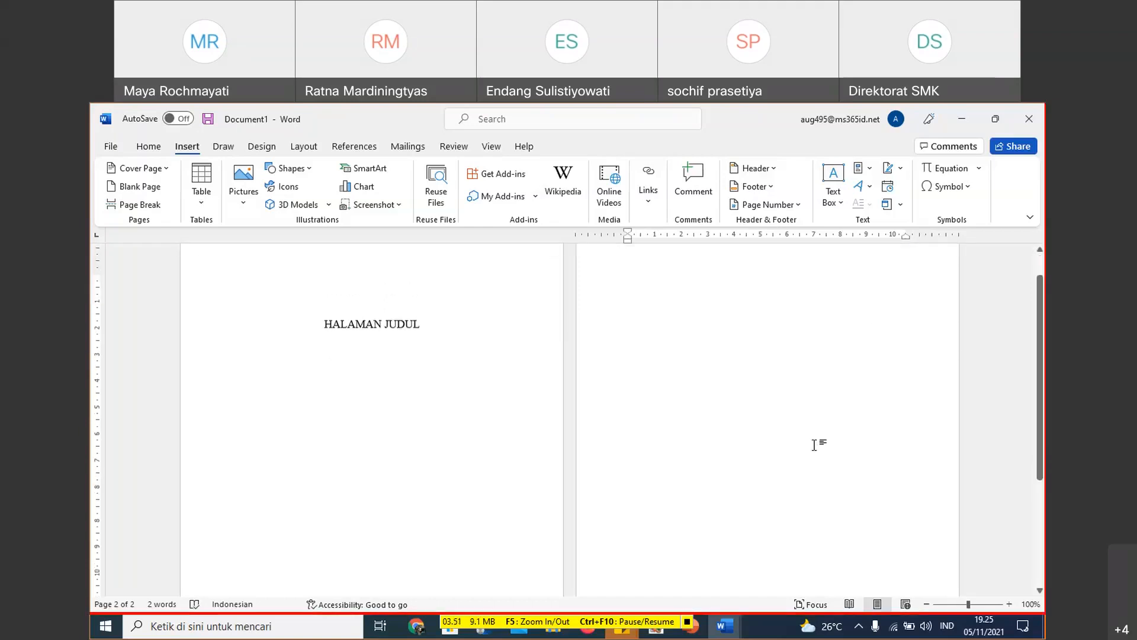
{"action": "scroll", "coordinate": [816, 447], "scroll_direction": "down", "scroll_amount": 6}
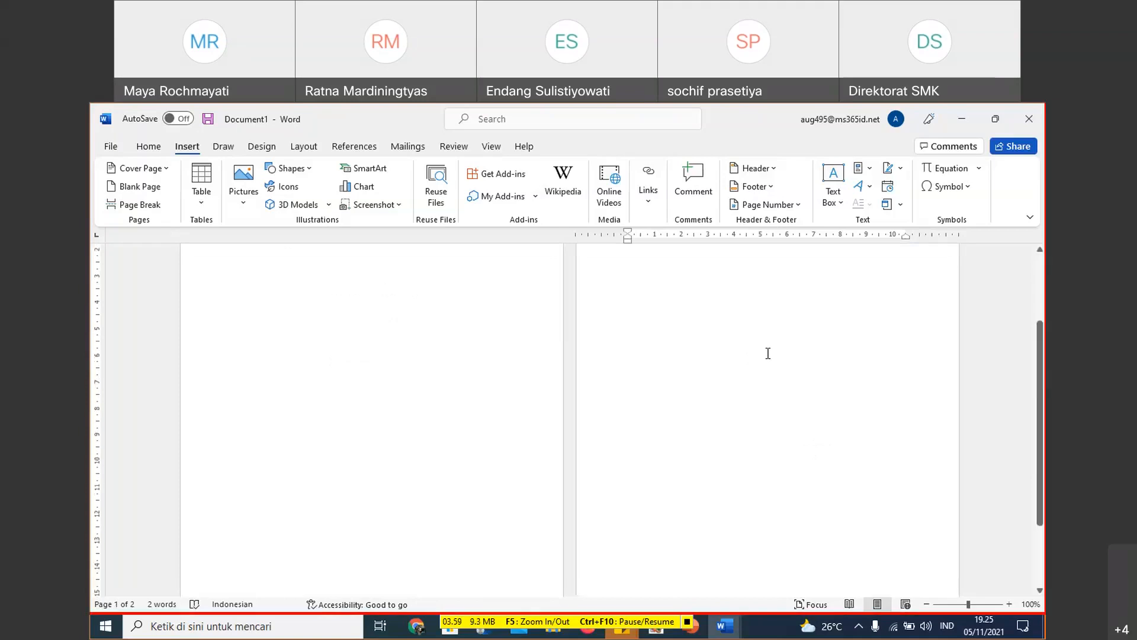
- Insert a Next Page section break on the empty second page
{"action": "scroll", "coordinate": [767, 353], "scroll_direction": "up", "scroll_amount": 5}
{"action": "left_click", "coordinate": [767, 353]}
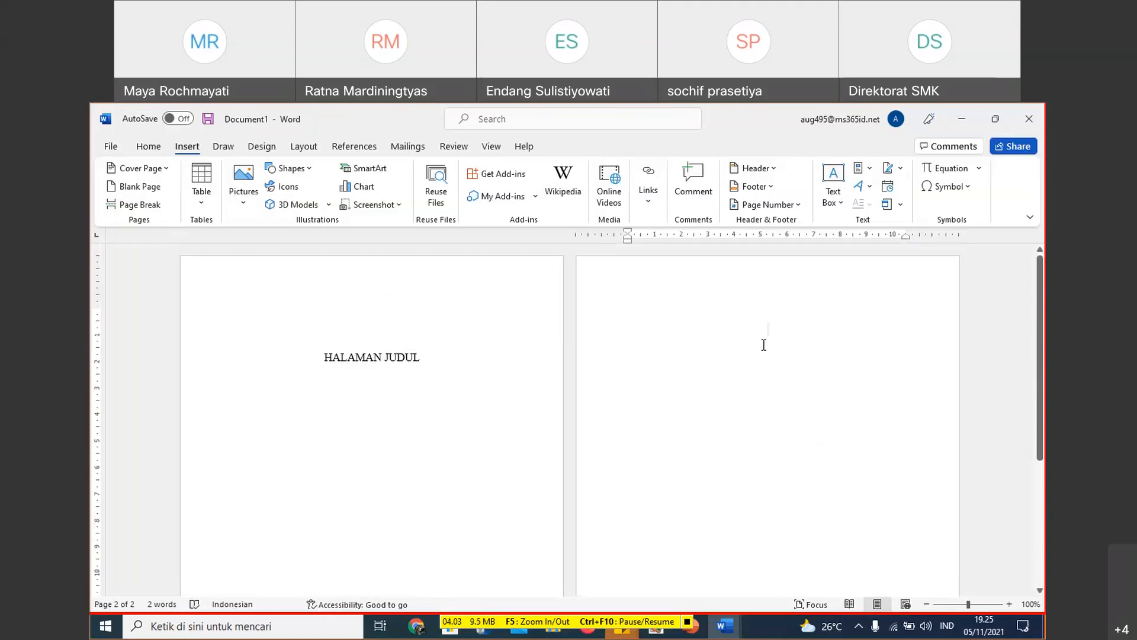
{"action": "left_click", "coordinate": [304, 149]}
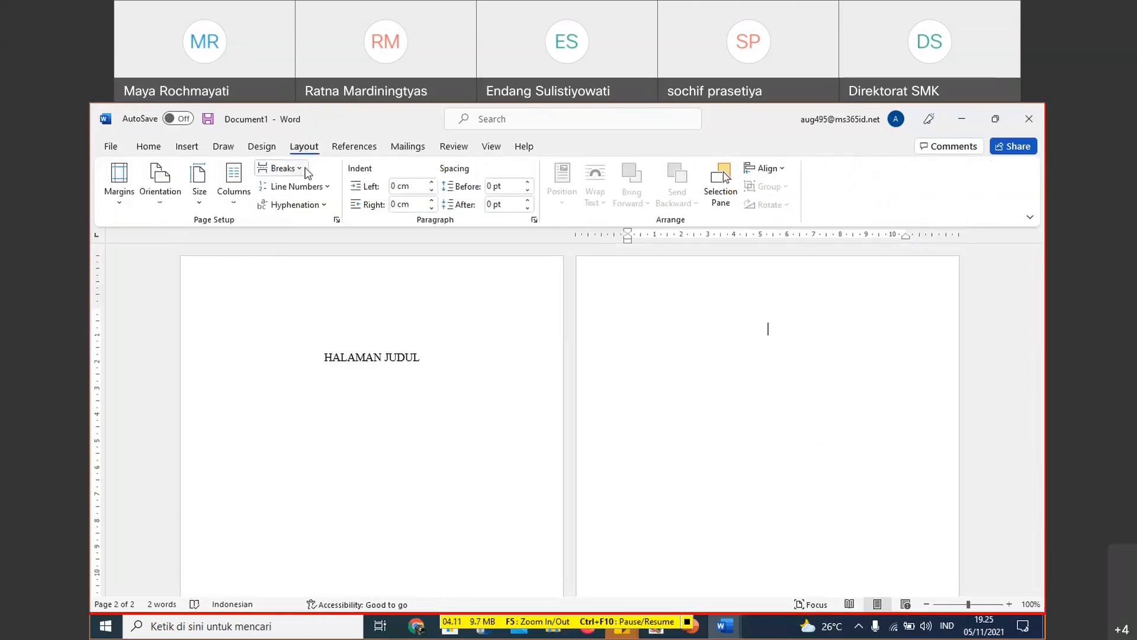
{"action": "left_click", "coordinate": [306, 171]}
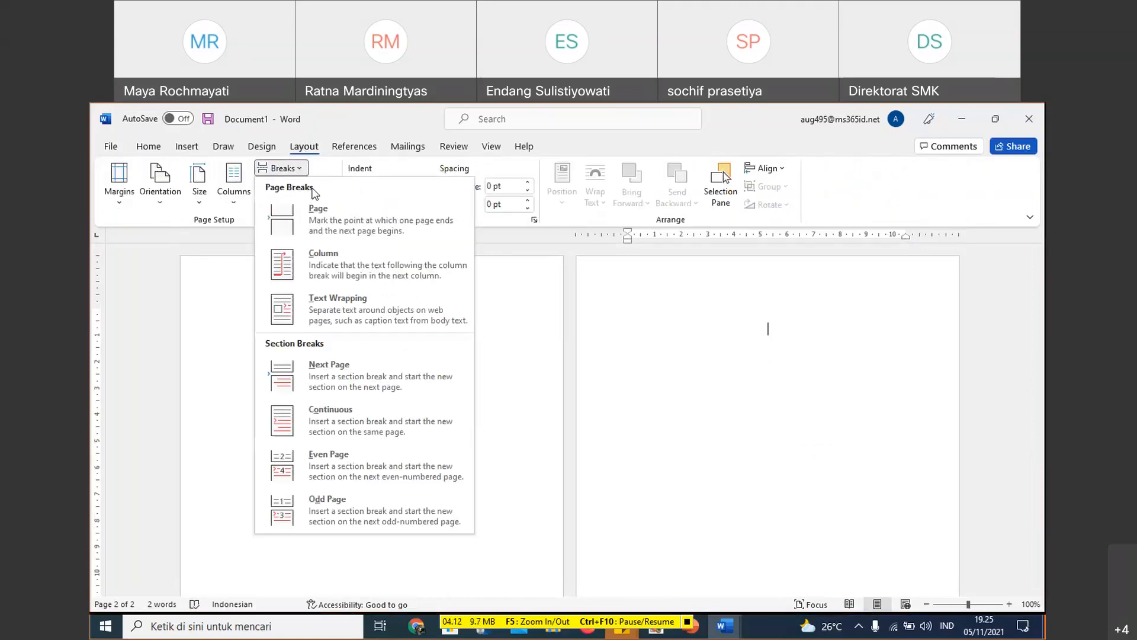
{"action": "left_click", "coordinate": [337, 387]}
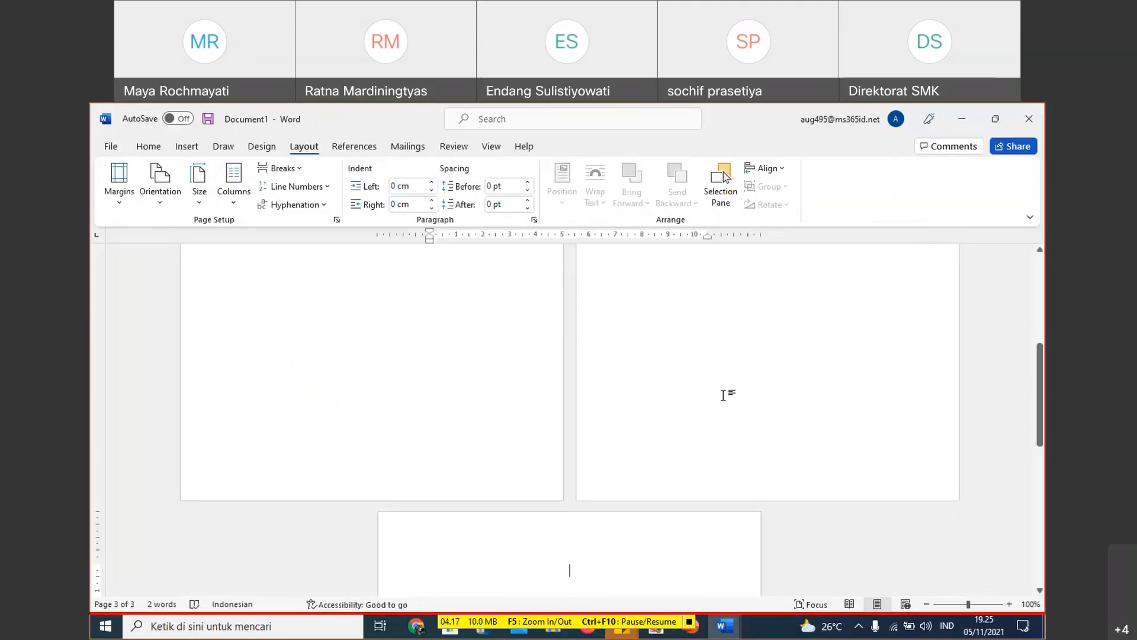
- Open the third page's header to check the section labels of the pages, and return to the body text
{"action": "scroll", "coordinate": [578, 497], "scroll_direction": "down", "scroll_amount": 2}
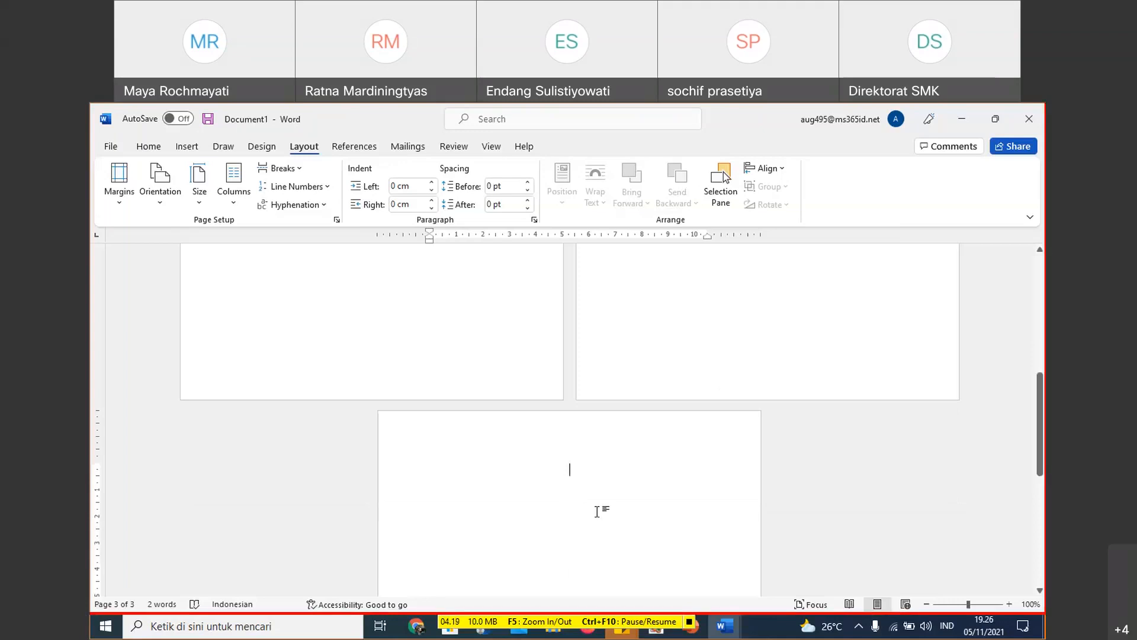
{"action": "scroll", "coordinate": [599, 510], "scroll_direction": "down", "scroll_amount": 2}
{"action": "double_click", "coordinate": [618, 362]}
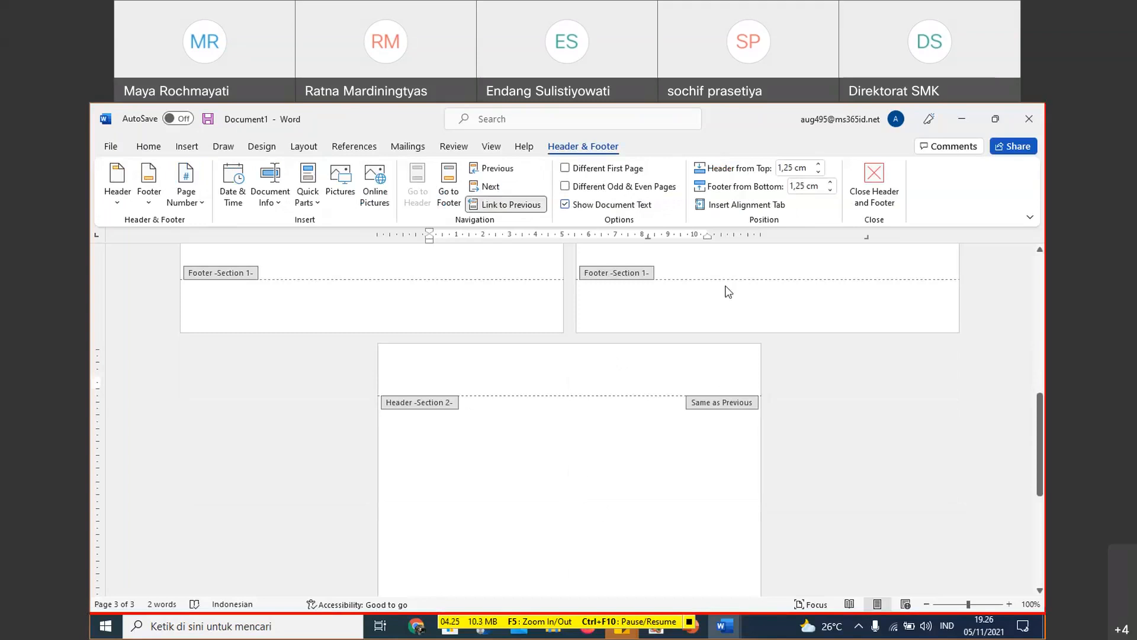
{"action": "double_click", "coordinate": [724, 255]}
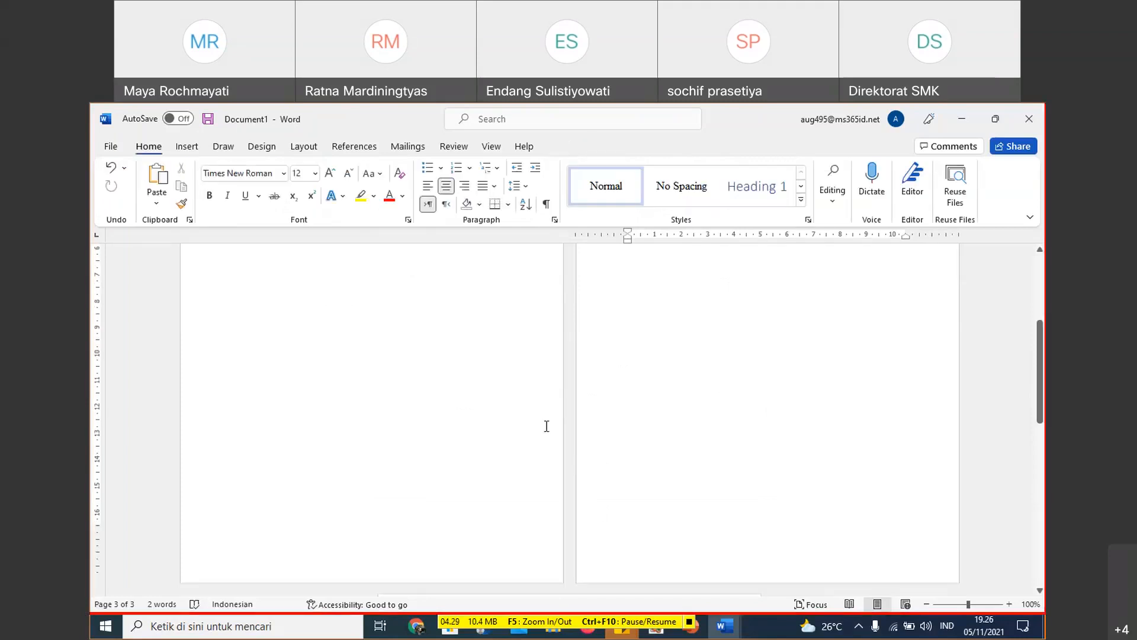
- Enter COVER DALAM two lines below the start of the third page and add a new line after it
{"action": "scroll", "coordinate": [547, 426], "scroll_direction": "down", "scroll_amount": 1}
{"action": "left_click", "coordinate": [547, 424]}
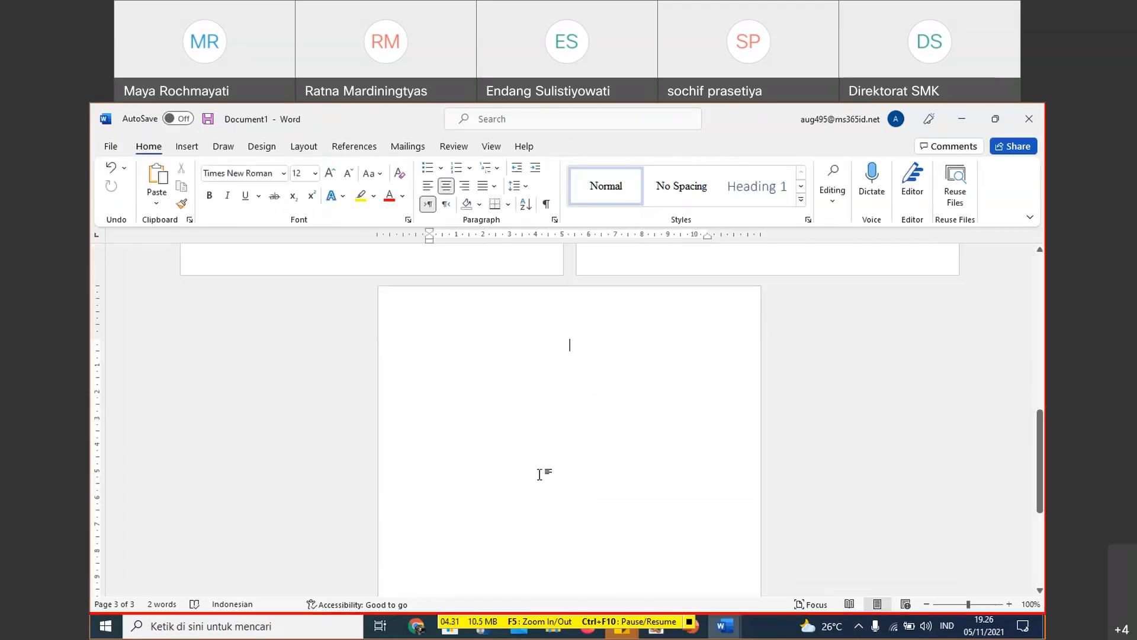
{"action": "key", "text": "Return"}
{"action": "key", "text": "Return"}
{"action": "type", "text": "COVER "}
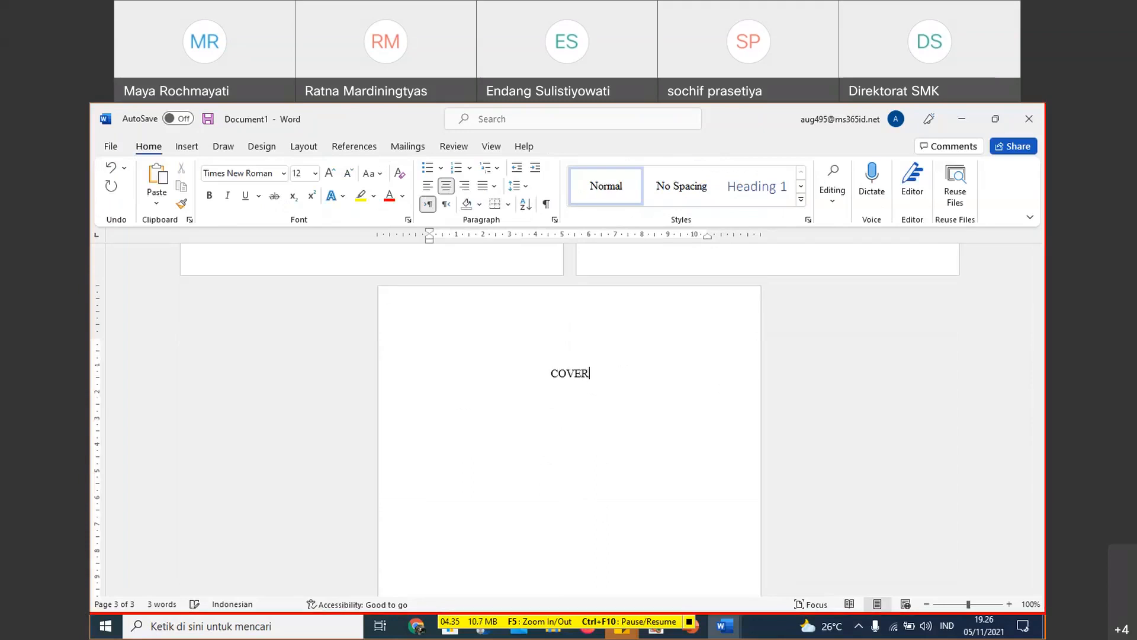
{"action": "type", "text": "DALAM"}
{"action": "key", "text": "Return"}
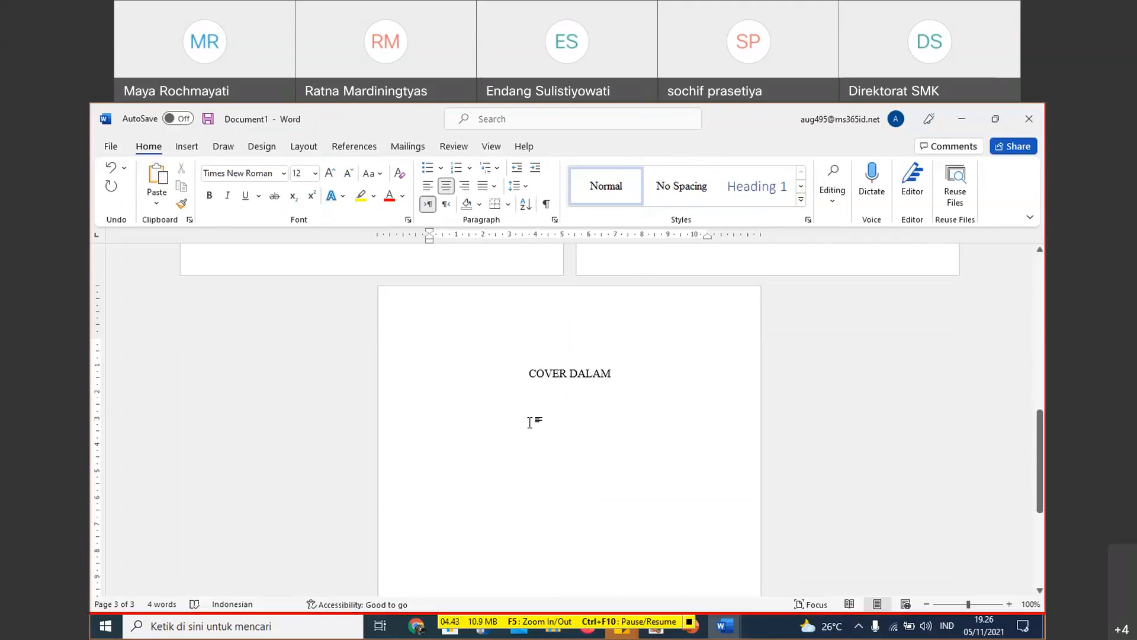
- Insert a page break after COVER DALAM to add a fourth page
{"action": "scroll", "coordinate": [652, 424], "scroll_direction": "down", "scroll_amount": 2}
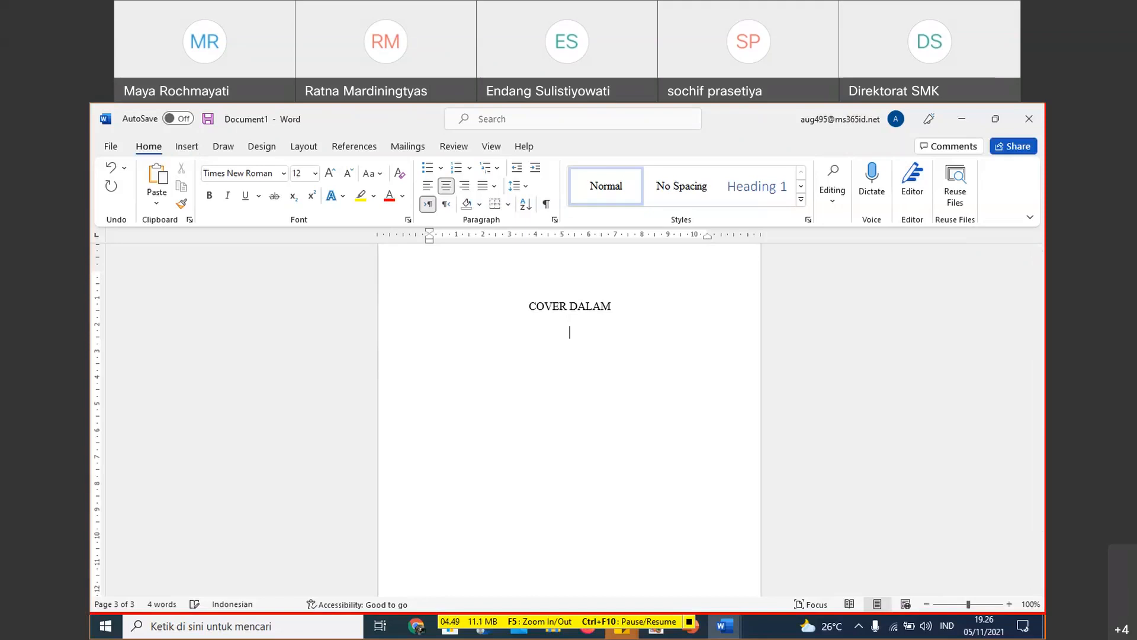
{"action": "left_click", "coordinate": [195, 142]}
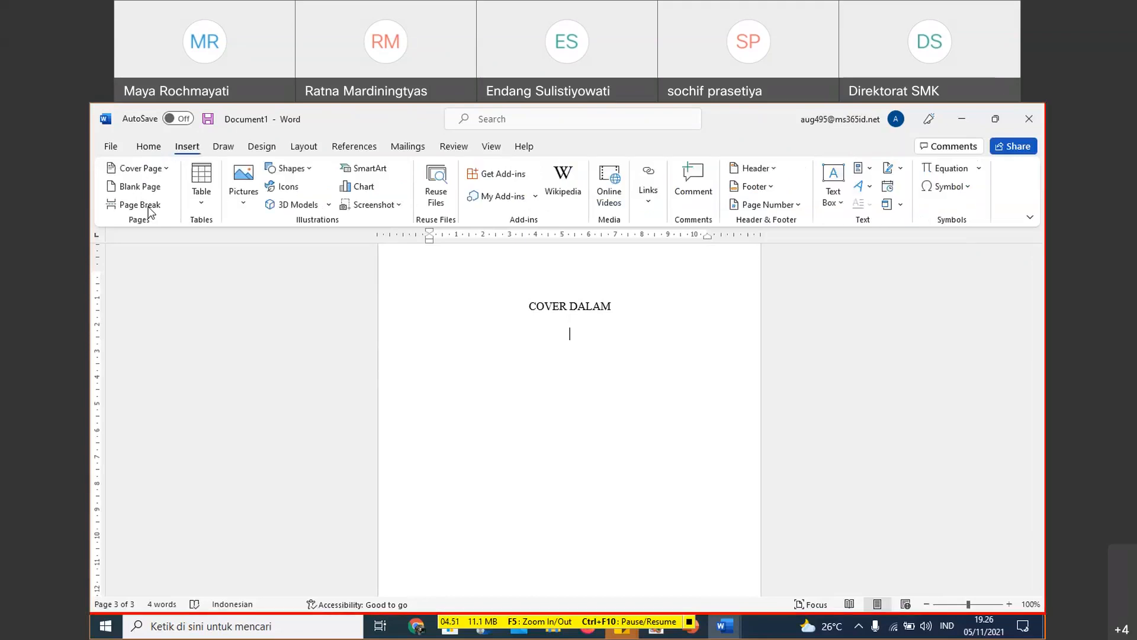
{"action": "left_click", "coordinate": [140, 204]}
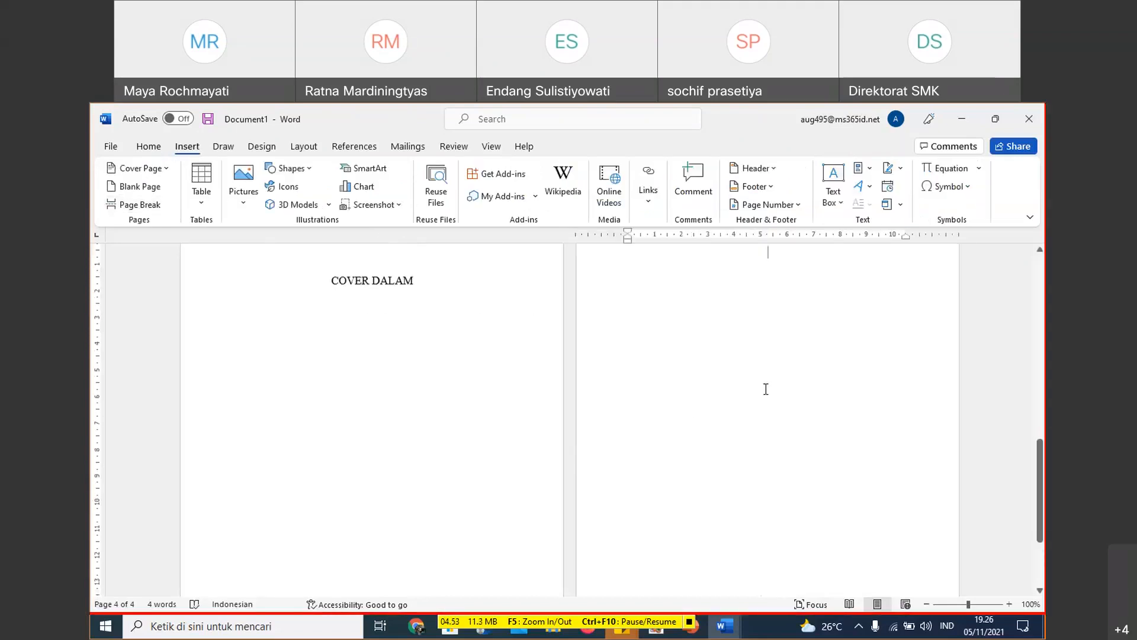
{"action": "scroll", "coordinate": [759, 386], "scroll_direction": "up", "scroll_amount": 2}
{"action": "scroll", "coordinate": [757, 385], "scroll_direction": "up", "scroll_amount": 1}
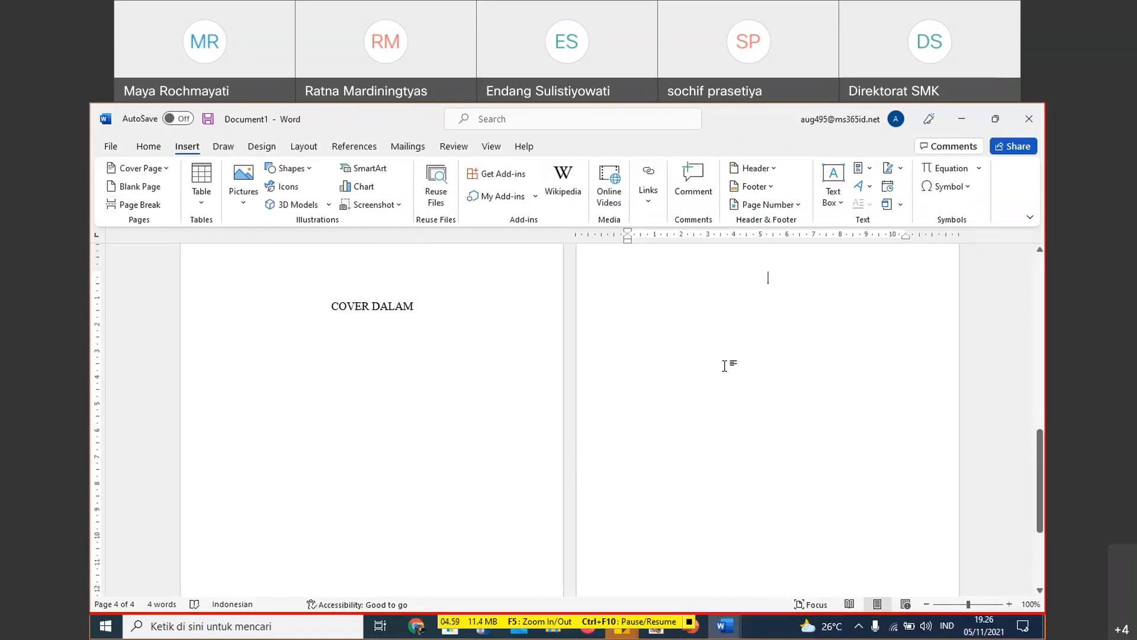
{"action": "scroll", "coordinate": [770, 320], "scroll_direction": "up", "scroll_amount": 2}
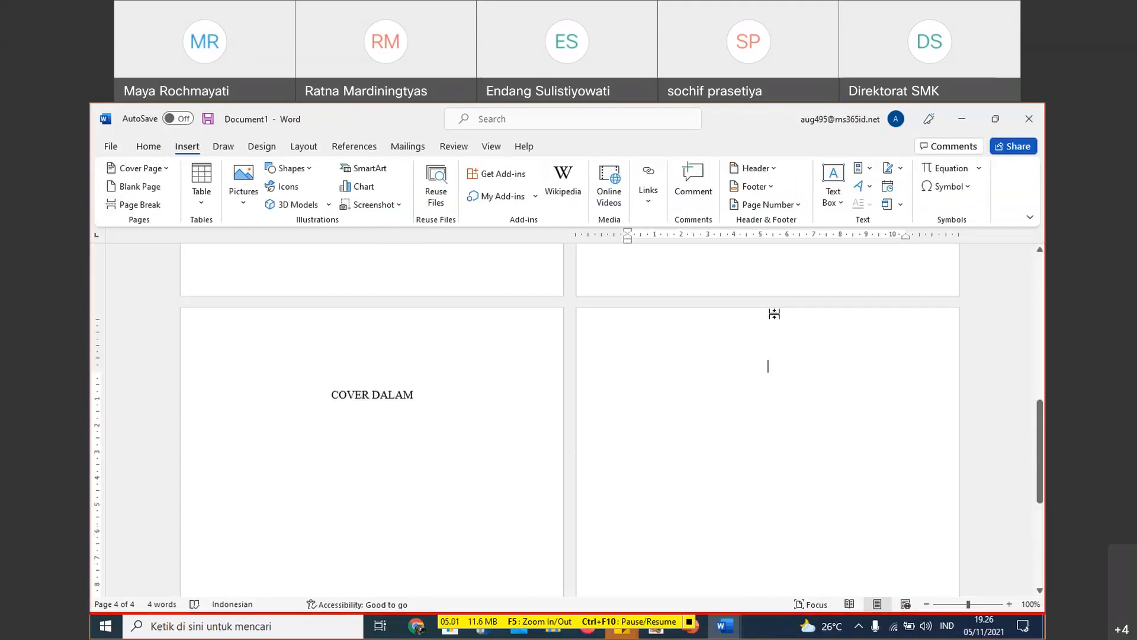
{"action": "scroll", "coordinate": [776, 331], "scroll_direction": "up", "scroll_amount": 1}
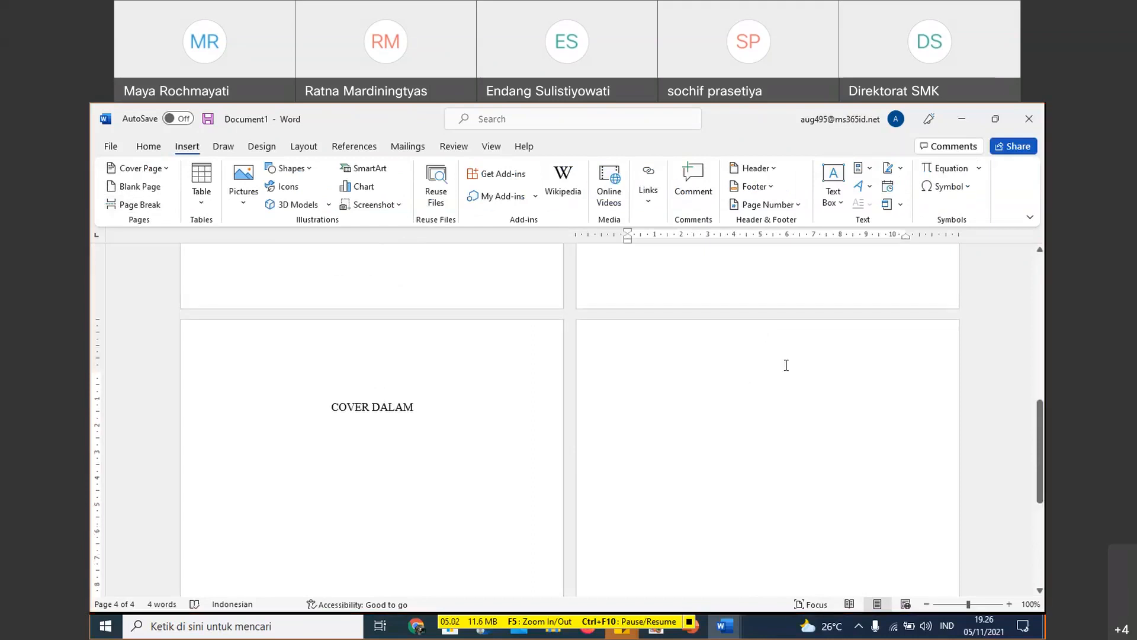
{"action": "left_click", "coordinate": [258, 148]}
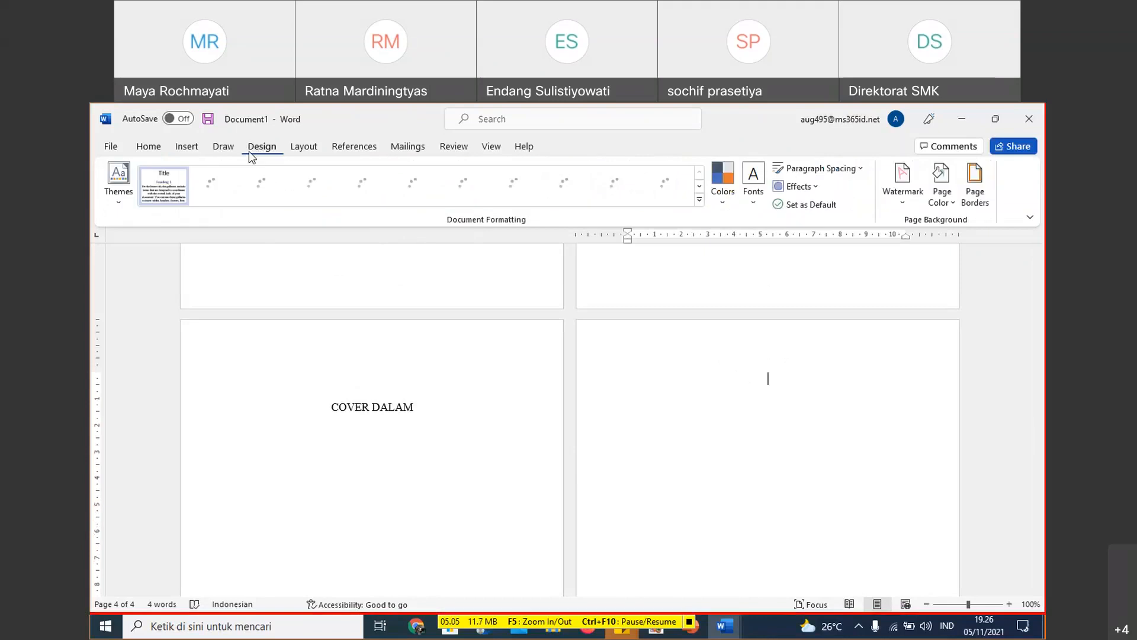
{"action": "left_click", "coordinate": [186, 146]}
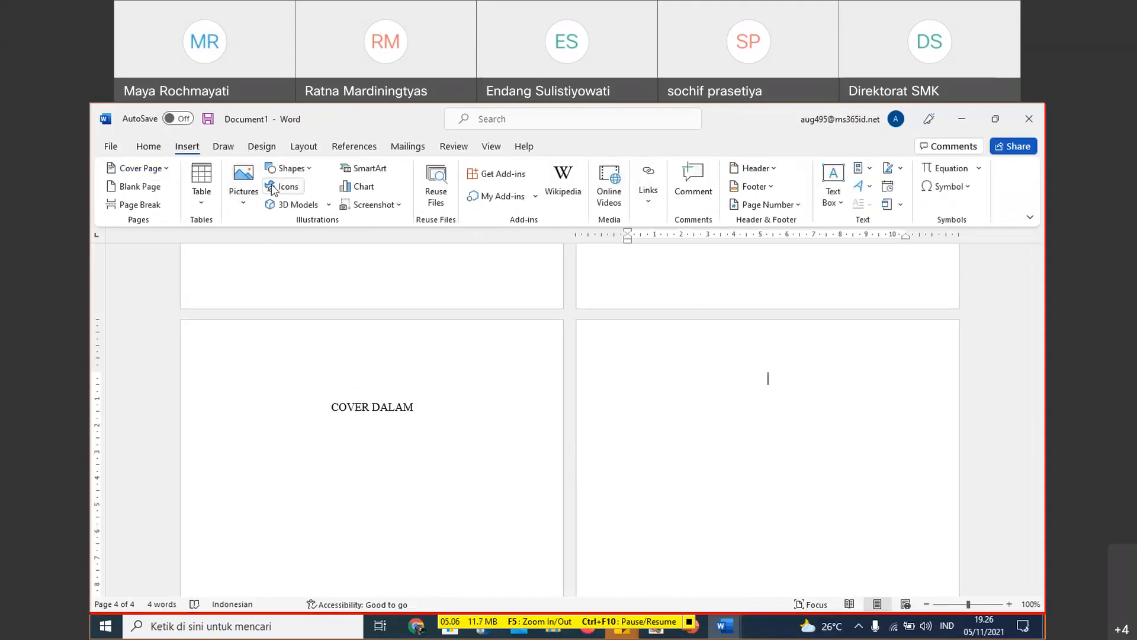
{"action": "left_click", "coordinate": [309, 169]}
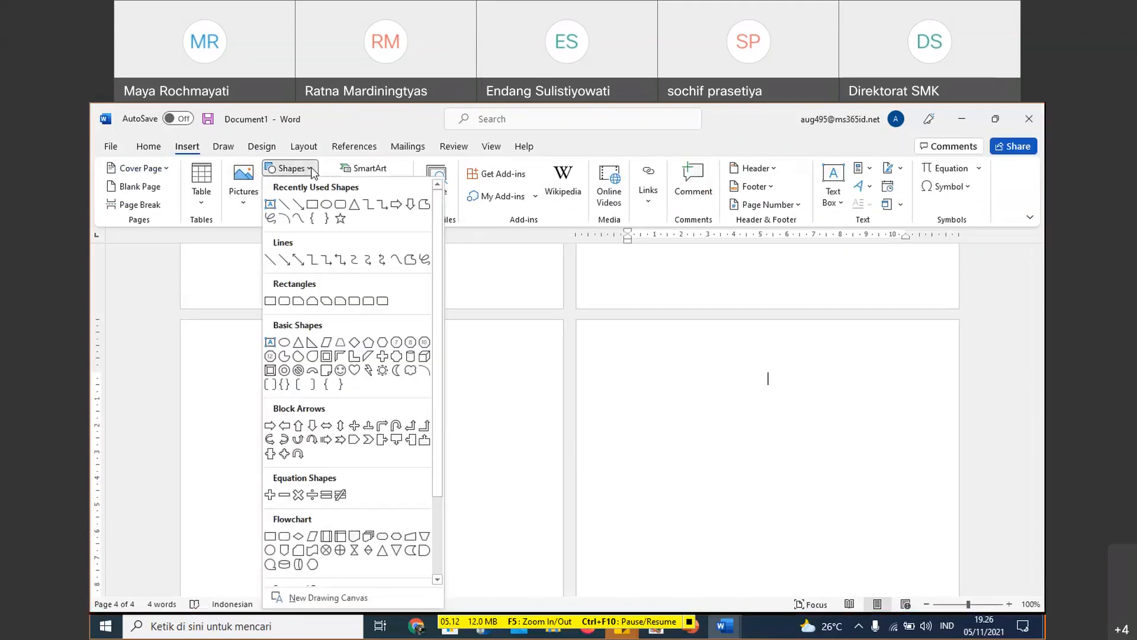
{"action": "left_click", "coordinate": [538, 399]}
- Open the stock icon library and look through its icon categories
{"action": "left_click", "coordinate": [289, 187]}
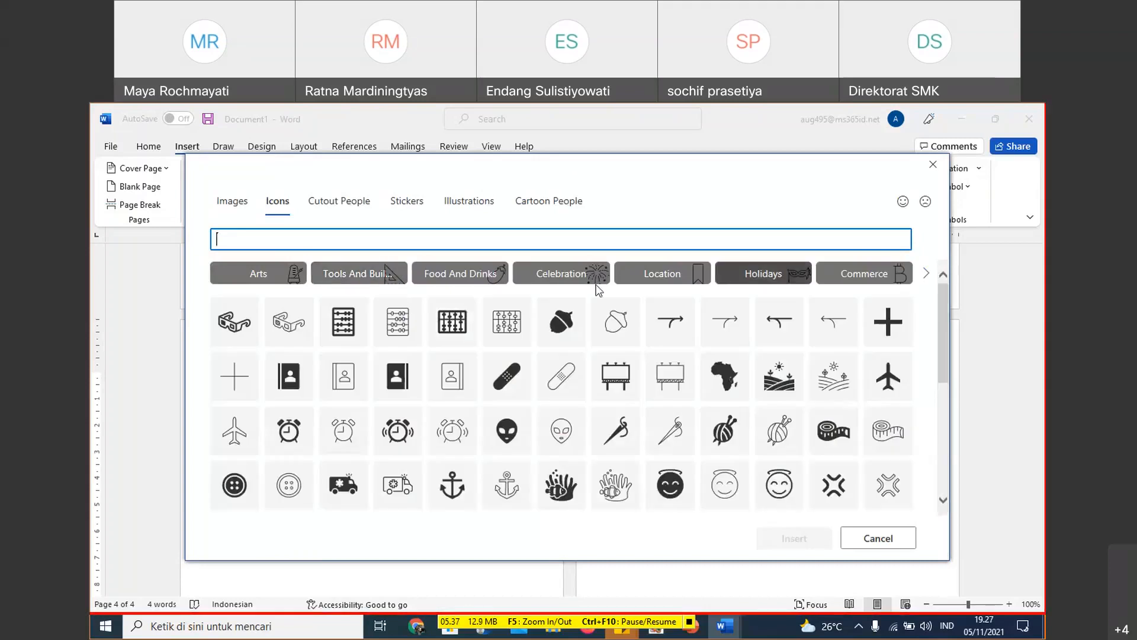
{"action": "left_click", "coordinate": [927, 277]}
{"action": "left_click", "coordinate": [926, 277]}
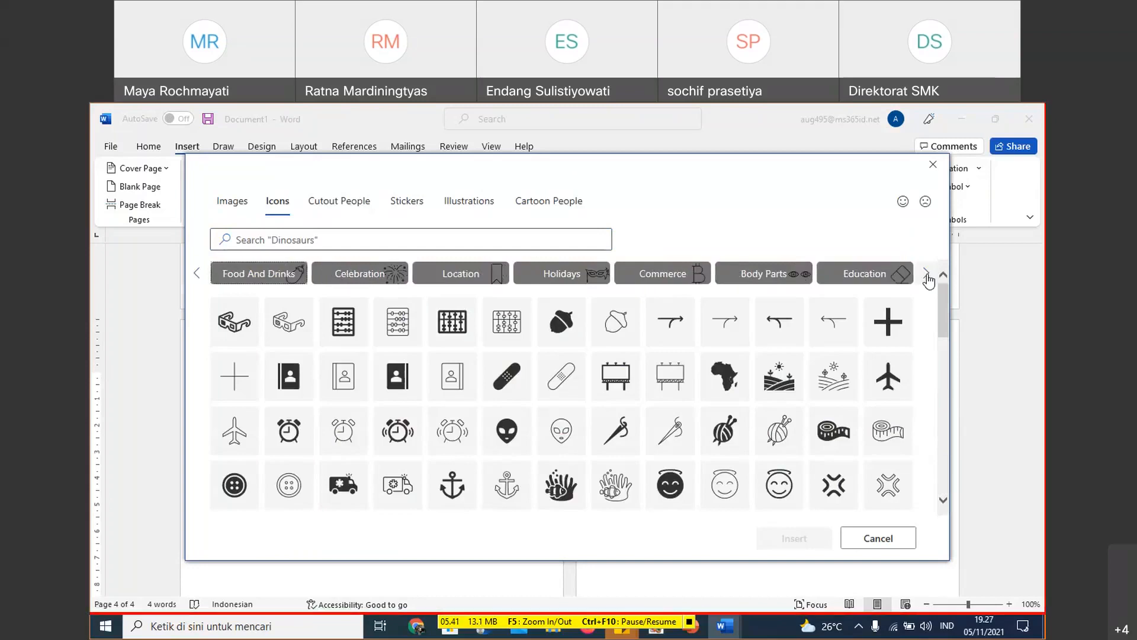
- Insert the stock illustration of overlapping patterned circles with a yellow circle onto the fourth page
{"action": "left_click", "coordinate": [469, 201]}
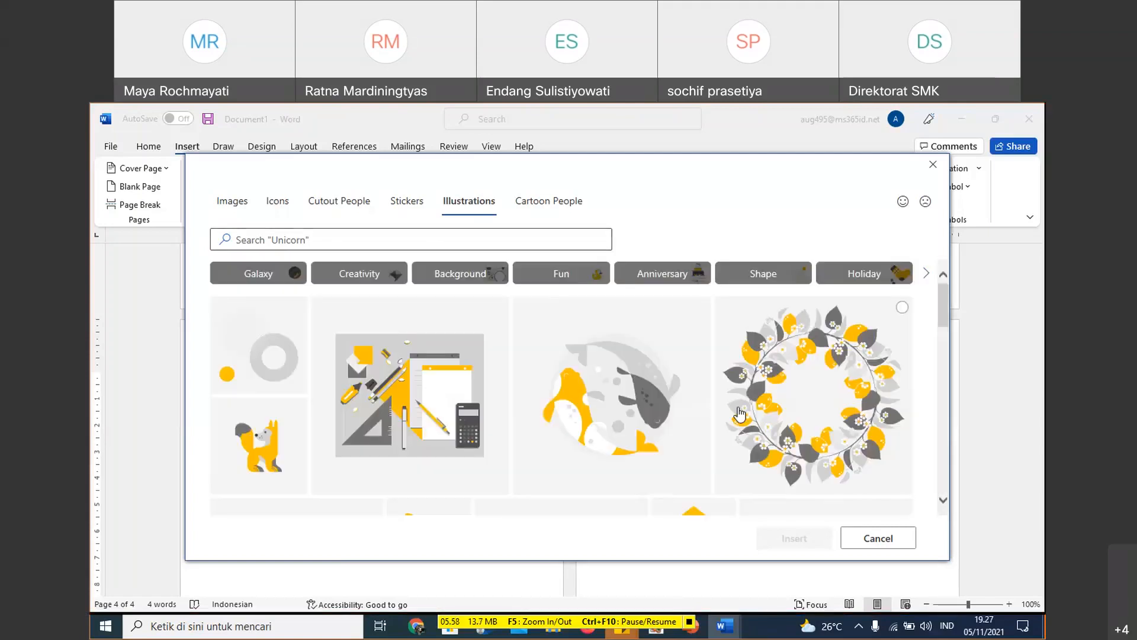
{"action": "scroll", "coordinate": [675, 411], "scroll_direction": "down", "scroll_amount": 3}
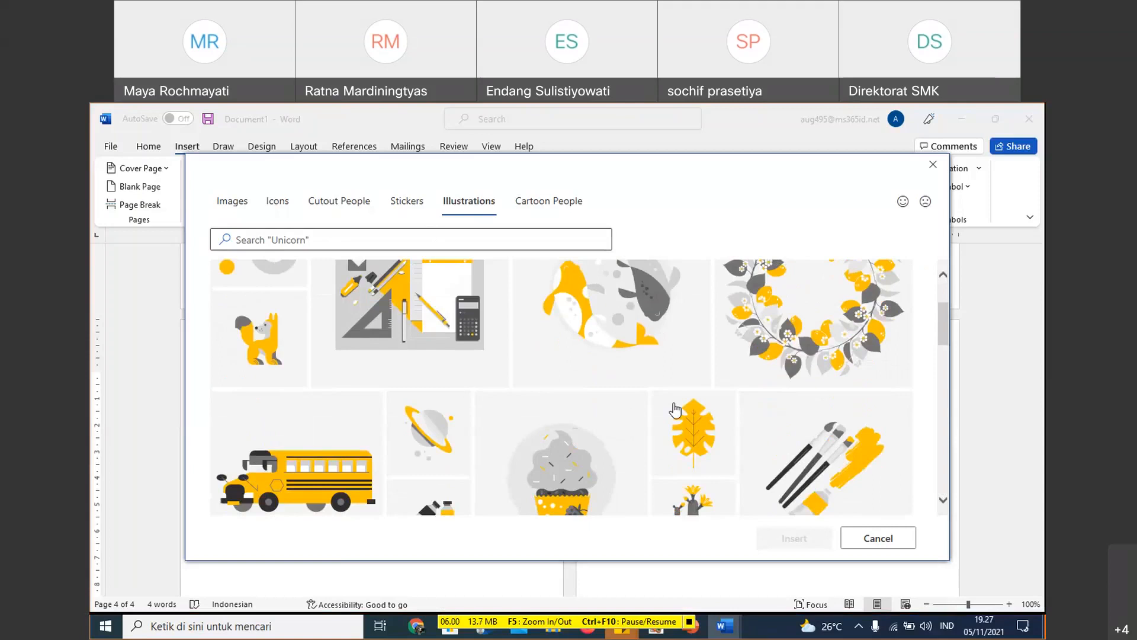
{"action": "scroll", "coordinate": [675, 409], "scroll_direction": "down", "scroll_amount": 3}
{"action": "scroll", "coordinate": [783, 440], "scroll_direction": "down", "scroll_amount": 10}
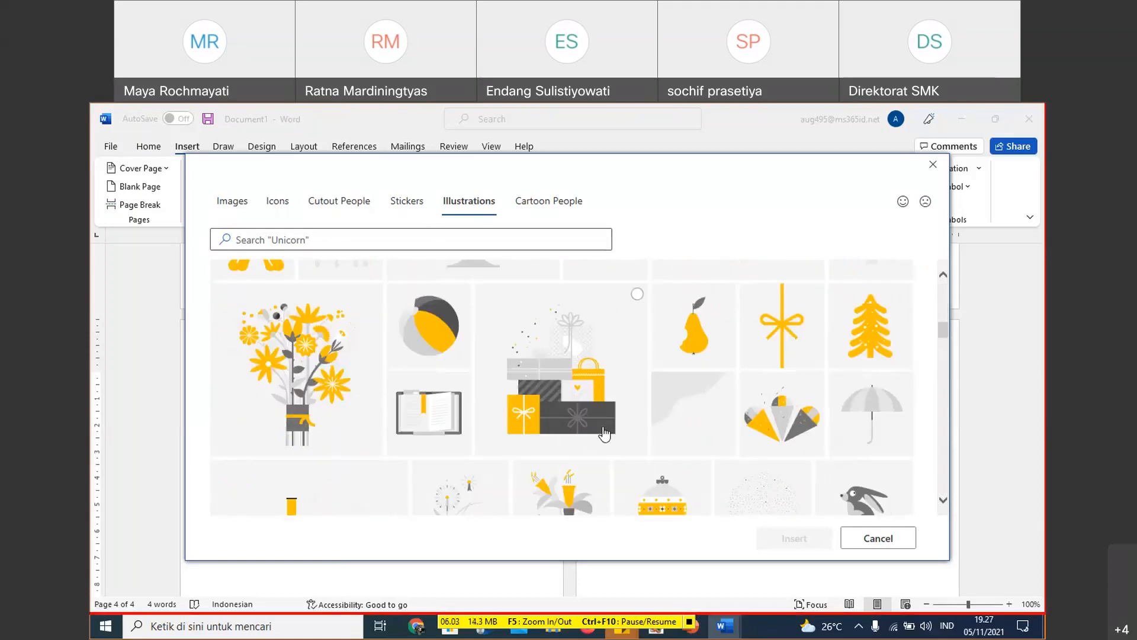
{"action": "scroll", "coordinate": [663, 424], "scroll_direction": "down", "scroll_amount": 3}
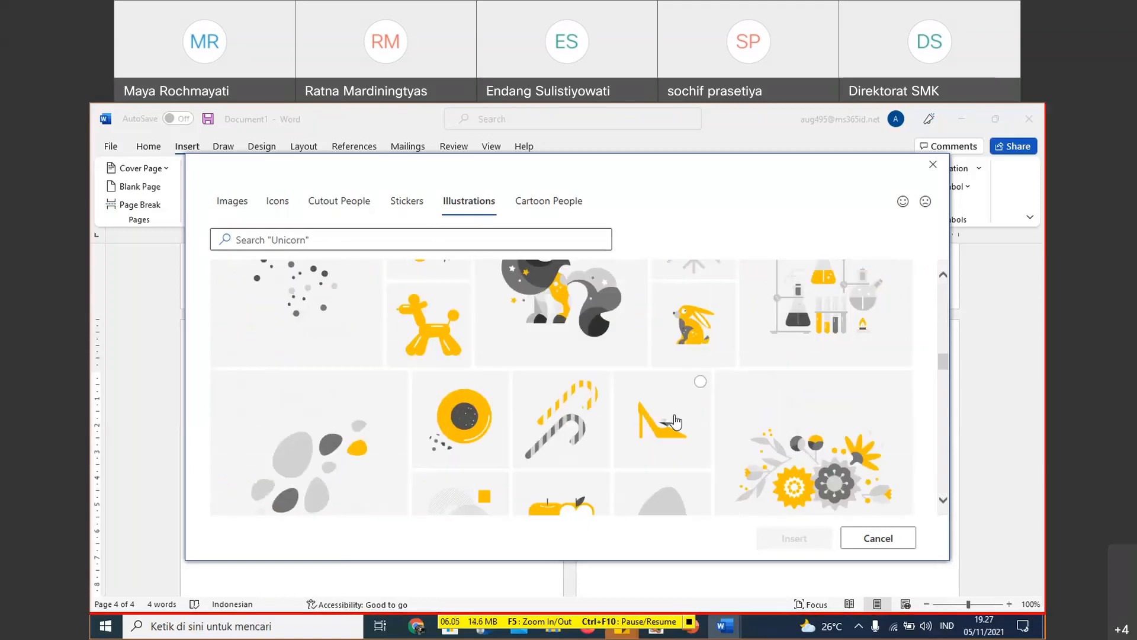
{"action": "scroll", "coordinate": [676, 422], "scroll_direction": "down", "scroll_amount": 5}
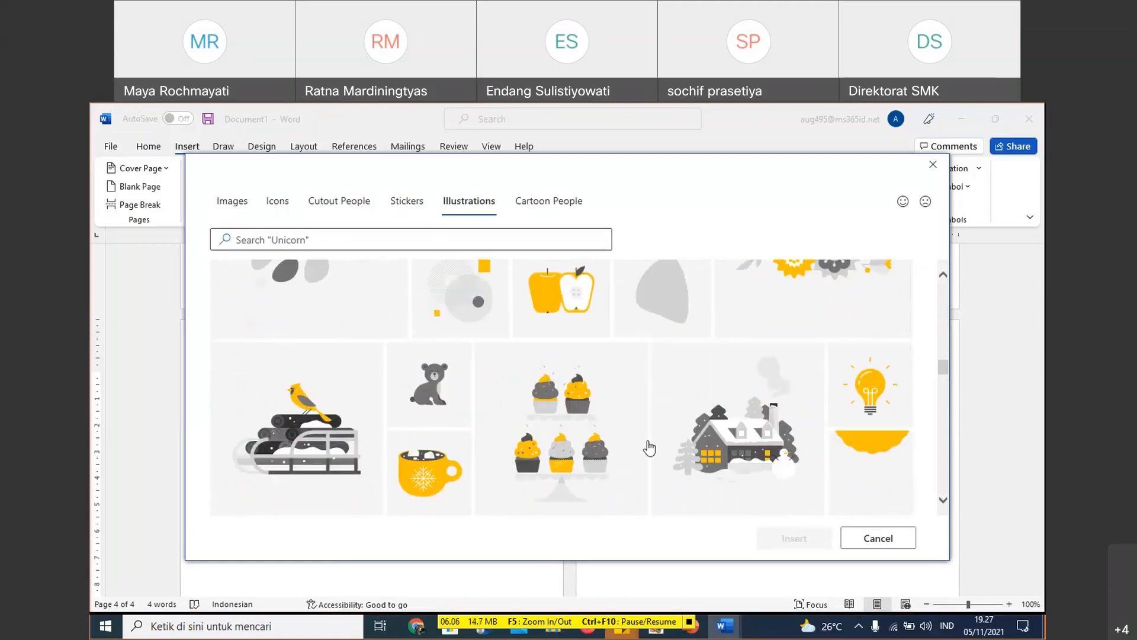
{"action": "scroll", "coordinate": [650, 448], "scroll_direction": "down", "scroll_amount": 8}
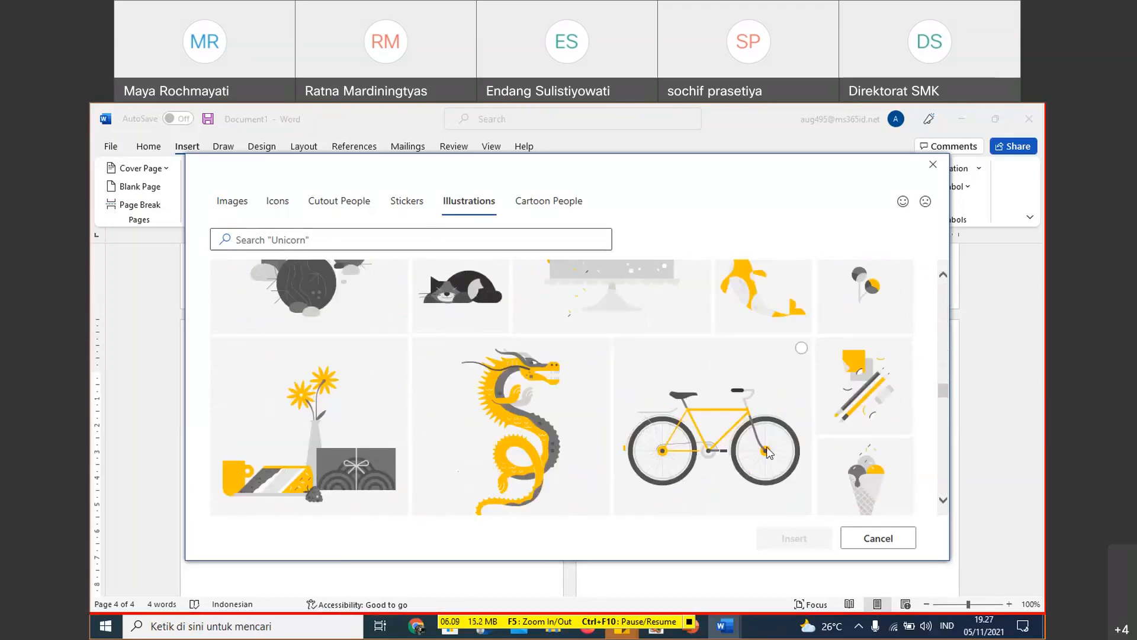
{"action": "scroll", "coordinate": [741, 459], "scroll_direction": "down", "scroll_amount": 2}
{"action": "scroll", "coordinate": [703, 465], "scroll_direction": "down", "scroll_amount": 10}
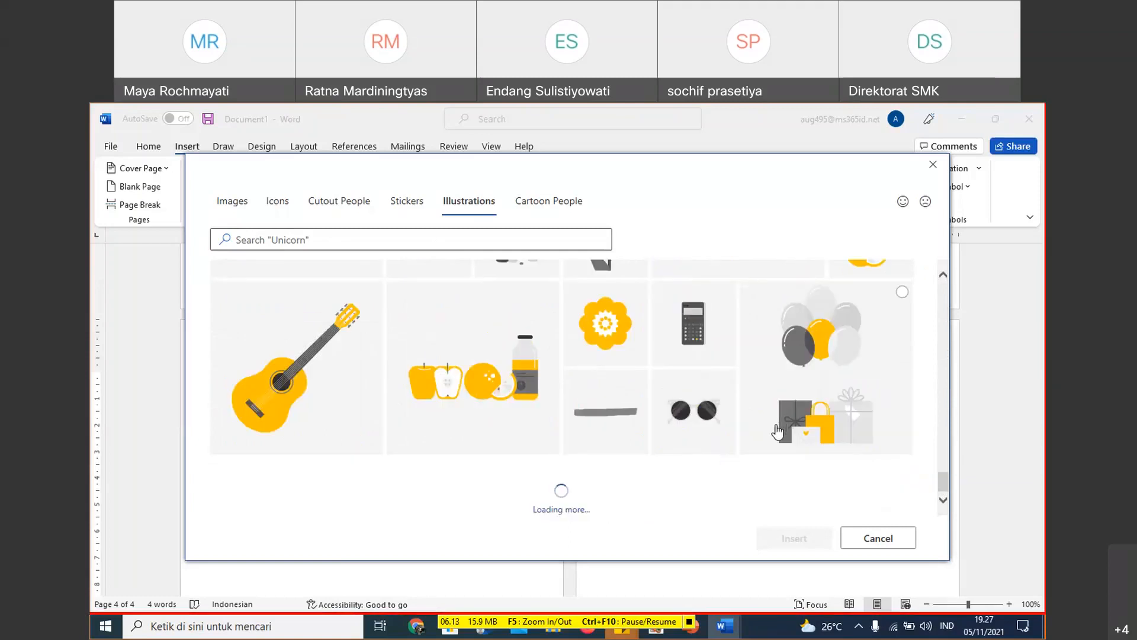
{"action": "scroll", "coordinate": [616, 451], "scroll_direction": "up", "scroll_amount": 3}
{"action": "scroll", "coordinate": [620, 449], "scroll_direction": "down", "scroll_amount": 3}
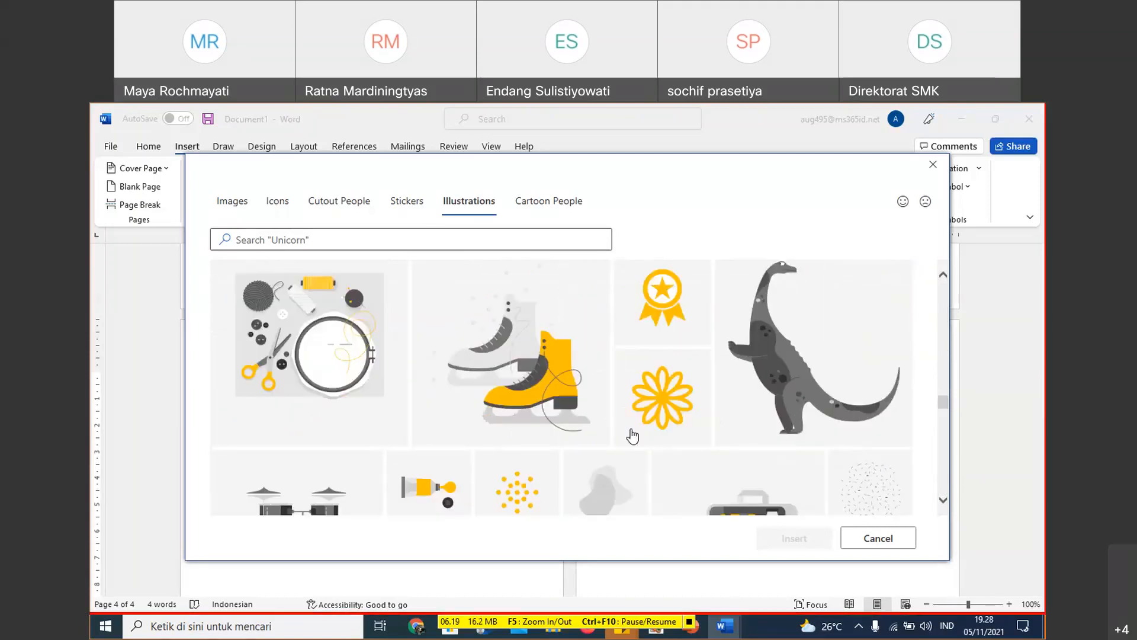
{"action": "scroll", "coordinate": [633, 437], "scroll_direction": "down", "scroll_amount": 1}
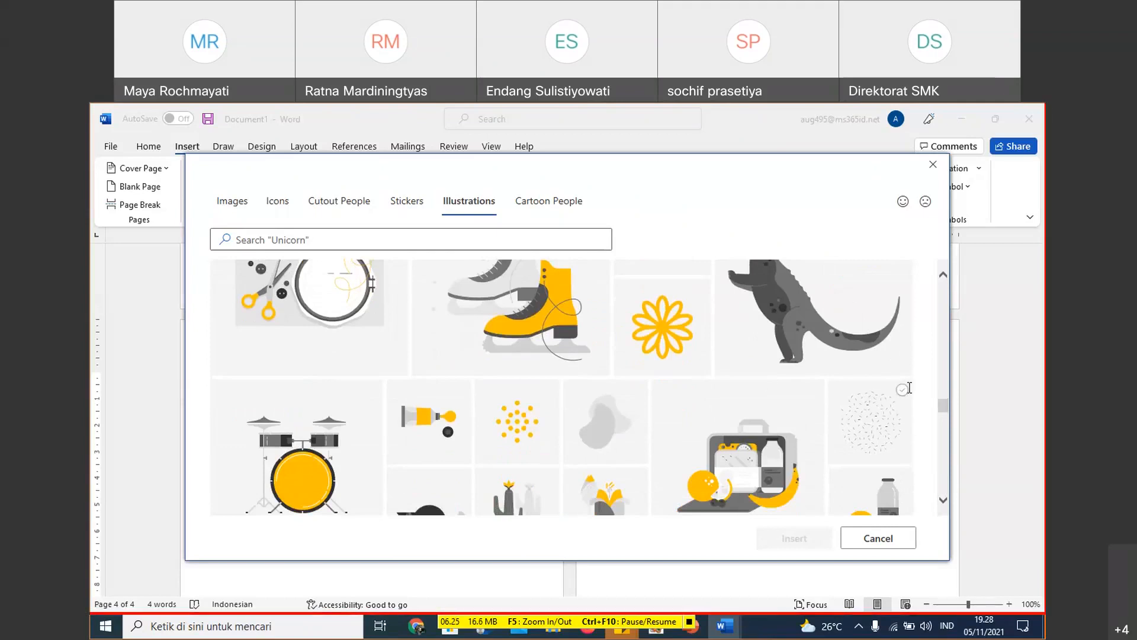
{"action": "scroll", "coordinate": [909, 388], "scroll_direction": "up", "scroll_amount": 1}
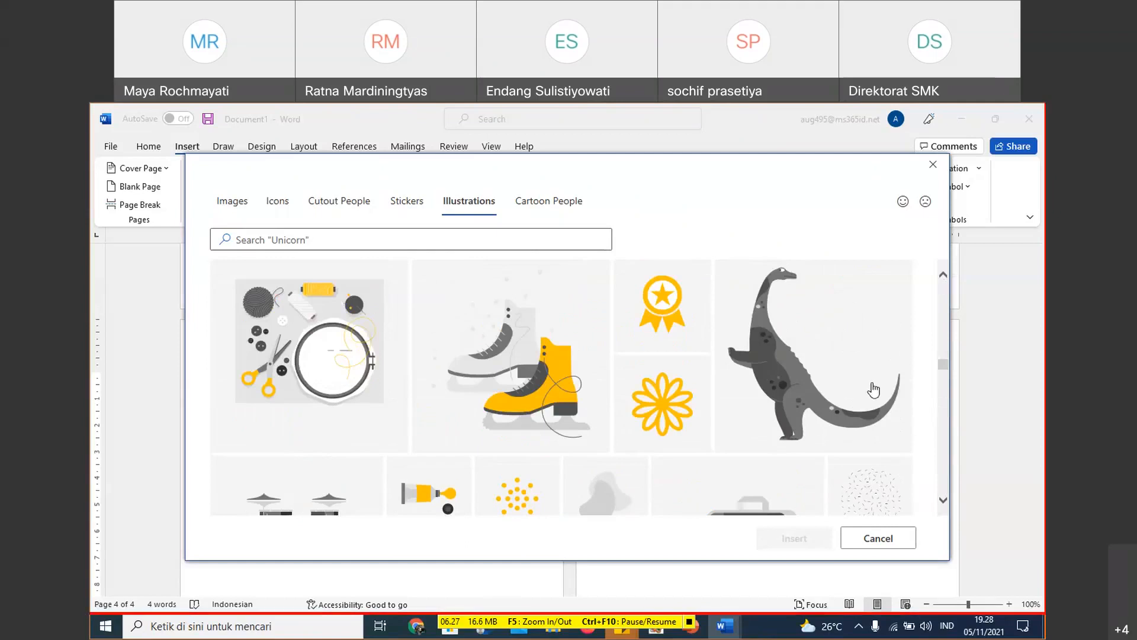
{"action": "scroll", "coordinate": [874, 390], "scroll_direction": "up", "scroll_amount": 2}
{"action": "scroll", "coordinate": [875, 391], "scroll_direction": "up", "scroll_amount": 3}
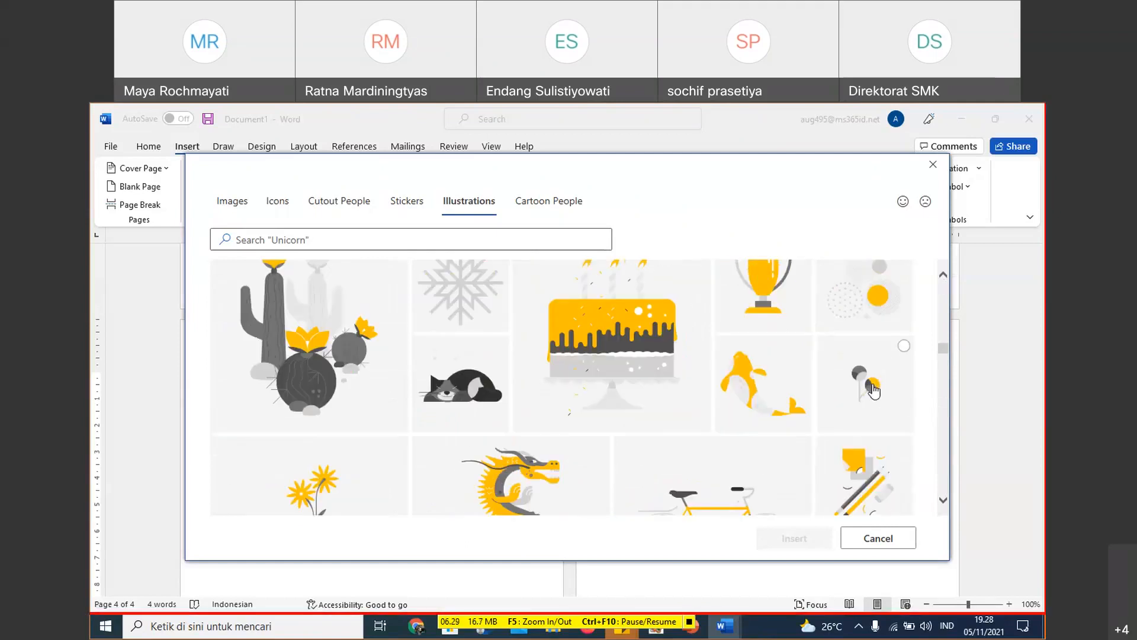
{"action": "scroll", "coordinate": [875, 391], "scroll_direction": "down", "scroll_amount": 1}
{"action": "scroll", "coordinate": [874, 391], "scroll_direction": "up", "scroll_amount": 2}
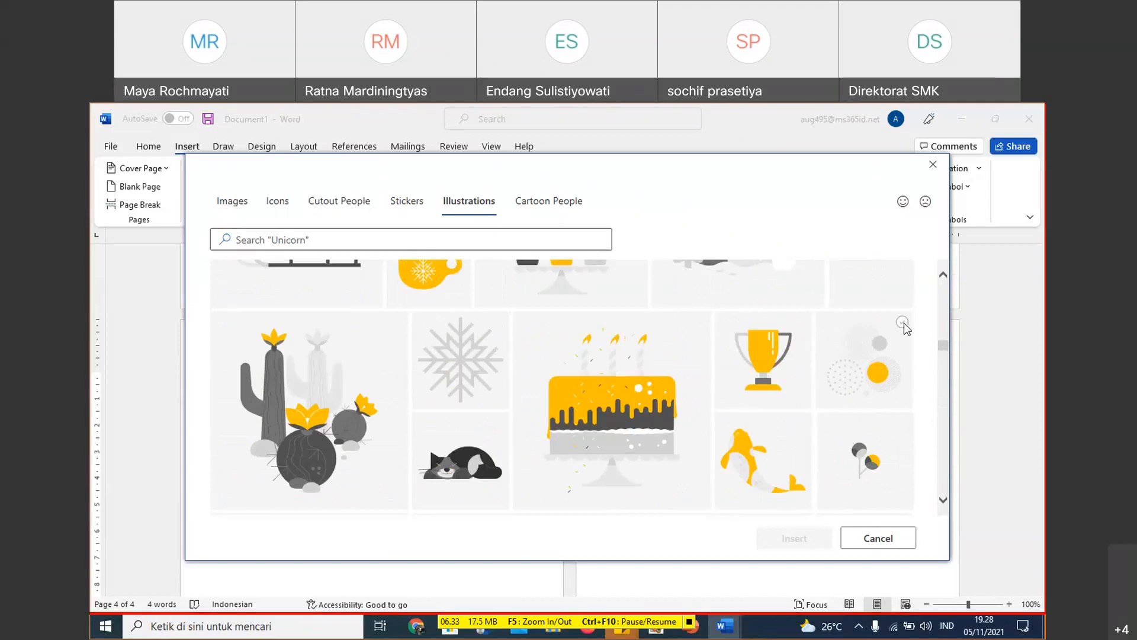
{"action": "left_click", "coordinate": [902, 322]}
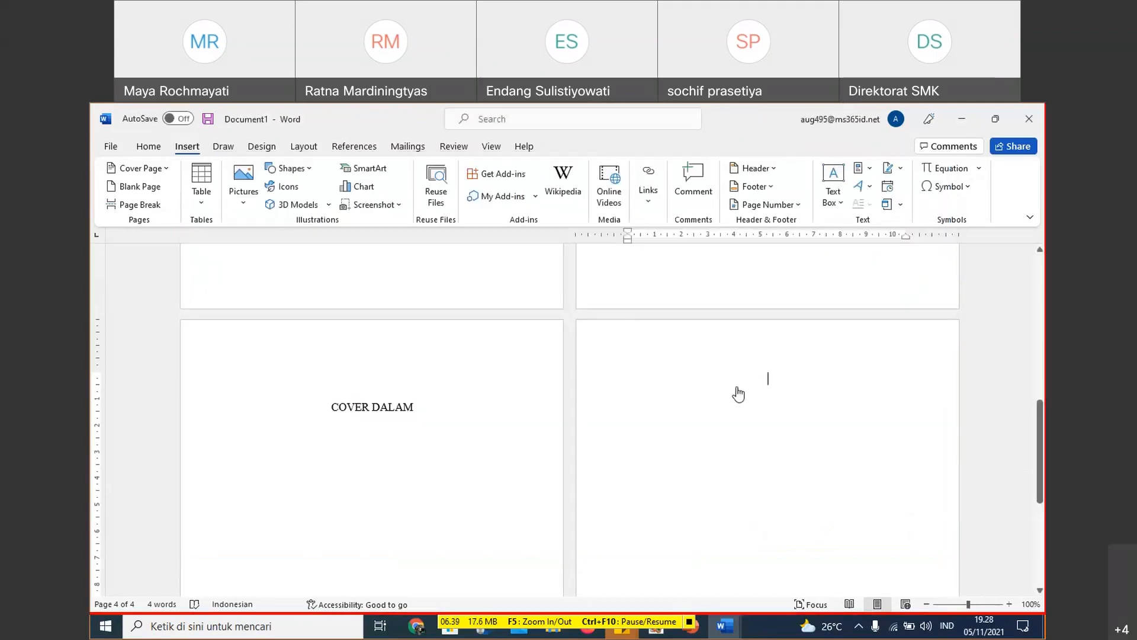
- Shrink the circles illustration on the fourth page to about 7.8 × 7.8 cm
{"action": "scroll", "coordinate": [847, 435], "scroll_direction": "down", "scroll_amount": 5}
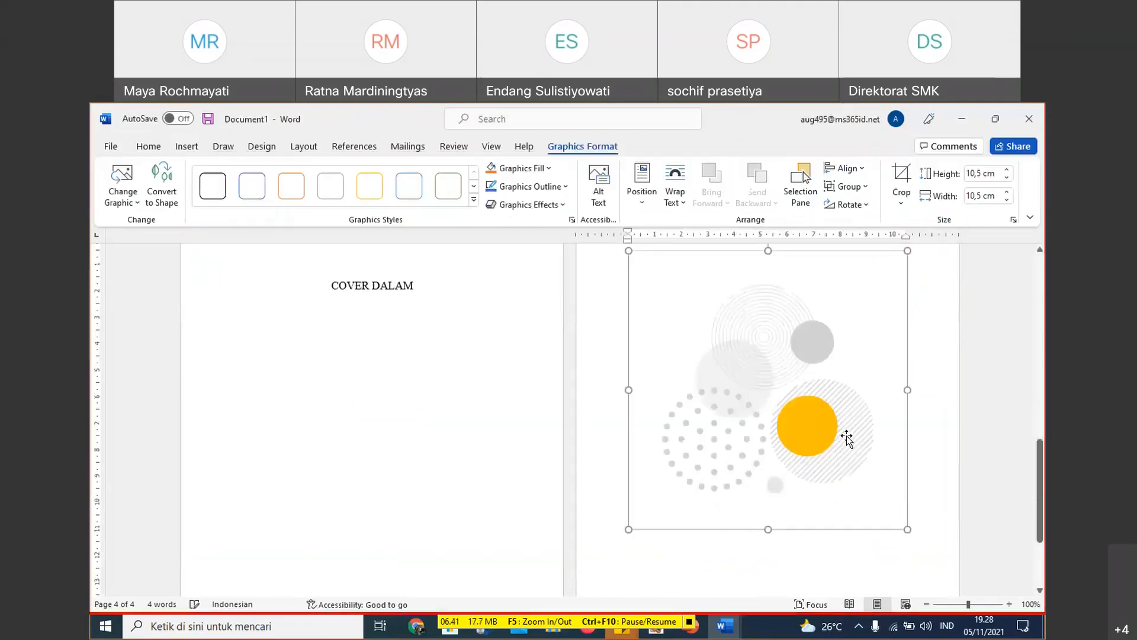
{"action": "left_click_drag", "start_coordinate": [769, 448], "coordinate": [769, 414]}
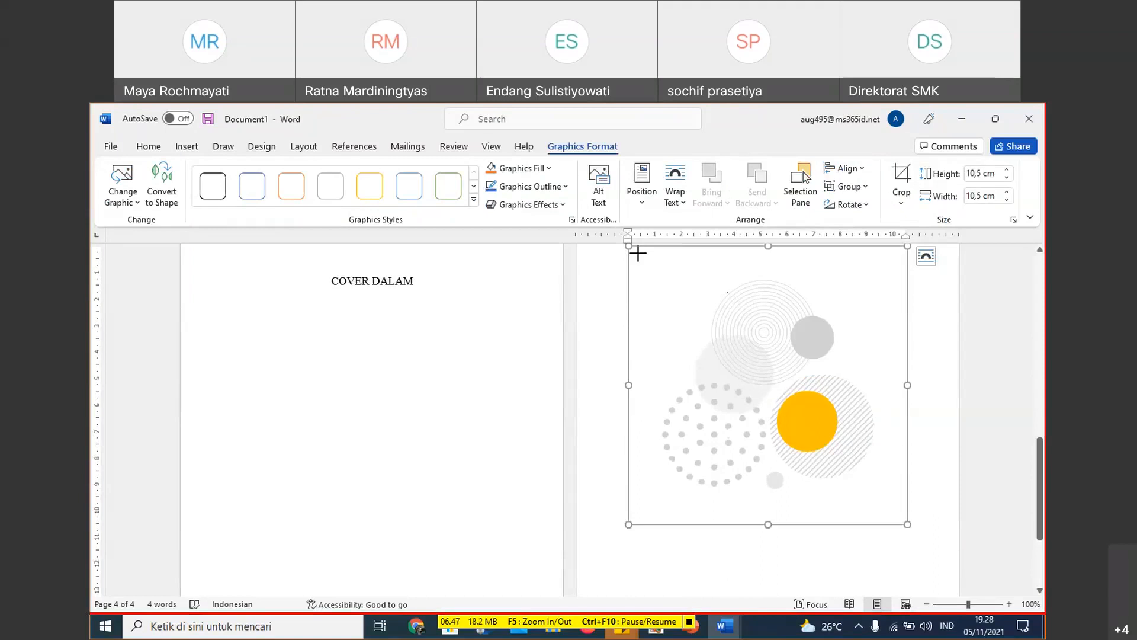
{"action": "key", "text": "ctrl+z"}
{"action": "left_click_drag", "start_coordinate": [677, 308], "coordinate": [682, 325]}
- Draw a text box about 7.22 cm high and 10.5 cm wide below the illustration on the fourth page
{"action": "scroll", "coordinate": [802, 457], "scroll_direction": "down", "scroll_amount": 4}
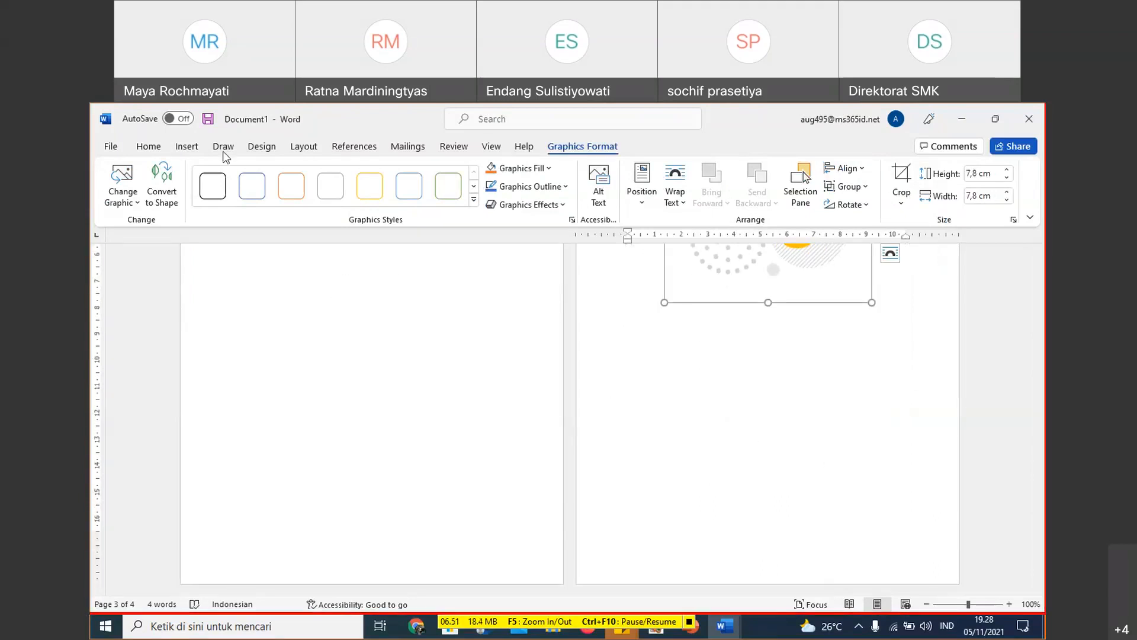
{"action": "left_click", "coordinate": [187, 147]}
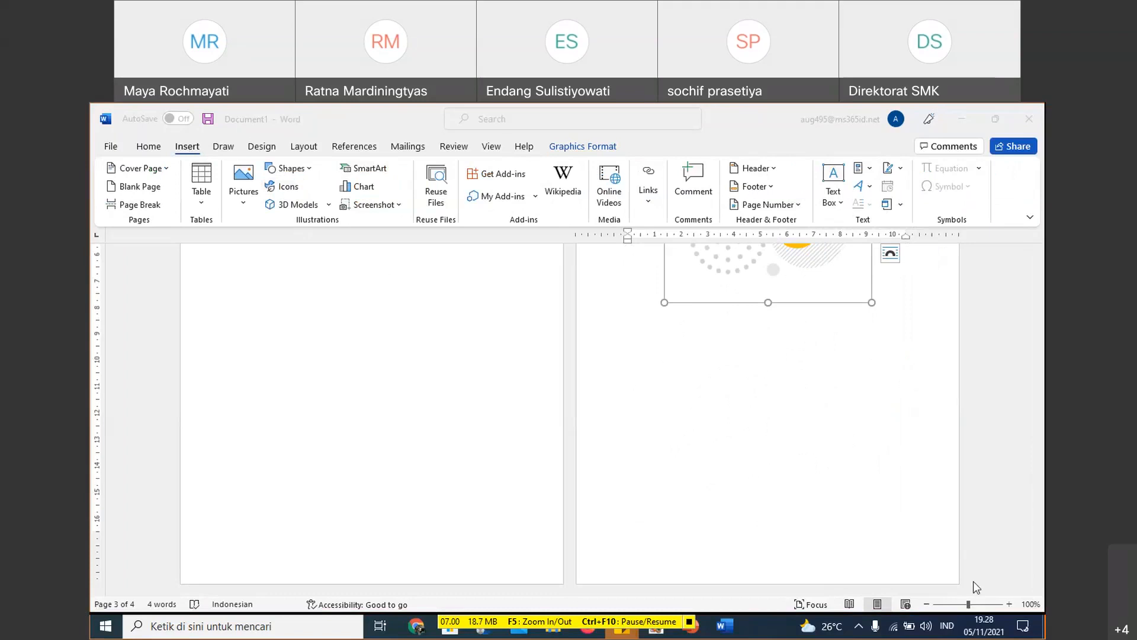
{"action": "left_click", "coordinate": [835, 198]}
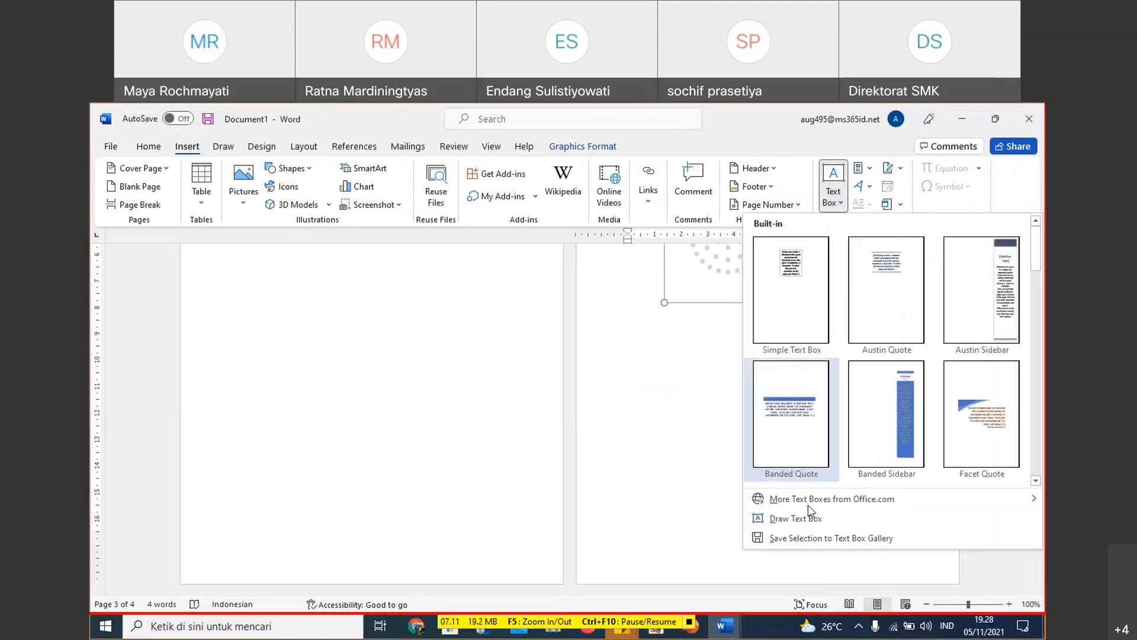
{"action": "left_click", "coordinate": [807, 519]}
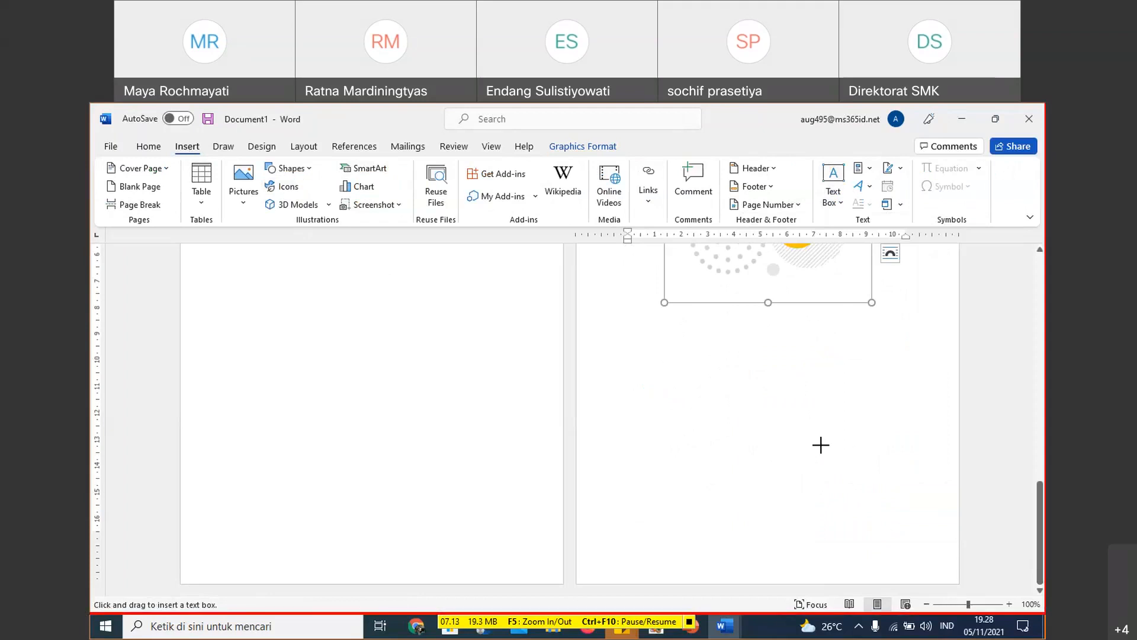
{"action": "left_click_drag", "start_coordinate": [638, 338], "coordinate": [916, 529]}
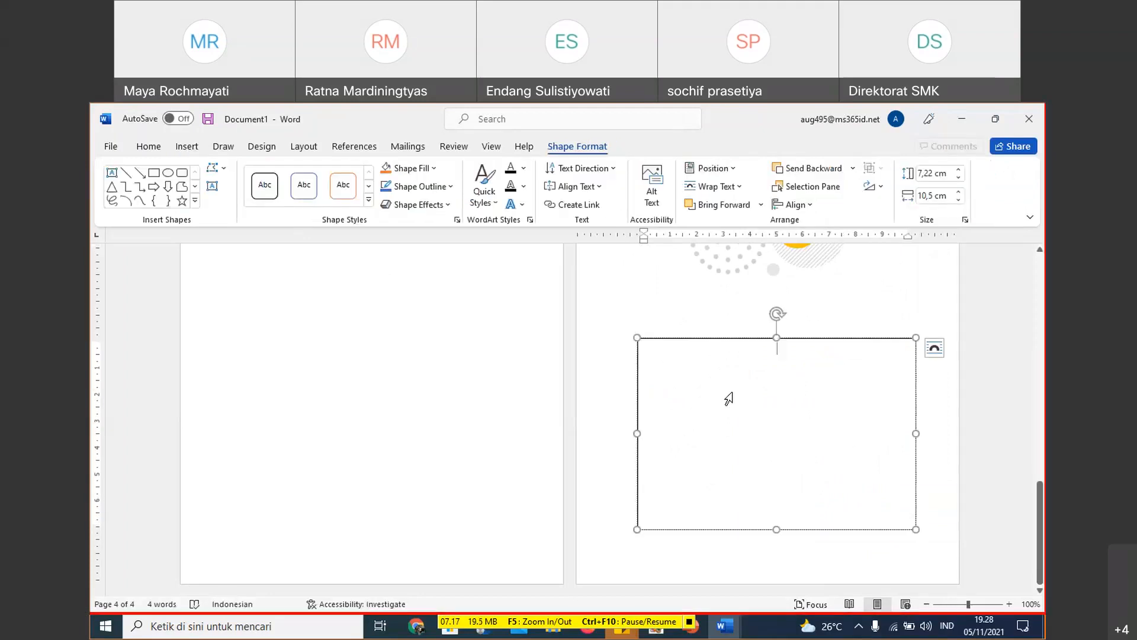
{"action": "type", "text": "IS"}
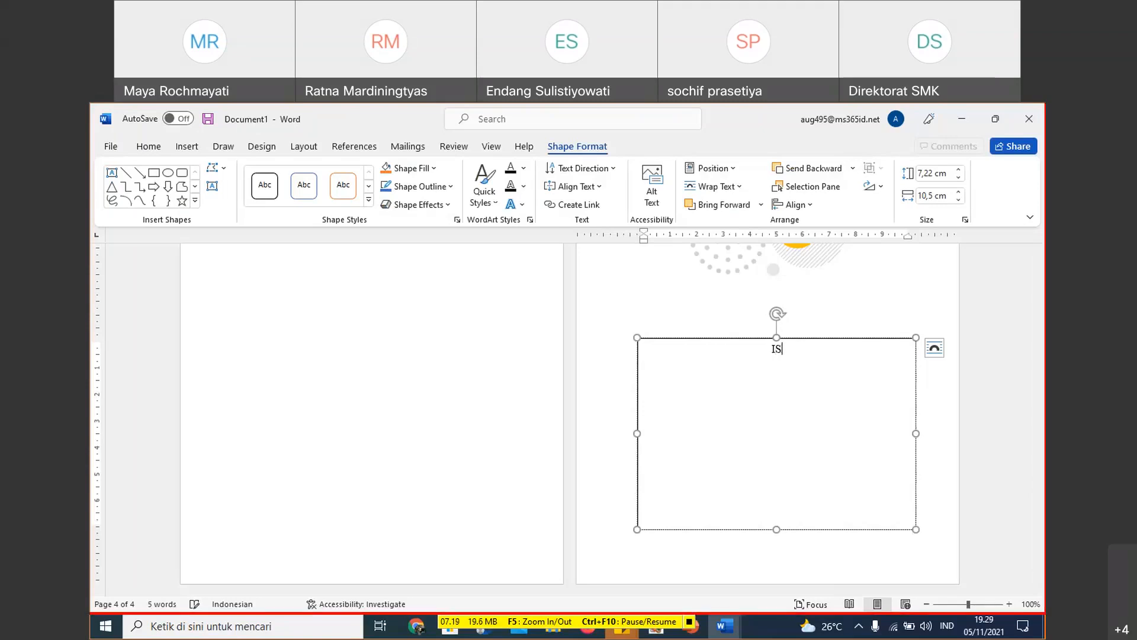
{"action": "type", "text": "BN"}
{"action": "key", "text": "Return"}
{"action": "type", "text": "NAm"}
{"action": "key", "text": "BackSpace"}
{"action": "key", "text": "BackSpace"}
{"action": "key", "text": "BackSpace"}
{"action": "type", "text": "N"}
{"action": "key", "text": "BackSpace"}
{"action": "key", "text": "BackSpace"}
{"action": "key", "text": "BackSpace"}
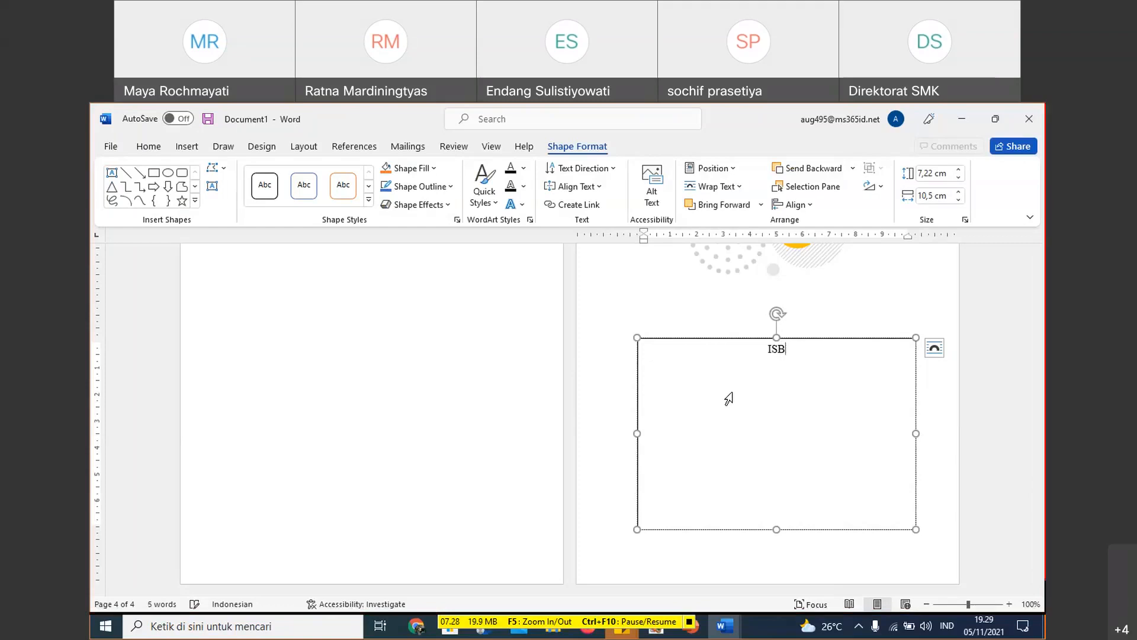
{"action": "key", "text": "BackSpace"}
{"action": "key", "text": "BackSpace"}
{"action": "key", "text": "BackSpace"}
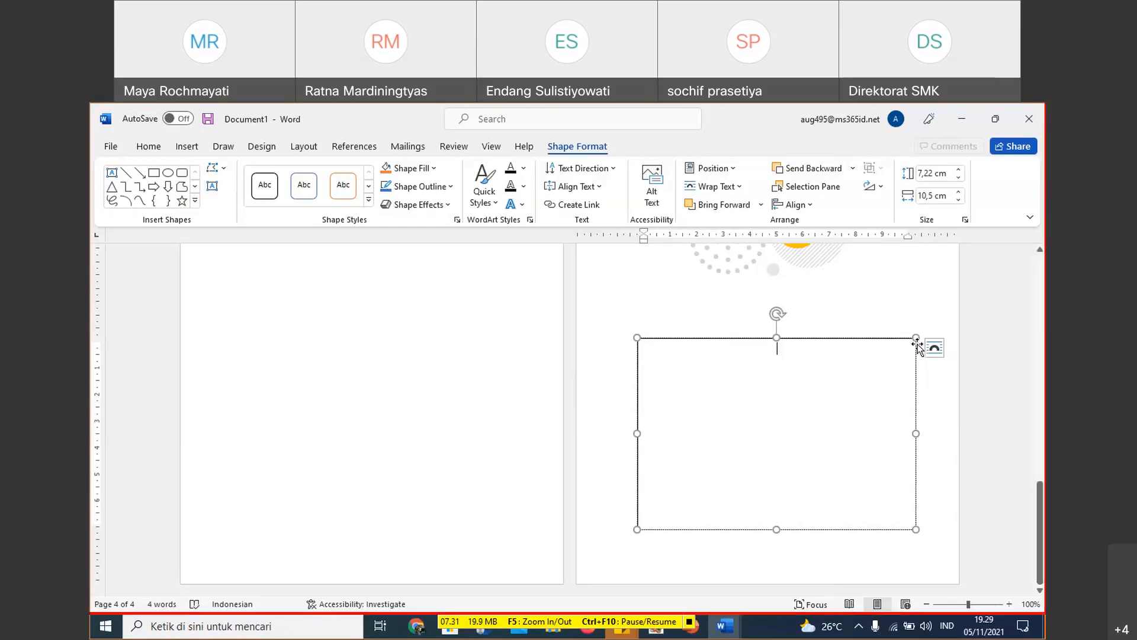
- Change the text box's shape to a rounded rectangle
{"action": "left_click", "coordinate": [182, 172]}
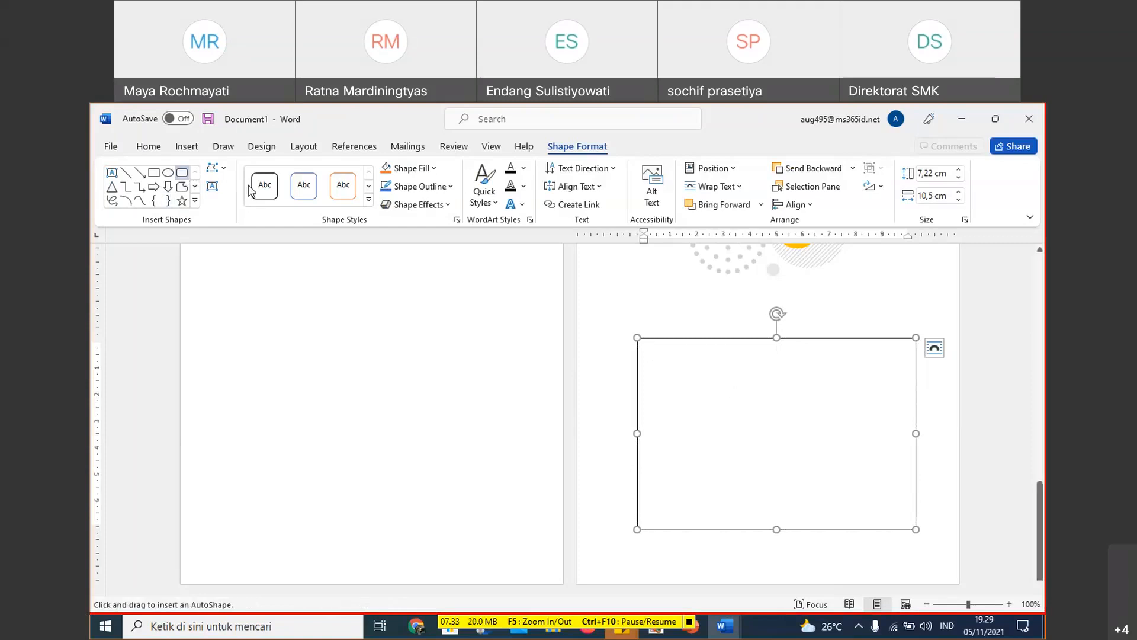
{"action": "left_click", "coordinate": [217, 168]}
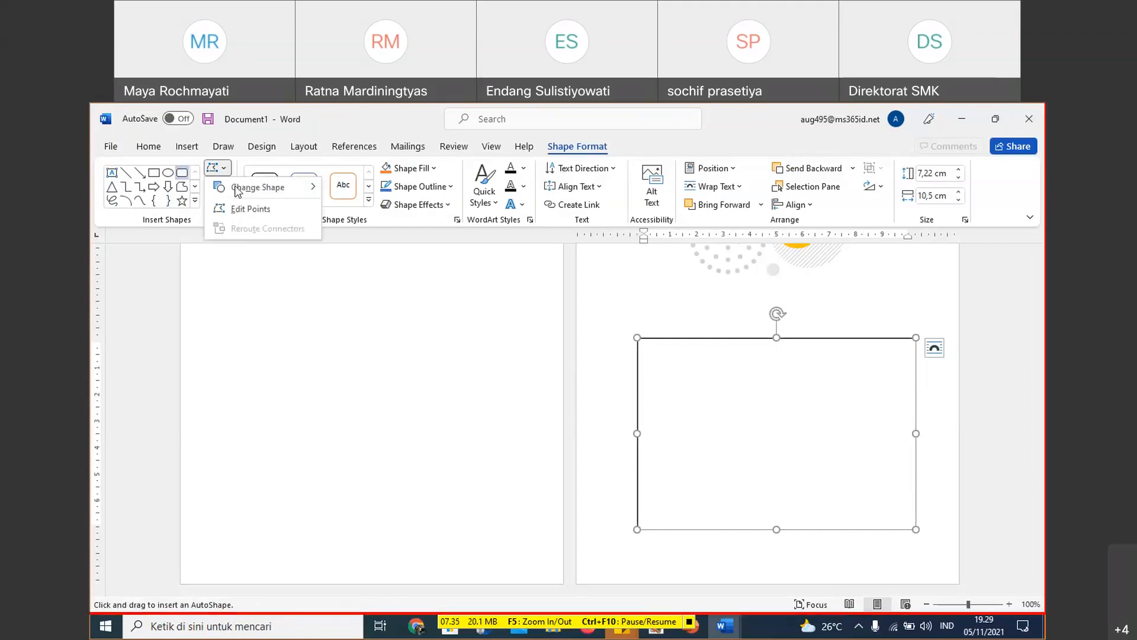
{"action": "left_click", "coordinate": [248, 187]}
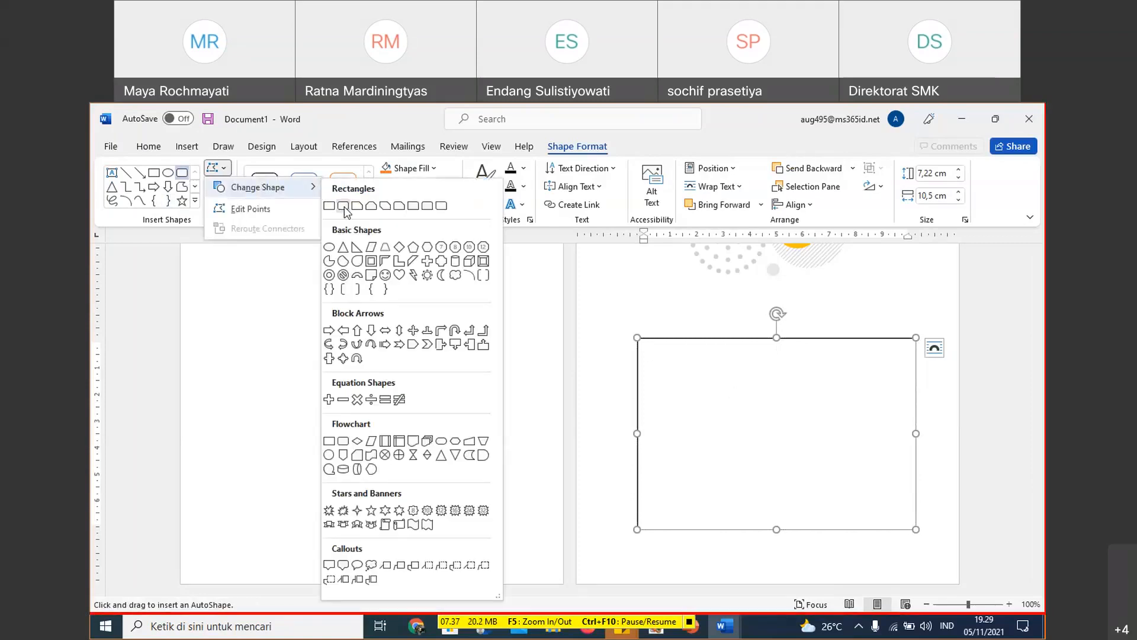
{"action": "left_click", "coordinate": [343, 206]}
- Enter Matematika Jilid 2 as the first line in the rounded box and start a new line below it
{"action": "left_click", "coordinate": [690, 377]}
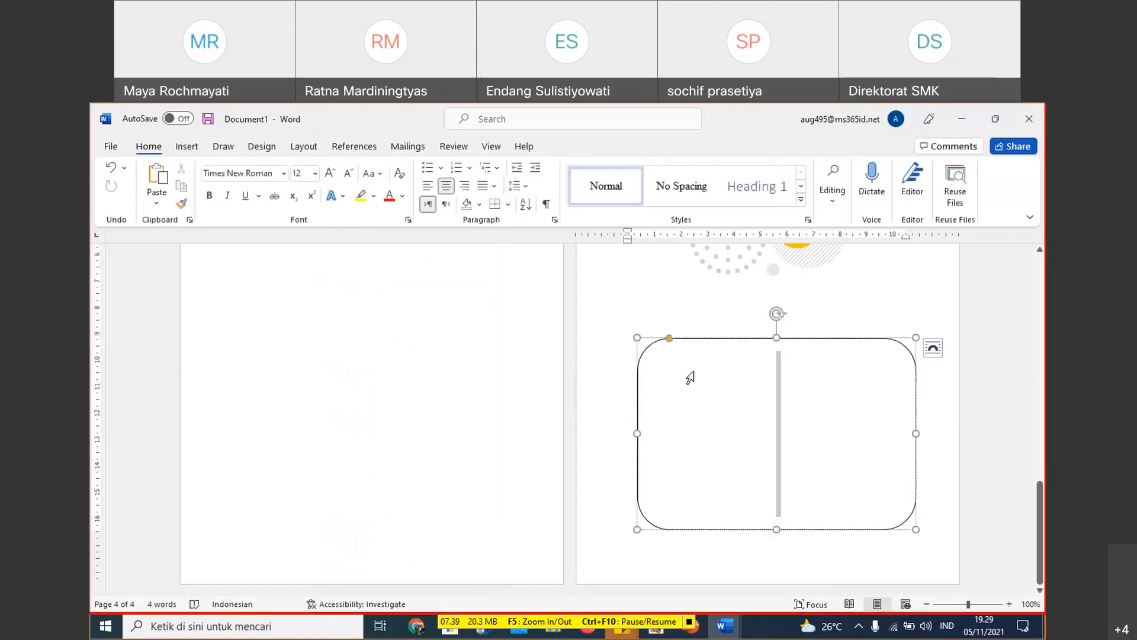
{"action": "right_click", "coordinate": [787, 381]}
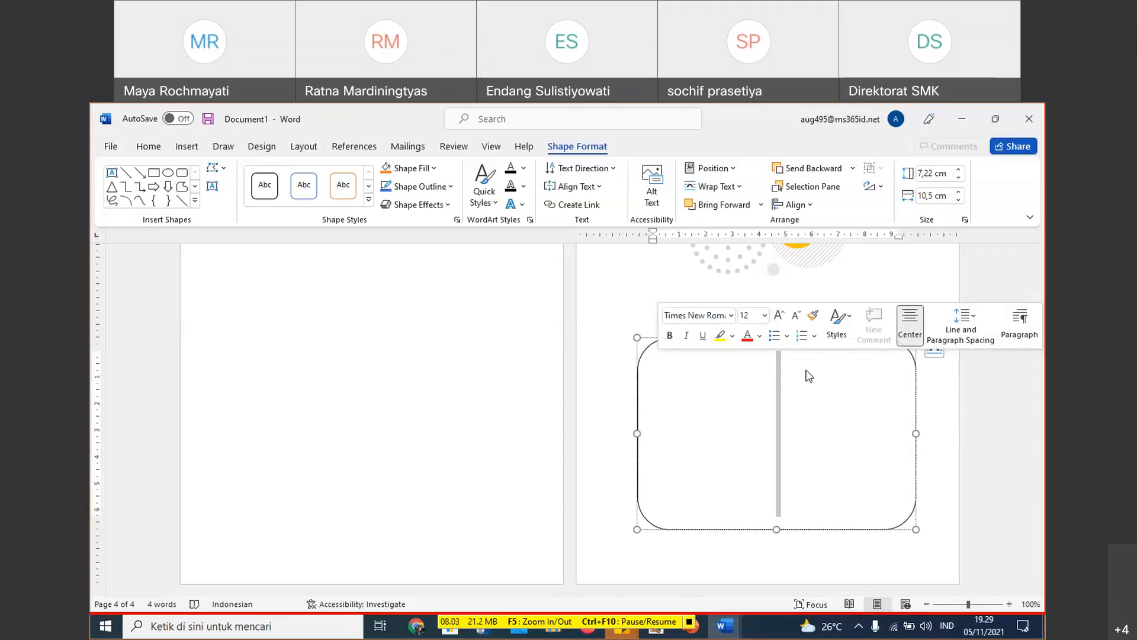
{"action": "type", "text": "Matw"}
{"action": "key", "text": "BackSpace"}
{"action": "type", "text": "ematika Jilid 2"}
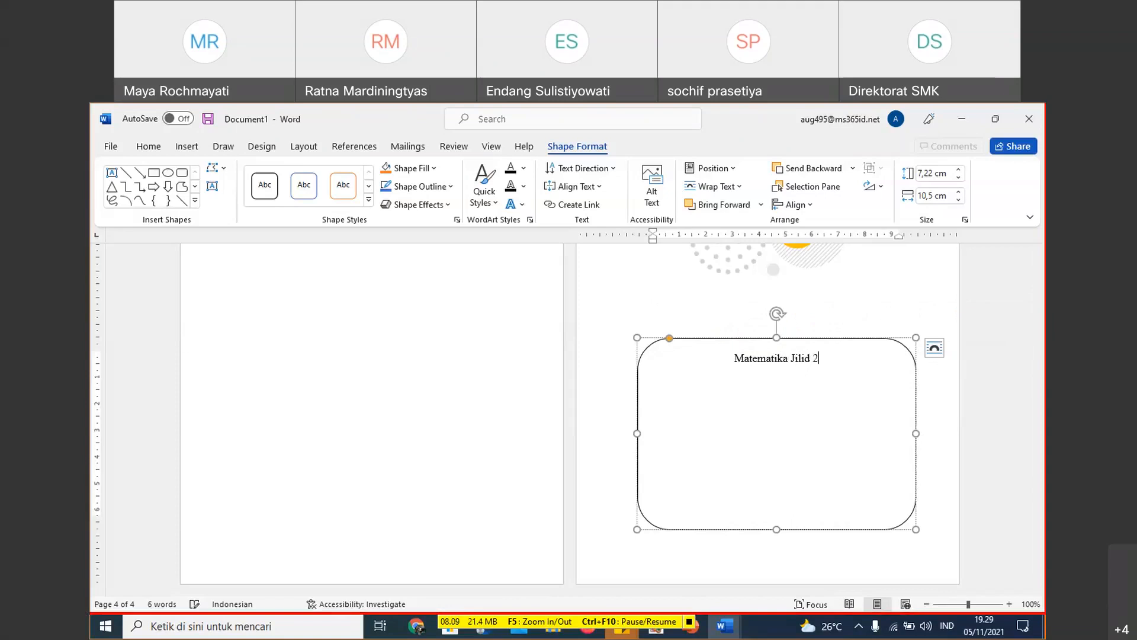
{"action": "key", "text": "Return"}
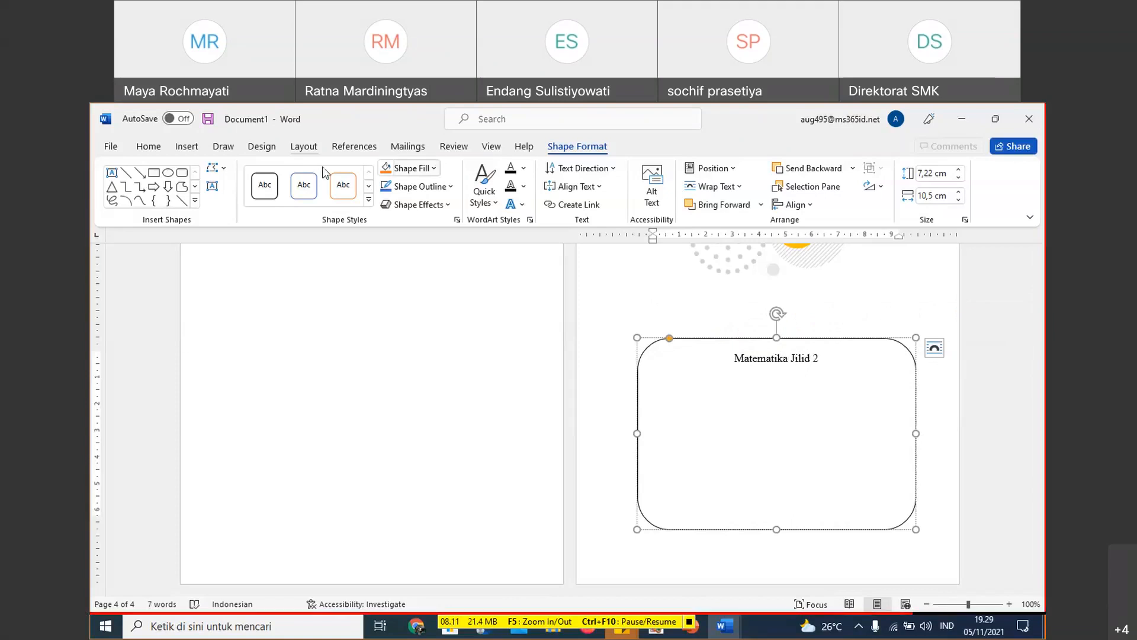
- Left-align all text in the rounded box and place the cursor on its empty second line
{"action": "key", "text": "ctrl+a"}
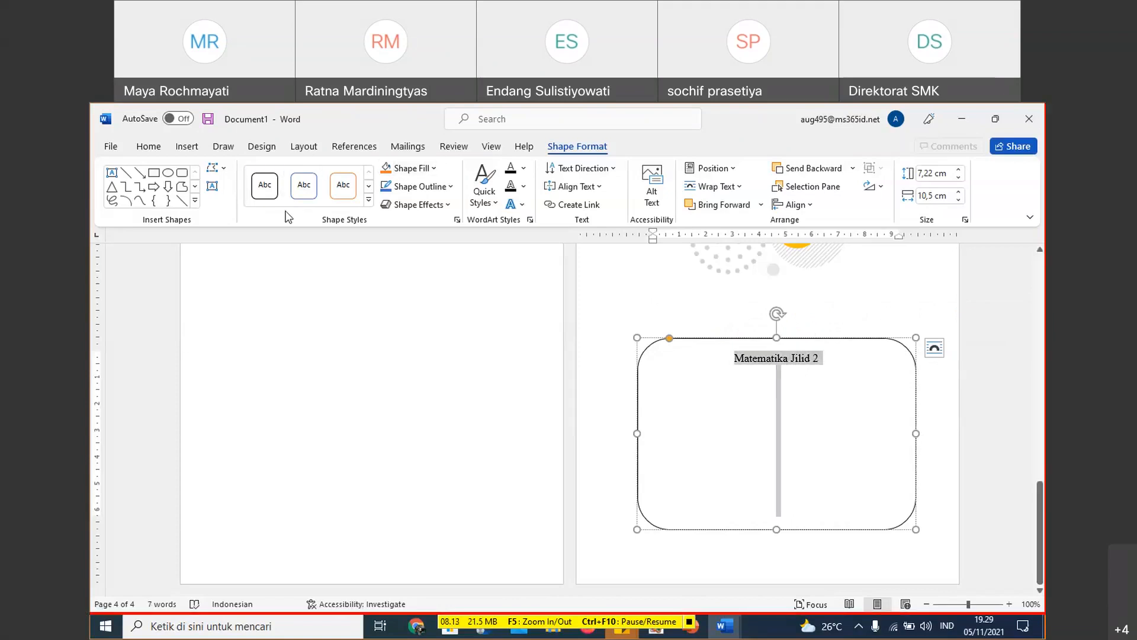
{"action": "left_click", "coordinate": [157, 152]}
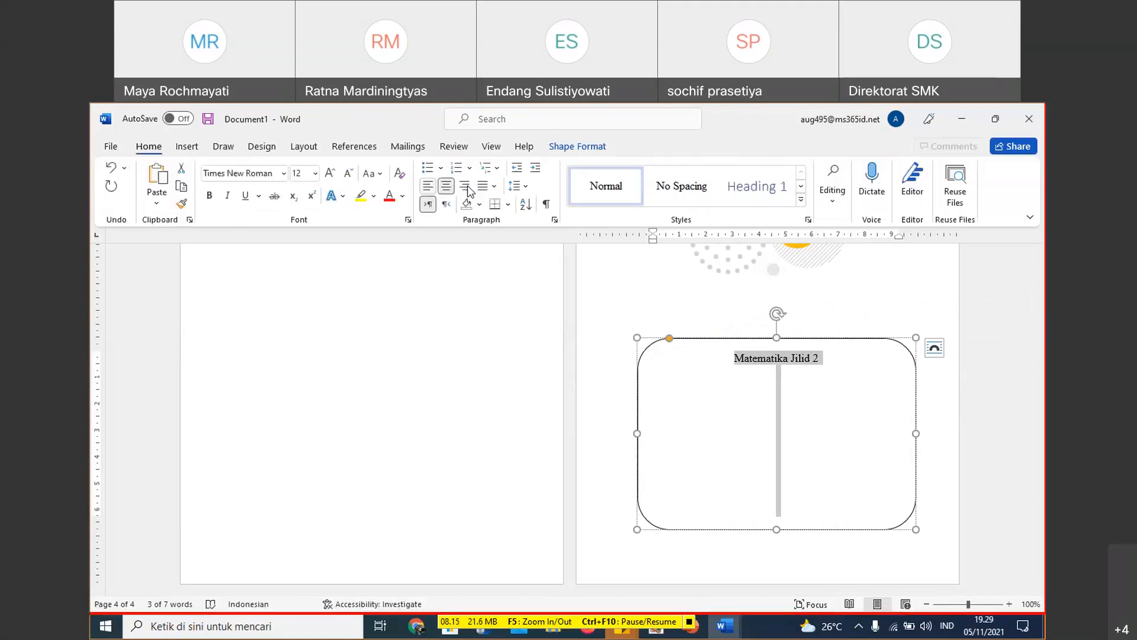
{"action": "left_click", "coordinate": [427, 185]}
{"action": "left_click", "coordinate": [670, 375]}
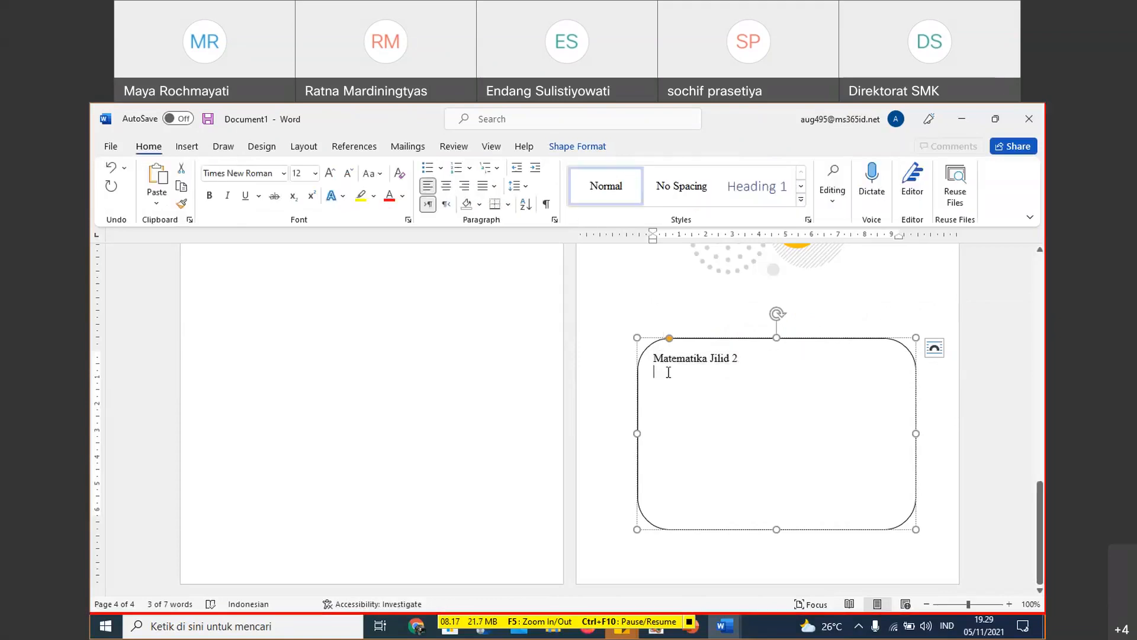
- Enter the lines "Nama Pengarang:" and "Editor:" in the rounded box below Matematika Jilid 2
{"action": "type", "text": "Nama"}
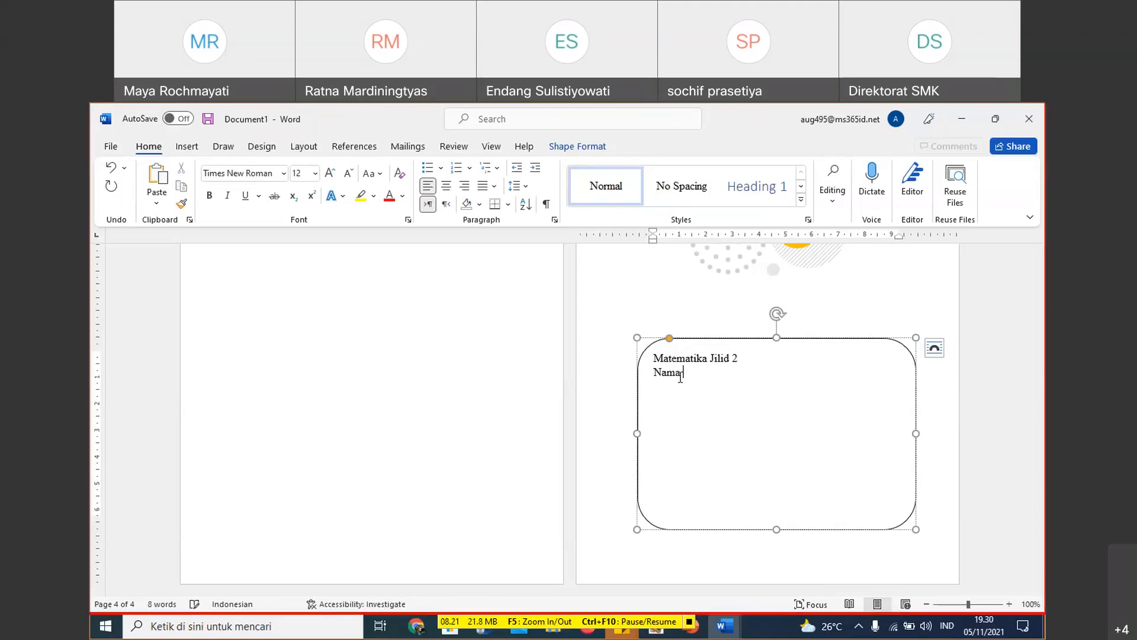
{"action": "type", "text": " Pengarang:"}
{"action": "key", "text": "Return"}
{"action": "type", "text": "Edi"}
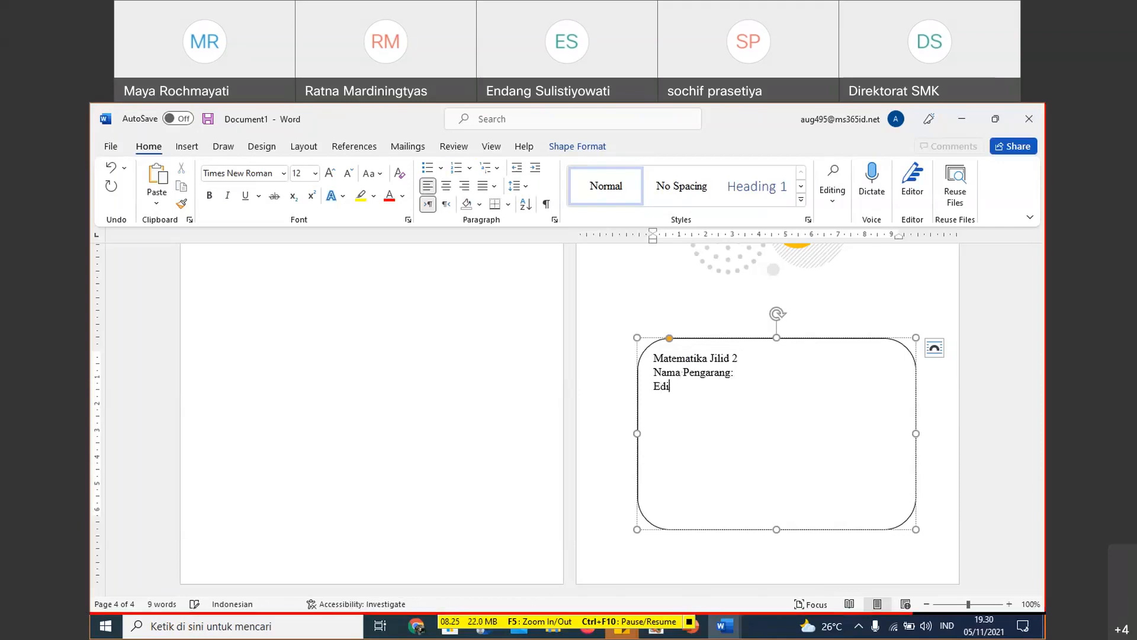
{"action": "type", "text": "tor:"}
{"action": "key", "text": "Return"}
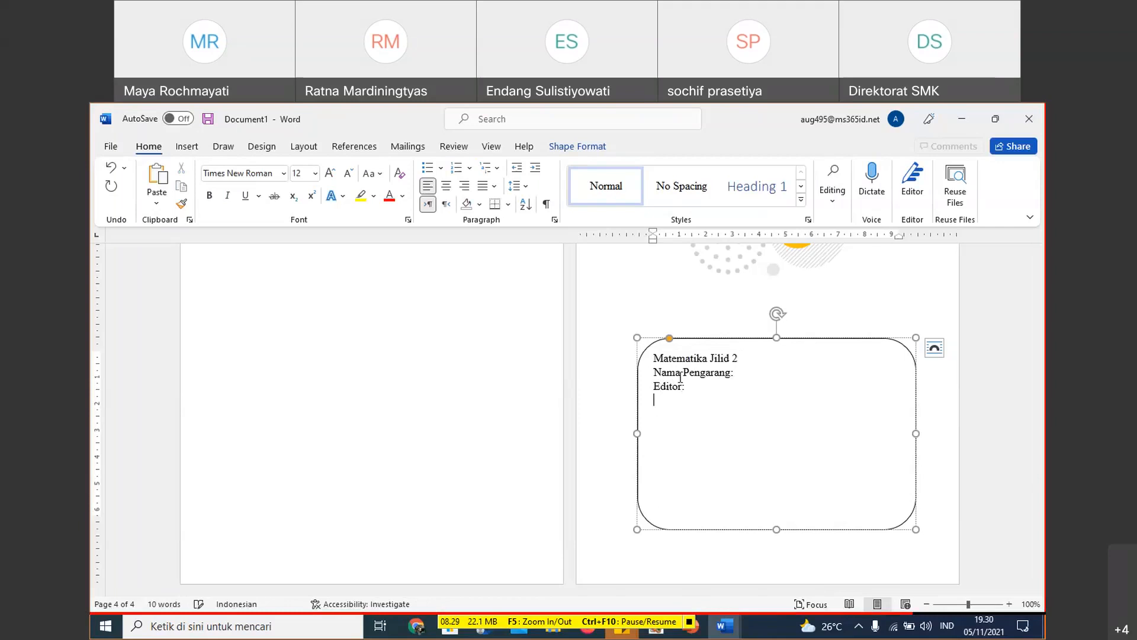
{"action": "type", "text": "Desain"}
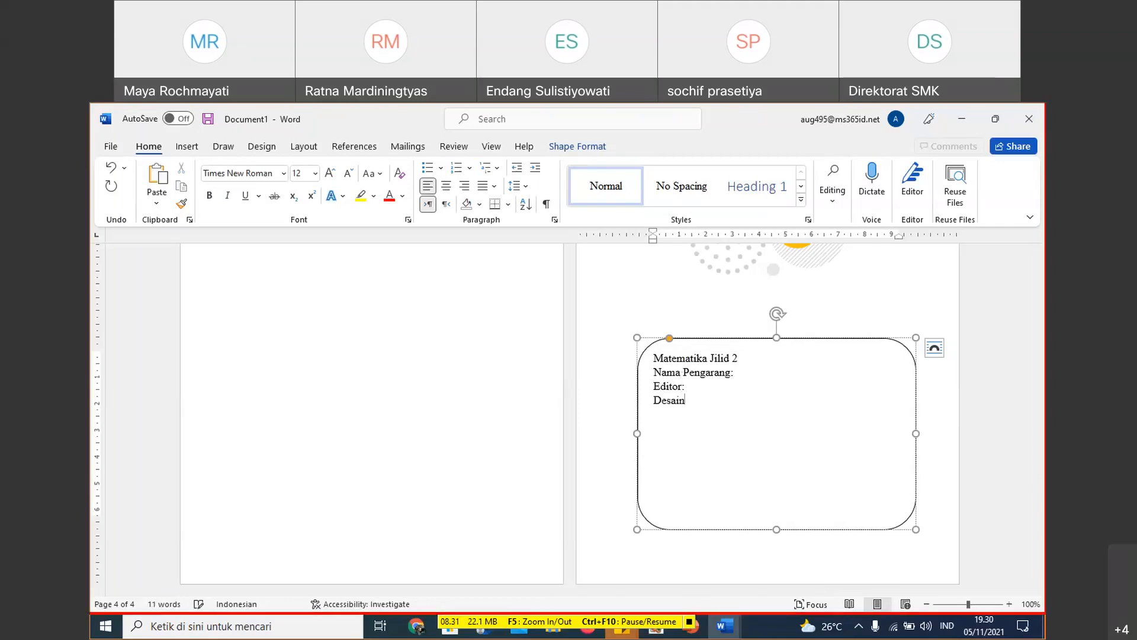
{"action": "type", "text": " cover"}
{"action": "type", "text": " :"}
{"action": "key", "text": "Return"}
{"action": "key", "text": "BackSpace"}
{"action": "key", "text": "BackSpace"}
{"action": "key", "text": "BackSpace"}
{"action": "key", "text": "BackSpace"}
{"action": "key", "text": "BackSpace"}
{"action": "key", "text": "BackSpace"}
{"action": "key", "text": "BackSpace"}
{"action": "key", "text": "BackSpace"}
{"action": "key", "text": "BackSpace"}
{"action": "key", "text": "BackSpace"}
{"action": "key", "text": "BackSpace"}
{"action": "key", "text": "BackSpace"}
{"action": "key", "text": "BackSpace"}
{"action": "key", "text": "BackSpace"}
{"action": "key", "text": "BackSpace"}
- Enter "Layout :" on the line below "Editor:" in the rounded box and start a new line
{"action": "type", "text": "Layout :"}
{"action": "key", "text": "Return"}
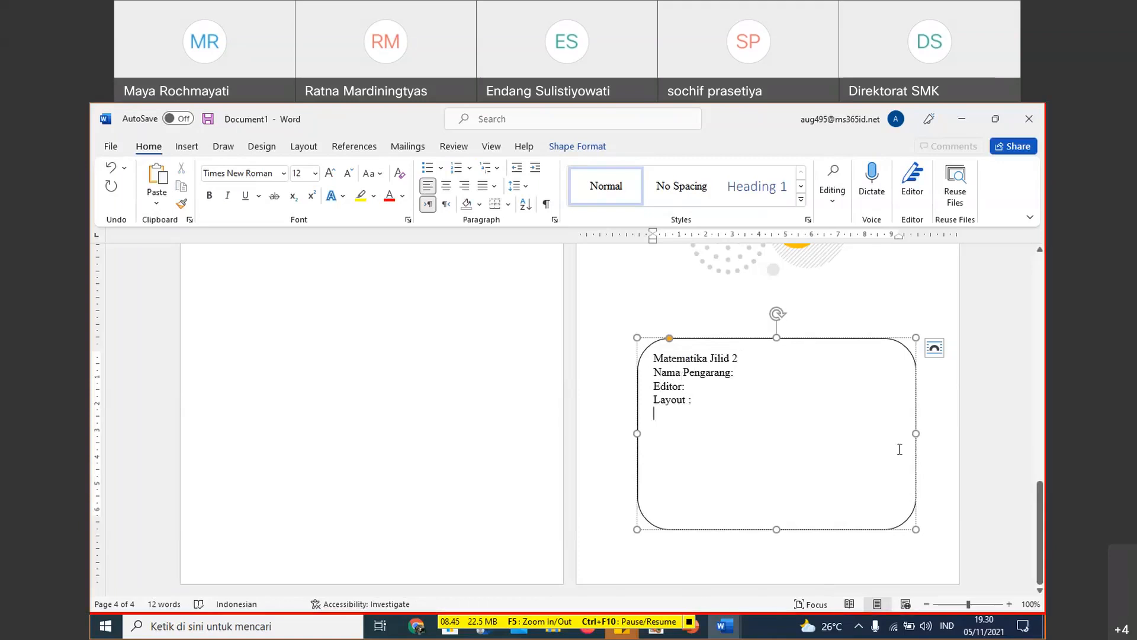
- Resize the rounded box slightly, make its corners much less rounded, and nudge it up on the page
{"action": "left_click_drag", "start_coordinate": [916, 529], "coordinate": [917, 528]}
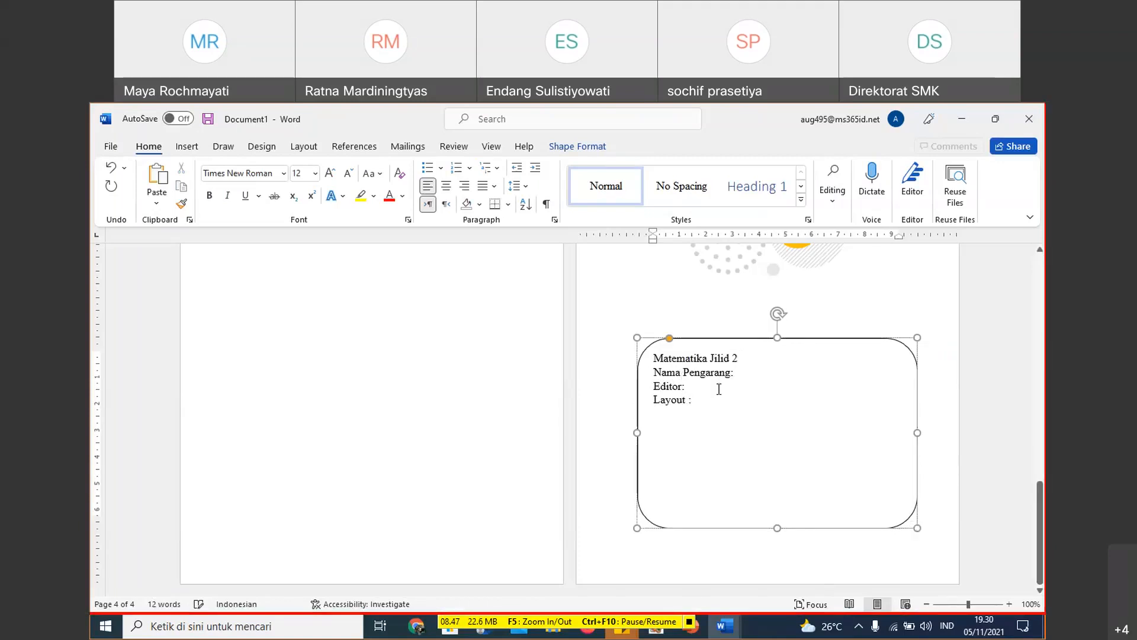
{"action": "left_click_drag", "start_coordinate": [666, 341], "coordinate": [646, 355]}
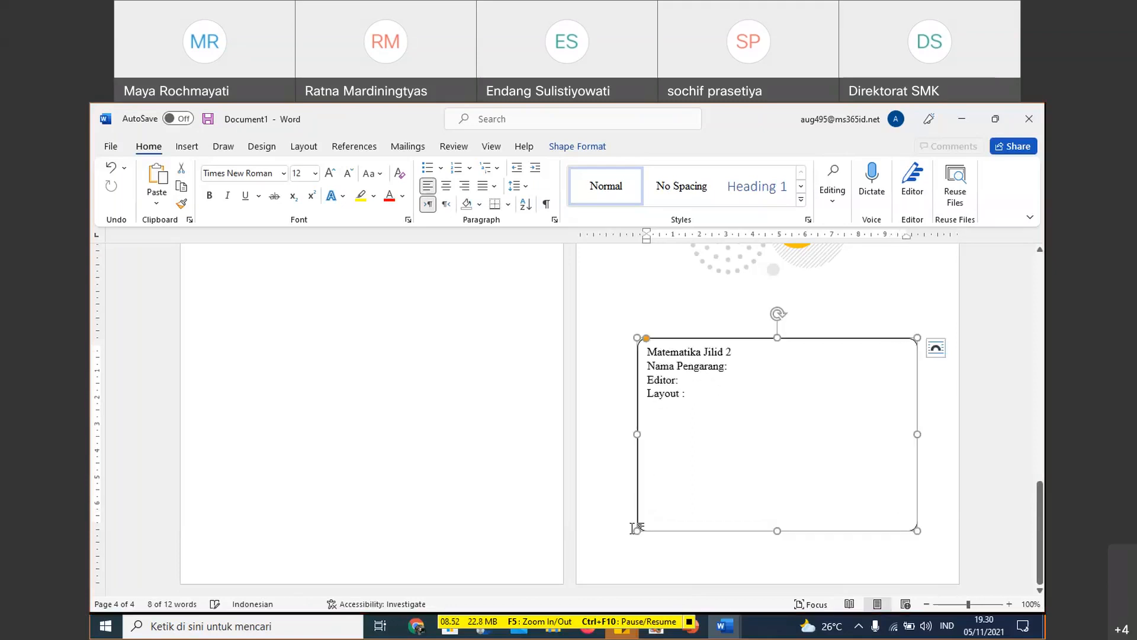
{"action": "left_click", "coordinate": [705, 467]}
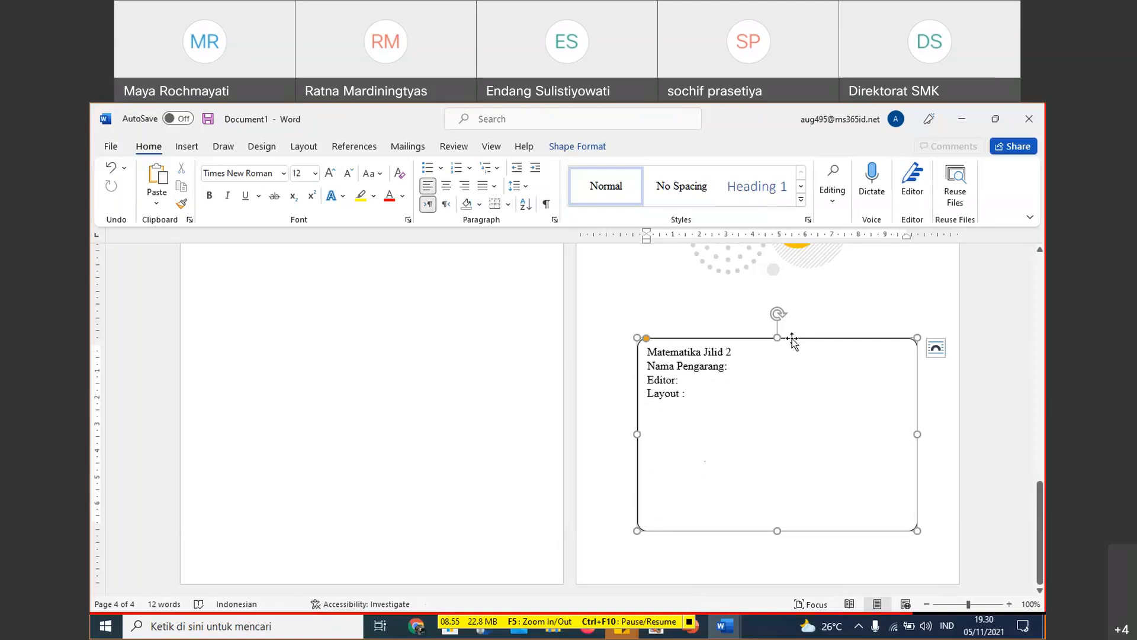
{"action": "left_click_drag", "start_coordinate": [792, 340], "coordinate": [792, 337]}
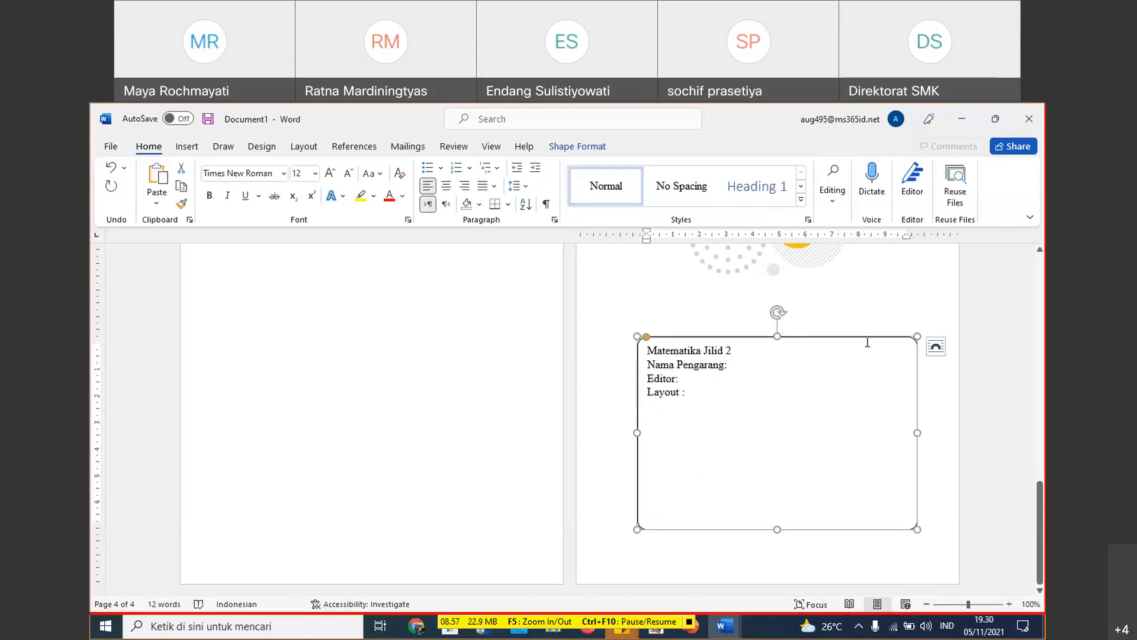
- Insert blank lines before the illustration on the fourth page to push it and the rounded box down
{"action": "left_click", "coordinate": [633, 311]}
{"action": "scroll", "coordinate": [633, 310], "scroll_direction": "up", "scroll_amount": 3}
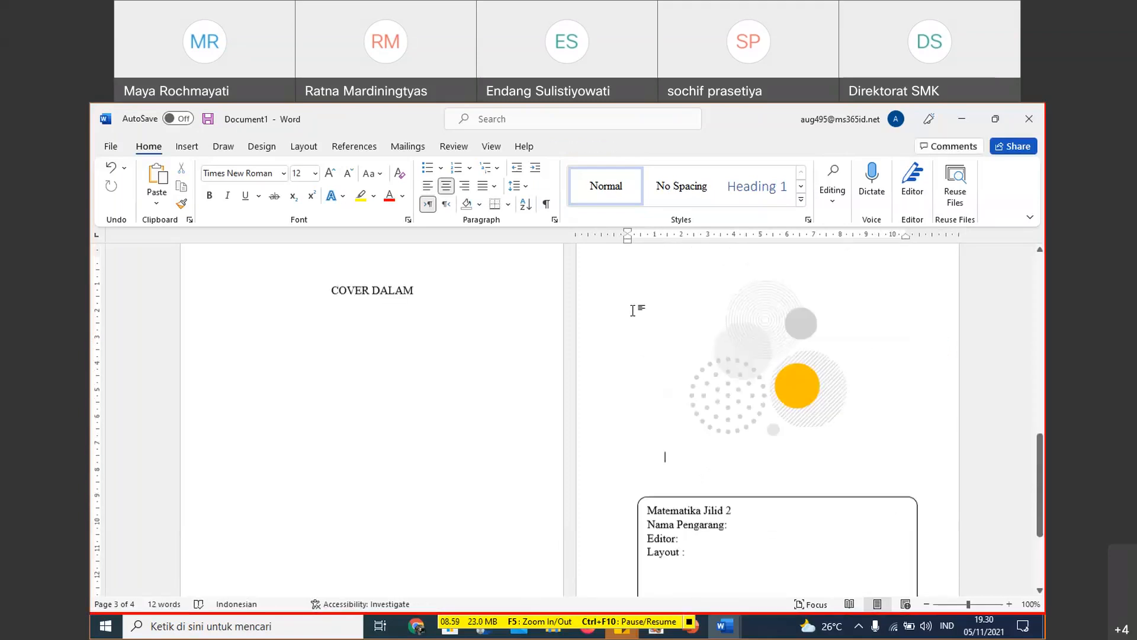
{"action": "scroll", "coordinate": [633, 310], "scroll_direction": "down", "scroll_amount": 1}
{"action": "key", "text": "Return"}
{"action": "key", "text": "Return"}
{"action": "key", "text": "Return"}
{"action": "key", "text": "Return"}
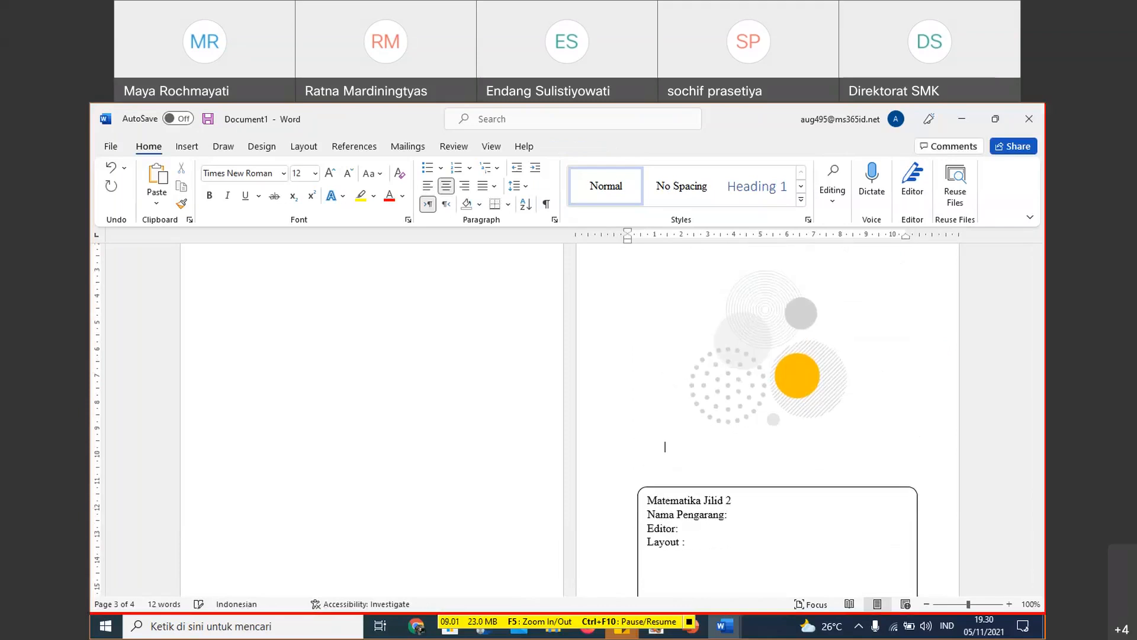
{"action": "scroll", "coordinate": [1001, 414], "scroll_direction": "down", "scroll_amount": 2}
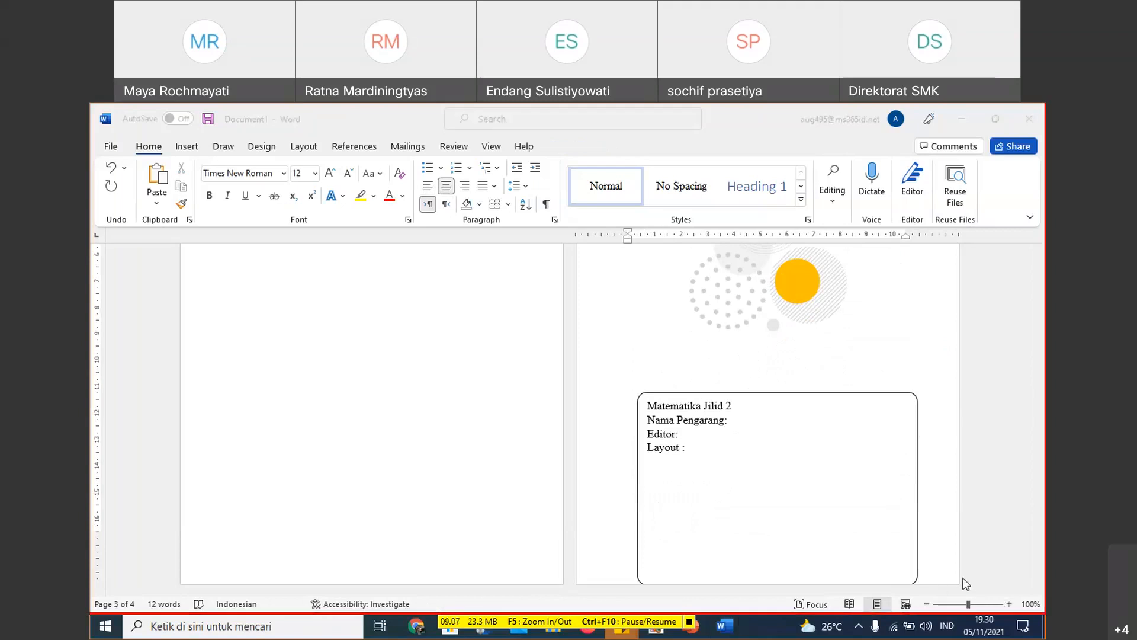
- Move the rounded details box up so it clears the bottom edge of the fourth page
{"action": "left_click", "coordinate": [1001, 415]}
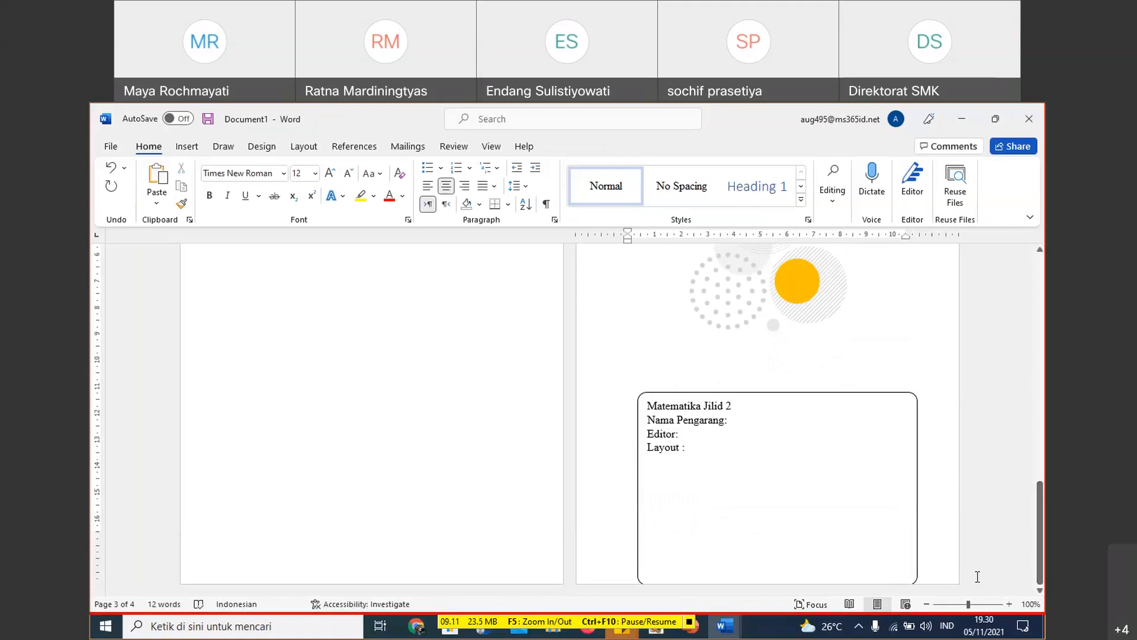
{"action": "left_click", "coordinate": [928, 604]}
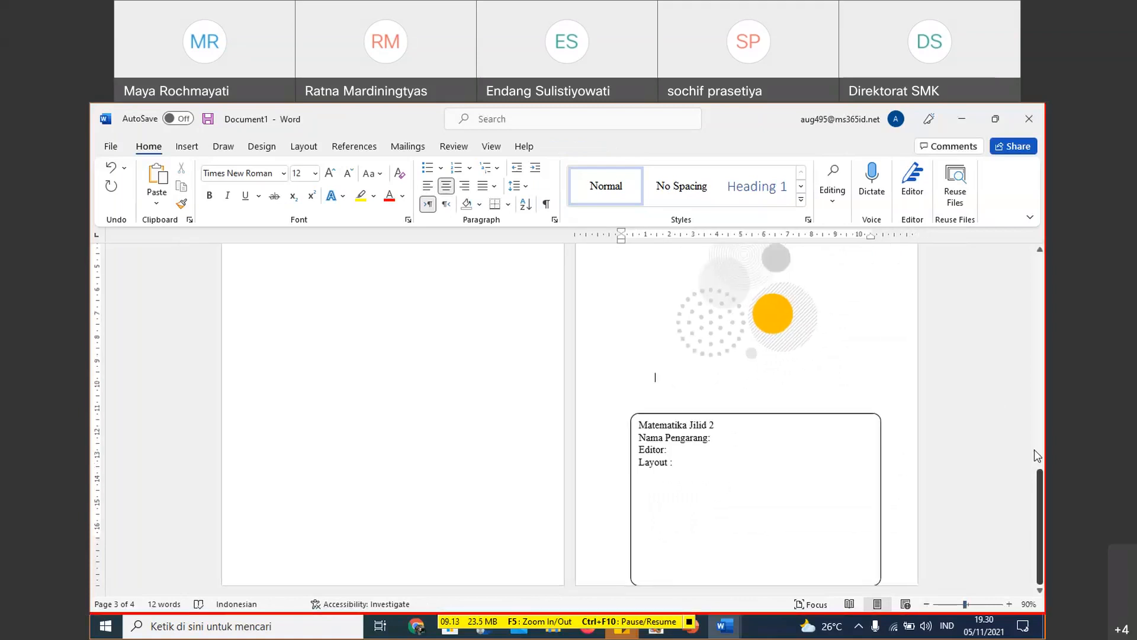
{"action": "left_click_drag", "start_coordinate": [880, 474], "coordinate": [881, 427]}
- Move the illustration slightly higher on the fourth page
{"action": "left_click", "coordinate": [812, 319]}
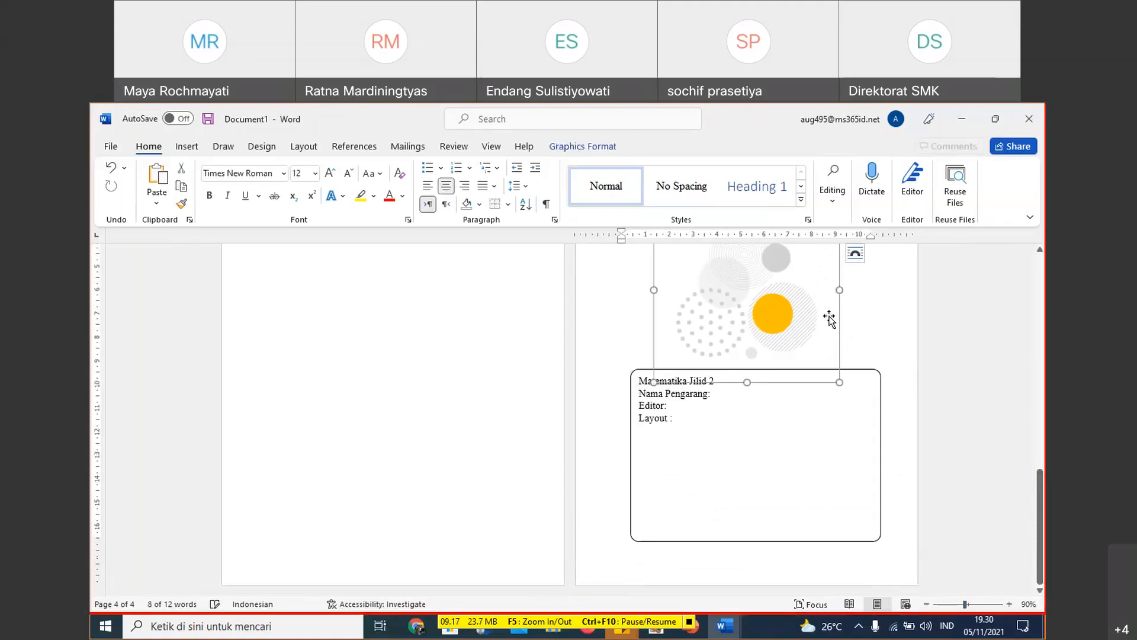
{"action": "scroll", "coordinate": [873, 313], "scroll_direction": "up", "scroll_amount": 3}
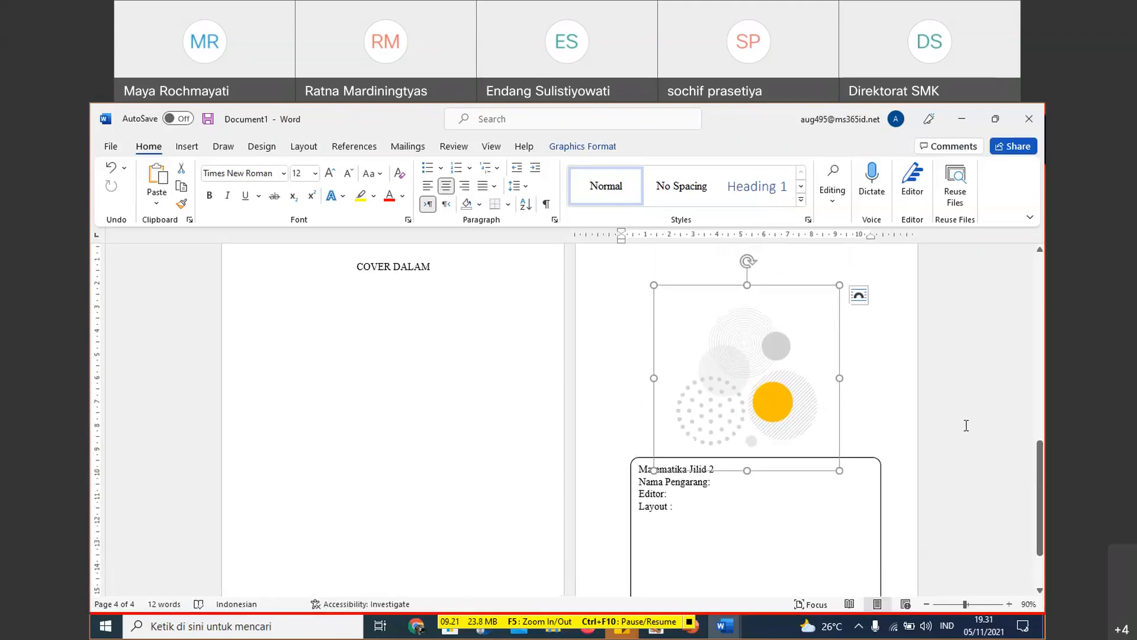
{"action": "left_click_drag", "start_coordinate": [1039, 470], "coordinate": [1039, 452]}
{"action": "left_click_drag", "start_coordinate": [834, 385], "coordinate": [800, 314]}
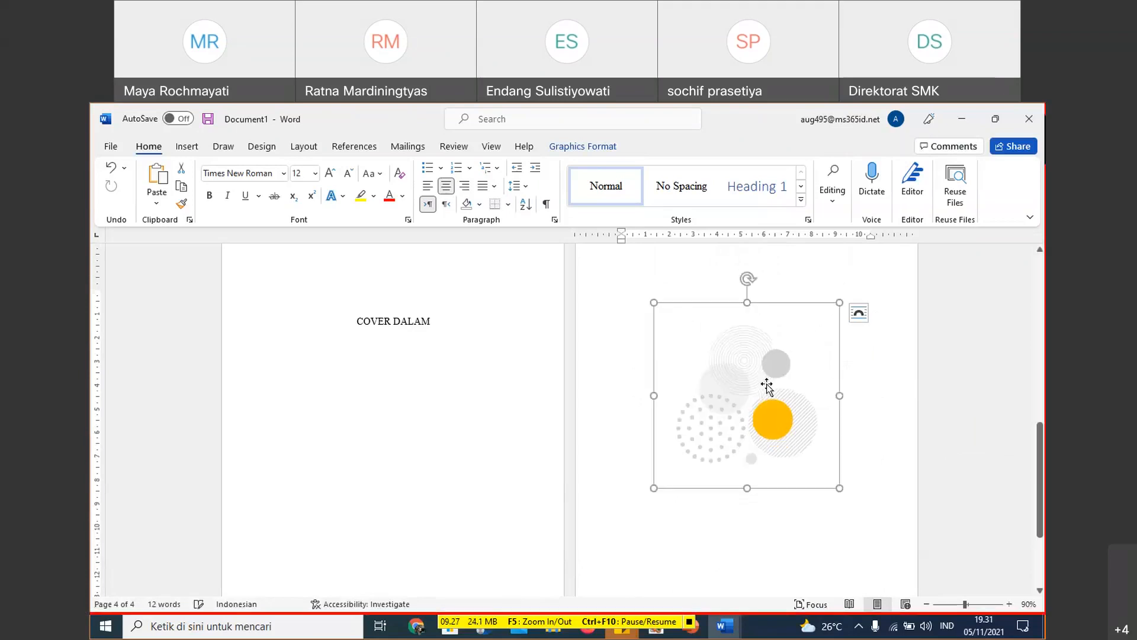
- Add two blank lines below the illustration and move the rounded details box up to just beneath it
{"action": "scroll", "coordinate": [770, 391], "scroll_direction": "down", "scroll_amount": 3}
{"action": "left_click", "coordinate": [747, 406]}
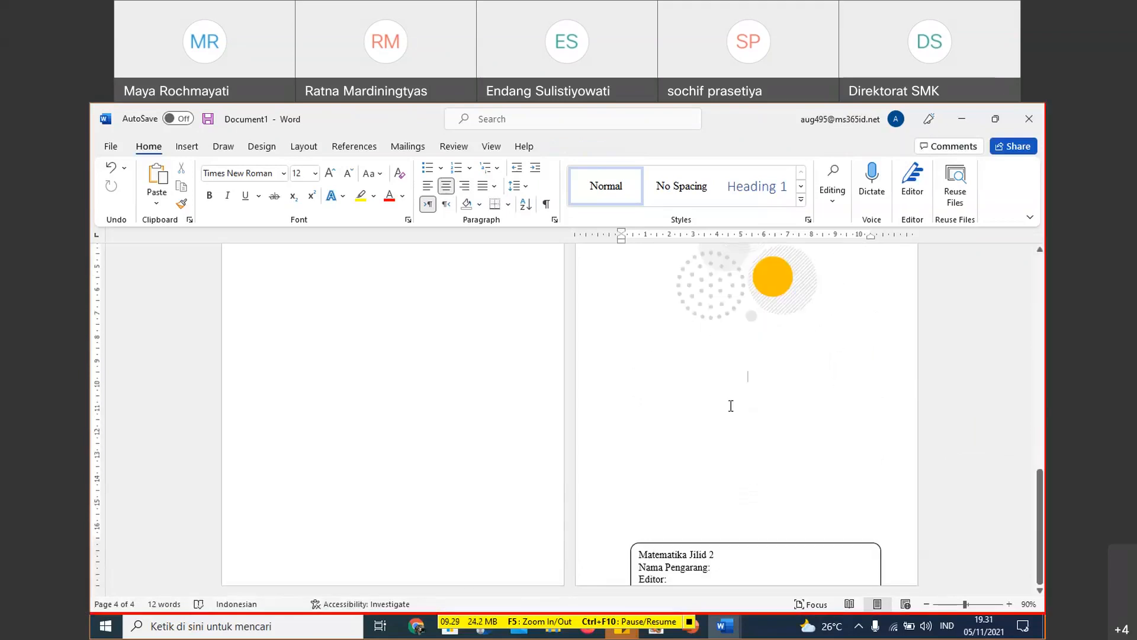
{"action": "key", "text": "Return"}
{"action": "key", "text": "Return"}
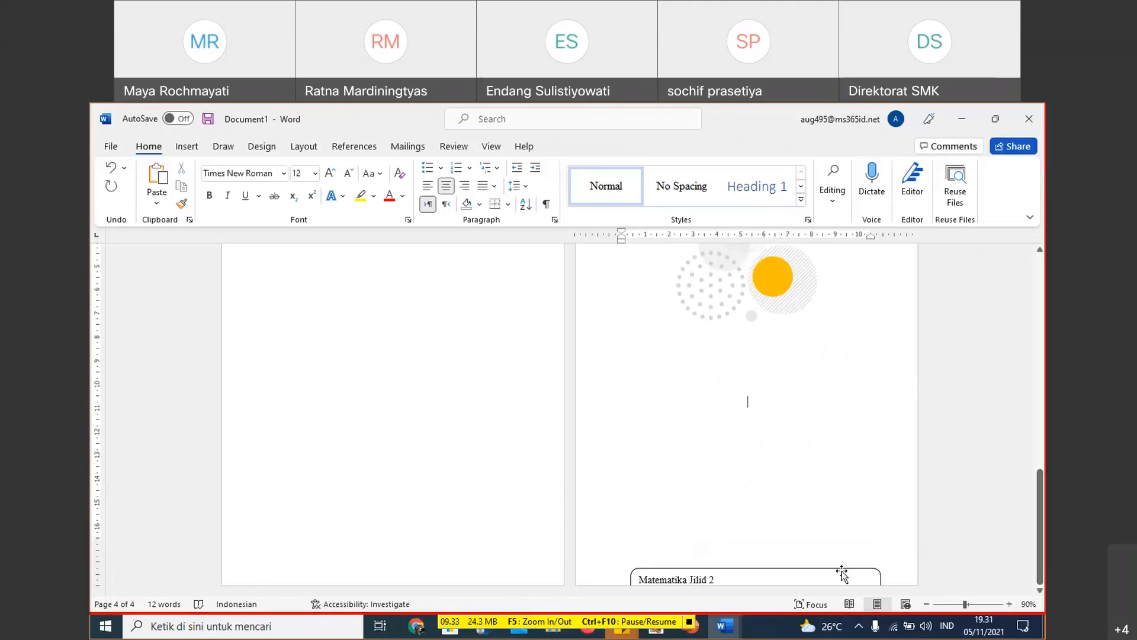
{"action": "left_click_drag", "start_coordinate": [842, 571], "coordinate": [835, 368]}
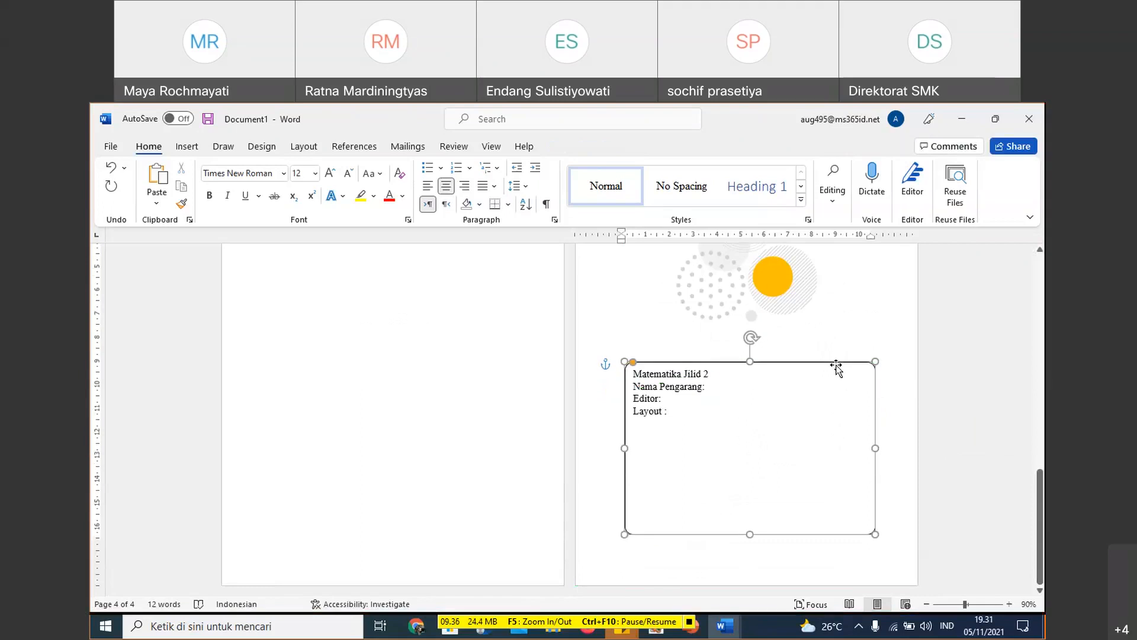
{"action": "left_click", "coordinate": [891, 491]}
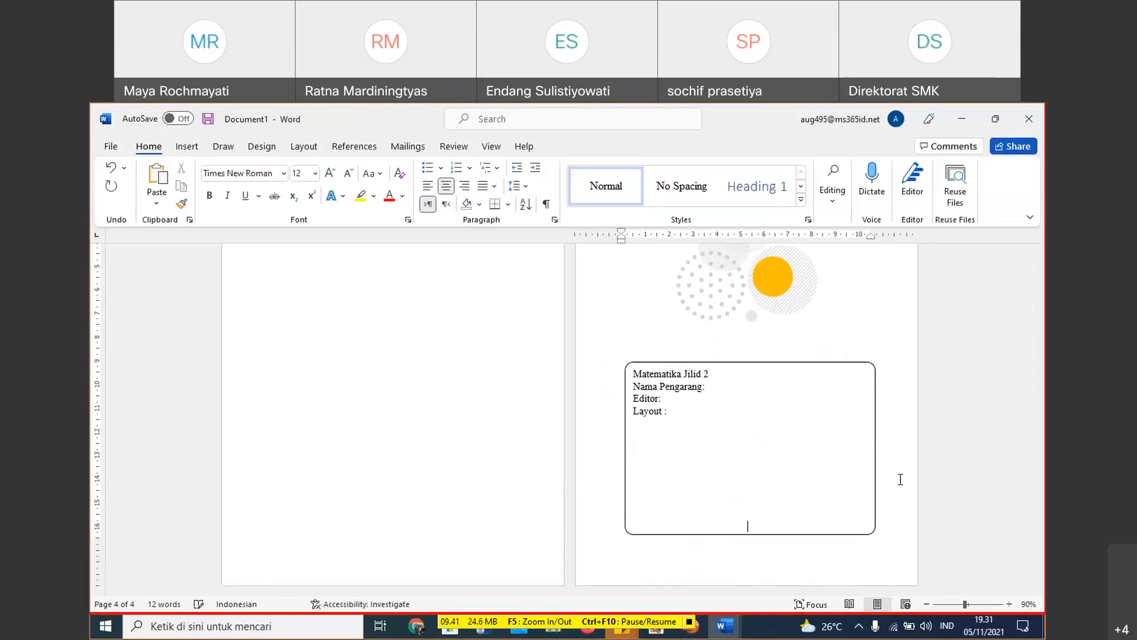
- Insert a page break after the rounded details box to start a fifth page
{"action": "key", "text": "ctrl+Return"}
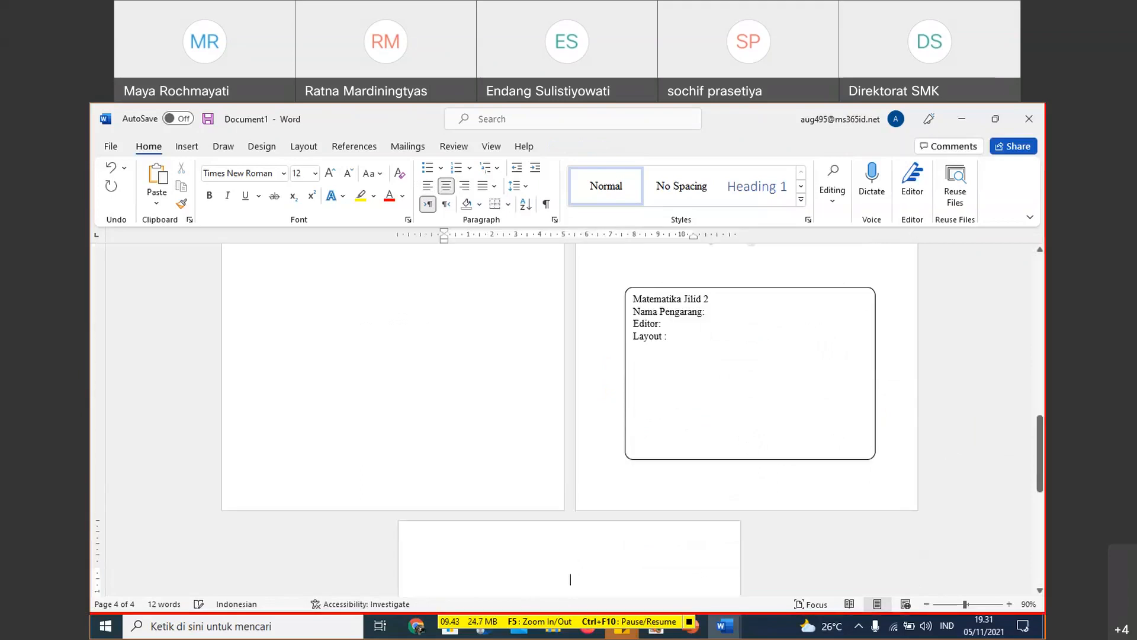
{"action": "key", "text": "BackSpace"}
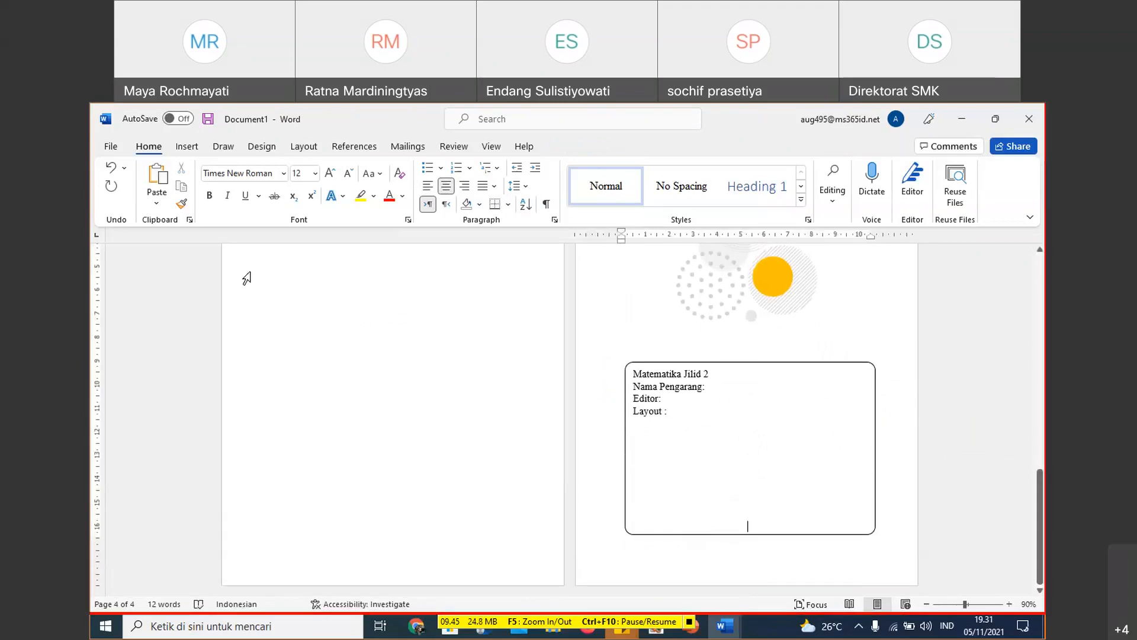
{"action": "left_click", "coordinate": [190, 148]}
{"action": "left_click", "coordinate": [160, 206]}
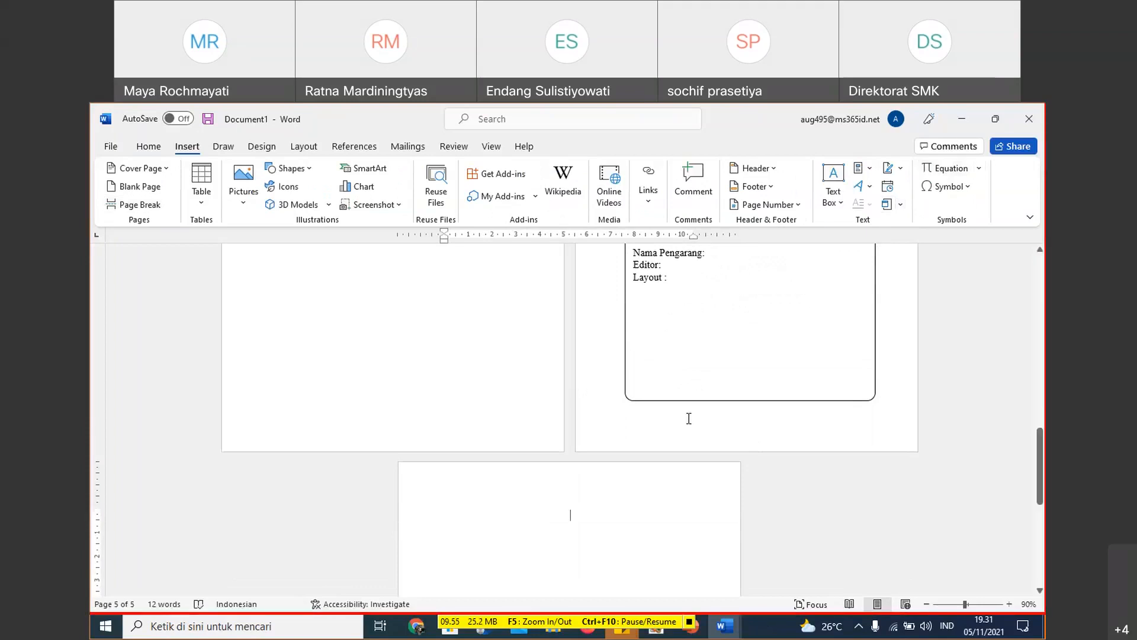
- Enter the heading KATA PENGANTAR at the start of the fifth page and leave one blank line below it
{"action": "type", "text": "KATA PENGANTAR"}
{"action": "key", "text": "Return"}
{"action": "key", "text": "Return"}
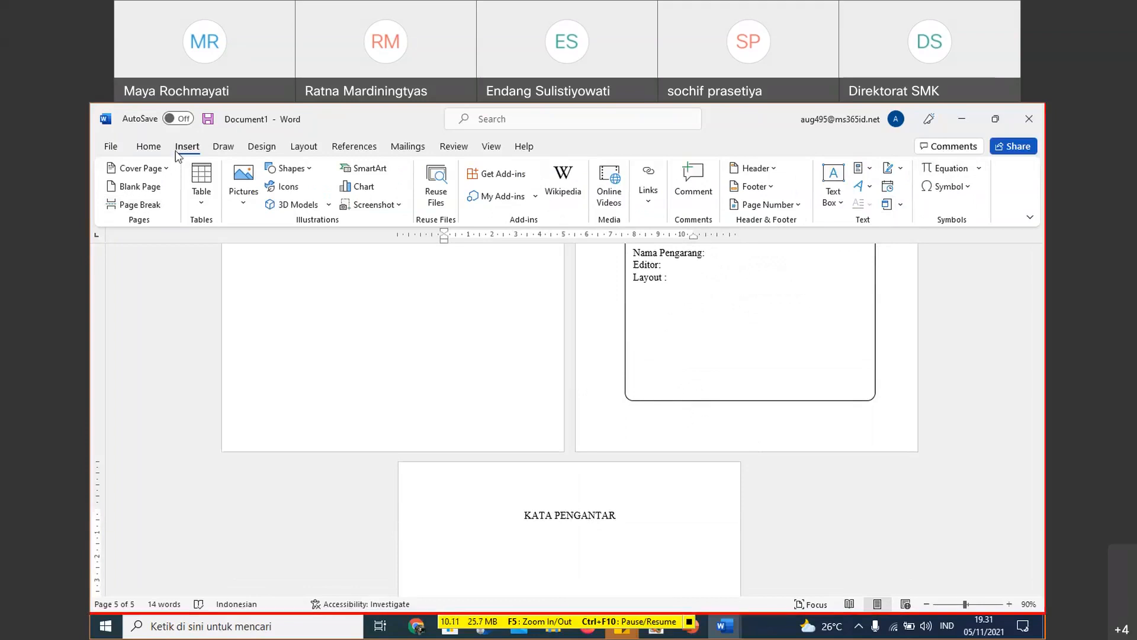
- Start a new style named JUDUL from the current formatting and open its full formatting options
{"action": "left_click", "coordinate": [148, 146]}
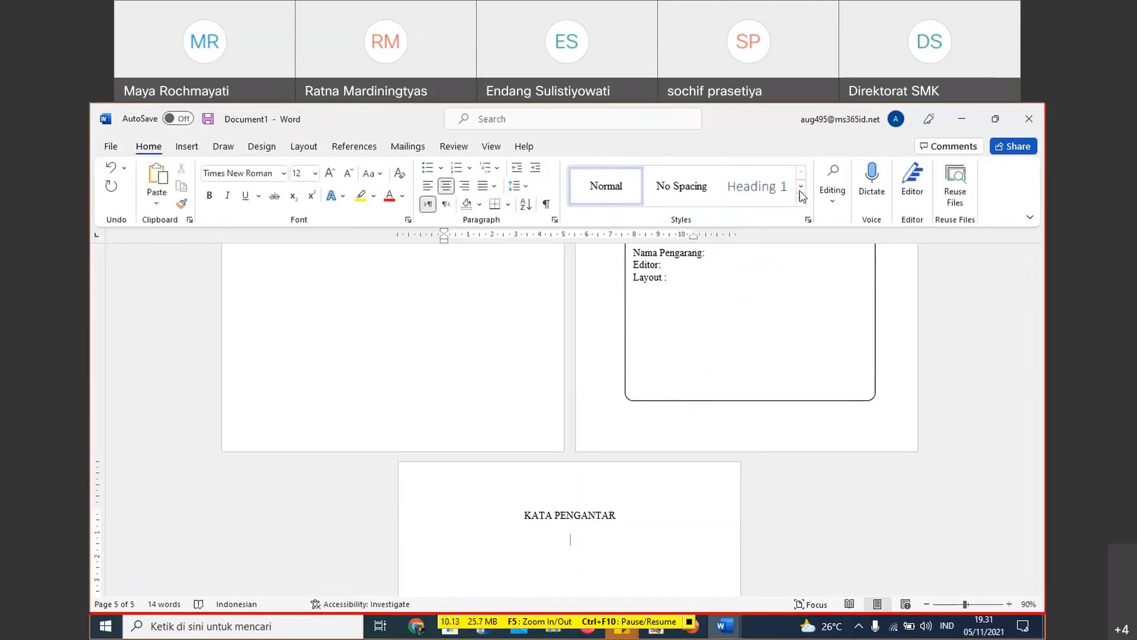
{"action": "left_click", "coordinate": [802, 188]}
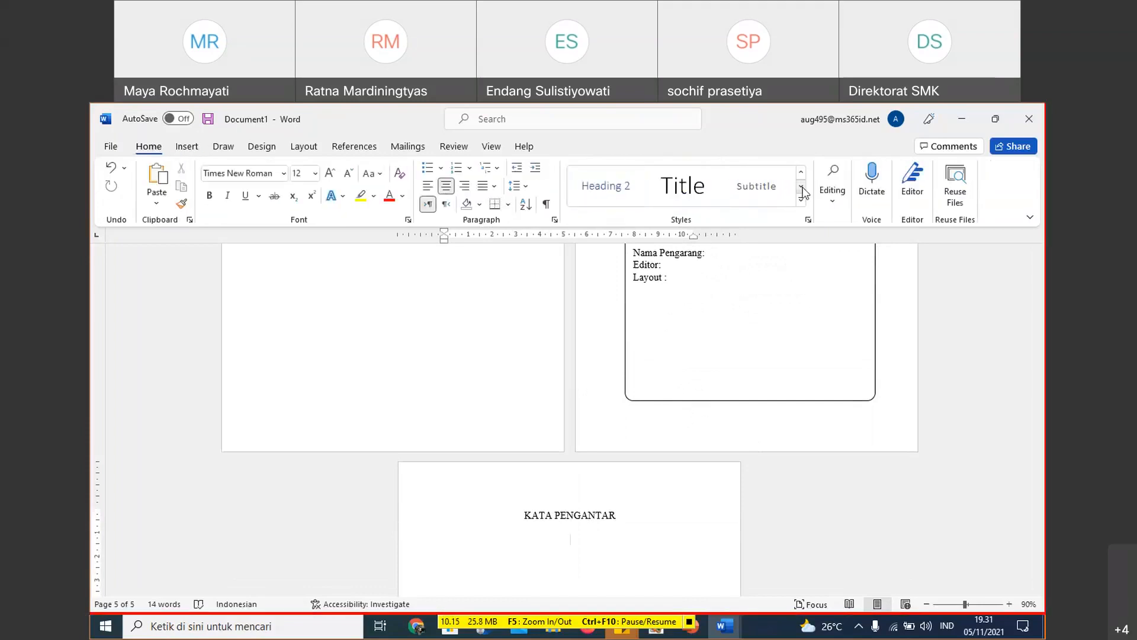
{"action": "left_click", "coordinate": [803, 187]}
{"action": "left_click", "coordinate": [803, 188]}
{"action": "left_click", "coordinate": [802, 188]}
{"action": "left_click", "coordinate": [803, 188]}
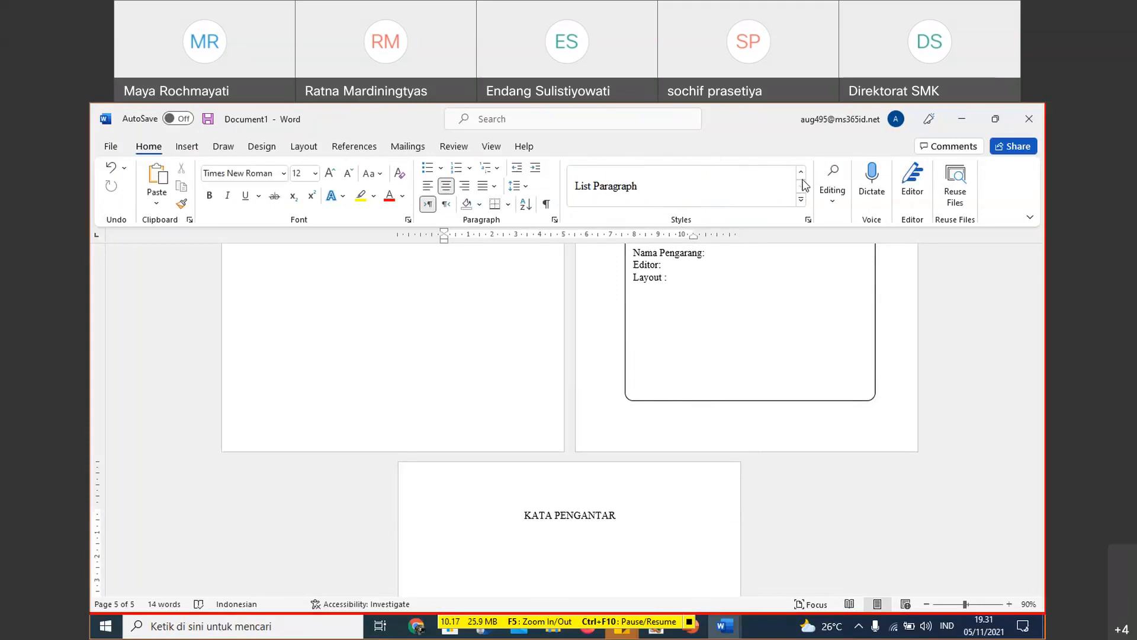
{"action": "left_click", "coordinate": [803, 175]}
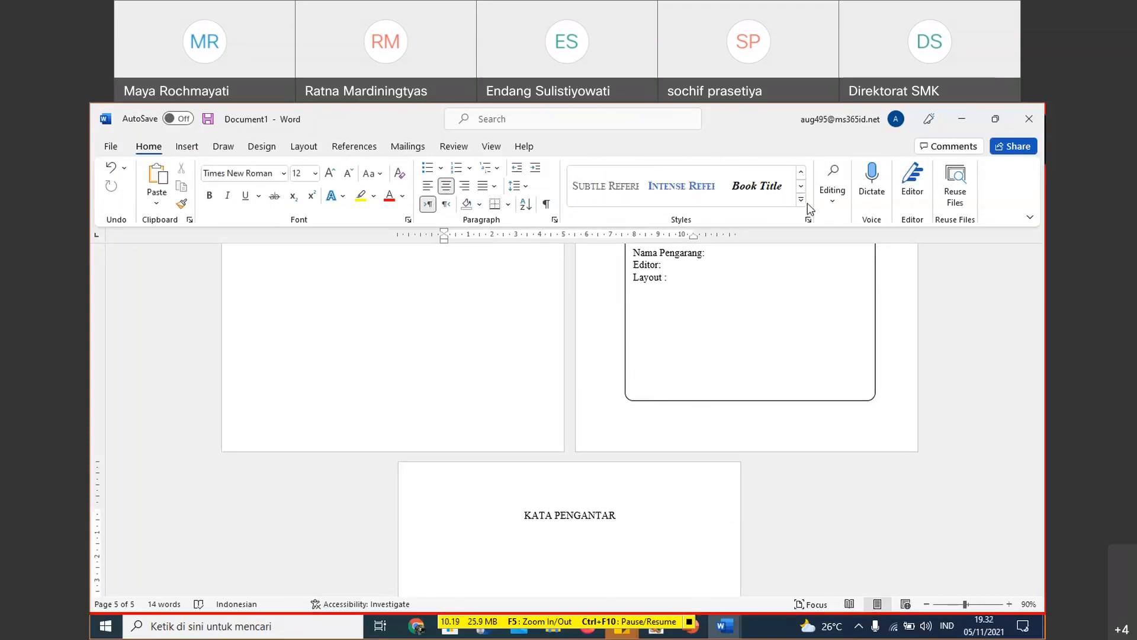
{"action": "left_click", "coordinate": [801, 200]}
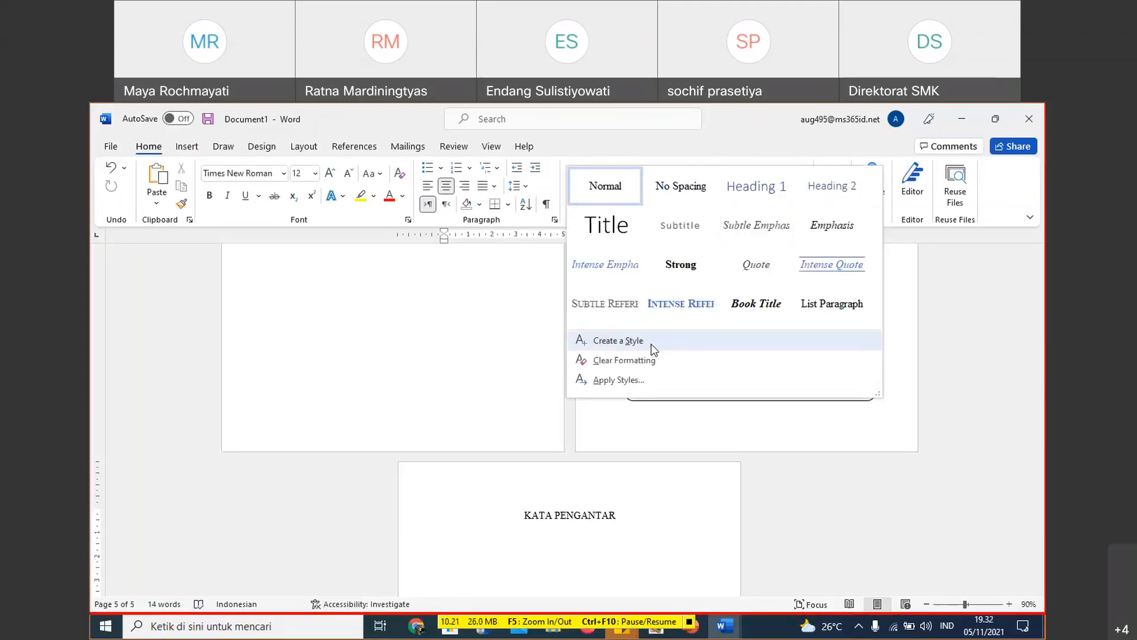
{"action": "left_click", "coordinate": [651, 344]}
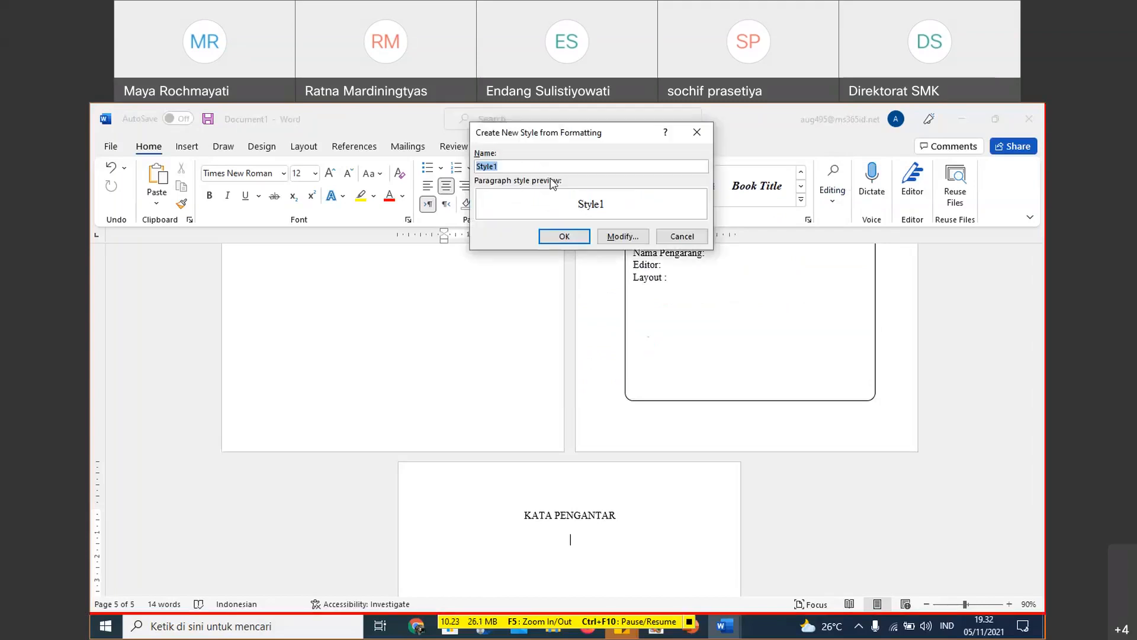
{"action": "type", "text": "JUDUL"}
{"action": "left_click", "coordinate": [622, 237]}
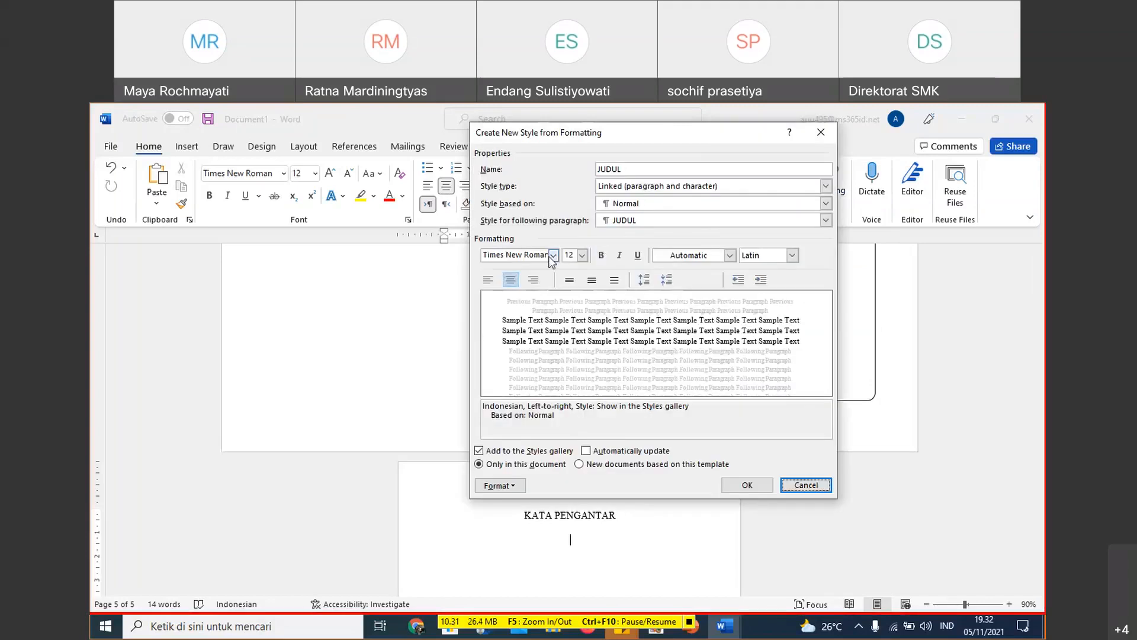
- Set the JUDUL style's font to Bookman Old Style at size 16
{"action": "left_click", "coordinate": [552, 255]}
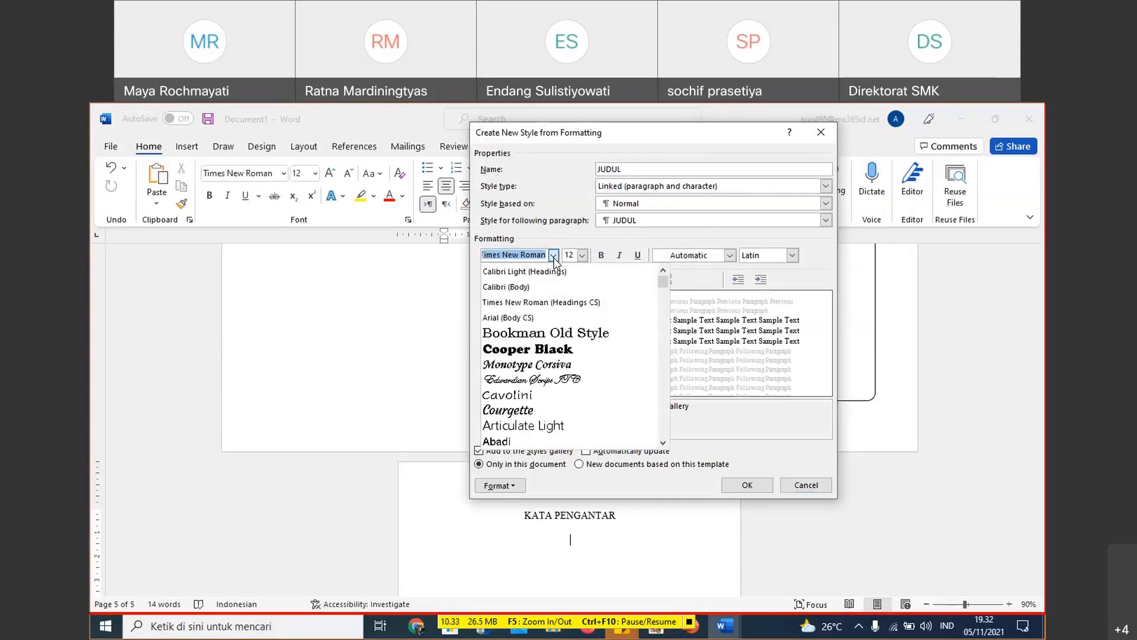
{"action": "left_click", "coordinate": [560, 333]}
{"action": "left_click", "coordinate": [582, 256]}
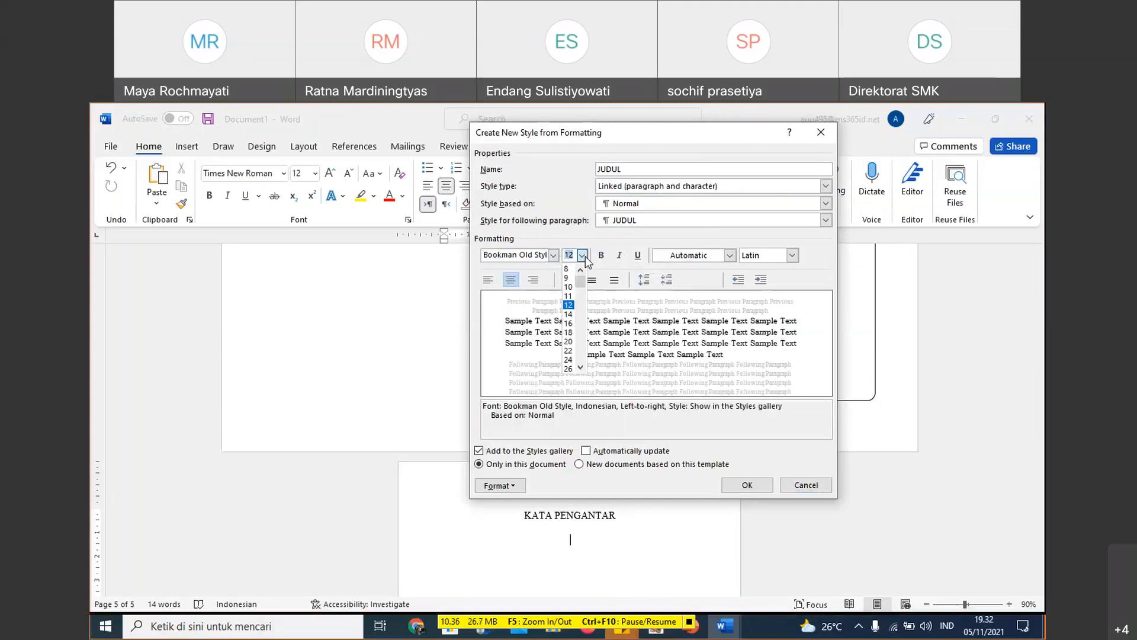
{"action": "left_click", "coordinate": [568, 323]}
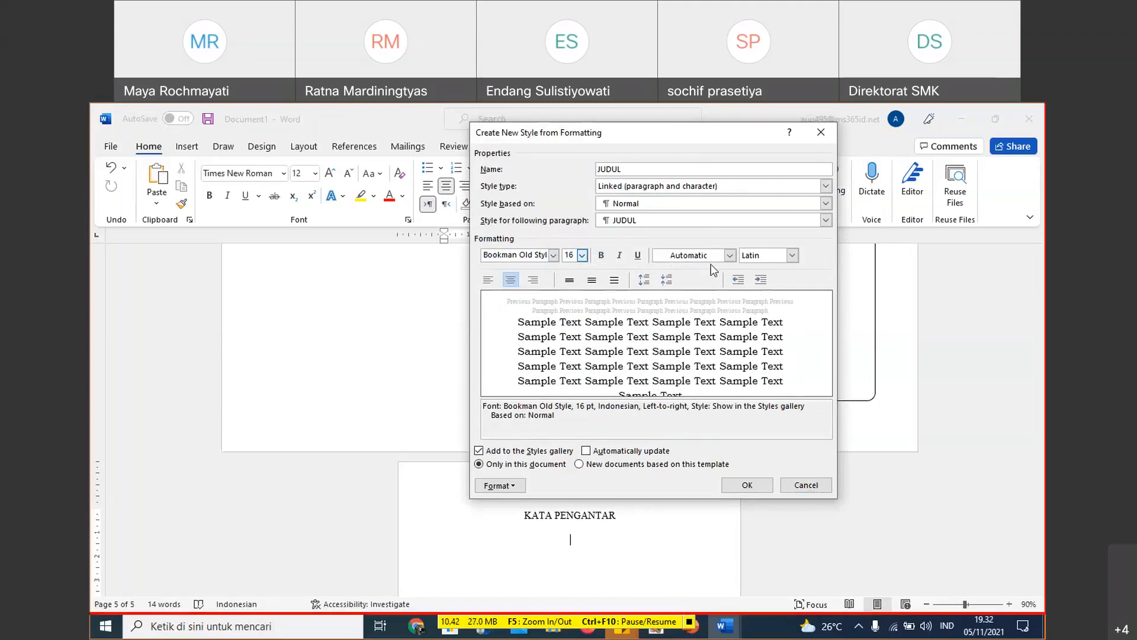
- Make the JUDUL style bold and save the new style
{"action": "left_click", "coordinate": [602, 256]}
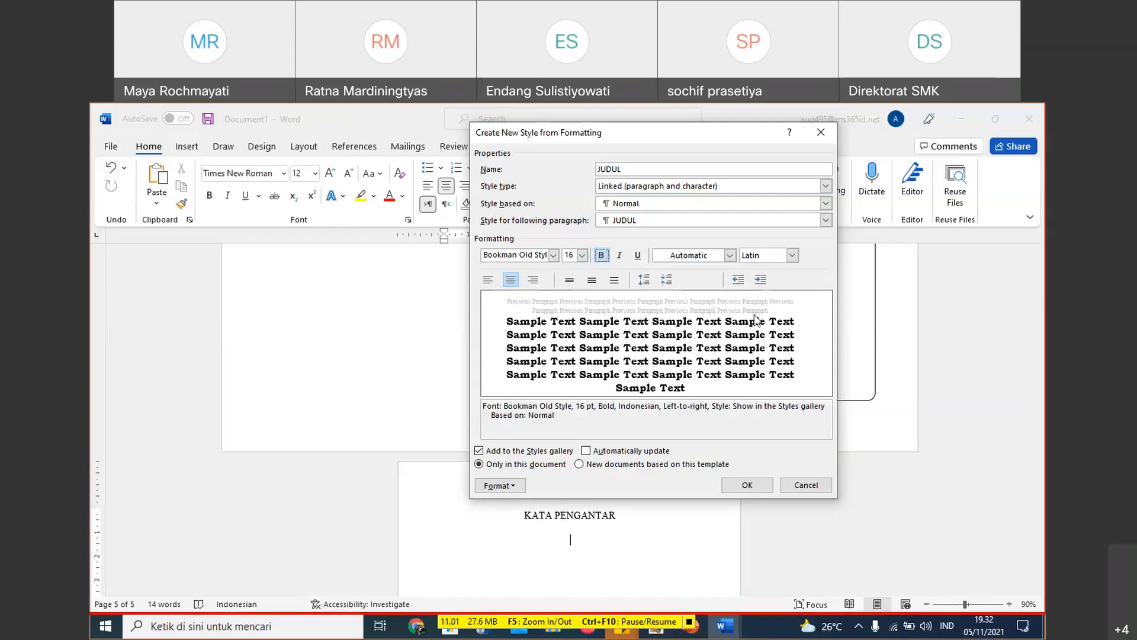
{"action": "left_click", "coordinate": [754, 495]}
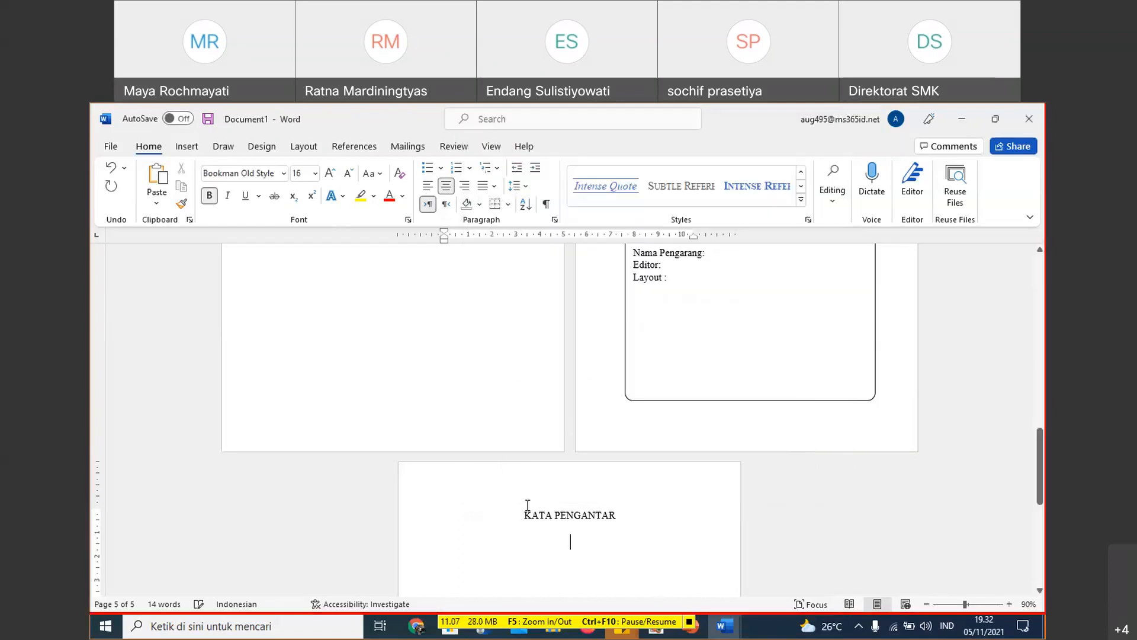
- Start another new style named Subjudul from the current formatting, with its full formatting options open
{"action": "left_click", "coordinate": [801, 188]}
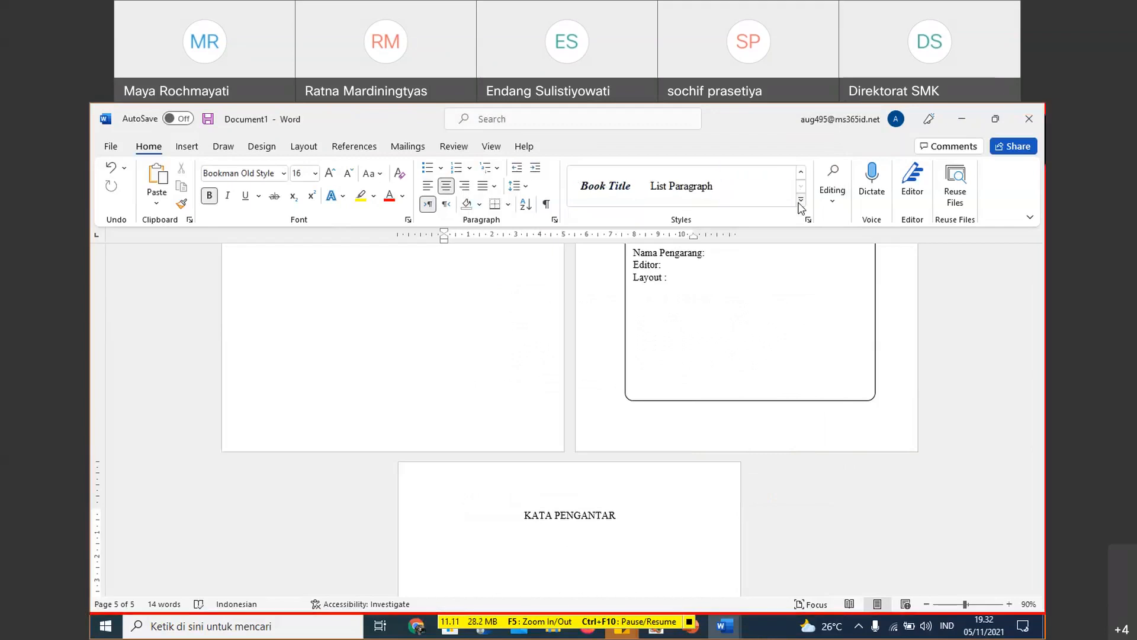
{"action": "left_click", "coordinate": [801, 203]}
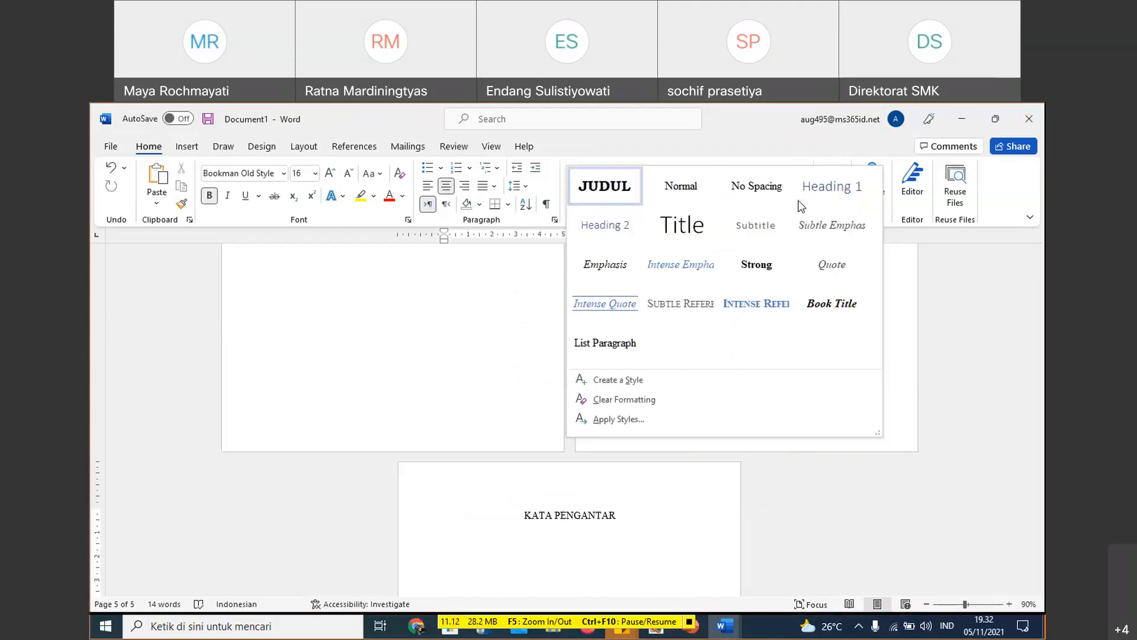
{"action": "left_click", "coordinate": [624, 382]}
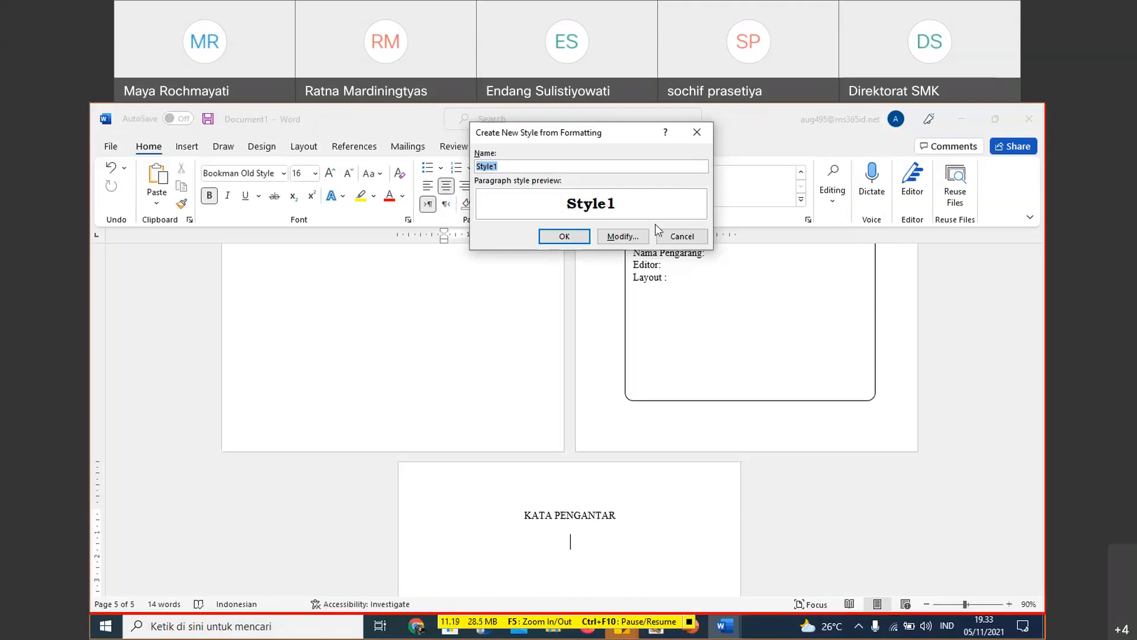
{"action": "left_click", "coordinate": [610, 237]}
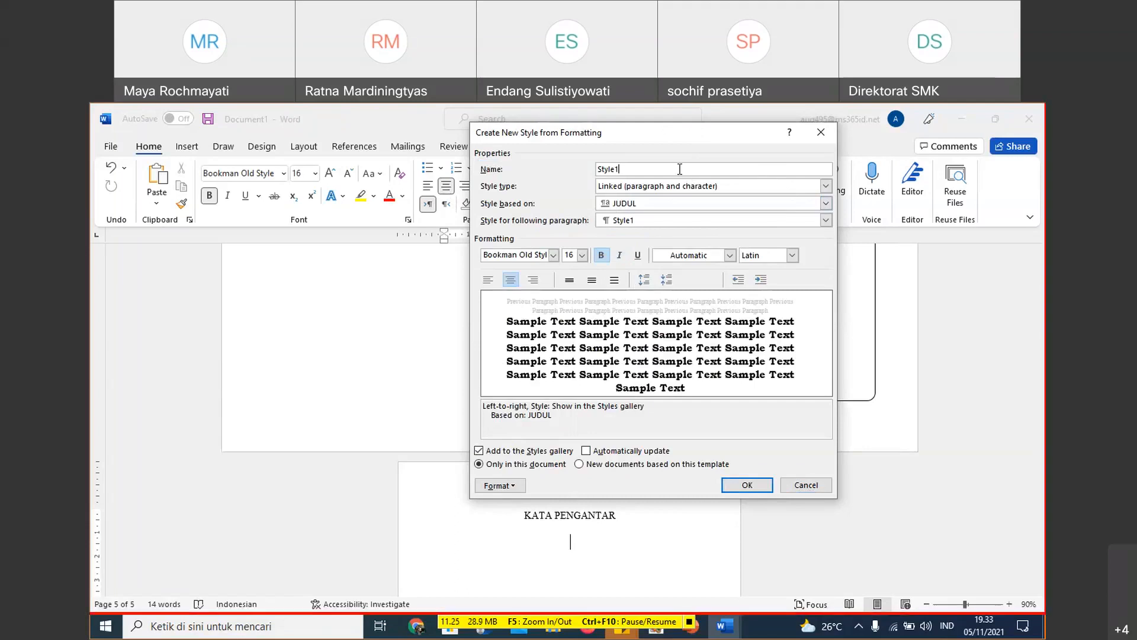
{"action": "key", "text": "BackSpace"}
{"action": "key", "text": "BackSpace"}
{"action": "key", "text": "BackSpace"}
{"action": "key", "text": "BackSpace"}
{"action": "key", "text": "BackSpace"}
{"action": "key", "text": "BackSpace"}
{"action": "type", "text": "Subjudul"}
- Set the Subjudul style to font size 14 with left alignment and save it
{"action": "left_click", "coordinate": [583, 256]}
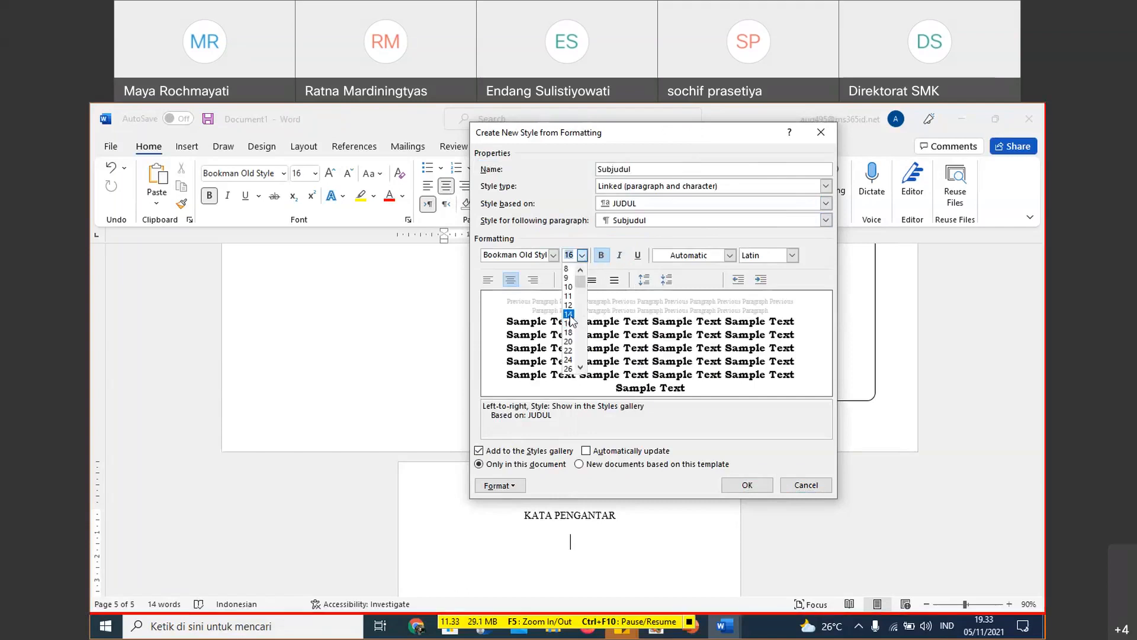
{"action": "left_click", "coordinate": [568, 314]}
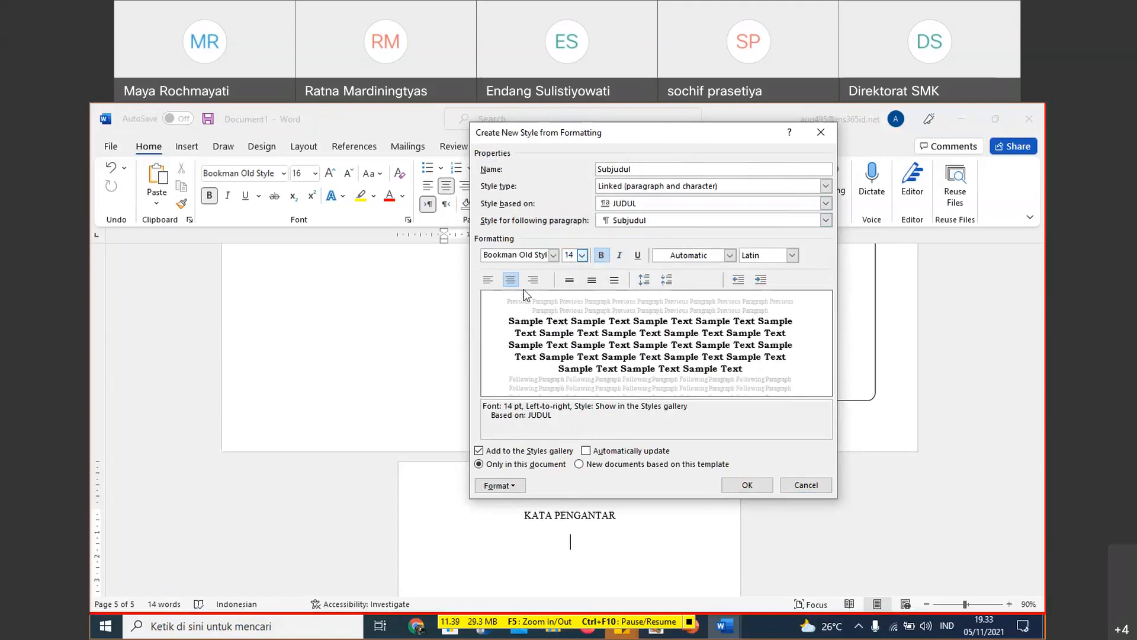
{"action": "left_click", "coordinate": [489, 281]}
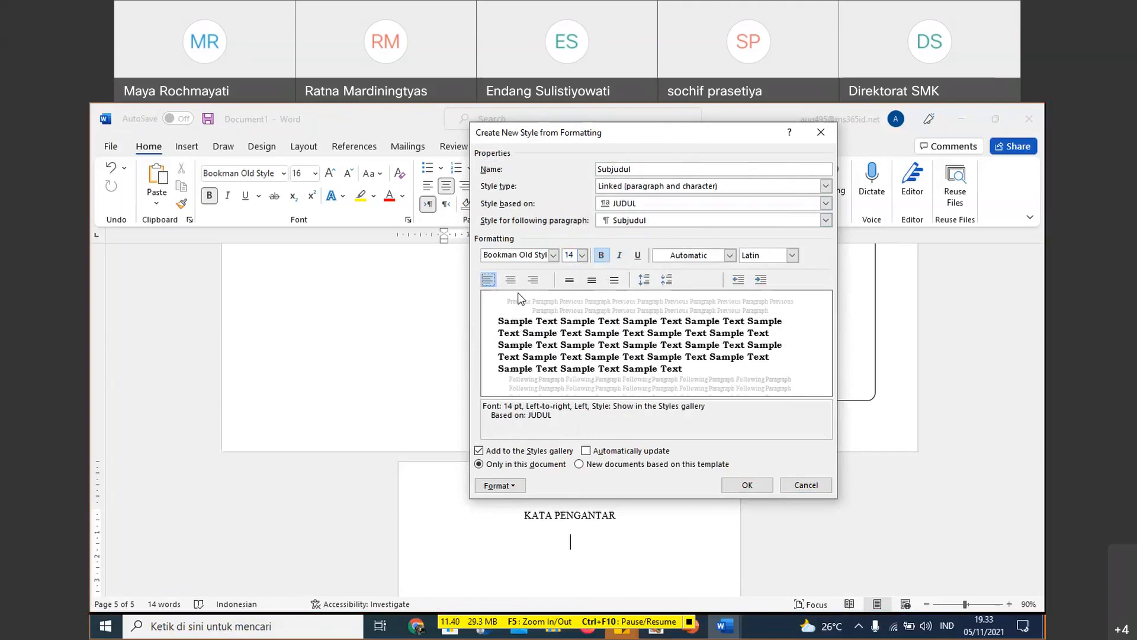
{"action": "left_click", "coordinate": [747, 486]}
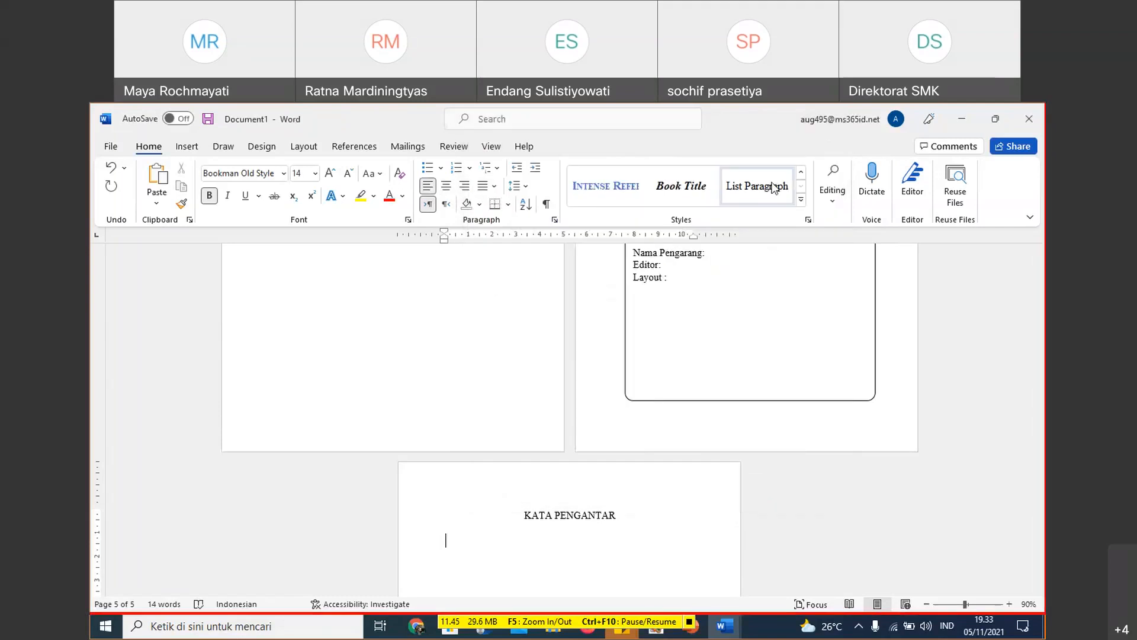
- Create a new style named Isi with font size 12 and bold turned off
{"action": "left_click", "coordinate": [802, 202]}
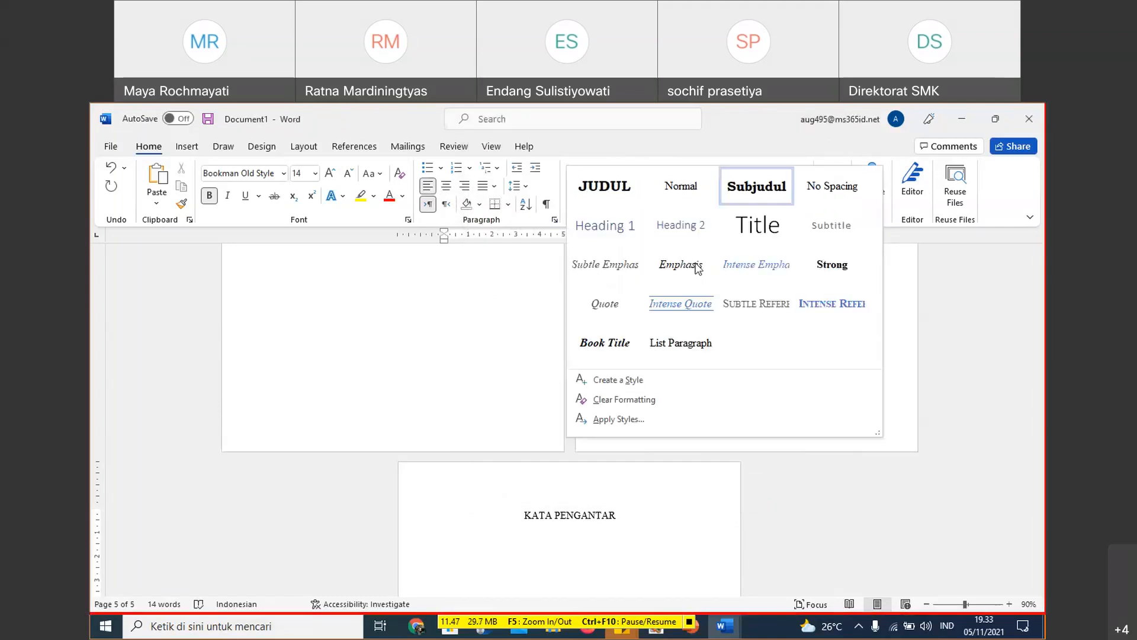
{"action": "left_click", "coordinate": [626, 382]}
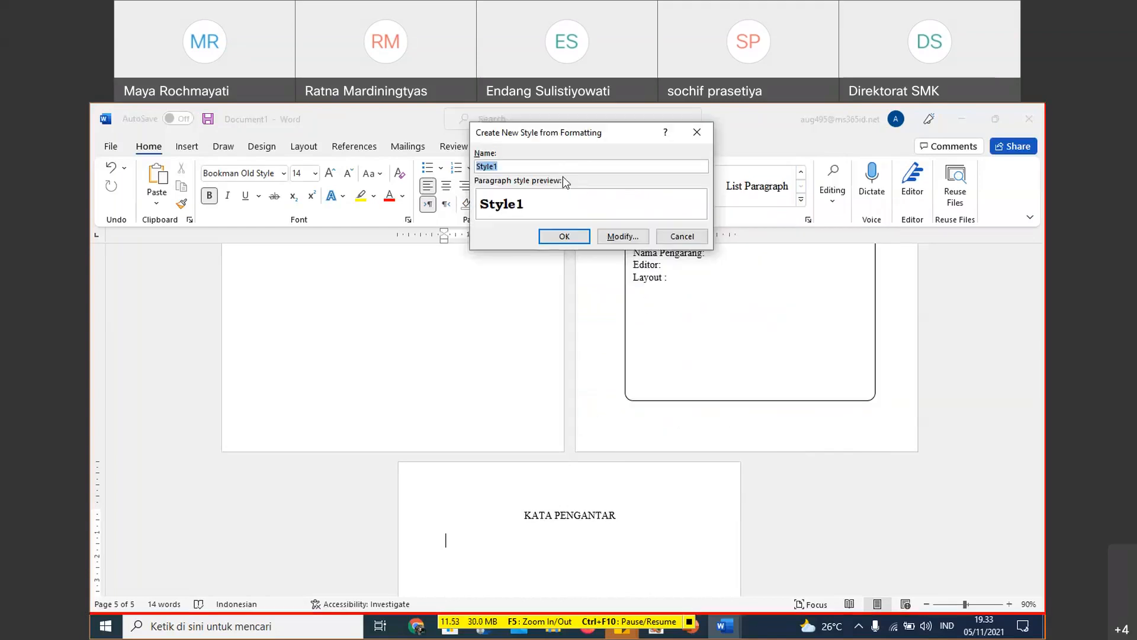
{"action": "type", "text": "Isi"}
{"action": "left_click", "coordinate": [621, 236]}
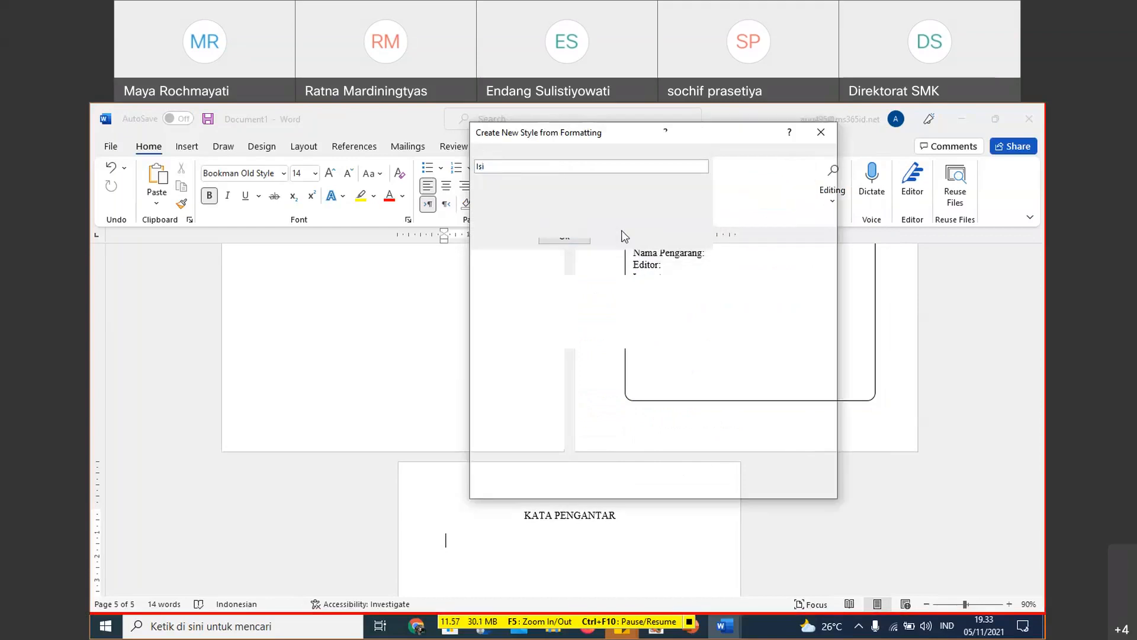
{"action": "left_click", "coordinate": [582, 255]}
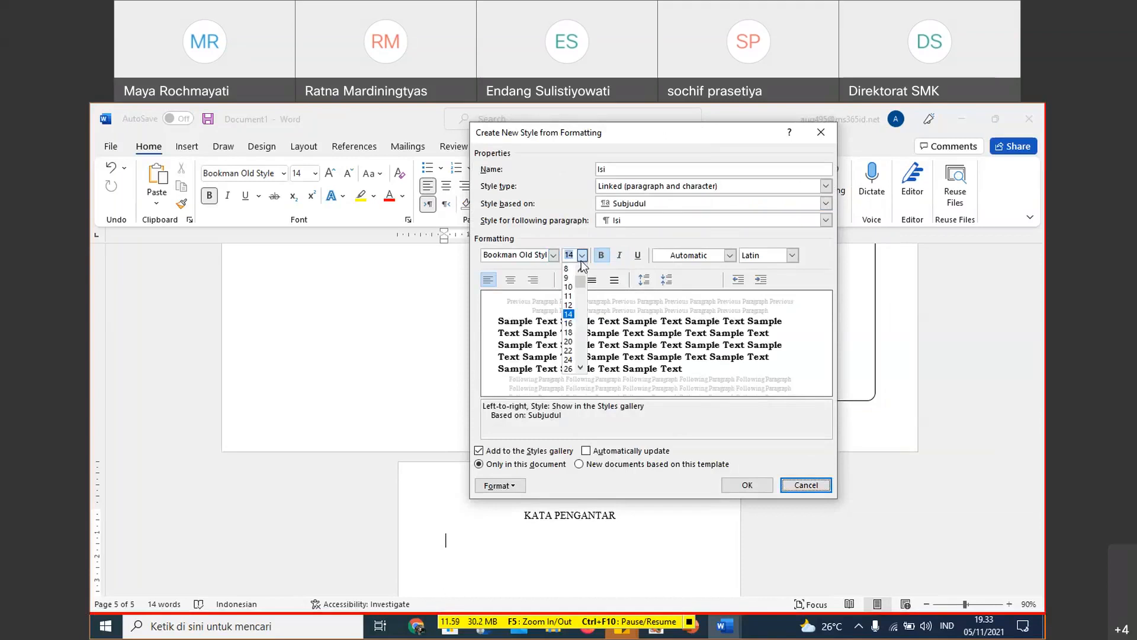
{"action": "left_click", "coordinate": [570, 306]}
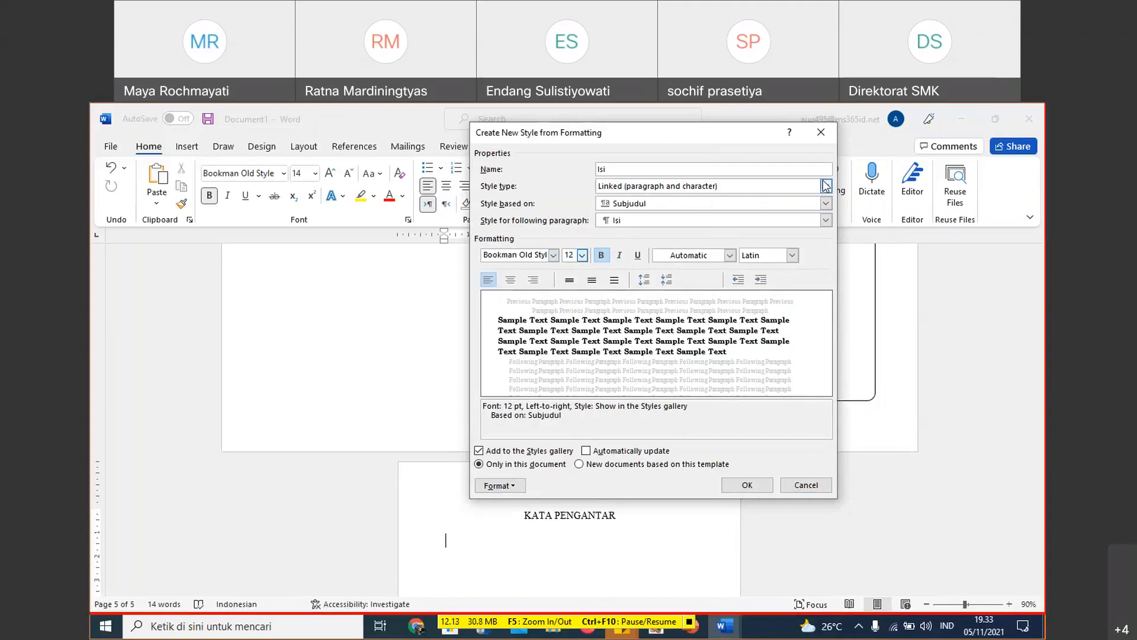
{"action": "key", "text": "Tab"}
{"action": "key", "text": "space"}
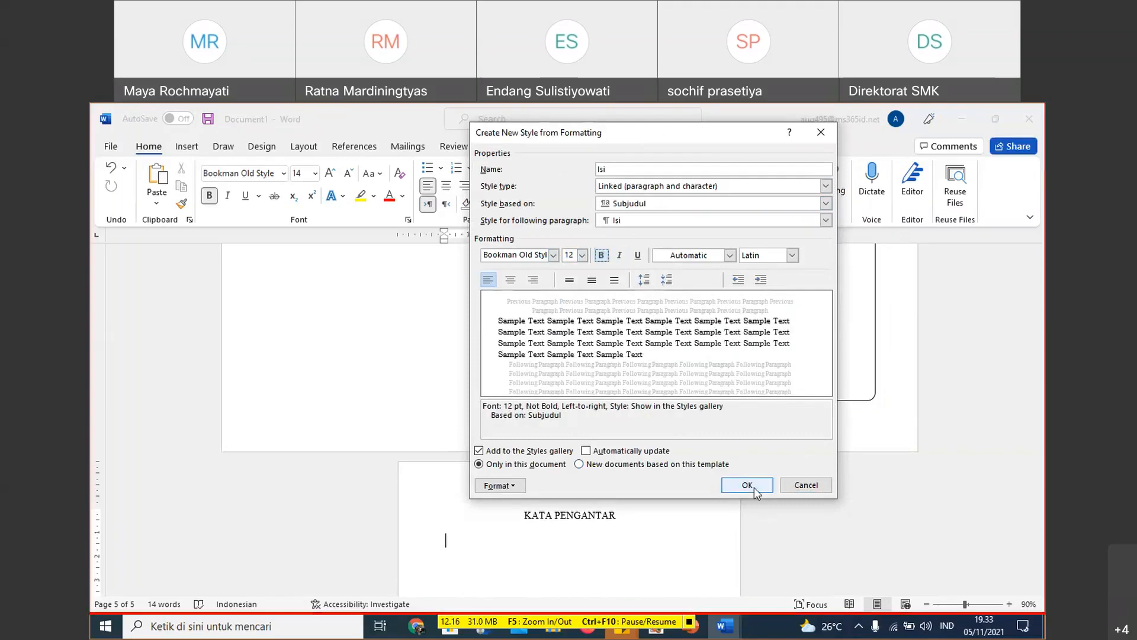
{"action": "left_click", "coordinate": [747, 486]}
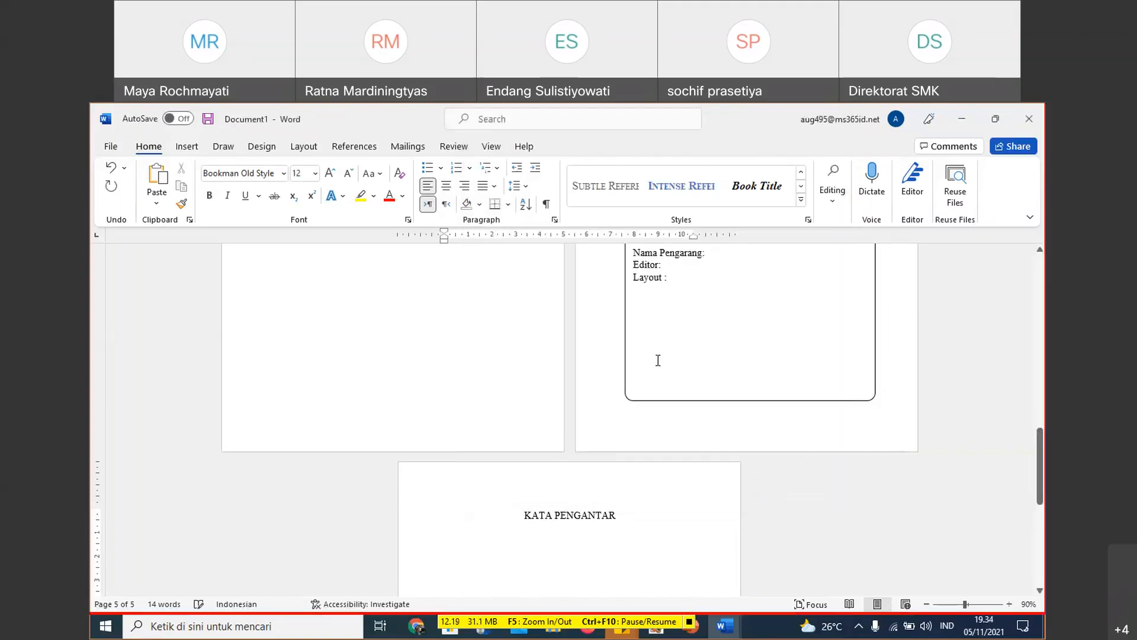
- Look over the inner cover, details and KATA PENGANTAR pages
{"action": "scroll", "coordinate": [652, 352], "scroll_direction": "down", "scroll_amount": 2}
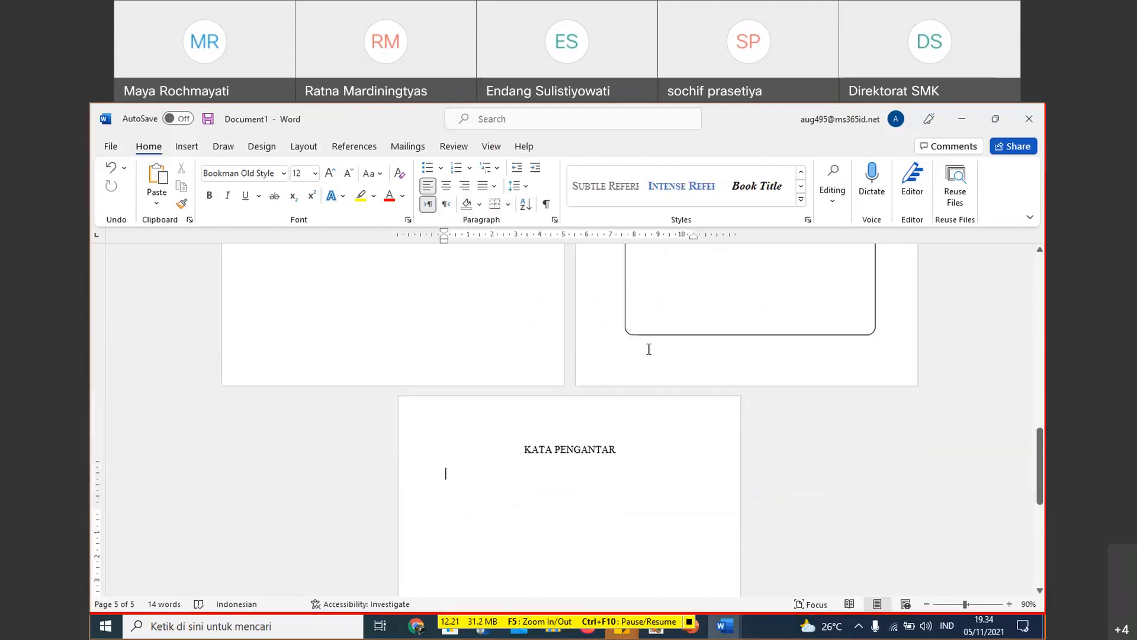
{"action": "scroll", "coordinate": [648, 350], "scroll_direction": "up", "scroll_amount": 2}
{"action": "scroll", "coordinate": [663, 340], "scroll_direction": "down", "scroll_amount": 2}
{"action": "scroll", "coordinate": [672, 344], "scroll_direction": "up", "scroll_amount": 3}
{"action": "scroll", "coordinate": [663, 356], "scroll_direction": "down", "scroll_amount": 2}
{"action": "scroll", "coordinate": [631, 383], "scroll_direction": "up", "scroll_amount": 10}
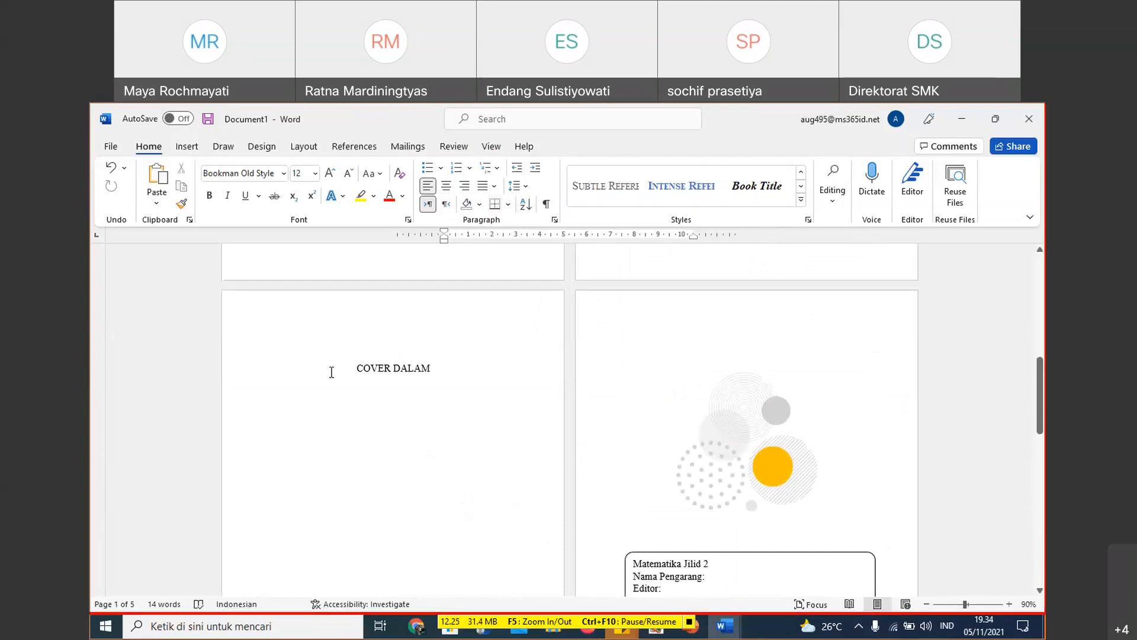
{"action": "scroll", "coordinate": [512, 383], "scroll_direction": "down", "scroll_amount": 1}
{"action": "scroll", "coordinate": [512, 382], "scroll_direction": "down", "scroll_amount": 11}
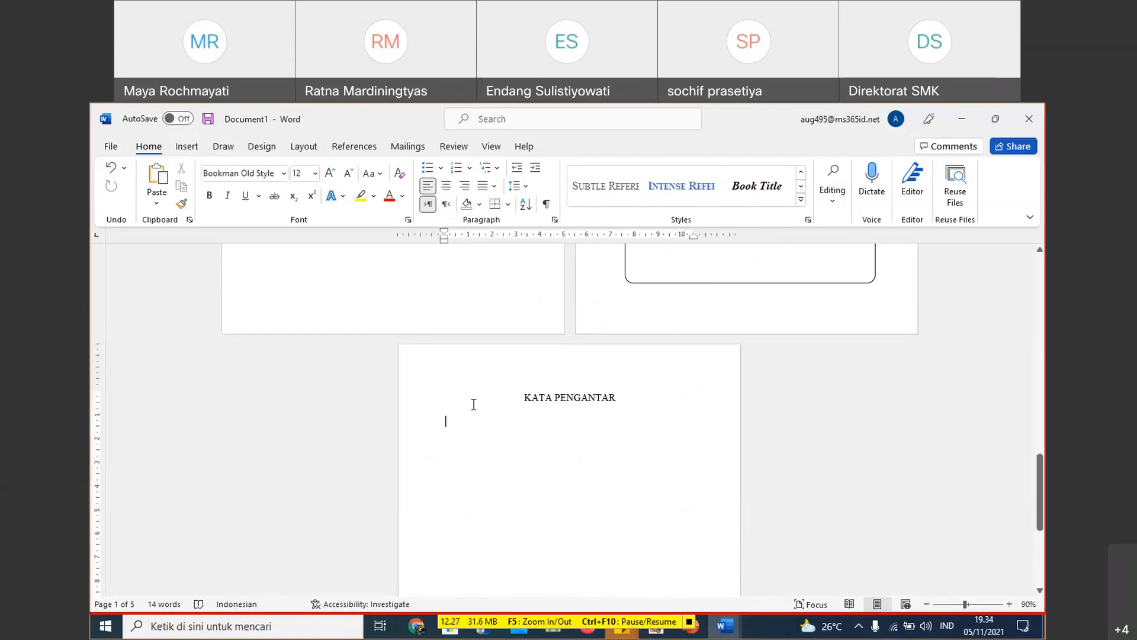
- Apply the JUDUL style to the KATA PENGANTAR heading on the fifth page
{"action": "left_click", "coordinate": [540, 401]}
{"action": "left_click", "coordinate": [452, 399]}
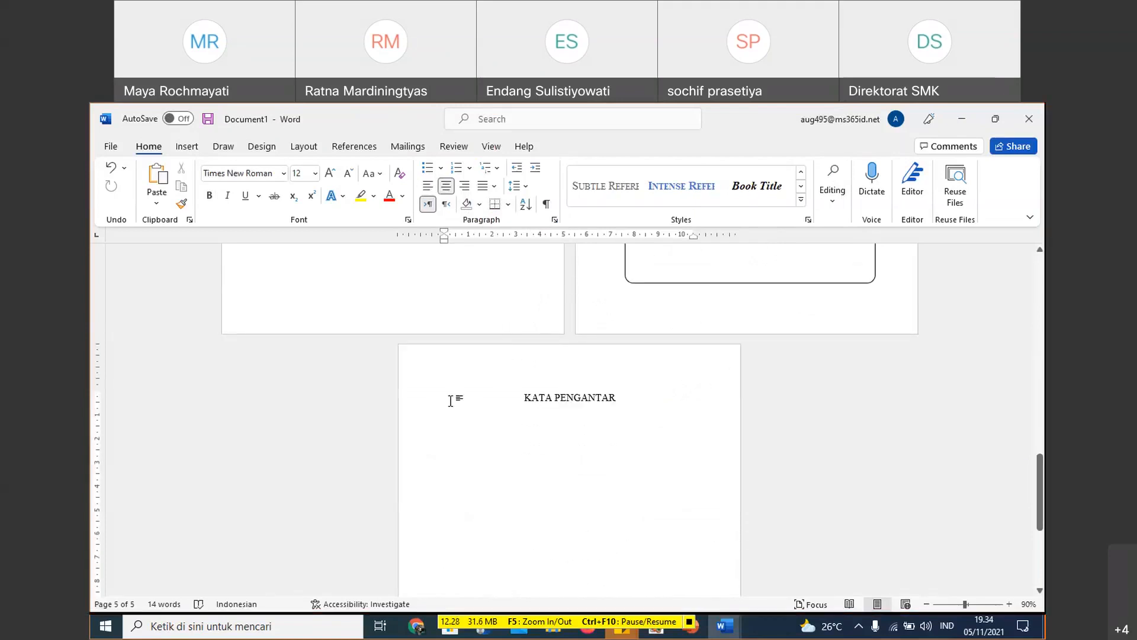
{"action": "left_click", "coordinate": [420, 405]}
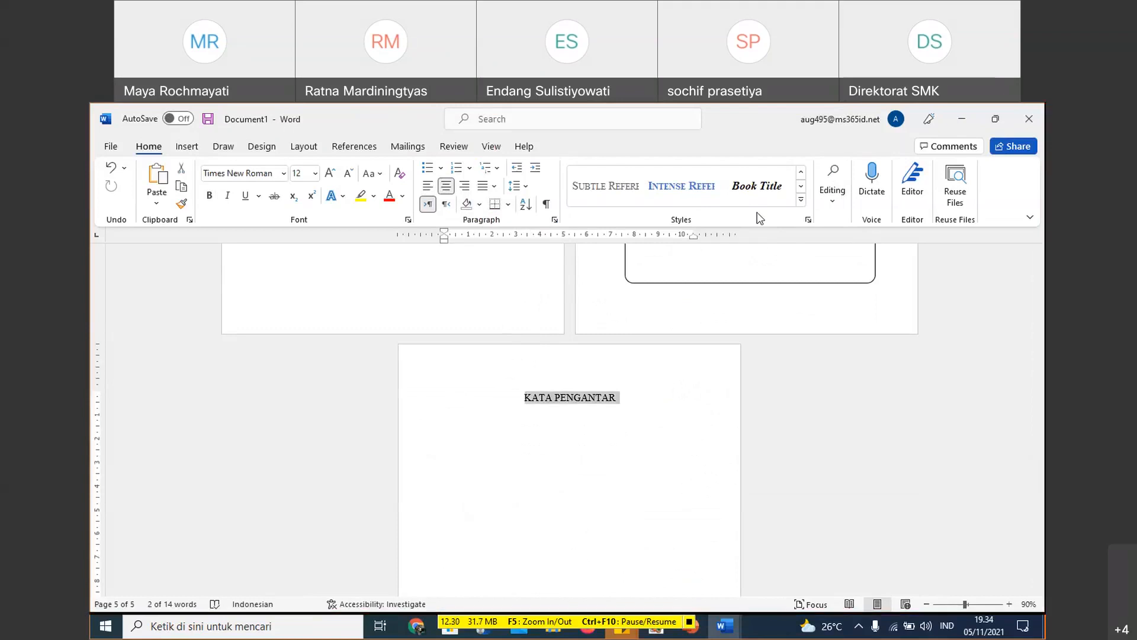
{"action": "left_click", "coordinate": [800, 186]}
{"action": "left_click", "coordinate": [804, 173]}
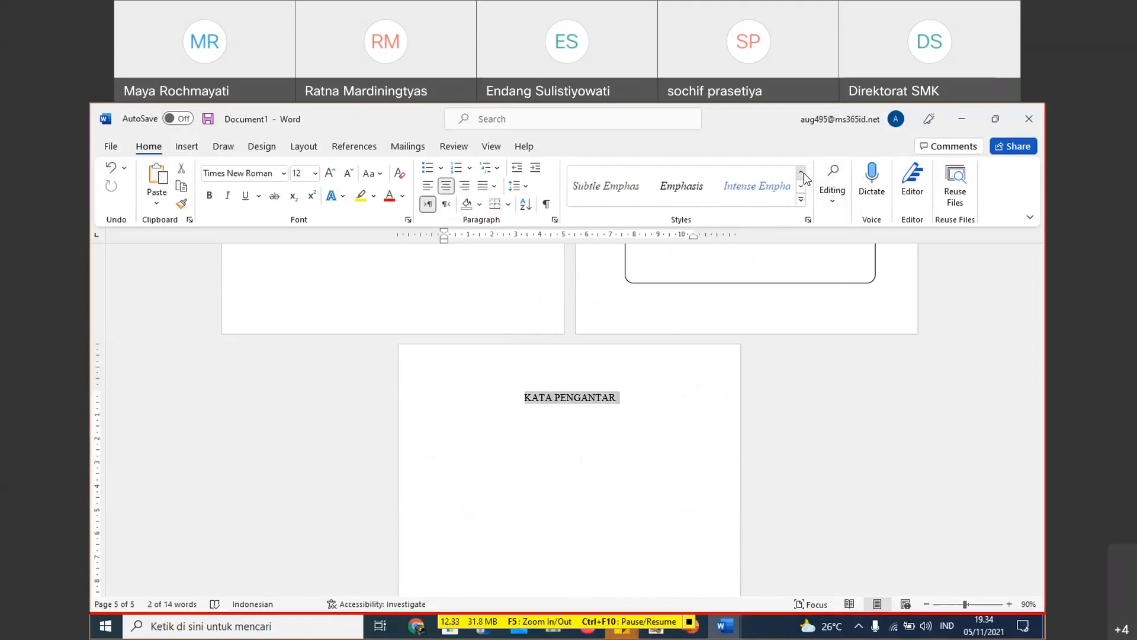
{"action": "left_click", "coordinate": [804, 173]}
{"action": "left_click", "coordinate": [803, 173]}
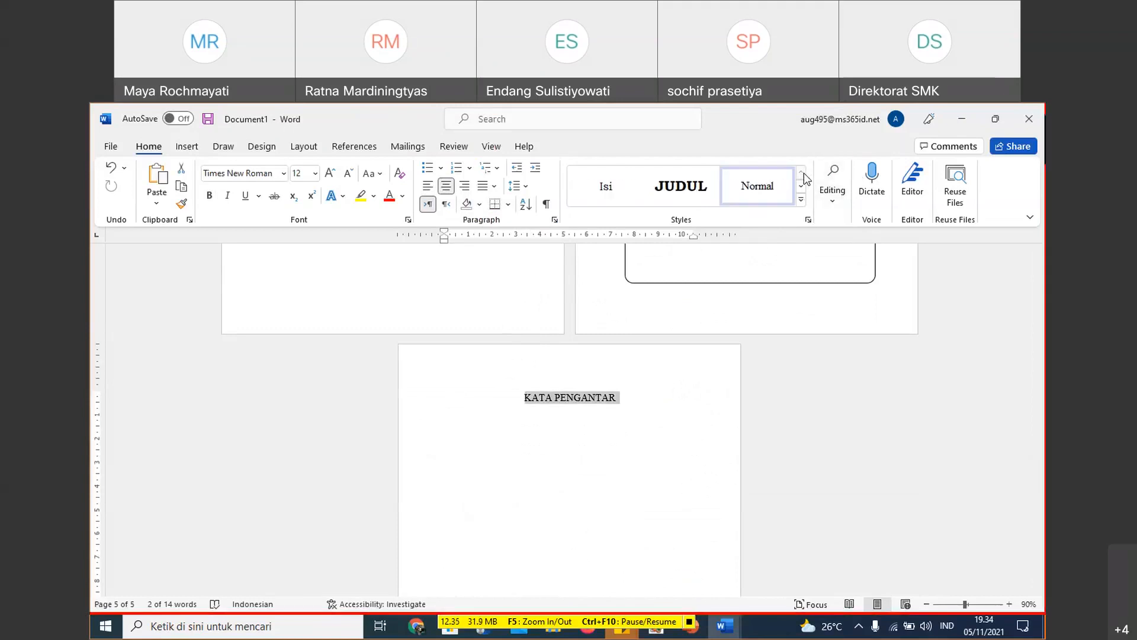
{"action": "left_click", "coordinate": [681, 194]}
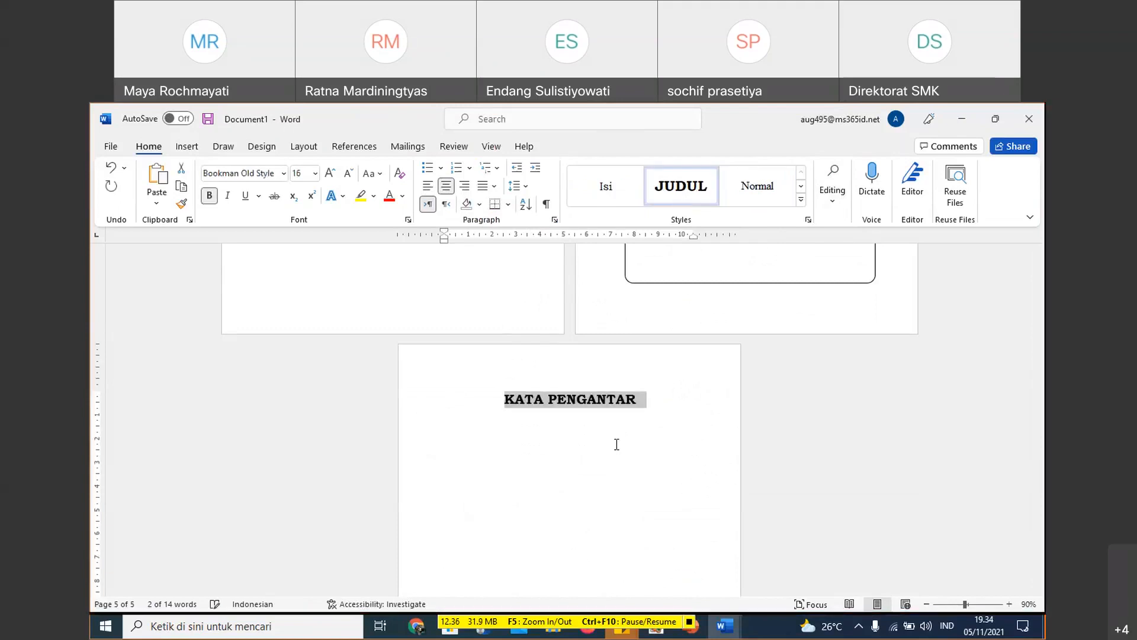
- Add blank space below the KATA PENGANTAR heading and insert a page break to start a sixth page
{"action": "left_click", "coordinate": [655, 405]}
{"action": "key", "text": "Return"}
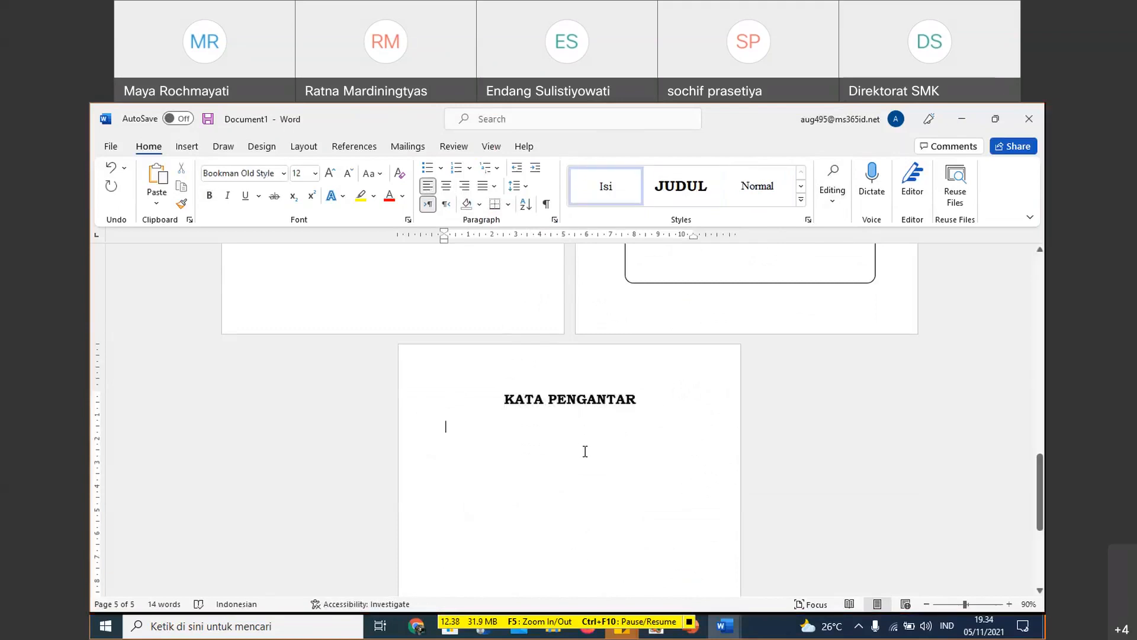
{"action": "key", "text": "Return"}
{"action": "left_click", "coordinate": [187, 146]}
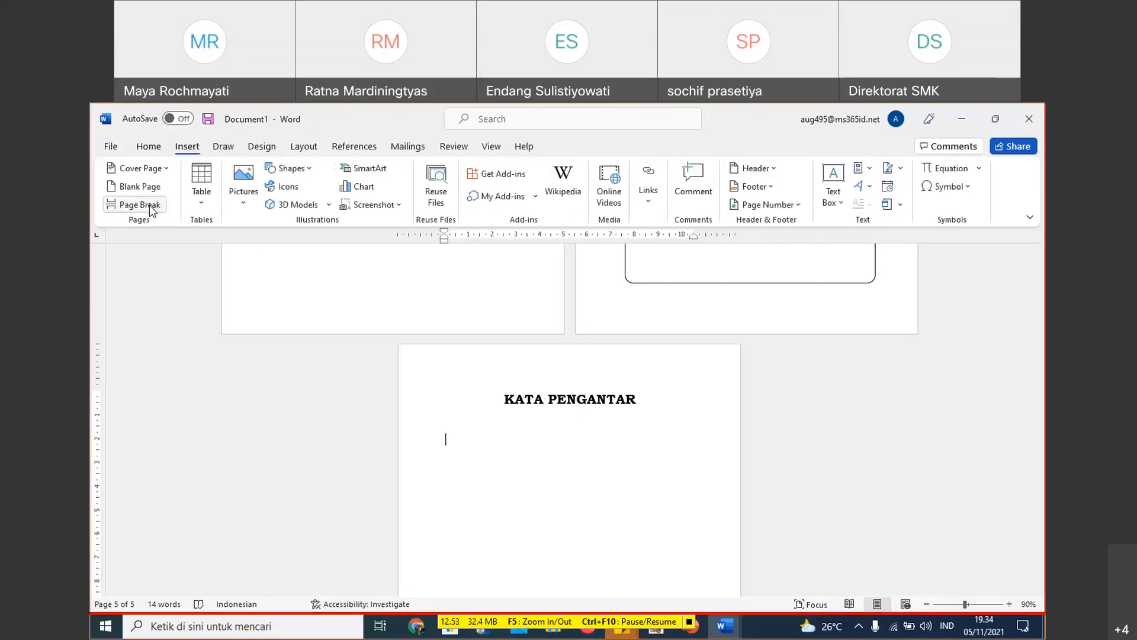
{"action": "left_click", "coordinate": [153, 209]}
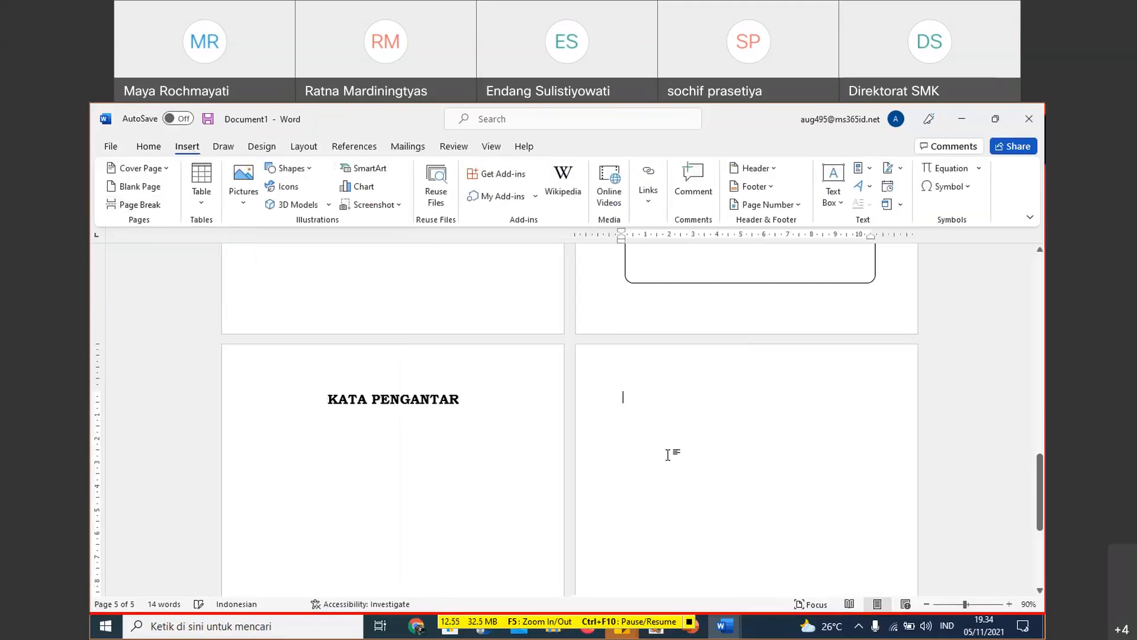
- Review the book's layout from the HALAMAN JUDUL page through to the empty sixth page
{"action": "scroll", "coordinate": [676, 445], "scroll_direction": "up", "scroll_amount": 5}
{"action": "scroll", "coordinate": [671, 418], "scroll_direction": "up", "scroll_amount": 10}
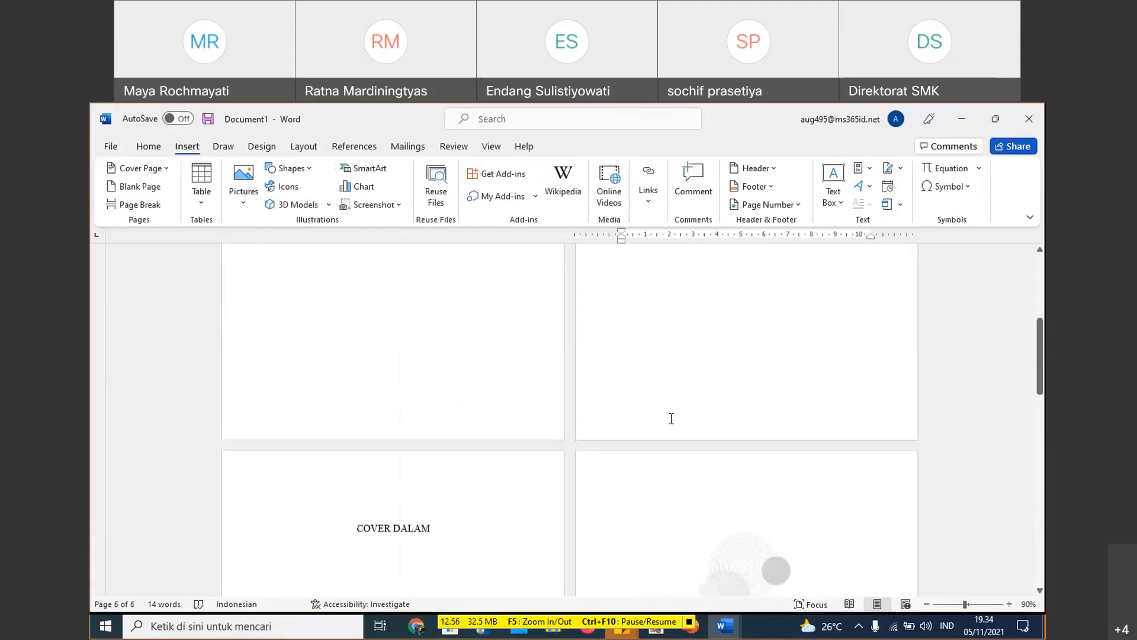
{"action": "left_click", "coordinate": [445, 387]}
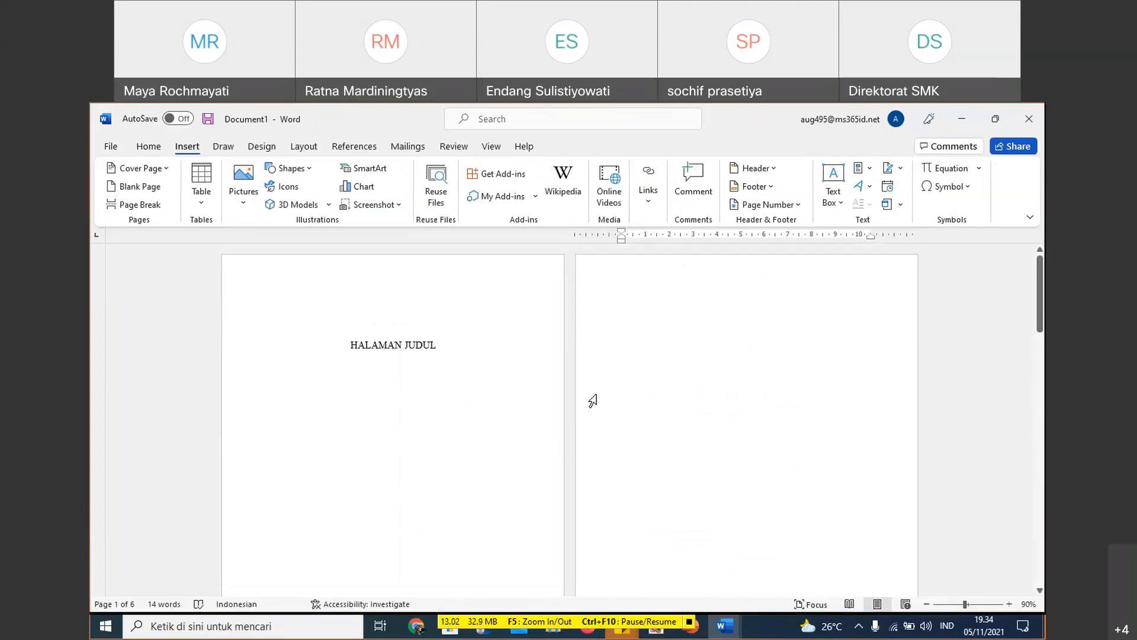
{"action": "scroll", "coordinate": [504, 484], "scroll_direction": "down", "scroll_amount": 6}
{"action": "scroll", "coordinate": [504, 484], "scroll_direction": "down", "scroll_amount": 5}
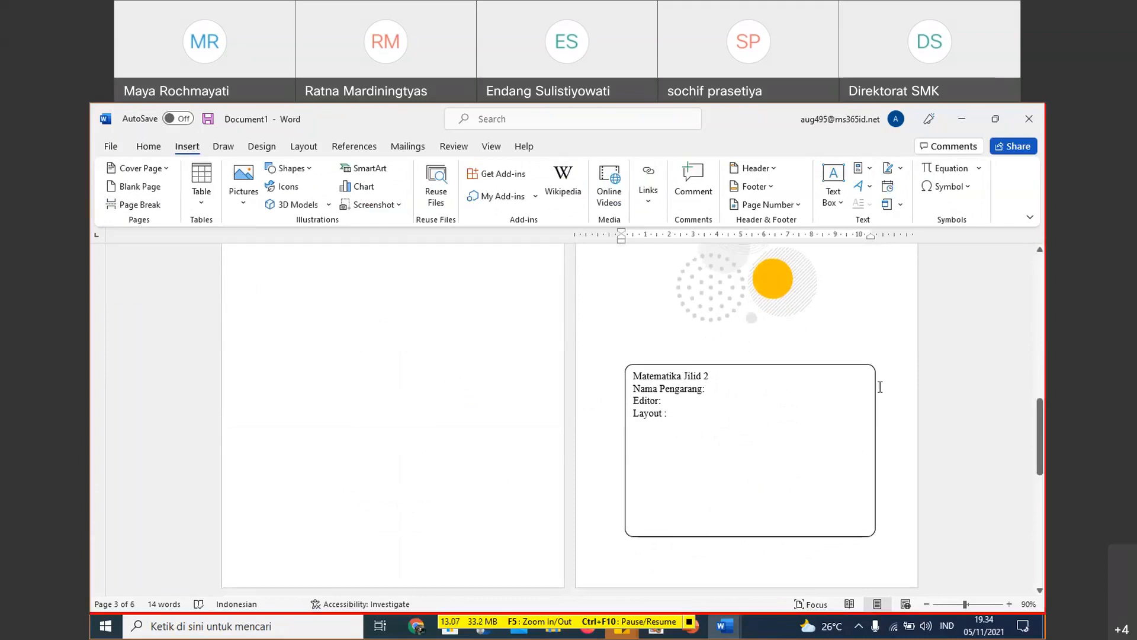
{"action": "scroll", "coordinate": [462, 524], "scroll_direction": "down", "scroll_amount": 4}
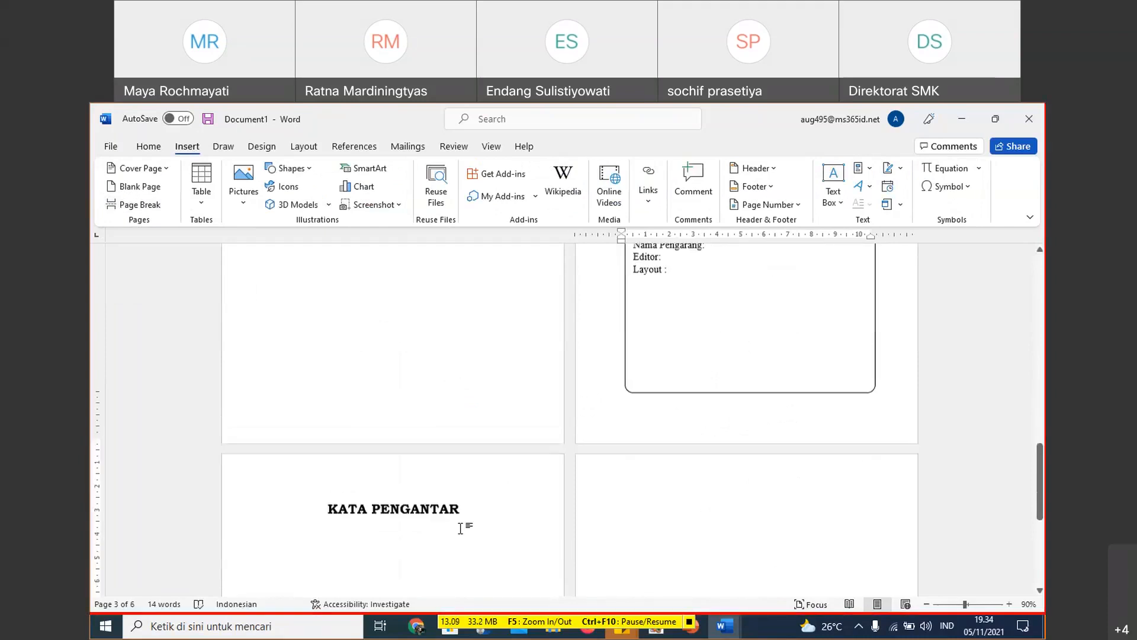
{"action": "scroll", "coordinate": [415, 494], "scroll_direction": "down", "scroll_amount": 2}
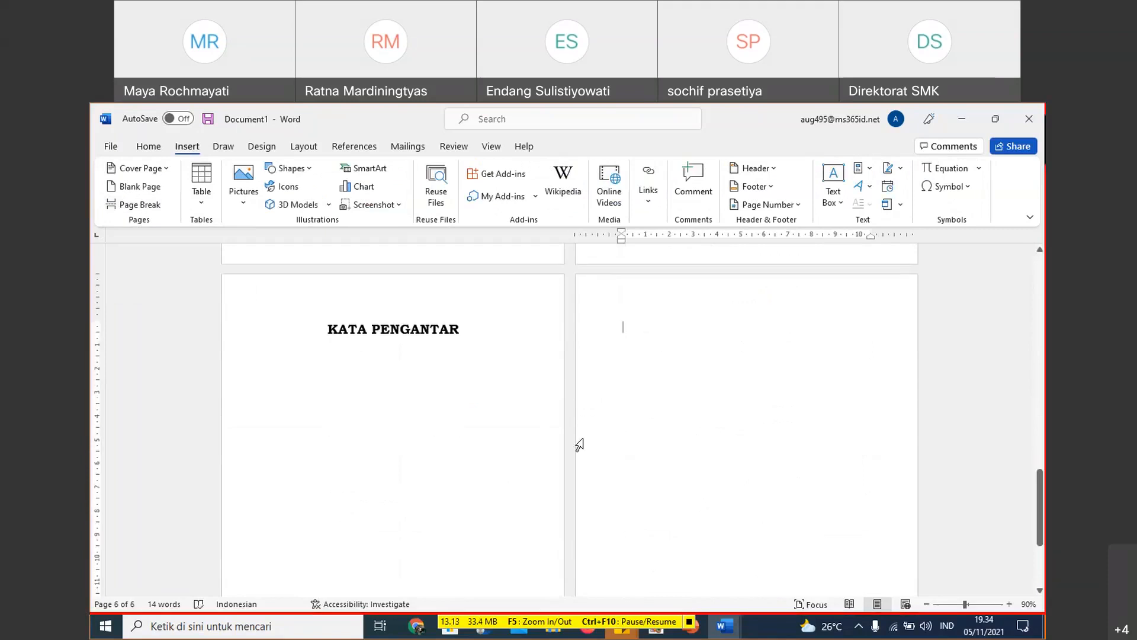
{"action": "scroll", "coordinate": [489, 410], "scroll_direction": "down", "scroll_amount": 1}
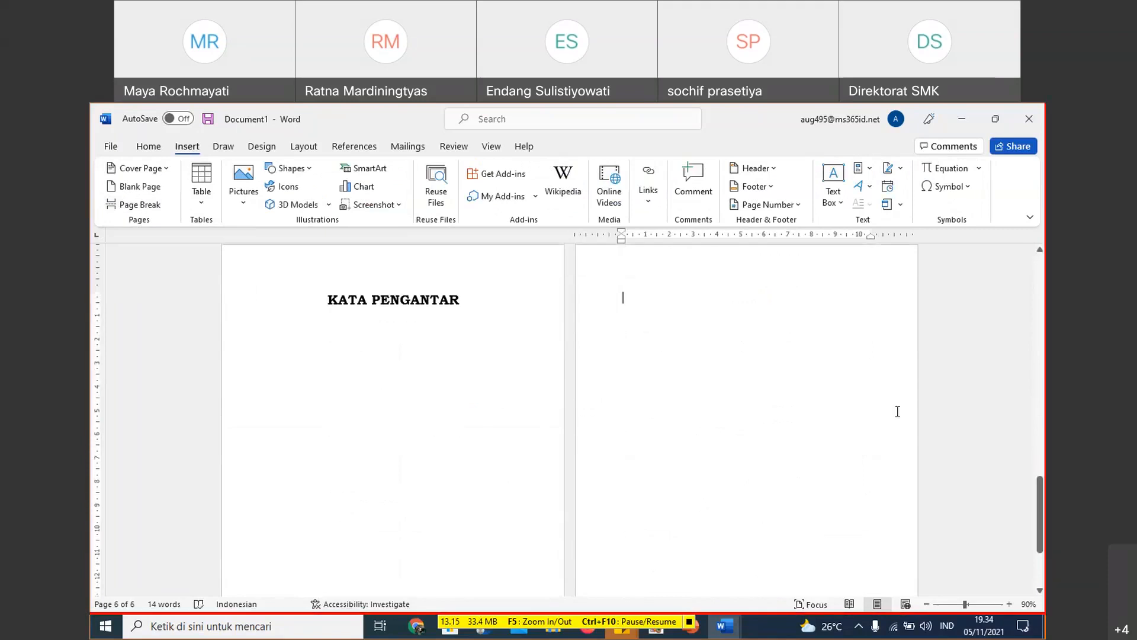
{"action": "scroll", "coordinate": [839, 425], "scroll_direction": "down", "scroll_amount": 2}
{"action": "scroll", "coordinate": [838, 425], "scroll_direction": "down", "scroll_amount": 2}
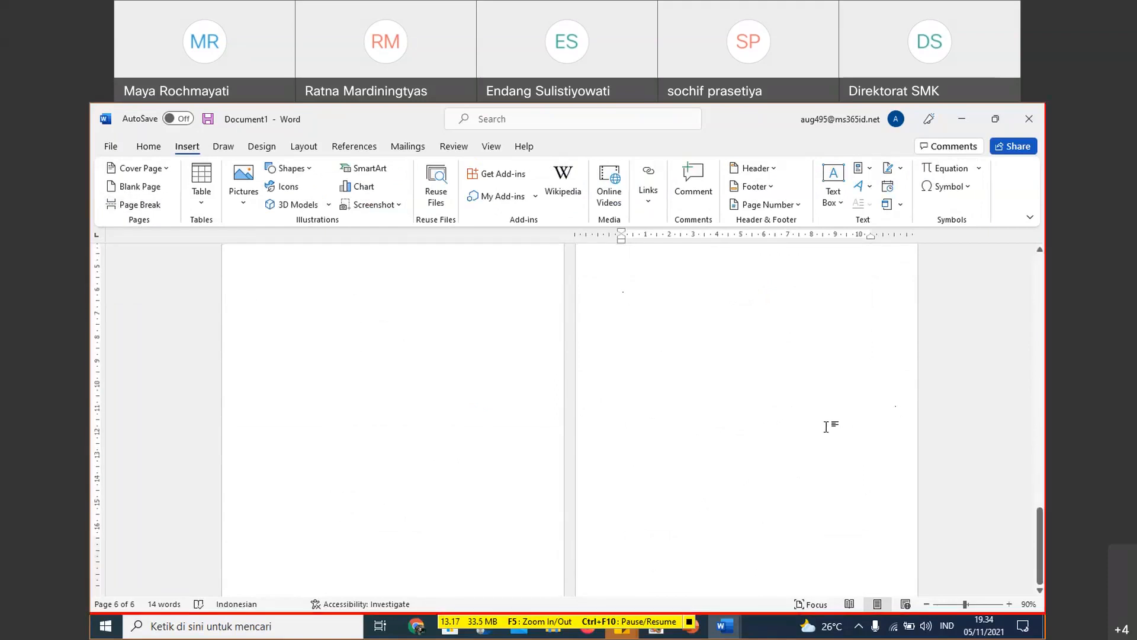
- Insert a page break after the empty sixth page and enter the heading DAFTAR ISI on the seventh page
{"action": "scroll", "coordinate": [716, 333], "scroll_direction": "up", "scroll_amount": 7}
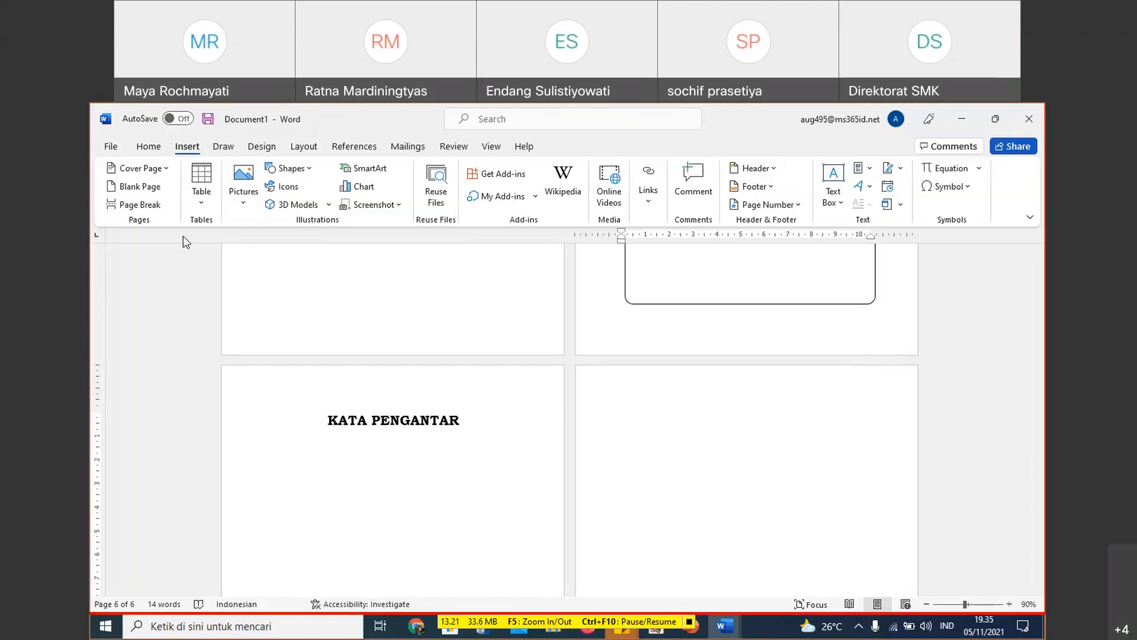
{"action": "left_click", "coordinate": [140, 204]}
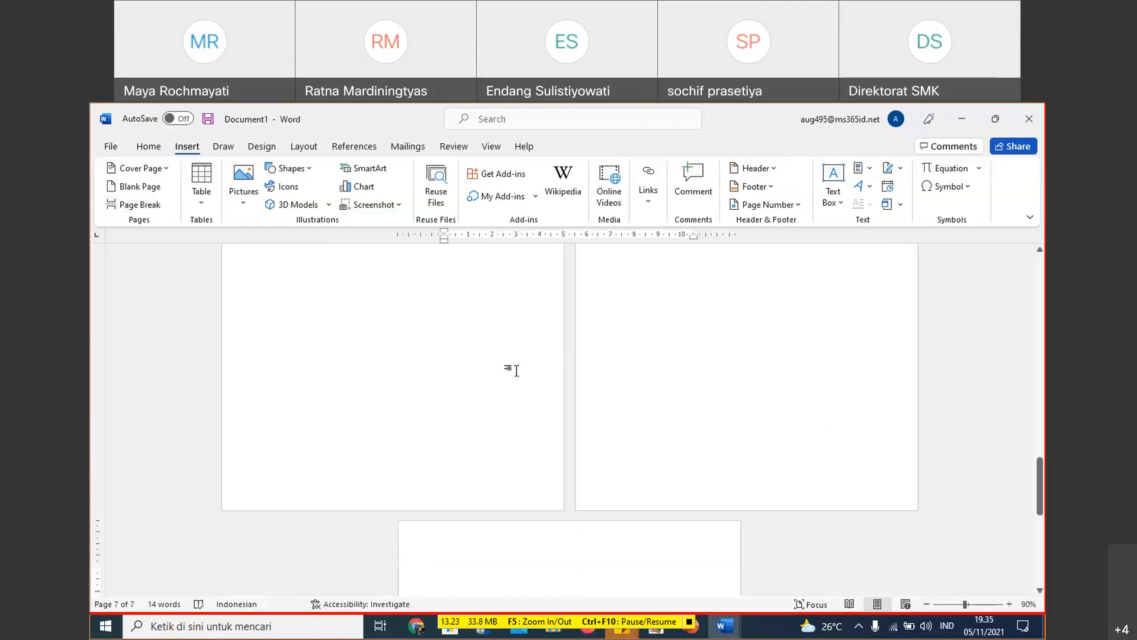
{"action": "type", "text": "DAFTAR ISI"}
{"action": "key", "text": "Return"}
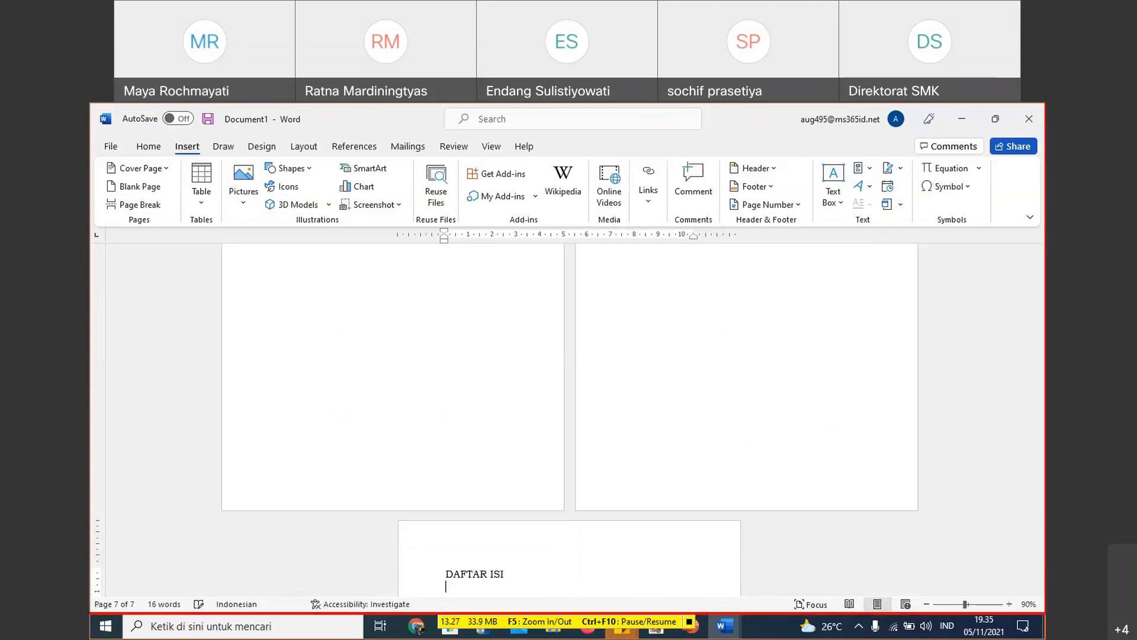
- Insert two page breaks after DAFTAR ISI, leaving page 8 blank, and enter the heading DAFTAR TABEL on page 9
{"action": "left_click", "coordinate": [147, 204]}
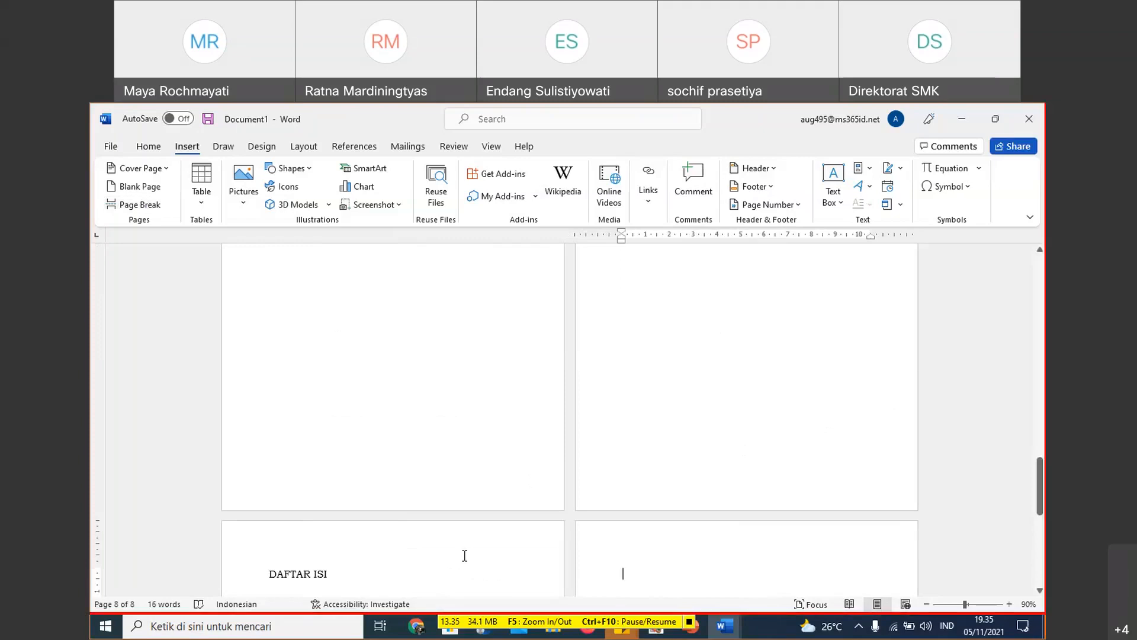
{"action": "left_click", "coordinate": [135, 204]}
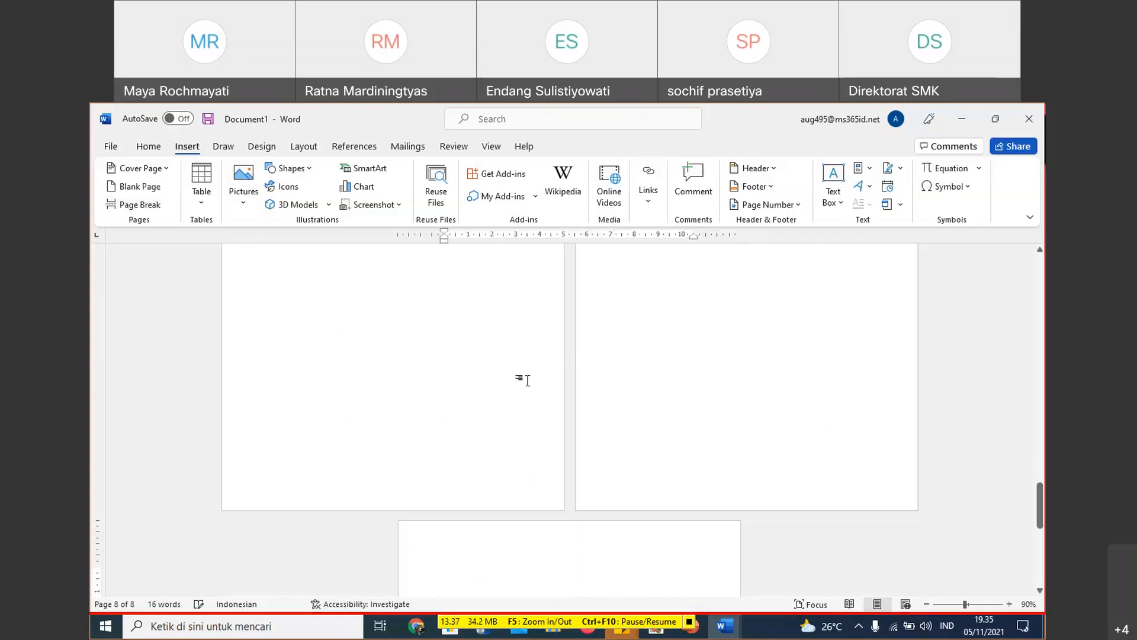
{"action": "type", "text": "DAF"}
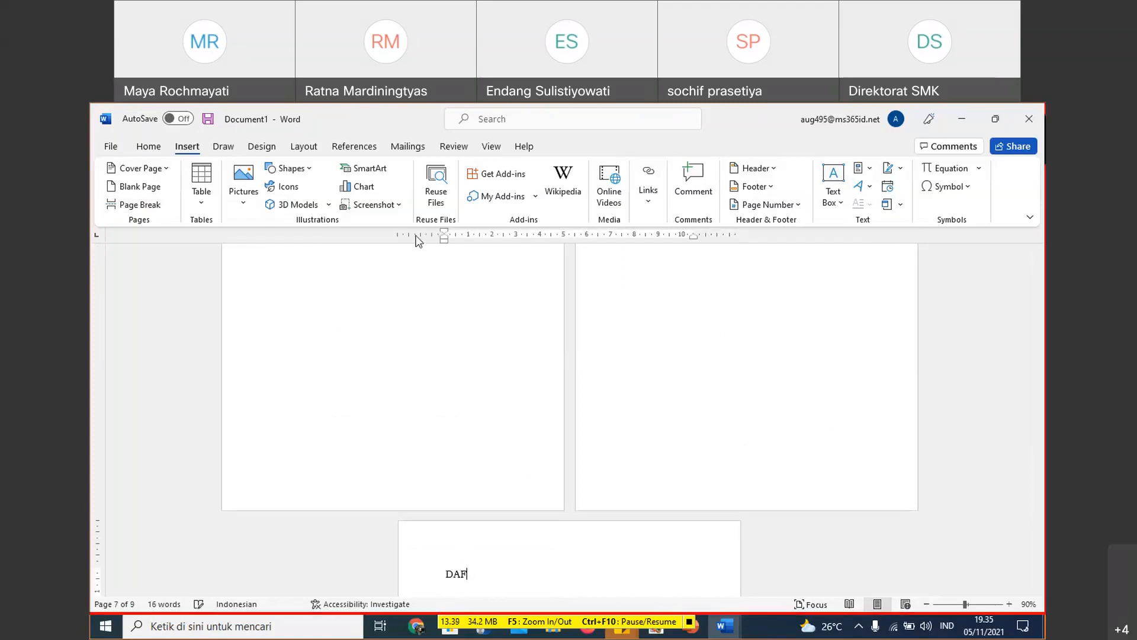
{"action": "type", "text": "TAR TABEL"}
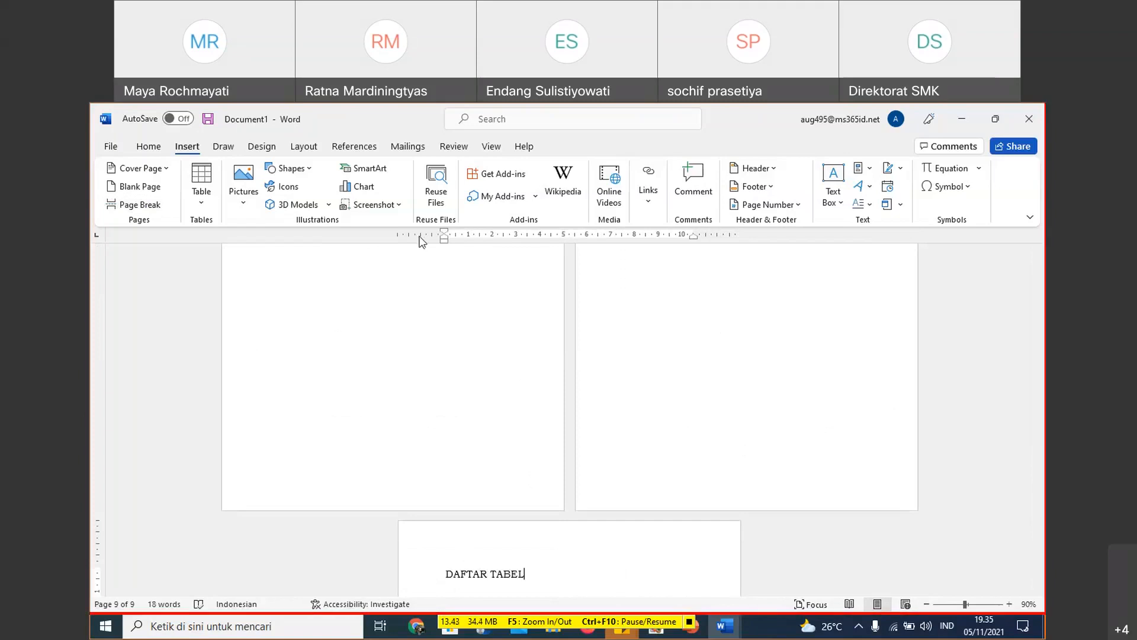
- Insert two page breaks after DAFTAR TABEL, leaving page 10 blank, and enter the heading DAFTAR GAMBAR on page 11
{"action": "left_click", "coordinate": [128, 205]}
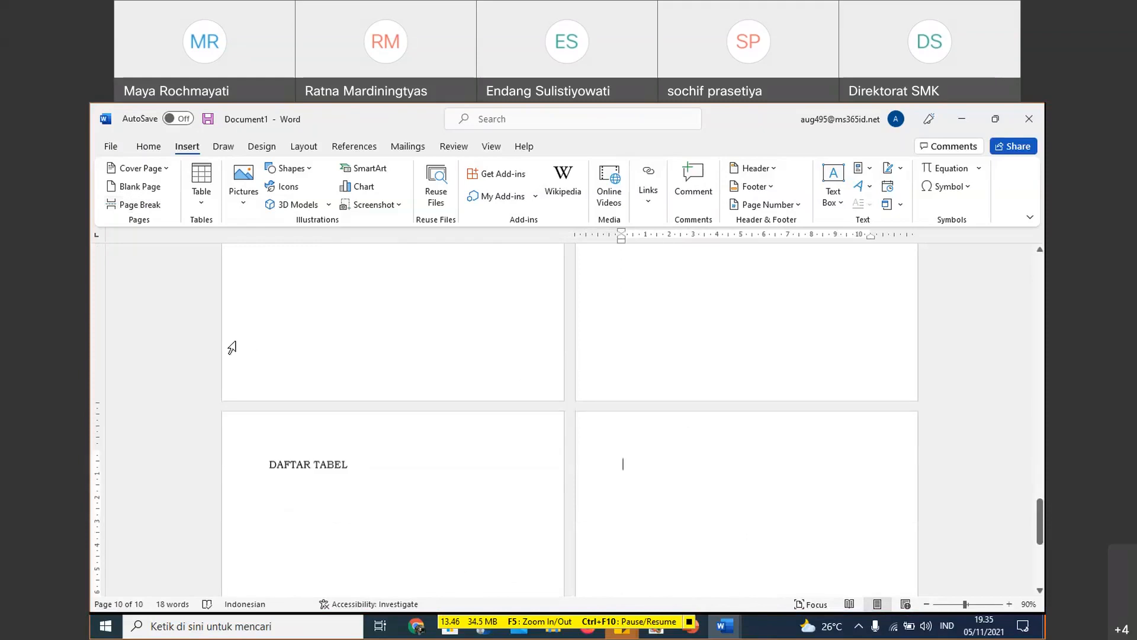
{"action": "left_click", "coordinate": [139, 205]}
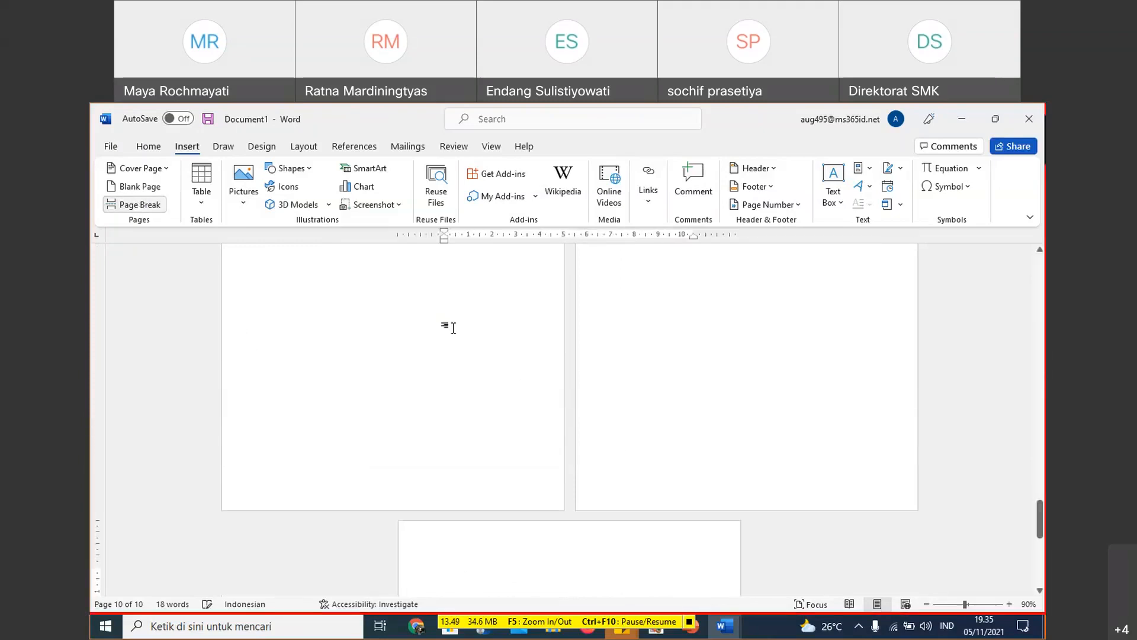
{"action": "type", "text": "DAFTR"}
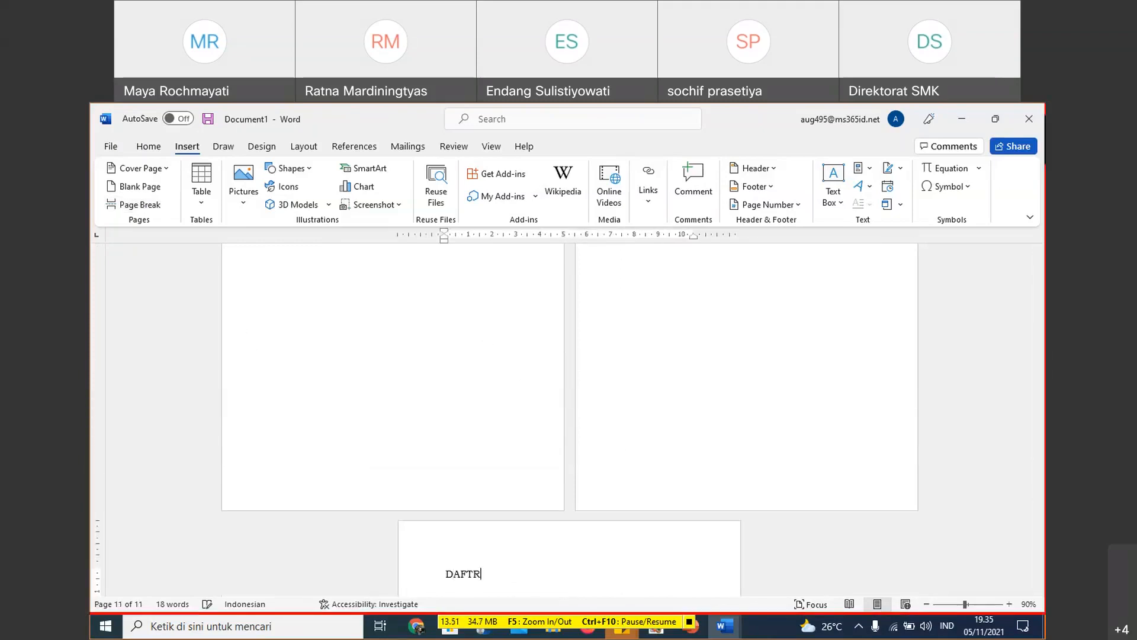
{"action": "key", "text": "BackSpace"}
{"action": "type", "text": "AR"}
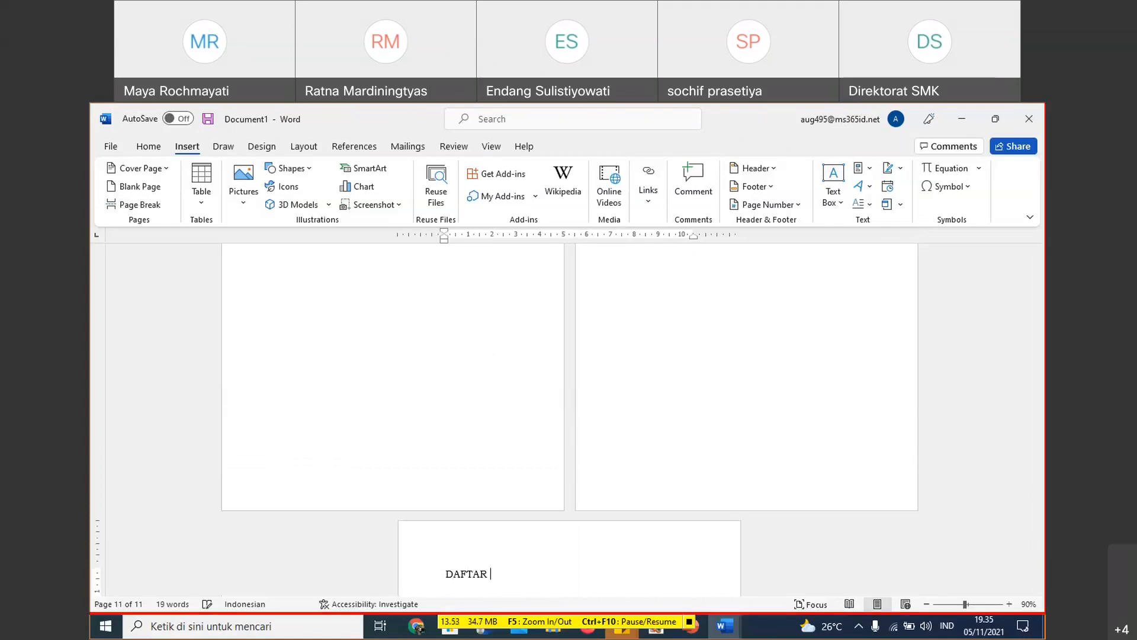
{"action": "type", "text": "GAMBAR"}
{"action": "key", "text": "Return"}
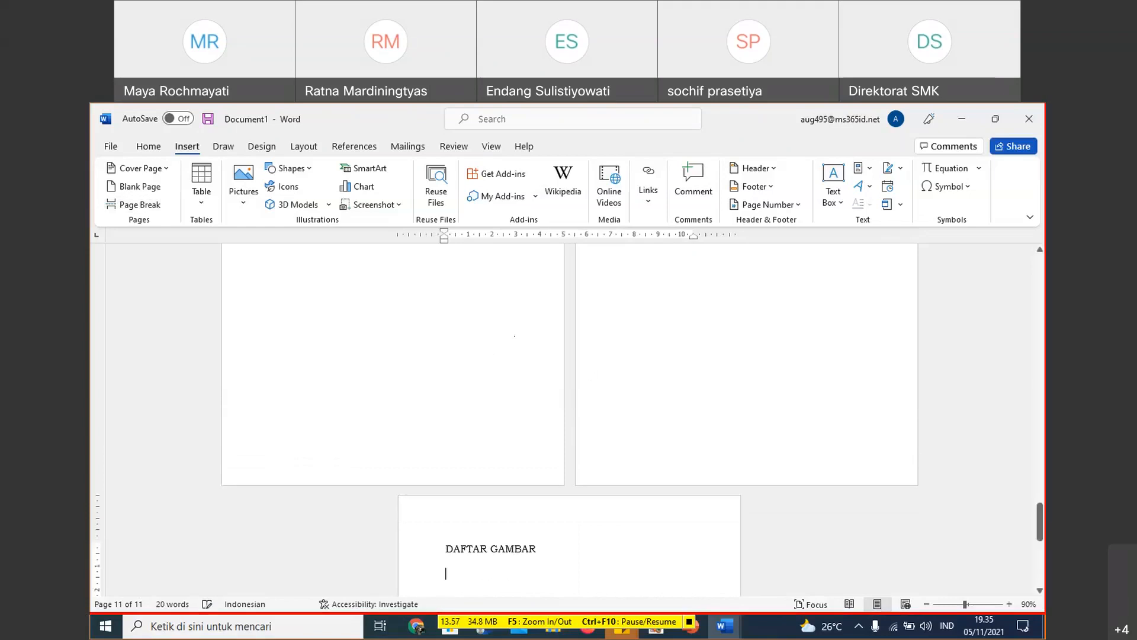
- Insert page breaks after DAFTAR GAMBAR, leaving page 12 blank, and enter the chapter heading BAB I on page 13
{"action": "left_click", "coordinate": [157, 208]}
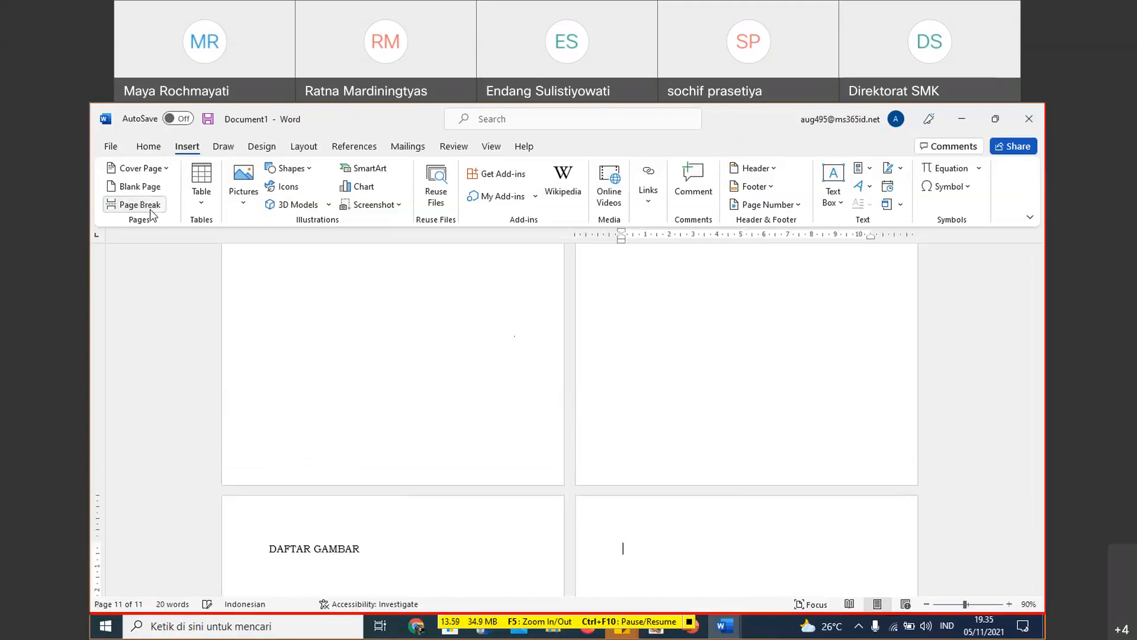
{"action": "type", "text": "BAB I"}
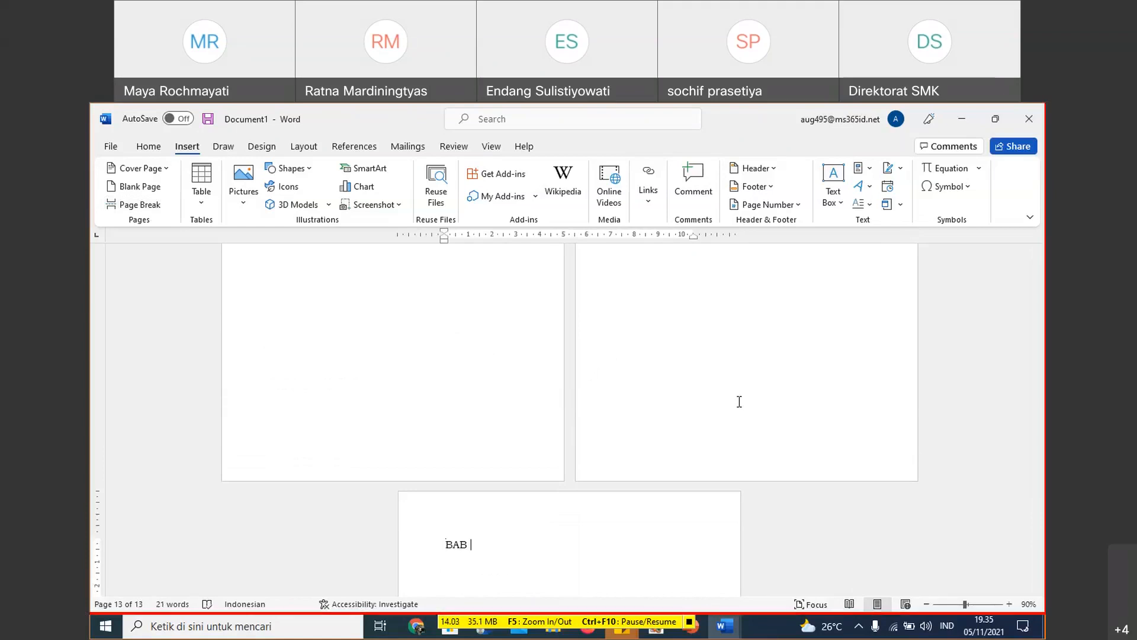
{"action": "key", "text": "Return"}
- Generate ten paragraphs of placeholder text below the BAB I heading with =Lorem(10)
{"action": "scroll", "coordinate": [731, 424], "scroll_direction": "down", "scroll_amount": 3}
{"action": "scroll", "coordinate": [671, 434], "scroll_direction": "down", "scroll_amount": 1}
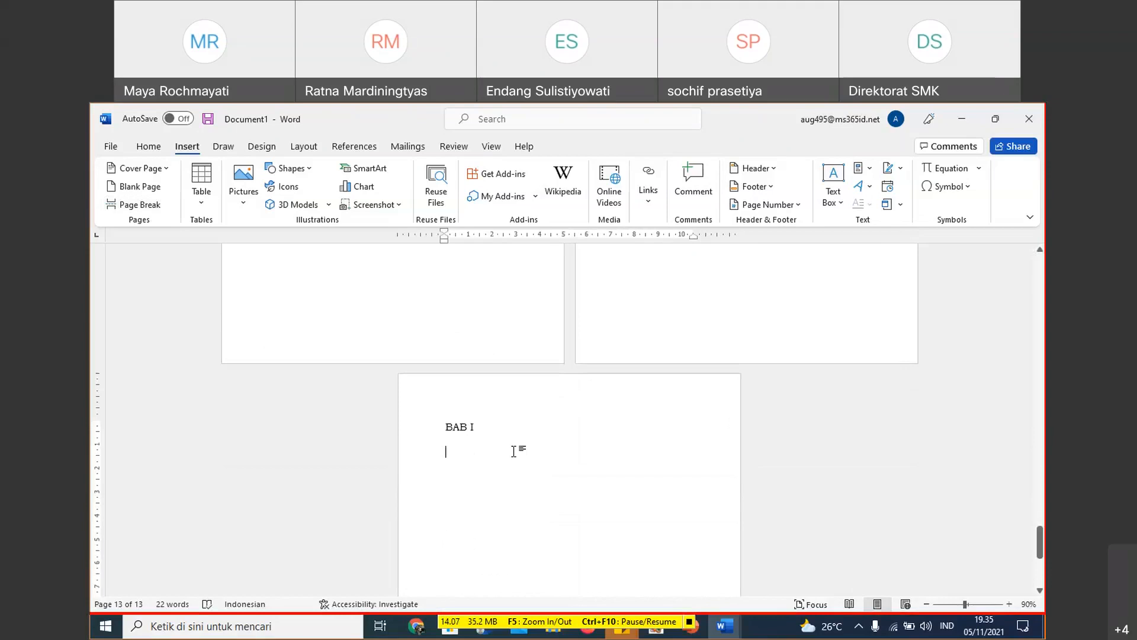
{"action": "type", "text": "=Lore"}
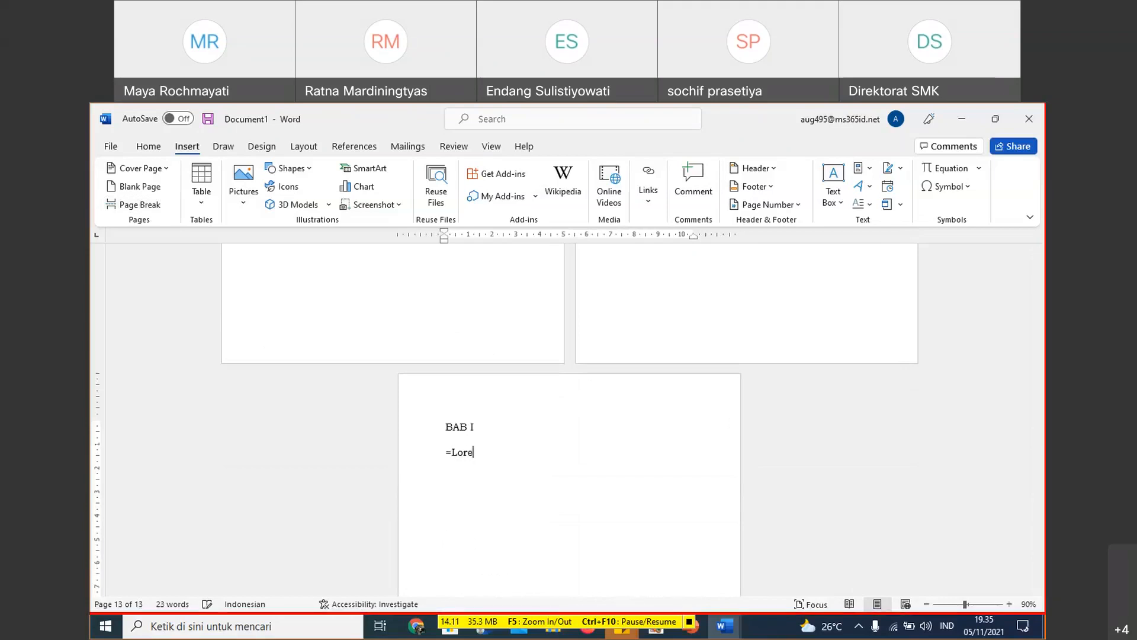
{"action": "type", "text": "m(10)"}
{"action": "key", "text": "Return"}
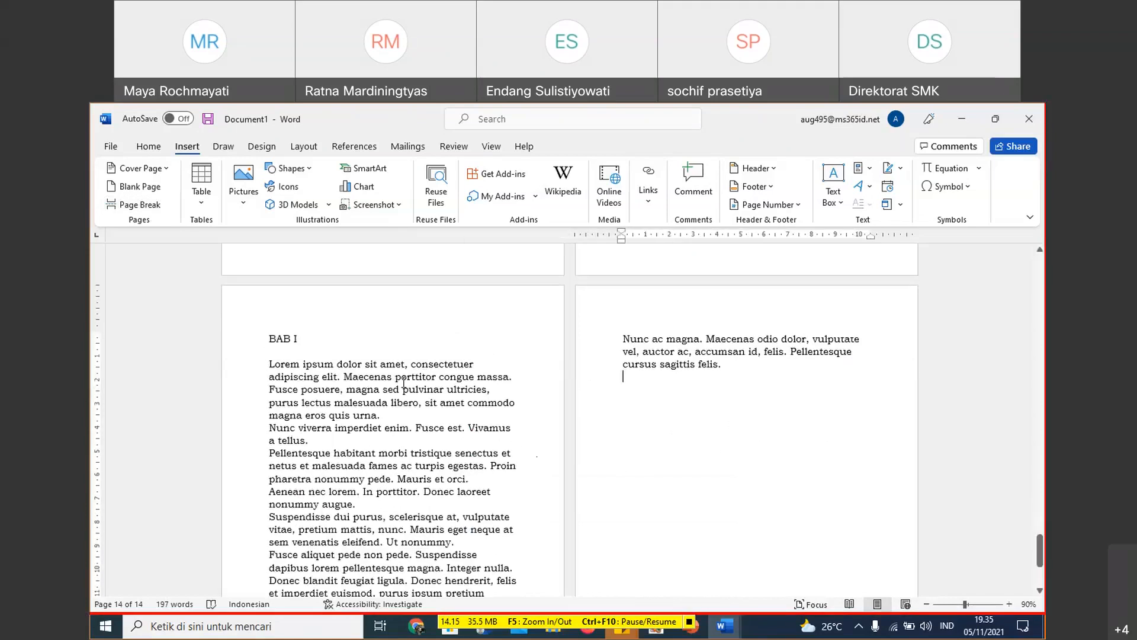
- Justify the placeholder paragraphs under the BAB I heading
{"action": "left_click_drag", "start_coordinate": [380, 364], "coordinate": [803, 371]}
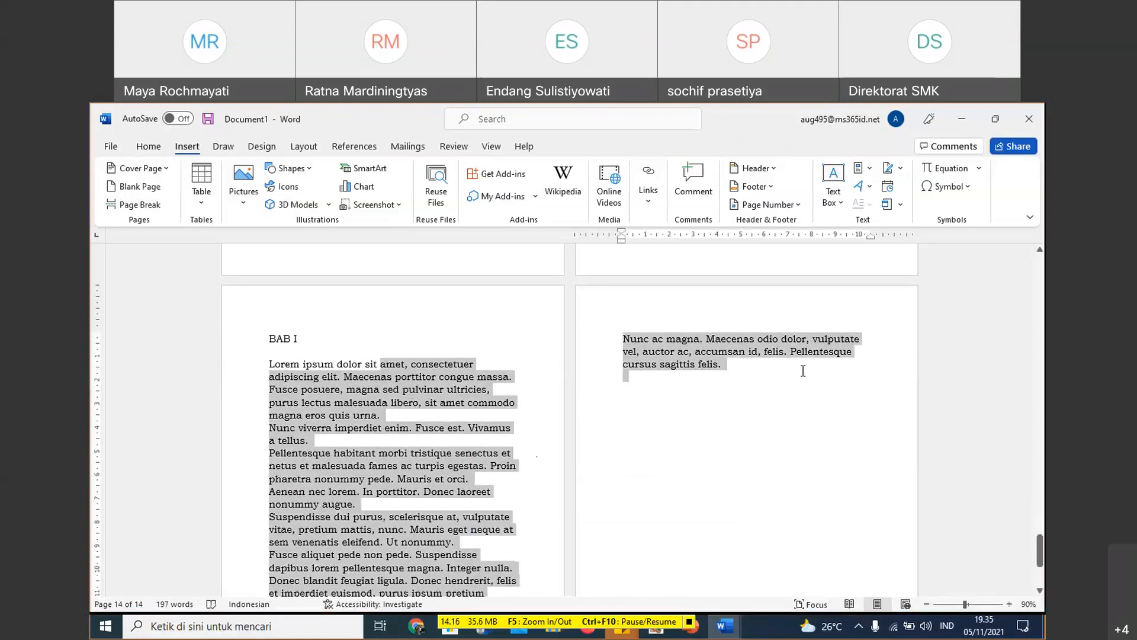
{"action": "left_click", "coordinate": [148, 146]}
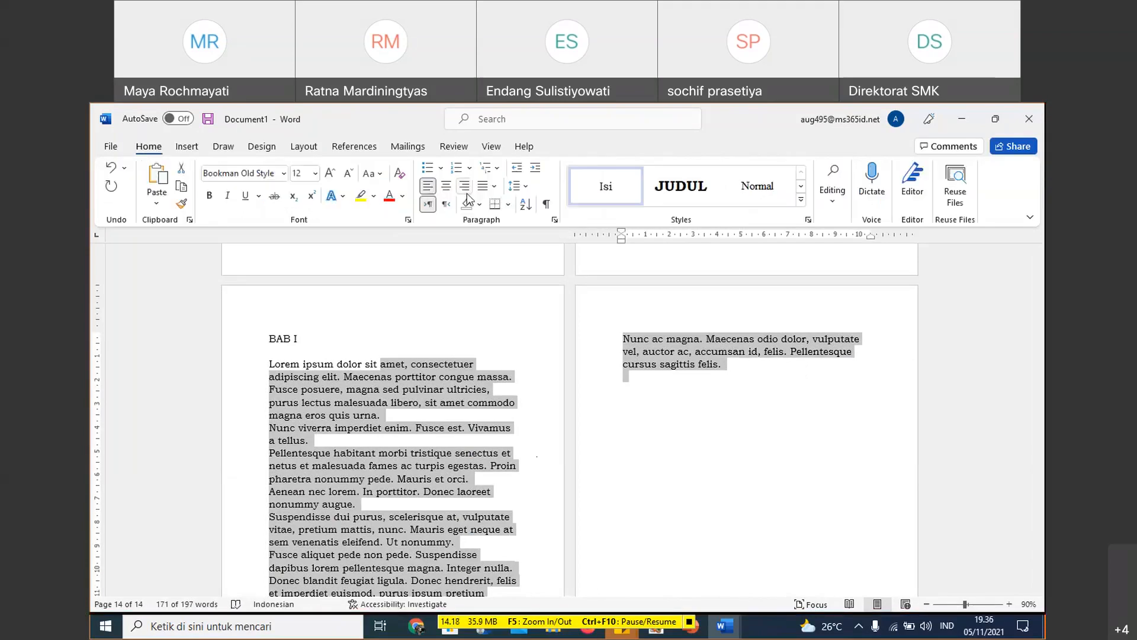
{"action": "left_click", "coordinate": [483, 185]}
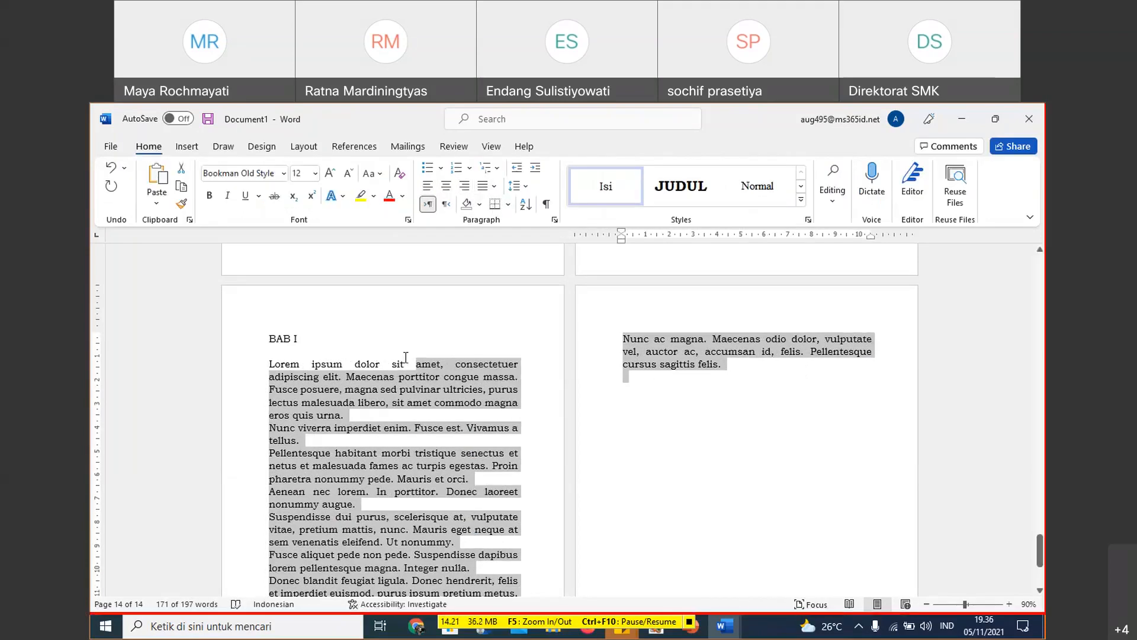
{"action": "left_click", "coordinate": [347, 366]}
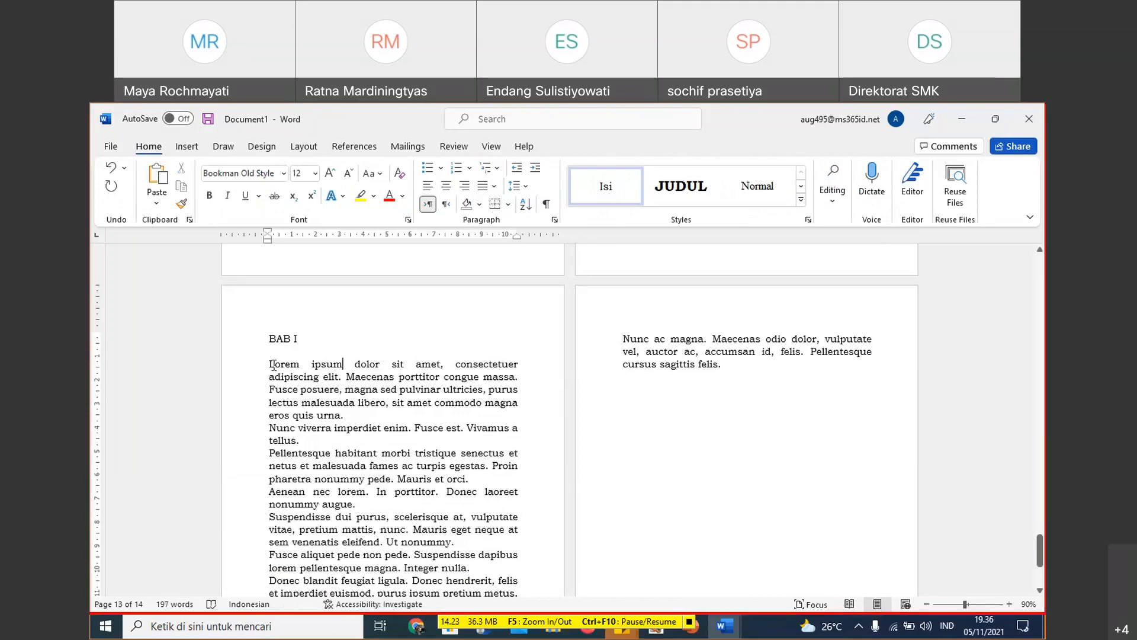
- Add a Dropped drop cap to the first letter of the opening Lorem ipsum paragraph under BAB I
{"action": "left_click", "coordinate": [270, 366]}
{"action": "left_click", "coordinate": [181, 147]}
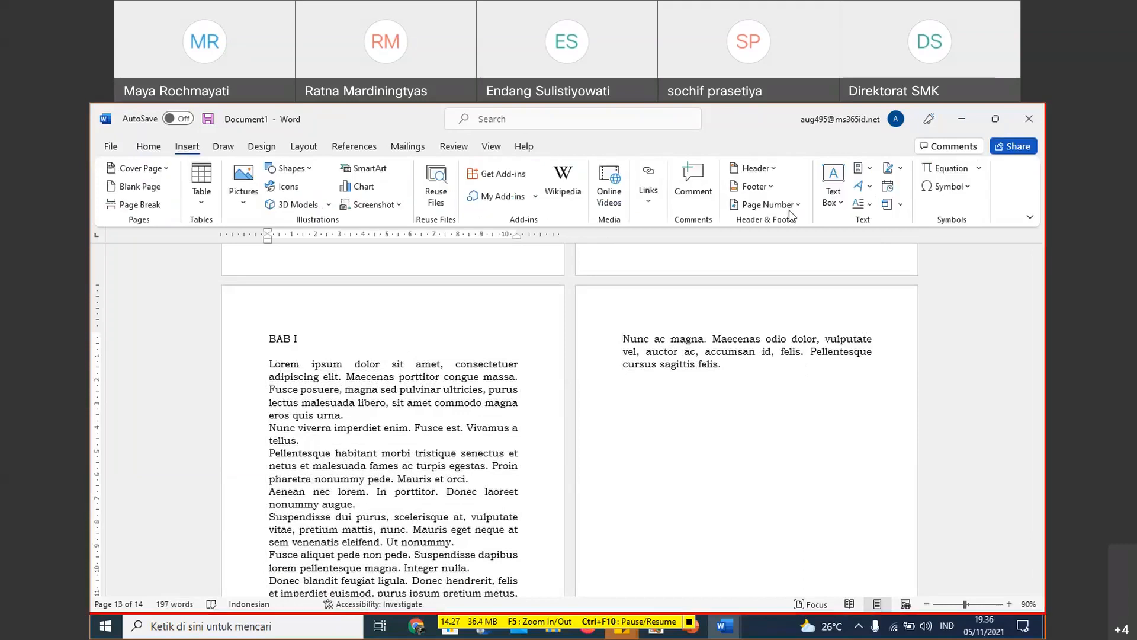
{"action": "left_click", "coordinate": [864, 207]}
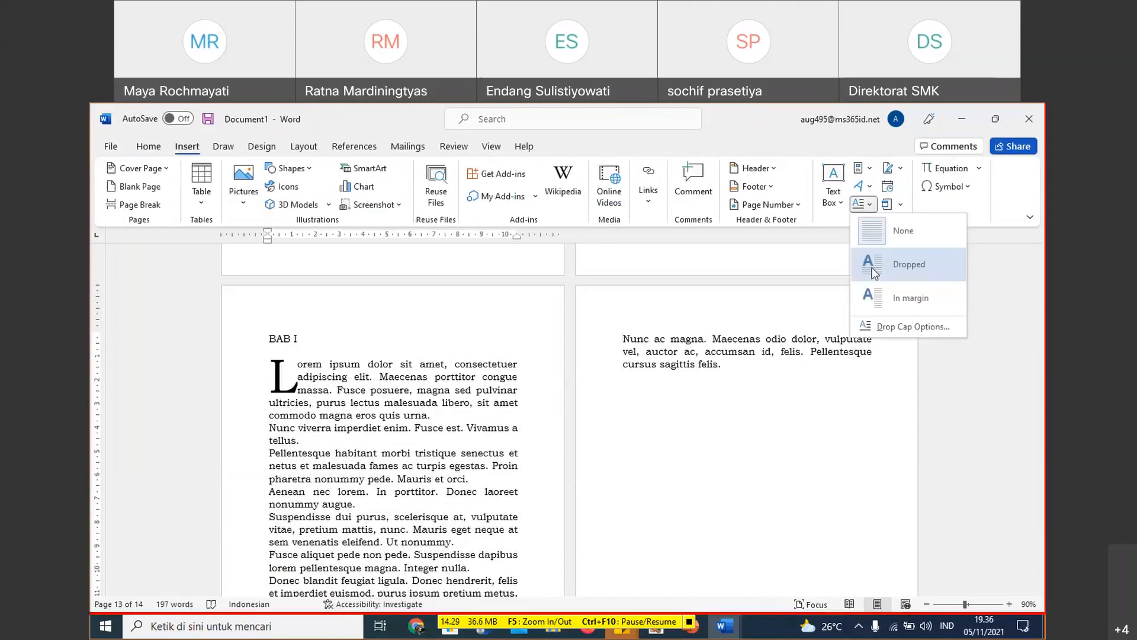
{"action": "left_click", "coordinate": [872, 268]}
{"action": "left_click", "coordinate": [364, 389]}
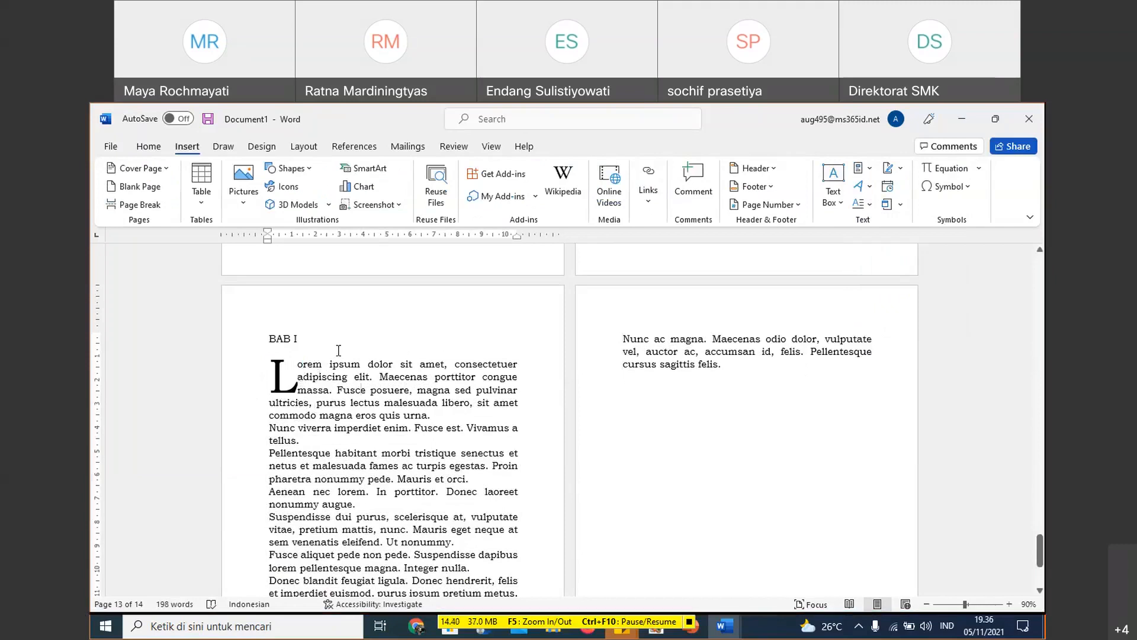
- Start a new line after the last placeholder paragraph on page 14 and generate more text with =Lorem(12)
{"action": "scroll", "coordinate": [543, 323], "scroll_direction": "up", "scroll_amount": 4}
{"action": "scroll", "coordinate": [542, 322], "scroll_direction": "up", "scroll_amount": 5}
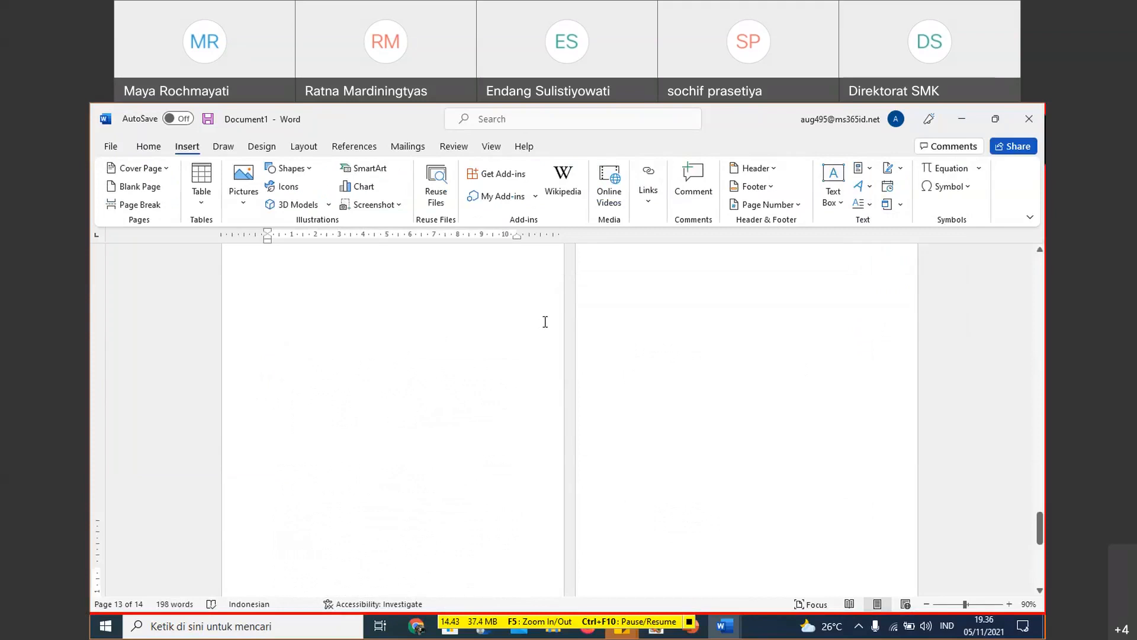
{"action": "scroll", "coordinate": [545, 322], "scroll_direction": "down", "scroll_amount": 6}
{"action": "scroll", "coordinate": [556, 318], "scroll_direction": "up", "scroll_amount": 1}
{"action": "left_click", "coordinate": [739, 336]}
{"action": "key", "text": "Return"}
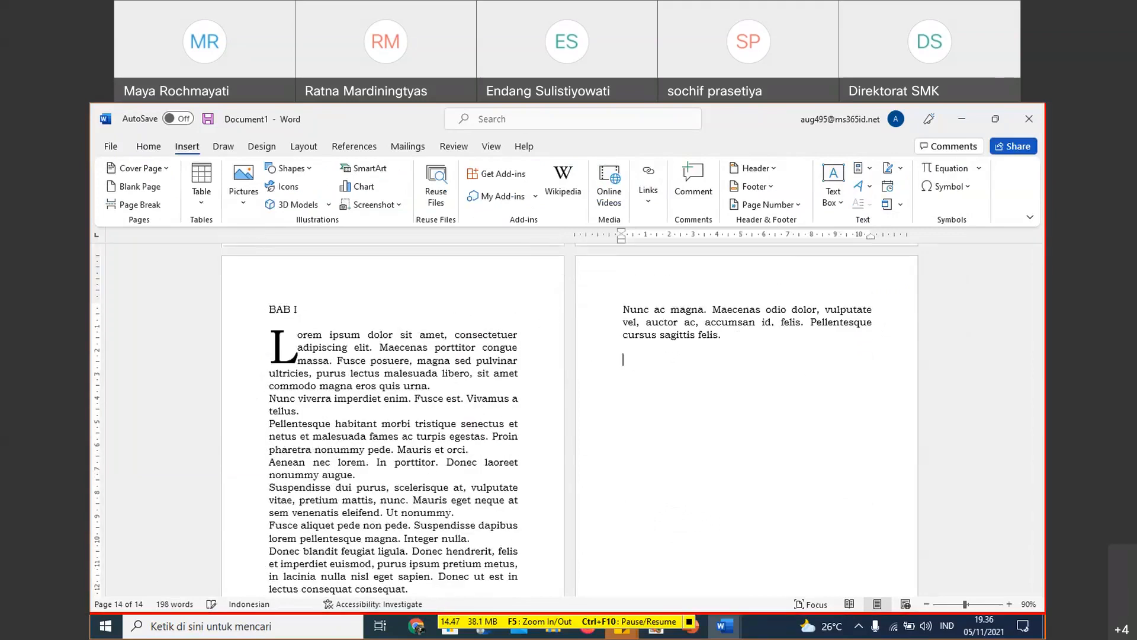
{"action": "type", "text": "=Lorem(12)"}
{"action": "key", "text": "Return"}
- Review the BAB I text layout across pages 13 to 15, including the drop cap and paragraph flow
{"action": "scroll", "coordinate": [763, 321], "scroll_direction": "up", "scroll_amount": 3}
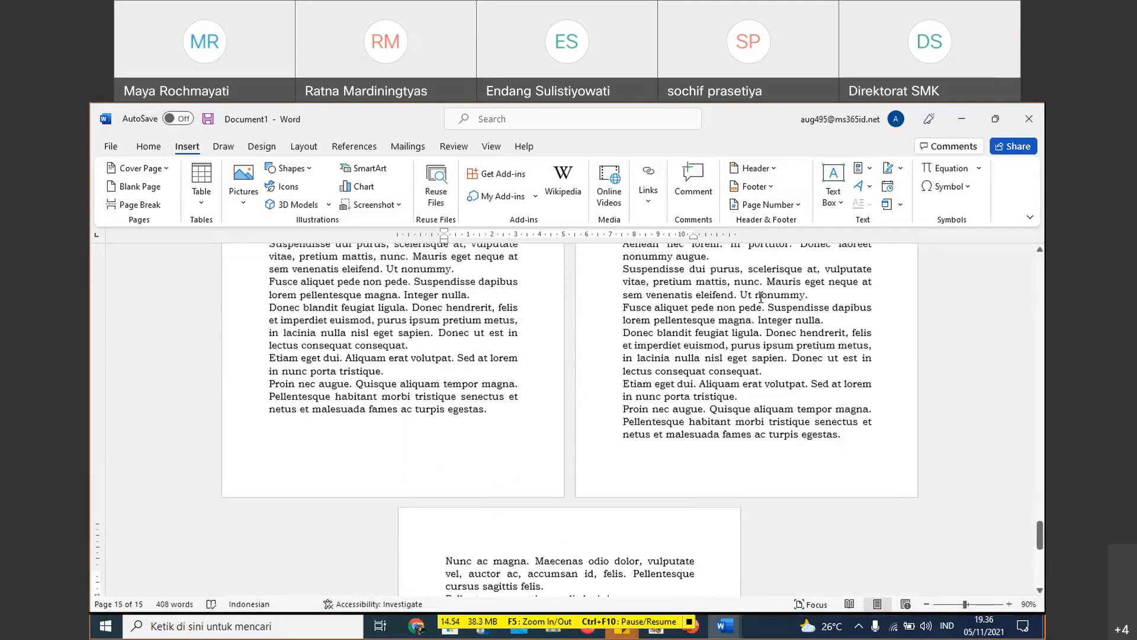
{"action": "scroll", "coordinate": [761, 298], "scroll_direction": "up", "scroll_amount": 5}
{"action": "scroll", "coordinate": [703, 362], "scroll_direction": "down", "scroll_amount": 1}
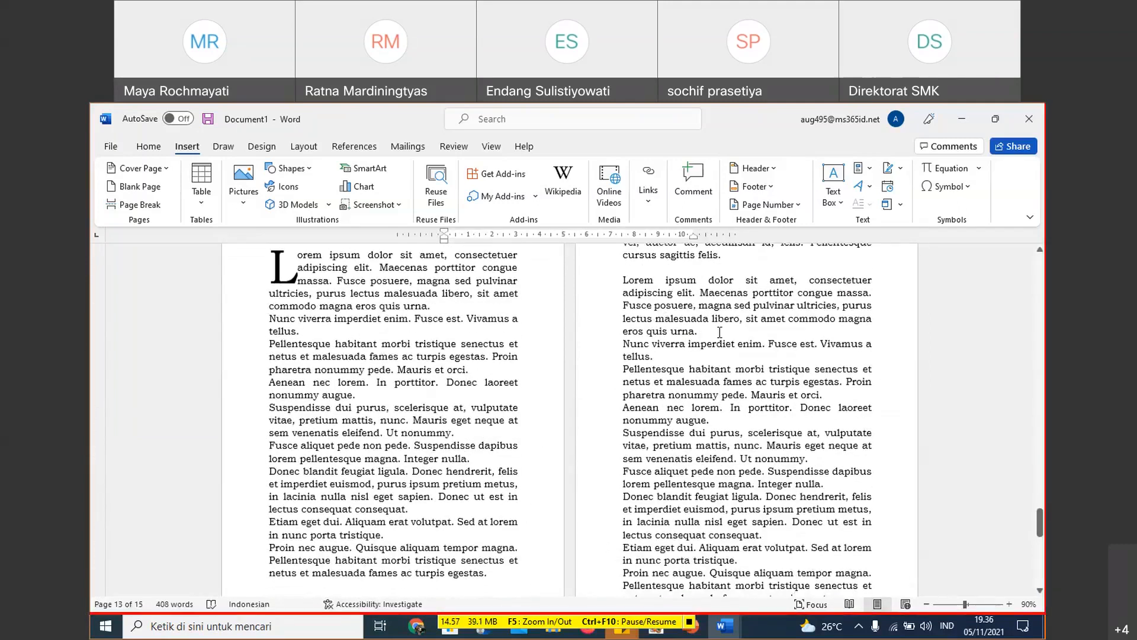
{"action": "scroll", "coordinate": [500, 363], "scroll_direction": "down", "scroll_amount": 1}
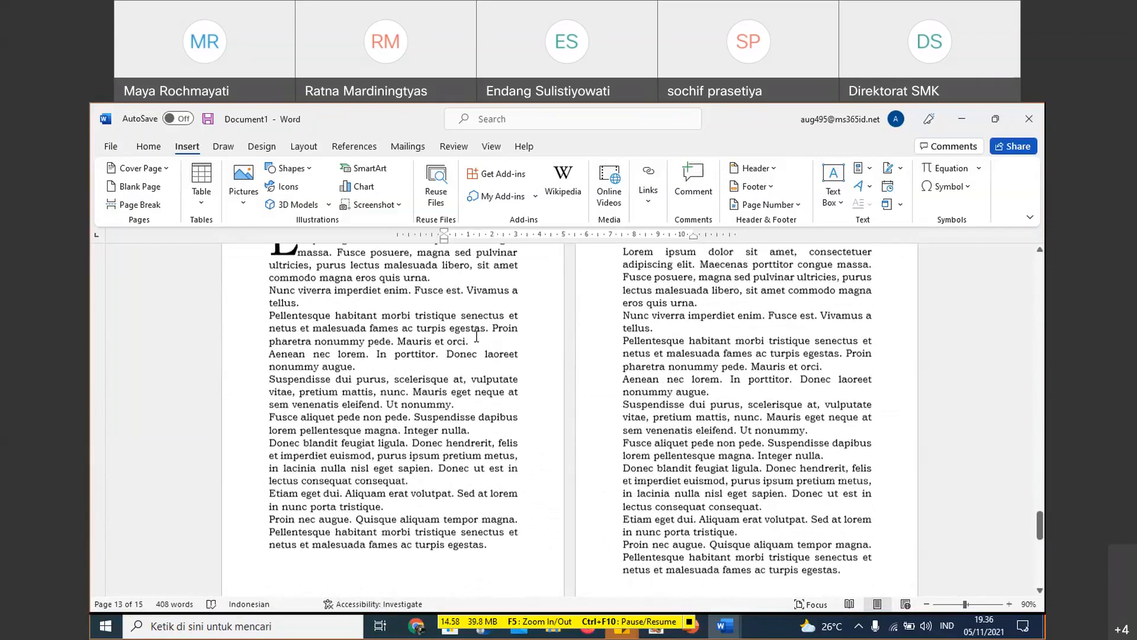
{"action": "scroll", "coordinate": [553, 403], "scroll_direction": "up", "scroll_amount": 4}
{"action": "scroll", "coordinate": [553, 403], "scroll_direction": "down", "scroll_amount": 3}
{"action": "scroll", "coordinate": [312, 312], "scroll_direction": "up", "scroll_amount": 1}
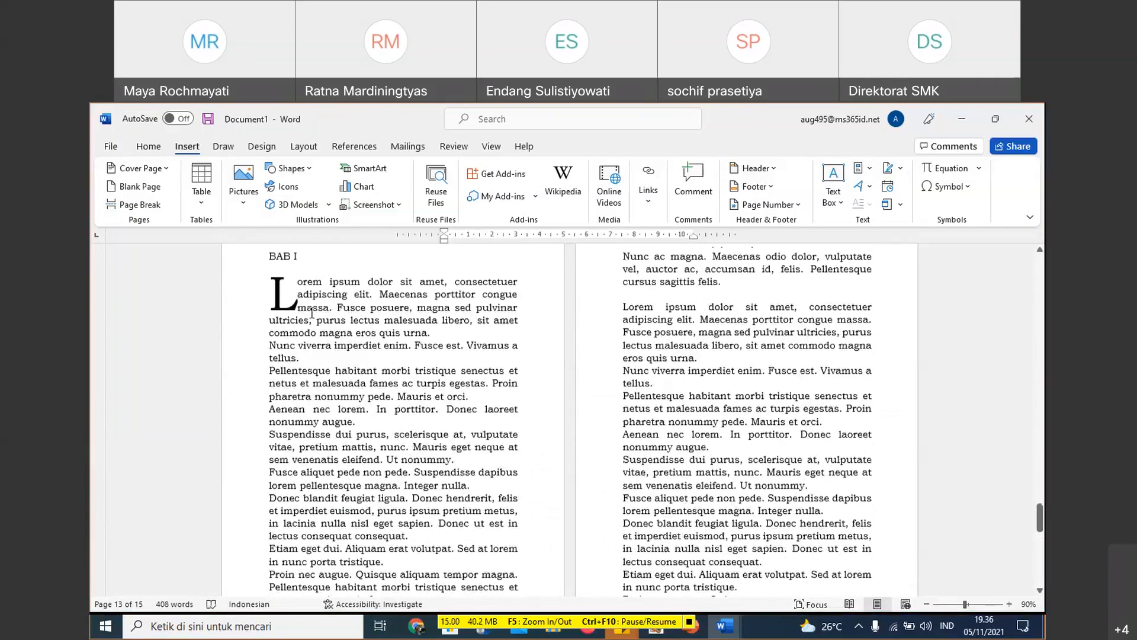
{"action": "scroll", "coordinate": [551, 431], "scroll_direction": "down", "scroll_amount": 9}
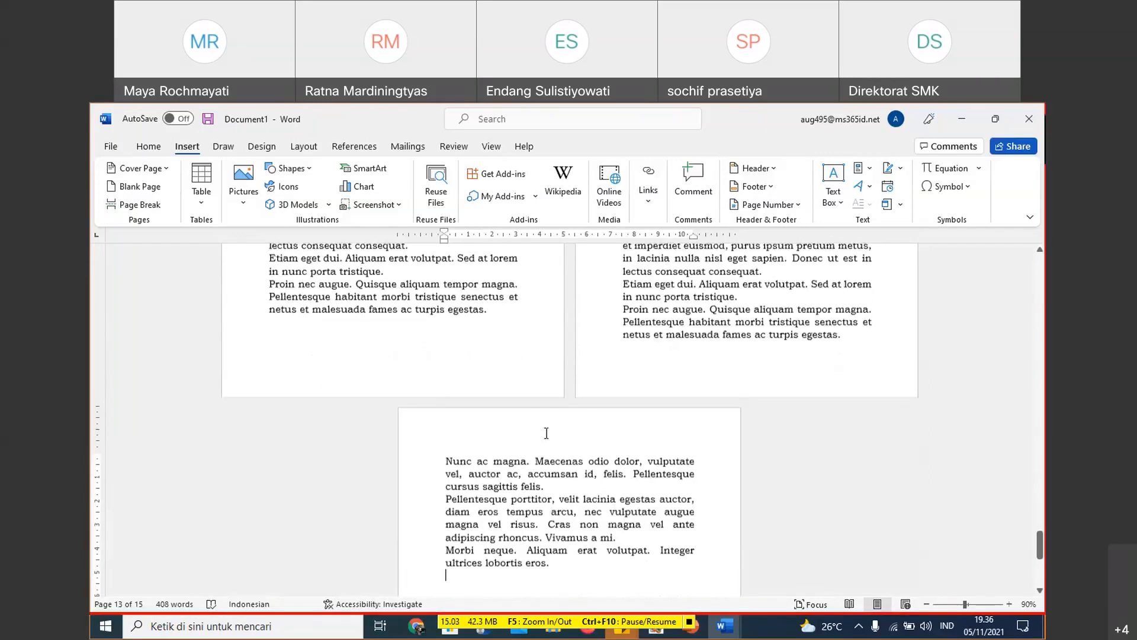
{"action": "scroll", "coordinate": [506, 369], "scroll_direction": "up", "scroll_amount": 3}
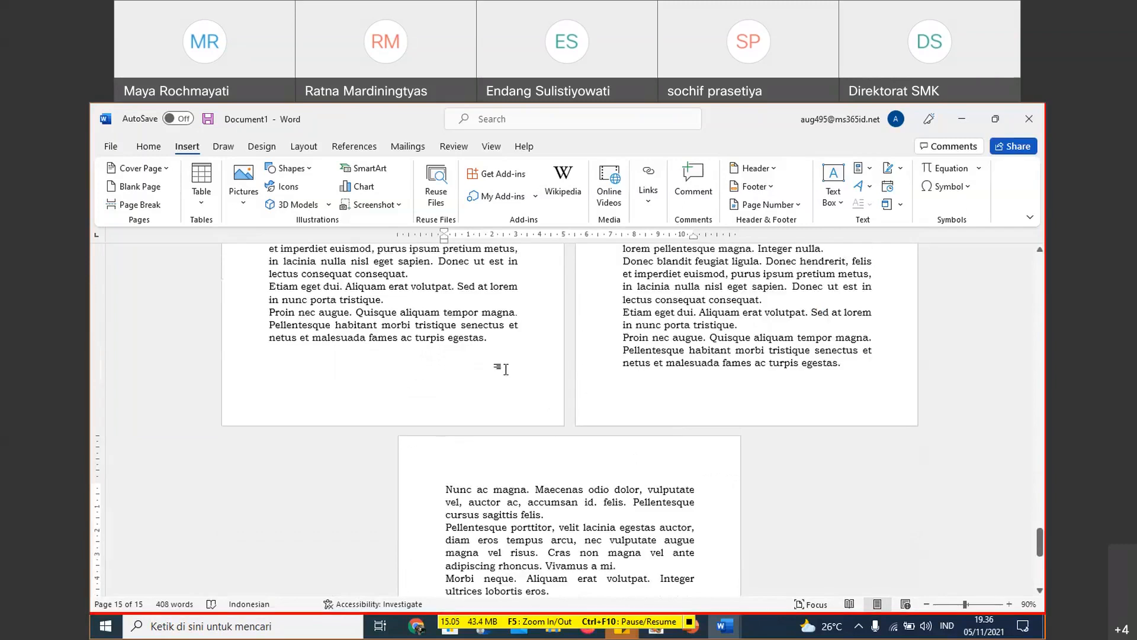
{"action": "scroll", "coordinate": [505, 369], "scroll_direction": "up", "scroll_amount": 6}
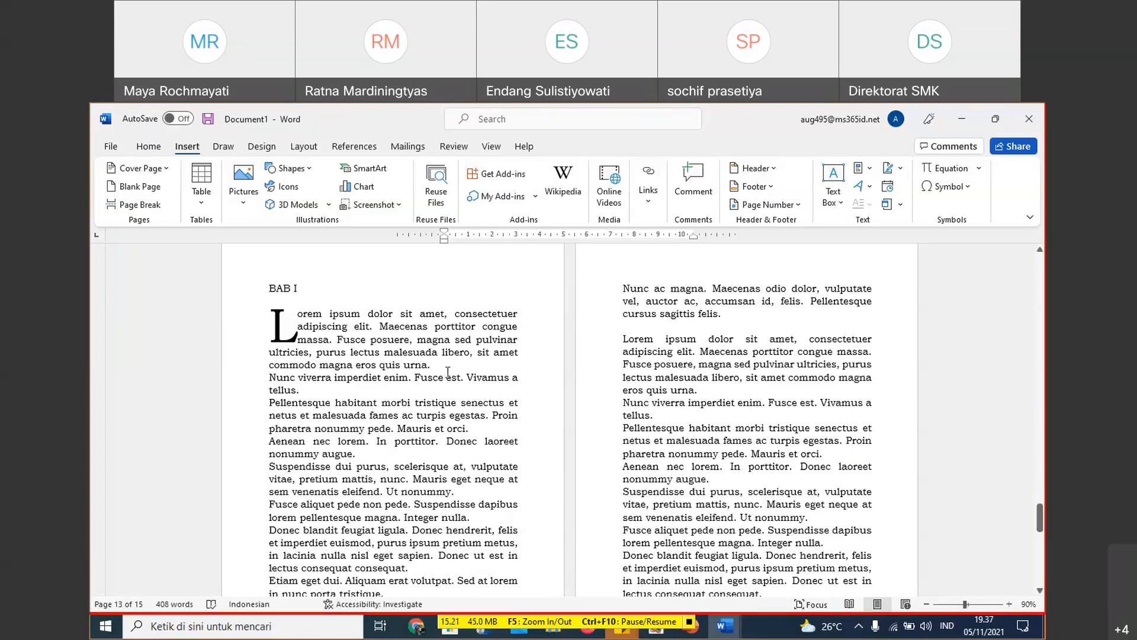
{"action": "scroll", "coordinate": [448, 371], "scroll_direction": "down", "scroll_amount": 2}
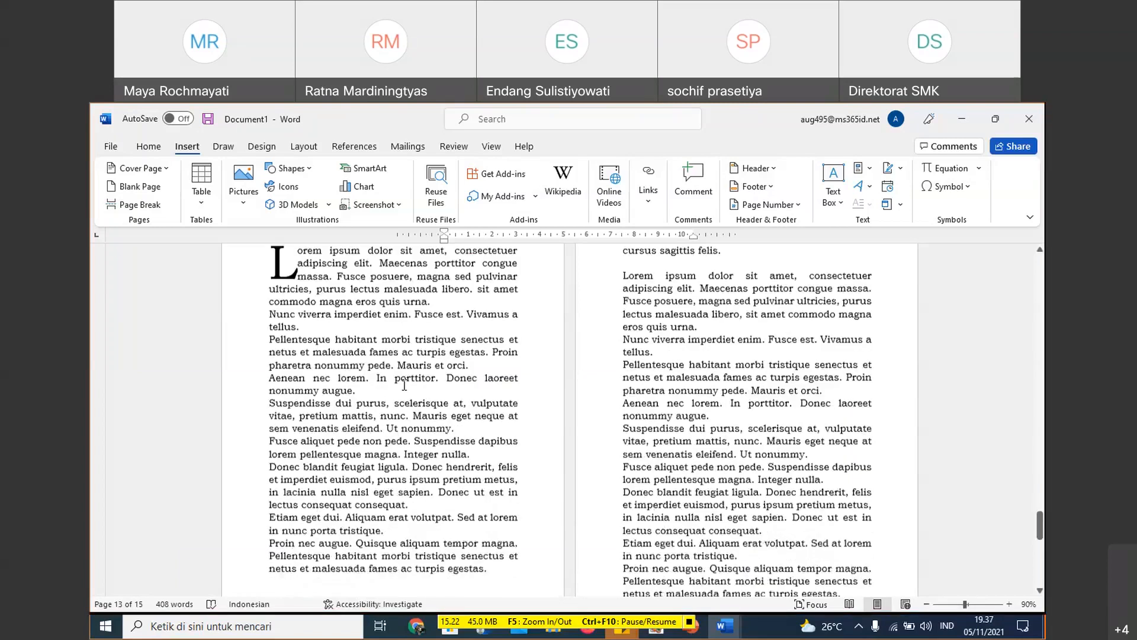
{"action": "left_click", "coordinate": [408, 404]}
{"action": "scroll", "coordinate": [463, 406], "scroll_direction": "down", "scroll_amount": 8}
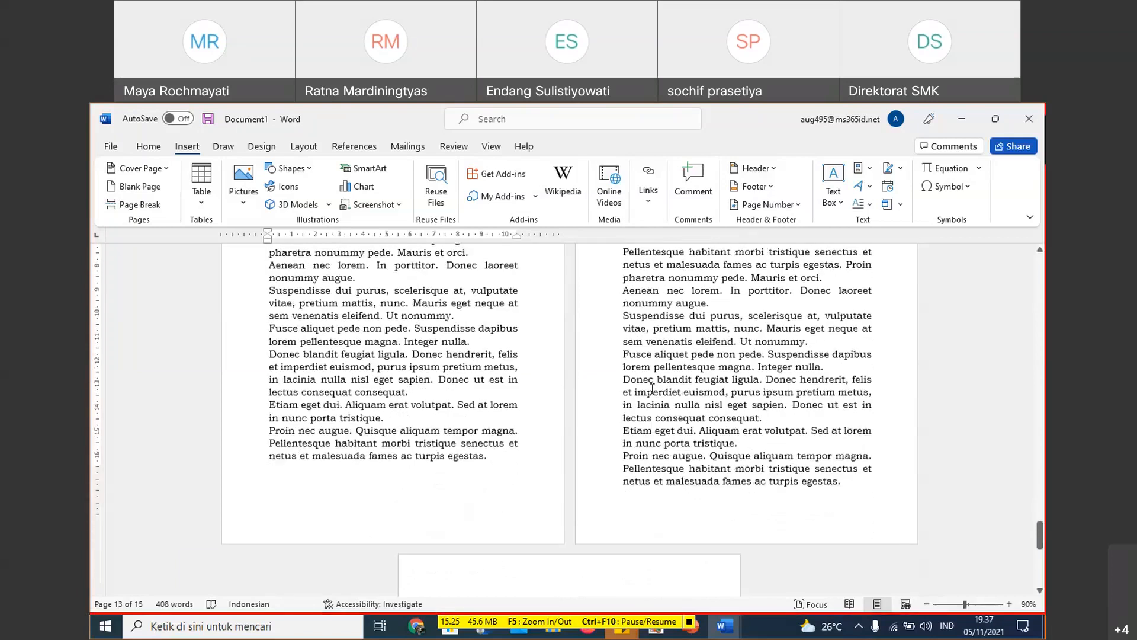
- Insert two page breaks after the last BAB I paragraph and enter BAB II as the new chapter heading
{"action": "left_click", "coordinate": [613, 375]}
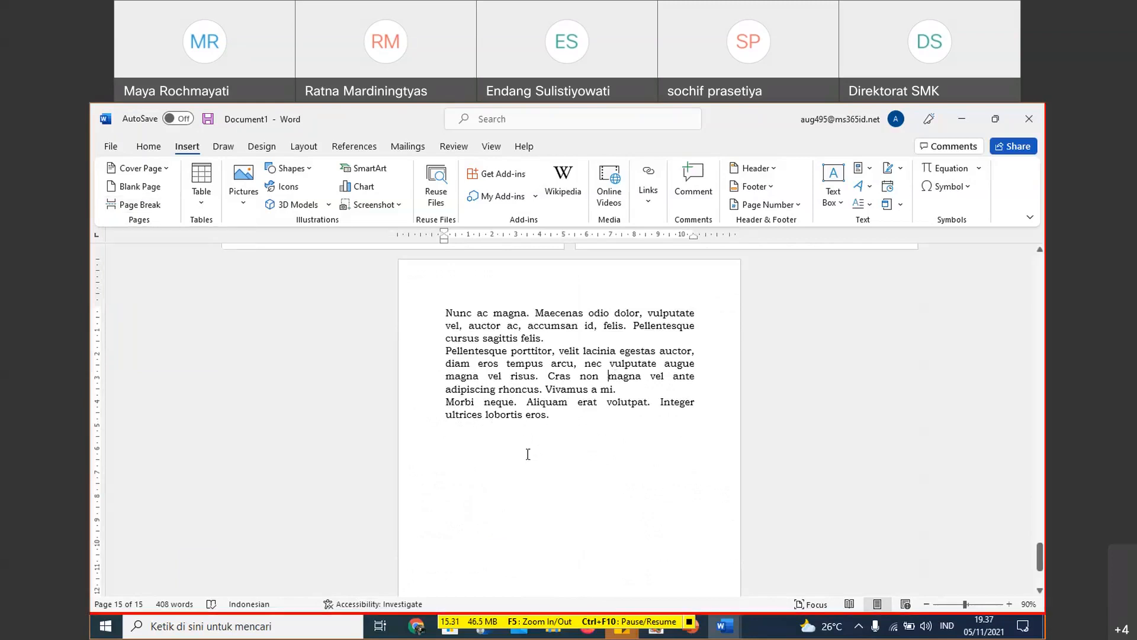
{"action": "left_click", "coordinate": [609, 422]}
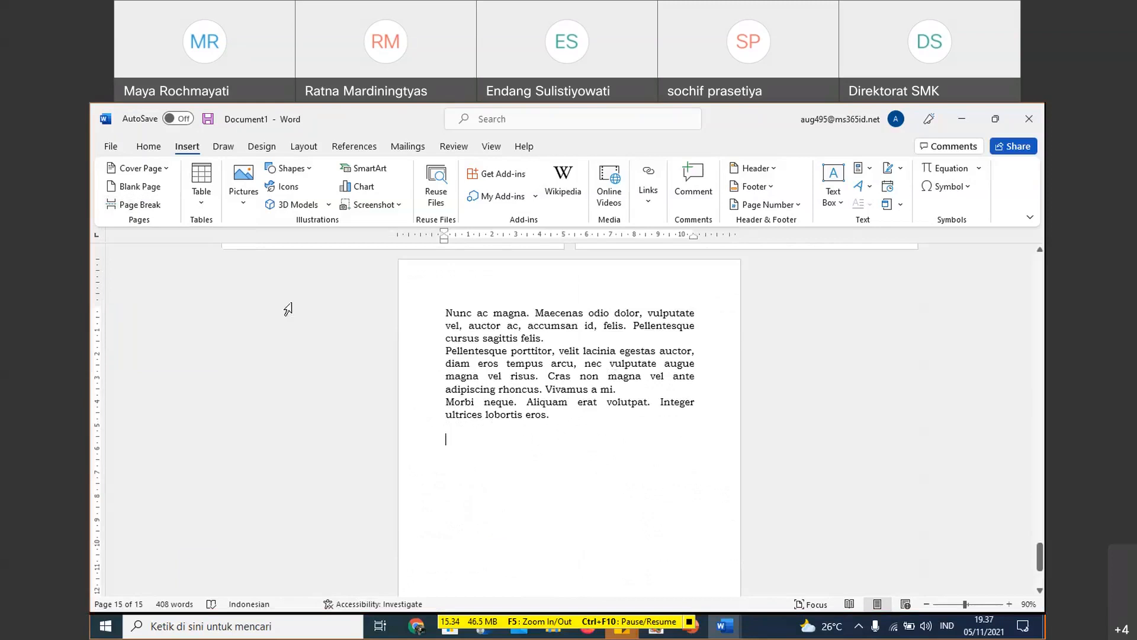
{"action": "left_click", "coordinate": [155, 205]}
{"action": "left_click", "coordinate": [155, 205]}
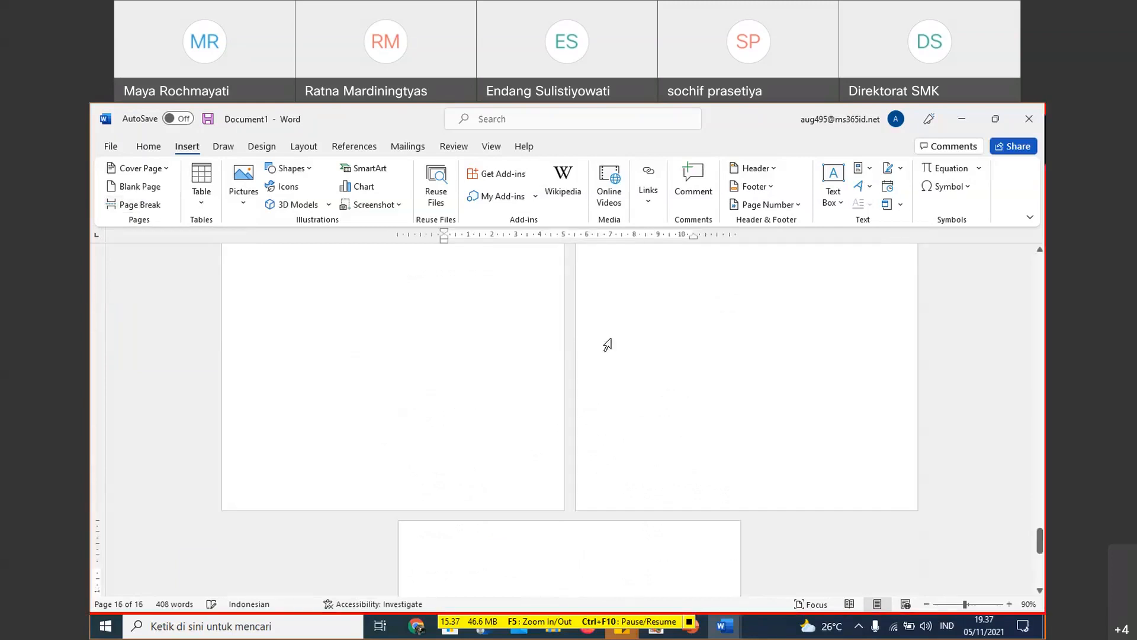
{"action": "type", "text": "BAB II"}
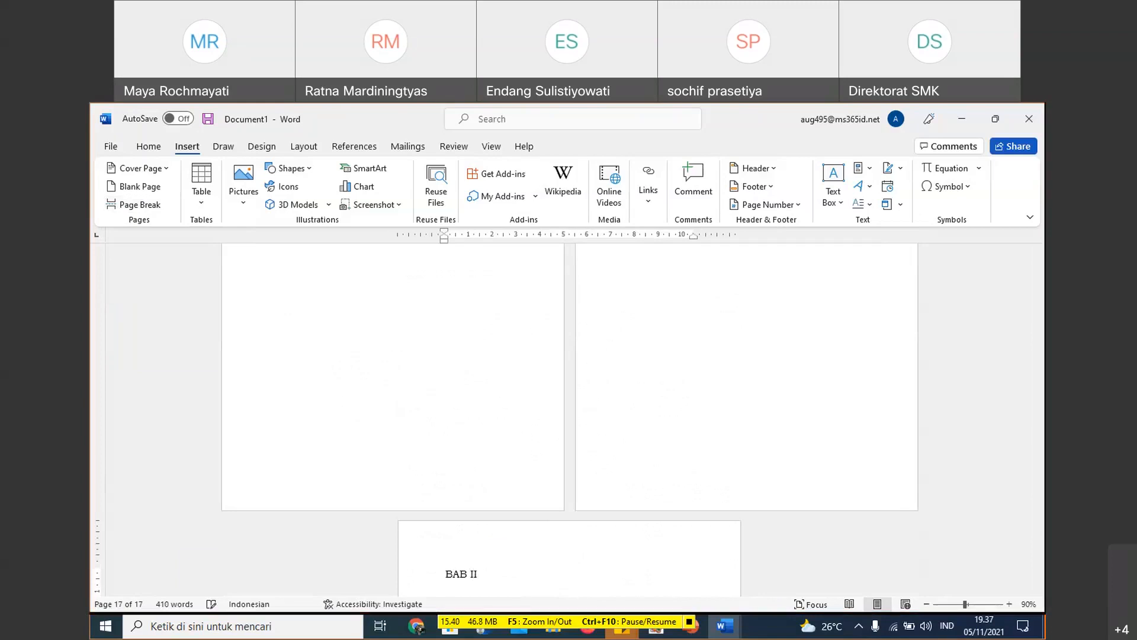
- Generate placeholder text on a new line below the BAB II heading with =Lorem(10)
{"action": "key", "text": "Return"}
{"action": "type", "text": "=Lorem"}
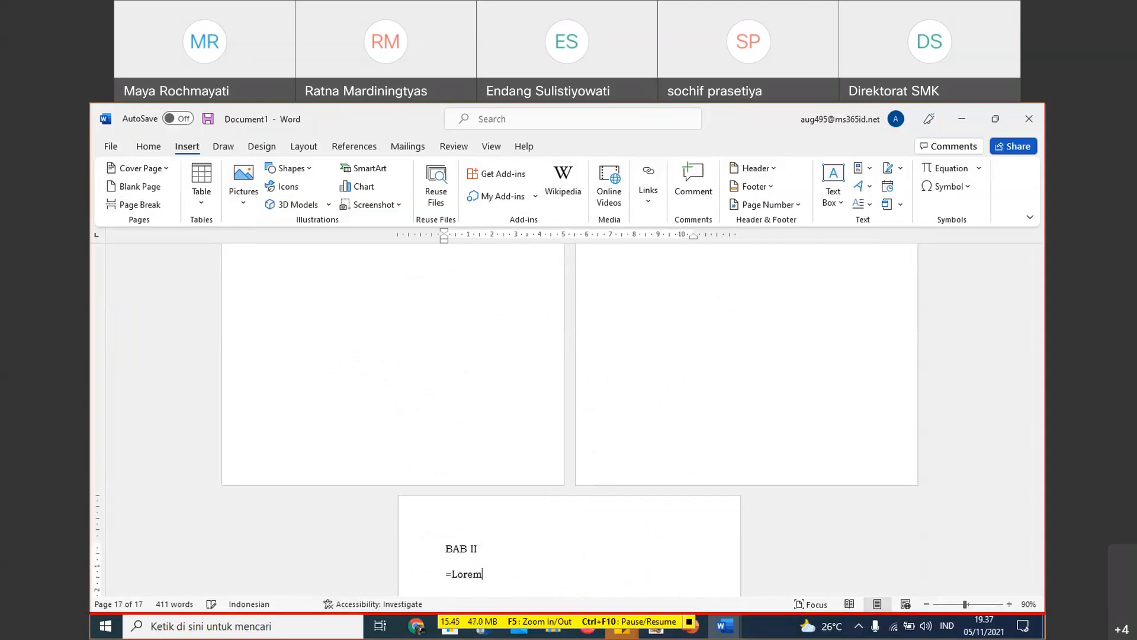
{"action": "type", "text": "(10)"}
{"action": "key", "text": "Return"}
{"action": "scroll", "coordinate": [341, 528], "scroll_direction": "down", "scroll_amount": 2}
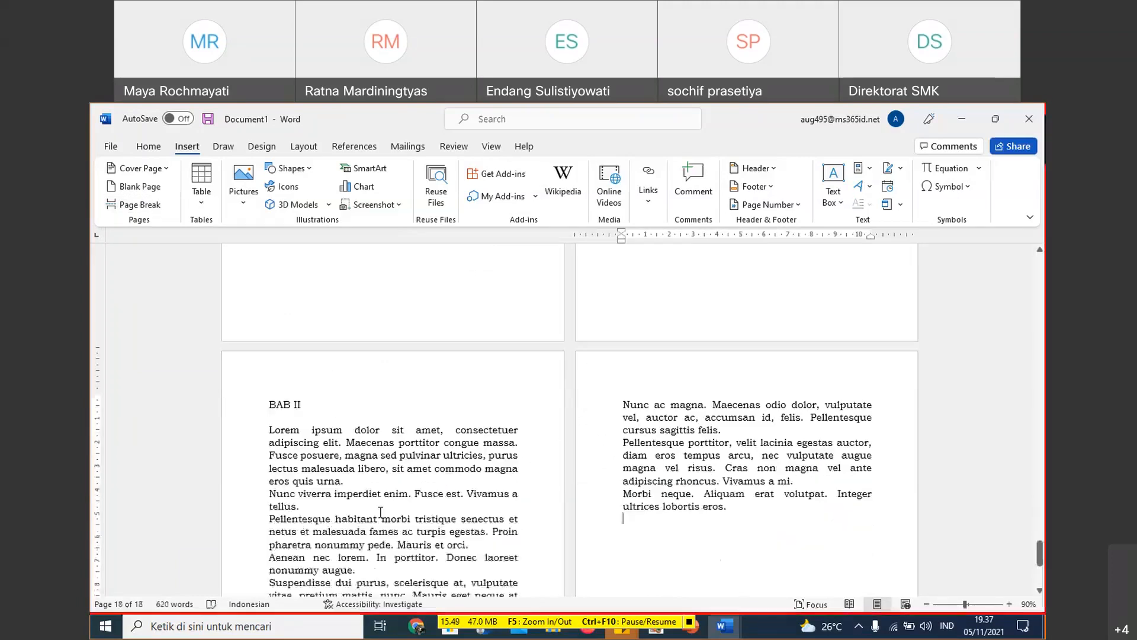
- Add a Dropped drop cap to the first letter of the opening Lorem ipsum paragraph under BAB II
{"action": "left_click", "coordinate": [340, 528]}
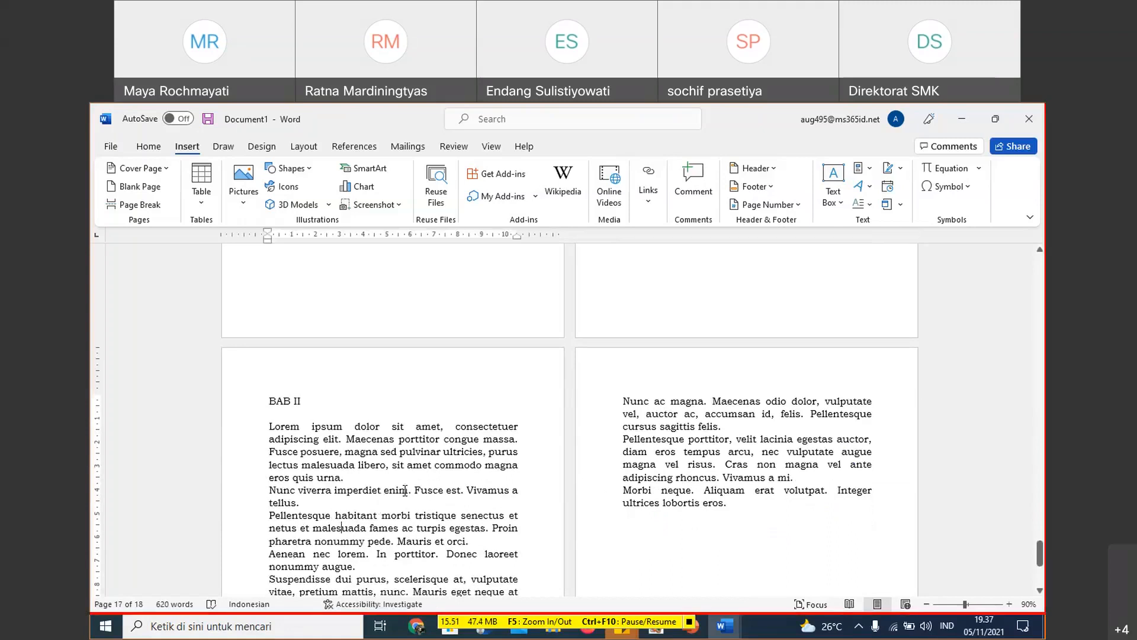
{"action": "scroll", "coordinate": [405, 489], "scroll_direction": "up", "scroll_amount": 15}
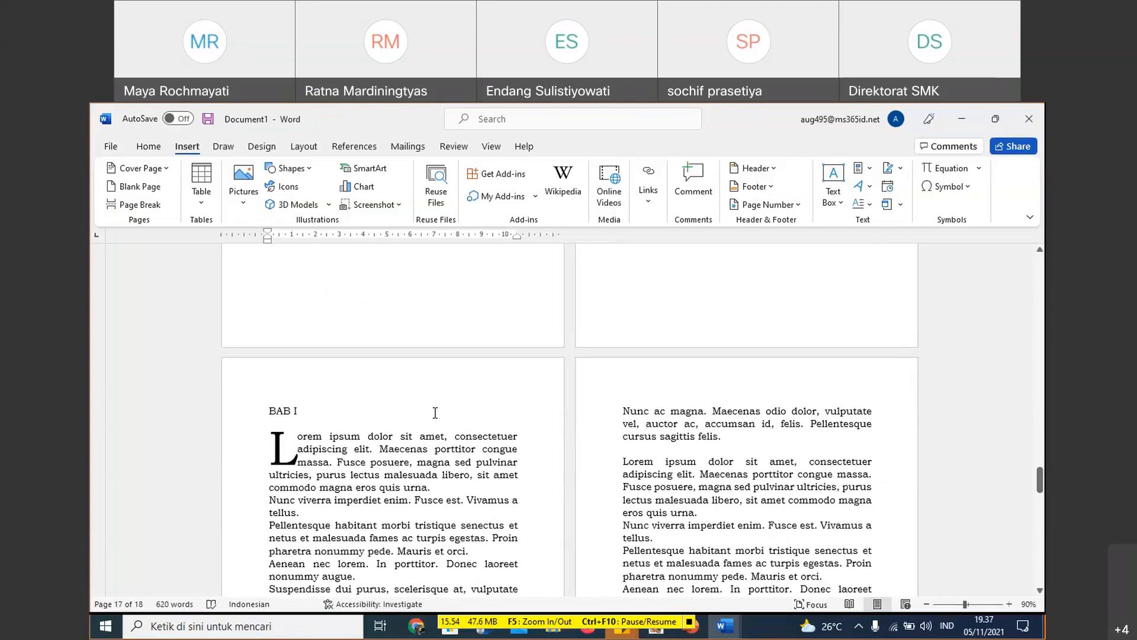
{"action": "scroll", "coordinate": [435, 412], "scroll_direction": "down", "scroll_amount": 10}
{"action": "scroll", "coordinate": [418, 439], "scroll_direction": "down", "scroll_amount": 5}
{"action": "left_click_drag", "start_coordinate": [271, 338], "coordinate": [276, 338]}
{"action": "left_click", "coordinate": [274, 340]}
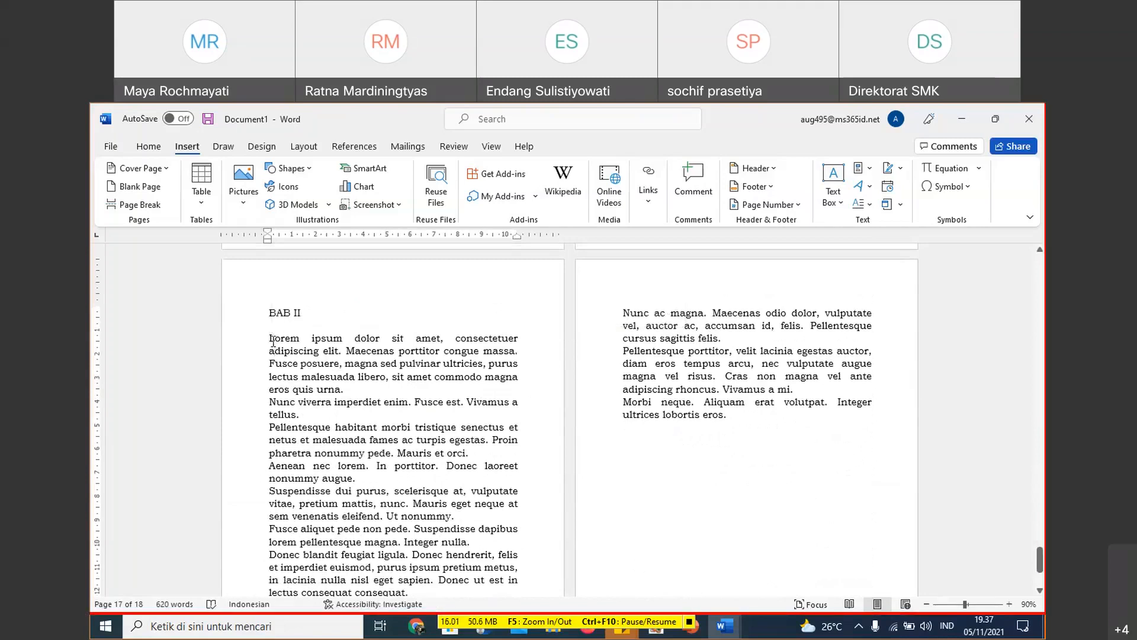
{"action": "left_click", "coordinate": [875, 204]}
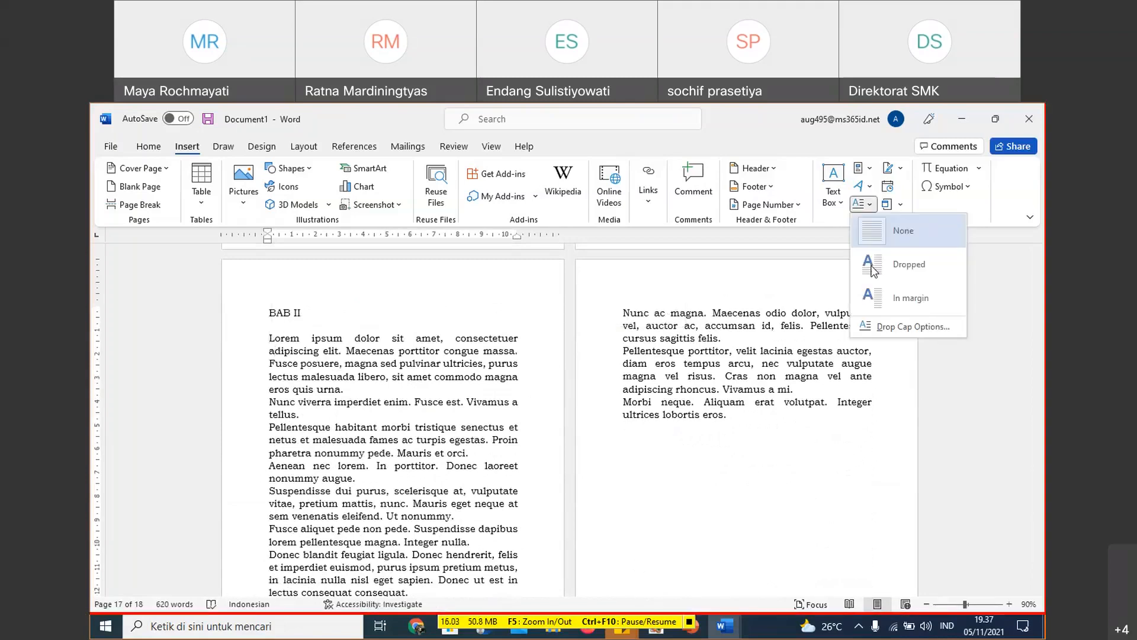
{"action": "left_click", "coordinate": [874, 266]}
{"action": "left_click", "coordinate": [402, 389]}
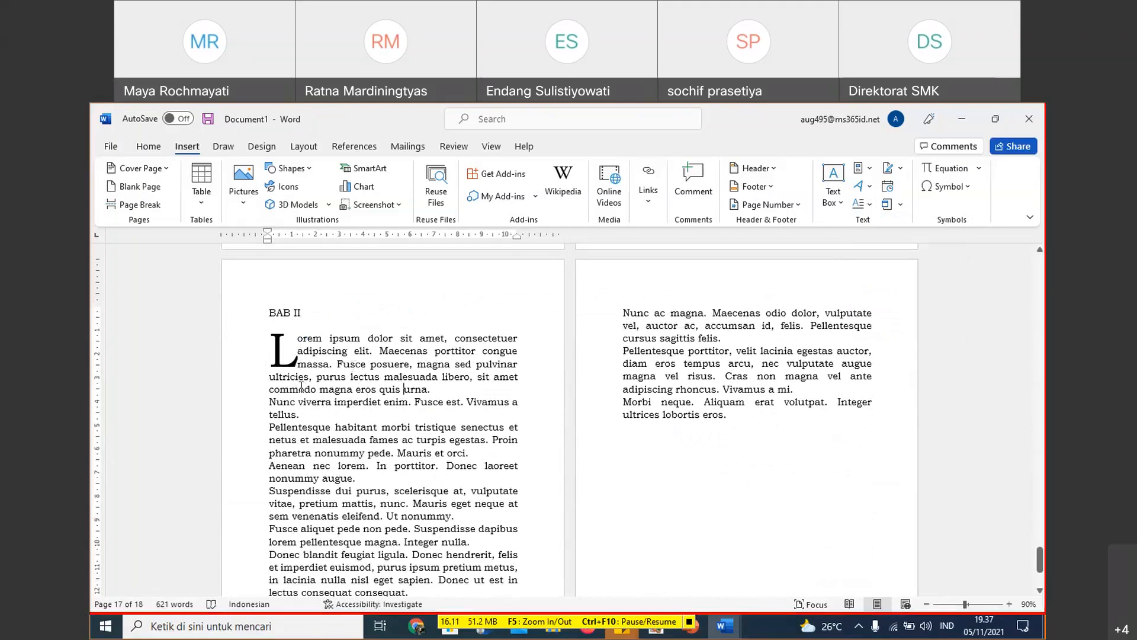
- Try enlarging the drop cap frame in the BAB II opening paragraph, and undo the resize
{"action": "left_click", "coordinate": [286, 354]}
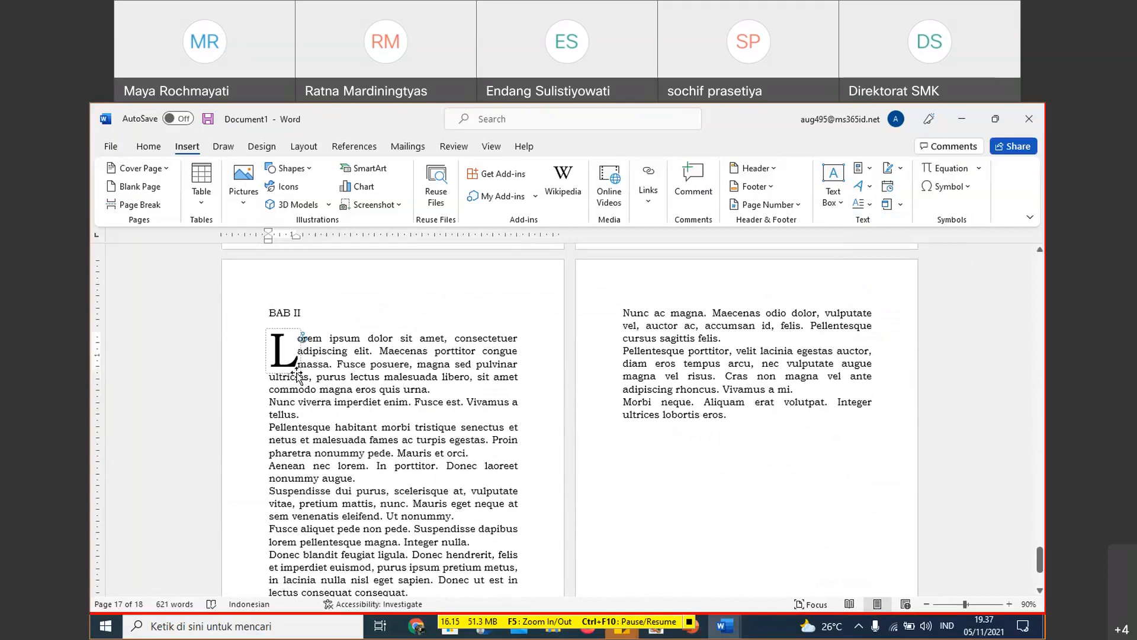
{"action": "left_click", "coordinate": [298, 371]}
{"action": "left_click_drag", "start_coordinate": [299, 370], "coordinate": [314, 389]}
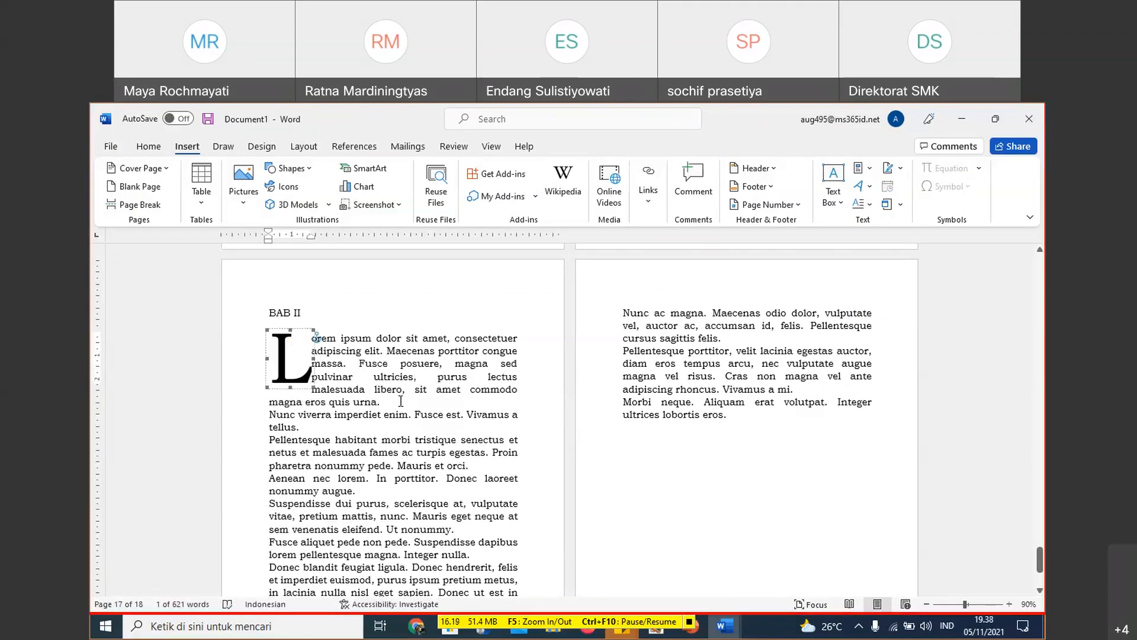
{"action": "key", "text": "ctrl+z"}
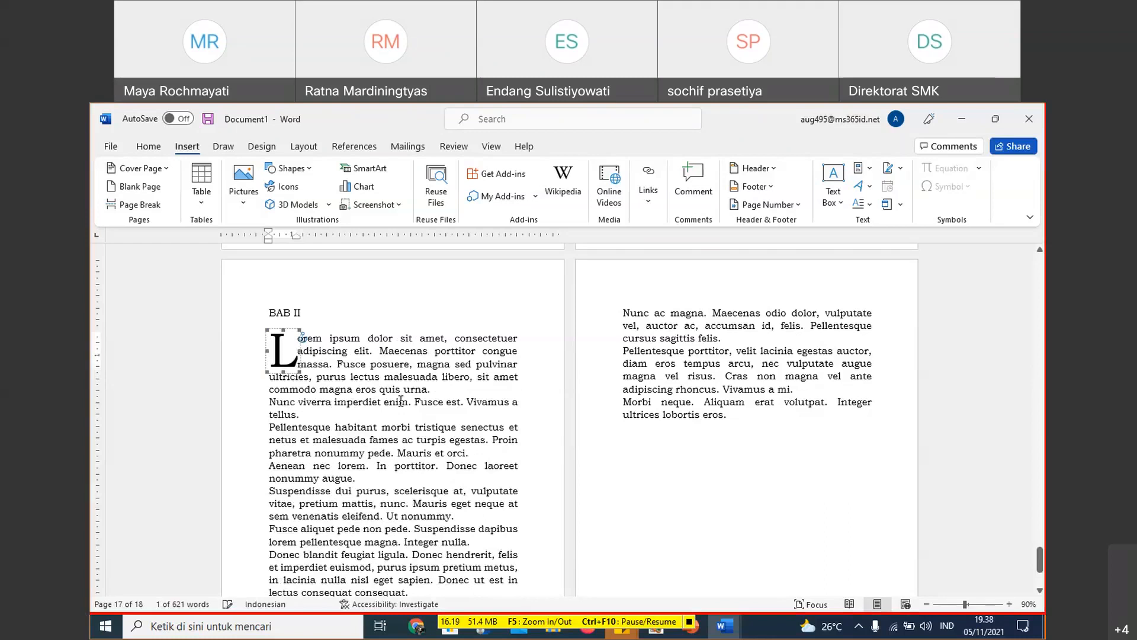
- Look back through the document from BAB II to HALAMAN JUDUL and check the style of the KATA PENGANTAR heading
{"action": "scroll", "coordinate": [437, 345], "scroll_direction": "up", "scroll_amount": 6}
{"action": "scroll", "coordinate": [429, 459], "scroll_direction": "down", "scroll_amount": 4}
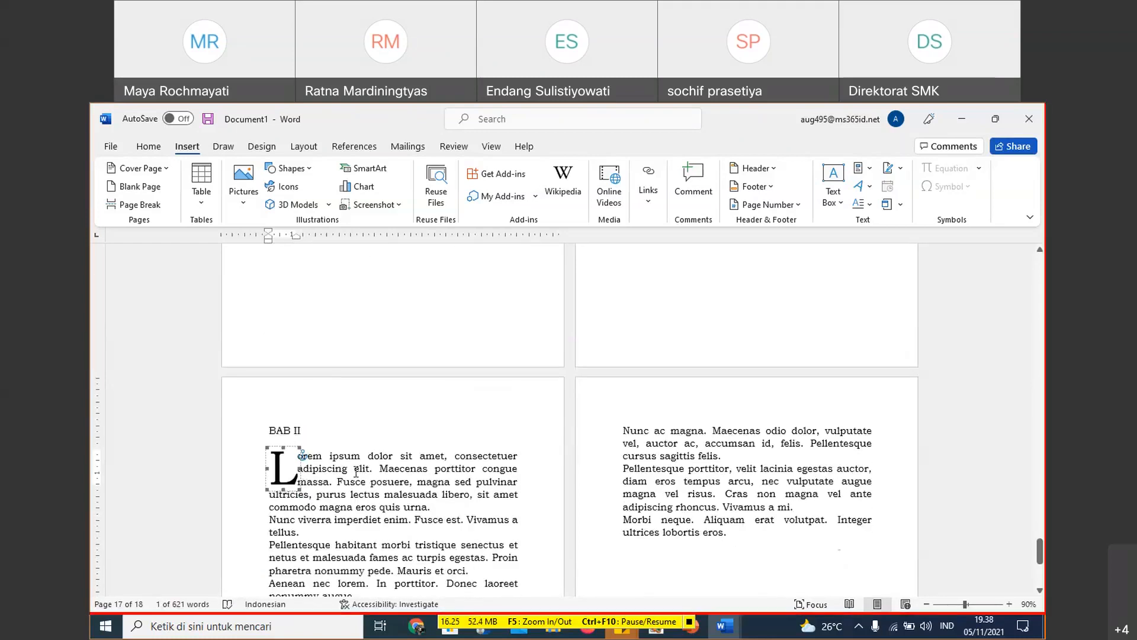
{"action": "scroll", "coordinate": [432, 373], "scroll_direction": "up", "scroll_amount": 5}
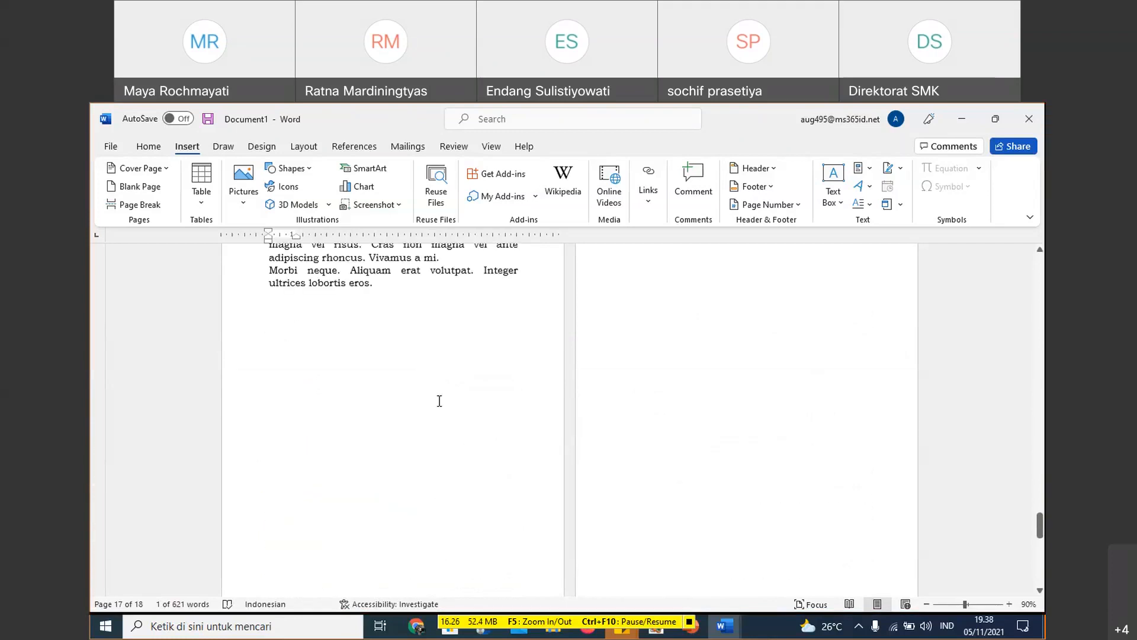
{"action": "scroll", "coordinate": [439, 401], "scroll_direction": "up", "scroll_amount": 15}
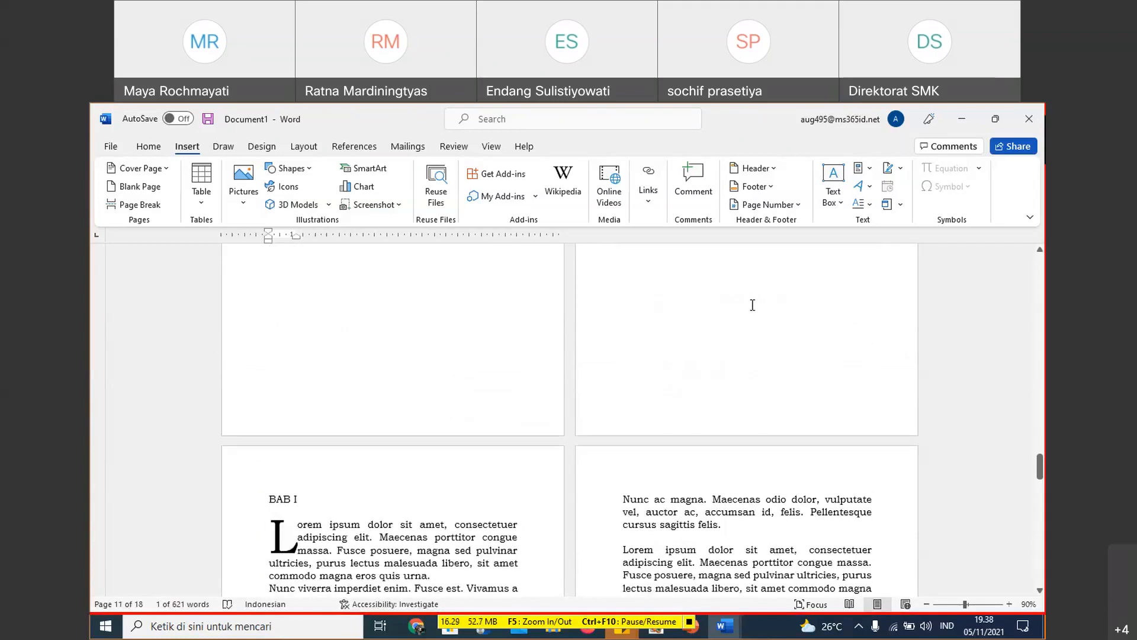
{"action": "scroll", "coordinate": [752, 305], "scroll_direction": "up", "scroll_amount": 8}
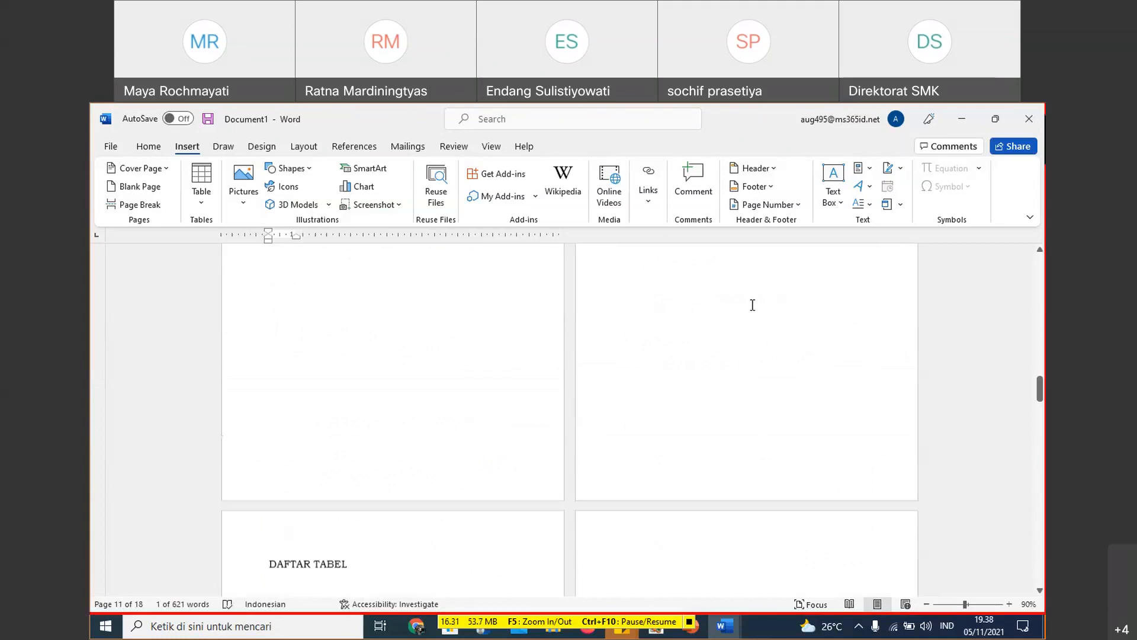
{"action": "scroll", "coordinate": [753, 305], "scroll_direction": "up", "scroll_amount": 3}
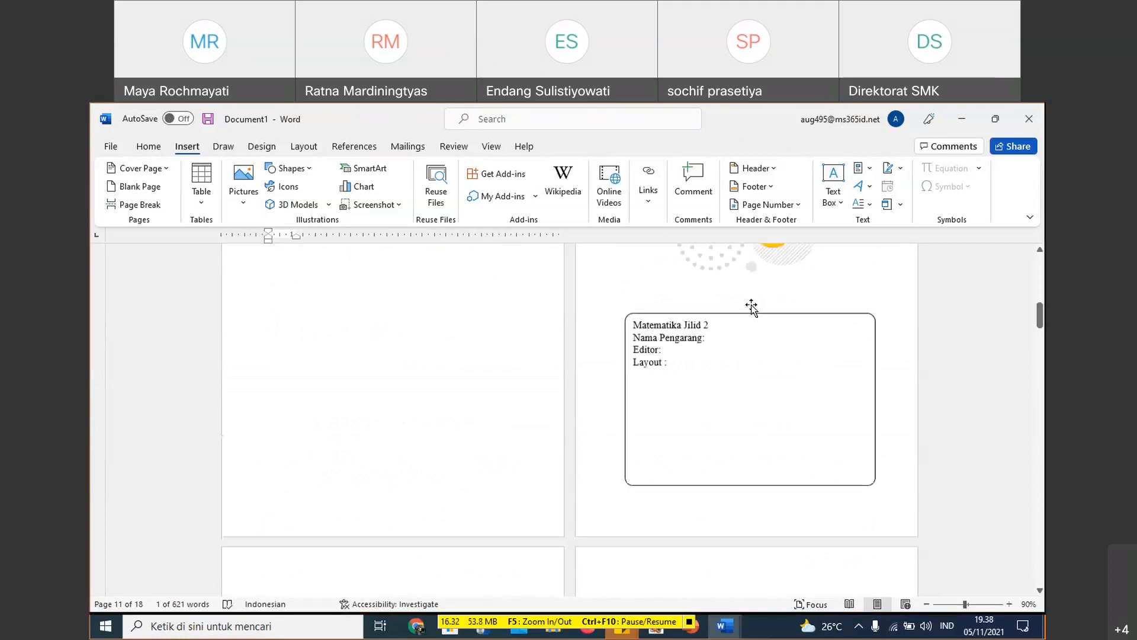
{"action": "scroll", "coordinate": [751, 306], "scroll_direction": "up", "scroll_amount": 10}
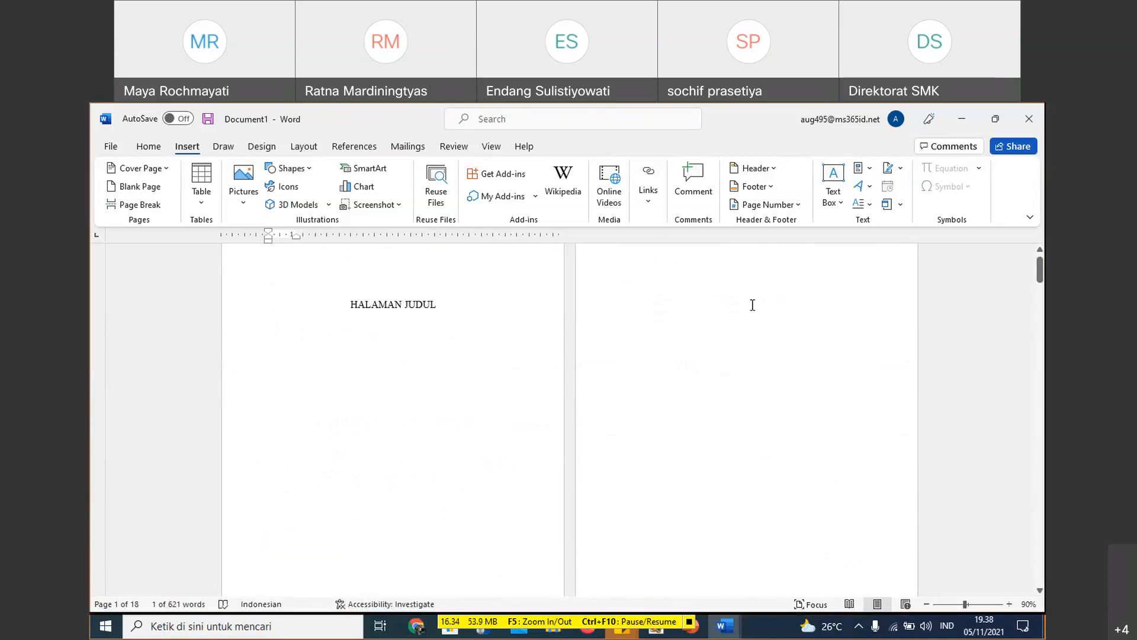
{"action": "scroll", "coordinate": [752, 305], "scroll_direction": "down", "scroll_amount": 8}
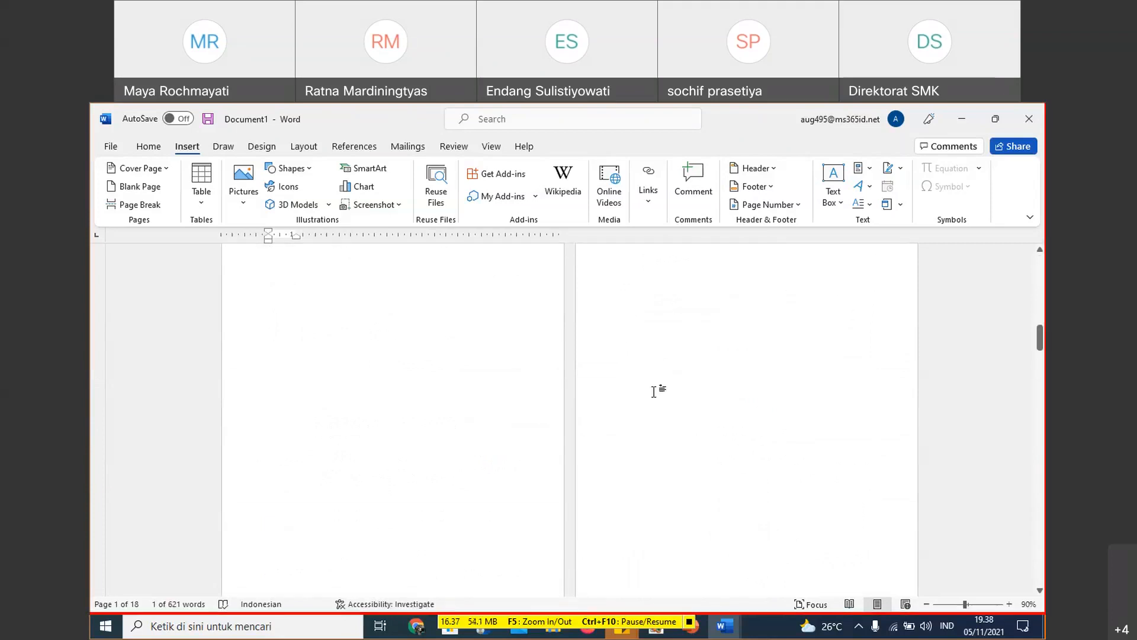
{"action": "scroll", "coordinate": [654, 391], "scroll_direction": "down", "scroll_amount": 2}
{"action": "left_click", "coordinate": [225, 362]}
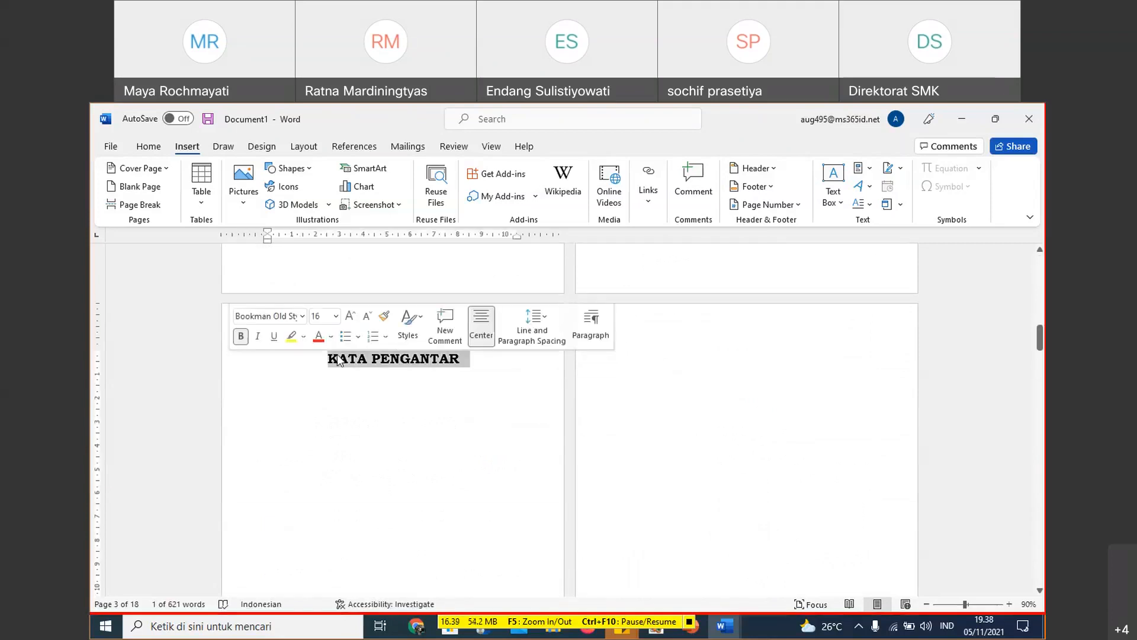
{"action": "left_click", "coordinate": [165, 144]}
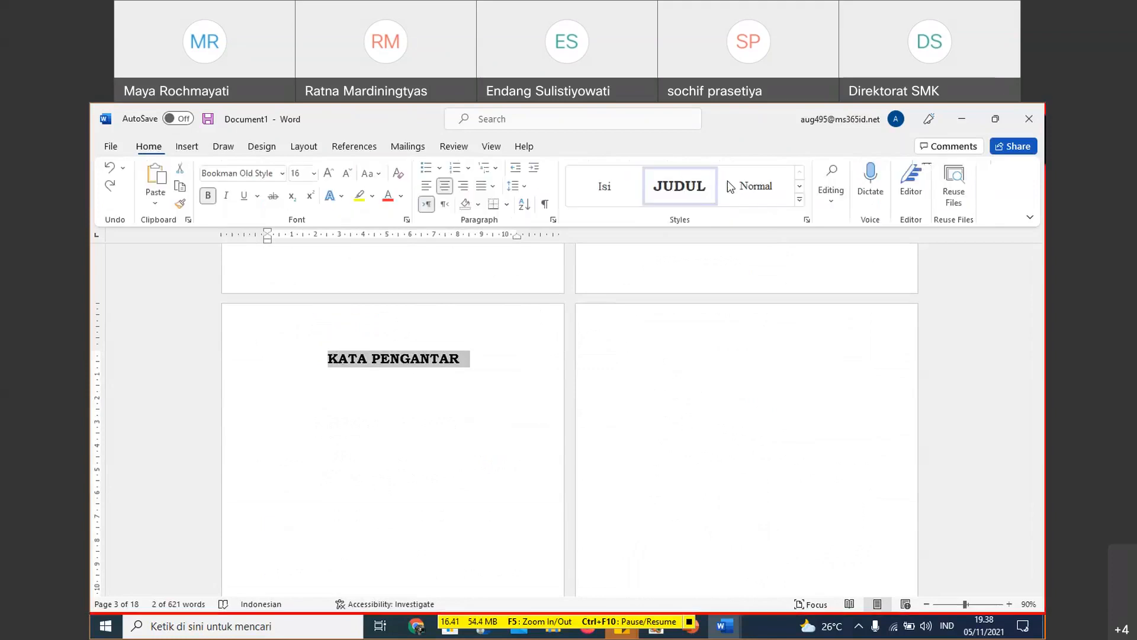
- Apply the JUDUL style to the DAFTAR ISI and DAFTAR TABEL headings
{"action": "scroll", "coordinate": [637, 340], "scroll_direction": "down", "scroll_amount": 5}
{"action": "scroll", "coordinate": [634, 348], "scroll_direction": "down", "scroll_amount": 2}
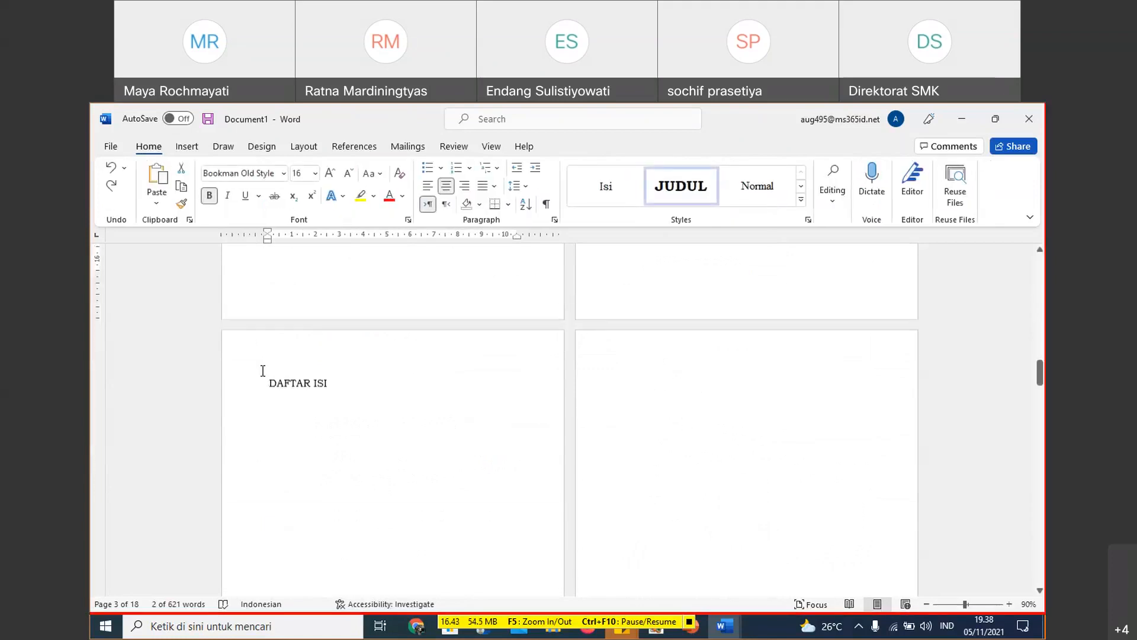
{"action": "left_click", "coordinate": [239, 384]}
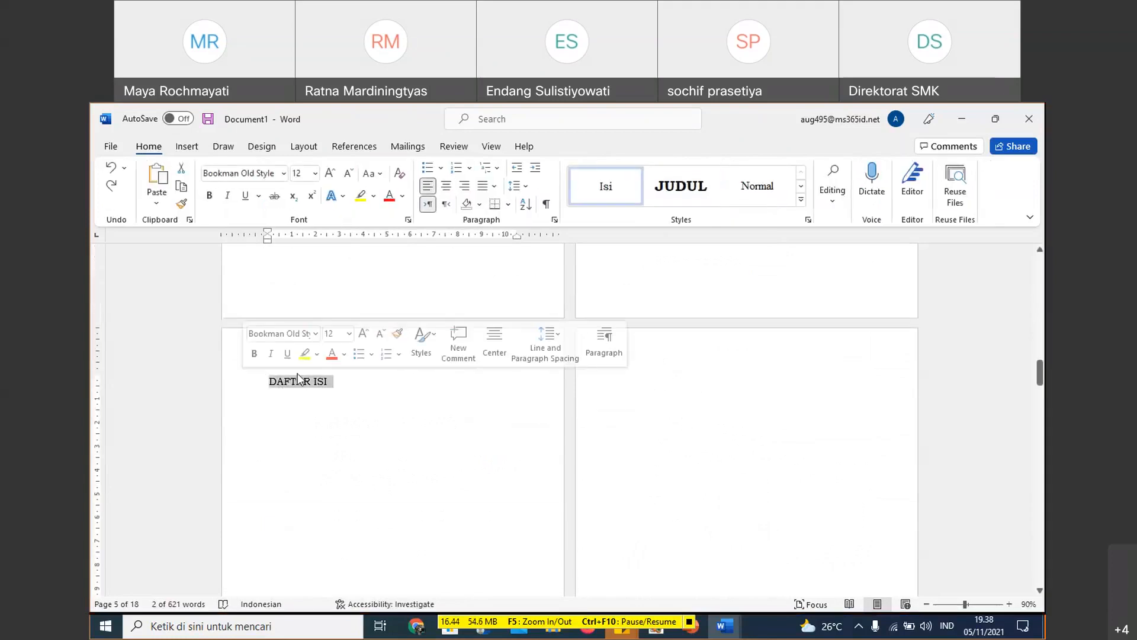
{"action": "left_click", "coordinate": [670, 188]}
{"action": "scroll", "coordinate": [290, 437], "scroll_direction": "down", "scroll_amount": 6}
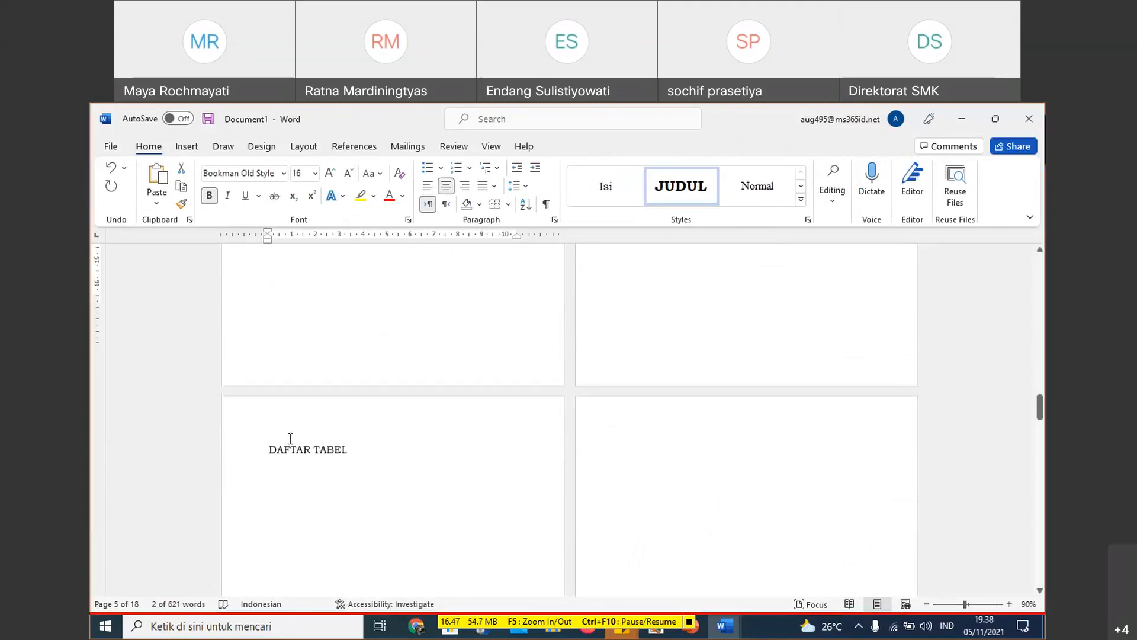
{"action": "left_click", "coordinate": [249, 414]}
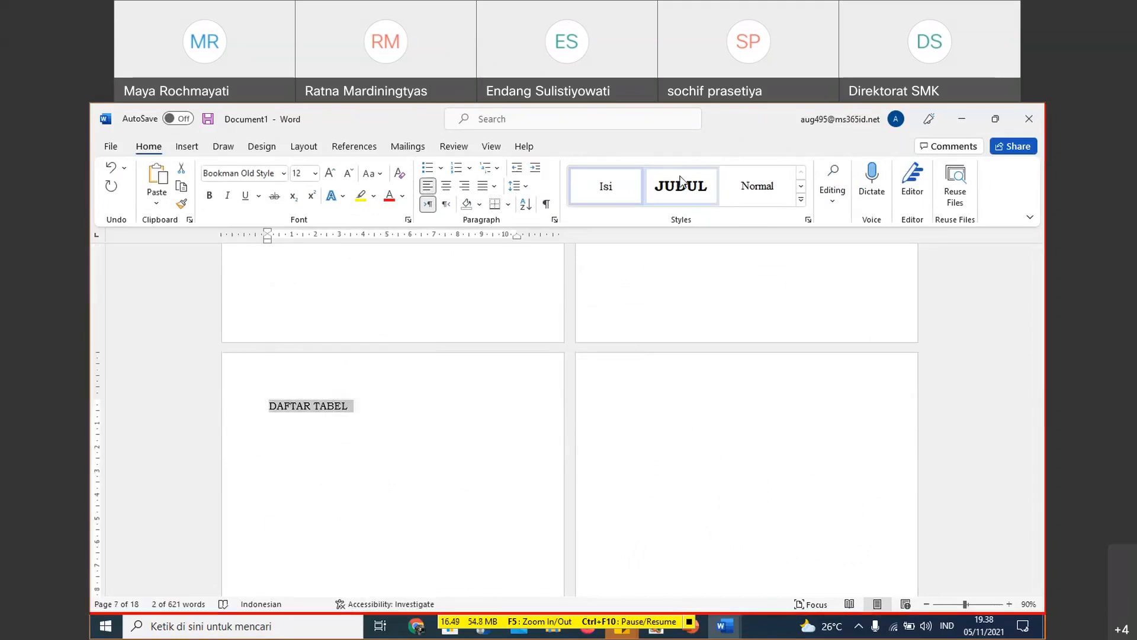
{"action": "left_click", "coordinate": [682, 183]}
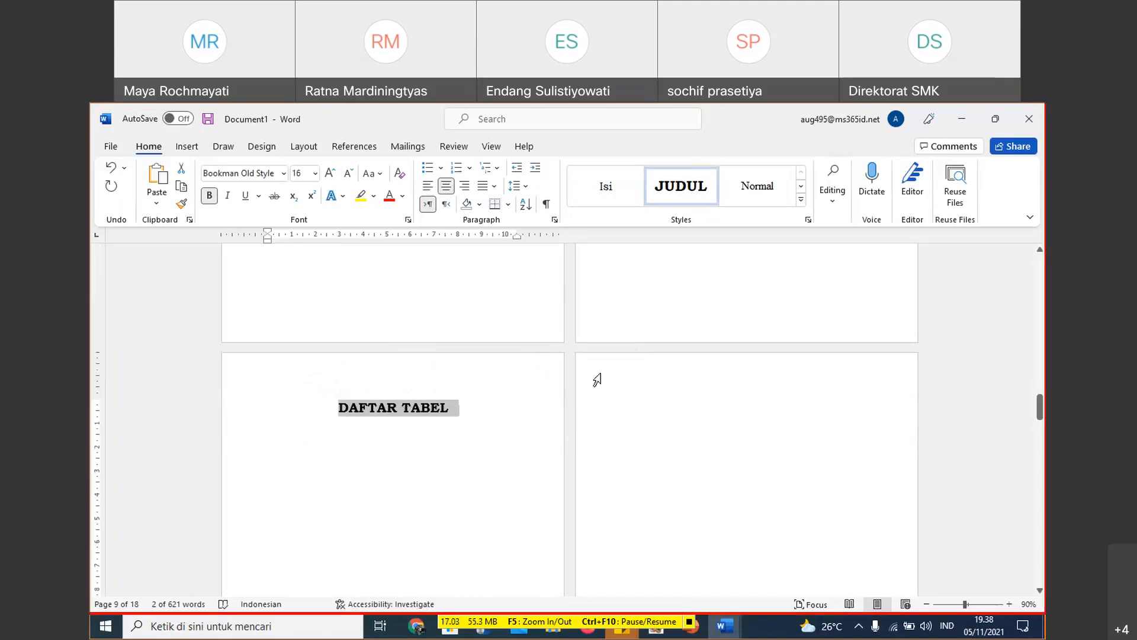
- Apply the JUDUL style to the DAFTAR GAMBAR and BAB I headings
{"action": "scroll", "coordinate": [617, 426], "scroll_direction": "down", "scroll_amount": 6}
{"action": "scroll", "coordinate": [619, 428], "scroll_direction": "down", "scroll_amount": 2}
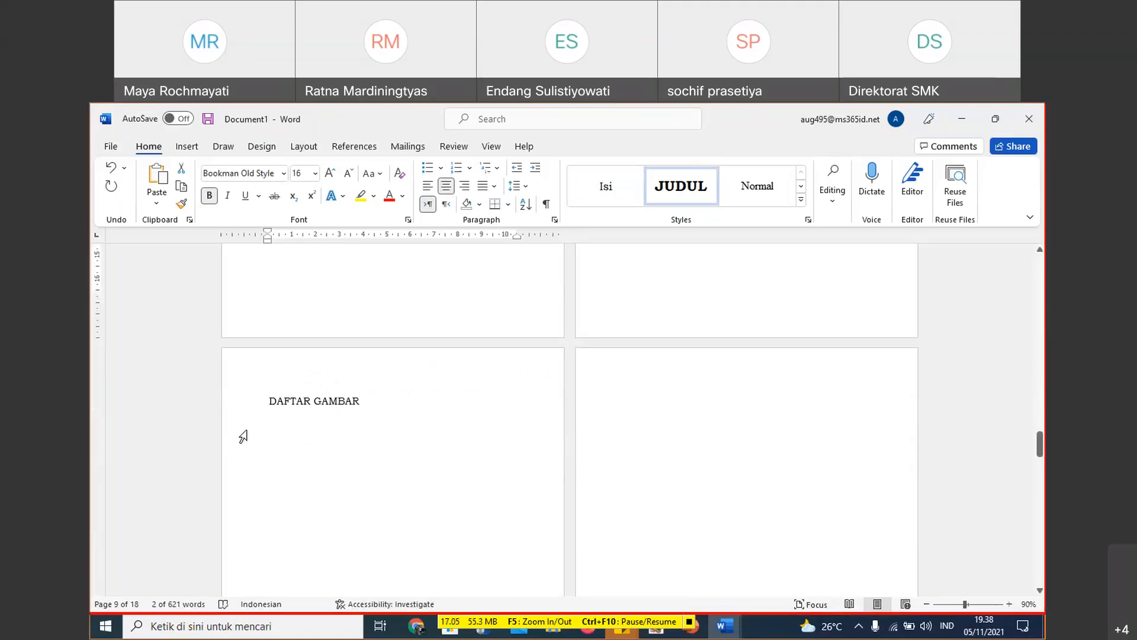
{"action": "left_click", "coordinate": [246, 411]}
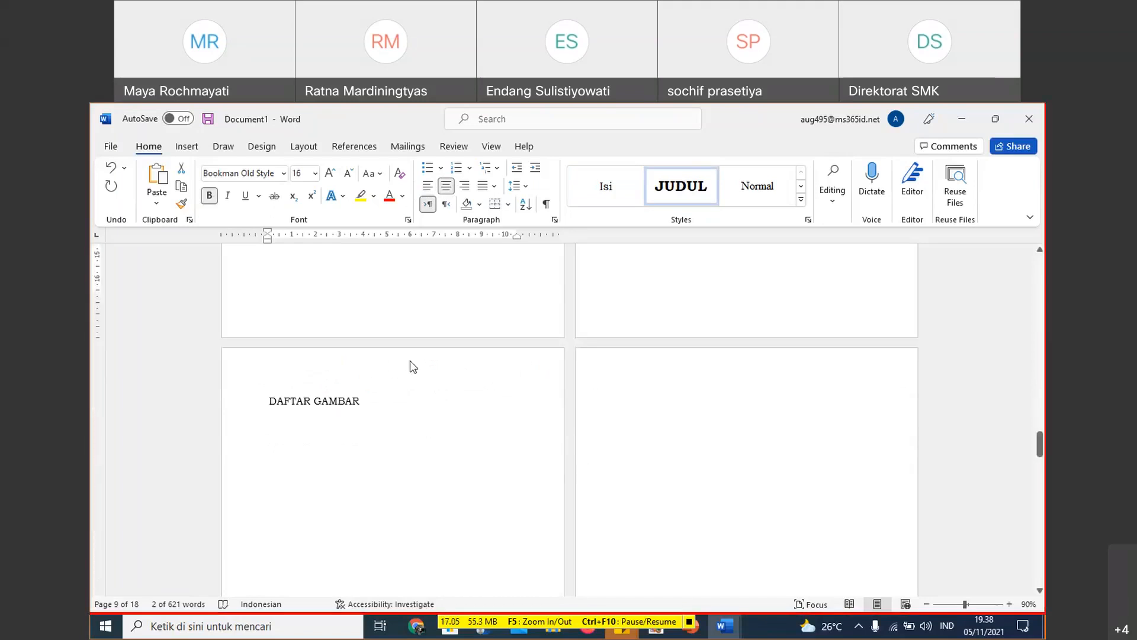
{"action": "left_click", "coordinate": [681, 186]}
{"action": "scroll", "coordinate": [545, 437], "scroll_direction": "down", "scroll_amount": 10}
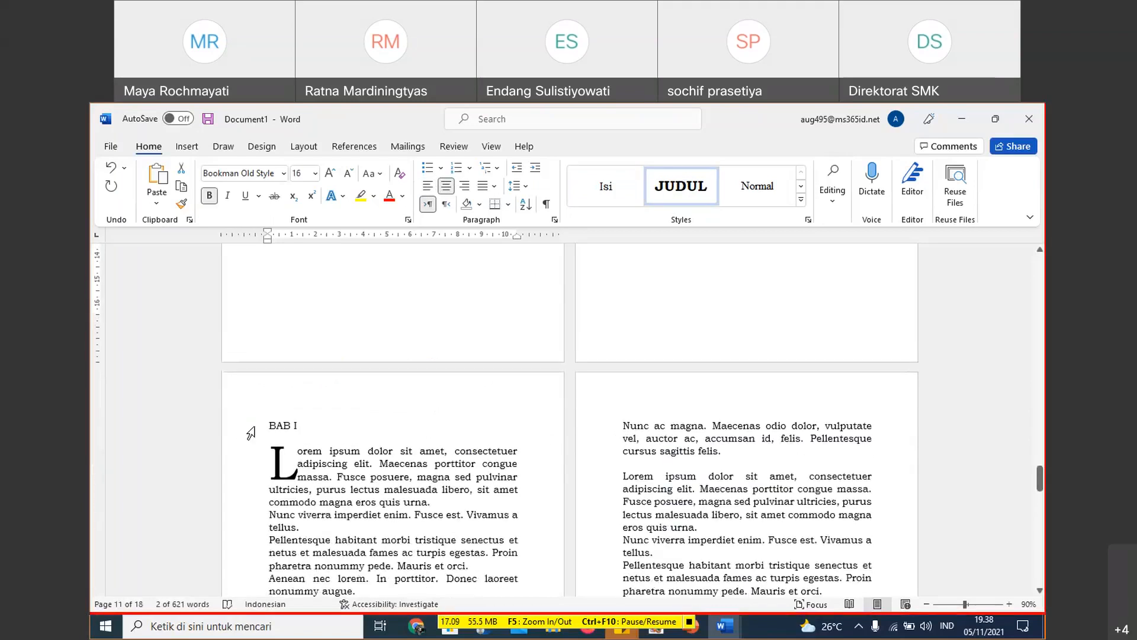
{"action": "left_click", "coordinate": [249, 425]}
{"action": "left_click", "coordinate": [686, 184]}
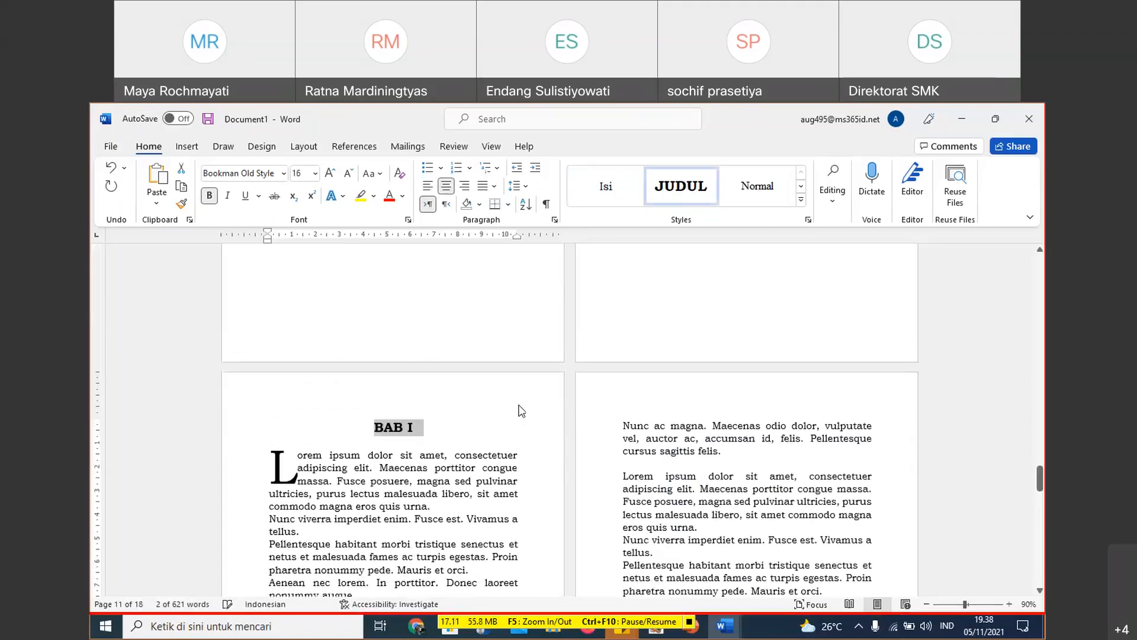
- Apply the JUDUL style to the BAB II heading
{"action": "scroll", "coordinate": [492, 403], "scroll_direction": "down", "scroll_amount": 2}
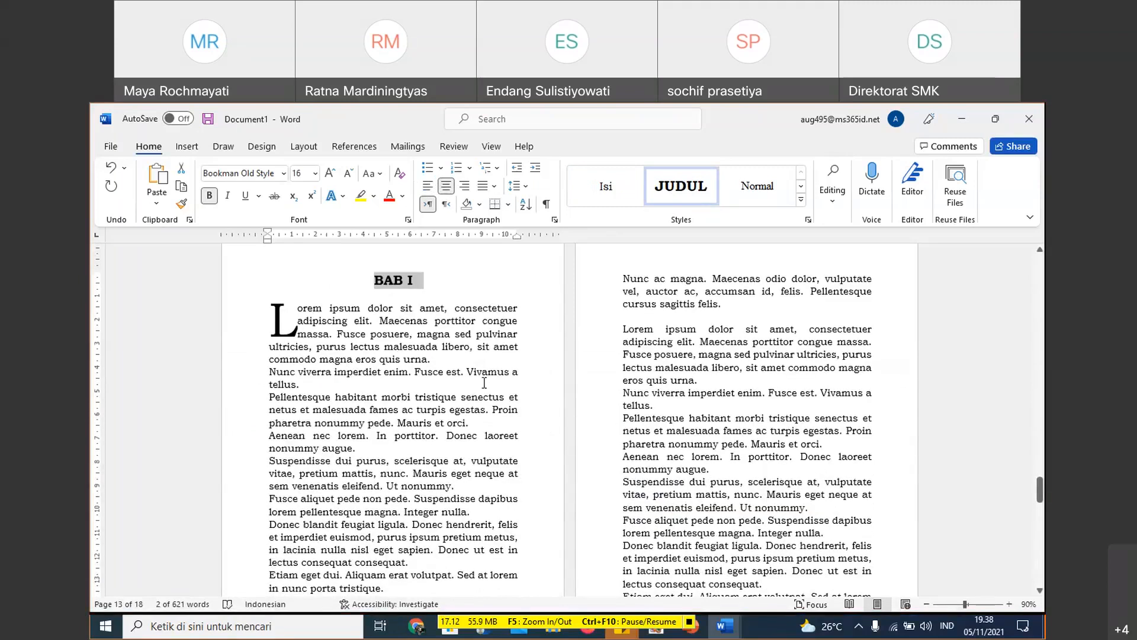
{"action": "scroll", "coordinate": [484, 383], "scroll_direction": "down", "scroll_amount": 20}
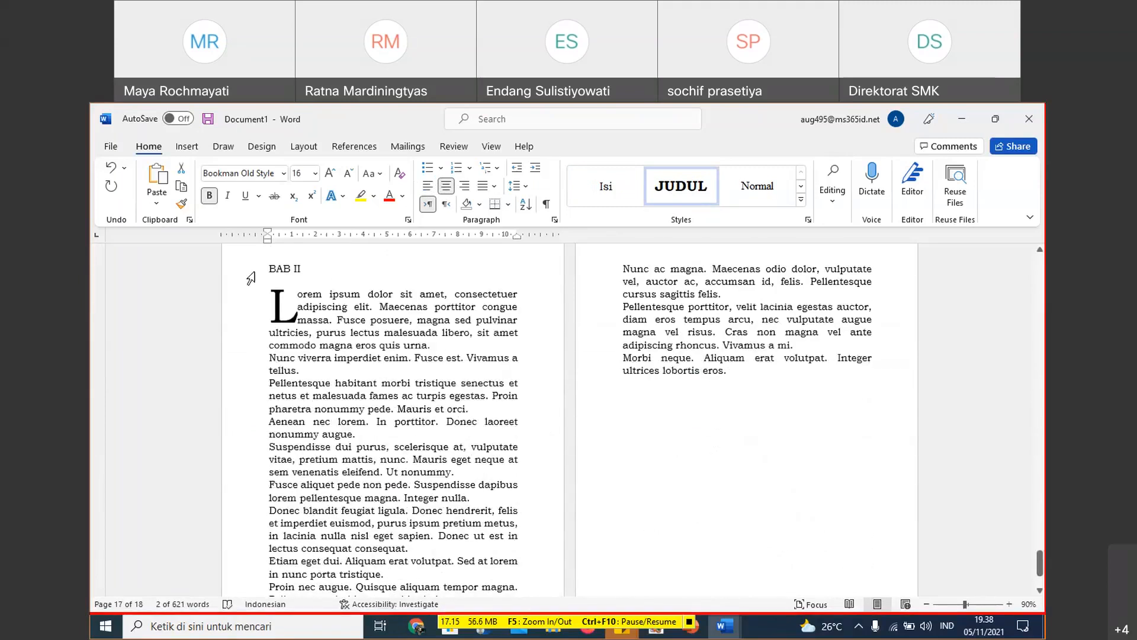
{"action": "left_click", "coordinate": [251, 278]}
{"action": "left_click", "coordinate": [659, 194]}
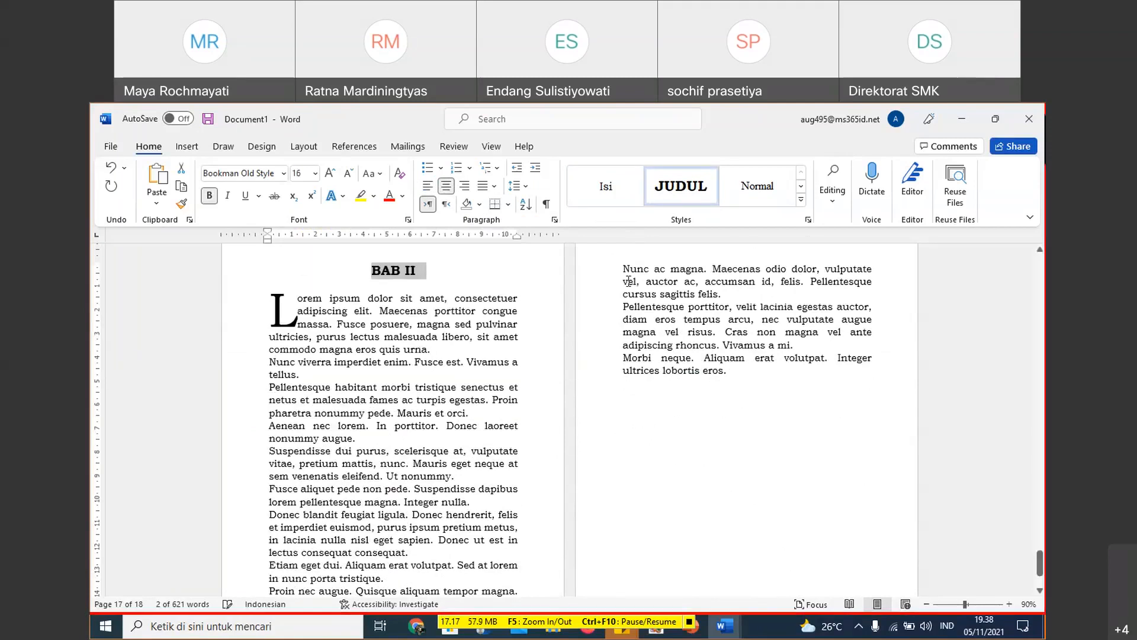
- Review the restyled headings from BAB II back to the DAFTAR TABEL page
{"action": "scroll", "coordinate": [636, 347], "scroll_direction": "up", "scroll_amount": 13}
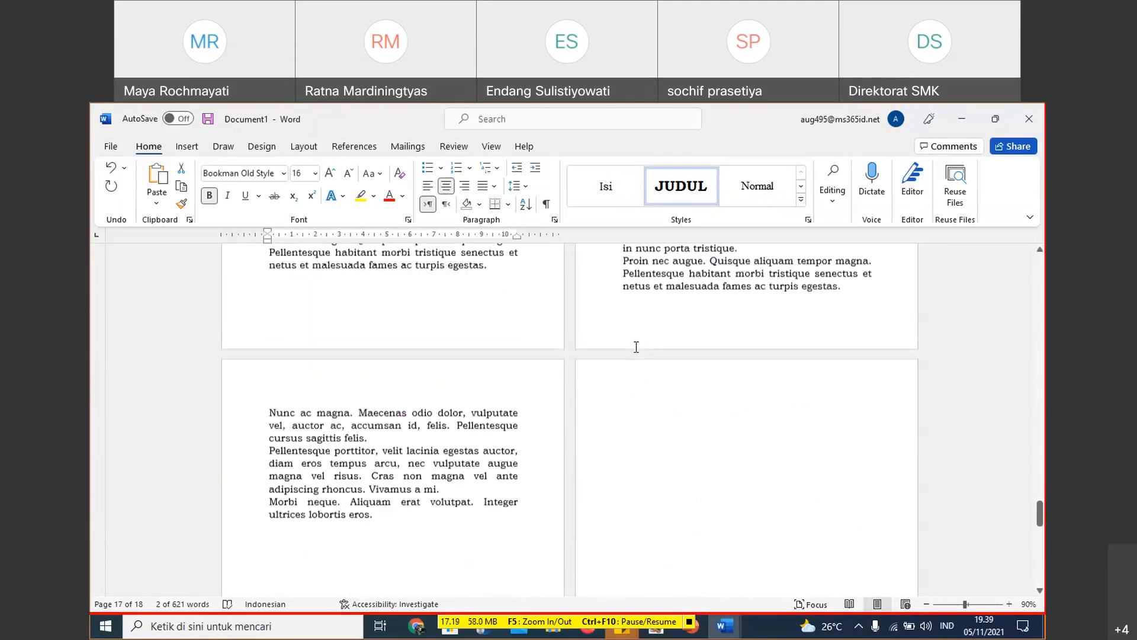
{"action": "scroll", "coordinate": [636, 347], "scroll_direction": "up", "scroll_amount": 1}
{"action": "scroll", "coordinate": [636, 347], "scroll_direction": "up", "scroll_amount": 20}
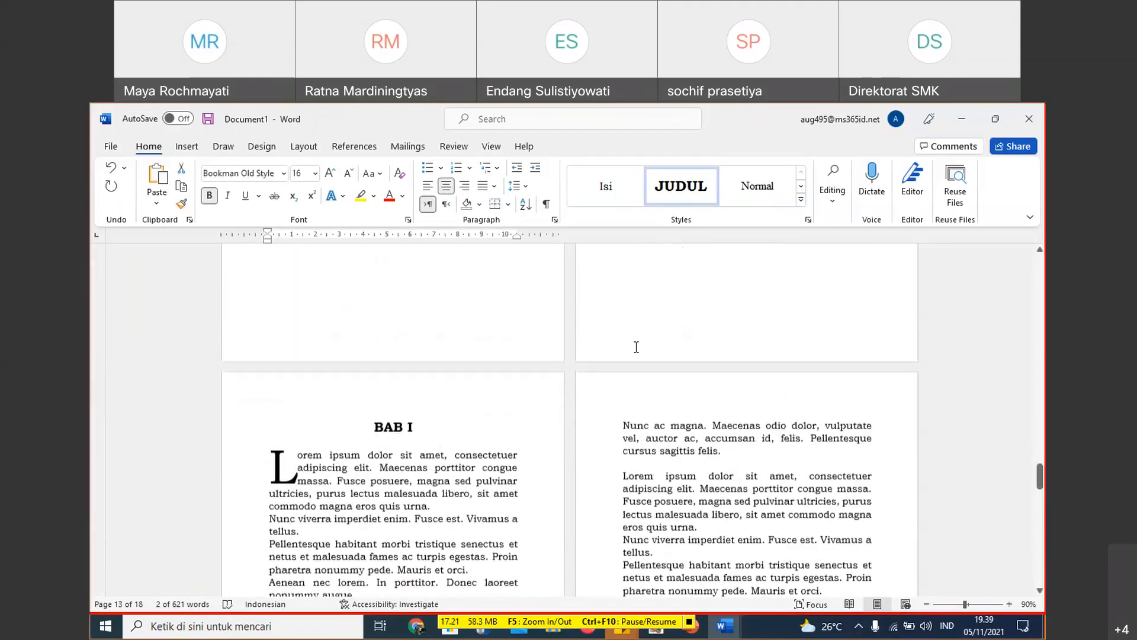
{"action": "scroll", "coordinate": [636, 347], "scroll_direction": "up", "scroll_amount": 8}
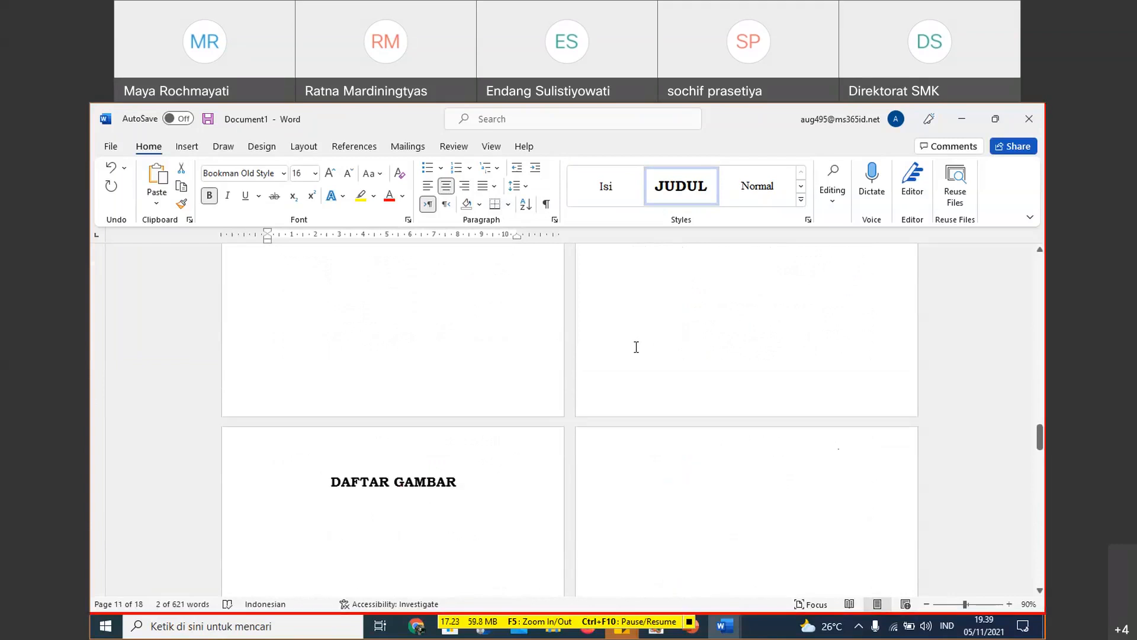
{"action": "scroll", "coordinate": [636, 346], "scroll_direction": "up", "scroll_amount": 10}
{"action": "scroll", "coordinate": [637, 346], "scroll_direction": "up", "scroll_amount": 5}
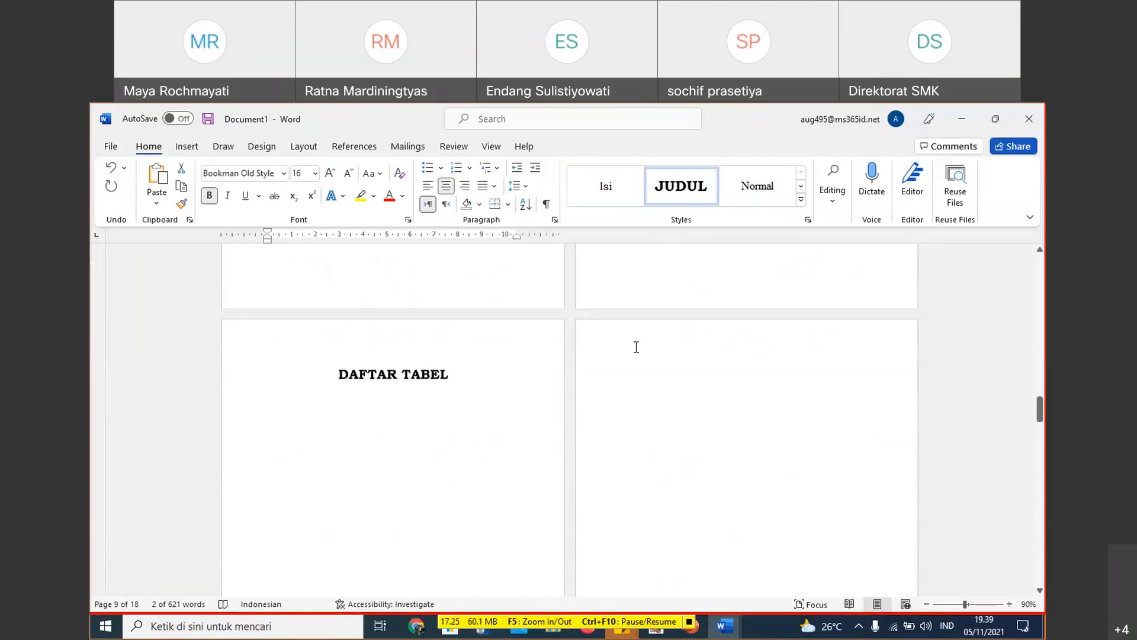
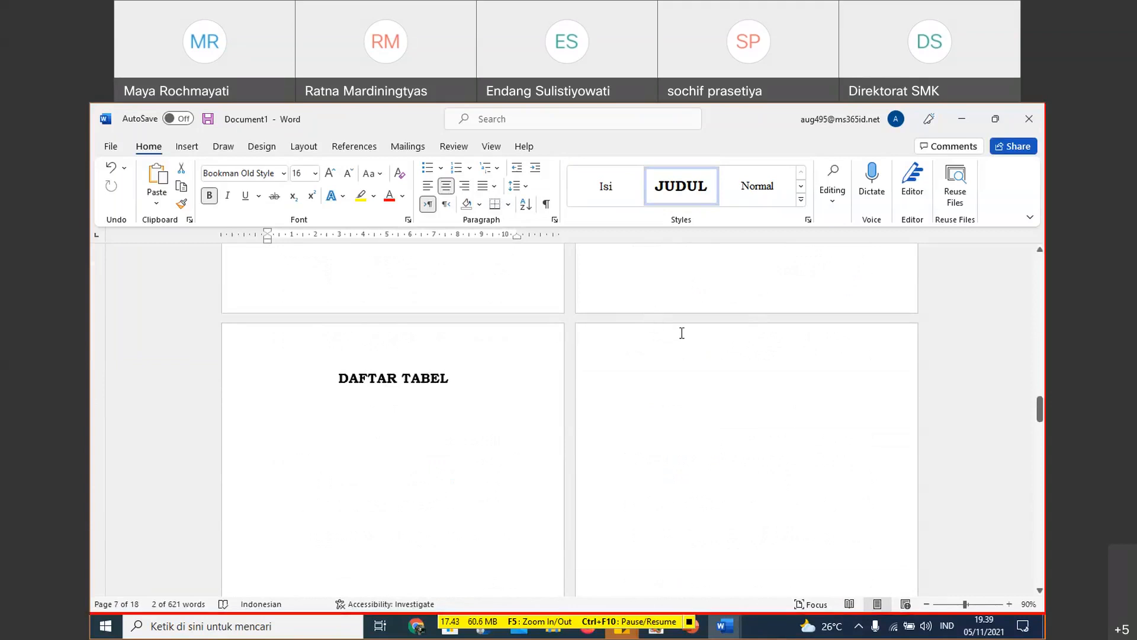
- Insert placeholder text beneath the KATA PENGANTAR heading using the =Lorem() function
{"action": "scroll", "coordinate": [680, 324], "scroll_direction": "up", "scroll_amount": 1}
{"action": "scroll", "coordinate": [681, 323], "scroll_direction": "up", "scroll_amount": 3}
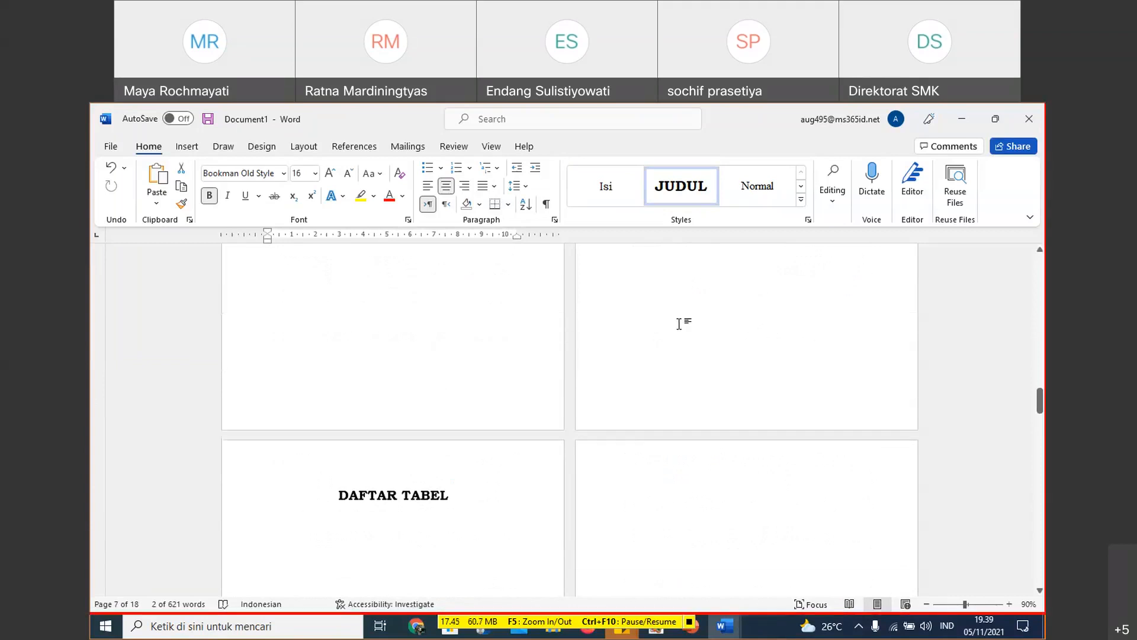
{"action": "scroll", "coordinate": [679, 324], "scroll_direction": "up", "scroll_amount": 4}
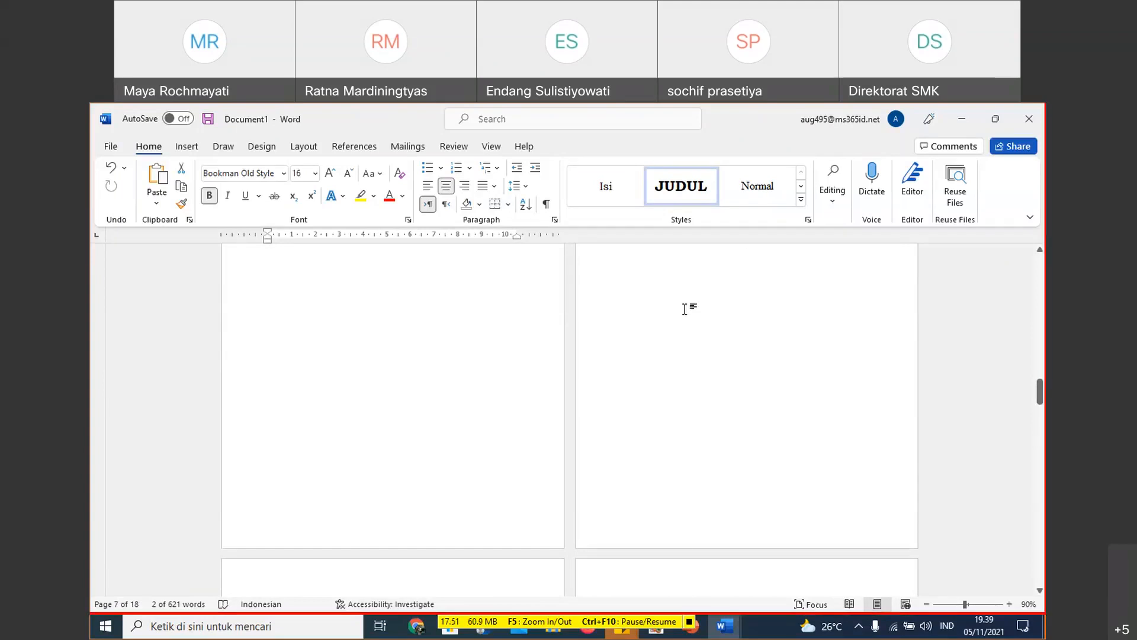
{"action": "scroll", "coordinate": [685, 309], "scroll_direction": "up", "scroll_amount": 5}
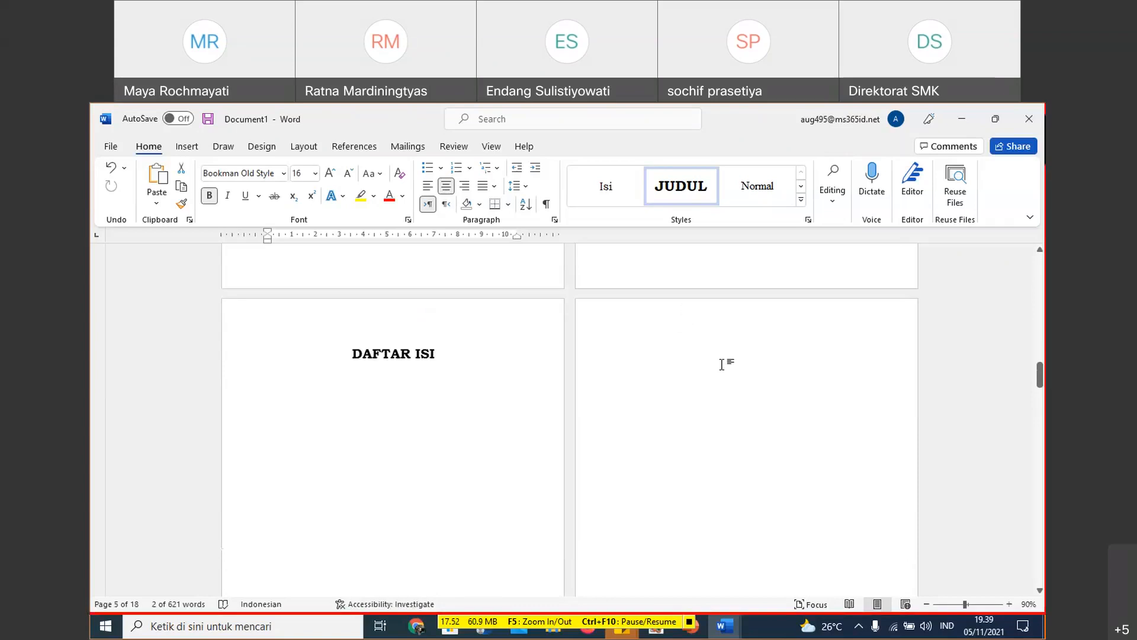
{"action": "scroll", "coordinate": [642, 391], "scroll_direction": "up", "scroll_amount": 4}
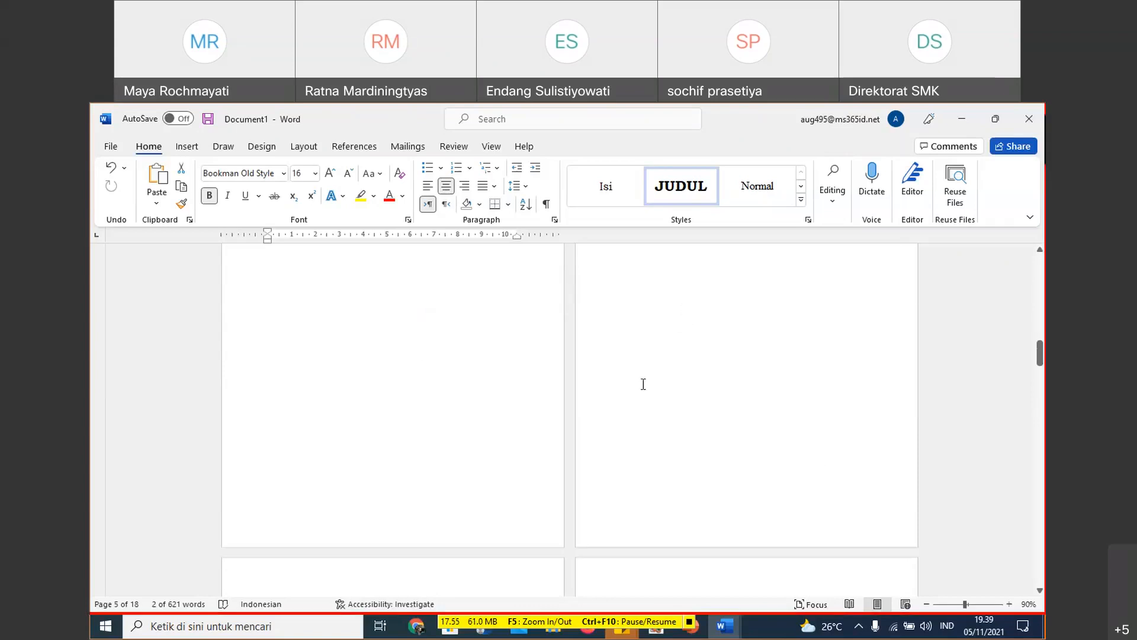
{"action": "scroll", "coordinate": [652, 361], "scroll_direction": "up", "scroll_amount": 6}
{"action": "scroll", "coordinate": [656, 361], "scroll_direction": "up", "scroll_amount": 3}
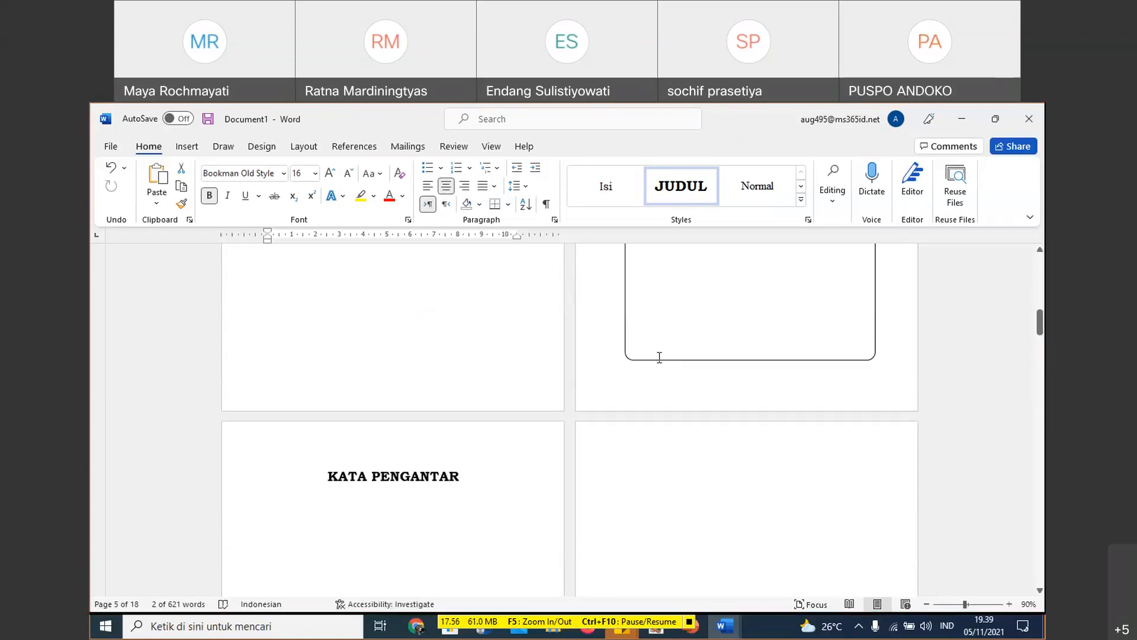
{"action": "scroll", "coordinate": [473, 428], "scroll_direction": "down", "scroll_amount": 4}
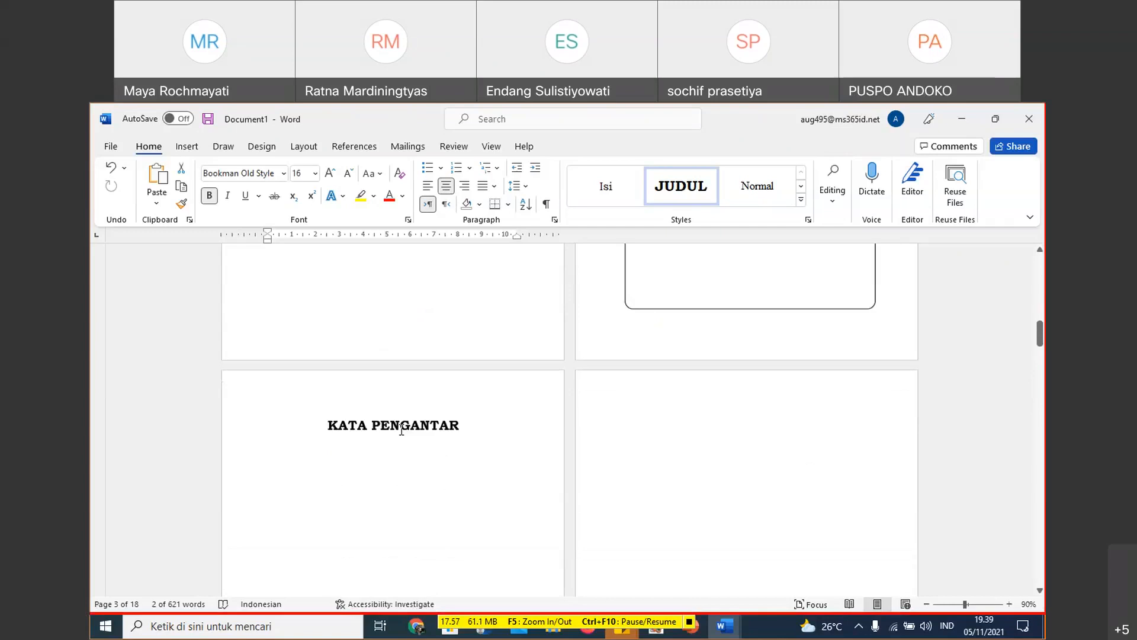
{"action": "left_click", "coordinate": [406, 461]}
{"action": "key", "text": "Return"}
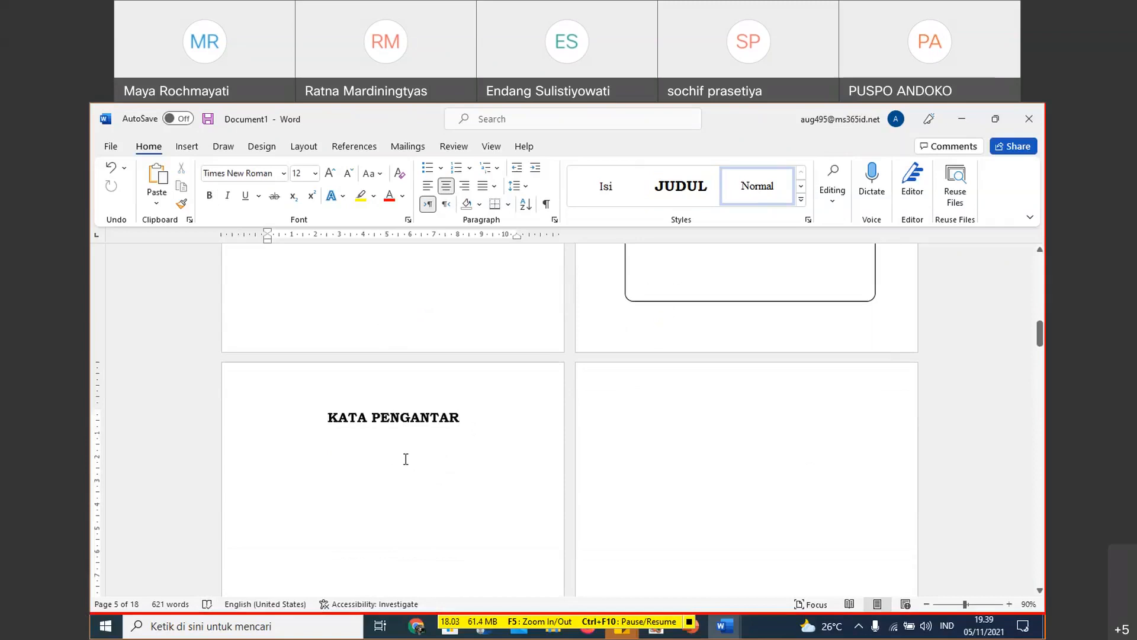
{"action": "type", "text": "Lorem"}
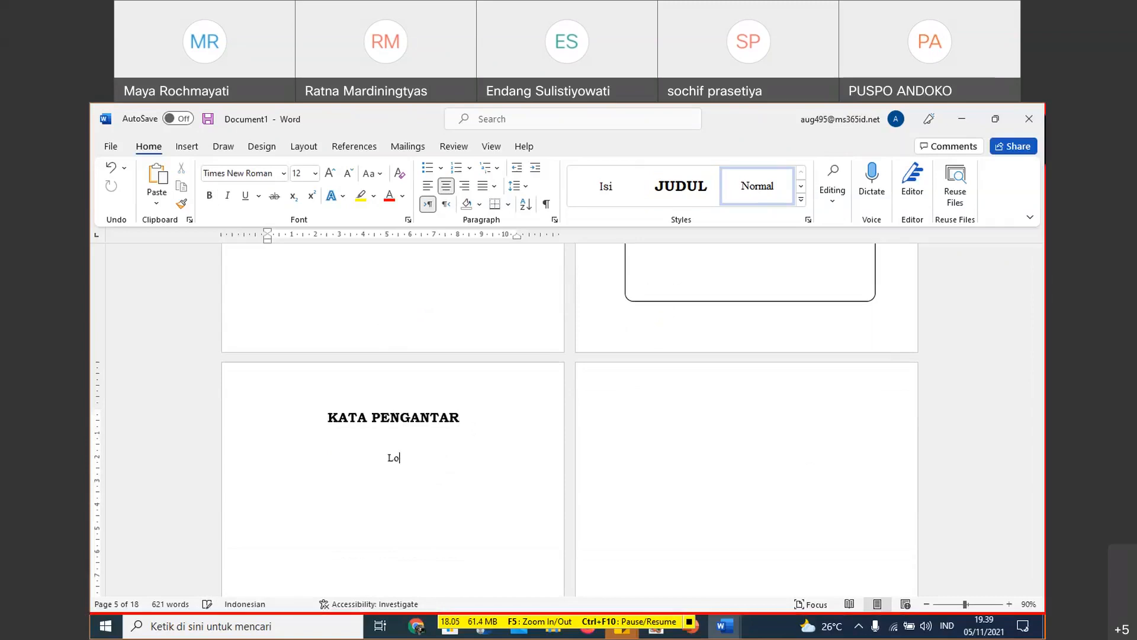
{"action": "key", "text": "BackSpace"}
{"action": "key", "text": "BackSpace"}
{"action": "key", "text": "BackSpace"}
{"action": "key", "text": "BackSpace"}
{"action": "key", "text": "BackSpace"}
{"action": "type", "text": "=Lorem()"}
{"action": "key", "text": "Return"}
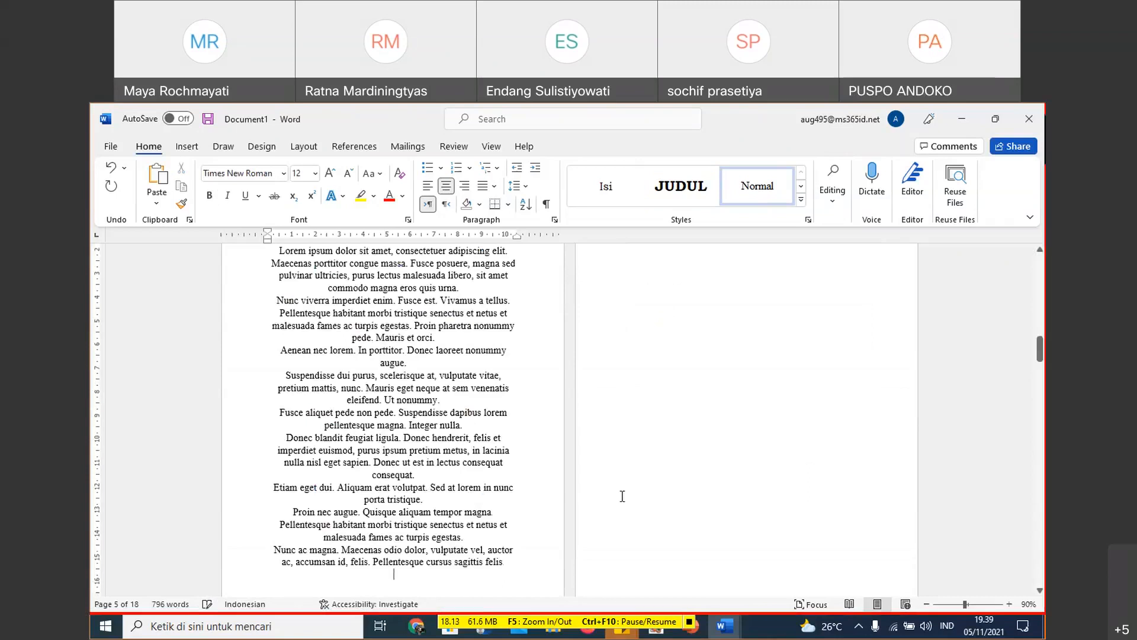
- Justify the placeholder paragraphs under KATA PENGANTAR
{"action": "scroll", "coordinate": [622, 496], "scroll_direction": "up", "scroll_amount": 4}
{"action": "left_click_drag", "start_coordinate": [396, 397], "coordinate": [486, 529]}
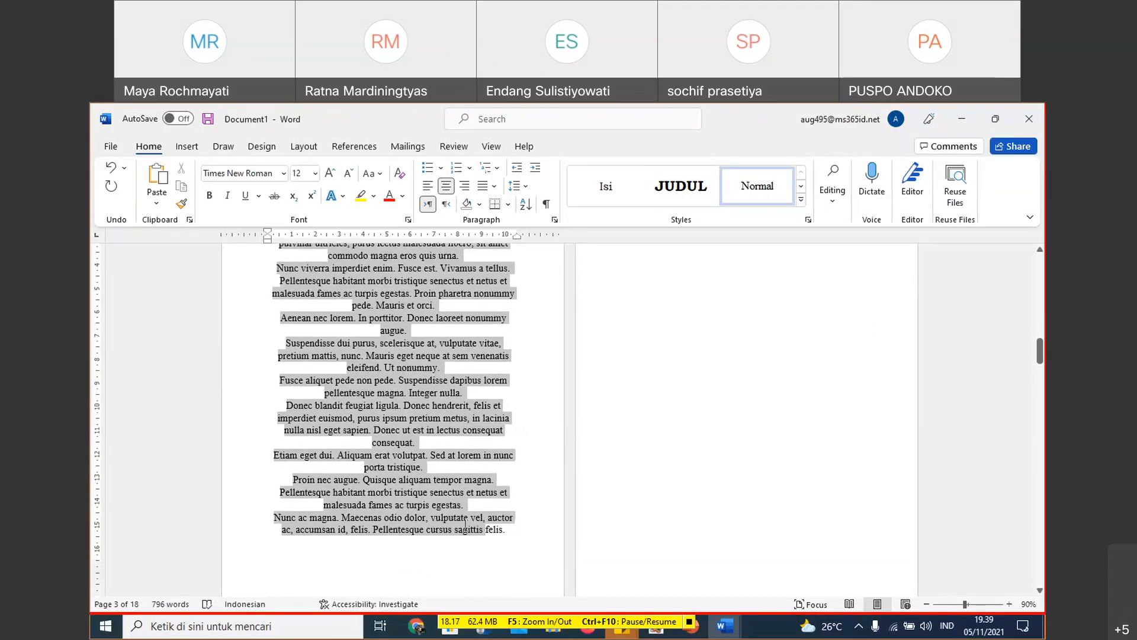
{"action": "left_click", "coordinate": [494, 186]}
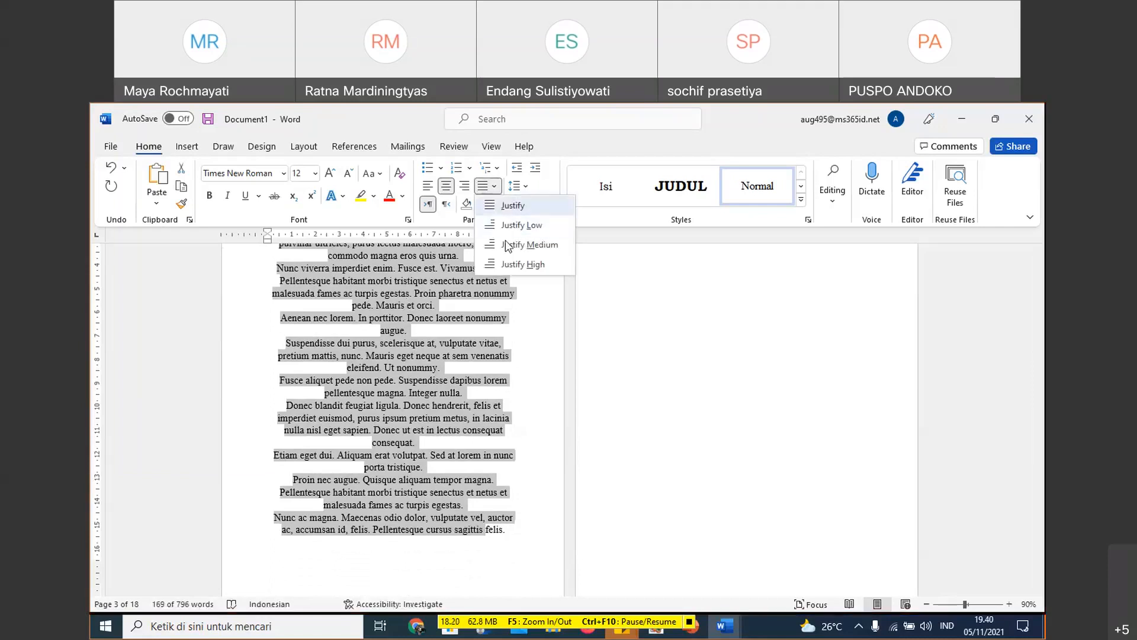
{"action": "left_click", "coordinate": [511, 205]}
{"action": "scroll", "coordinate": [438, 415], "scroll_direction": "up", "scroll_amount": 5}
{"action": "left_click", "coordinate": [431, 433]}
{"action": "left_click", "coordinate": [274, 397]}
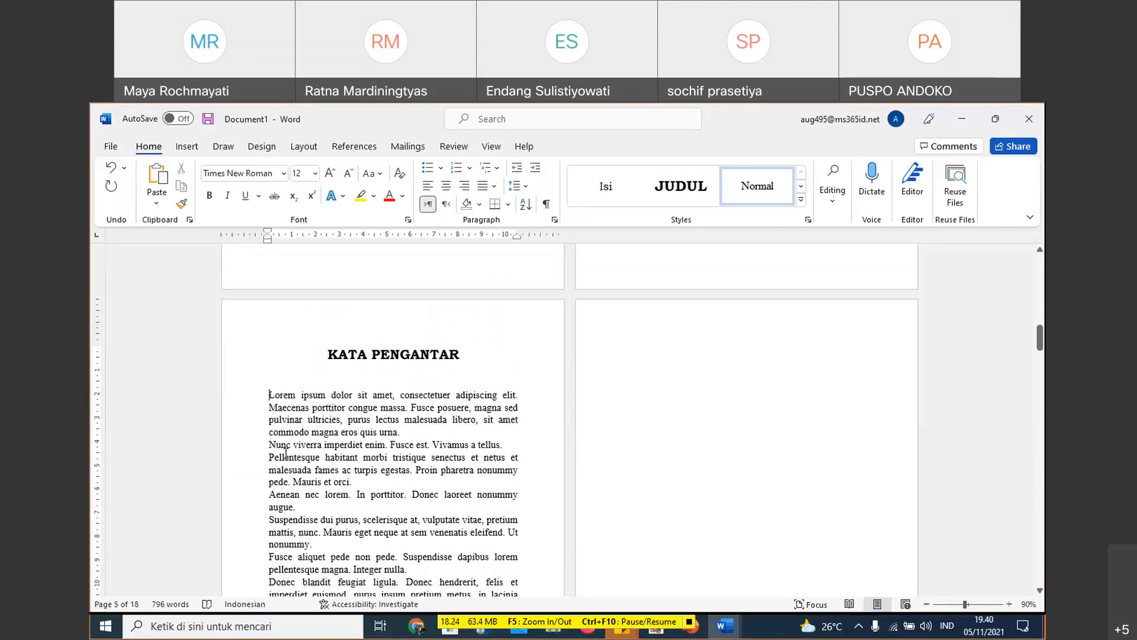
- Join the Nunc viverra paragraph with the Pellentesque one, and the Aenean paragraph with the Suspendisse one
{"action": "left_click", "coordinate": [564, 438]}
{"action": "key", "text": "Delete"}
{"action": "key", "text": "shift+Return"}
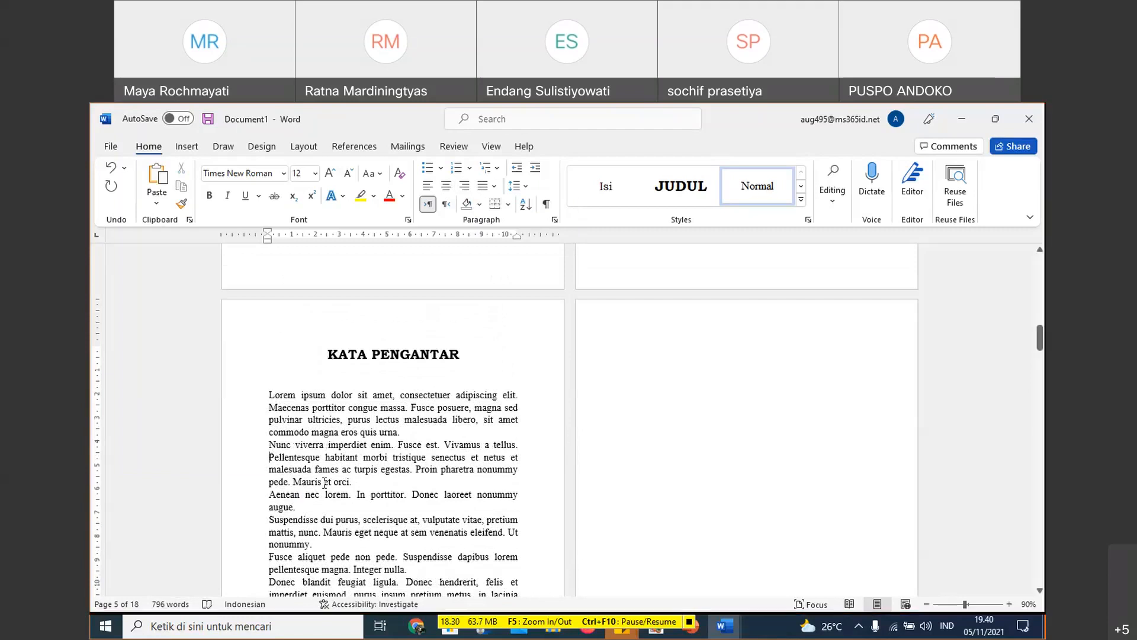
{"action": "left_click", "coordinate": [338, 507]}
{"action": "key", "text": "Delete"}
- Join the Fusce aliquet paragraph with the Donec blandit one, and the Etiam paragraph with the Proin one
{"action": "scroll", "coordinate": [408, 511], "scroll_direction": "down", "scroll_amount": 1}
{"action": "scroll", "coordinate": [409, 511], "scroll_direction": "down", "scroll_amount": 1}
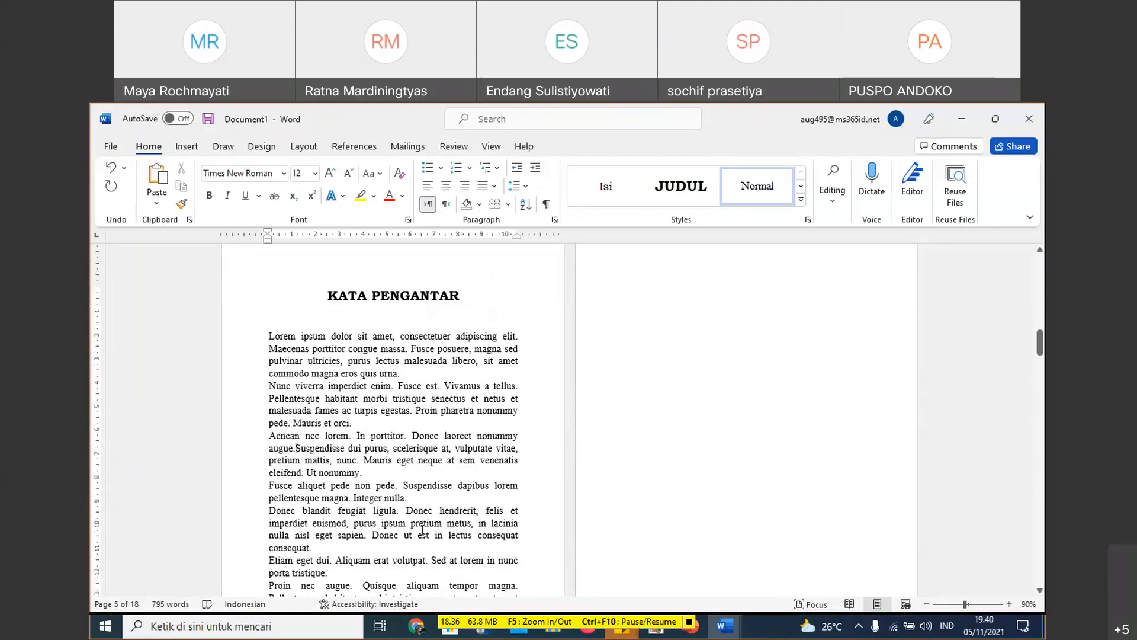
{"action": "left_click", "coordinate": [423, 498]}
{"action": "key", "text": "Delete"}
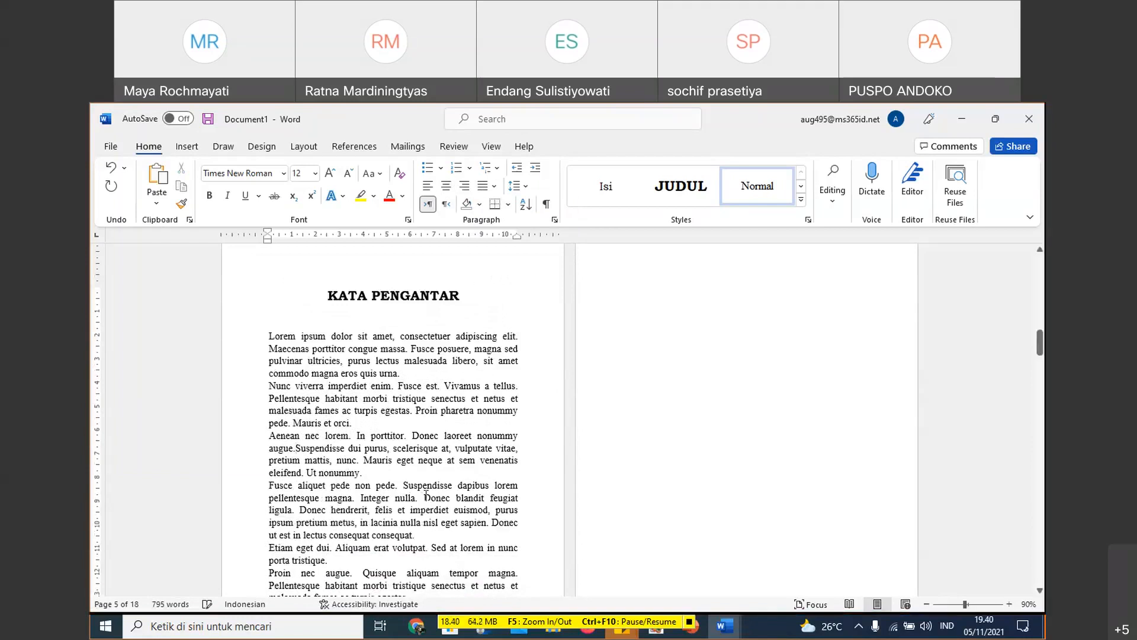
{"action": "scroll", "coordinate": [426, 494], "scroll_direction": "down", "scroll_amount": 2}
{"action": "left_click", "coordinate": [357, 507]}
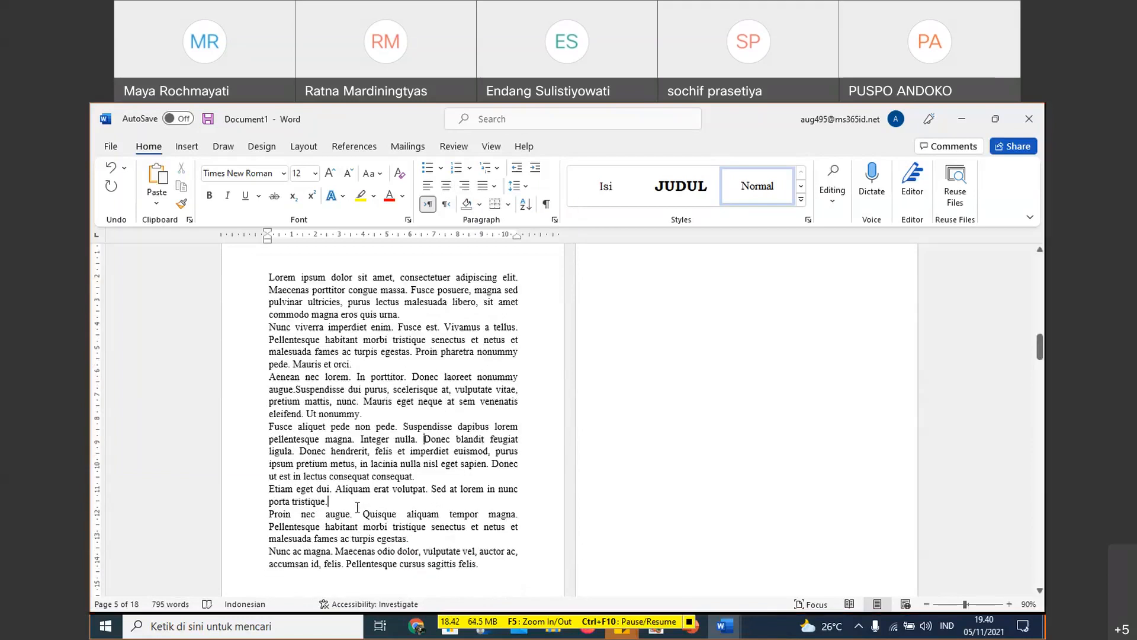
{"action": "key", "text": "Delete"}
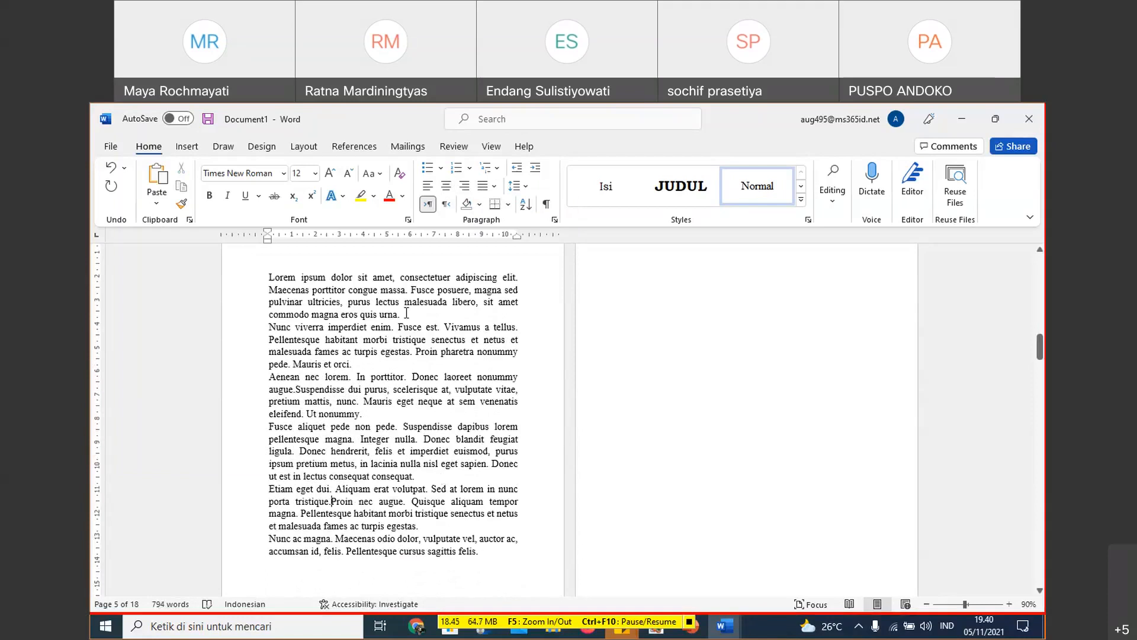
- Add a blank line between each of the six KATA PENGANTAR paragraphs
{"action": "left_click", "coordinate": [406, 313]}
{"action": "key", "text": "Return"}
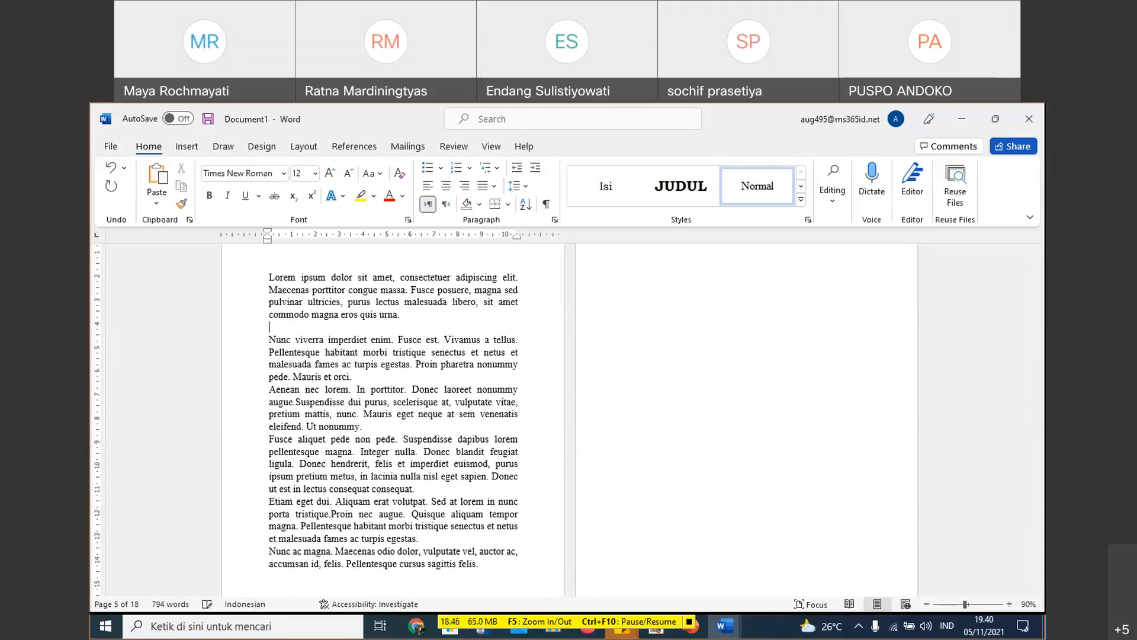
{"action": "left_click", "coordinate": [386, 374]}
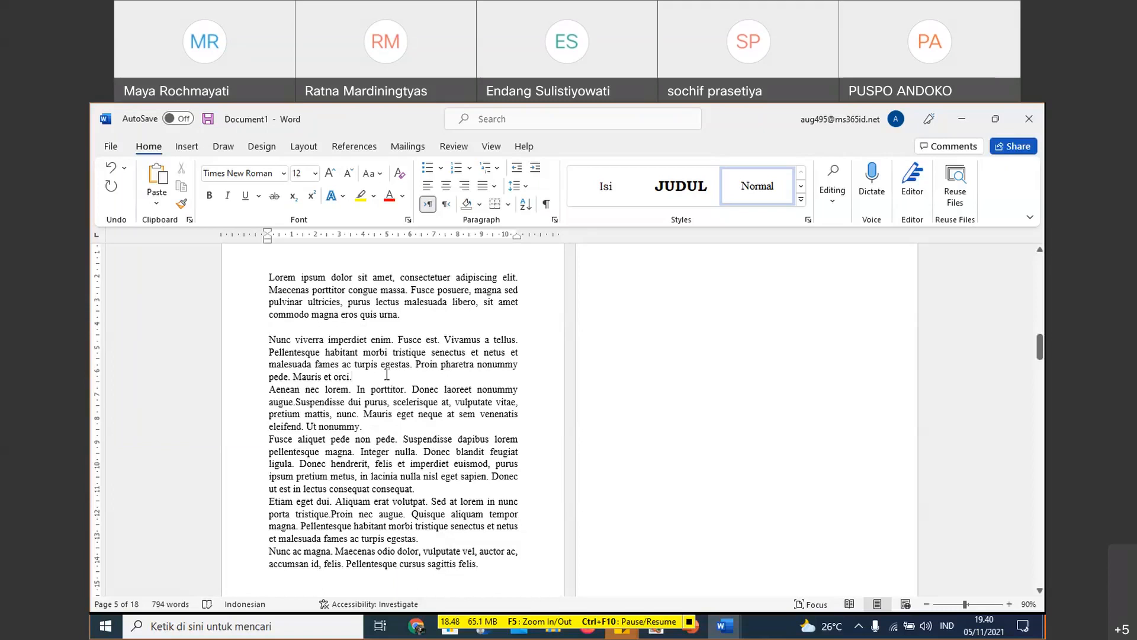
{"action": "key", "text": "Return"}
{"action": "scroll", "coordinate": [418, 329], "scroll_direction": "down", "scroll_amount": 1}
{"action": "left_click", "coordinate": [393, 379]}
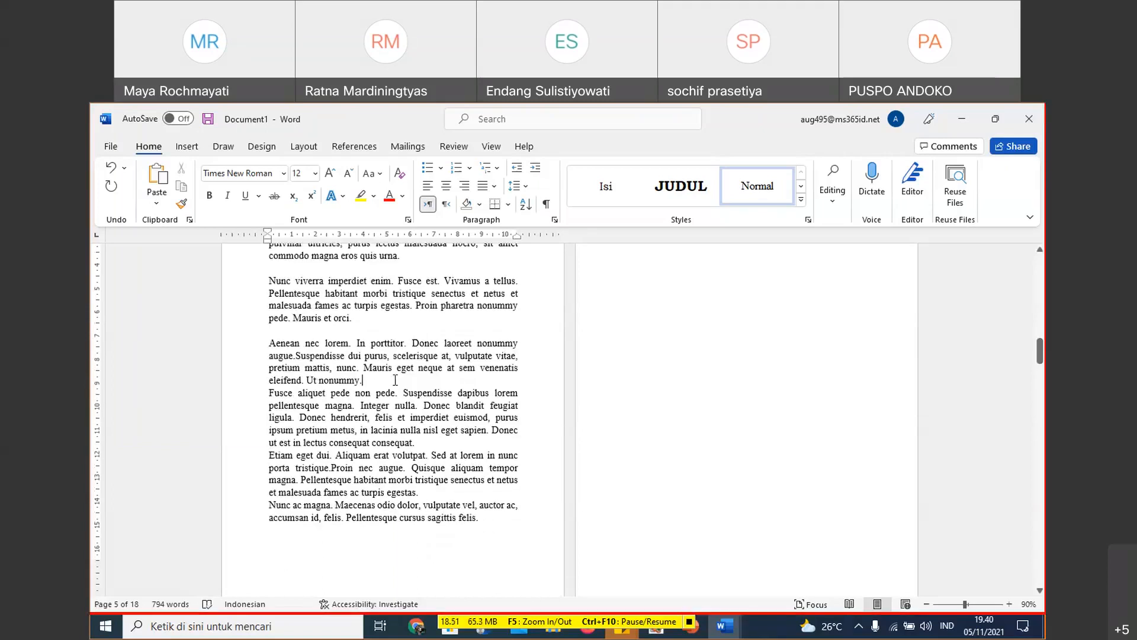
{"action": "key", "text": "Return"}
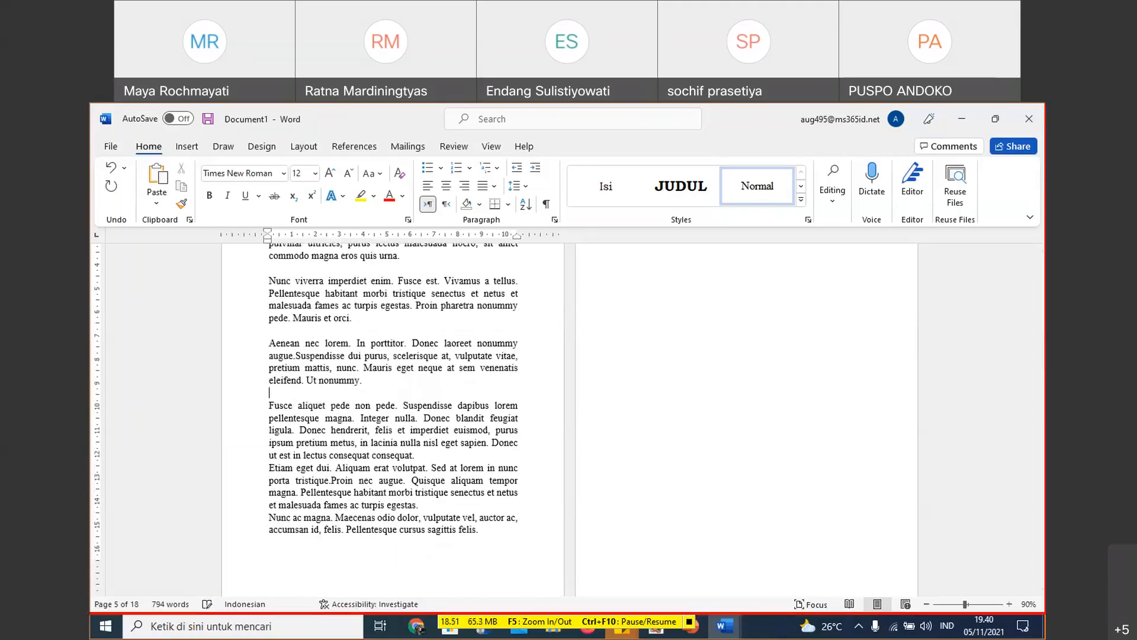
{"action": "left_click", "coordinate": [436, 460]}
{"action": "key", "text": "Return"}
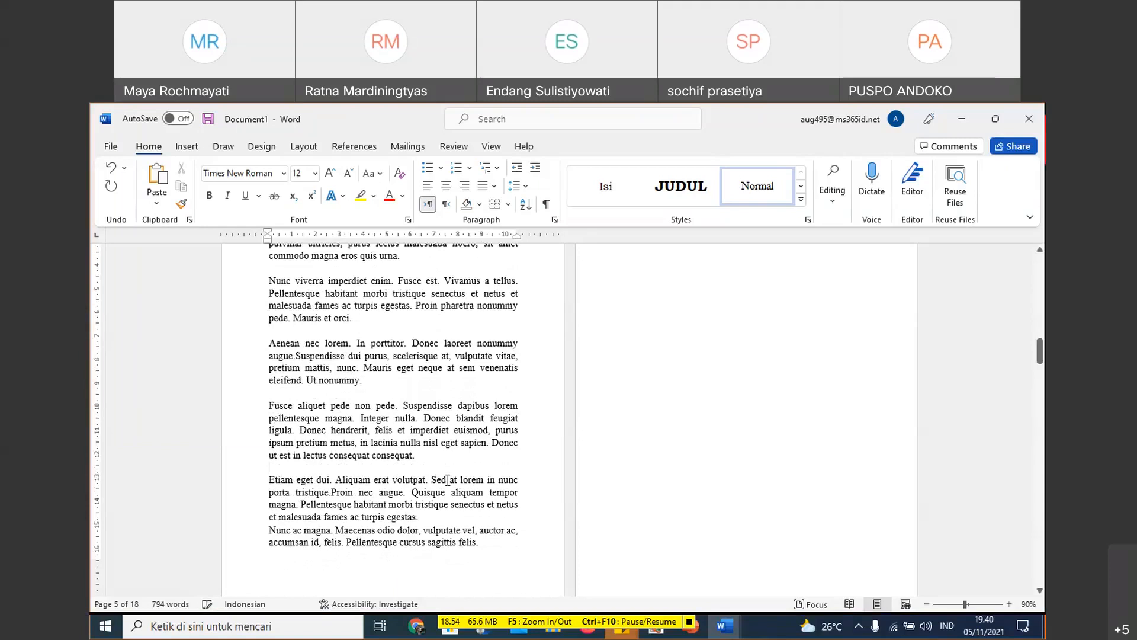
{"action": "left_click", "coordinate": [434, 515]}
{"action": "key", "text": "Return"}
- Review the page sequence from the COVER DALAM page to the DAFTAR ISI page
{"action": "scroll", "coordinate": [479, 503], "scroll_direction": "up", "scroll_amount": 6}
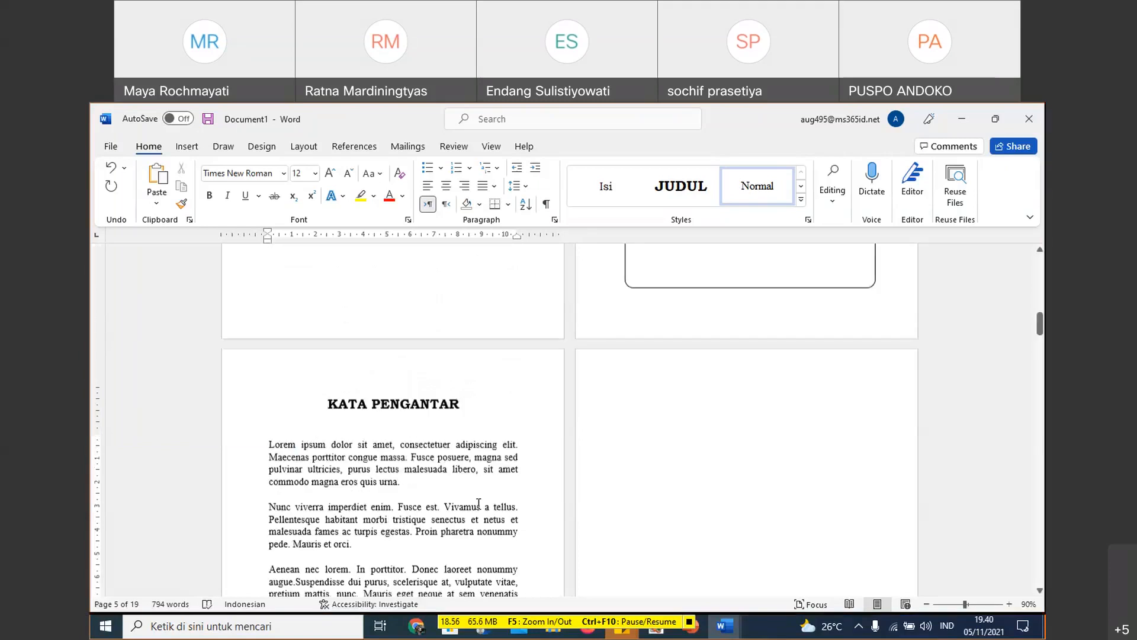
{"action": "scroll", "coordinate": [478, 502], "scroll_direction": "up", "scroll_amount": 10}
{"action": "scroll", "coordinate": [418, 393], "scroll_direction": "up", "scroll_amount": 2}
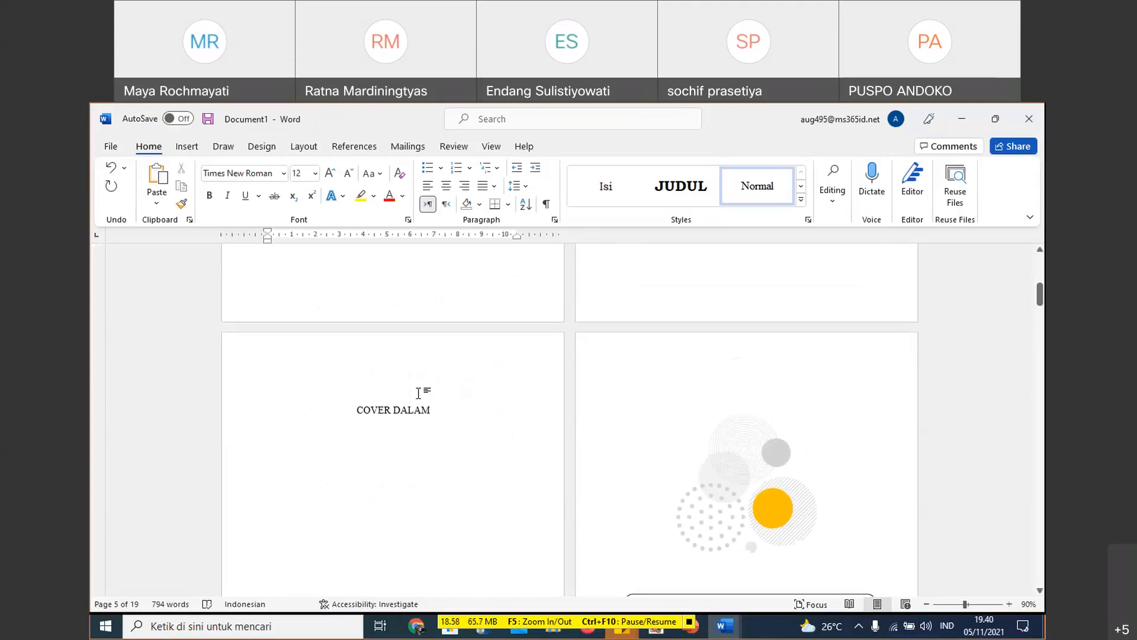
{"action": "scroll", "coordinate": [488, 428], "scroll_direction": "down", "scroll_amount": 5}
{"action": "scroll", "coordinate": [487, 427], "scroll_direction": "down", "scroll_amount": 10}
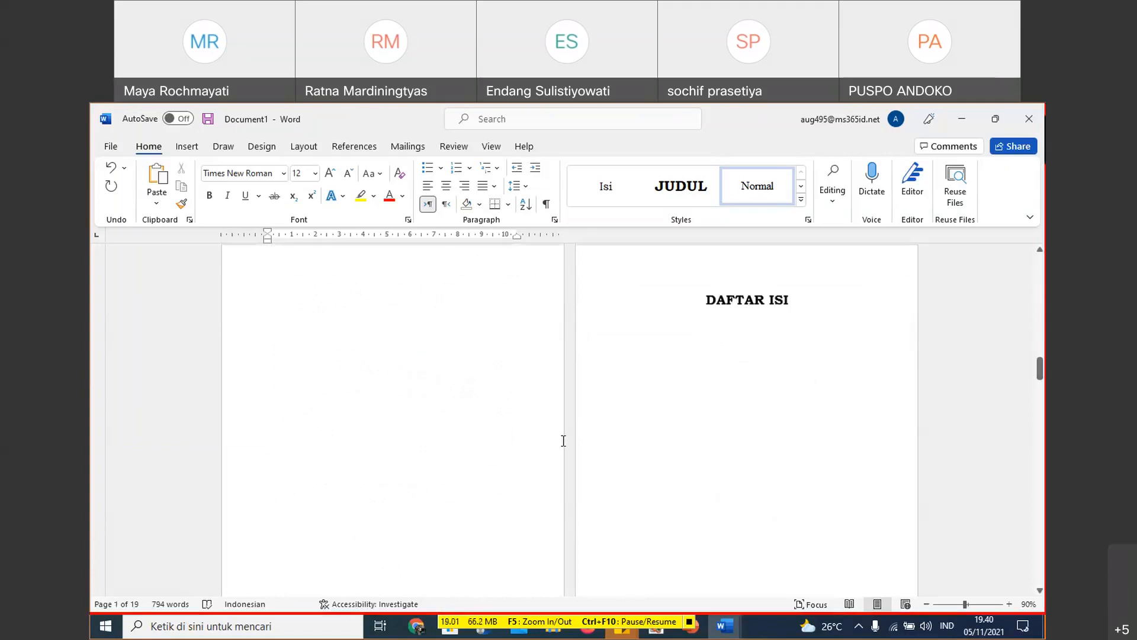
{"action": "scroll", "coordinate": [696, 439], "scroll_direction": "up", "scroll_amount": 5}
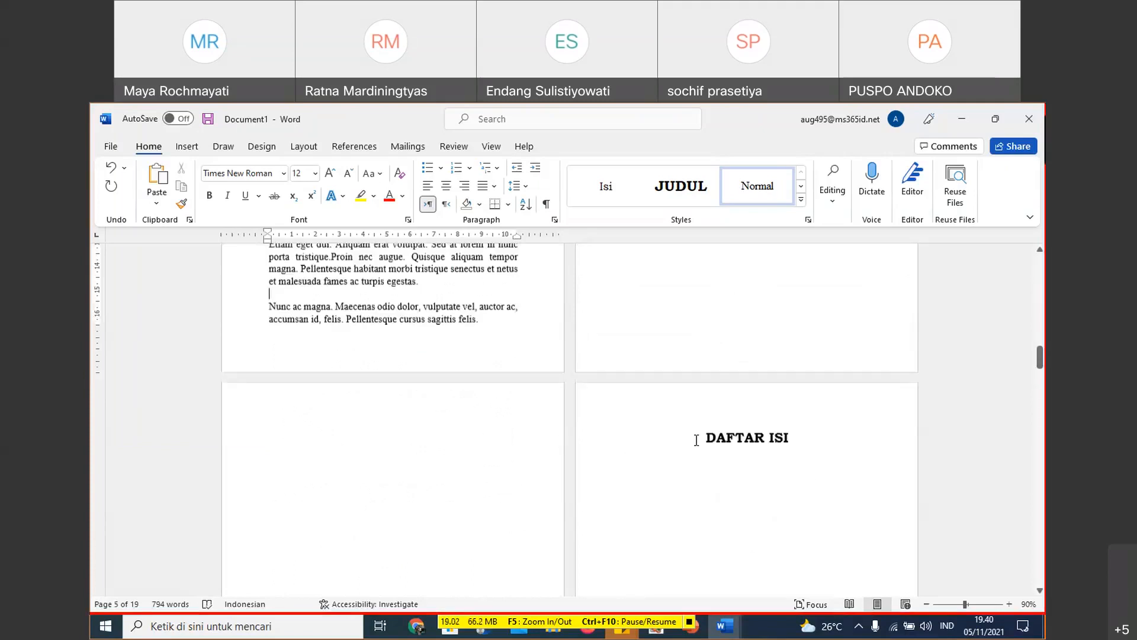
{"action": "scroll", "coordinate": [752, 479], "scroll_direction": "up", "scroll_amount": 1}
{"action": "scroll", "coordinate": [808, 518], "scroll_direction": "down", "scroll_amount": 1}
- On the DAFTAR ISI page, accept the page number format 1, 2, 3, ... continuing from the previous section
{"action": "left_click", "coordinate": [708, 474]}
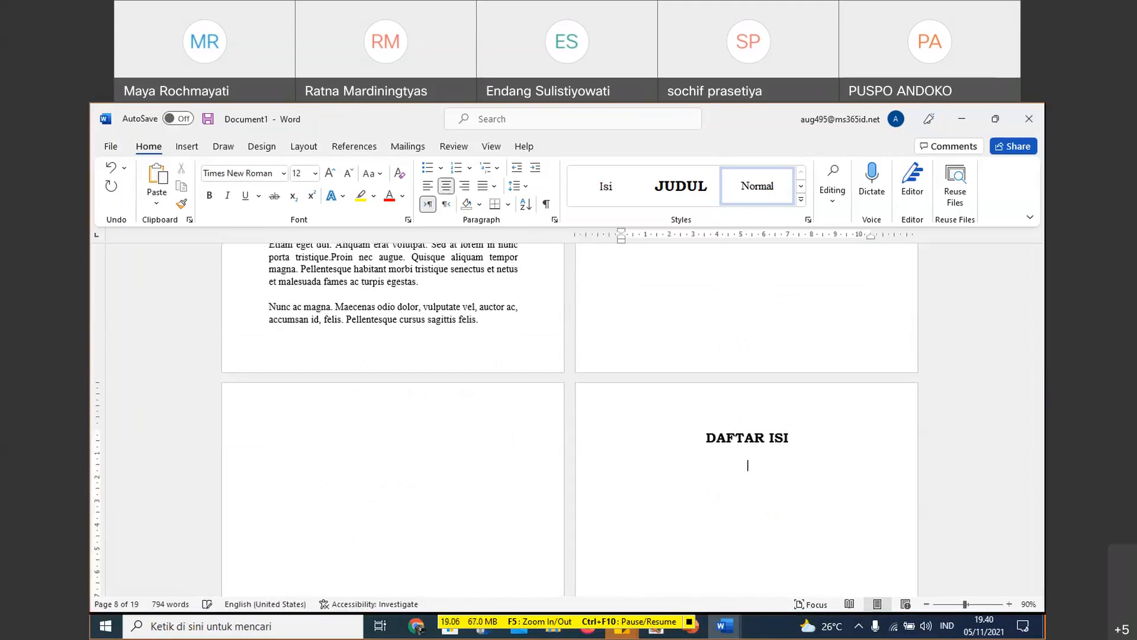
{"action": "left_click", "coordinate": [204, 146]}
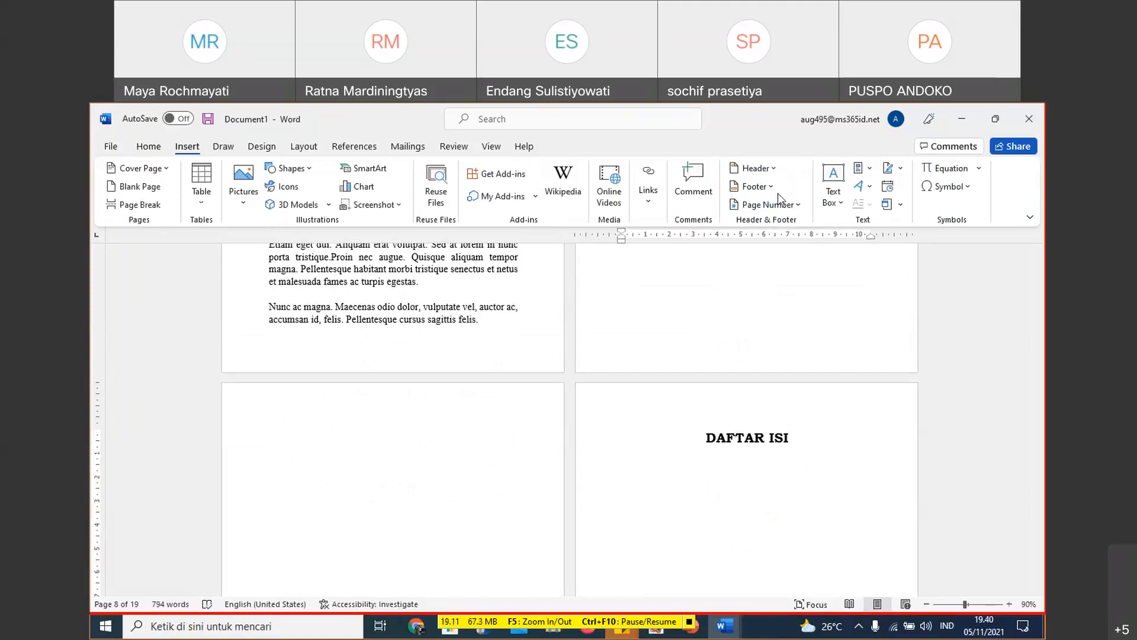
{"action": "left_click", "coordinate": [796, 206]}
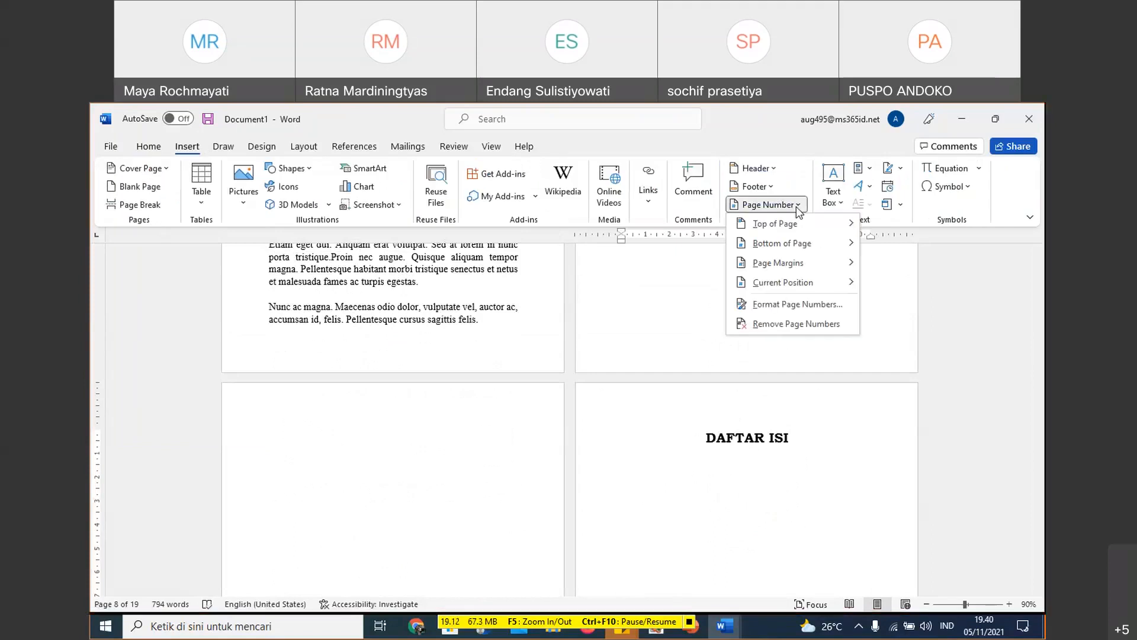
{"action": "left_click", "coordinate": [798, 304]}
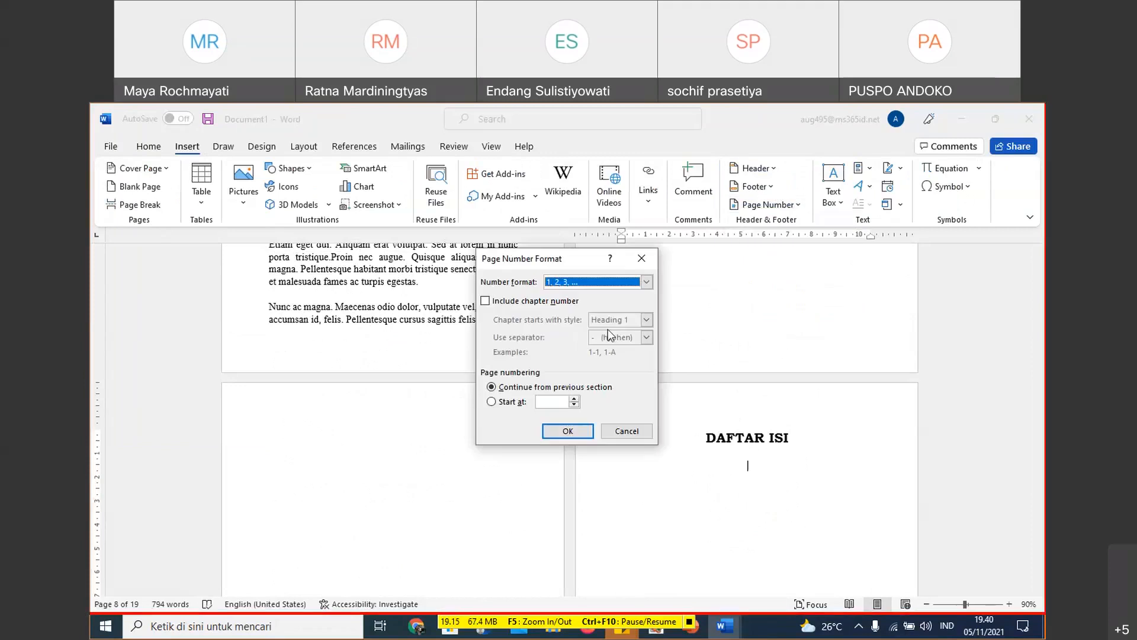
{"action": "left_click", "coordinate": [568, 431]}
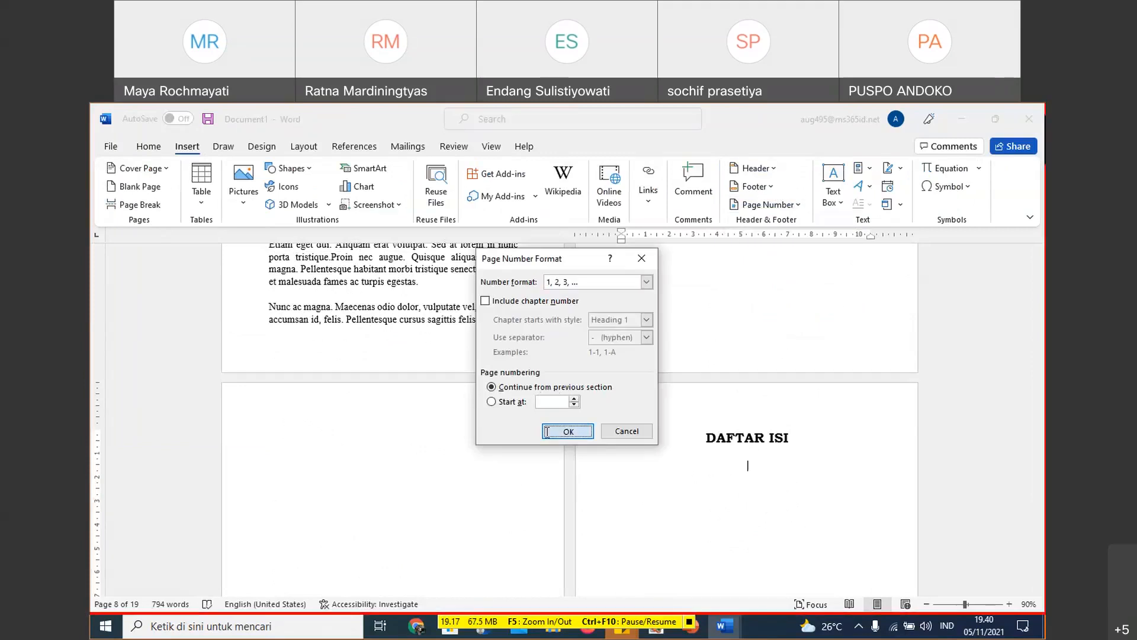
- Open the Section 2 footer on the Matematika Jilid 2 page for editing
{"action": "scroll", "coordinate": [679, 380], "scroll_direction": "up", "scroll_amount": 10}
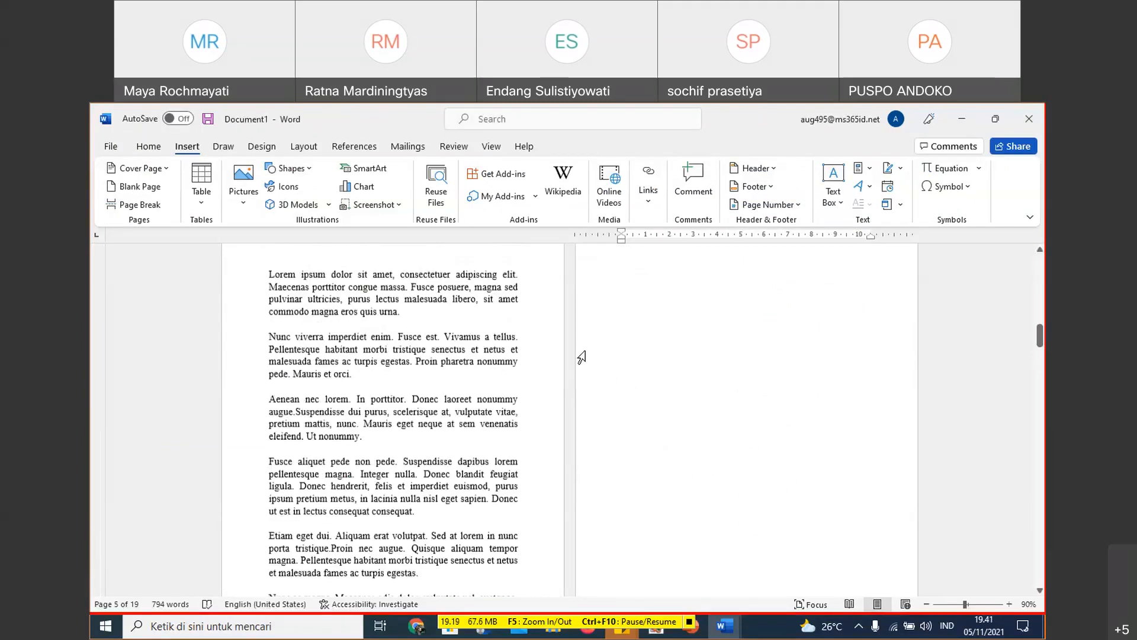
{"action": "scroll", "coordinate": [652, 447], "scroll_direction": "up", "scroll_amount": 1}
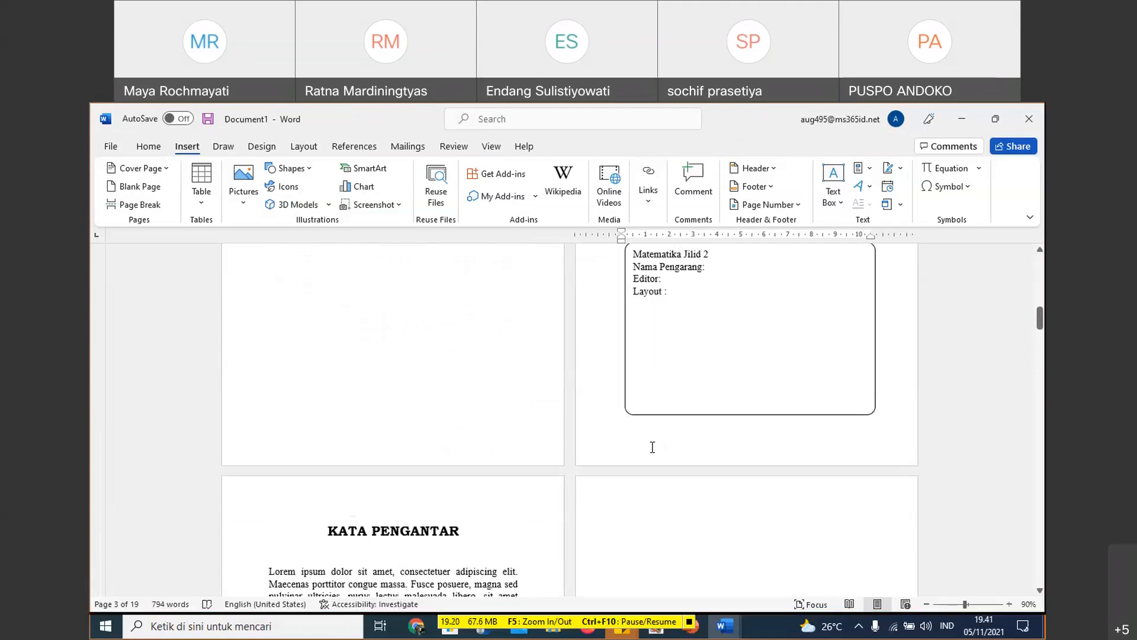
{"action": "double_click", "coordinate": [652, 447]}
{"action": "scroll", "coordinate": [456, 403], "scroll_direction": "up", "scroll_amount": 4}
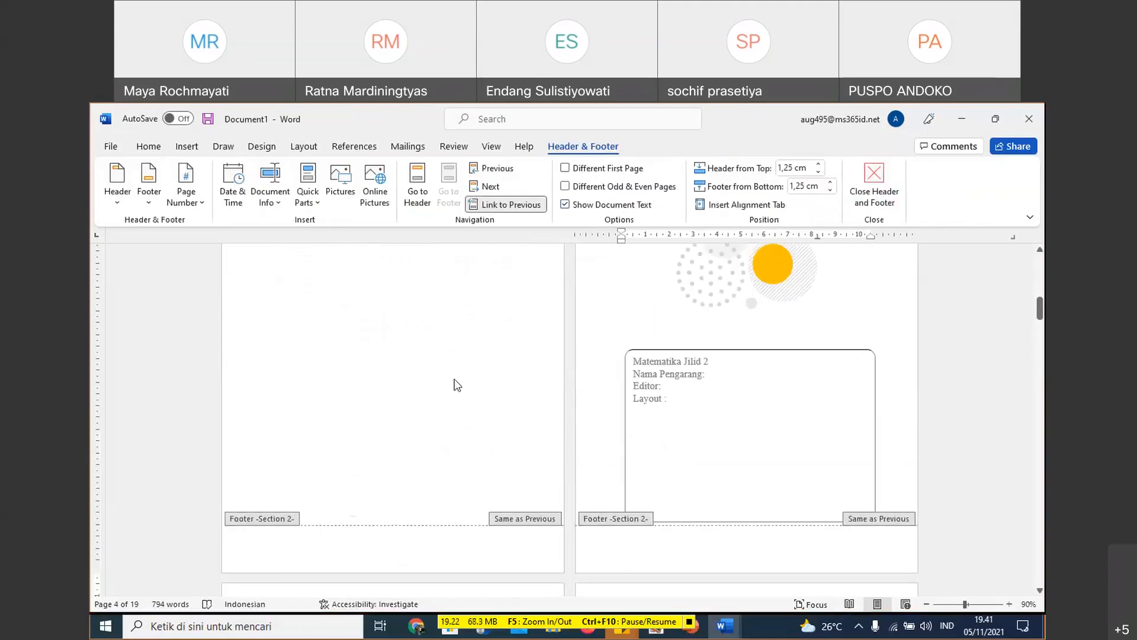
{"action": "left_click", "coordinate": [411, 197]}
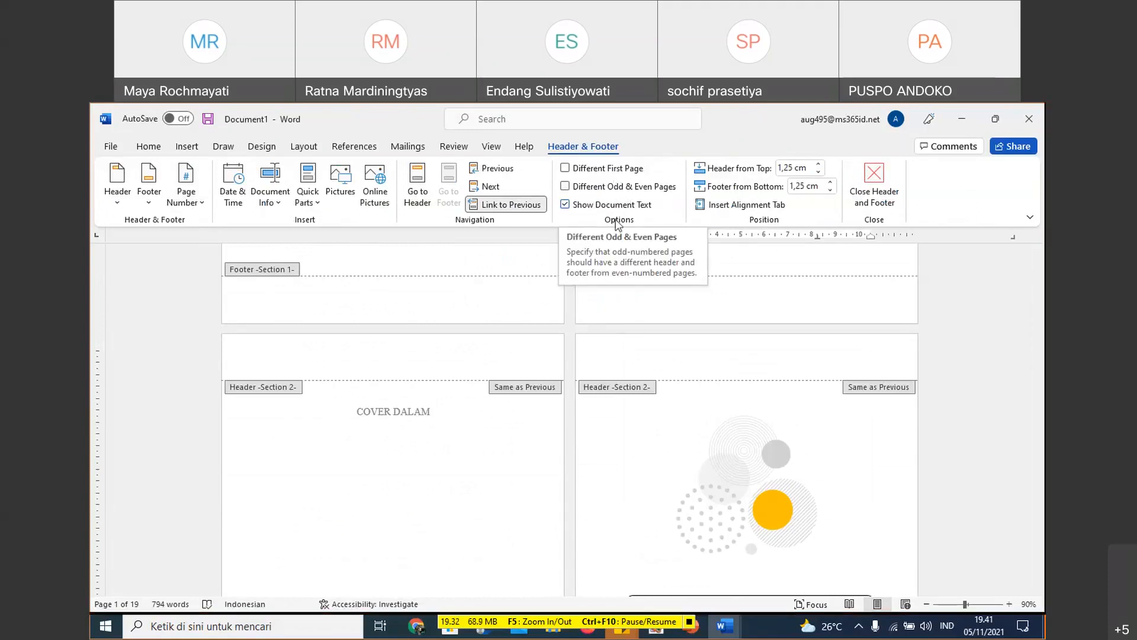
- Examine the Section 1 and Section 2 header and footer areas from the first pages to the KATA PENGANTAR page
{"action": "scroll", "coordinate": [605, 294], "scroll_direction": "down", "scroll_amount": 3}
{"action": "scroll", "coordinate": [605, 294], "scroll_direction": "up", "scroll_amount": 1}
{"action": "scroll", "coordinate": [601, 301], "scroll_direction": "up", "scroll_amount": 3}
{"action": "scroll", "coordinate": [494, 306], "scroll_direction": "up", "scroll_amount": 5}
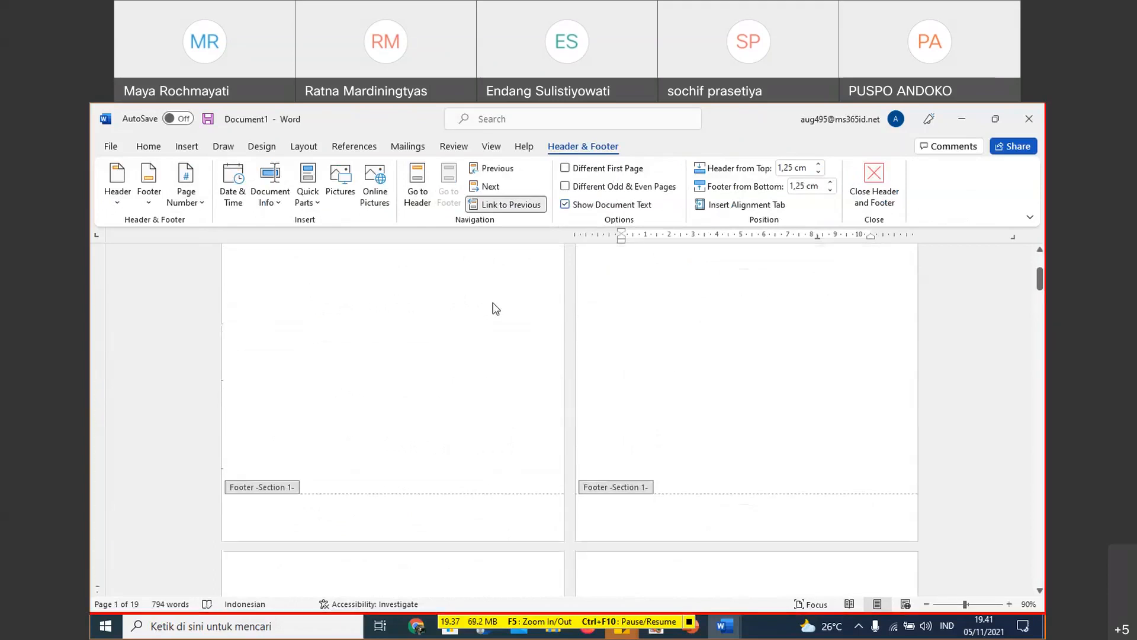
{"action": "scroll", "coordinate": [498, 308], "scroll_direction": "down", "scroll_amount": 5}
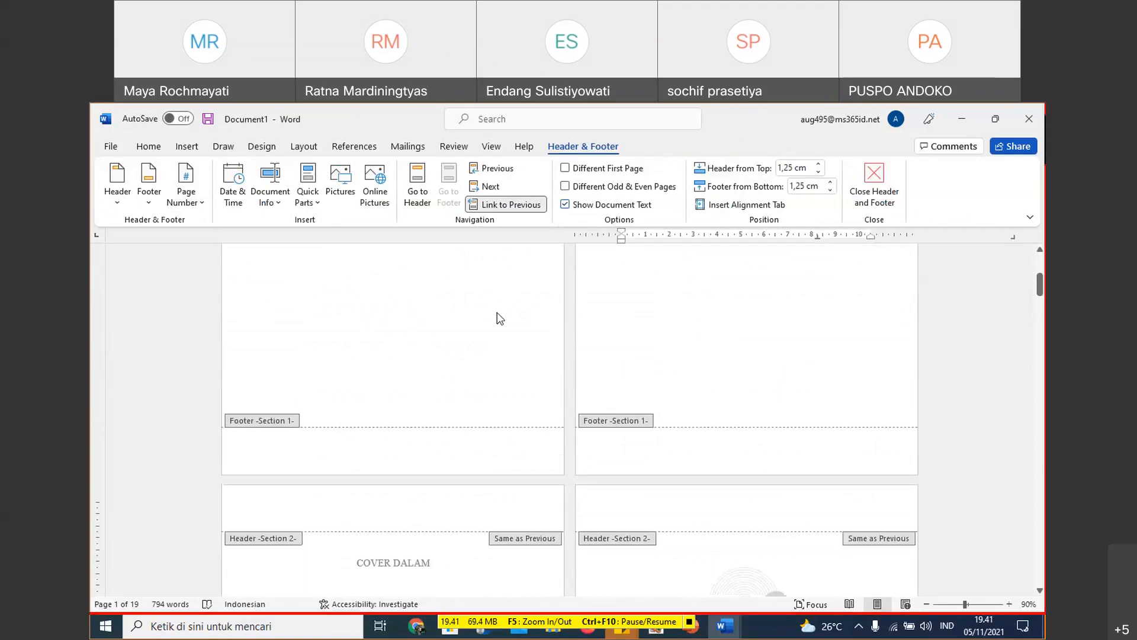
{"action": "scroll", "coordinate": [460, 323], "scroll_direction": "down", "scroll_amount": 2}
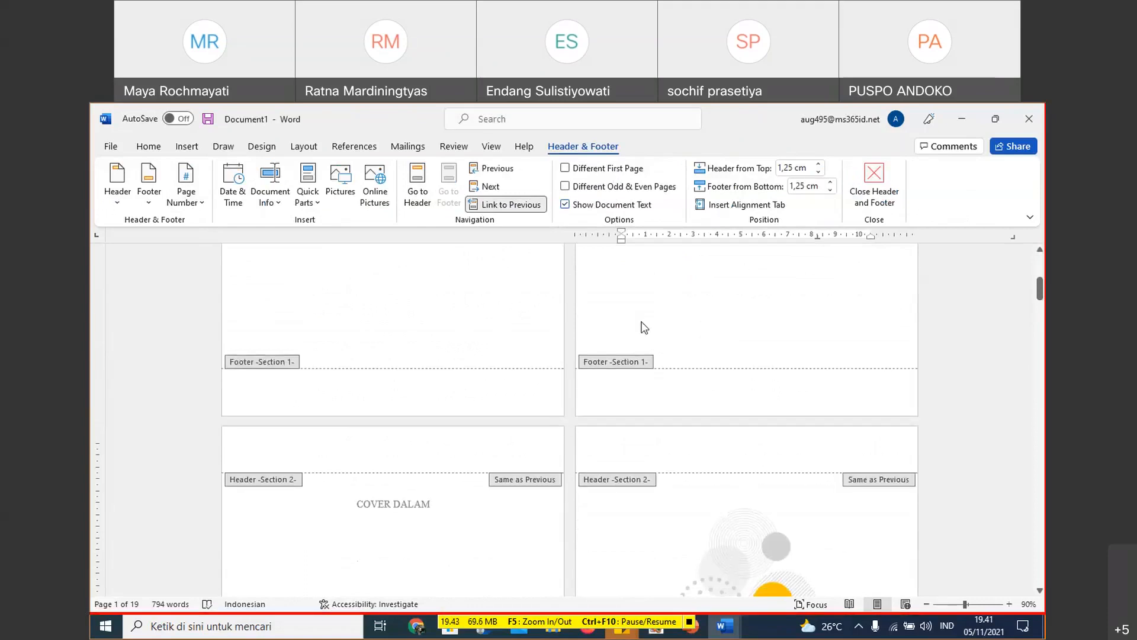
{"action": "scroll", "coordinate": [592, 365], "scroll_direction": "down", "scroll_amount": 8}
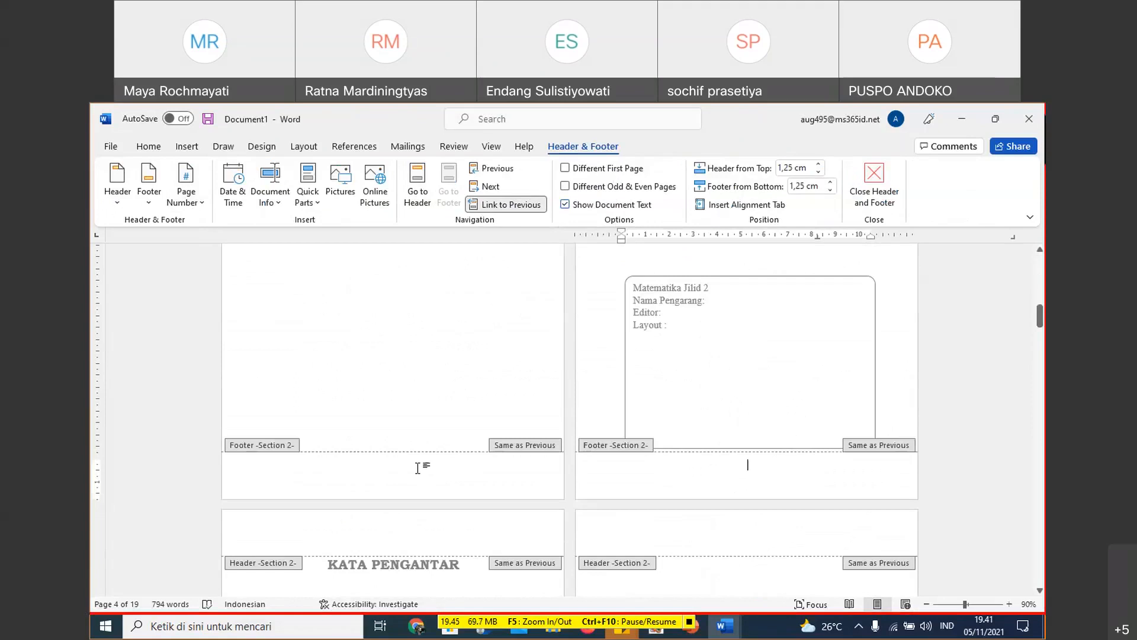
{"action": "scroll", "coordinate": [415, 469], "scroll_direction": "up", "scroll_amount": 2}
{"action": "scroll", "coordinate": [415, 467], "scroll_direction": "up", "scroll_amount": 7}
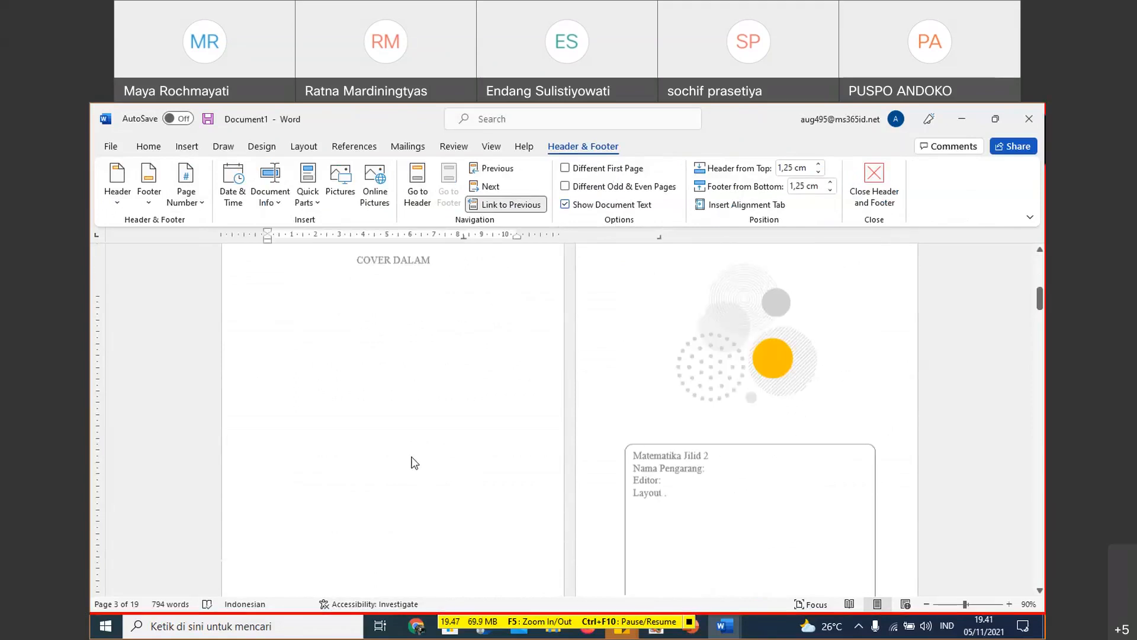
- In the COVER DALAM page's footer, turn on Different First Page and Different Odd & Even Pages
{"action": "scroll", "coordinate": [403, 474], "scroll_direction": "down", "scroll_amount": 9}
{"action": "left_click", "coordinate": [410, 465]}
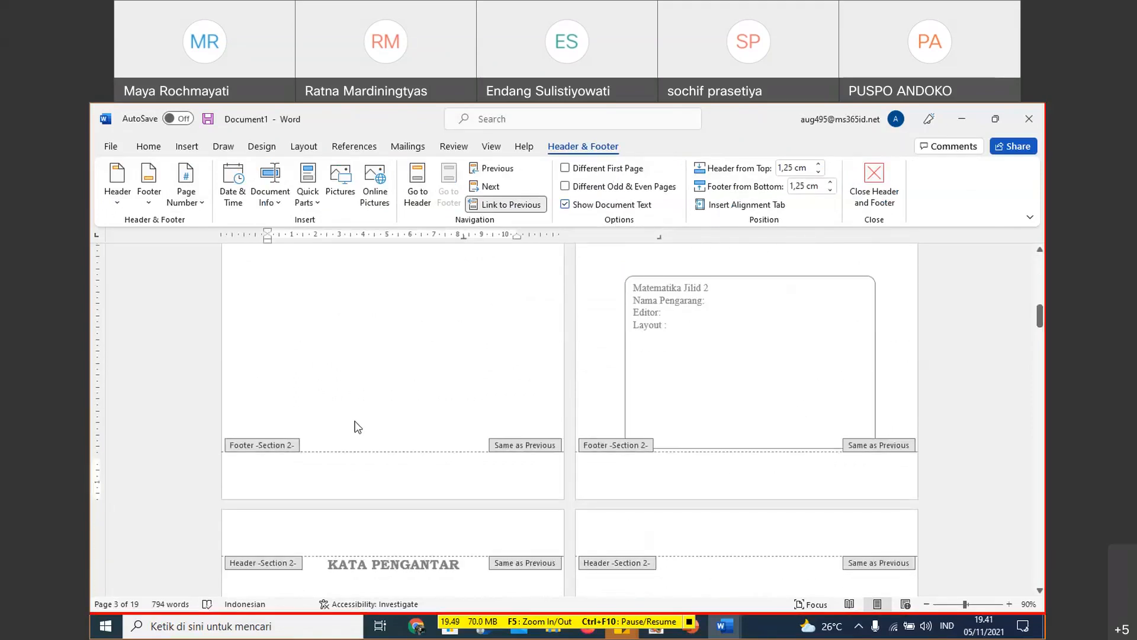
{"action": "left_click", "coordinate": [186, 189]}
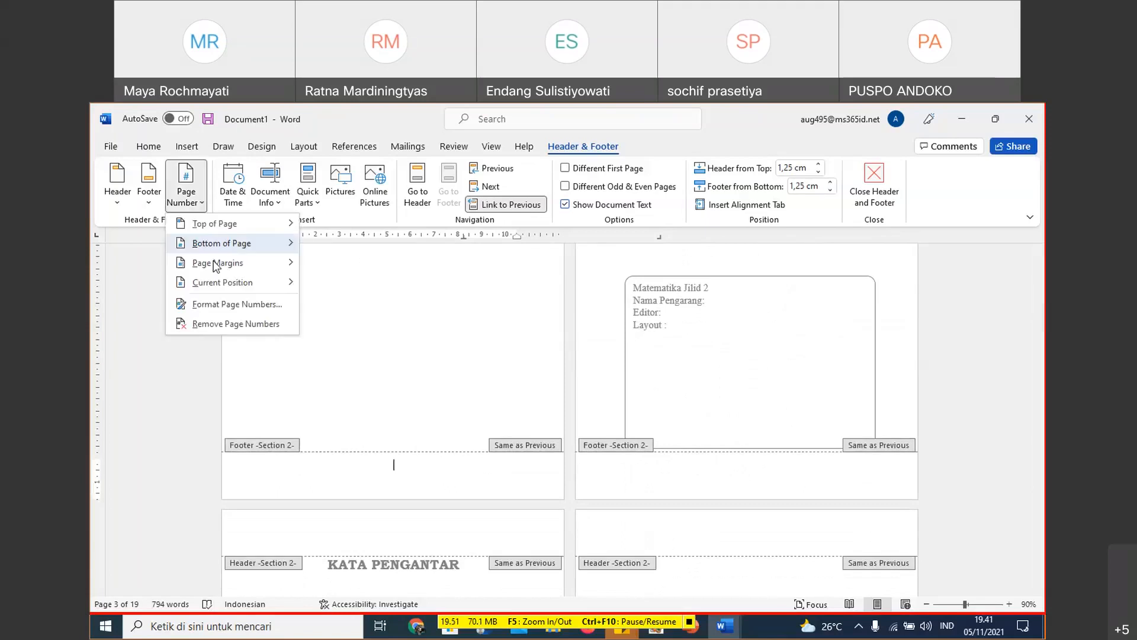
{"action": "mouse_move", "coordinate": [211, 267]}
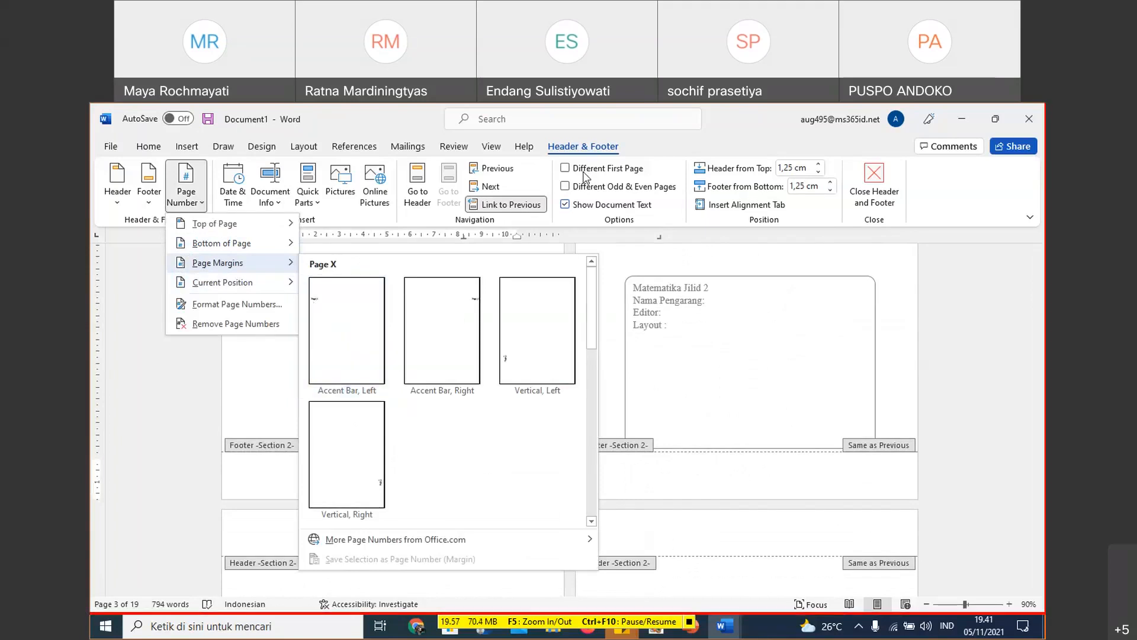
{"action": "left_click", "coordinate": [394, 464]}
{"action": "left_click", "coordinate": [586, 168]}
{"action": "left_click", "coordinate": [590, 188]}
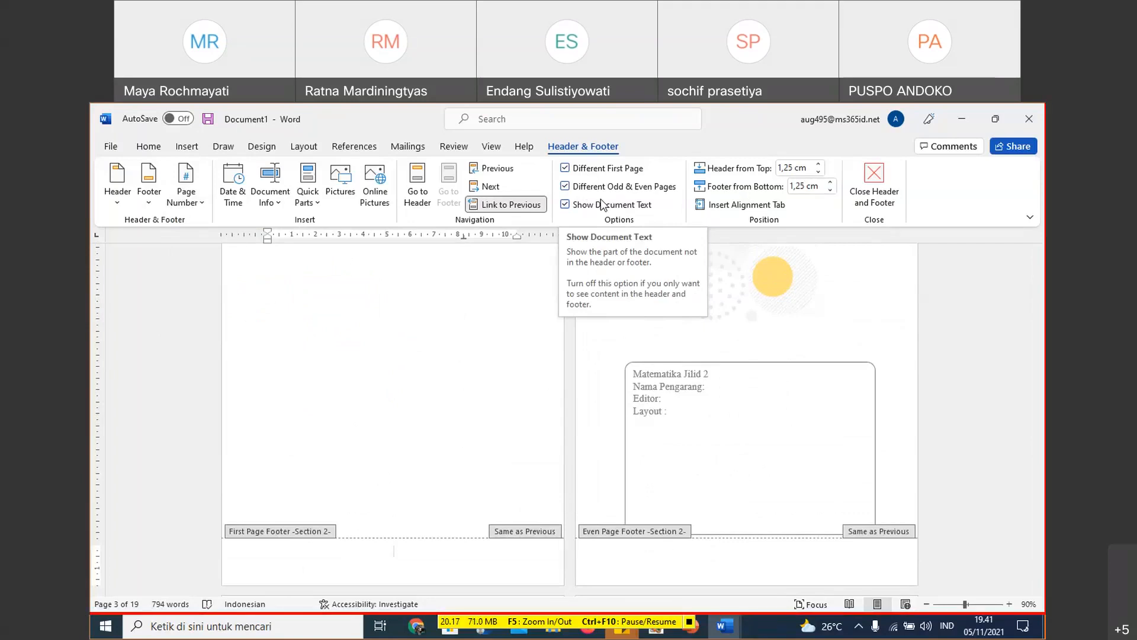
{"action": "scroll", "coordinate": [400, 361], "scroll_direction": "up", "scroll_amount": 2}
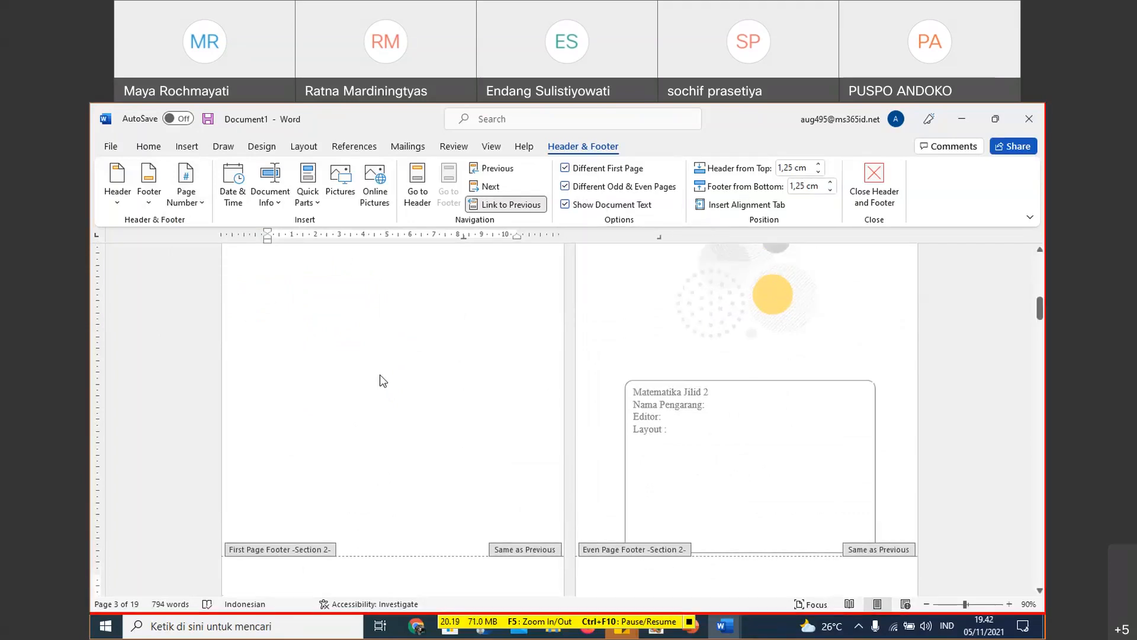
{"action": "scroll", "coordinate": [409, 358], "scroll_direction": "down", "scroll_amount": 1}
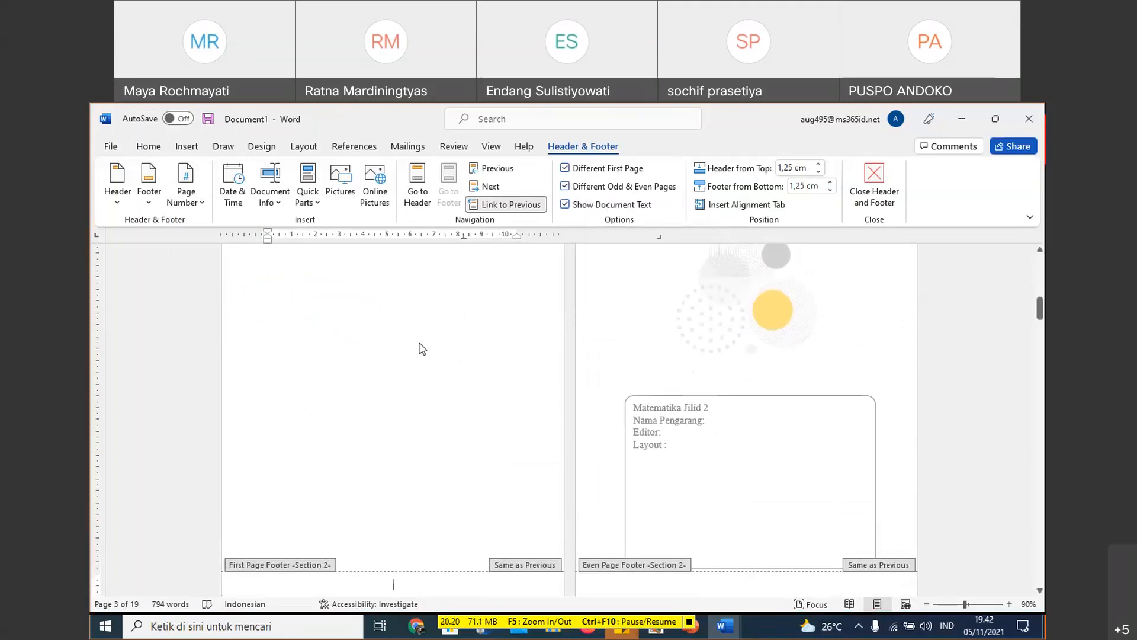
{"action": "left_click", "coordinate": [200, 212]}
{"action": "scroll", "coordinate": [399, 533], "scroll_direction": "down", "scroll_amount": 2}
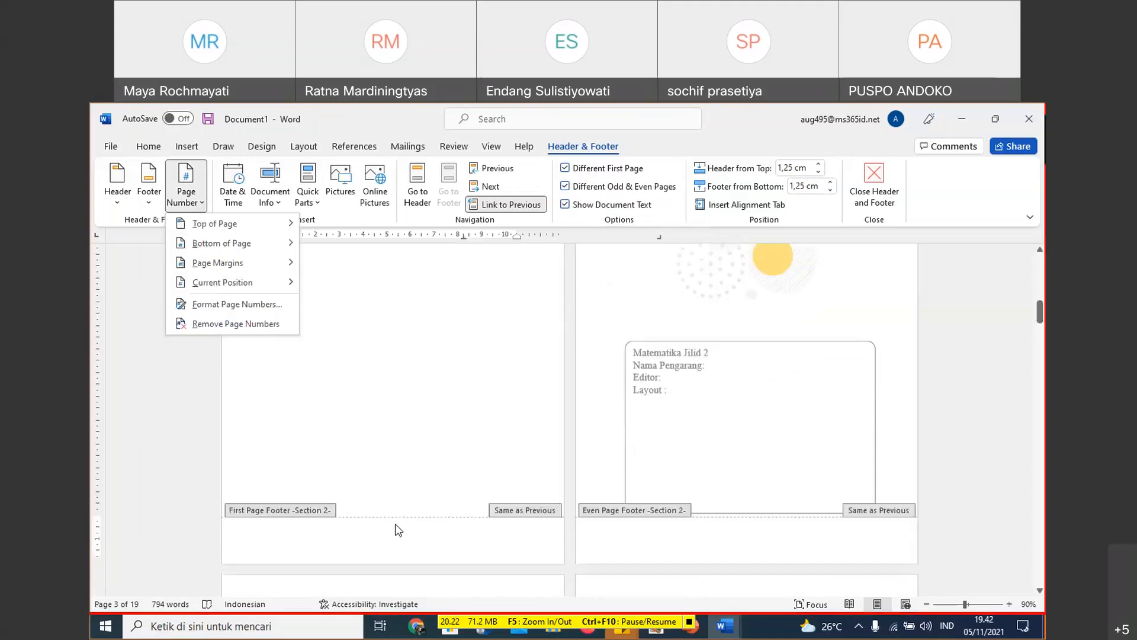
{"action": "left_click", "coordinate": [398, 530]}
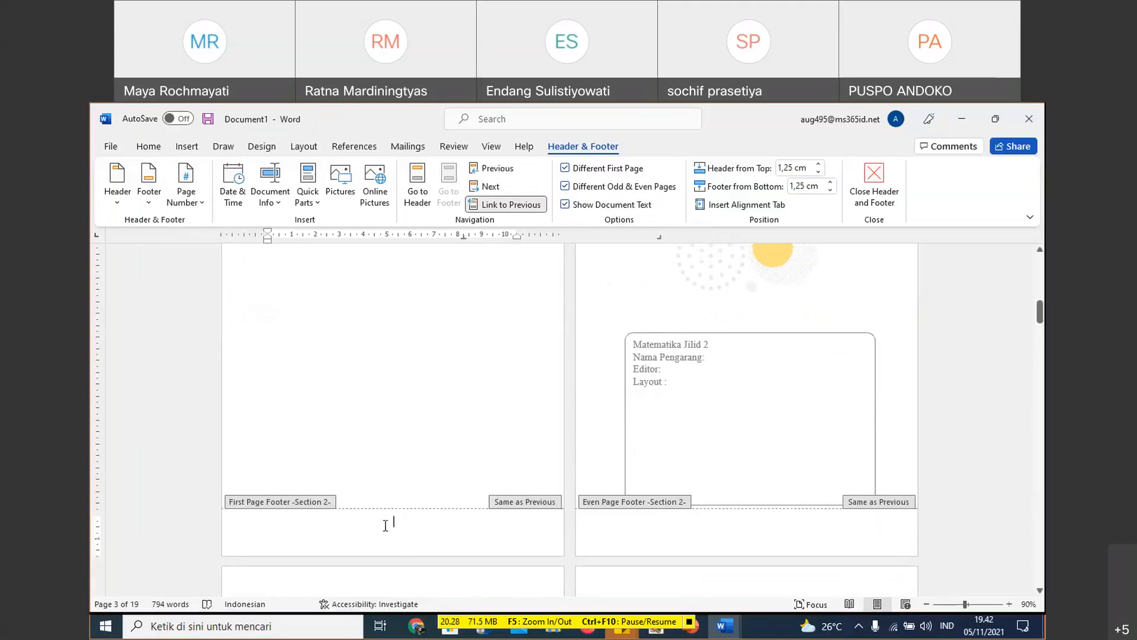
{"action": "scroll", "coordinate": [409, 464], "scroll_direction": "down", "scroll_amount": 2}
- Insert a Top Line 1 page number at the bottom of the page in the Section 2 even page footer
{"action": "left_click", "coordinate": [725, 472]}
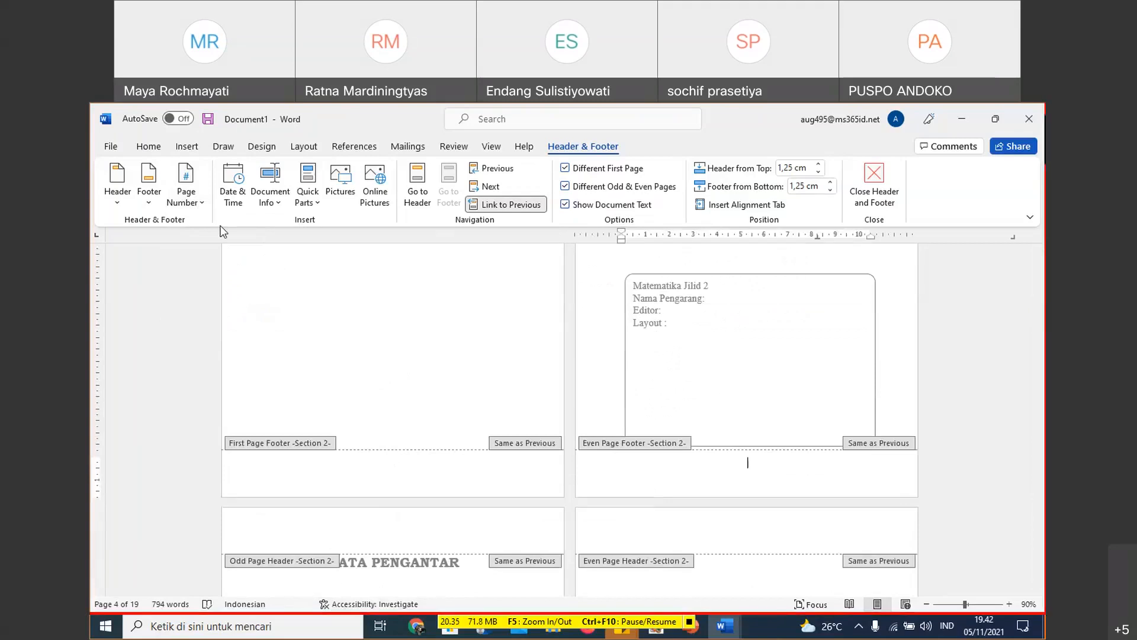
{"action": "left_click", "coordinate": [186, 204]}
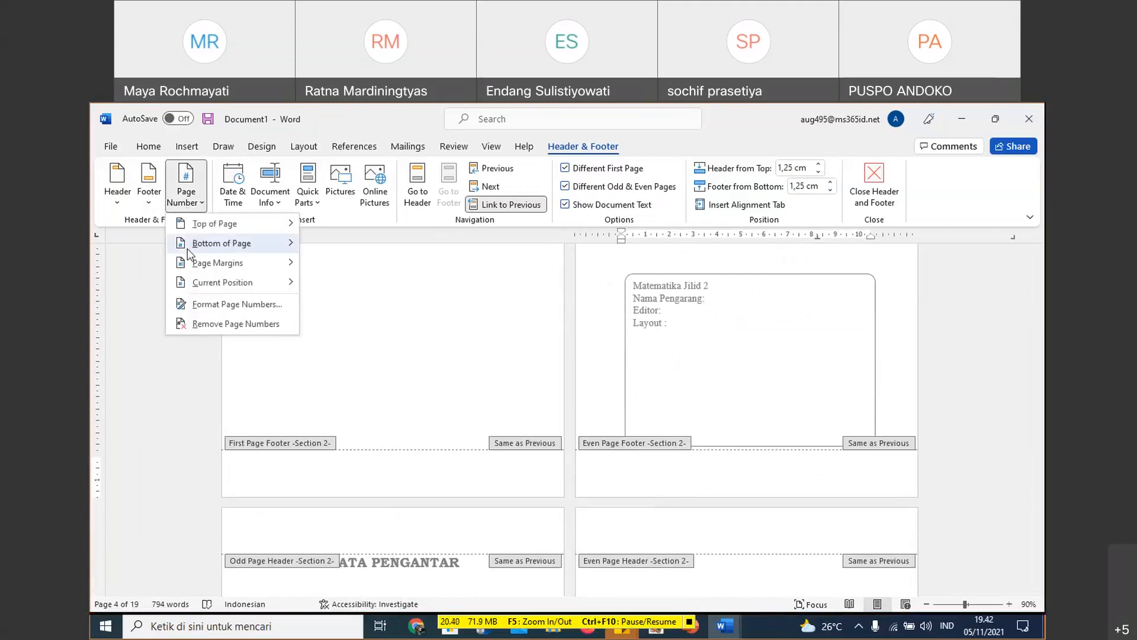
{"action": "mouse_move", "coordinate": [188, 249]}
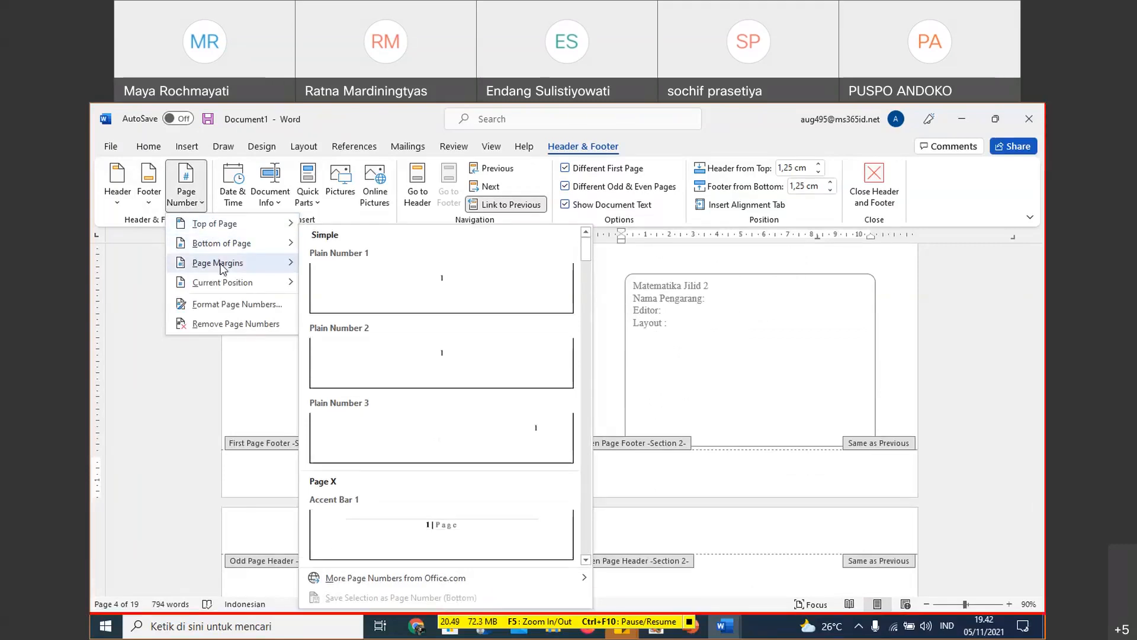
{"action": "mouse_move", "coordinate": [222, 266]}
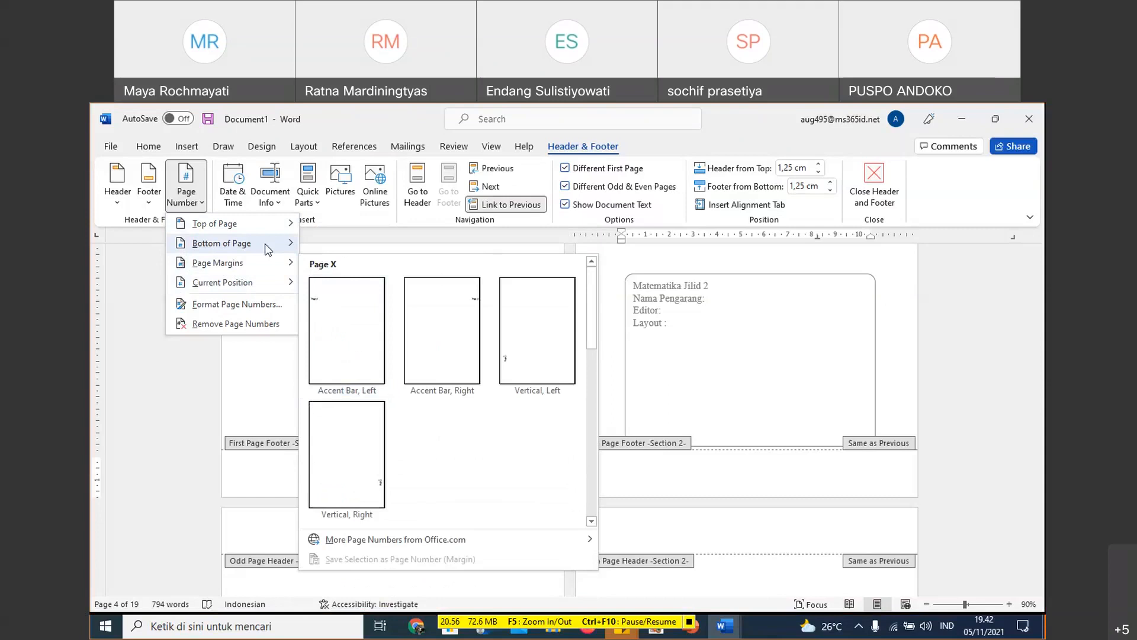
{"action": "mouse_move", "coordinate": [265, 243]}
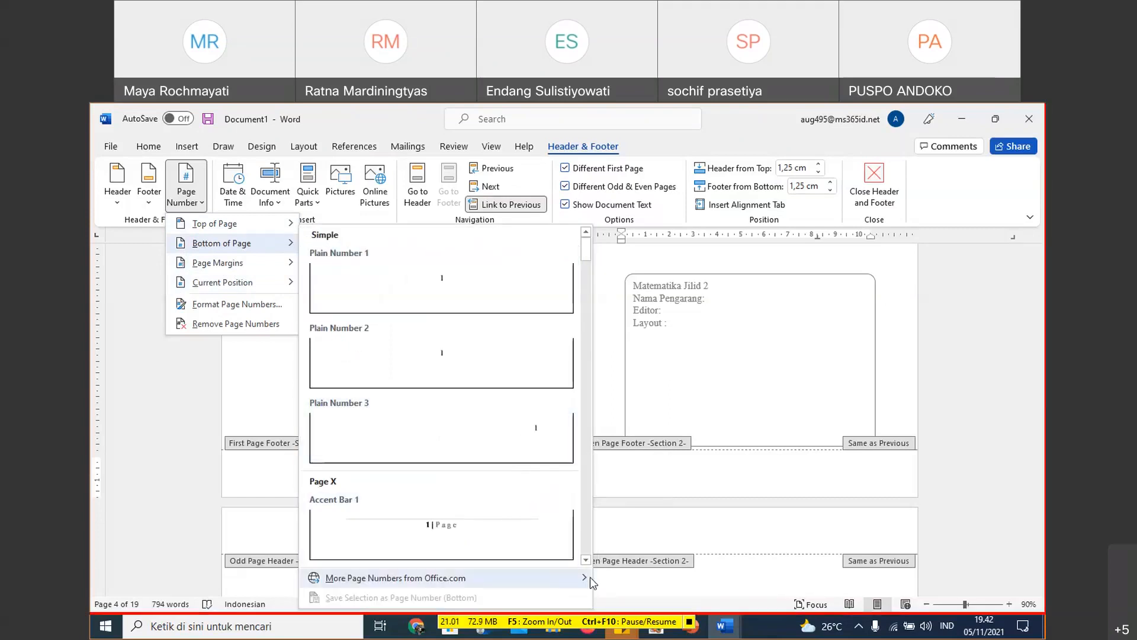
{"action": "left_click", "coordinate": [586, 560]}
{"action": "left_click", "coordinate": [585, 560]}
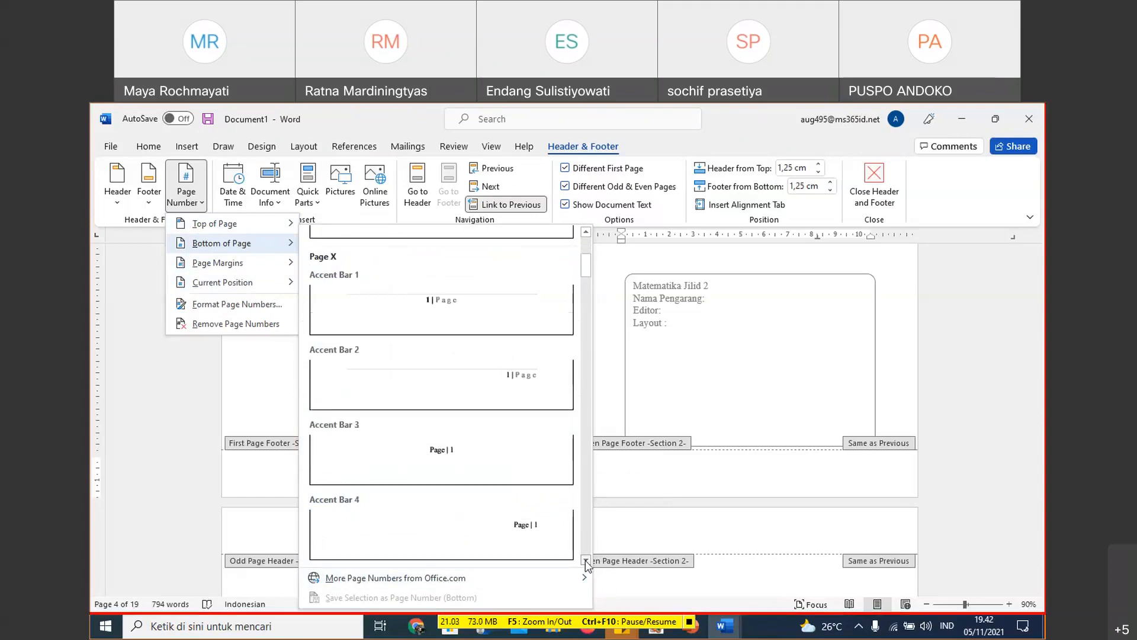
{"action": "left_click", "coordinate": [585, 560]}
{"action": "left_click", "coordinate": [585, 560]}
{"action": "left_click", "coordinate": [586, 559]}
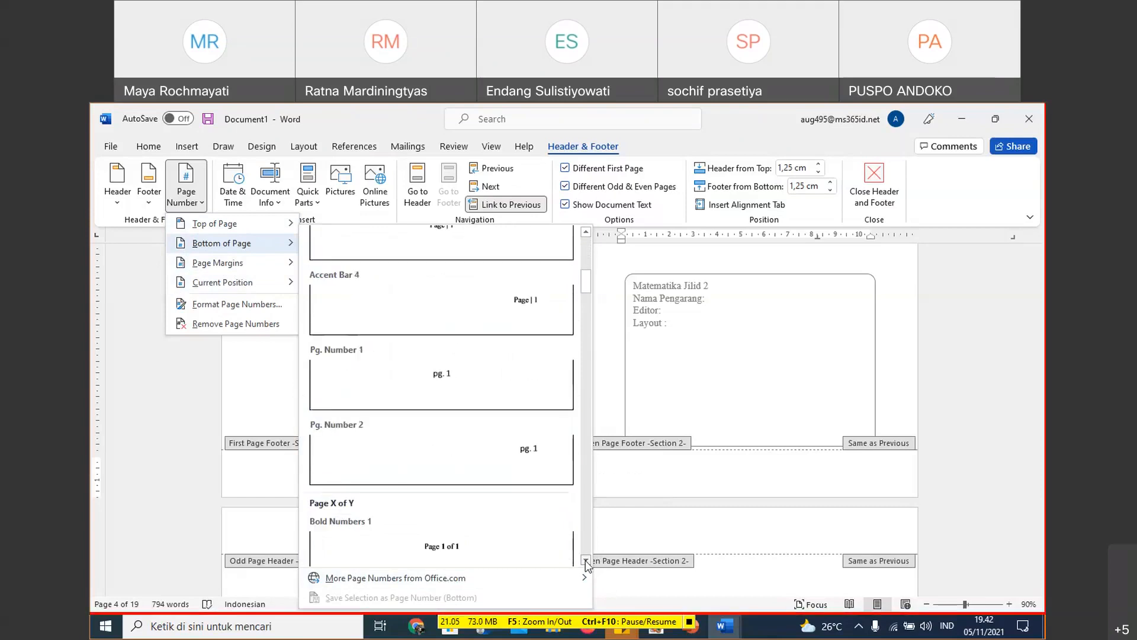
{"action": "left_click", "coordinate": [585, 559]}
{"action": "left_click", "coordinate": [585, 560]}
{"action": "left_click", "coordinate": [586, 560]}
{"action": "left_click", "coordinate": [585, 560]}
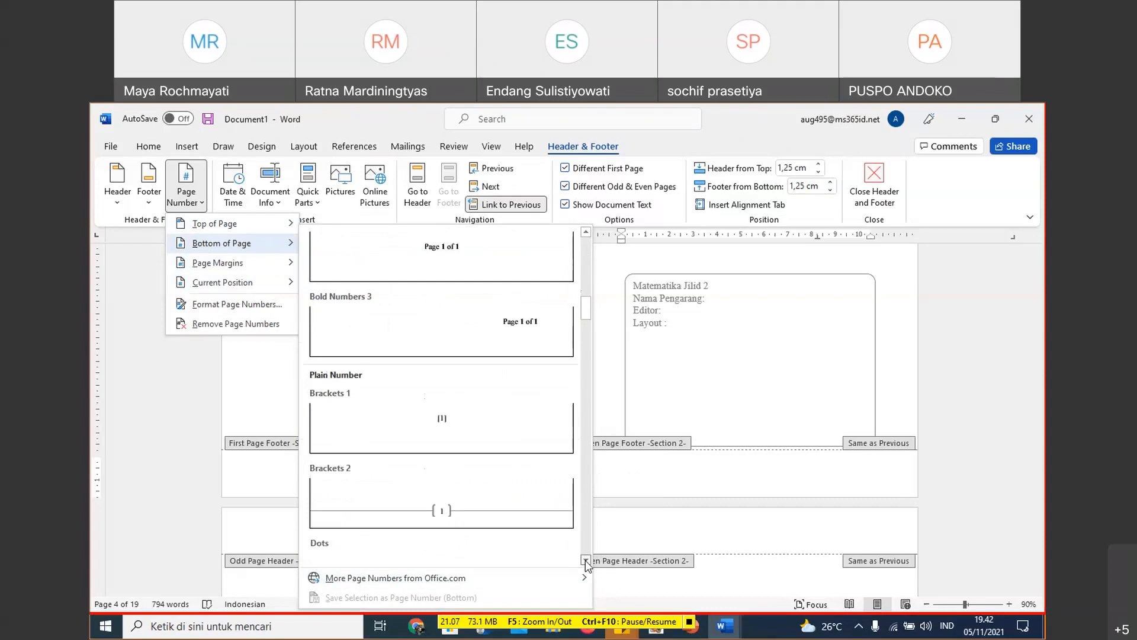
{"action": "left_click", "coordinate": [585, 560]}
{"action": "left_click", "coordinate": [585, 560]}
{"action": "left_click", "coordinate": [585, 560]}
{"action": "left_click", "coordinate": [585, 560]}
{"action": "left_click", "coordinate": [585, 560]}
{"action": "left_click", "coordinate": [585, 559]}
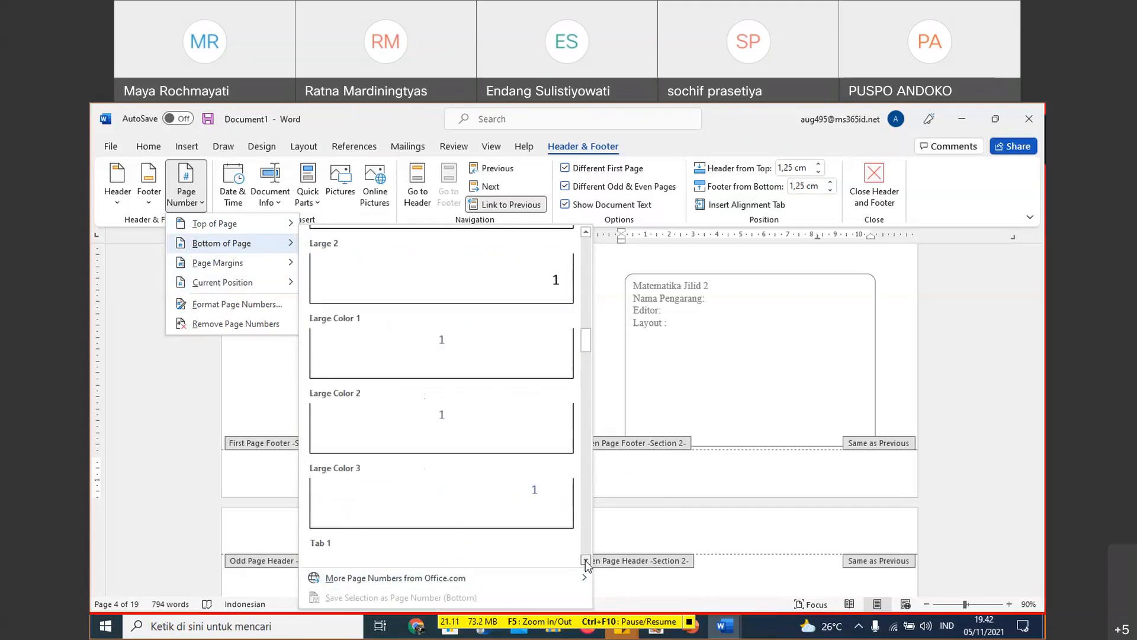
{"action": "left_click", "coordinate": [585, 560]}
{"action": "left_click", "coordinate": [585, 559]}
{"action": "left_click", "coordinate": [585, 559]}
{"action": "left_click", "coordinate": [585, 560]}
{"action": "left_click", "coordinate": [585, 559]}
{"action": "left_click", "coordinate": [585, 560]}
{"action": "left_click", "coordinate": [585, 560]}
{"action": "left_click", "coordinate": [585, 560]}
{"action": "left_click", "coordinate": [585, 559]}
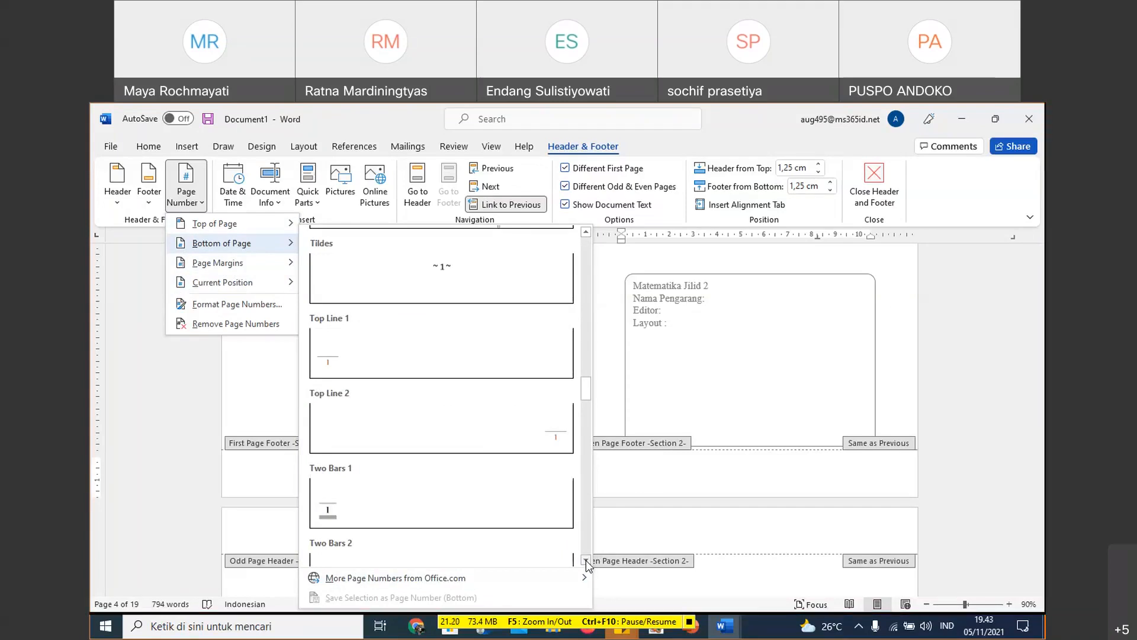
{"action": "left_click", "coordinate": [353, 367]}
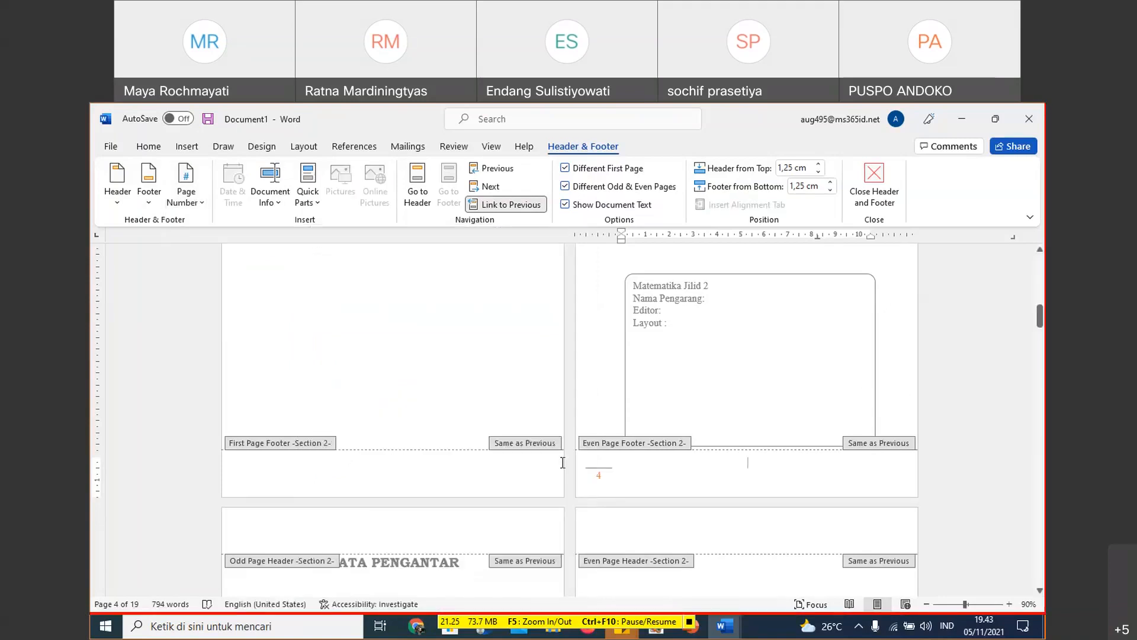
- Insert a Top Line 2 page number at the bottom of the page in the Section 2 odd page footer on the KATA PENGANTAR page
{"action": "left_click", "coordinate": [394, 462]}
{"action": "scroll", "coordinate": [394, 462], "scroll_direction": "down", "scroll_amount": 3}
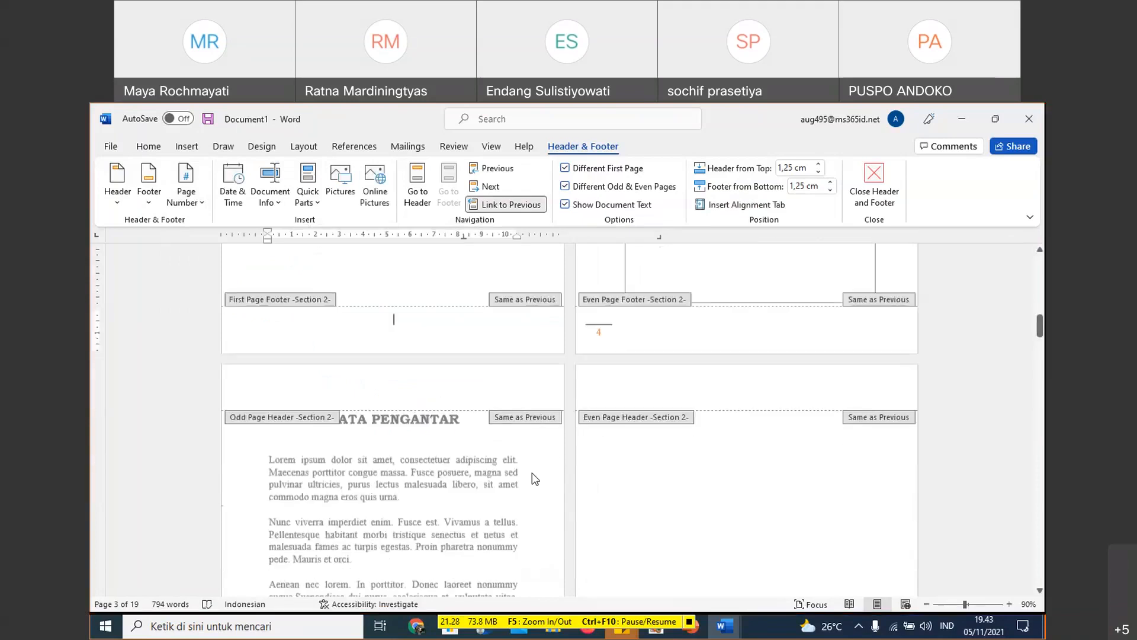
{"action": "scroll", "coordinate": [532, 473], "scroll_direction": "down", "scroll_amount": 10}
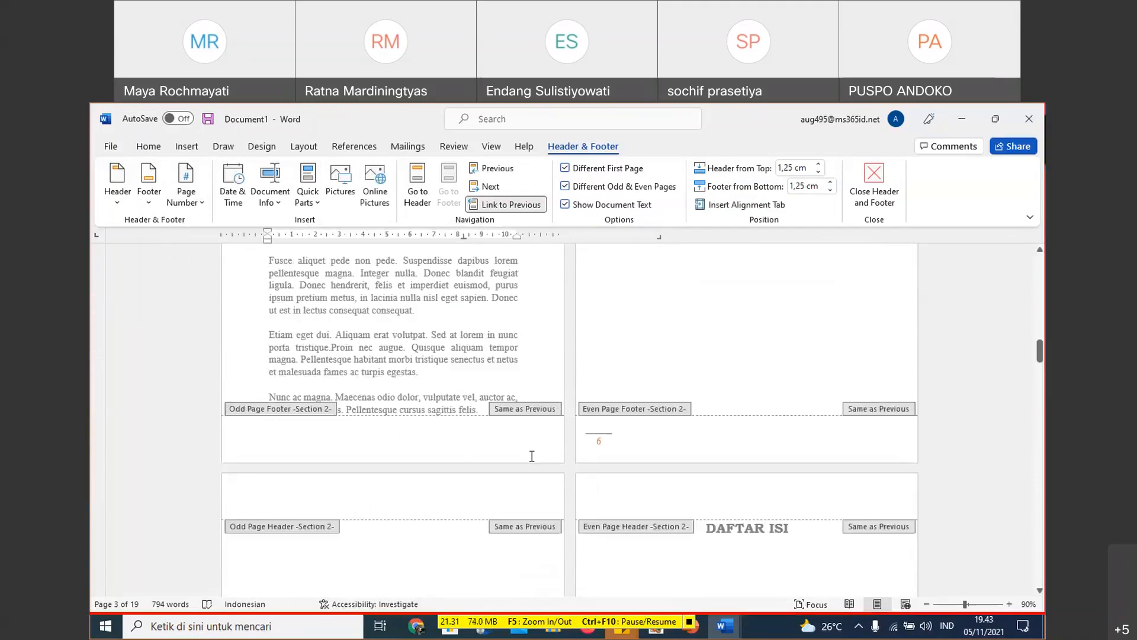
{"action": "left_click", "coordinate": [533, 437]}
{"action": "scroll", "coordinate": [633, 344], "scroll_direction": "up", "scroll_amount": 2}
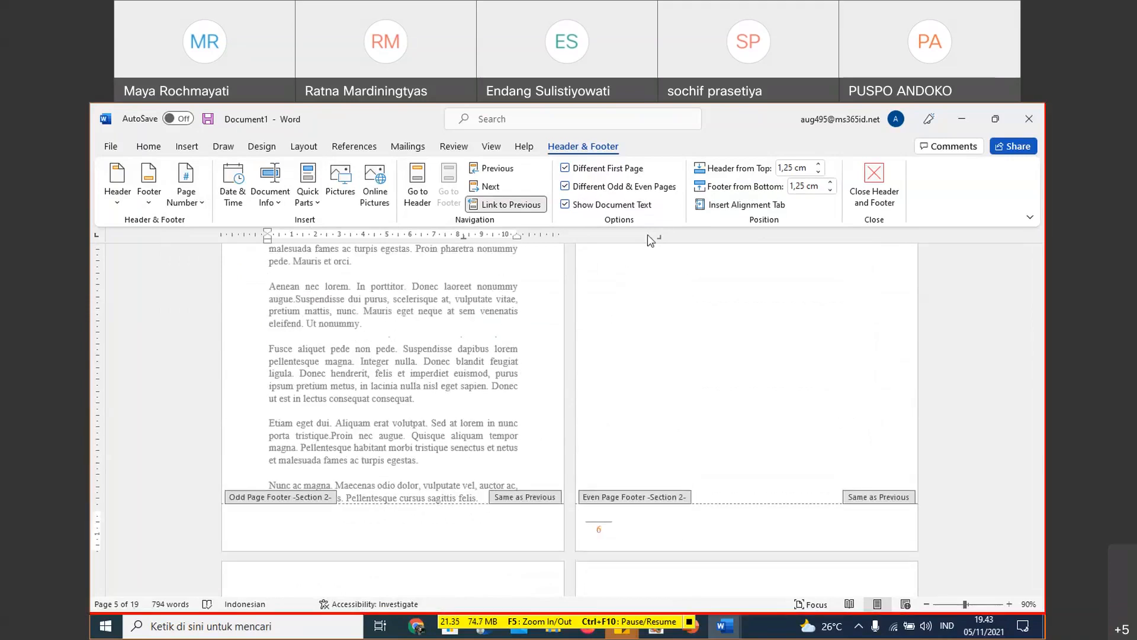
{"action": "scroll", "coordinate": [654, 371], "scroll_direction": "up", "scroll_amount": 10}
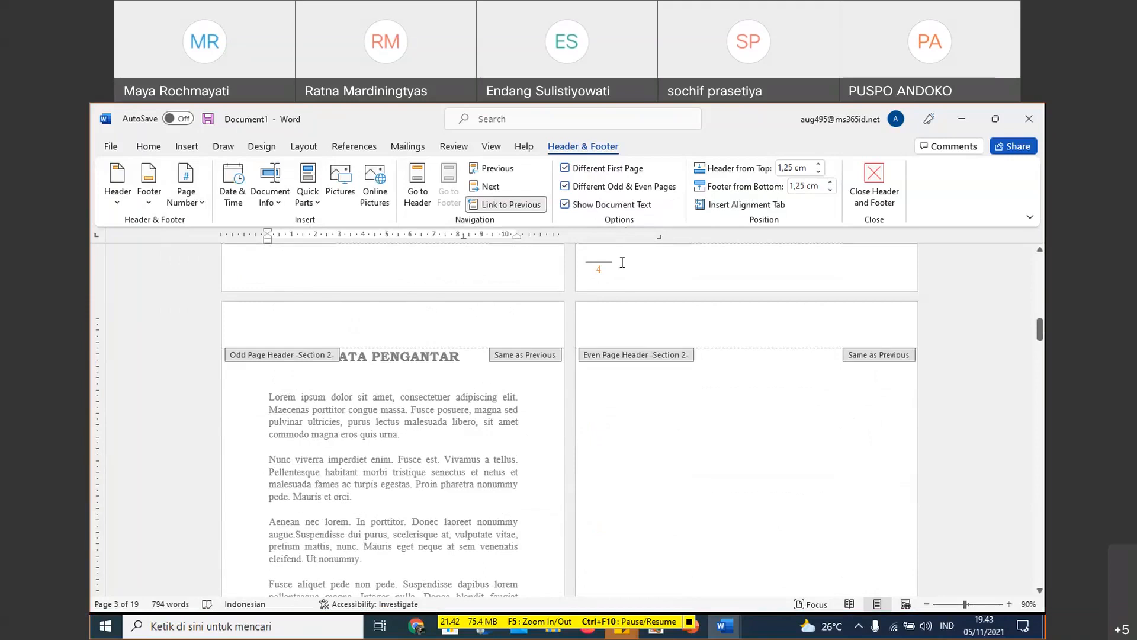
{"action": "scroll", "coordinate": [604, 285], "scroll_direction": "down", "scroll_amount": 8}
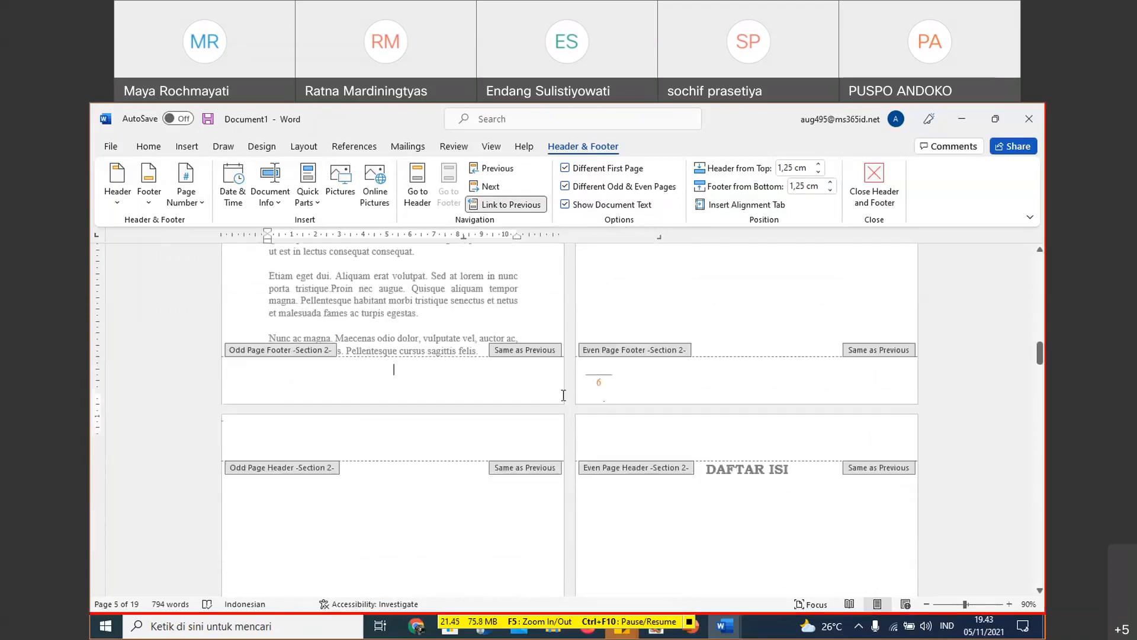
{"action": "scroll", "coordinate": [592, 402], "scroll_direction": "up", "scroll_amount": 1}
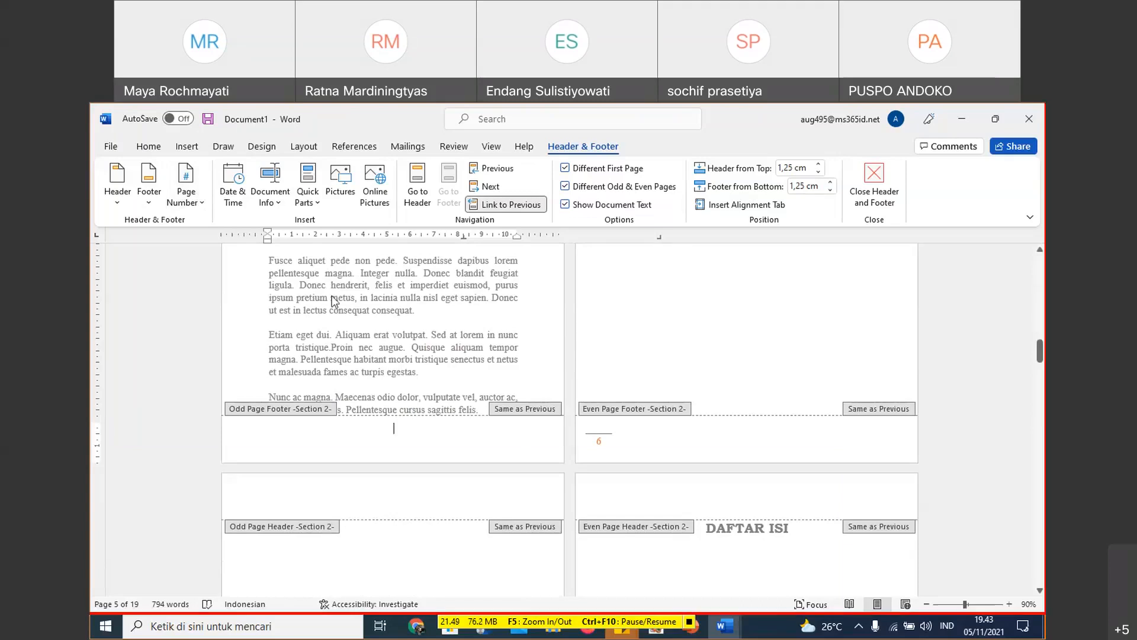
{"action": "left_click", "coordinate": [200, 209]}
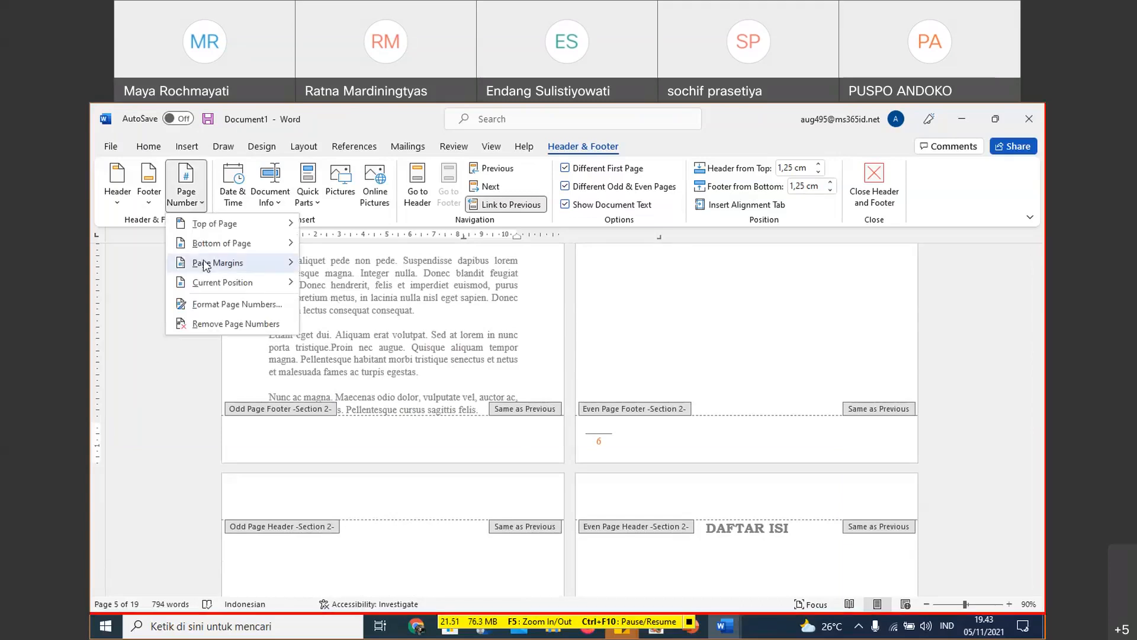
{"action": "mouse_move", "coordinate": [203, 264]}
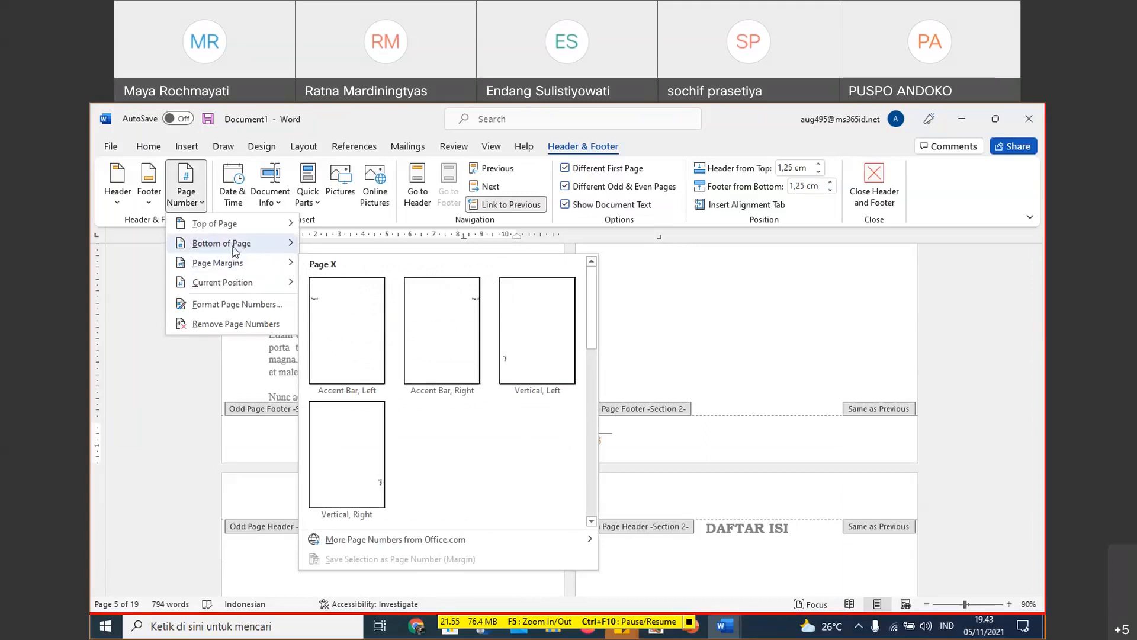
{"action": "mouse_move", "coordinate": [219, 243]}
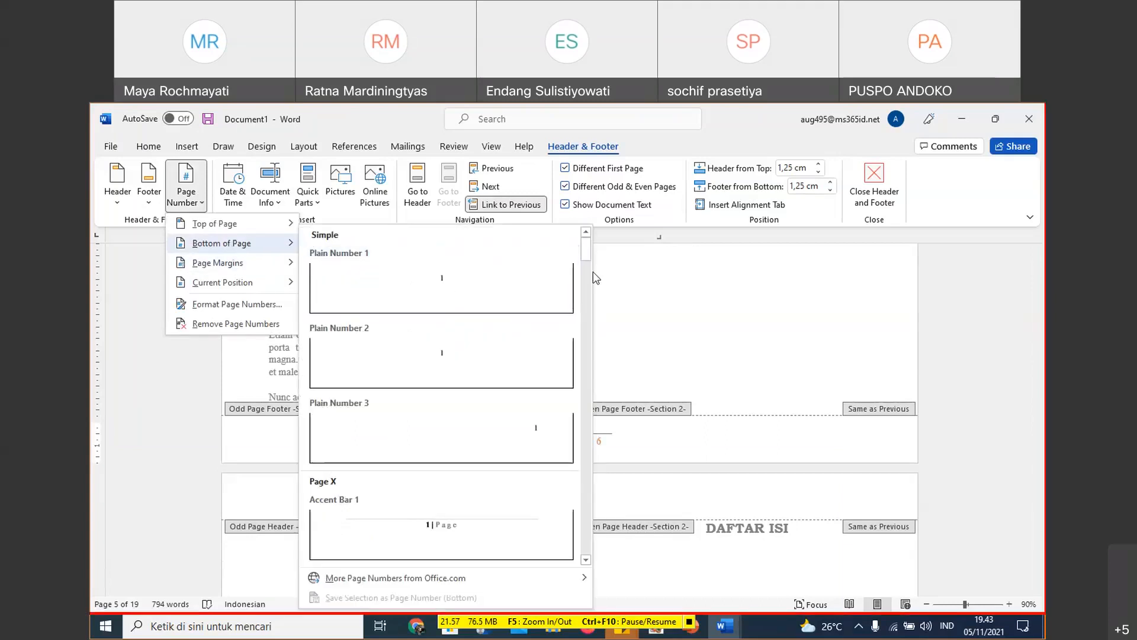
{"action": "left_click_drag", "start_coordinate": [587, 260], "coordinate": [585, 390]}
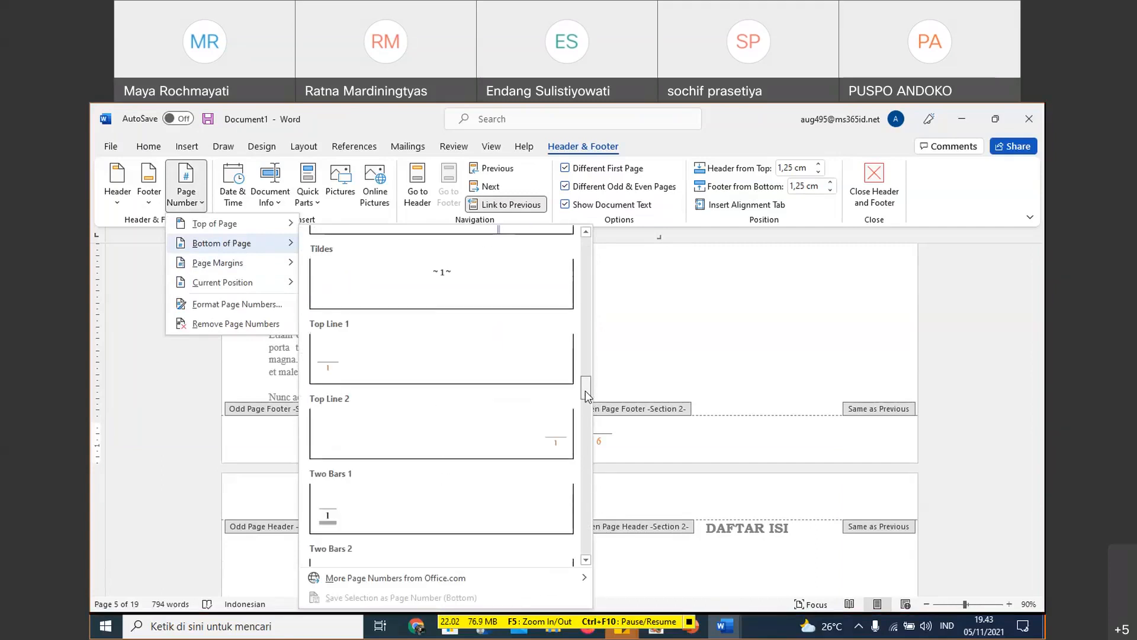
{"action": "left_click", "coordinate": [558, 447]}
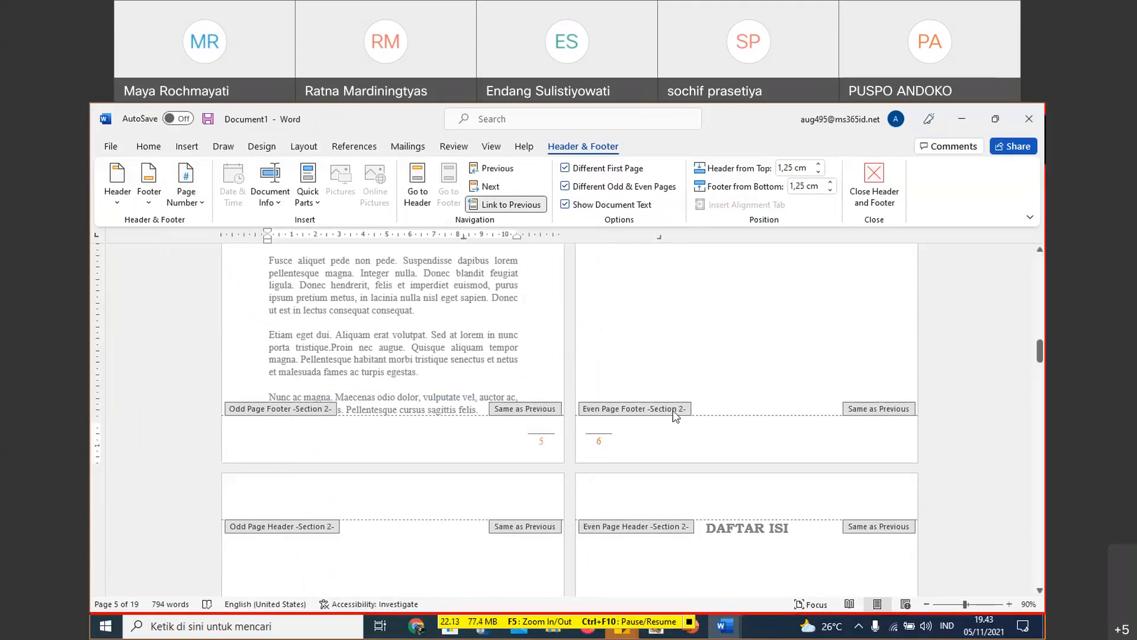
- Examine the page numbers in the Section 1 and Section 2 footers from the HALAMAN JUDUL page to the KATA PENGANTAR page
{"action": "left_click_drag", "start_coordinate": [1040, 355], "coordinate": [1040, 263]}
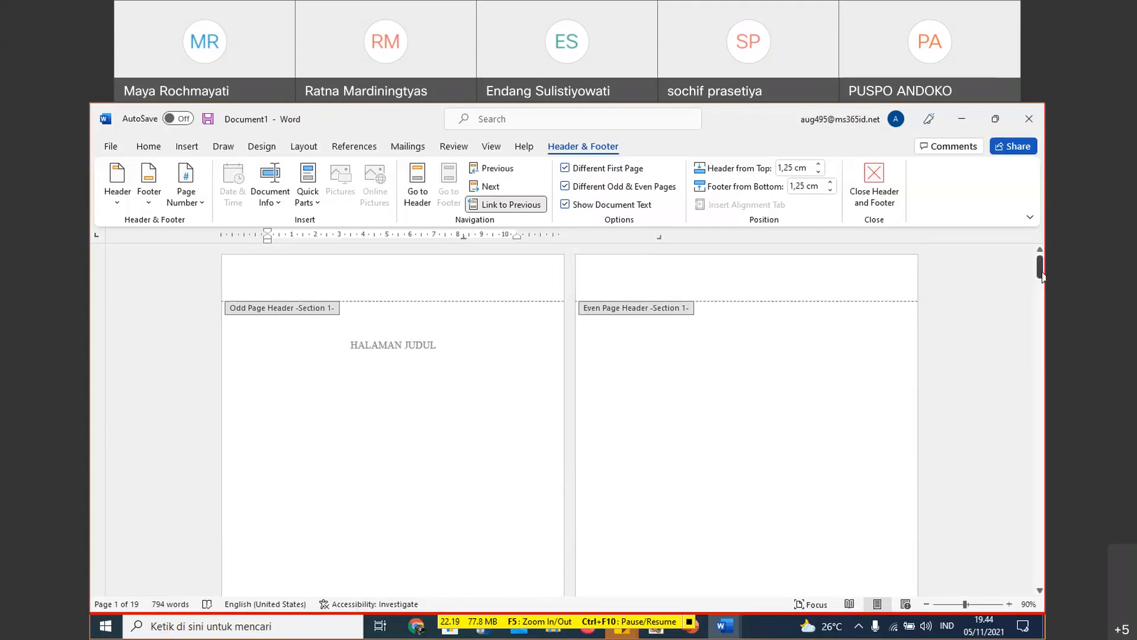
{"action": "left_click_drag", "start_coordinate": [1041, 276], "coordinate": [1041, 302]}
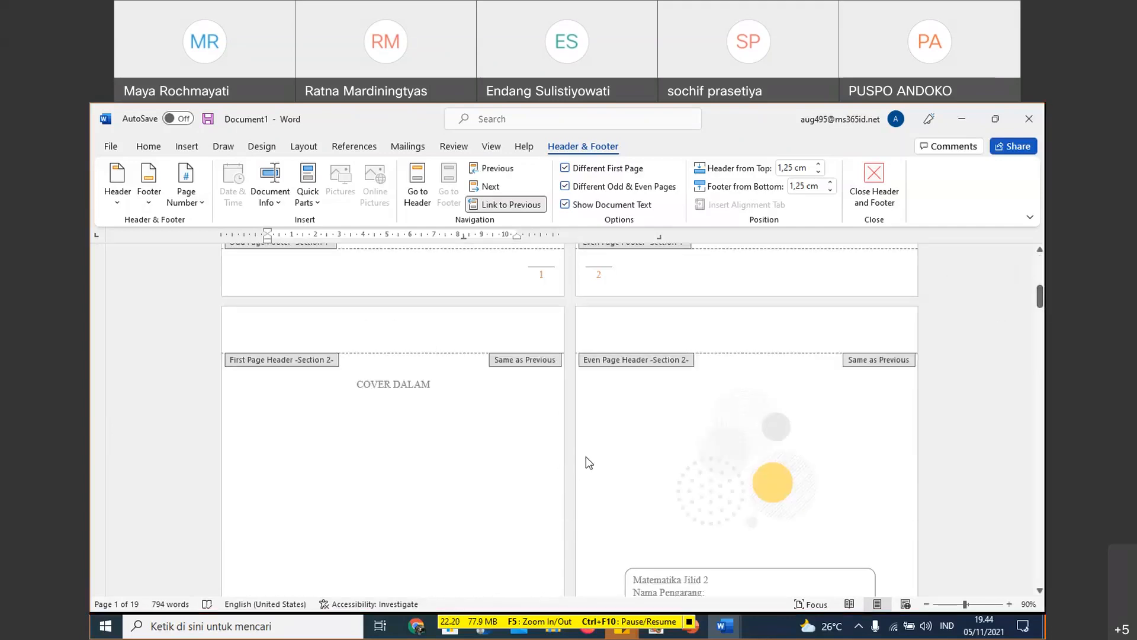
{"action": "scroll", "coordinate": [509, 517], "scroll_direction": "up", "scroll_amount": 3}
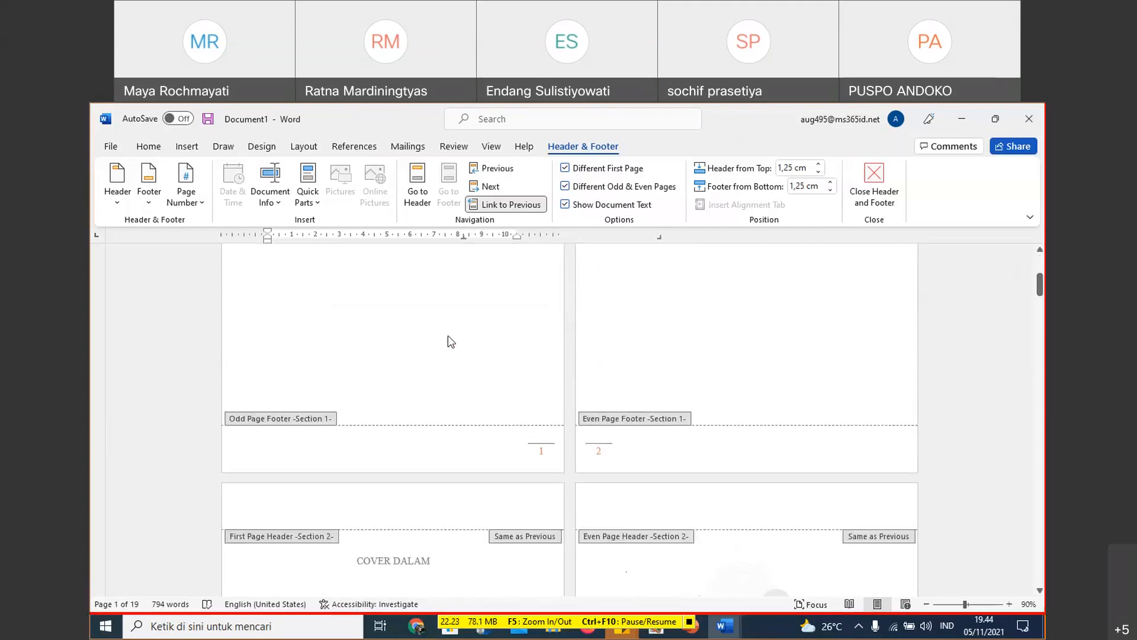
{"action": "scroll", "coordinate": [485, 356], "scroll_direction": "up", "scroll_amount": 2}
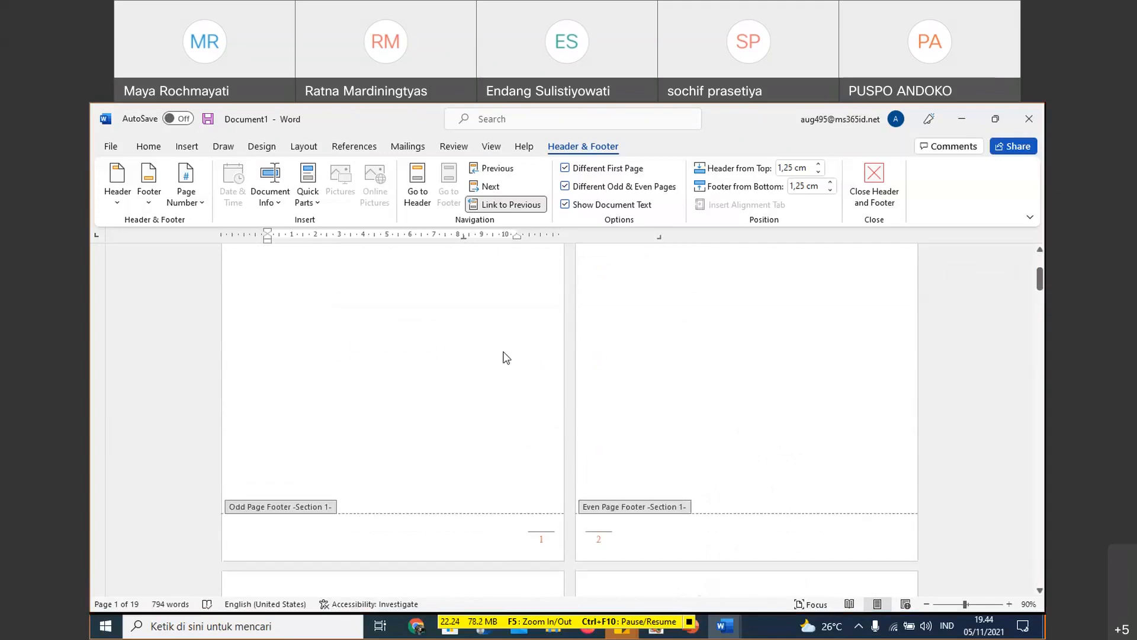
{"action": "scroll", "coordinate": [486, 354], "scroll_direction": "up", "scroll_amount": 5}
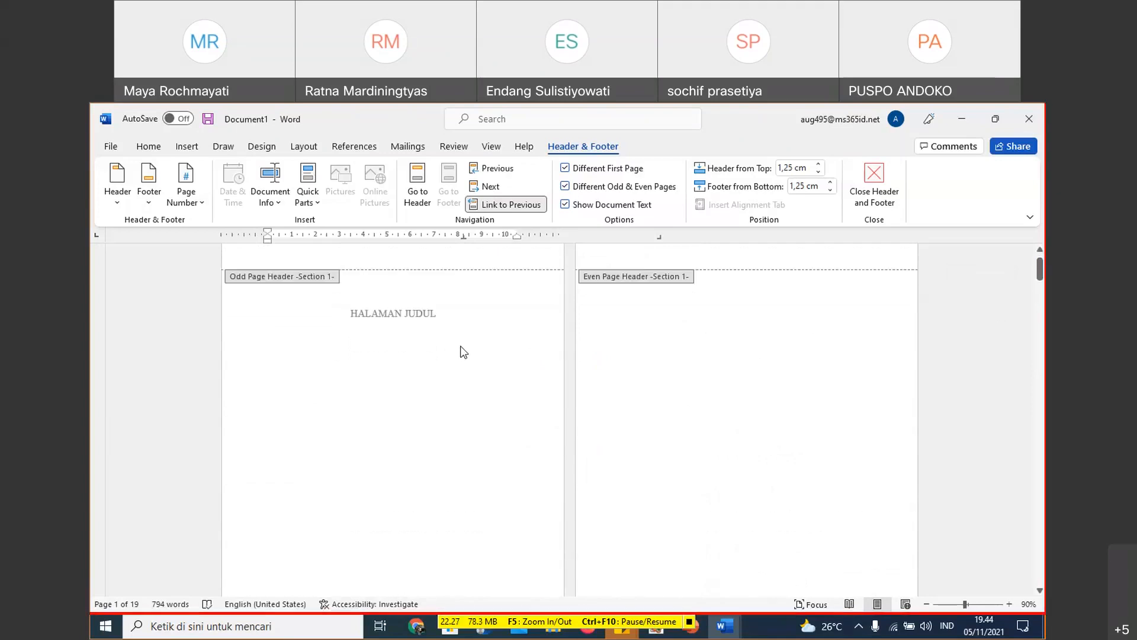
{"action": "scroll", "coordinate": [487, 367], "scroll_direction": "down", "scroll_amount": 5}
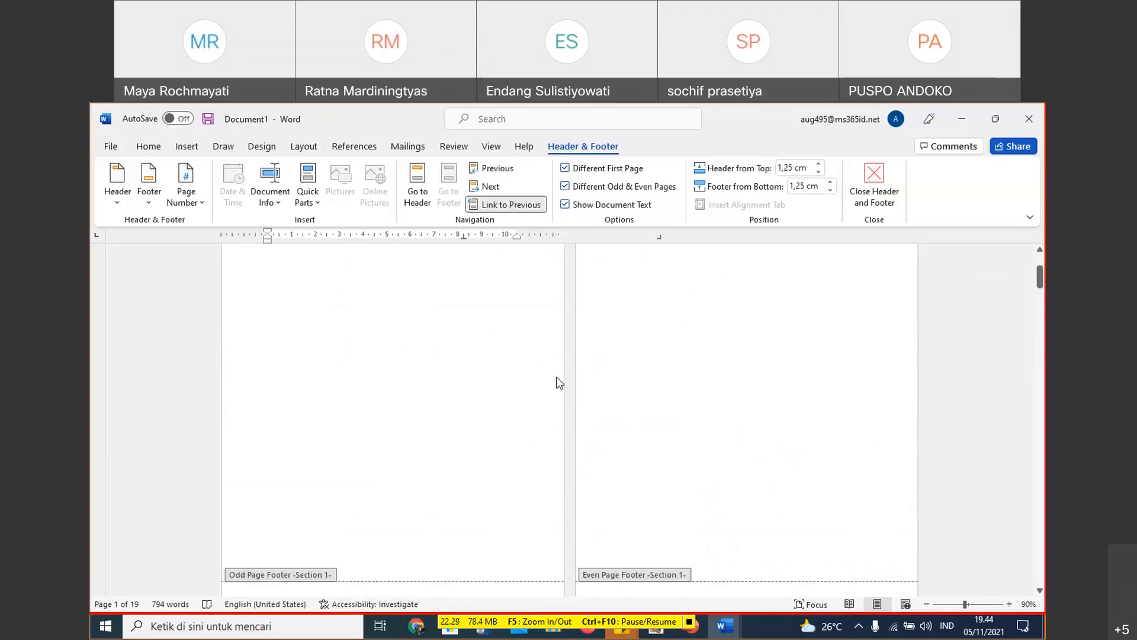
{"action": "scroll", "coordinate": [644, 390], "scroll_direction": "down", "scroll_amount": 5}
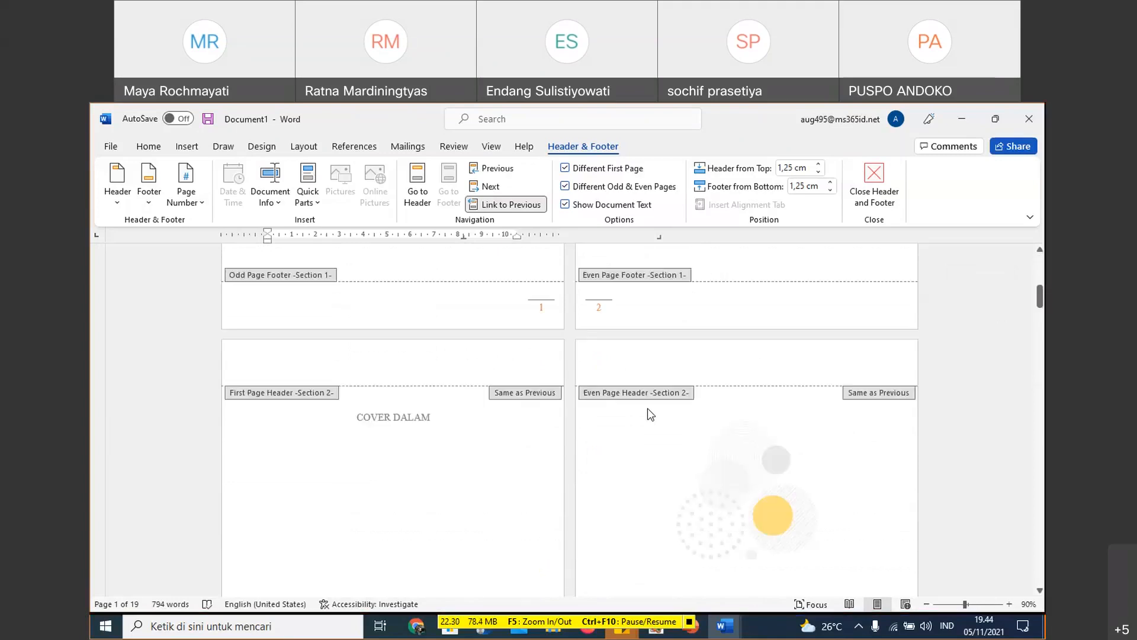
{"action": "scroll", "coordinate": [656, 390], "scroll_direction": "up", "scroll_amount": 1}
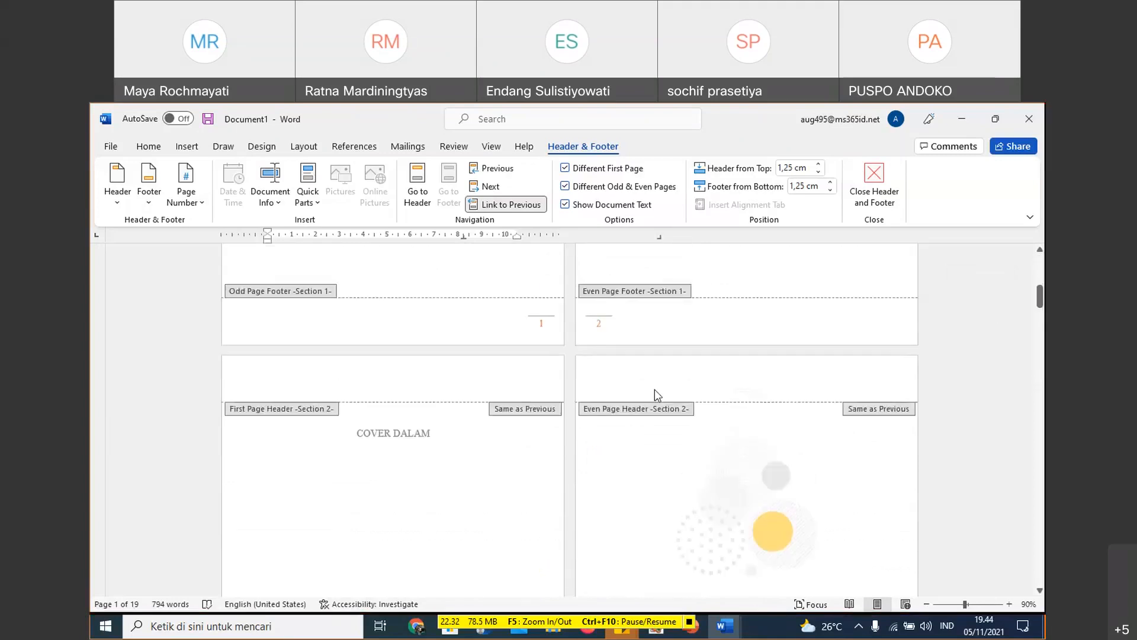
{"action": "scroll", "coordinate": [656, 389], "scroll_direction": "up", "scroll_amount": 10}
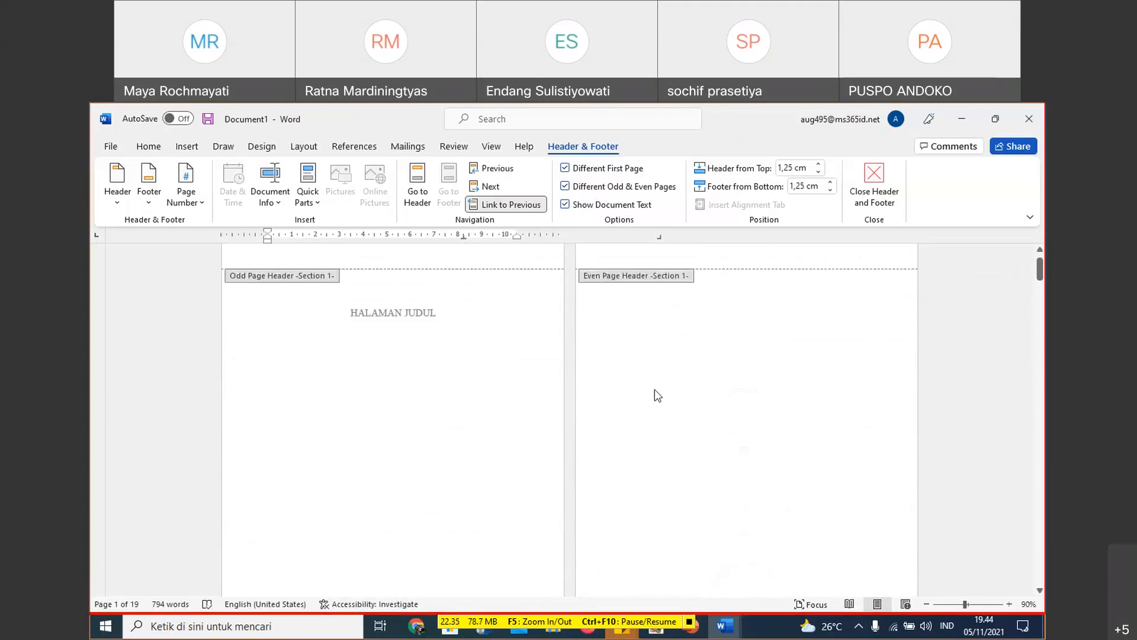
{"action": "scroll", "coordinate": [658, 386], "scroll_direction": "down", "scroll_amount": 10}
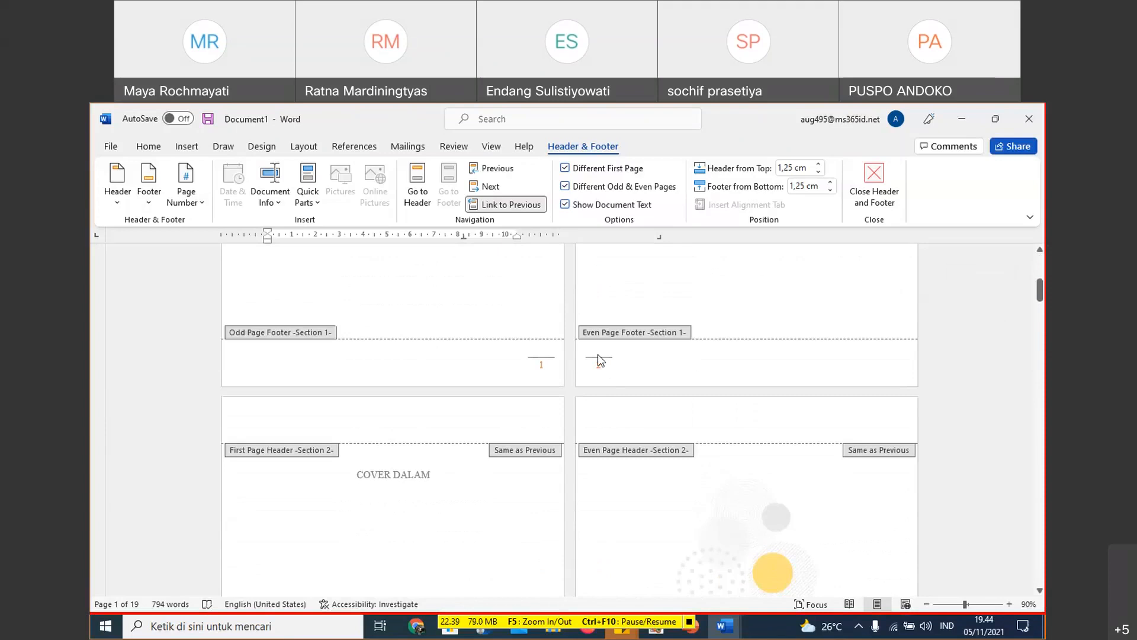
{"action": "scroll", "coordinate": [578, 333], "scroll_direction": "up", "scroll_amount": 5}
{"action": "scroll", "coordinate": [578, 340], "scroll_direction": "up", "scroll_amount": 5}
{"action": "scroll", "coordinate": [592, 385], "scroll_direction": "down", "scroll_amount": 9}
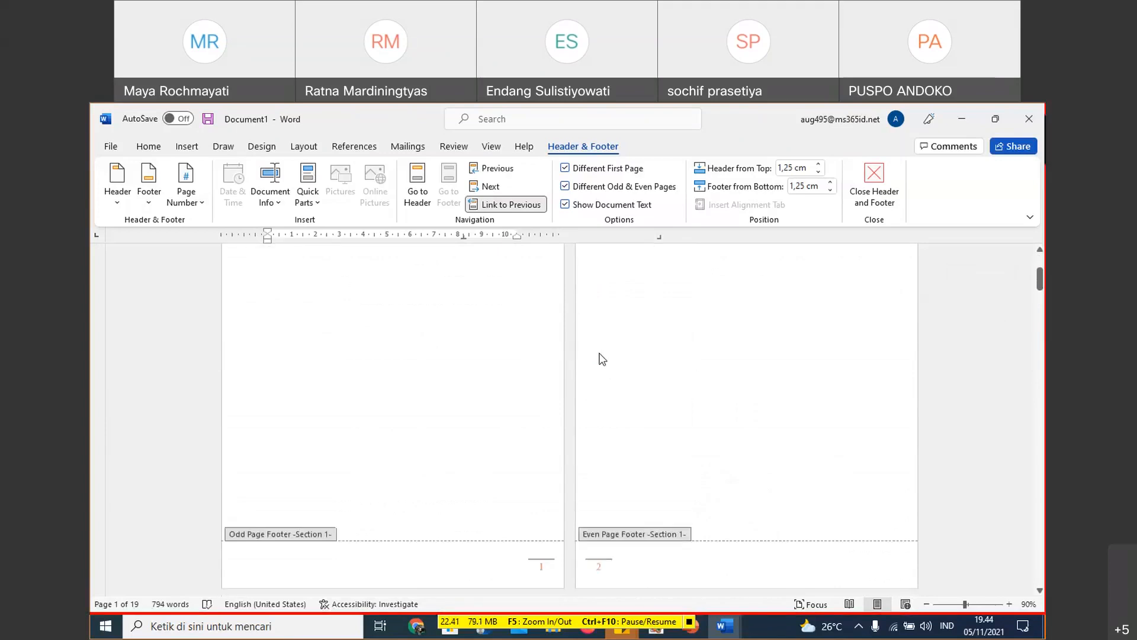
{"action": "left_click", "coordinate": [644, 445]}
{"action": "scroll", "coordinate": [612, 437], "scroll_direction": "down", "scroll_amount": 5}
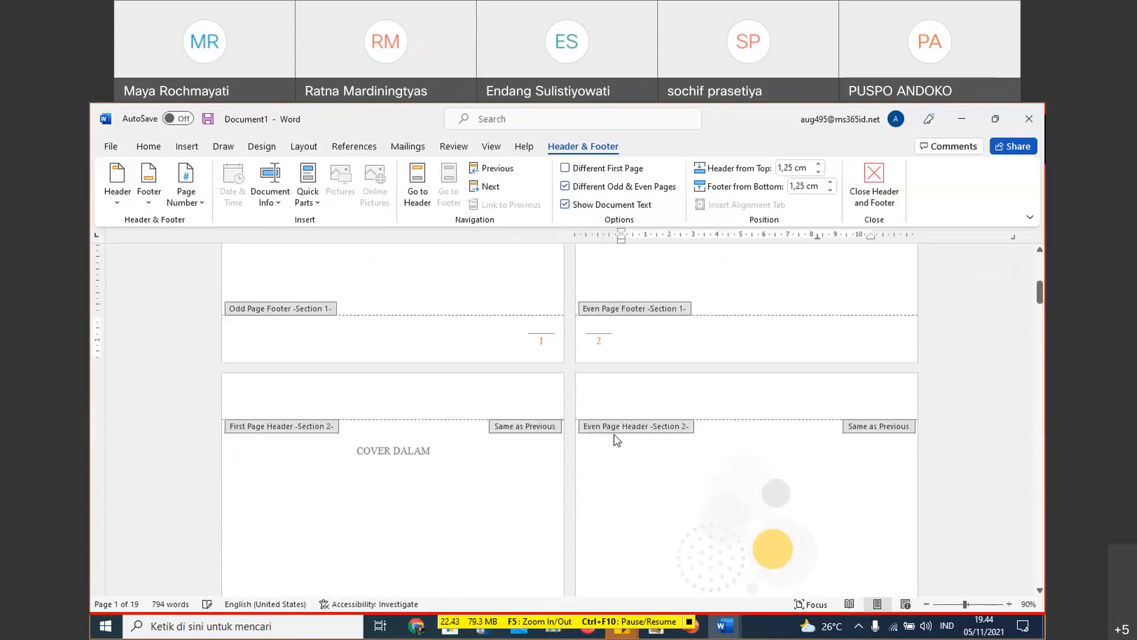
{"action": "scroll", "coordinate": [564, 435], "scroll_direction": "down", "scroll_amount": 3}
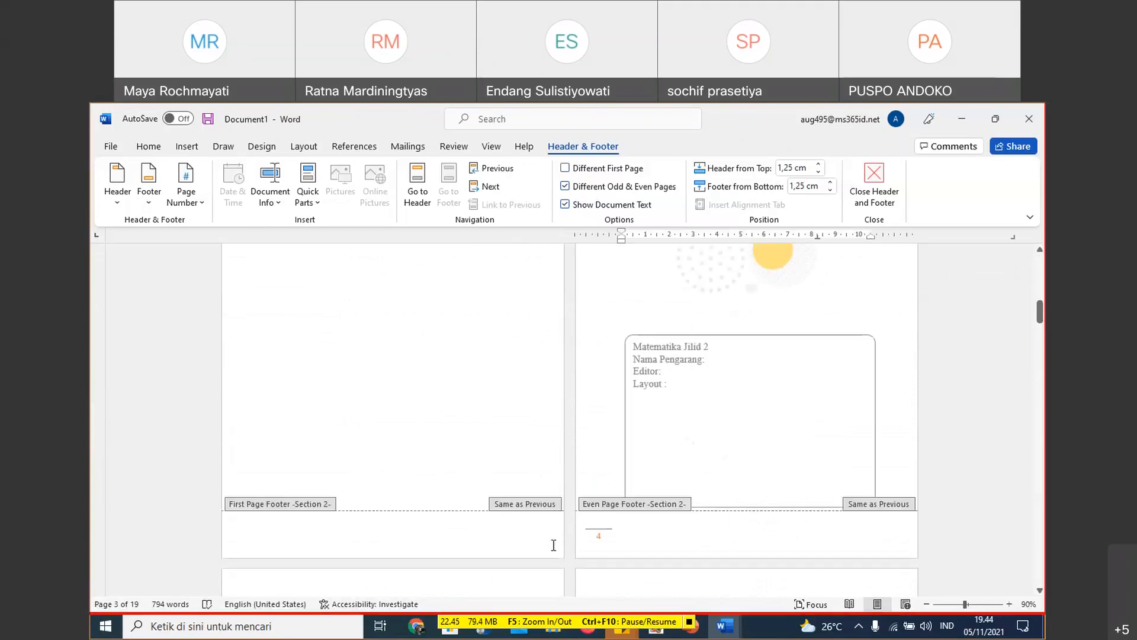
{"action": "scroll", "coordinate": [553, 543], "scroll_direction": "down", "scroll_amount": 2}
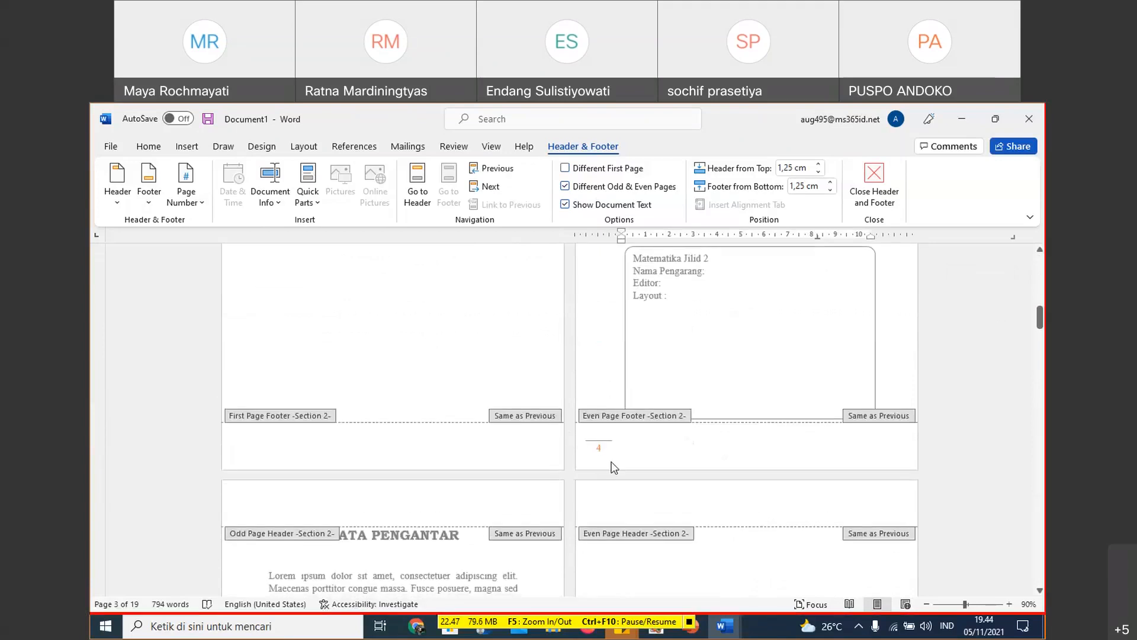
{"action": "scroll", "coordinate": [614, 467], "scroll_direction": "up", "scroll_amount": 7}
{"action": "scroll", "coordinate": [609, 417], "scroll_direction": "down", "scroll_amount": 7}
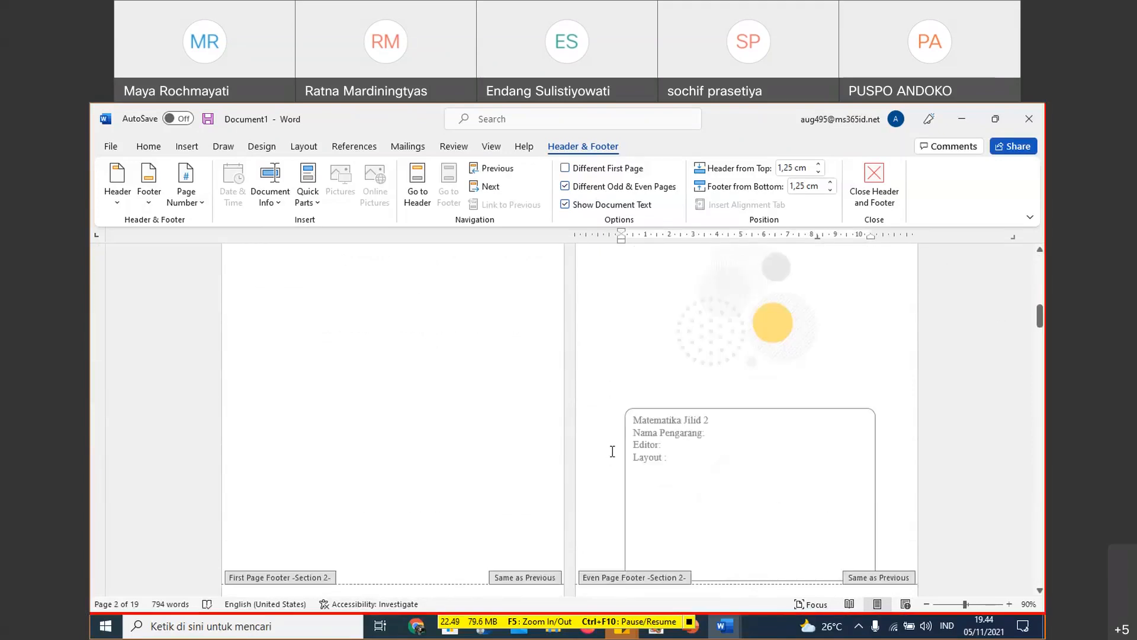
- Turn off Link to Previous for the Section 2 first page footer on the COVER DALAM page
{"action": "left_click", "coordinate": [540, 450]}
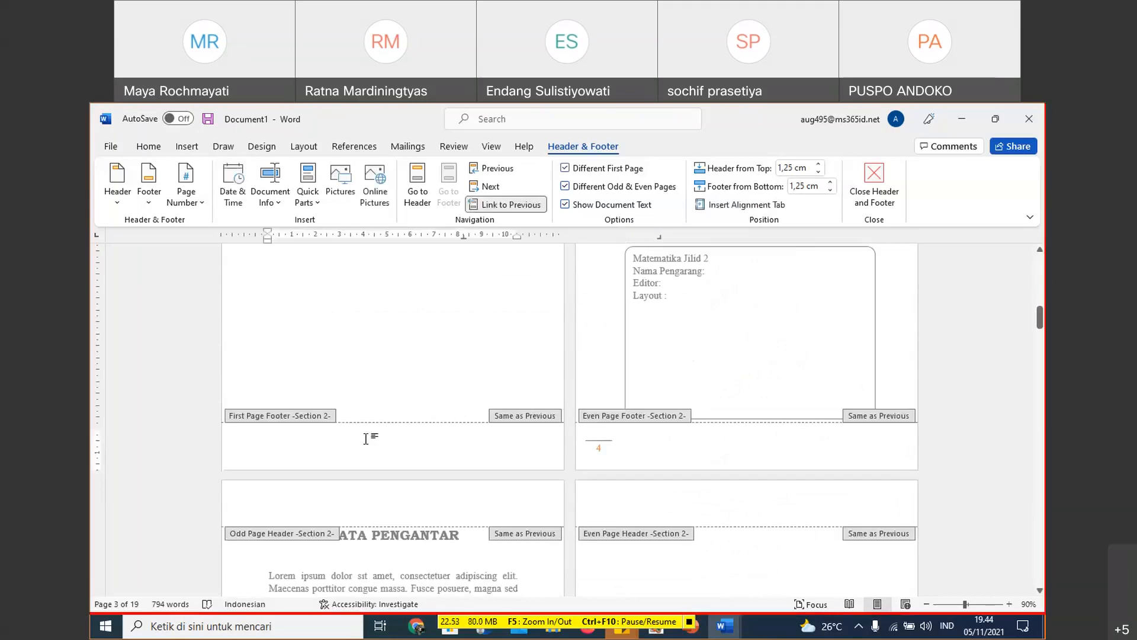
{"action": "scroll", "coordinate": [456, 418], "scroll_direction": "up", "scroll_amount": 2}
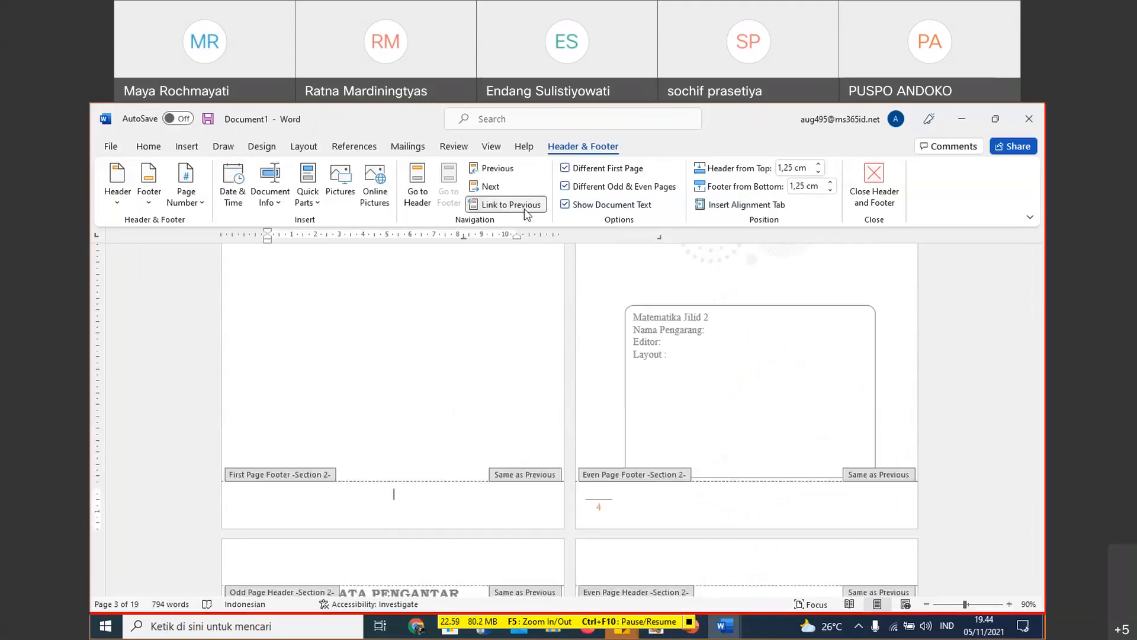
{"action": "scroll", "coordinate": [604, 332], "scroll_direction": "up", "scroll_amount": 5}
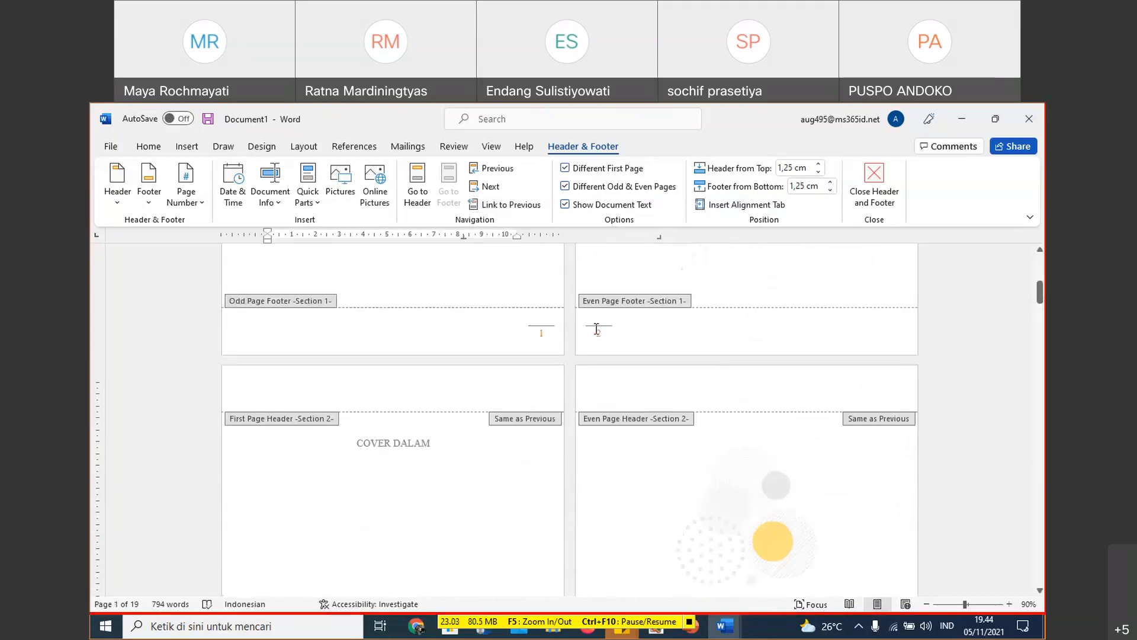
{"action": "scroll", "coordinate": [586, 349], "scroll_direction": "down", "scroll_amount": 2}
{"action": "scroll", "coordinate": [589, 348], "scroll_direction": "down", "scroll_amount": 3}
{"action": "scroll", "coordinate": [550, 429], "scroll_direction": "up", "scroll_amount": 1}
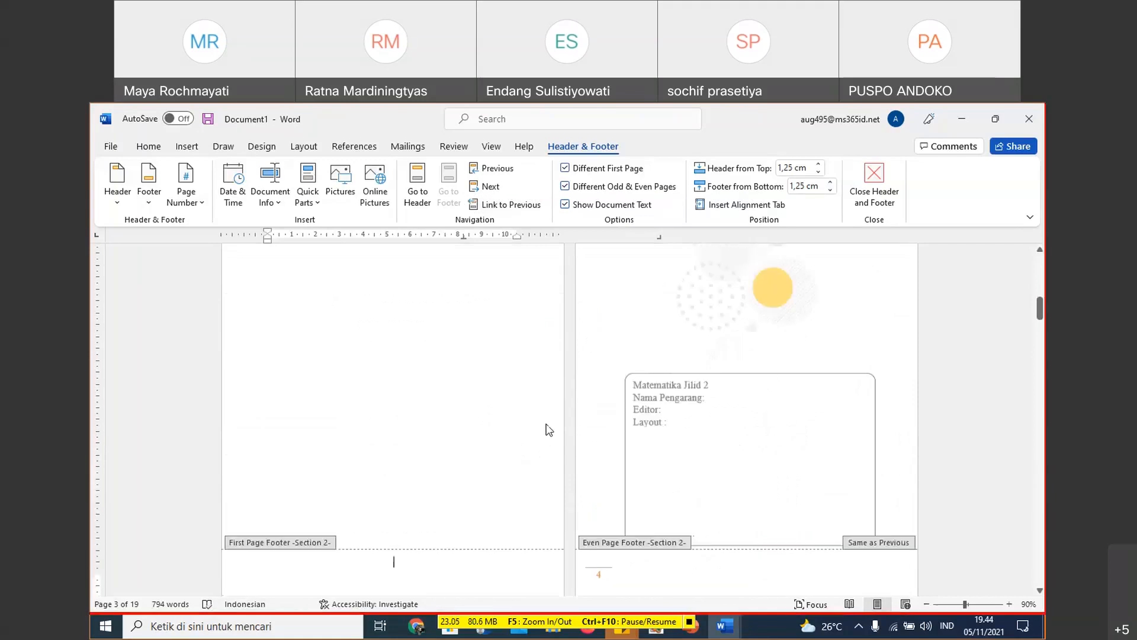
- Delete the page numbers with their lines from the Section 1 odd and even page footers
{"action": "scroll", "coordinate": [548, 425], "scroll_direction": "up", "scroll_amount": 5}
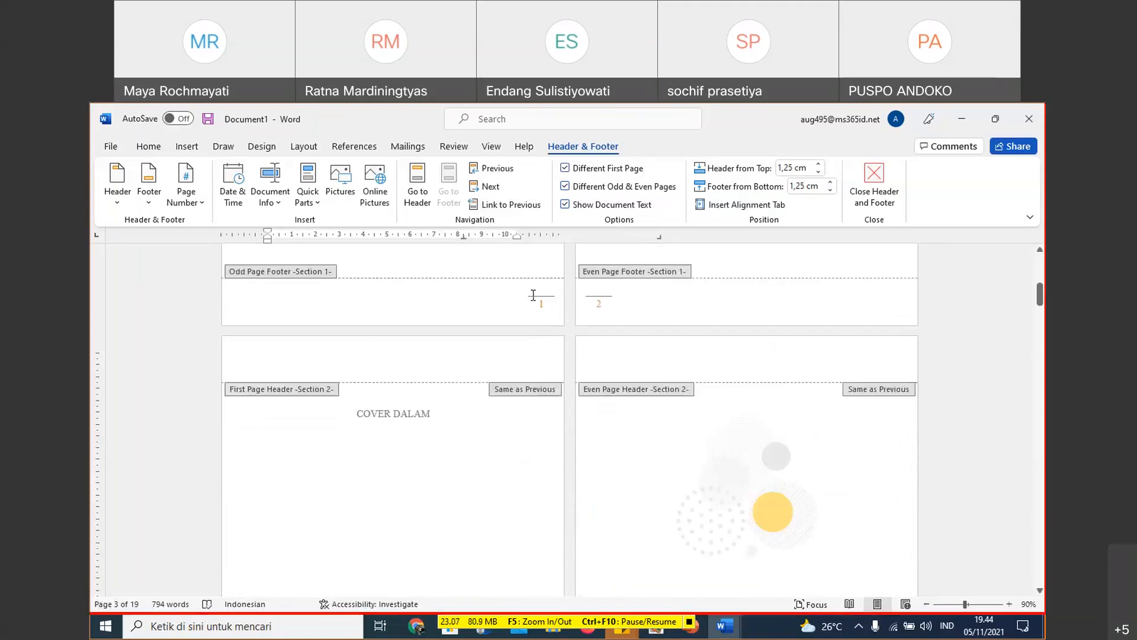
{"action": "left_click", "coordinate": [522, 304]}
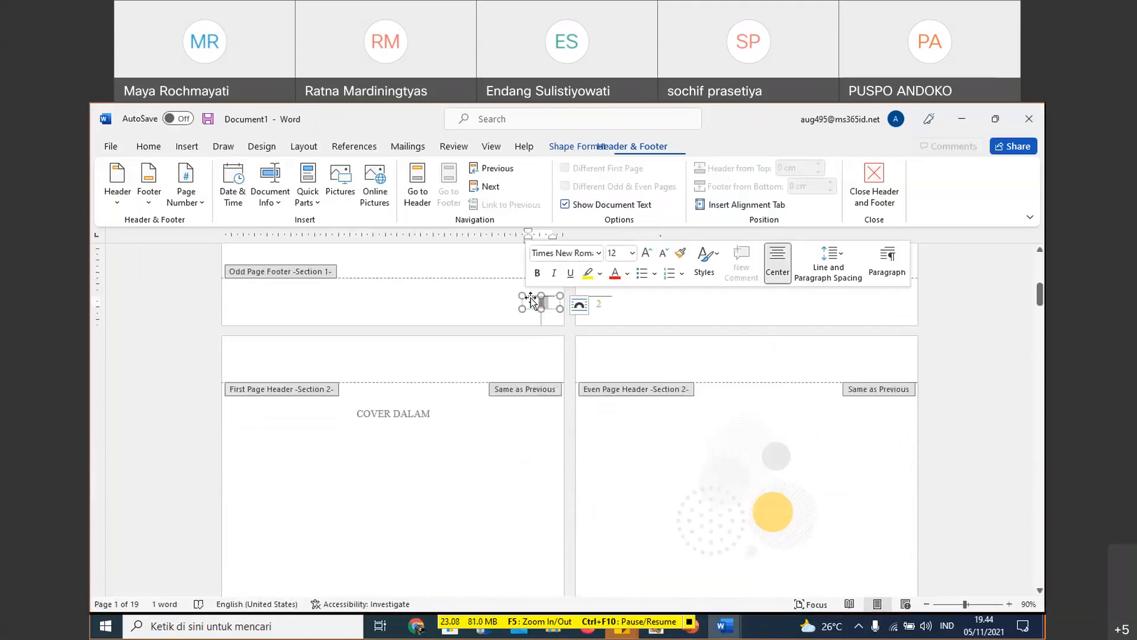
{"action": "key", "text": "Delete"}
{"action": "double_click", "coordinate": [503, 287]}
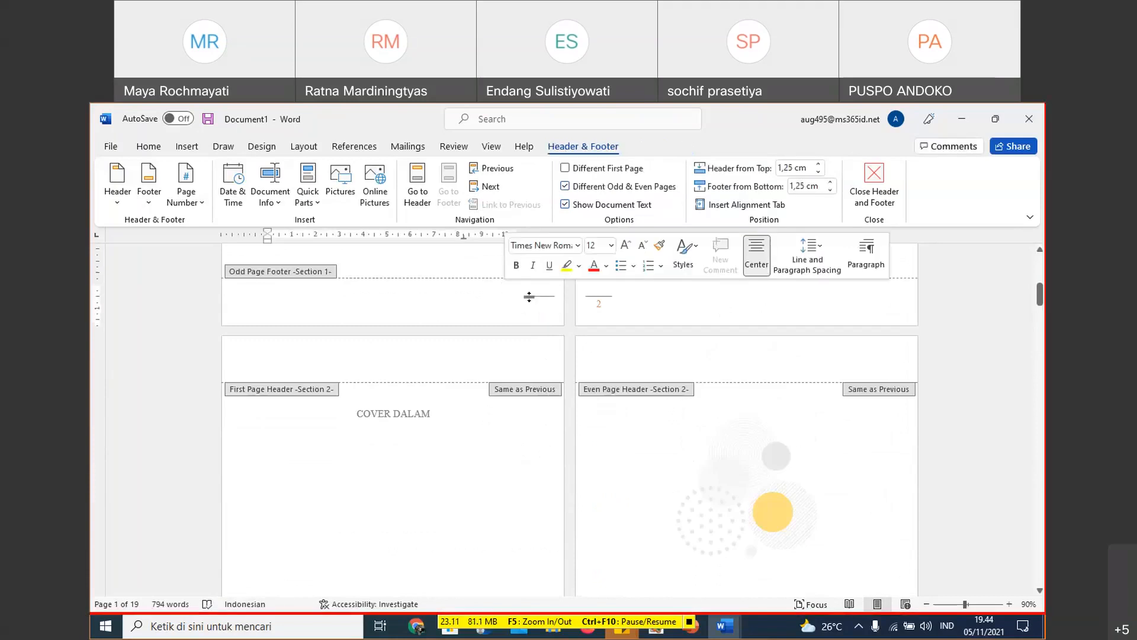
{"action": "left_click", "coordinate": [529, 296]}
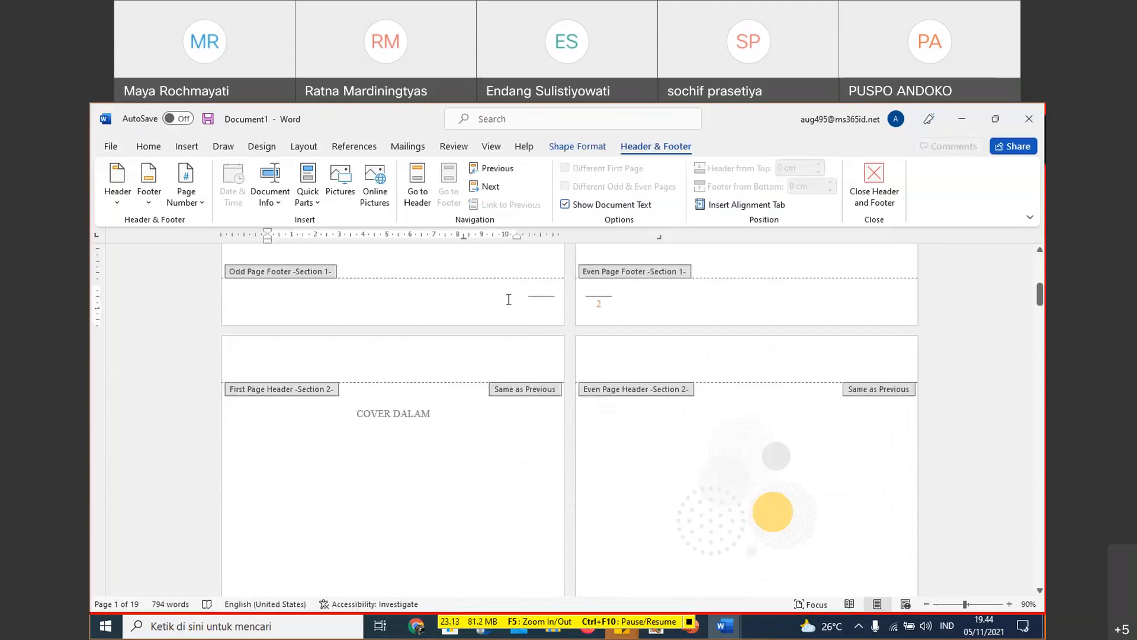
{"action": "left_click", "coordinate": [551, 294]}
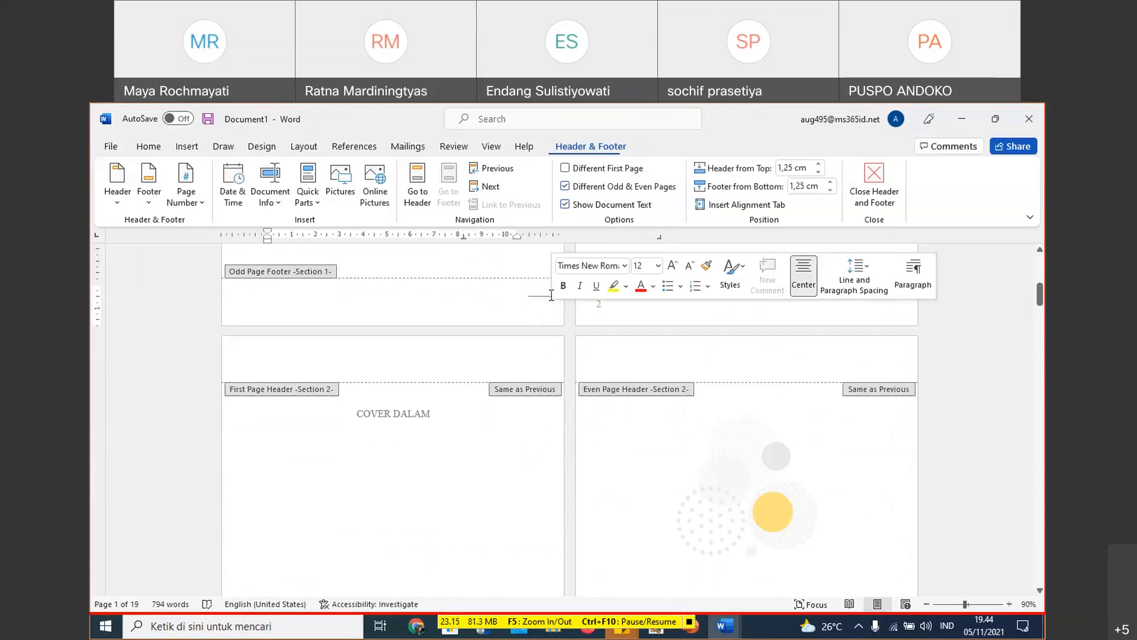
{"action": "left_click", "coordinate": [542, 301]}
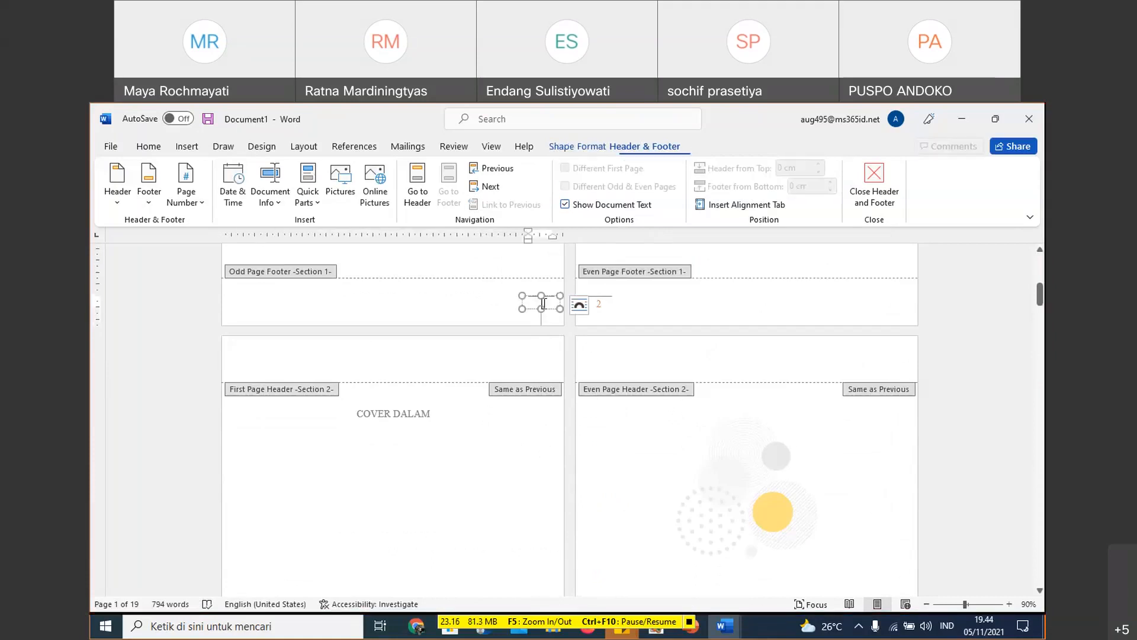
{"action": "left_click", "coordinate": [558, 300]}
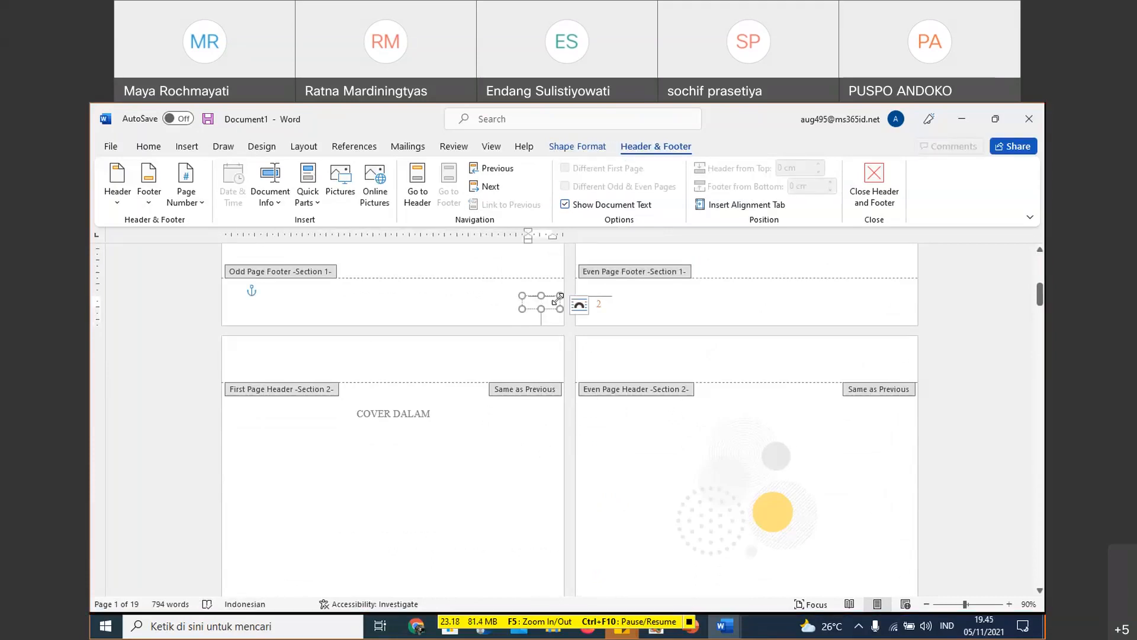
{"action": "key", "text": "Delete"}
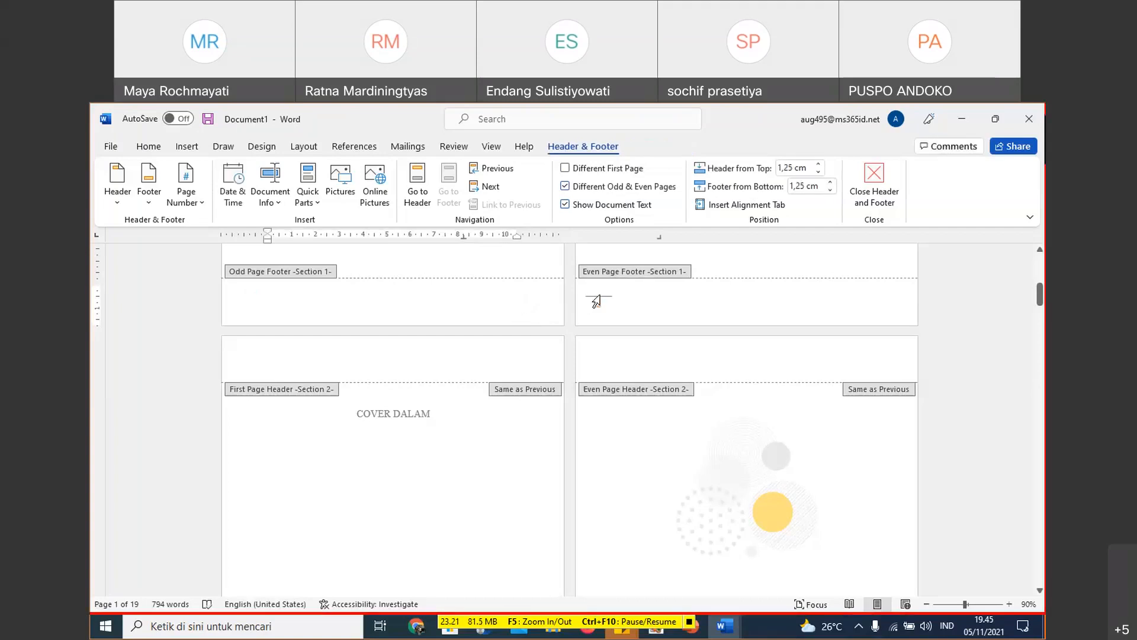
{"action": "left_click", "coordinate": [609, 312]}
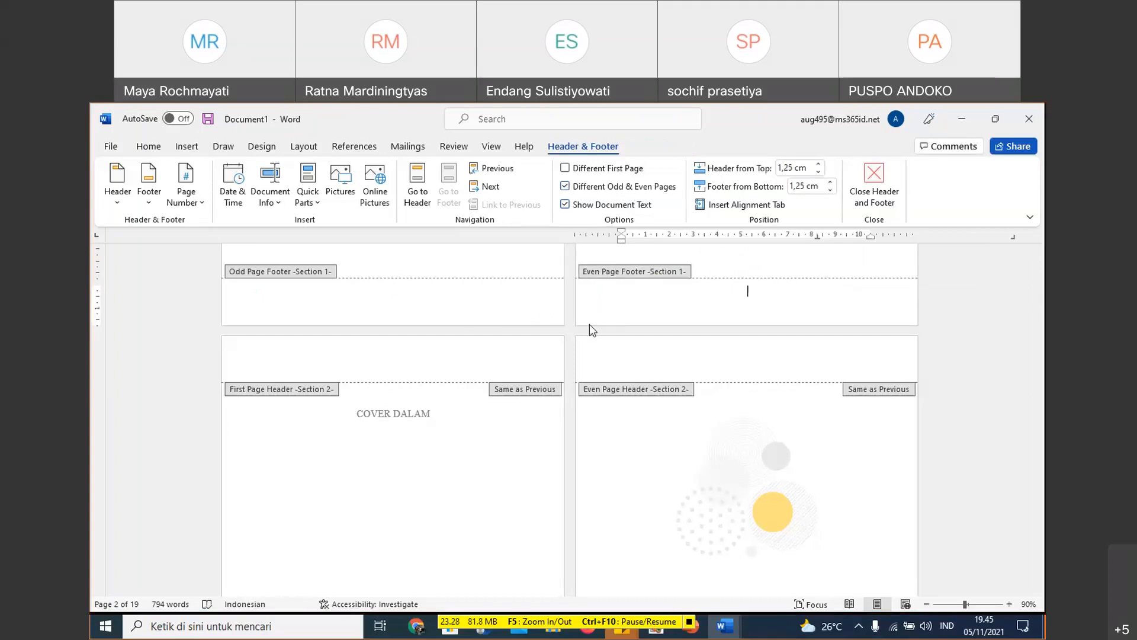
- Turn off Link to Previous for the Section 2 even page footer on the Matematika Jilid 2 page
{"action": "scroll", "coordinate": [673, 448], "scroll_direction": "down", "scroll_amount": 5}
{"action": "scroll", "coordinate": [674, 454], "scroll_direction": "down", "scroll_amount": 4}
{"action": "left_click", "coordinate": [708, 343]}
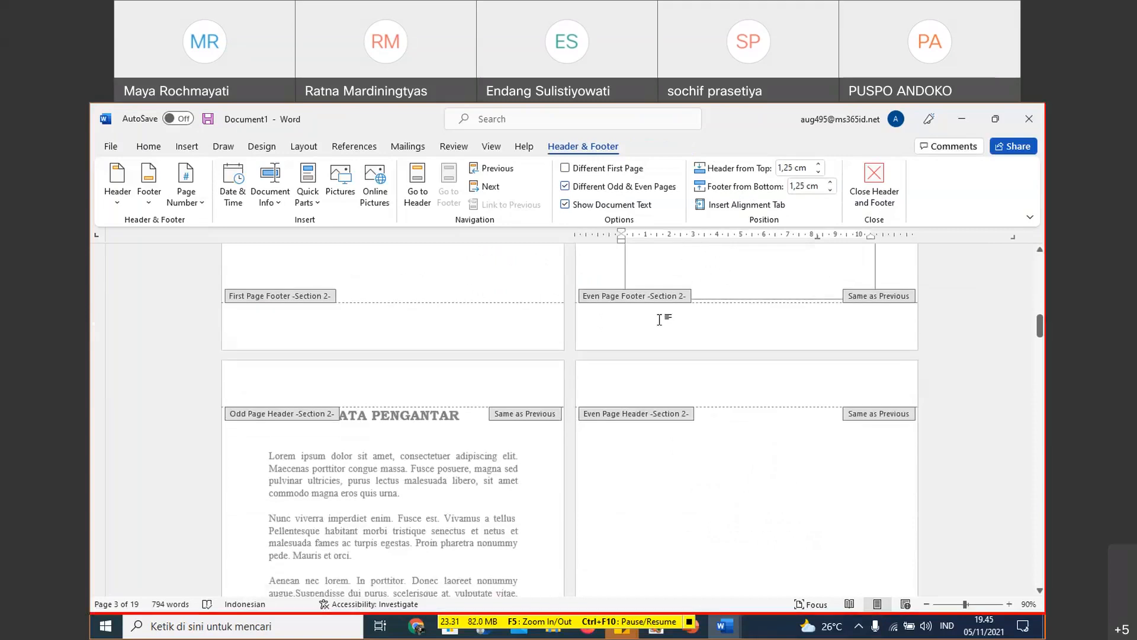
{"action": "scroll", "coordinate": [705, 375], "scroll_direction": "down", "scroll_amount": 8}
{"action": "scroll", "coordinate": [484, 339], "scroll_direction": "up", "scroll_amount": 4}
{"action": "scroll", "coordinate": [484, 339], "scroll_direction": "up", "scroll_amount": 3}
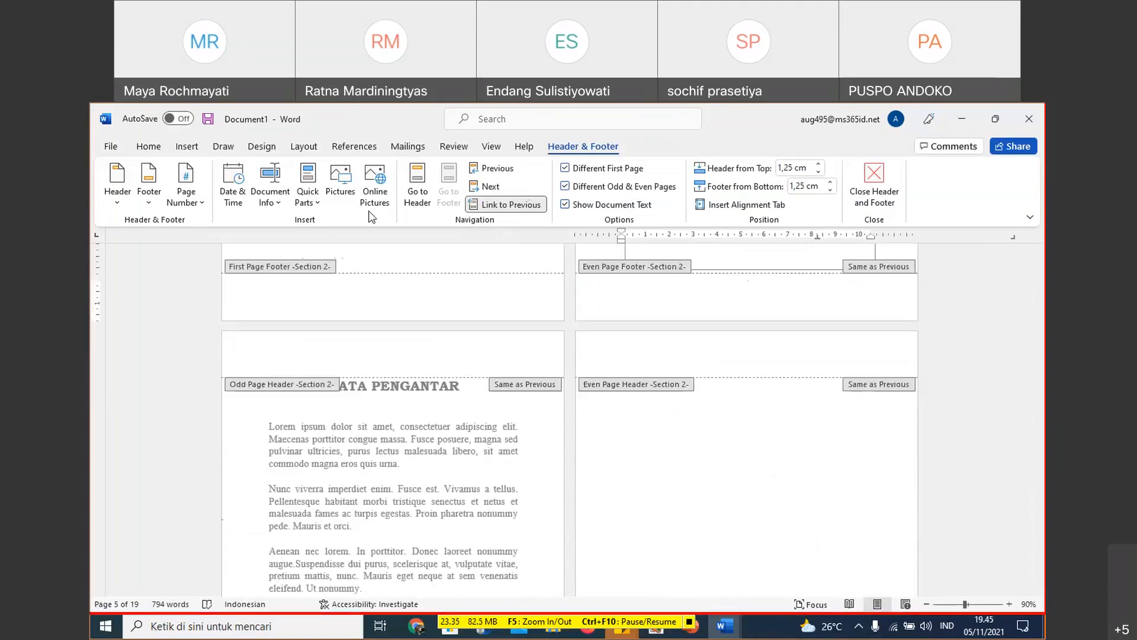
{"action": "left_click", "coordinate": [513, 205]}
{"action": "scroll", "coordinate": [665, 348], "scroll_direction": "up", "scroll_amount": 3}
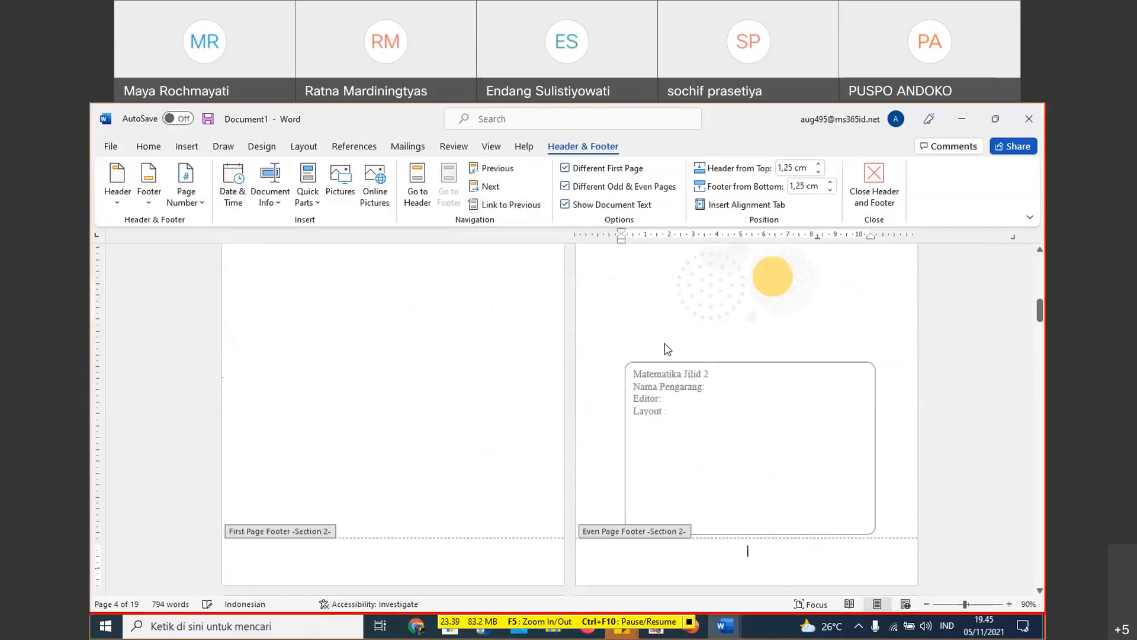
- Undo the recent footer changes, including the page number deletions in Section 1 and the unlinking of the Section 2 even page footer
{"action": "scroll", "coordinate": [667, 349], "scroll_direction": "down", "scroll_amount": 1}
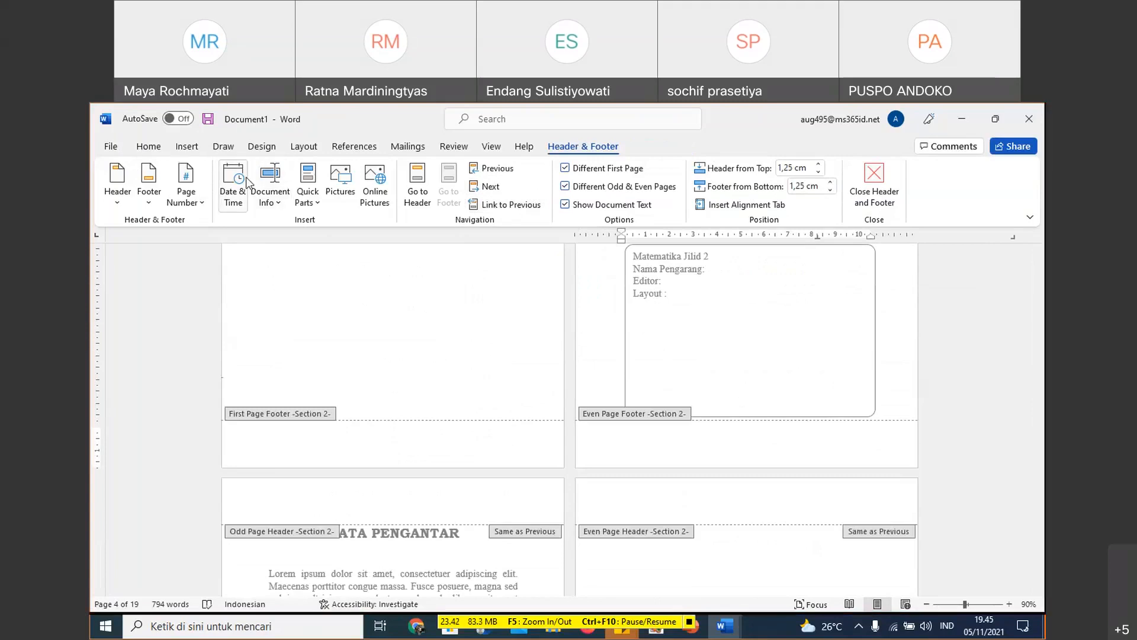
{"action": "left_click", "coordinate": [151, 147]}
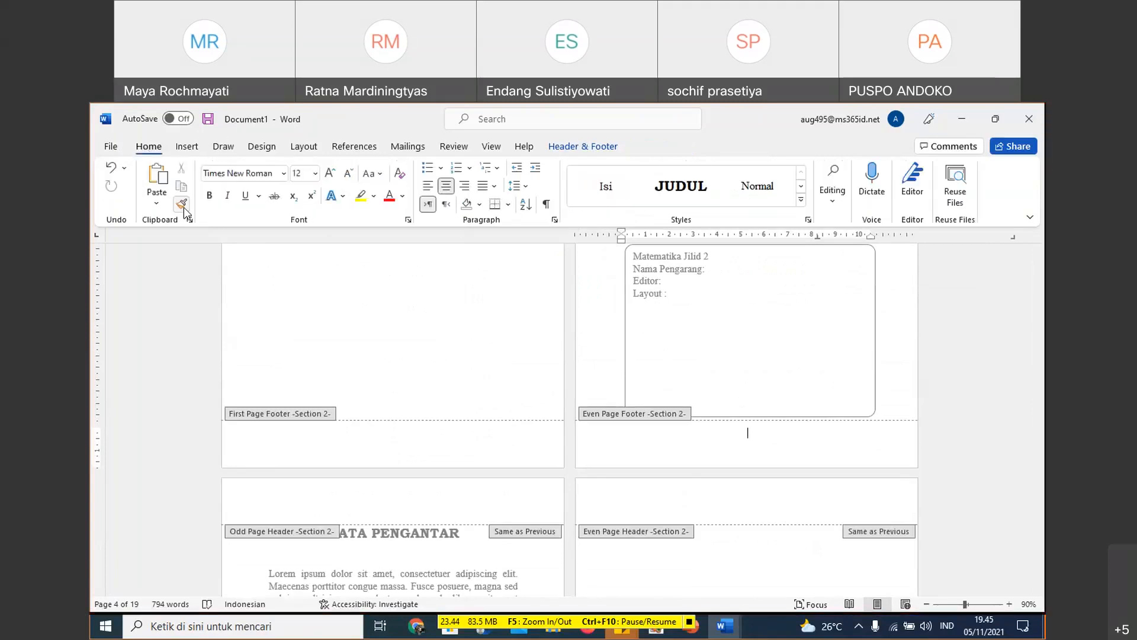
{"action": "left_click", "coordinate": [111, 168]}
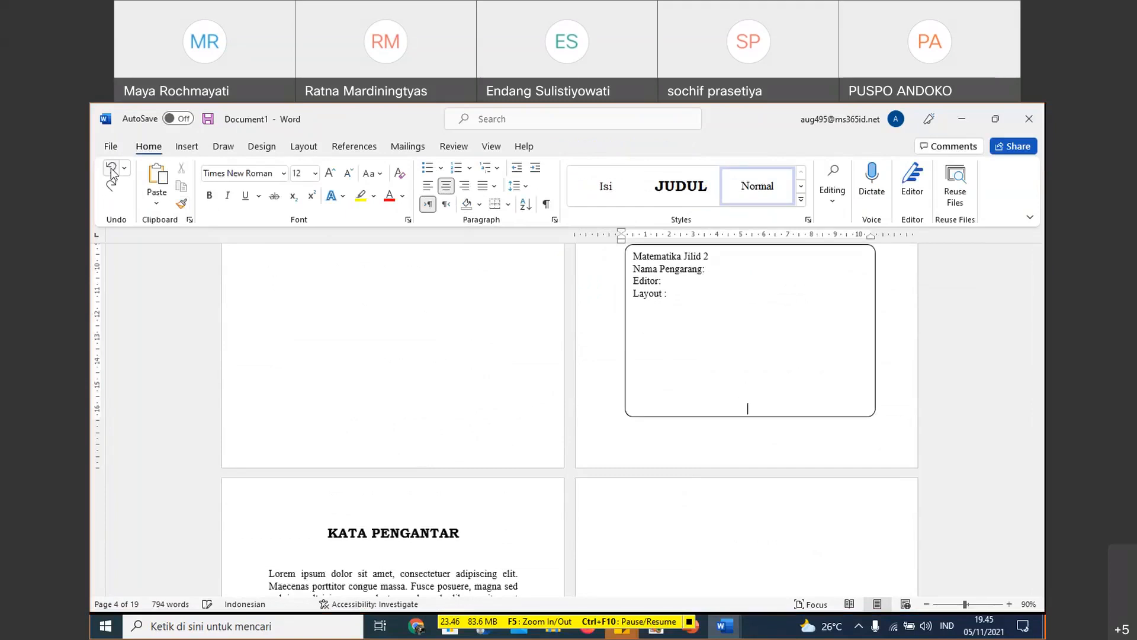
{"action": "left_click", "coordinate": [111, 169]}
{"action": "scroll", "coordinate": [474, 347], "scroll_direction": "up", "scroll_amount": 5}
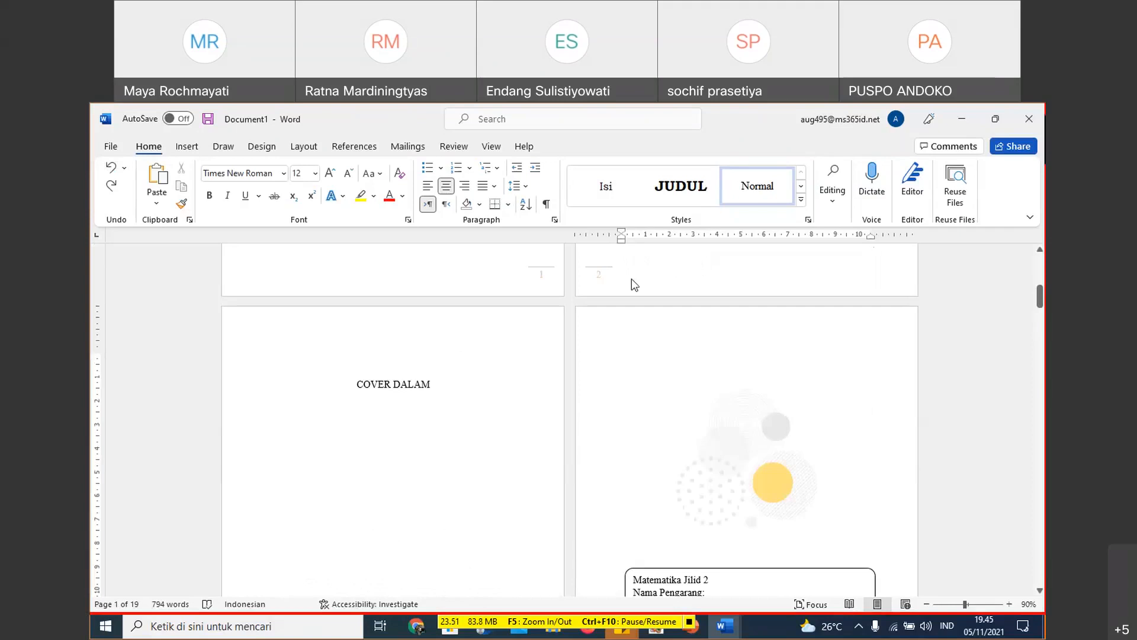
- Turn off Link to Previous for the Section 2 even page footer below the Matematika Jilid 2 box
{"action": "scroll", "coordinate": [733, 345], "scroll_direction": "down", "scroll_amount": 3}
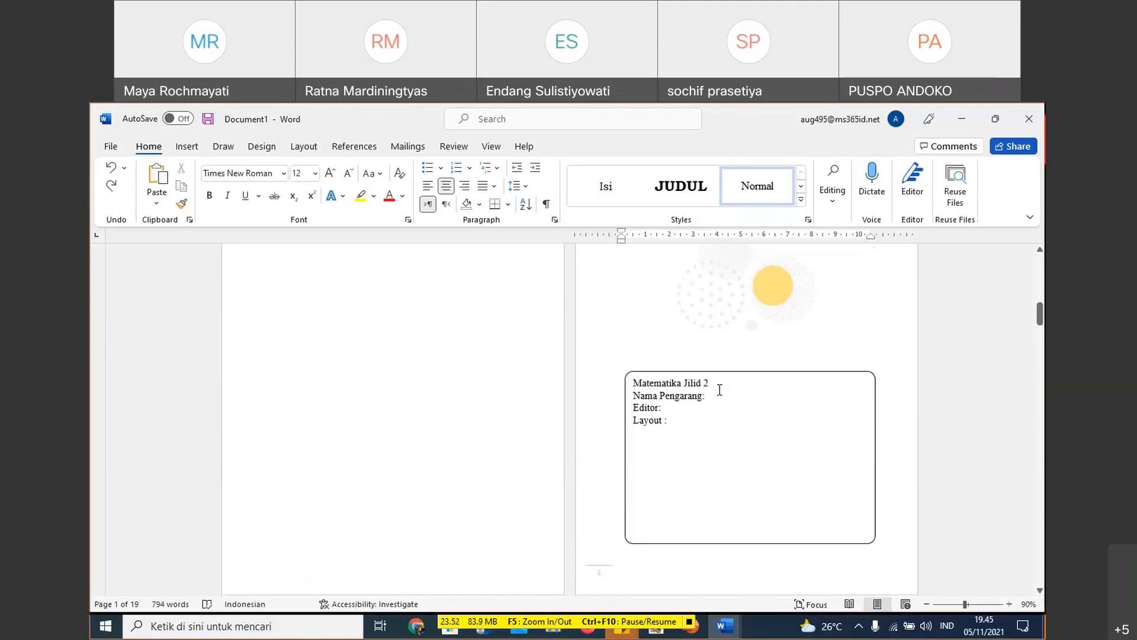
{"action": "scroll", "coordinate": [492, 376], "scroll_direction": "down", "scroll_amount": 2}
{"action": "double_click", "coordinate": [531, 428]}
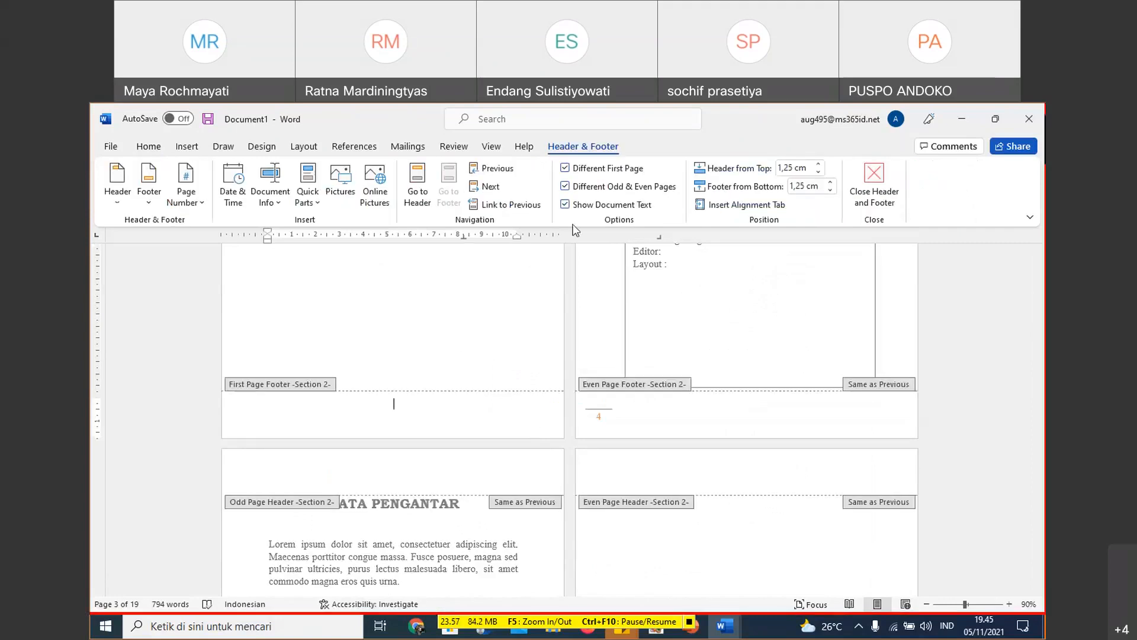
{"action": "left_click", "coordinate": [746, 402]}
{"action": "left_click", "coordinate": [516, 205]}
{"action": "scroll", "coordinate": [564, 270], "scroll_direction": "up", "scroll_amount": 2}
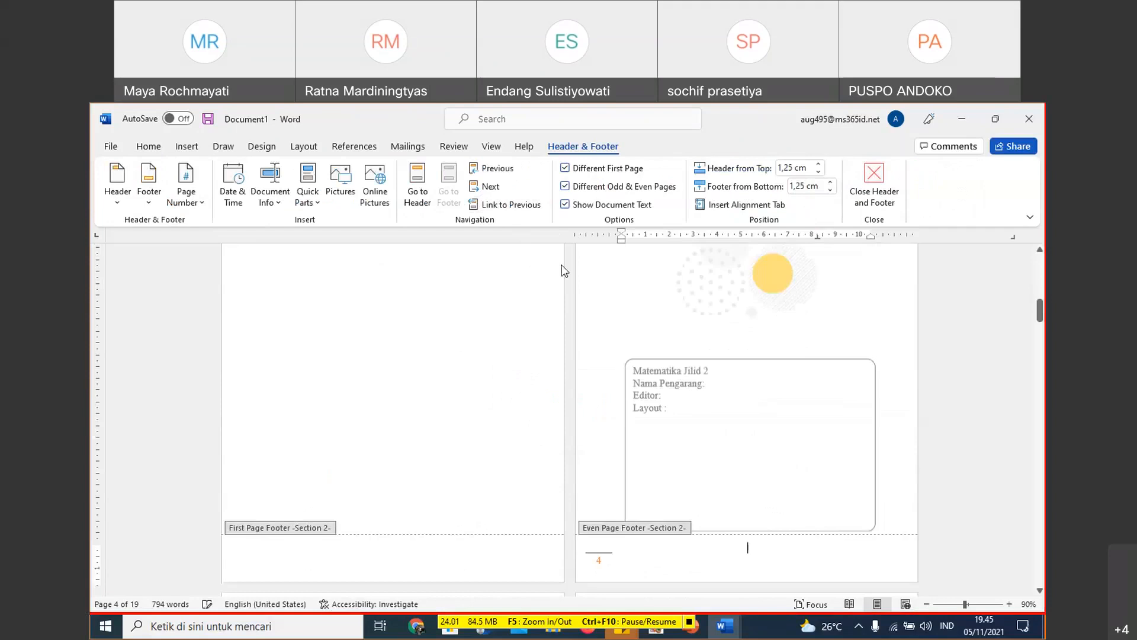
- Examine the page number box in the Section 2 even page footer and the neighbouring first page footer
{"action": "scroll", "coordinate": [582, 402], "scroll_direction": "down", "scroll_amount": 1}
{"action": "left_click", "coordinate": [579, 476]}
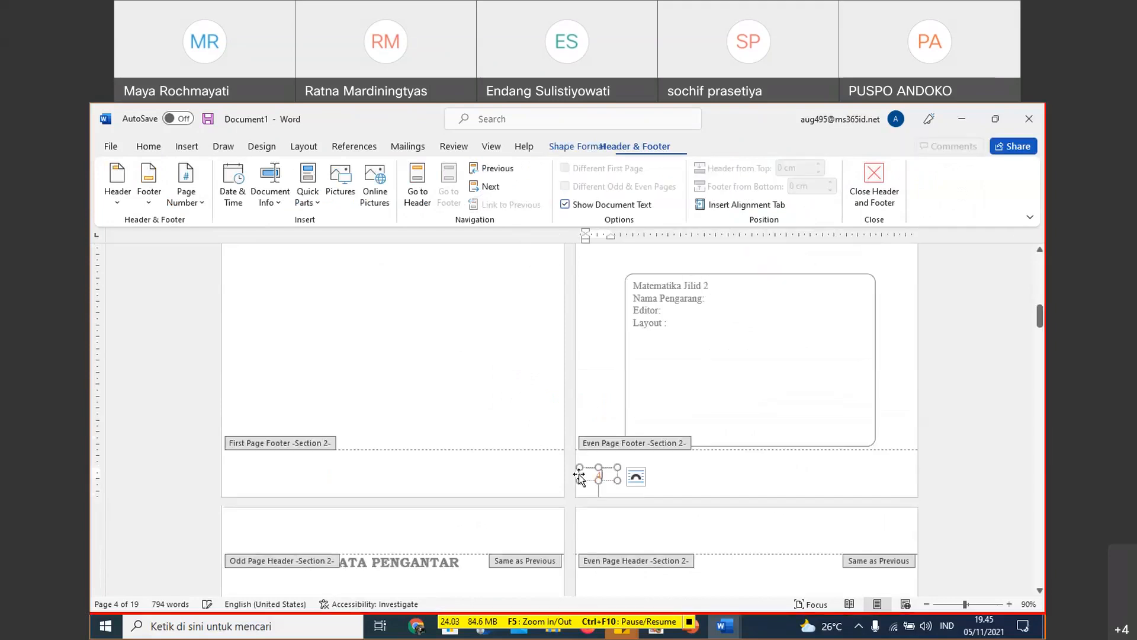
{"action": "left_click", "coordinate": [571, 472]}
{"action": "scroll", "coordinate": [498, 467], "scroll_direction": "up", "scroll_amount": 5}
{"action": "scroll", "coordinate": [508, 459], "scroll_direction": "down", "scroll_amount": 3}
{"action": "scroll", "coordinate": [591, 380], "scroll_direction": "down", "scroll_amount": 3}
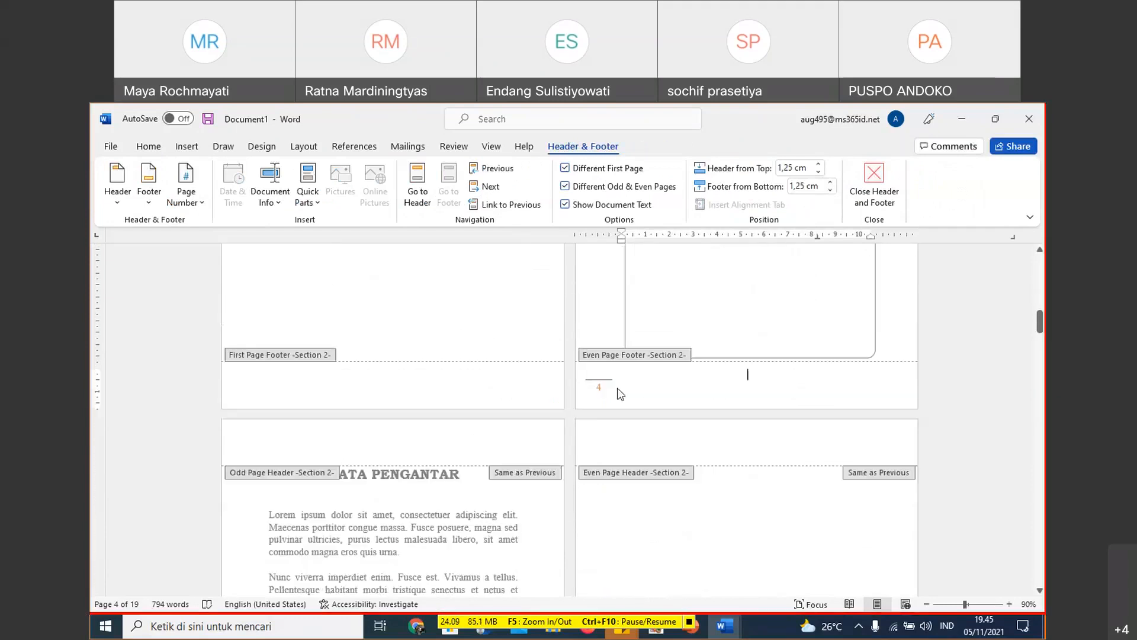
{"action": "scroll", "coordinate": [620, 394], "scroll_direction": "up", "scroll_amount": 3}
{"action": "scroll", "coordinate": [643, 473], "scroll_direction": "down", "scroll_amount": 2}
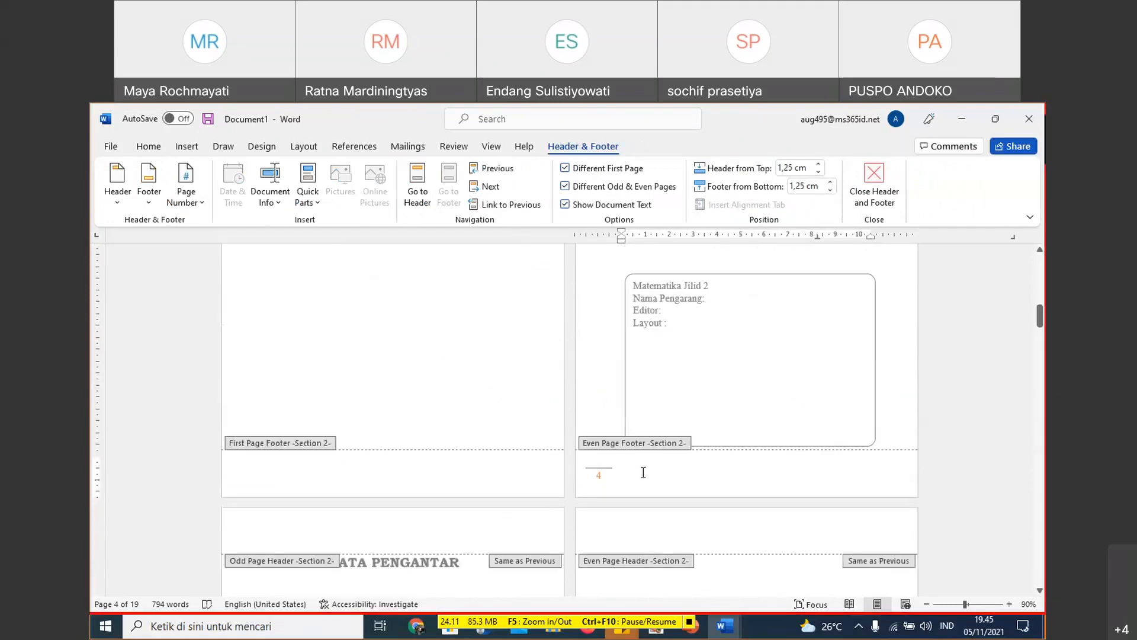
{"action": "left_click", "coordinate": [598, 475]}
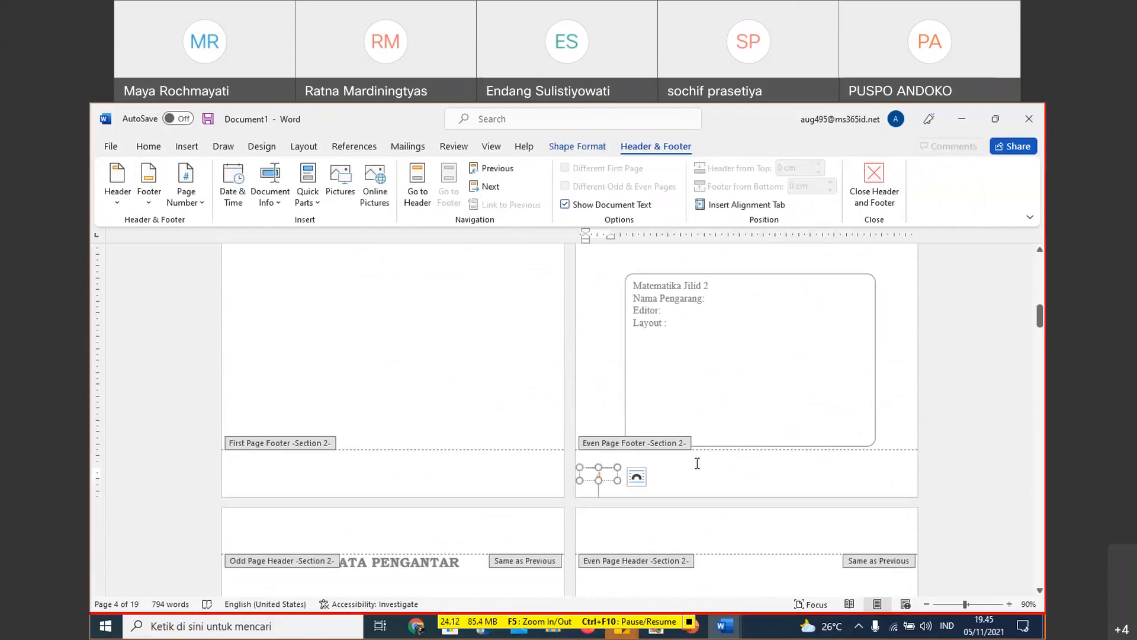
{"action": "left_click", "coordinate": [501, 484]}
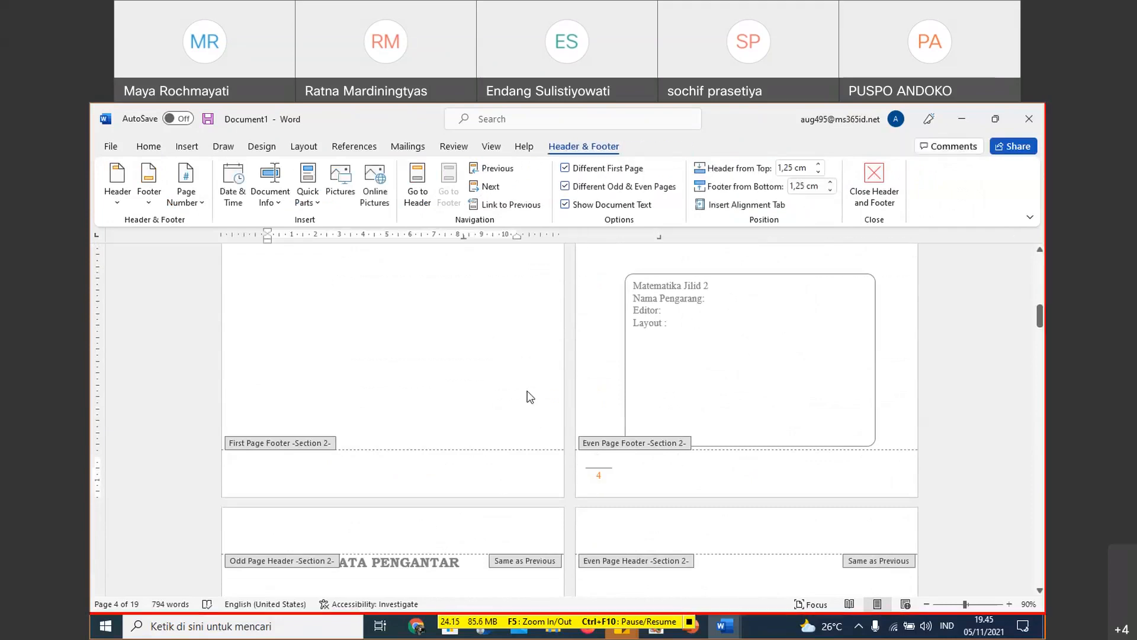
- Delete the page number with its line from the Section 1 odd page footer
{"action": "scroll", "coordinate": [528, 393], "scroll_direction": "up", "scroll_amount": 4}
{"action": "scroll", "coordinate": [563, 311], "scroll_direction": "up", "scroll_amount": 2}
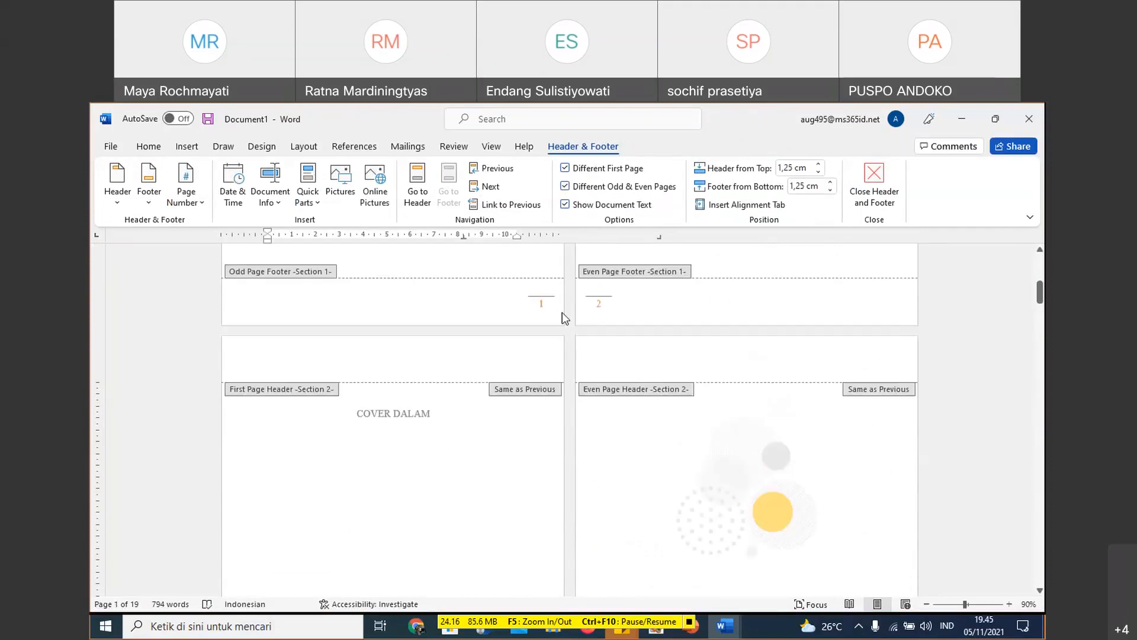
{"action": "left_click", "coordinate": [554, 330]}
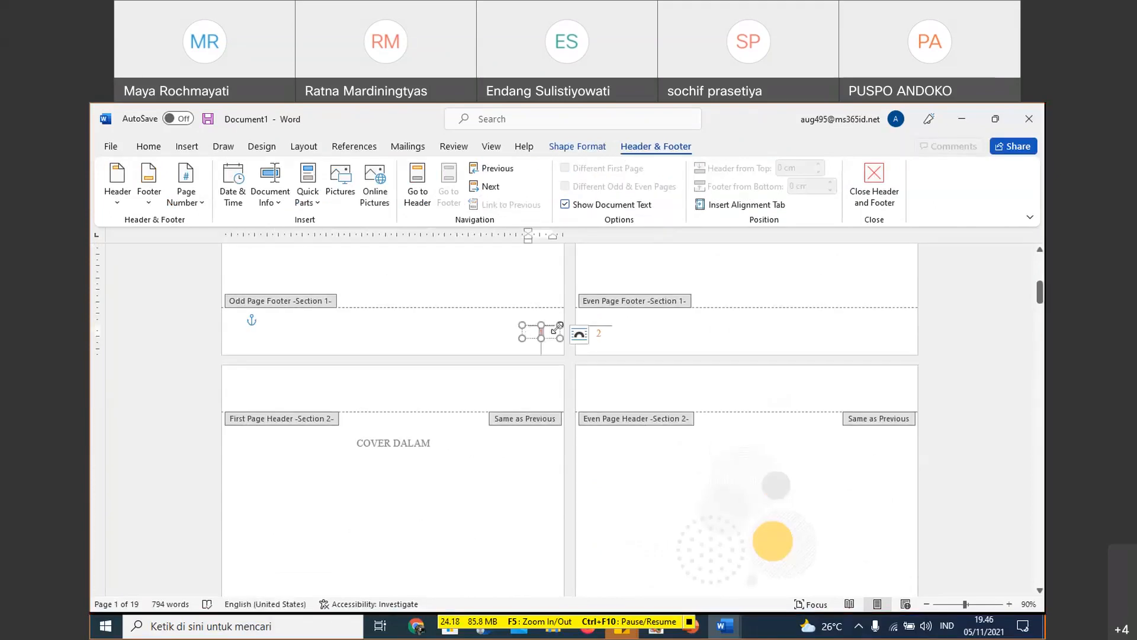
{"action": "key", "text": "Delete"}
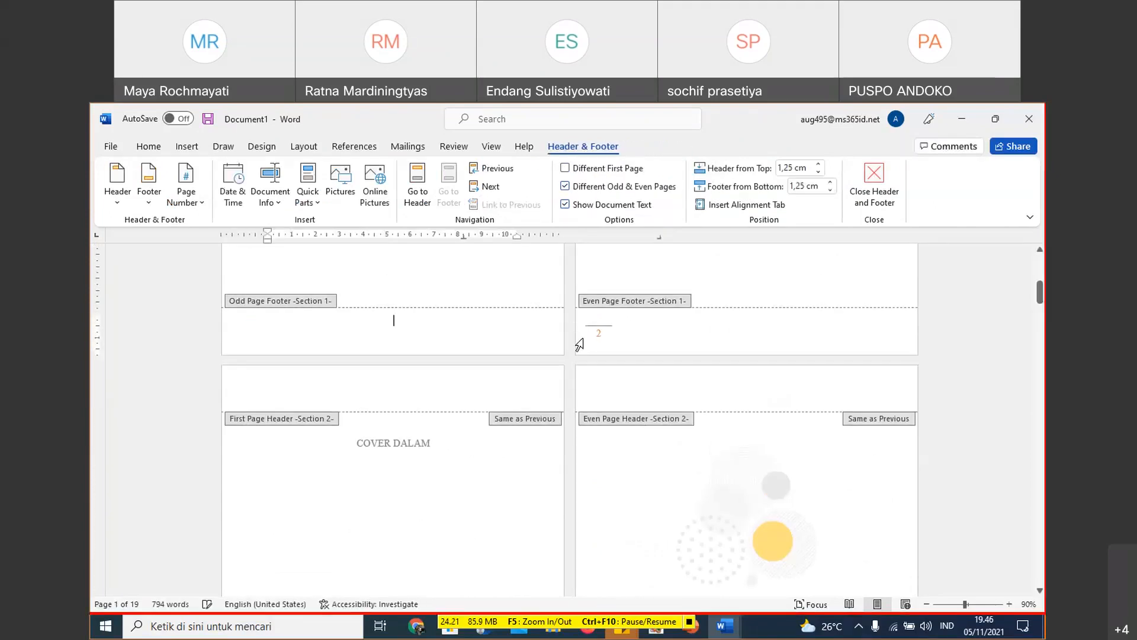
- Restore the deleted page number in the Section 1 odd page footer and check both Section 1 footers
{"action": "scroll", "coordinate": [640, 358], "scroll_direction": "down", "scroll_amount": 10}
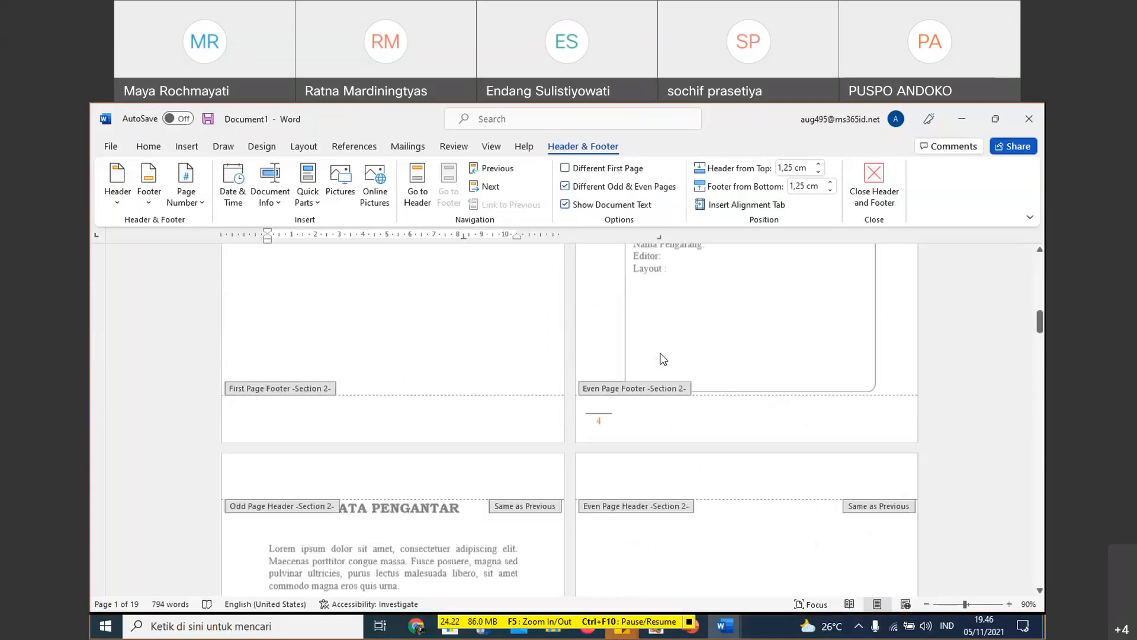
{"action": "scroll", "coordinate": [664, 359], "scroll_direction": "down", "scroll_amount": 8}
{"action": "scroll", "coordinate": [663, 359], "scroll_direction": "up", "scroll_amount": 10}
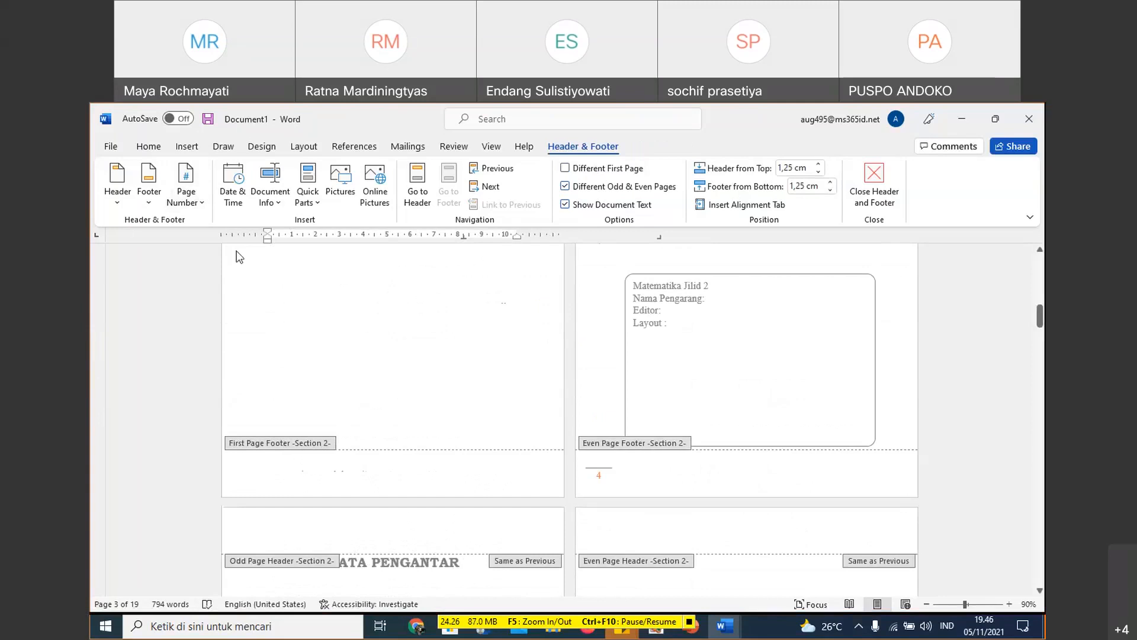
{"action": "scroll", "coordinate": [239, 256], "scroll_direction": "up", "scroll_amount": 6}
{"action": "left_click", "coordinate": [540, 340]}
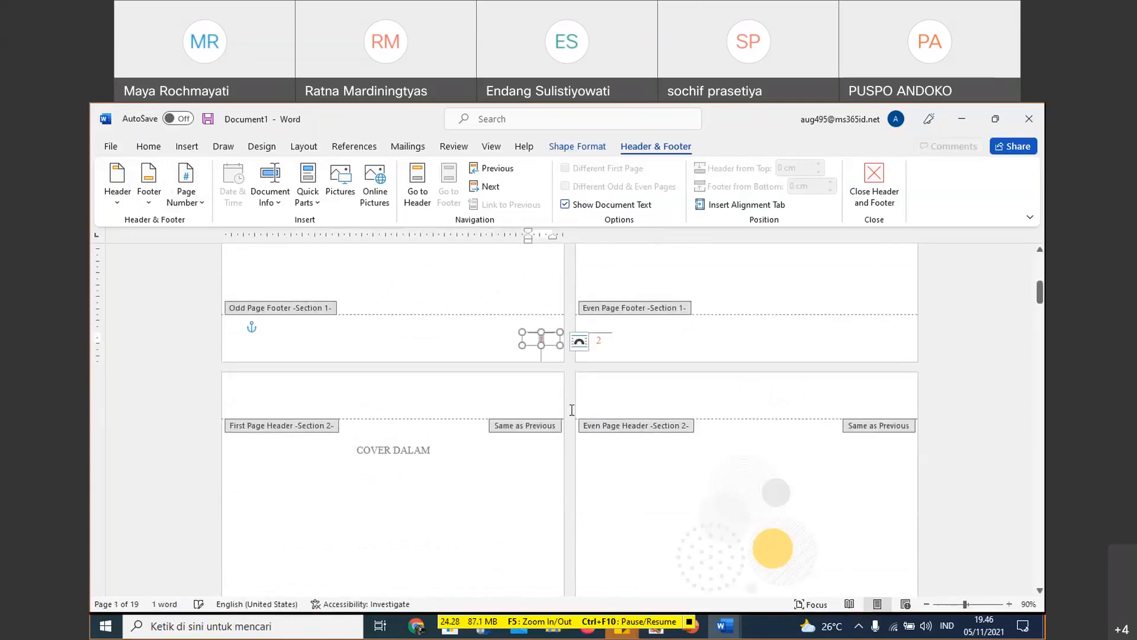
{"action": "left_click", "coordinate": [680, 325]}
{"action": "left_click", "coordinate": [596, 336]}
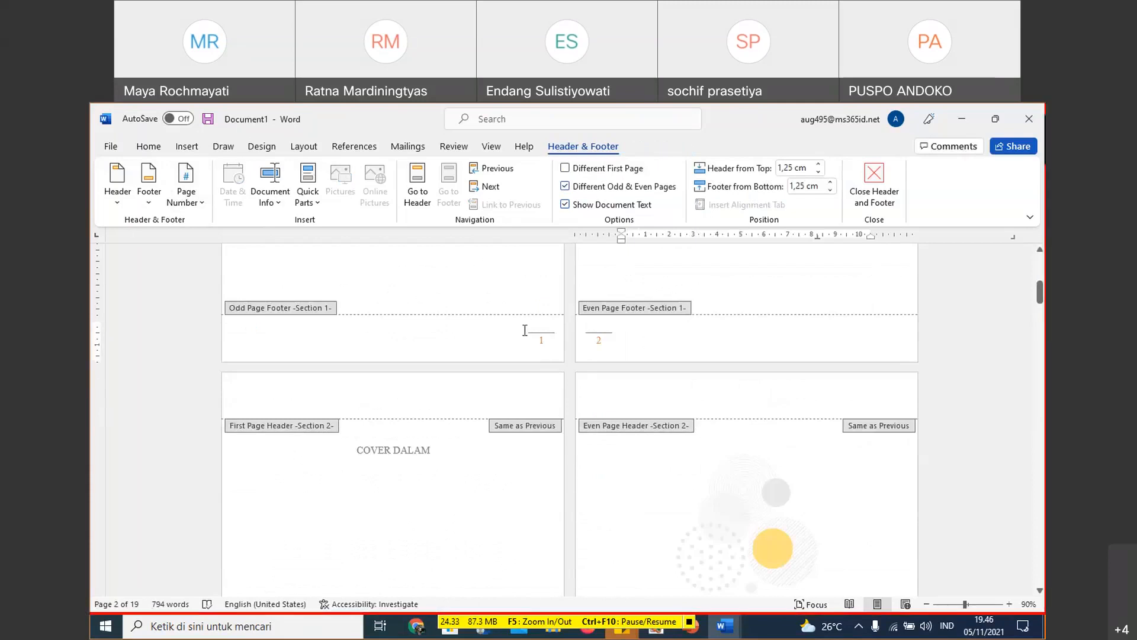
- Format the Section 2 page numbers as i, ii, iii, starting at i, from the even page footer below the Matematika Jilid 2 box
{"action": "scroll", "coordinate": [551, 340], "scroll_direction": "down", "scroll_amount": 10}
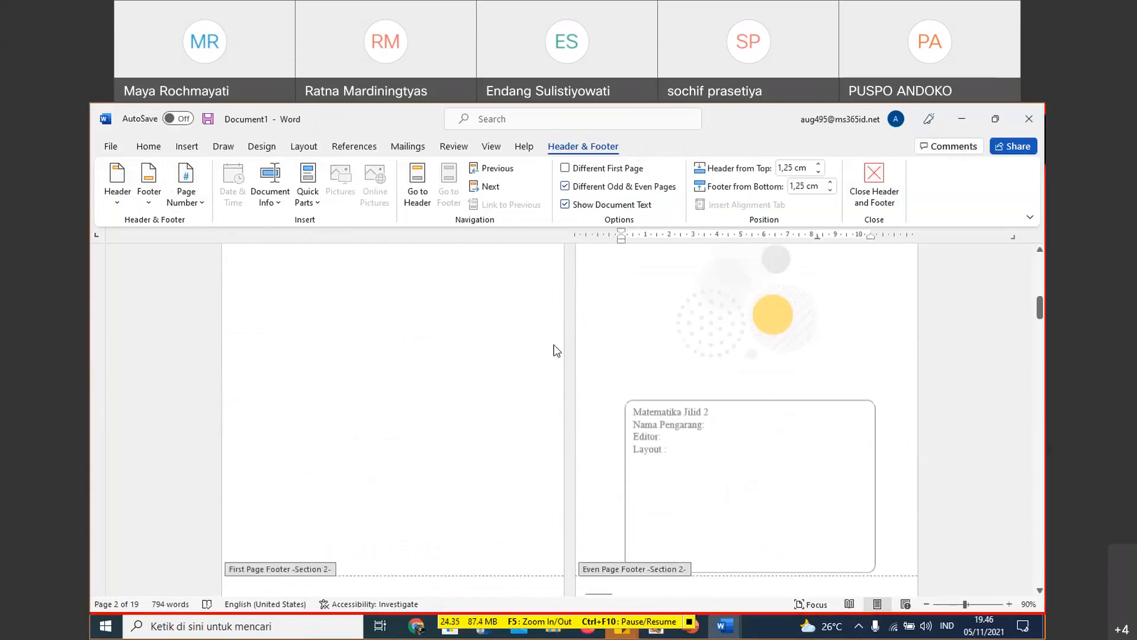
{"action": "left_click", "coordinate": [615, 337]}
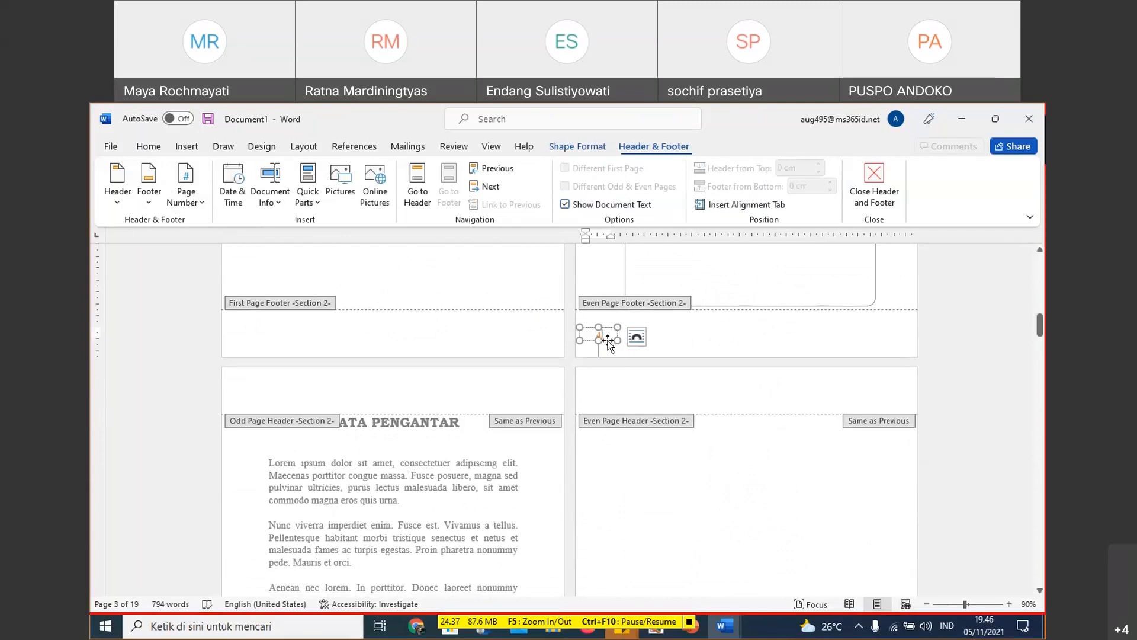
{"action": "left_click", "coordinate": [603, 334]}
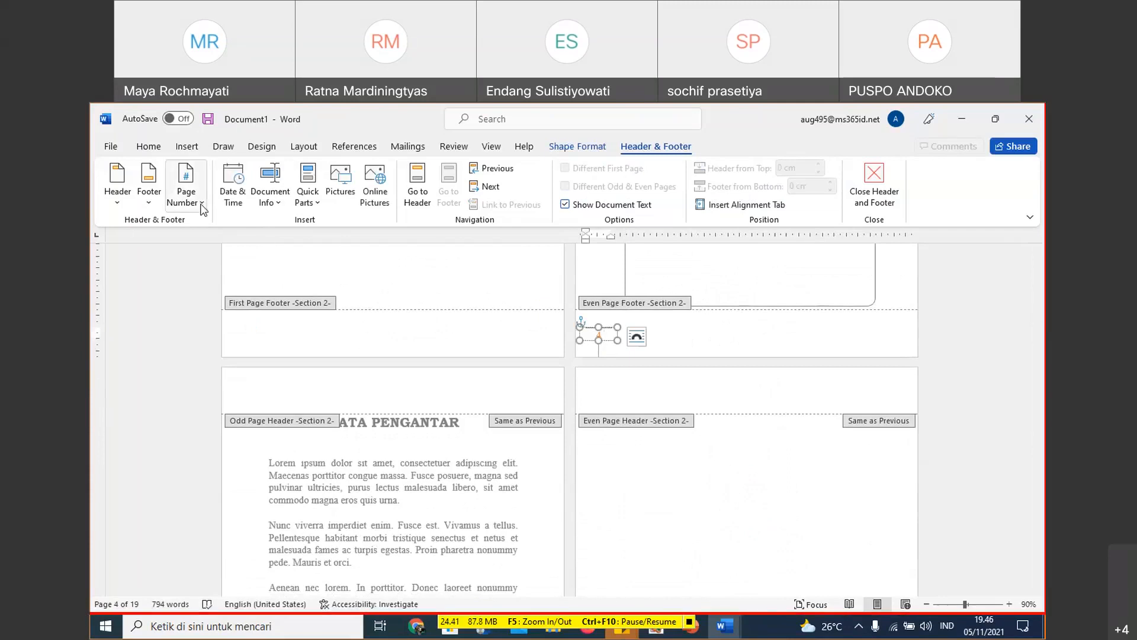
{"action": "left_click", "coordinate": [488, 327]}
{"action": "left_click", "coordinate": [600, 336]}
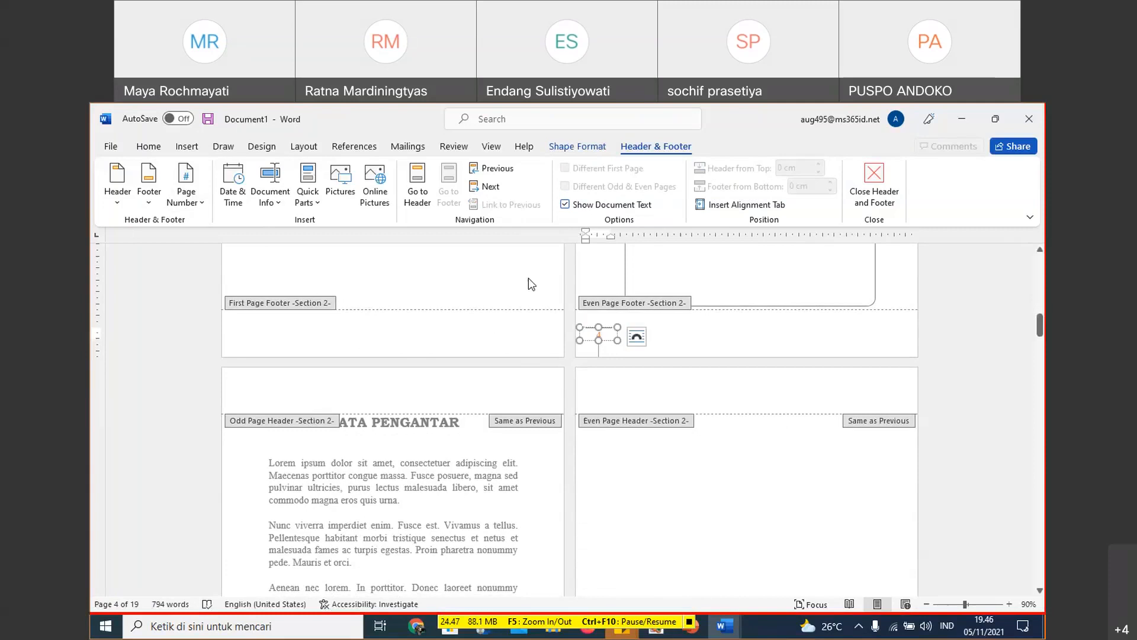
{"action": "left_click", "coordinate": [204, 206]}
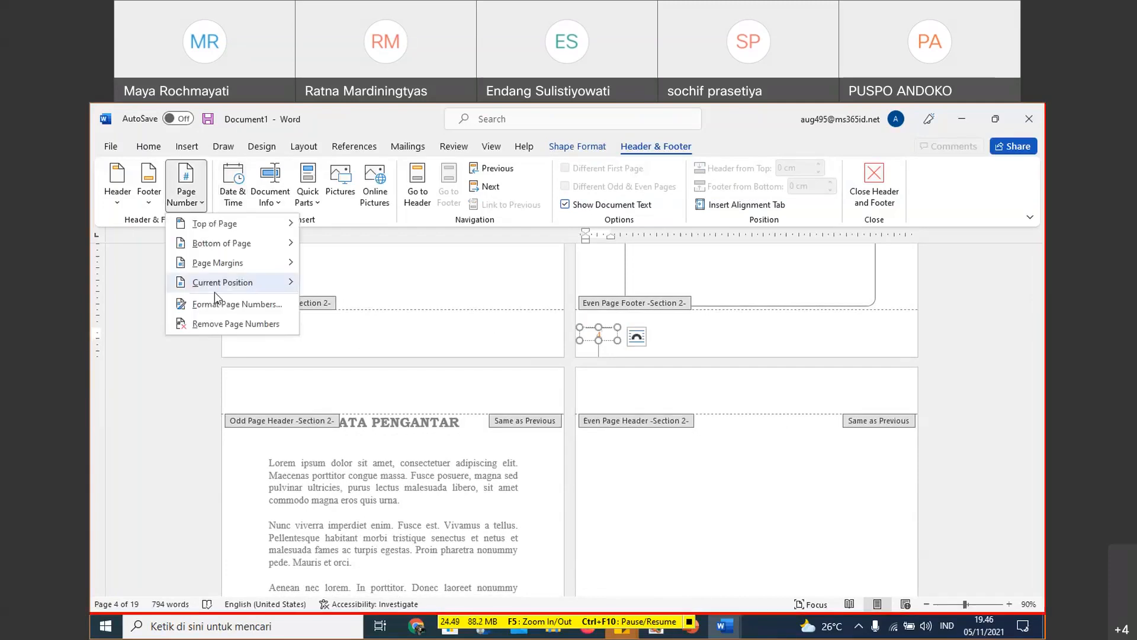
{"action": "left_click", "coordinate": [237, 304]}
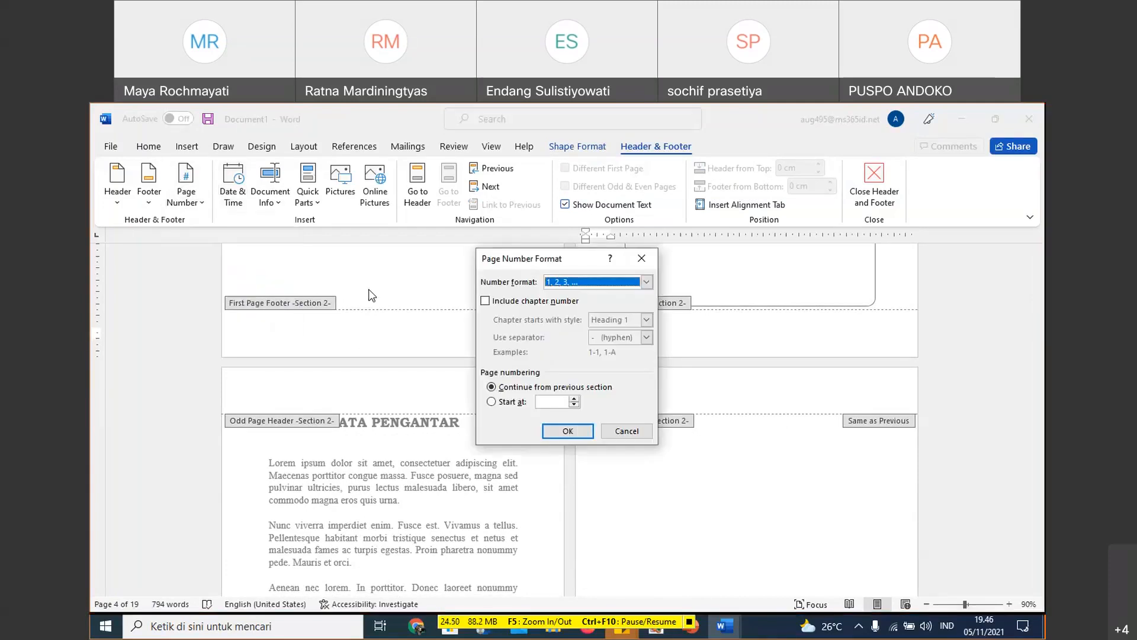
{"action": "left_click", "coordinate": [510, 404]}
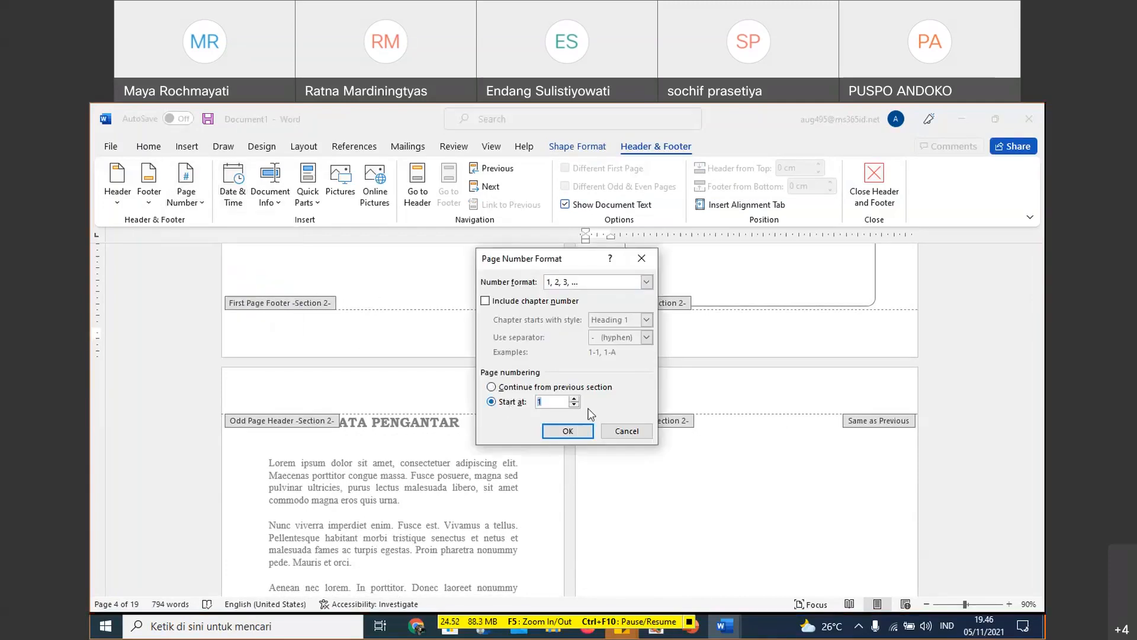
{"action": "left_click", "coordinate": [646, 282]}
{"action": "scroll", "coordinate": [616, 320], "scroll_direction": "down", "scroll_amount": 1}
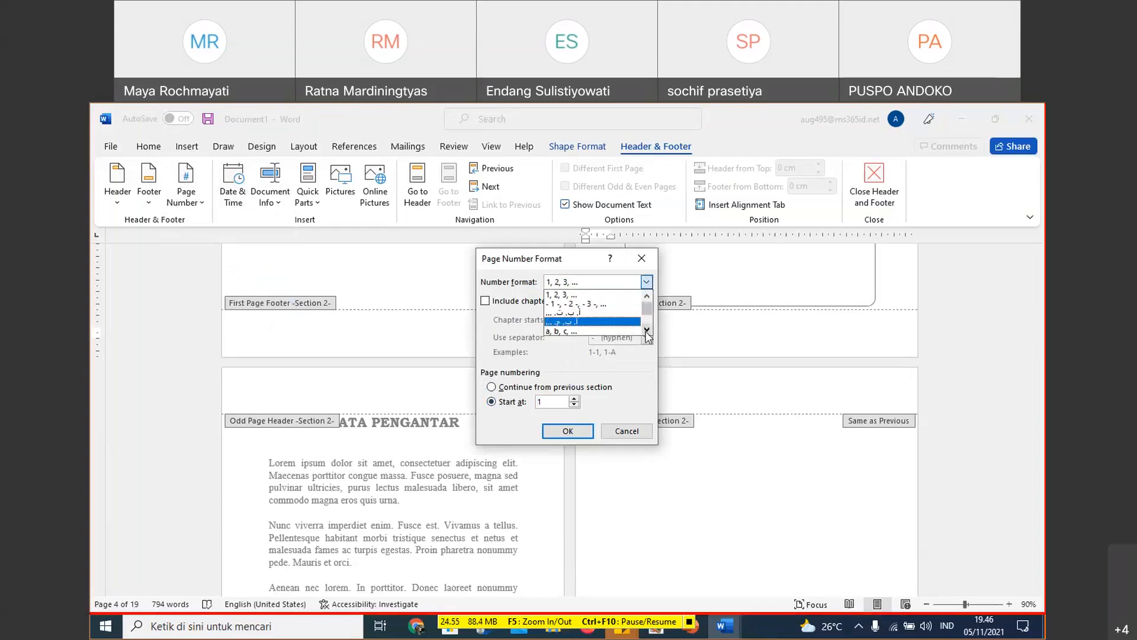
{"action": "left_click", "coordinate": [602, 323]}
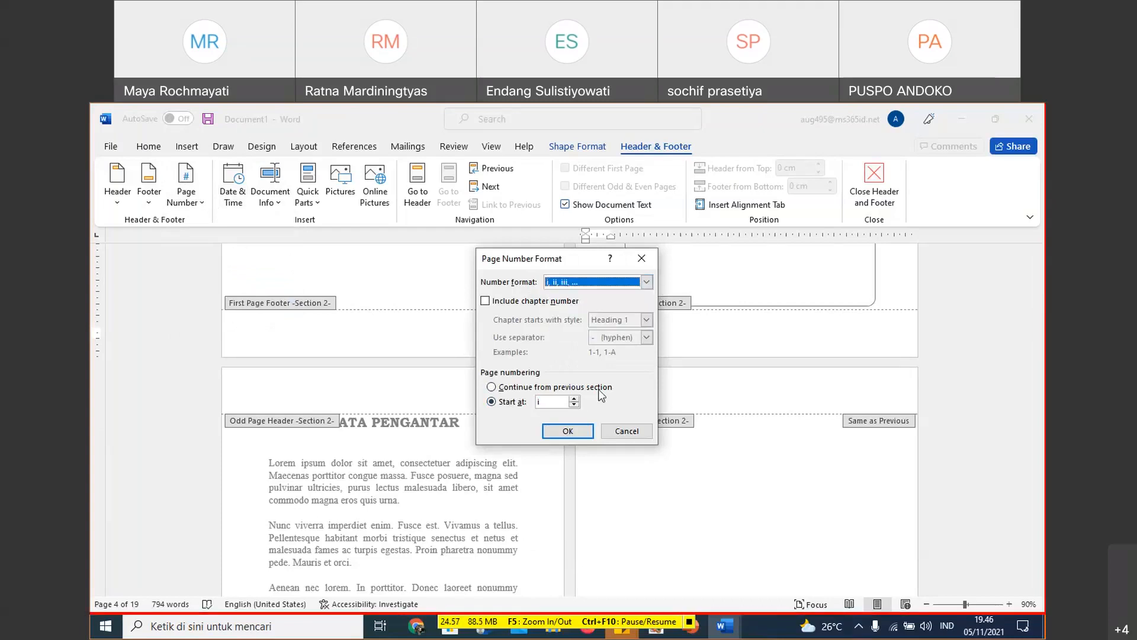
{"action": "left_click", "coordinate": [568, 431]}
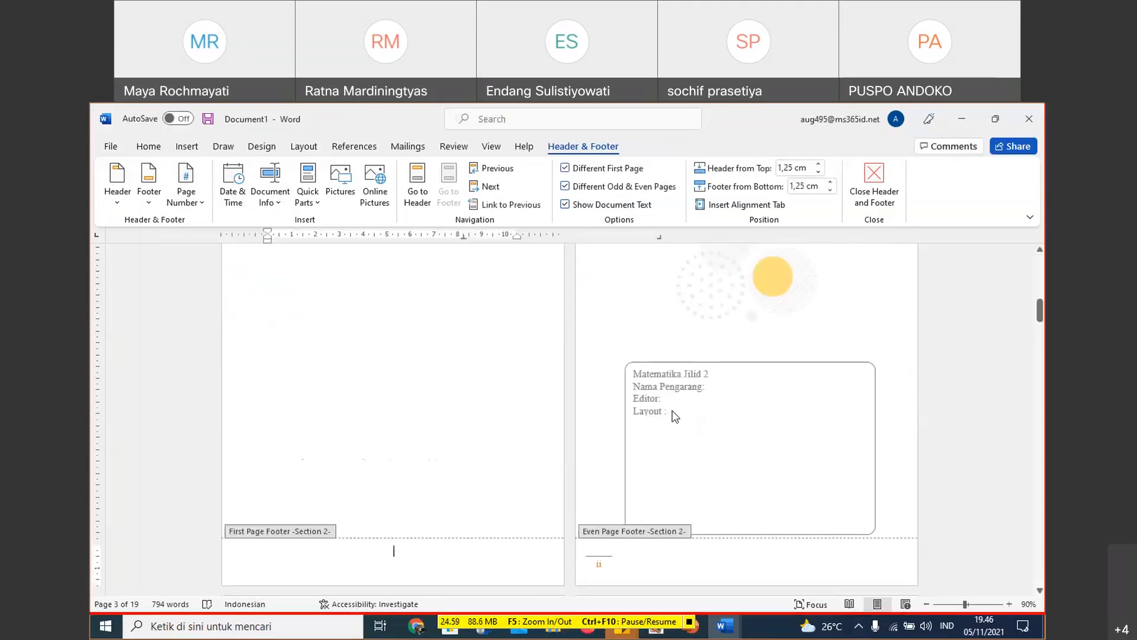
- Delete the page number with its line from the Section 1 even page footer
{"action": "scroll", "coordinate": [663, 375], "scroll_direction": "up", "scroll_amount": 10}
{"action": "scroll", "coordinate": [604, 358], "scroll_direction": "down", "scroll_amount": 10}
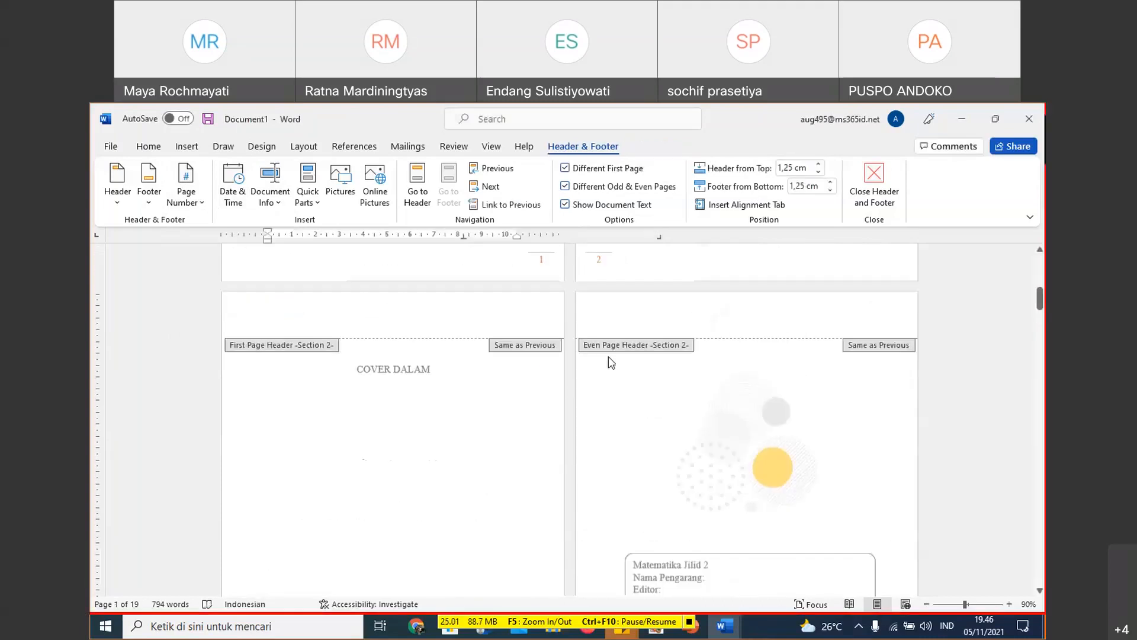
{"action": "scroll", "coordinate": [631, 403], "scroll_direction": "up", "scroll_amount": 10}
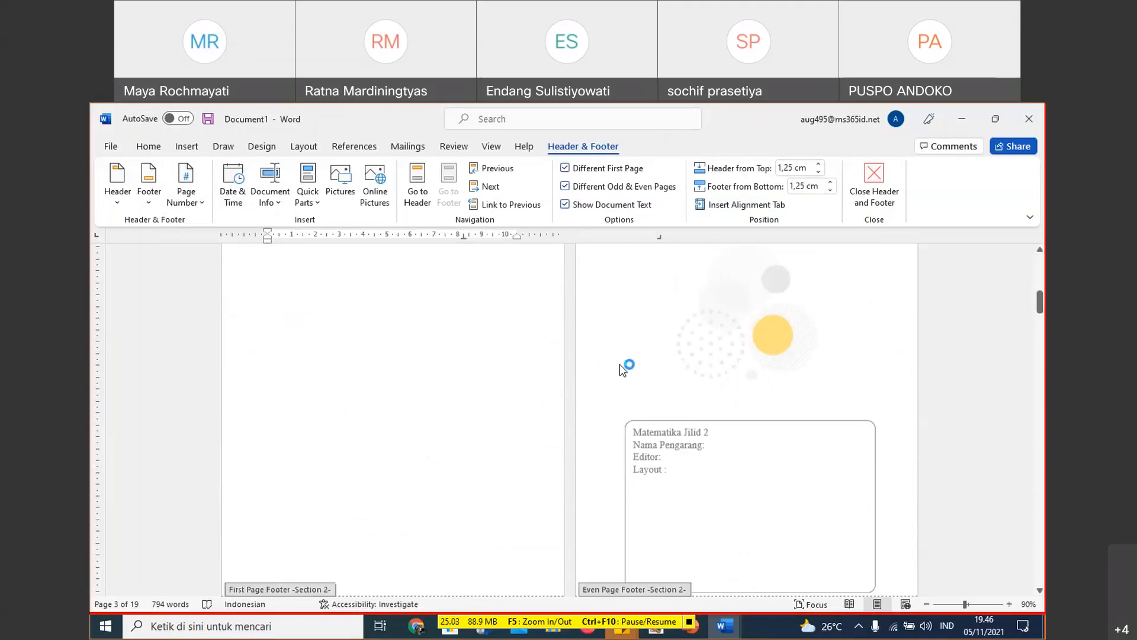
{"action": "left_click", "coordinate": [603, 302]}
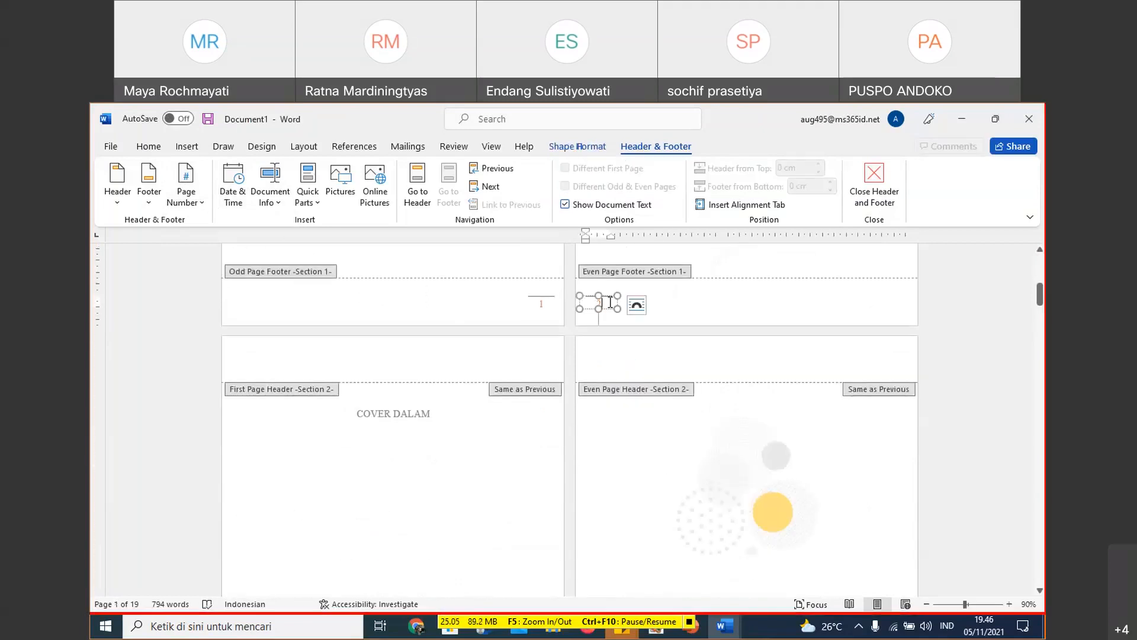
{"action": "left_click", "coordinate": [616, 298]}
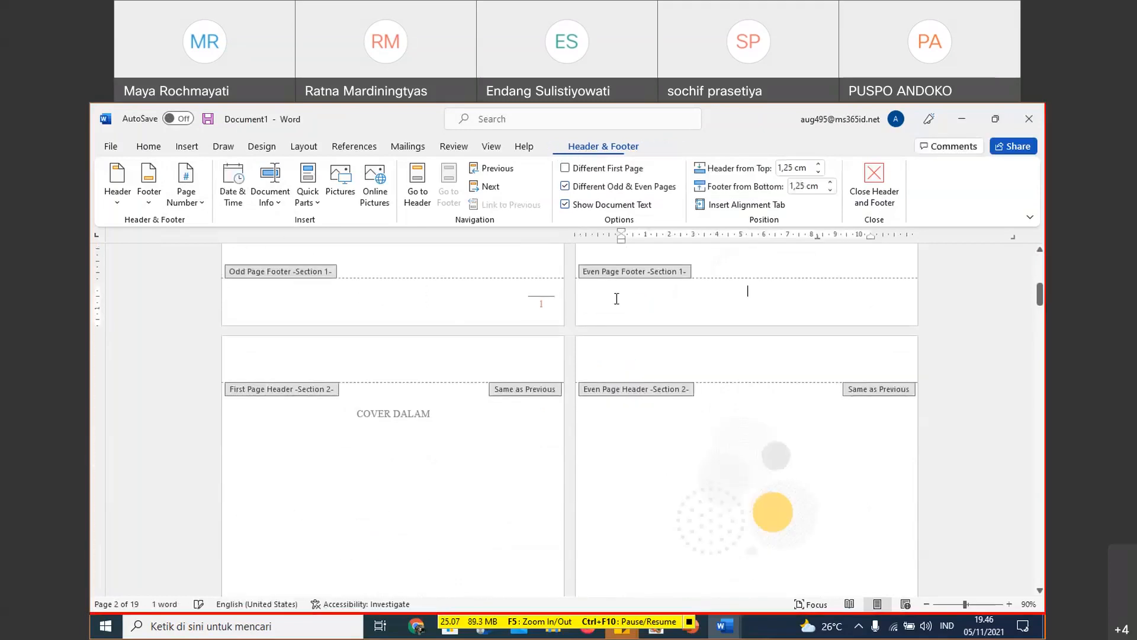
- Delete the page number with its line from the Section 1 odd page footer
{"action": "scroll", "coordinate": [628, 332], "scroll_direction": "down", "scroll_amount": 4}
{"action": "scroll", "coordinate": [638, 349], "scroll_direction": "down", "scroll_amount": 3}
{"action": "scroll", "coordinate": [630, 346], "scroll_direction": "up", "scroll_amount": 7}
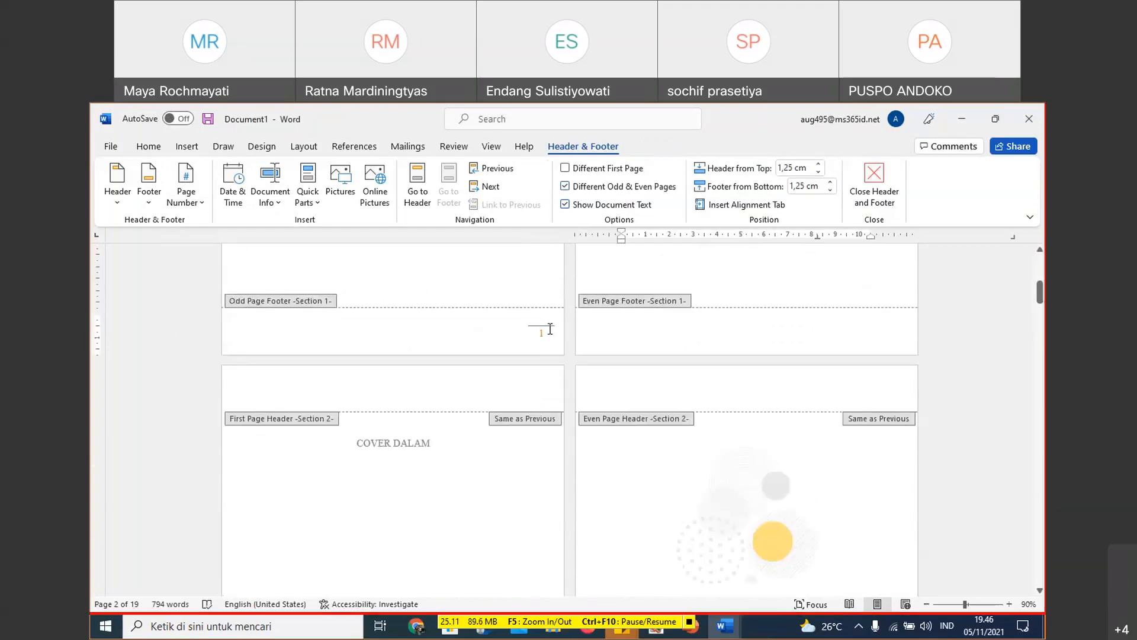
{"action": "left_click", "coordinate": [541, 333]}
{"action": "key", "text": "Delete"}
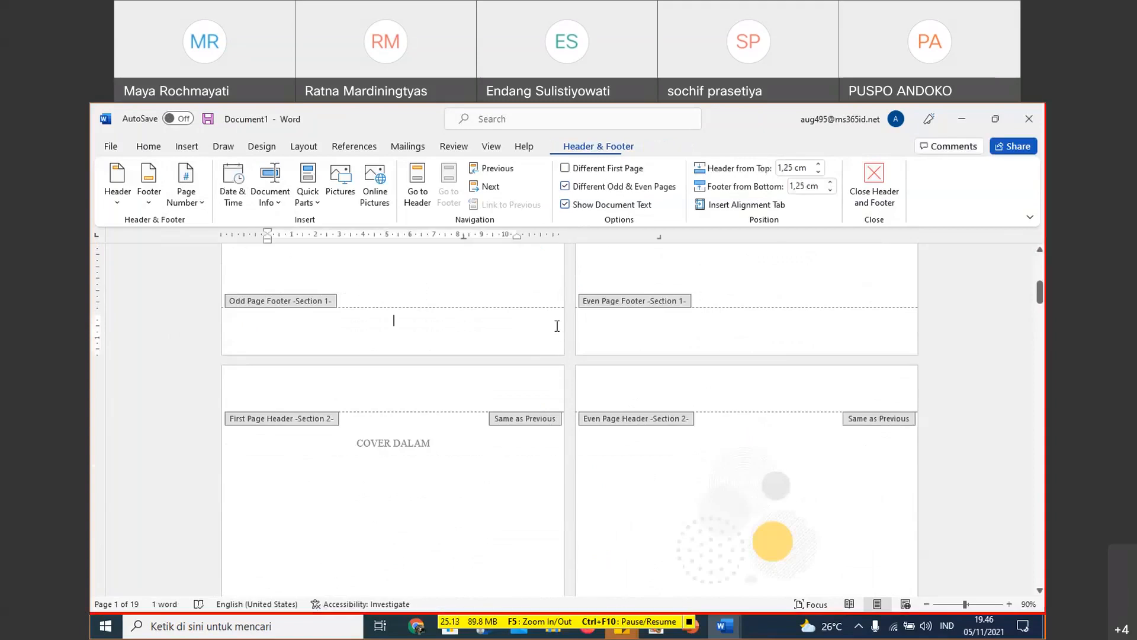
- Insert a Top Line 2 page number at the bottom of the page in the Section 2 odd page footer below KATA PENGANTAR
{"action": "scroll", "coordinate": [581, 343], "scroll_direction": "down", "scroll_amount": 10}
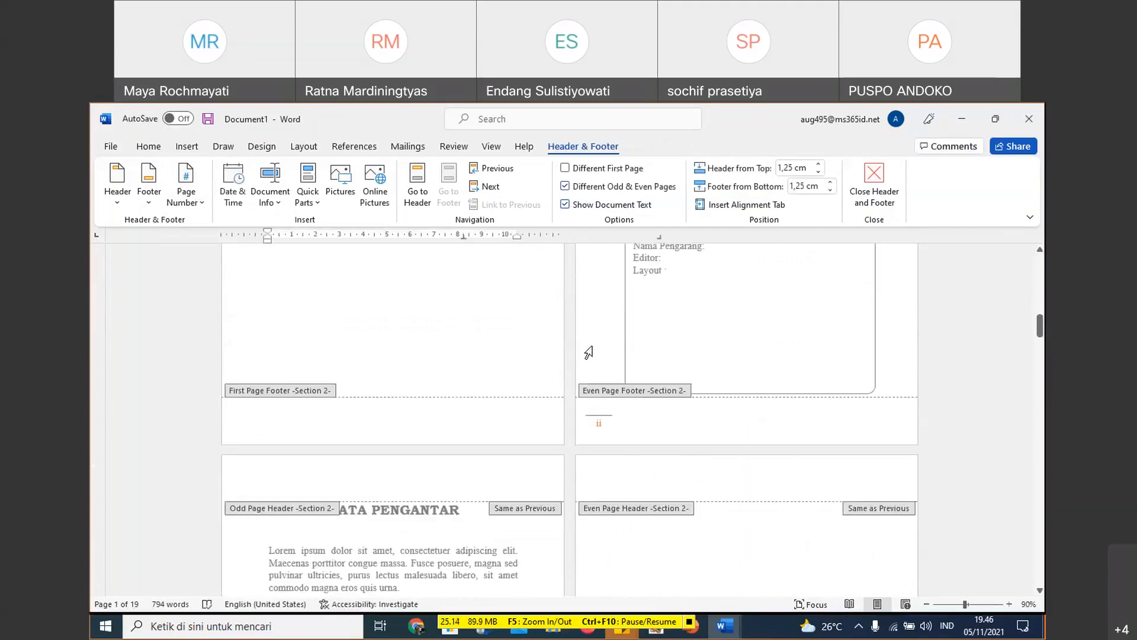
{"action": "scroll", "coordinate": [593, 385], "scroll_direction": "down", "scroll_amount": 1}
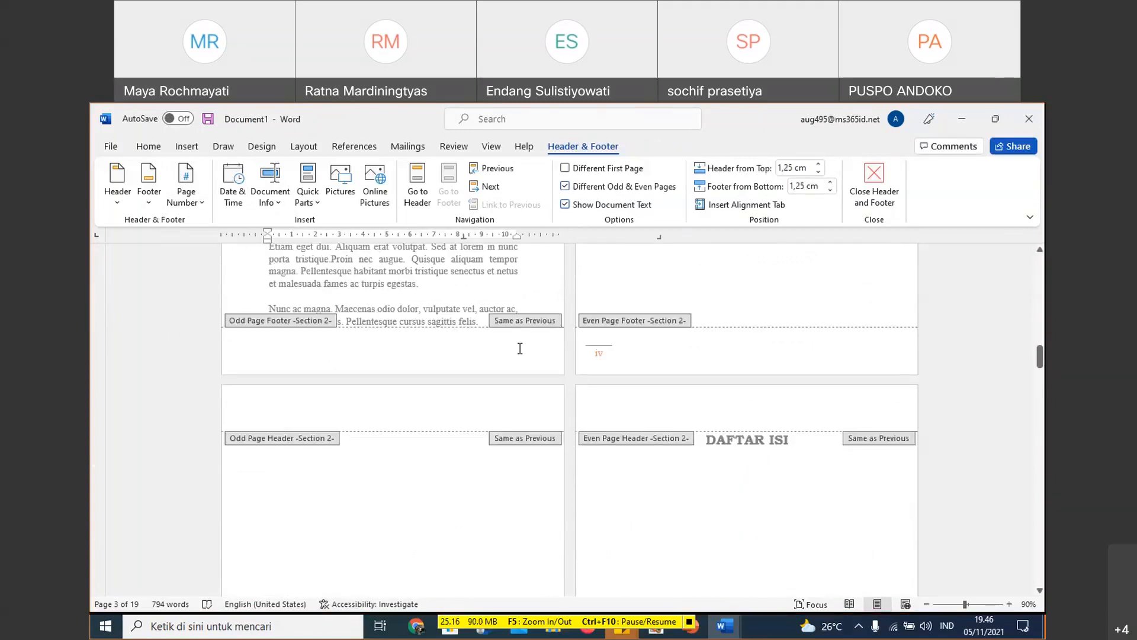
{"action": "left_click", "coordinate": [519, 349]}
{"action": "scroll", "coordinate": [557, 371], "scroll_direction": "up", "scroll_amount": 4}
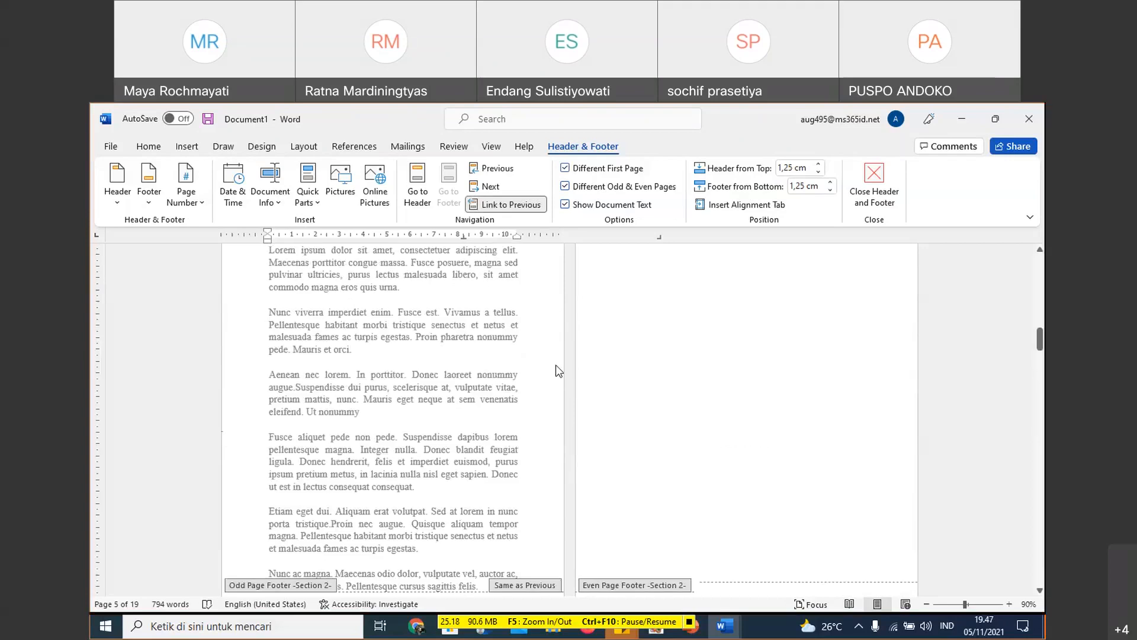
{"action": "scroll", "coordinate": [557, 371], "scroll_direction": "down", "scroll_amount": 4}
{"action": "scroll", "coordinate": [527, 326], "scroll_direction": "up", "scroll_amount": 7}
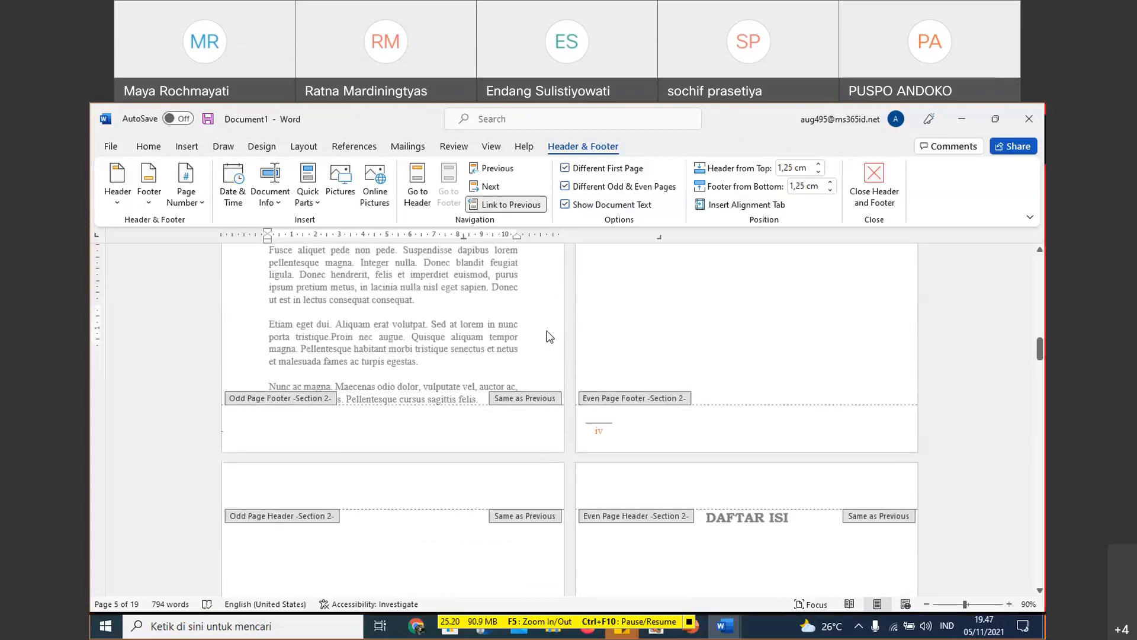
{"action": "scroll", "coordinate": [542, 328], "scroll_direction": "up", "scroll_amount": 2}
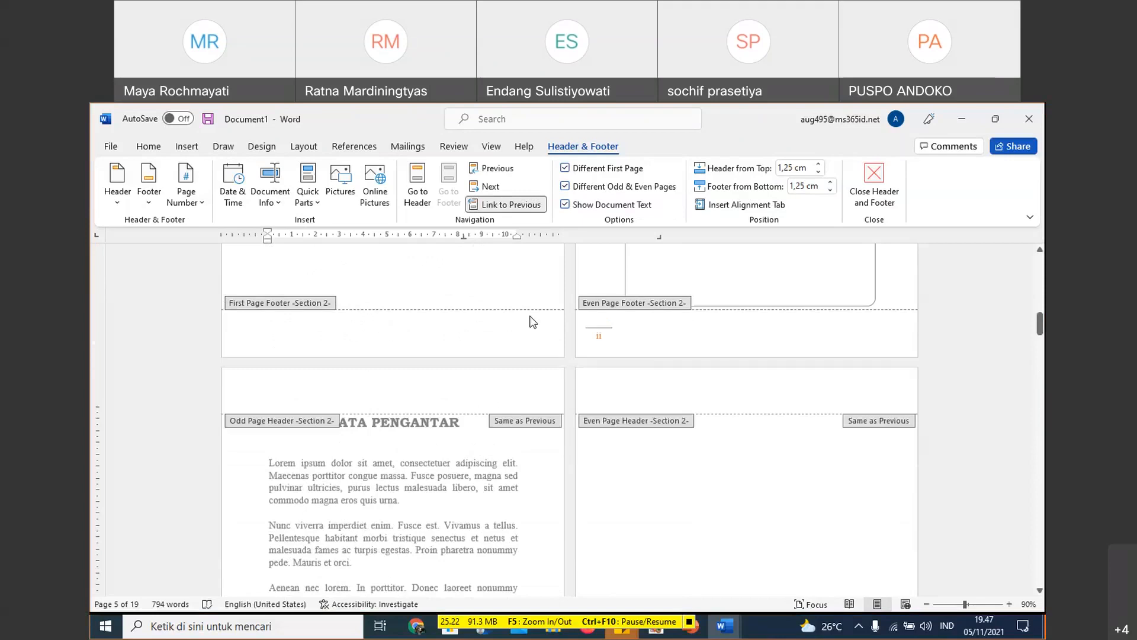
{"action": "scroll", "coordinate": [533, 323], "scroll_direction": "down", "scroll_amount": 6}
{"action": "left_click", "coordinate": [519, 431]}
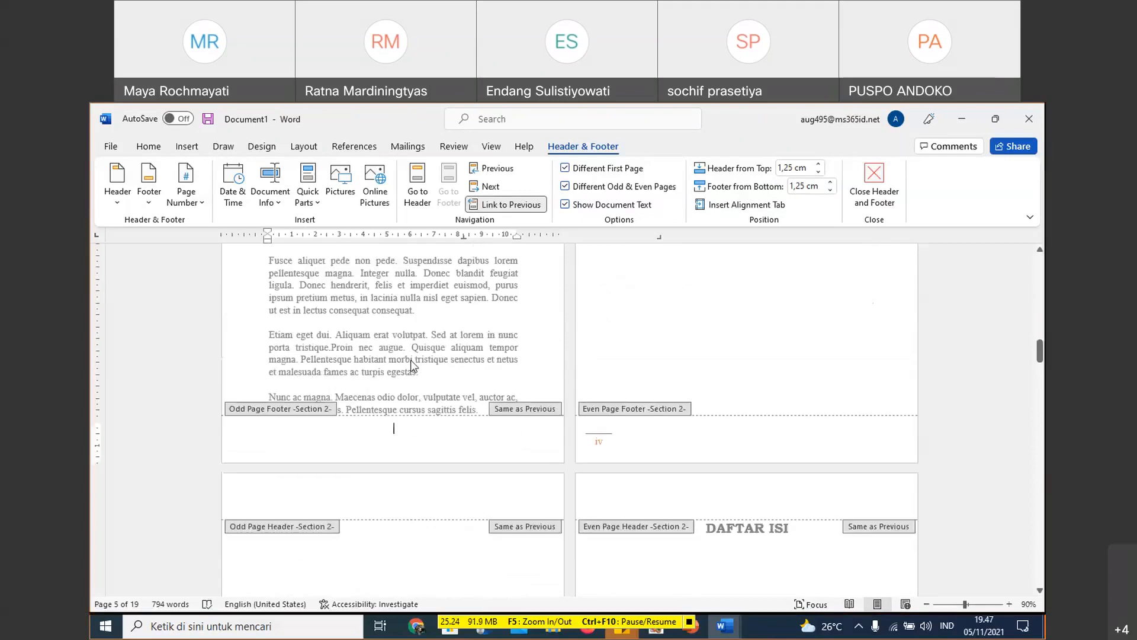
{"action": "left_click", "coordinate": [194, 204]}
{"action": "mouse_move", "coordinate": [264, 261]}
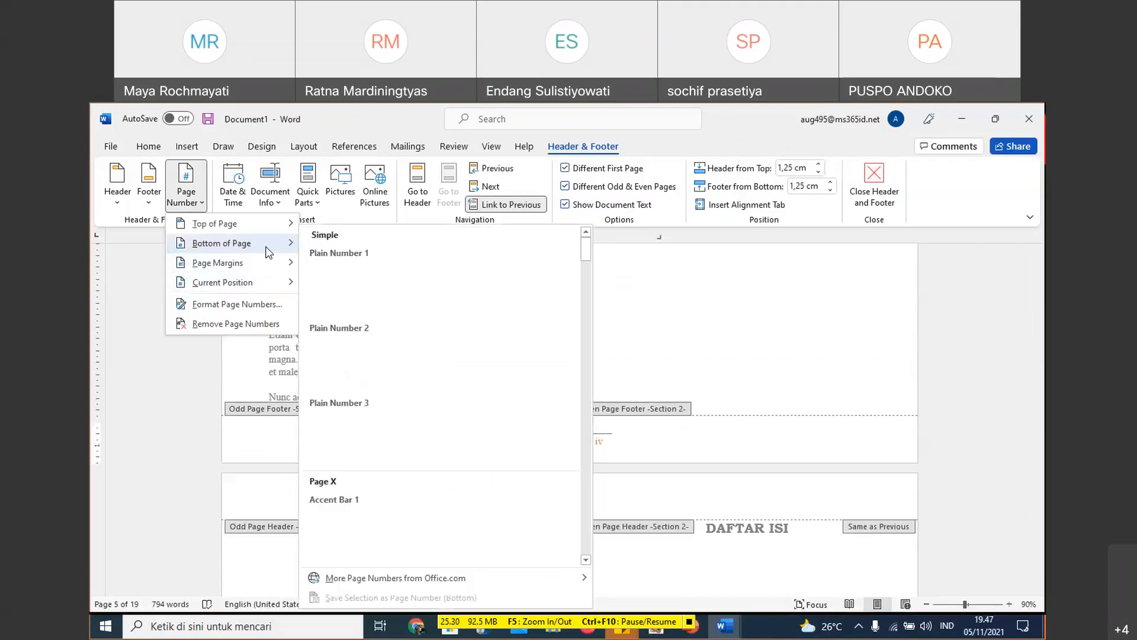
{"action": "left_click_drag", "start_coordinate": [589, 272], "coordinate": [590, 367]}
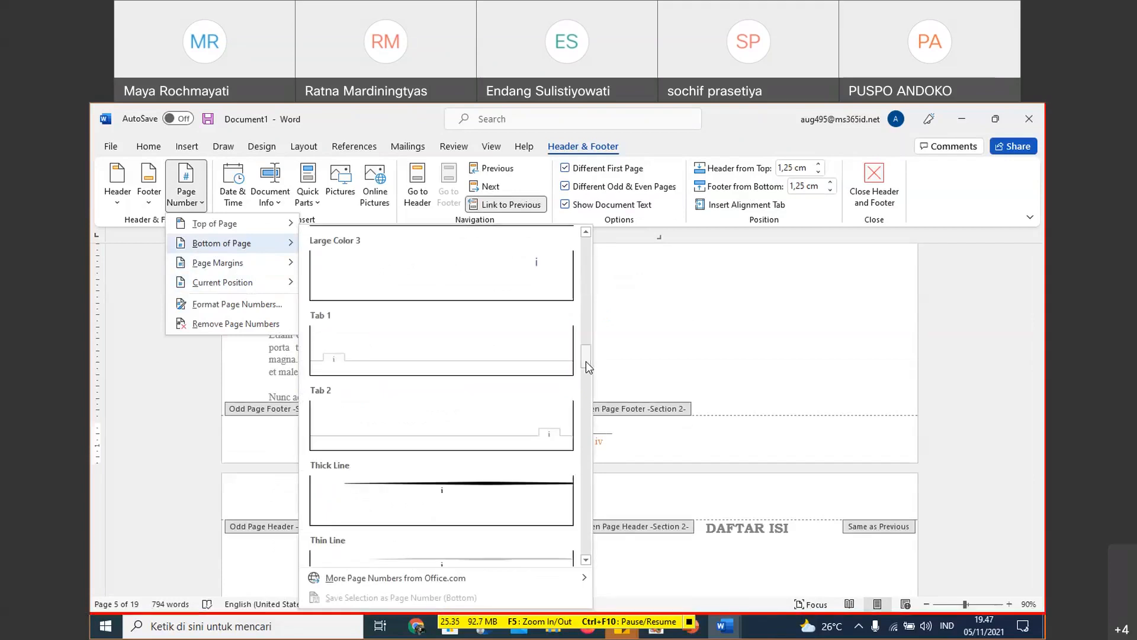
{"action": "left_click", "coordinate": [583, 561]}
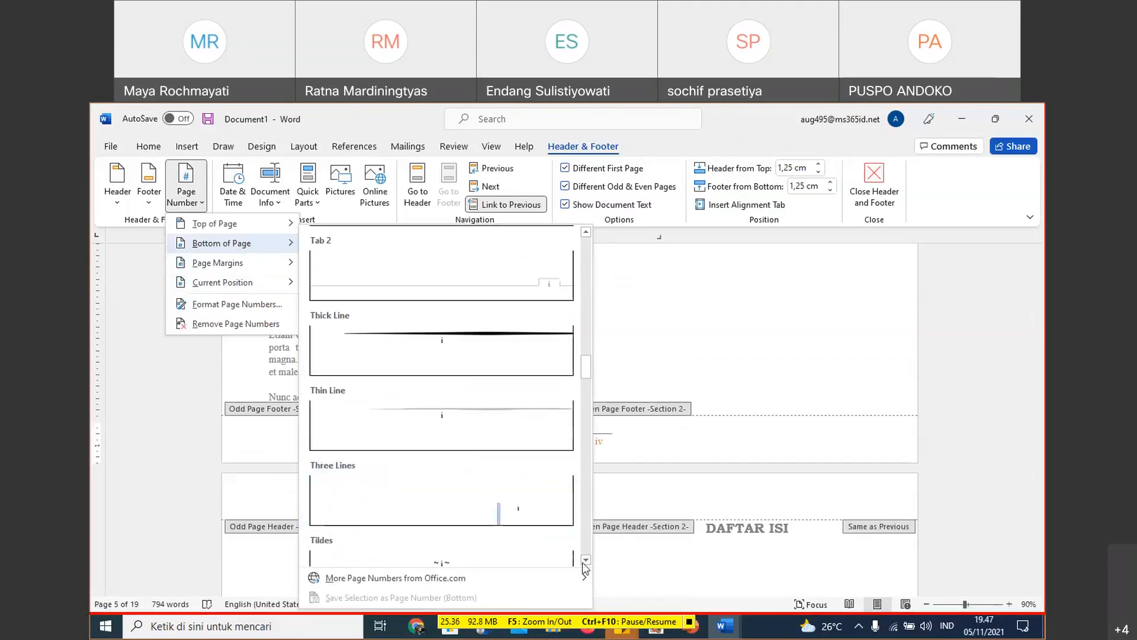
{"action": "left_click", "coordinate": [585, 560]}
{"action": "left_click", "coordinate": [585, 561]}
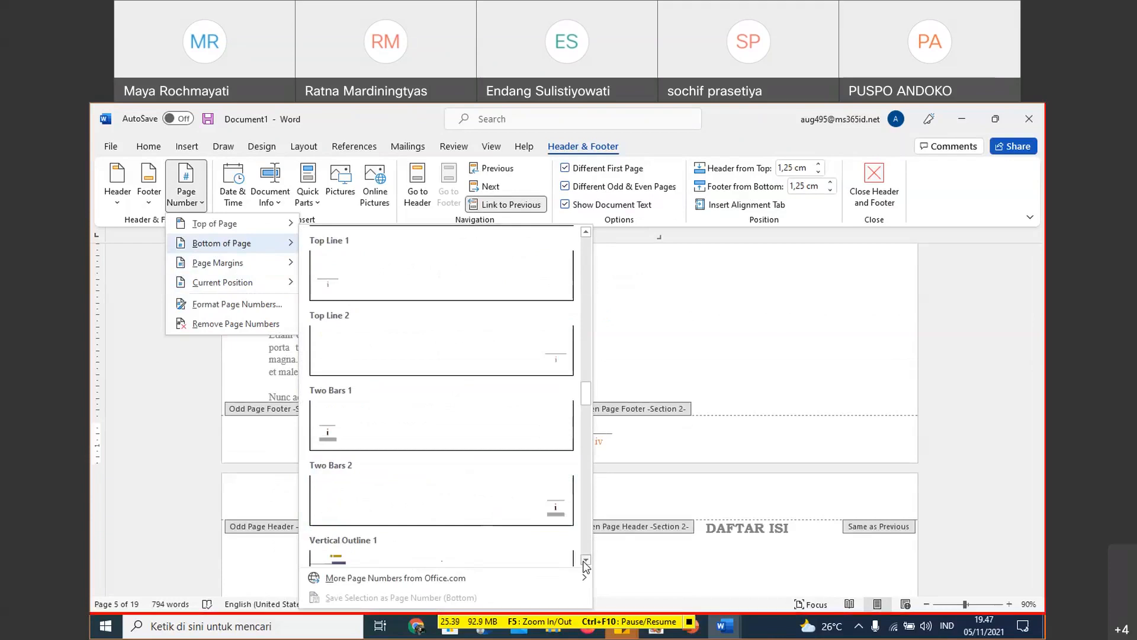
{"action": "left_click", "coordinate": [541, 372]}
- Check the page numbers in the Section 1 footers and select the number box in the odd page footer
{"action": "scroll", "coordinate": [670, 321], "scroll_direction": "up", "scroll_amount": 10}
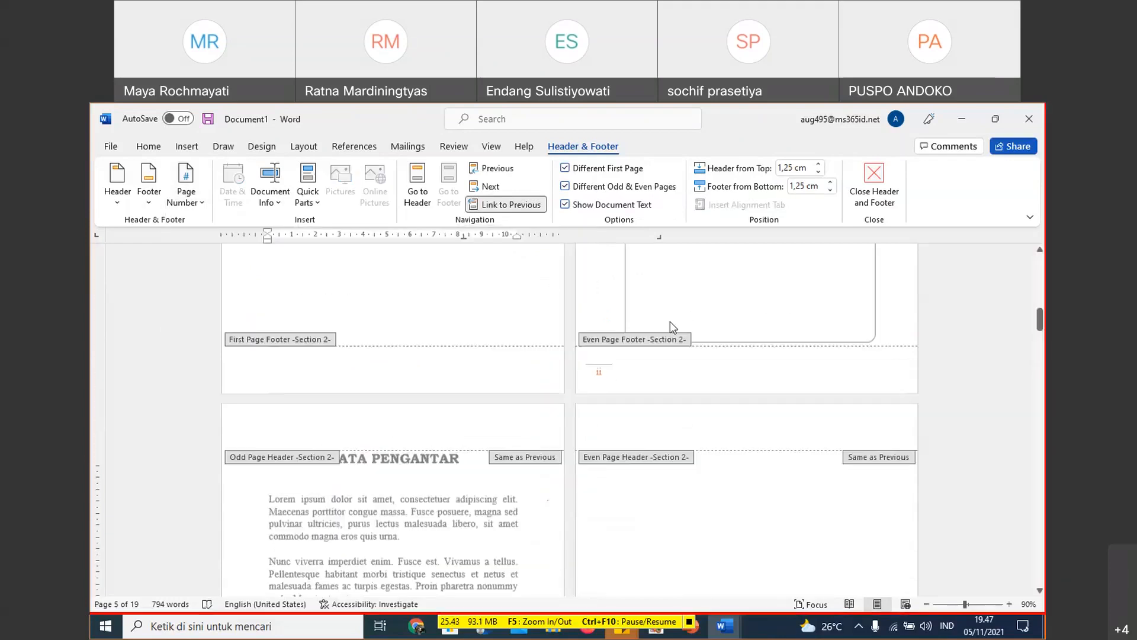
{"action": "scroll", "coordinate": [670, 321], "scroll_direction": "up", "scroll_amount": 10}
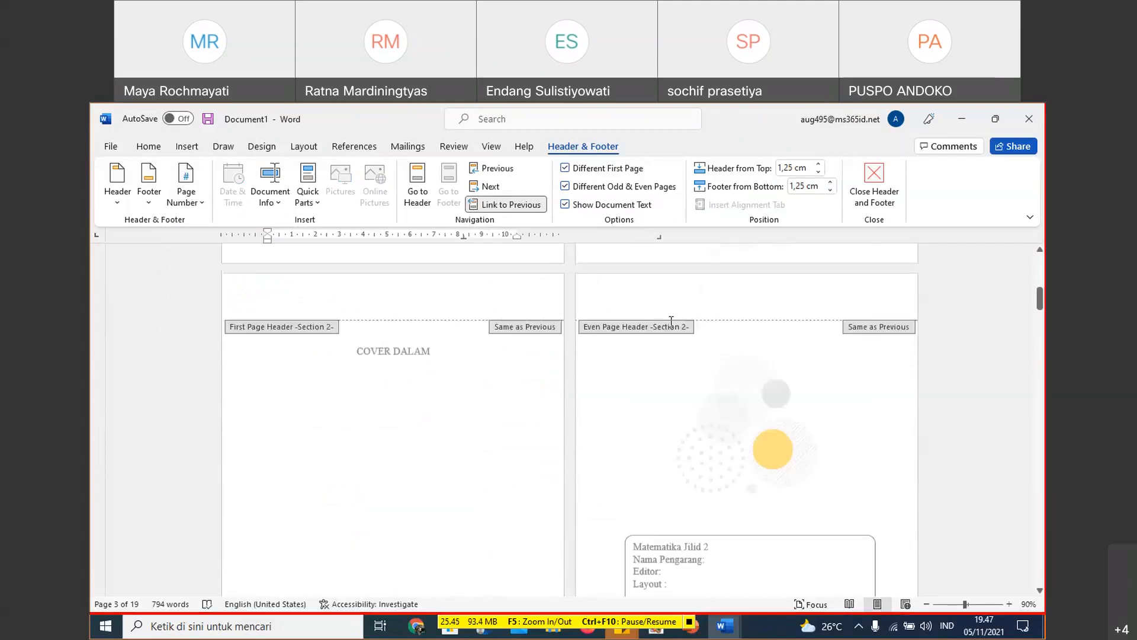
{"action": "scroll", "coordinate": [670, 324], "scroll_direction": "up", "scroll_amount": 8}
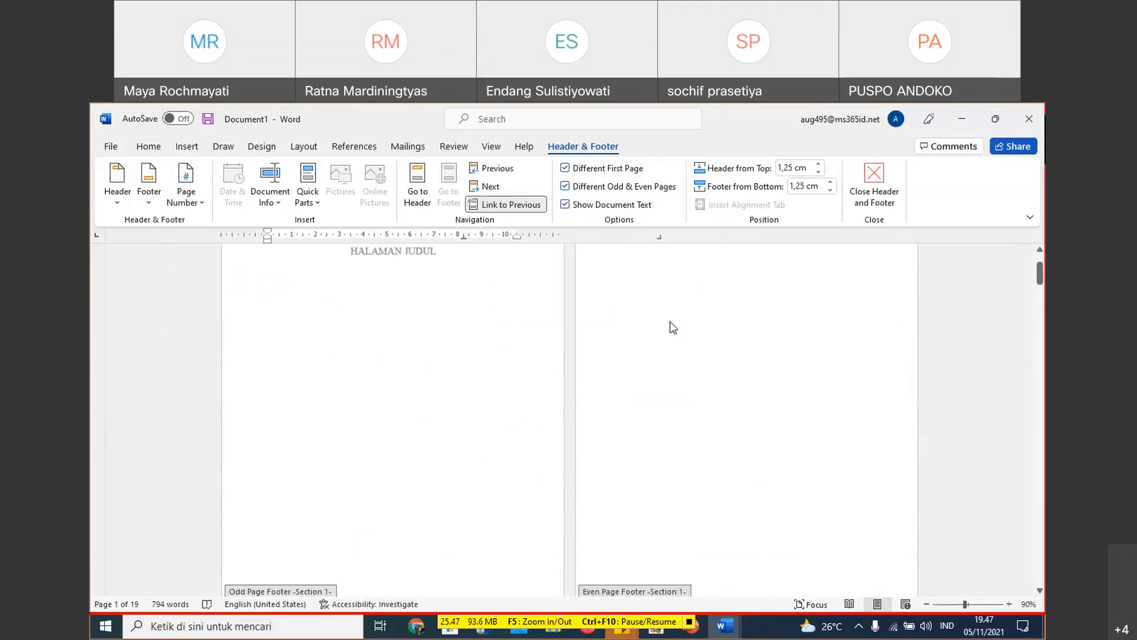
{"action": "scroll", "coordinate": [550, 425], "scroll_direction": "down", "scroll_amount": 6}
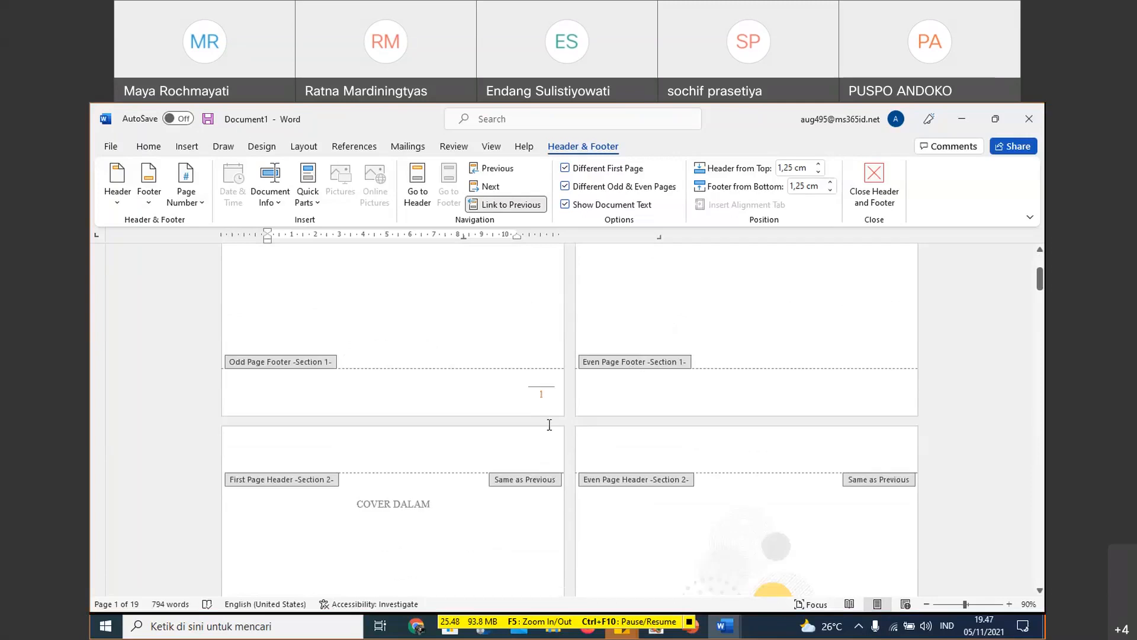
{"action": "left_click", "coordinate": [540, 393]}
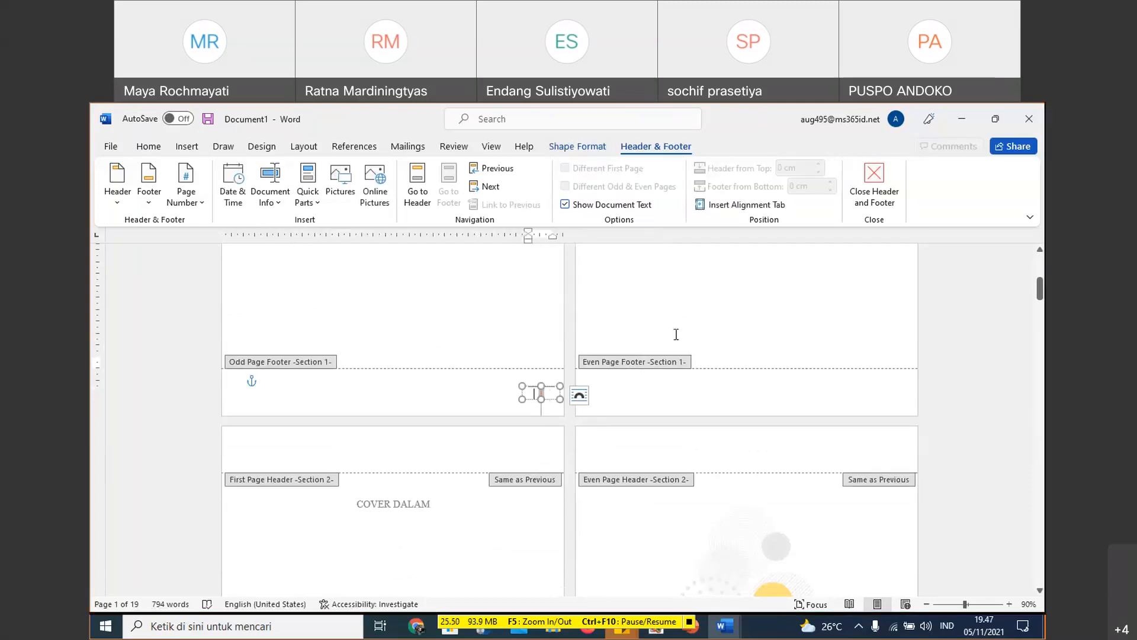
- Examine the Section 2 odd and even page footers below KATA PENGANTAR and whether each is linked to the previous section
{"action": "scroll", "coordinate": [675, 334], "scroll_direction": "down", "scroll_amount": 7}
{"action": "left_click", "coordinate": [541, 413]}
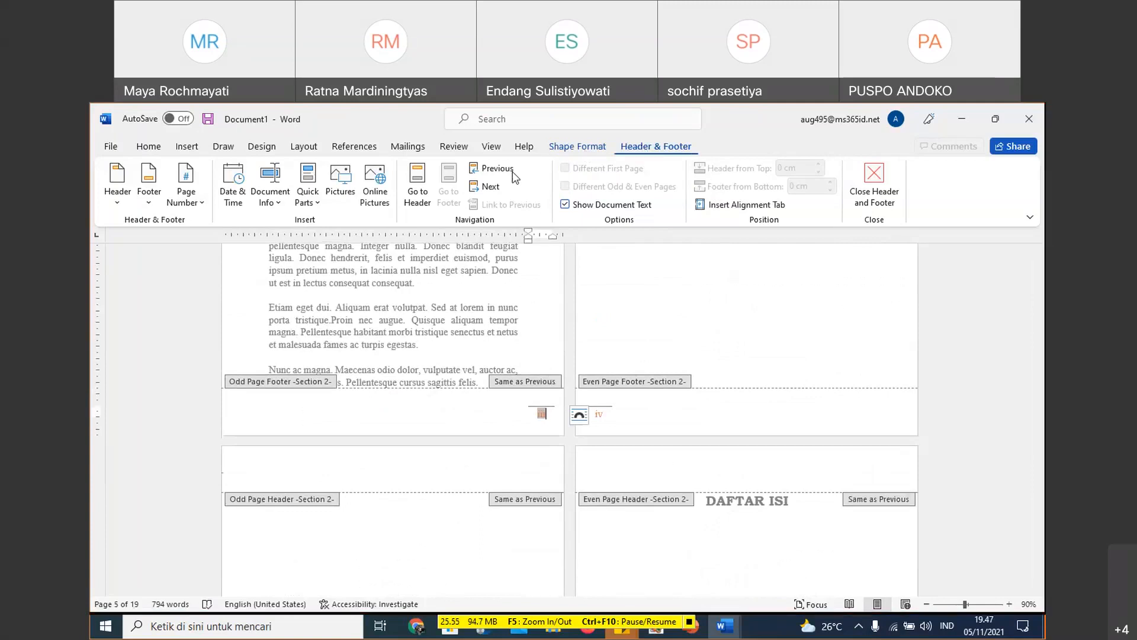
{"action": "left_click", "coordinate": [646, 414]}
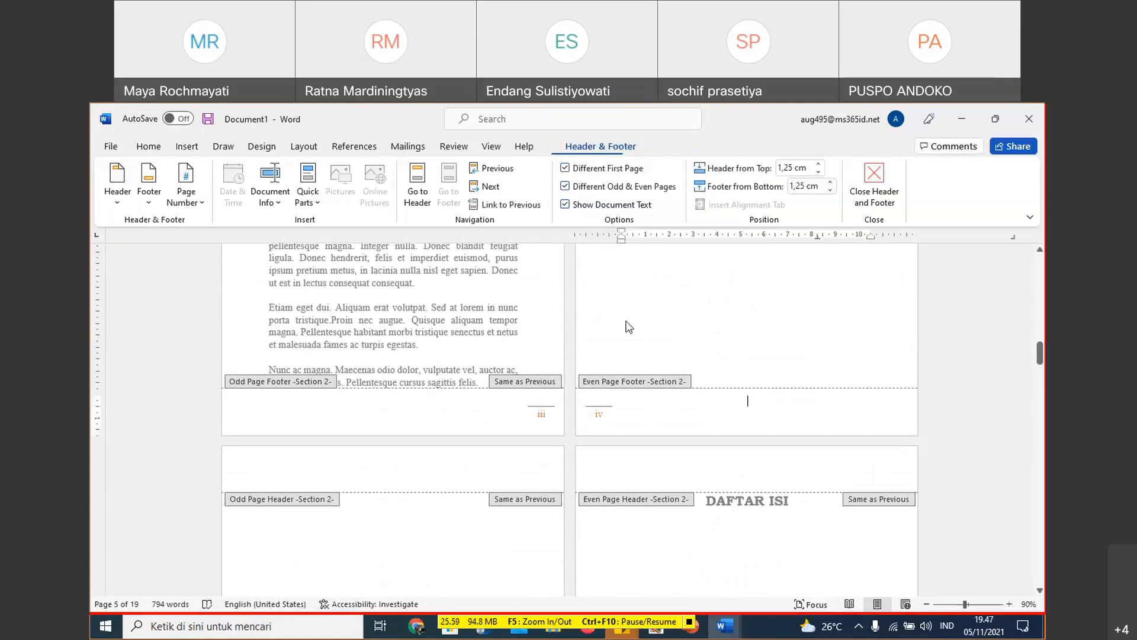
{"action": "left_click", "coordinate": [541, 413]}
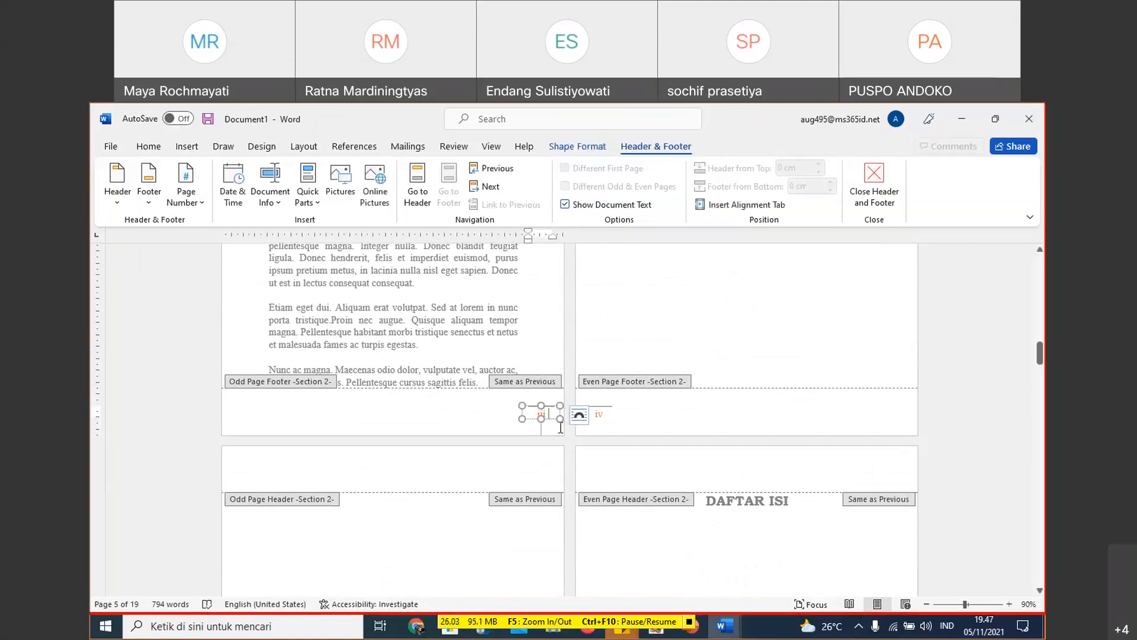
{"action": "double_click", "coordinate": [509, 406]}
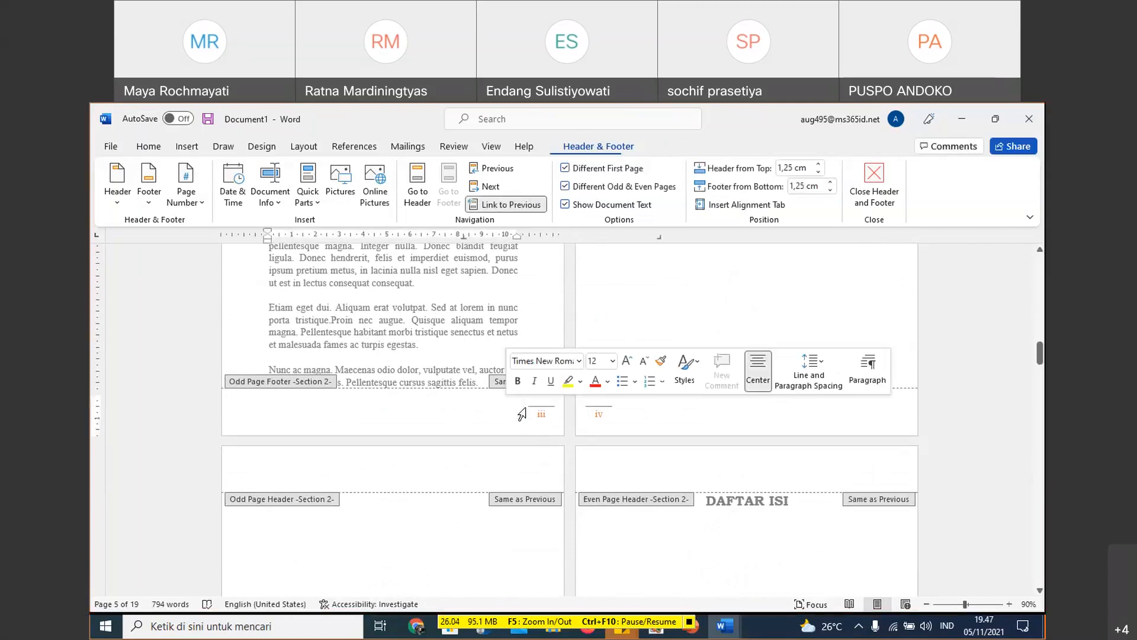
{"action": "left_click", "coordinate": [540, 411]}
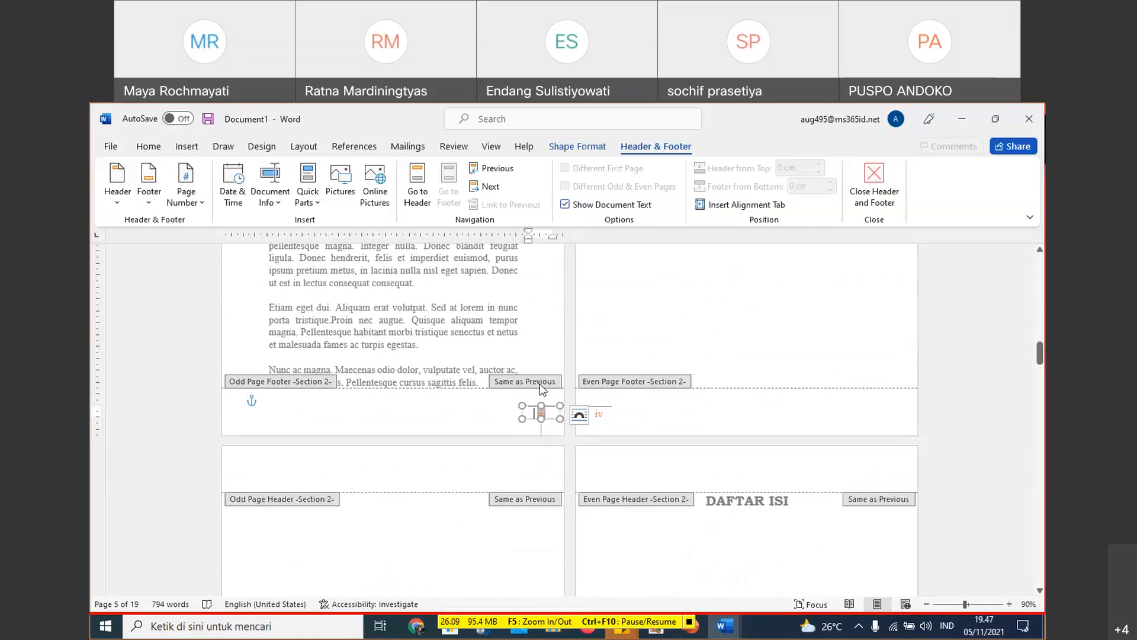
{"action": "left_click", "coordinate": [604, 416]}
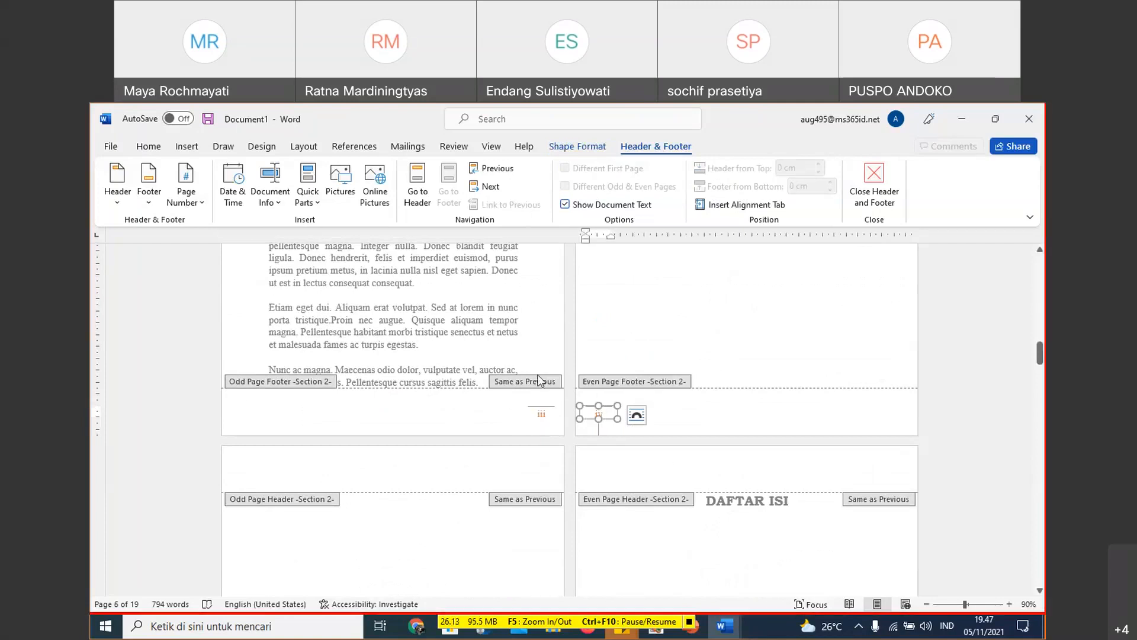
{"action": "left_click", "coordinate": [464, 414]}
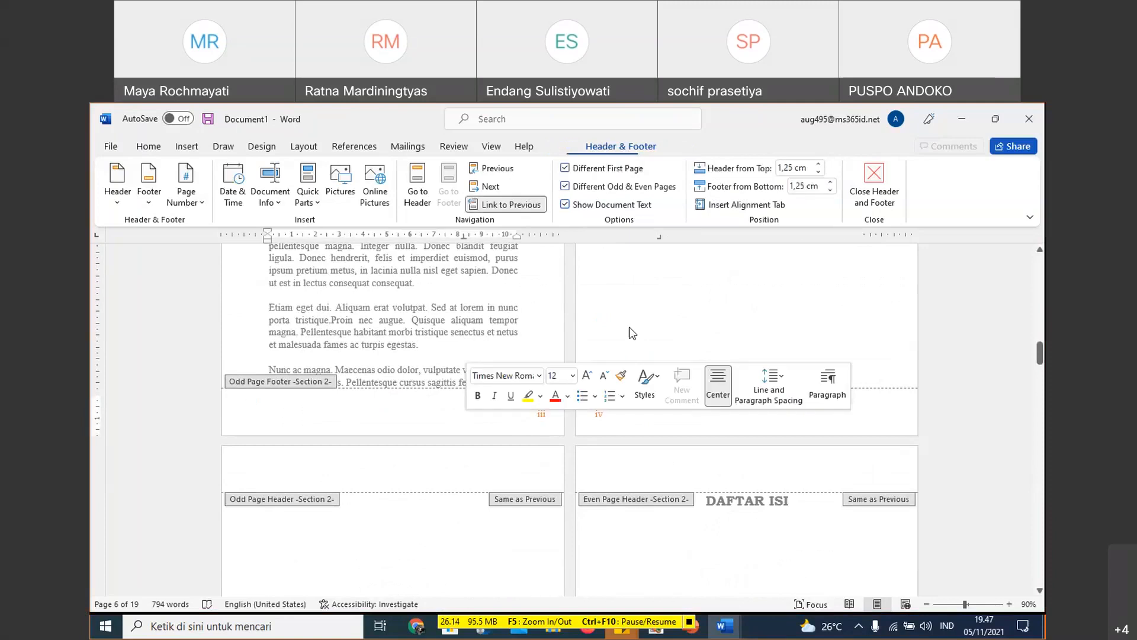
{"action": "scroll", "coordinate": [633, 333], "scroll_direction": "down", "scroll_amount": 7}
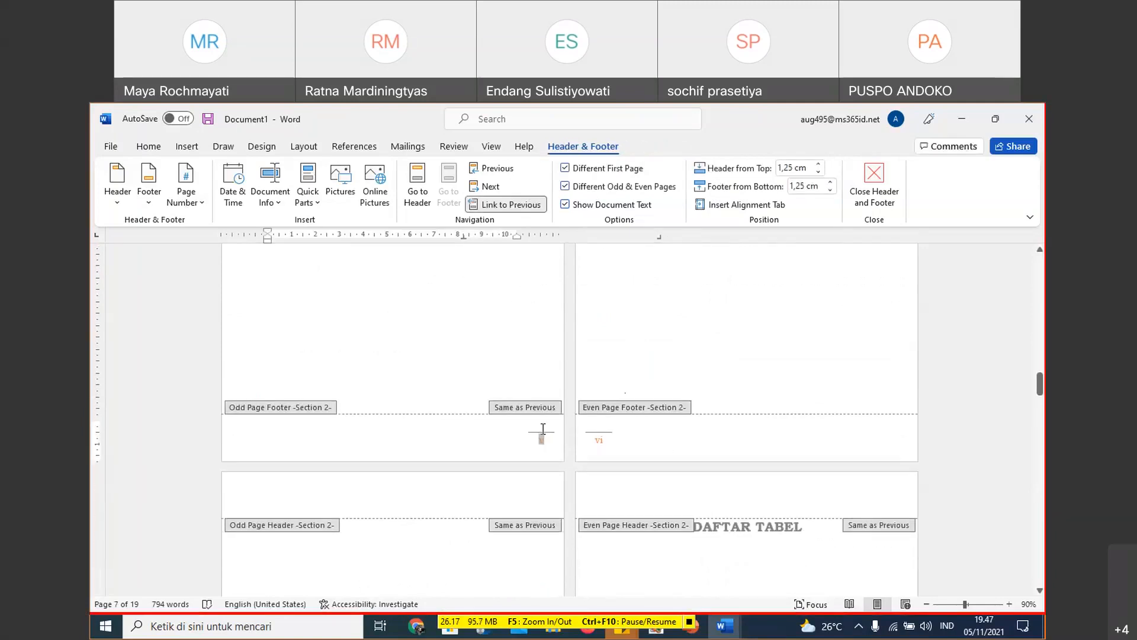
- Try deleting the page number box from the Section 1 odd page footer and undo the deletion
{"action": "scroll", "coordinate": [610, 362], "scroll_direction": "up", "scroll_amount": 1}
{"action": "scroll", "coordinate": [610, 363], "scroll_direction": "up", "scroll_amount": 15}
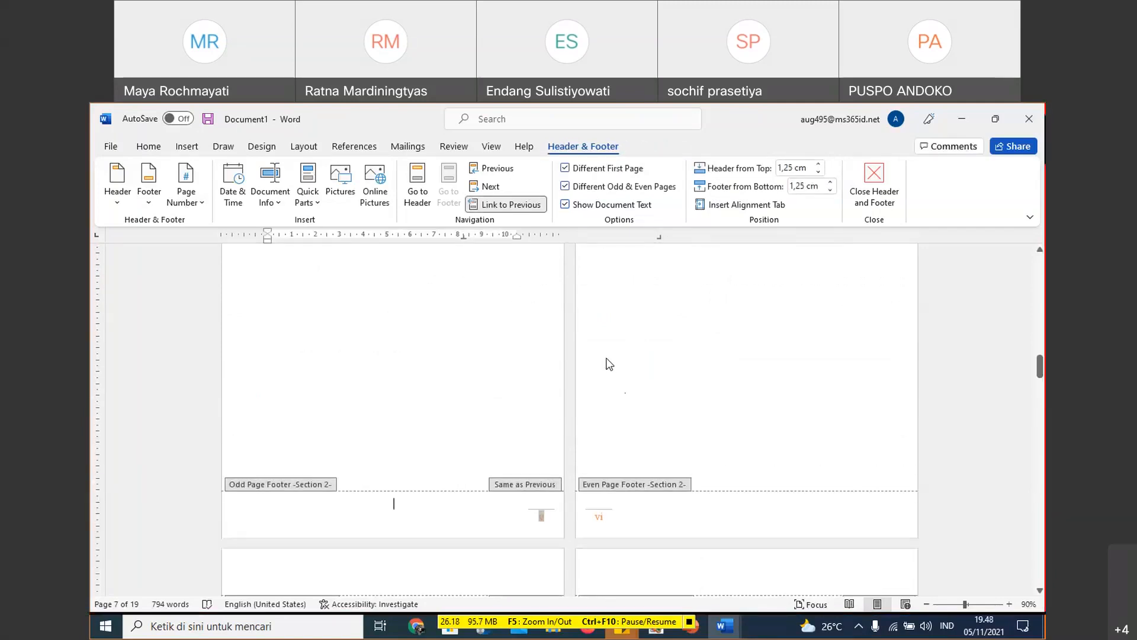
{"action": "scroll", "coordinate": [609, 357], "scroll_direction": "up", "scroll_amount": 15}
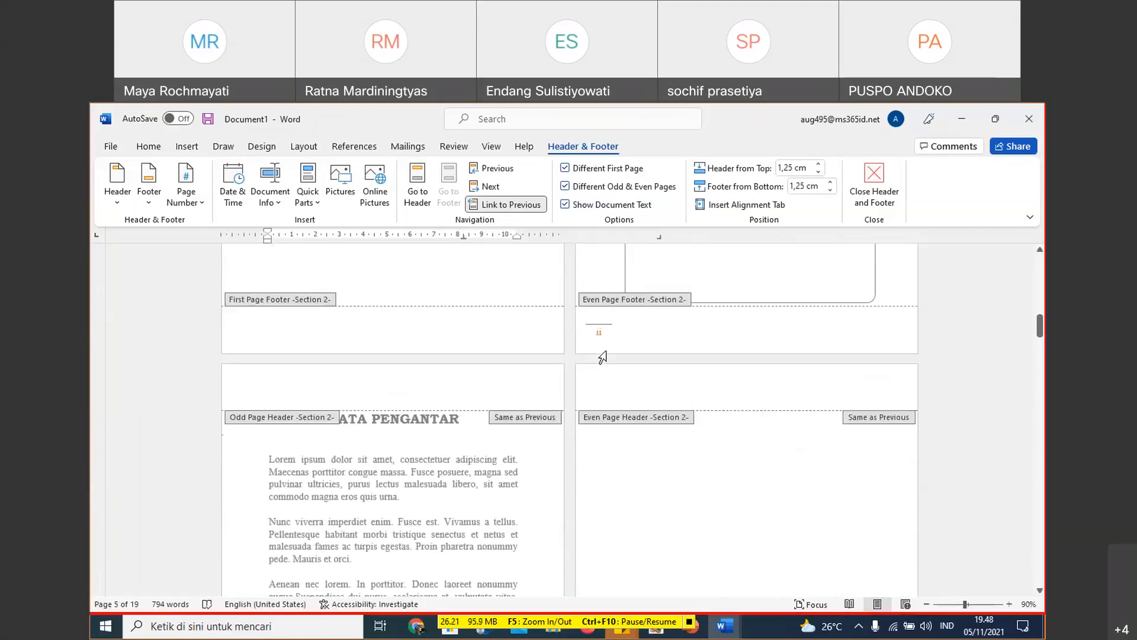
{"action": "scroll", "coordinate": [607, 356], "scroll_direction": "up", "scroll_amount": 8}
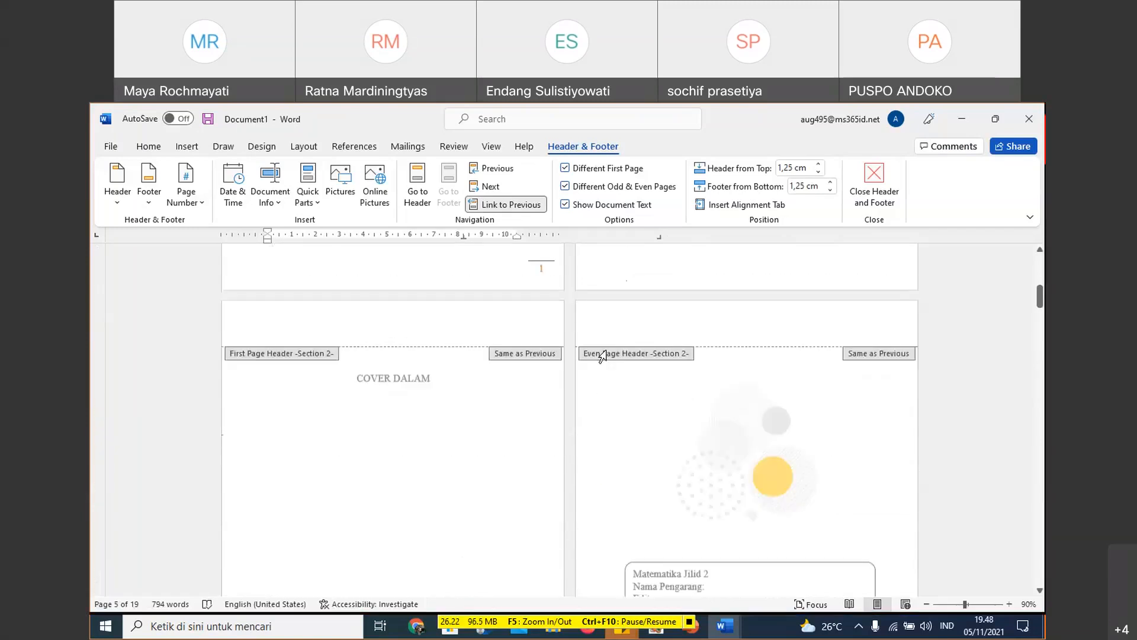
{"action": "left_click", "coordinate": [553, 282]}
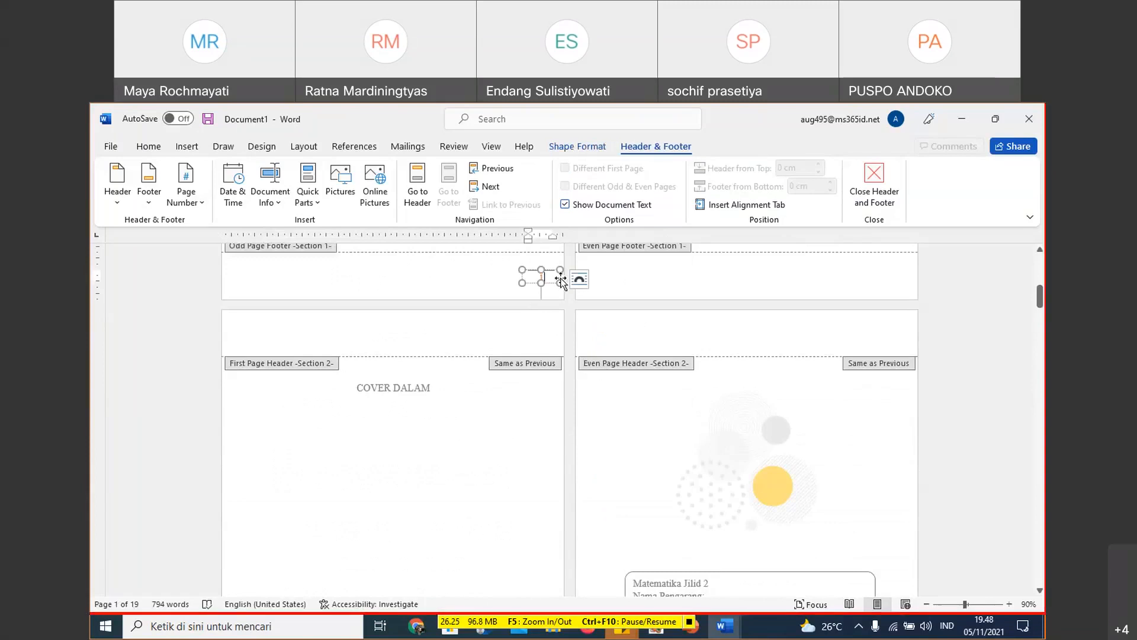
{"action": "key", "text": "Delete"}
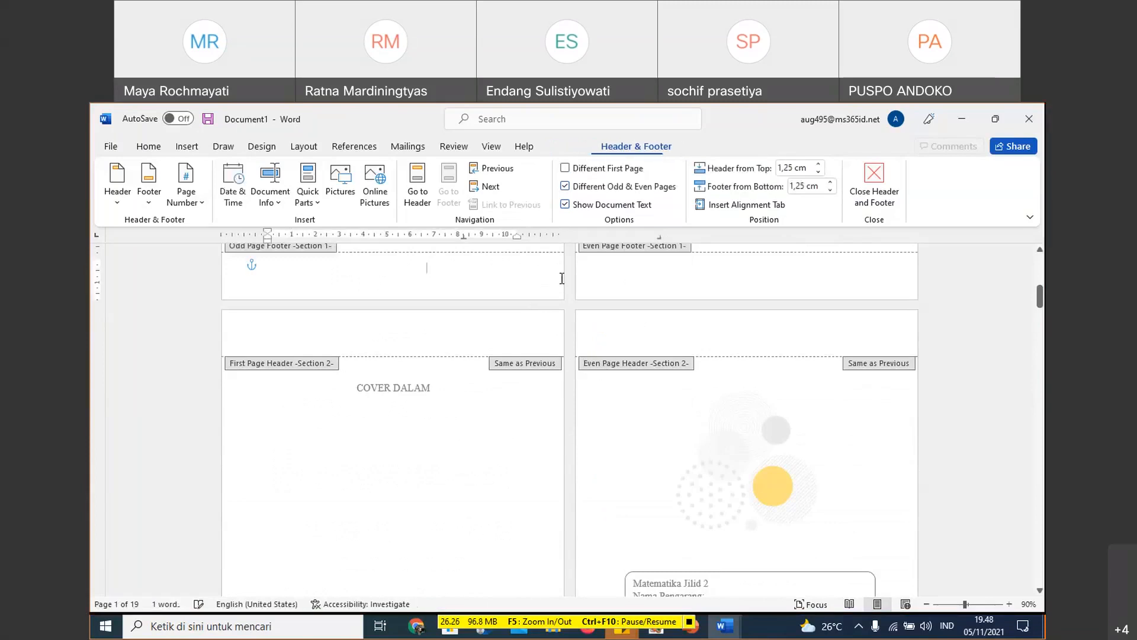
{"action": "scroll", "coordinate": [571, 332], "scroll_direction": "down", "scroll_amount": 15}
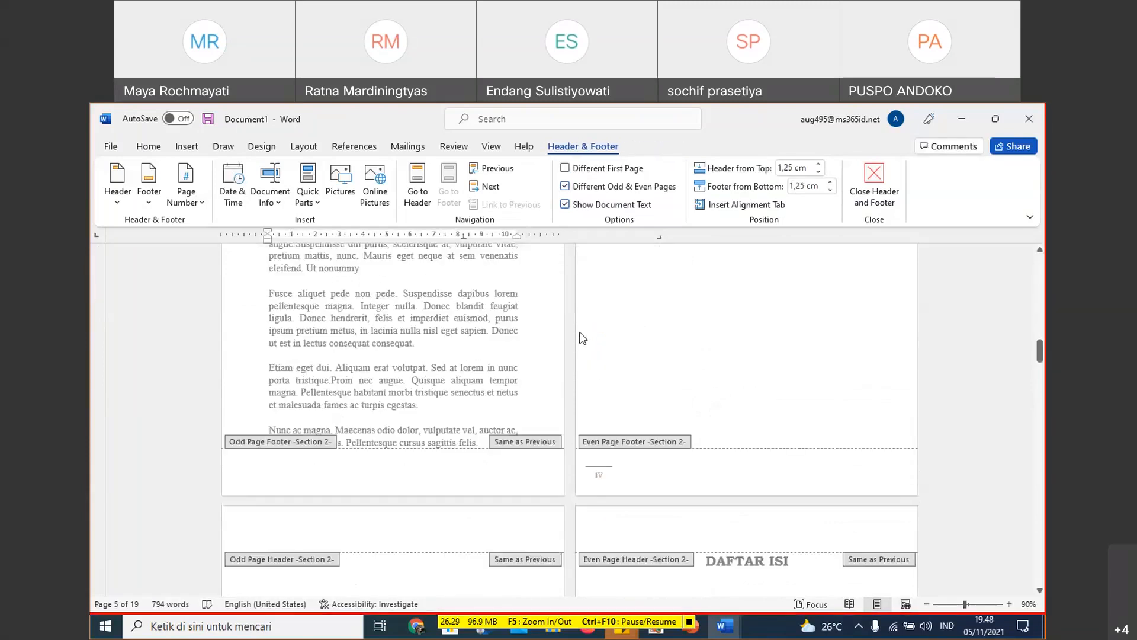
{"action": "scroll", "coordinate": [584, 338], "scroll_direction": "down", "scroll_amount": 1}
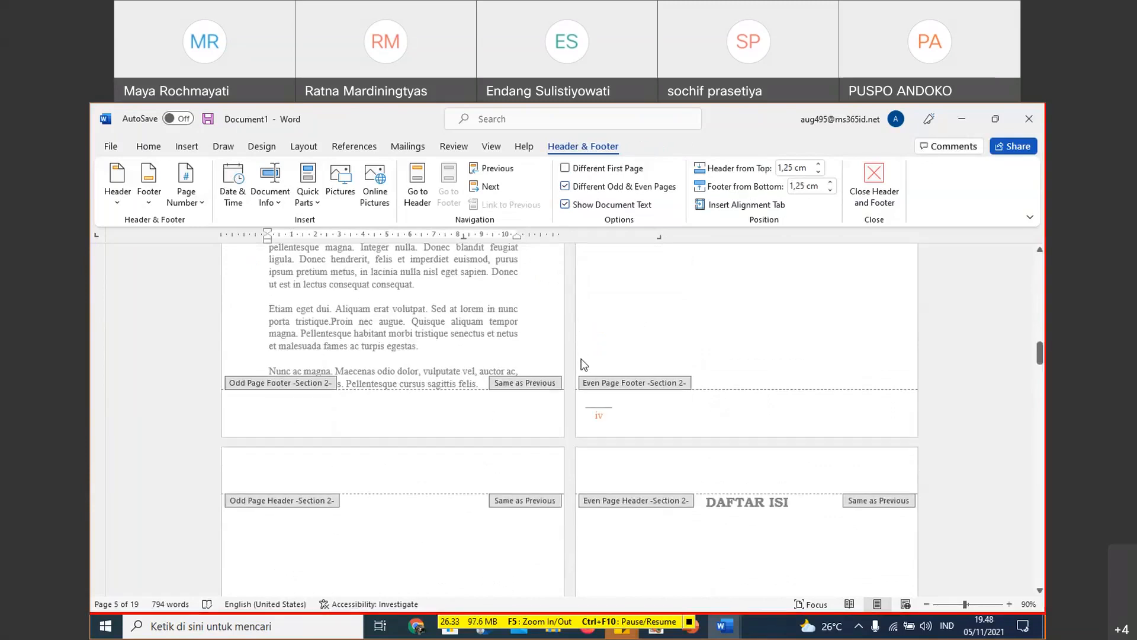
{"action": "key", "text": "ctrl+z"}
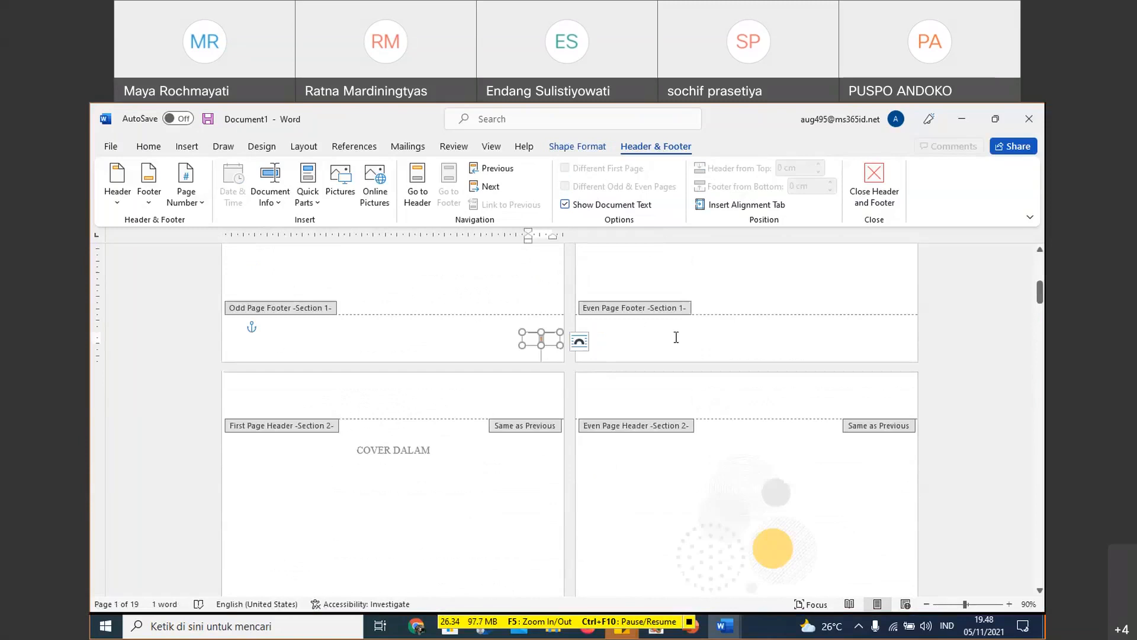
- Inspect the page number box in the Section 1 odd page footer and close header and footer editing
{"action": "left_click", "coordinate": [676, 337]}
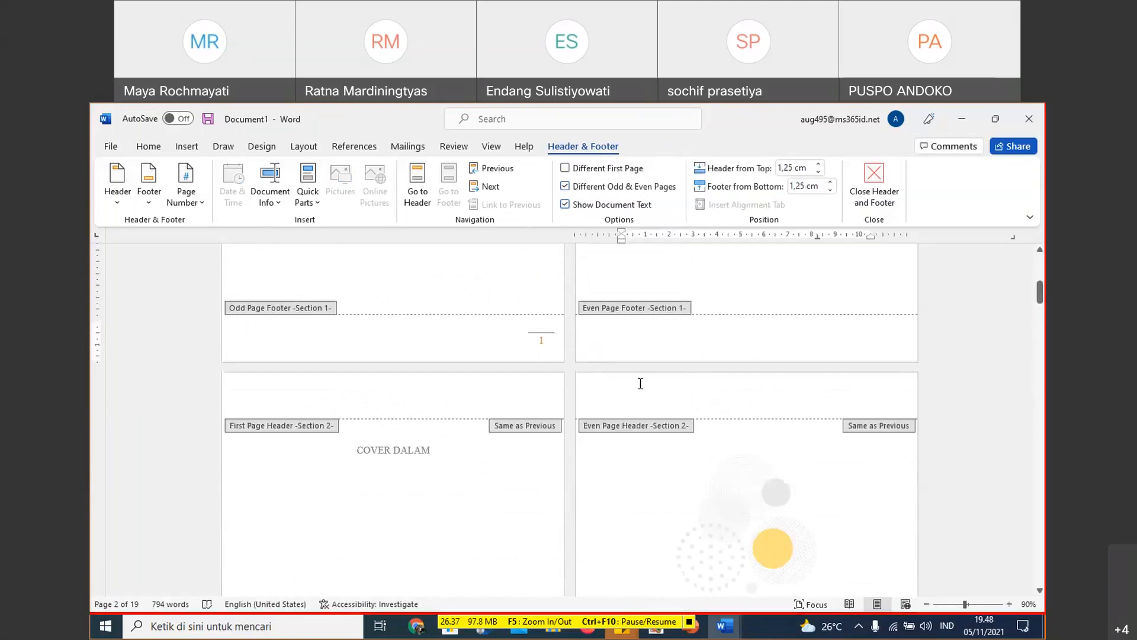
{"action": "right_click", "coordinate": [545, 347]}
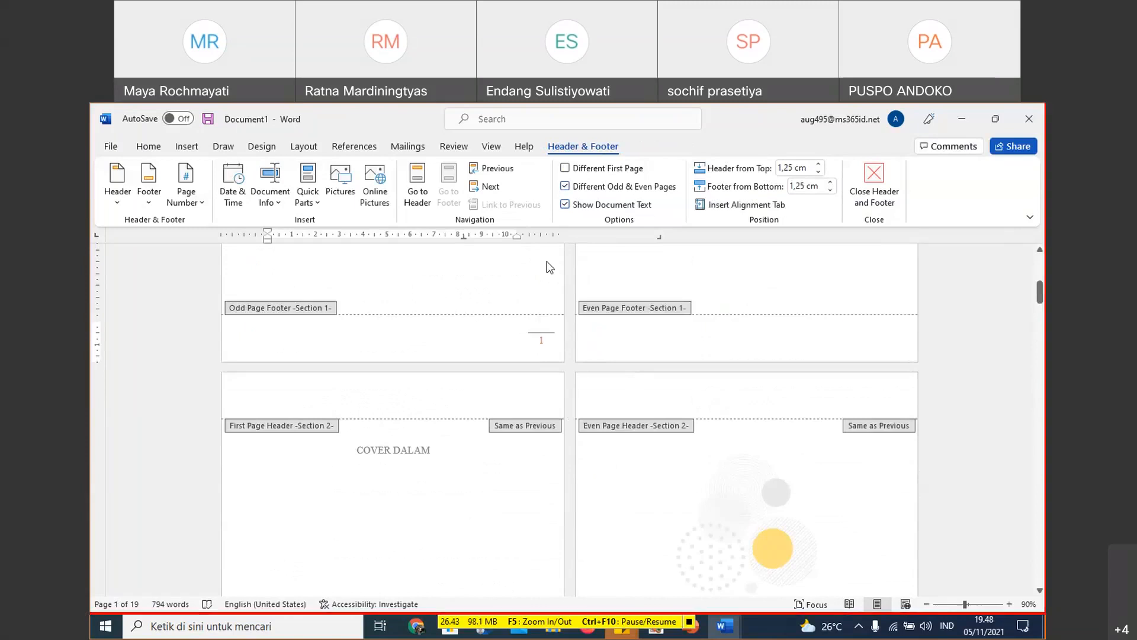
{"action": "left_click", "coordinate": [530, 332]}
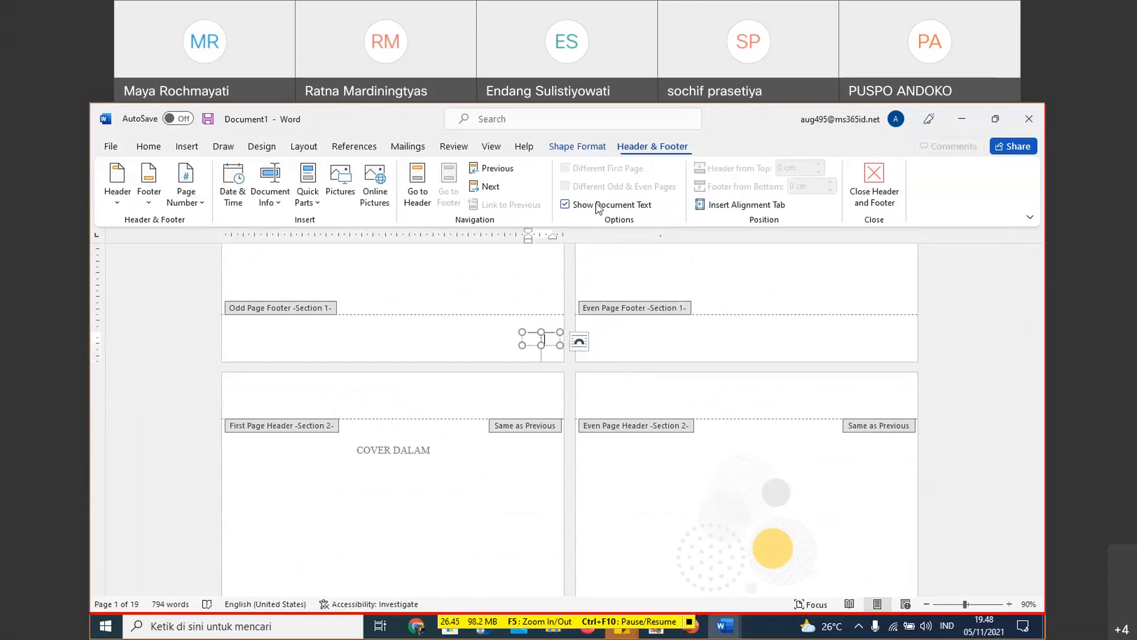
{"action": "left_click", "coordinate": [537, 334]}
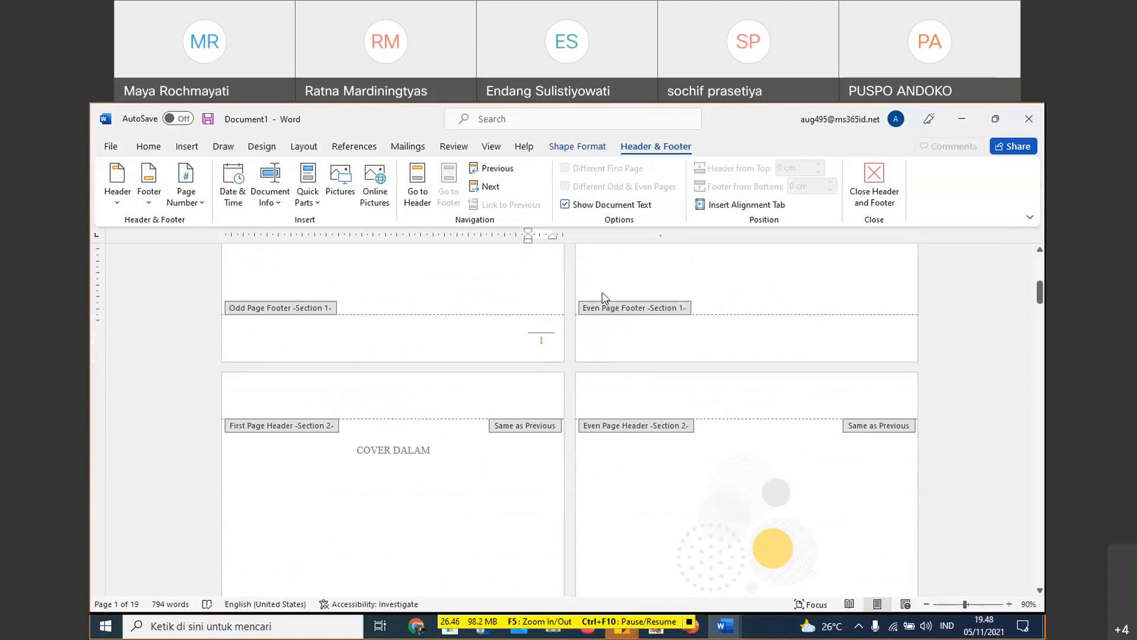
{"action": "left_click", "coordinate": [540, 339]}
{"action": "left_click", "coordinate": [873, 181]}
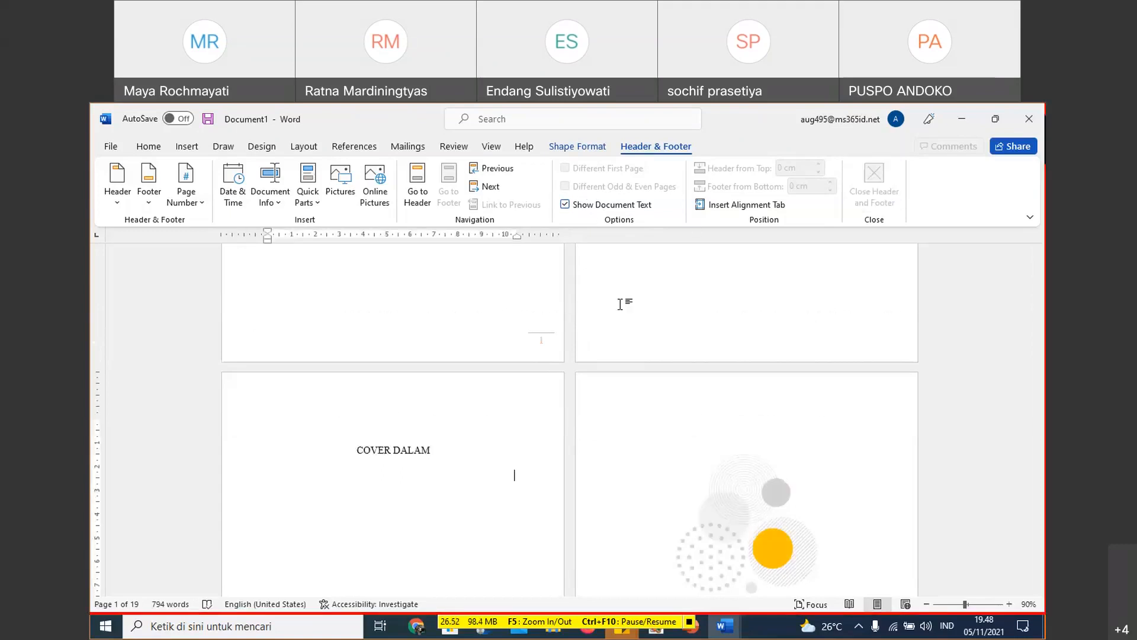
- Check the page numbers at the foot of the front matter pages from KATA PENGANTAR to DAFTAR GAMBAR
{"action": "scroll", "coordinate": [616, 308], "scroll_direction": "down", "scroll_amount": 5}
{"action": "scroll", "coordinate": [641, 377], "scroll_direction": "down", "scroll_amount": 9}
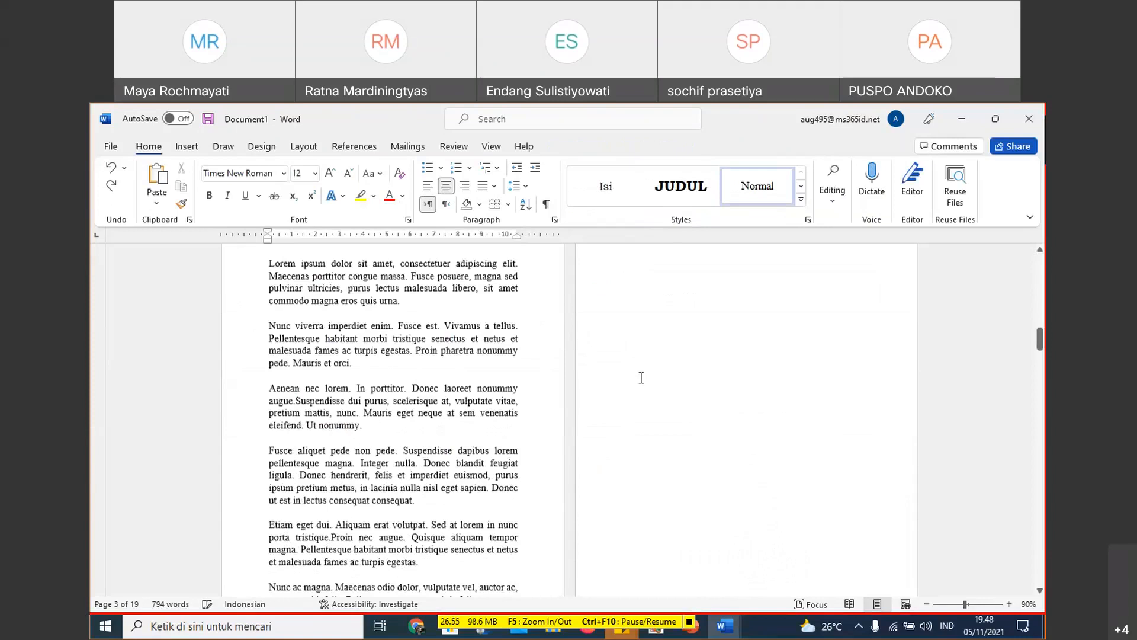
{"action": "scroll", "coordinate": [641, 377], "scroll_direction": "down", "scroll_amount": 3}
{"action": "scroll", "coordinate": [641, 377], "scroll_direction": "up", "scroll_amount": 5}
{"action": "scroll", "coordinate": [641, 378], "scroll_direction": "down", "scroll_amount": 3}
{"action": "scroll", "coordinate": [641, 378], "scroll_direction": "down", "scroll_amount": 15}
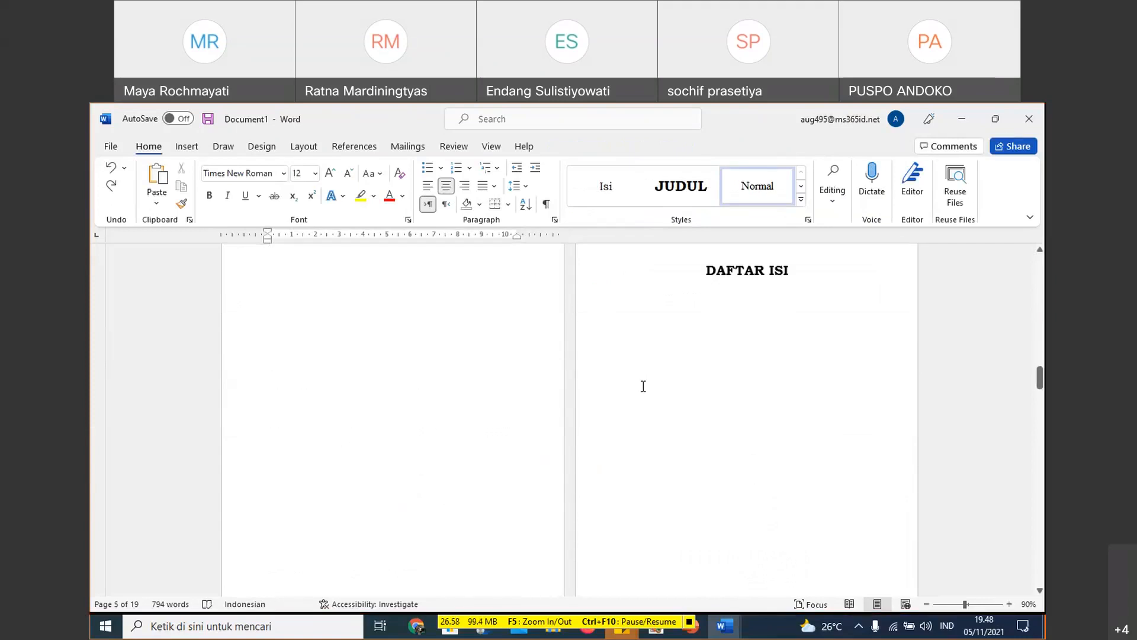
{"action": "scroll", "coordinate": [643, 387], "scroll_direction": "down", "scroll_amount": 2}
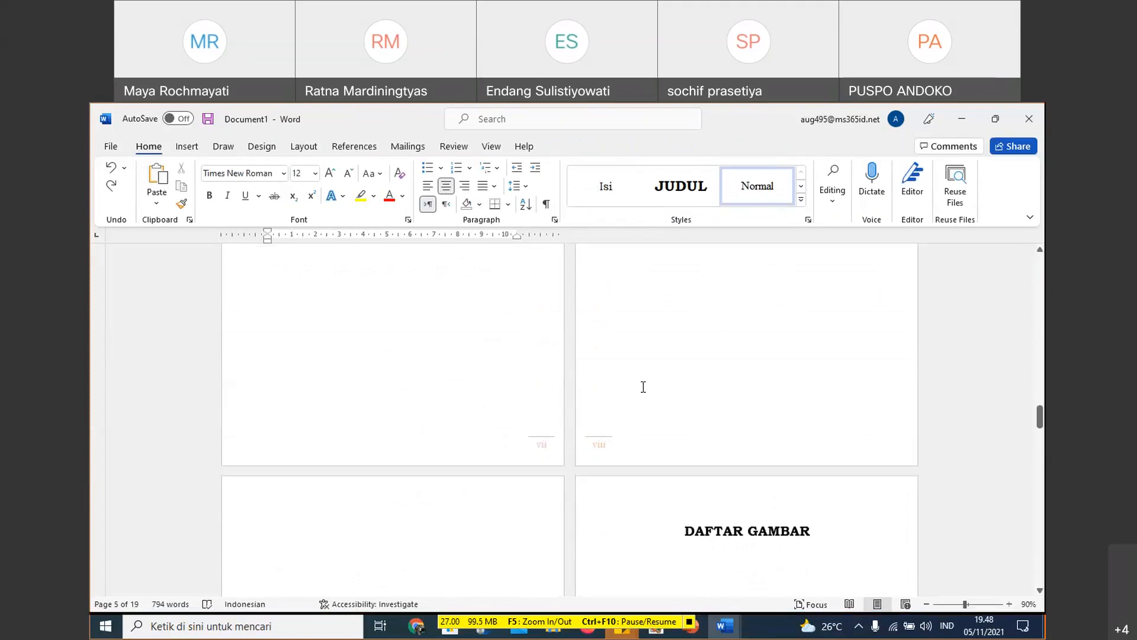
{"action": "scroll", "coordinate": [643, 386], "scroll_direction": "up", "scroll_amount": 6}
{"action": "scroll", "coordinate": [644, 387], "scroll_direction": "up", "scroll_amount": 2}
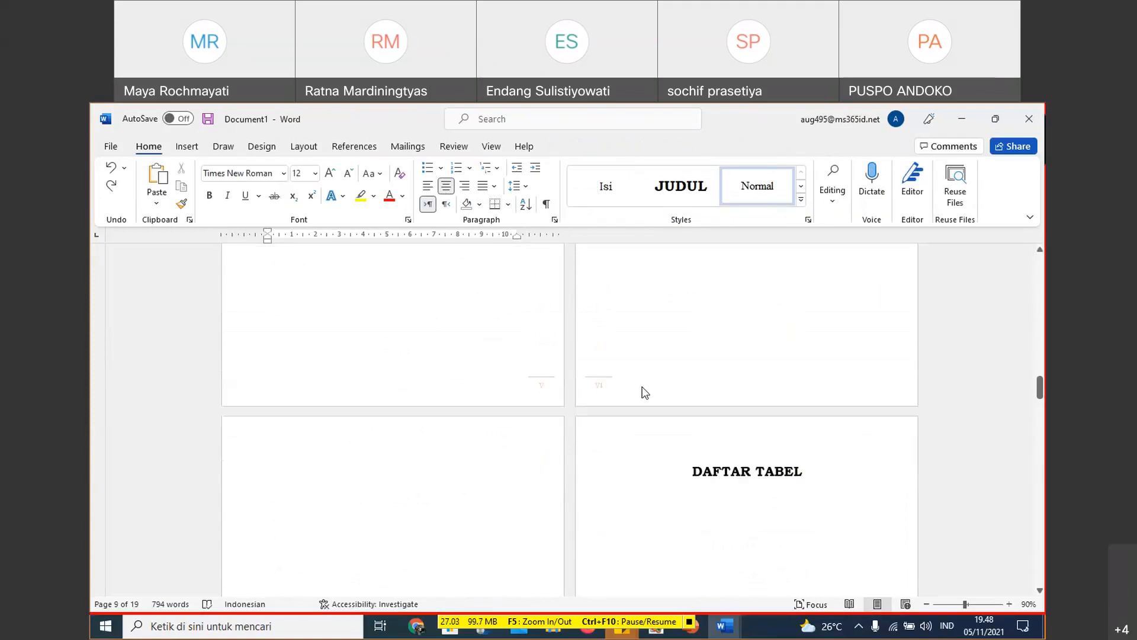
{"action": "scroll", "coordinate": [643, 387], "scroll_direction": "down", "scroll_amount": 6}
{"action": "scroll", "coordinate": [644, 388], "scroll_direction": "down", "scroll_amount": 1}
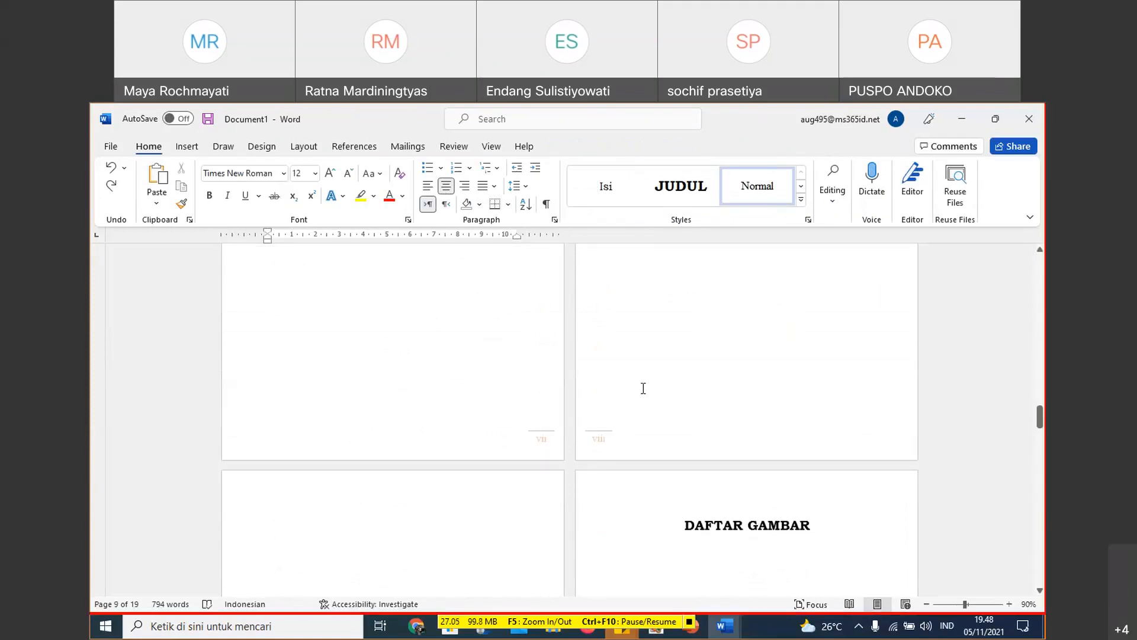
{"action": "scroll", "coordinate": [643, 388], "scroll_direction": "up", "scroll_amount": 6}
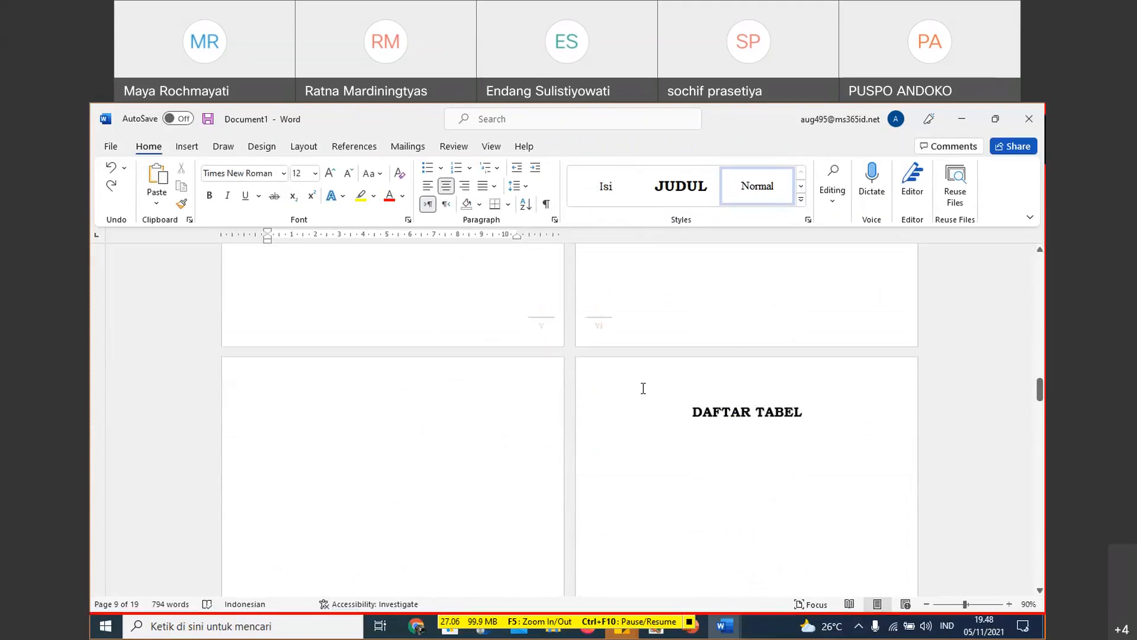
{"action": "scroll", "coordinate": [644, 388], "scroll_direction": "up", "scroll_amount": 2}
{"action": "scroll", "coordinate": [601, 423], "scroll_direction": "down", "scroll_amount": 5}
{"action": "scroll", "coordinate": [597, 431], "scroll_direction": "up", "scroll_amount": 1}
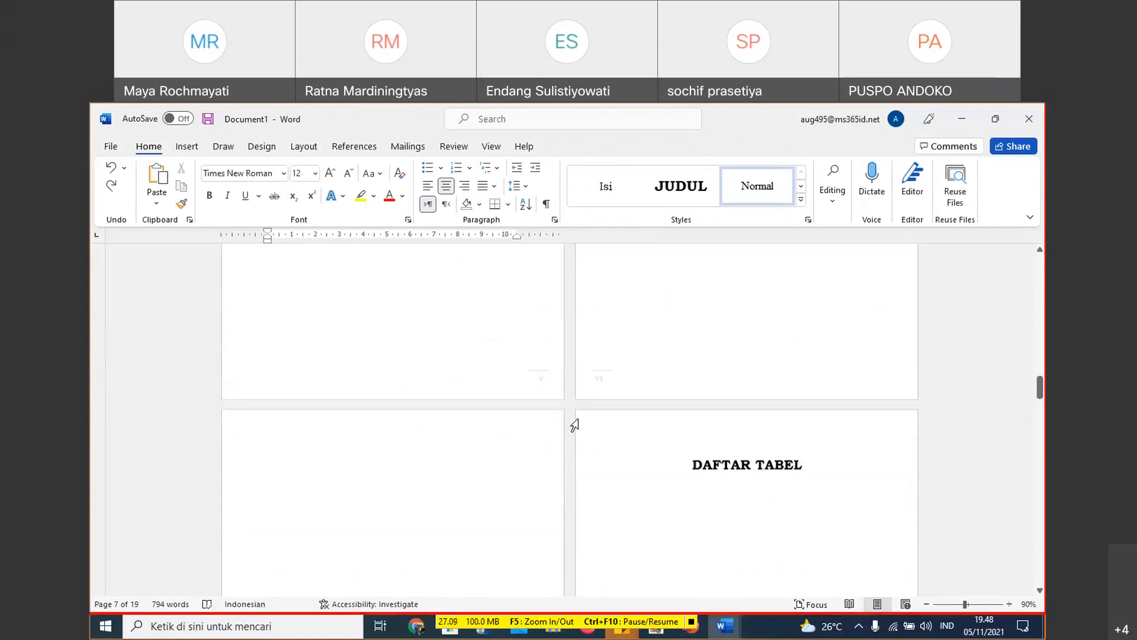
{"action": "scroll", "coordinate": [563, 403], "scroll_direction": "up", "scroll_amount": 8}
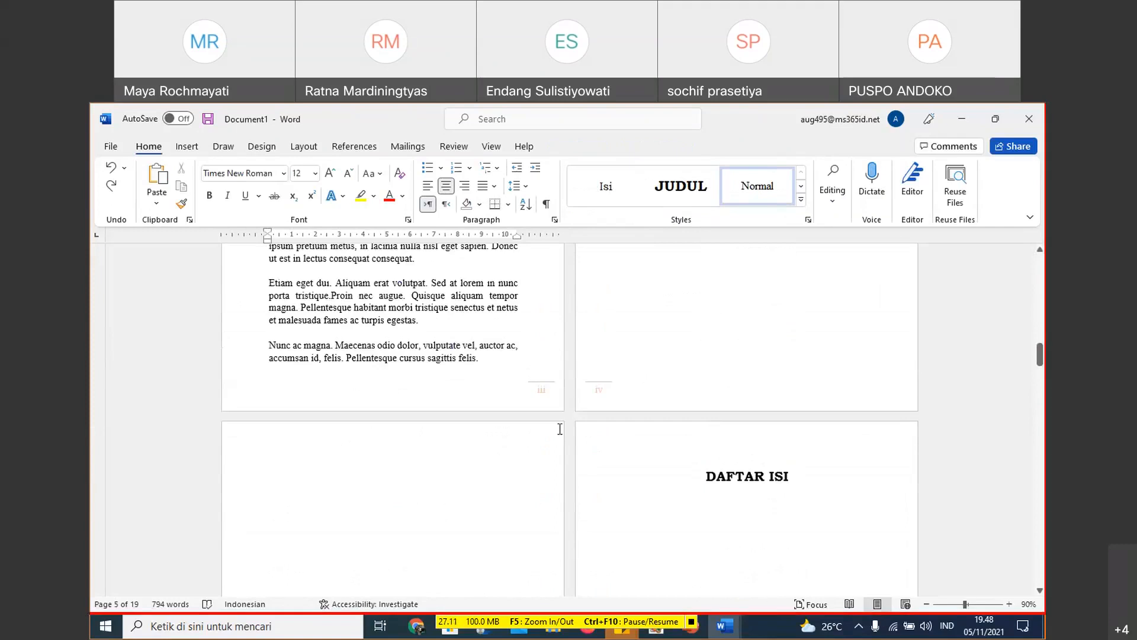
- Open the Section 1 odd page footer, on the page before COVER DALAM, for editing
{"action": "scroll", "coordinate": [545, 390], "scroll_direction": "up", "scroll_amount": 8}
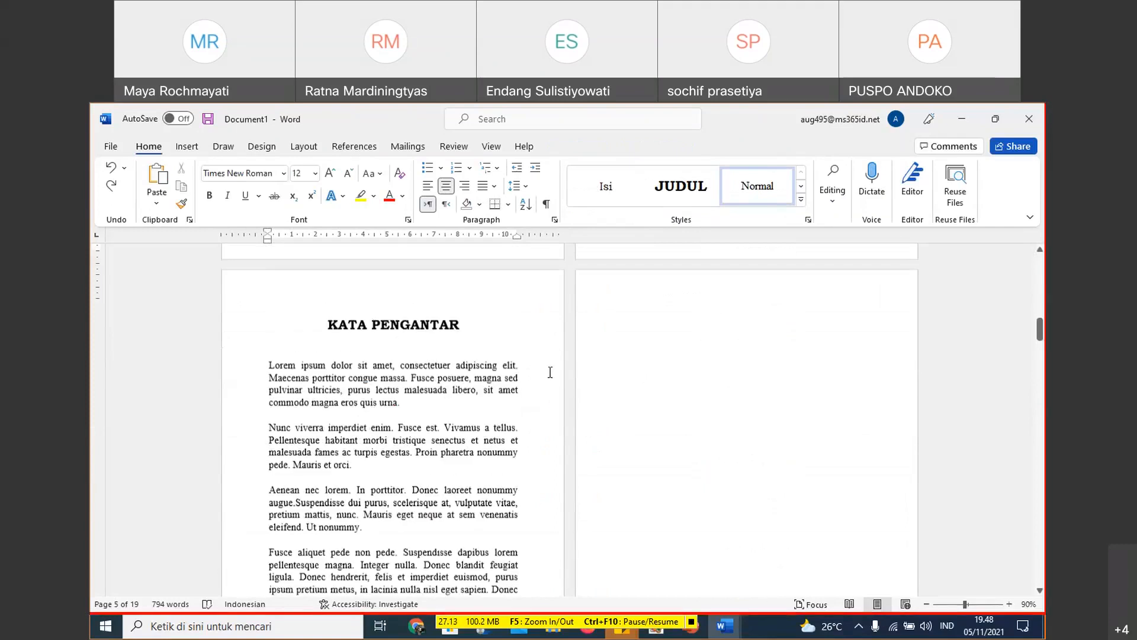
{"action": "scroll", "coordinate": [550, 372], "scroll_direction": "up", "scroll_amount": 8}
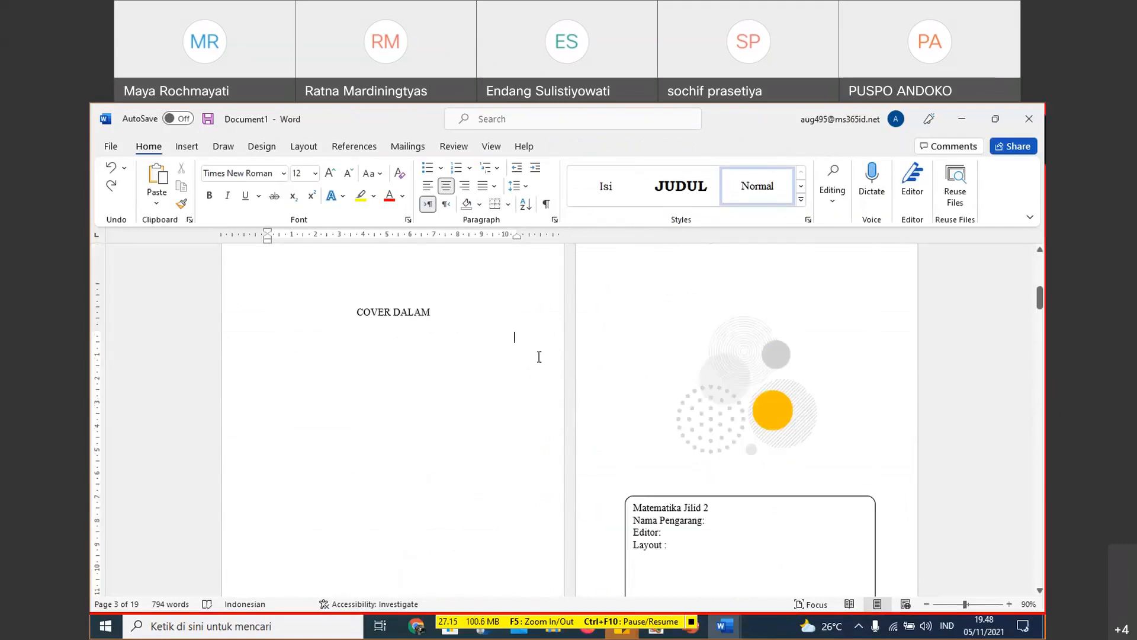
{"action": "scroll", "coordinate": [503, 360], "scroll_direction": "up", "scroll_amount": 3}
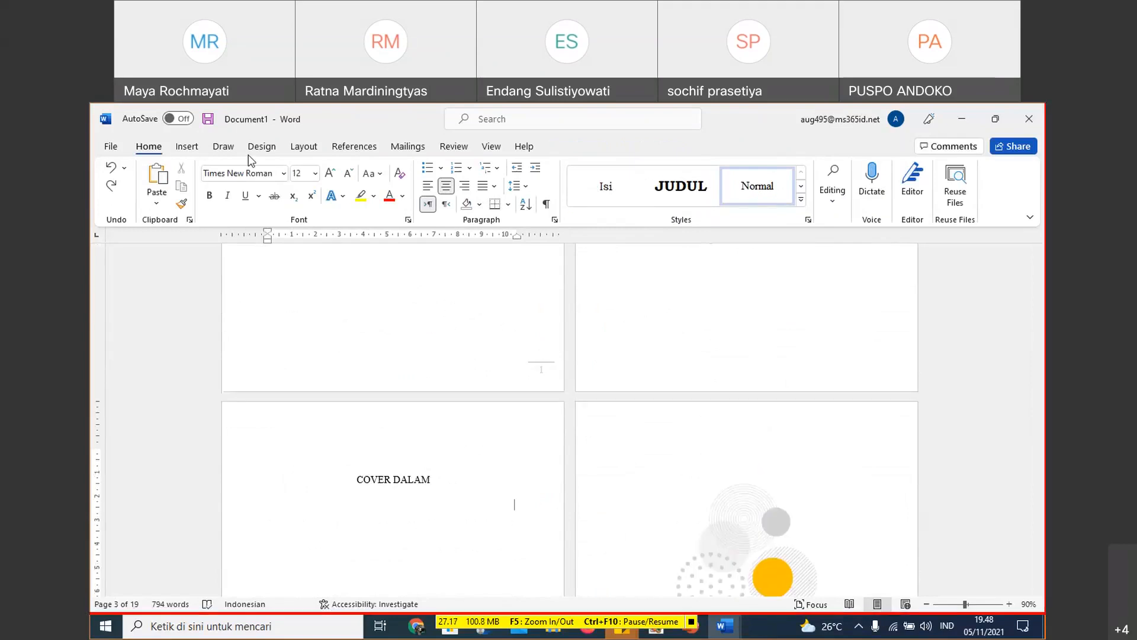
{"action": "left_click", "coordinate": [187, 147]}
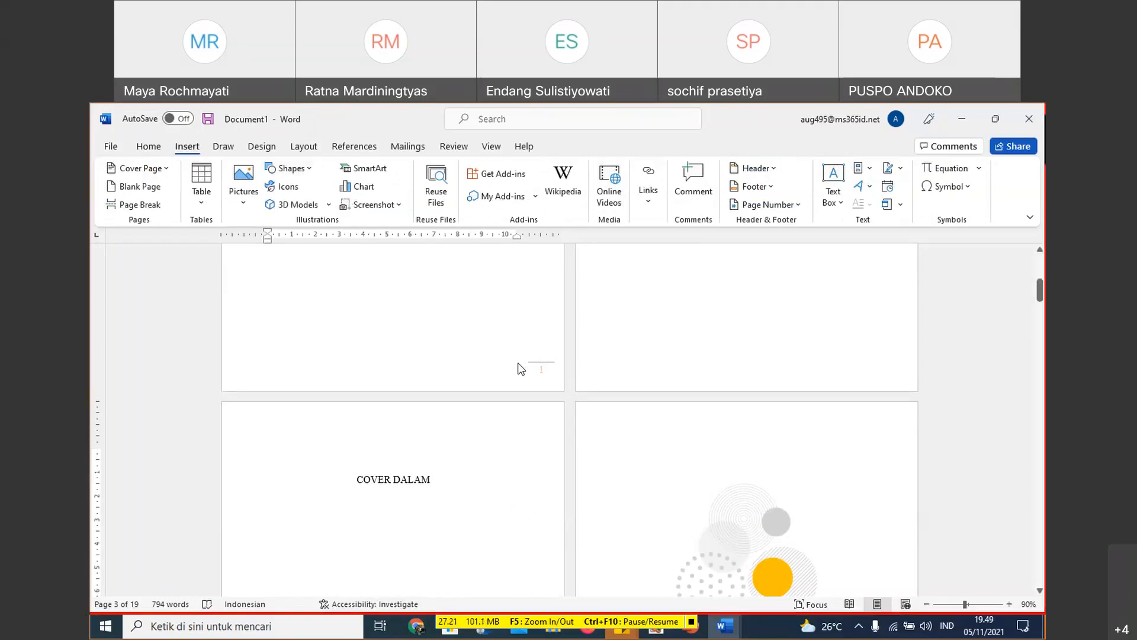
{"action": "double_click", "coordinate": [506, 375]}
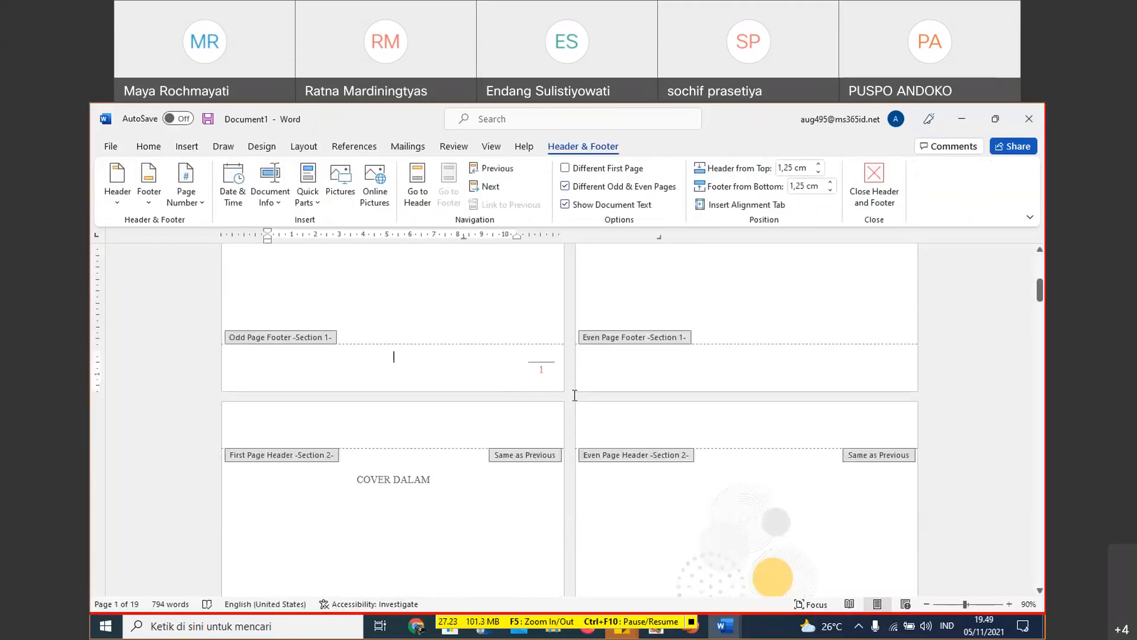
- Try linking the Section 2 first page footer to the previous section, replacing its own content, and unlink it again
{"action": "scroll", "coordinate": [575, 395], "scroll_direction": "down", "scroll_amount": 6}
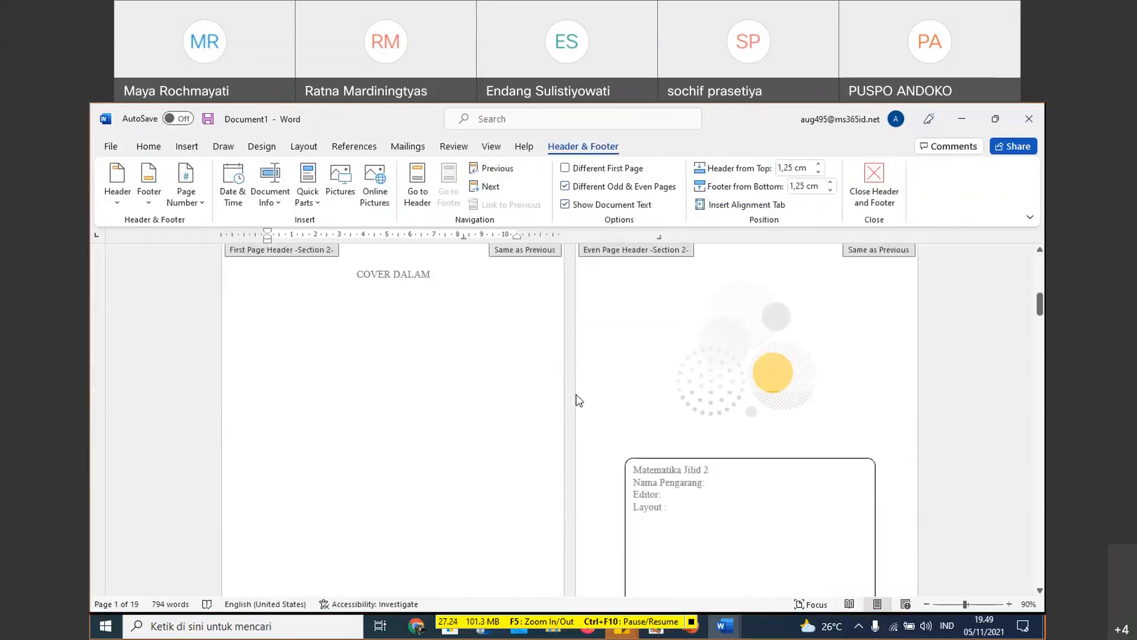
{"action": "scroll", "coordinate": [576, 395], "scroll_direction": "down", "scroll_amount": 6}
{"action": "scroll", "coordinate": [567, 438], "scroll_direction": "down", "scroll_amount": 2}
{"action": "left_click", "coordinate": [546, 371]}
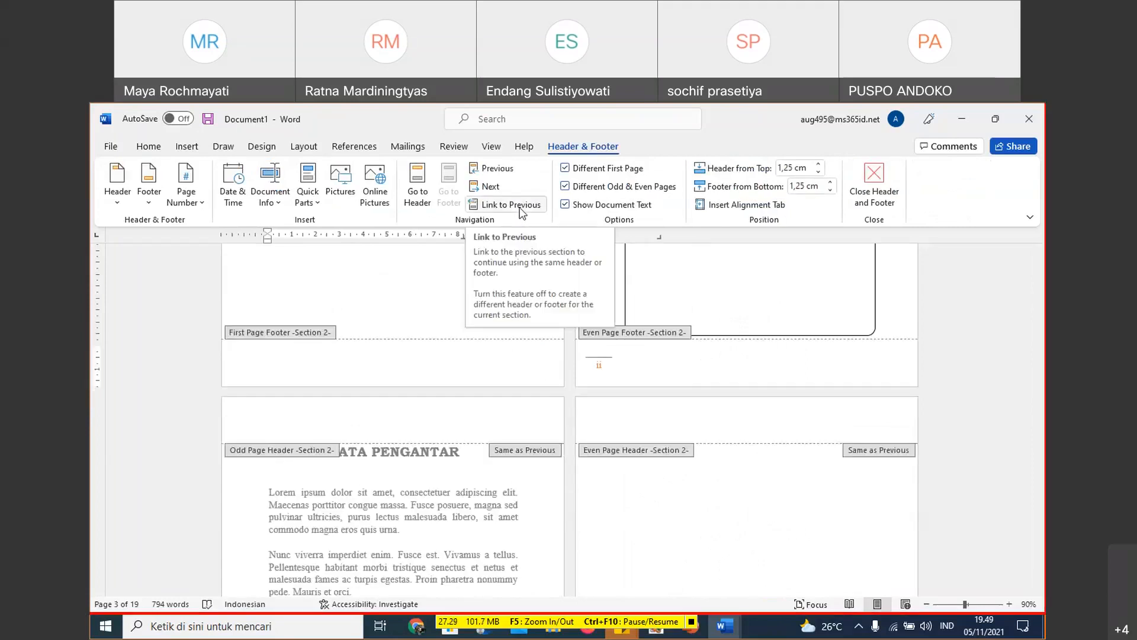
{"action": "left_click", "coordinate": [521, 207]}
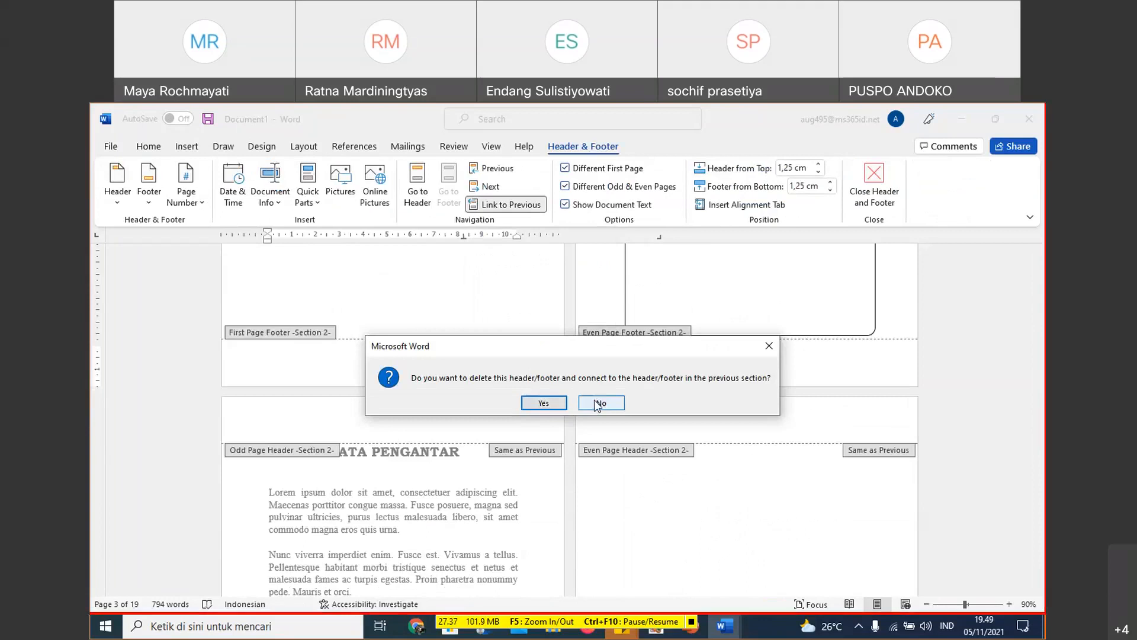
{"action": "left_click", "coordinate": [544, 404]}
{"action": "scroll", "coordinate": [669, 442], "scroll_direction": "up", "scroll_amount": 8}
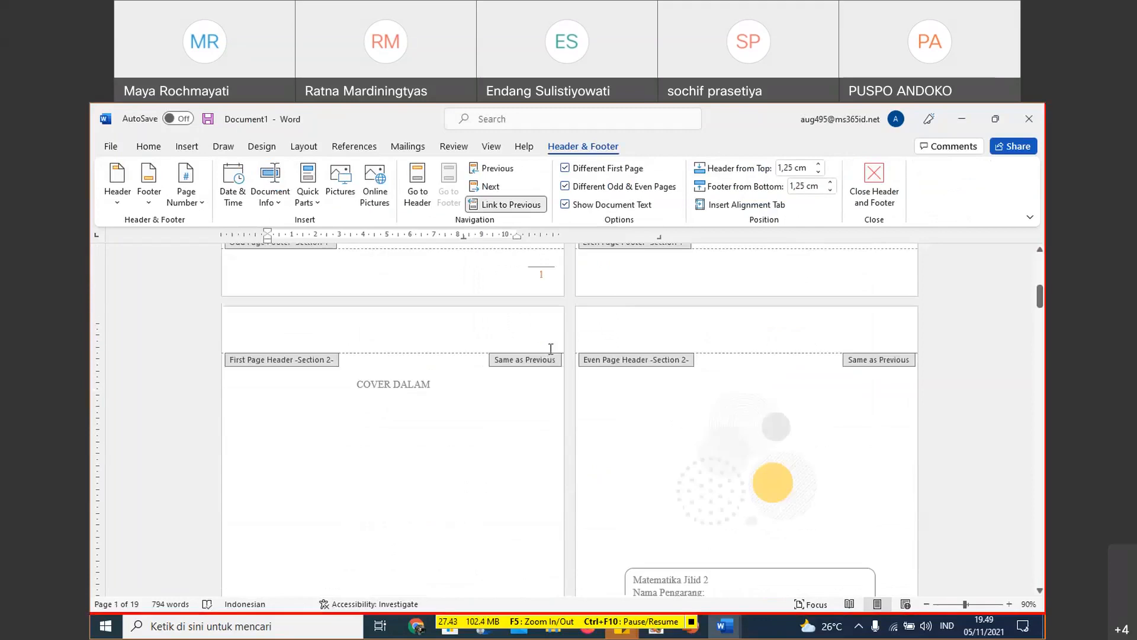
{"action": "scroll", "coordinate": [554, 356], "scroll_direction": "up", "scroll_amount": 1}
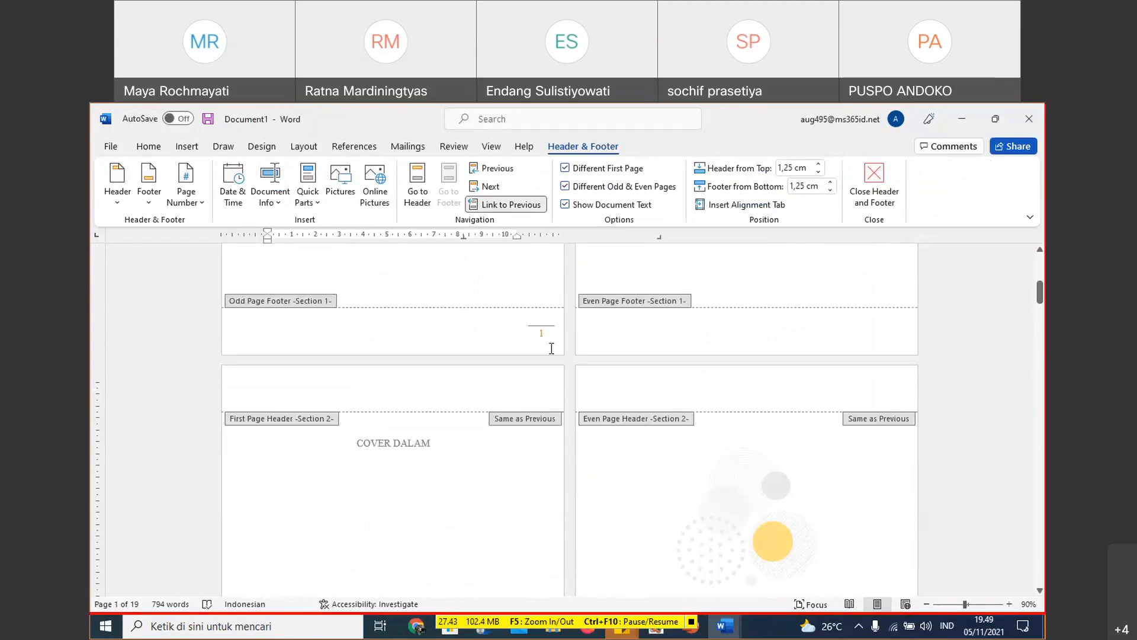
{"action": "left_click", "coordinate": [529, 206]}
{"action": "scroll", "coordinate": [577, 276], "scroll_direction": "down", "scroll_amount": 1}
{"action": "scroll", "coordinate": [602, 311], "scroll_direction": "down", "scroll_amount": 8}
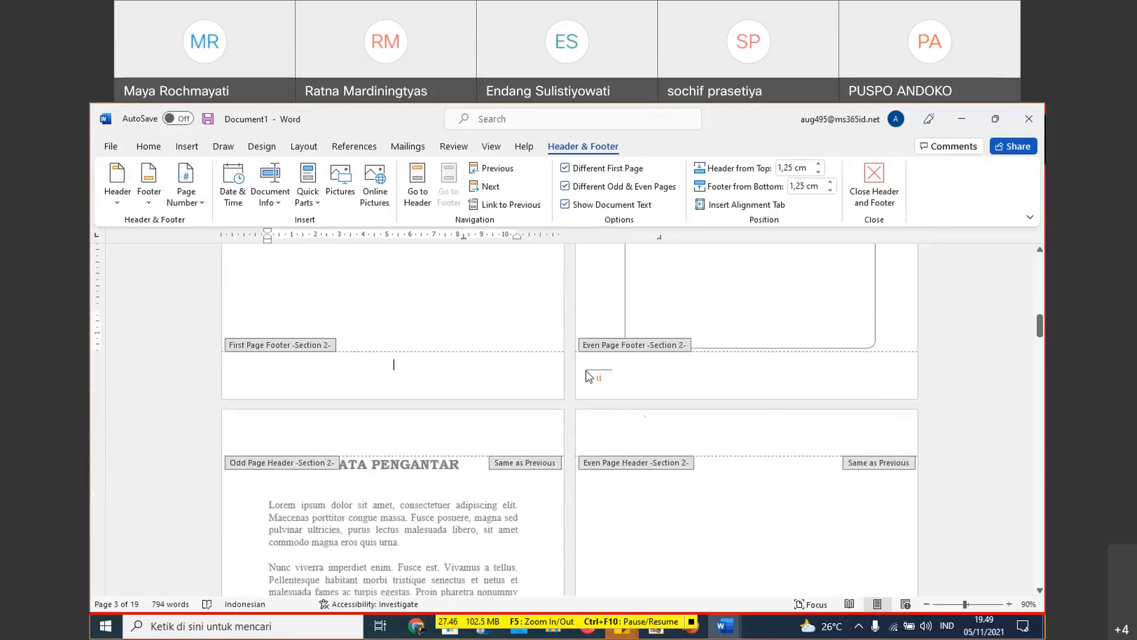
- Try removing the page number box from the Section 1 odd page footer, check the Section 2 footers and undo the removal
{"action": "scroll", "coordinate": [594, 373], "scroll_direction": "up", "scroll_amount": 10}
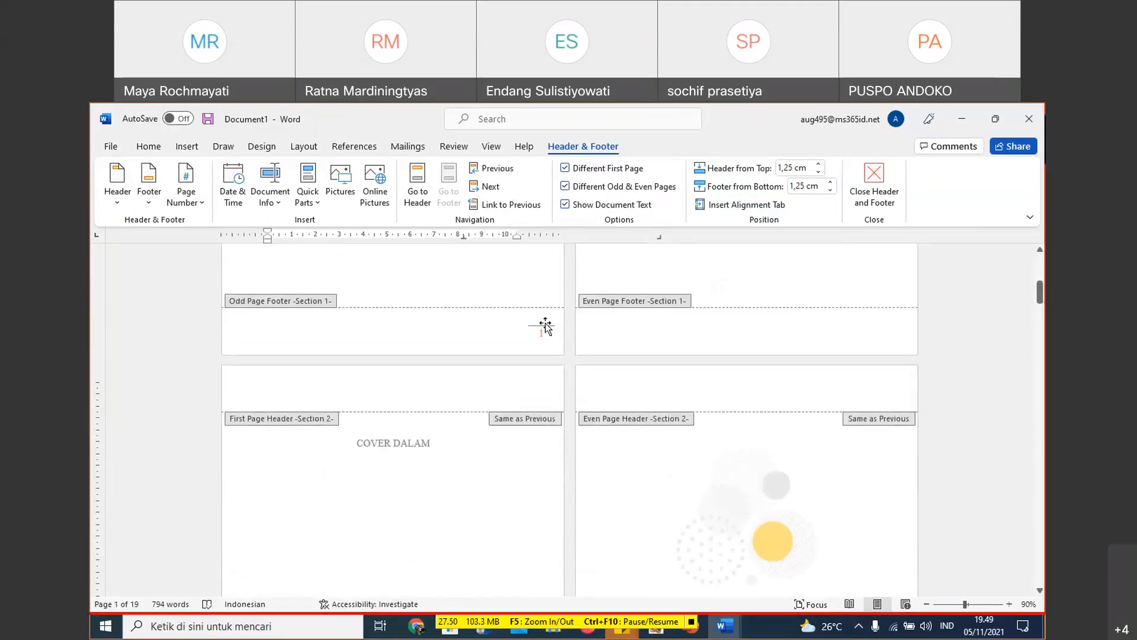
{"action": "left_click", "coordinate": [540, 325]}
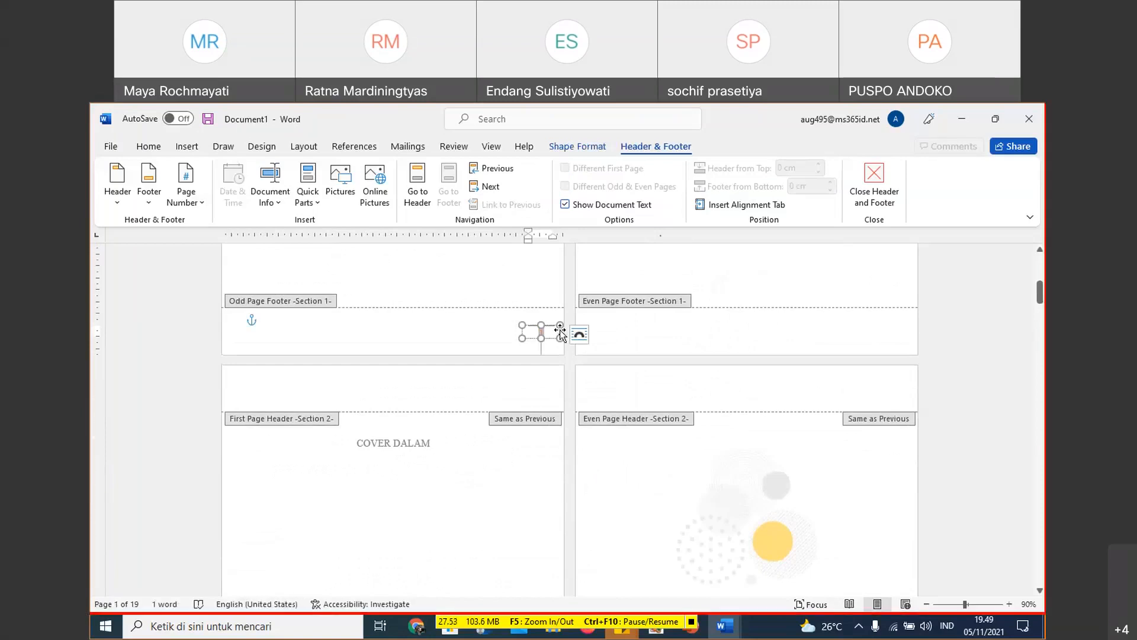
{"action": "left_click", "coordinate": [394, 319]}
{"action": "scroll", "coordinate": [684, 457], "scroll_direction": "down", "scroll_amount": 3}
{"action": "scroll", "coordinate": [685, 456], "scroll_direction": "down", "scroll_amount": 12}
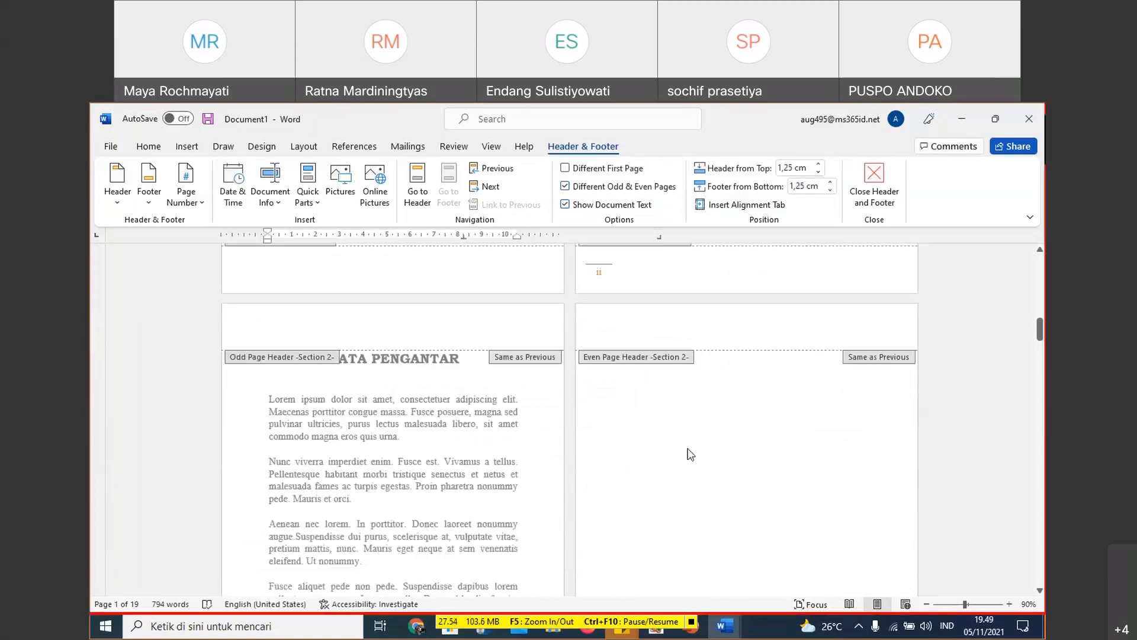
{"action": "scroll", "coordinate": [632, 418], "scroll_direction": "up", "scroll_amount": 7}
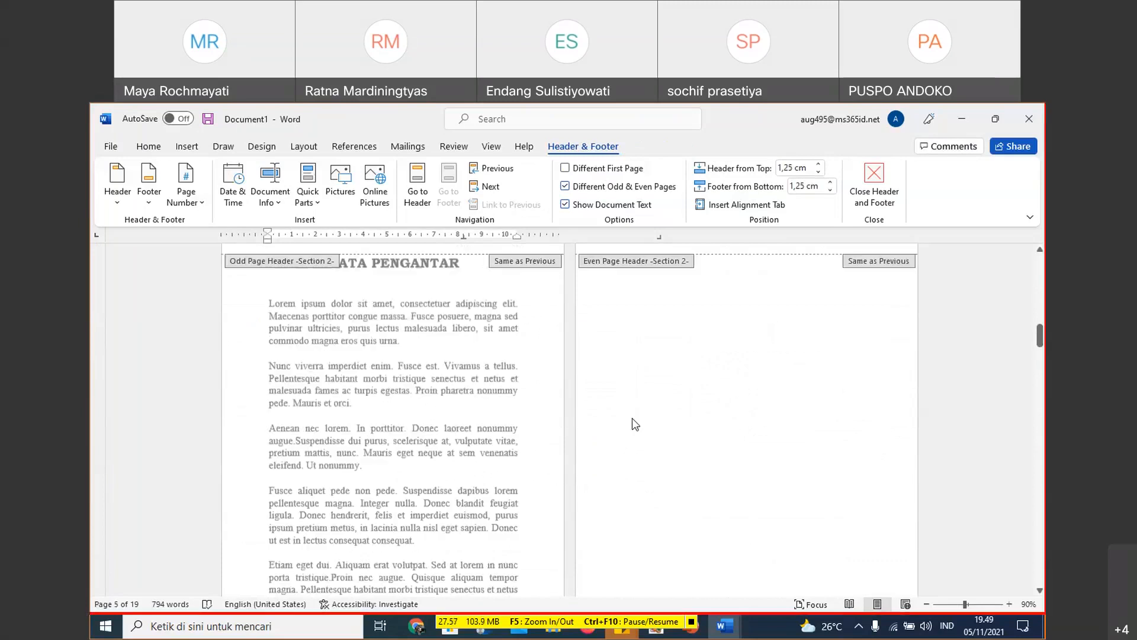
{"action": "scroll", "coordinate": [597, 402], "scroll_direction": "down", "scroll_amount": 6}
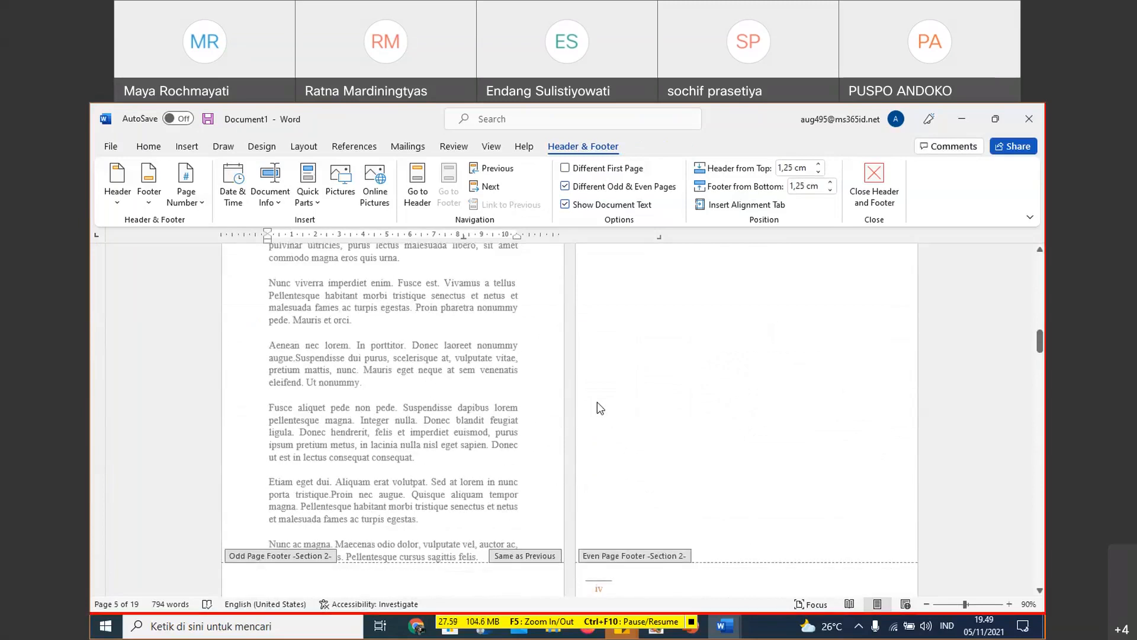
{"action": "key", "text": "ctrl+z"}
- Compare the page numbers in the Section 1 footers with those in the Section 2 first, odd and even page footers
{"action": "left_click", "coordinate": [653, 344]}
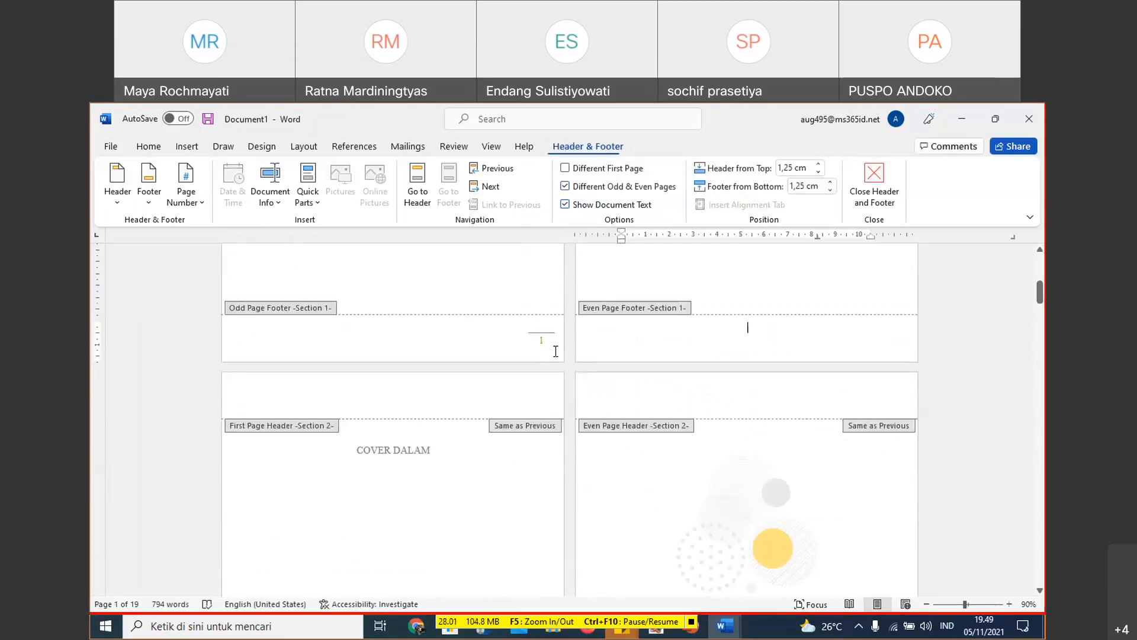
{"action": "scroll", "coordinate": [542, 331], "scroll_direction": "down", "scroll_amount": 1}
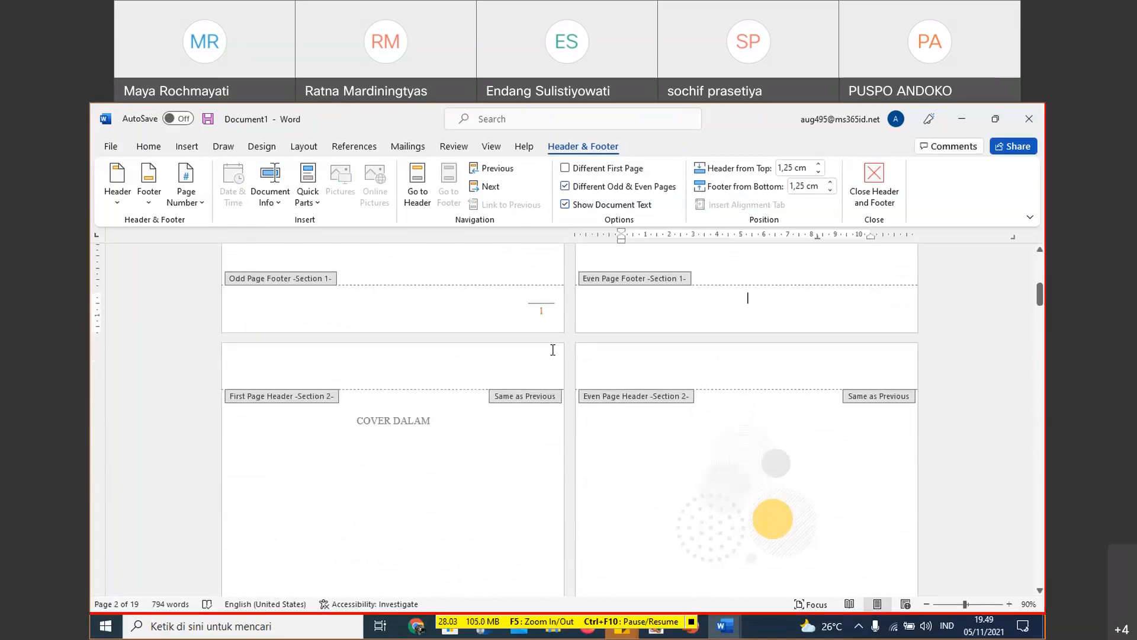
{"action": "scroll", "coordinate": [536, 304], "scroll_direction": "down", "scroll_amount": 10}
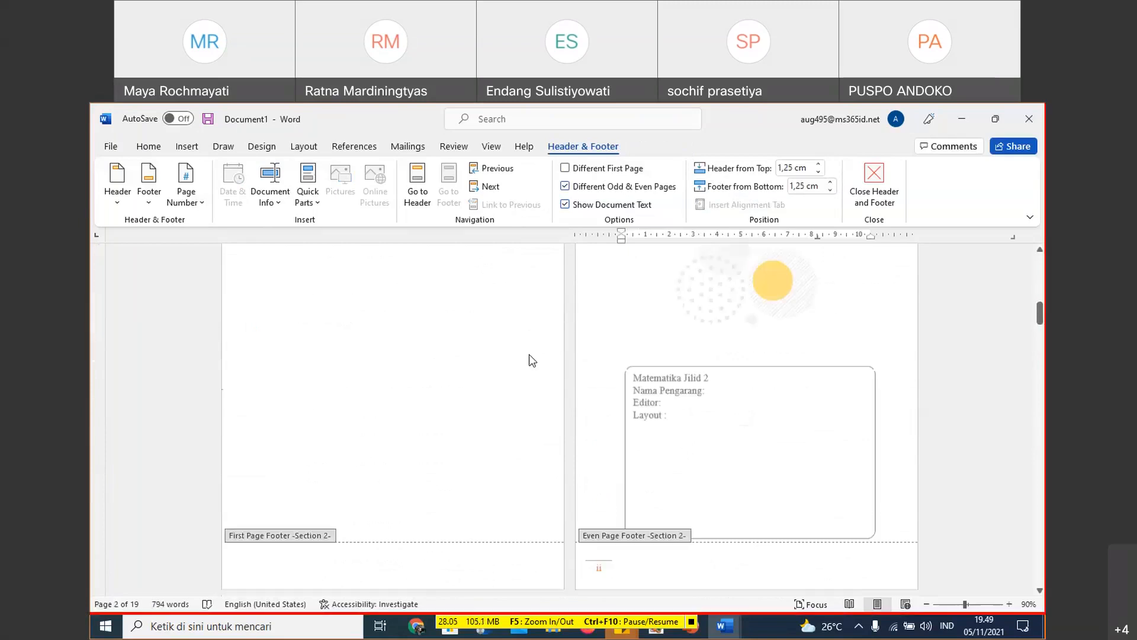
{"action": "left_click", "coordinate": [542, 402]}
{"action": "scroll", "coordinate": [600, 402], "scroll_direction": "down", "scroll_amount": 2}
{"action": "scroll", "coordinate": [599, 403], "scroll_direction": "down", "scroll_amount": 15}
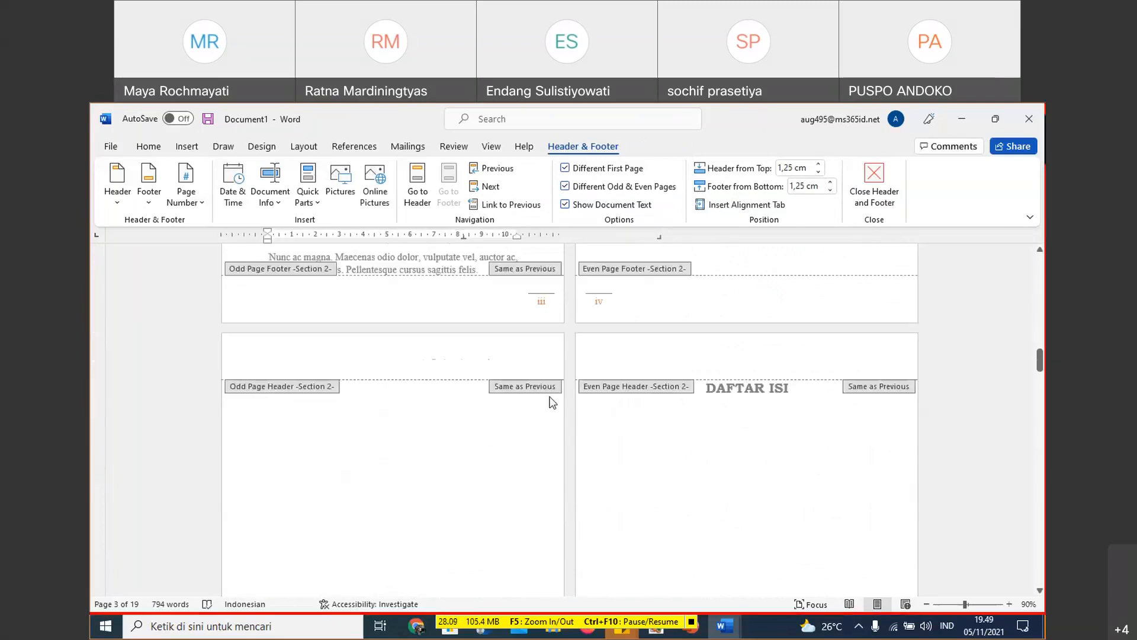
{"action": "scroll", "coordinate": [559, 321], "scroll_direction": "up", "scroll_amount": 8}
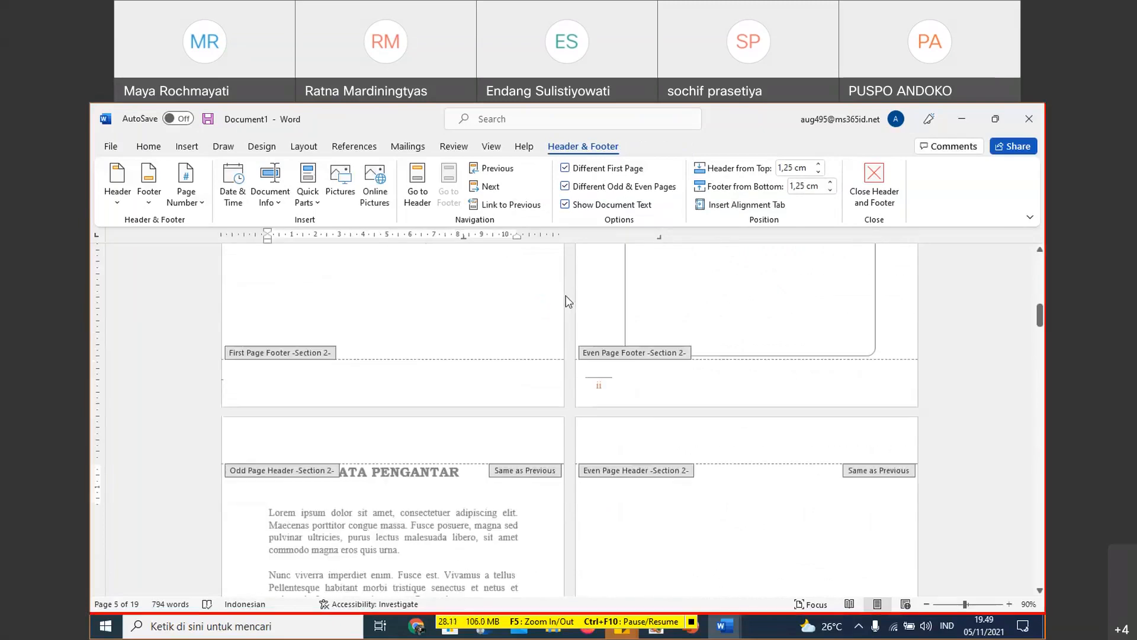
{"action": "scroll", "coordinate": [565, 301], "scroll_direction": "up", "scroll_amount": 20}
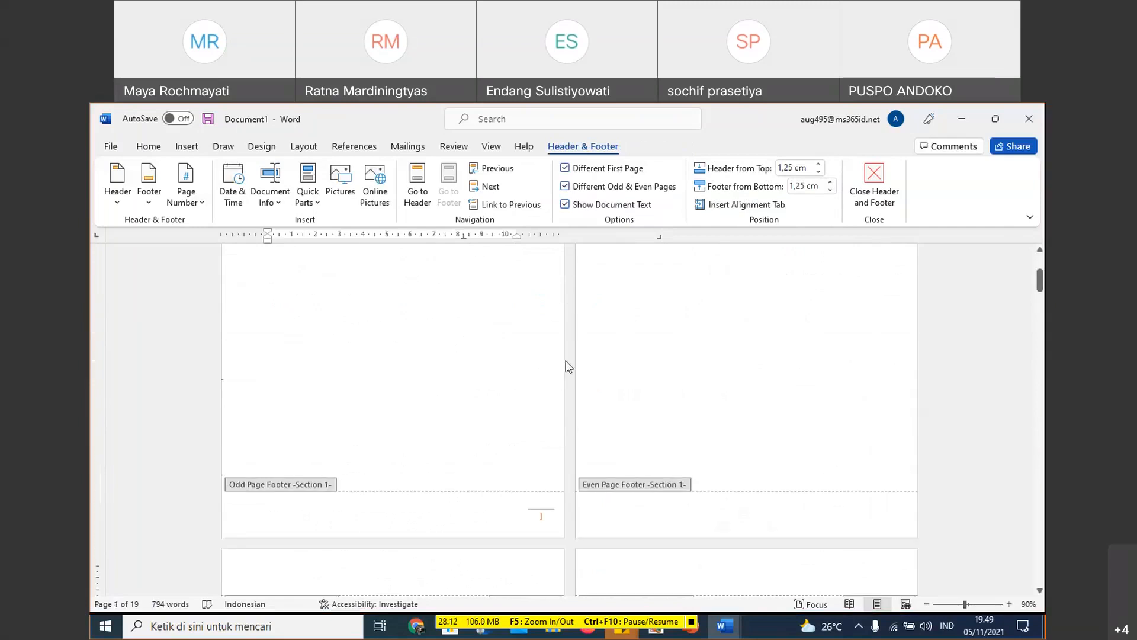
- Select the Section 1 odd page number box and inspect the linked odd page footer below KATA PENGANTAR
{"action": "left_click", "coordinate": [539, 336]}
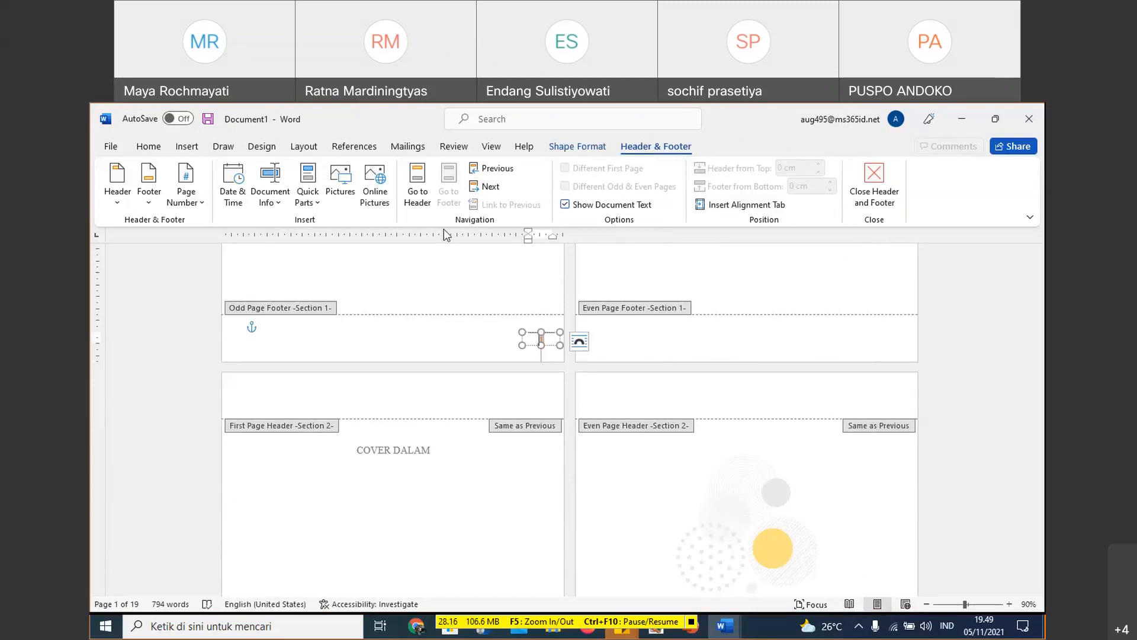
{"action": "scroll", "coordinate": [555, 373], "scroll_direction": "down", "scroll_amount": 10}
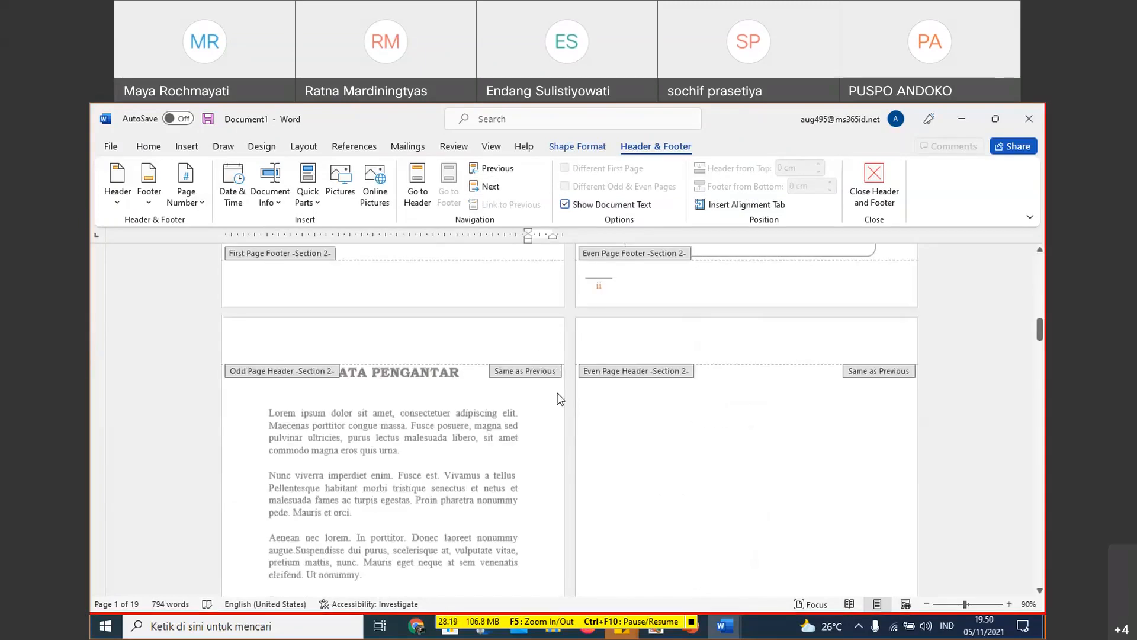
{"action": "scroll", "coordinate": [557, 398], "scroll_direction": "down", "scroll_amount": 5}
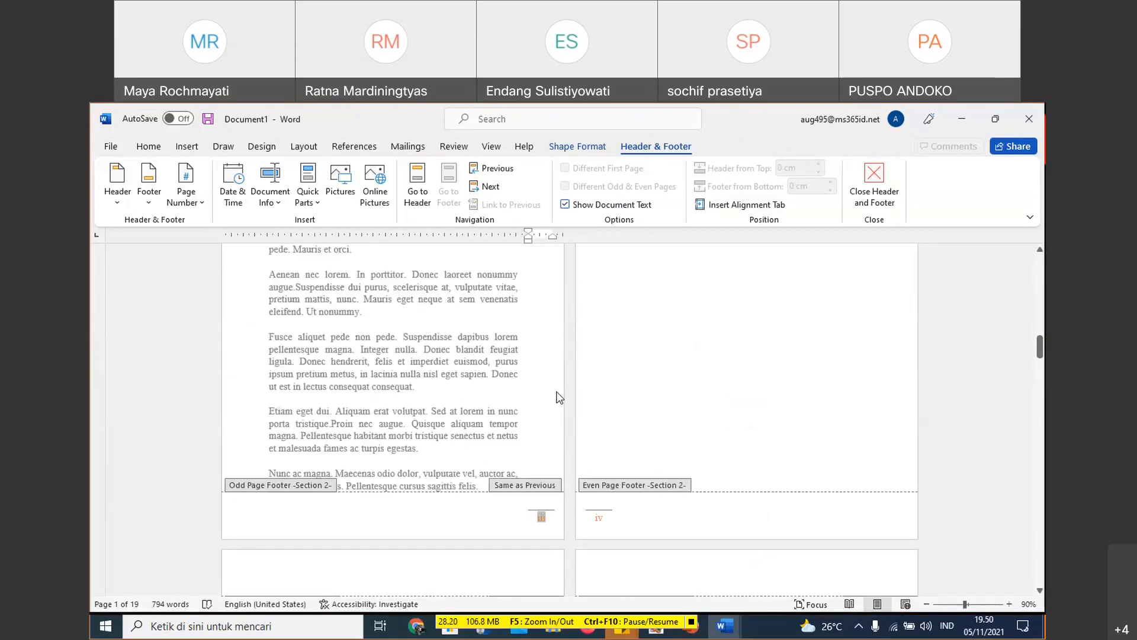
{"action": "scroll", "coordinate": [560, 398], "scroll_direction": "down", "scroll_amount": 1}
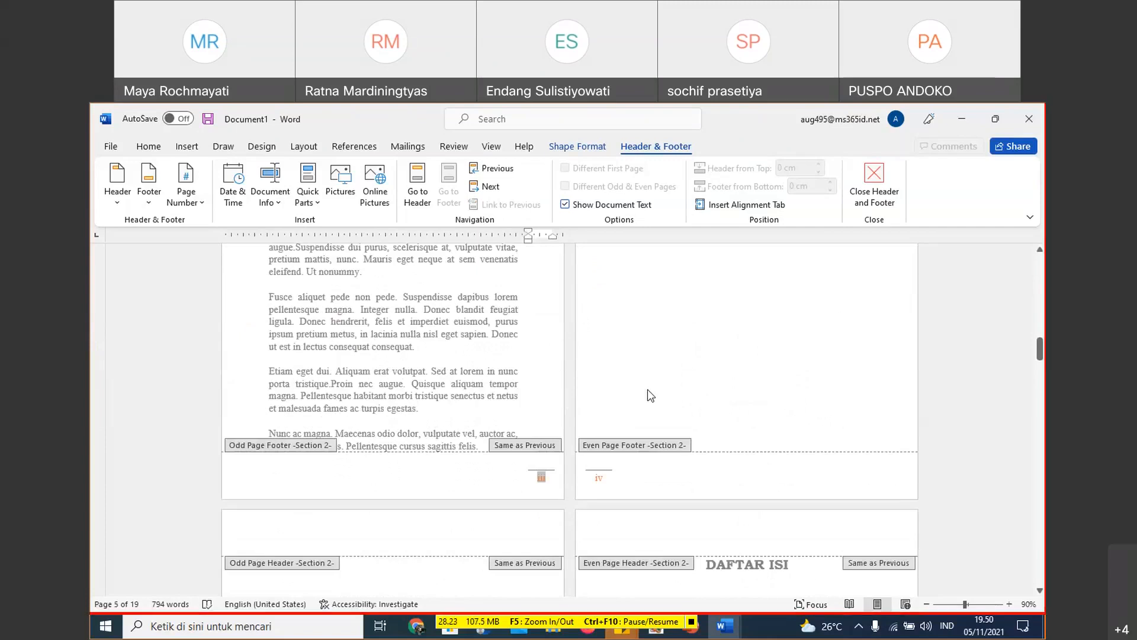
- Try turning off the document text display and inspect the Section 2 even page number boxes down to DAFTAR TABEL
{"action": "left_click", "coordinate": [566, 205]}
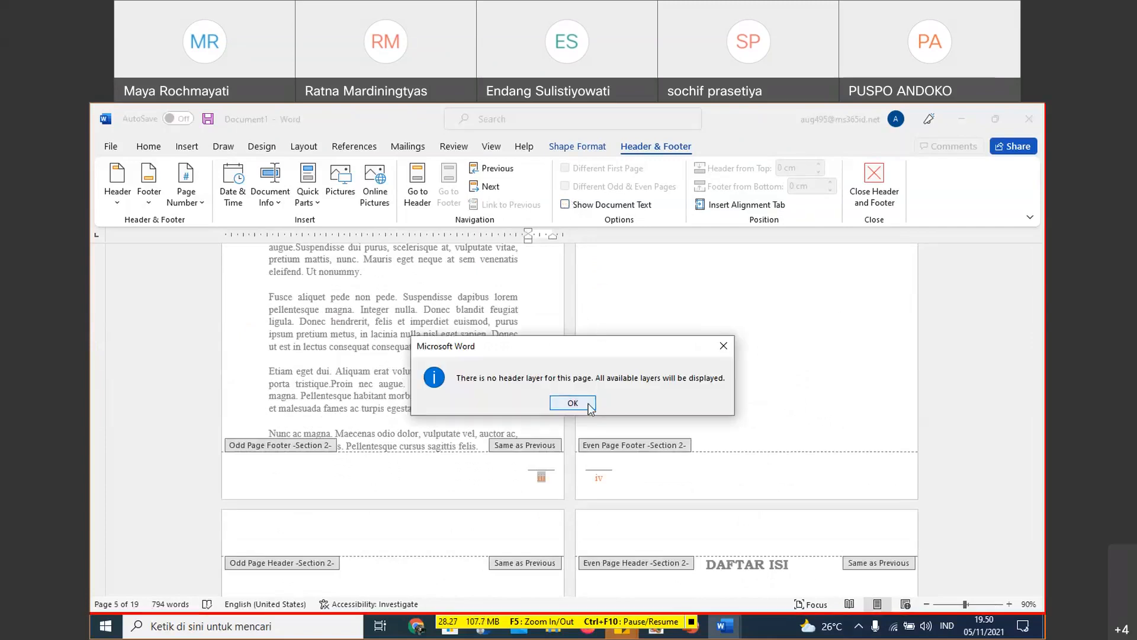
{"action": "left_click", "coordinate": [723, 347]}
{"action": "left_click", "coordinate": [599, 477]}
{"action": "scroll", "coordinate": [655, 420], "scroll_direction": "down", "scroll_amount": 5}
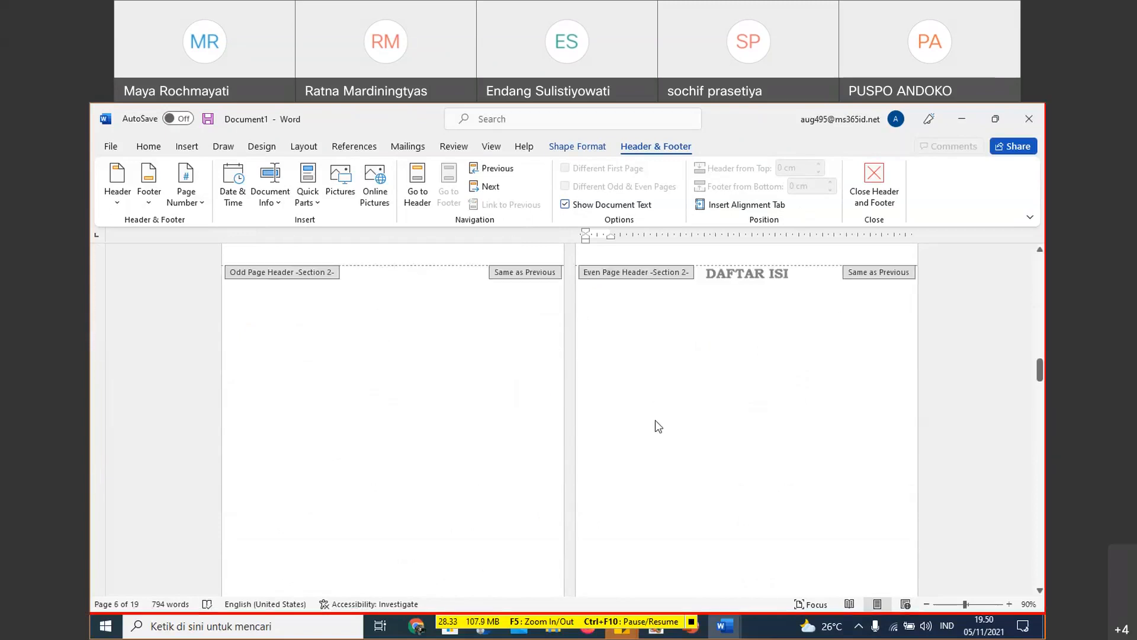
{"action": "scroll", "coordinate": [655, 420], "scroll_direction": "down", "scroll_amount": 7}
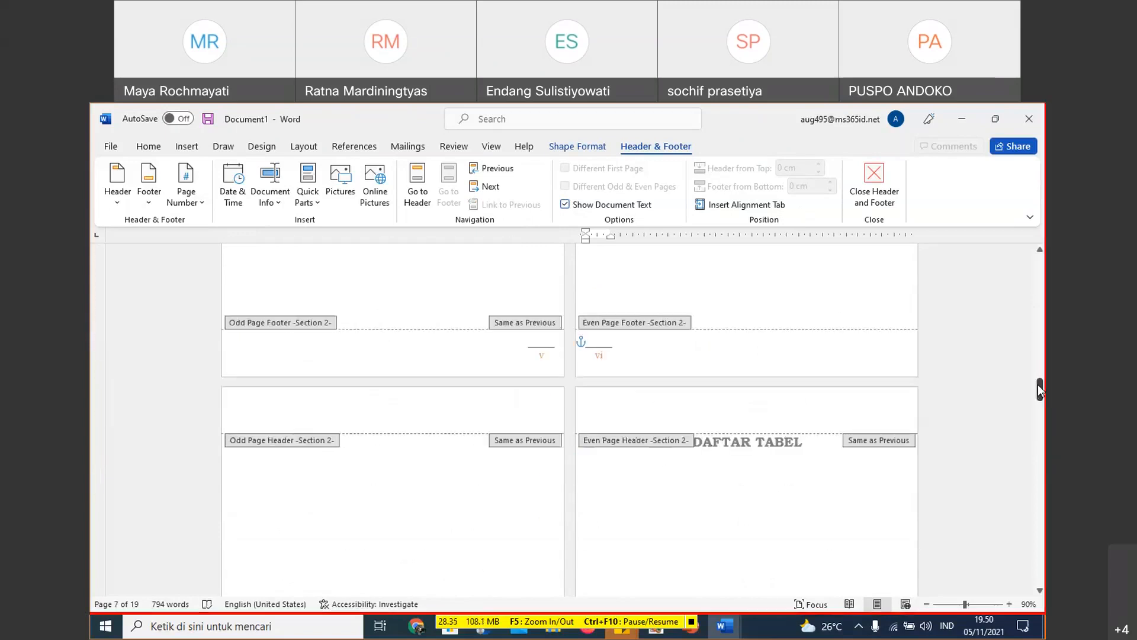
- Turn on Different First Page for Section 1 so its opening page has its own footer
{"action": "left_click_drag", "start_coordinate": [1040, 389], "coordinate": [1040, 289]}
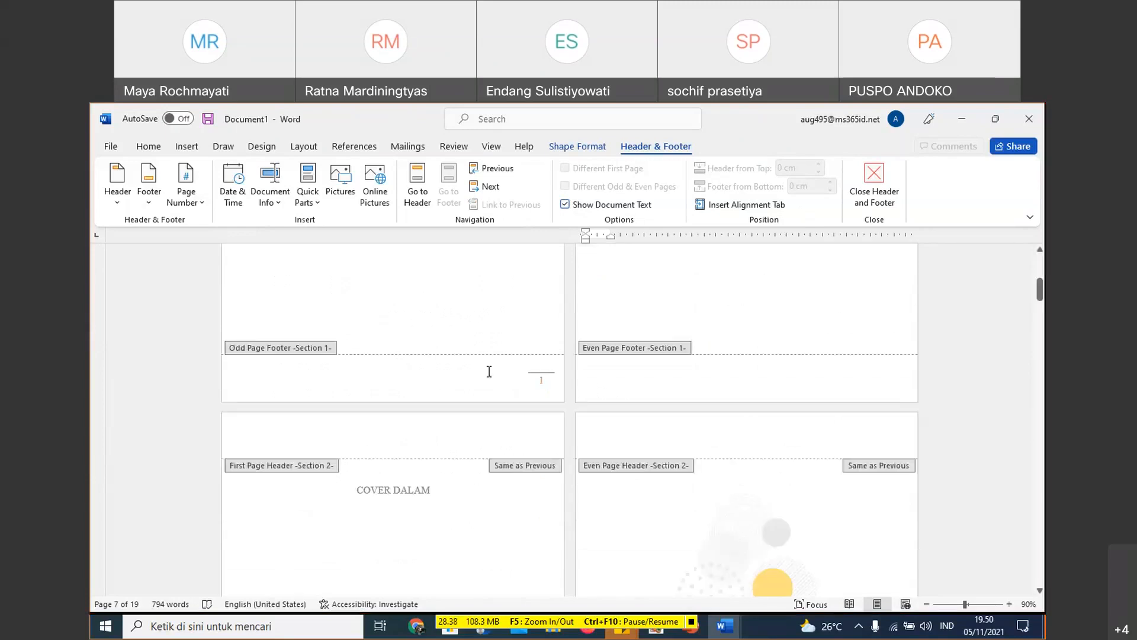
{"action": "left_click", "coordinate": [546, 374]}
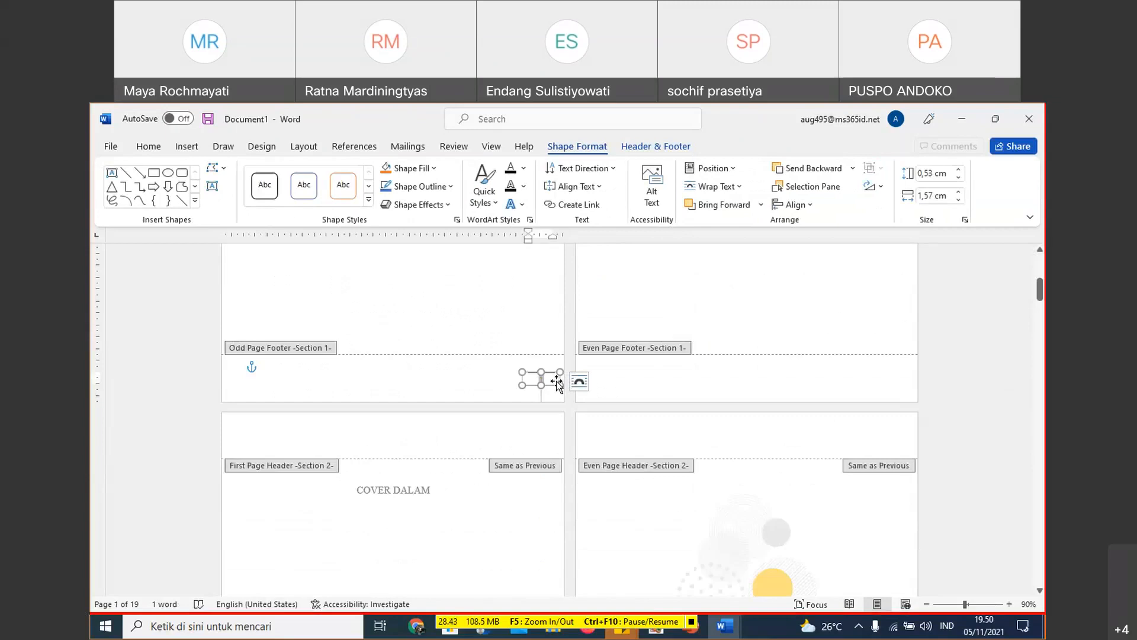
{"action": "left_click", "coordinate": [656, 146]}
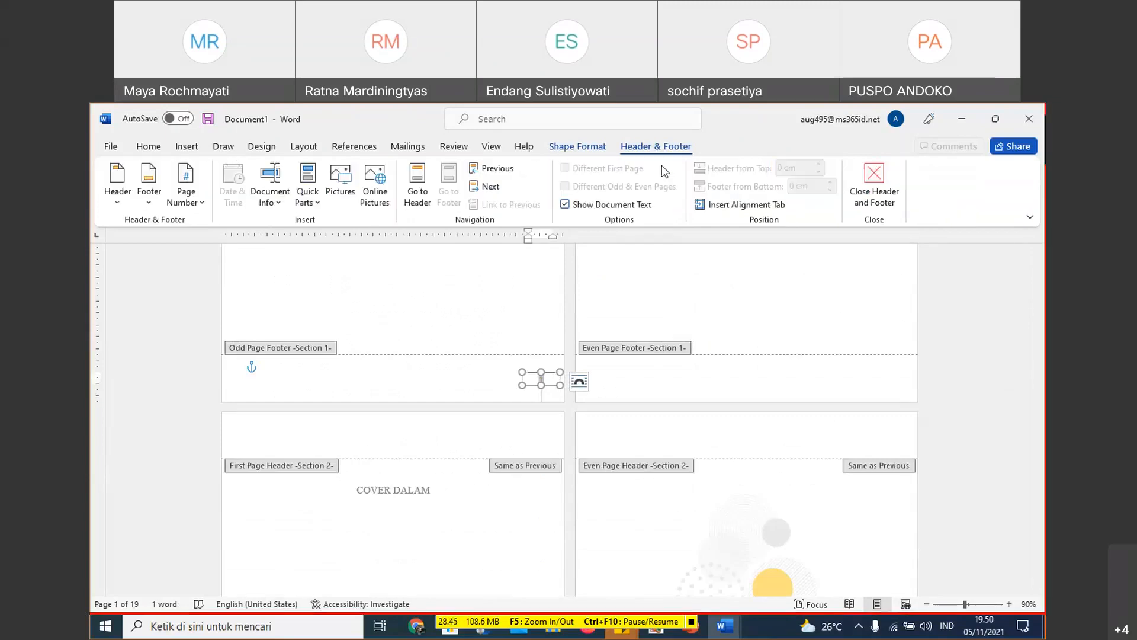
{"action": "left_click", "coordinate": [555, 349]}
{"action": "scroll", "coordinate": [554, 350], "scroll_direction": "down", "scroll_amount": 1}
{"action": "left_click", "coordinate": [601, 169]}
- Unlink the Section 2 odd page footer below KATA PENGANTAR from the previous section
{"action": "scroll", "coordinate": [625, 332], "scroll_direction": "down", "scroll_amount": 10}
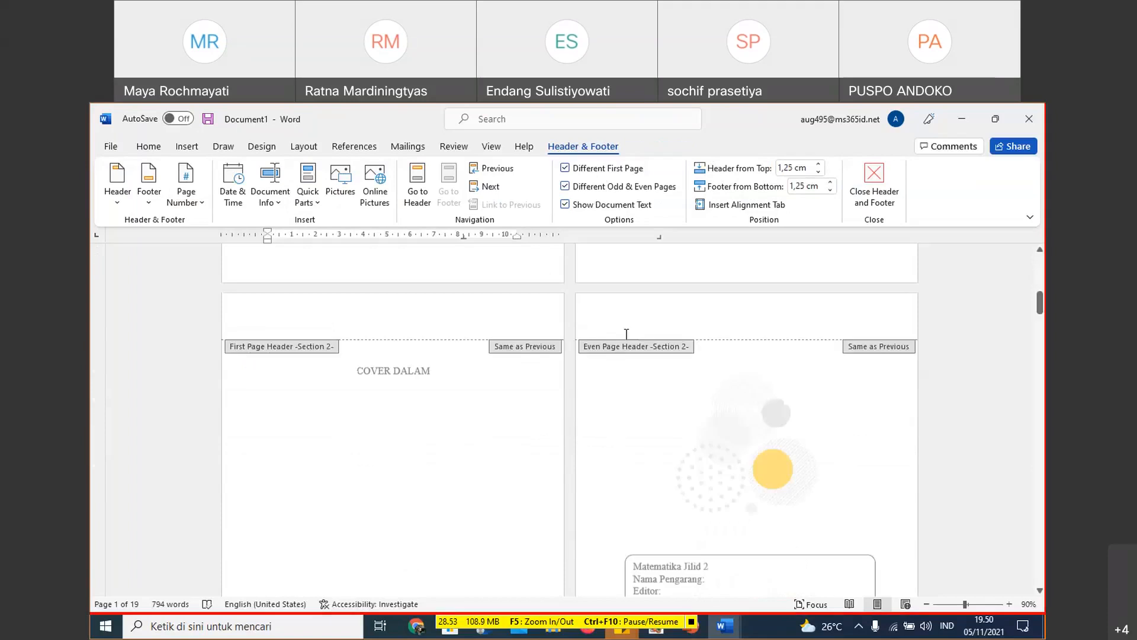
{"action": "scroll", "coordinate": [645, 397], "scroll_direction": "down", "scroll_amount": 1}
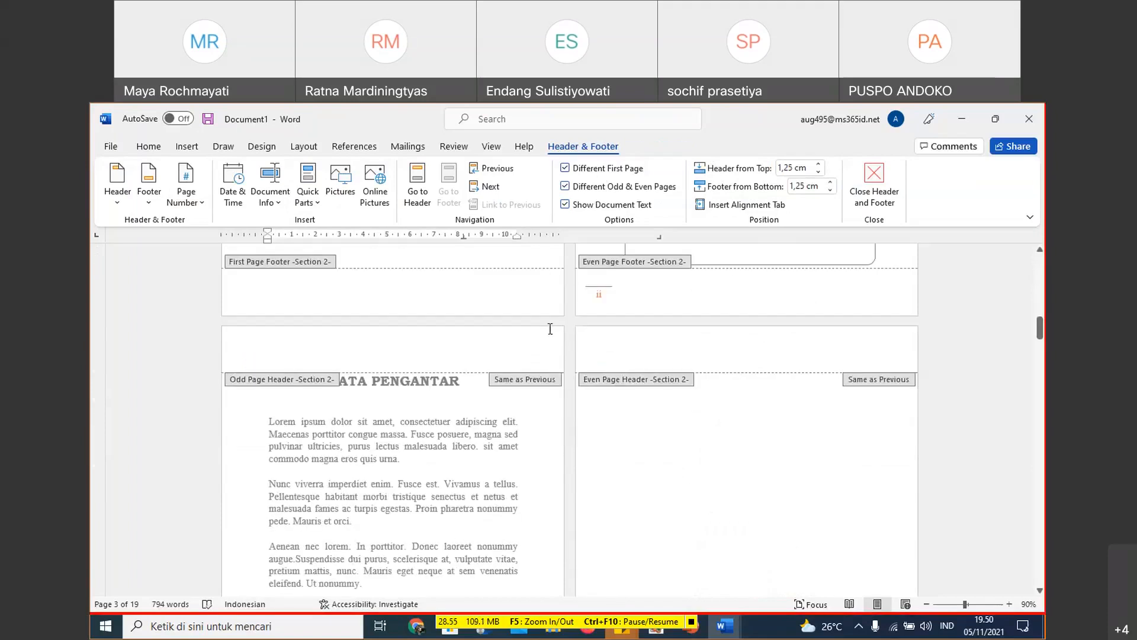
{"action": "left_click", "coordinate": [530, 290]}
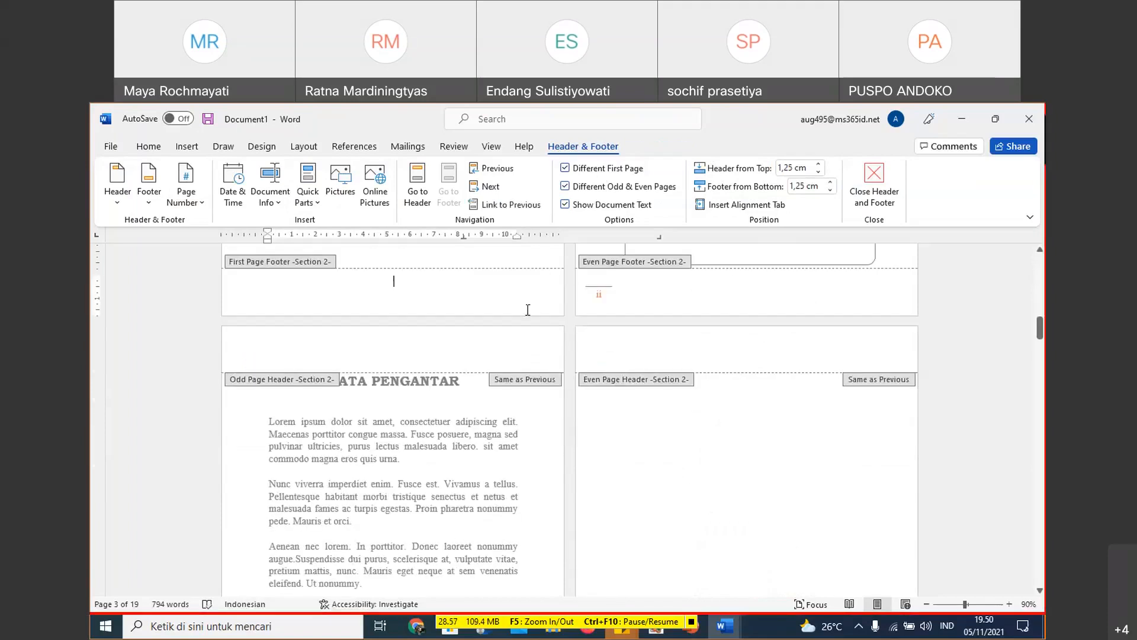
{"action": "scroll", "coordinate": [551, 323], "scroll_direction": "down", "scroll_amount": 5}
{"action": "left_click", "coordinate": [542, 476]}
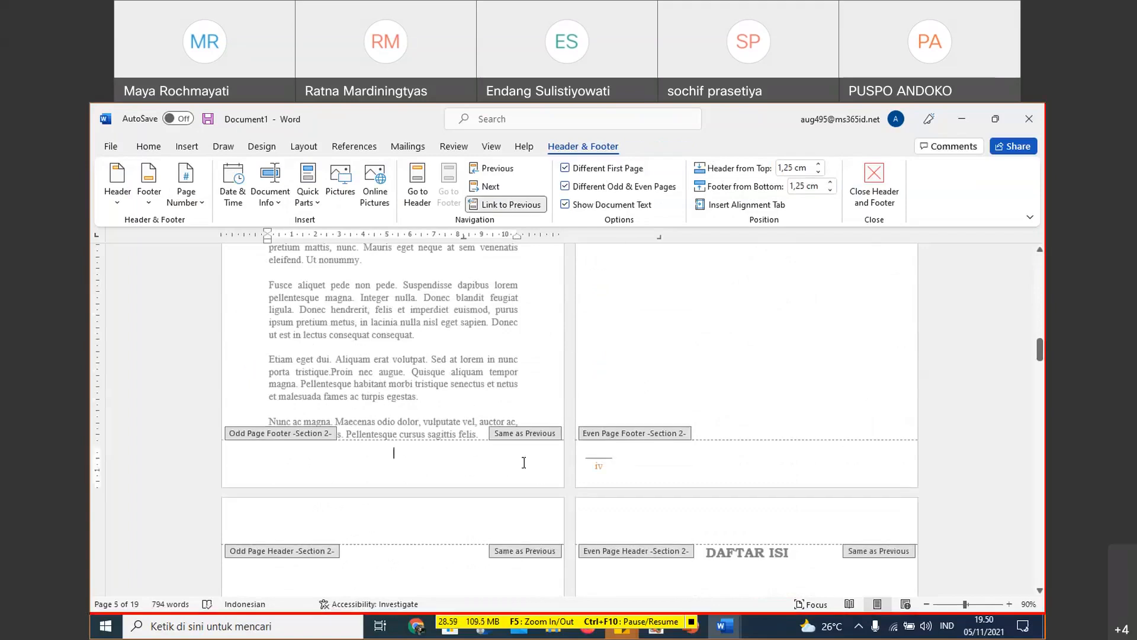
{"action": "left_click", "coordinate": [513, 205]}
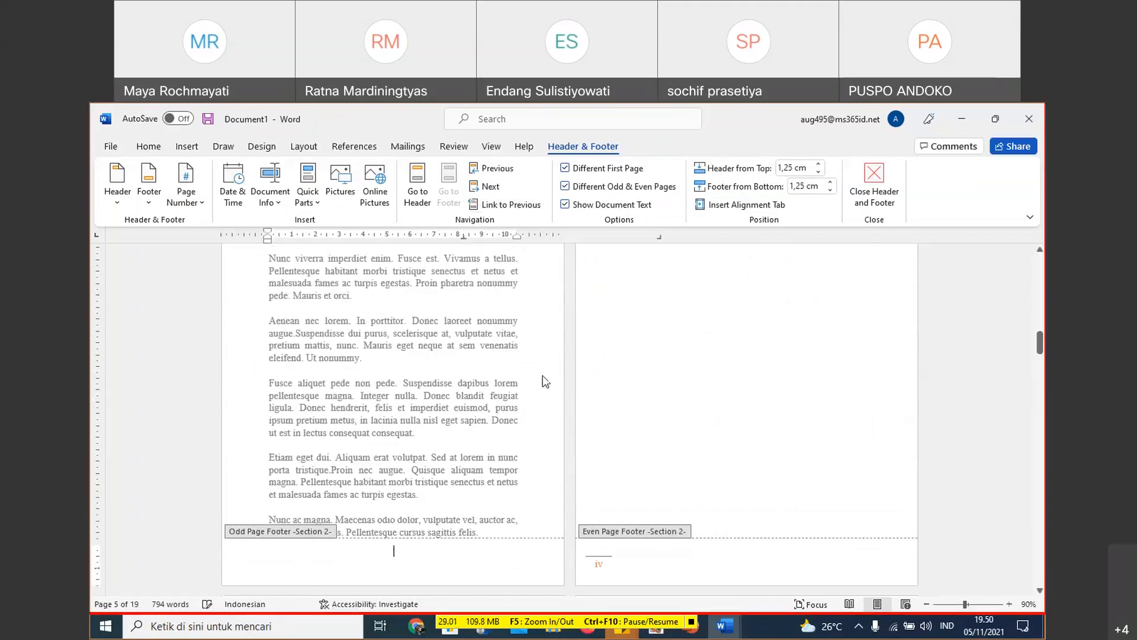
- Insert a Top Line 2 page number at the bottom of the Section 2 odd pages
{"action": "scroll", "coordinate": [552, 398], "scroll_direction": "down", "scroll_amount": 1}
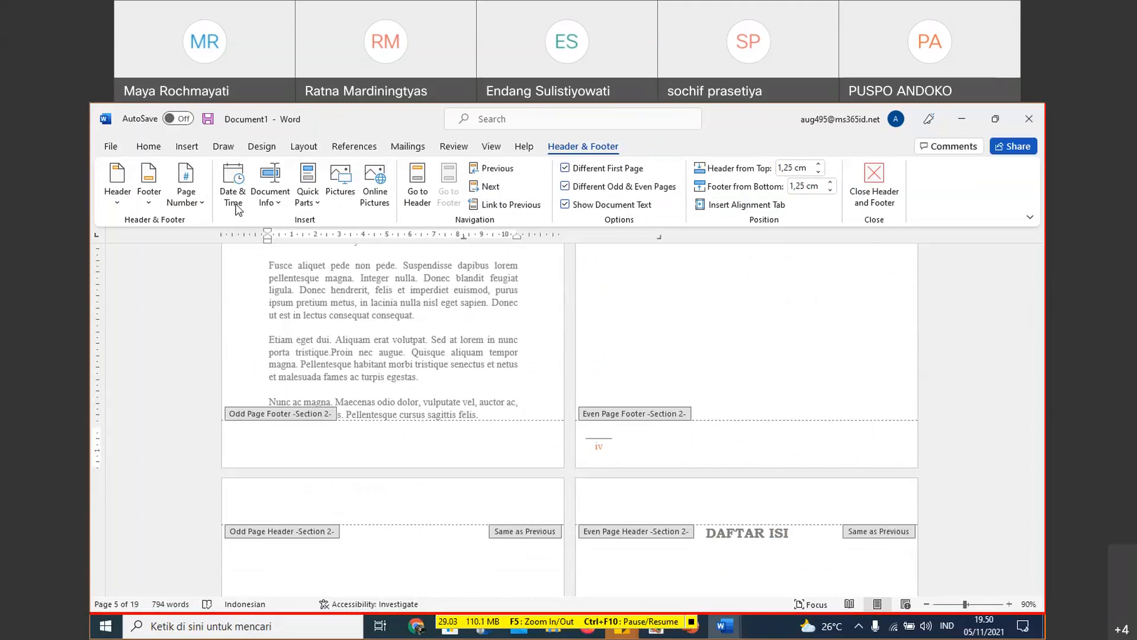
{"action": "left_click", "coordinate": [188, 196]}
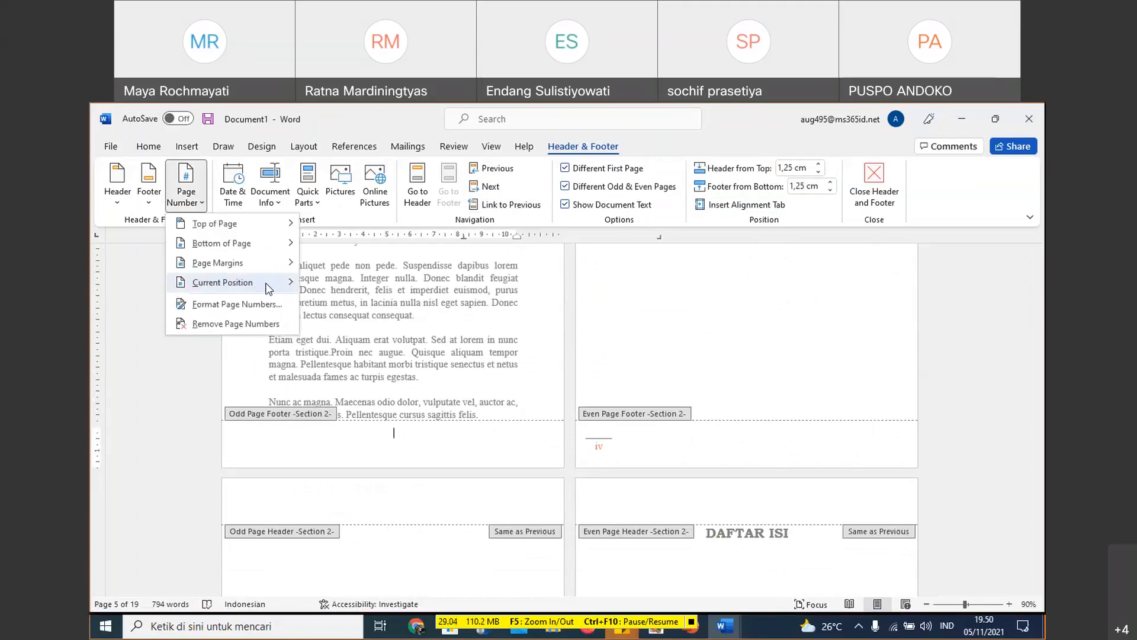
{"action": "mouse_move", "coordinate": [282, 255]}
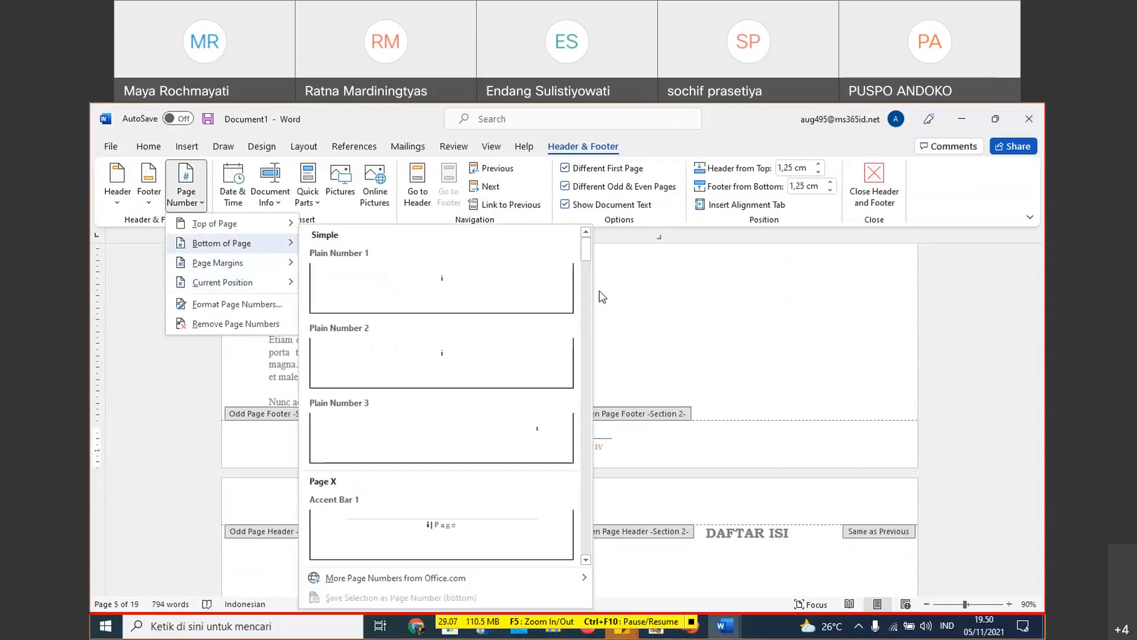
{"action": "scroll", "coordinate": [566, 391], "scroll_direction": "down", "scroll_amount": 10}
{"action": "scroll", "coordinate": [565, 391], "scroll_direction": "down", "scroll_amount": 10}
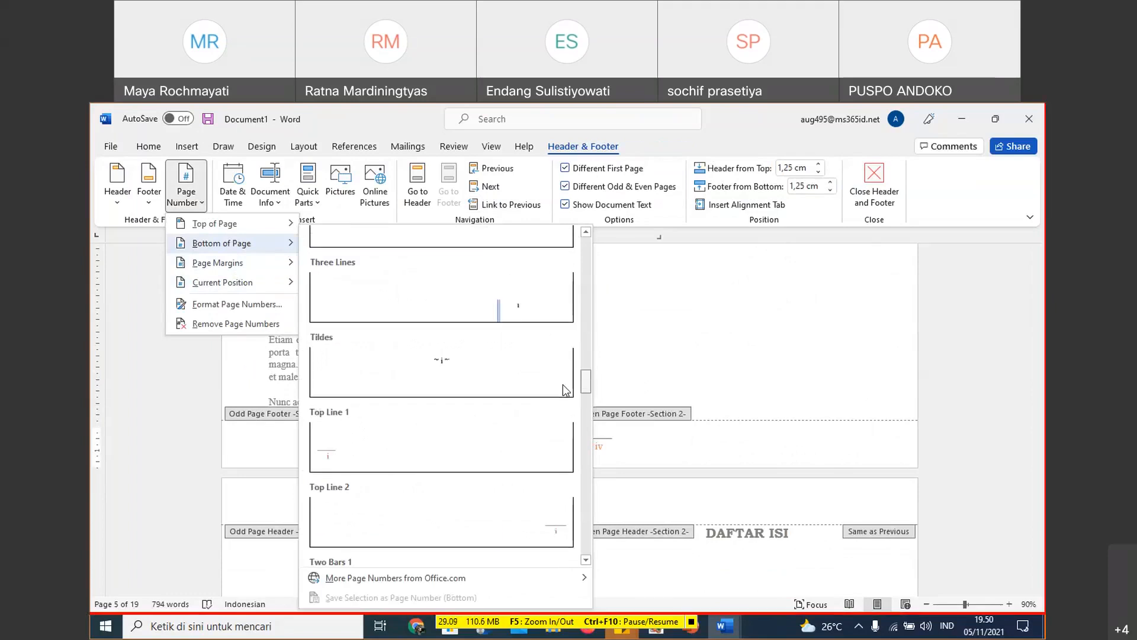
{"action": "scroll", "coordinate": [571, 414], "scroll_direction": "up", "scroll_amount": 5}
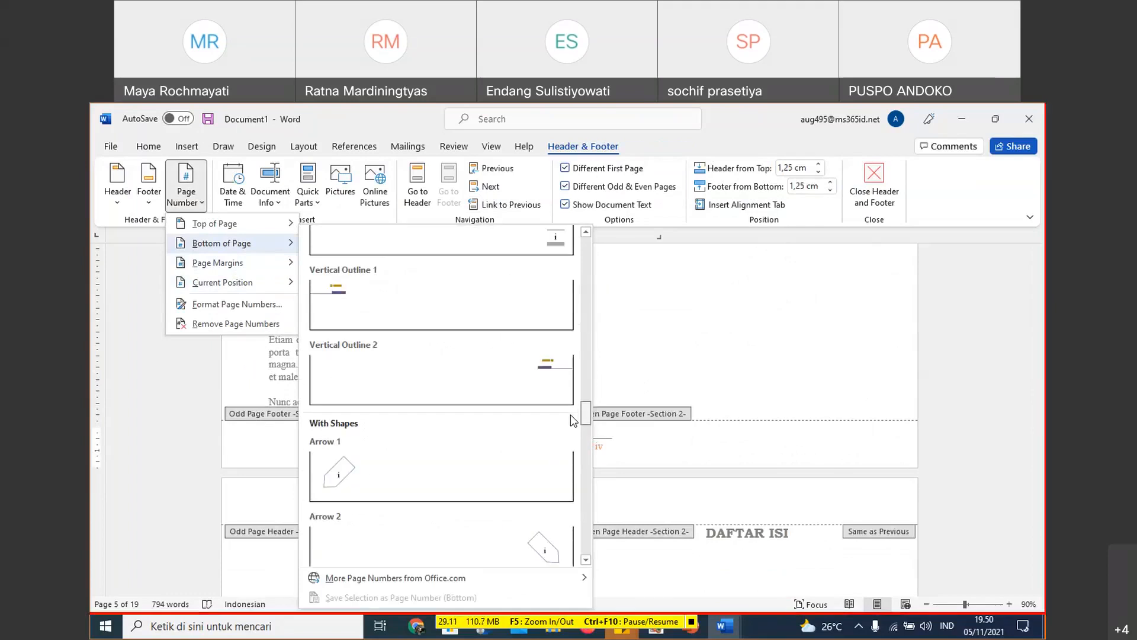
{"action": "left_click", "coordinate": [553, 300]}
- Check the page numbers in the footers from the cover pages through the Section 2 odd and even pages to BAB I
{"action": "scroll", "coordinate": [704, 368], "scroll_direction": "up", "scroll_amount": 10}
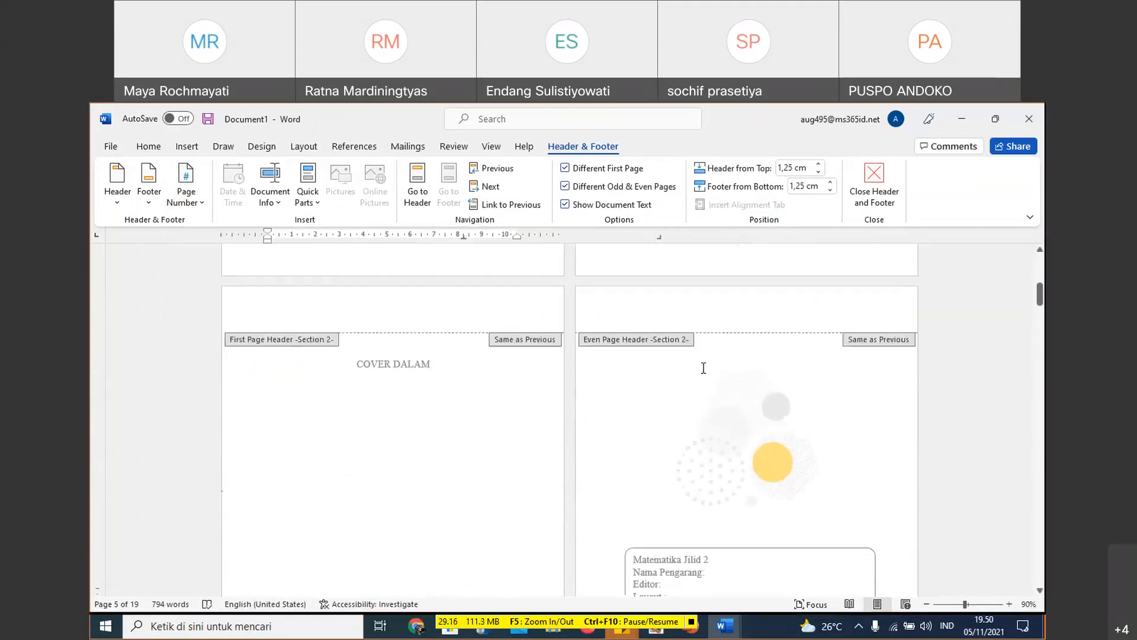
{"action": "scroll", "coordinate": [703, 368], "scroll_direction": "up", "scroll_amount": 4}
{"action": "scroll", "coordinate": [706, 374], "scroll_direction": "up", "scroll_amount": 5}
{"action": "scroll", "coordinate": [705, 373], "scroll_direction": "down", "scroll_amount": 6}
{"action": "scroll", "coordinate": [704, 373], "scroll_direction": "up", "scroll_amount": 6}
{"action": "scroll", "coordinate": [718, 386], "scroll_direction": "down", "scroll_amount": 15}
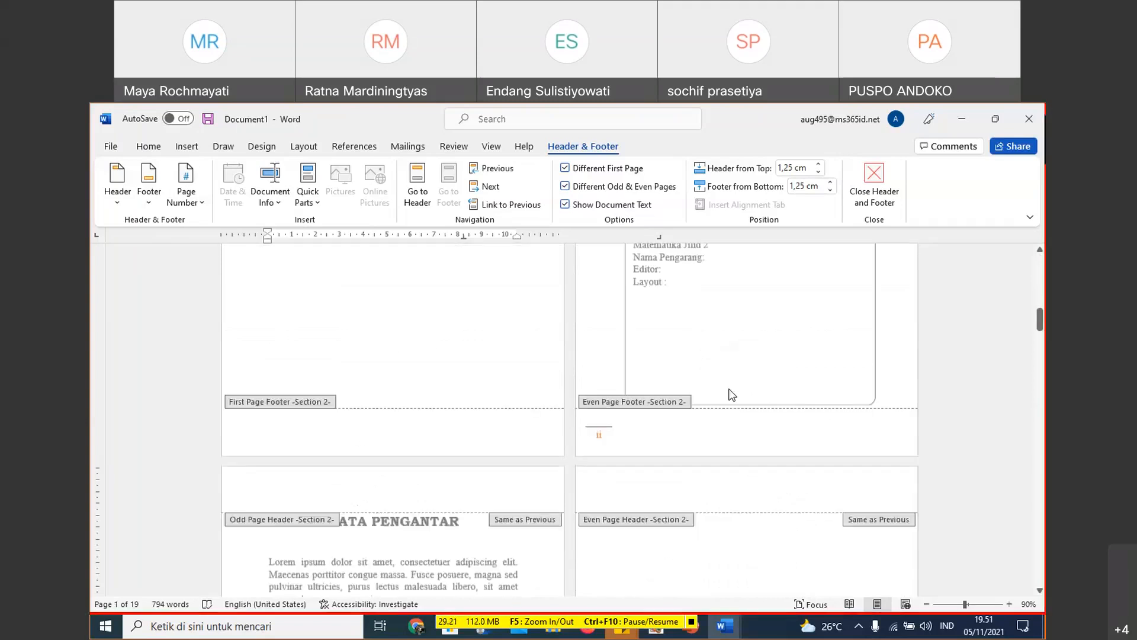
{"action": "scroll", "coordinate": [733, 395], "scroll_direction": "down", "scroll_amount": 1}
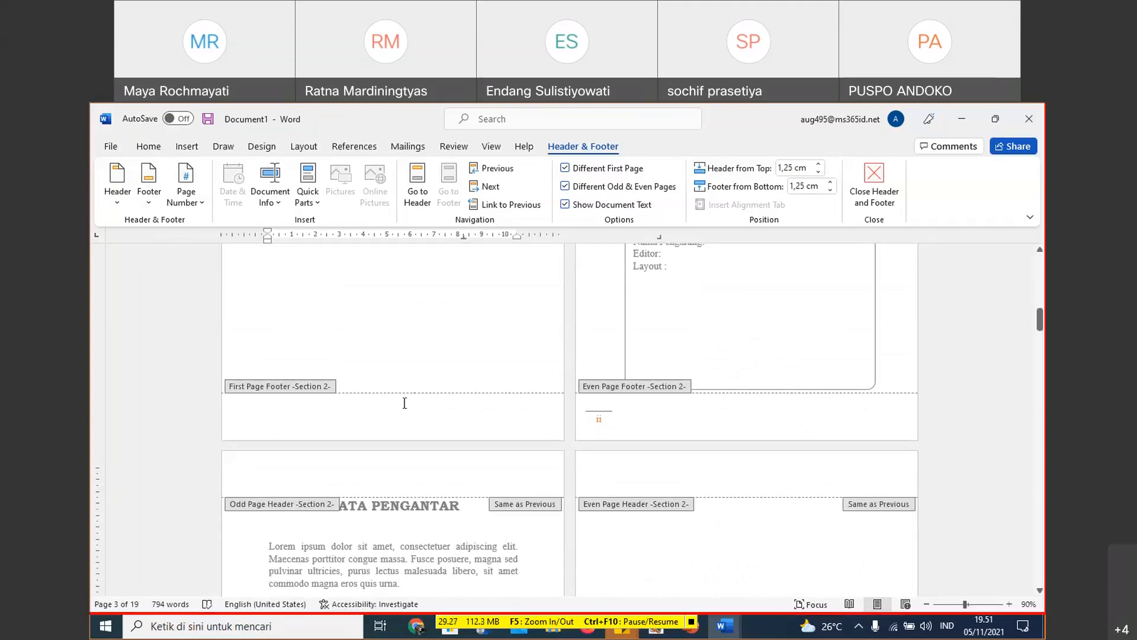
{"action": "scroll", "coordinate": [532, 459], "scroll_direction": "down", "scroll_amount": 5}
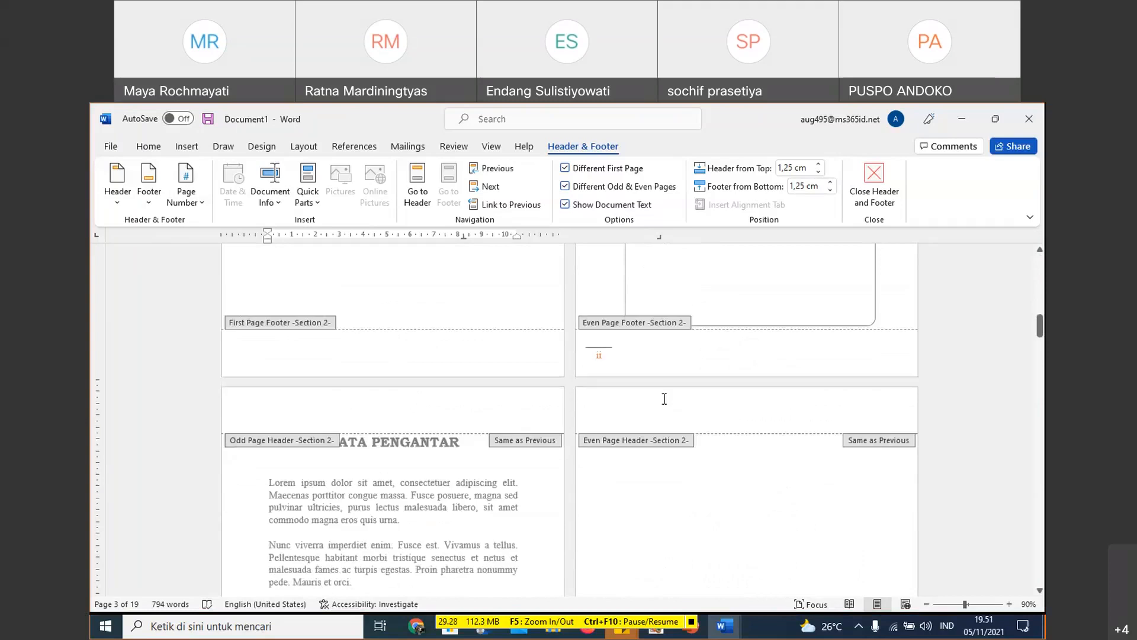
{"action": "scroll", "coordinate": [532, 460], "scroll_direction": "down", "scroll_amount": 20}
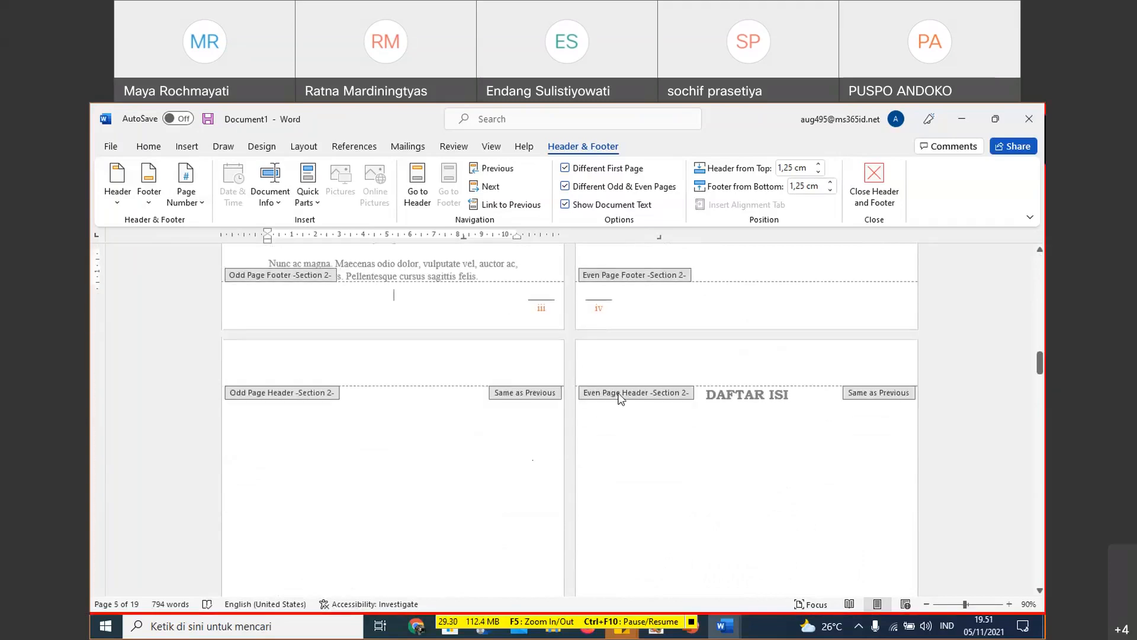
{"action": "scroll", "coordinate": [555, 368], "scroll_direction": "down", "scroll_amount": 10}
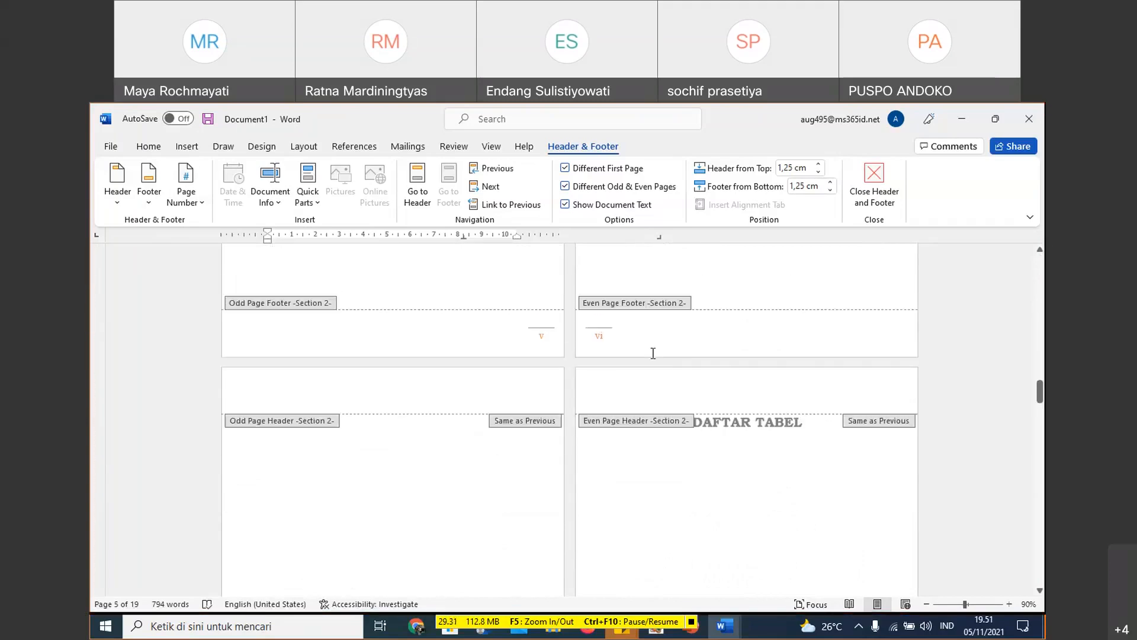
{"action": "scroll", "coordinate": [517, 477], "scroll_direction": "down", "scroll_amount": 5}
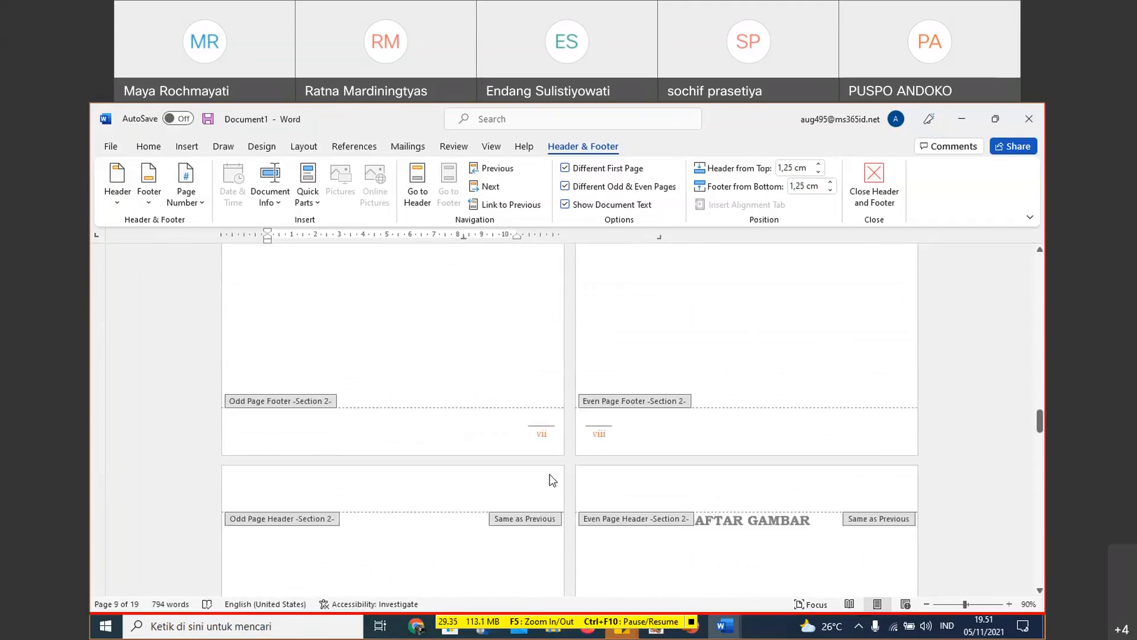
{"action": "scroll", "coordinate": [515, 472], "scroll_direction": "down", "scroll_amount": 10}
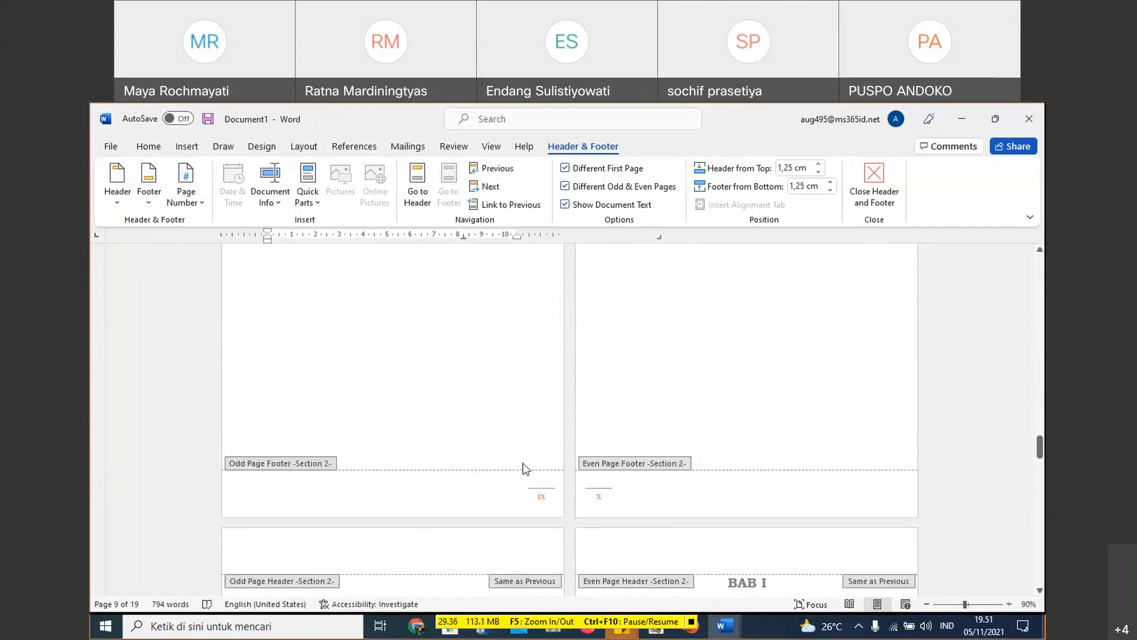
{"action": "scroll", "coordinate": [603, 444], "scroll_direction": "down", "scroll_amount": 5}
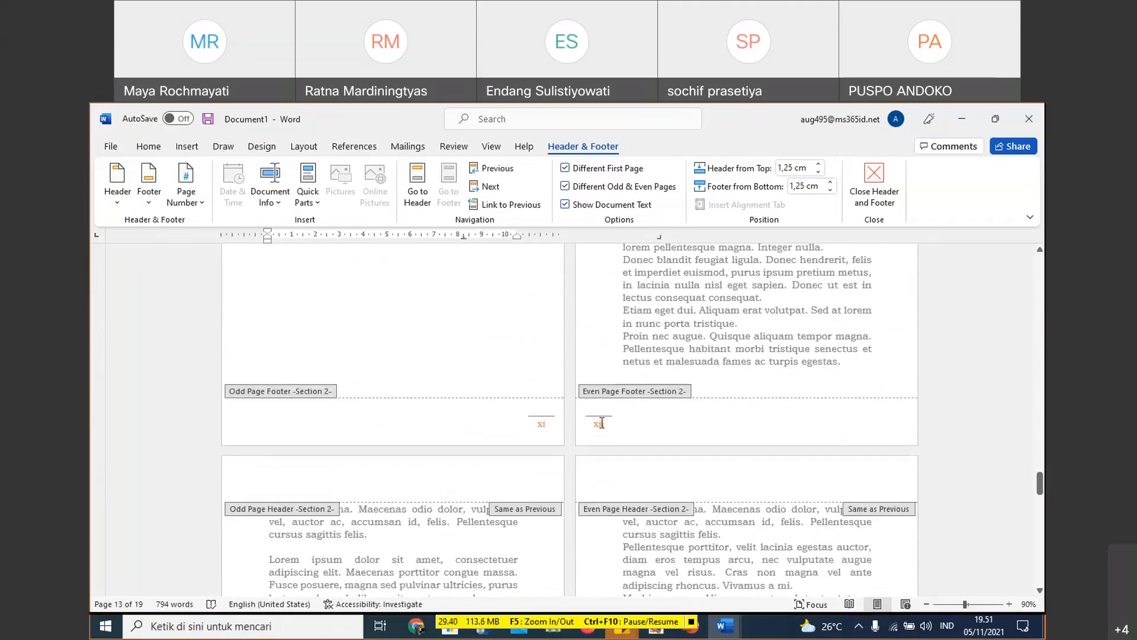
{"action": "left_click", "coordinate": [602, 422]}
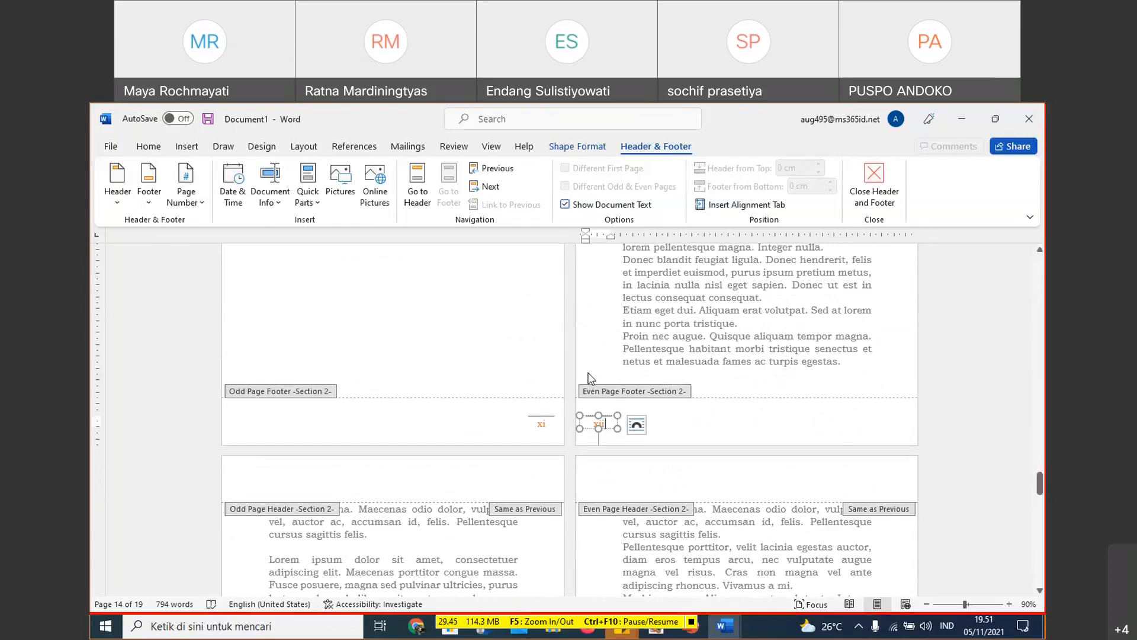
{"action": "scroll", "coordinate": [605, 374], "scroll_direction": "up", "scroll_amount": 8}
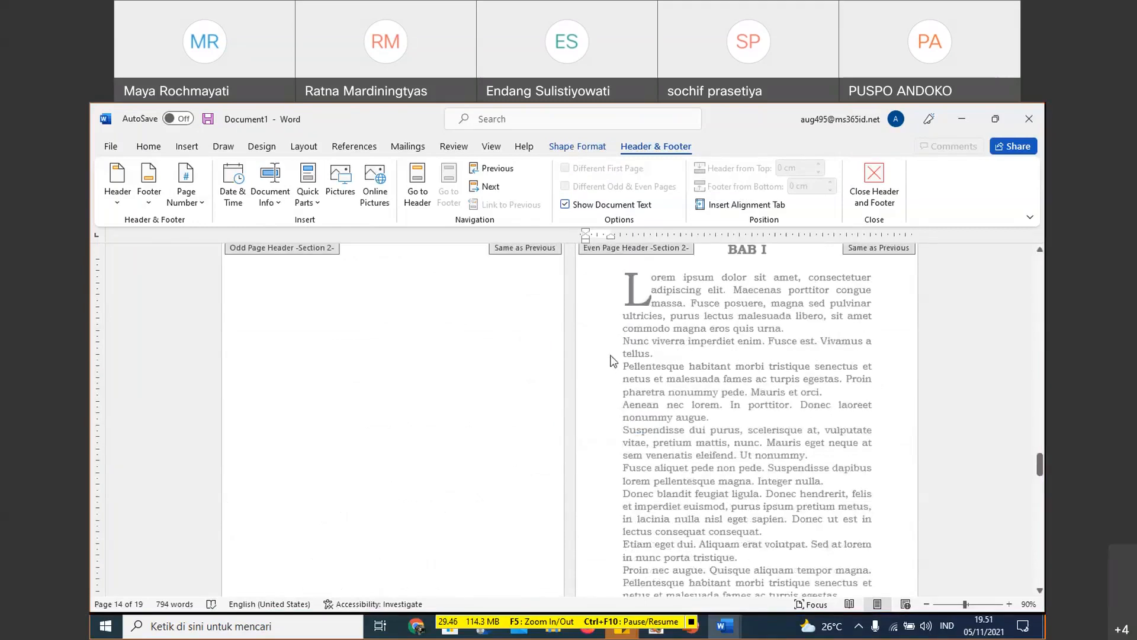
{"action": "scroll", "coordinate": [663, 406], "scroll_direction": "down", "scroll_amount": 5}
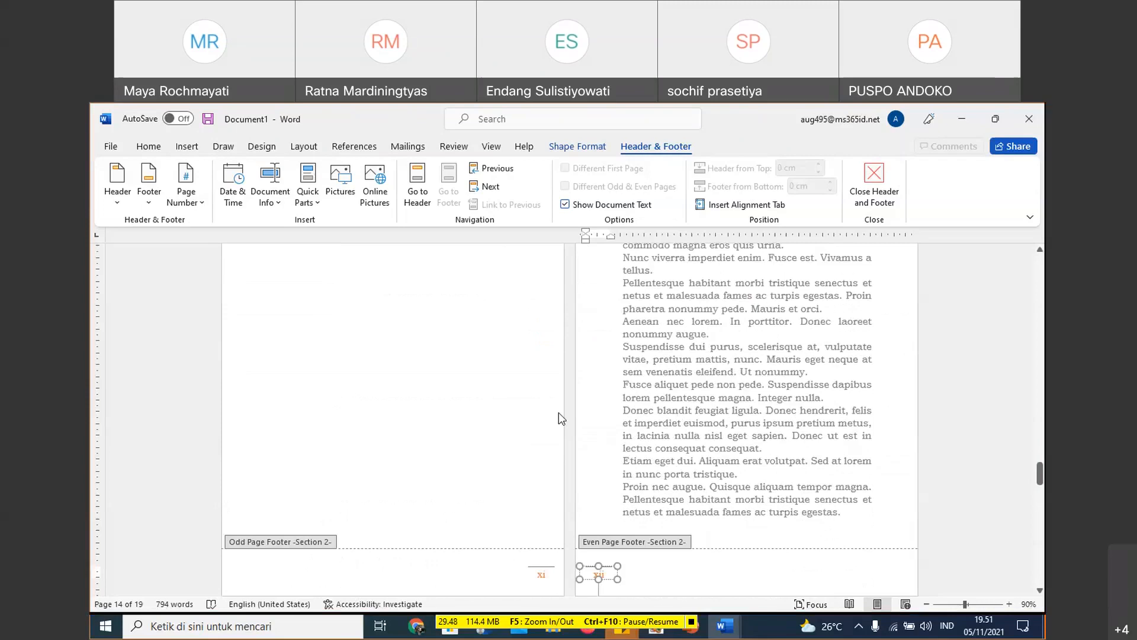
- Leave footer editing and delete the page break just before the BAB I heading
{"action": "double_click", "coordinate": [684, 421]}
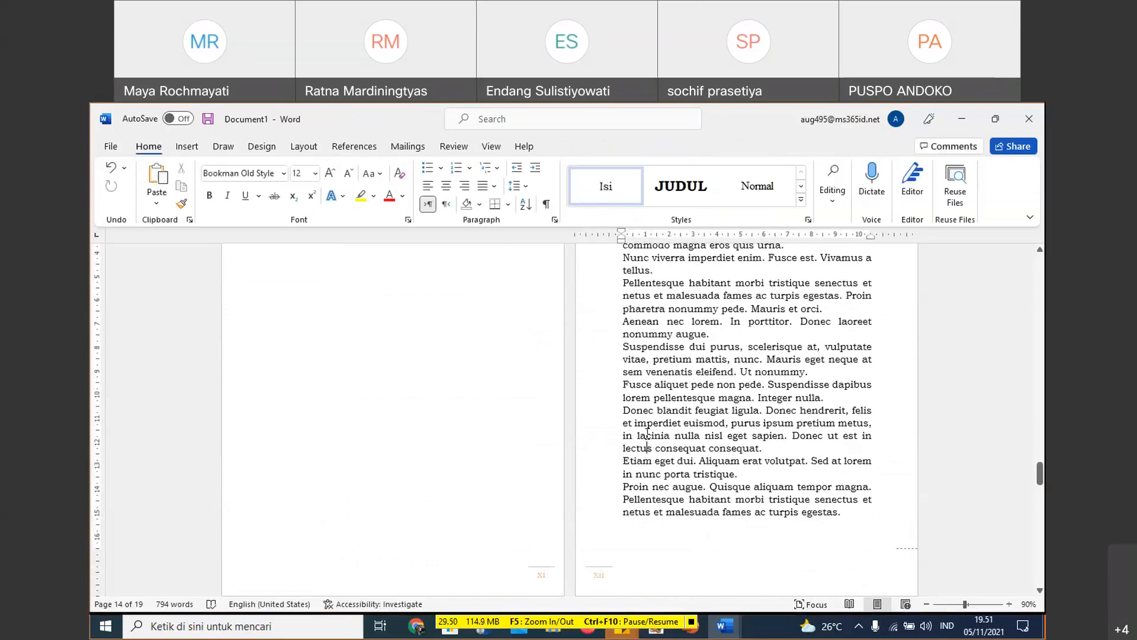
{"action": "scroll", "coordinate": [685, 421], "scroll_direction": "up", "scroll_amount": 6}
{"action": "left_click", "coordinate": [500, 497]}
{"action": "left_click", "coordinate": [402, 468]}
{"action": "key", "text": "Delete"}
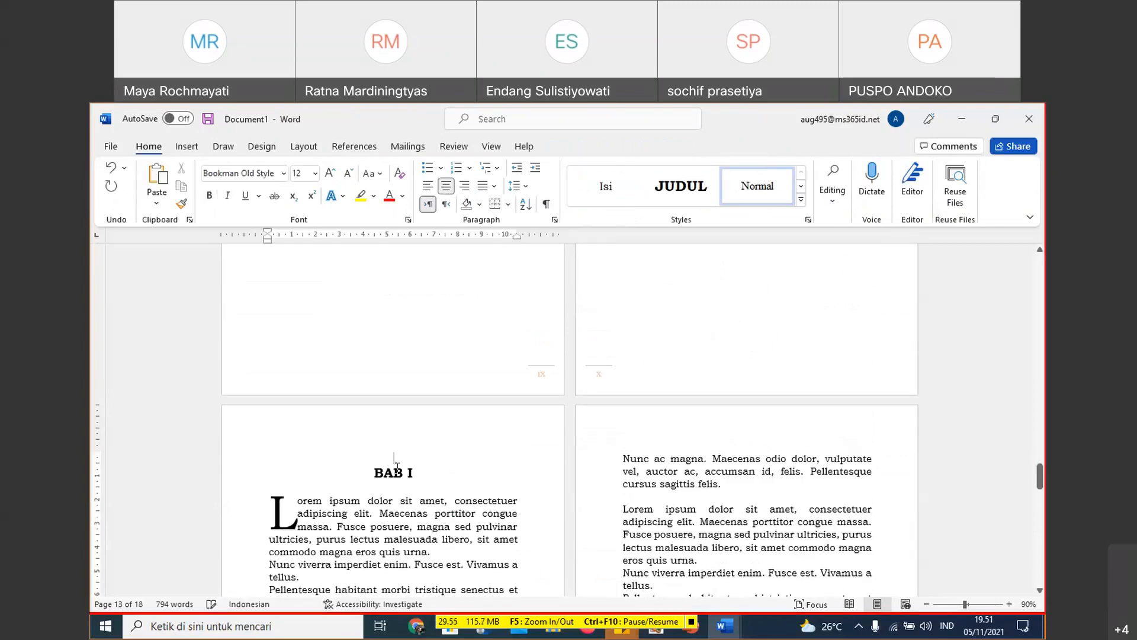
- Insert a Next Page section break directly before the BAB I heading
{"action": "double_click", "coordinate": [652, 380]}
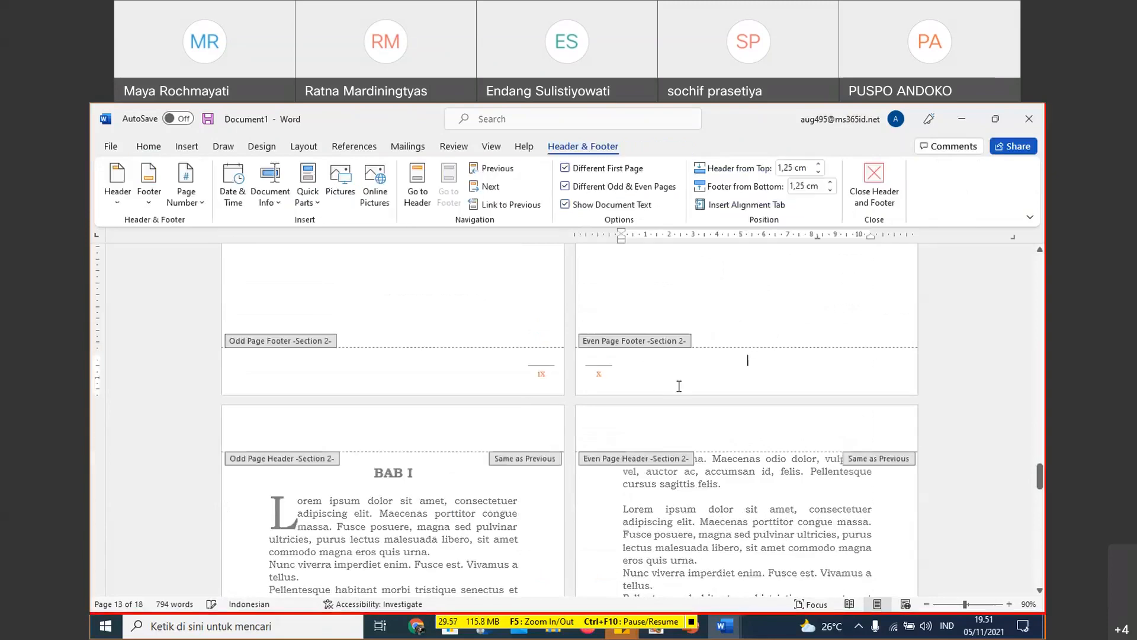
{"action": "double_click", "coordinate": [367, 473]}
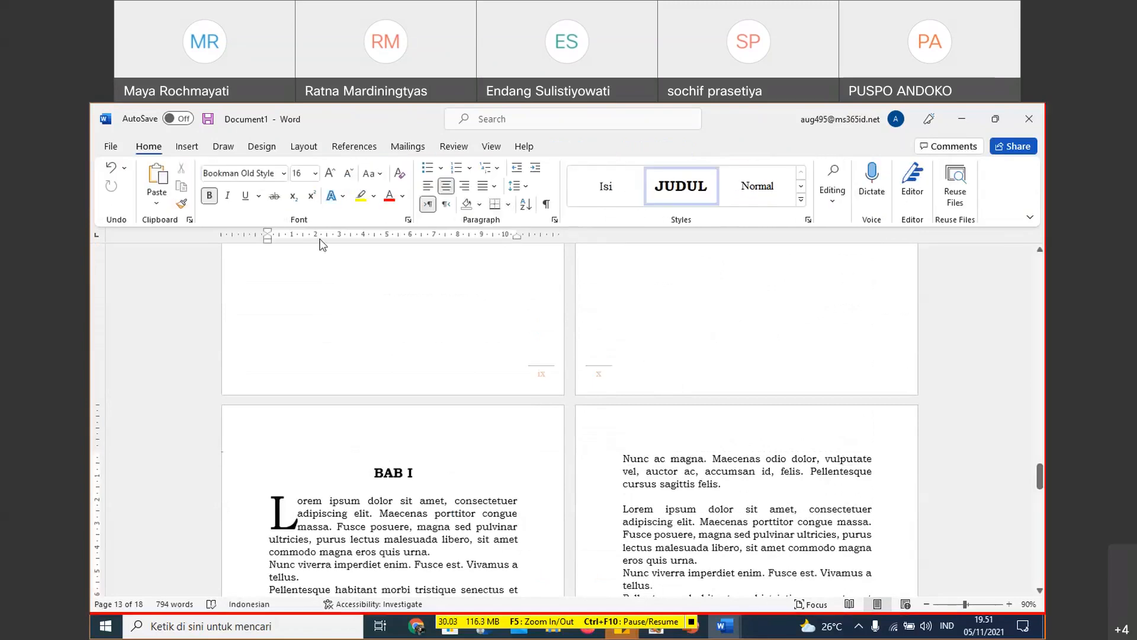
{"action": "left_click", "coordinate": [302, 147]}
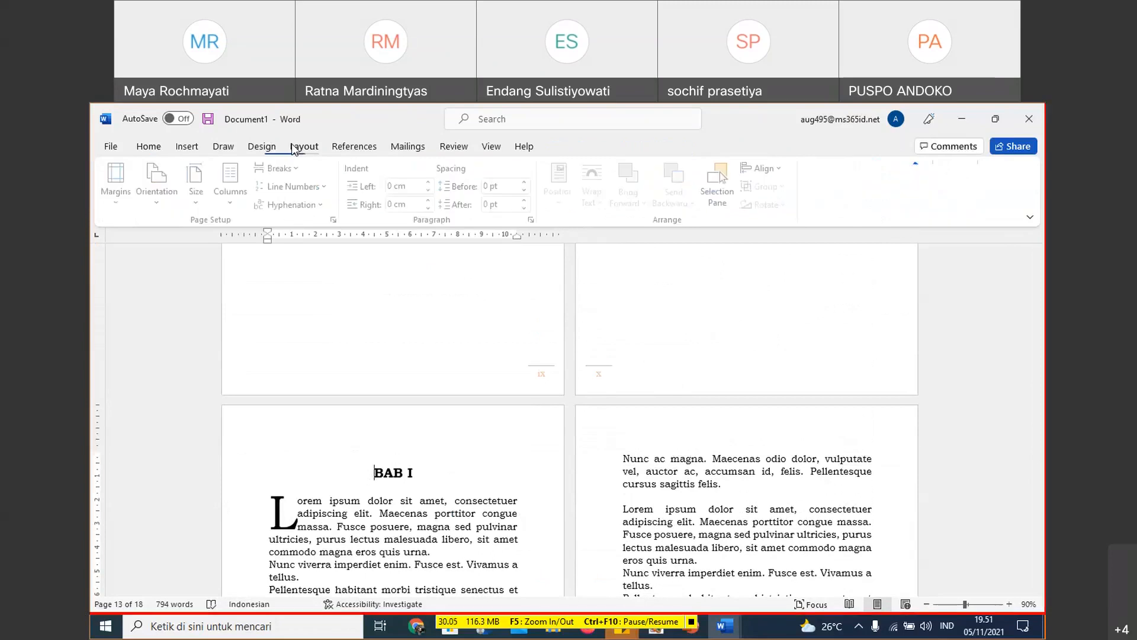
{"action": "left_click", "coordinate": [298, 171]}
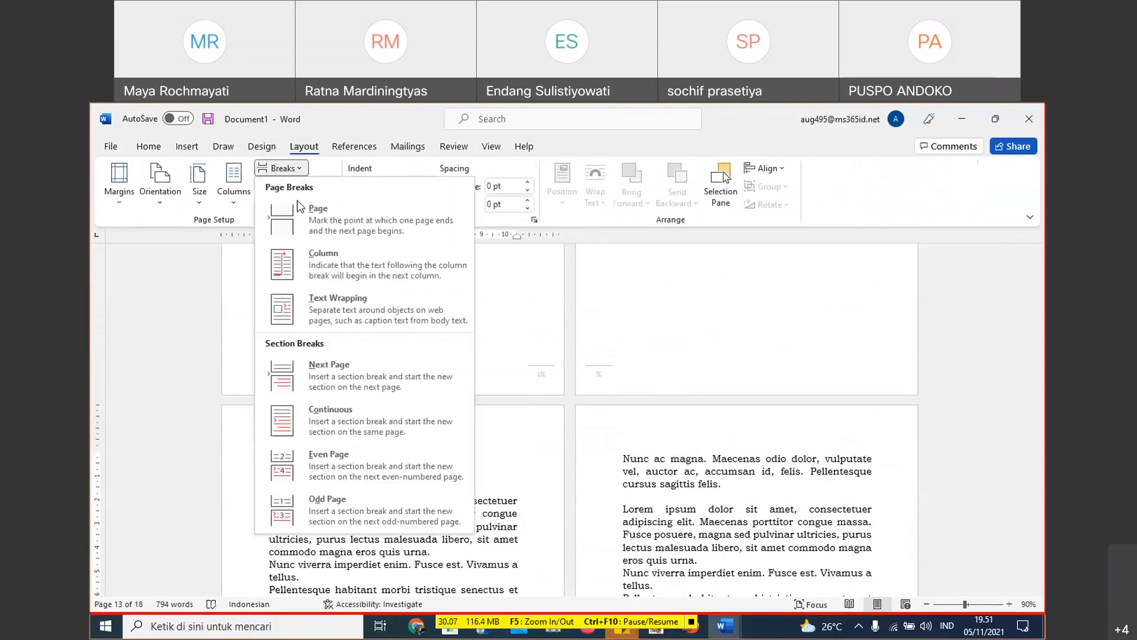
{"action": "left_click", "coordinate": [341, 388]}
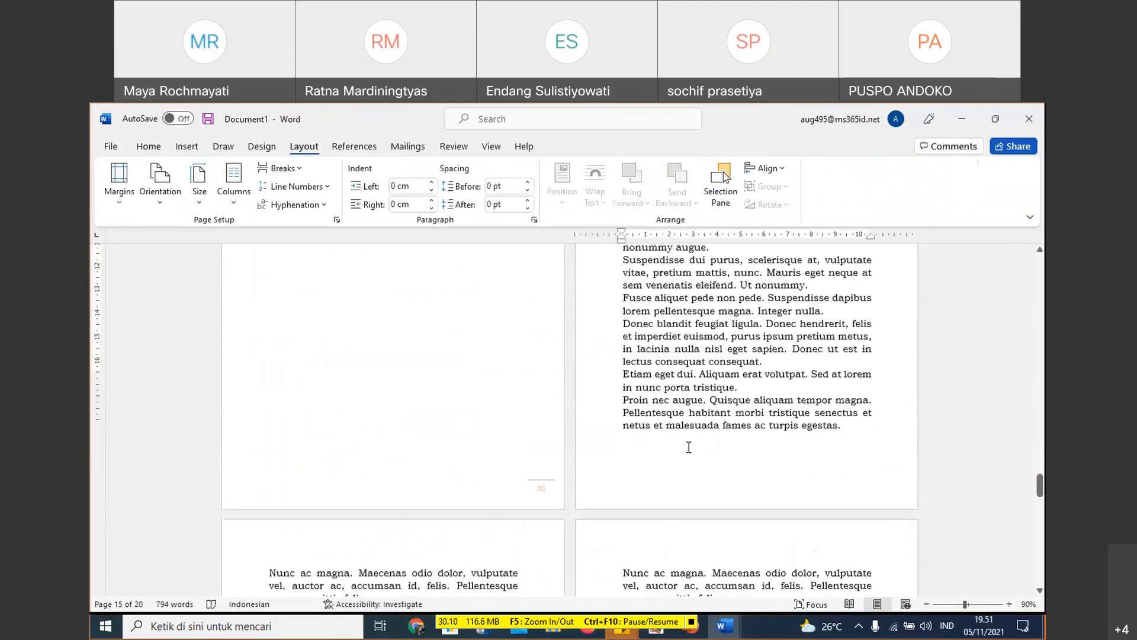
- Unlink the Section 3 first page footer on the BAB I page from the previous section
{"action": "scroll", "coordinate": [689, 447], "scroll_direction": "down", "scroll_amount": 3}
{"action": "double_click", "coordinate": [676, 324]}
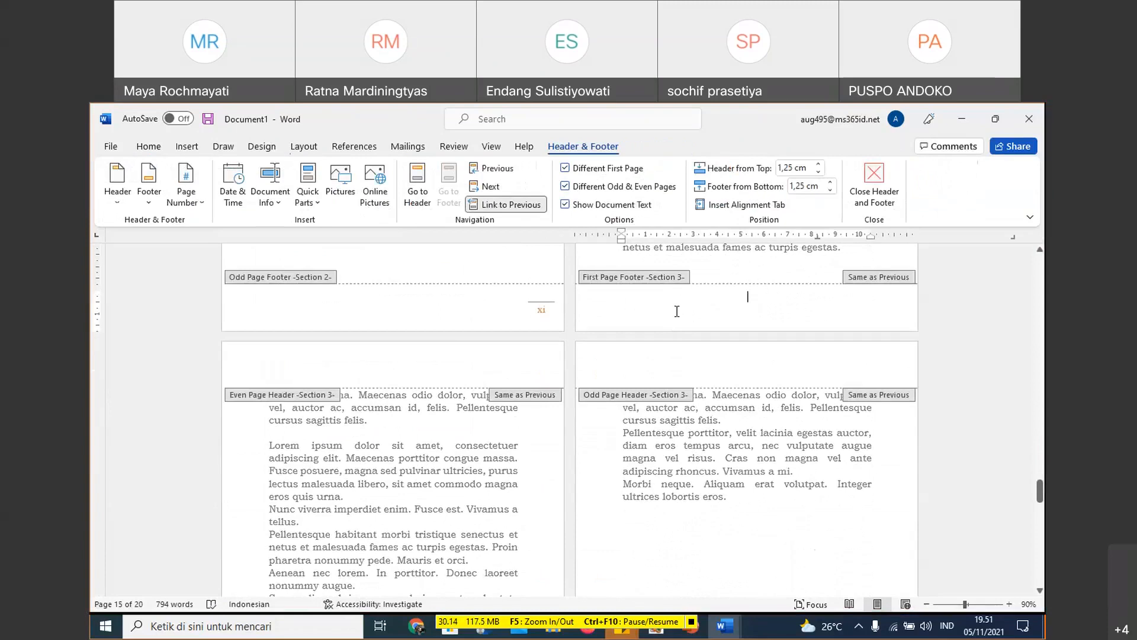
{"action": "left_click", "coordinate": [526, 205]}
- Examine the Section 3 even and odd page footers on the pages following BAB I
{"action": "scroll", "coordinate": [674, 391], "scroll_direction": "down", "scroll_amount": 3}
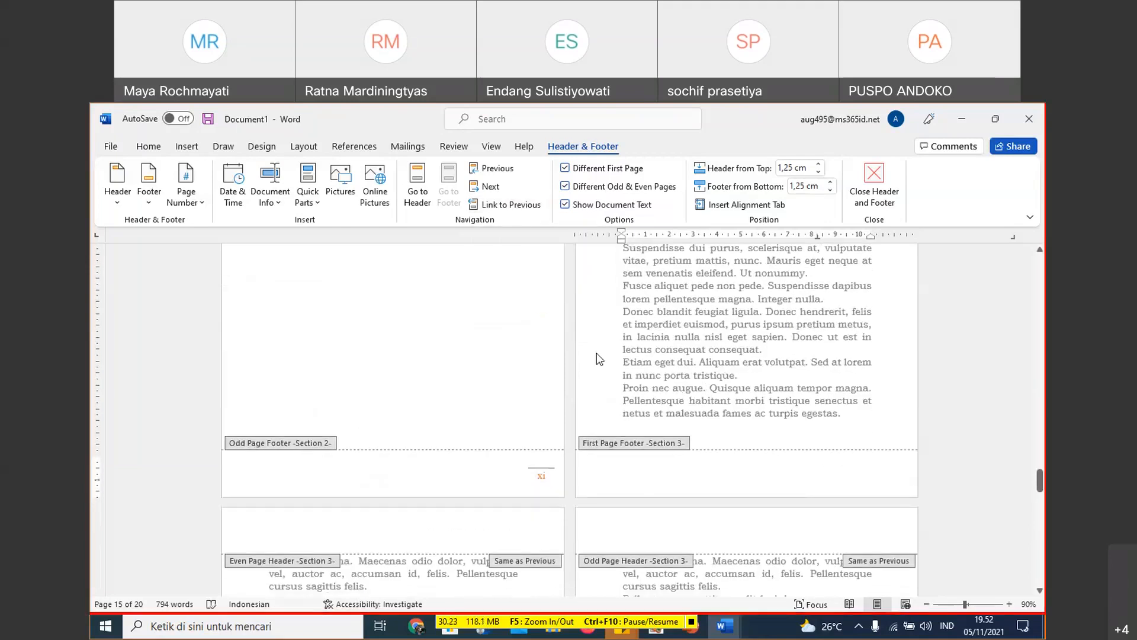
{"action": "scroll", "coordinate": [610, 349], "scroll_direction": "down", "scroll_amount": 2}
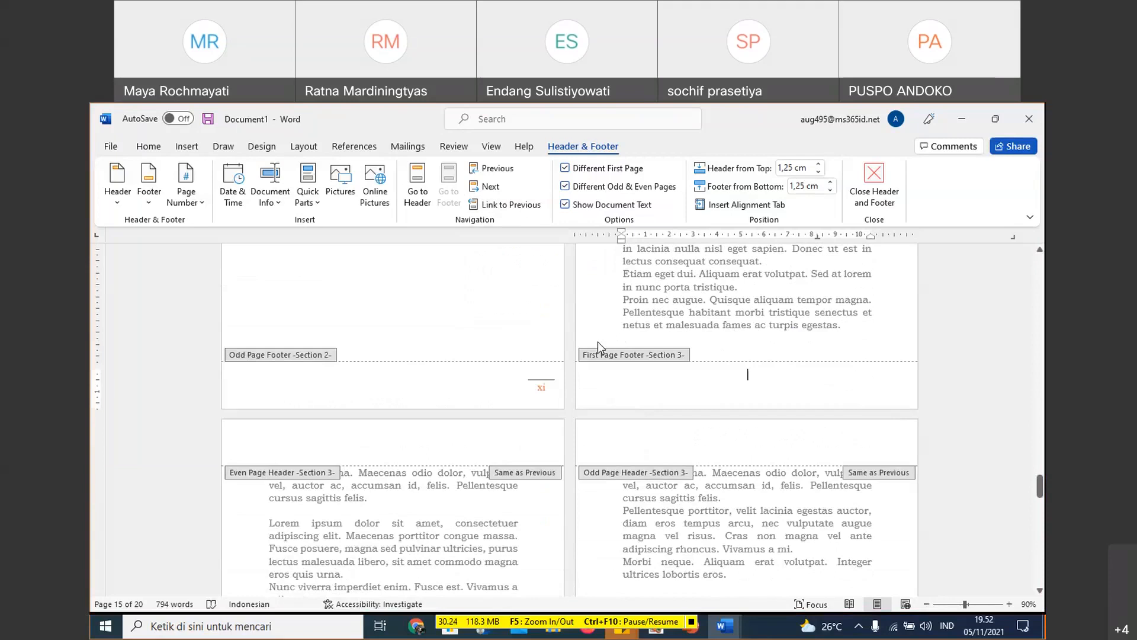
{"action": "scroll", "coordinate": [619, 340], "scroll_direction": "down", "scroll_amount": 3}
{"action": "scroll", "coordinate": [642, 370], "scroll_direction": "down", "scroll_amount": 5}
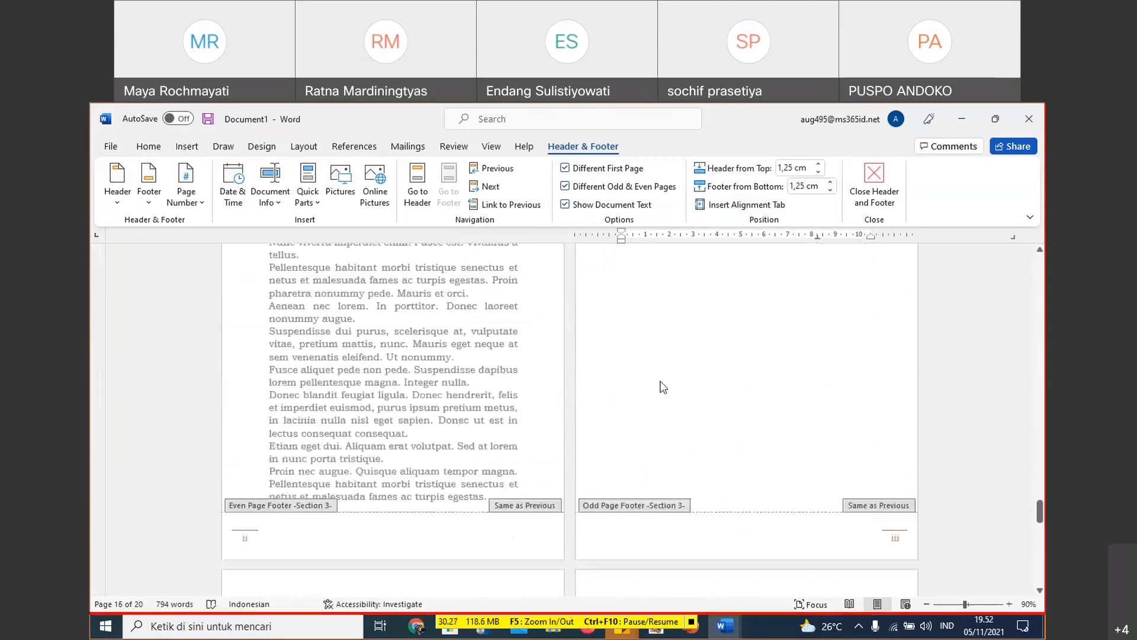
{"action": "scroll", "coordinate": [666, 442], "scroll_direction": "down", "scroll_amount": 1}
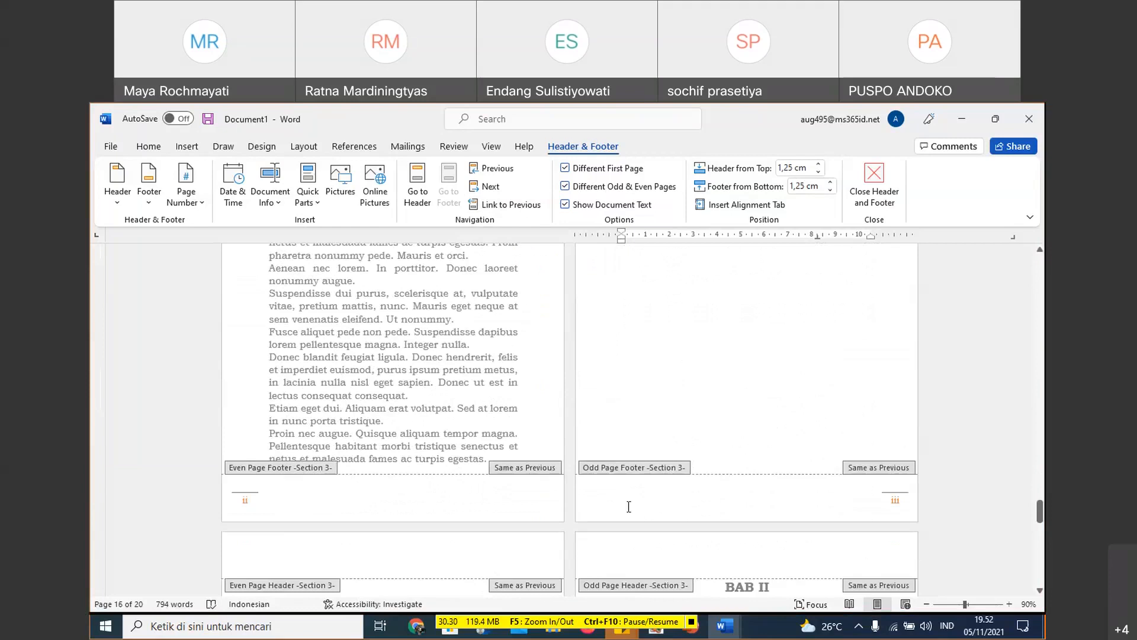
{"action": "left_click", "coordinate": [503, 493]}
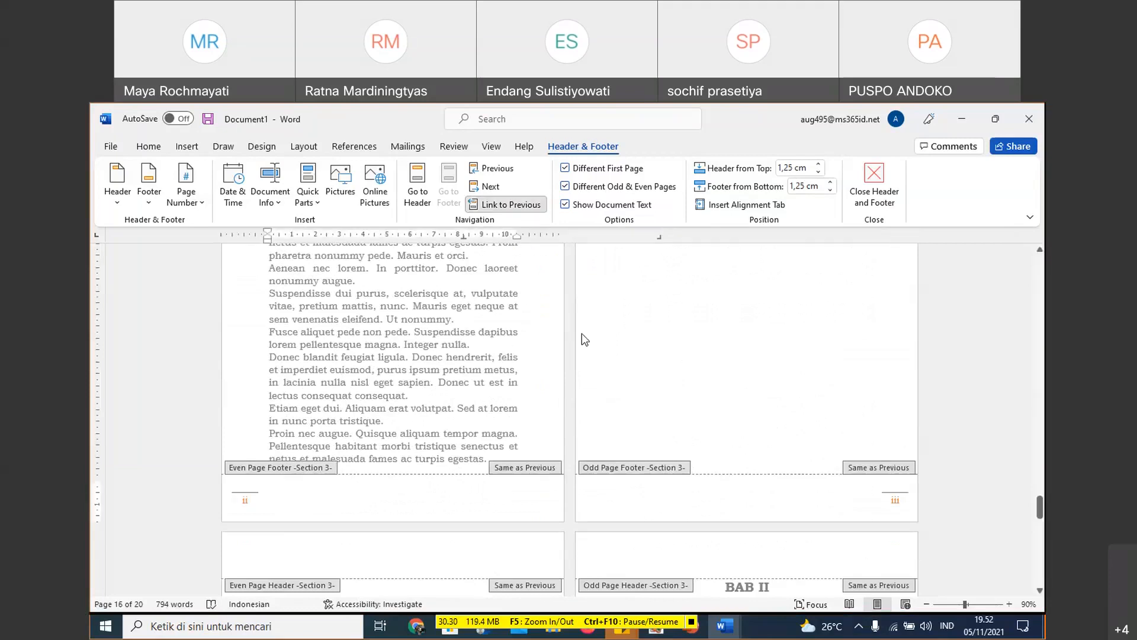
{"action": "scroll", "coordinate": [635, 467], "scroll_direction": "up", "scroll_amount": 10}
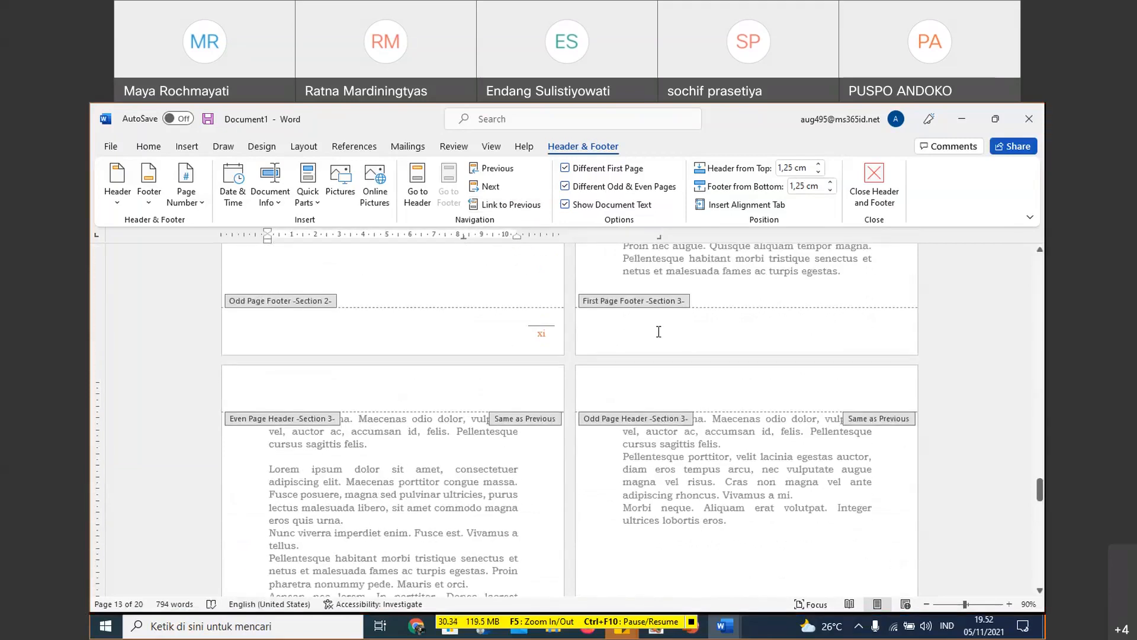
- Insert an Accent Bar, Right page number in the page margin of the BAB I page
{"action": "left_click", "coordinate": [663, 329]}
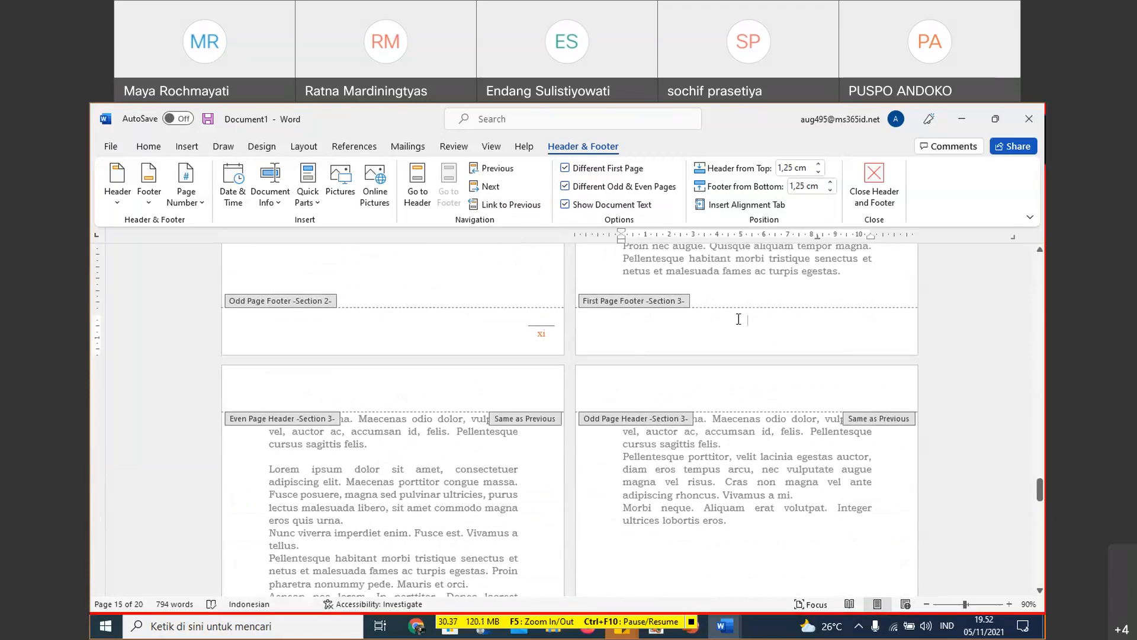
{"action": "left_click", "coordinate": [197, 204]}
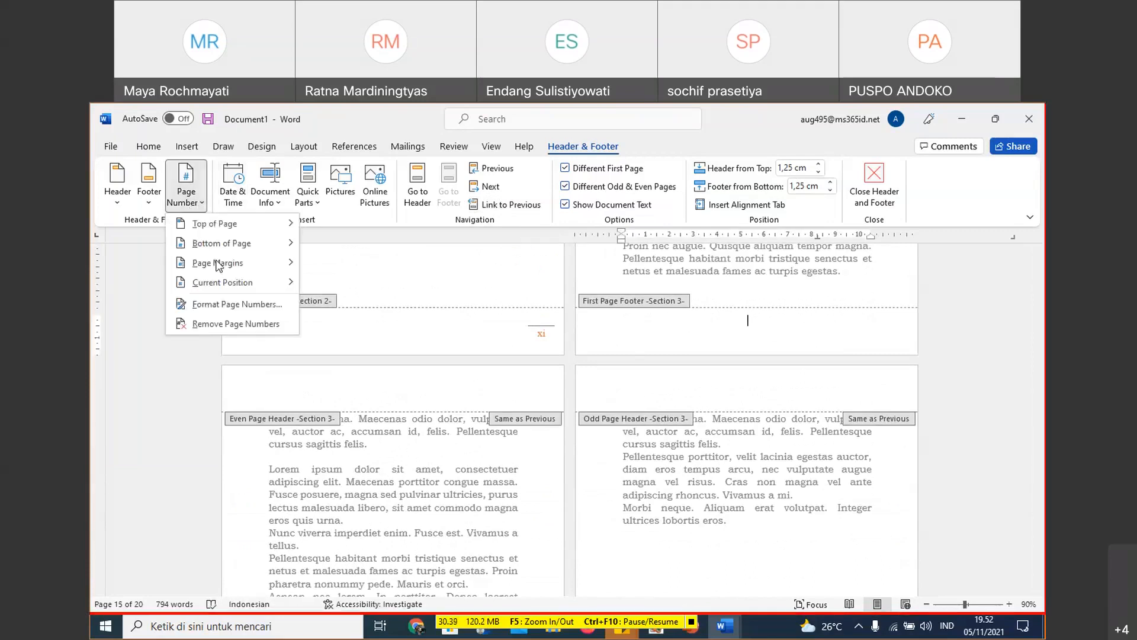
{"action": "mouse_move", "coordinate": [234, 244]}
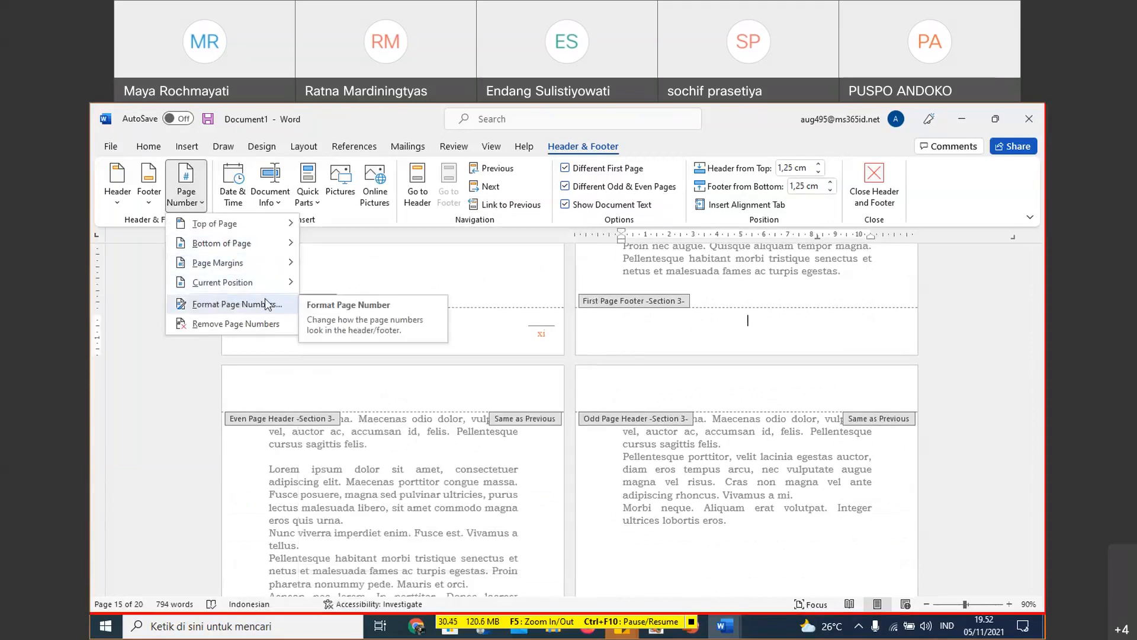
{"action": "mouse_move", "coordinate": [265, 268]}
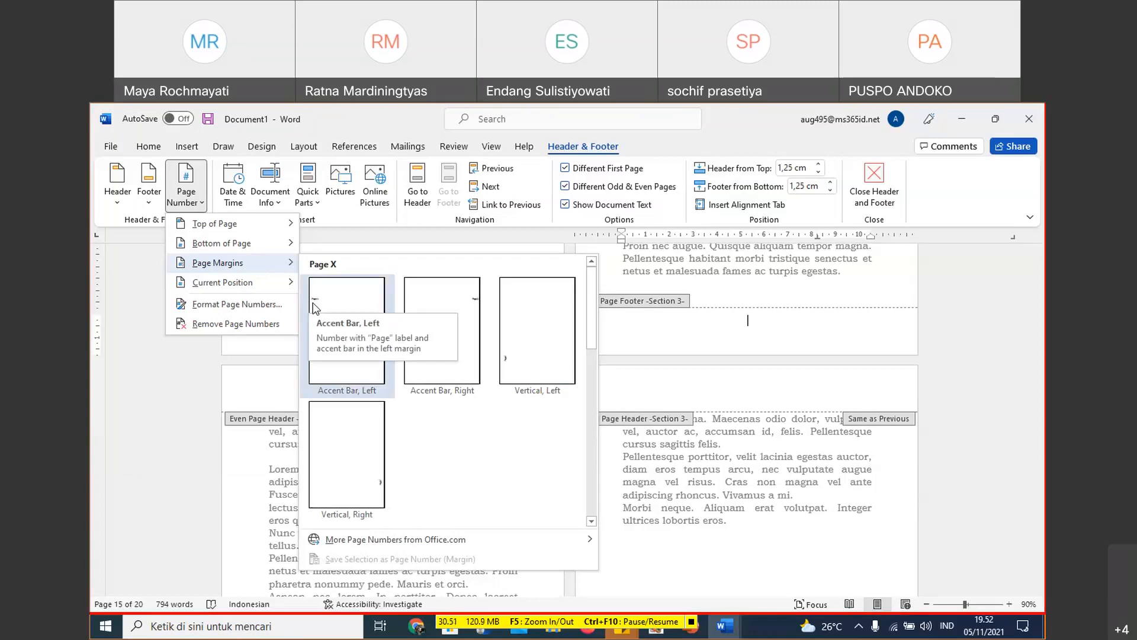
{"action": "left_click", "coordinate": [460, 304]}
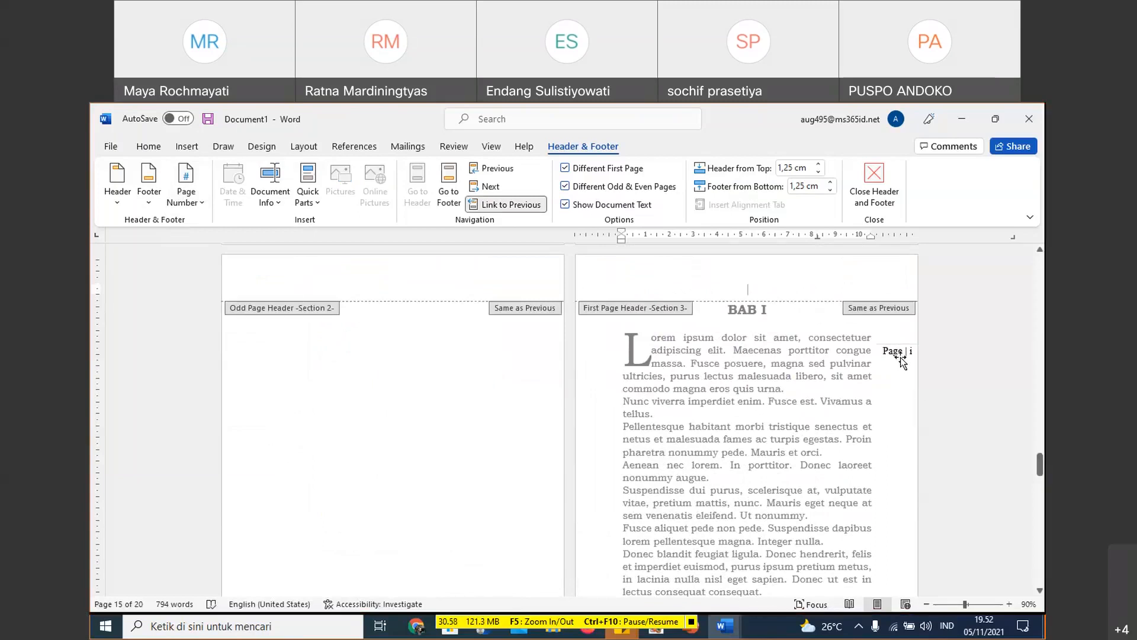
{"action": "scroll", "coordinate": [901, 361], "scroll_direction": "down", "scroll_amount": 2}
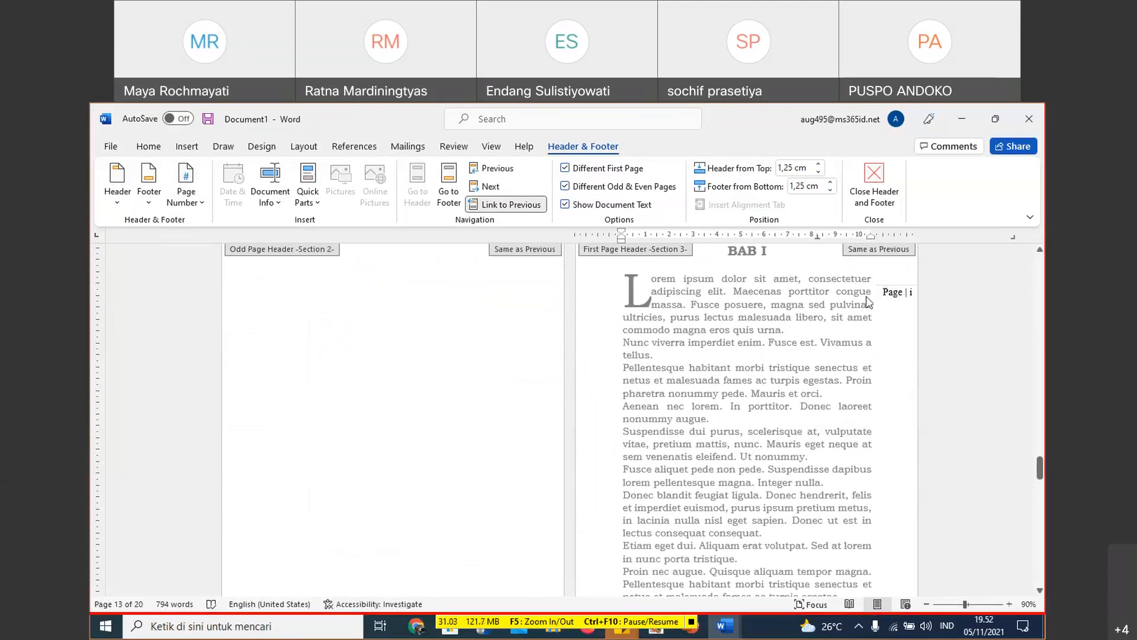
{"action": "scroll", "coordinate": [869, 302], "scroll_direction": "up", "scroll_amount": 1}
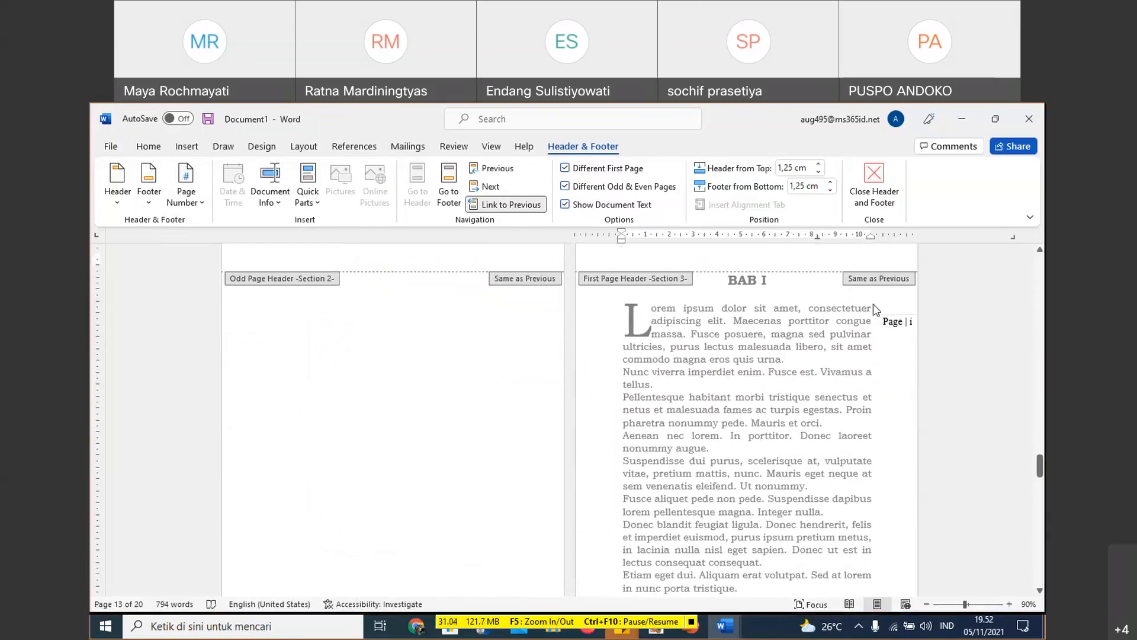
- Leave header editing and try moving the BAB I heading down with three blank lines above it
{"action": "double_click", "coordinate": [730, 281]}
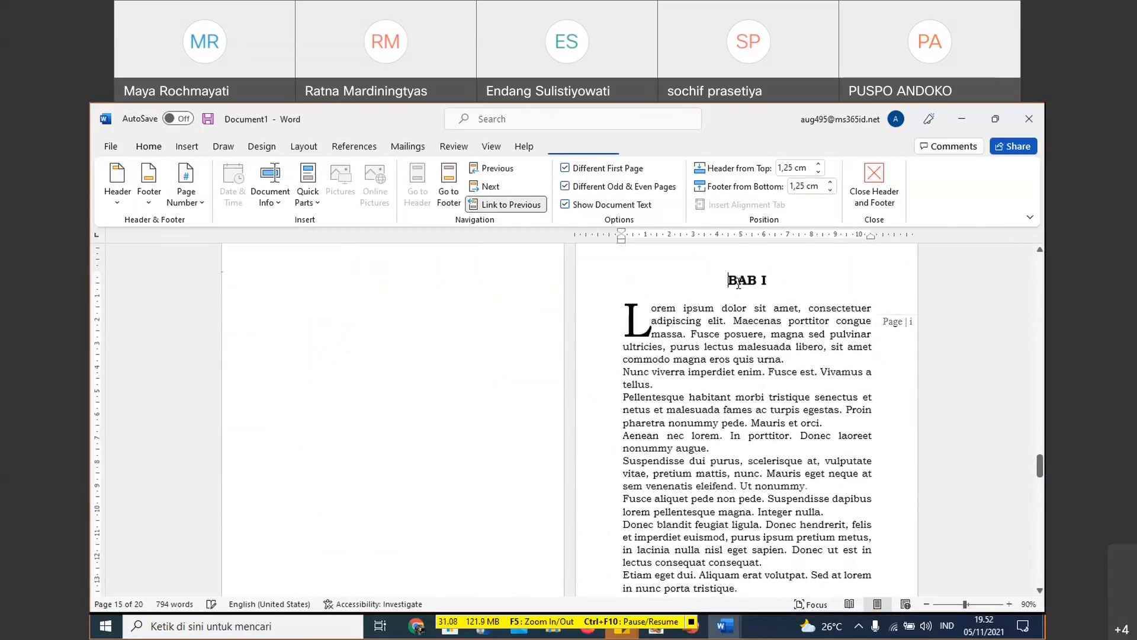
{"action": "key", "text": "Return"}
{"action": "key", "text": "Return"}
{"action": "key", "text": "Return"}
{"action": "key", "text": "Return"}
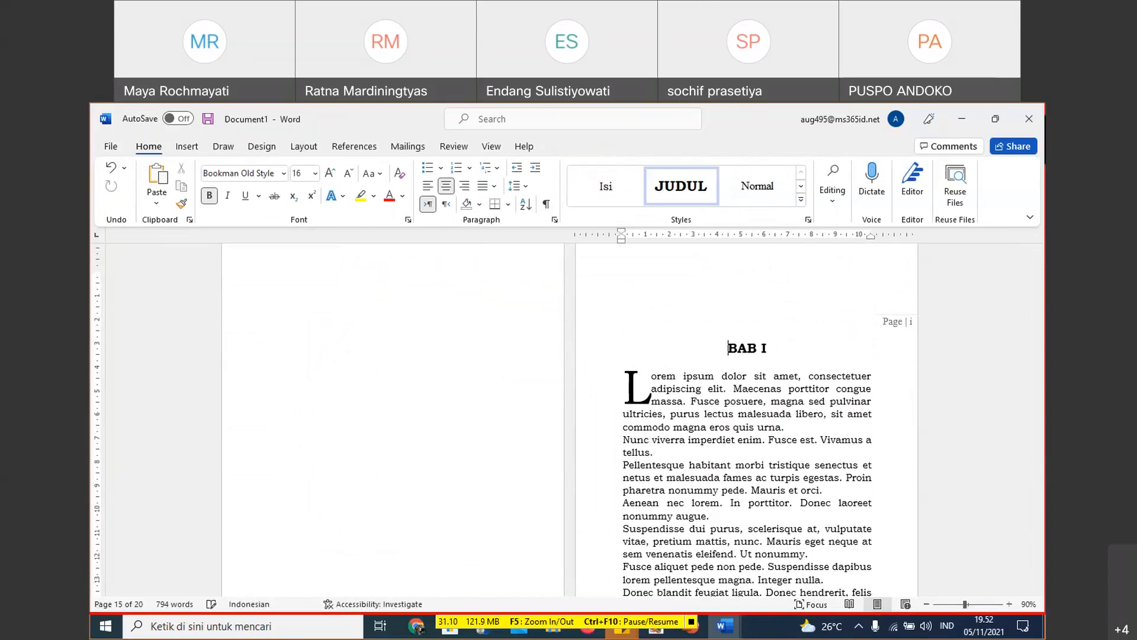
{"action": "scroll", "coordinate": [787, 308], "scroll_direction": "up", "scroll_amount": 3}
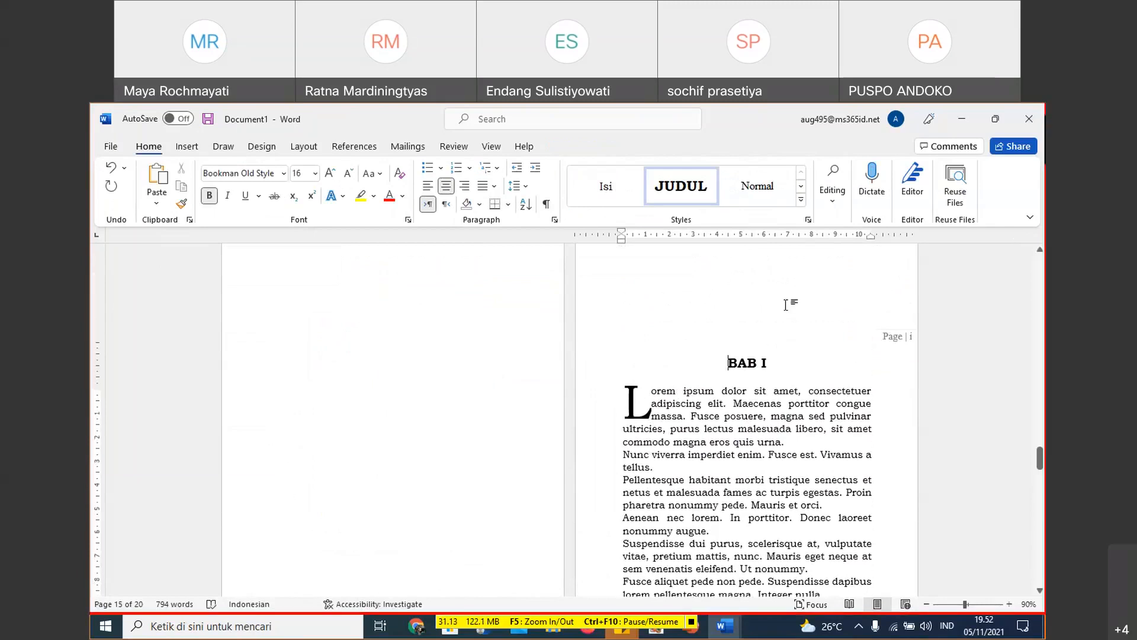
- Delete the three blank lines above the BAB I heading
{"action": "key", "text": "ctrl+a"}
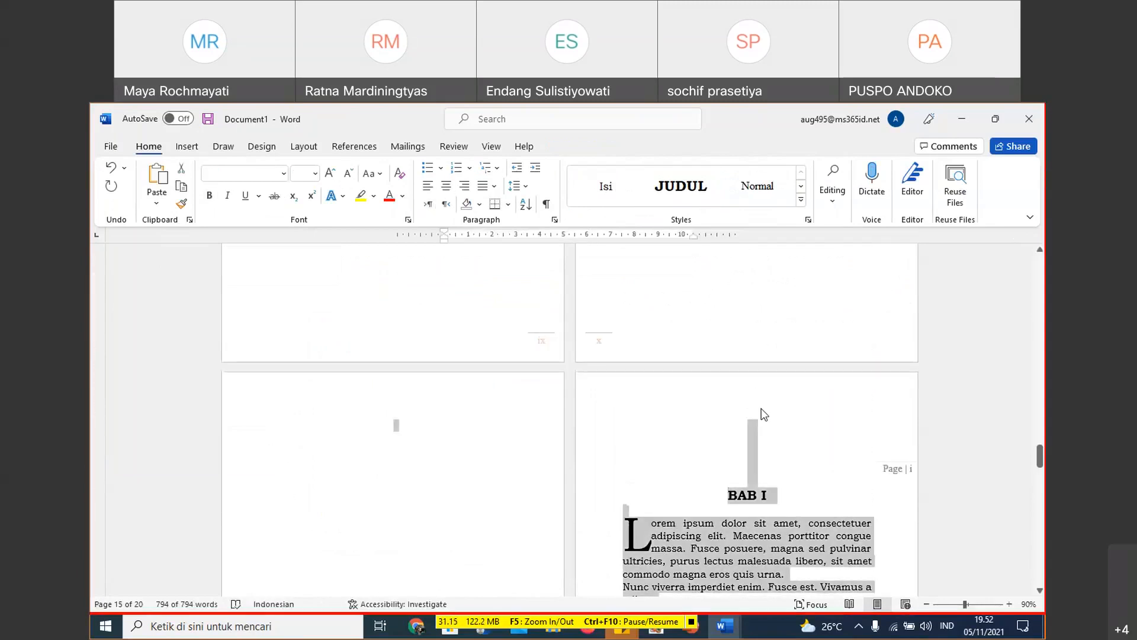
{"action": "left_click", "coordinate": [772, 433]}
{"action": "key", "text": "Delete"}
{"action": "key", "text": "Delete"}
{"action": "key", "text": "Delete"}
{"action": "key", "text": "Delete"}
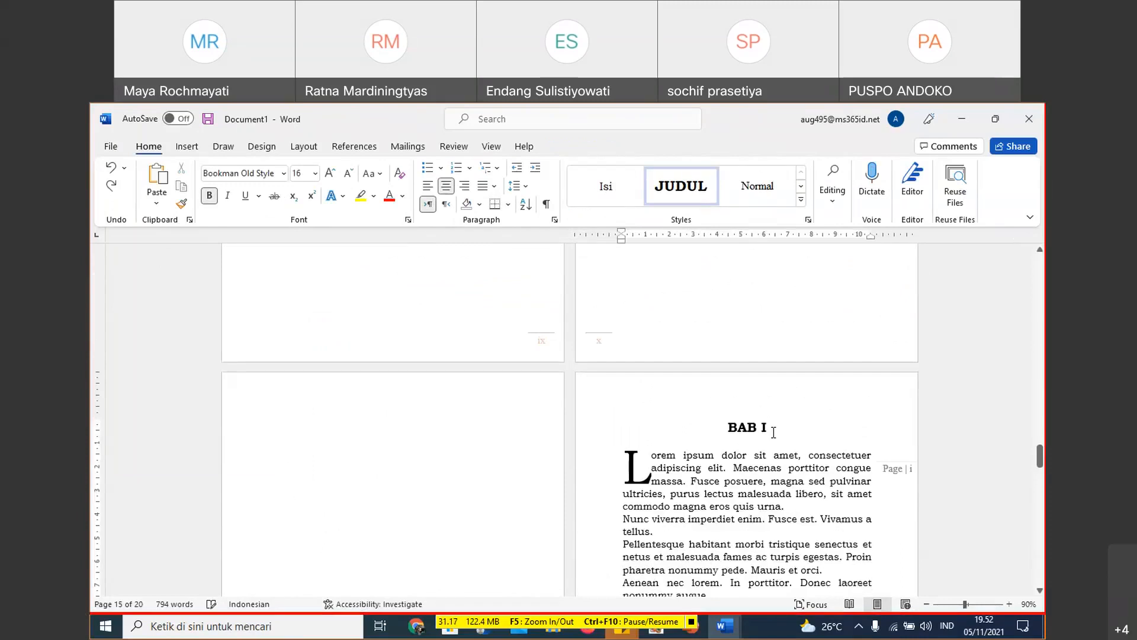
- Reopen the Section 3 first page footer on the BAB I page and show the bottom-of-page number designs
{"action": "scroll", "coordinate": [683, 425], "scroll_direction": "down", "scroll_amount": 6}
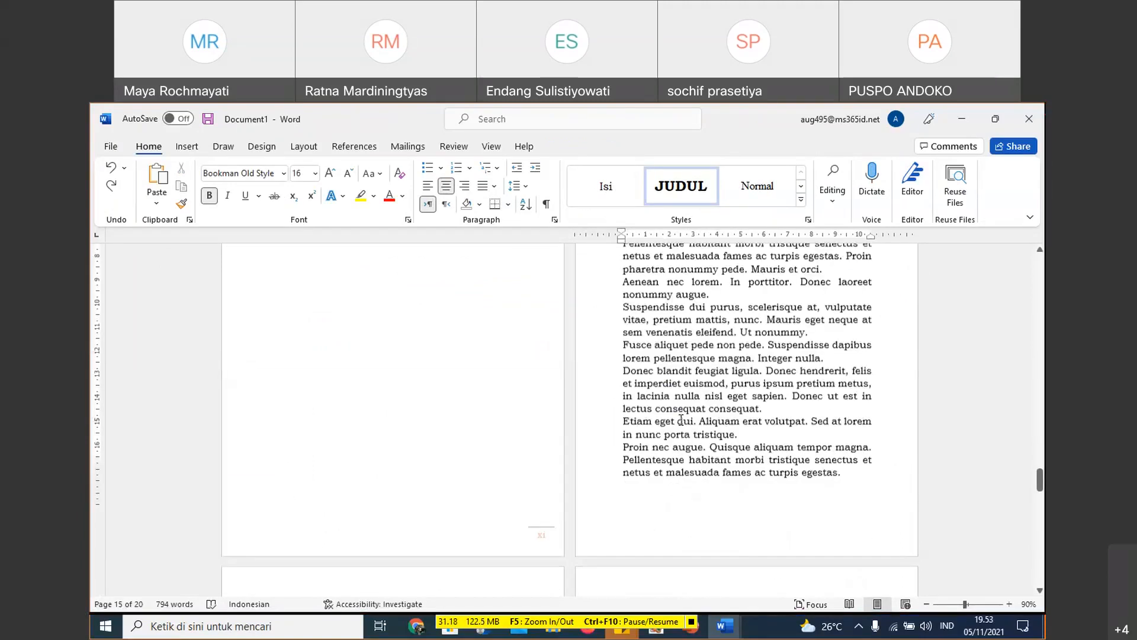
{"action": "scroll", "coordinate": [681, 419], "scroll_direction": "down", "scroll_amount": 3}
{"action": "left_click", "coordinate": [691, 358]}
{"action": "left_click", "coordinate": [713, 356]}
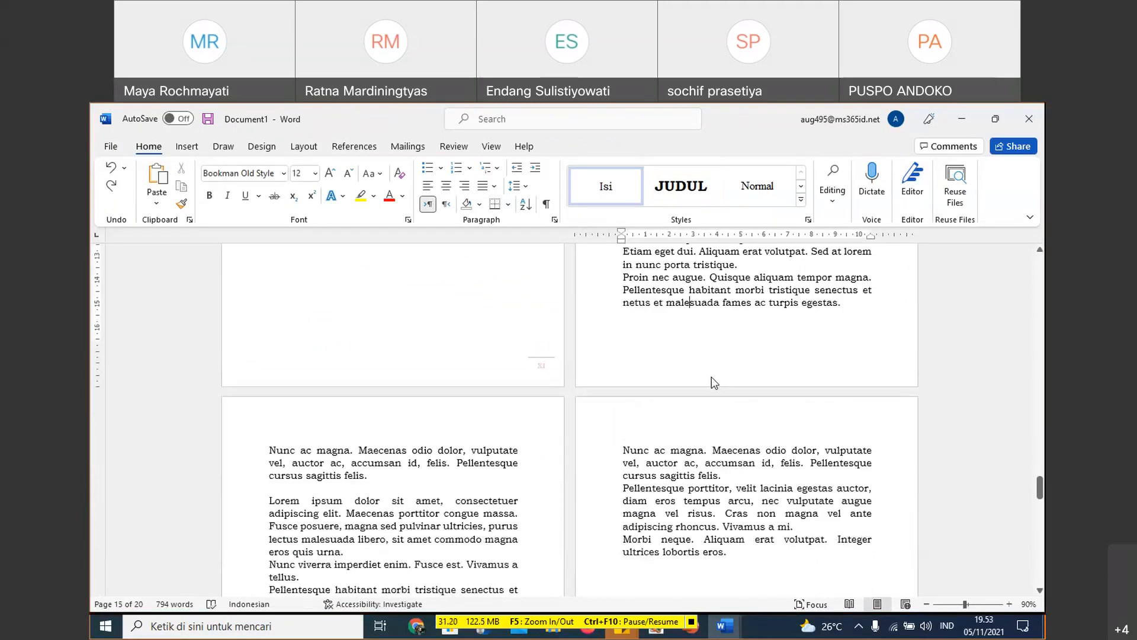
{"action": "double_click", "coordinate": [709, 369]}
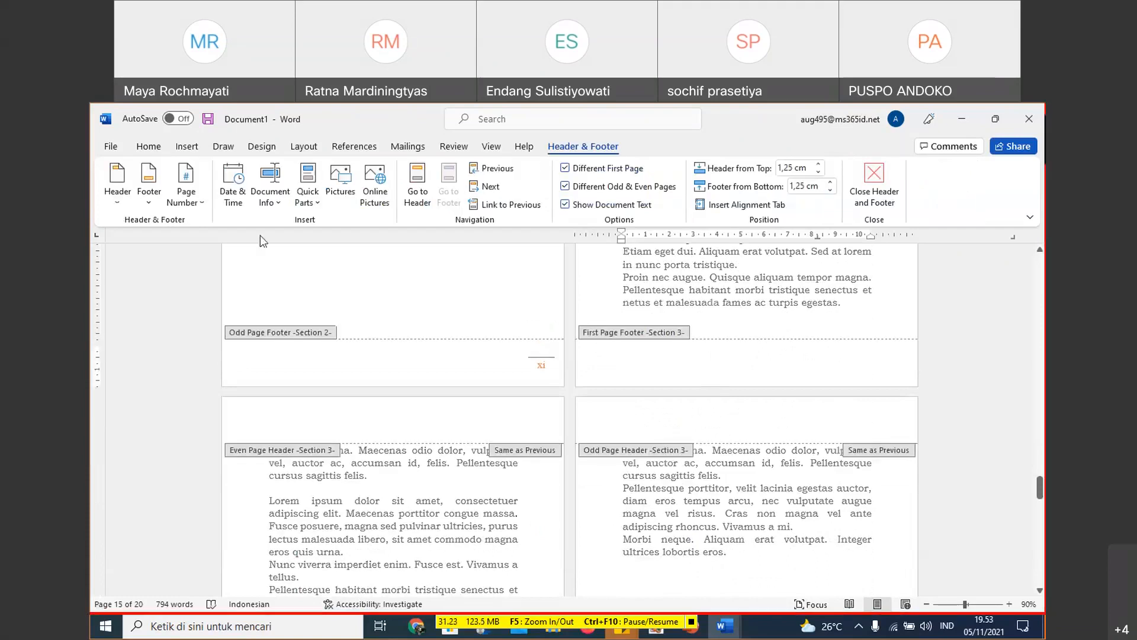
{"action": "left_click", "coordinate": [186, 189]}
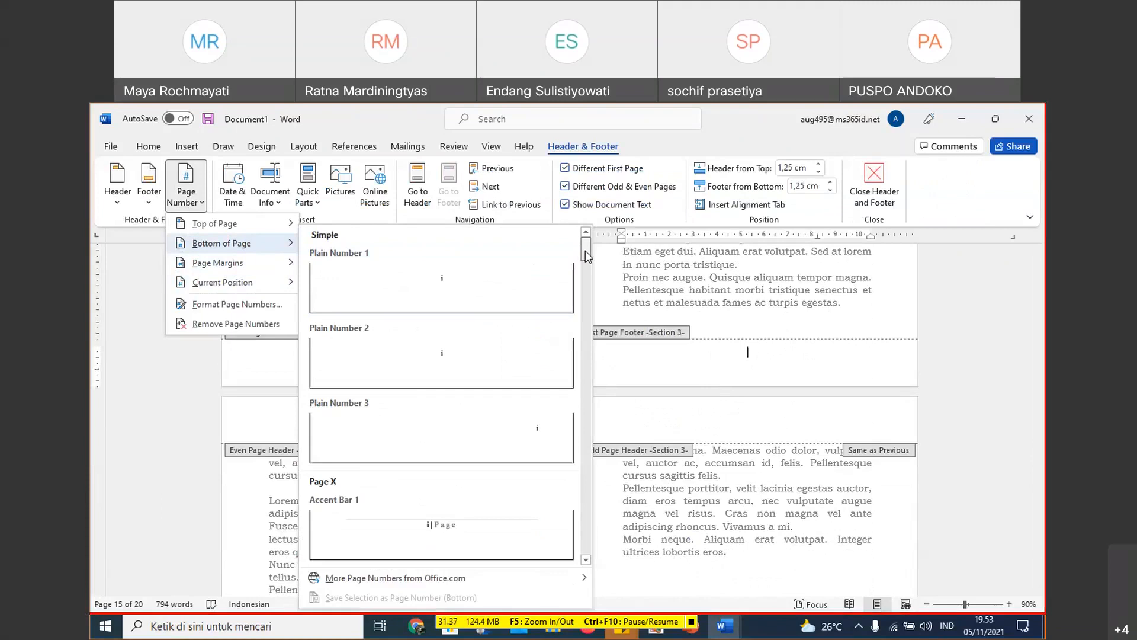
- Insert a Plain Number 3 page number at the bottom of the BAB I page and check the following Section 3 footers
{"action": "scroll", "coordinate": [585, 250], "scroll_direction": "down", "scroll_amount": 2}
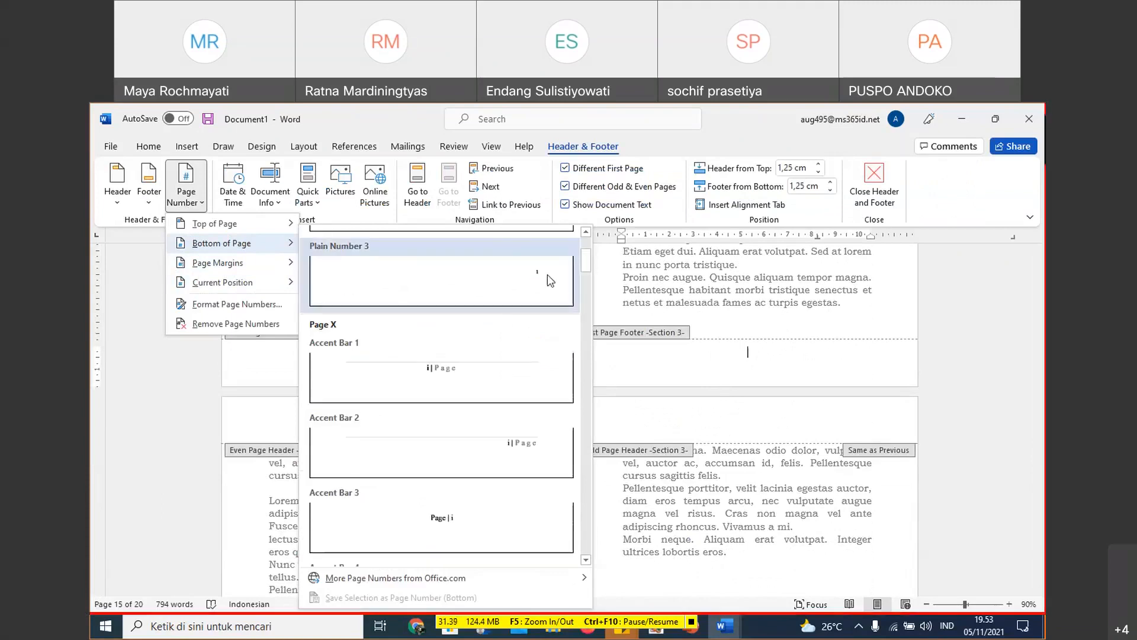
{"action": "left_click", "coordinate": [538, 283]}
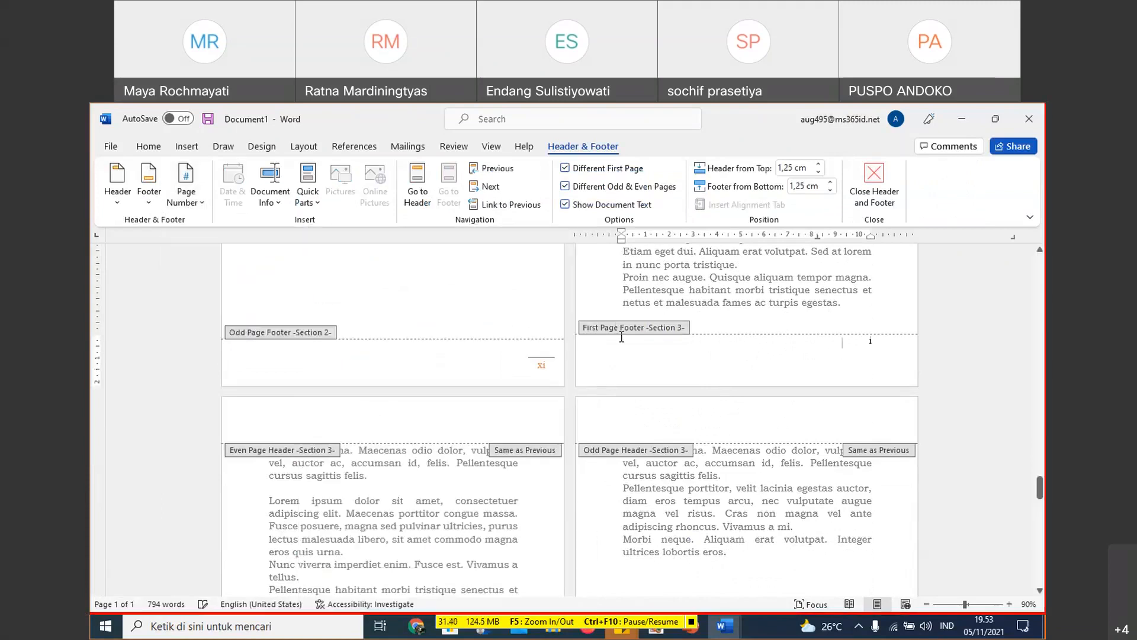
{"action": "scroll", "coordinate": [622, 336], "scroll_direction": "down", "scroll_amount": 8}
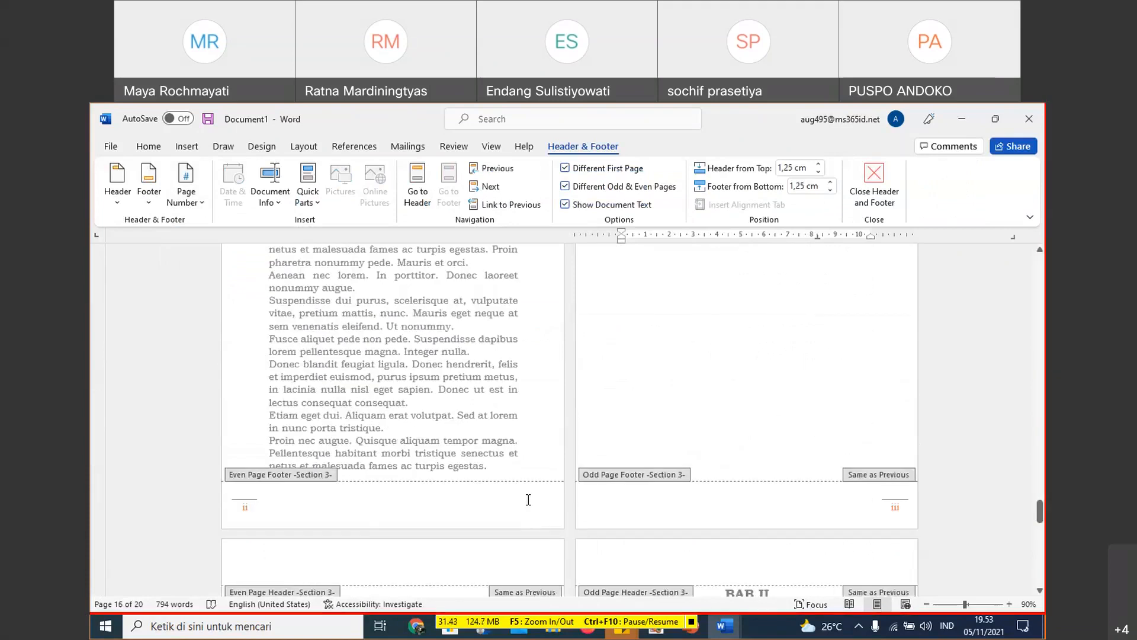
{"action": "scroll", "coordinate": [645, 452], "scroll_direction": "up", "scroll_amount": 10}
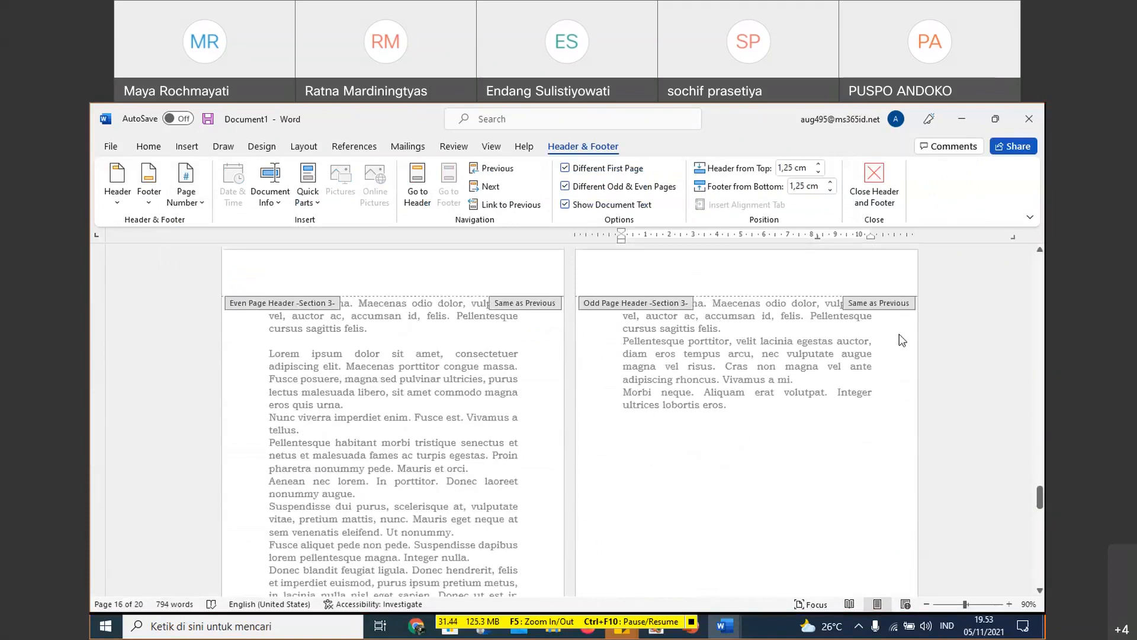
{"action": "scroll", "coordinate": [863, 301], "scroll_direction": "up", "scroll_amount": 1}
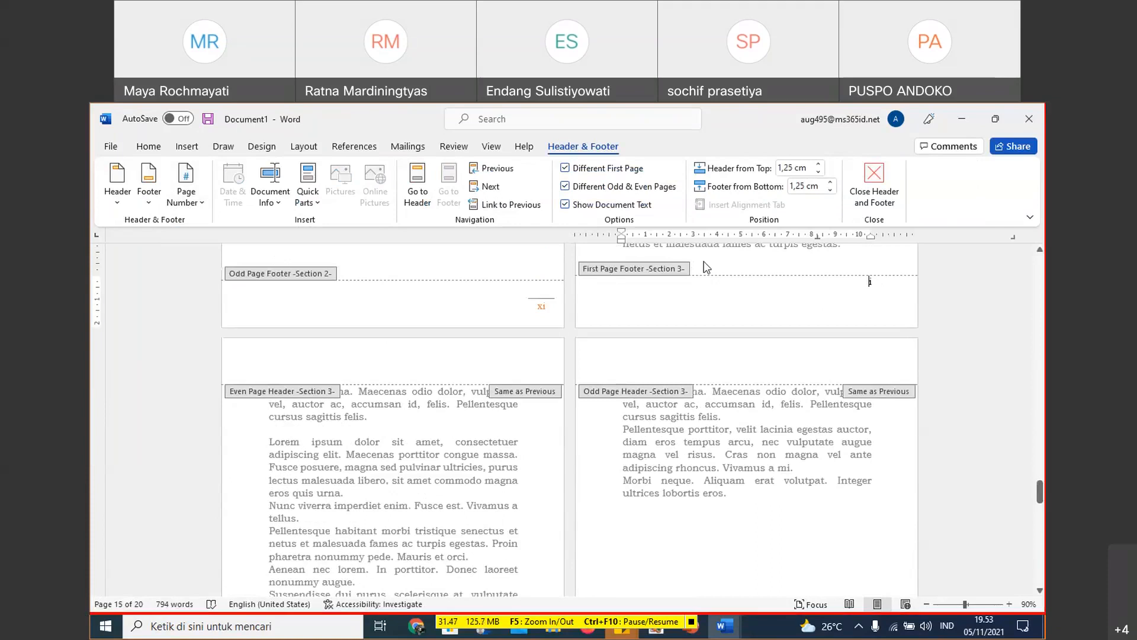
- Set the Section 3 page number format to 1, 2, 3, ..
{"action": "left_click", "coordinate": [186, 190]}
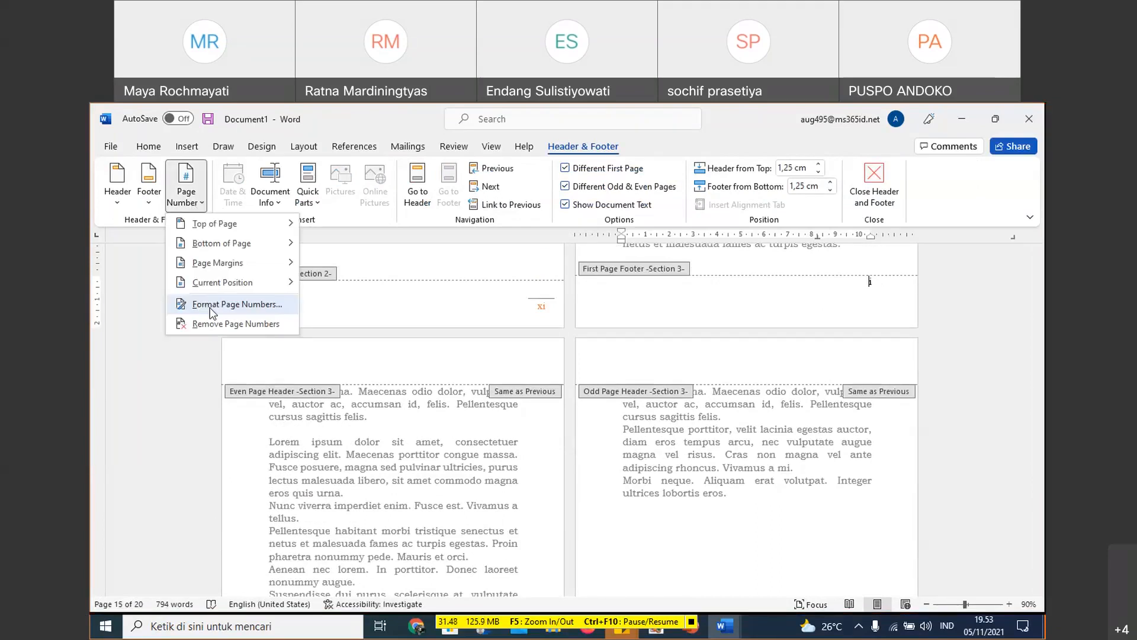
{"action": "left_click", "coordinate": [214, 303]}
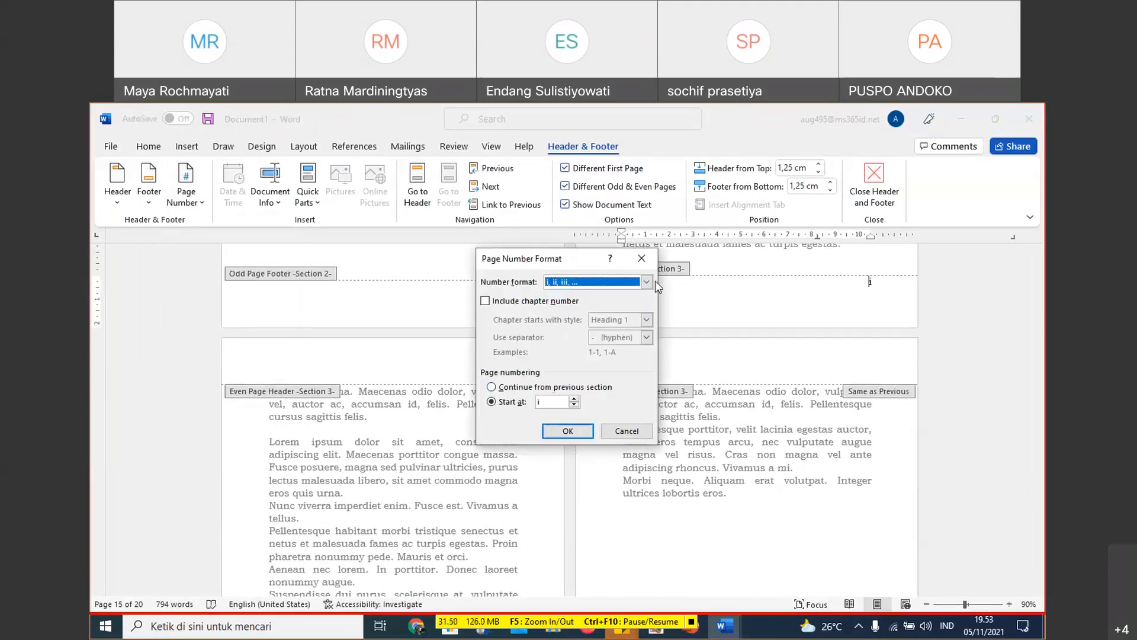
{"action": "left_click", "coordinate": [646, 282]}
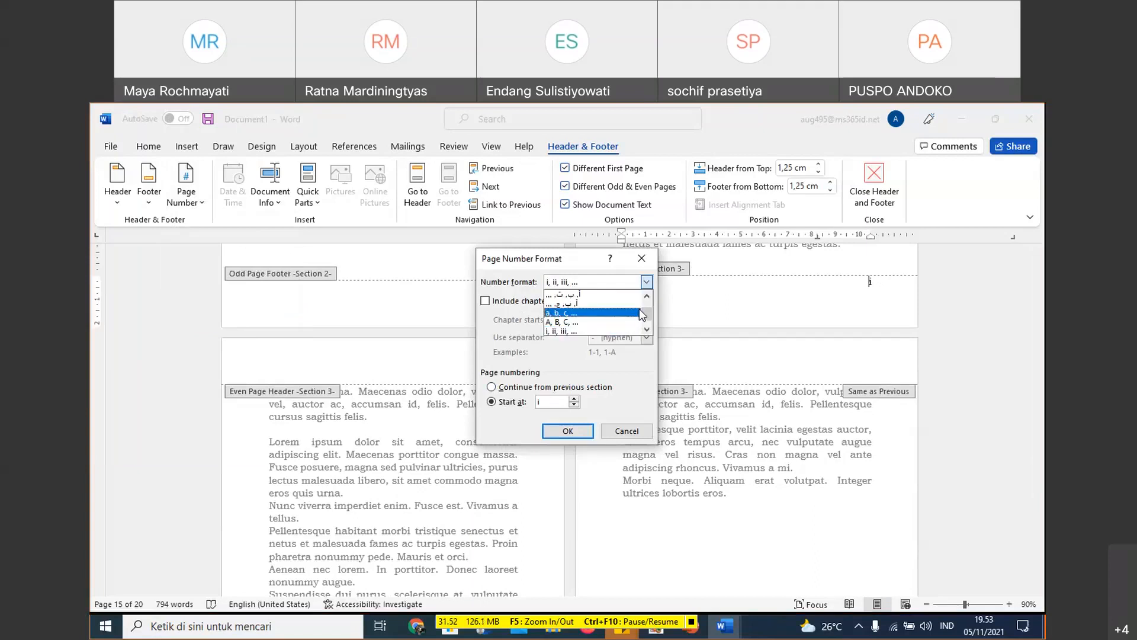
{"action": "left_click_drag", "start_coordinate": [646, 316], "coordinate": [646, 323]}
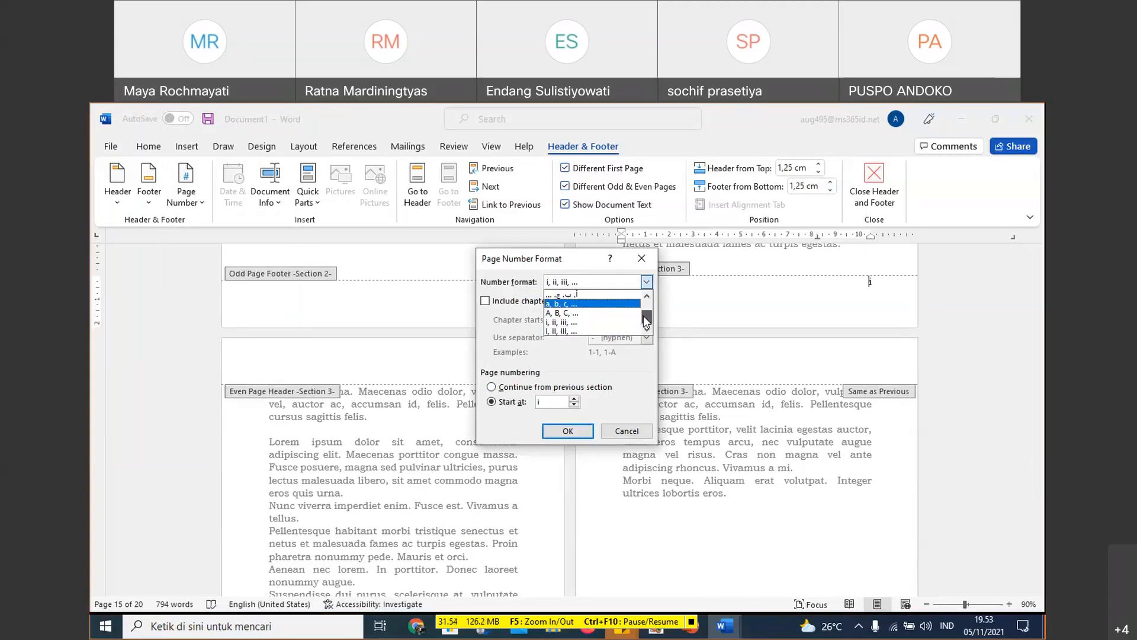
{"action": "scroll", "coordinate": [646, 297], "scroll_direction": "up", "scroll_amount": 1}
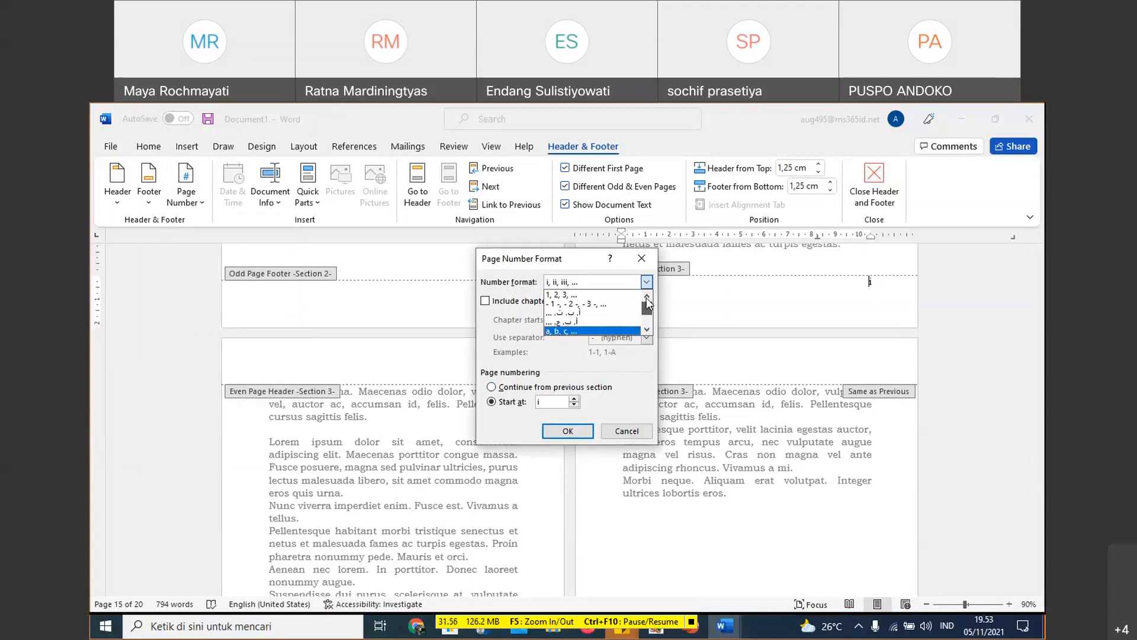
{"action": "left_click", "coordinate": [618, 295]}
{"action": "left_click", "coordinate": [568, 430]}
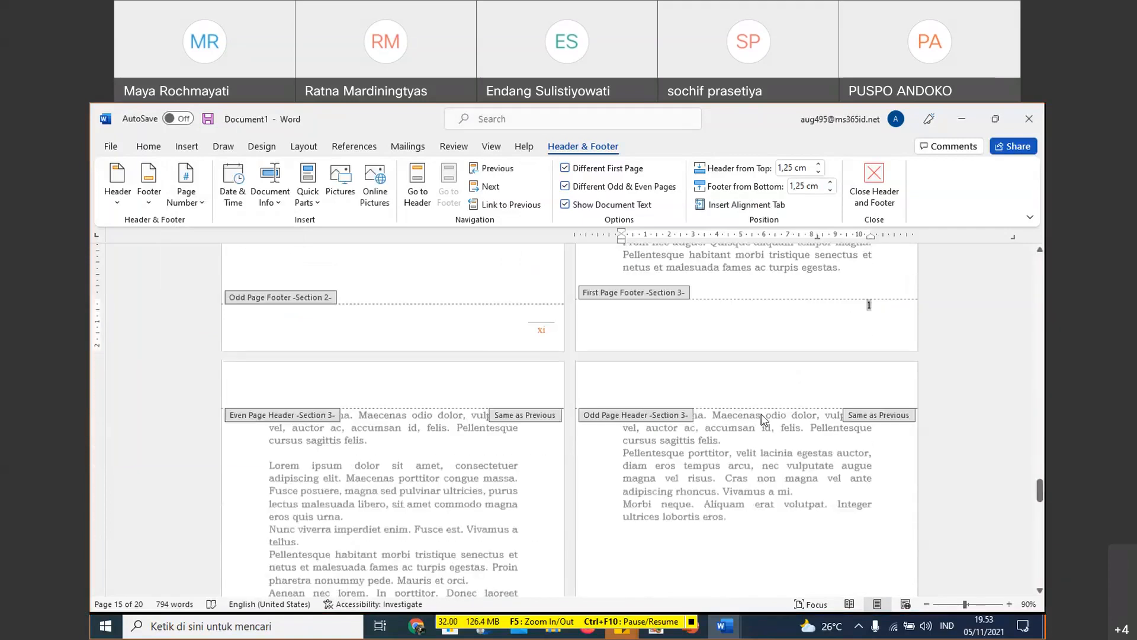
- Check the page numbers in the Section 3 even, odd and first page footers, and leave header and footer editing on the BAB I page
{"action": "scroll", "coordinate": [762, 413], "scroll_direction": "down", "scroll_amount": 10}
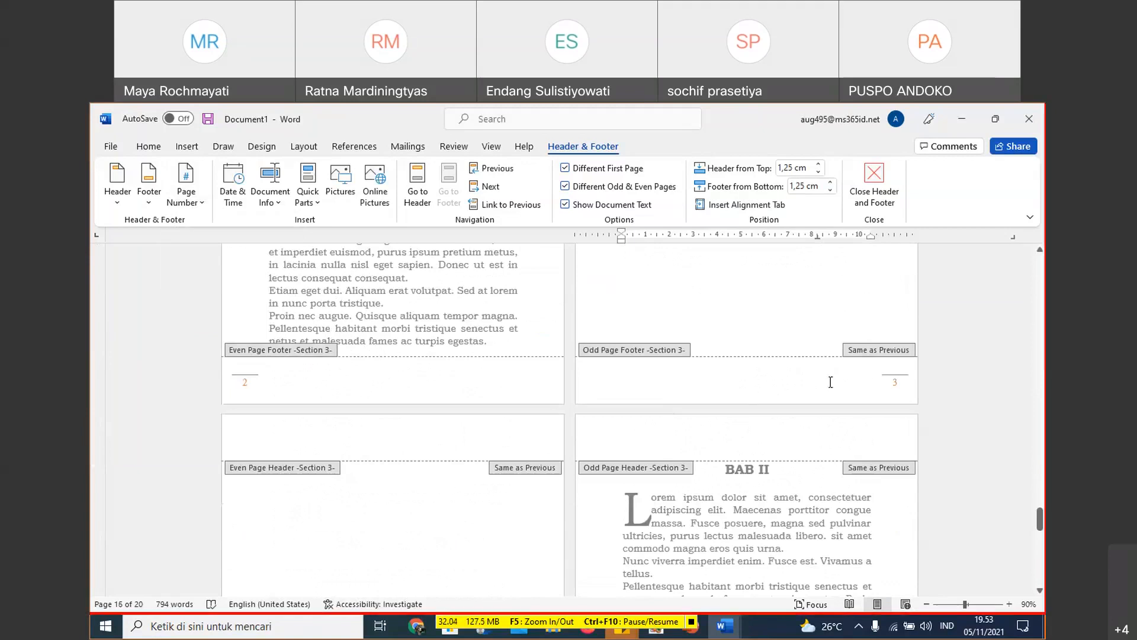
{"action": "scroll", "coordinate": [829, 380], "scroll_direction": "up", "scroll_amount": 1}
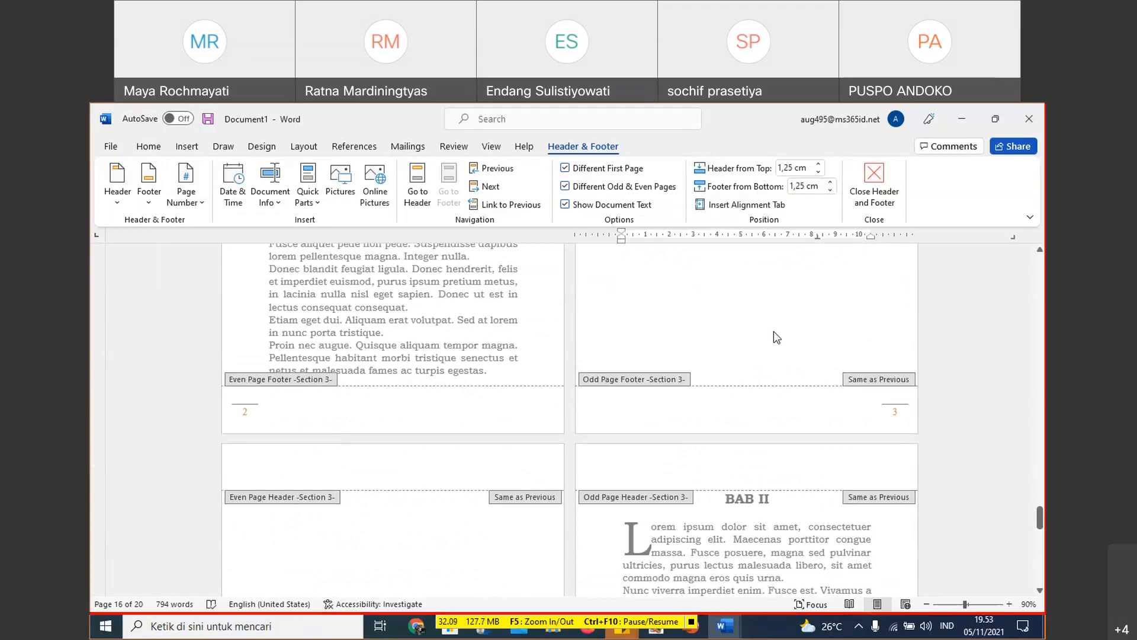
{"action": "left_click", "coordinate": [732, 402]}
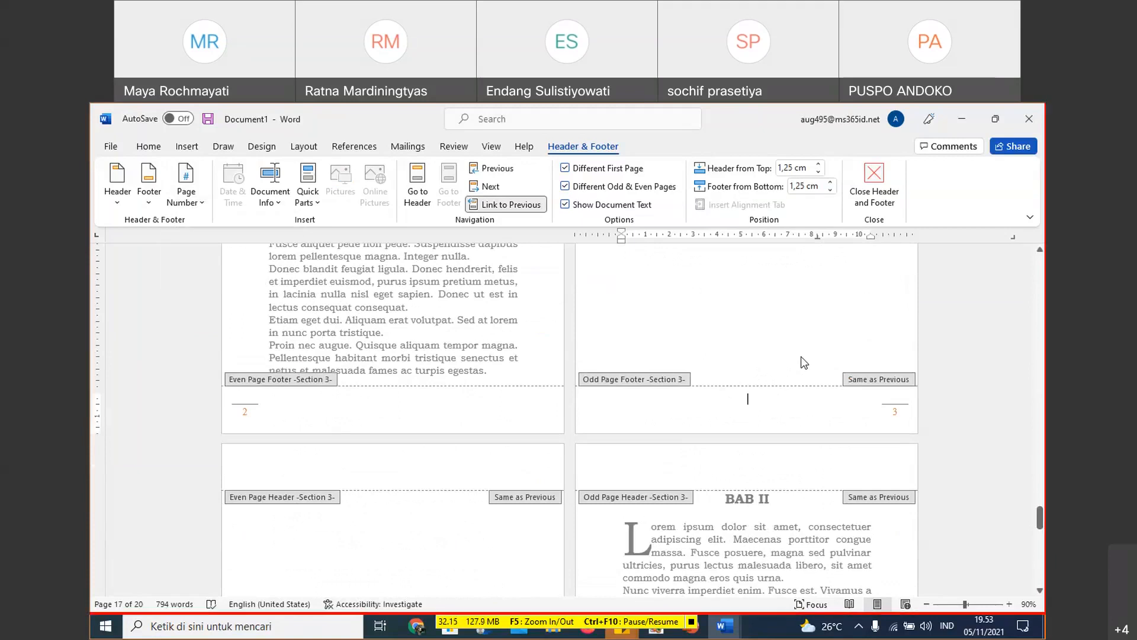
{"action": "scroll", "coordinate": [804, 362], "scroll_direction": "up", "scroll_amount": 10}
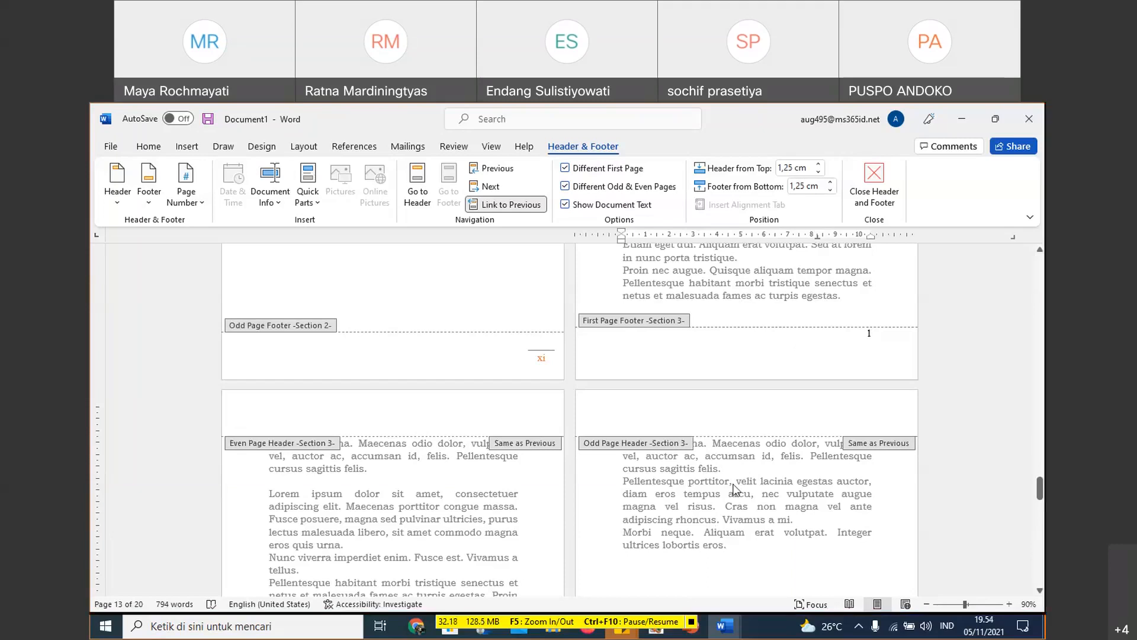
{"action": "scroll", "coordinate": [770, 414], "scroll_direction": "up", "scroll_amount": 3}
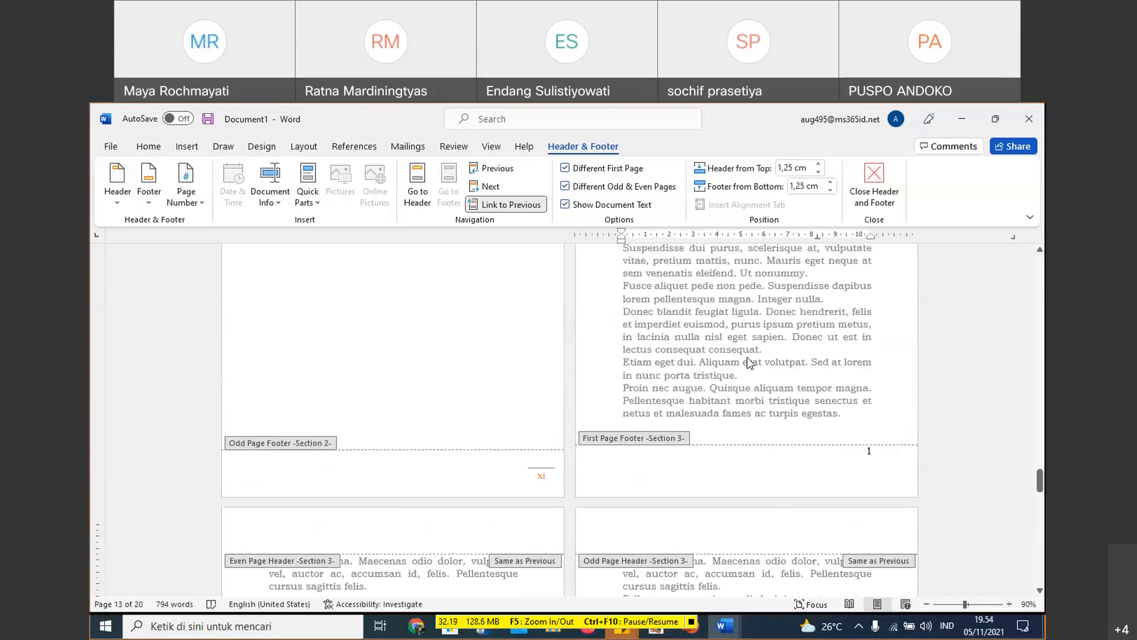
{"action": "triple_click", "coordinate": [749, 362]}
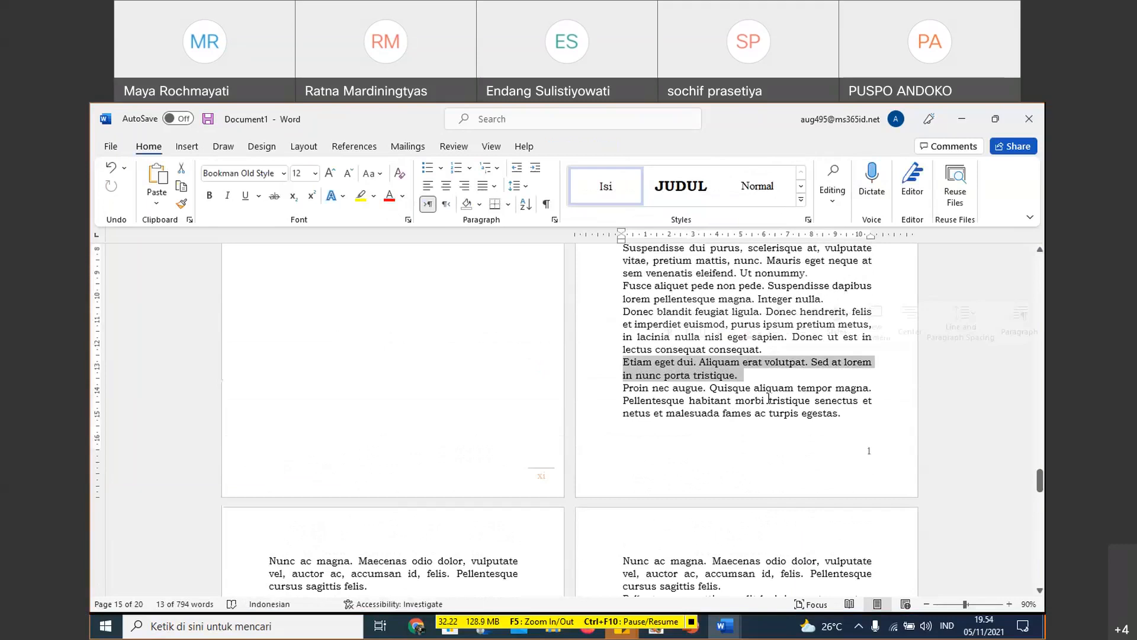
{"action": "scroll", "coordinate": [769, 398], "scroll_direction": "down", "scroll_amount": 2}
{"action": "left_click", "coordinate": [809, 330]}
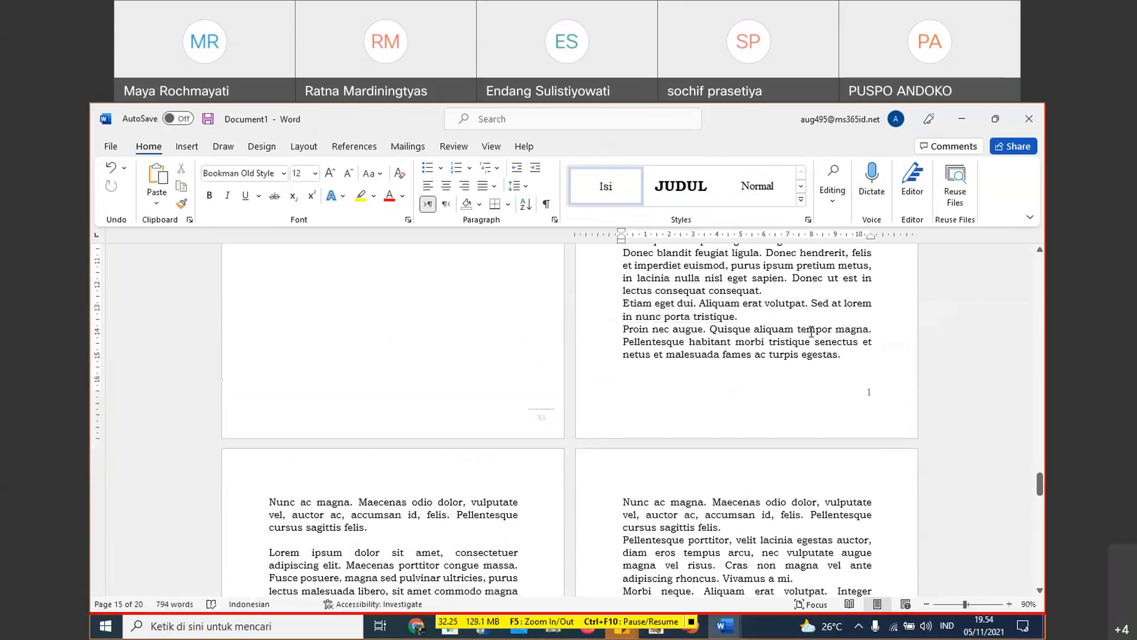
- Go back through the front matter to the Matematika Jilid 2 page to examine its page number
{"action": "scroll", "coordinate": [813, 330], "scroll_direction": "down", "scroll_amount": 6}
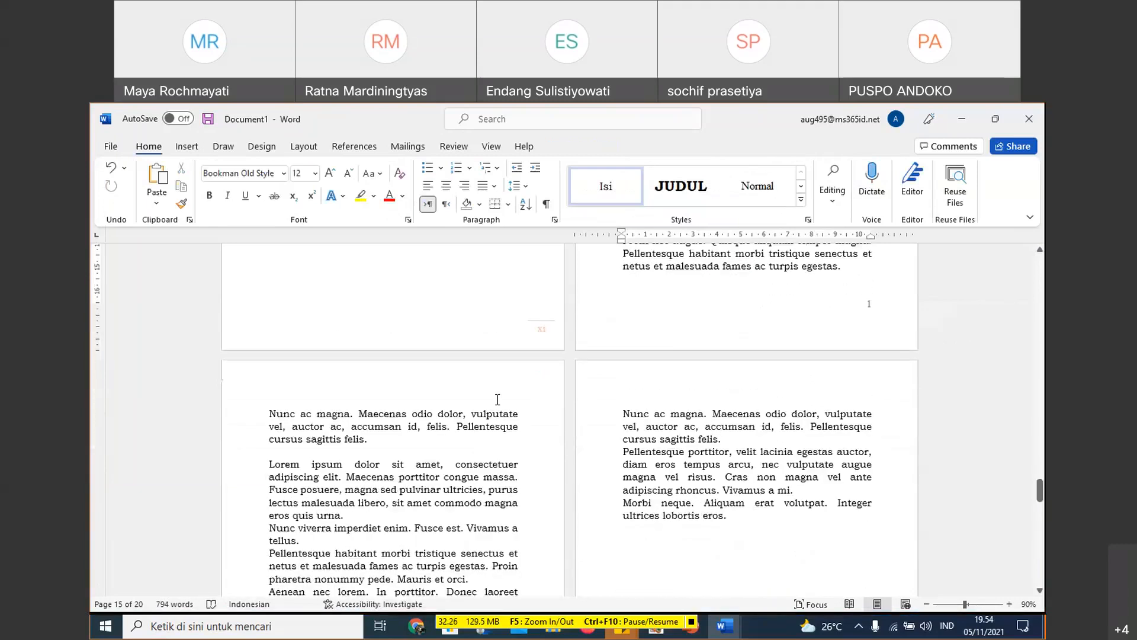
{"action": "scroll", "coordinate": [472, 427], "scroll_direction": "up", "scroll_amount": 6}
{"action": "left_click", "coordinate": [543, 424]}
{"action": "scroll", "coordinate": [569, 403], "scroll_direction": "up", "scroll_amount": 12}
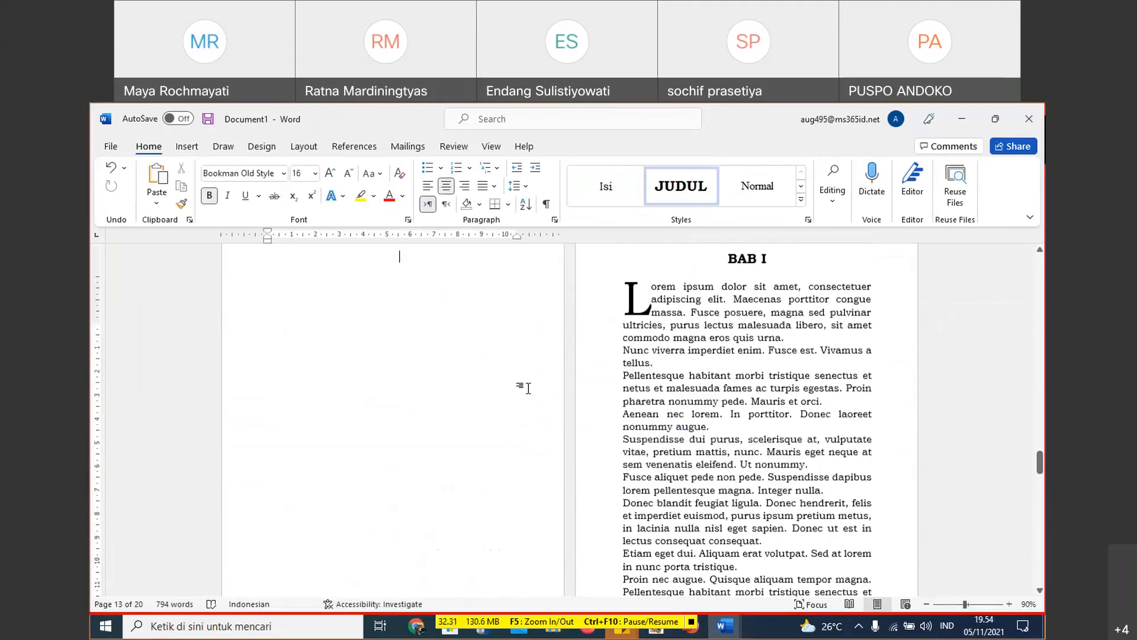
{"action": "scroll", "coordinate": [588, 375], "scroll_direction": "up", "scroll_amount": 8}
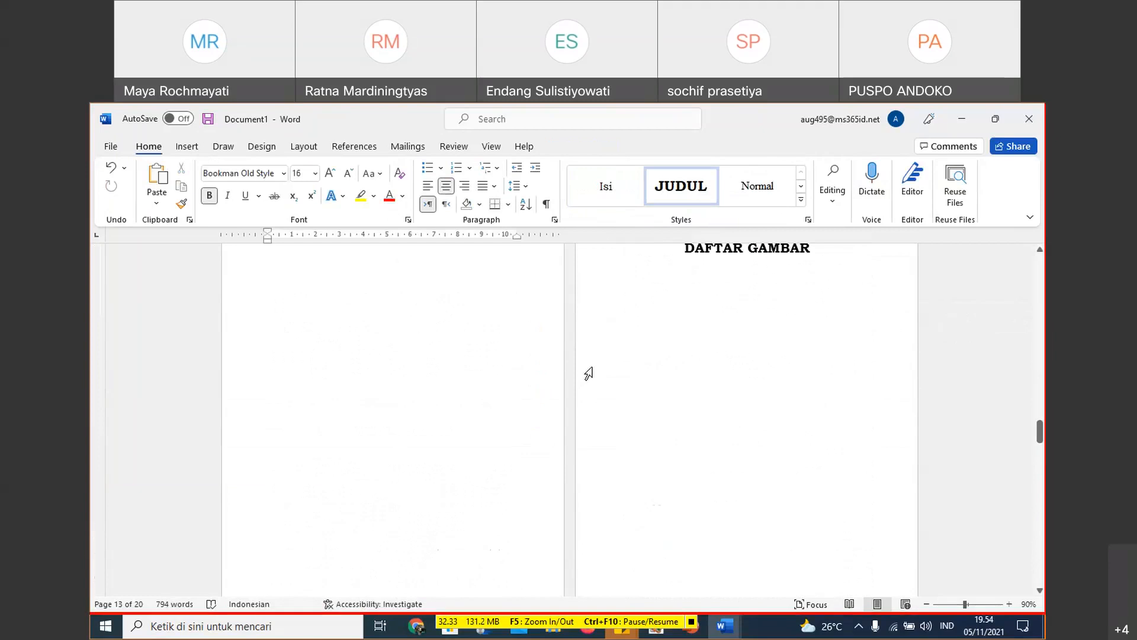
{"action": "scroll", "coordinate": [591, 369], "scroll_direction": "up", "scroll_amount": 8}
{"action": "scroll", "coordinate": [625, 346], "scroll_direction": "up", "scroll_amount": 10}
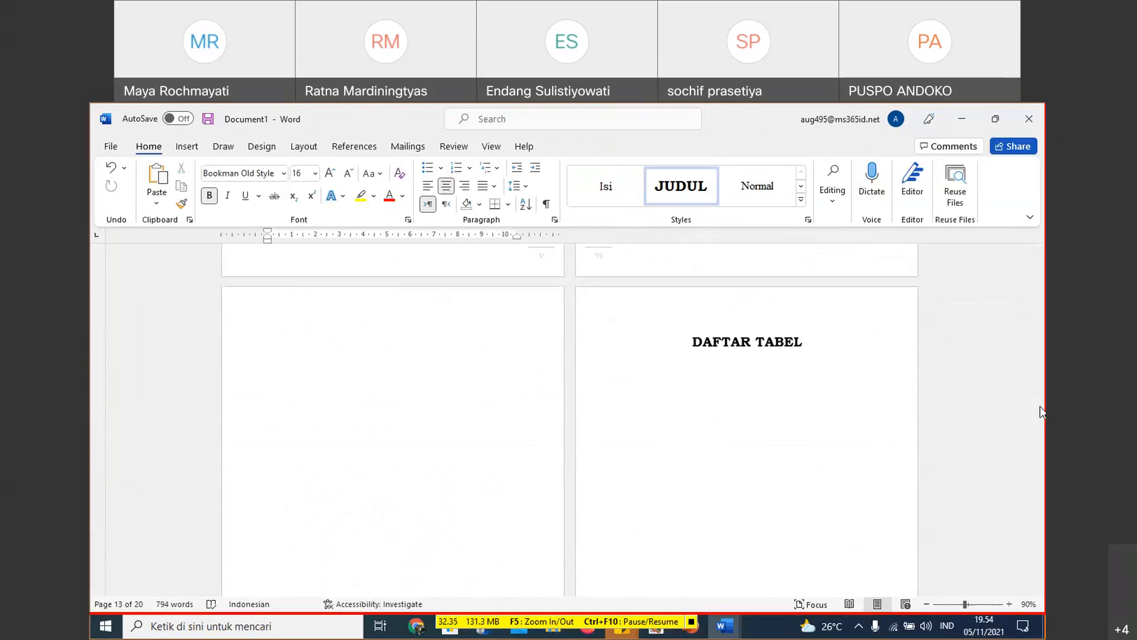
{"action": "left_click_drag", "start_coordinate": [1042, 411], "coordinate": [1040, 317]}
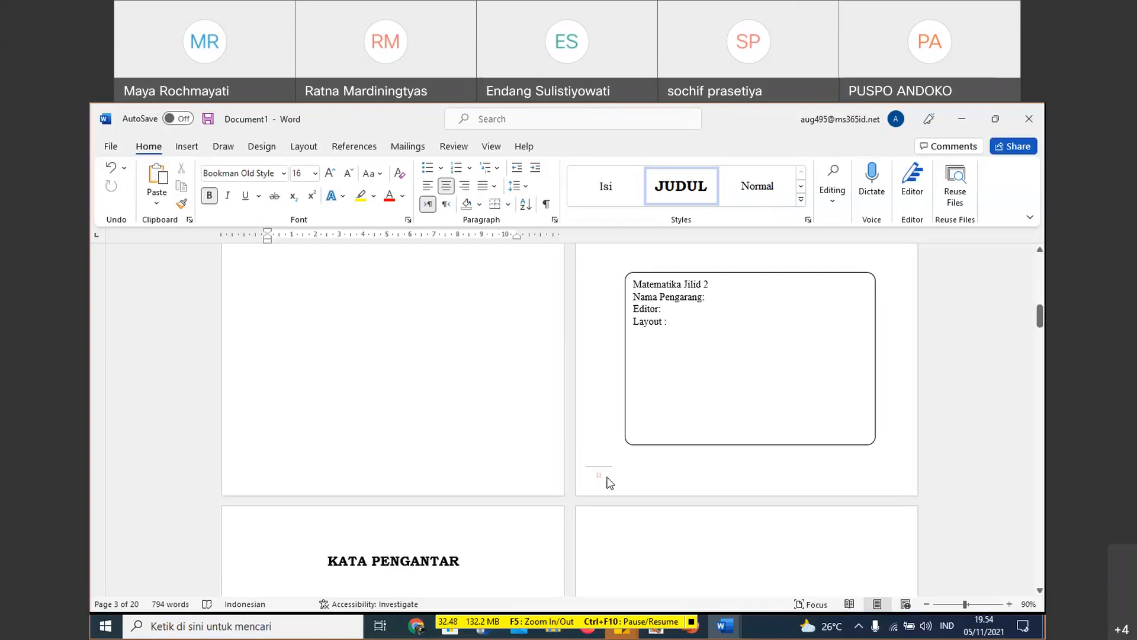
- Review the page numbers from KATA PENGANTAR through DAFTAR ISI and DAFTAR TABEL up to the BAB I page
{"action": "scroll", "coordinate": [553, 494], "scroll_direction": "down", "scroll_amount": 3}
{"action": "scroll", "coordinate": [553, 494], "scroll_direction": "down", "scroll_amount": 3}
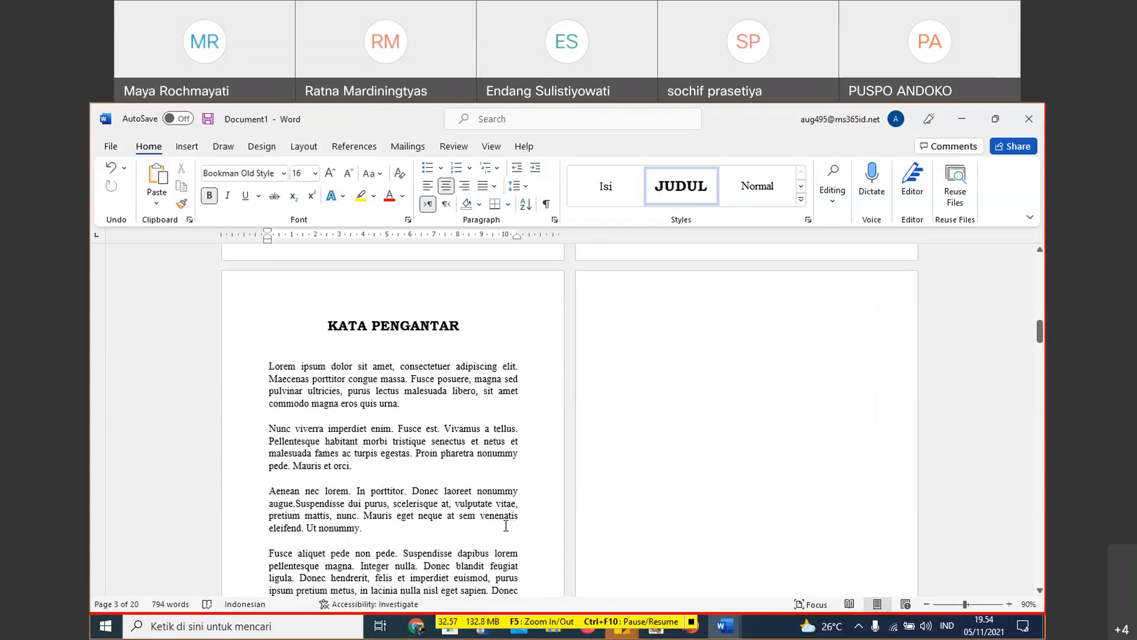
{"action": "scroll", "coordinate": [510, 524], "scroll_direction": "down", "scroll_amount": 4}
{"action": "scroll", "coordinate": [563, 474], "scroll_direction": "down", "scroll_amount": 1}
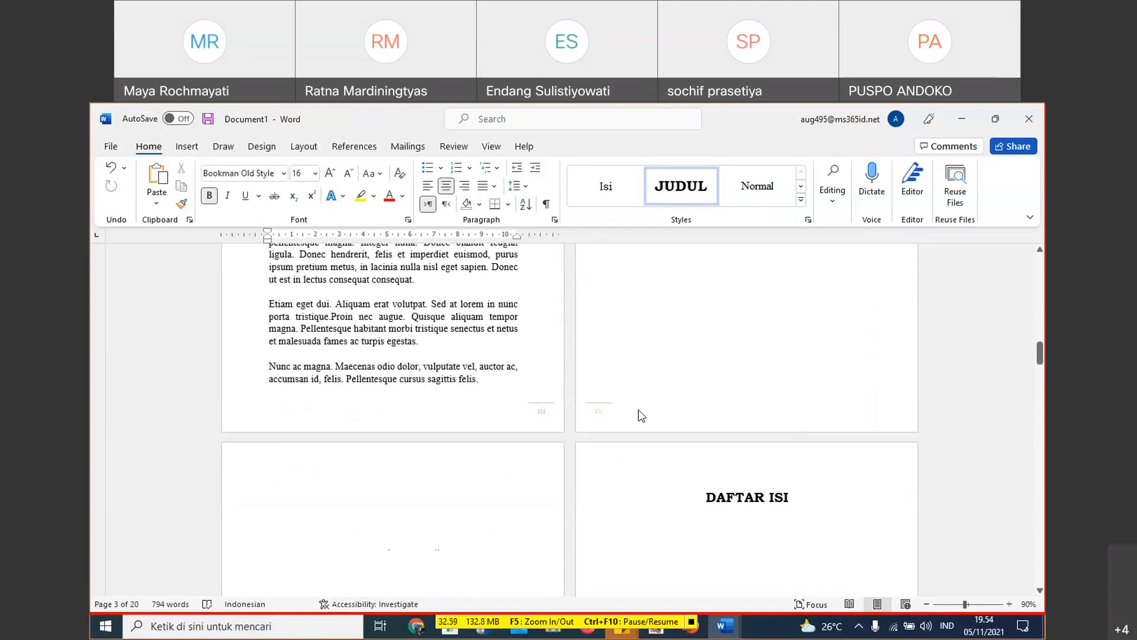
{"action": "scroll", "coordinate": [604, 432], "scroll_direction": "down", "scroll_amount": 8}
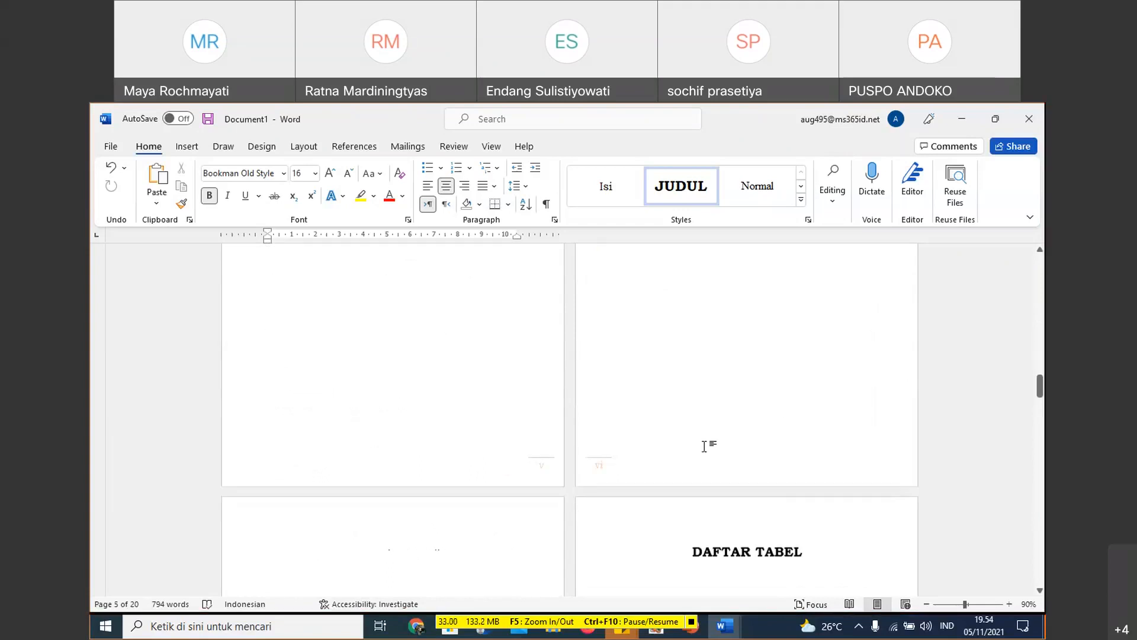
{"action": "scroll", "coordinate": [705, 446], "scroll_direction": "down", "scroll_amount": 5}
{"action": "scroll", "coordinate": [738, 500], "scroll_direction": "down", "scroll_amount": 11}
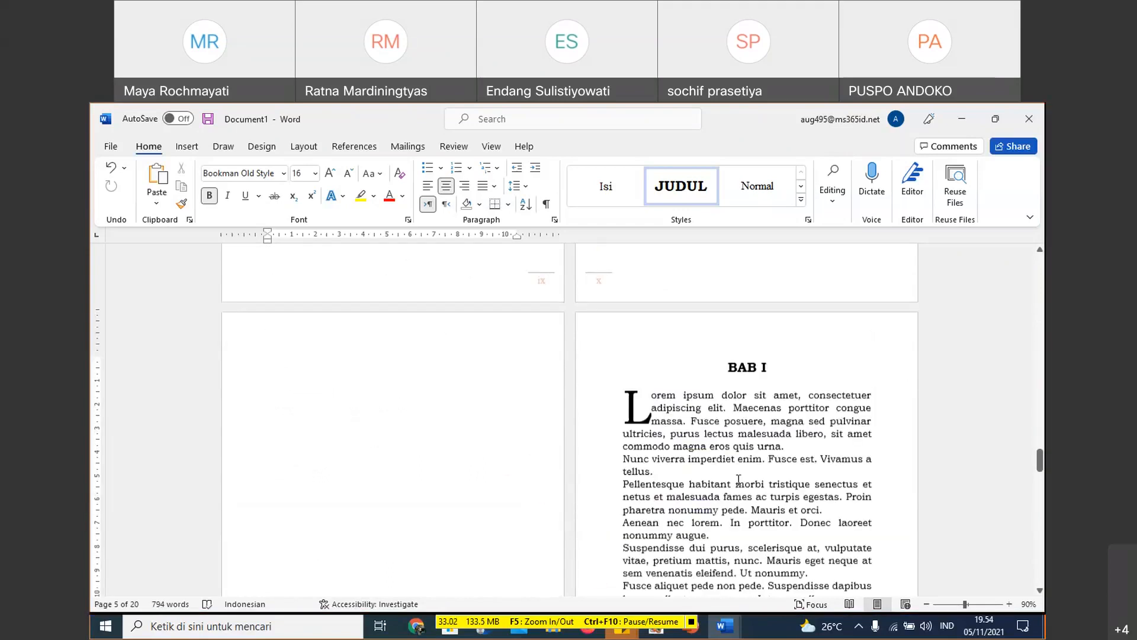
- Open the first page footer of Section 3 on the BAB I page for inspection and return to the body text
{"action": "left_click", "coordinate": [879, 349]}
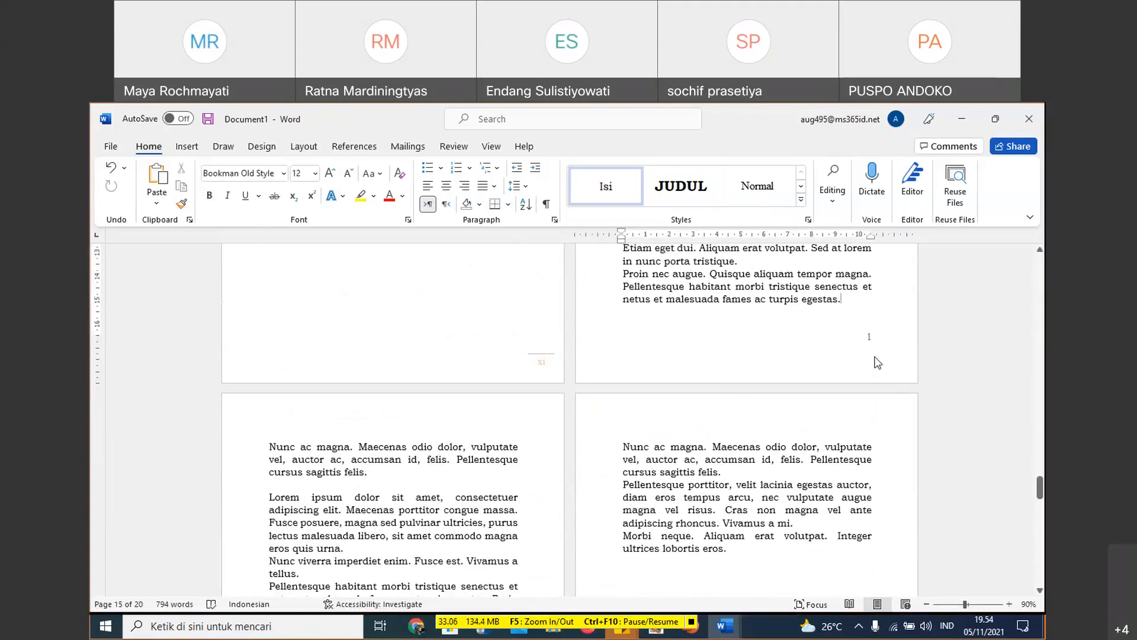
{"action": "double_click", "coordinate": [740, 351]}
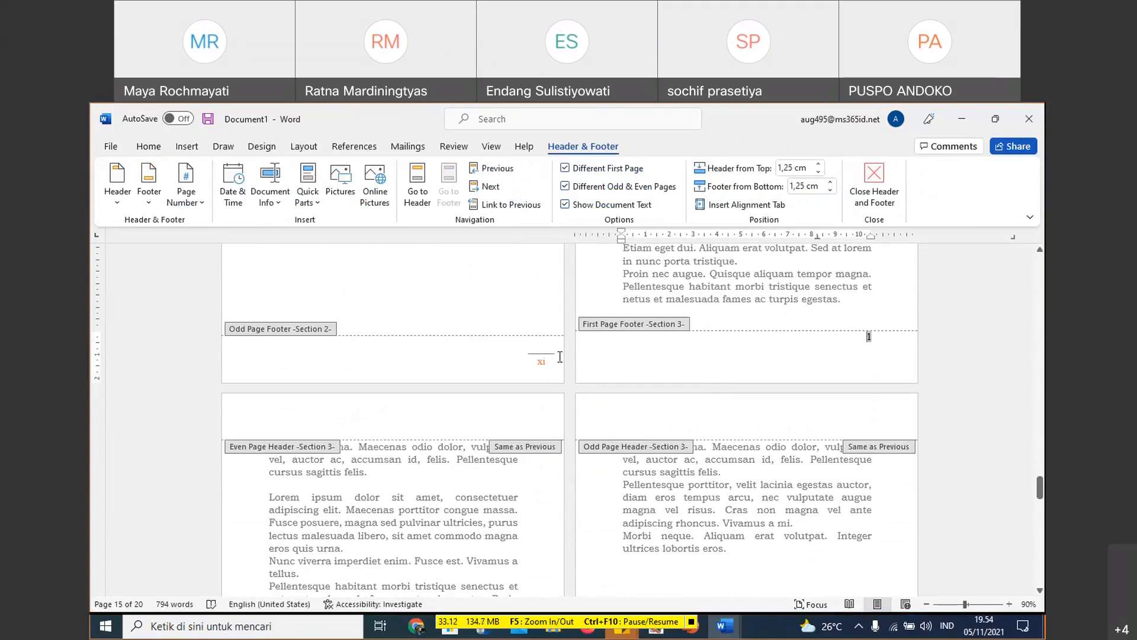
{"action": "double_click", "coordinate": [756, 284]}
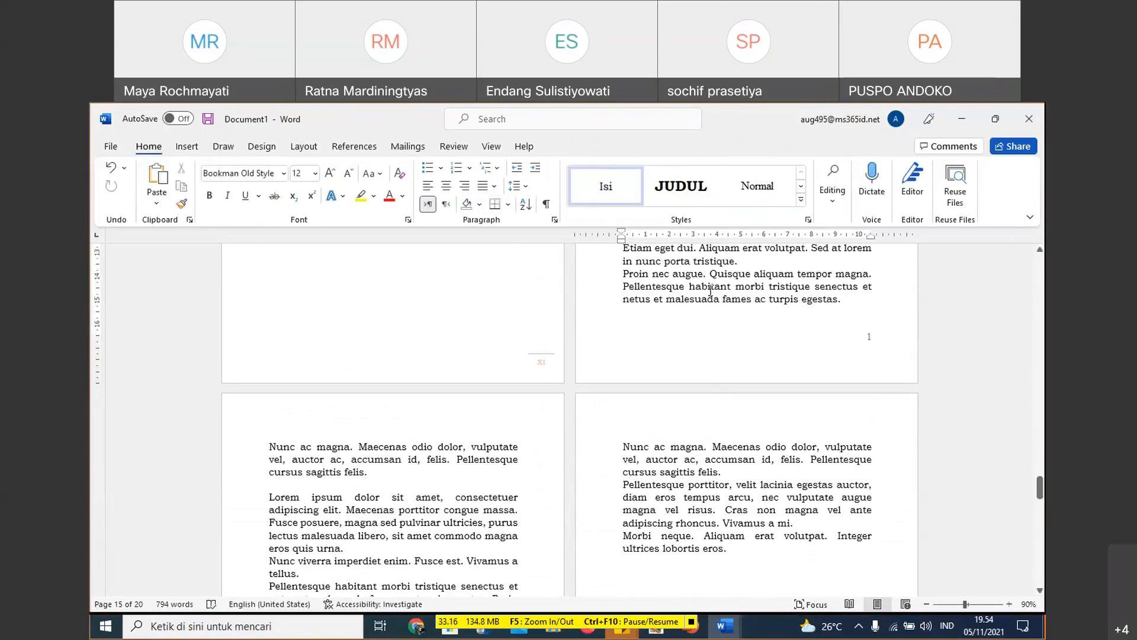
- Inspect the blank page before BAB I and place the cursor at the start of the BAB I heading
{"action": "scroll", "coordinate": [509, 312], "scroll_direction": "up", "scroll_amount": 6}
{"action": "left_click", "coordinate": [517, 323]}
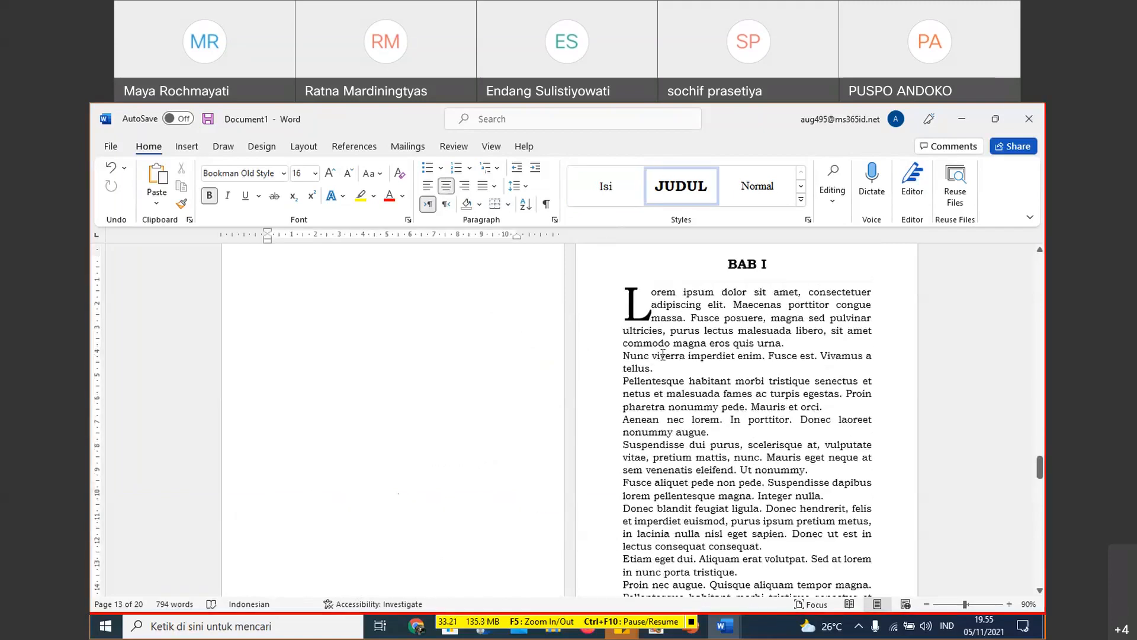
{"action": "left_click", "coordinate": [681, 364]}
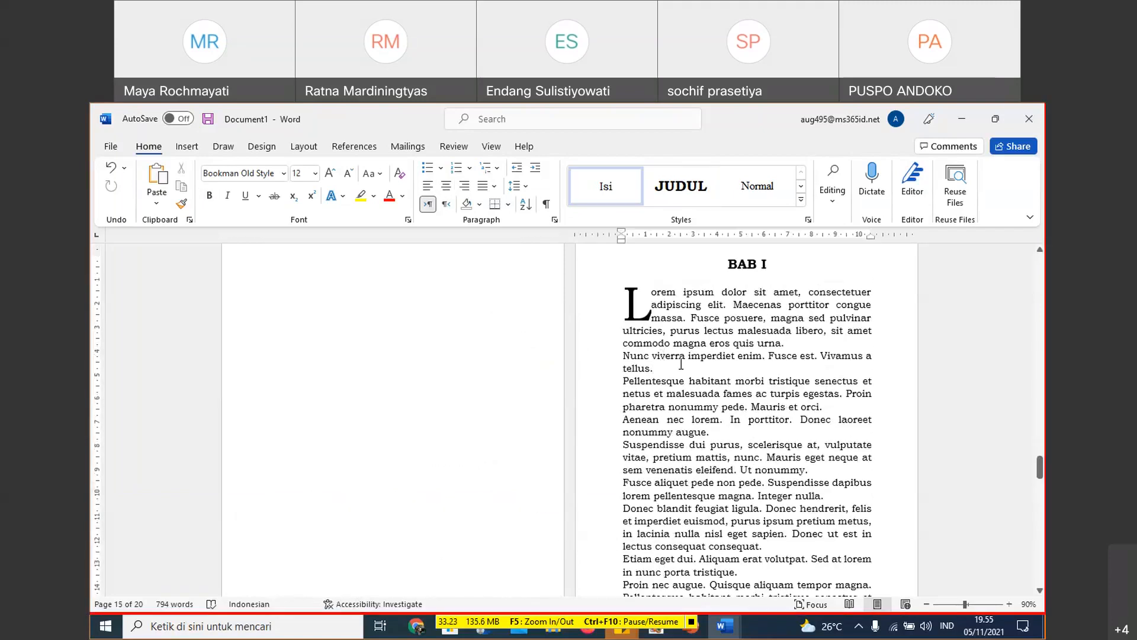
{"action": "scroll", "coordinate": [507, 394], "scroll_direction": "up", "scroll_amount": 2}
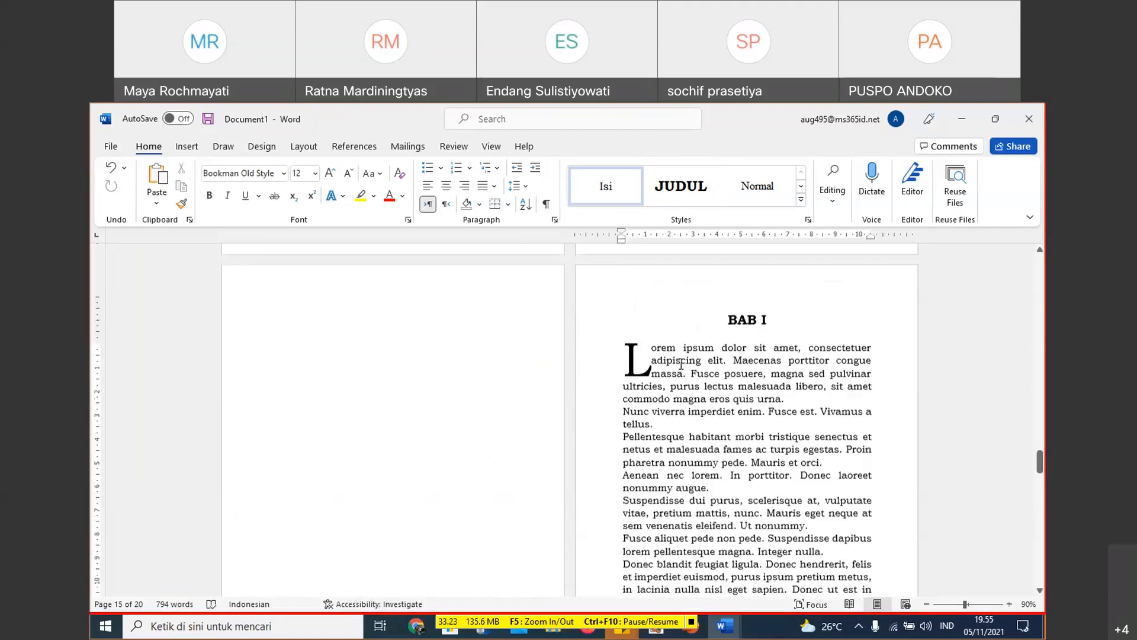
{"action": "left_click", "coordinate": [423, 392]}
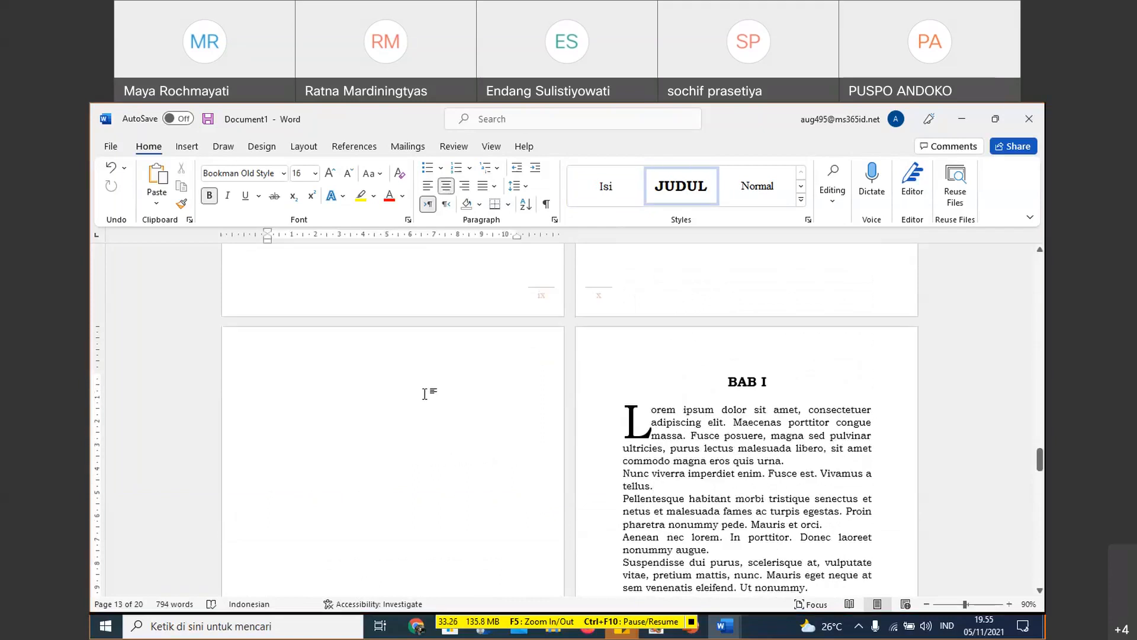
{"action": "left_click", "coordinate": [711, 378]}
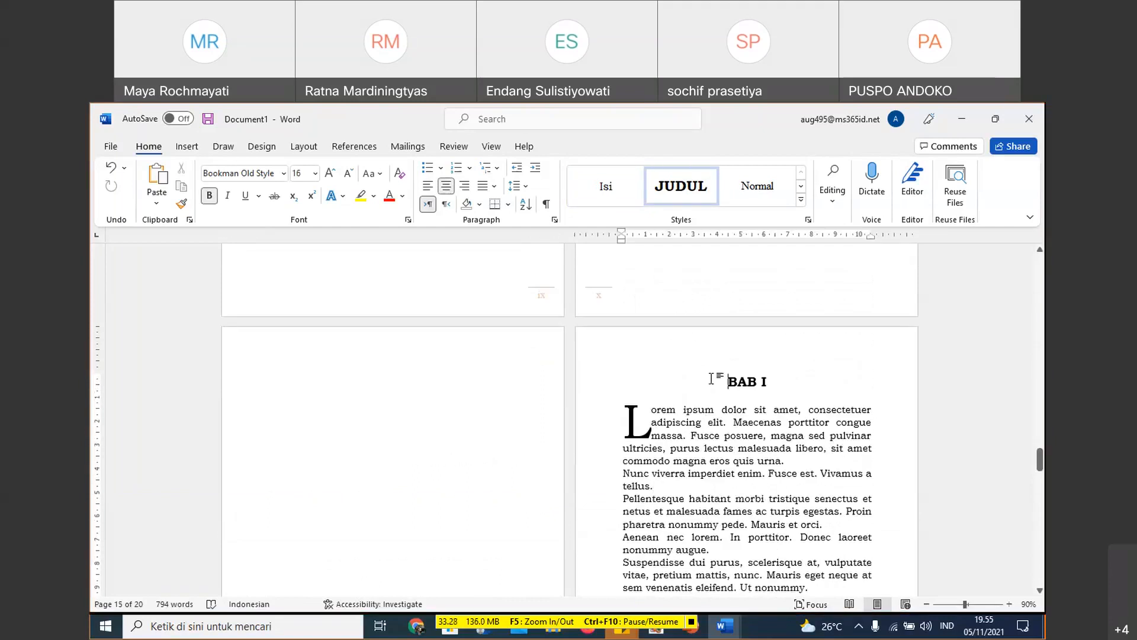
- Examine the page numbers from the blank page before BAB I through the BAB II pages
{"action": "scroll", "coordinate": [715, 381], "scroll_direction": "up", "scroll_amount": 1}
{"action": "scroll", "coordinate": [718, 384], "scroll_direction": "up", "scroll_amount": 1}
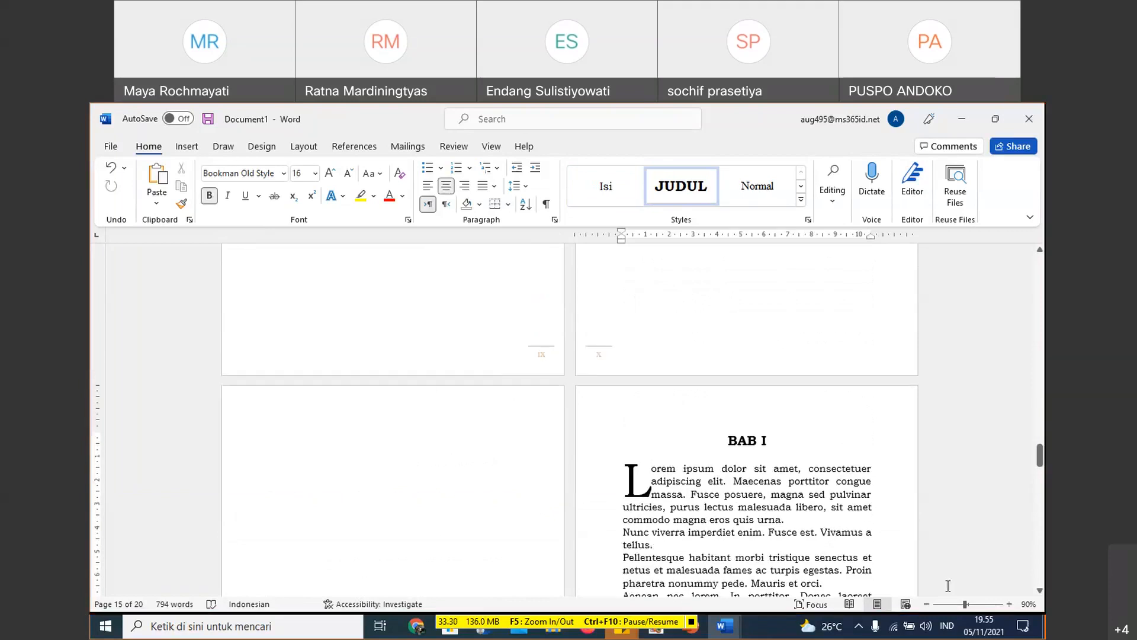
{"action": "left_click_drag", "start_coordinate": [1040, 456], "coordinate": [1040, 479]}
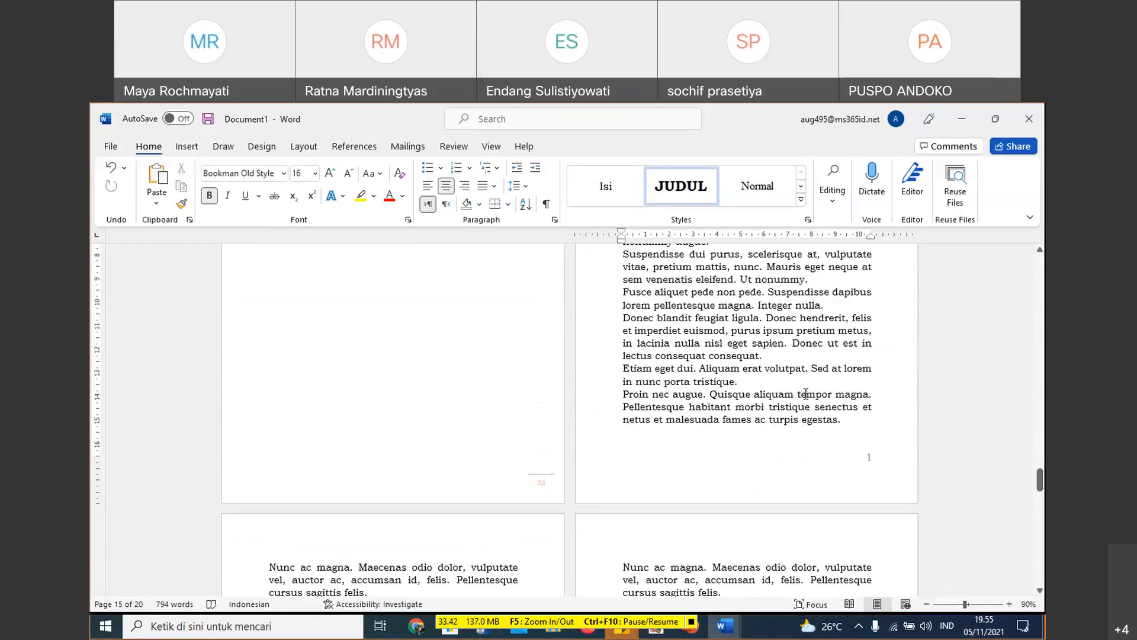
{"action": "left_click", "coordinate": [806, 394]}
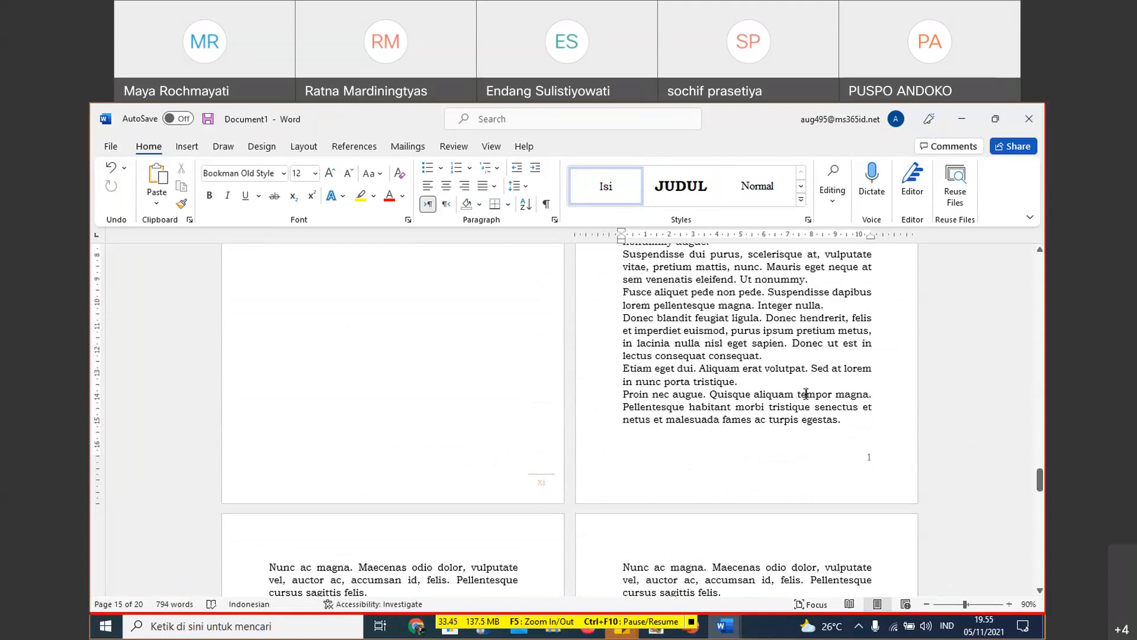
{"action": "scroll", "coordinate": [807, 394], "scroll_direction": "up", "scroll_amount": 3}
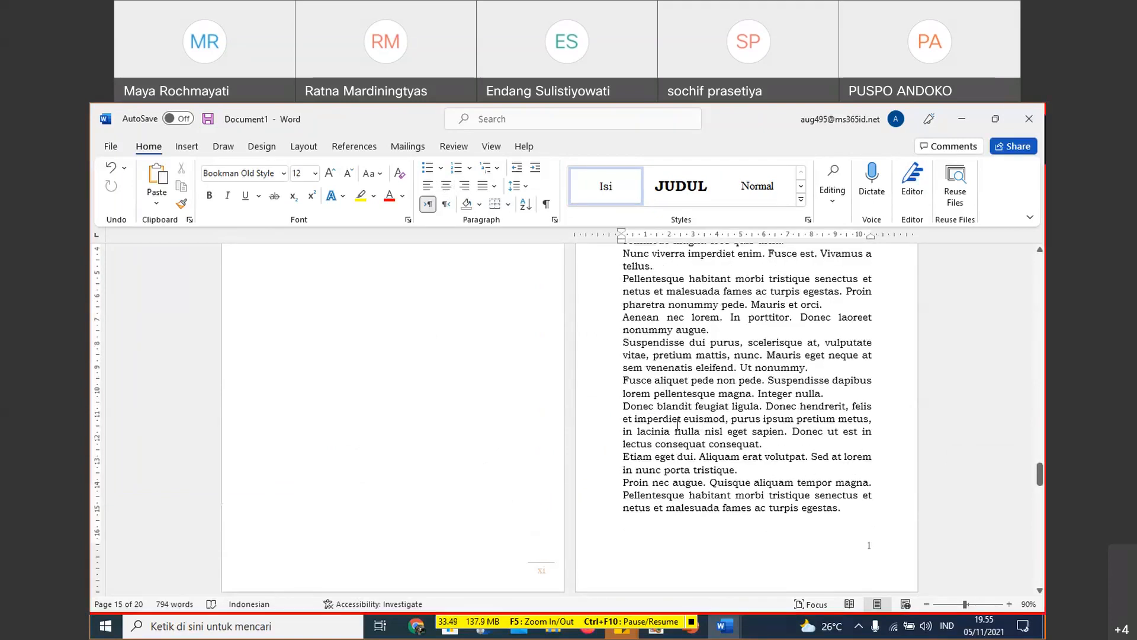
{"action": "scroll", "coordinate": [677, 421], "scroll_direction": "down", "scroll_amount": 5}
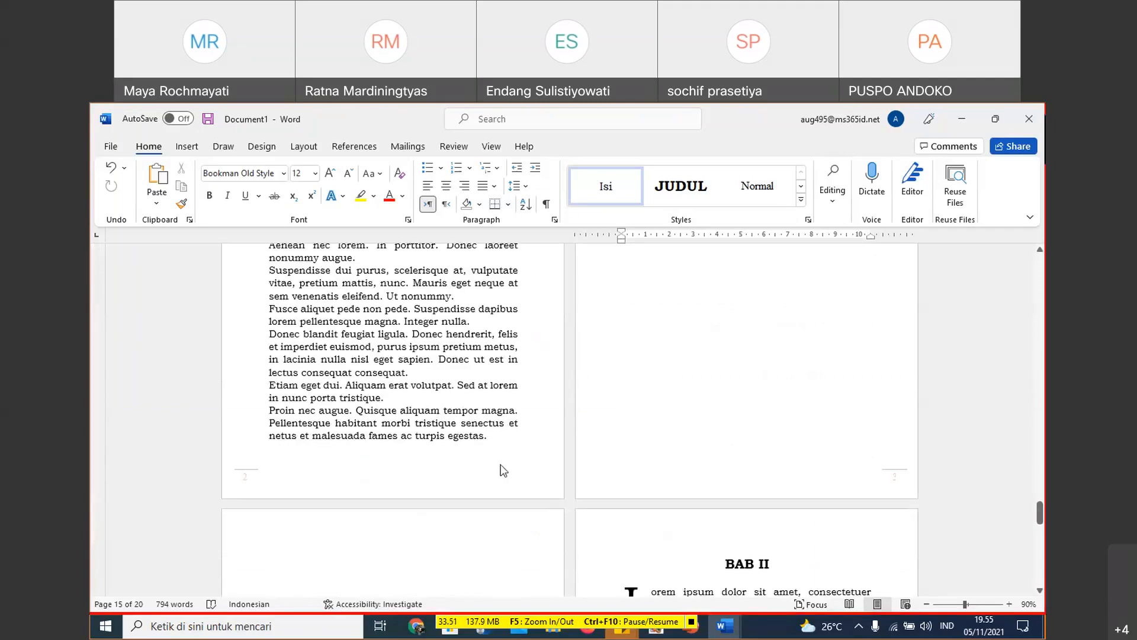
{"action": "left_click", "coordinate": [459, 470]}
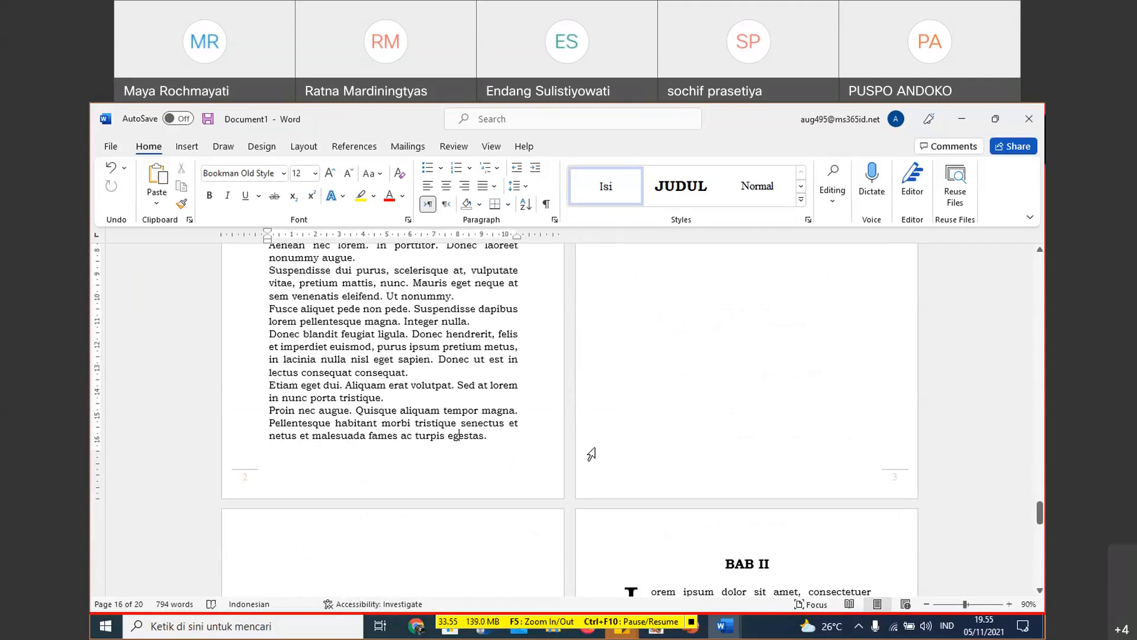
{"action": "scroll", "coordinate": [855, 474], "scroll_direction": "down", "scroll_amount": 1}
{"action": "scroll", "coordinate": [854, 474], "scroll_direction": "down", "scroll_amount": 7}
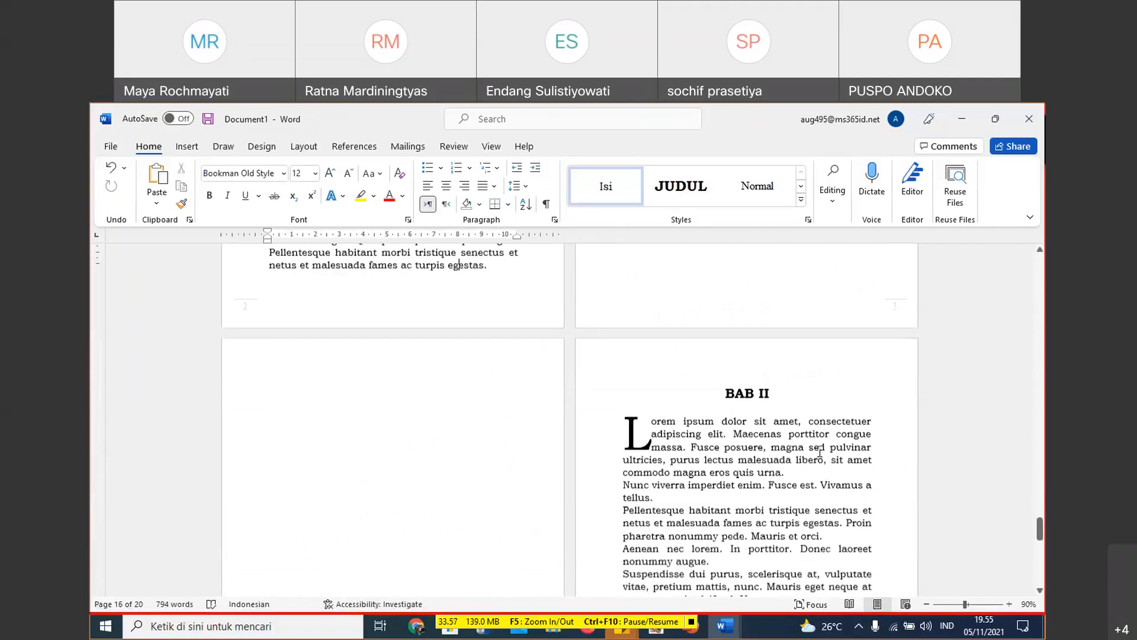
{"action": "scroll", "coordinate": [825, 424], "scroll_direction": "down", "scroll_amount": 8}
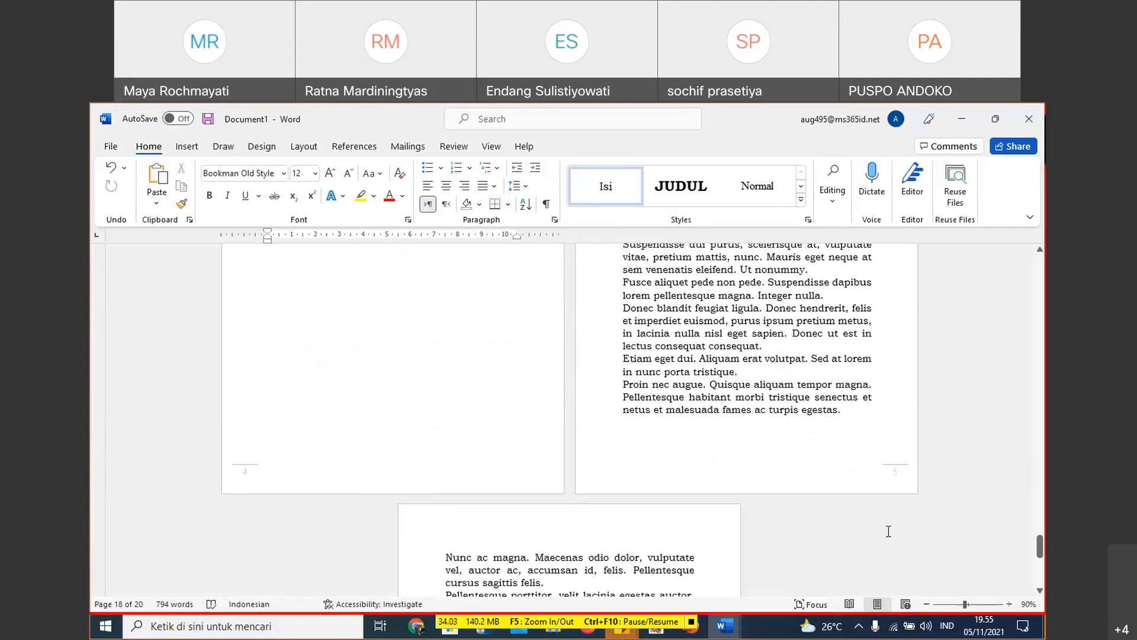
- Go back to the blank pages before BAB I and recheck their page numbers and the one on the BAB I page
{"action": "scroll", "coordinate": [907, 501], "scroll_direction": "up", "scroll_amount": 1}
{"action": "left_click_drag", "start_coordinate": [1041, 541], "coordinate": [1041, 444]}
{"action": "scroll", "coordinate": [744, 439], "scroll_direction": "up", "scroll_amount": 1}
{"action": "left_click", "coordinate": [745, 439]}
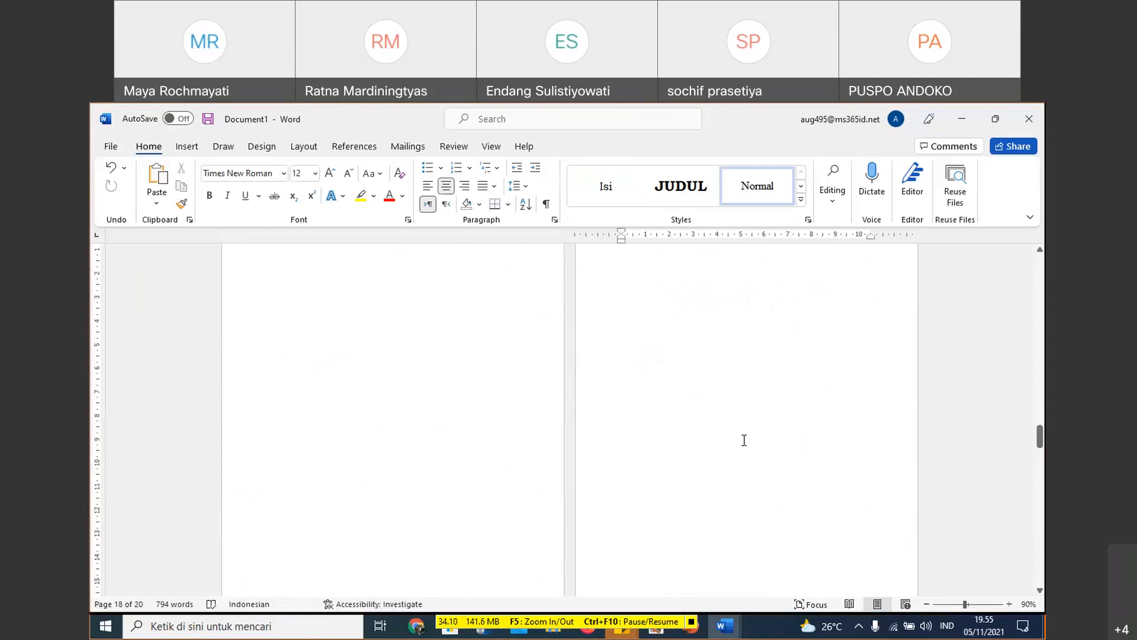
{"action": "scroll", "coordinate": [744, 439], "scroll_direction": "down", "scroll_amount": 2}
{"action": "left_click", "coordinate": [389, 565]}
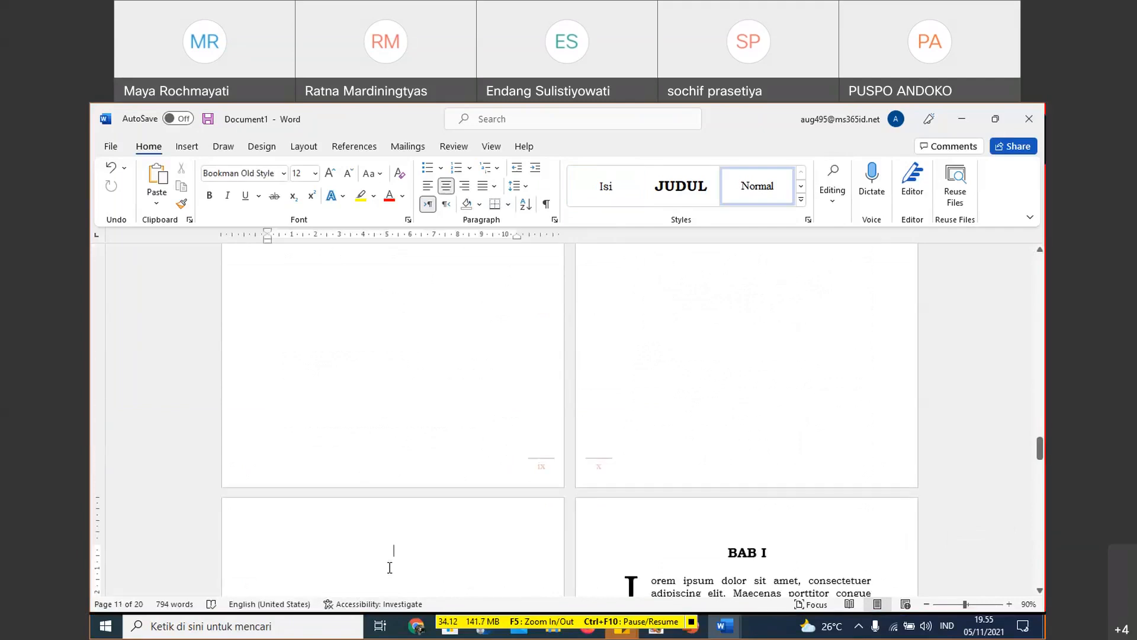
{"action": "left_click", "coordinate": [716, 552]}
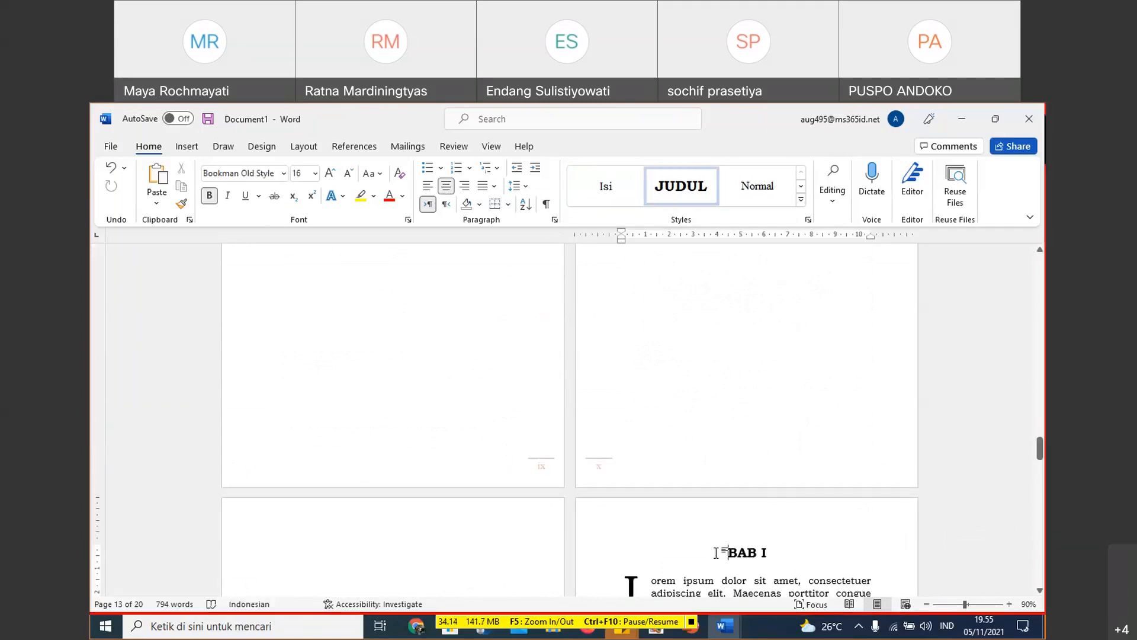
{"action": "scroll", "coordinate": [716, 553], "scroll_direction": "down", "scroll_amount": 2}
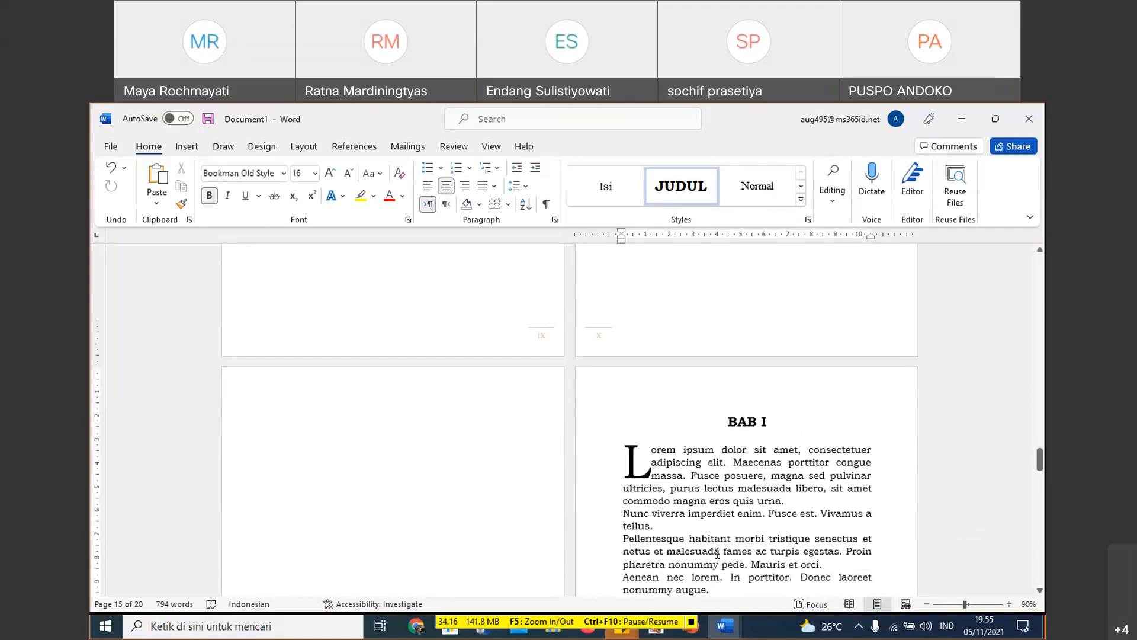
{"action": "scroll", "coordinate": [717, 553], "scroll_direction": "down", "scroll_amount": 3}
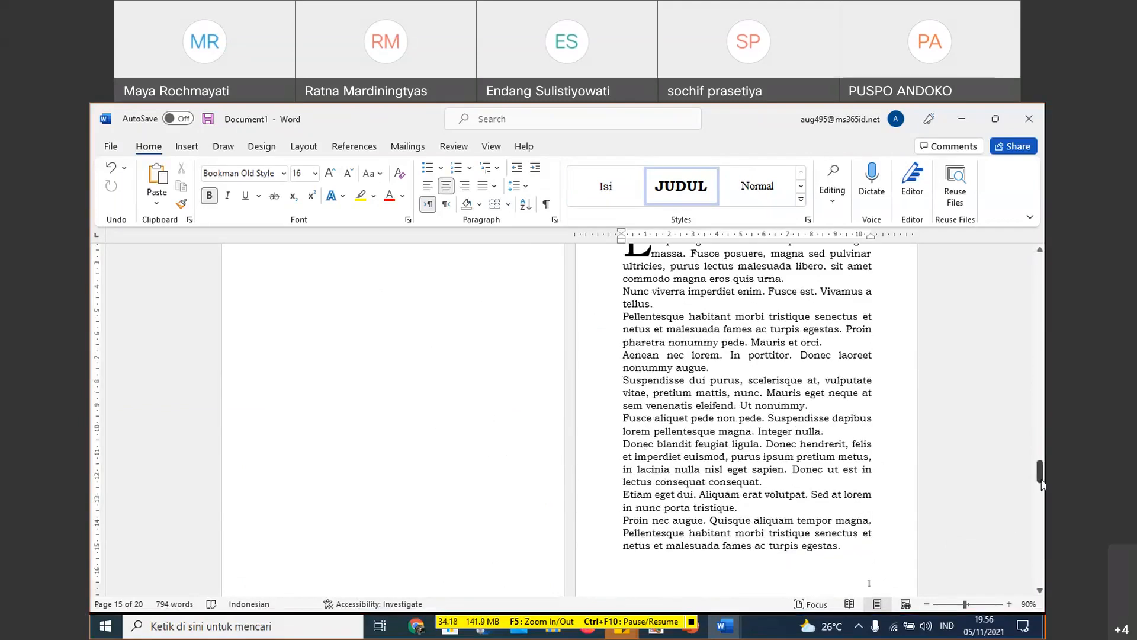
- Insert the built-in Automatic Table 1 table of contents on the empty line below the DAFTAR ISI heading
{"action": "left_click_drag", "start_coordinate": [1040, 481], "coordinate": [1043, 367]}
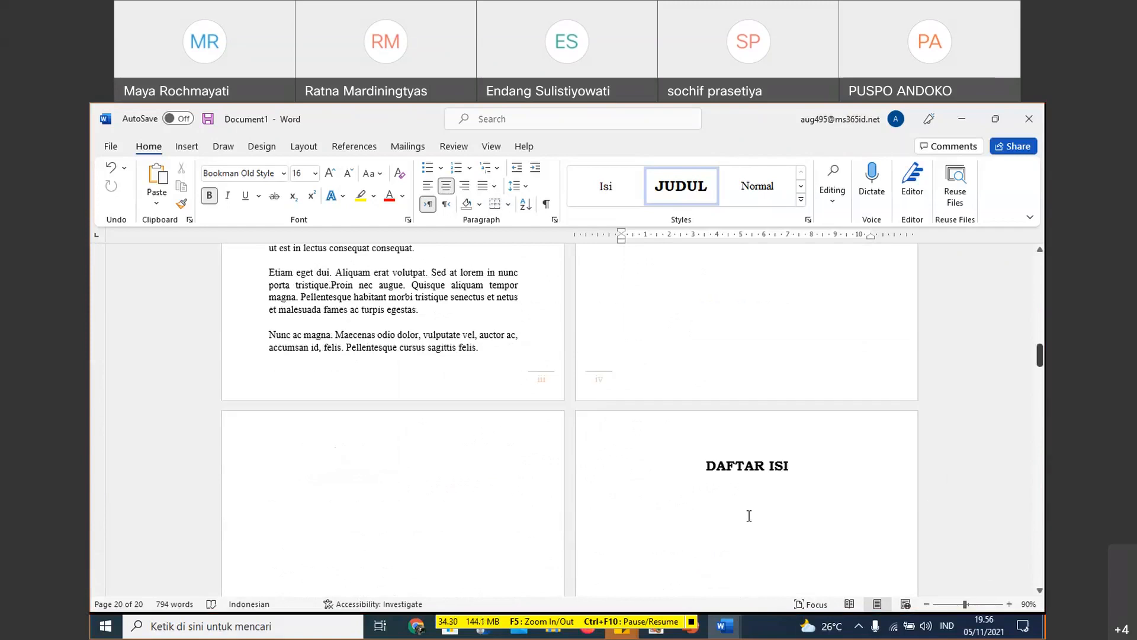
{"action": "left_click", "coordinate": [749, 516]}
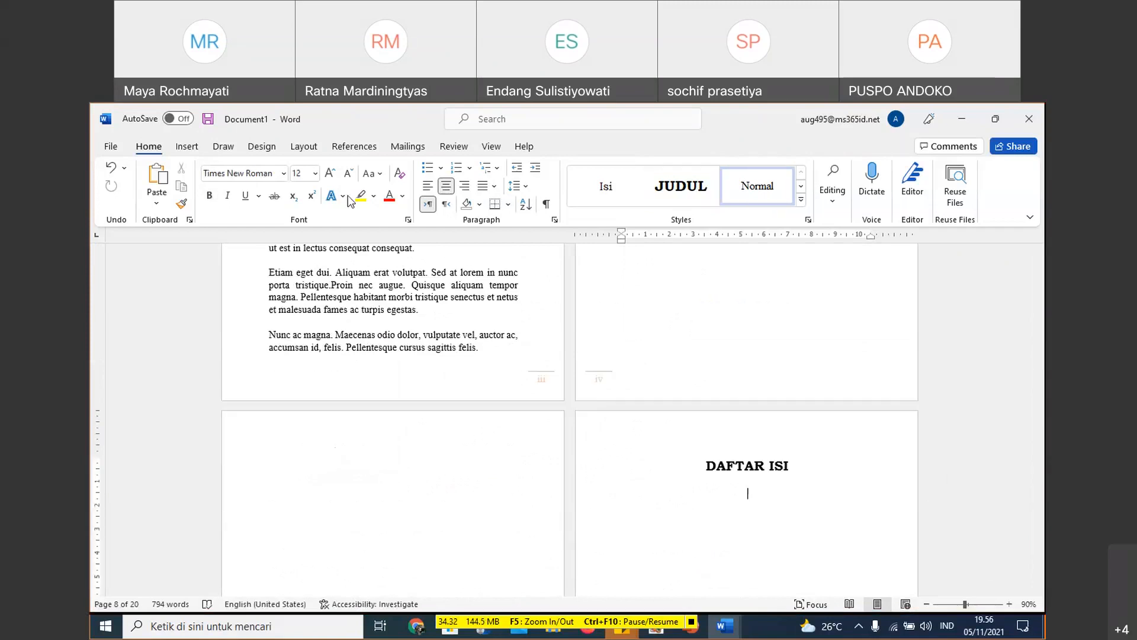
{"action": "left_click", "coordinate": [354, 147]}
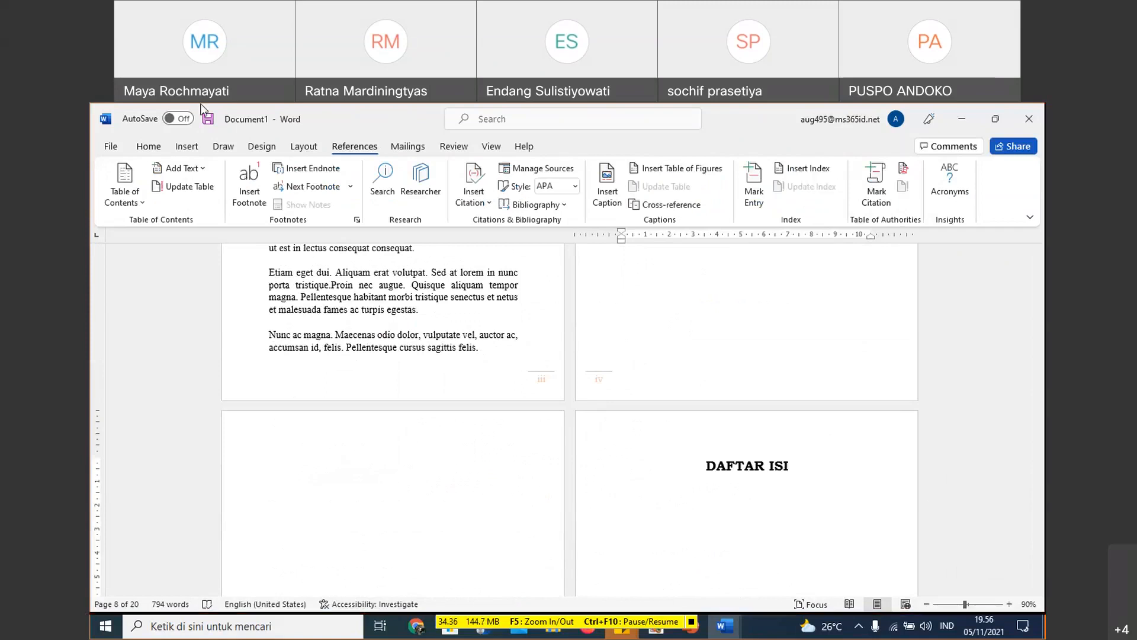
{"action": "left_click", "coordinate": [146, 205]}
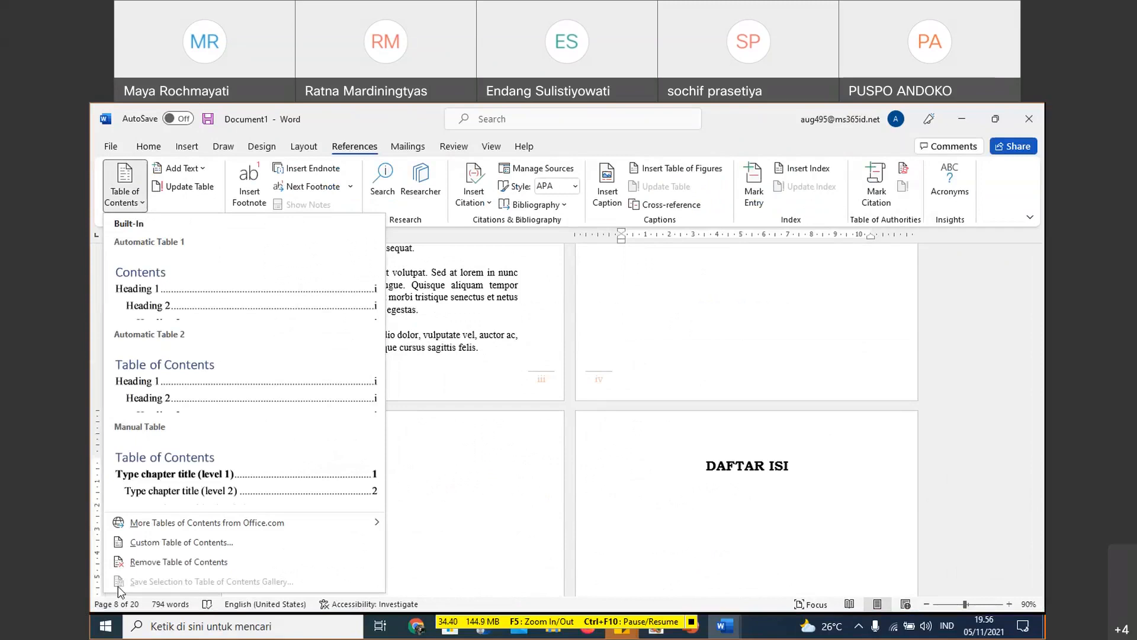
{"action": "left_click", "coordinate": [178, 543]}
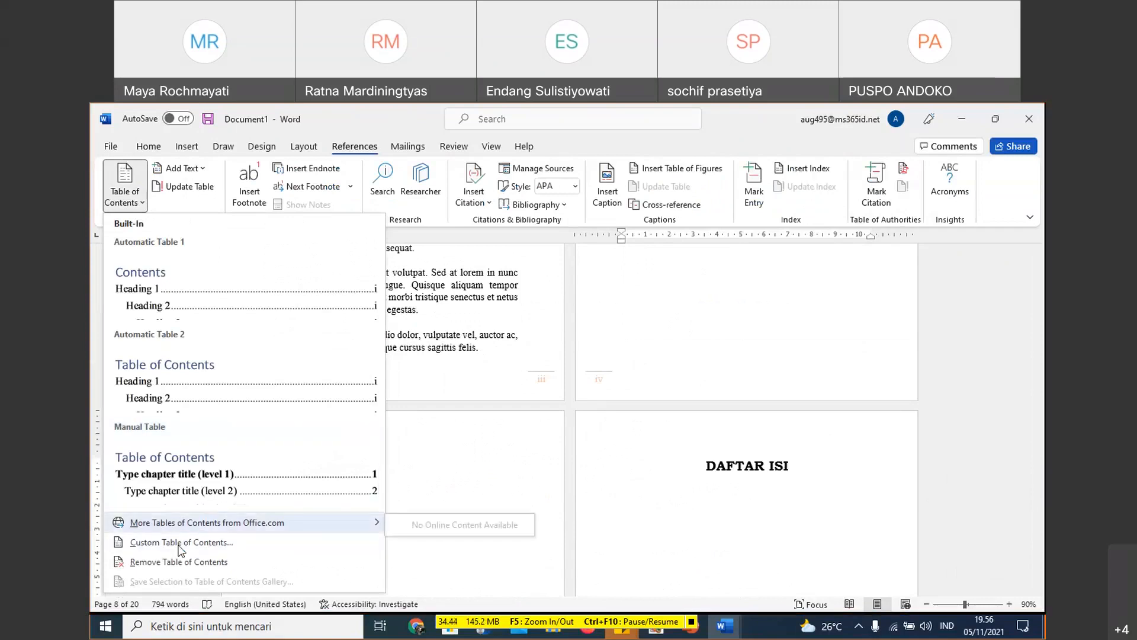
{"action": "left_click", "coordinate": [203, 321]}
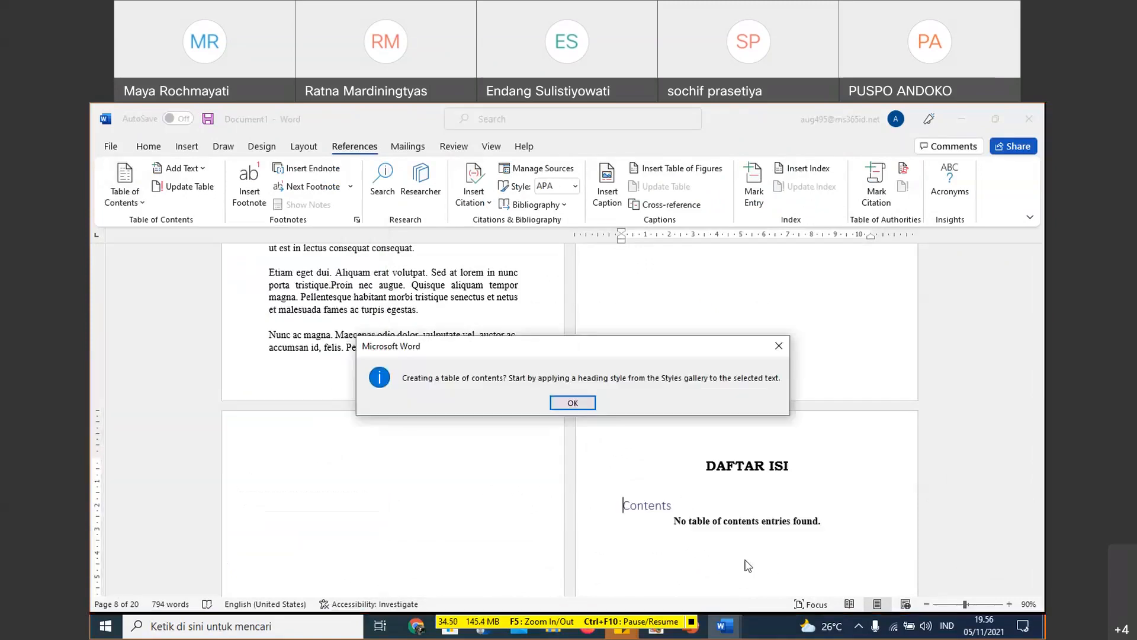
{"action": "left_click", "coordinate": [581, 407]}
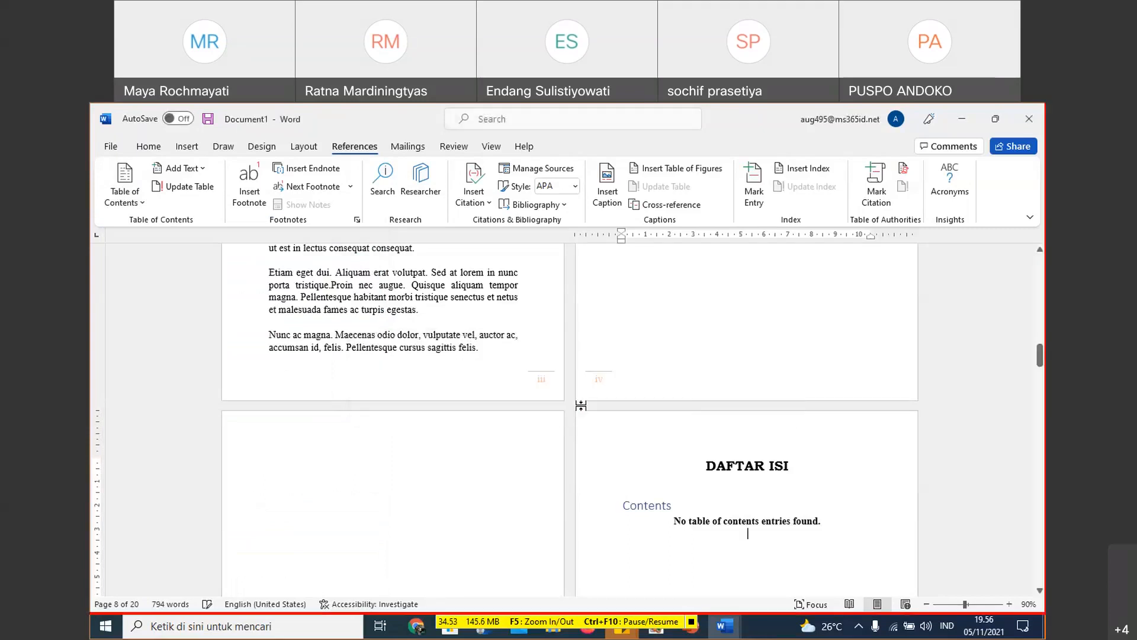
- Delete the automatic table's contents and replace it with the Manual Table layout
{"action": "left_click_drag", "start_coordinate": [623, 503], "coordinate": [843, 521]}
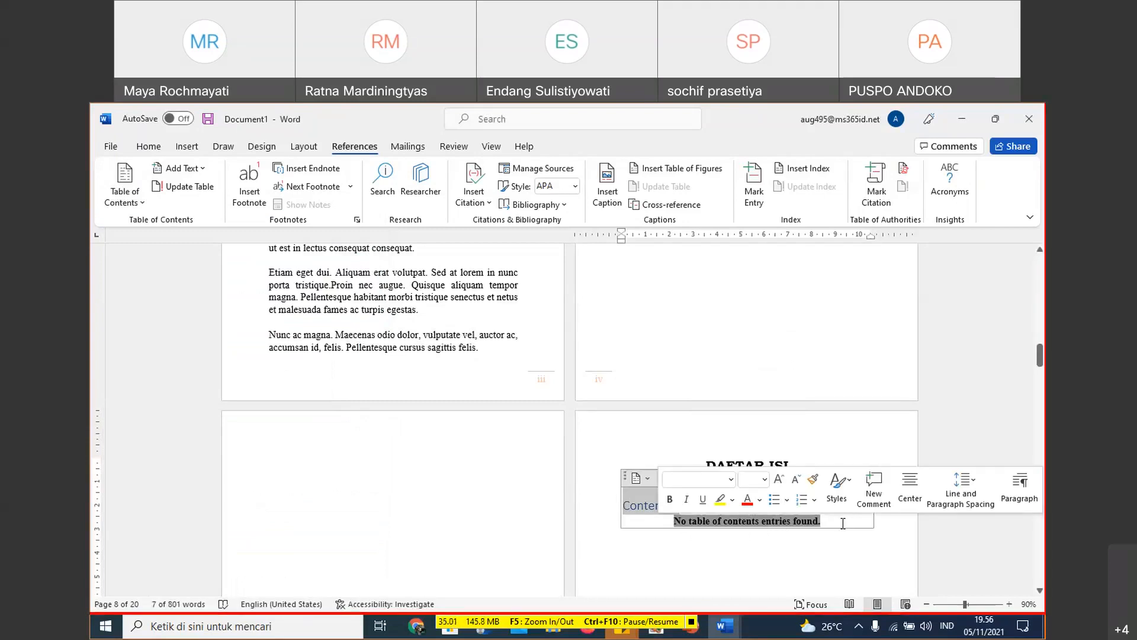
{"action": "key", "text": "Delete"}
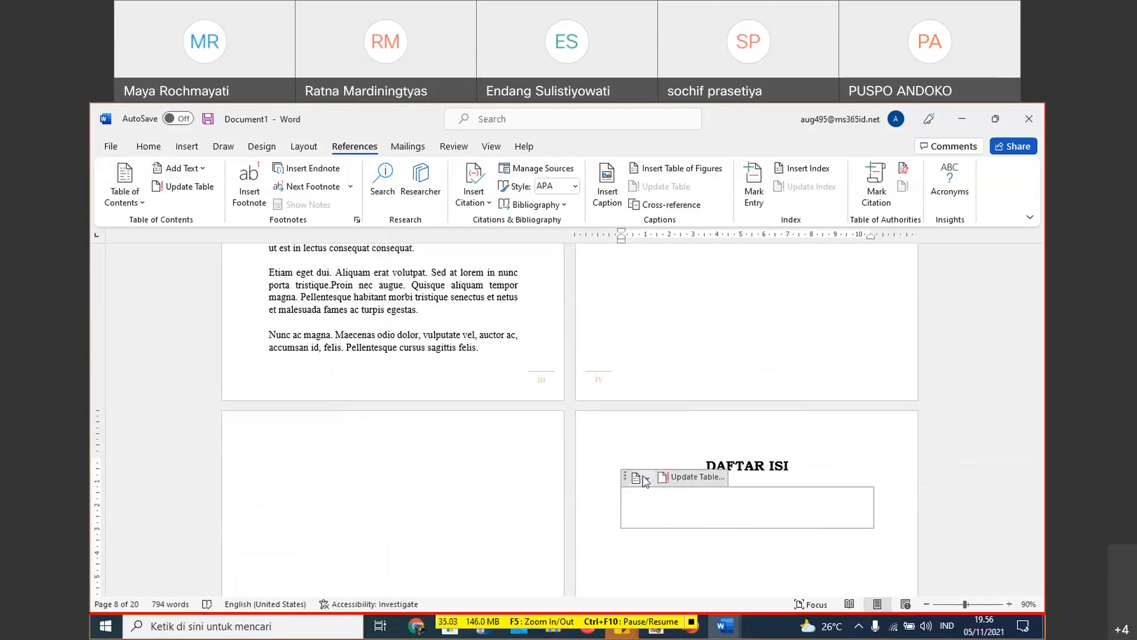
{"action": "left_click", "coordinate": [648, 478]}
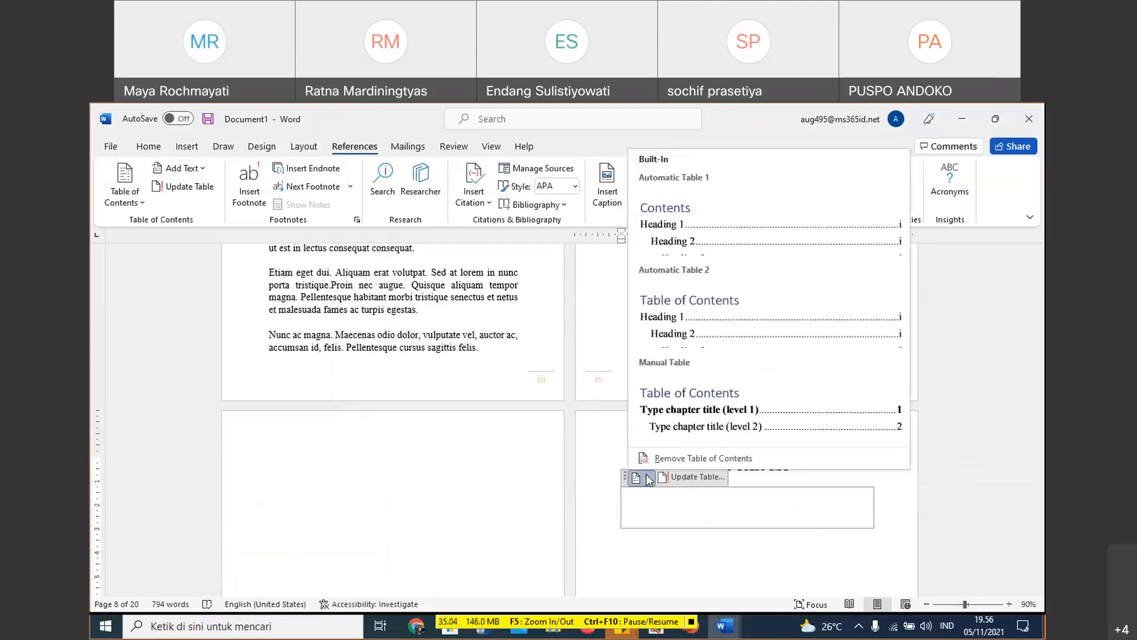
{"action": "left_click", "coordinate": [689, 429]}
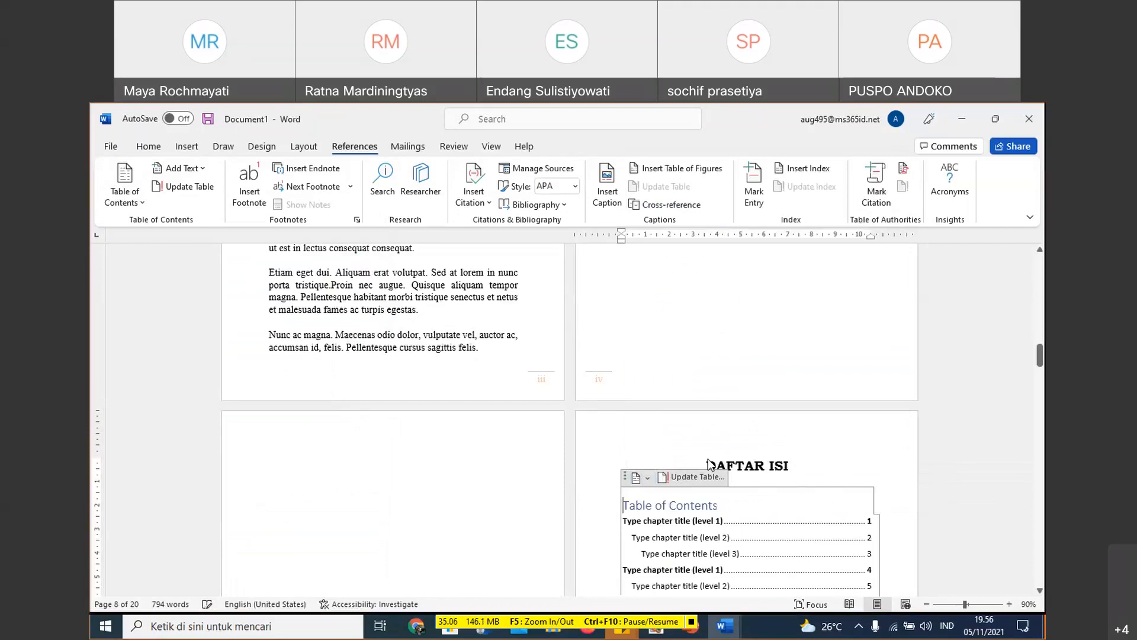
- Try to update the manual table of contents, and remove it from the DAFTAR ISI page
{"action": "scroll", "coordinate": [701, 467], "scroll_direction": "down", "scroll_amount": 3}
{"action": "left_click", "coordinate": [694, 468]}
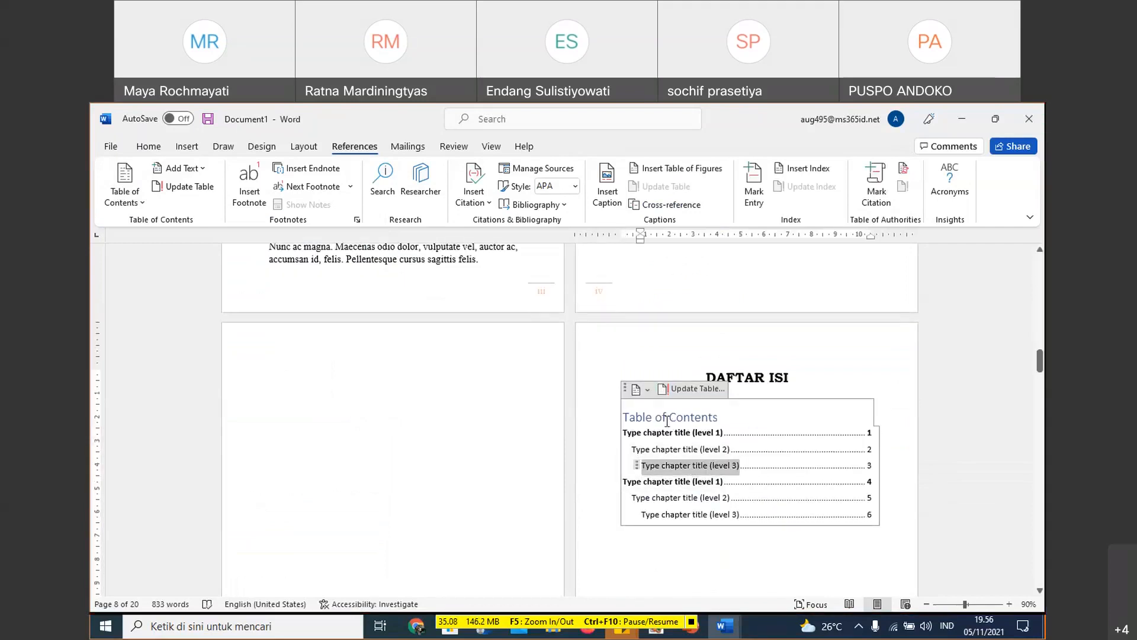
{"action": "left_click", "coordinate": [667, 418]}
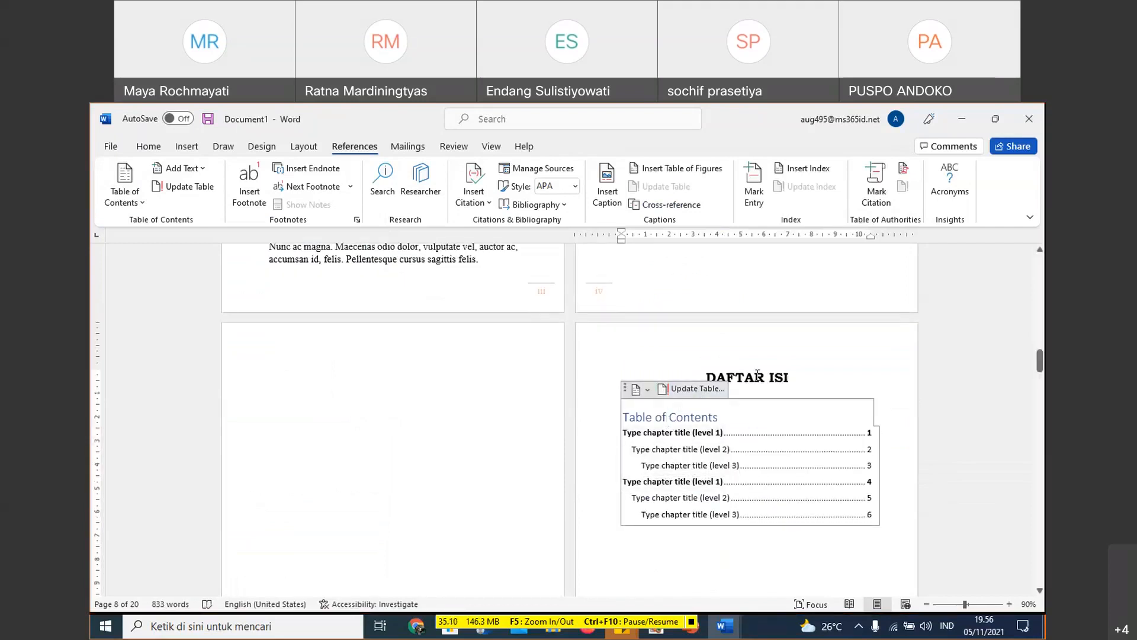
{"action": "left_click", "coordinate": [711, 382]}
{"action": "left_click_drag", "start_coordinate": [712, 383], "coordinate": [799, 379]}
{"action": "left_click", "coordinate": [769, 418]}
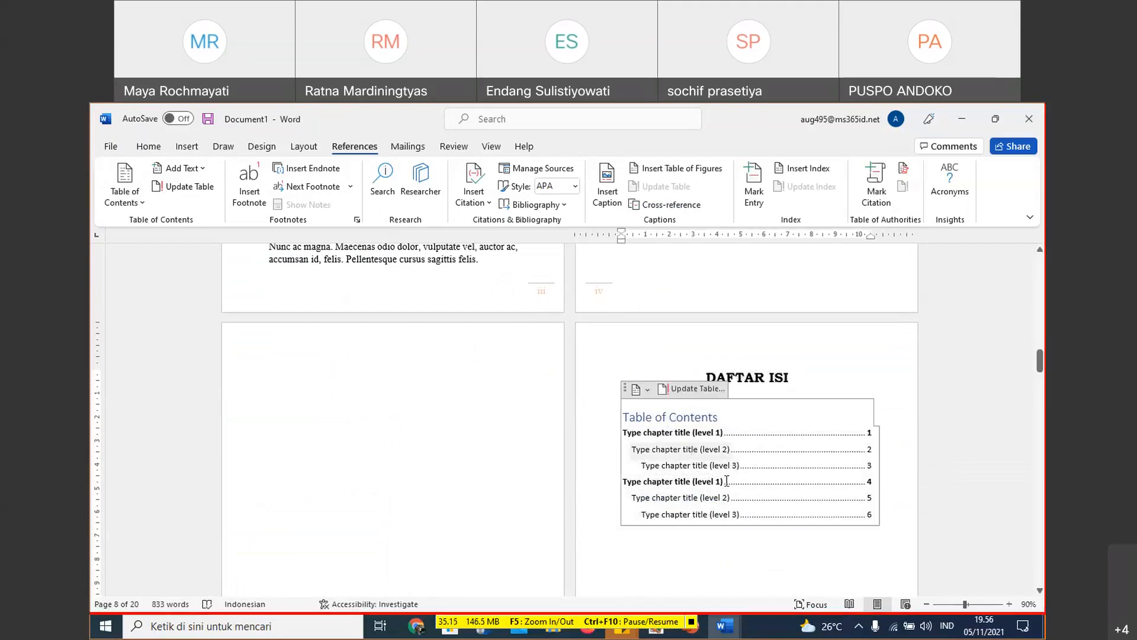
{"action": "left_click", "coordinate": [701, 393]}
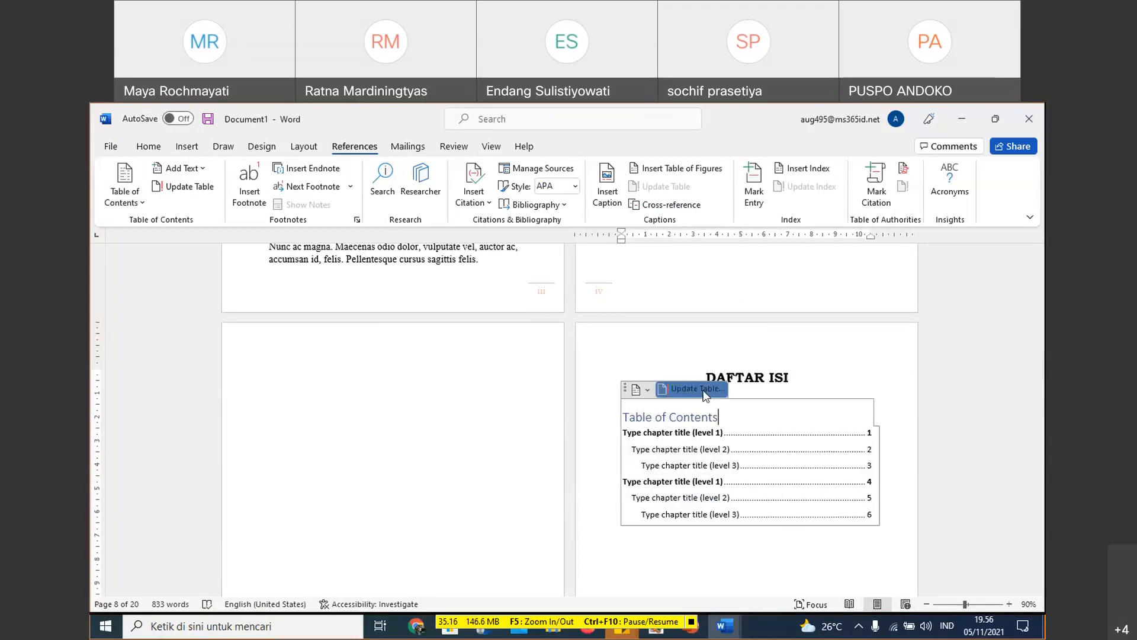
{"action": "left_click", "coordinate": [569, 407]}
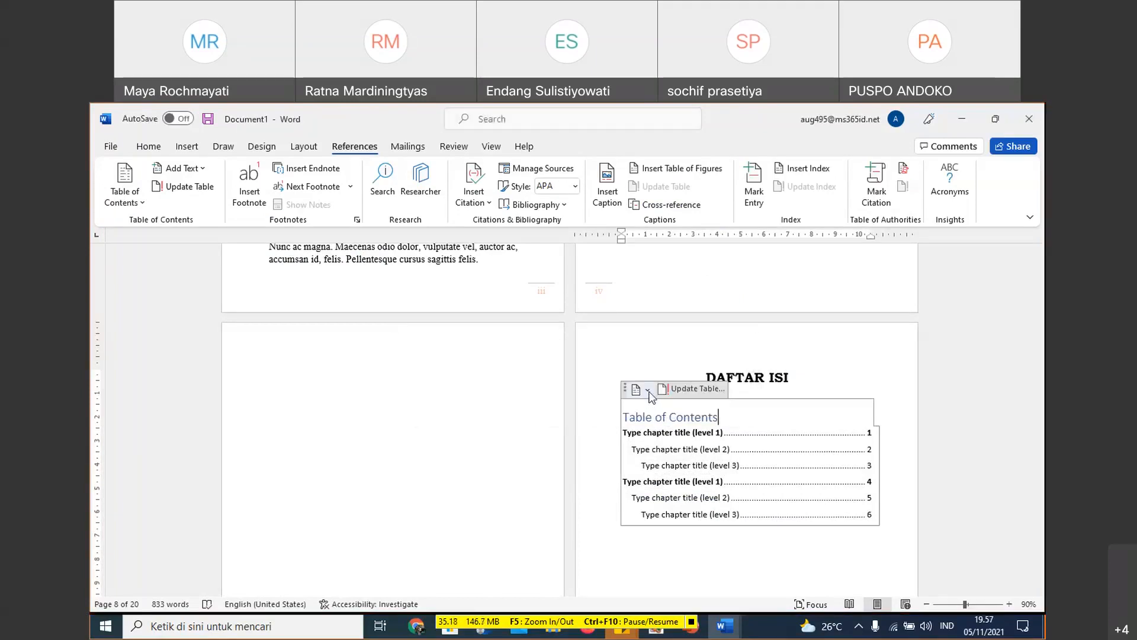
{"action": "left_click", "coordinate": [647, 389]}
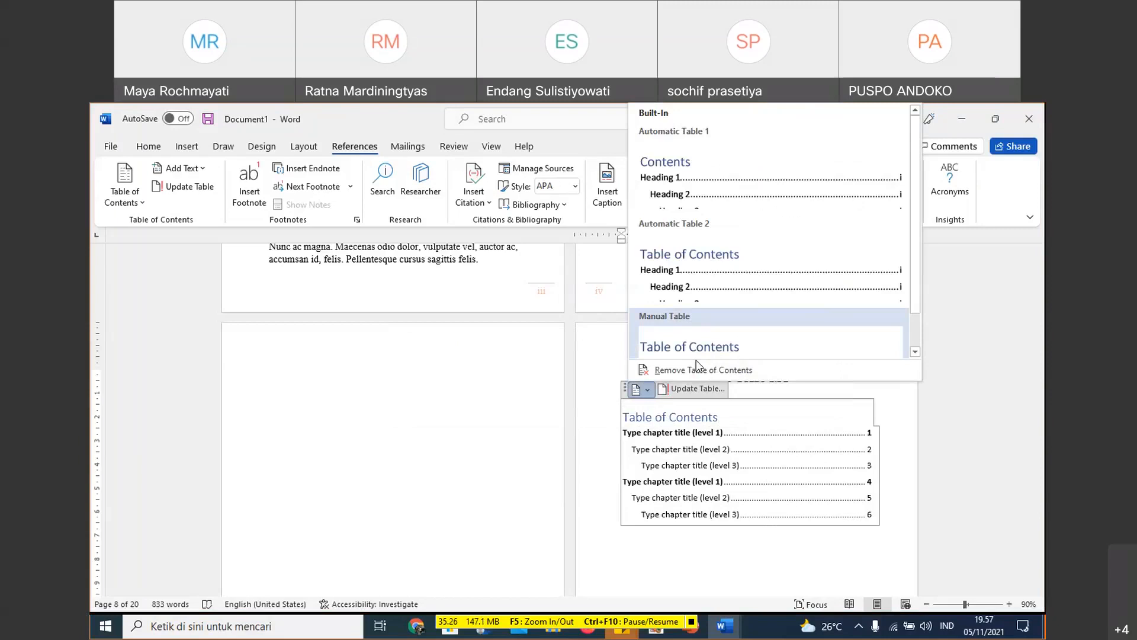
{"action": "left_click", "coordinate": [696, 370]}
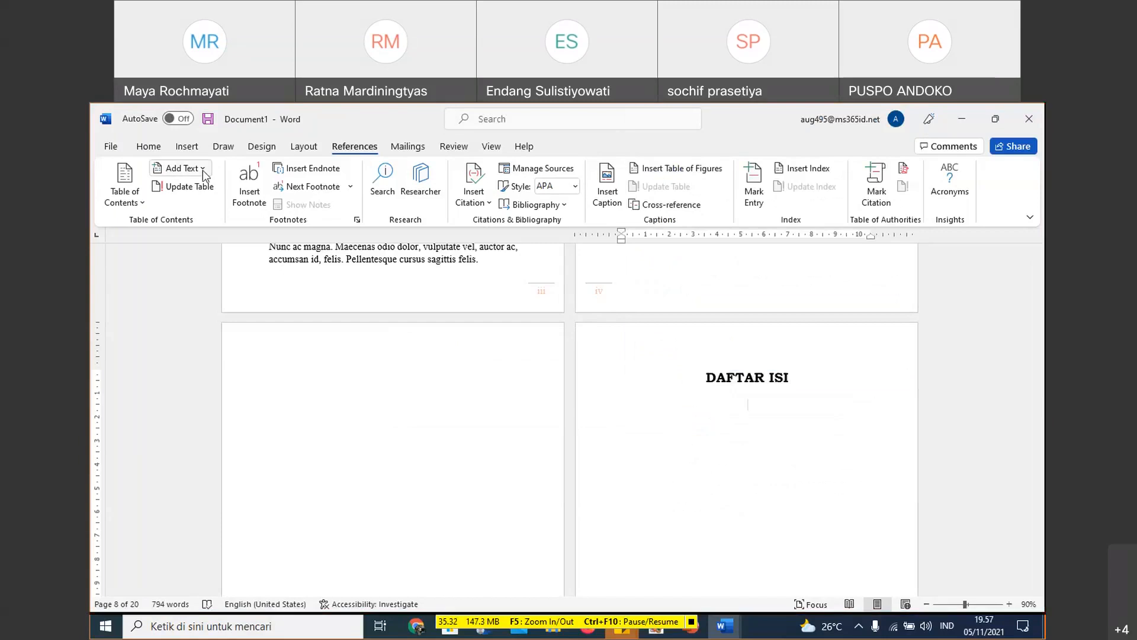
- Open the custom table of contents settings and look through the TOC 1, TOC 7 and TOC 9 entry styles without changing them
{"action": "left_click", "coordinate": [125, 182]}
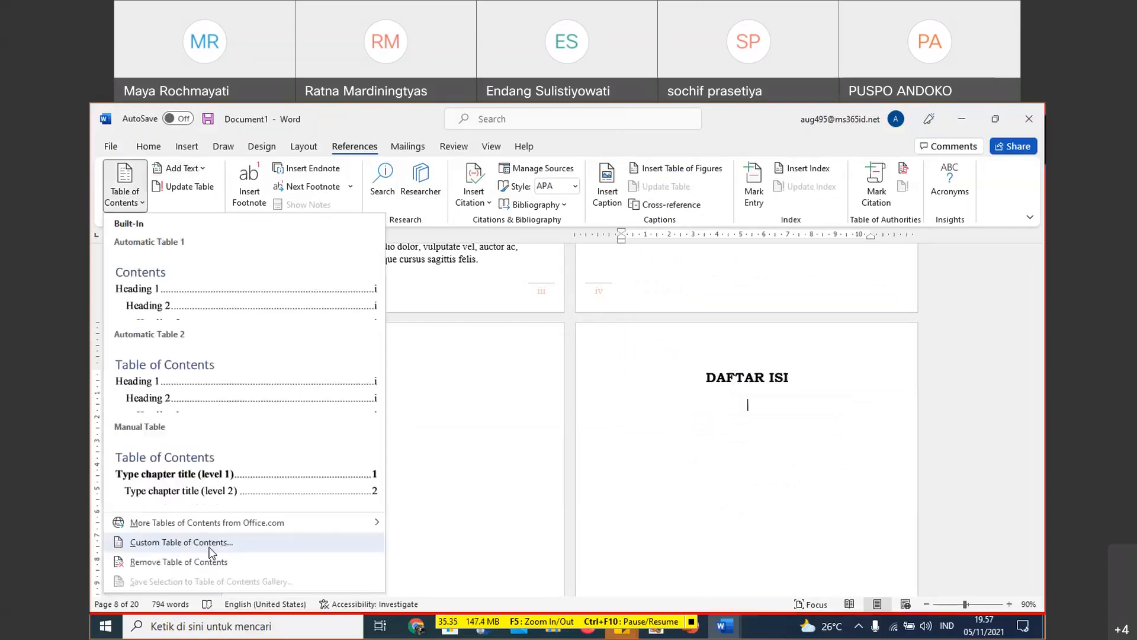
{"action": "left_click", "coordinate": [209, 551]}
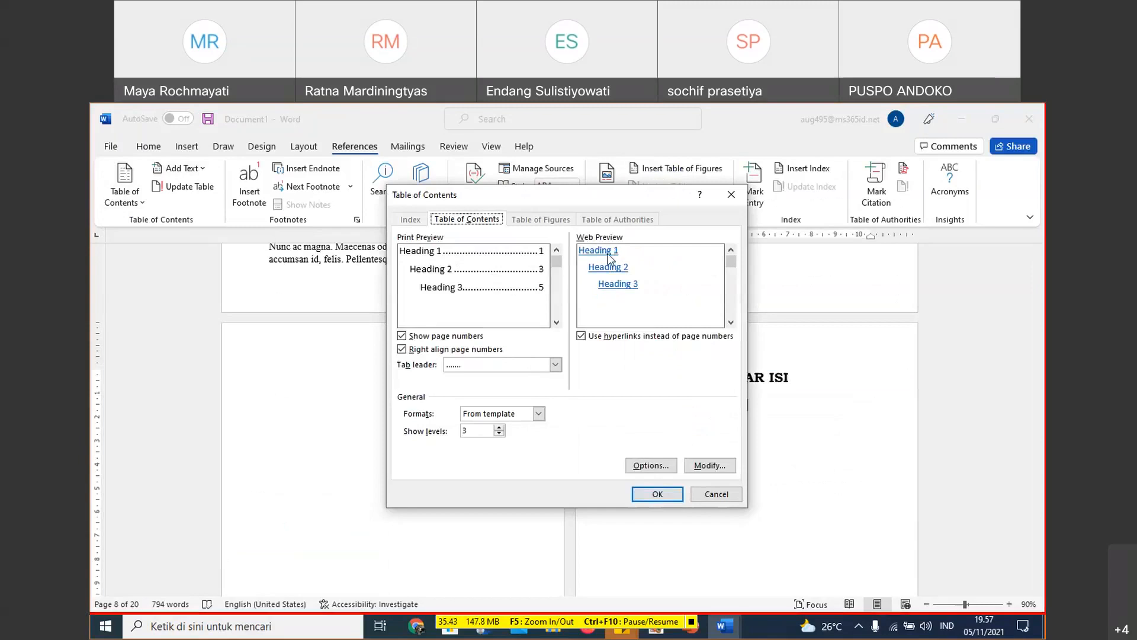
{"action": "left_click", "coordinate": [710, 465]}
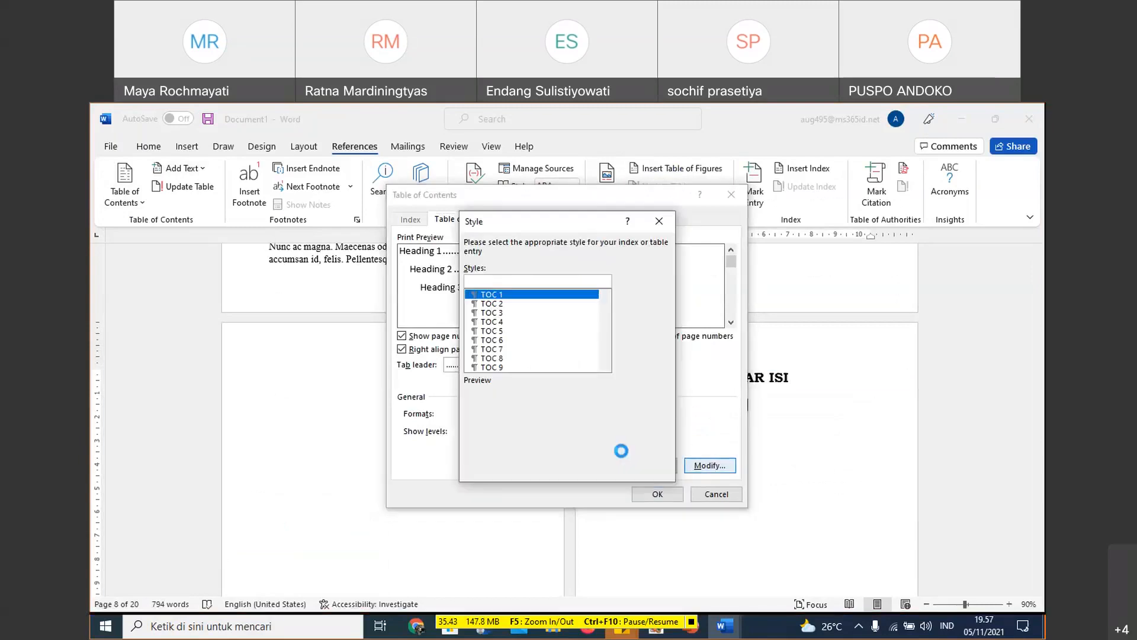
{"action": "left_click", "coordinate": [640, 397]}
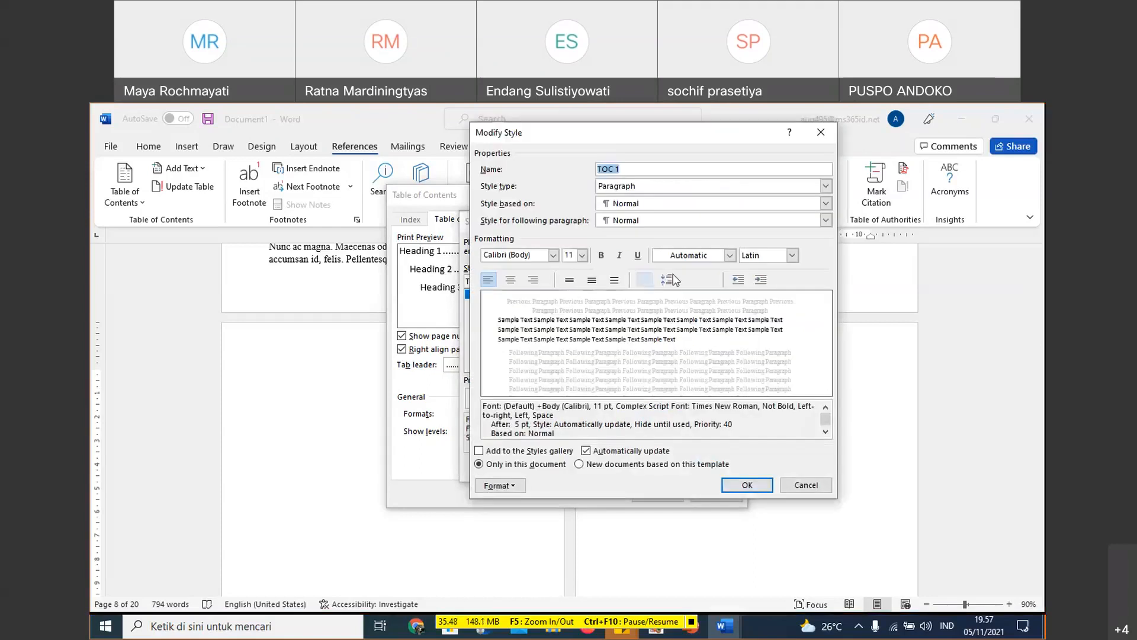
{"action": "left_click", "coordinate": [772, 170]}
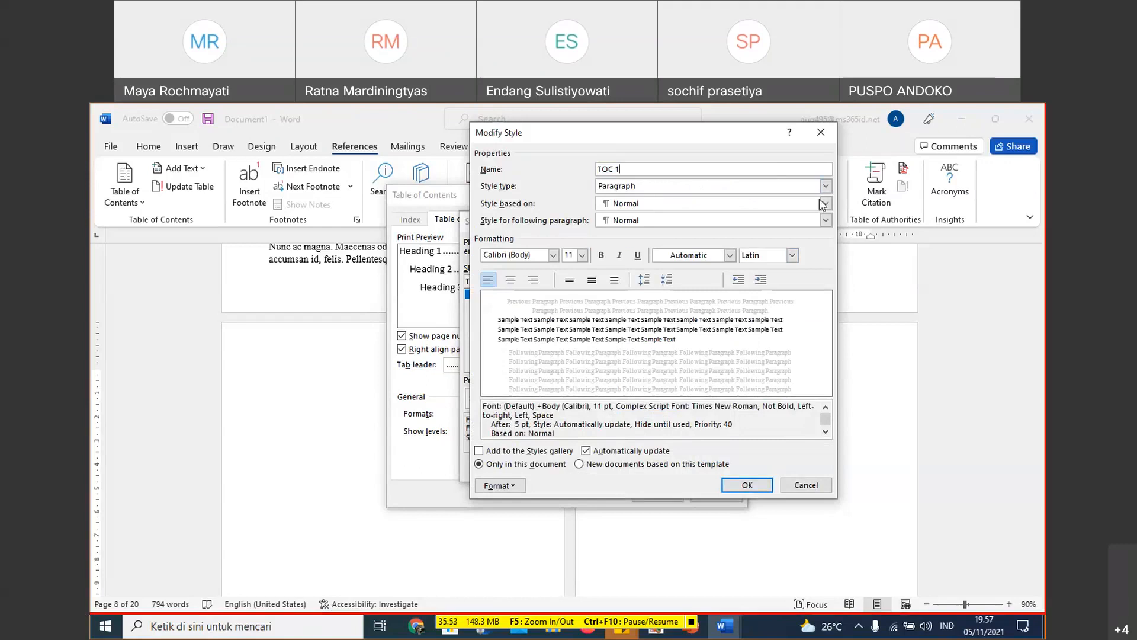
{"action": "left_click", "coordinate": [818, 135]}
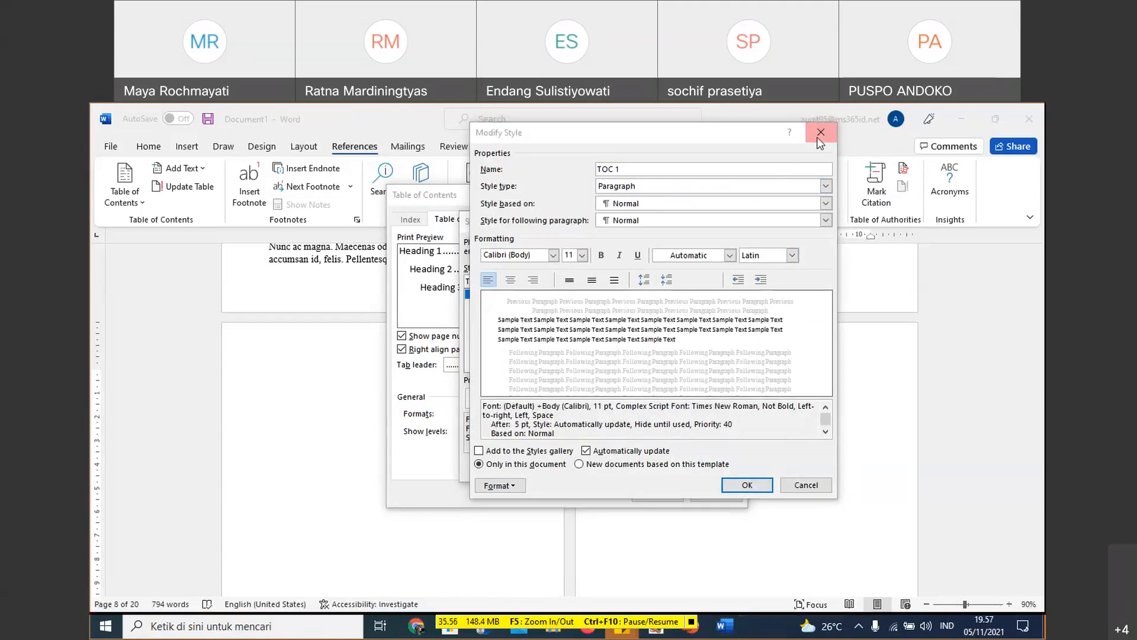
{"action": "left_click", "coordinate": [820, 461]}
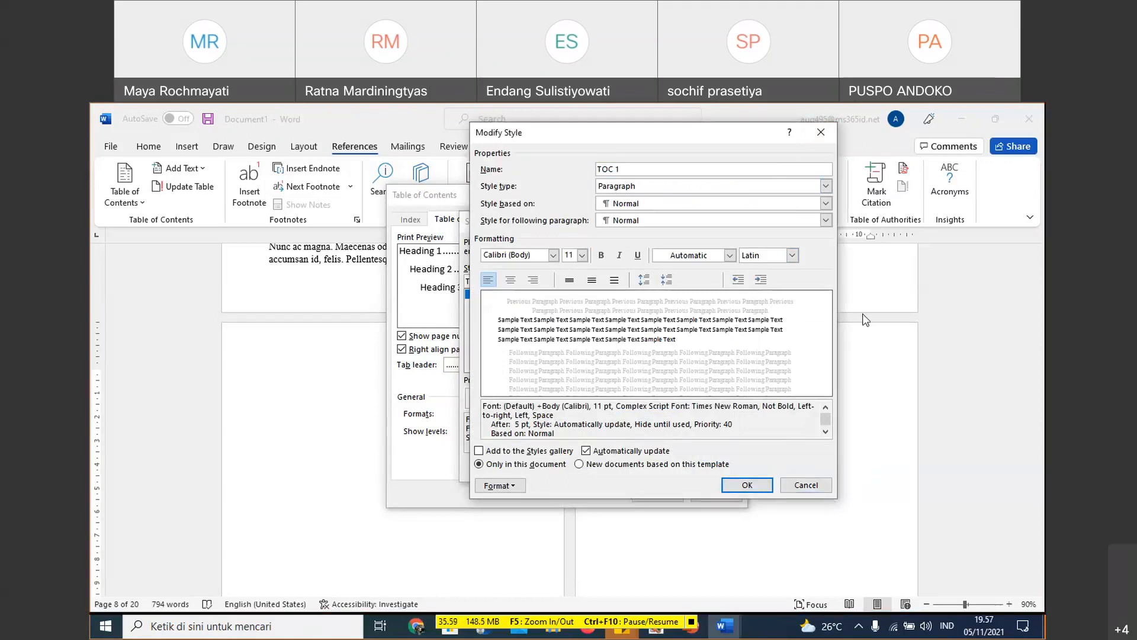
{"action": "left_click", "coordinate": [820, 132]}
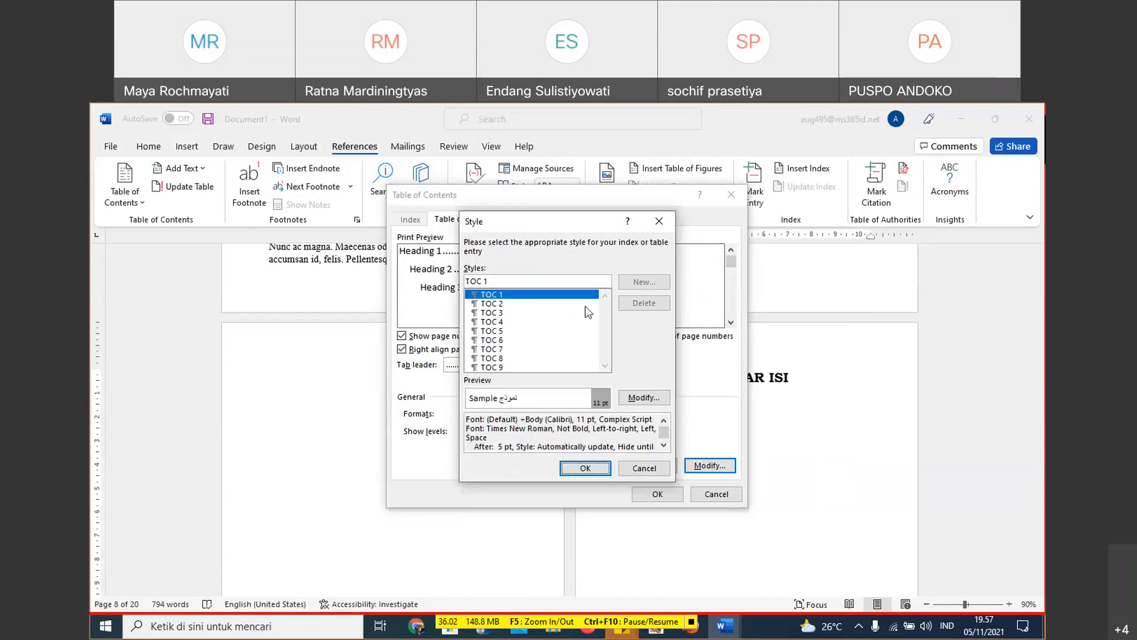
{"action": "left_click", "coordinate": [493, 350]}
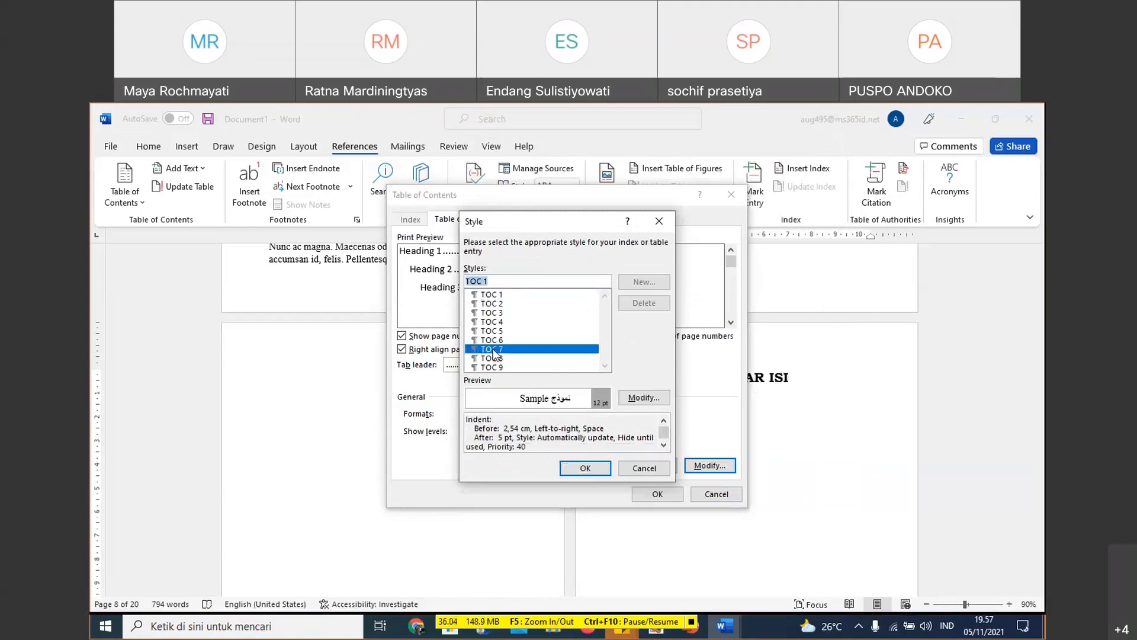
{"action": "left_click", "coordinate": [492, 367]}
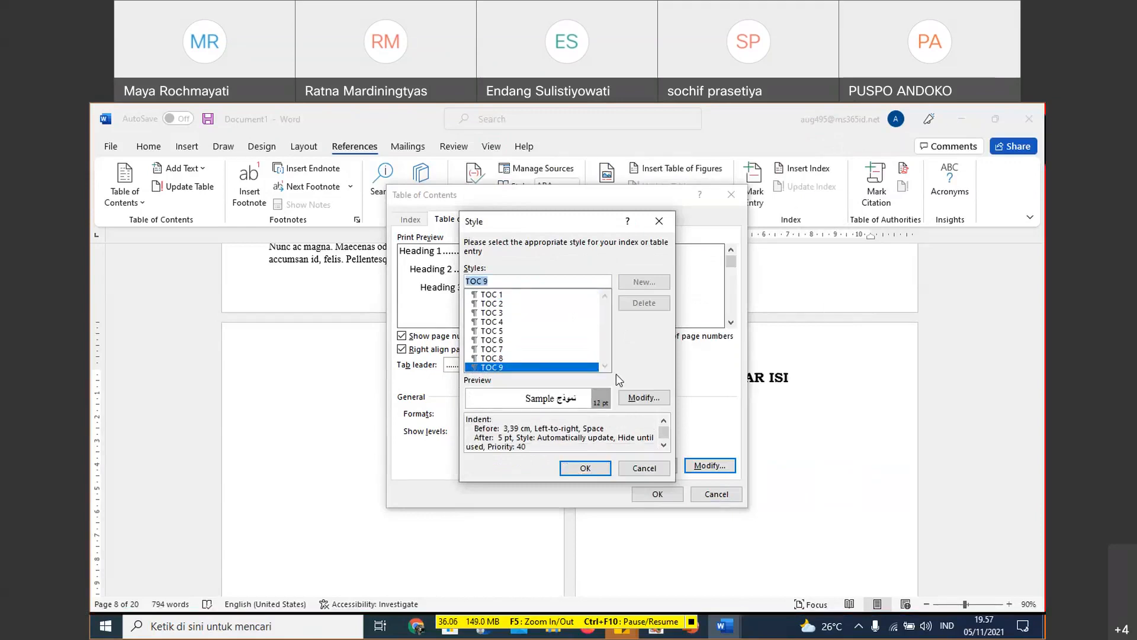
{"action": "left_click", "coordinate": [663, 221]}
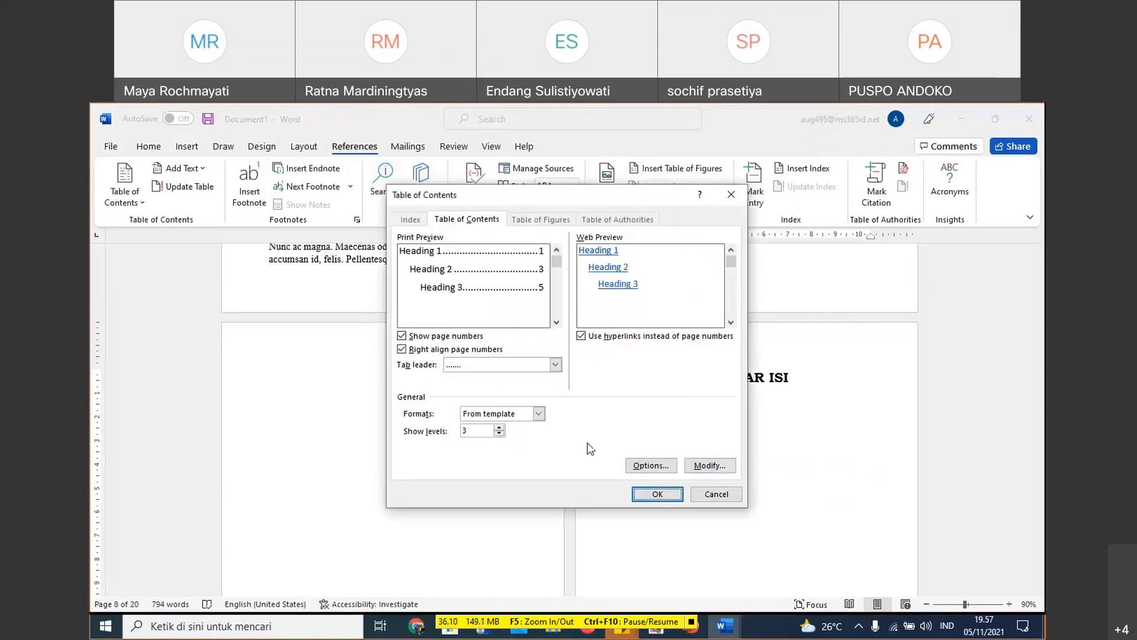
- Try to include the JUDUL style in the custom table of contents by editing its TOC level
{"action": "left_click", "coordinate": [651, 465]}
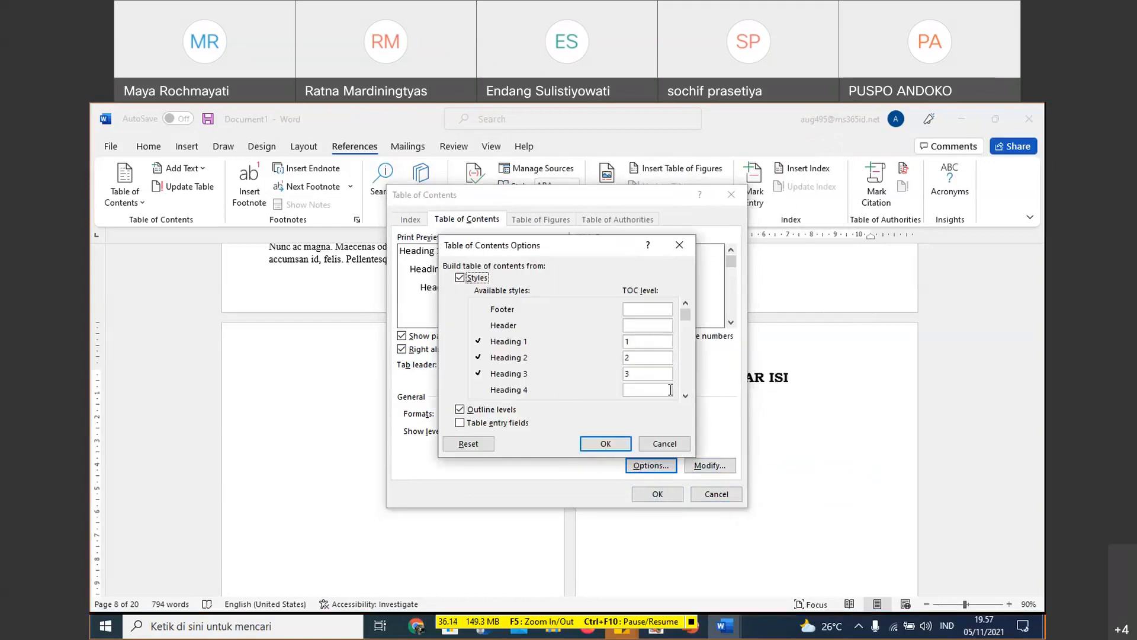
{"action": "left_click", "coordinate": [686, 396]}
{"action": "left_click", "coordinate": [685, 396]}
{"action": "left_click", "coordinate": [685, 396]}
{"action": "left_click", "coordinate": [686, 396]}
{"action": "left_click", "coordinate": [686, 395]}
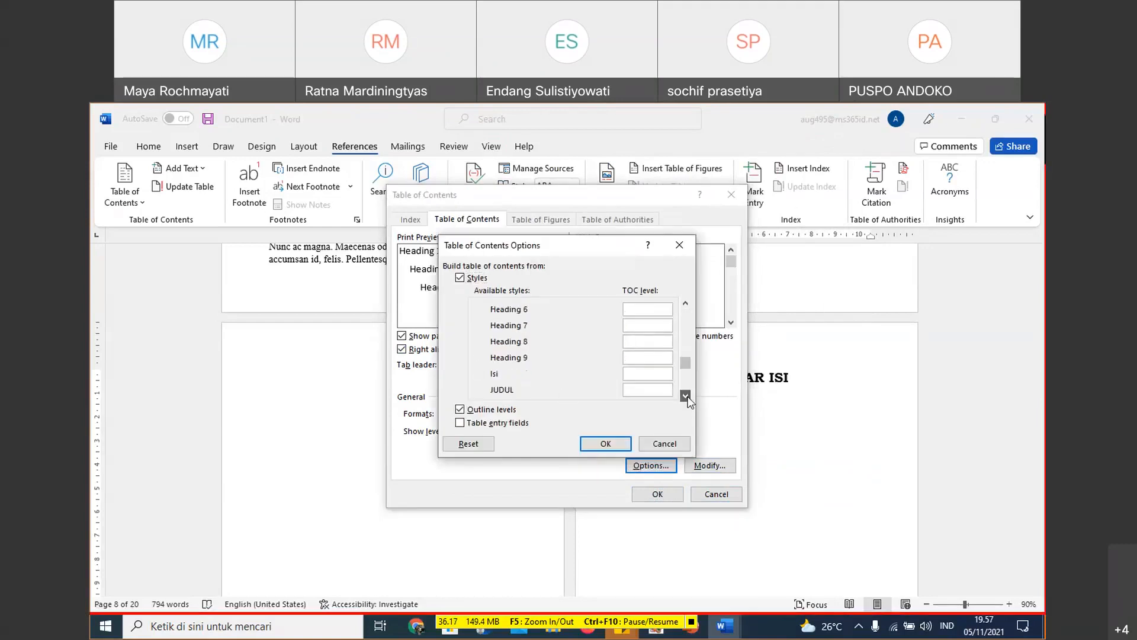
{"action": "left_click", "coordinate": [662, 373]}
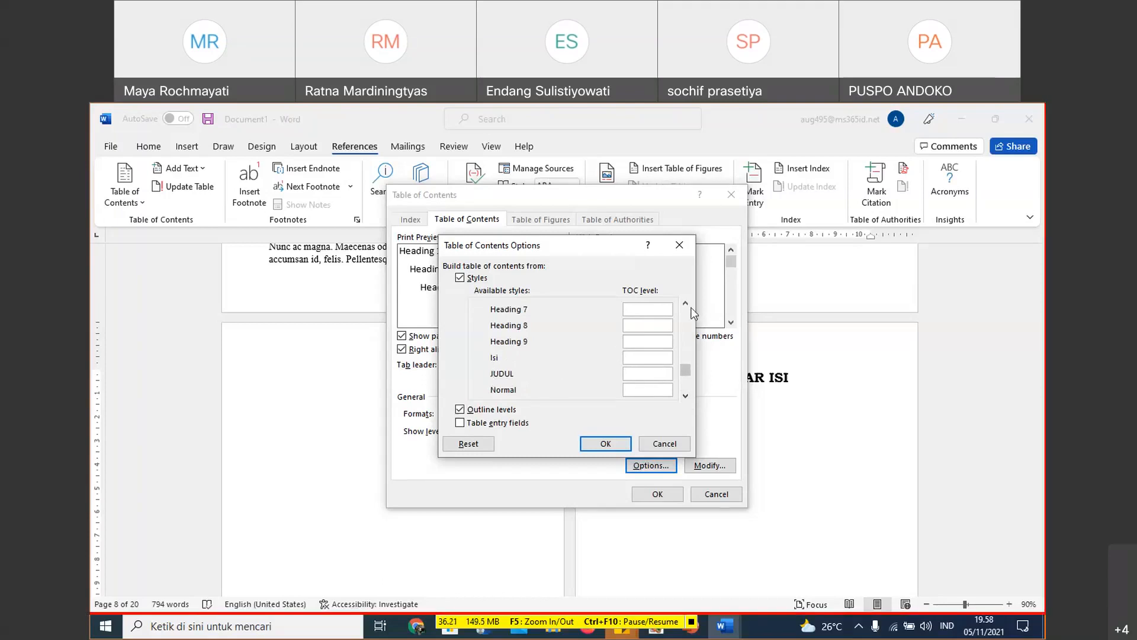
{"action": "left_click", "coordinate": [629, 390]}
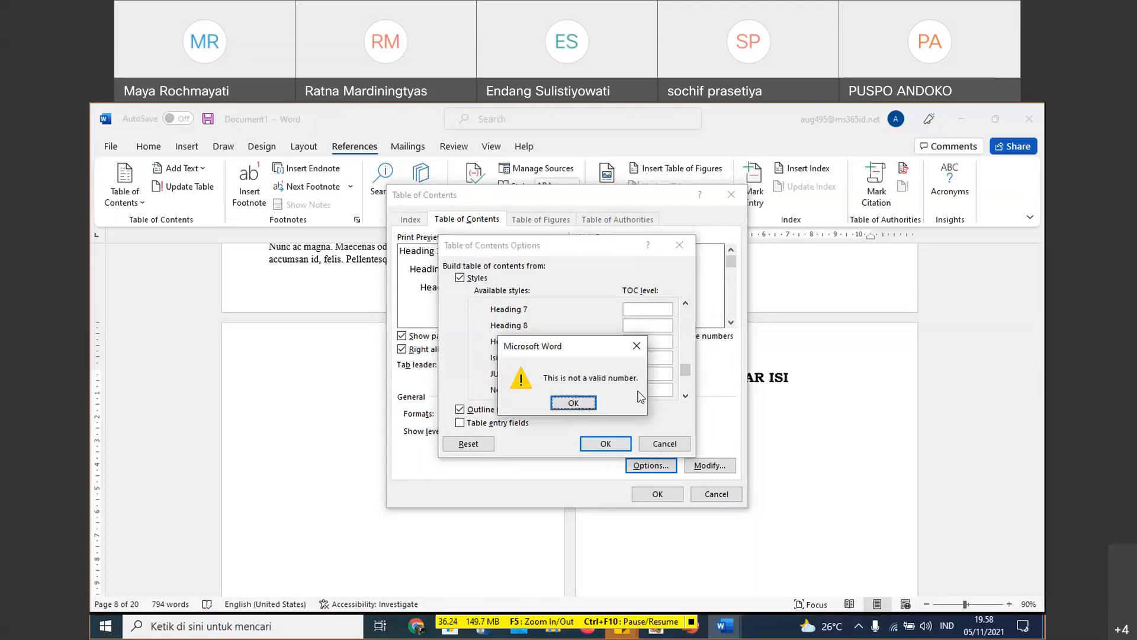
{"action": "left_click", "coordinate": [573, 403]}
{"action": "left_click", "coordinate": [651, 374]}
{"action": "key", "text": "BackSpace"}
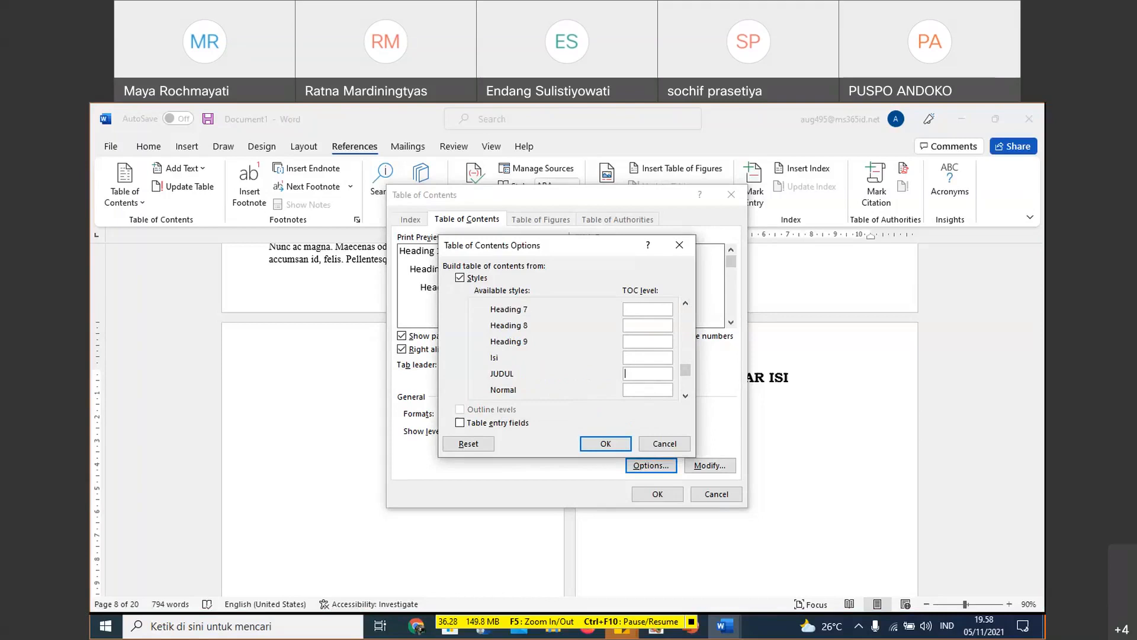
- Recheck the heading levels and the option to build from styles, and cancel the custom table of contents
{"action": "left_click", "coordinate": [685, 304]}
{"action": "left_click", "coordinate": [685, 304]}
{"action": "left_click", "coordinate": [685, 304]}
{"action": "left_click", "coordinate": [685, 305]}
{"action": "left_click", "coordinate": [685, 304]}
{"action": "left_click", "coordinate": [685, 304]}
{"action": "left_click", "coordinate": [686, 305]}
{"action": "left_click", "coordinate": [685, 305]}
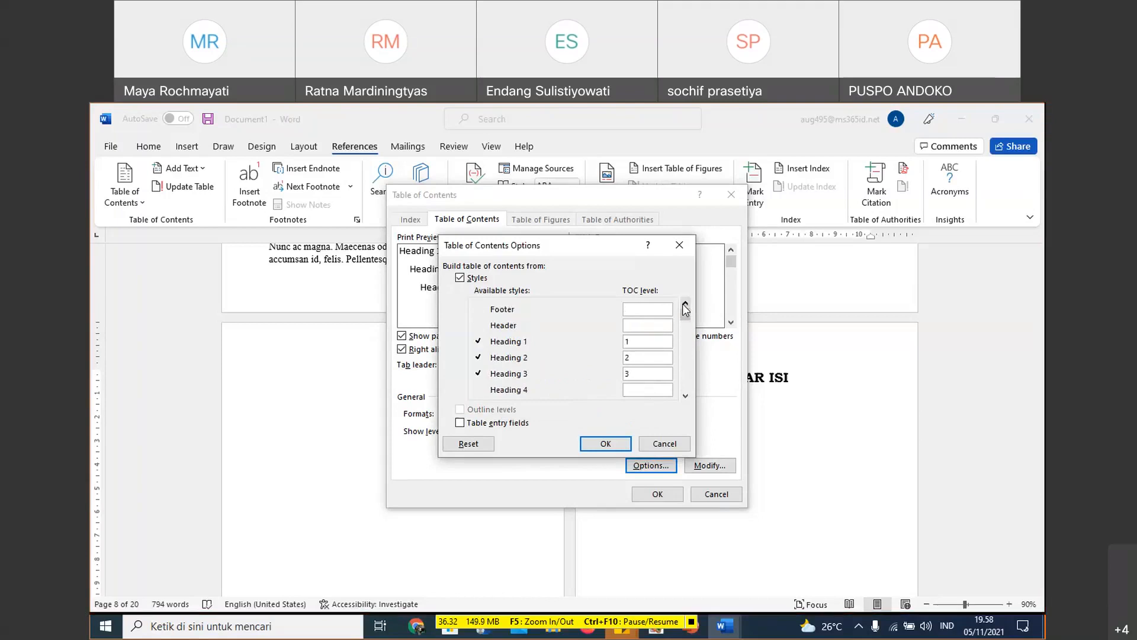
{"action": "left_click", "coordinate": [460, 278]}
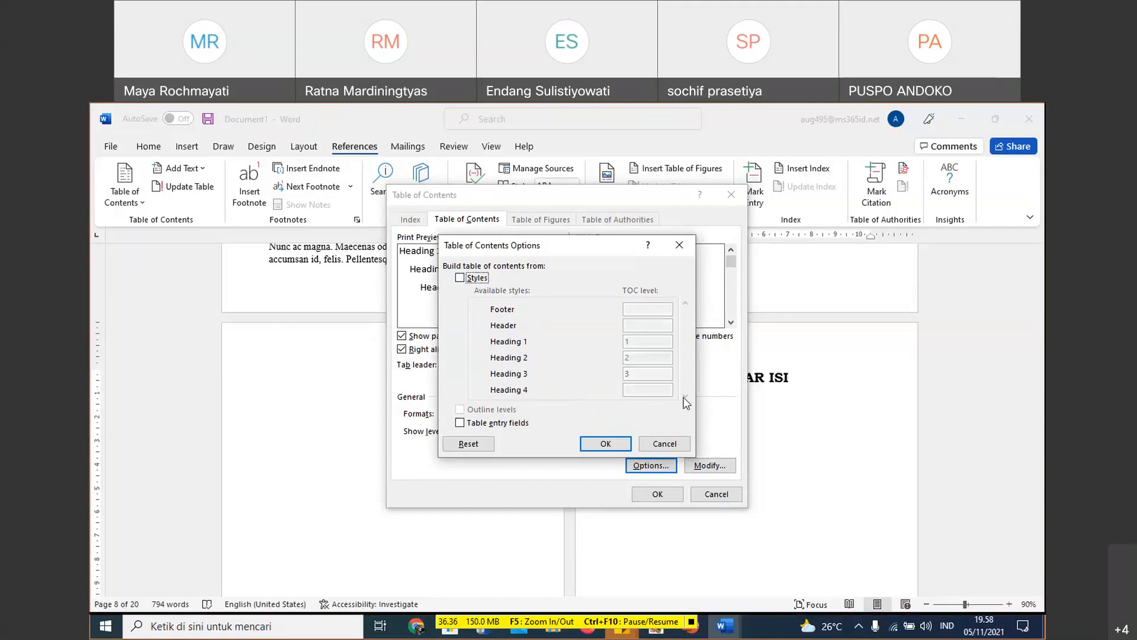
{"action": "left_click", "coordinate": [460, 278]}
{"action": "left_click", "coordinate": [659, 446]}
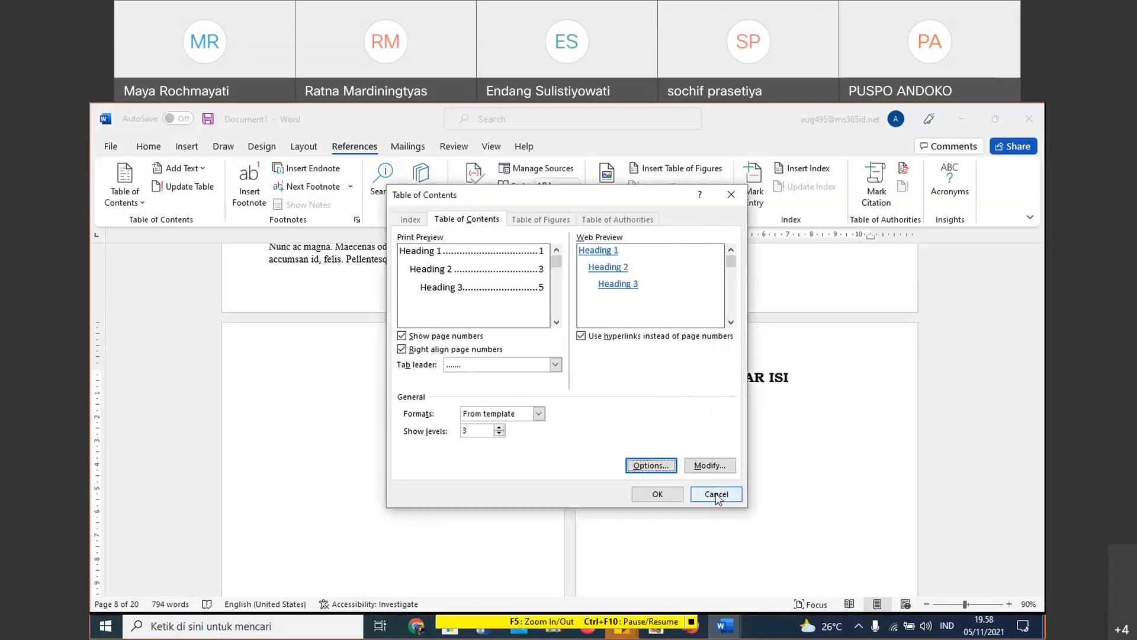
{"action": "left_click", "coordinate": [717, 494]}
- Apply the Heading 1 style to the KATA PENGANTAR title
{"action": "scroll", "coordinate": [728, 375], "scroll_direction": "up", "scroll_amount": 2}
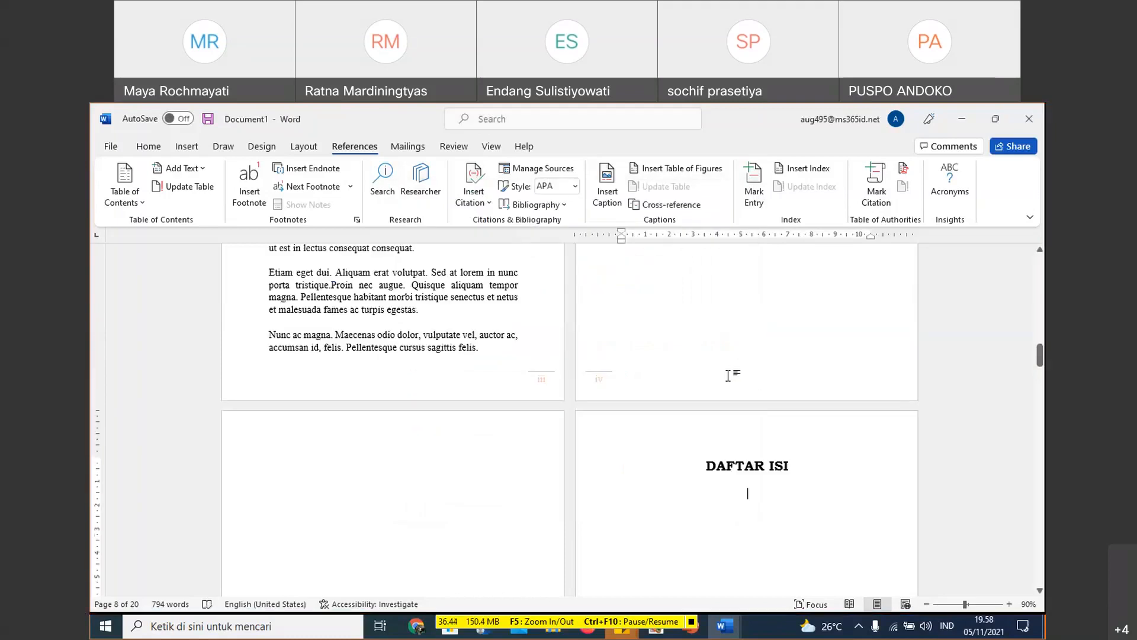
{"action": "scroll", "coordinate": [728, 376], "scroll_direction": "up", "scroll_amount": 3}
{"action": "mouse_move", "coordinate": [1040, 348]}
{"action": "left_mouse_down"}
{"action": "mouse_move", "coordinate": [1039, 301]}
{"action": "mouse_move", "coordinate": [1040, 333]}
{"action": "left_mouse_up"}
{"action": "left_click", "coordinate": [250, 358]}
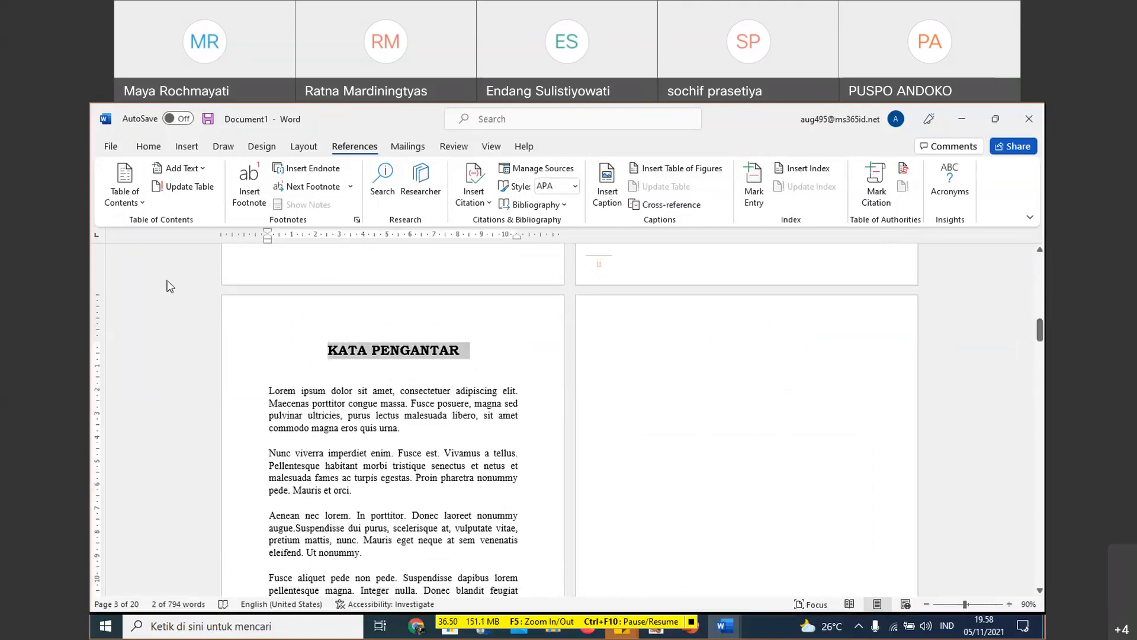
{"action": "left_click", "coordinate": [156, 148]}
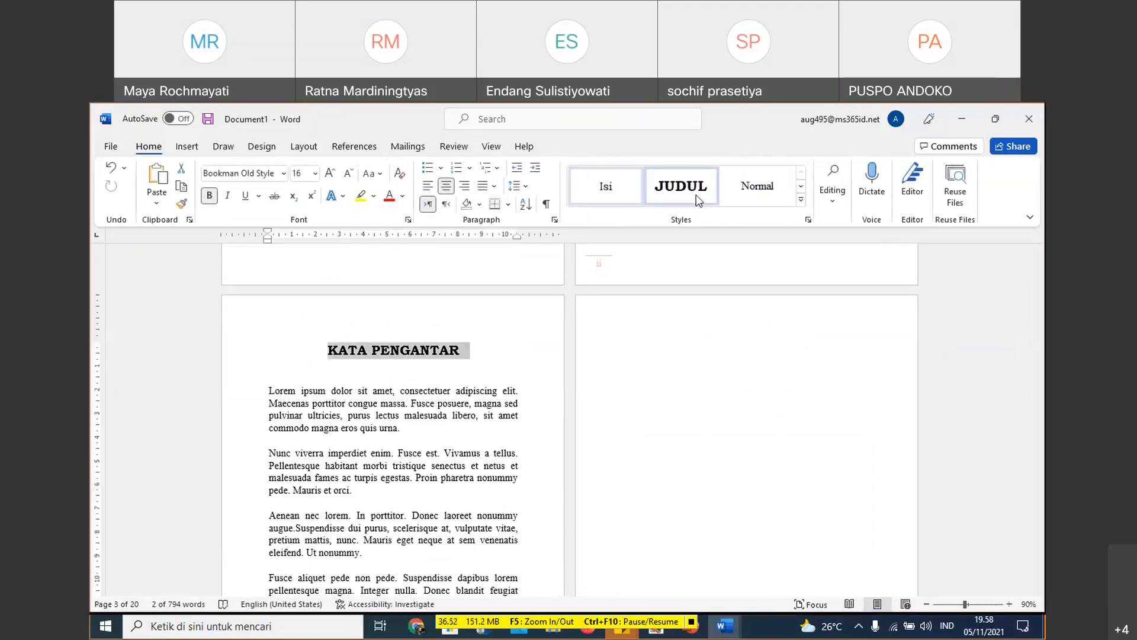
{"action": "left_click", "coordinate": [799, 188]}
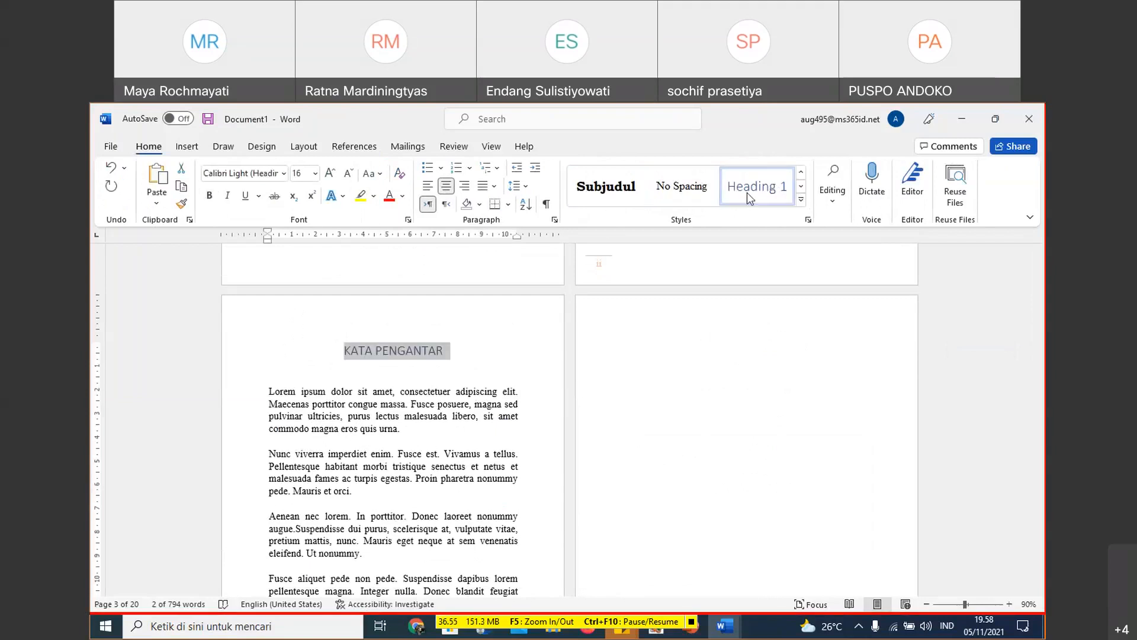
- Modify the Heading 1 style to bold Bookman Old Style with automatic font color and single line spacing
{"action": "right_click", "coordinate": [747, 194]}
{"action": "left_click", "coordinate": [797, 221]}
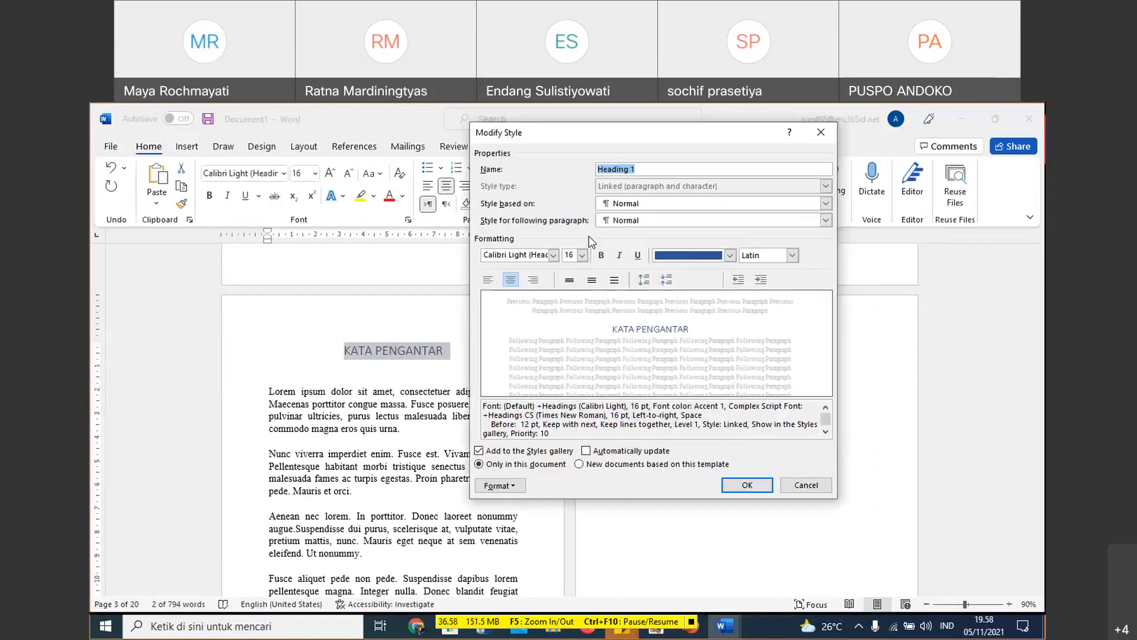
{"action": "left_click", "coordinate": [553, 255]}
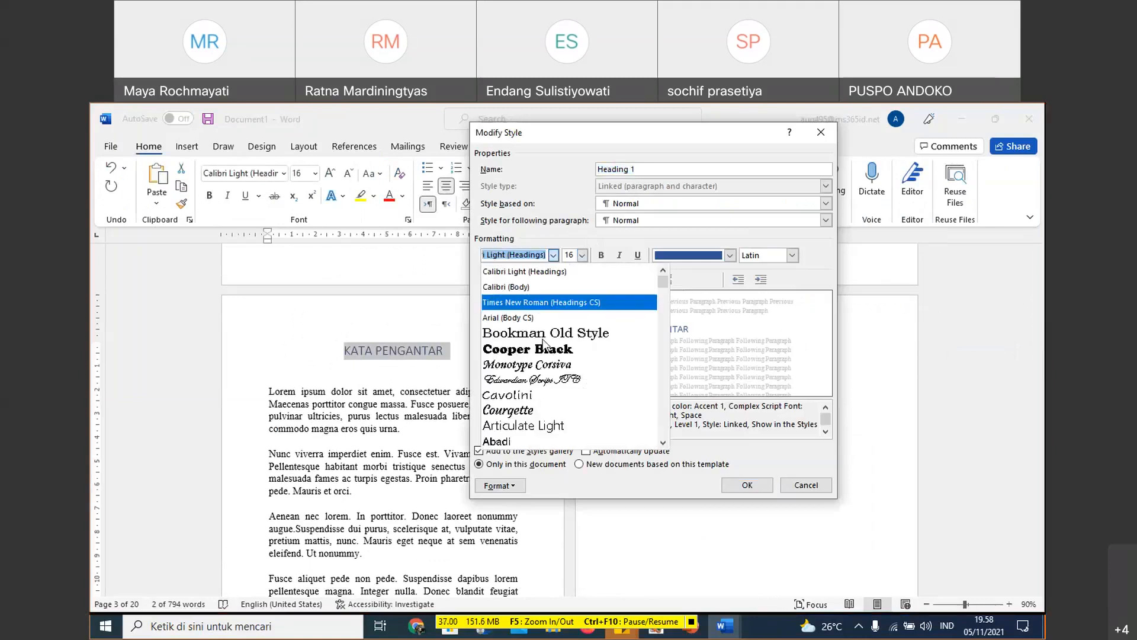
{"action": "left_click", "coordinate": [543, 335]}
{"action": "left_click", "coordinate": [732, 255]}
{"action": "left_click", "coordinate": [685, 272]}
{"action": "left_click", "coordinate": [601, 255]}
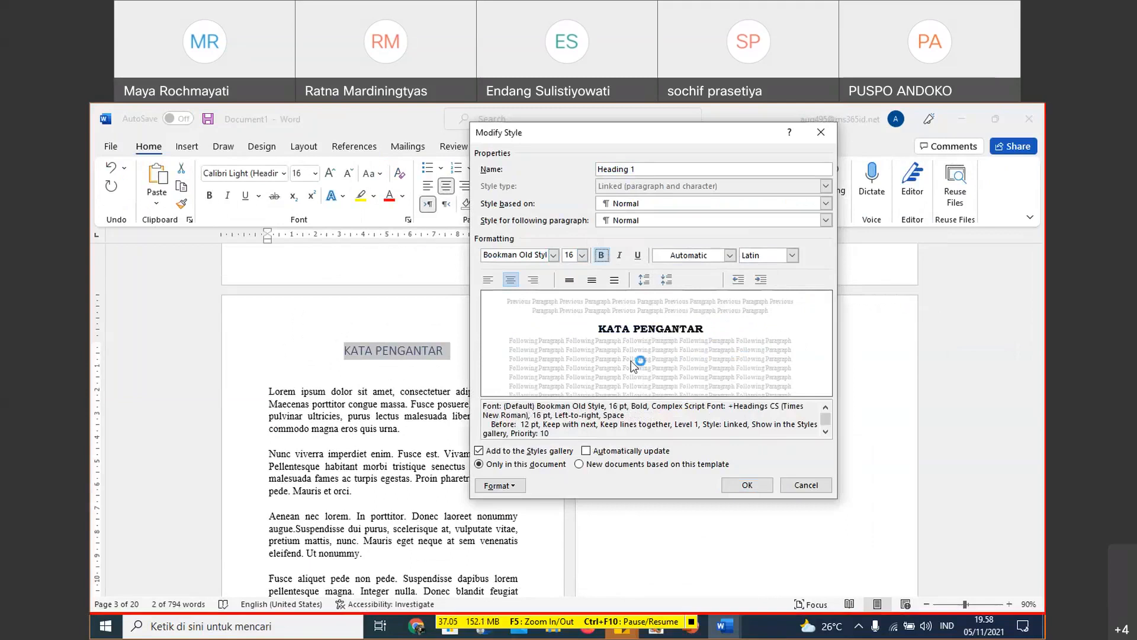
{"action": "left_click", "coordinate": [570, 281]}
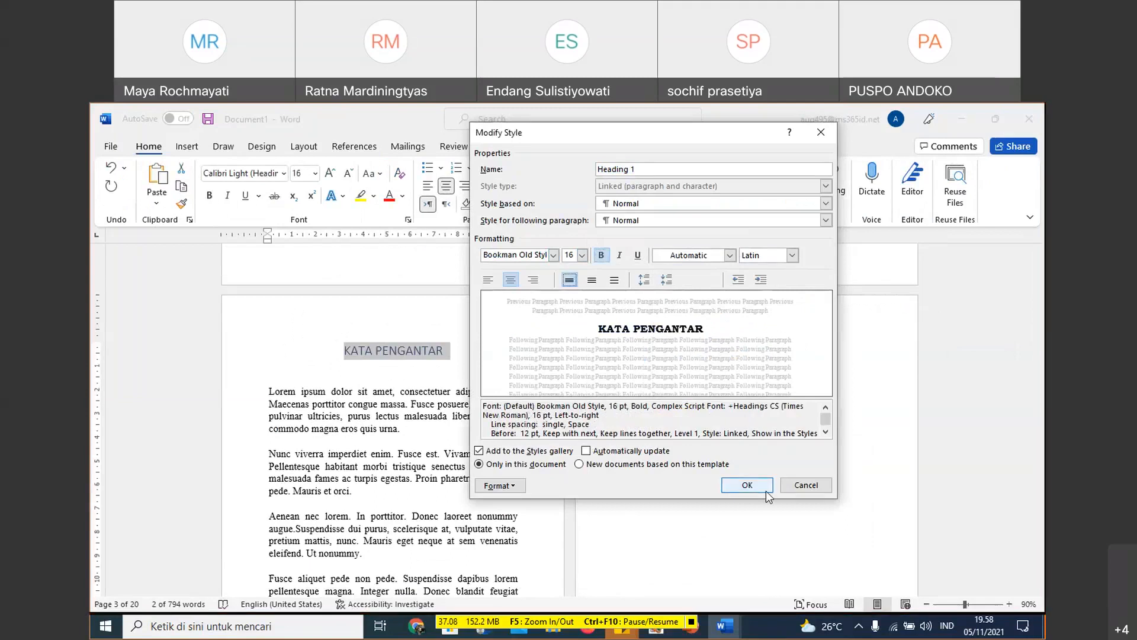
{"action": "left_click", "coordinate": [747, 485]}
- Apply the Heading 1 style to the DAFTAR ISI title
{"action": "scroll", "coordinate": [571, 433], "scroll_direction": "down", "scroll_amount": 6}
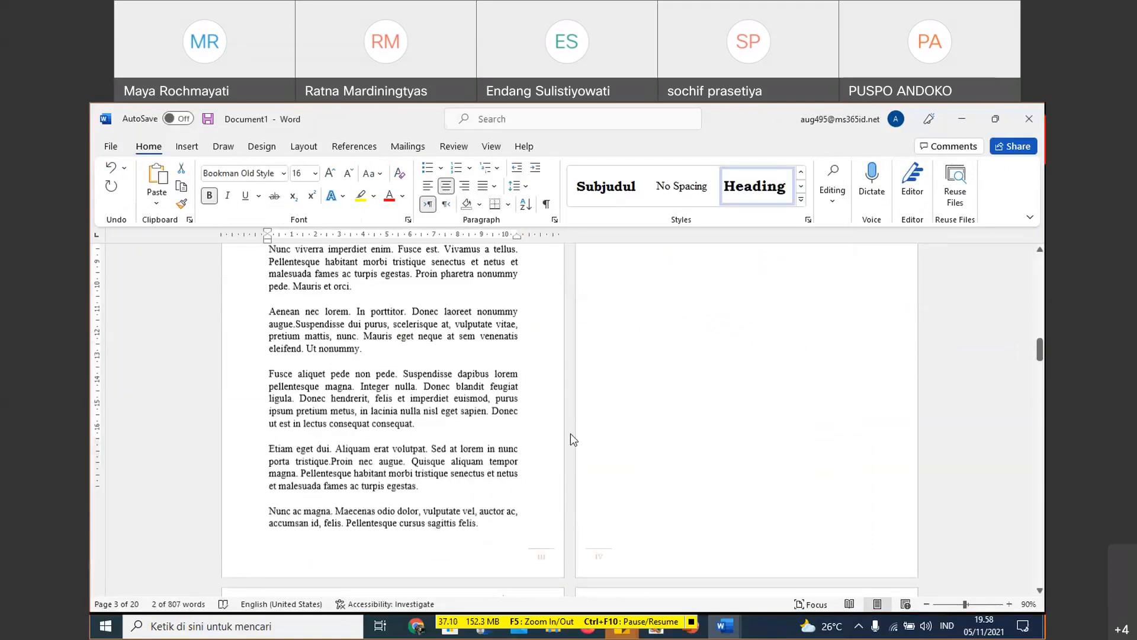
{"action": "scroll", "coordinate": [638, 307], "scroll_direction": "down", "scroll_amount": 10}
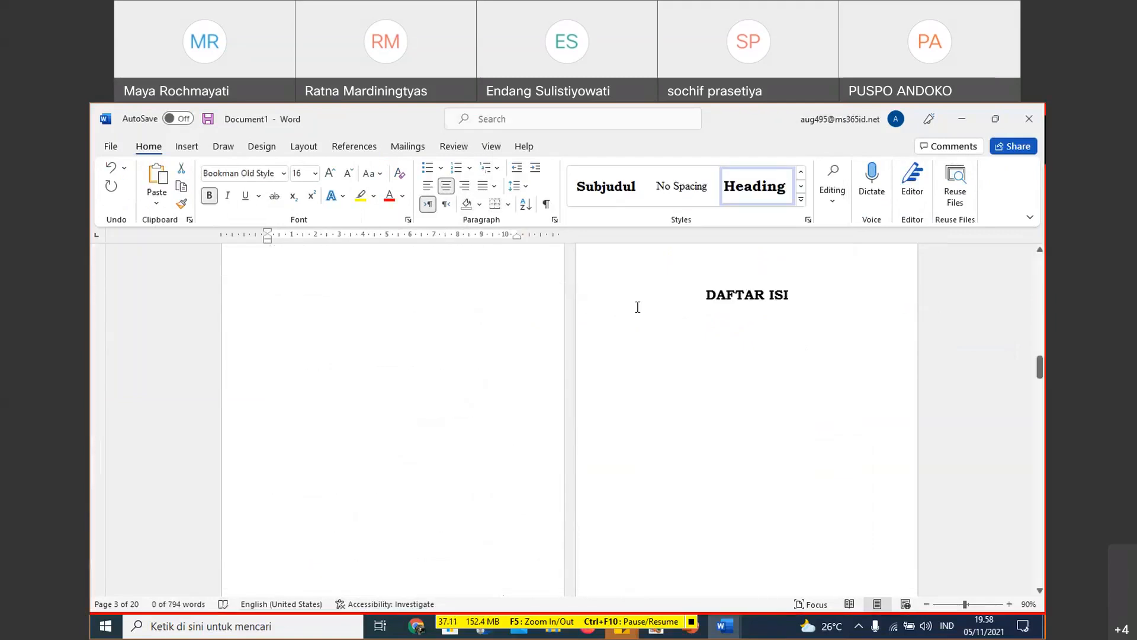
{"action": "left_click", "coordinate": [603, 291]}
{"action": "left_click", "coordinate": [736, 197]}
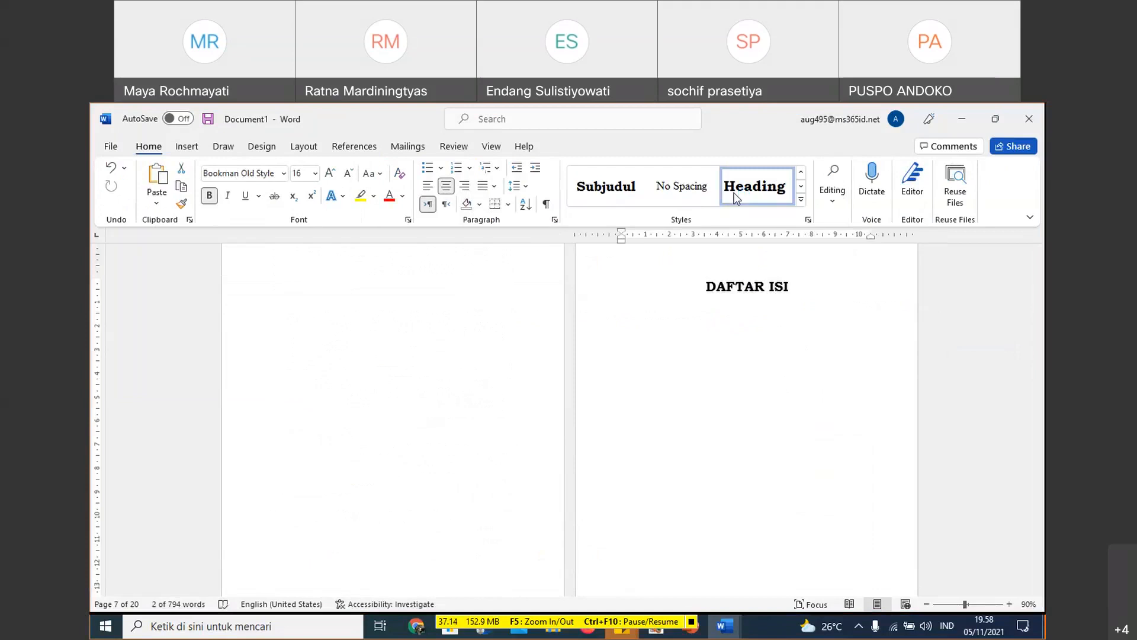
{"action": "left_click", "coordinate": [802, 187]}
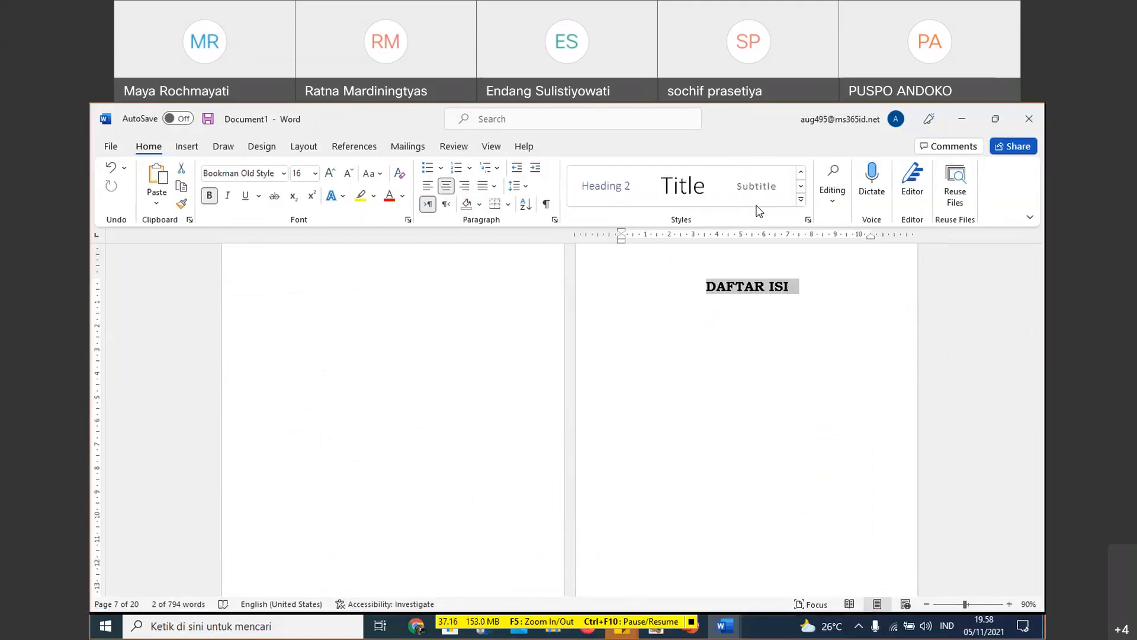
{"action": "left_click", "coordinate": [801, 173]}
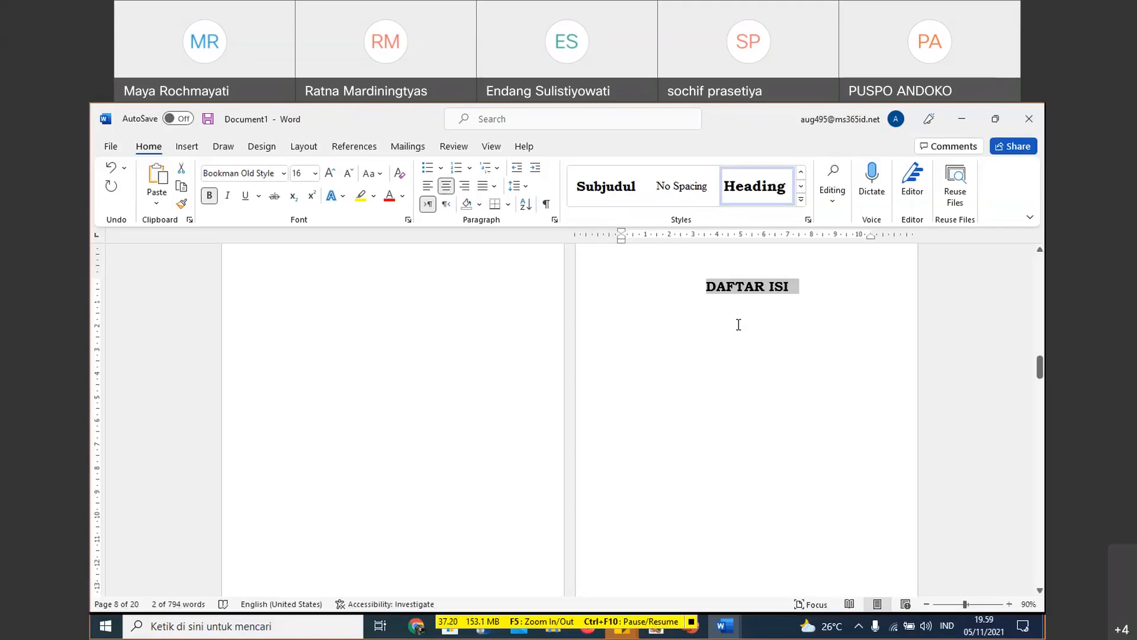
- Apply the Heading 1 style to the DAFTAR TABEL and DAFTAR GAMBAR titles
{"action": "scroll", "coordinate": [739, 324], "scroll_direction": "down", "scroll_amount": 10}
{"action": "scroll", "coordinate": [652, 451], "scroll_direction": "down", "scroll_amount": 1}
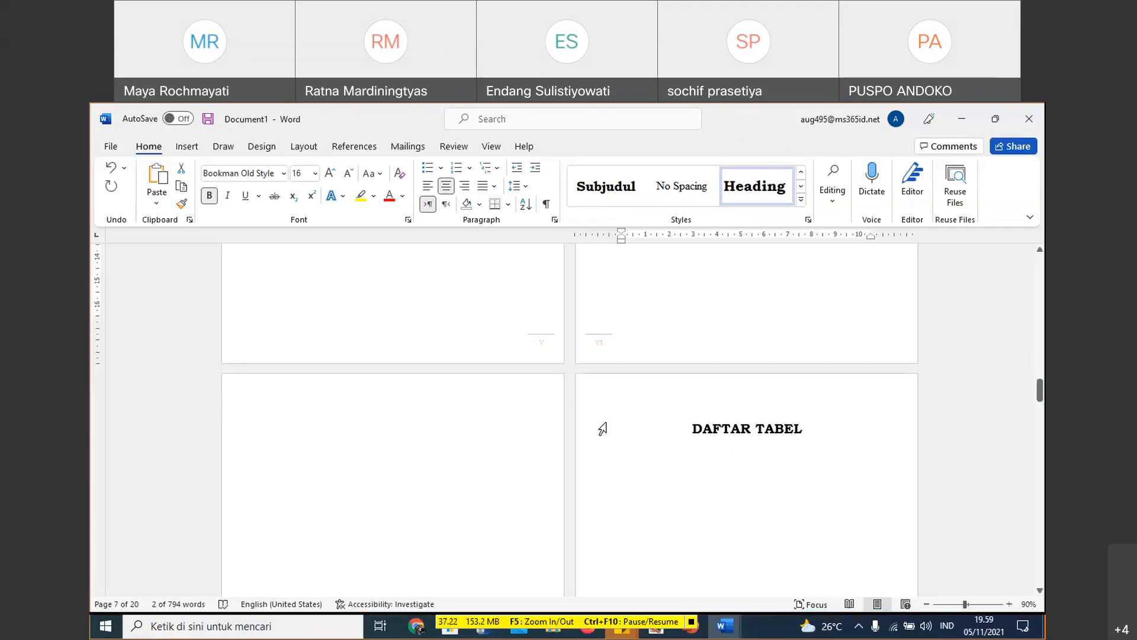
{"action": "left_click", "coordinate": [602, 428]}
{"action": "scroll", "coordinate": [632, 397], "scroll_direction": "down", "scroll_amount": 4}
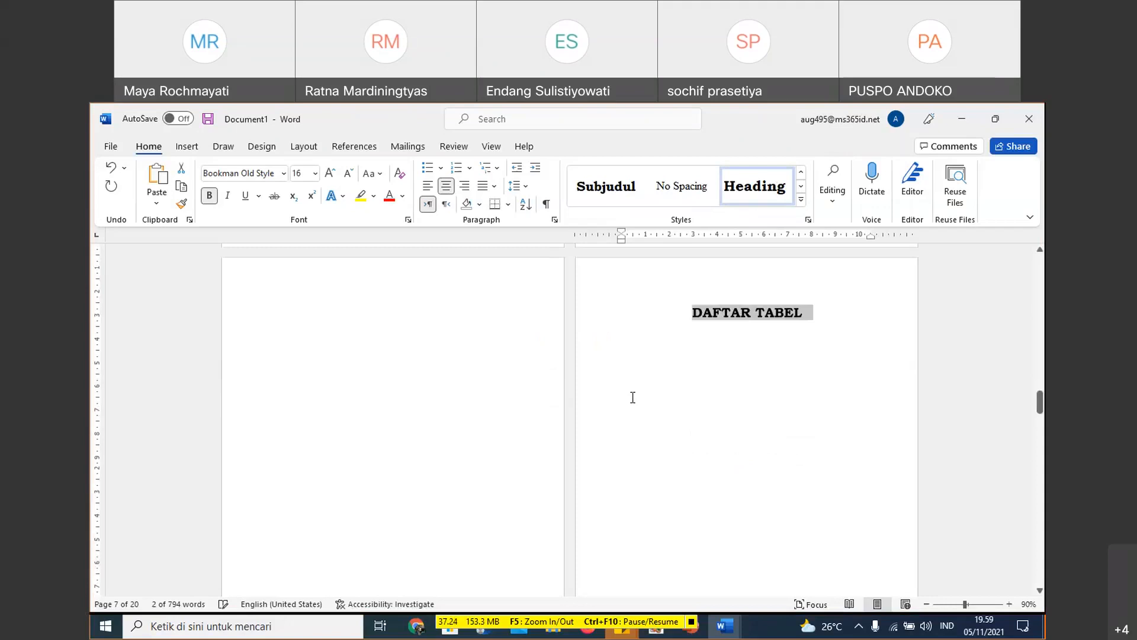
{"action": "scroll", "coordinate": [633, 398], "scroll_direction": "down", "scroll_amount": 20}
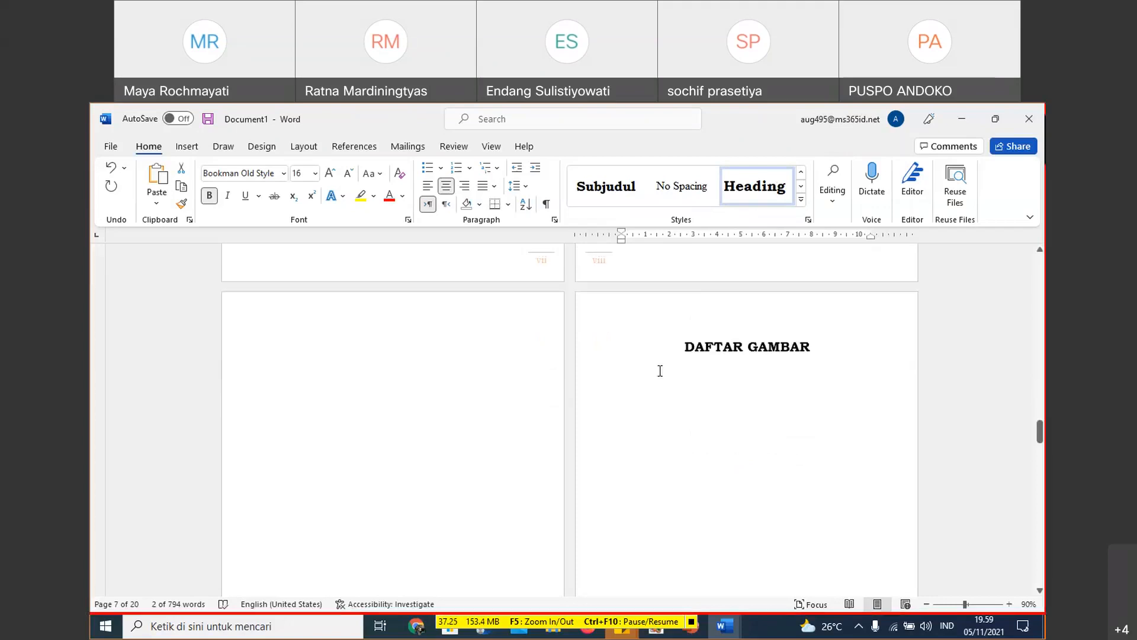
{"action": "left_click", "coordinate": [597, 304]}
{"action": "scroll", "coordinate": [597, 419], "scroll_direction": "down", "scroll_amount": 5}
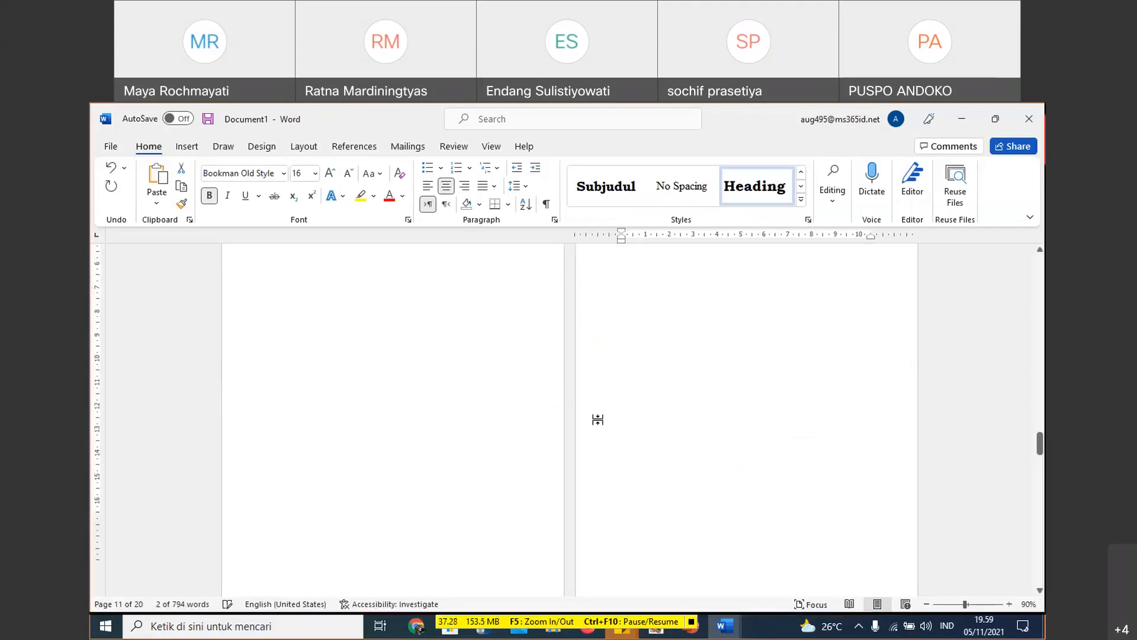
- Apply the Heading 1 style to the BAB I and BAB II chapter titles
{"action": "scroll", "coordinate": [598, 419], "scroll_direction": "down", "scroll_amount": 5}
{"action": "left_click", "coordinate": [599, 360]}
{"action": "left_click", "coordinate": [756, 195]}
{"action": "scroll", "coordinate": [729, 361], "scroll_direction": "down", "scroll_amount": 2}
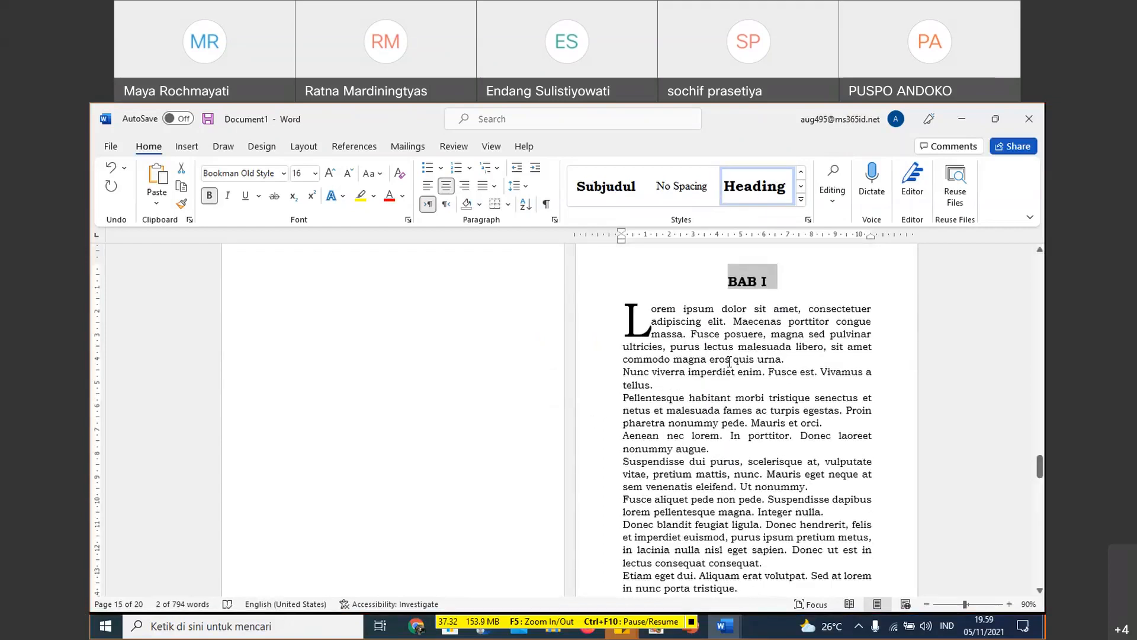
{"action": "scroll", "coordinate": [751, 313], "scroll_direction": "down", "scroll_amount": 2}
{"action": "scroll", "coordinate": [751, 313], "scroll_direction": "up", "scroll_amount": 6}
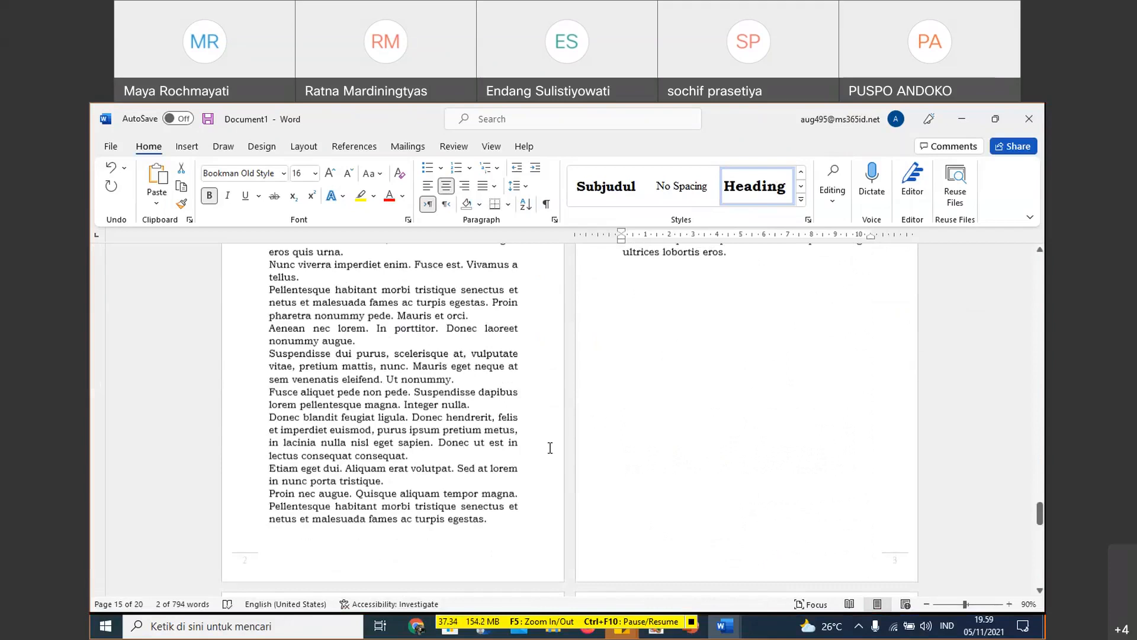
{"action": "scroll", "coordinate": [643, 495], "scroll_direction": "down", "scroll_amount": 5}
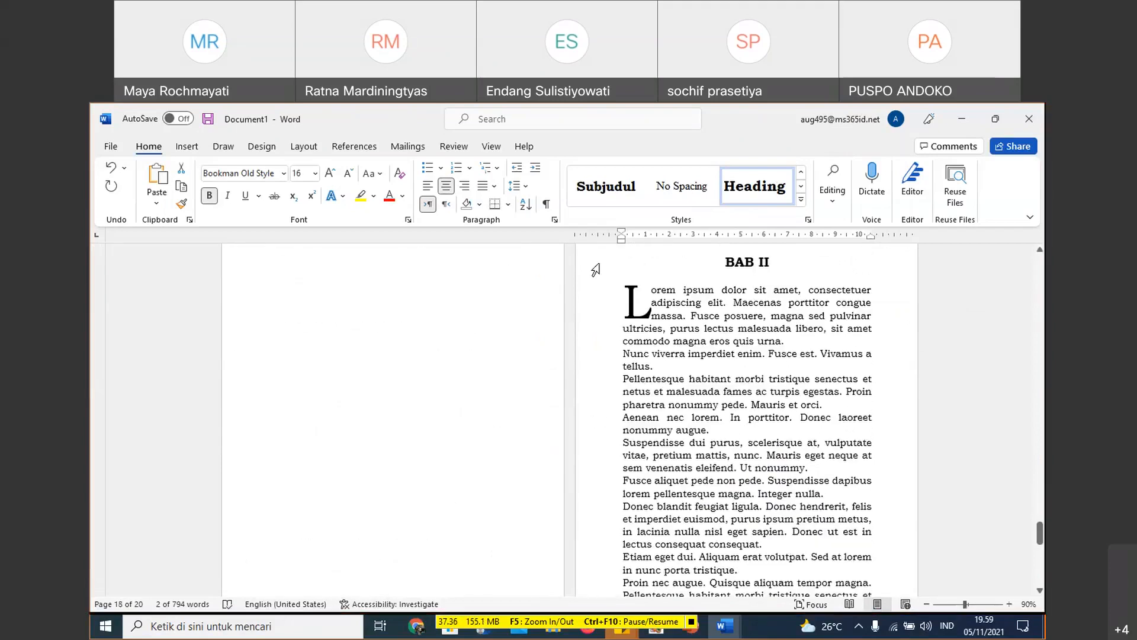
{"action": "left_click", "coordinate": [597, 262]}
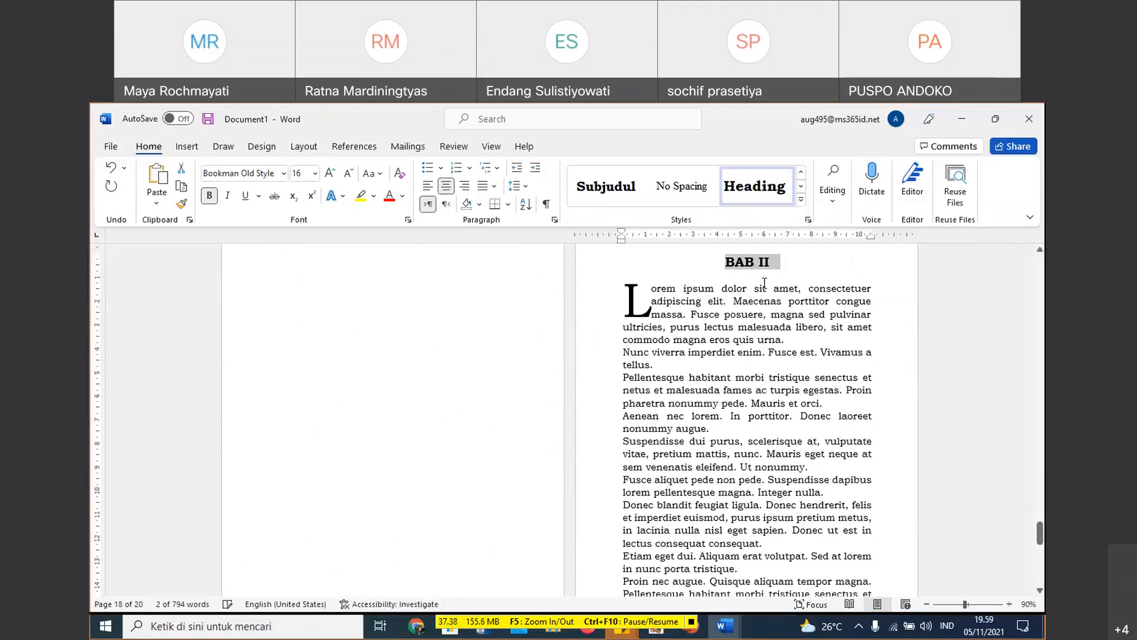
- Modify the Heading 2 style to Bookman Old Style with automatic font color and left alignment
{"action": "scroll", "coordinate": [764, 283], "scroll_direction": "down", "scroll_amount": 3}
{"action": "scroll", "coordinate": [613, 195], "scroll_direction": "down", "scroll_amount": 1}
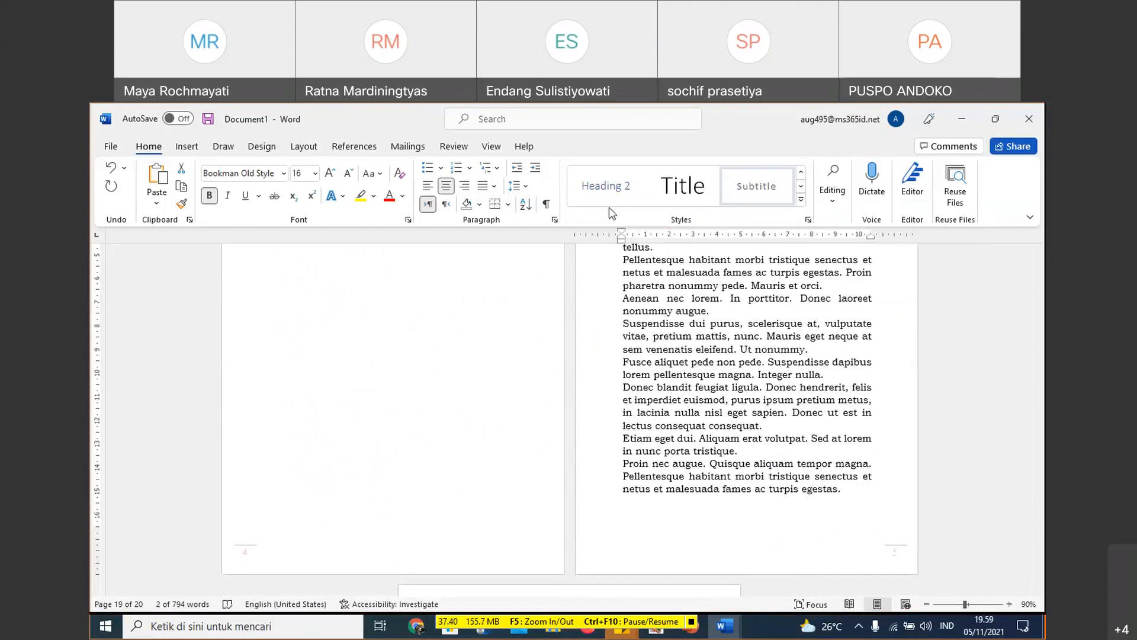
{"action": "right_click", "coordinate": [610, 197]}
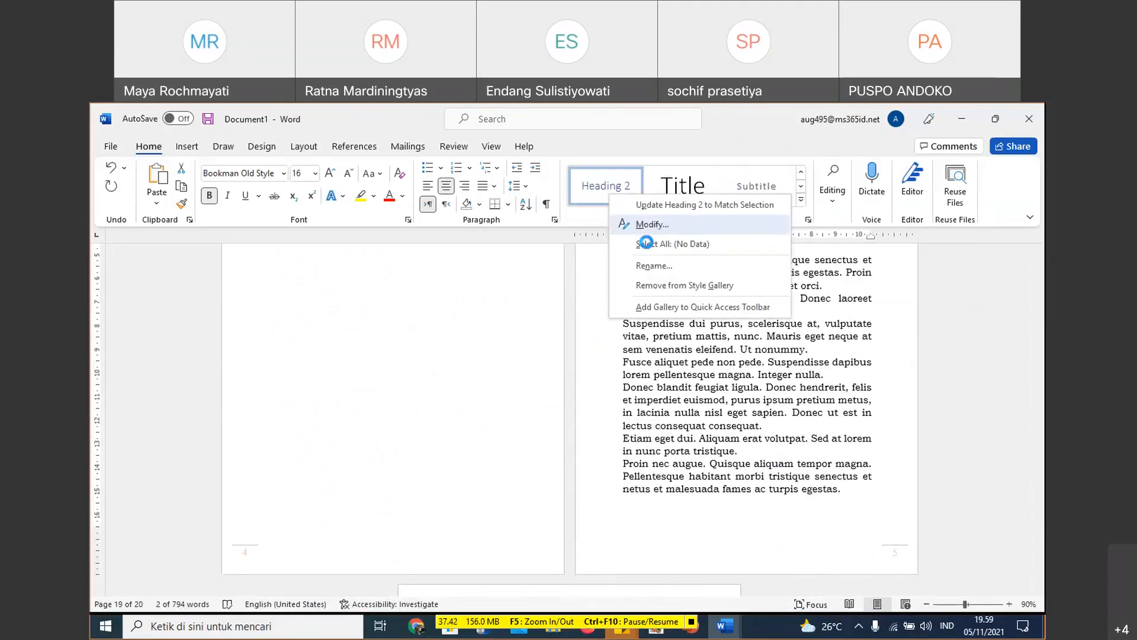
{"action": "left_click", "coordinate": [645, 224]}
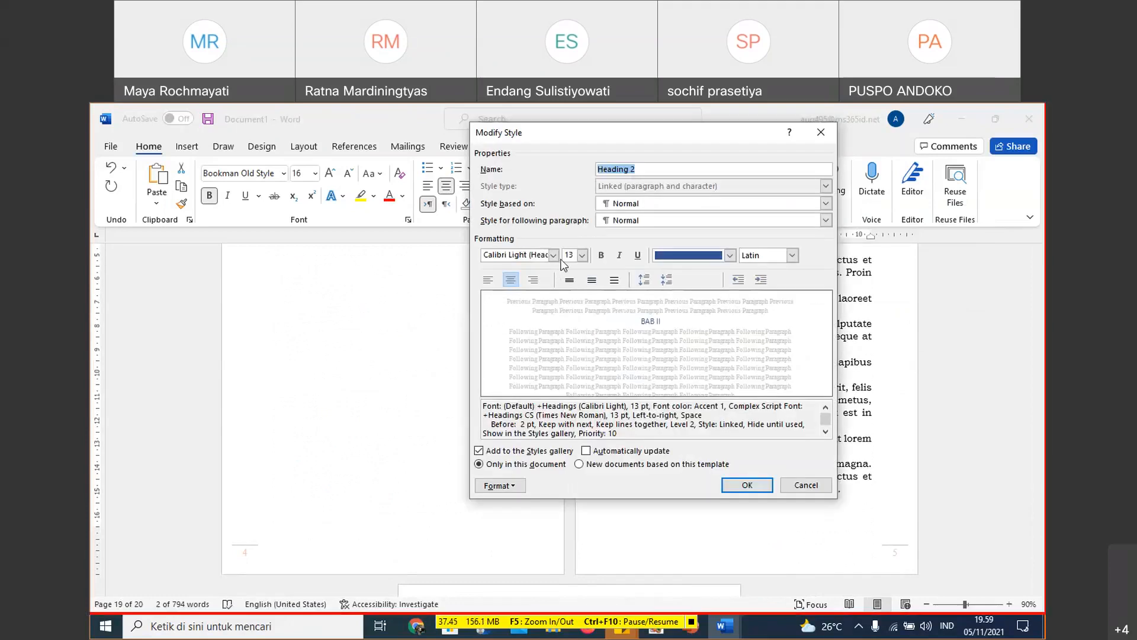
{"action": "left_click", "coordinate": [553, 255]}
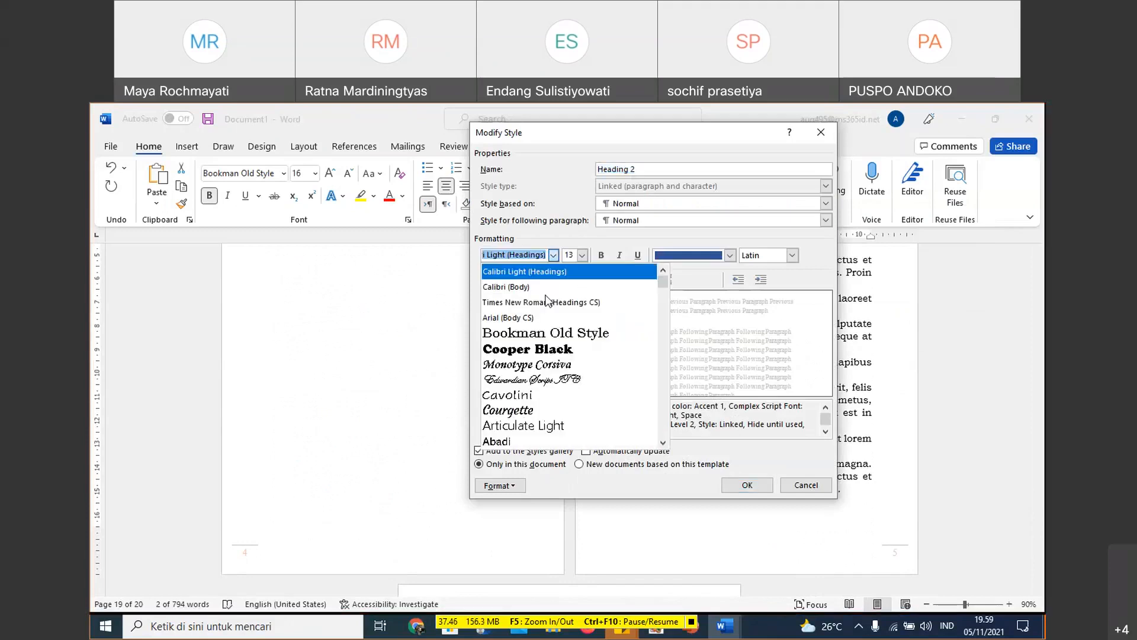
{"action": "left_click", "coordinate": [577, 339]}
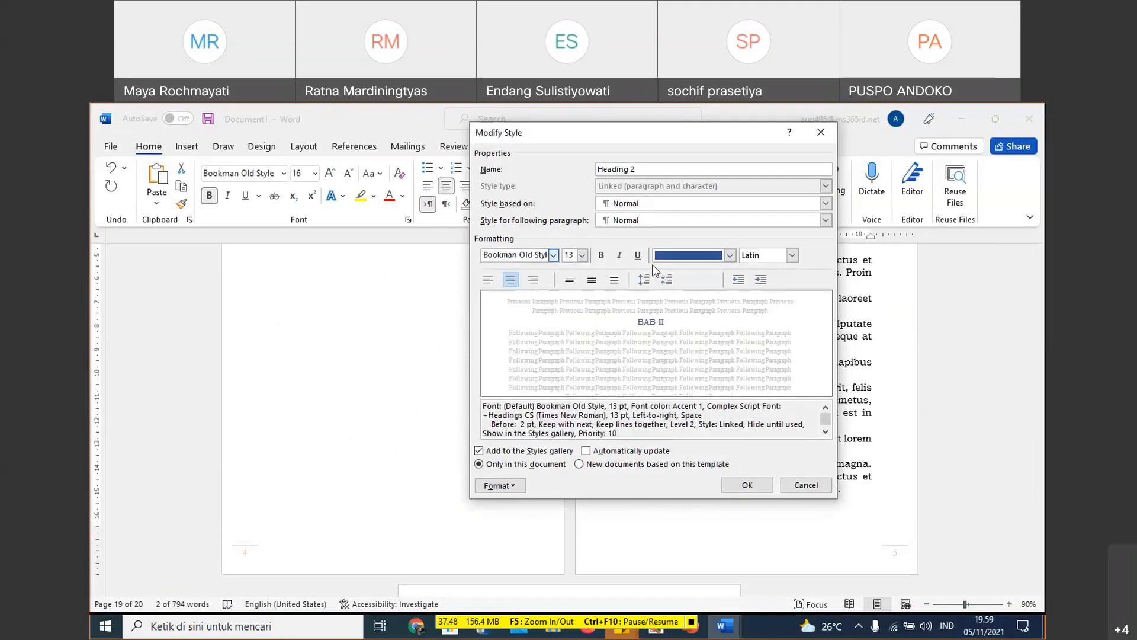
{"action": "left_click", "coordinate": [729, 255]}
{"action": "left_click", "coordinate": [721, 275]}
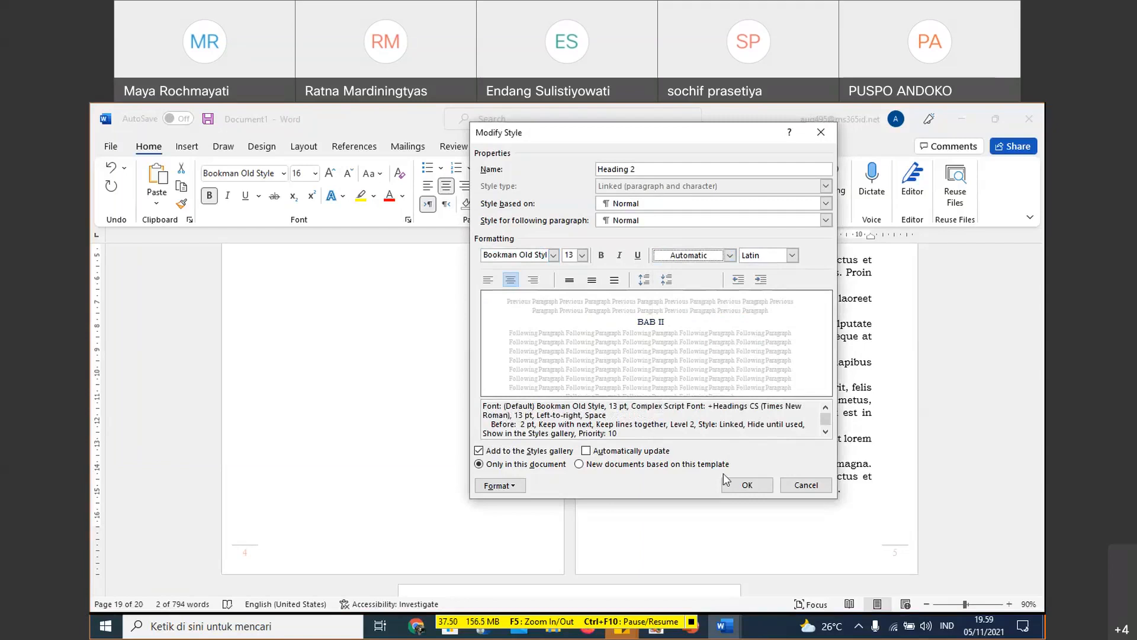
{"action": "key", "text": "ctrl+l"}
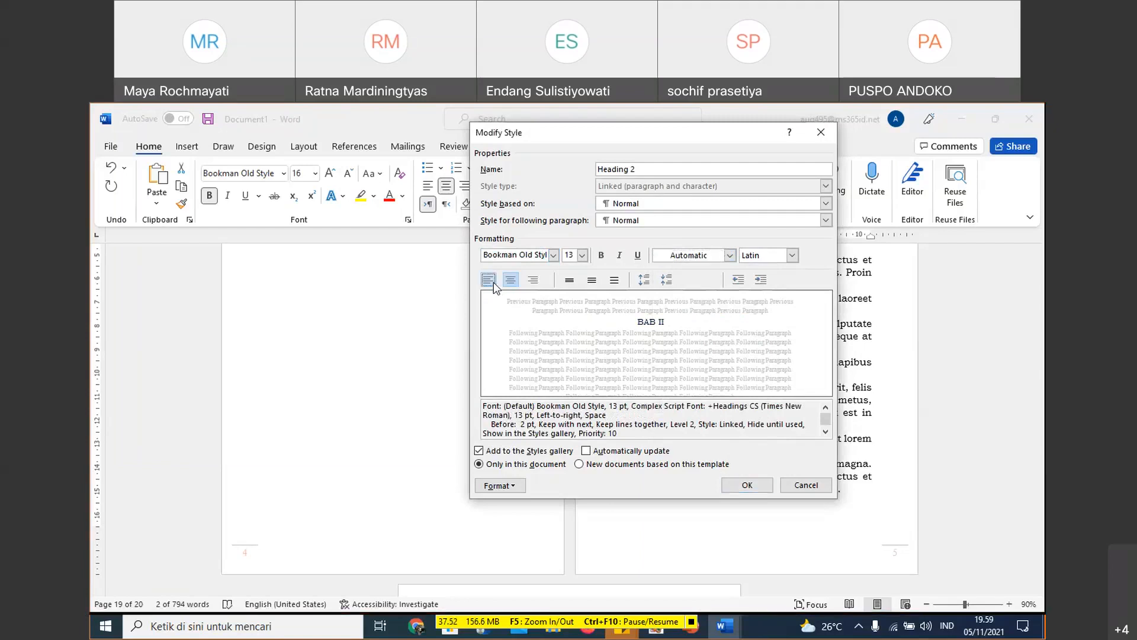
{"action": "left_click", "coordinate": [773, 489]}
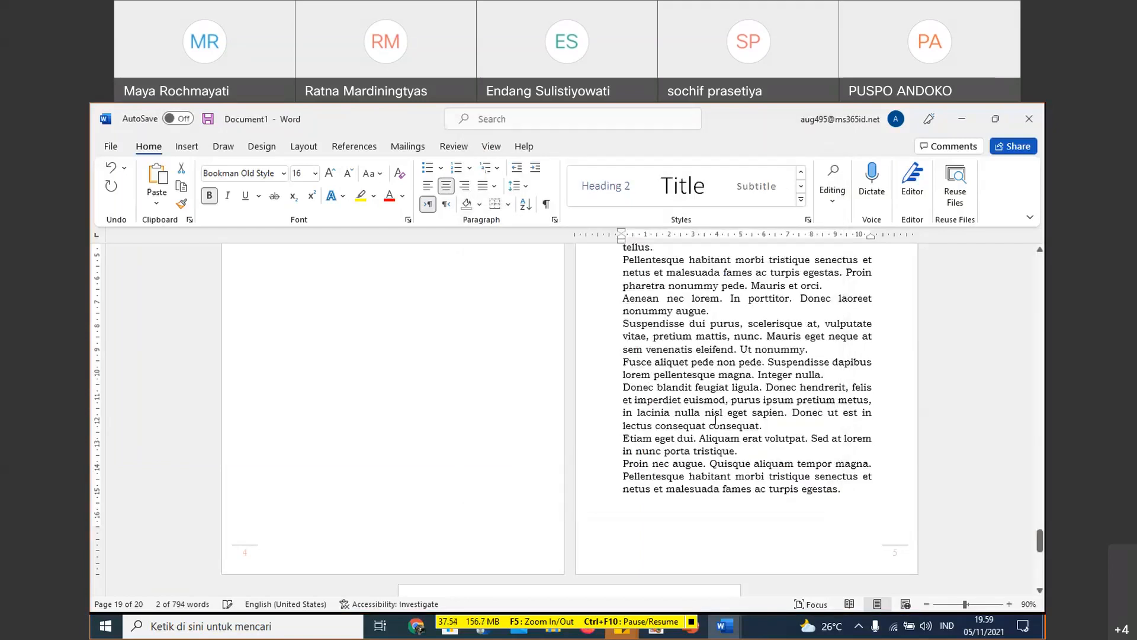
- Add a new line below the BAB I title and apply the Heading 2 style to it
{"action": "scroll", "coordinate": [716, 420], "scroll_direction": "up", "scroll_amount": 10}
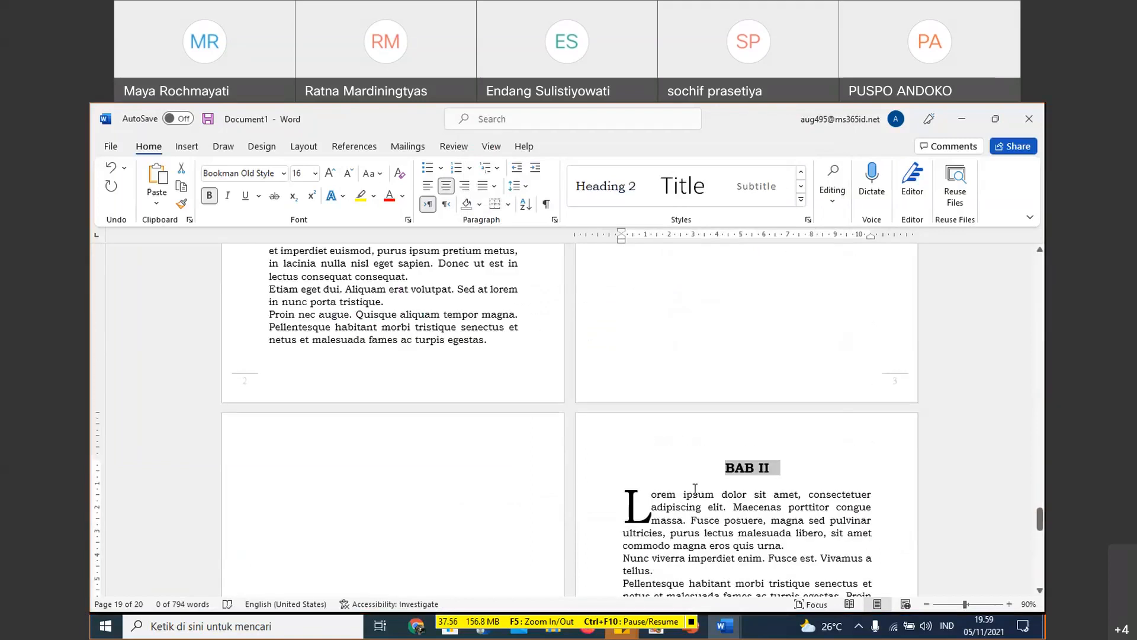
{"action": "scroll", "coordinate": [695, 488], "scroll_direction": "up", "scroll_amount": 20}
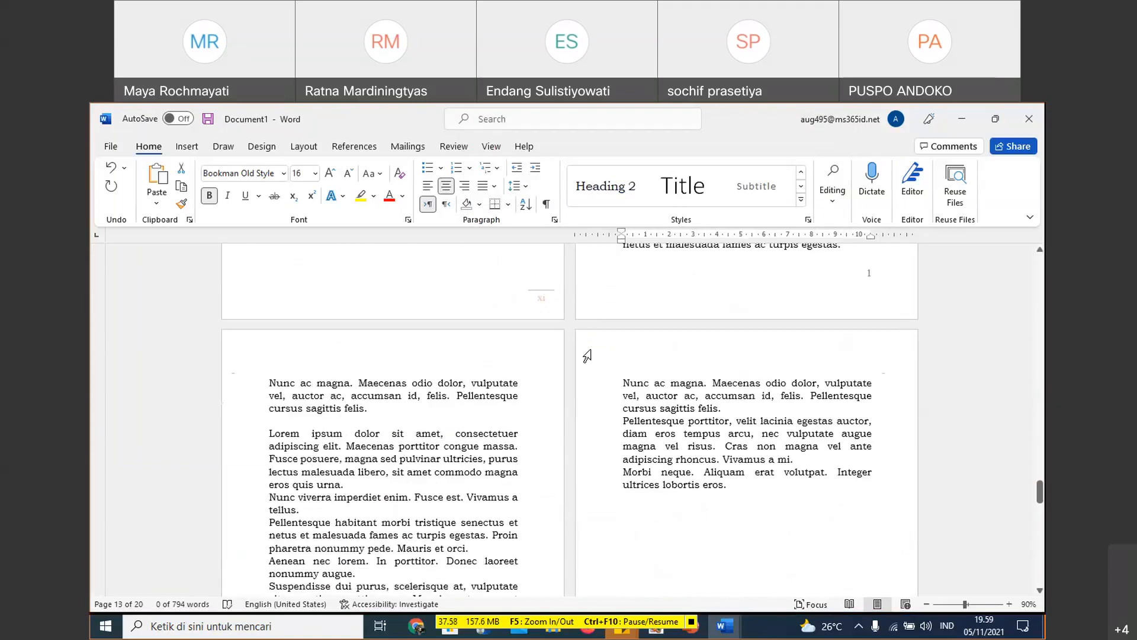
{"action": "scroll", "coordinate": [587, 356], "scroll_direction": "up", "scroll_amount": 10}
{"action": "left_click", "coordinate": [775, 340]}
{"action": "left_click", "coordinate": [748, 359]}
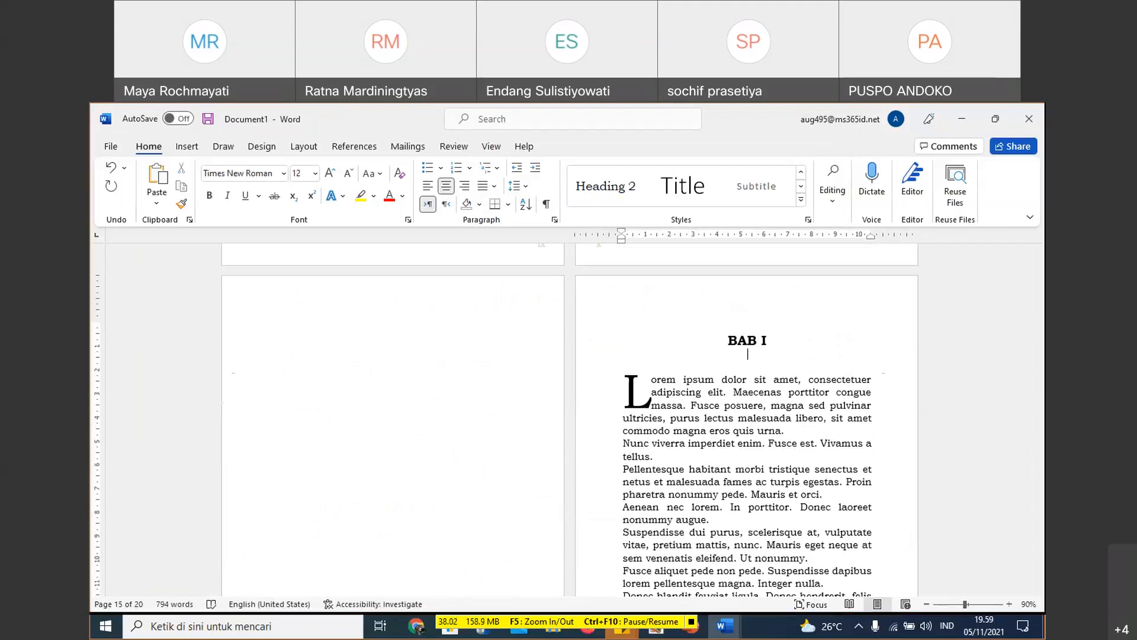
{"action": "key", "text": "Return"}
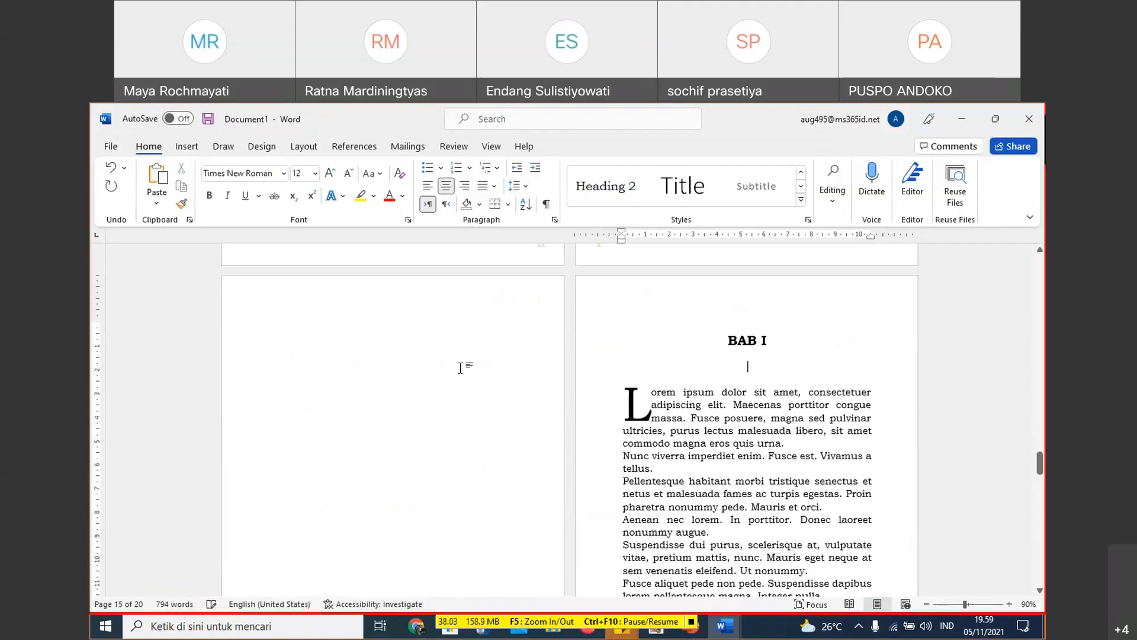
{"action": "left_click", "coordinate": [619, 194]}
- Enter the lettered subheading "A. Apa ya?" under BAB I and remove the extra blank line below it
{"action": "type", "text": "a."}
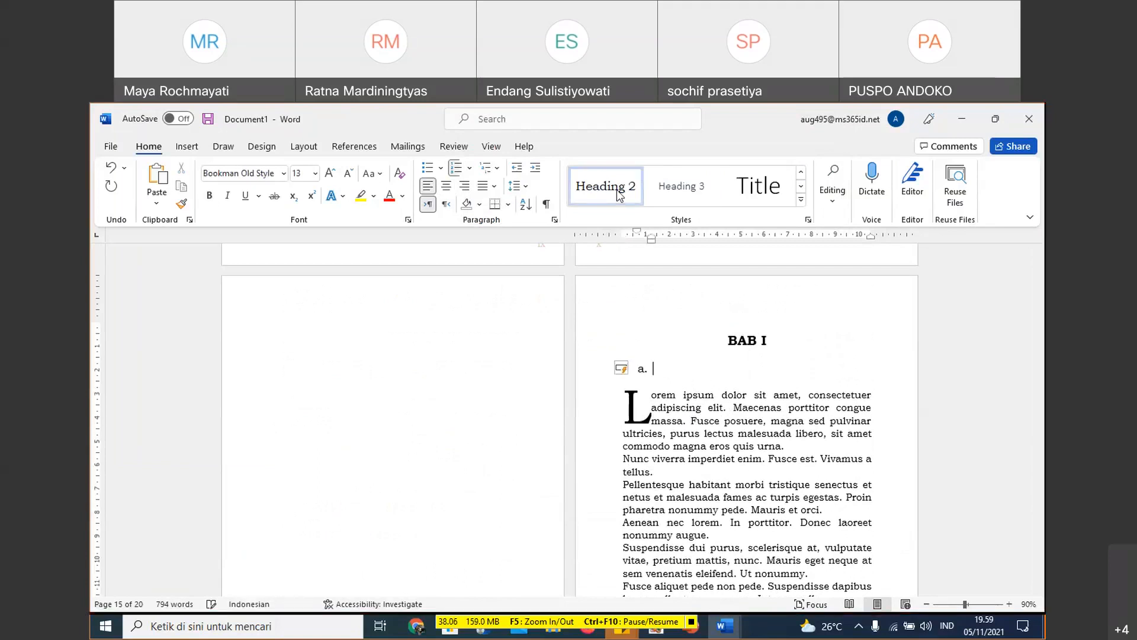
{"action": "key", "text": "BackSpace"}
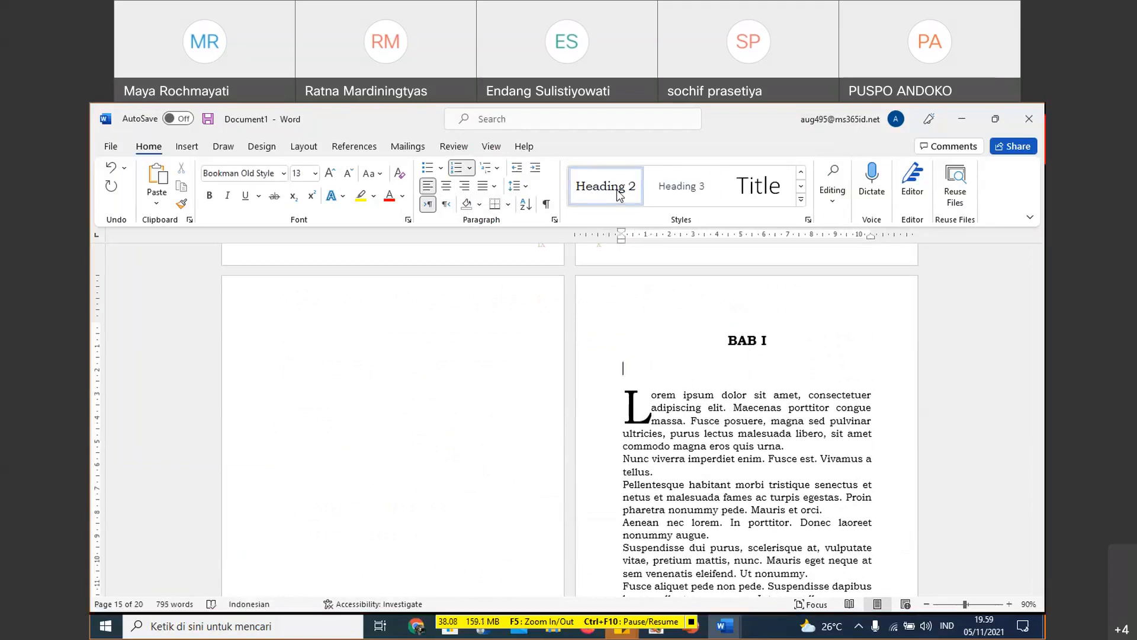
{"action": "type", "text": "A. "}
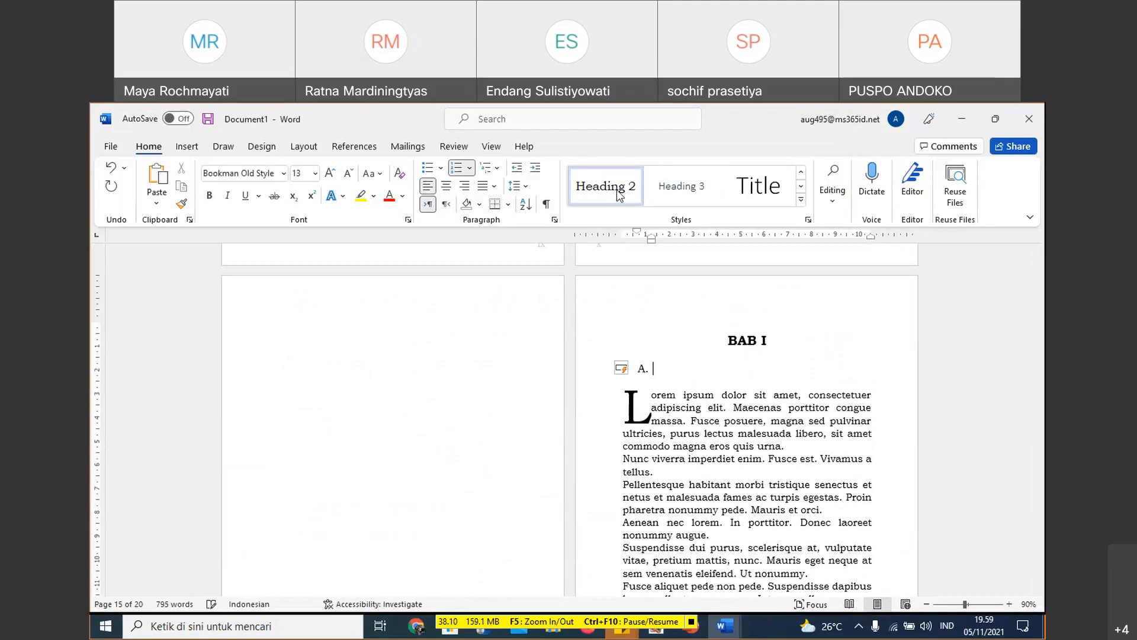
{"action": "type", "text": "Apa ya?"}
{"action": "key", "text": "Return"}
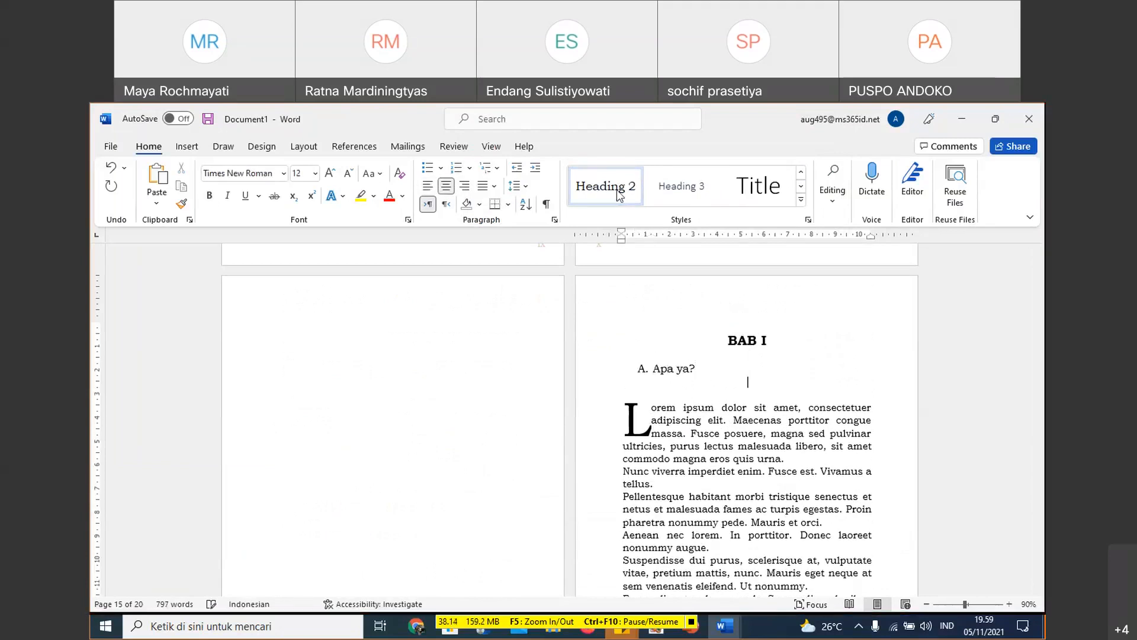
{"action": "key", "text": "Delete"}
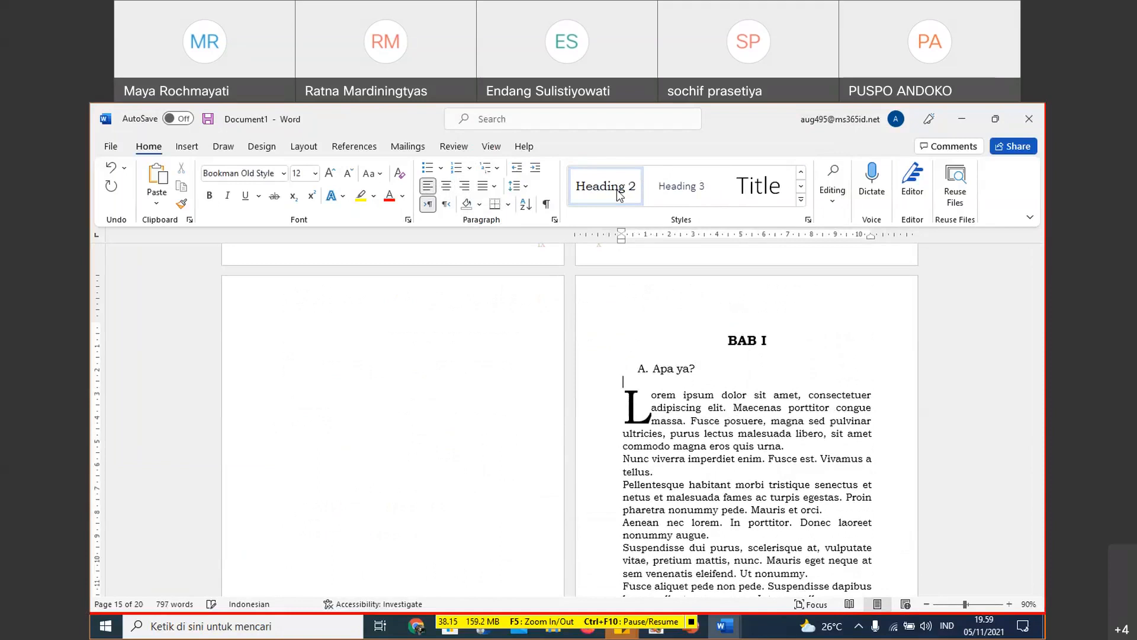
- Decrease the indent of the "A. Apa ya?" subheading to the text margin and make the Heading 2 style bold
{"action": "left_click", "coordinate": [588, 368]}
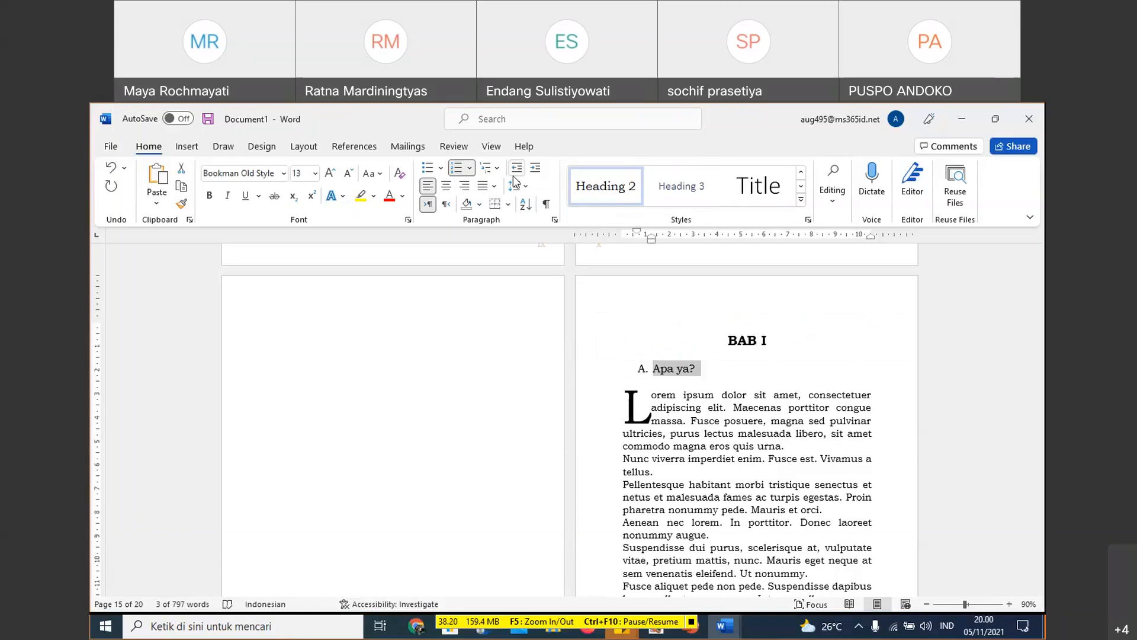
{"action": "scroll", "coordinate": [604, 313], "scroll_direction": "down", "scroll_amount": 2}
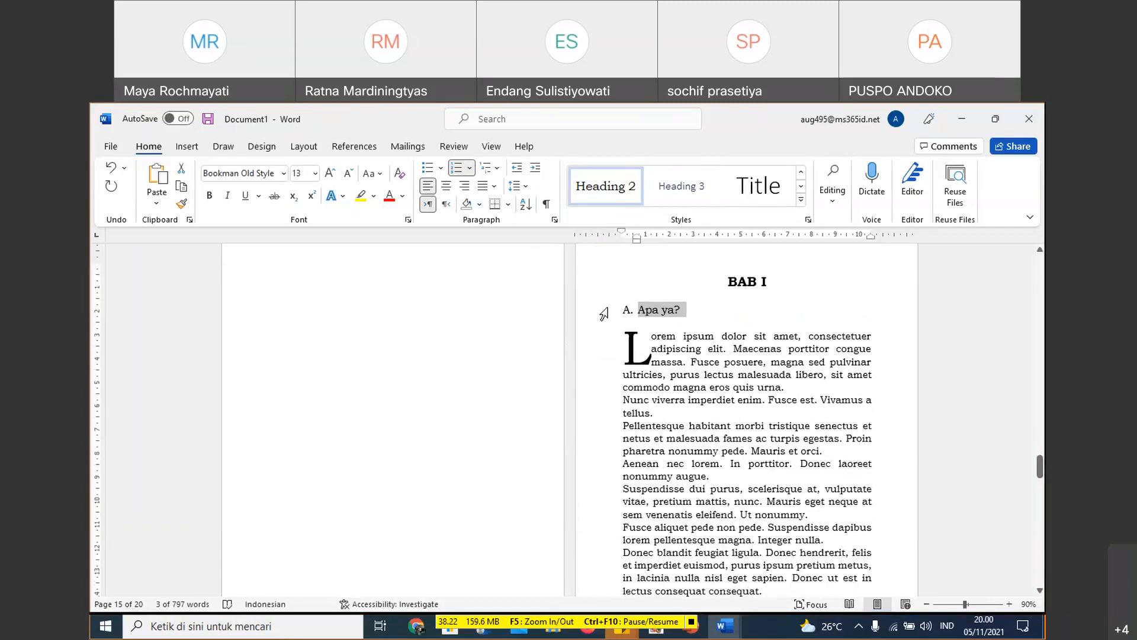
{"action": "right_click", "coordinate": [613, 198]}
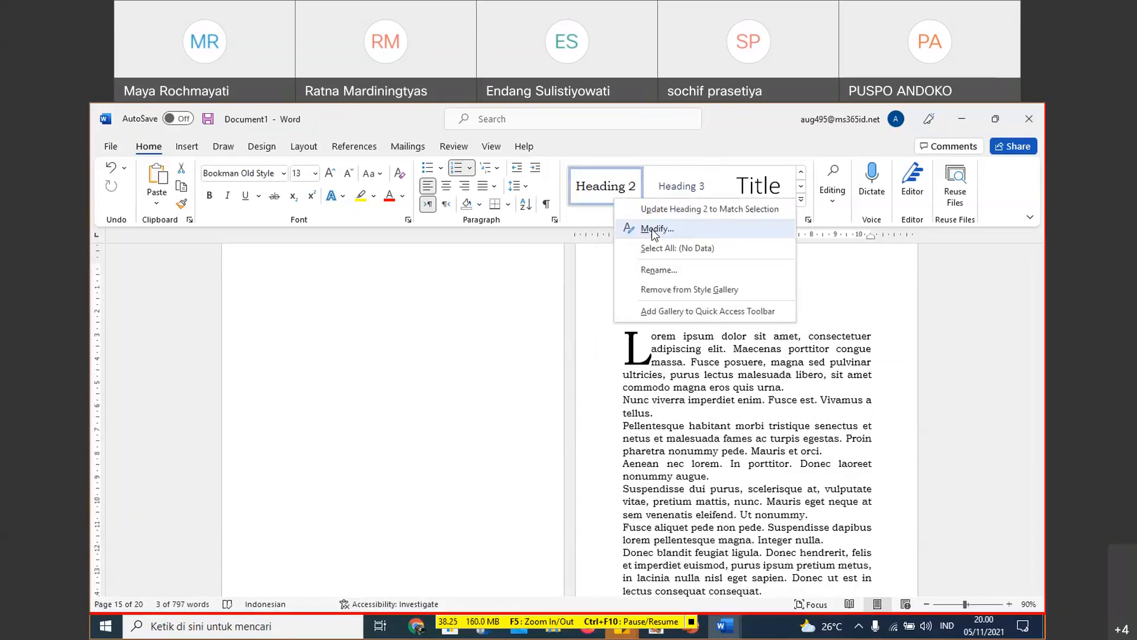
{"action": "left_click", "coordinate": [651, 229]}
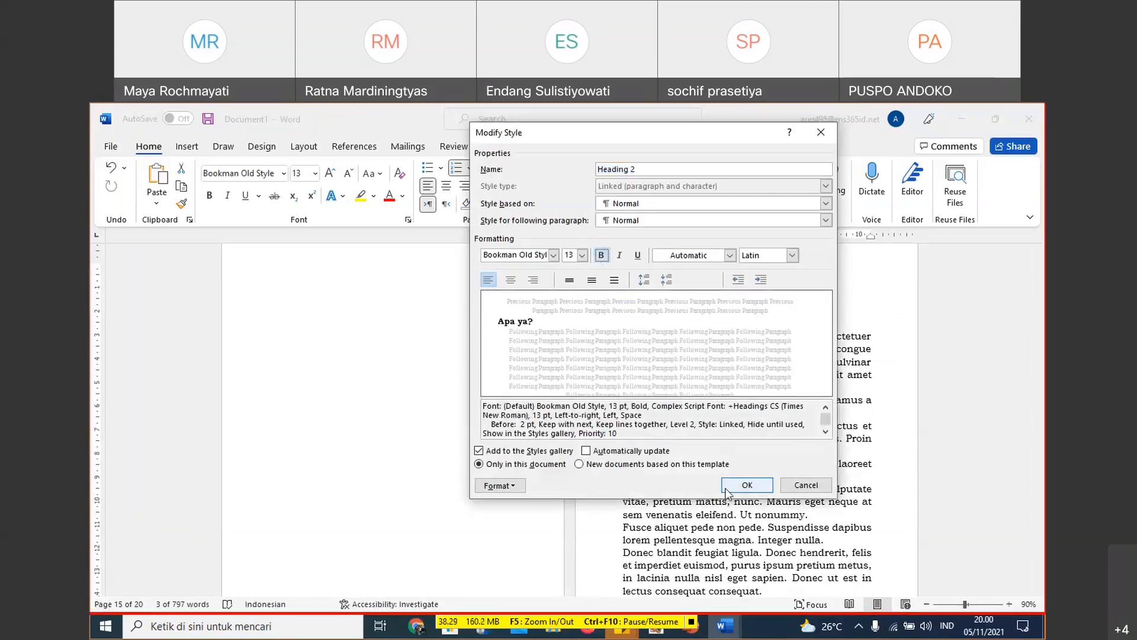
{"action": "left_click", "coordinate": [748, 486]}
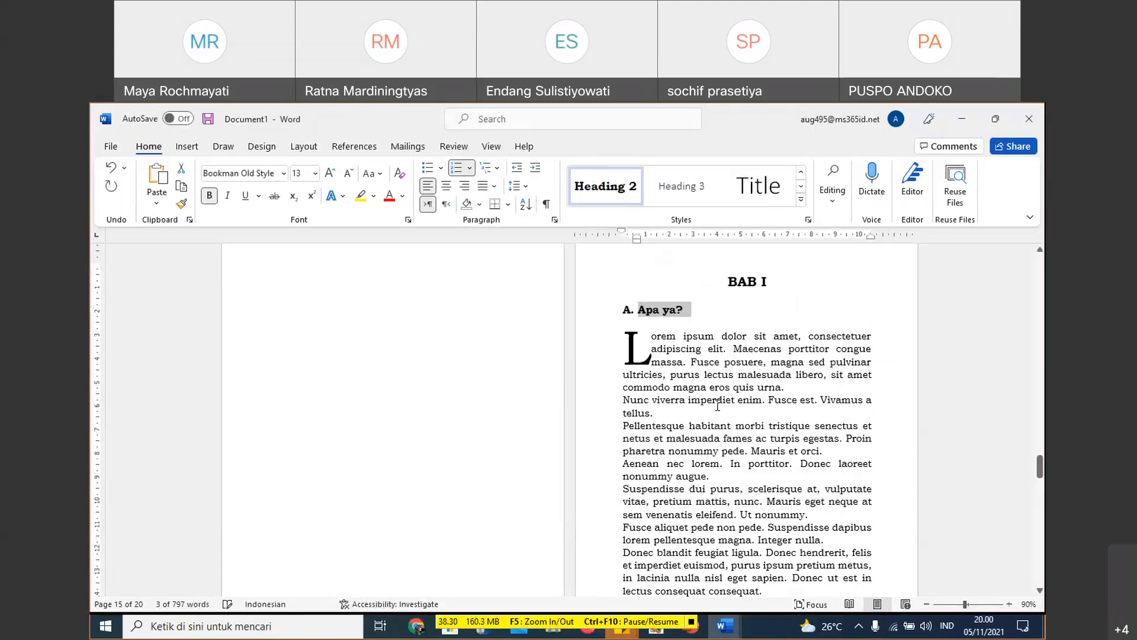
- Insert the Heading 2 subheading "B. Sub judul lagi" above the second Lorem ipsum passage in BAB I
{"action": "scroll", "coordinate": [717, 405], "scroll_direction": "down", "scroll_amount": 13}
{"action": "scroll", "coordinate": [250, 394], "scroll_direction": "up", "scroll_amount": 1}
{"action": "left_click", "coordinate": [270, 401]}
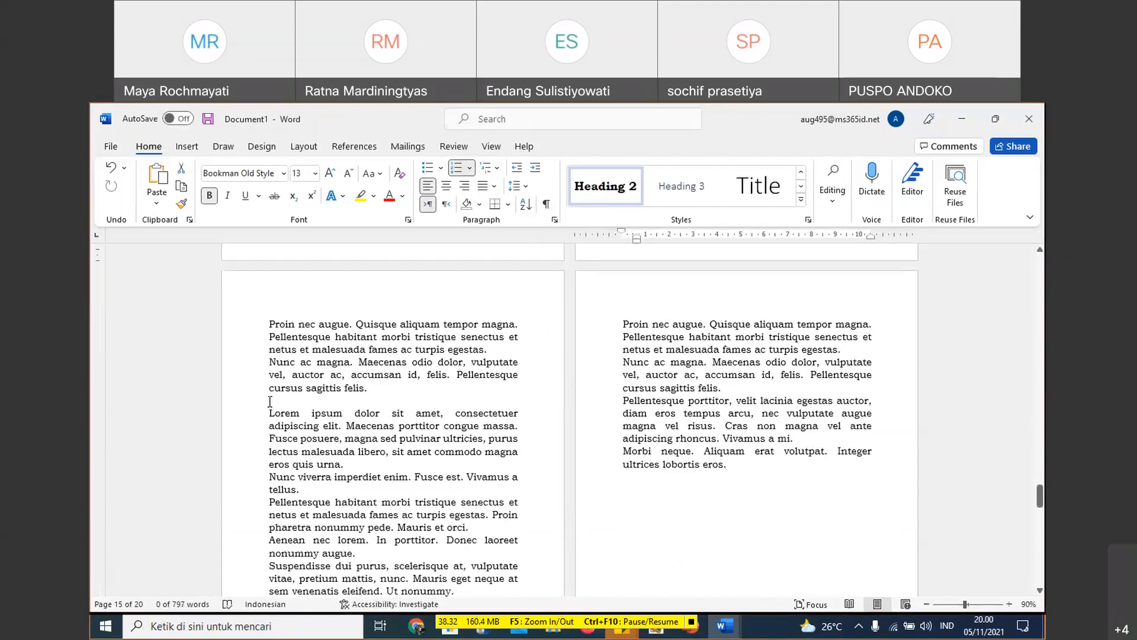
{"action": "key", "text": "Return"}
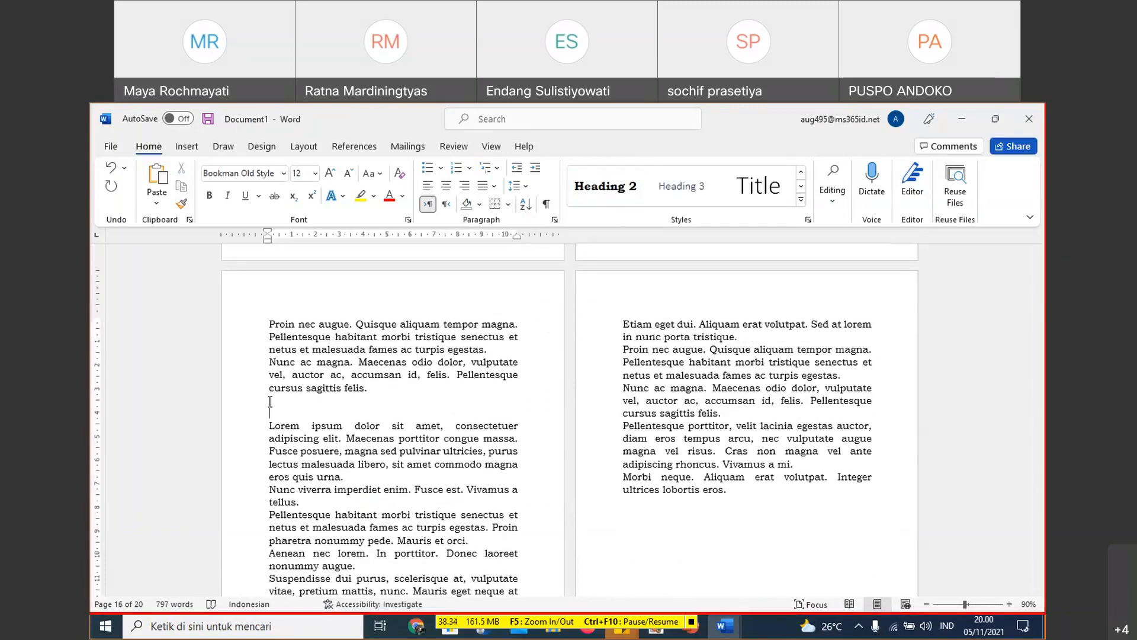
{"action": "left_click", "coordinate": [605, 194]}
{"action": "type", "text": "B."}
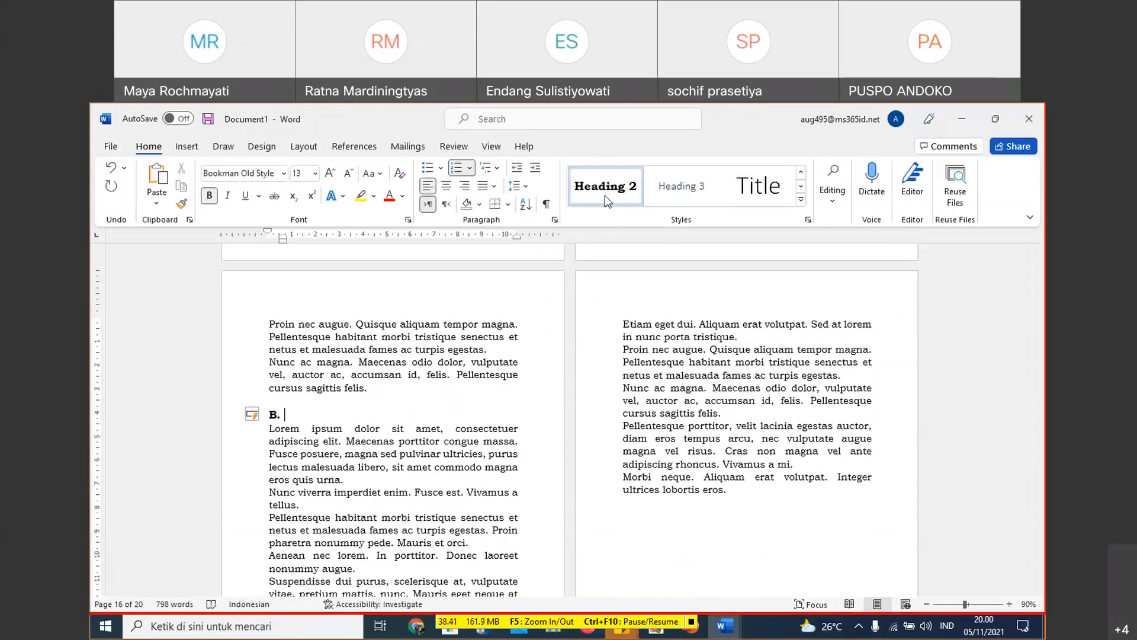
{"action": "type", "text": " Sub judul lagi"}
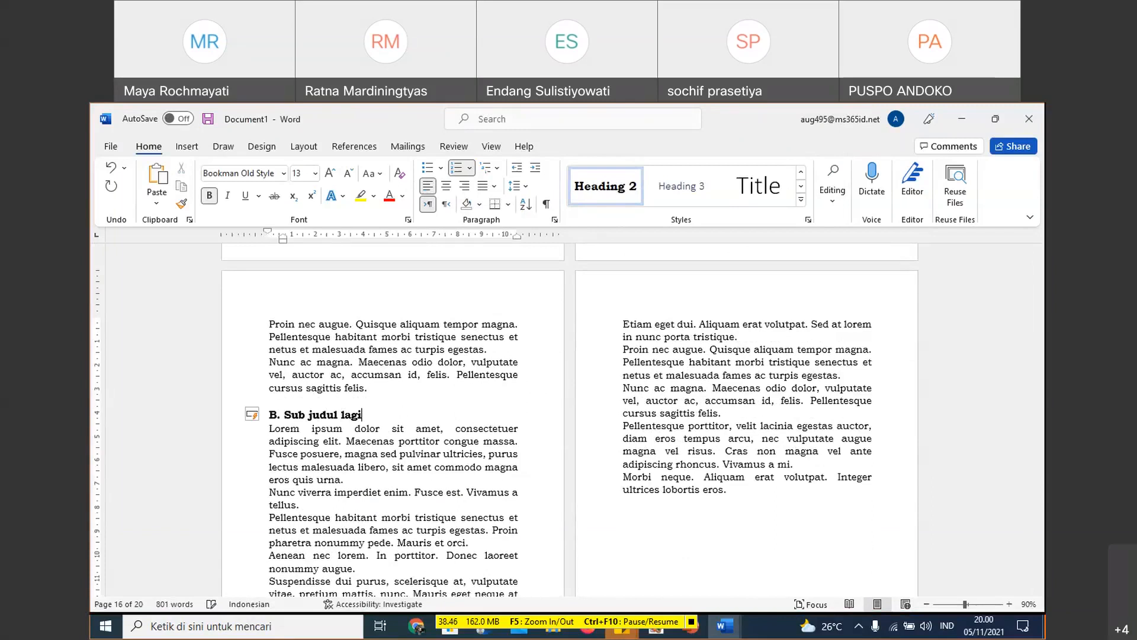
{"action": "key", "text": "Return"}
{"action": "scroll", "coordinate": [510, 419], "scroll_direction": "down", "scroll_amount": 10}
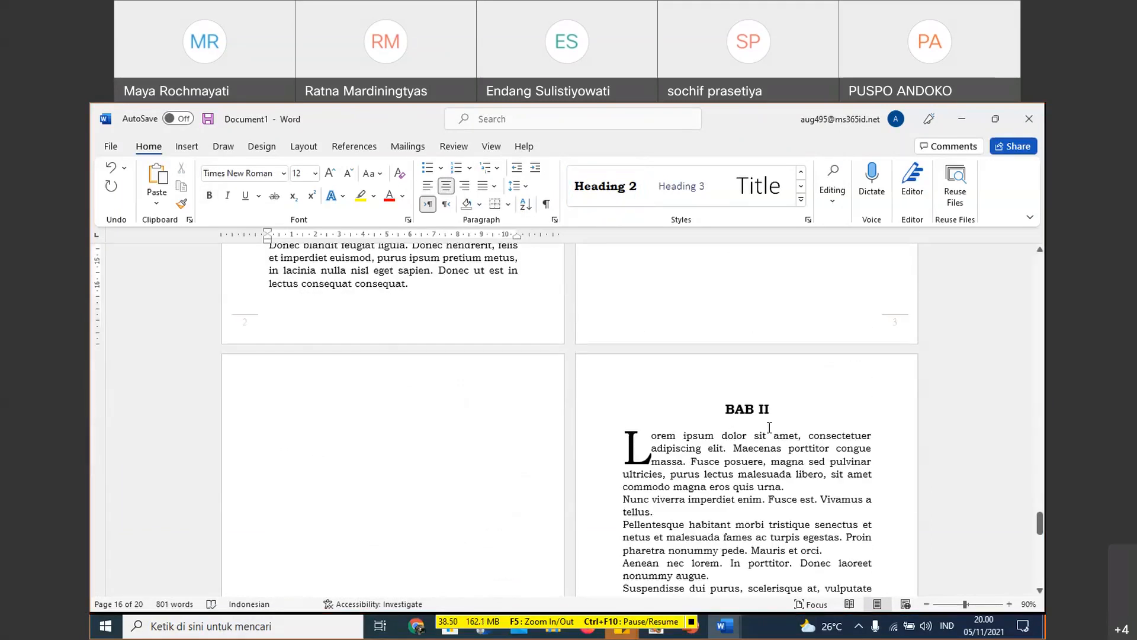
- Insert the built-in Automatic Table 1 table of contents on the line below the DAFTAR ISI heading
{"action": "scroll", "coordinate": [769, 427], "scroll_direction": "up", "scroll_amount": 4}
{"action": "scroll", "coordinate": [868, 468], "scroll_direction": "up", "scroll_amount": 10}
{"action": "scroll", "coordinate": [830, 439], "scroll_direction": "down", "scroll_amount": 12}
{"action": "scroll", "coordinate": [765, 394], "scroll_direction": "up", "scroll_amount": 8}
{"action": "scroll", "coordinate": [773, 378], "scroll_direction": "up", "scroll_amount": 15}
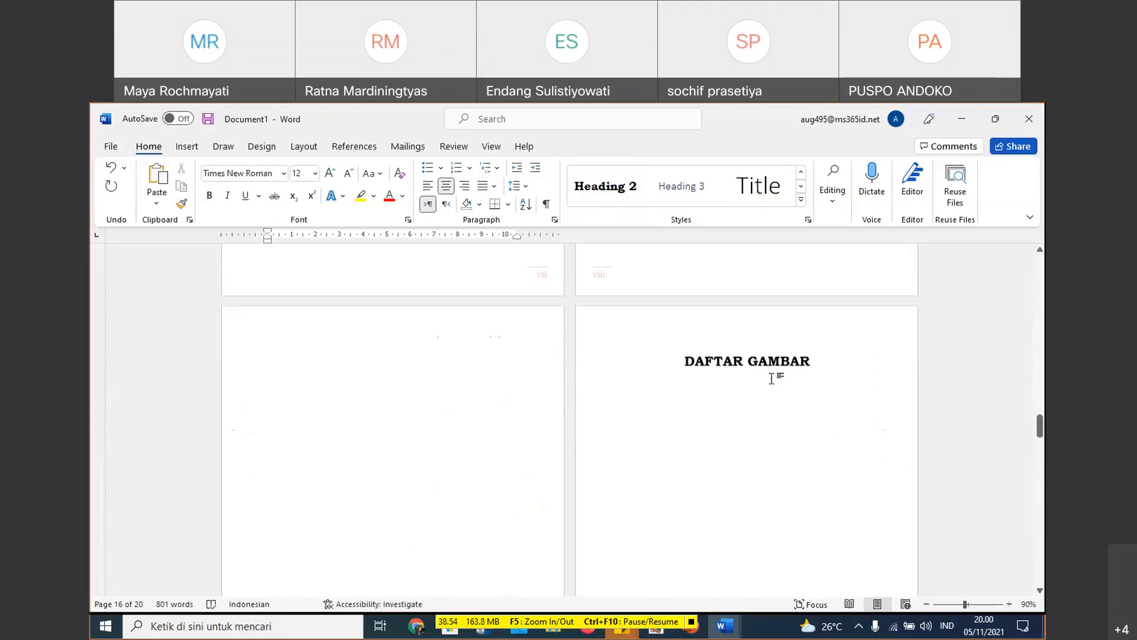
{"action": "scroll", "coordinate": [734, 372], "scroll_direction": "up", "scroll_amount": 15}
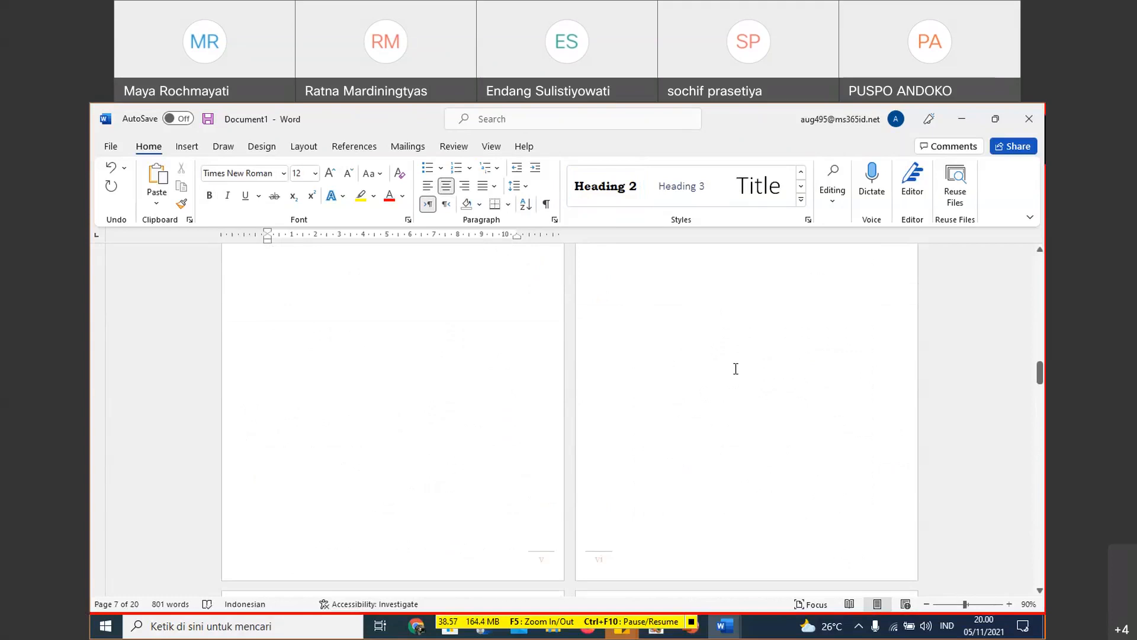
{"action": "left_click", "coordinate": [762, 409]}
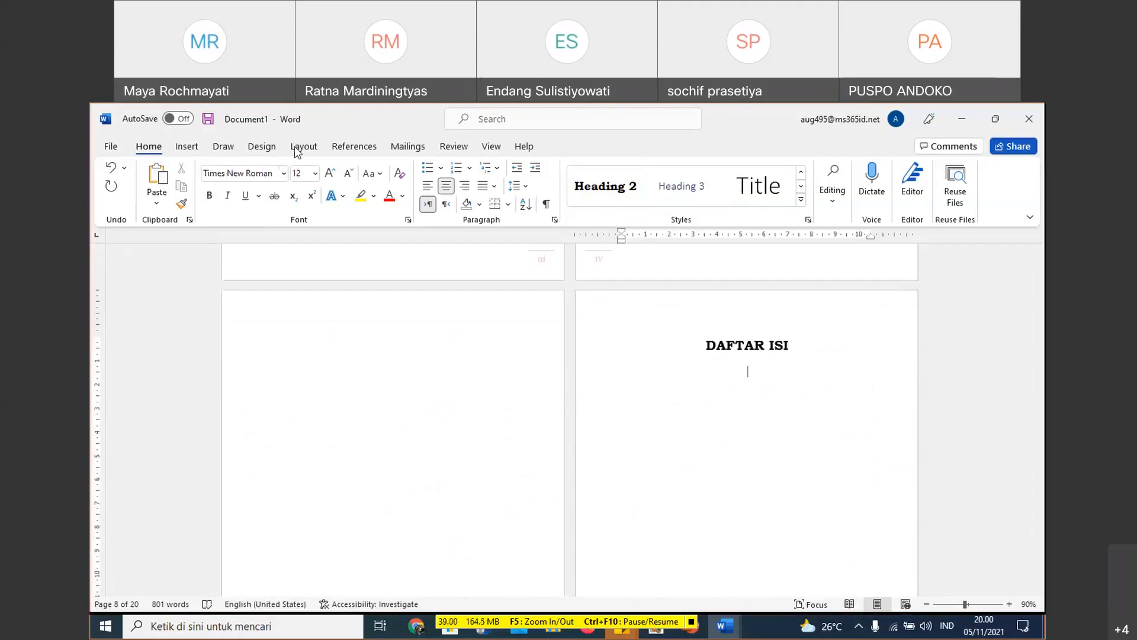
{"action": "left_click", "coordinate": [354, 146]}
{"action": "left_click", "coordinate": [132, 202]}
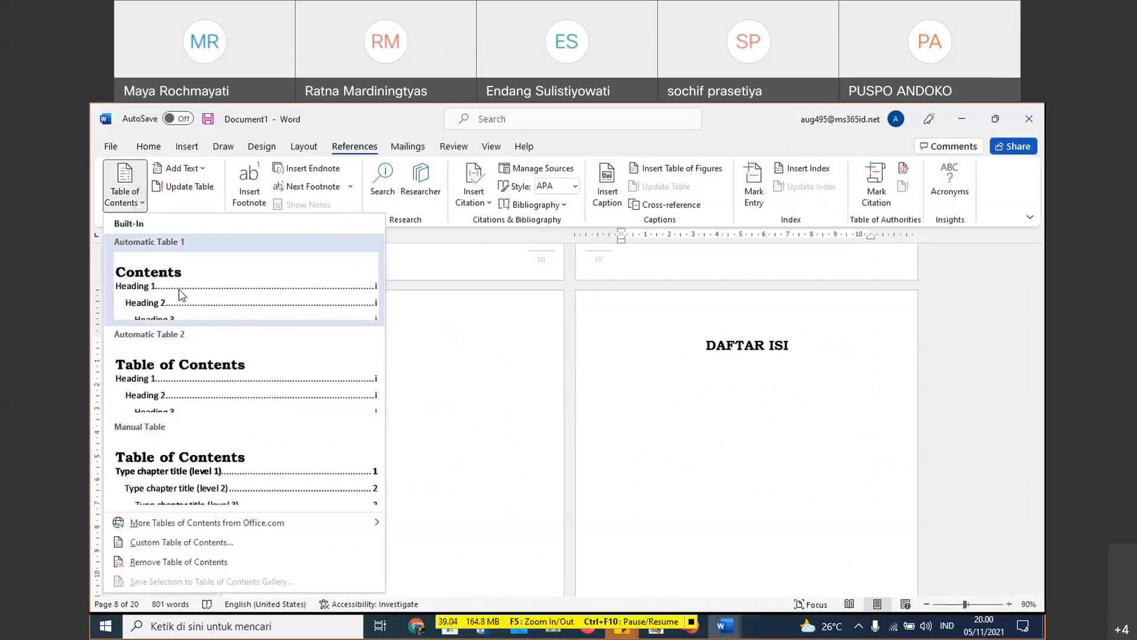
{"action": "left_click", "coordinate": [181, 295]}
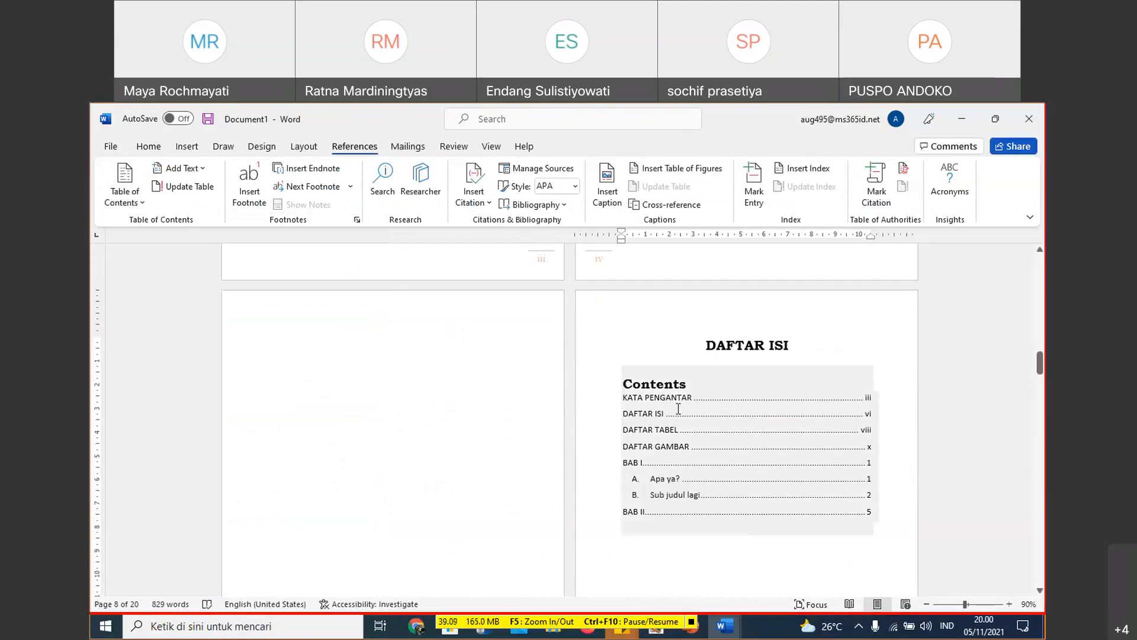
- Delete the "Contents" title text from the inserted table of contents, keeping the blank line above KATA PENGANTAR
{"action": "left_click_drag", "start_coordinate": [624, 380], "coordinate": [692, 378]}
{"action": "key", "text": "Delete"}
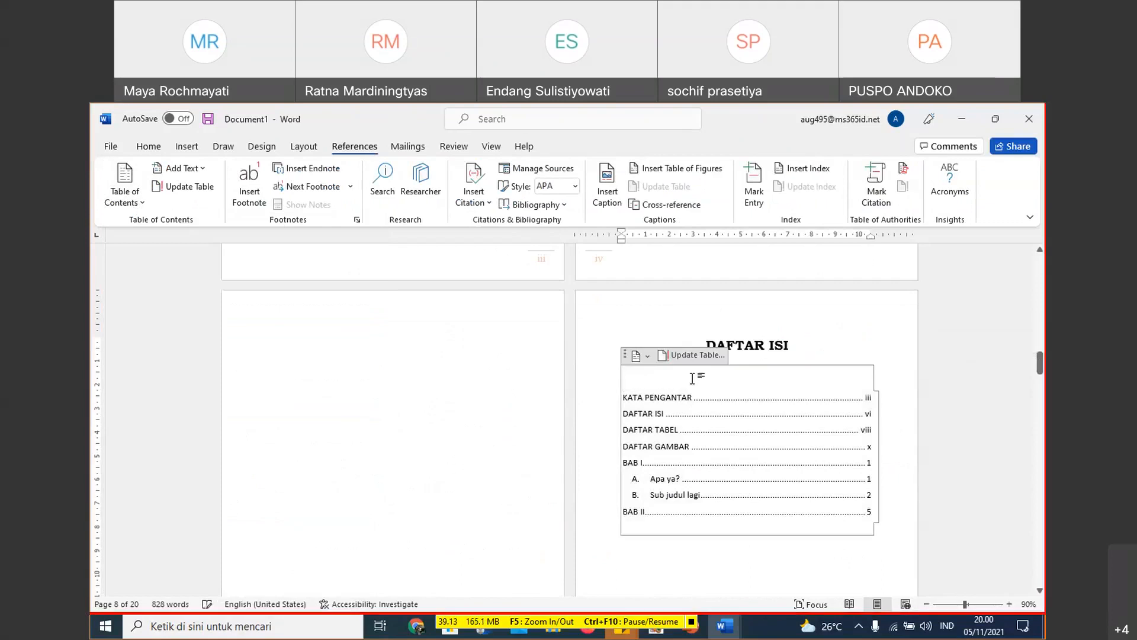
{"action": "key", "text": "Delete"}
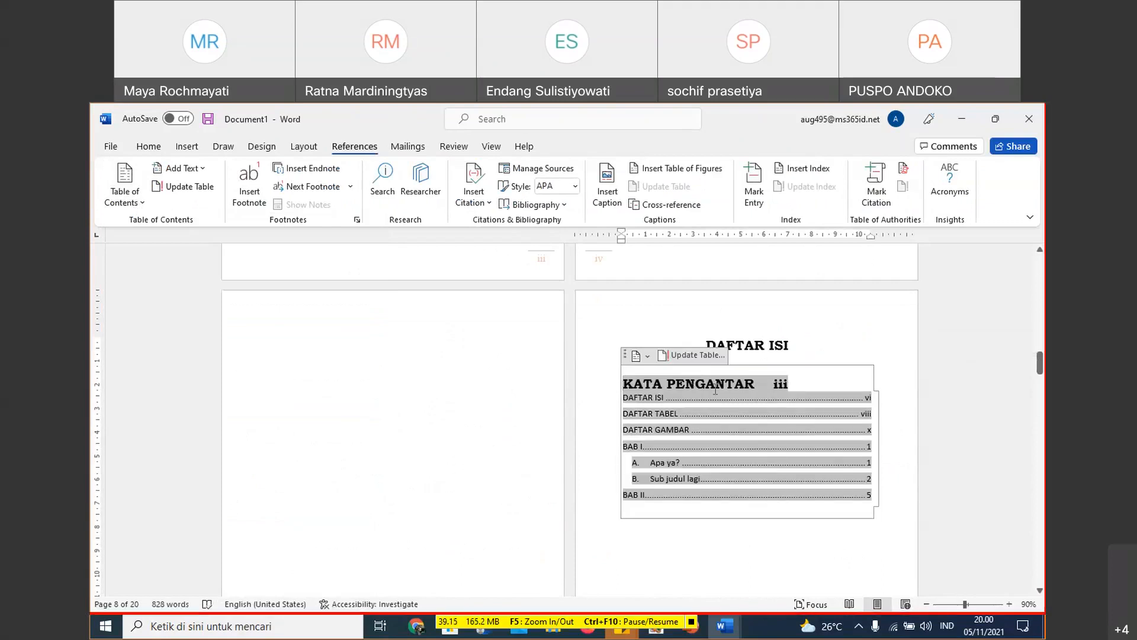
{"action": "key", "text": "ctrl+z"}
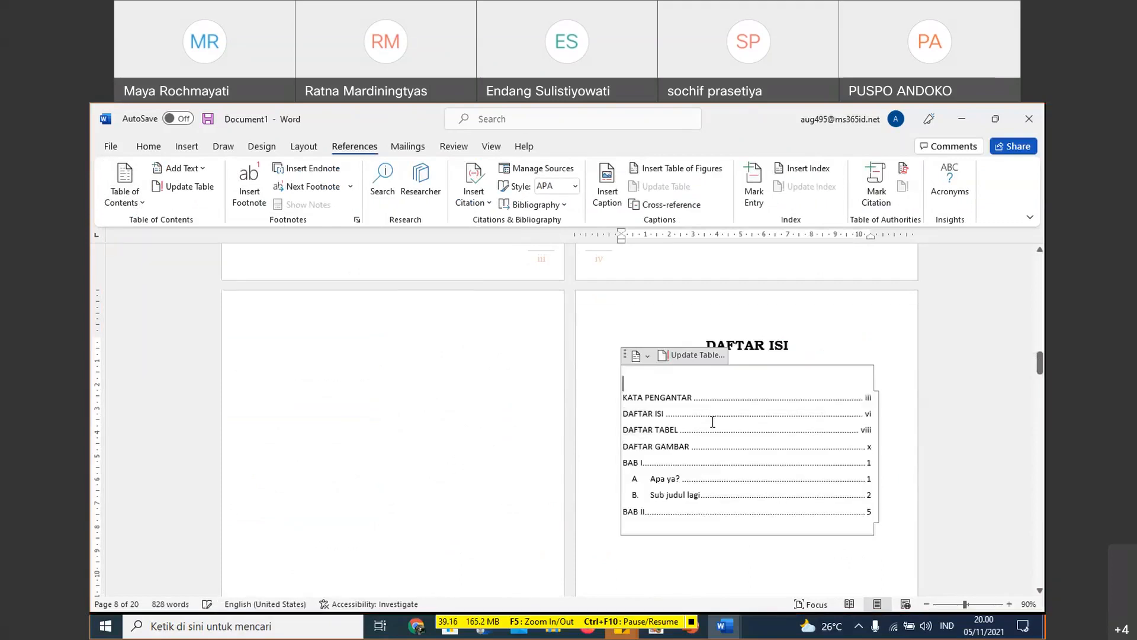
{"action": "left_click", "coordinate": [911, 346]}
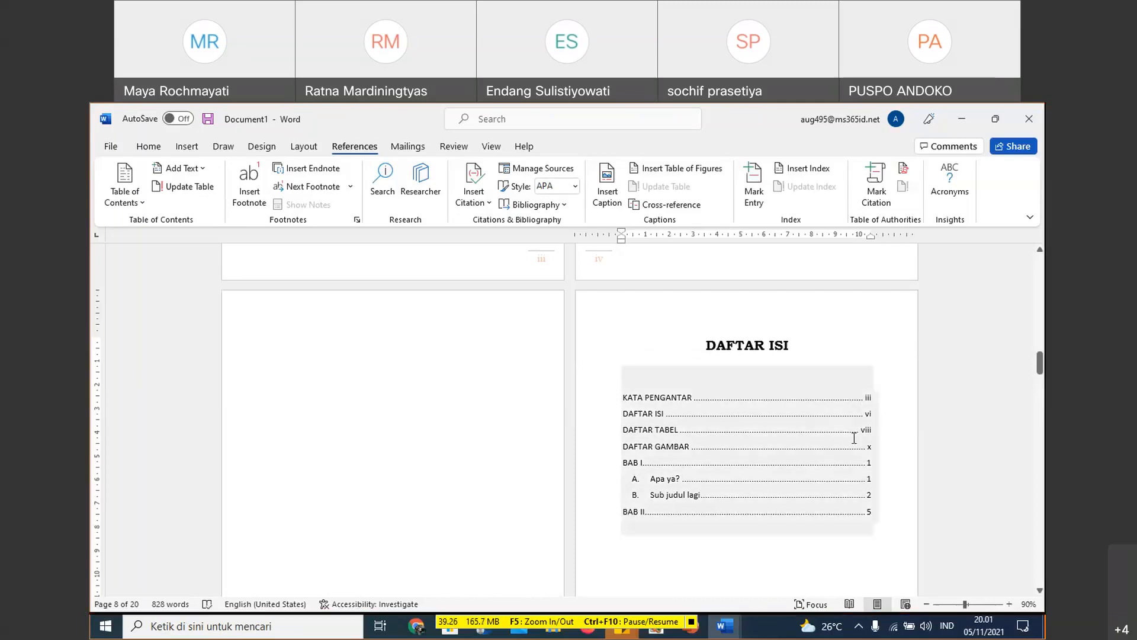
- Add a left tab stop at about 10 cm to the table of contents entries from KATA PENGANTAR to "B. Sub judul lagi"
{"action": "left_click_drag", "start_coordinate": [854, 400], "coordinate": [851, 502]}
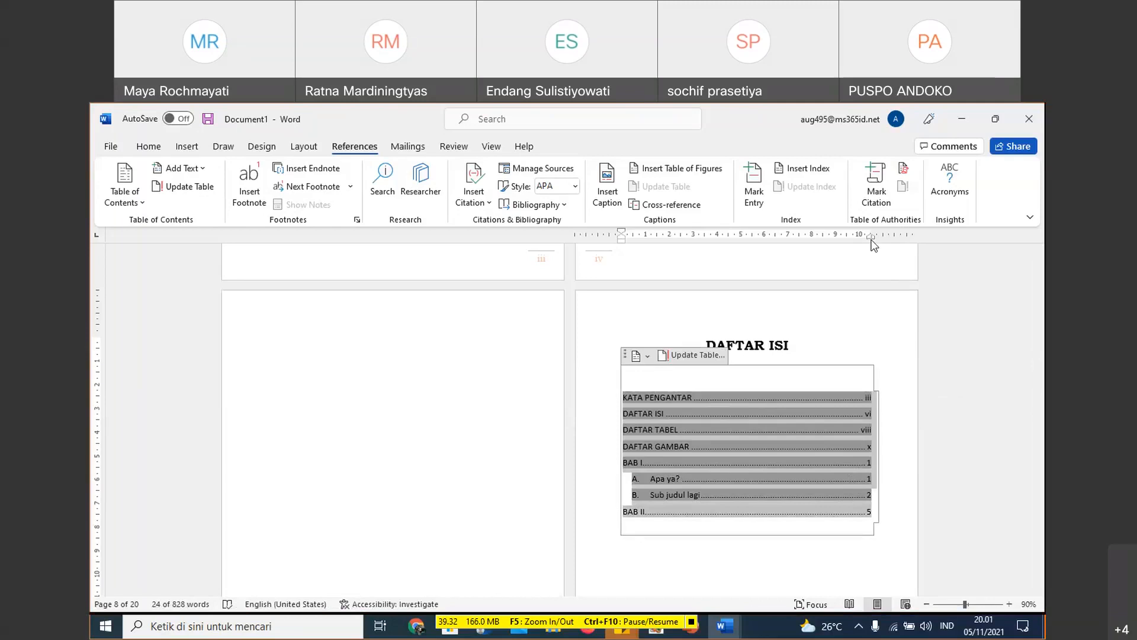
{"action": "left_click_drag", "start_coordinate": [871, 236], "coordinate": [875, 250]}
{"action": "left_click_drag", "start_coordinate": [860, 235], "coordinate": [858, 240]}
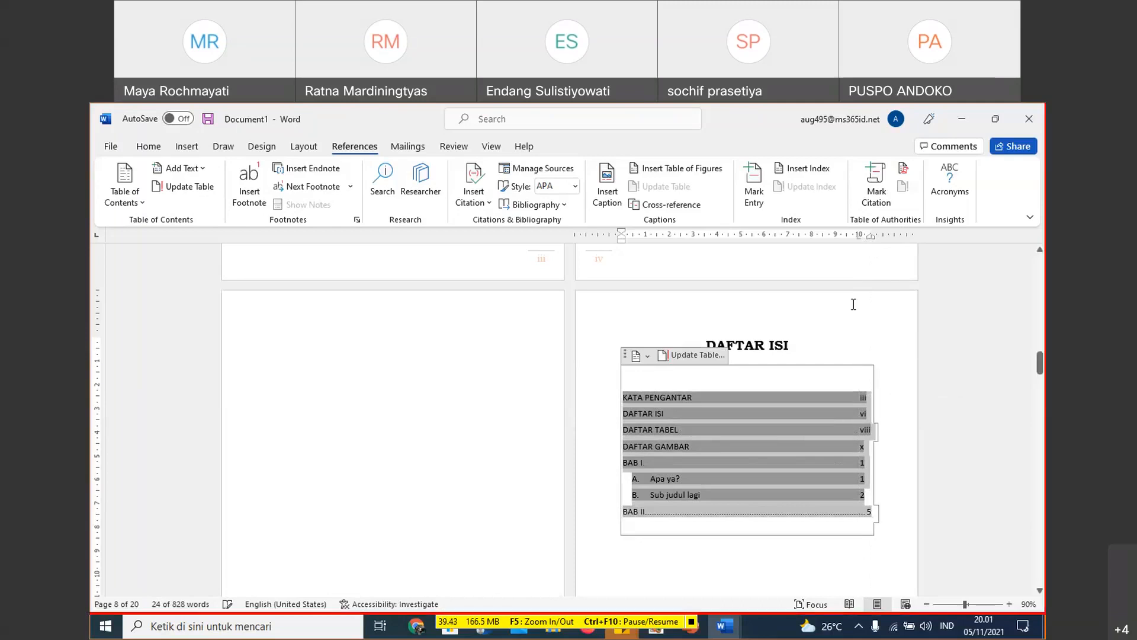
- Set a left-aligned tab stop at 10 cm with the dotted leader (option 2) for the selected table of contents entries
{"action": "double_click", "coordinate": [858, 237]}
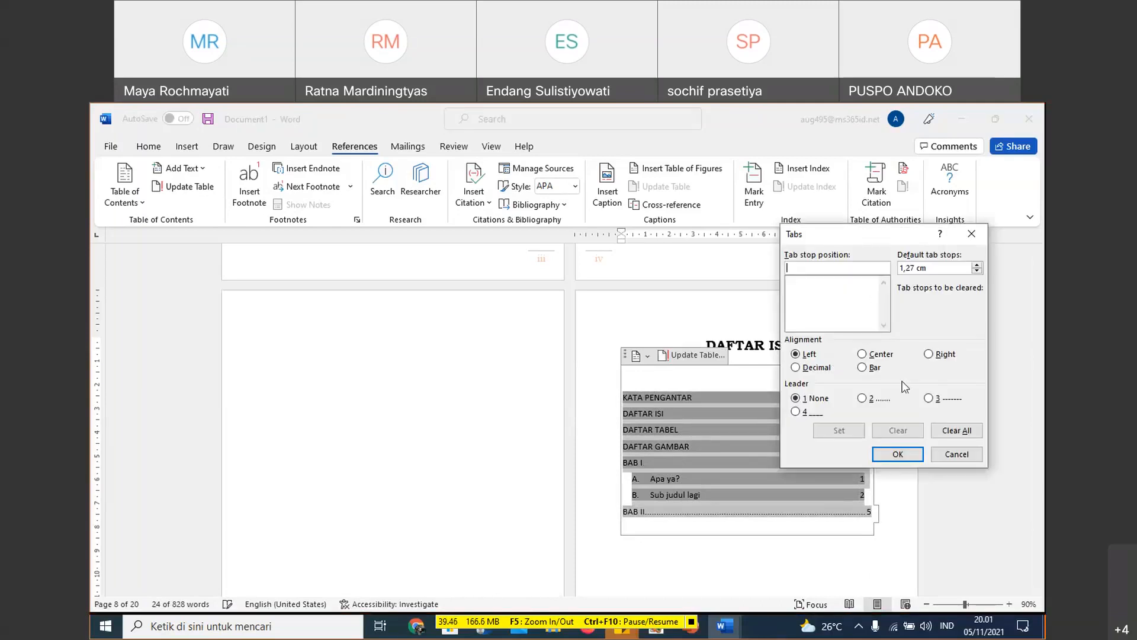
{"action": "left_click", "coordinate": [872, 404]}
{"action": "left_click_drag", "start_coordinate": [884, 234], "coordinate": [899, 308]}
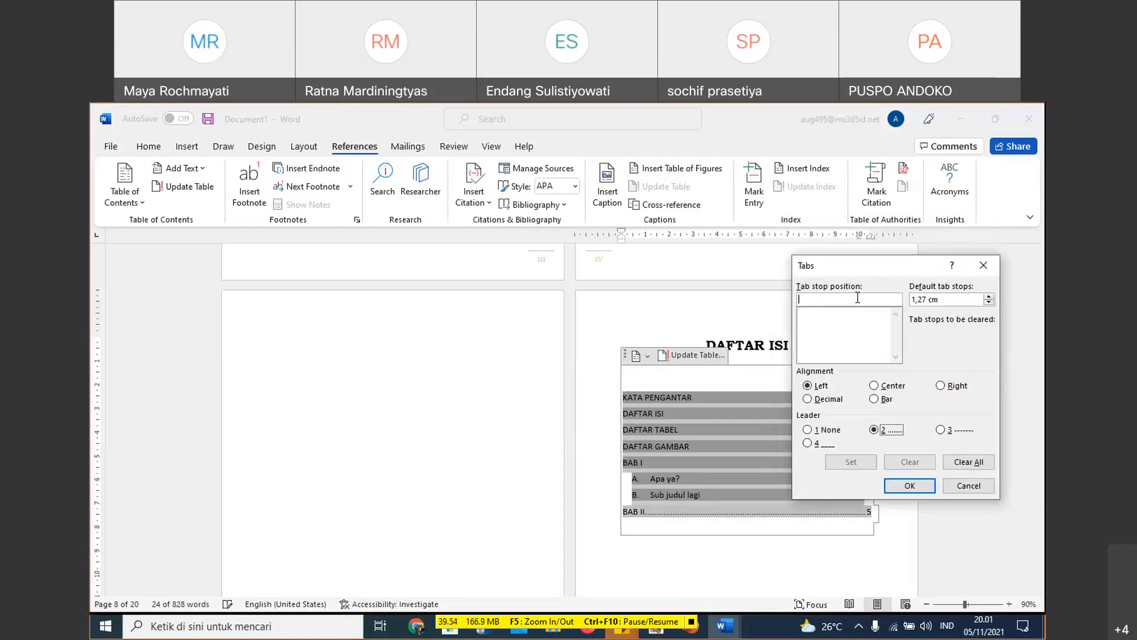
{"action": "type", "text": "10"}
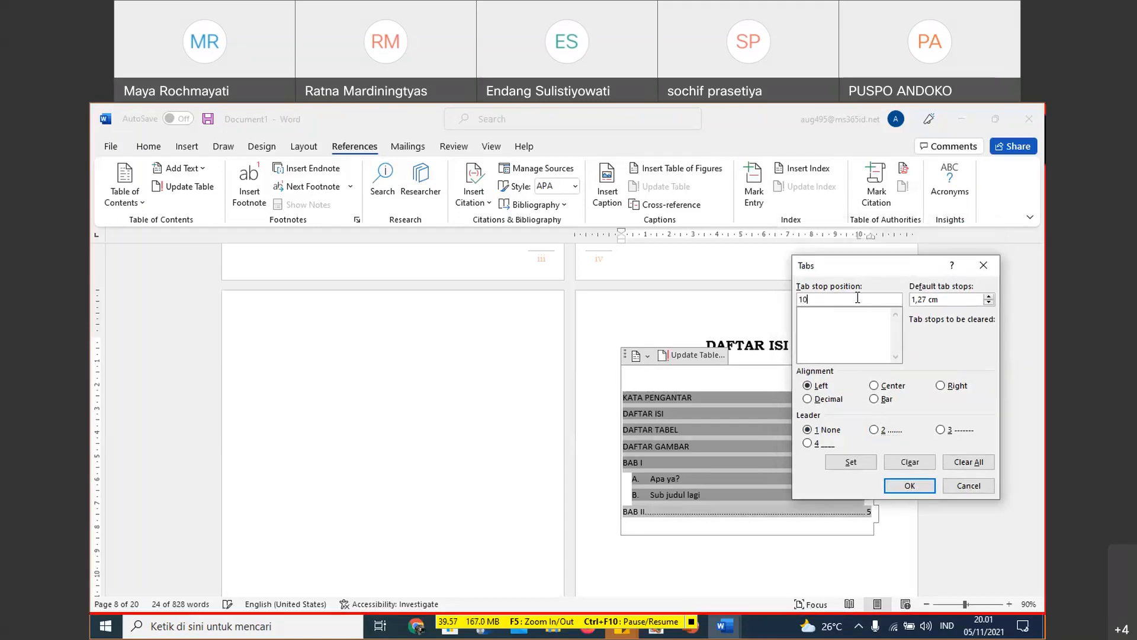
{"action": "left_click", "coordinate": [874, 430]}
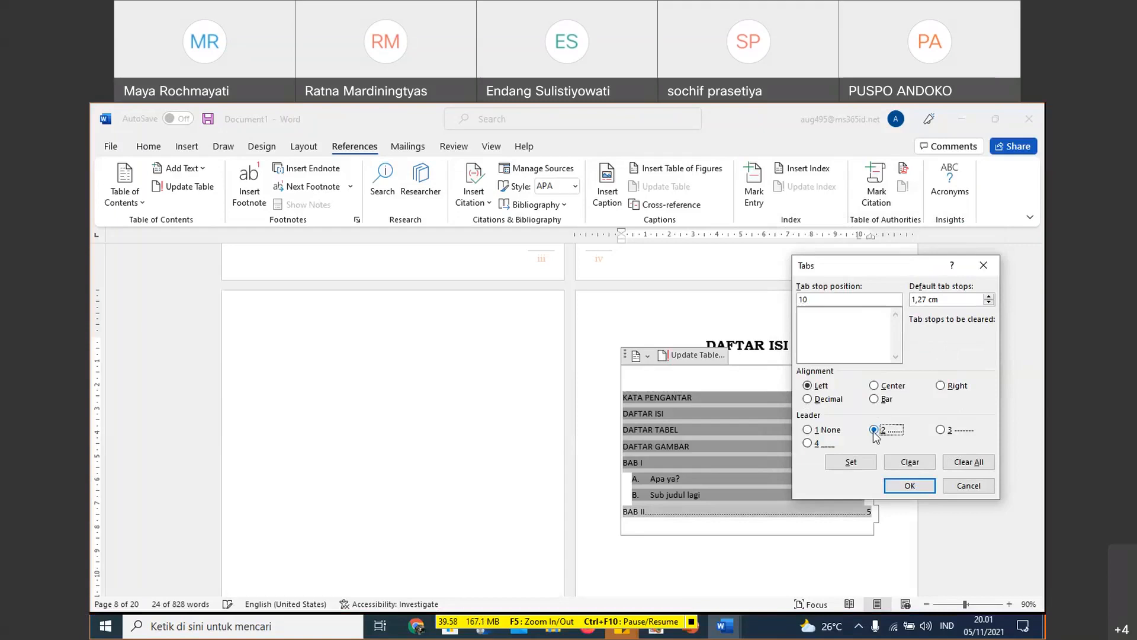
{"action": "left_click", "coordinate": [844, 462]}
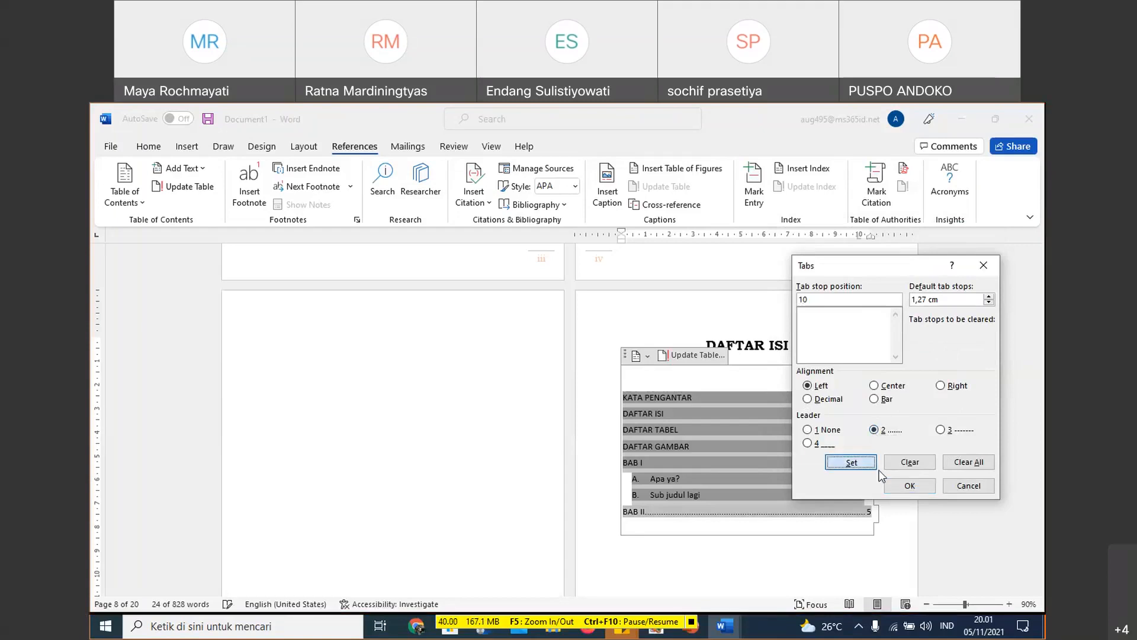
{"action": "left_click", "coordinate": [909, 485]}
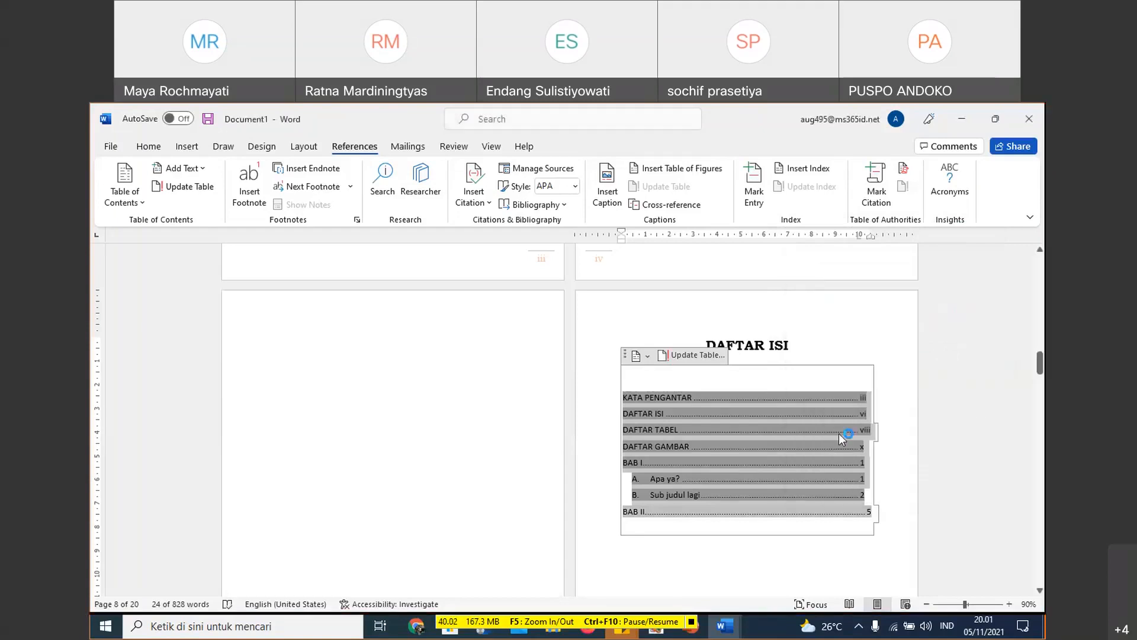
{"action": "left_click", "coordinate": [838, 433]}
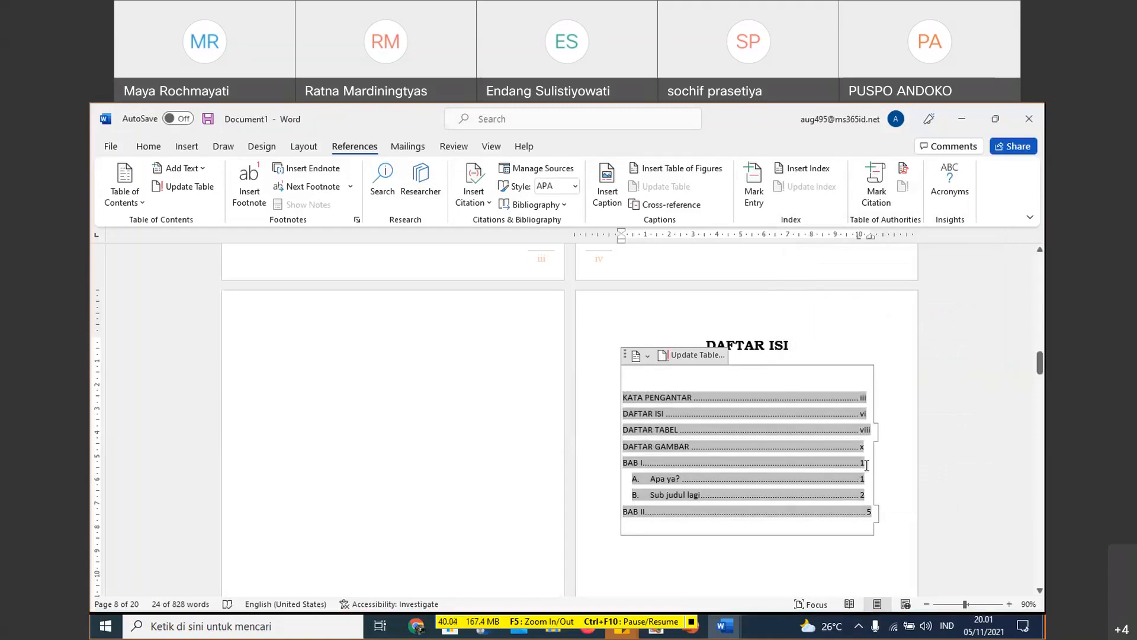
{"action": "double_click", "coordinate": [871, 237]}
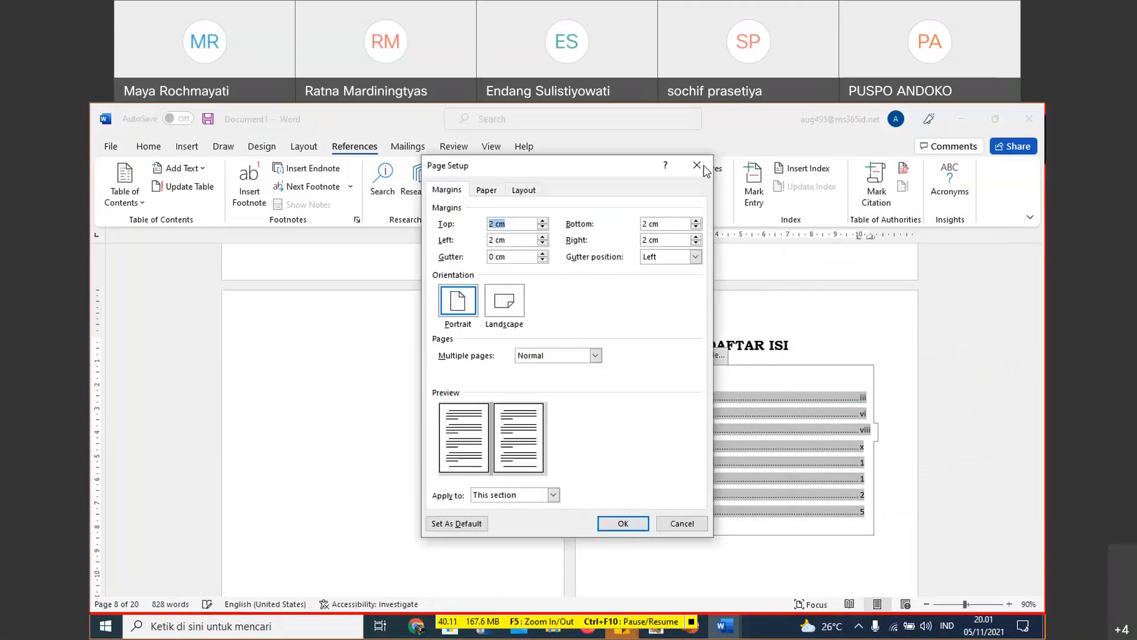
{"action": "left_click", "coordinate": [703, 167]}
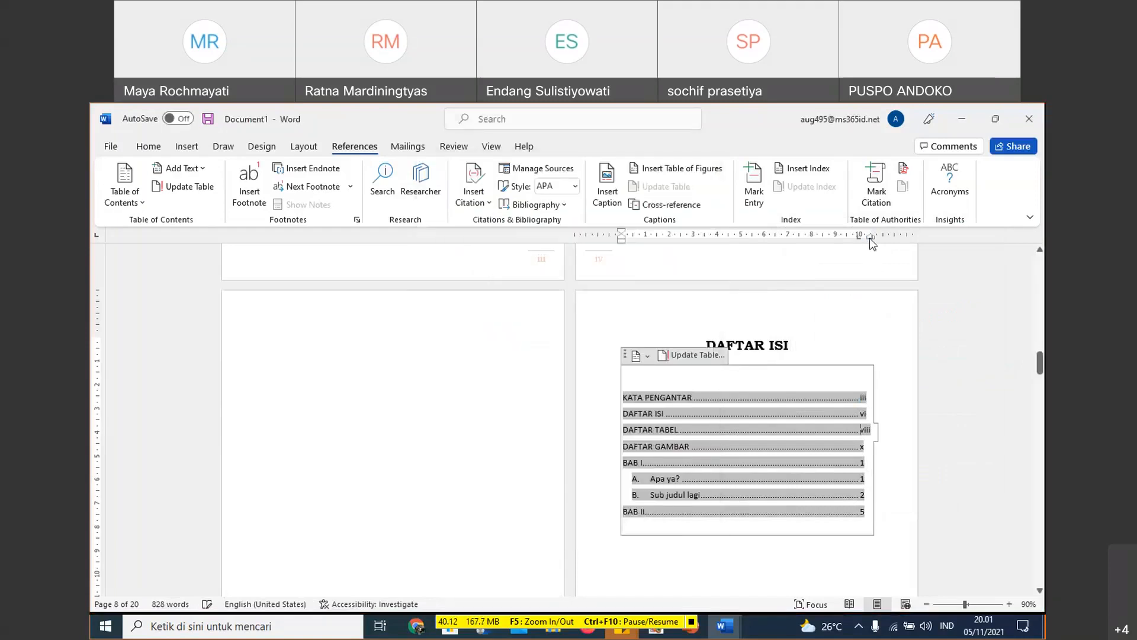
{"action": "double_click", "coordinate": [871, 237]}
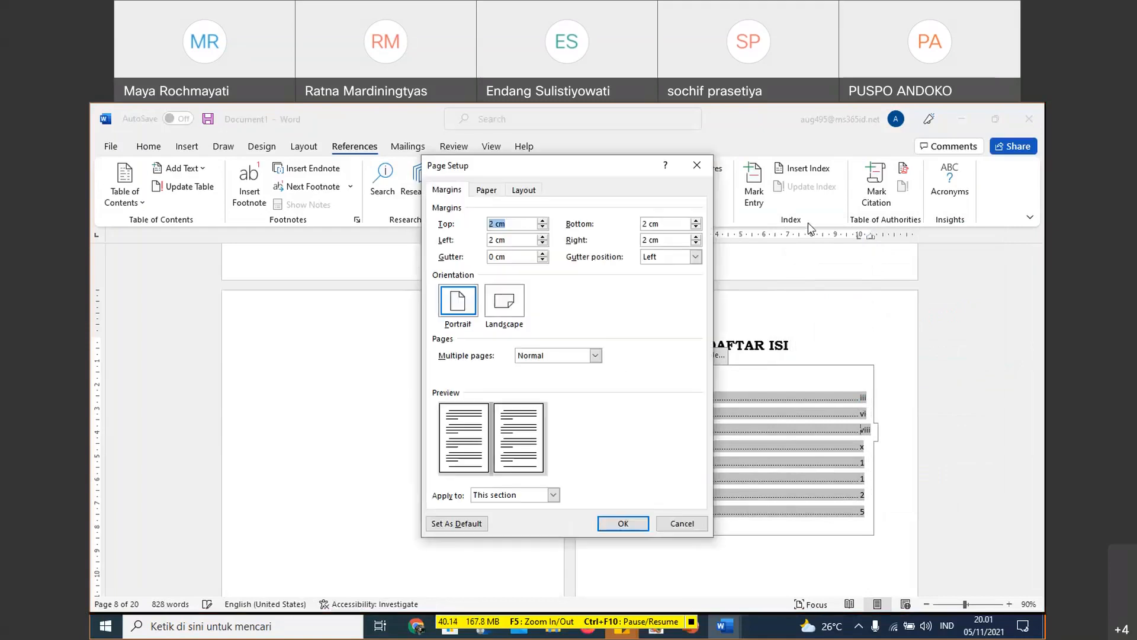
{"action": "left_click", "coordinate": [704, 170]}
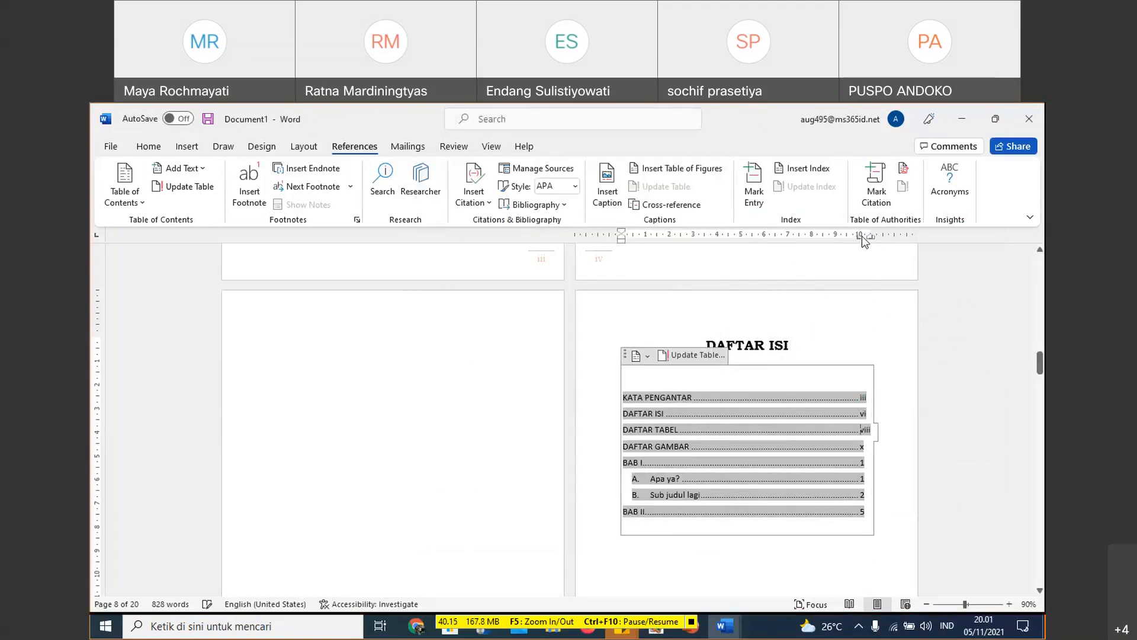
{"action": "double_click", "coordinate": [859, 238]}
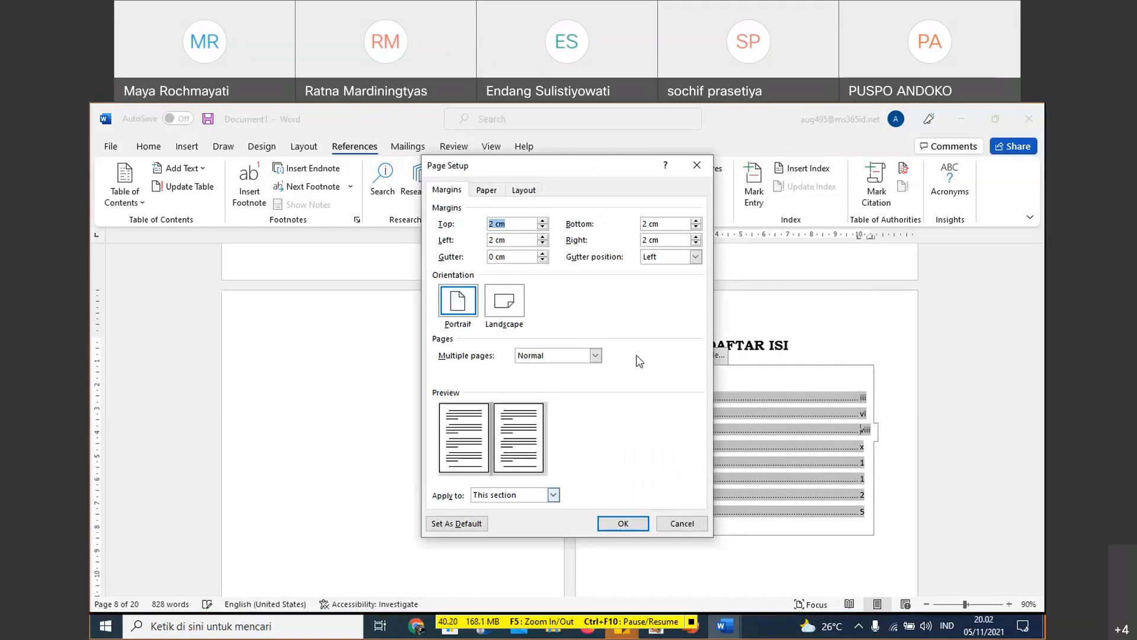
{"action": "left_click", "coordinate": [697, 165]}
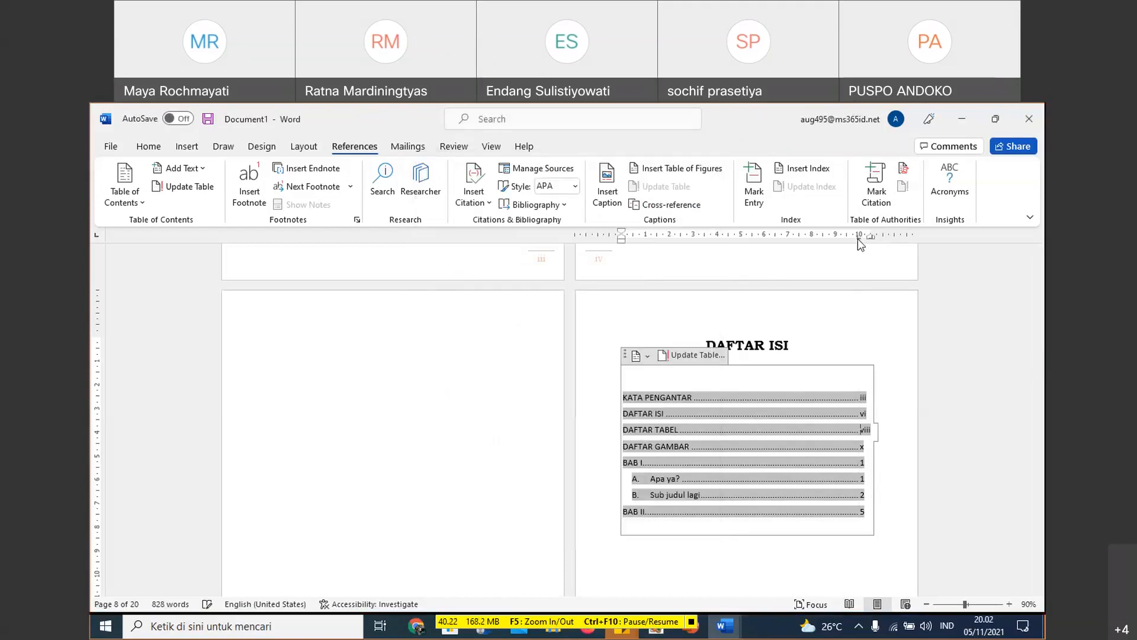
- Select the 10,5 cm tab stop in the tab settings of the table of contents and give it right alignment
{"action": "double_click", "coordinate": [859, 238]}
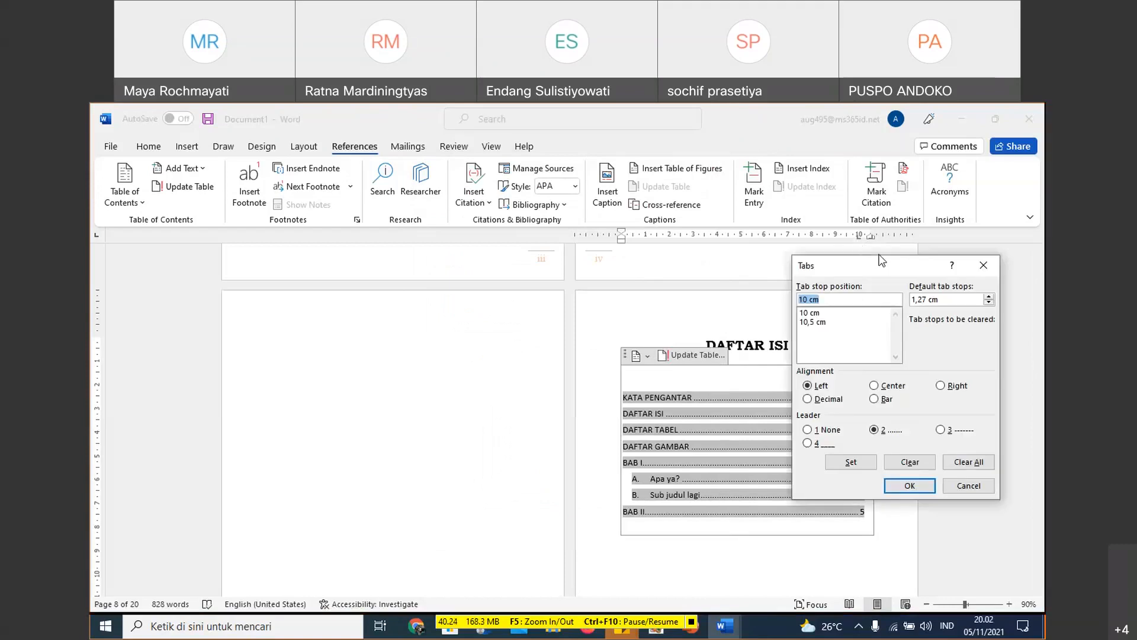
{"action": "left_click", "coordinate": [819, 323]}
{"action": "left_click", "coordinate": [945, 384]}
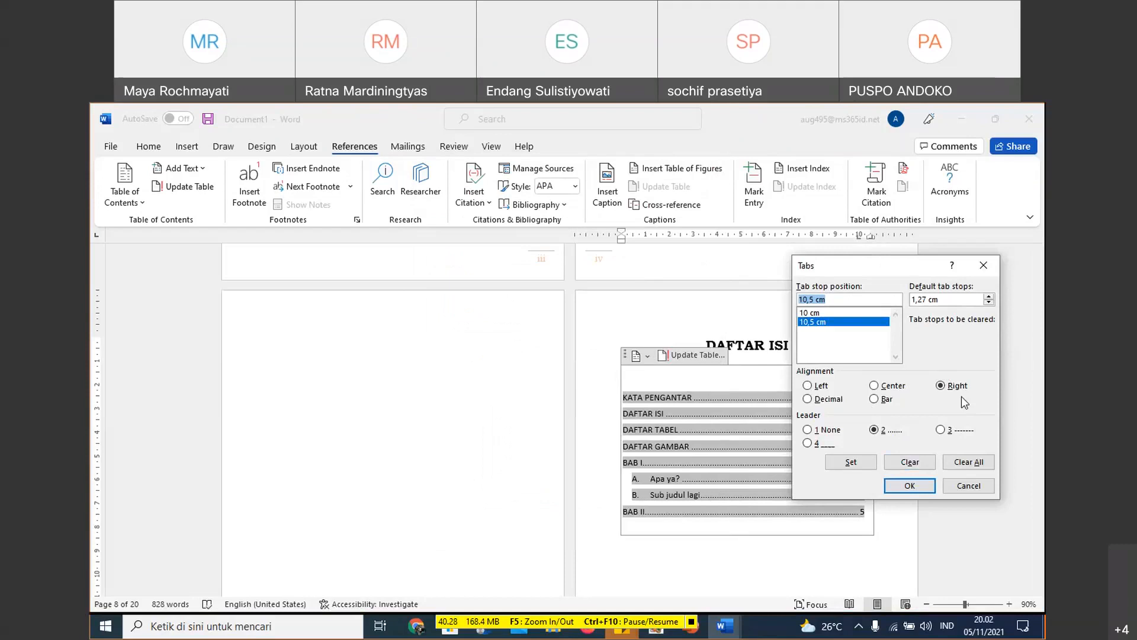
{"action": "left_click", "coordinate": [909, 486]}
- Move the left tab stop of all table of contents entries inward to about 9.5 cm
{"action": "left_click_drag", "start_coordinate": [859, 236], "coordinate": [851, 238]}
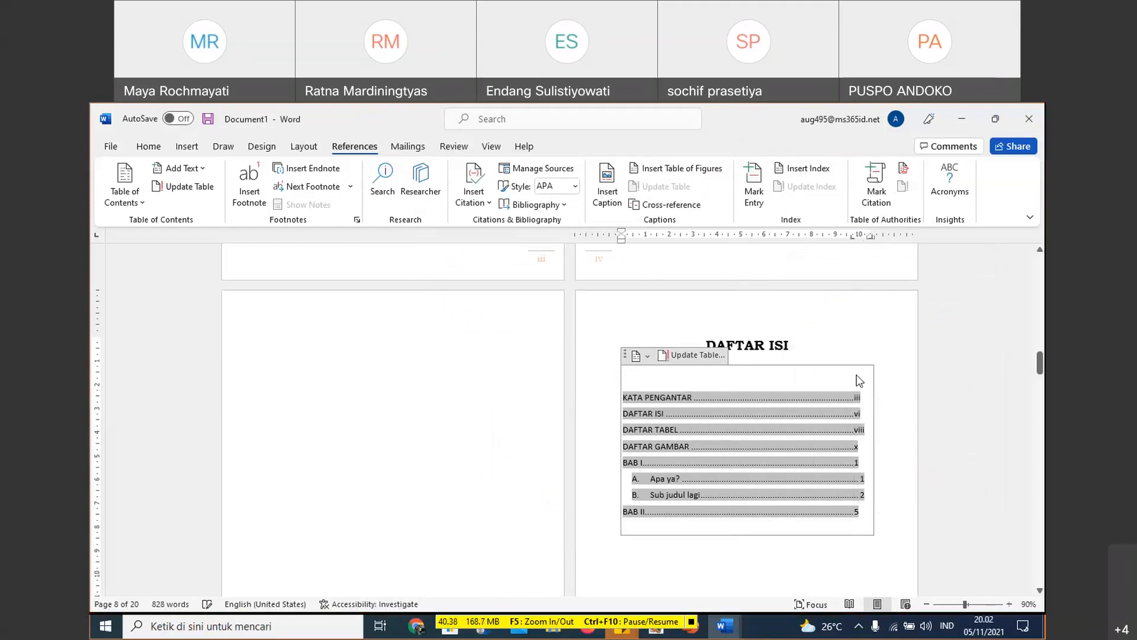
{"action": "left_click_drag", "start_coordinate": [836, 397], "coordinate": [848, 519]}
{"action": "left_click_drag", "start_coordinate": [857, 239], "coordinate": [849, 240]}
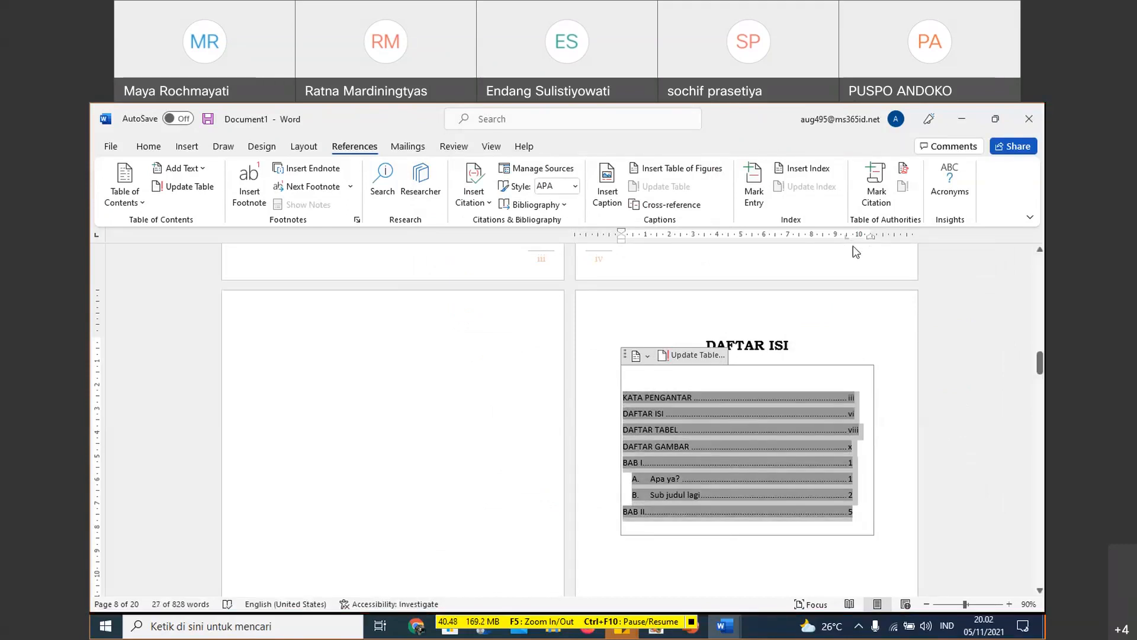
- Set a right-aligned tab stop at 10,5 cm with no leader for all selected table of contents entries
{"action": "double_click", "coordinate": [845, 238]}
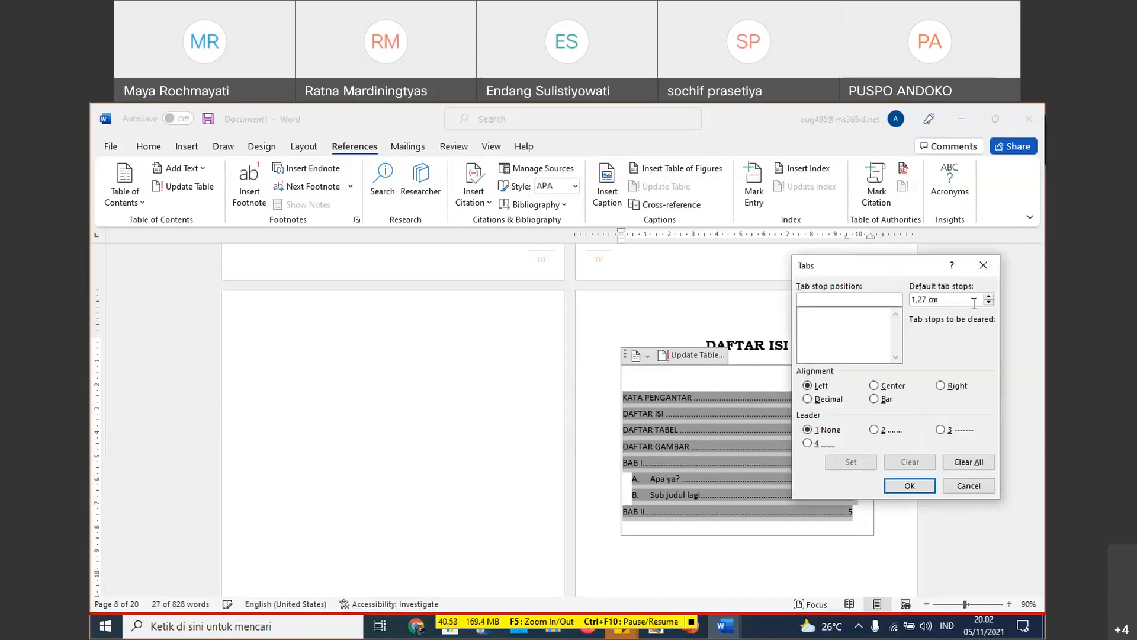
{"action": "left_click", "coordinate": [983, 266]}
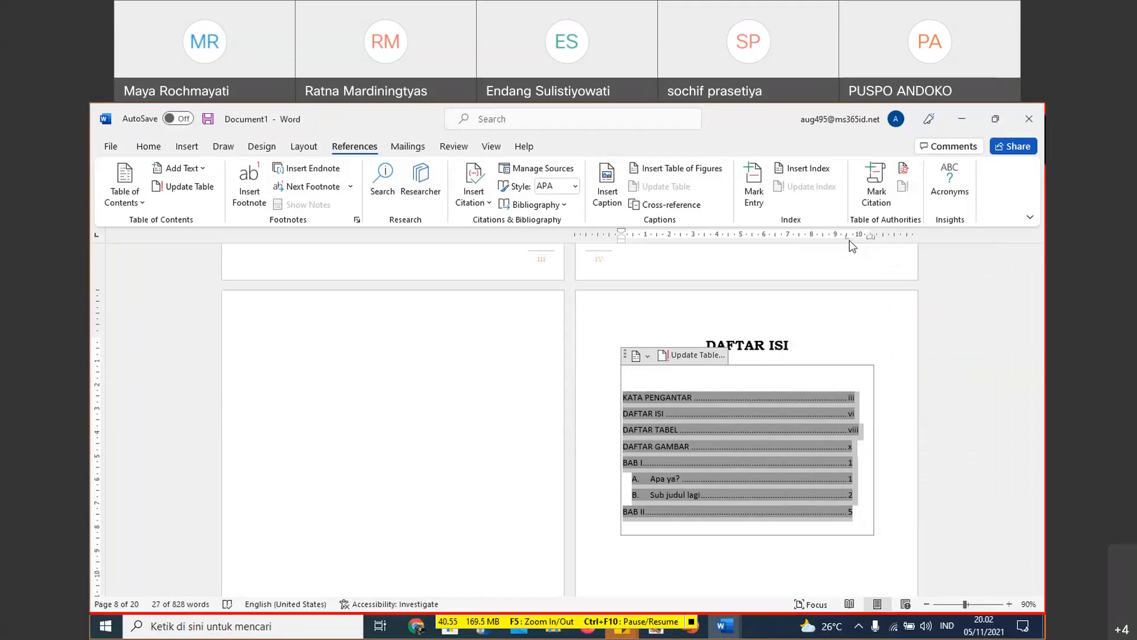
{"action": "double_click", "coordinate": [846, 236]}
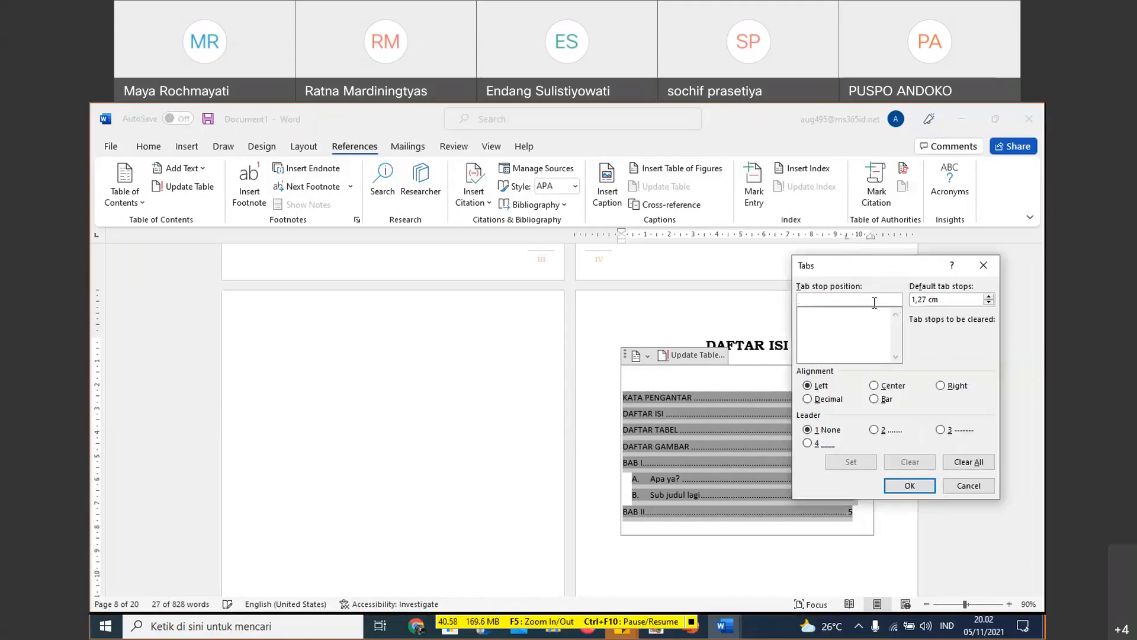
{"action": "type", "text": "10"}
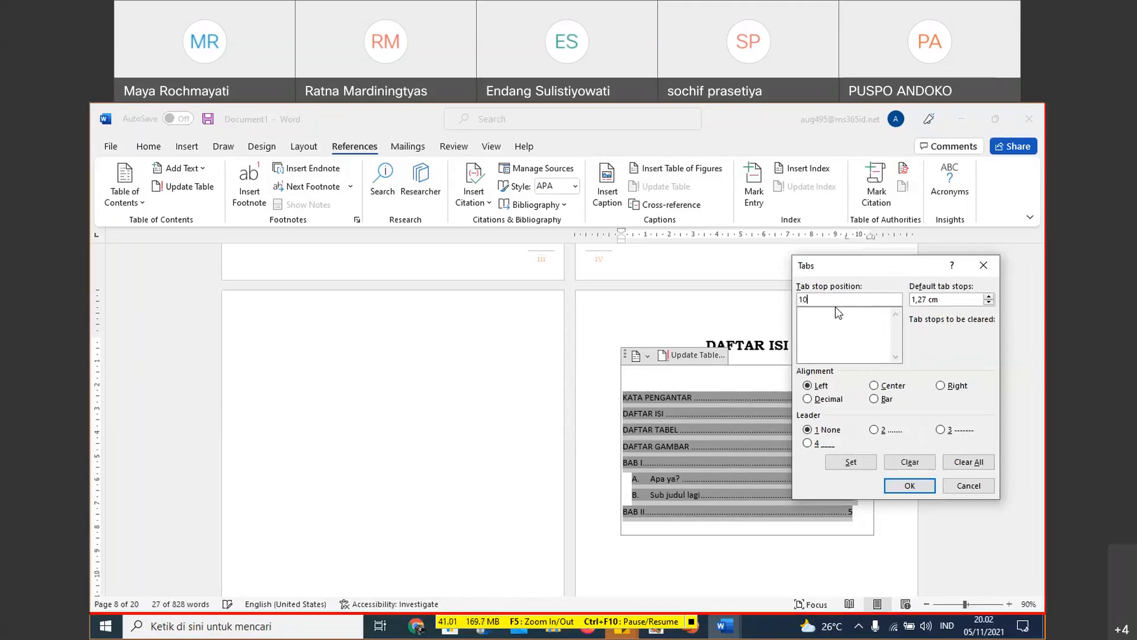
{"action": "type", "text": ",5"}
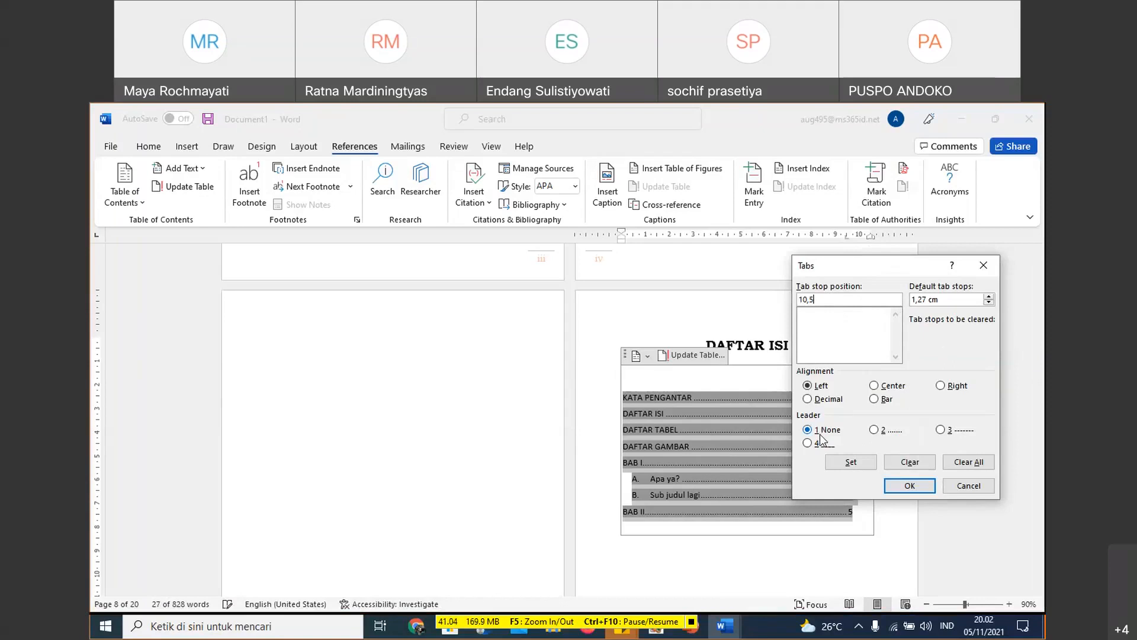
{"action": "left_click", "coordinate": [941, 386]}
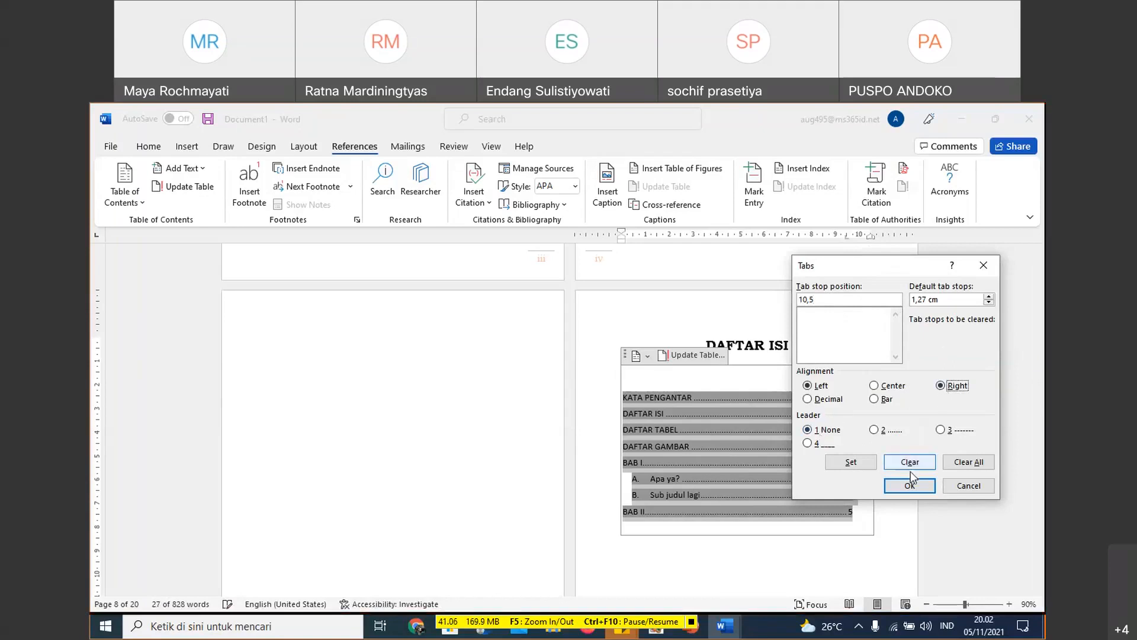
{"action": "left_click", "coordinate": [872, 467]}
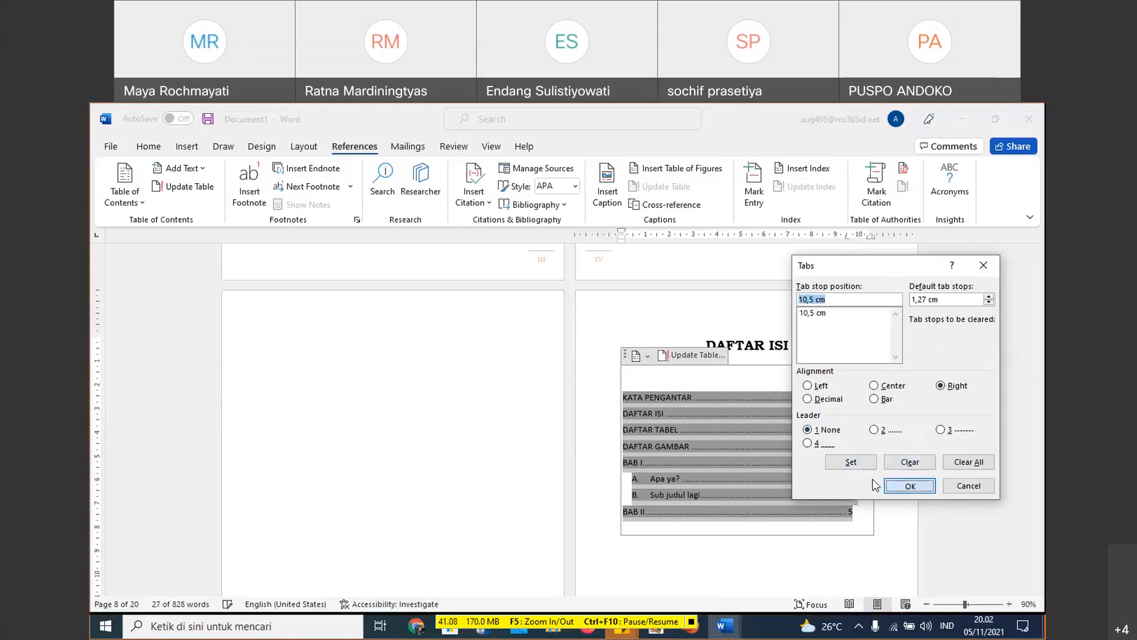
{"action": "left_click", "coordinate": [897, 486]}
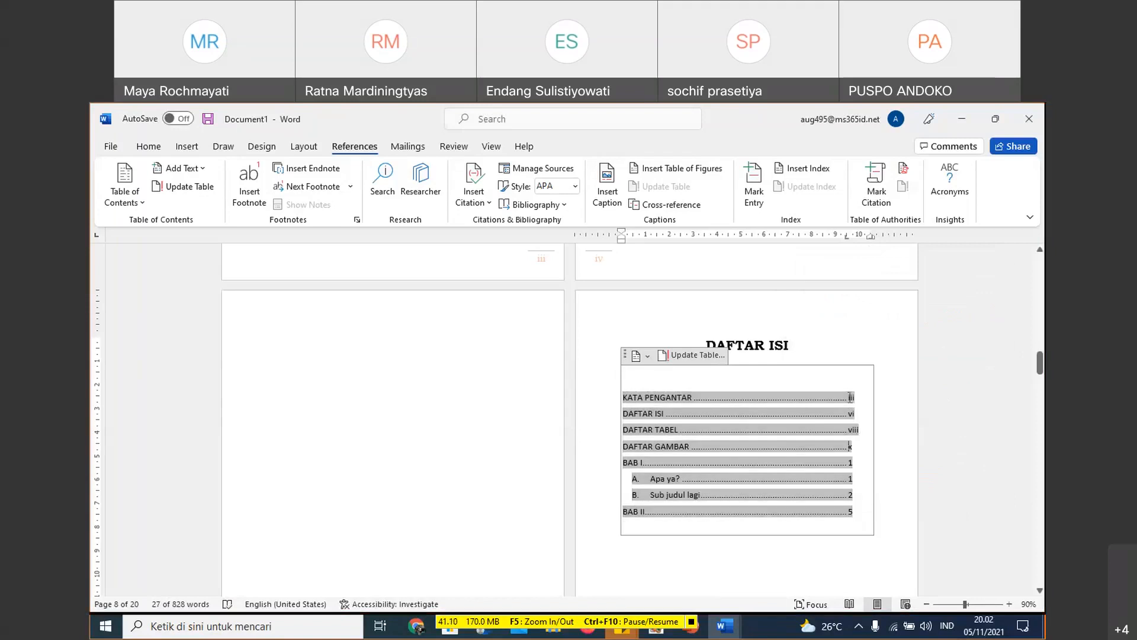
- Undo the latest tab stop changes on the table of contents entries, including the inward move of the left tab stop
{"action": "left_click", "coordinate": [853, 434]}
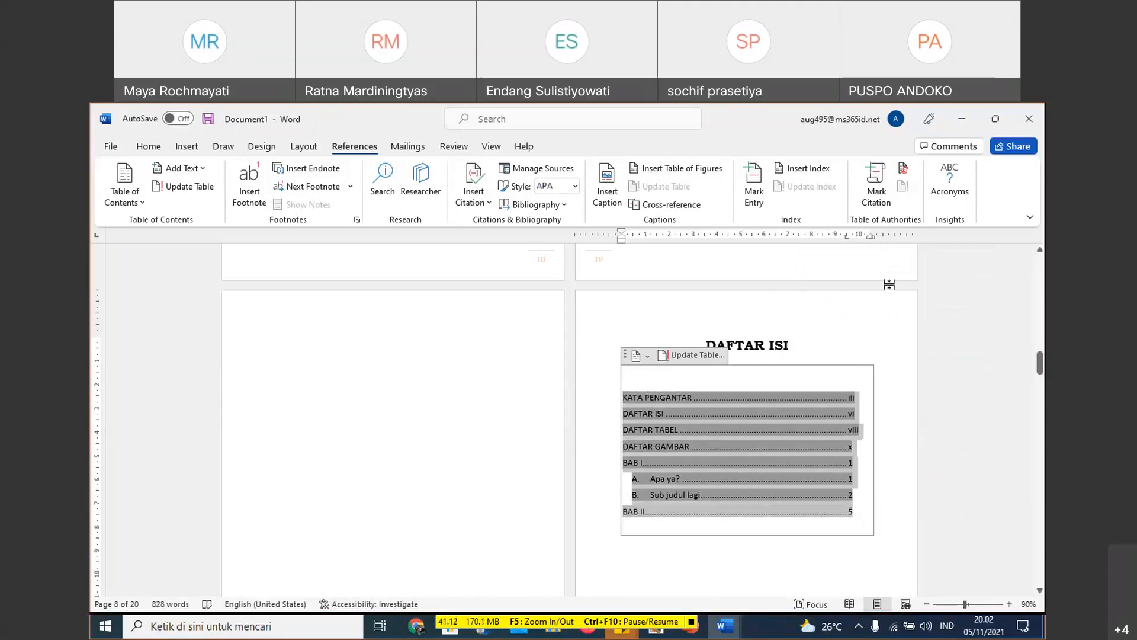
{"action": "left_click", "coordinate": [870, 237]}
{"action": "left_click", "coordinate": [875, 346]}
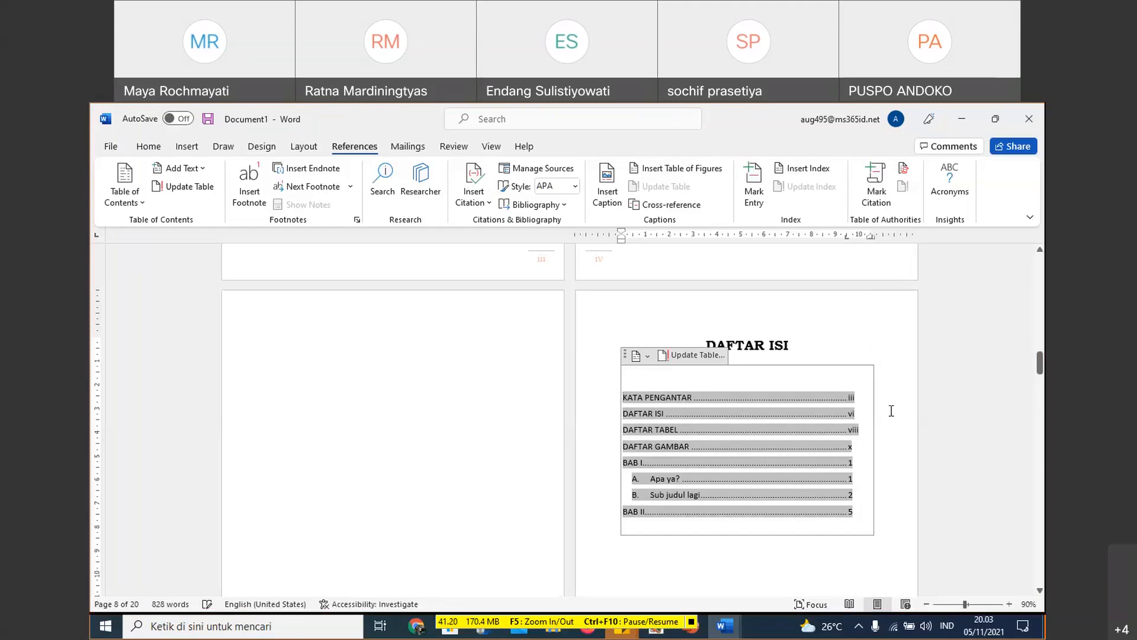
{"action": "left_click", "coordinate": [803, 344]}
{"action": "key", "text": "ctrl+z"}
{"action": "key", "text": "ctrl+z"}
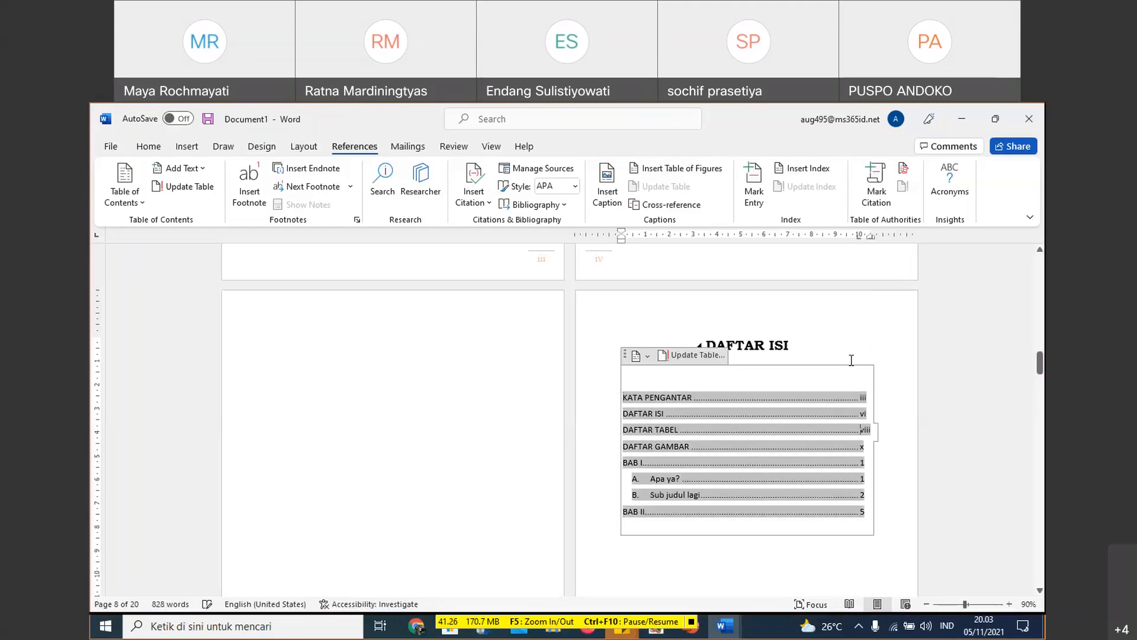
- Undo the remaining custom tab stop edits on the table of contents entries, including the left tab stop at 10 cm
{"action": "left_click", "coordinate": [876, 348]}
{"action": "left_click", "coordinate": [891, 410]}
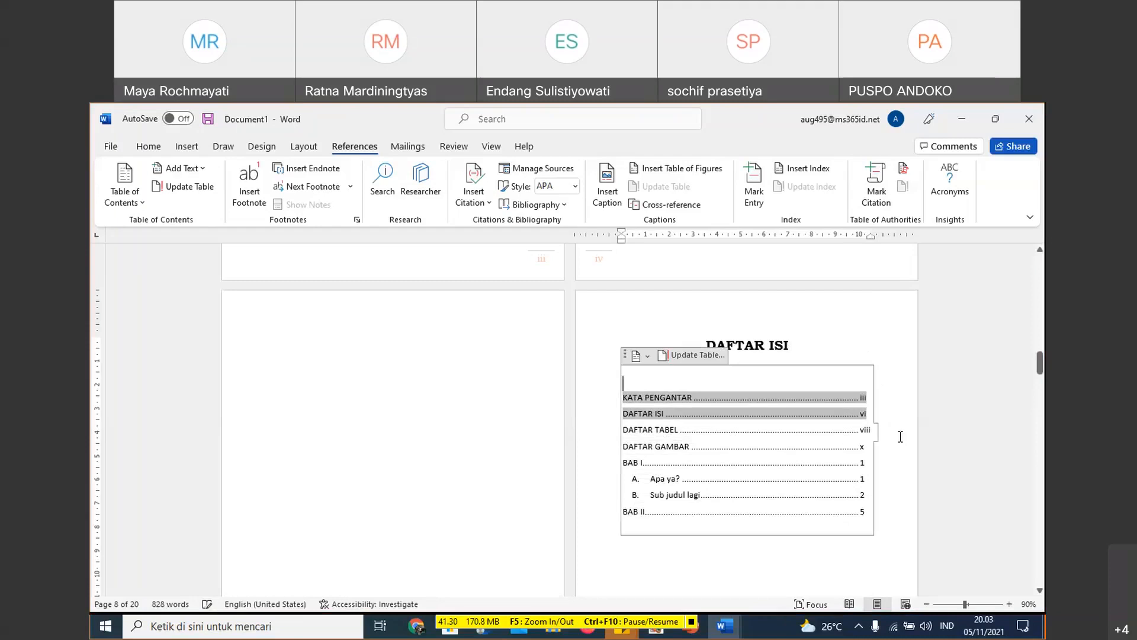
{"action": "left_click", "coordinate": [900, 435]}
{"action": "left_click", "coordinate": [902, 415]}
{"action": "left_click", "coordinate": [898, 361]}
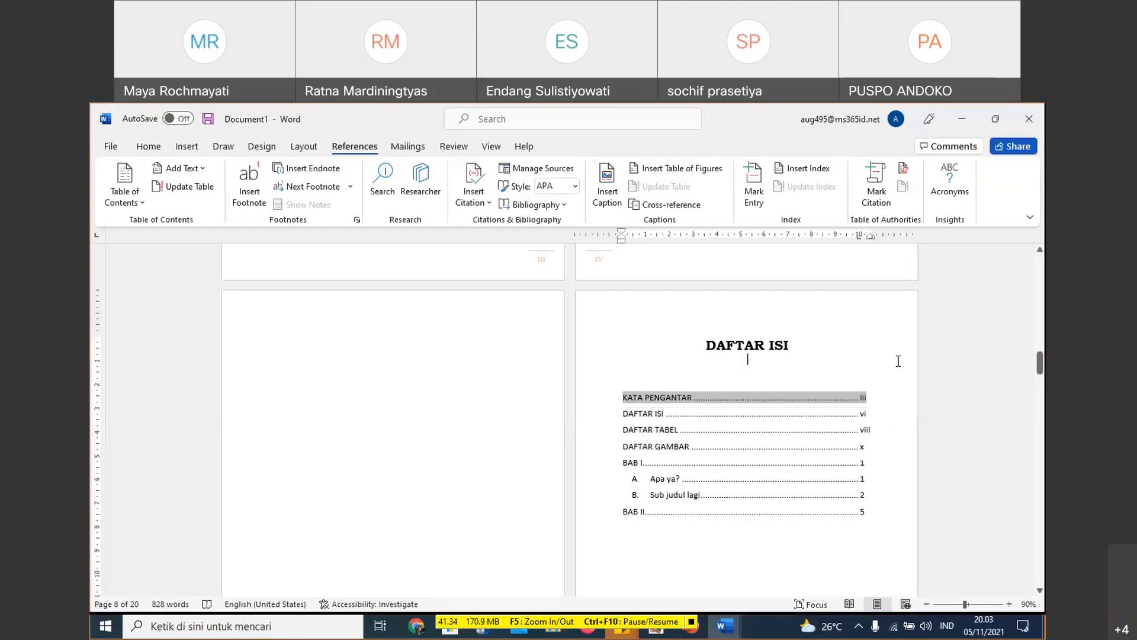
{"action": "left_click", "coordinate": [873, 357]}
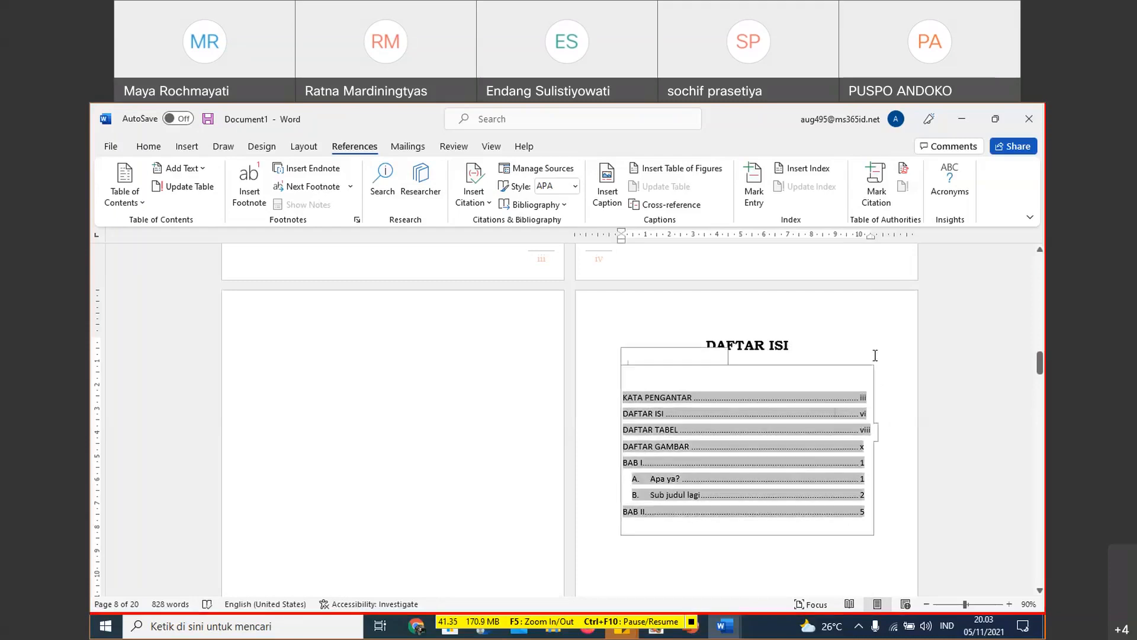
{"action": "left_click", "coordinate": [828, 352]}
{"action": "key", "text": "ctrl+z"}
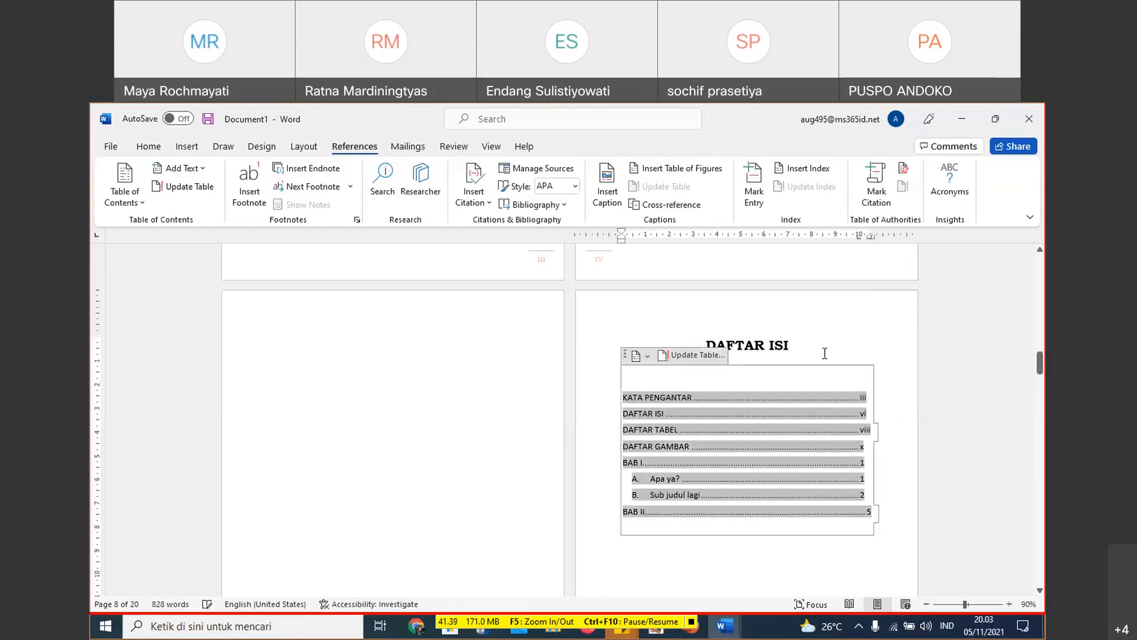
{"action": "left_click", "coordinate": [879, 360]}
{"action": "key", "text": "Down"}
{"action": "left_click", "coordinate": [854, 319]}
{"action": "key", "text": "Down"}
{"action": "key", "text": "Down"}
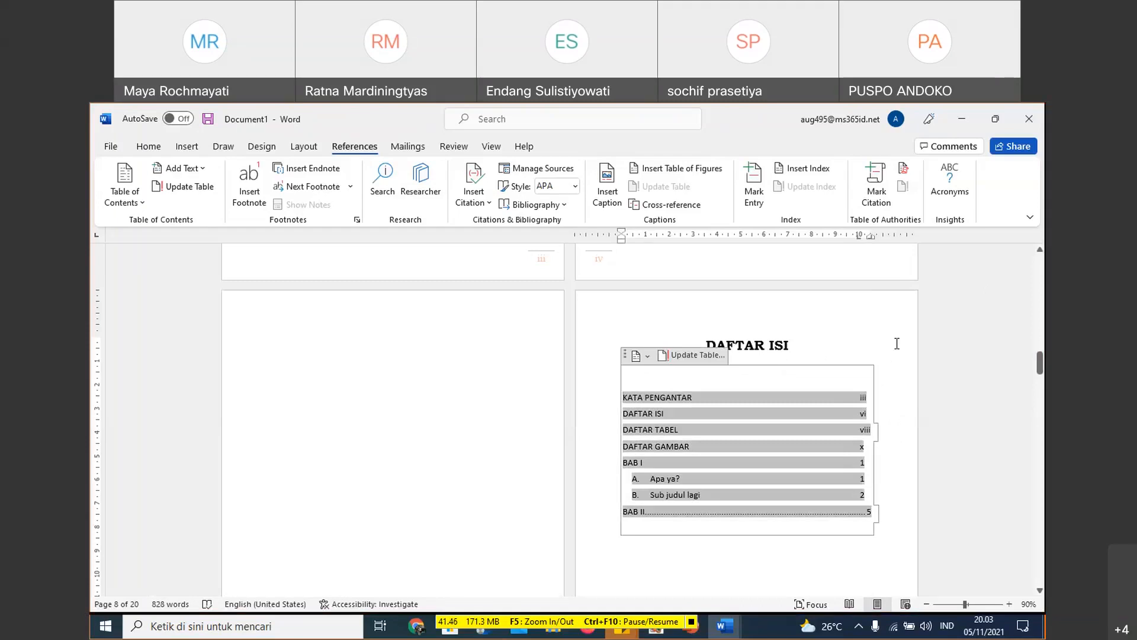
{"action": "key", "text": "ctrl+z"}
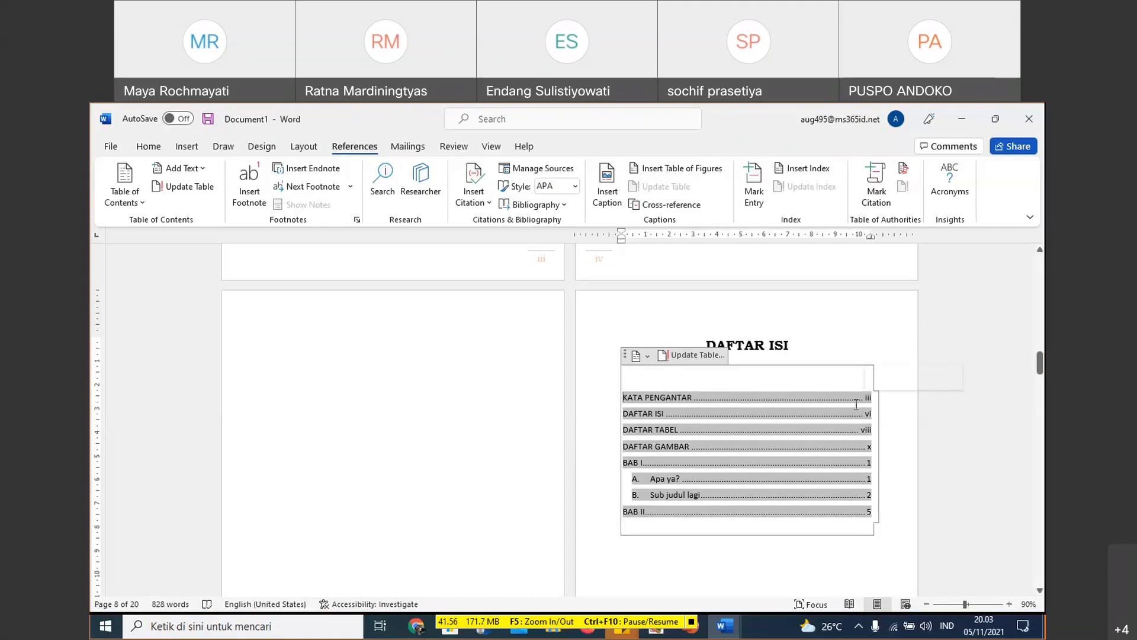
- Add a left tab stop at 9,75 cm to the table of contents entries
{"action": "left_click_drag", "start_coordinate": [857, 409], "coordinate": [848, 509]}
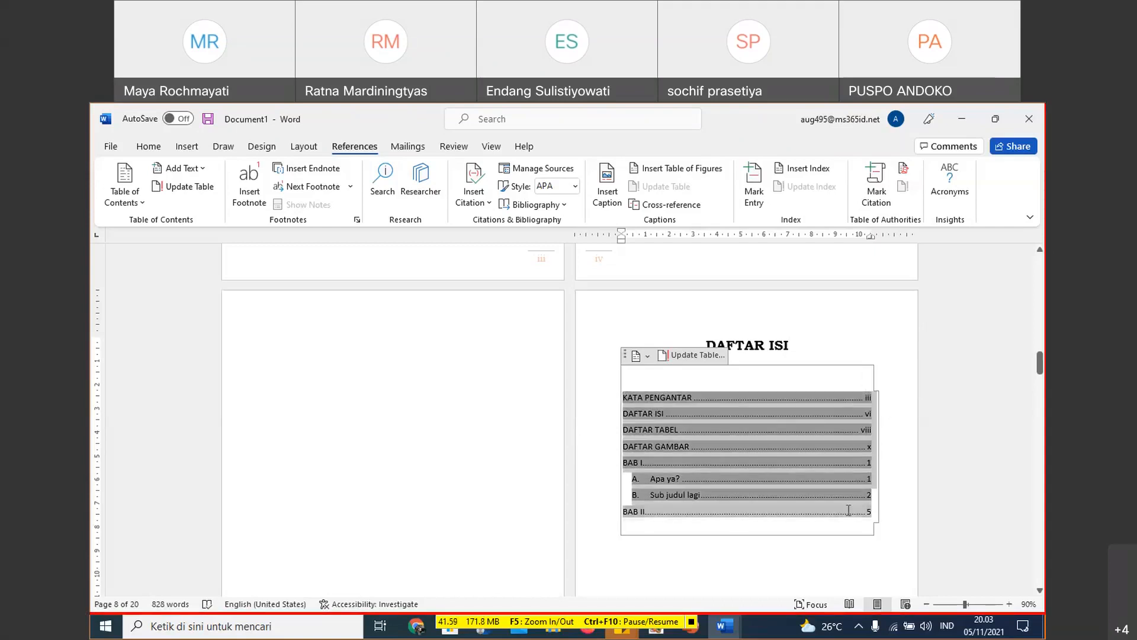
{"action": "left_click", "coordinate": [795, 525]}
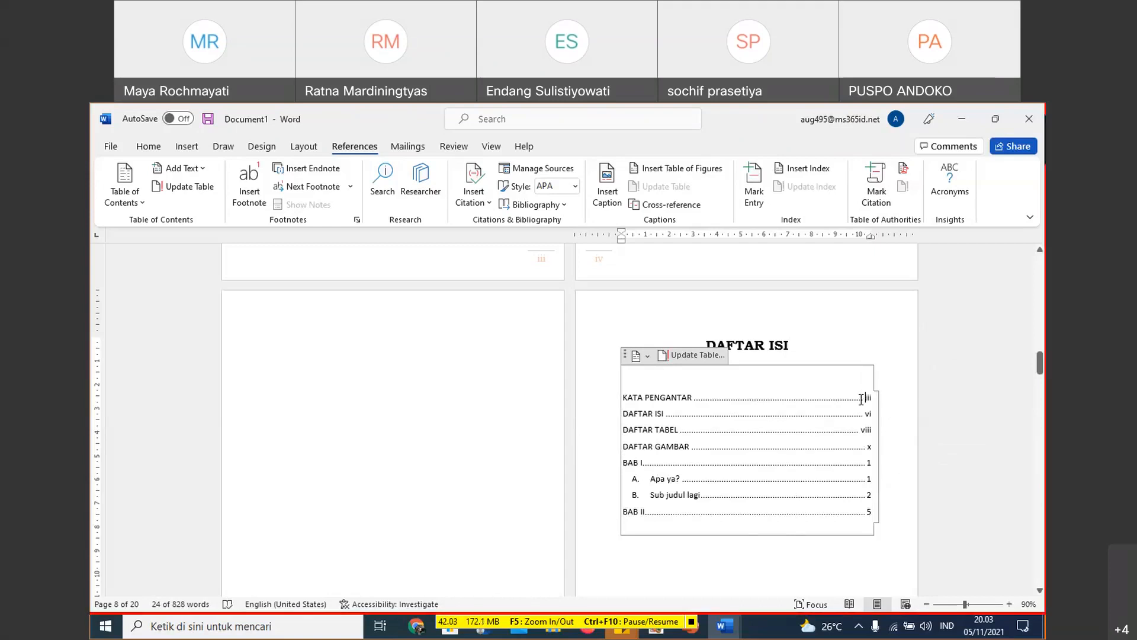
{"action": "left_click", "coordinate": [857, 239]}
{"action": "left_click_drag", "start_coordinate": [859, 243], "coordinate": [856, 243]}
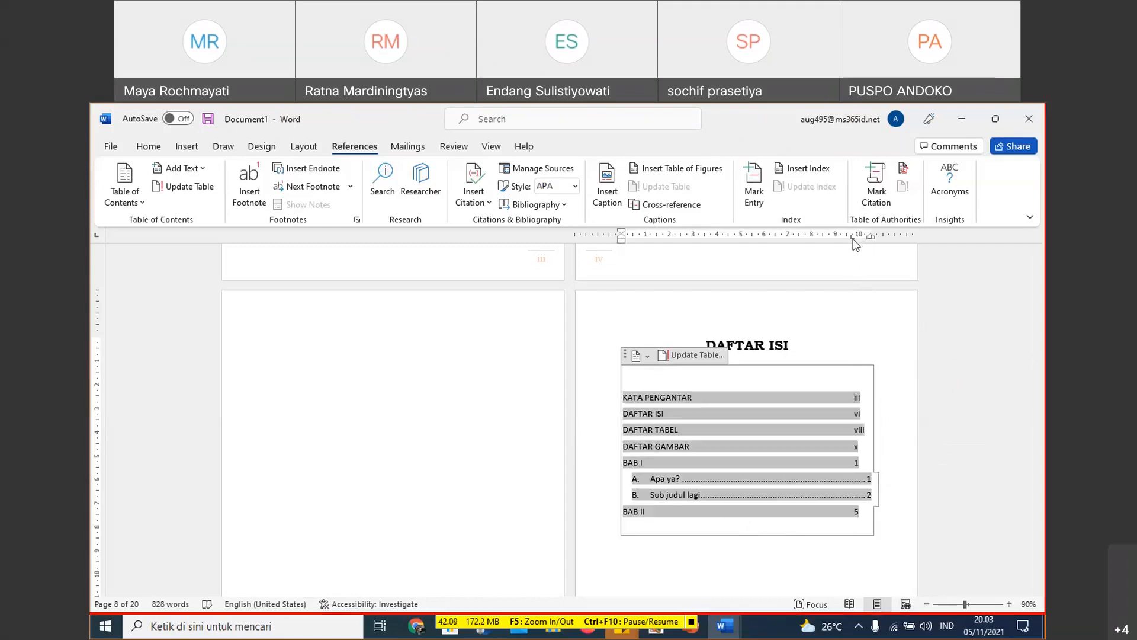
- Set the right-aligned 10,48 cm tab stop to no leader and reapply the left-aligned 9,75 cm tab stop without a leader
{"action": "double_click", "coordinate": [856, 243]}
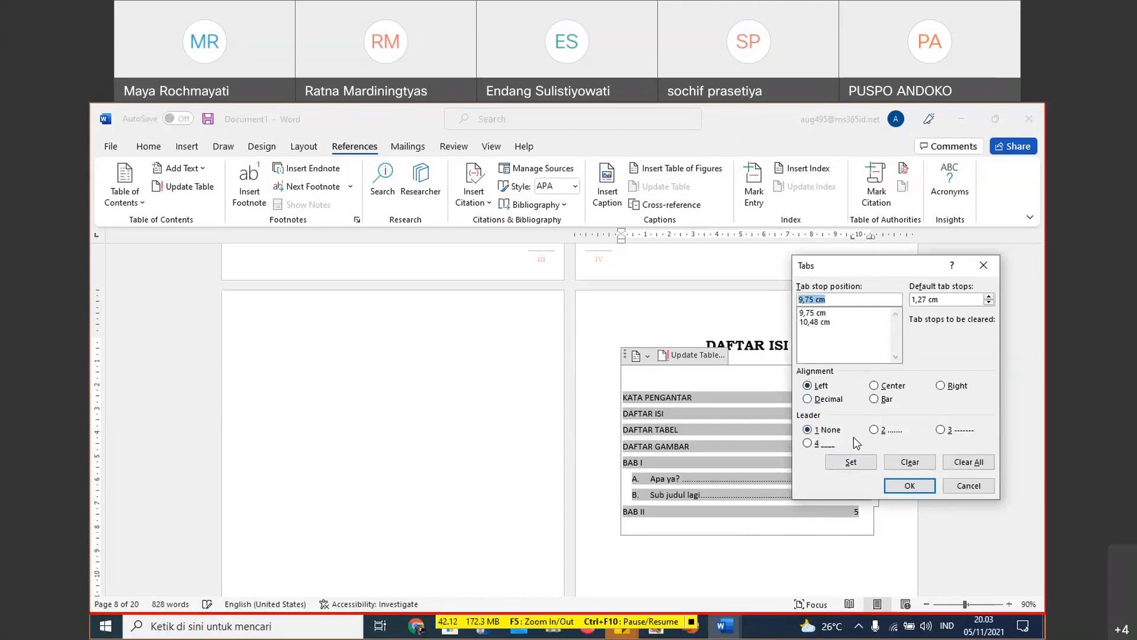
{"action": "left_click", "coordinate": [875, 430]}
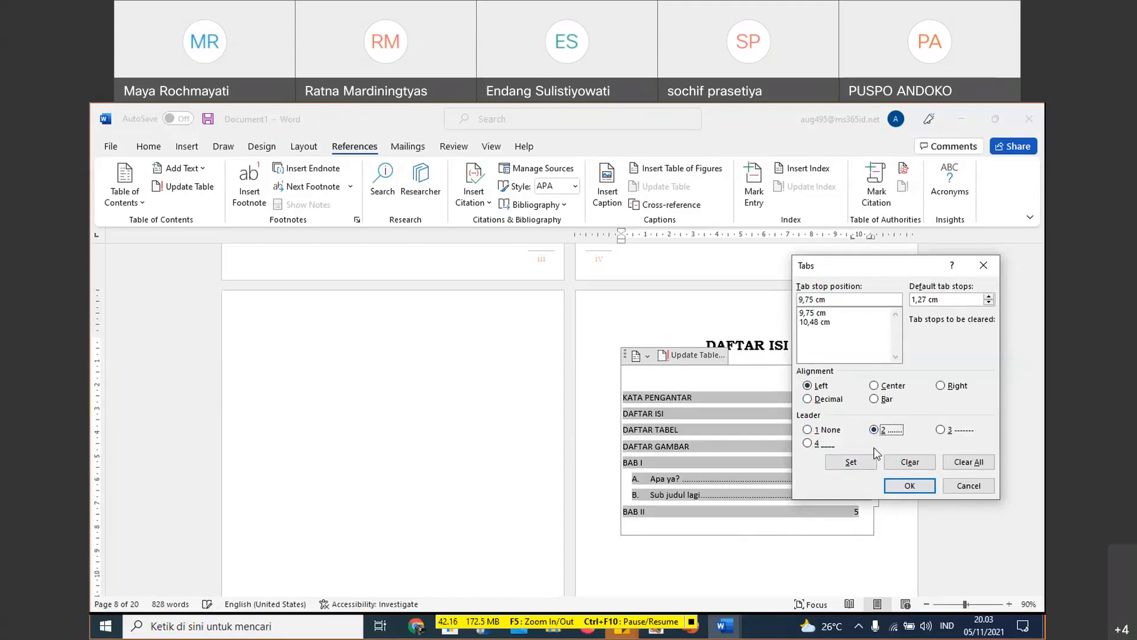
{"action": "left_click", "coordinate": [815, 322]}
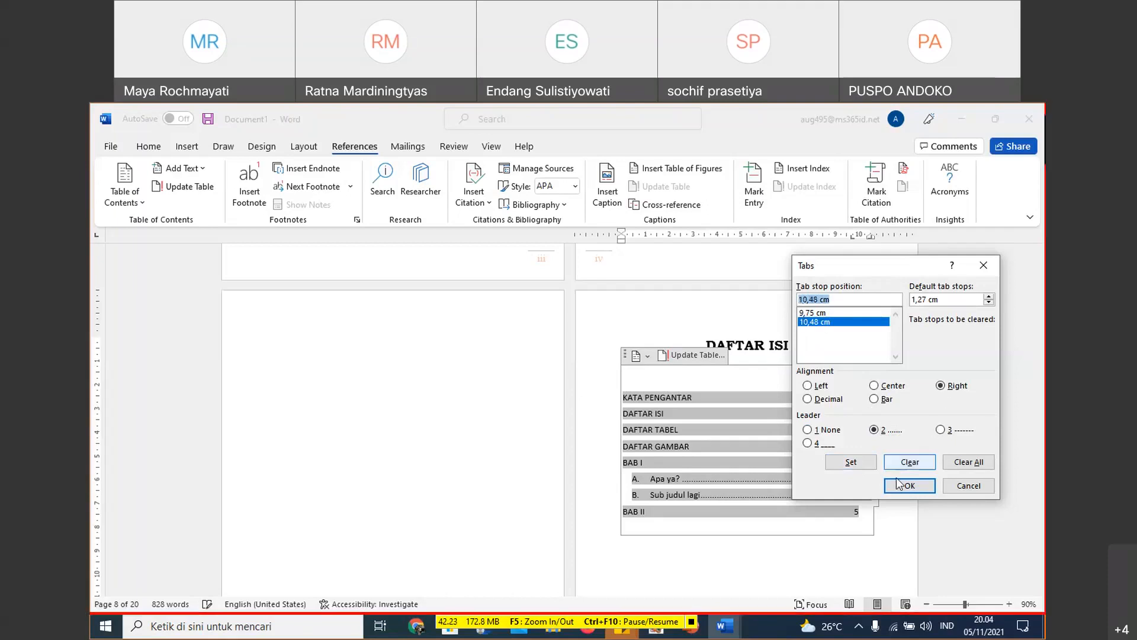
{"action": "left_click", "coordinate": [808, 430]}
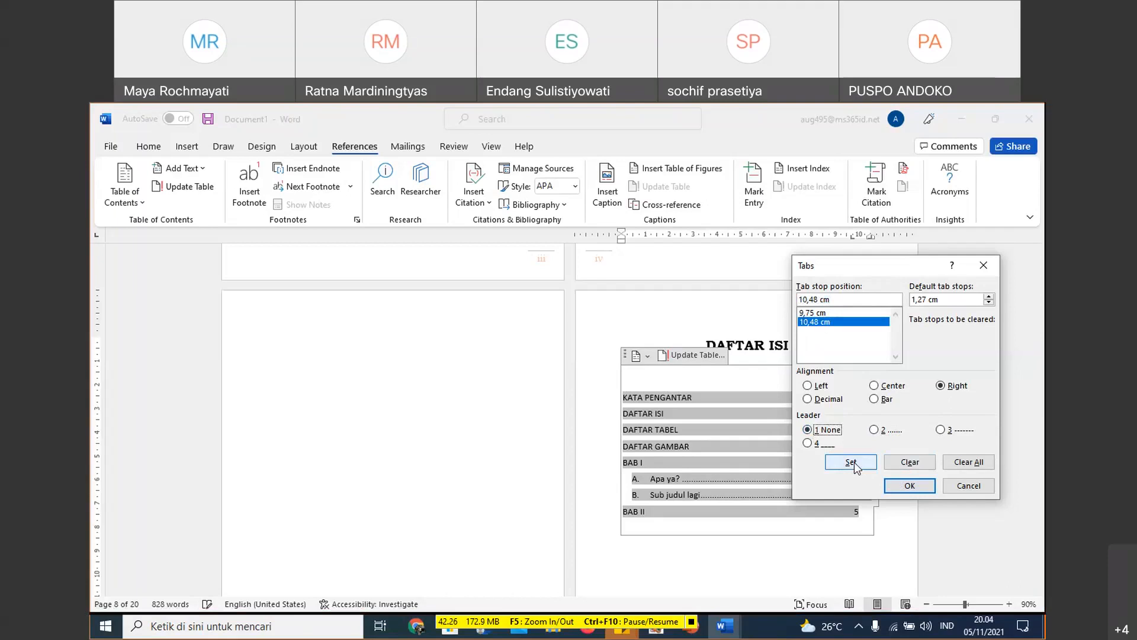
{"action": "left_click", "coordinate": [855, 464]}
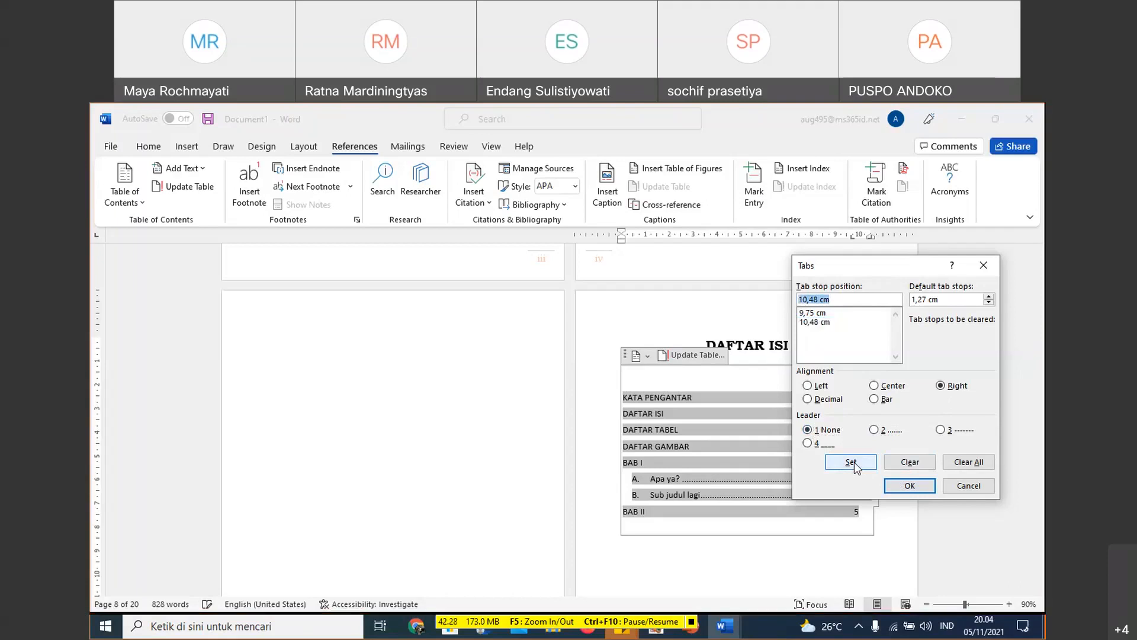
{"action": "left_click", "coordinate": [818, 314]}
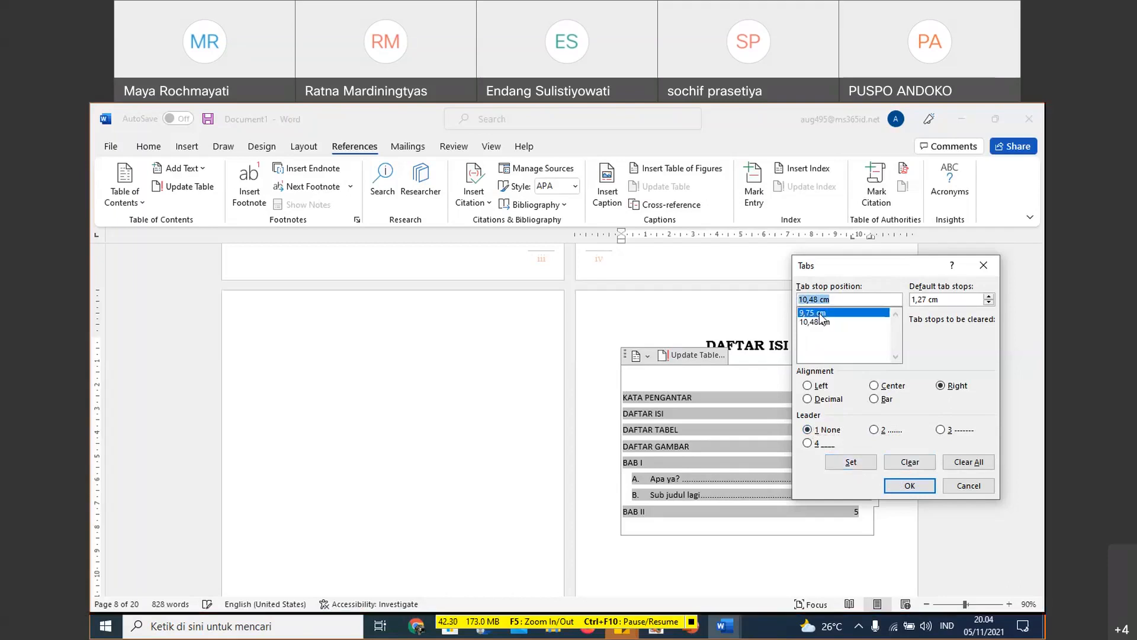
{"action": "left_click", "coordinate": [868, 462]}
{"action": "left_click", "coordinate": [910, 486]}
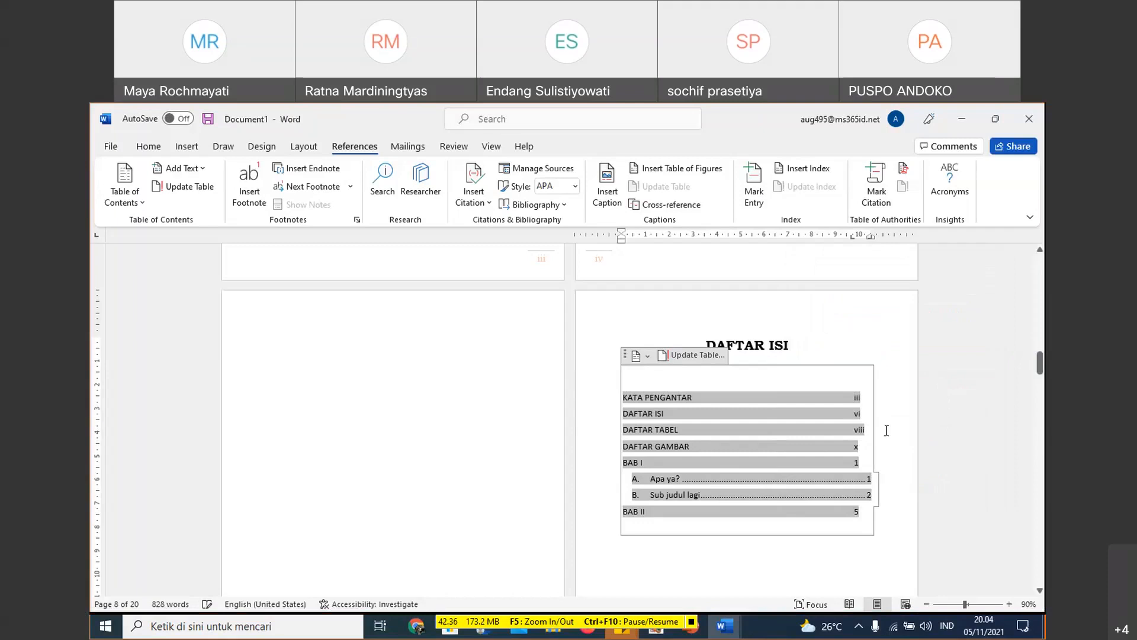
- Set a left-aligned tab stop at 9,5 cm with the dotted leader (option 2) for all table of contents entries
{"action": "left_click", "coordinate": [772, 478]}
{"action": "left_click", "coordinate": [901, 461]}
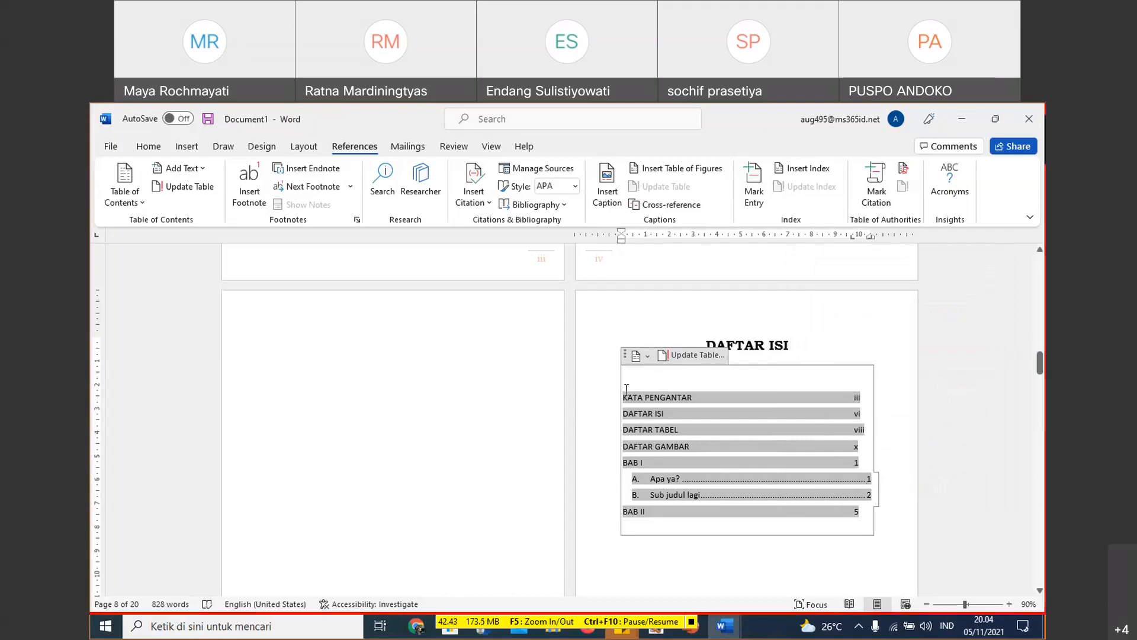
{"action": "left_click_drag", "start_coordinate": [626, 389], "coordinate": [835, 517]}
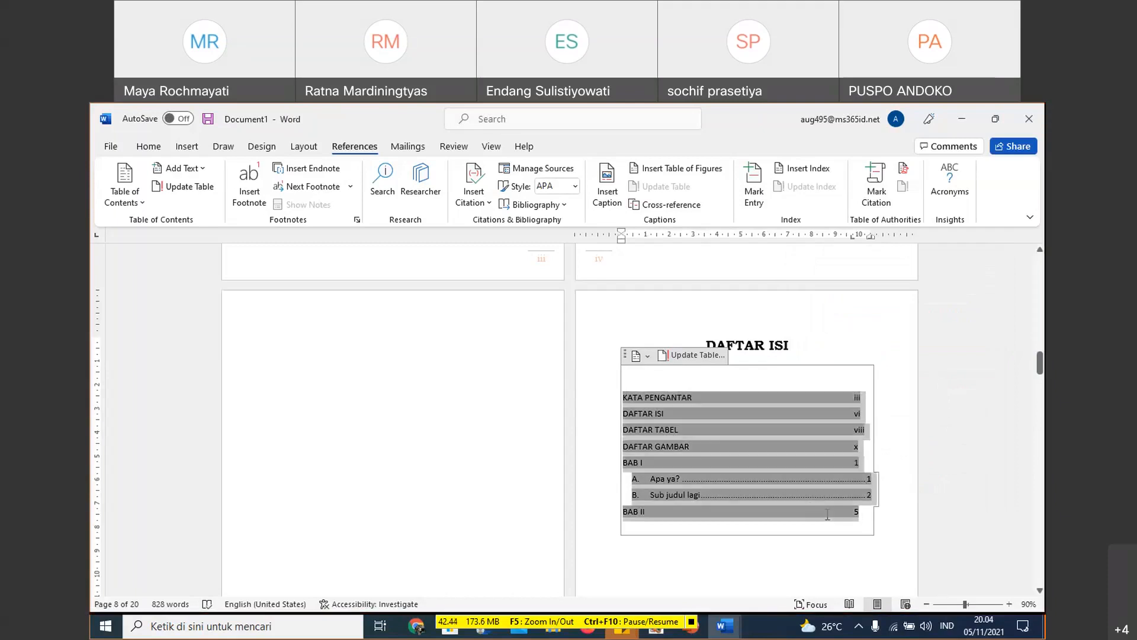
{"action": "double_click", "coordinate": [854, 237]}
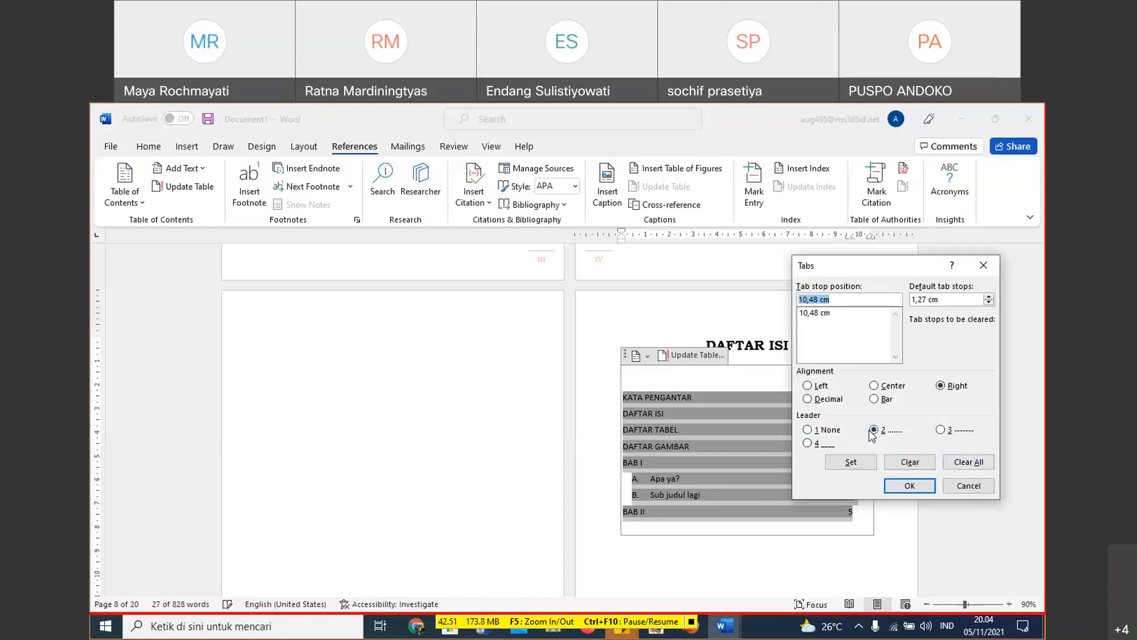
{"action": "left_click", "coordinate": [806, 431]}
{"action": "double_click", "coordinate": [809, 299]}
{"action": "type", "text": "9,5"}
{"action": "left_click", "coordinate": [807, 386]}
{"action": "left_click", "coordinate": [874, 430]}
{"action": "left_click", "coordinate": [864, 465]}
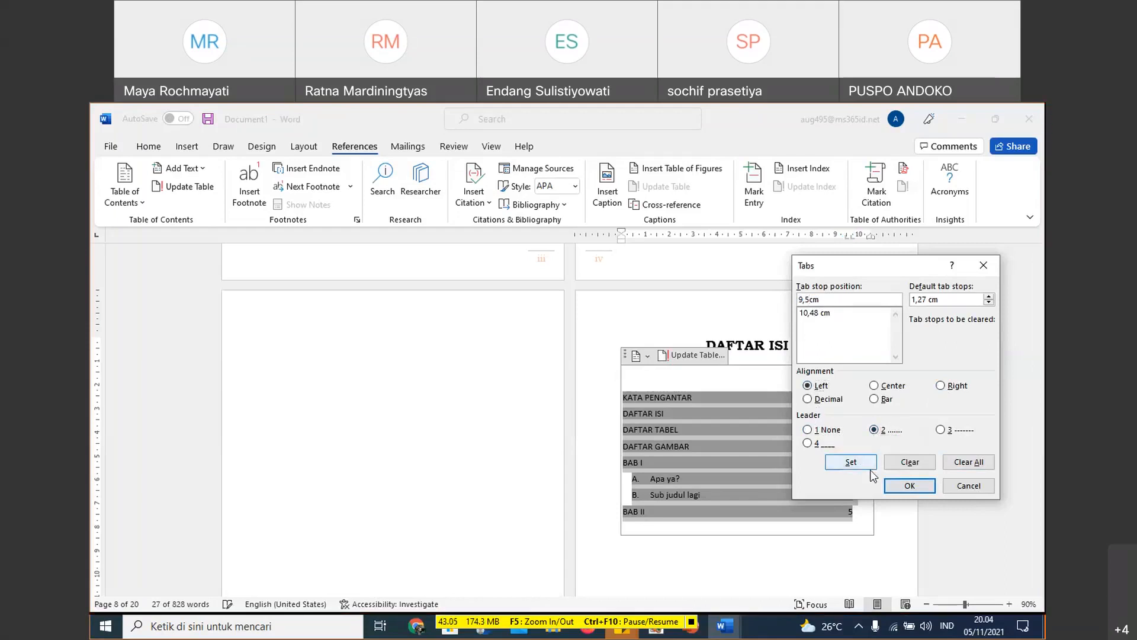
{"action": "left_click", "coordinate": [906, 486]}
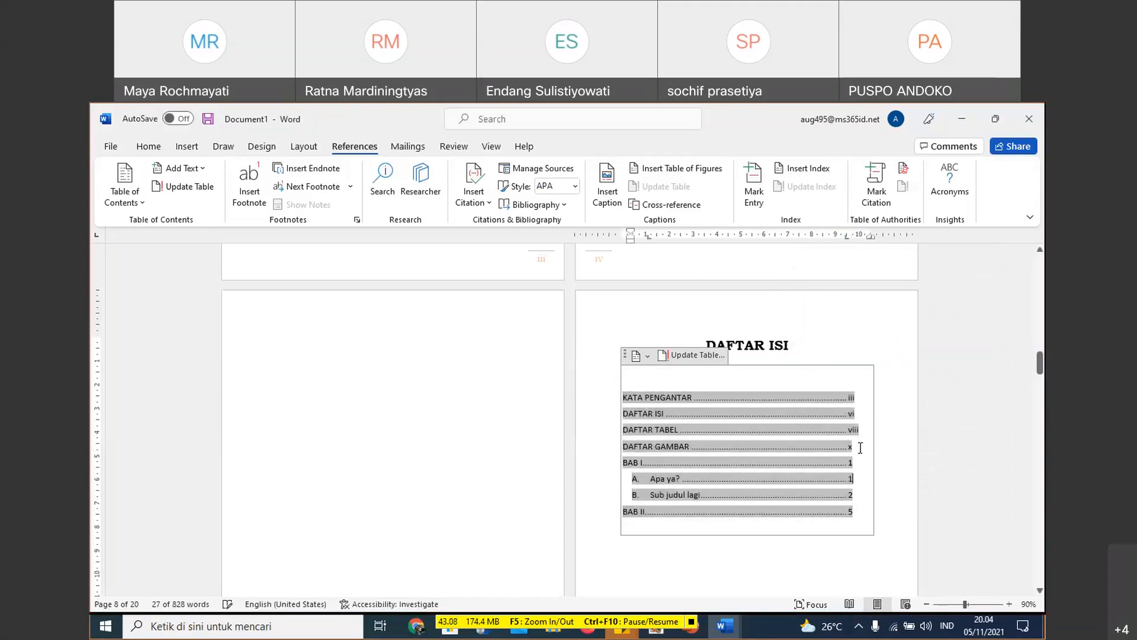
- Remove the extra left tab stop just past 9,5 cm from the table of contents entries
{"action": "left_click", "coordinate": [860, 473]}
{"action": "left_click_drag", "start_coordinate": [860, 473], "coordinate": [858, 500]}
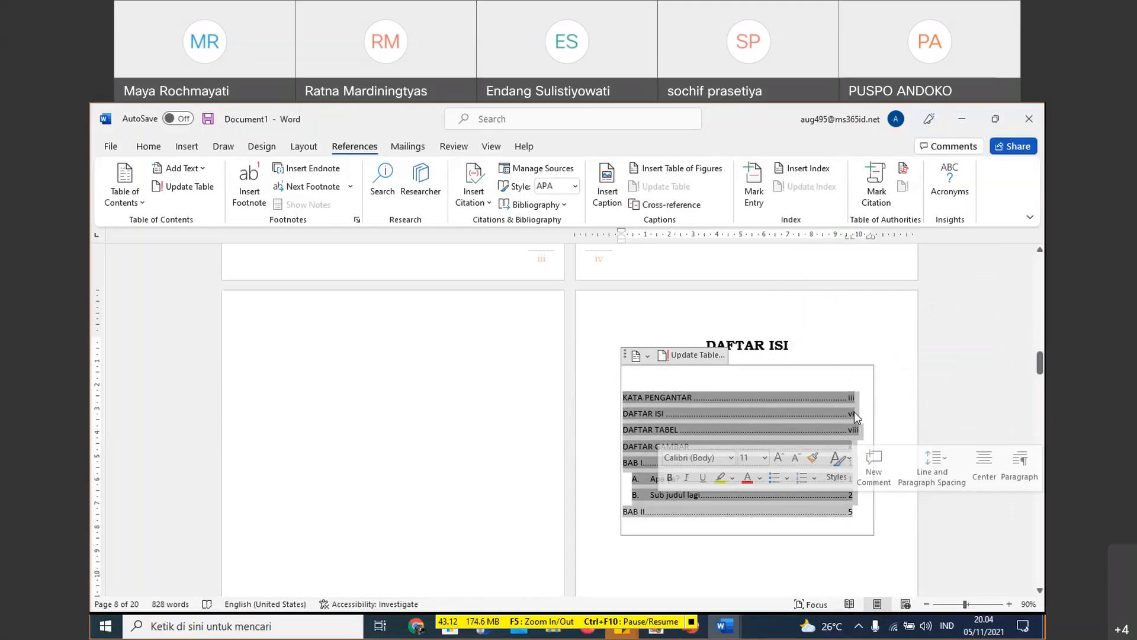
{"action": "left_click_drag", "start_coordinate": [854, 237], "coordinate": [855, 240]}
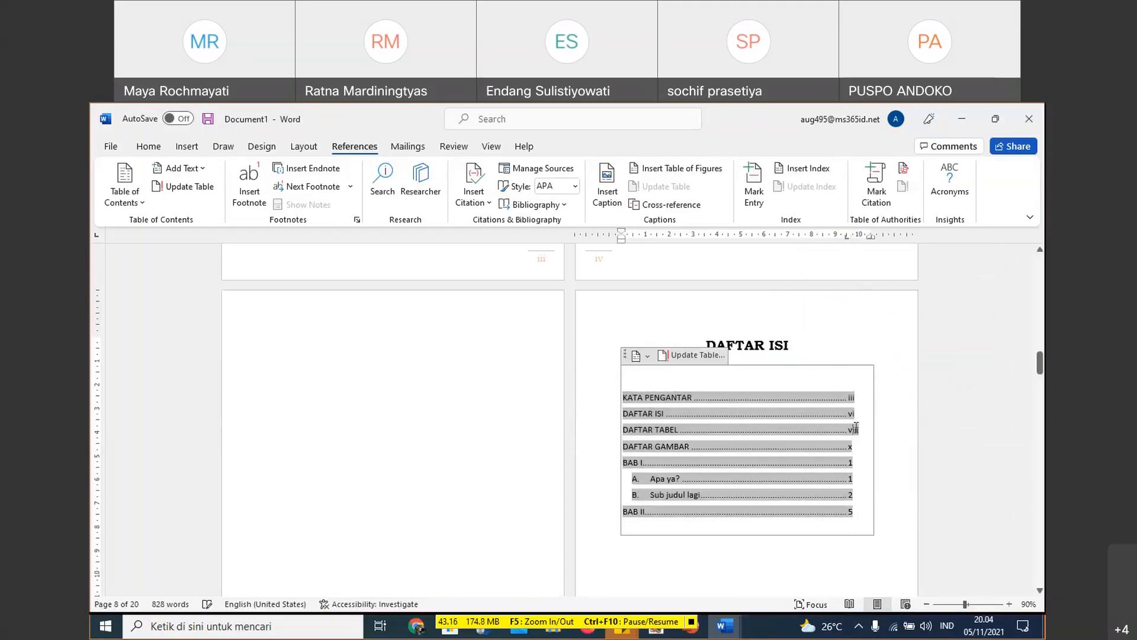
- Try to remove the right-aligned 10,48 cm tab stop from all selected table of contents entries
{"action": "left_click_drag", "start_coordinate": [850, 403], "coordinate": [865, 510]}
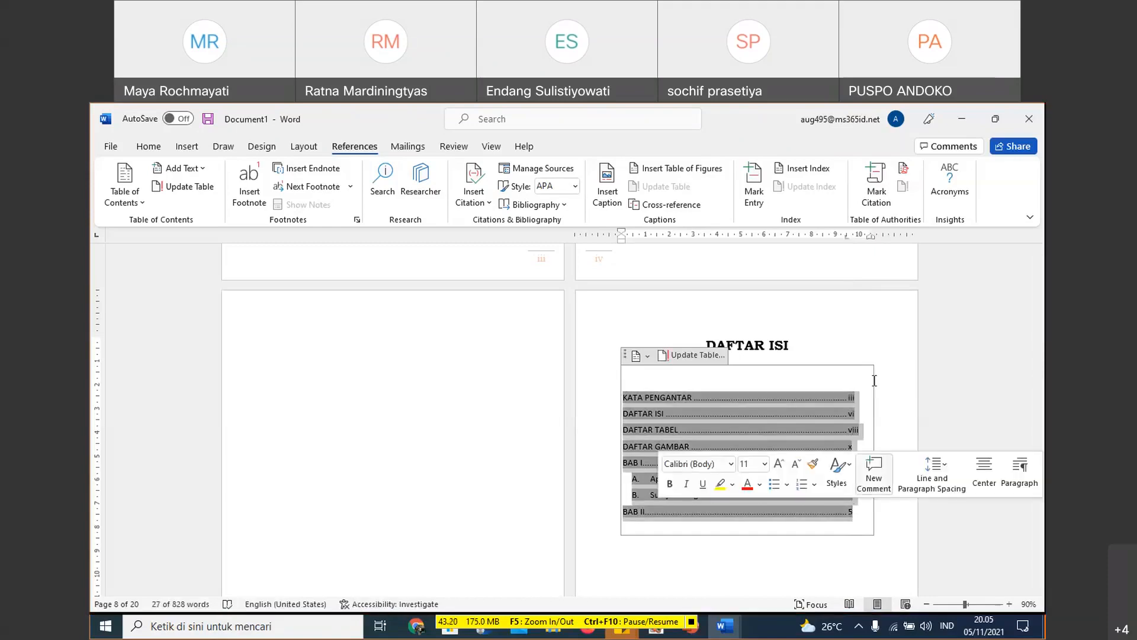
{"action": "left_click_drag", "start_coordinate": [870, 240], "coordinate": [870, 259]}
{"action": "left_click", "coordinate": [846, 238]}
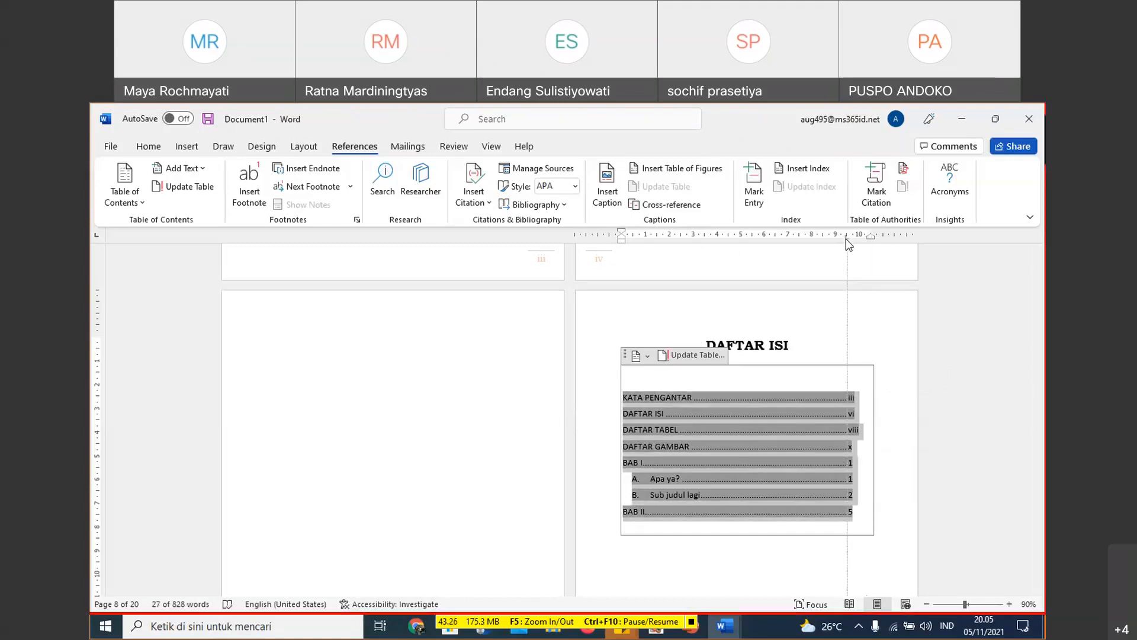
{"action": "left_click", "coordinate": [845, 279]}
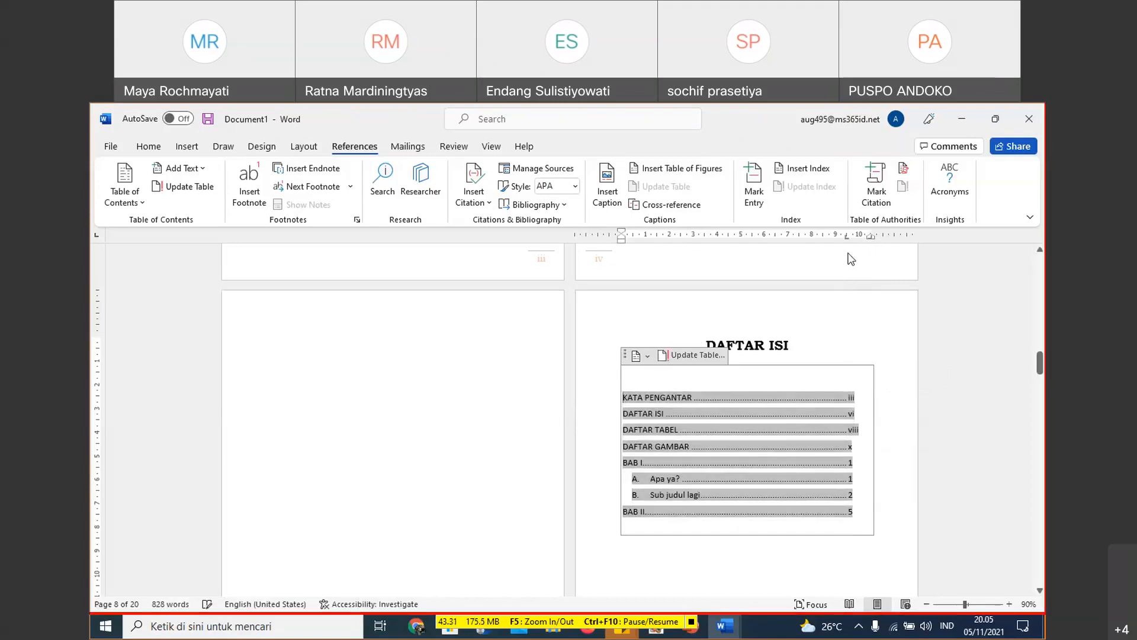
- Undo the custom tab stop changes on the table of contents entries, back to their automatic layout
{"action": "key", "text": "ctrl+z"}
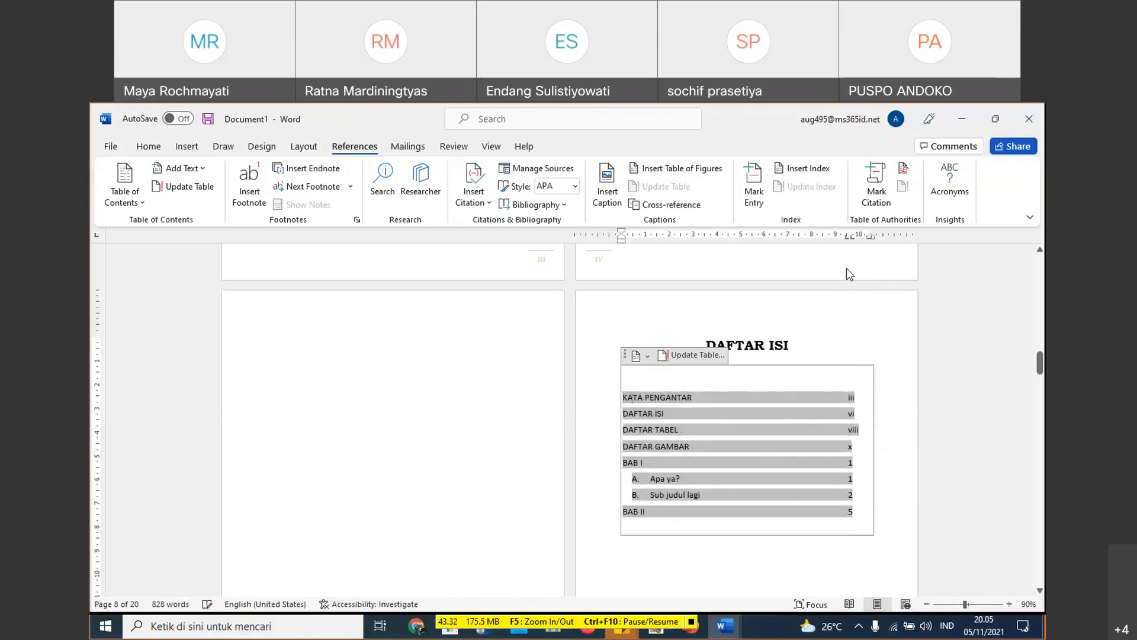
{"action": "key", "text": "ctrl+z"}
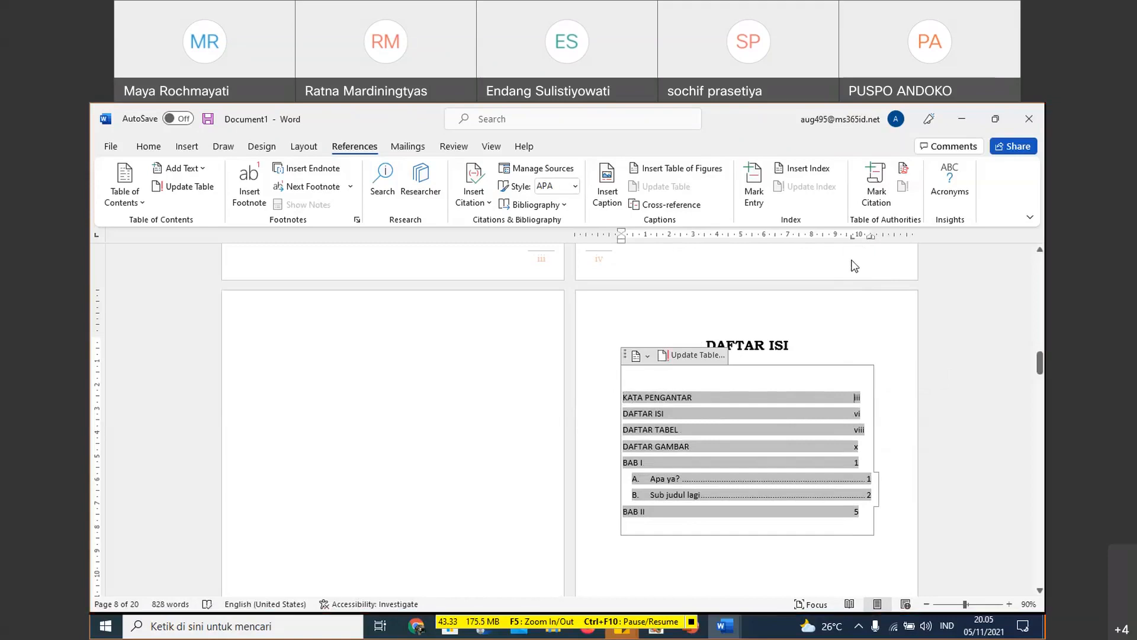
{"action": "key", "text": "ctrl+y"}
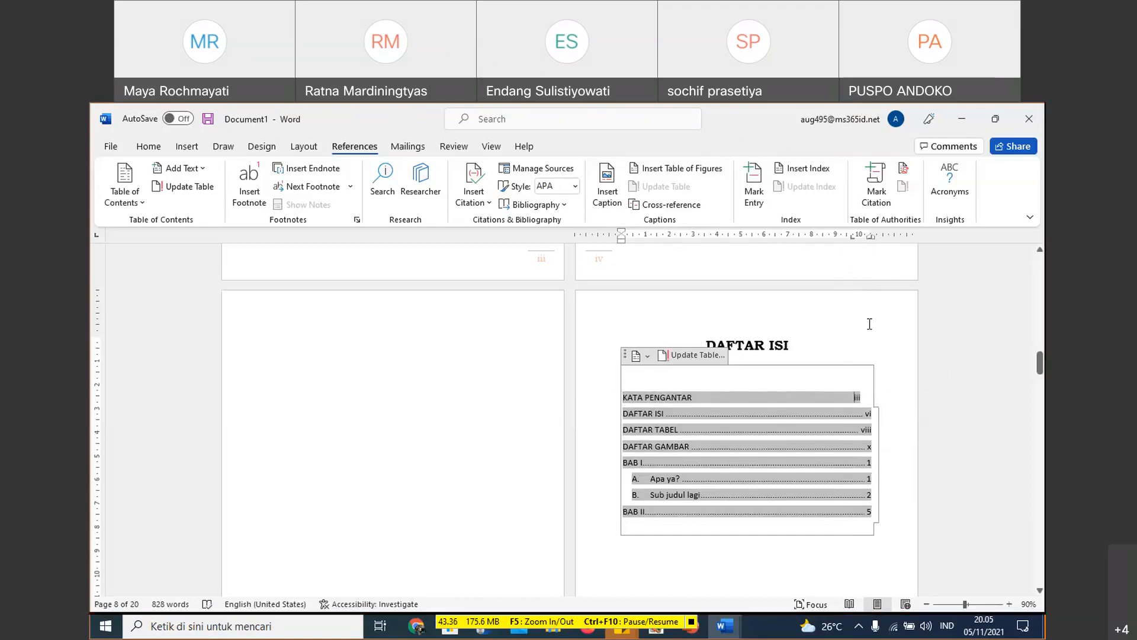
{"action": "key", "text": "Tab"}
- Place the insertion point on the empty line below the table of contents
{"action": "scroll", "coordinate": [880, 517], "scroll_direction": "down", "scroll_amount": 2}
{"action": "left_click", "coordinate": [880, 517]}
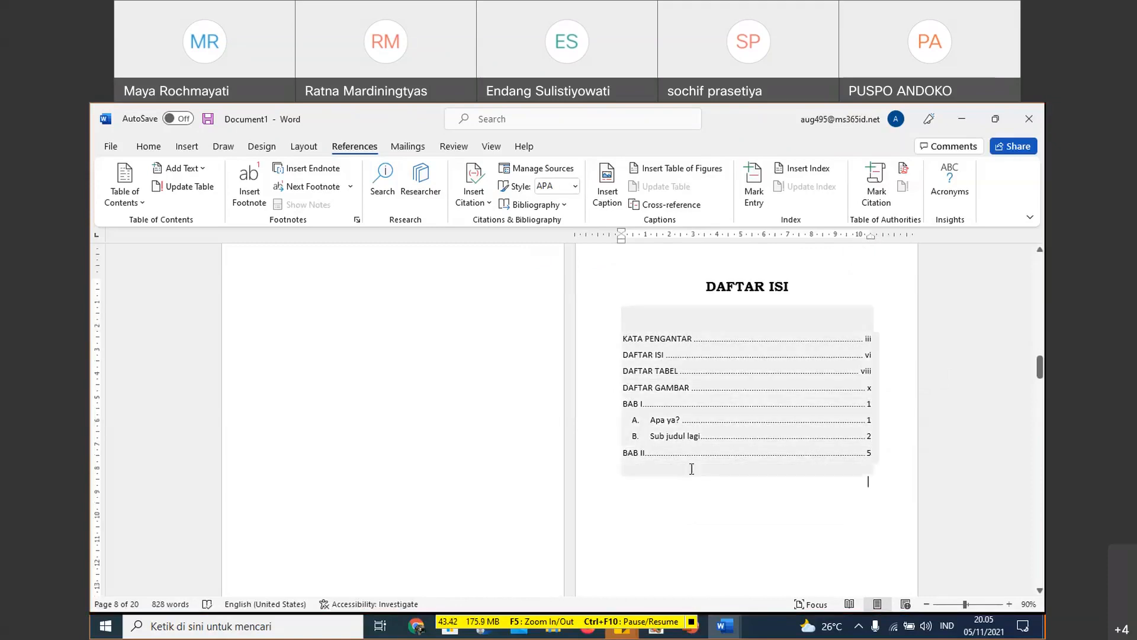
{"action": "scroll", "coordinate": [713, 352], "scroll_direction": "up", "scroll_amount": 2}
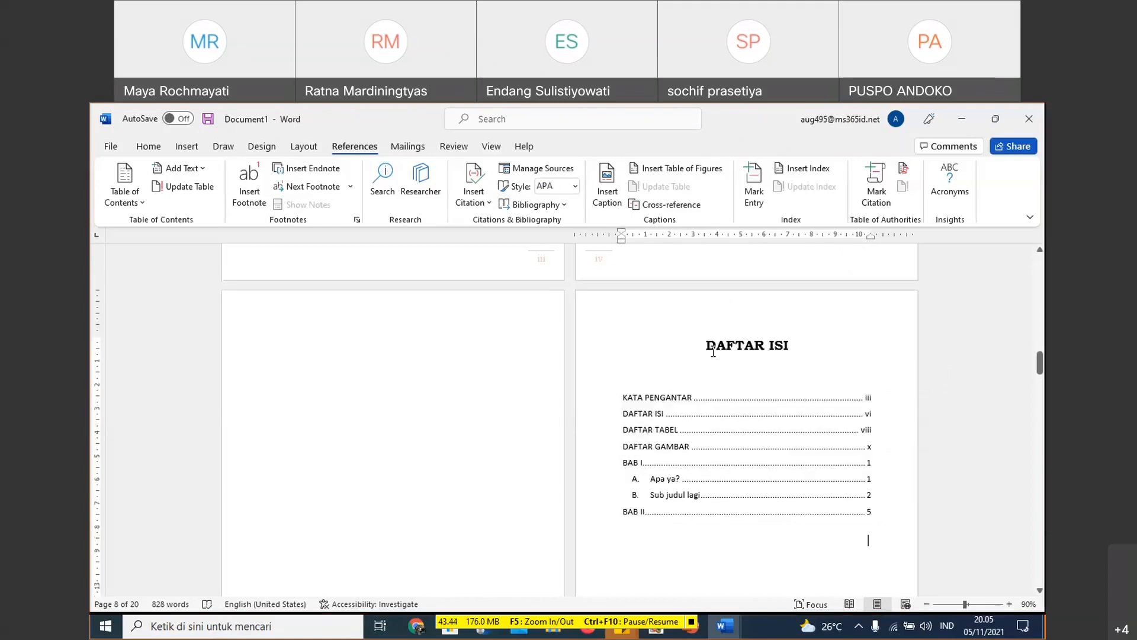
- Add an empty line below the DAFTAR TABEL heading
{"action": "scroll", "coordinate": [648, 419], "scroll_direction": "down", "scroll_amount": 5}
{"action": "scroll", "coordinate": [648, 418], "scroll_direction": "down", "scroll_amount": 8}
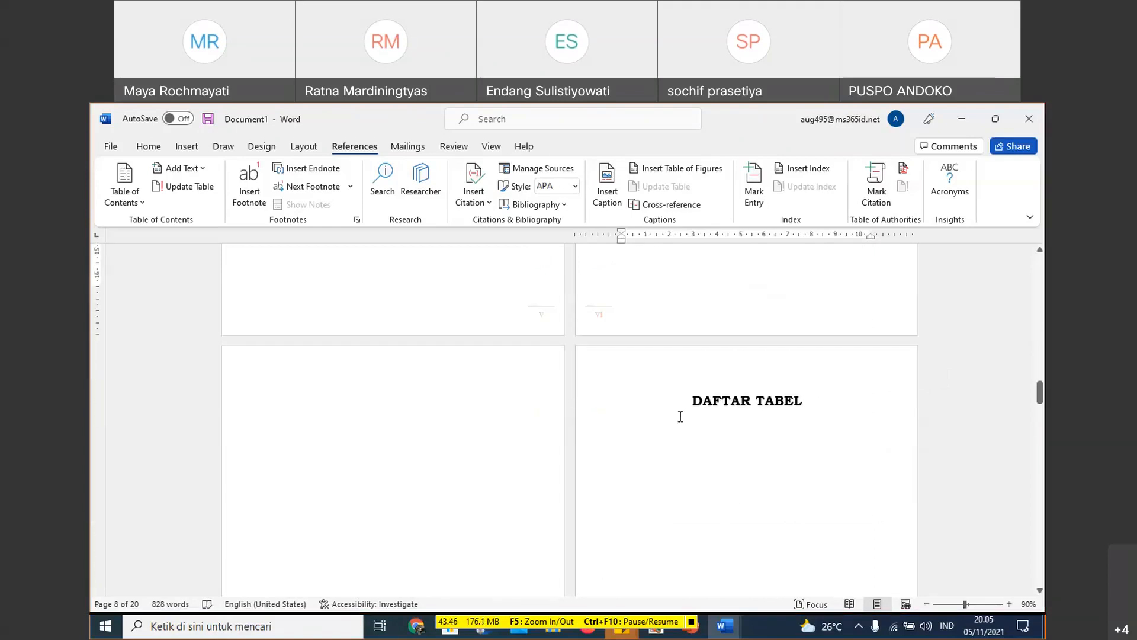
{"action": "left_click", "coordinate": [741, 419]}
{"action": "scroll", "coordinate": [756, 510], "scroll_direction": "up", "scroll_amount": 2}
{"action": "key", "text": "Return"}
- Place the insertion point on the empty line after the last paragraph of the BAB I text
{"action": "scroll", "coordinate": [753, 510], "scroll_direction": "down", "scroll_amount": 1}
{"action": "scroll", "coordinate": [753, 511], "scroll_direction": "down", "scroll_amount": 10}
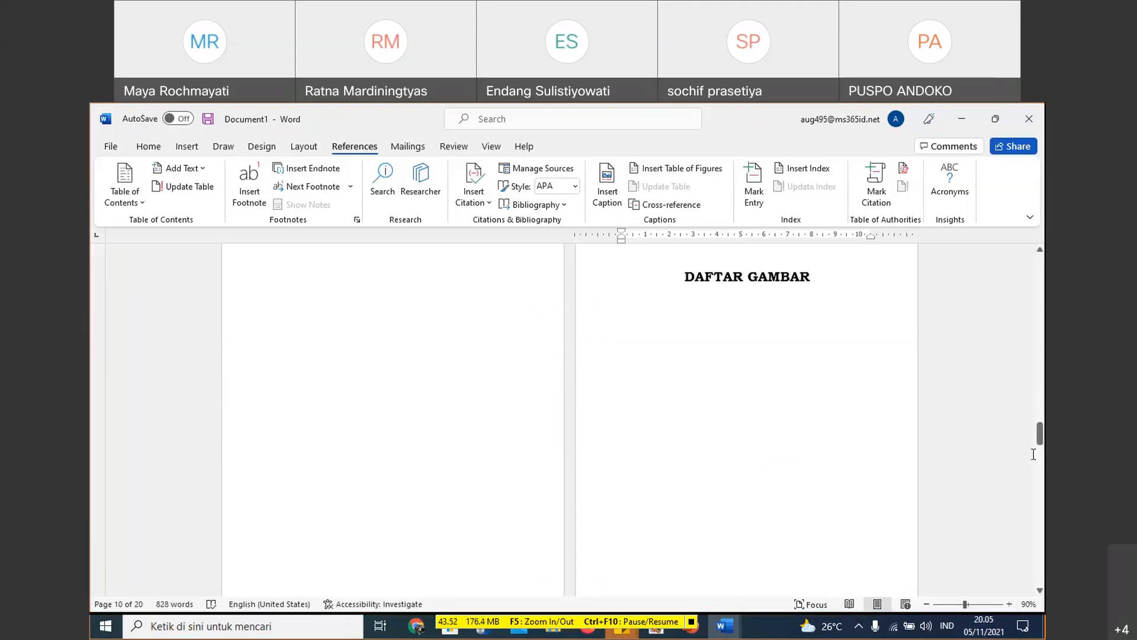
{"action": "left_click_drag", "start_coordinate": [1040, 434], "coordinate": [1038, 496]}
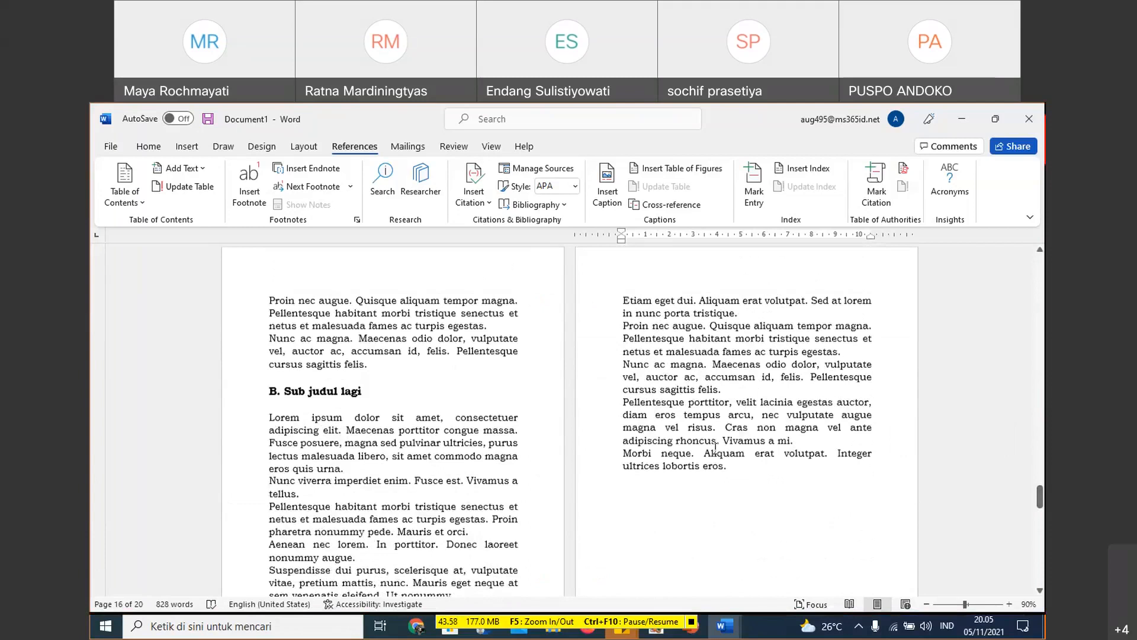
{"action": "scroll", "coordinate": [716, 446], "scroll_direction": "up", "scroll_amount": 5}
{"action": "scroll", "coordinate": [718, 406], "scroll_direction": "down", "scroll_amount": 6}
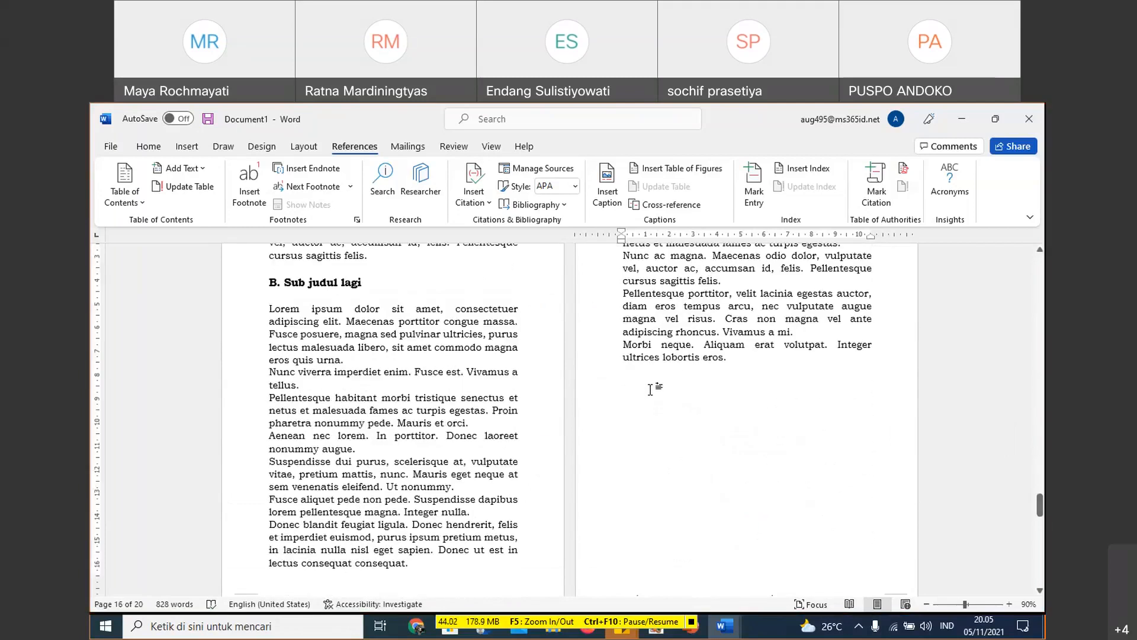
{"action": "left_click", "coordinate": [650, 390]}
- Insert the picture flag-5600241_1920 from the Aset Pixabay folder inside ASET PIXABAY on Local Disk (F:)
{"action": "left_click", "coordinate": [176, 148]}
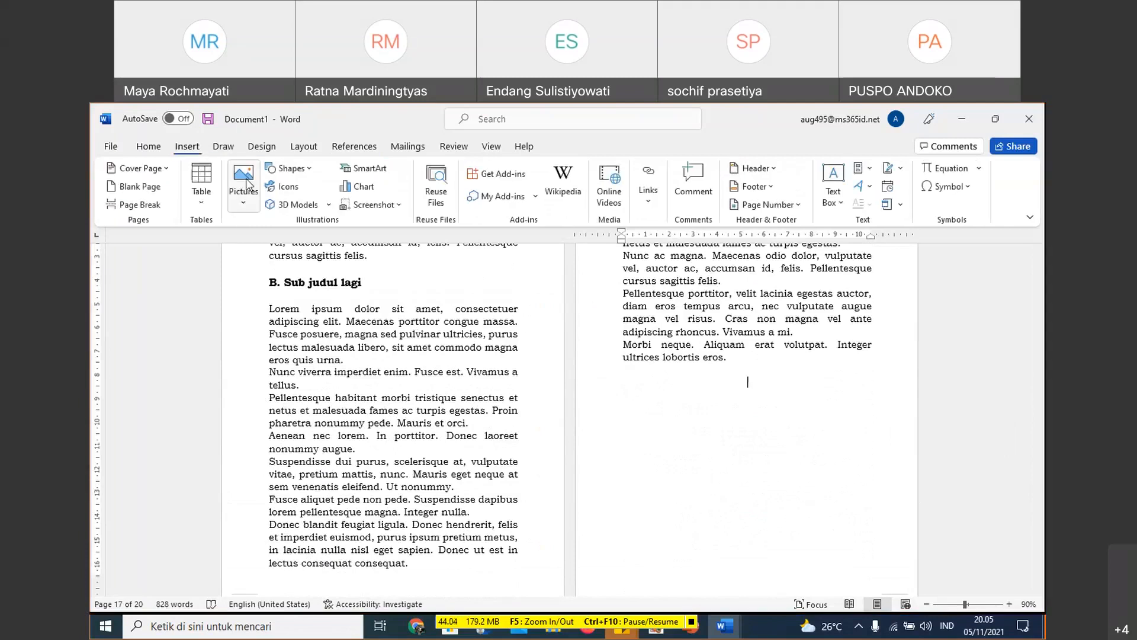
{"action": "left_click", "coordinate": [242, 180]}
{"action": "left_click", "coordinate": [379, 264]}
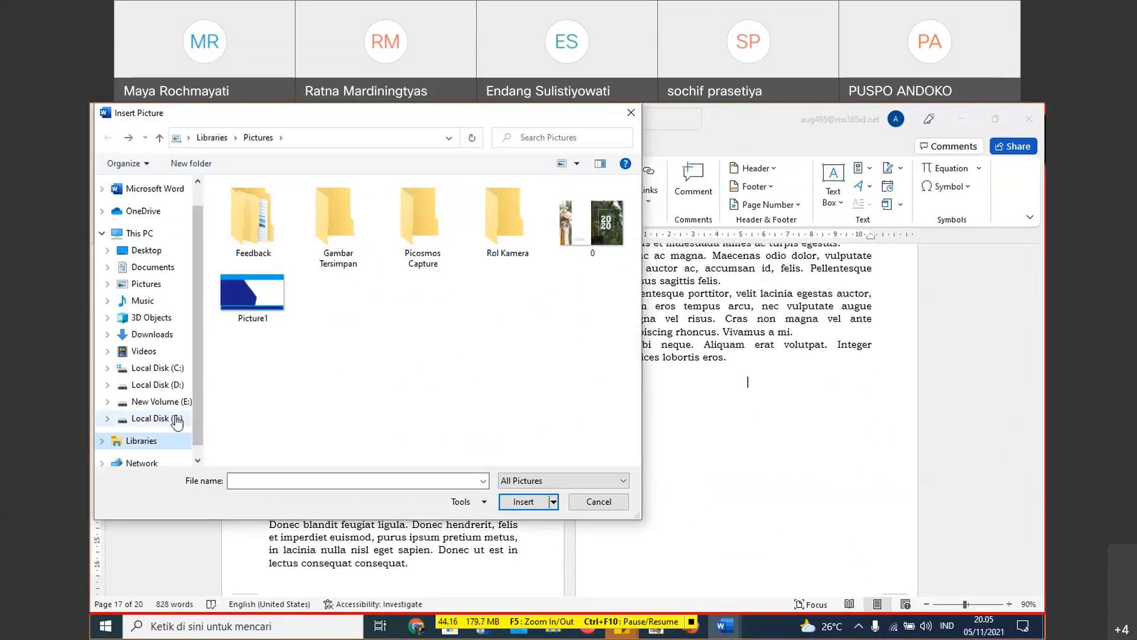
{"action": "left_click", "coordinate": [177, 420]}
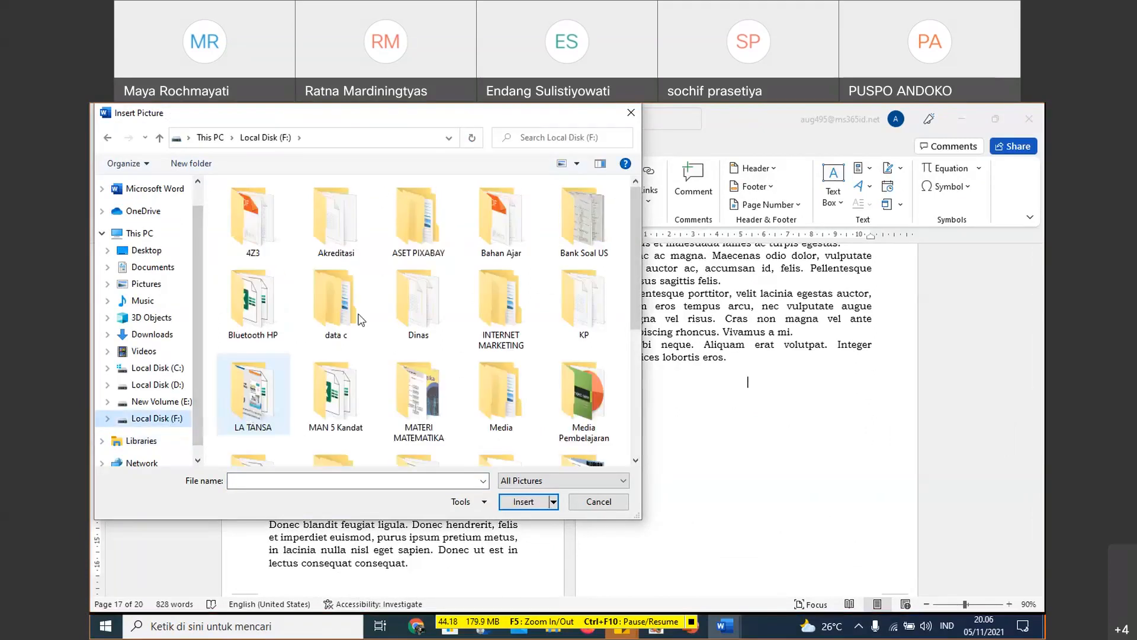
{"action": "left_click", "coordinate": [417, 222]}
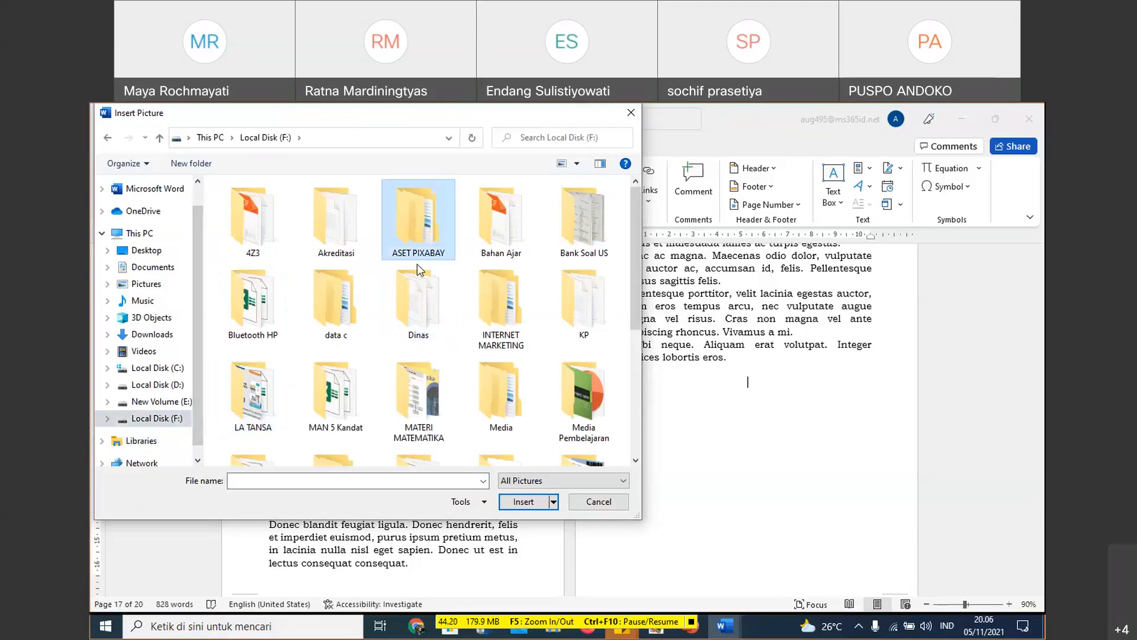
{"action": "key", "text": "Return"}
{"action": "double_click", "coordinate": [276, 247]}
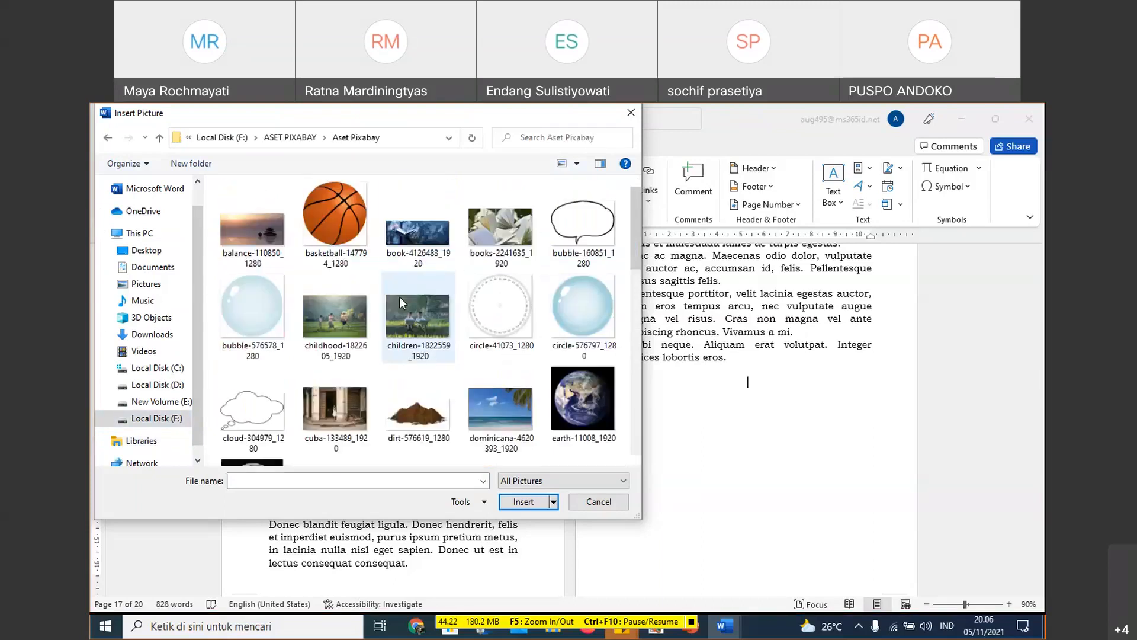
{"action": "scroll", "coordinate": [541, 387], "scroll_direction": "down", "scroll_amount": 3}
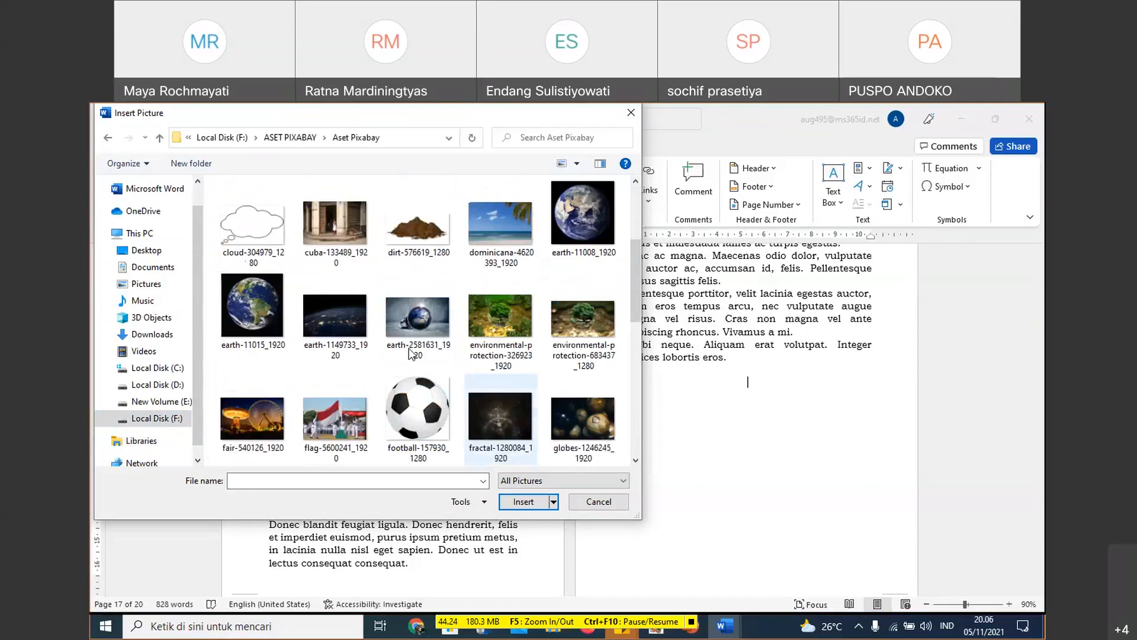
{"action": "left_click", "coordinate": [337, 426]}
{"action": "double_click", "coordinate": [336, 426]}
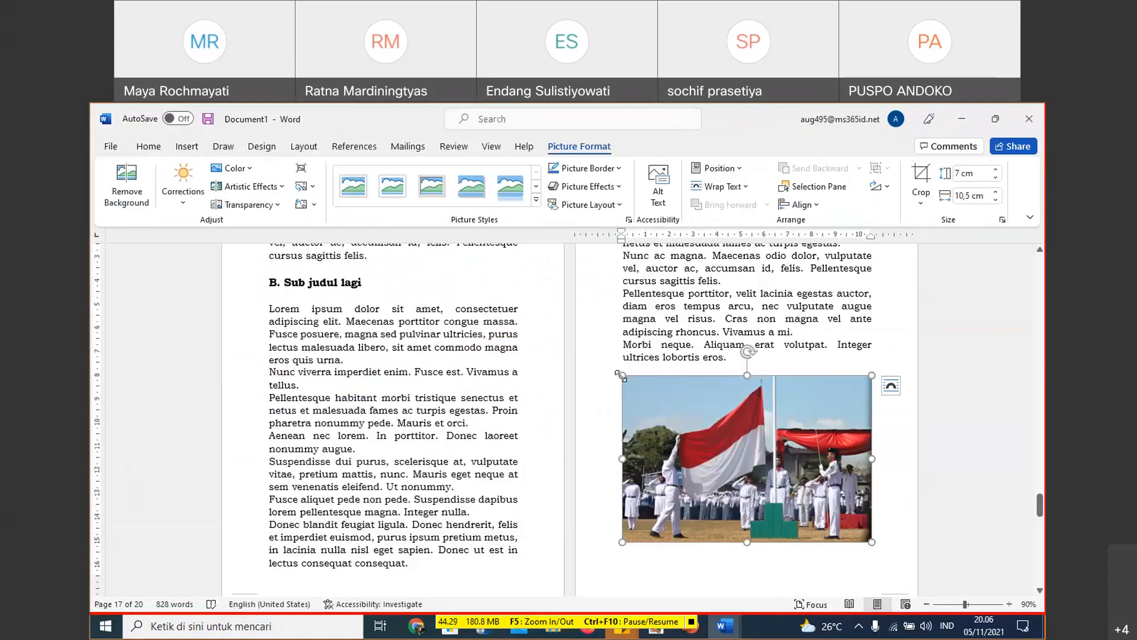
- Shrink the flag picture proportionally to about 6,37 cm by 9,55 cm and put the insertion point on a line beneath it
{"action": "left_click_drag", "start_coordinate": [621, 376], "coordinate": [645, 392]}
{"action": "scroll", "coordinate": [792, 456], "scroll_direction": "down", "scroll_amount": 2}
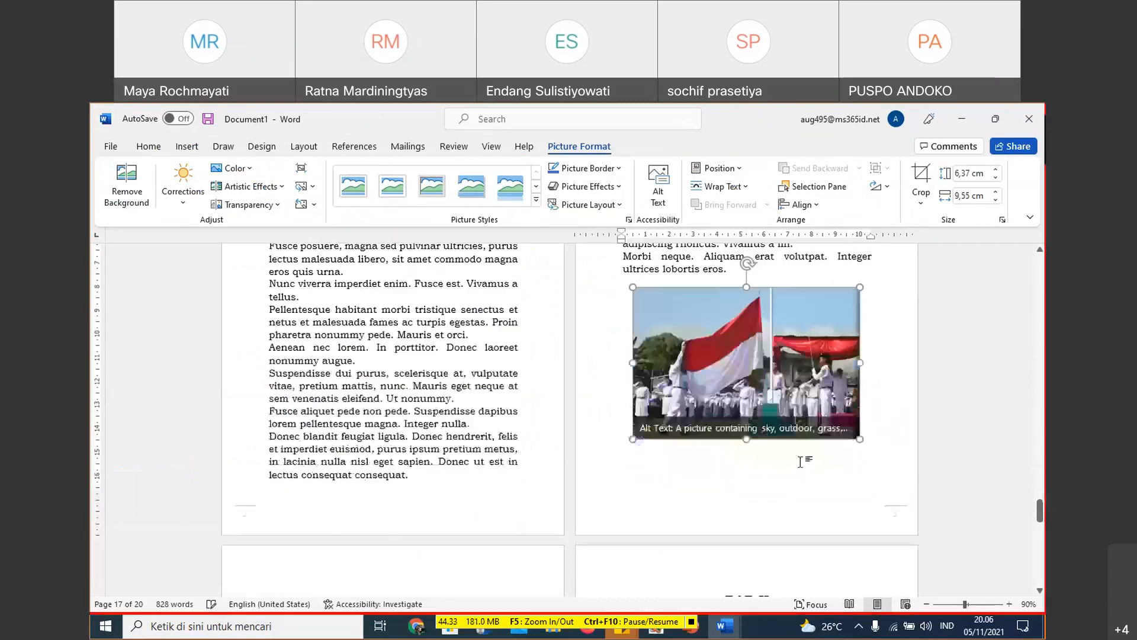
{"action": "left_click", "coordinate": [886, 434]}
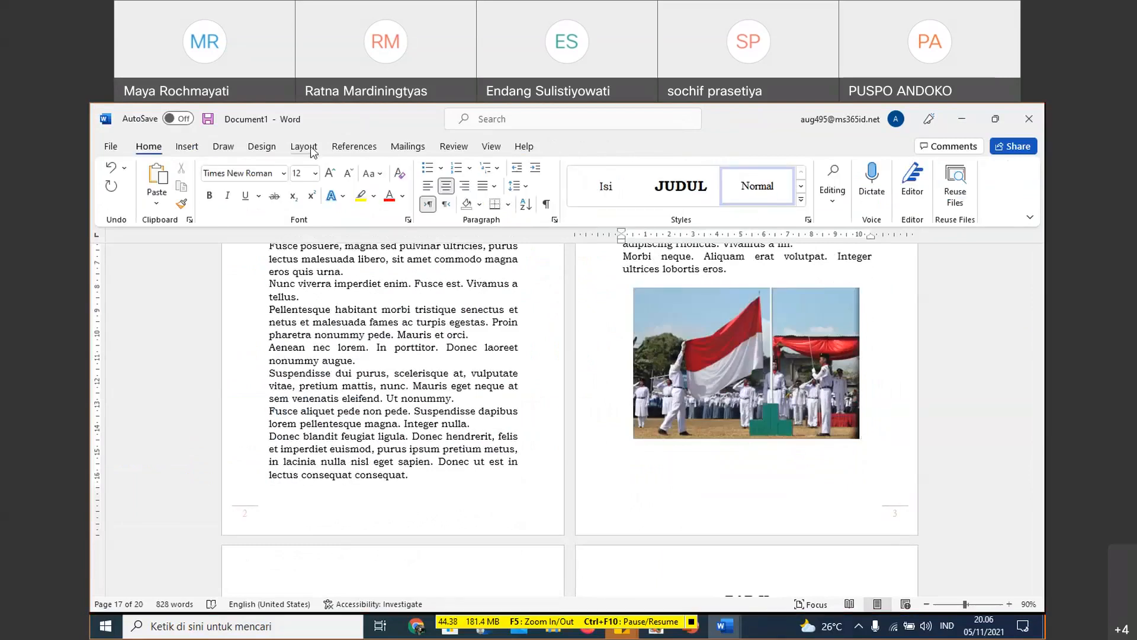
- Start a caption beneath the flag picture using the label Gambar
{"action": "left_click", "coordinate": [188, 147]}
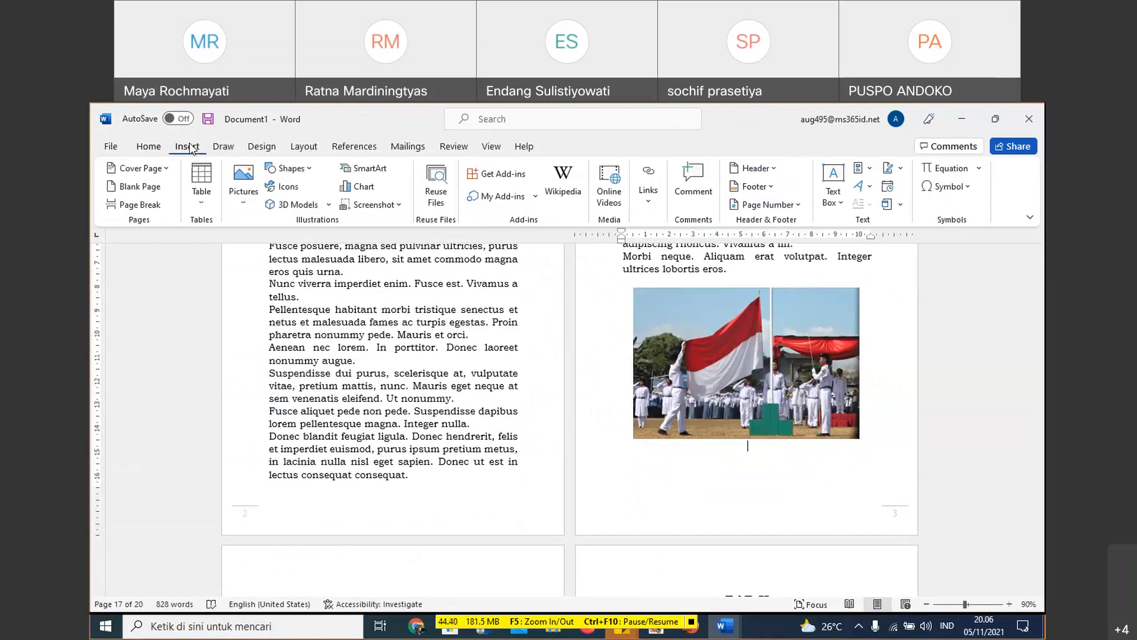
{"action": "left_click", "coordinate": [264, 147]}
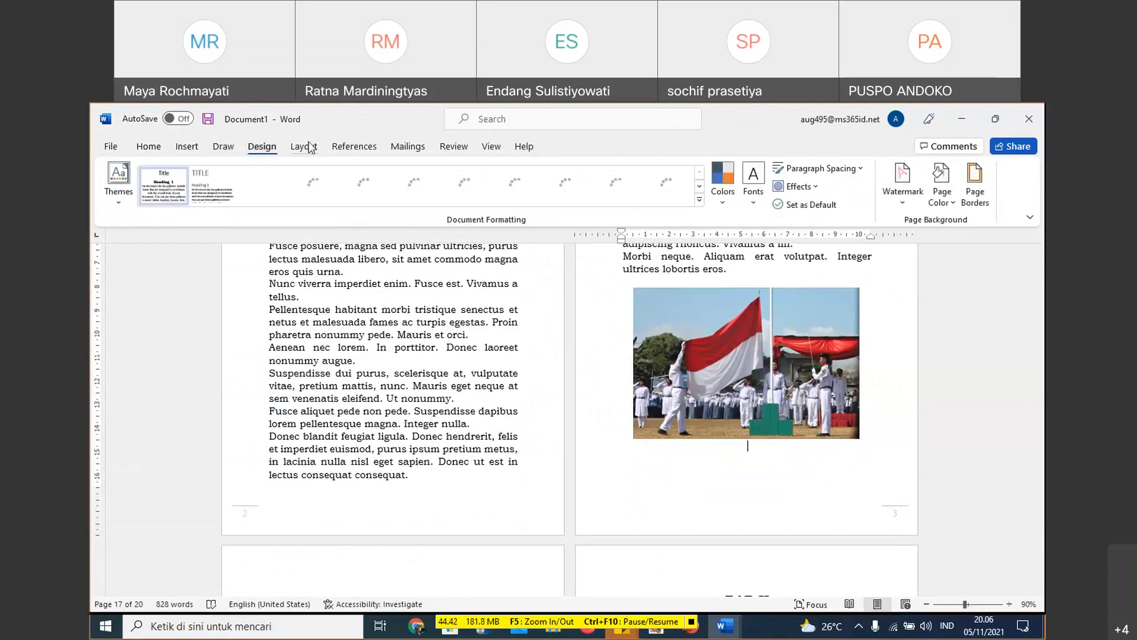
{"action": "left_click", "coordinate": [305, 147]}
{"action": "left_click", "coordinate": [359, 147]}
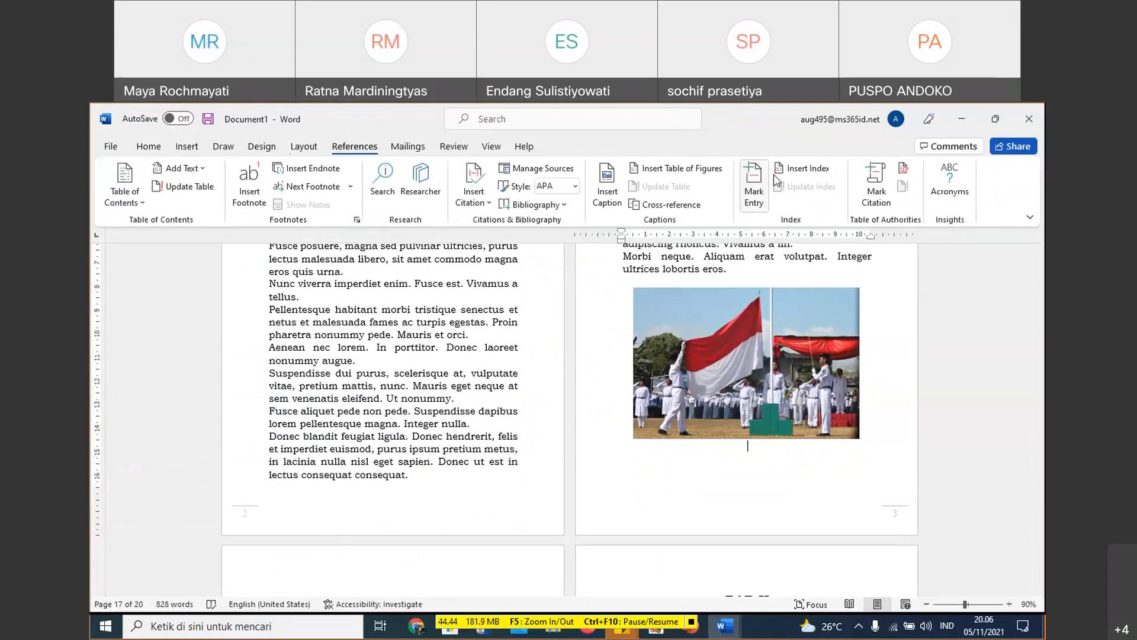
{"action": "left_click", "coordinate": [611, 198]}
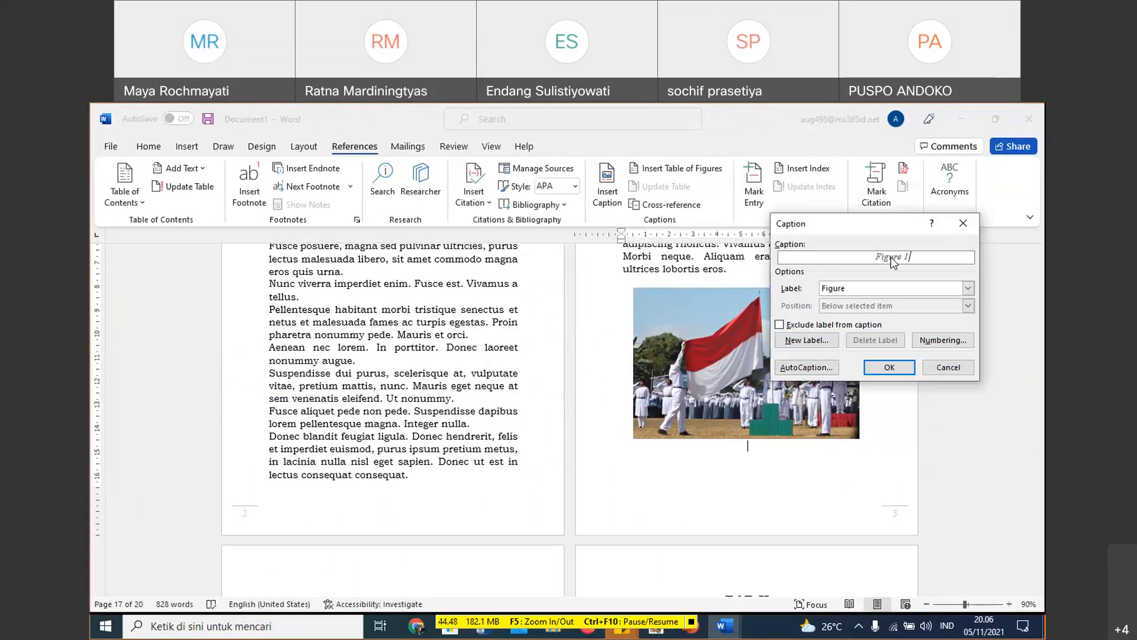
{"action": "left_click", "coordinate": [968, 289]}
{"action": "left_click", "coordinate": [933, 319]}
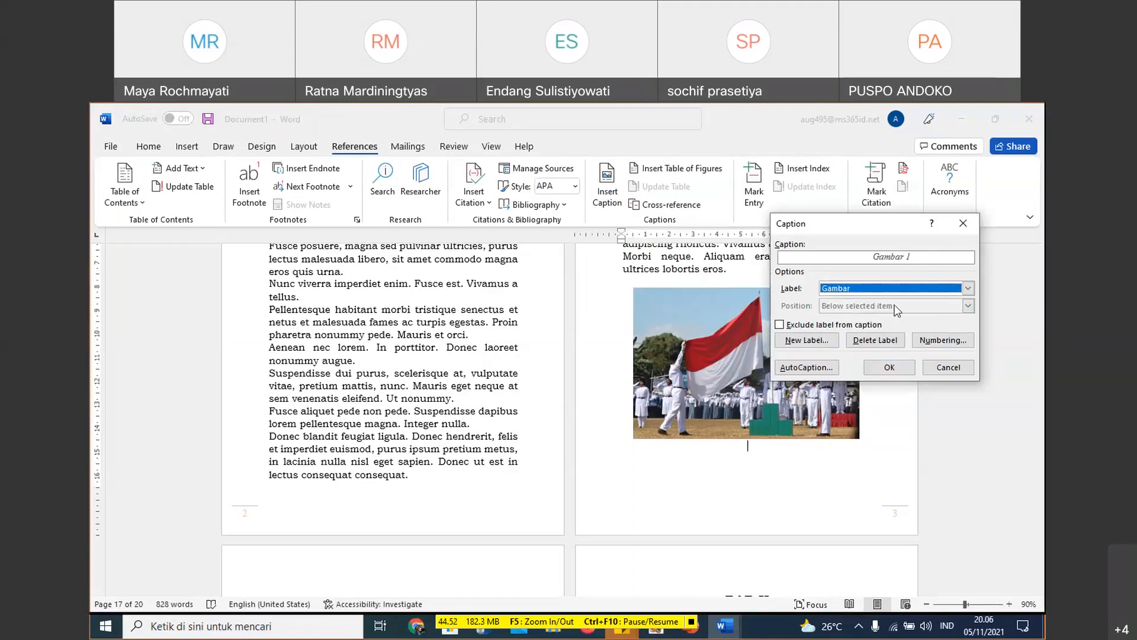
- Complete the flag picture's caption as "Gambar 1. Pengibaran Bendera" and insert it
{"action": "left_click", "coordinate": [897, 261]}
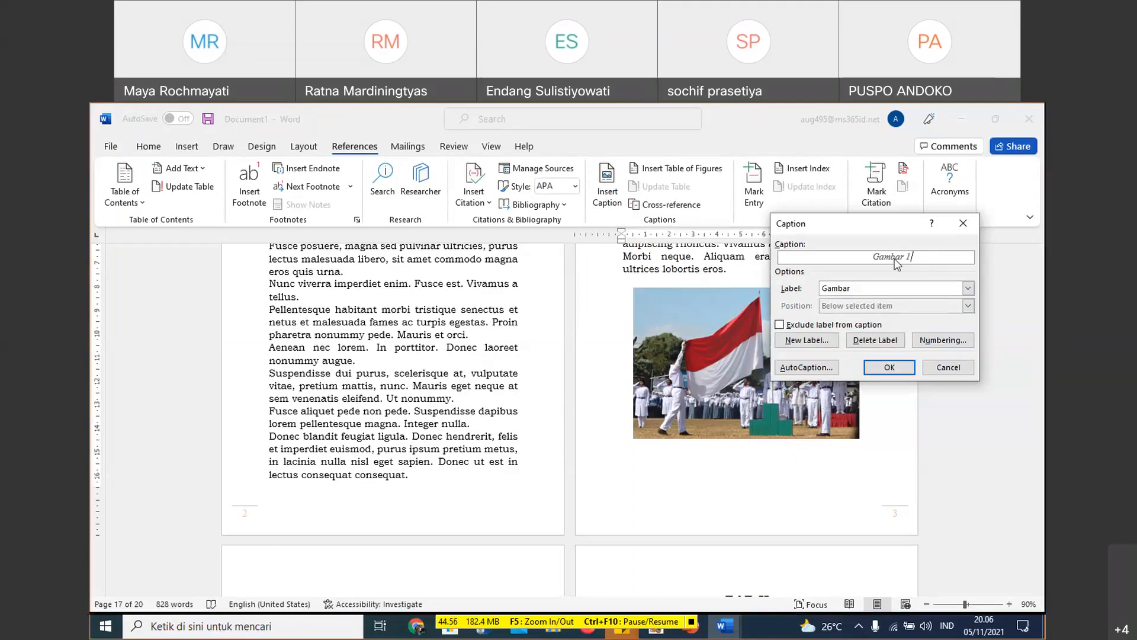
{"action": "type", "text": ". Pengibaran Bendera"}
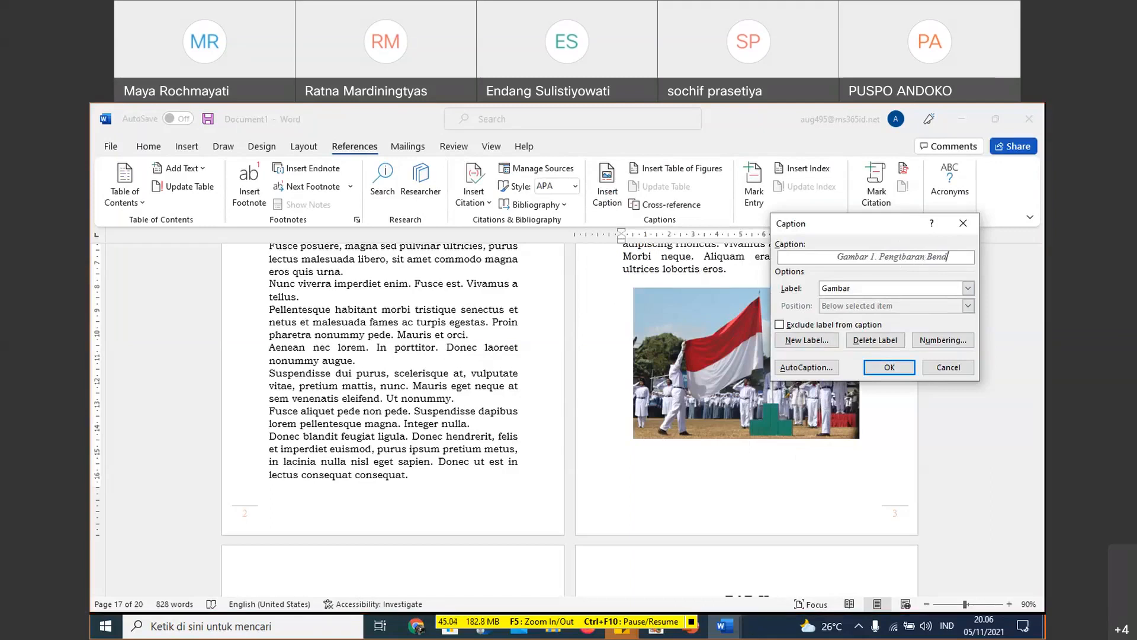
{"action": "left_click", "coordinate": [896, 367]}
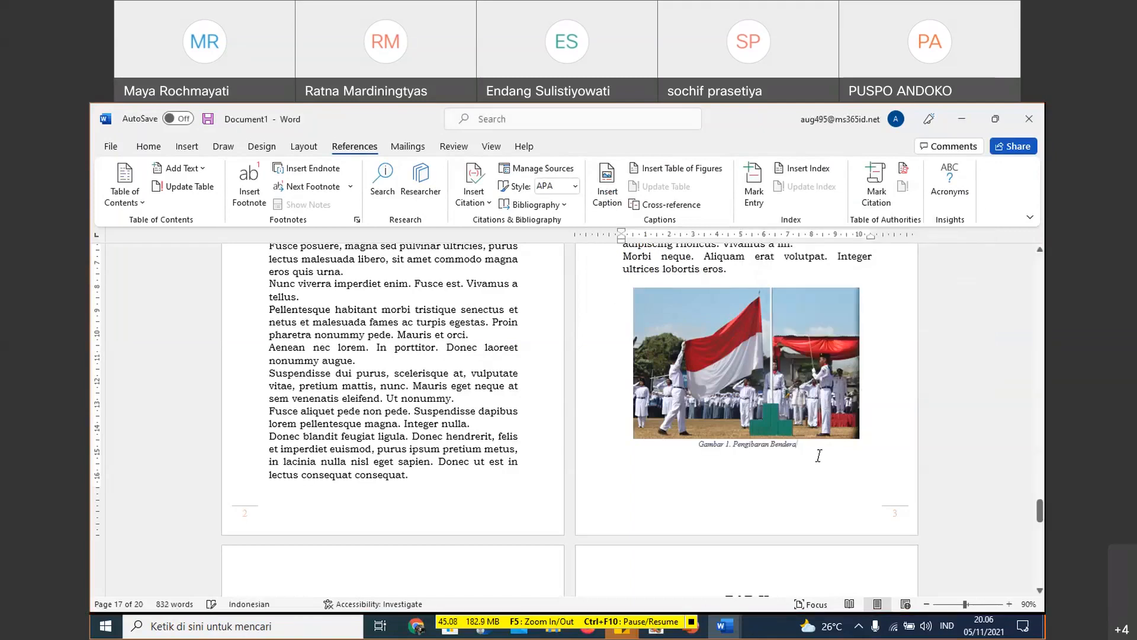
- Add an empty line after the last paragraph of BAB II at the end of the document
{"action": "scroll", "coordinate": [831, 425], "scroll_direction": "down", "scroll_amount": 2}
{"action": "scroll", "coordinate": [831, 425], "scroll_direction": "down", "scroll_amount": 2}
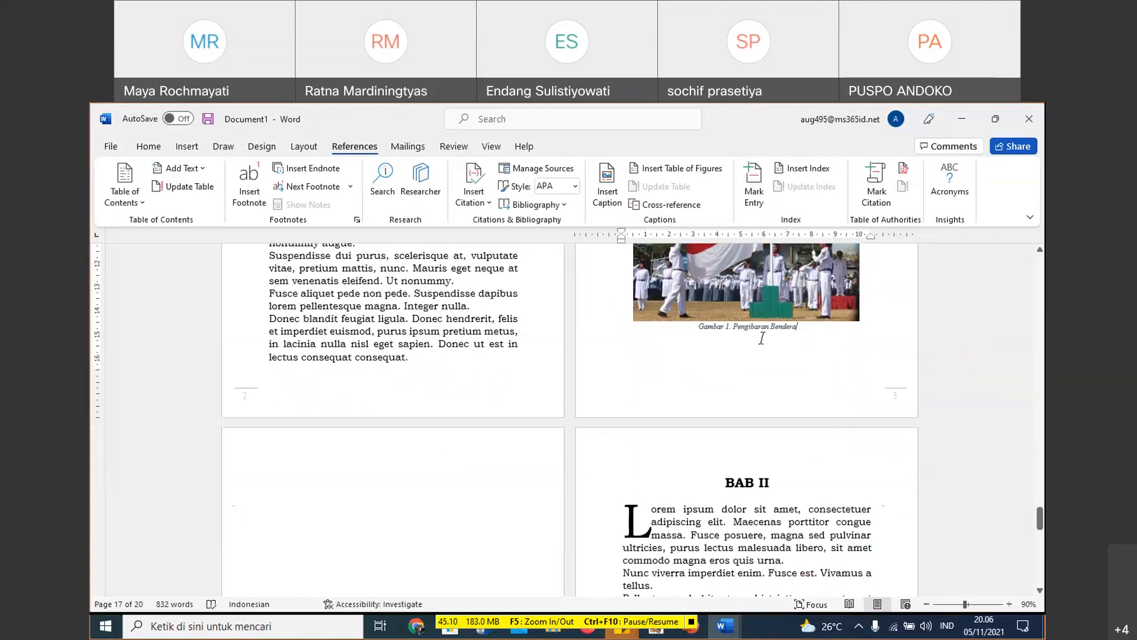
{"action": "scroll", "coordinate": [642, 380], "scroll_direction": "down", "scroll_amount": 5}
{"action": "scroll", "coordinate": [605, 383], "scroll_direction": "up", "scroll_amount": 5}
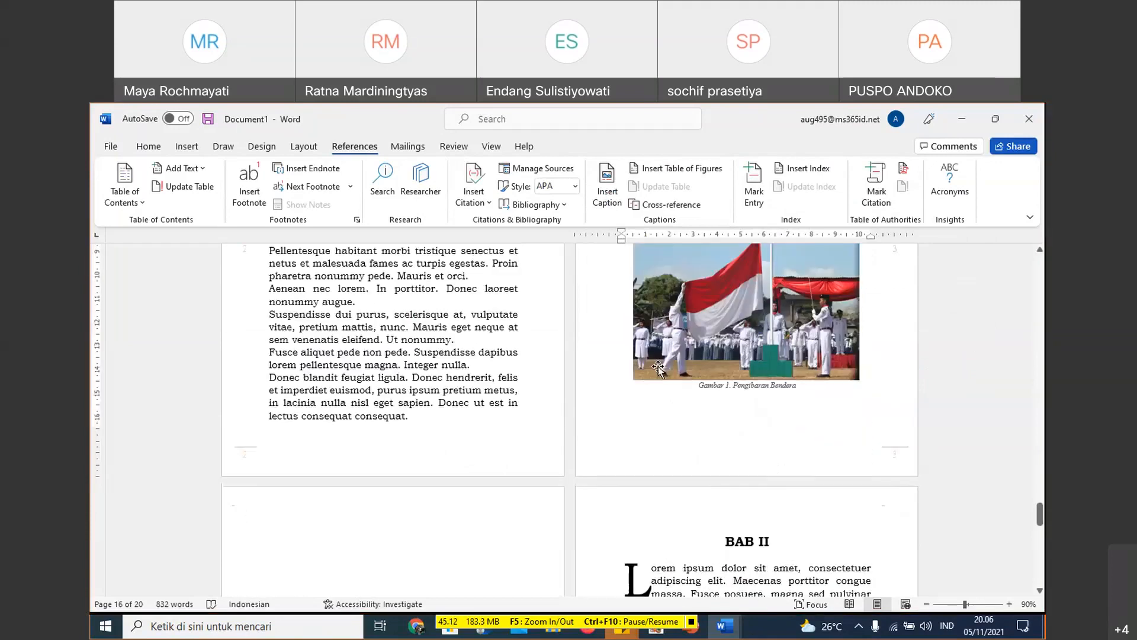
{"action": "scroll", "coordinate": [657, 366], "scroll_direction": "down", "scroll_amount": 3}
{"action": "scroll", "coordinate": [657, 366], "scroll_direction": "down", "scroll_amount": 10}
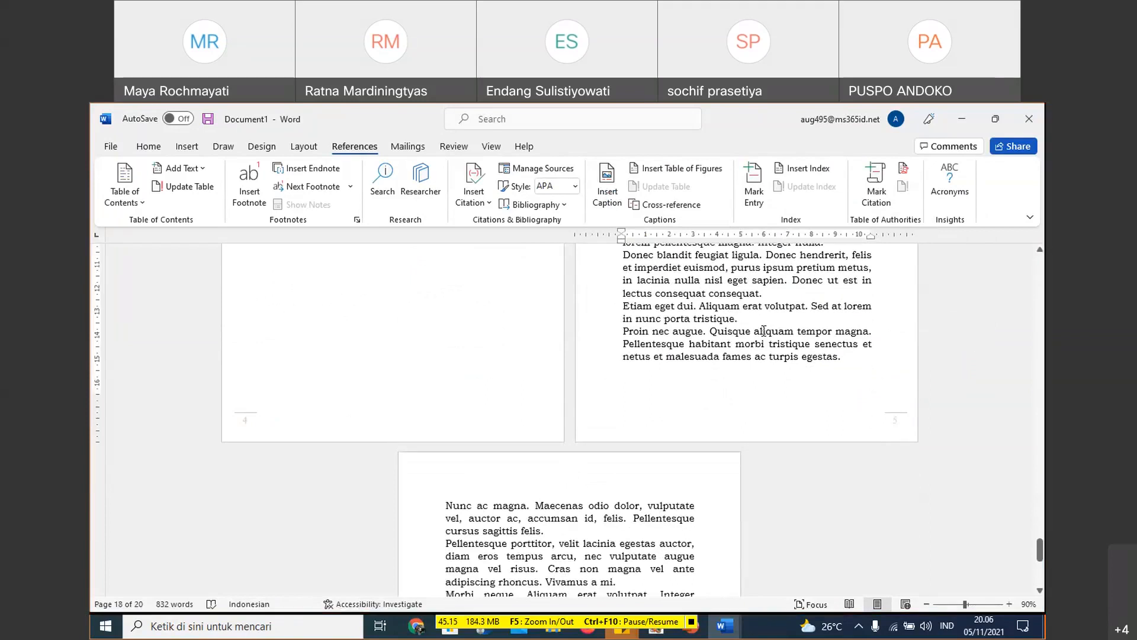
{"action": "scroll", "coordinate": [763, 330], "scroll_direction": "down", "scroll_amount": 3}
{"action": "scroll", "coordinate": [764, 330], "scroll_direction": "down", "scroll_amount": 3}
{"action": "left_click", "coordinate": [571, 411]}
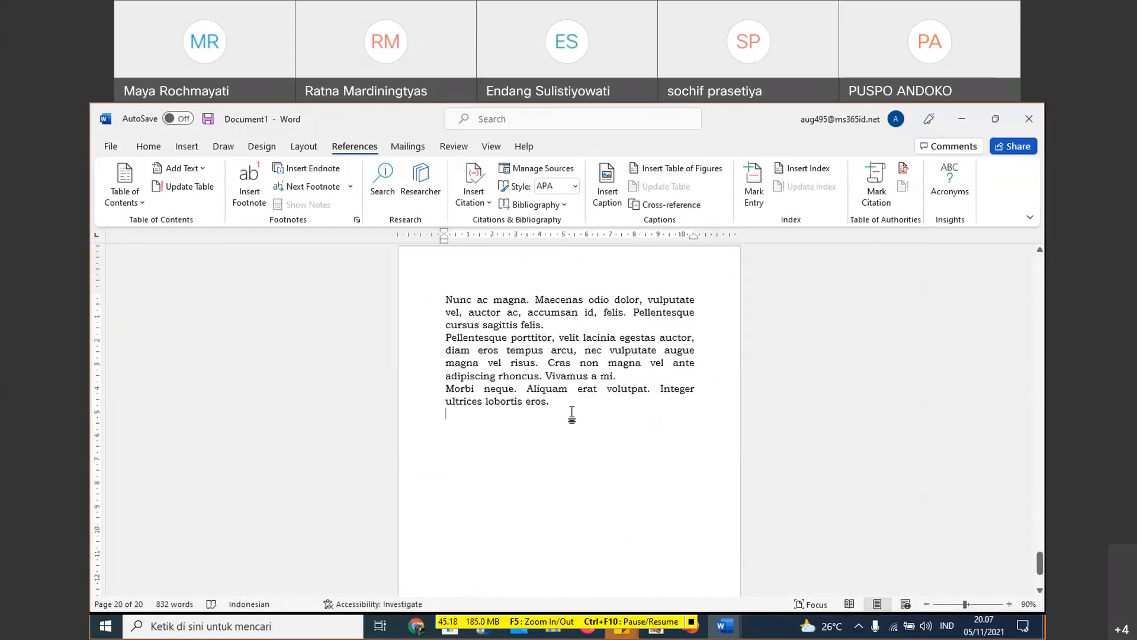
{"action": "key", "text": "Return"}
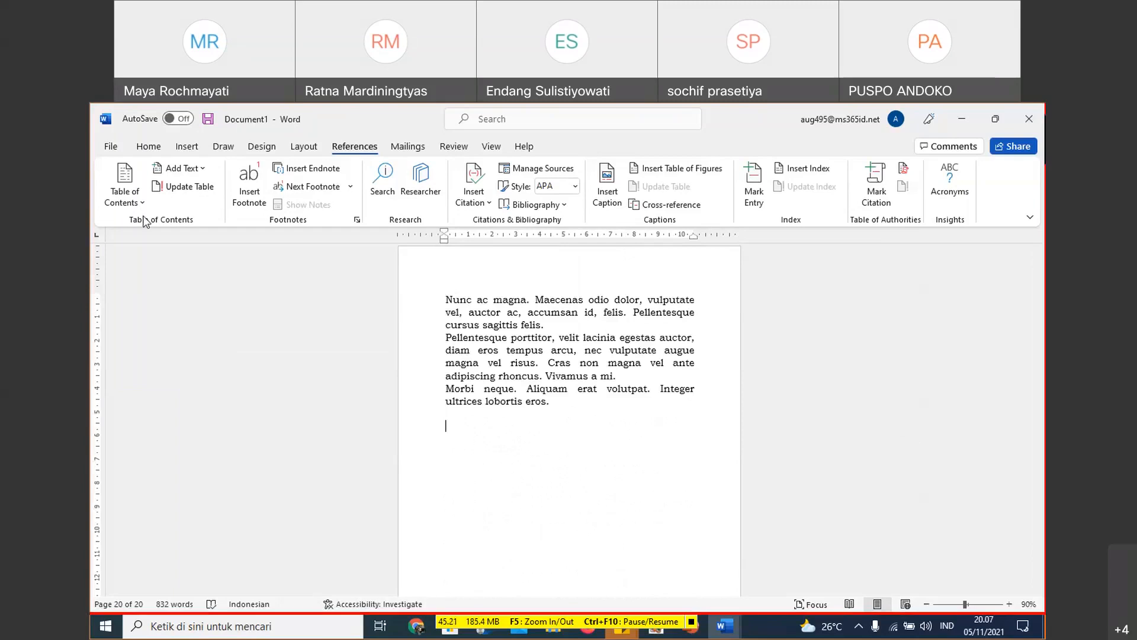
- Insert the picture laptop-336373_1920 from the Aset Pixabay folder and start a new line beneath it
{"action": "left_click", "coordinate": [189, 145]}
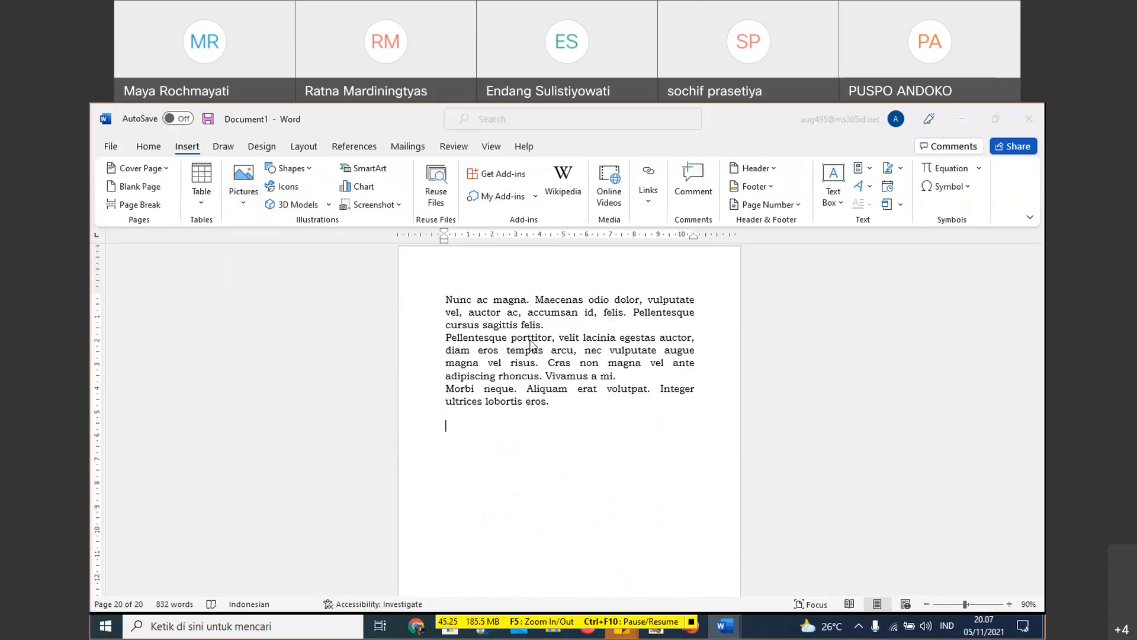
{"action": "scroll", "coordinate": [474, 371], "scroll_direction": "down", "scroll_amount": 5}
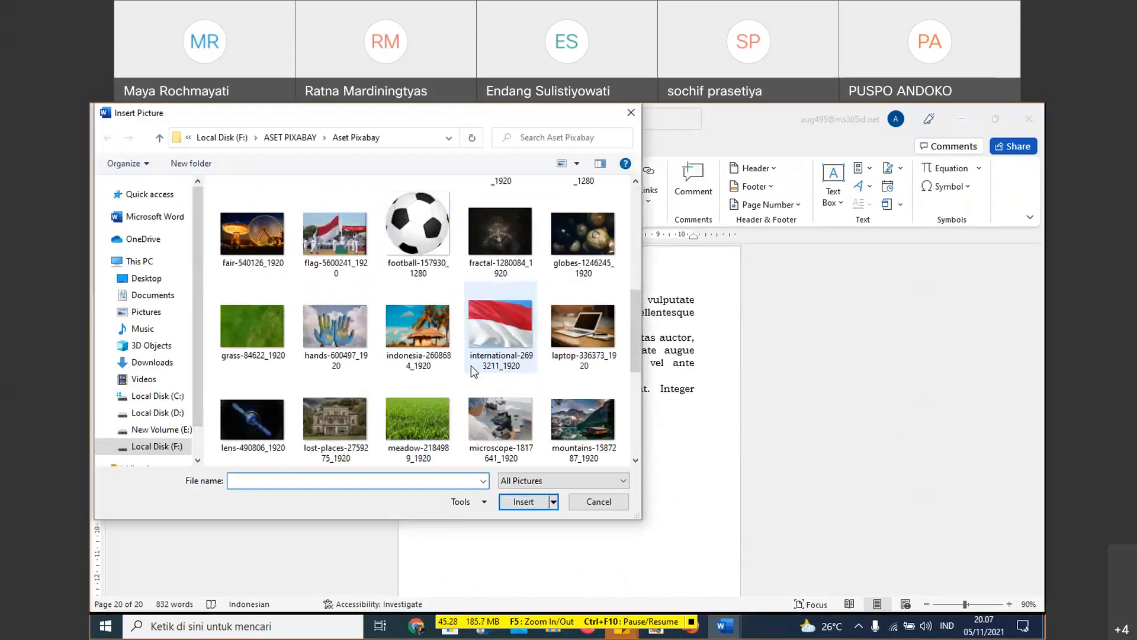
{"action": "left_click", "coordinate": [573, 341]}
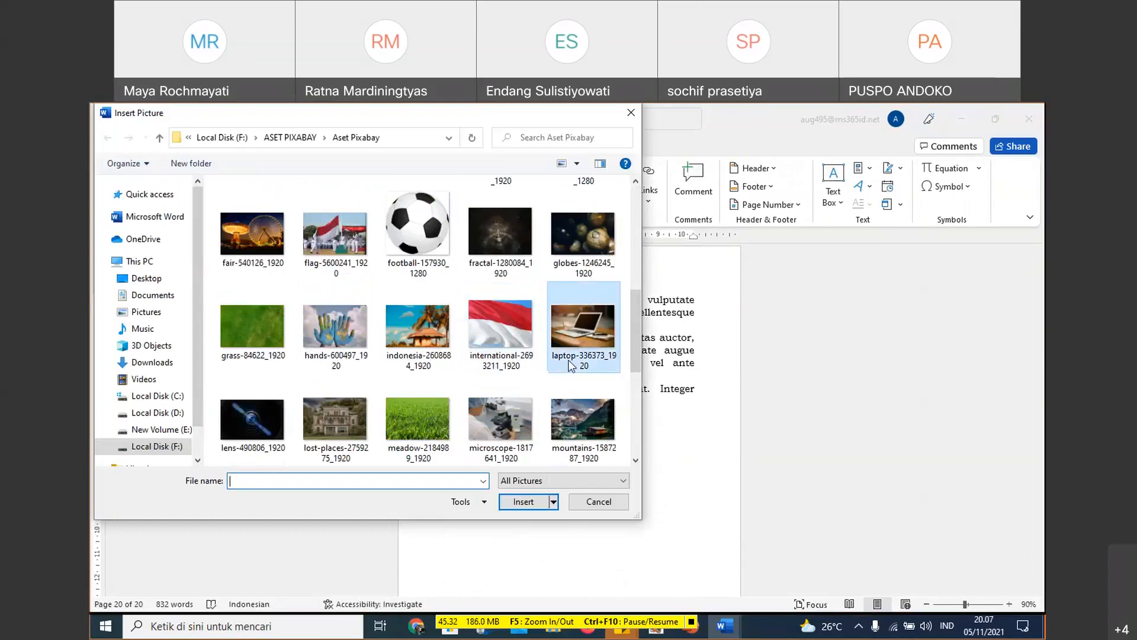
{"action": "left_click", "coordinate": [523, 502]}
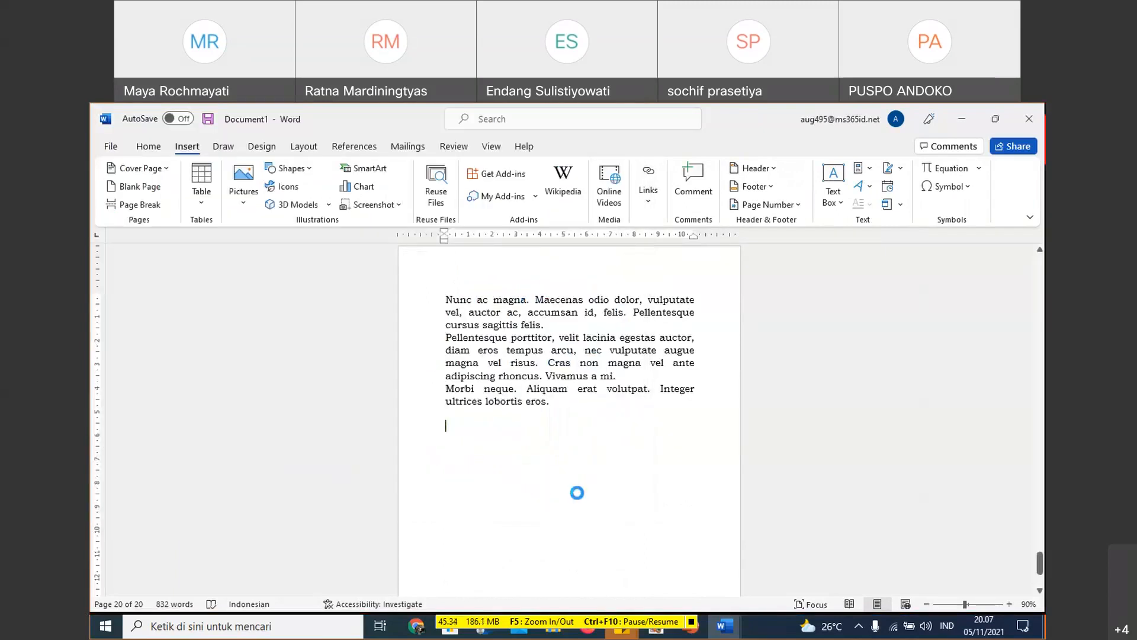
{"action": "scroll", "coordinate": [648, 477], "scroll_direction": "down", "scroll_amount": 1}
{"action": "left_click", "coordinate": [719, 450]}
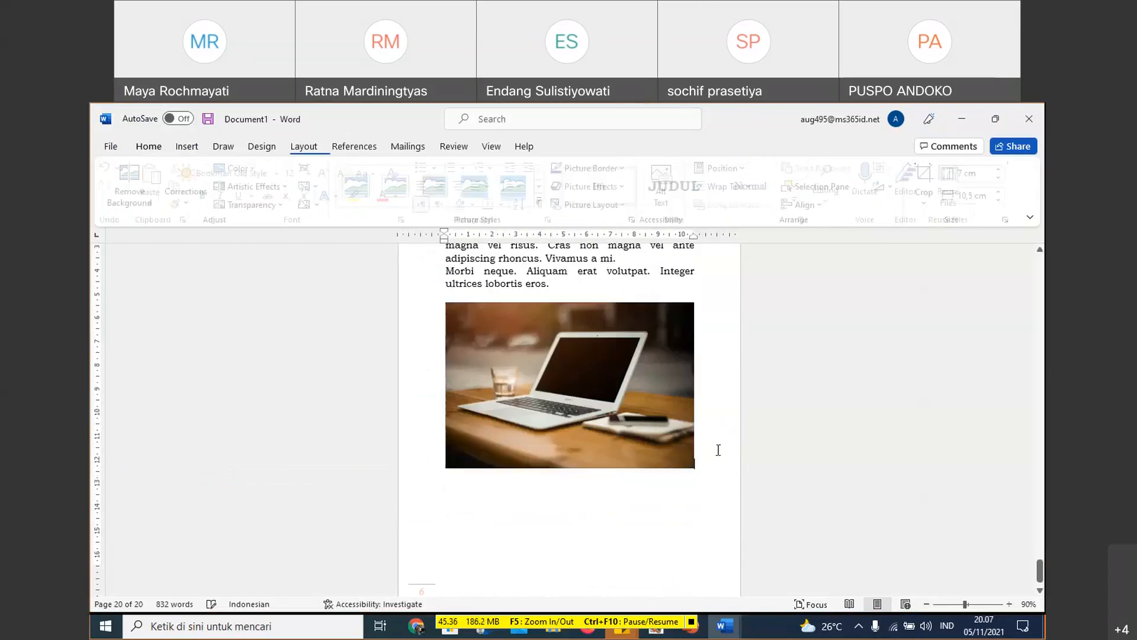
{"action": "key", "text": "Return"}
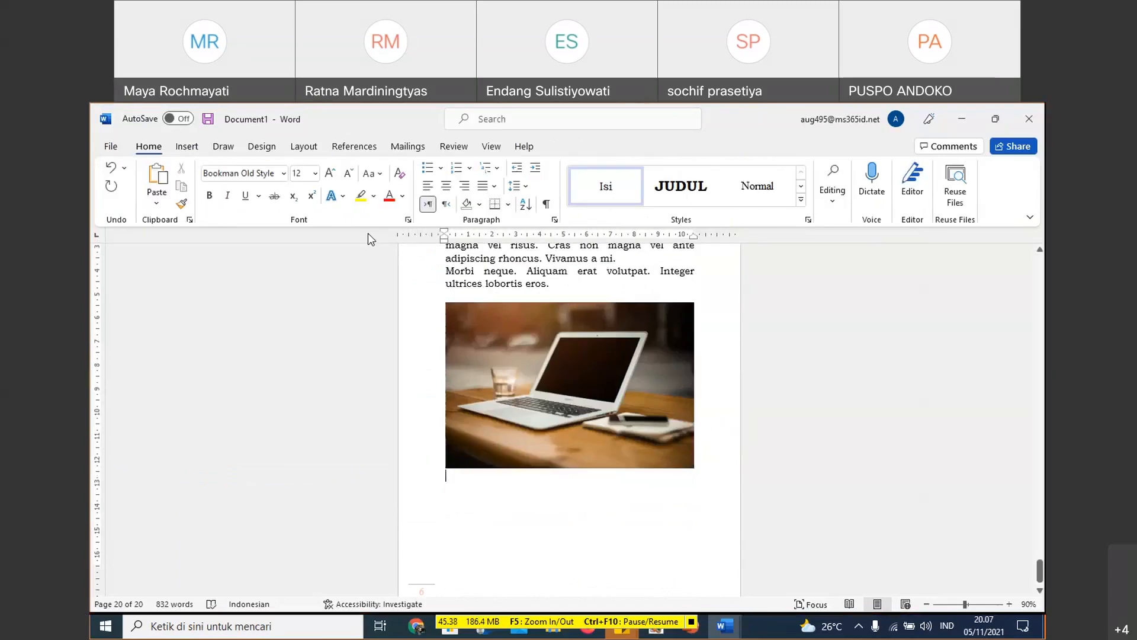
- Insert the caption "Gambar 2. Laptop" beneath the laptop picture, using the label Gambar
{"action": "left_click", "coordinate": [354, 145]}
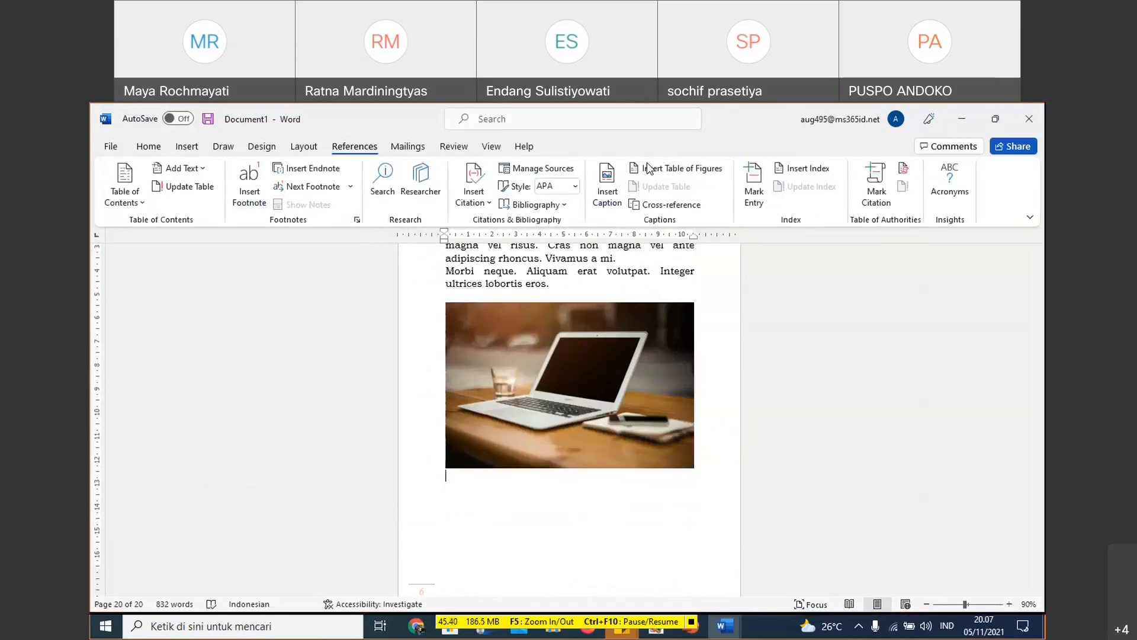
{"action": "left_click", "coordinate": [607, 181]}
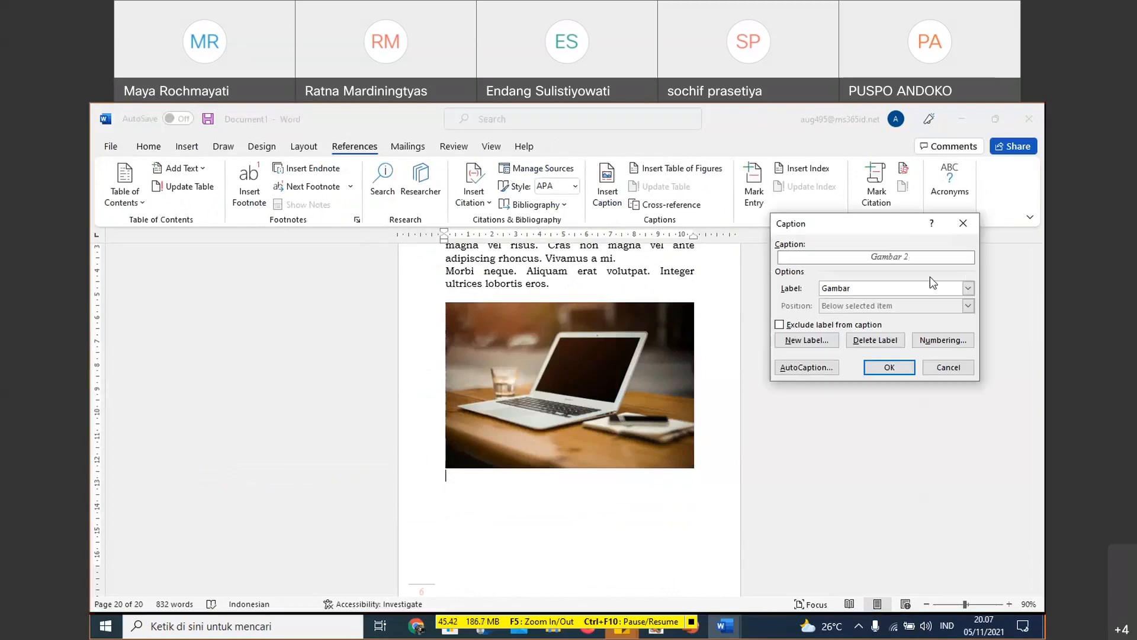
{"action": "type", "text": "."}
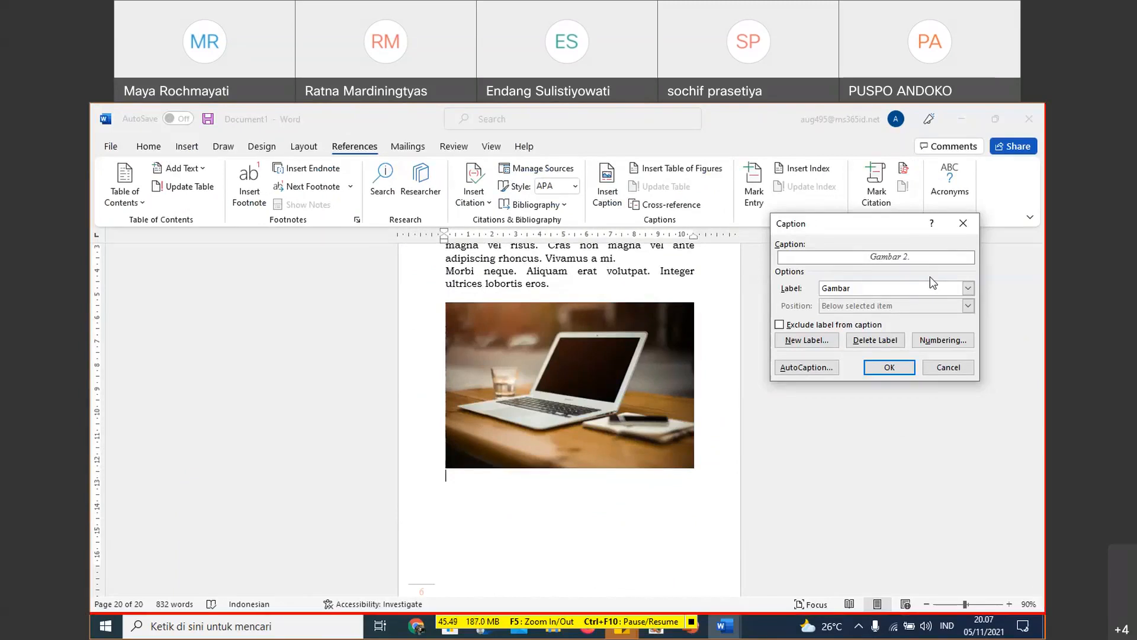
{"action": "type", "text": "Laptop"}
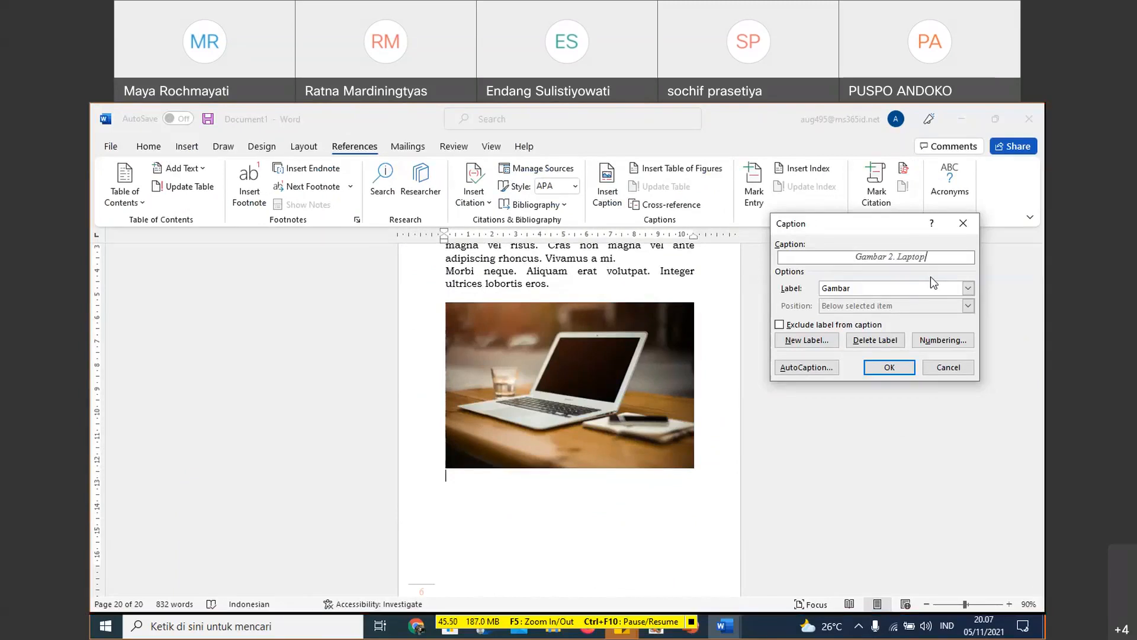
{"action": "left_click", "coordinate": [890, 368]}
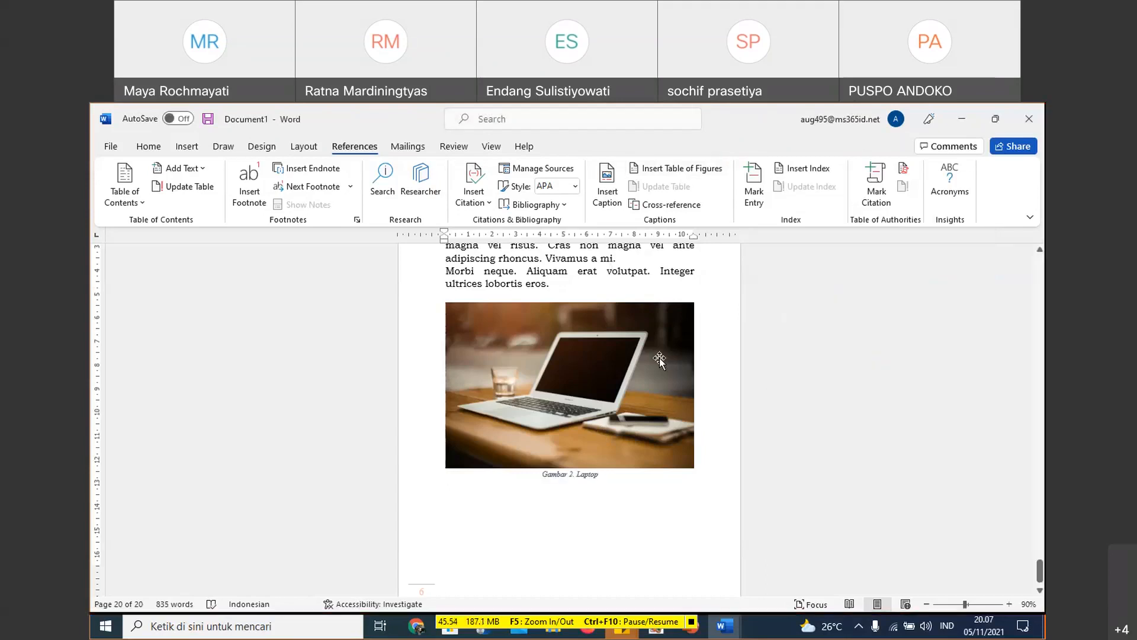
- Place the insertion point on the empty line beneath the DAFTAR GAMBAR heading
{"action": "scroll", "coordinate": [660, 358], "scroll_direction": "up", "scroll_amount": 3}
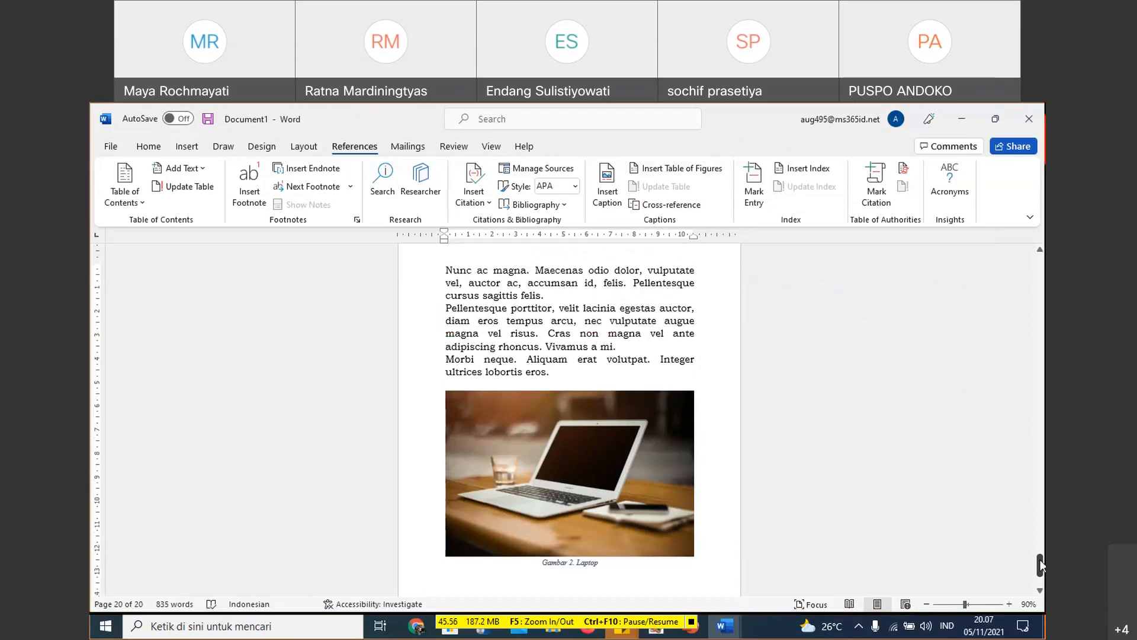
{"action": "left_click_drag", "start_coordinate": [1041, 566], "coordinate": [1026, 400]}
{"action": "left_click", "coordinate": [690, 284]}
{"action": "scroll", "coordinate": [705, 302], "scroll_direction": "down", "scroll_amount": 1}
{"action": "scroll", "coordinate": [858, 421], "scroll_direction": "down", "scroll_amount": 5}
{"action": "left_click", "coordinate": [754, 447]}
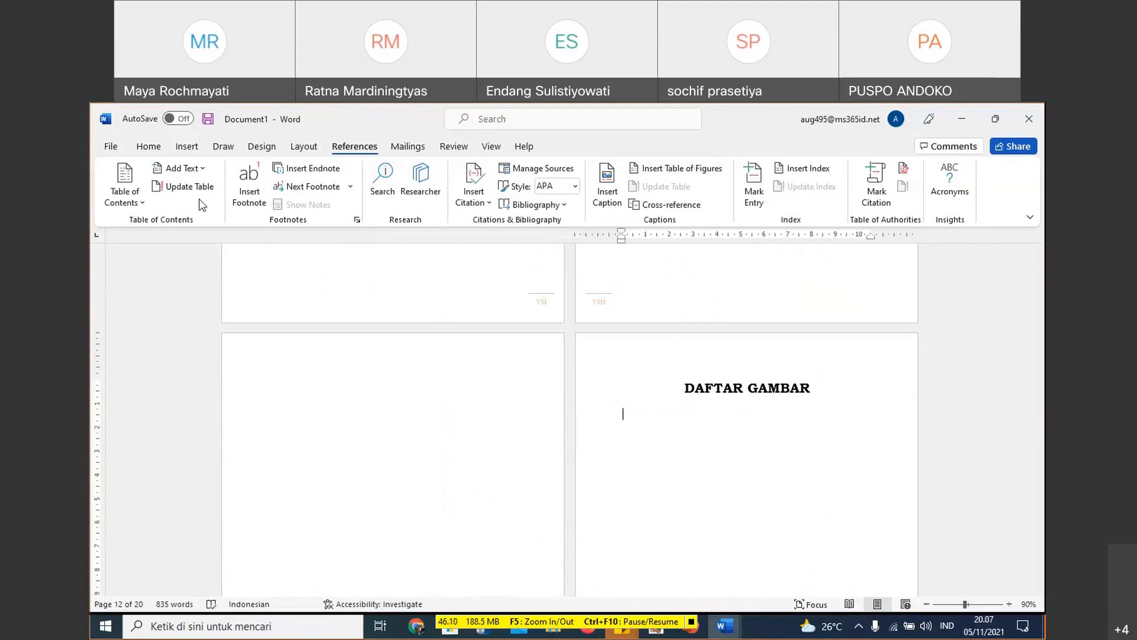
- Try a From template table of figures for the Gambar label beneath DAFTAR GAMBAR, view its tab stop settings, and delete the list
{"action": "left_click", "coordinate": [664, 168]}
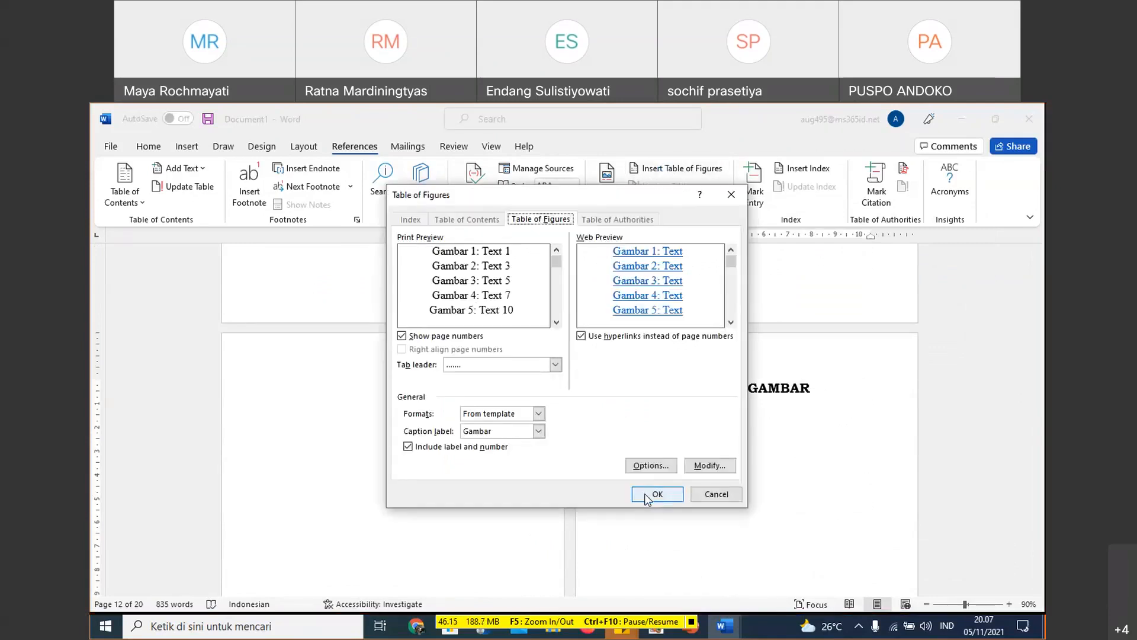
{"action": "left_click", "coordinate": [656, 494]}
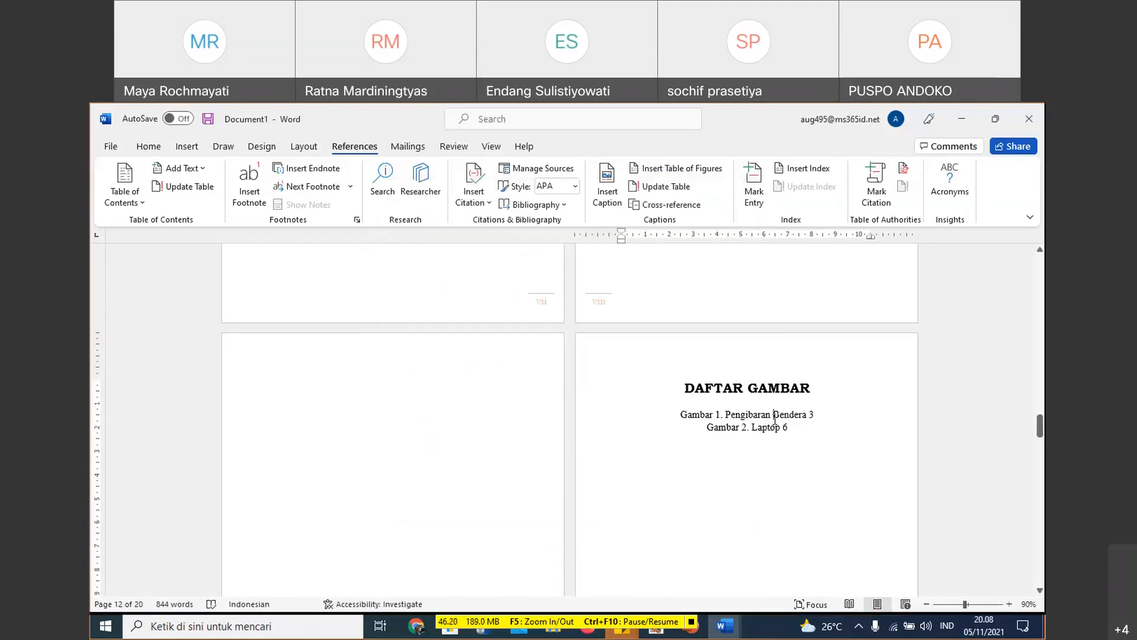
{"action": "double_click", "coordinate": [775, 419]}
{"action": "triple_click", "coordinate": [739, 418]}
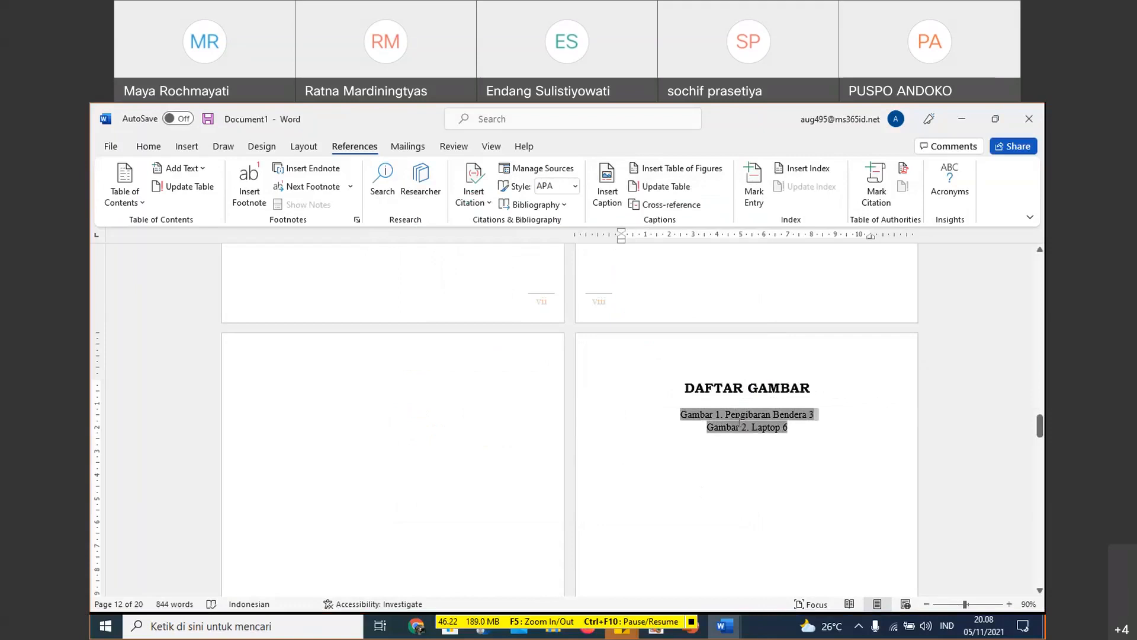
{"action": "right_click", "coordinate": [739, 420]}
{"action": "key", "text": "Escape"}
{"action": "double_click", "coordinate": [871, 239]}
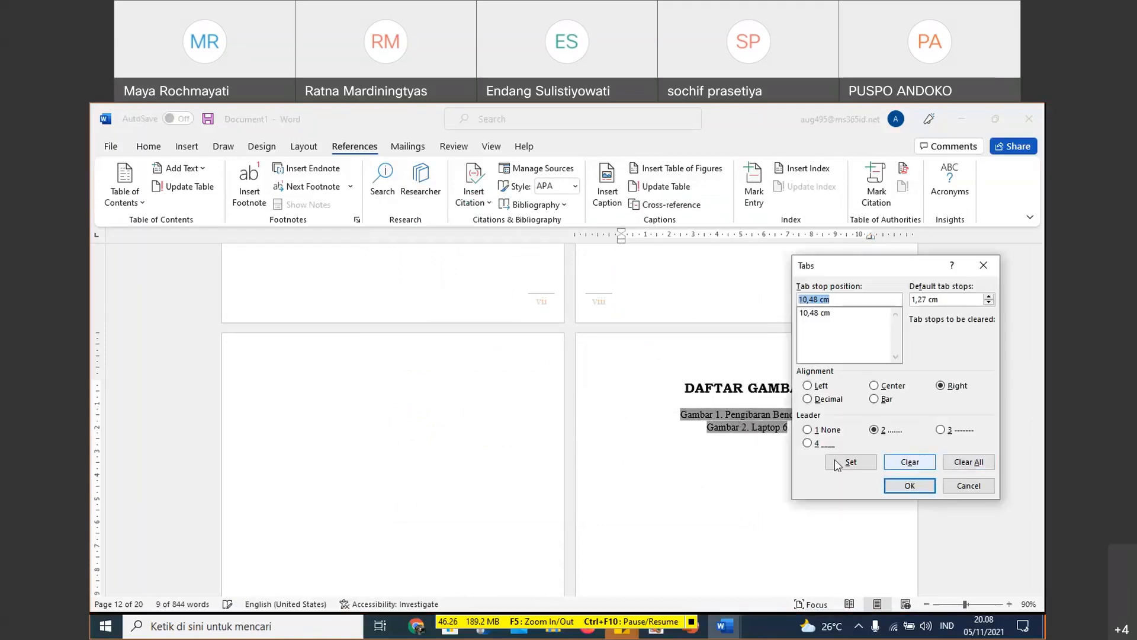
{"action": "left_click", "coordinate": [960, 488]}
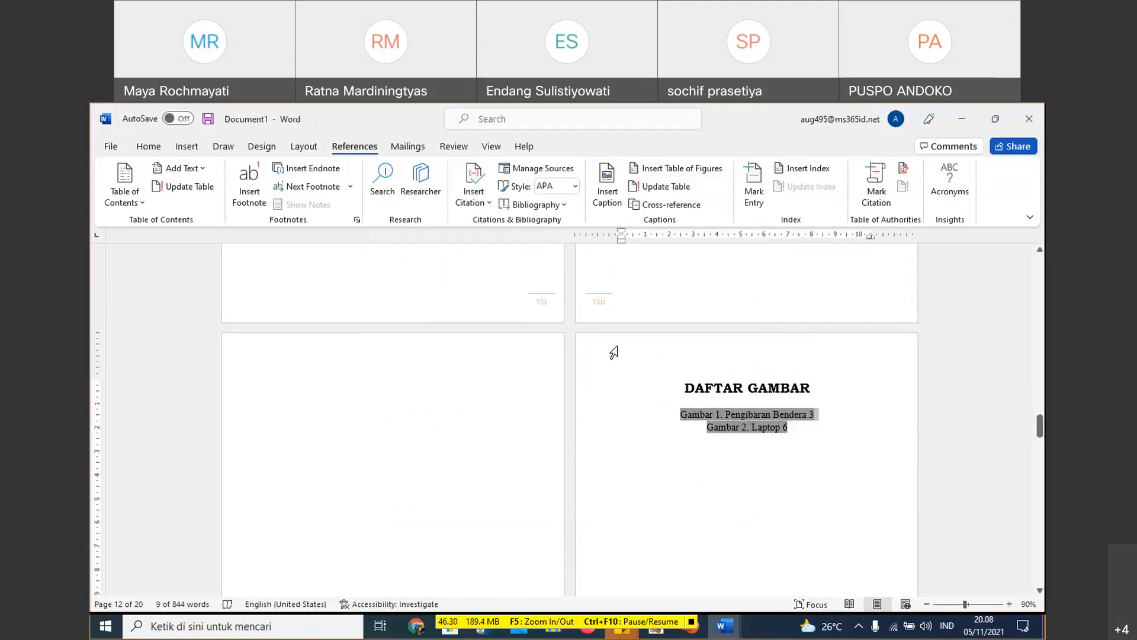
{"action": "left_click", "coordinate": [766, 435]}
{"action": "key", "text": "Delete"}
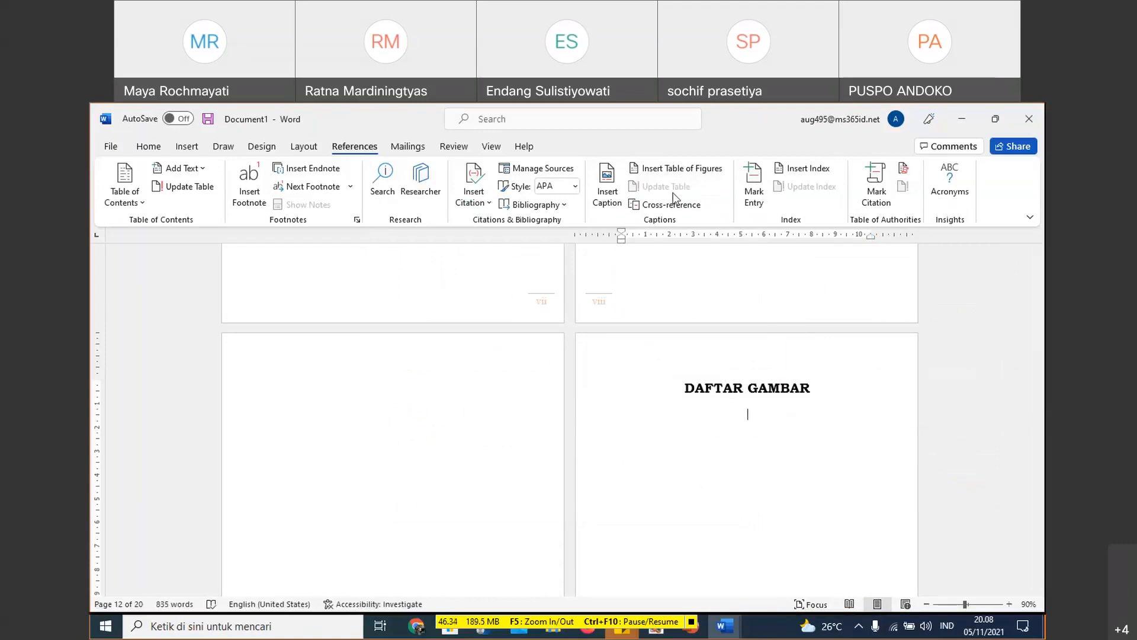
- Insert a table of figures in the Classic format for the Gambar captions beneath the DAFTAR GAMBAR heading
{"action": "left_click", "coordinate": [697, 169]}
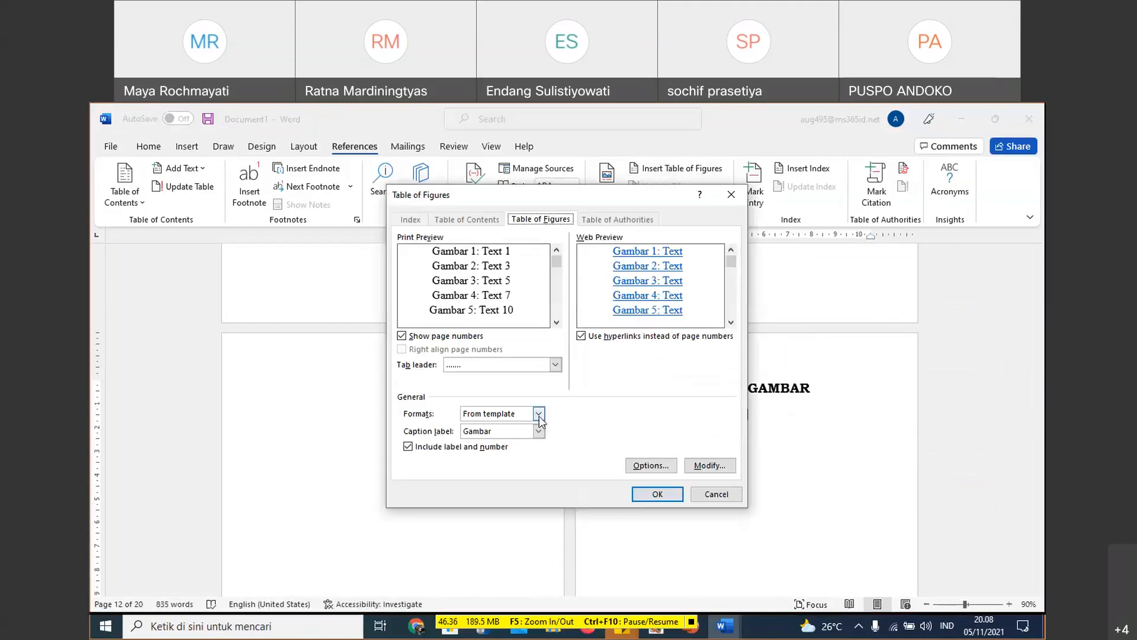
{"action": "left_click", "coordinate": [539, 414]}
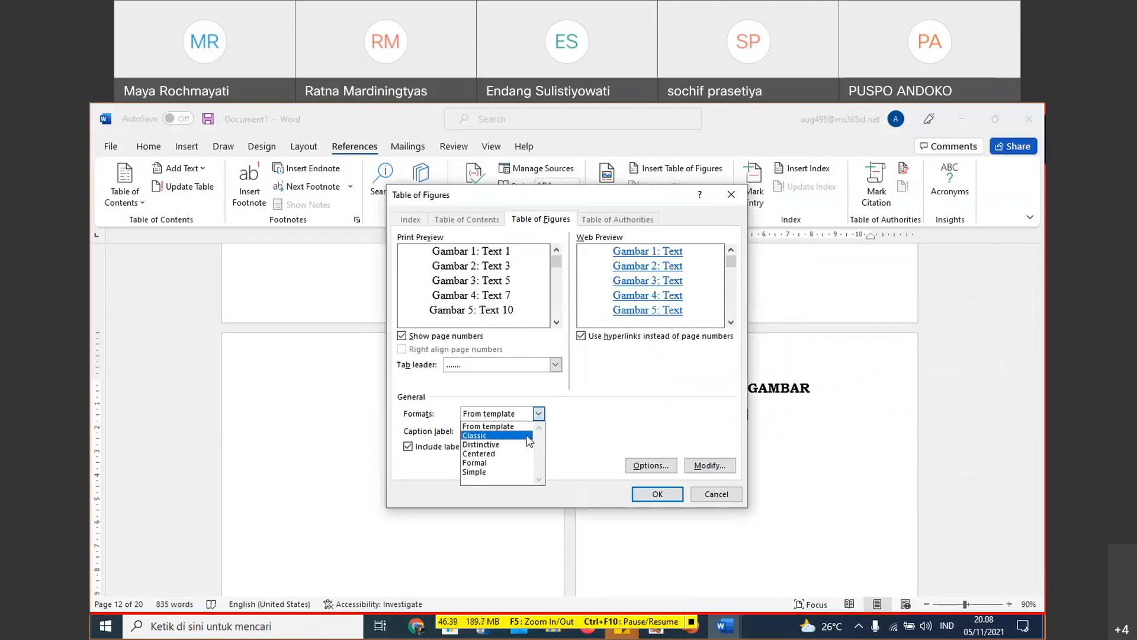
{"action": "left_click", "coordinate": [529, 437]}
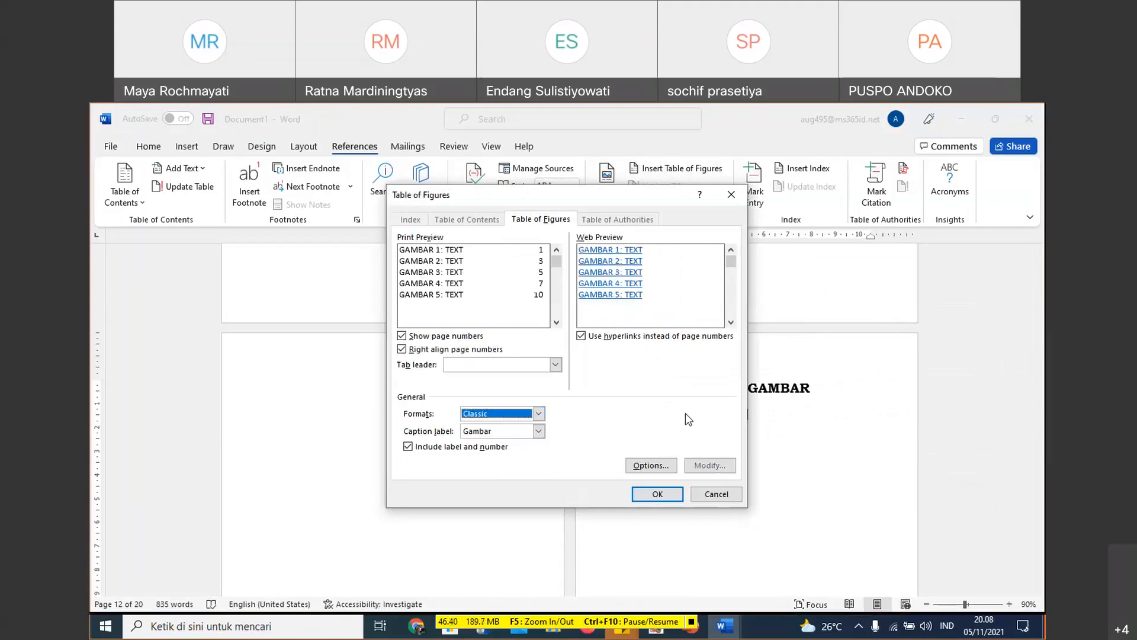
{"action": "left_click", "coordinate": [657, 494]}
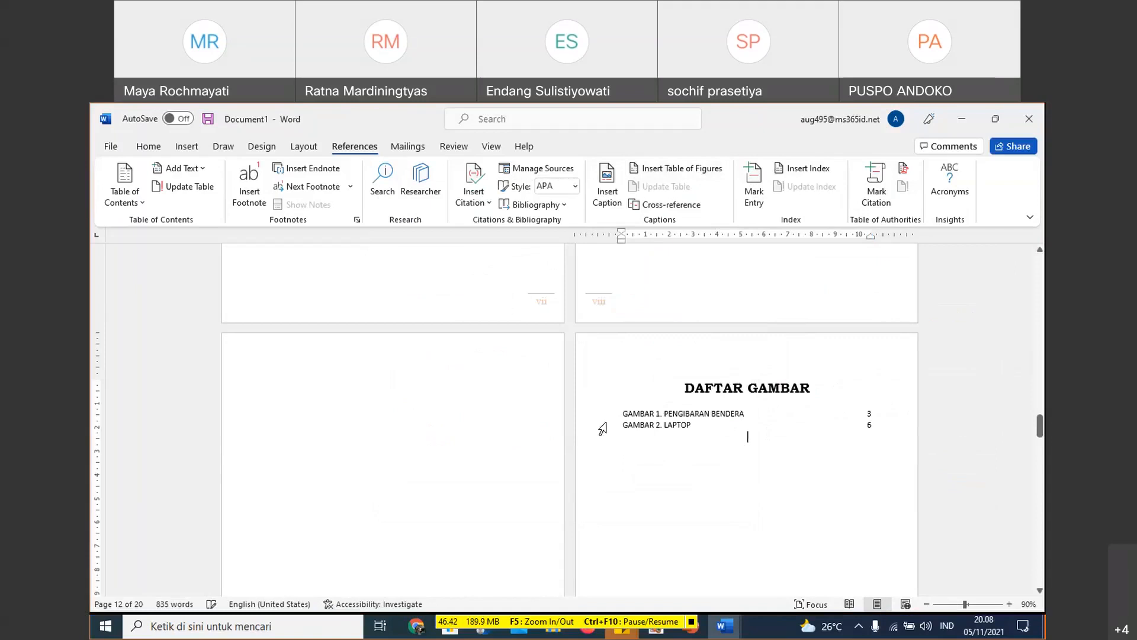
- Give both DAFTAR GAMBAR entries dotted leader 2 on their right-aligned tab stop at 10,48 cm
{"action": "left_click_drag", "start_coordinate": [750, 414], "coordinate": [818, 410]}
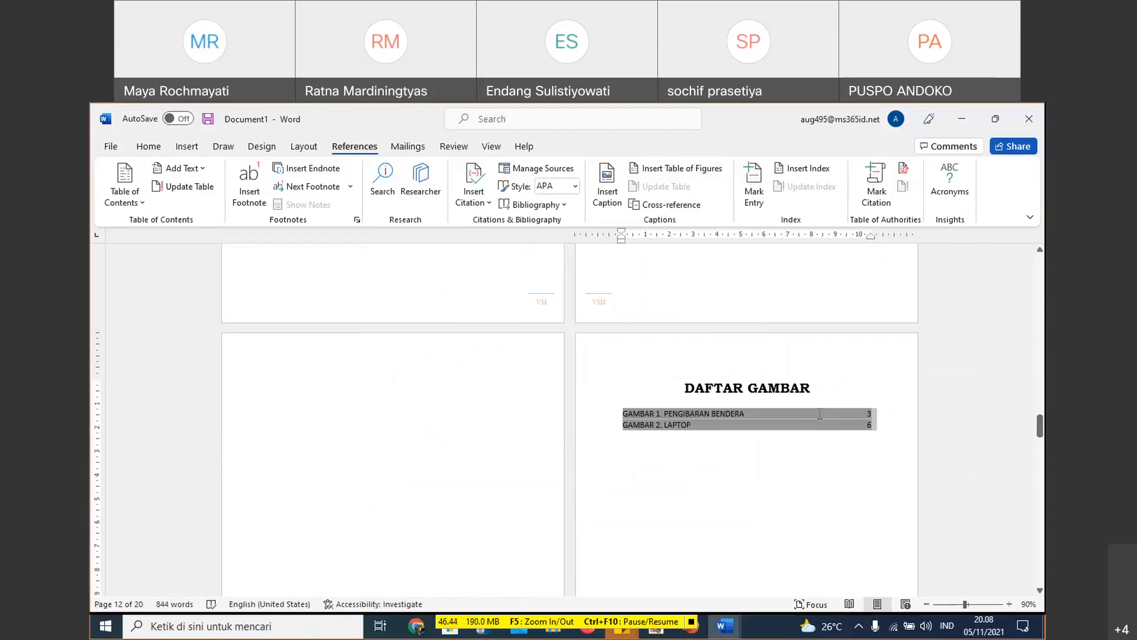
{"action": "left_click_drag", "start_coordinate": [871, 237], "coordinate": [873, 243]}
{"action": "double_click", "coordinate": [871, 240]}
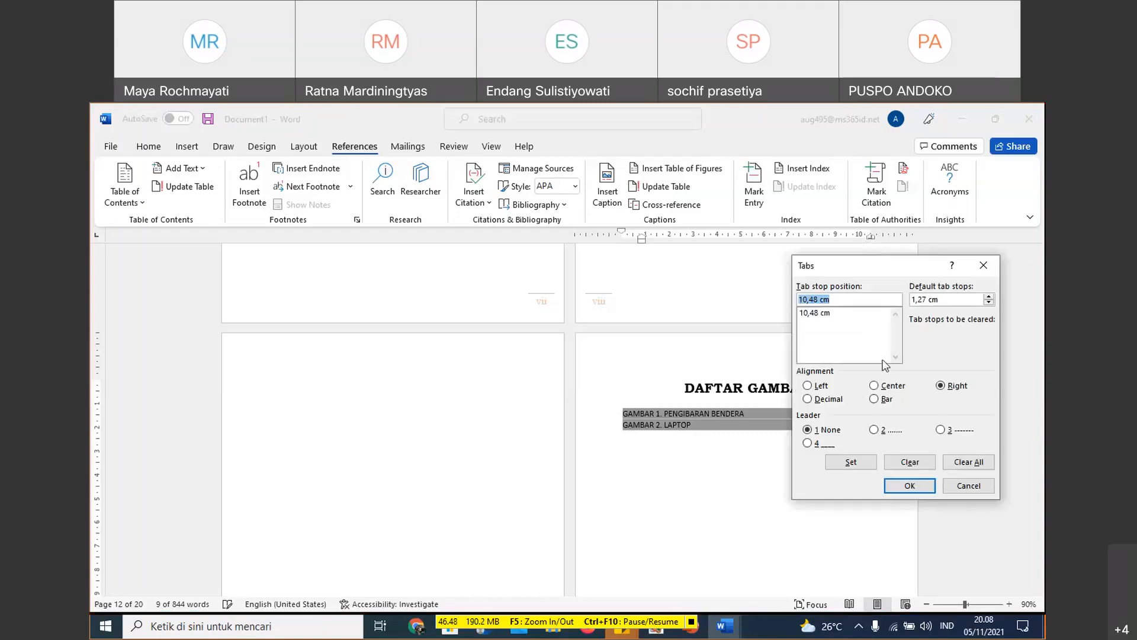
{"action": "left_click", "coordinate": [875, 430]}
{"action": "left_click", "coordinate": [866, 462]}
{"action": "left_click", "coordinate": [906, 485]}
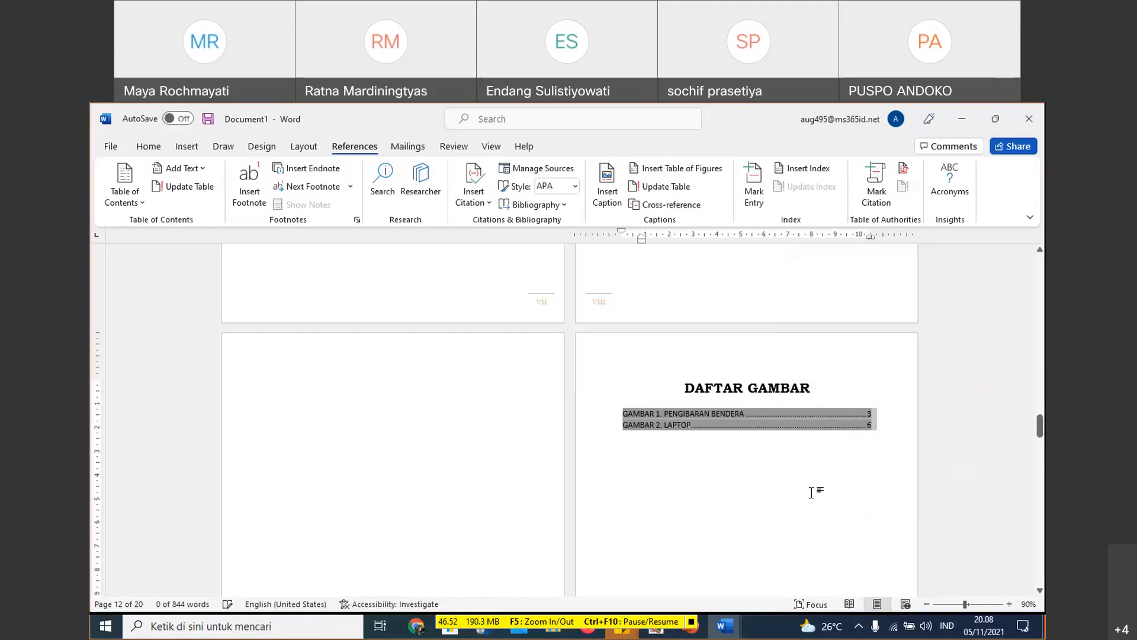
{"action": "left_click", "coordinate": [786, 451]}
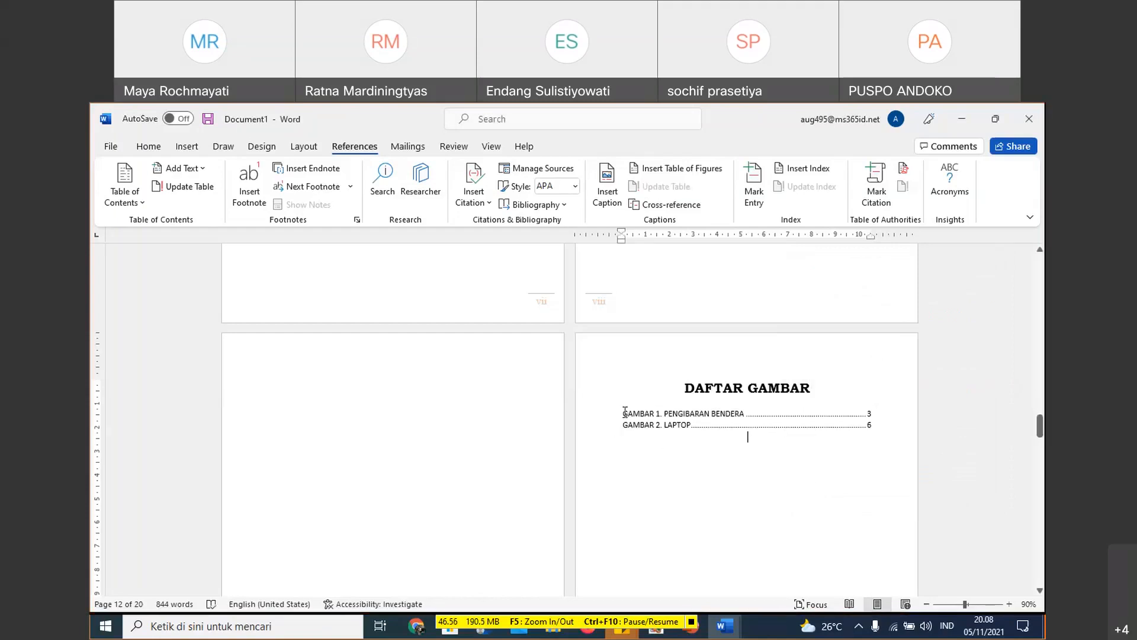
- Check the field settings of the DAFTAR GAMBAR list without changing them
{"action": "left_click", "coordinate": [674, 422]}
{"action": "left_click_drag", "start_coordinate": [674, 422], "coordinate": [725, 424]}
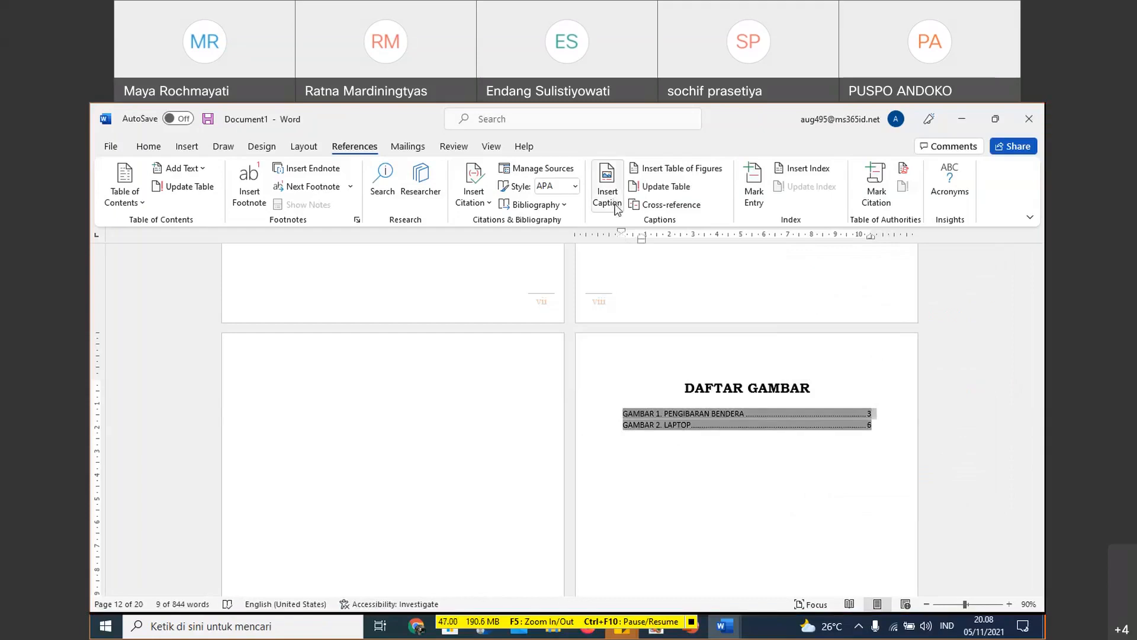
{"action": "right_click", "coordinate": [706, 415]}
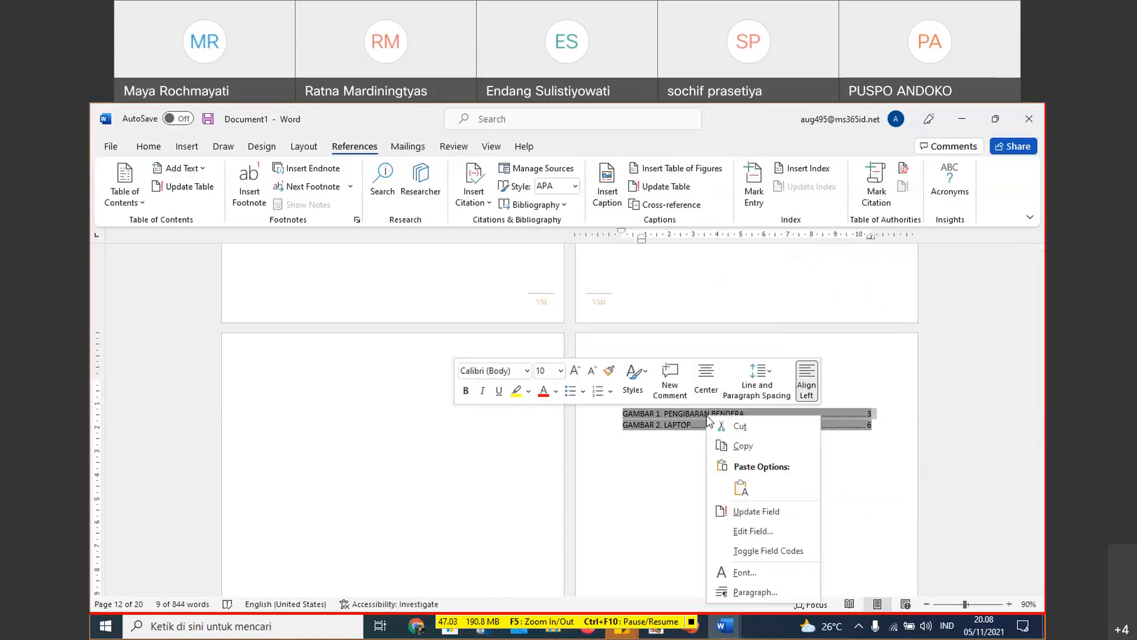
{"action": "left_click", "coordinate": [764, 531]}
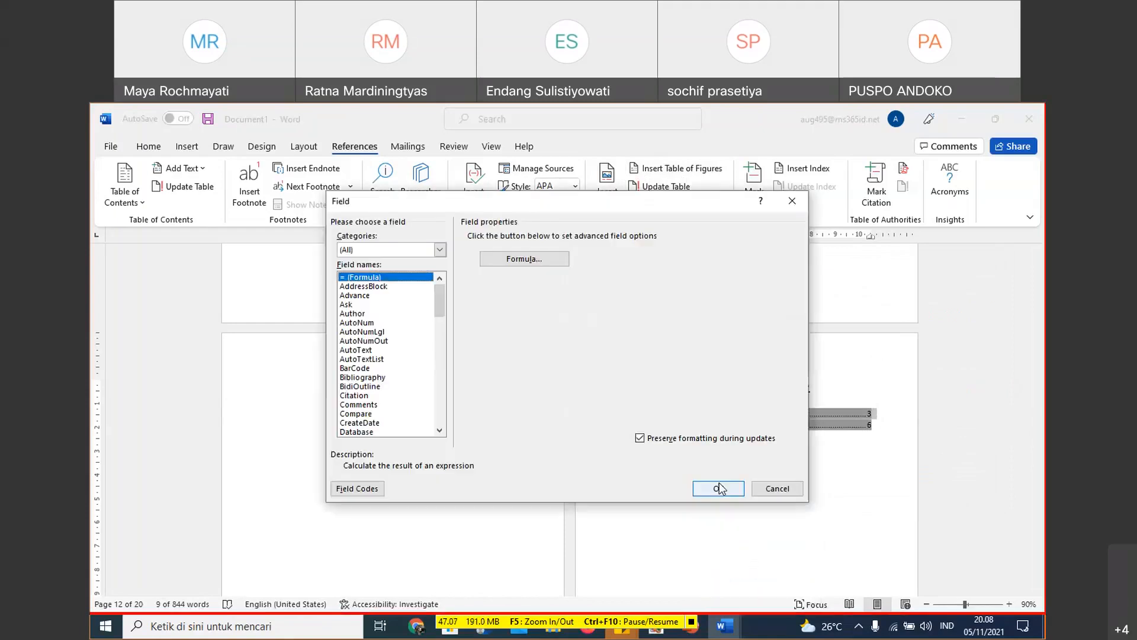
{"action": "left_click", "coordinate": [773, 488]}
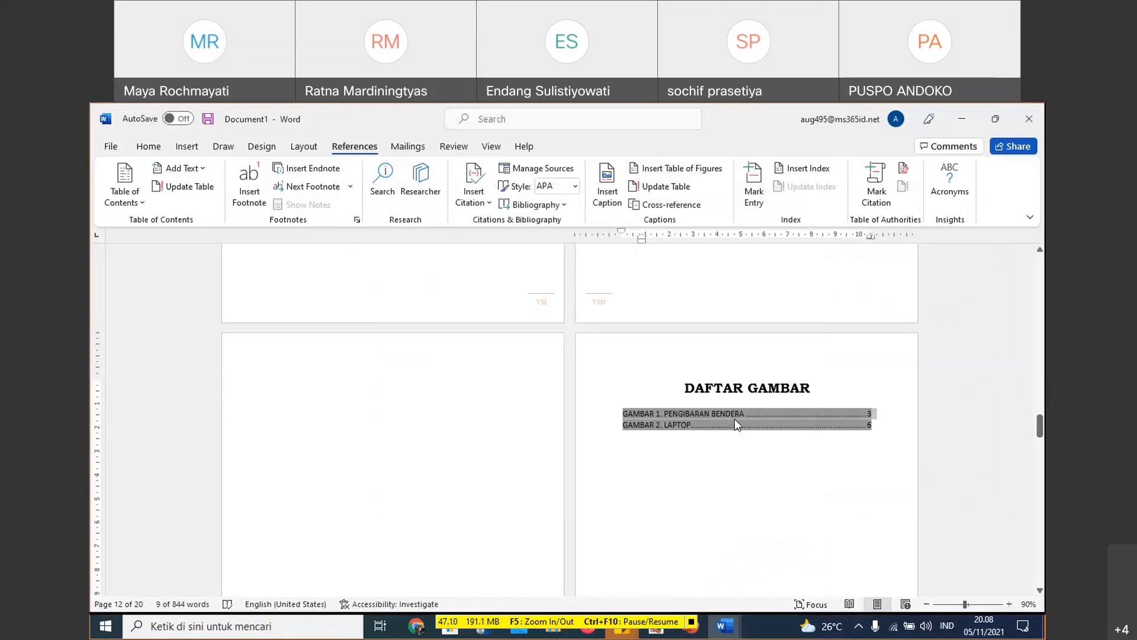
- Review the captioned flag picture in BAB I and return to the DAFTAR GAMBAR list
{"action": "right_click", "coordinate": [704, 454]}
{"action": "scroll", "coordinate": [712, 458], "scroll_direction": "down", "scroll_amount": 5}
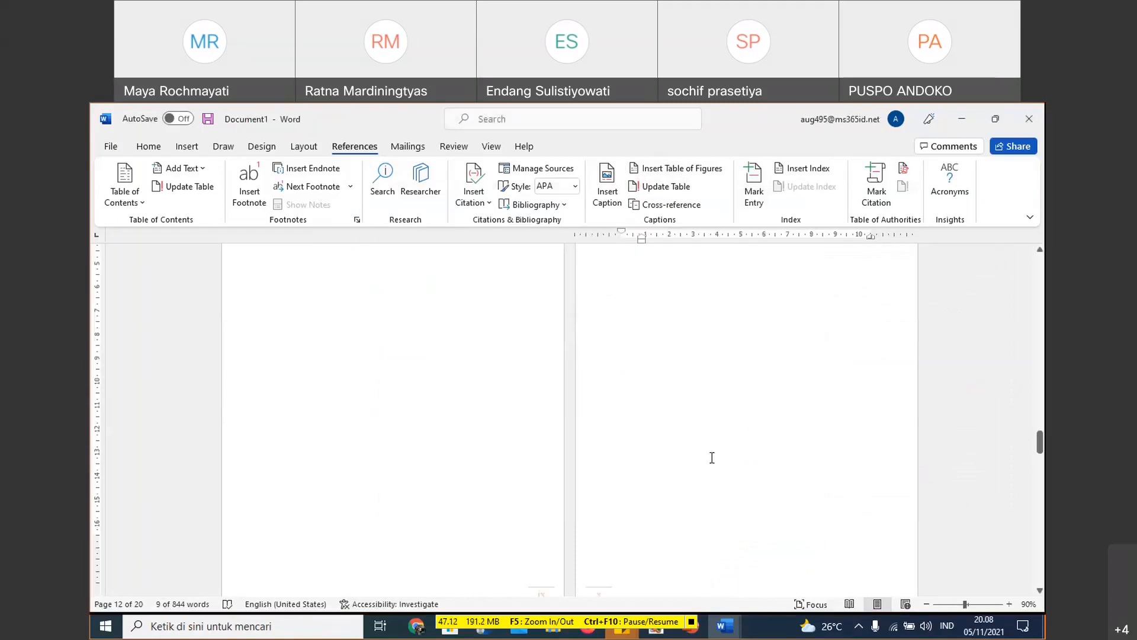
{"action": "scroll", "coordinate": [712, 458], "scroll_direction": "down", "scroll_amount": 3}
{"action": "scroll", "coordinate": [789, 422], "scroll_direction": "down", "scroll_amount": 4}
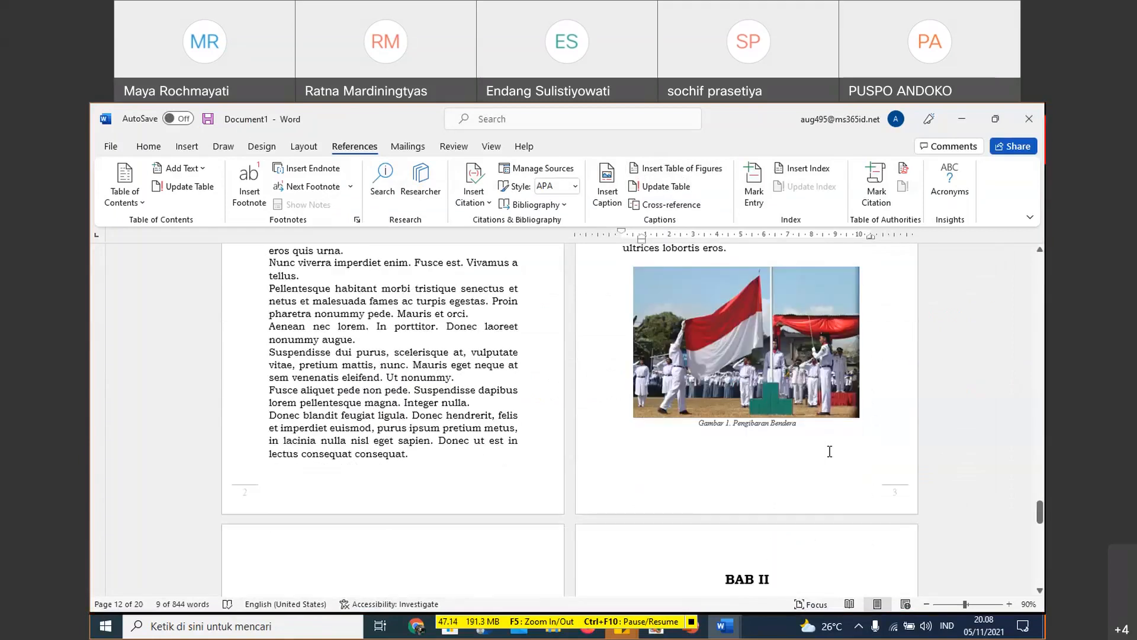
{"action": "scroll", "coordinate": [770, 415], "scroll_direction": "up", "scroll_amount": 10}
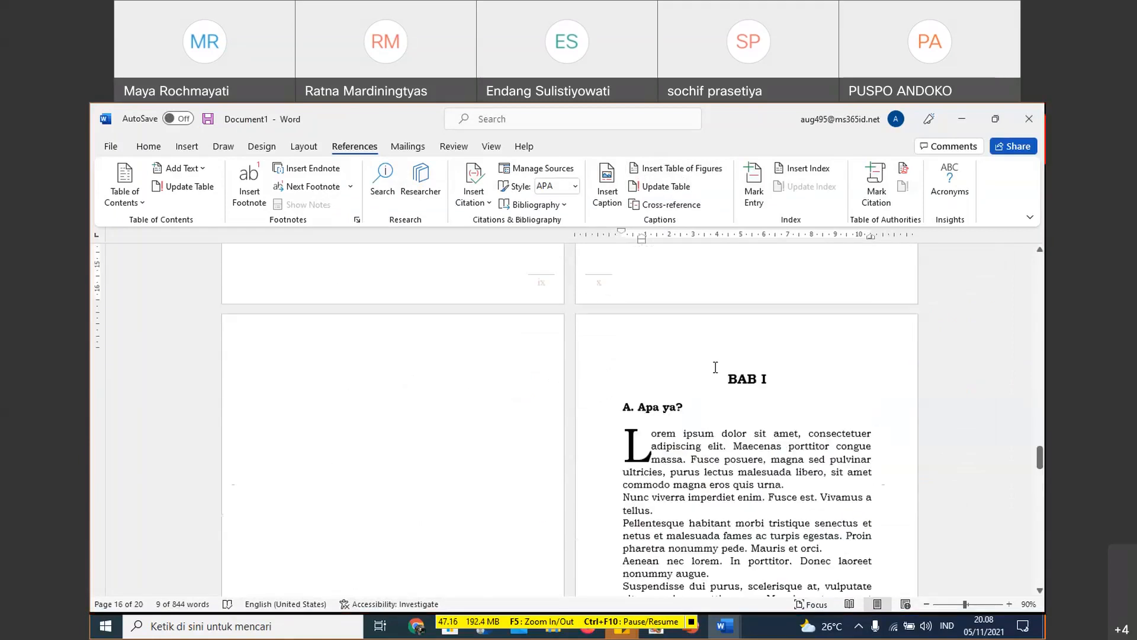
{"action": "scroll", "coordinate": [714, 364], "scroll_direction": "up", "scroll_amount": 3}
{"action": "scroll", "coordinate": [712, 362], "scroll_direction": "up", "scroll_amount": 12}
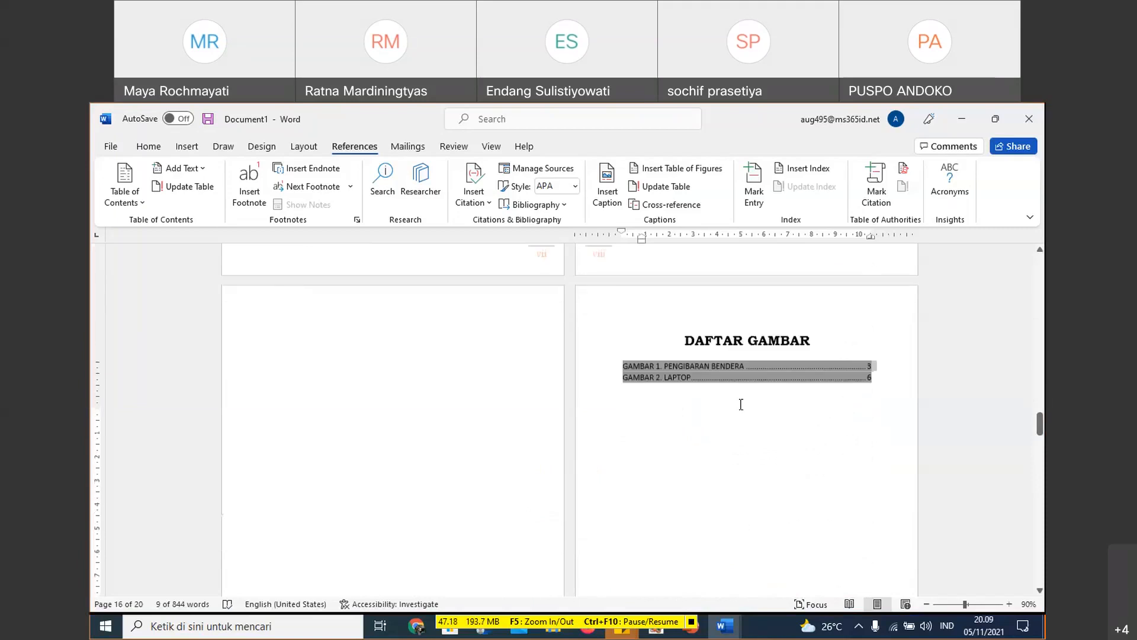
{"action": "scroll", "coordinate": [741, 404], "scroll_direction": "up", "scroll_amount": 1}
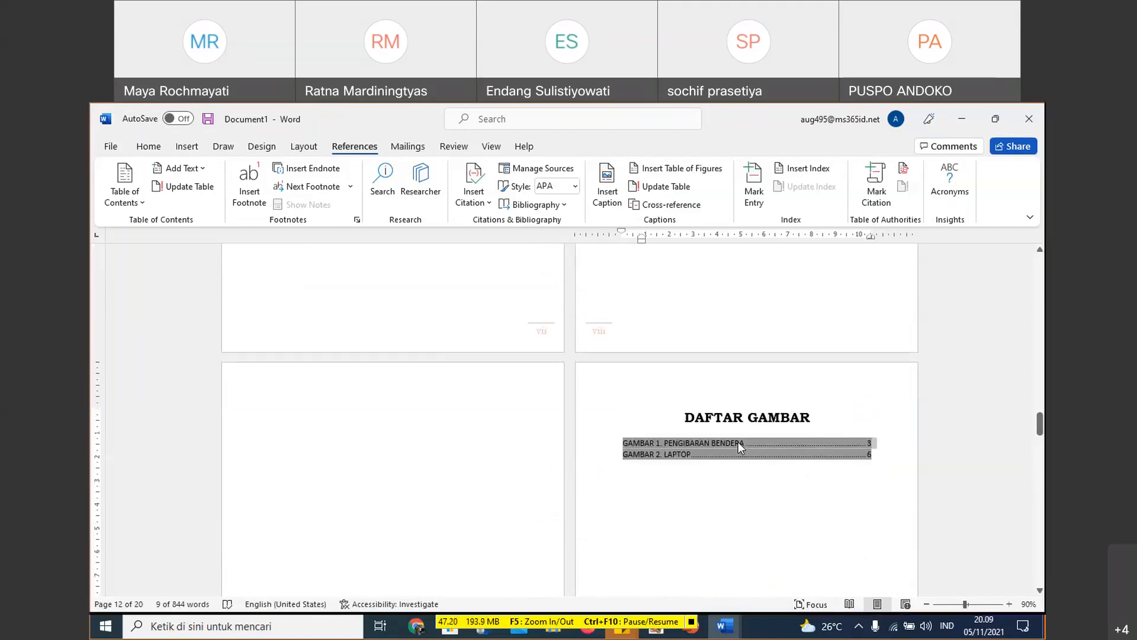
- Examine the AutoCaption object types and the Cross-reference options, leaving both dialogs without applying anything
{"action": "right_click", "coordinate": [738, 442]}
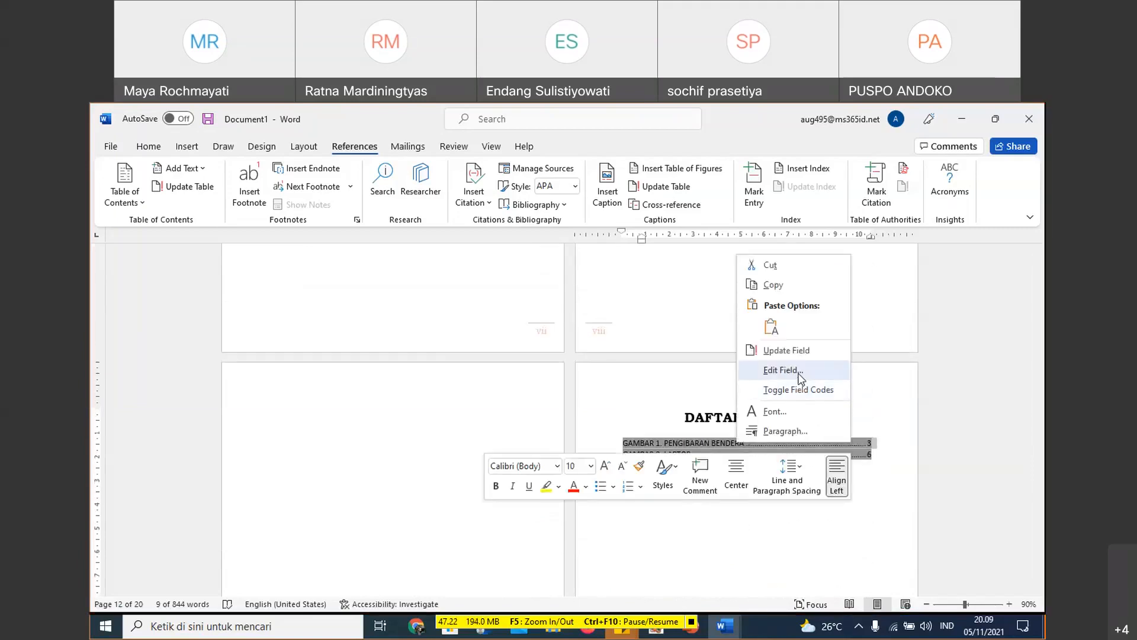
{"action": "left_click", "coordinate": [607, 204]}
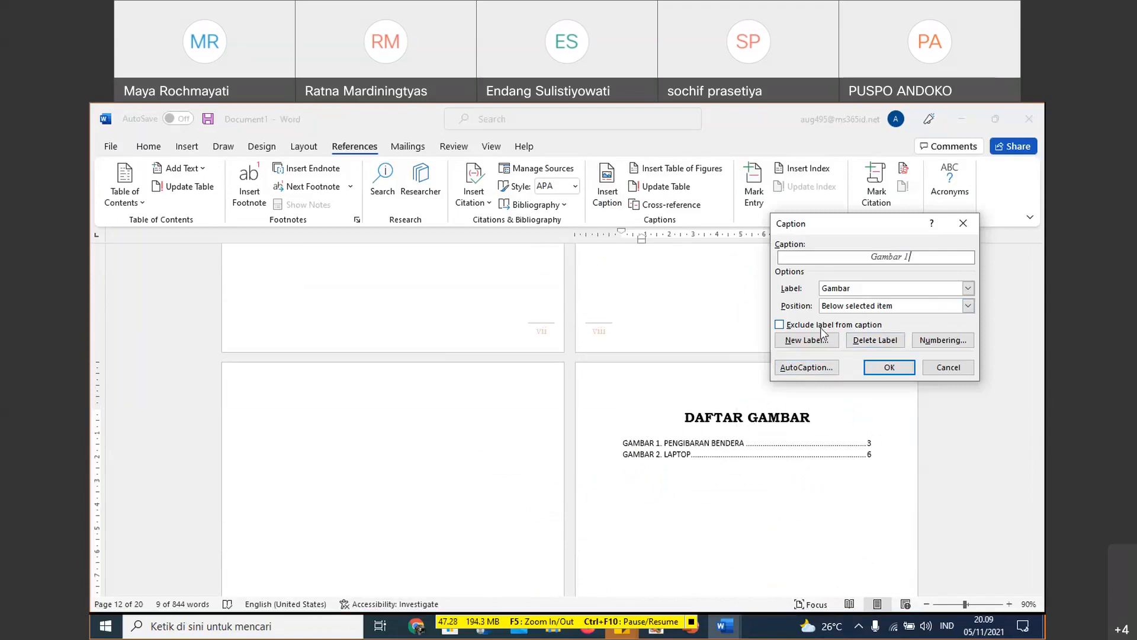
{"action": "left_click", "coordinate": [813, 371]}
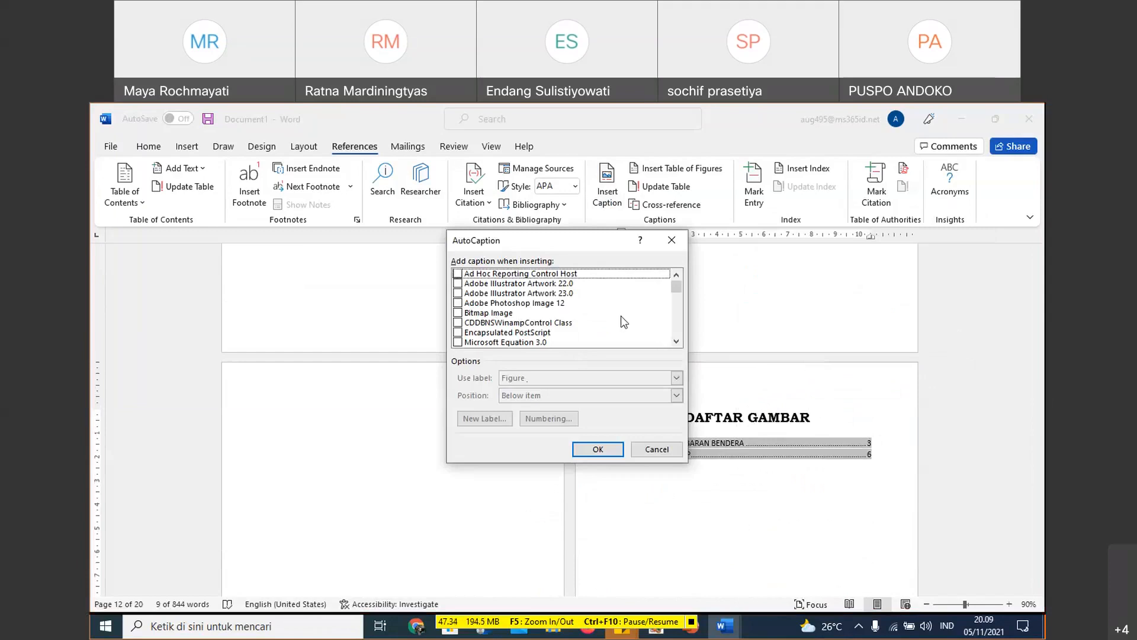
{"action": "left_click", "coordinate": [676, 342]}
{"action": "left_click", "coordinate": [676, 342]}
{"action": "left_click", "coordinate": [675, 342]}
{"action": "left_click", "coordinate": [675, 342]}
{"action": "left_click", "coordinate": [658, 449]}
{"action": "left_click", "coordinate": [664, 207]}
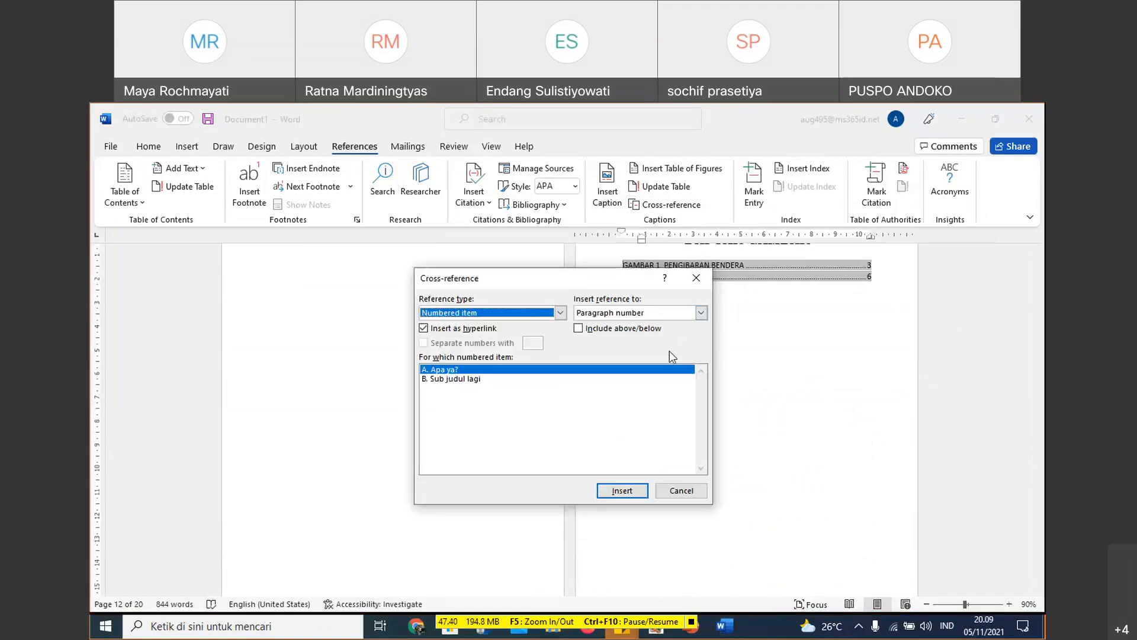
{"action": "left_click", "coordinate": [699, 281]}
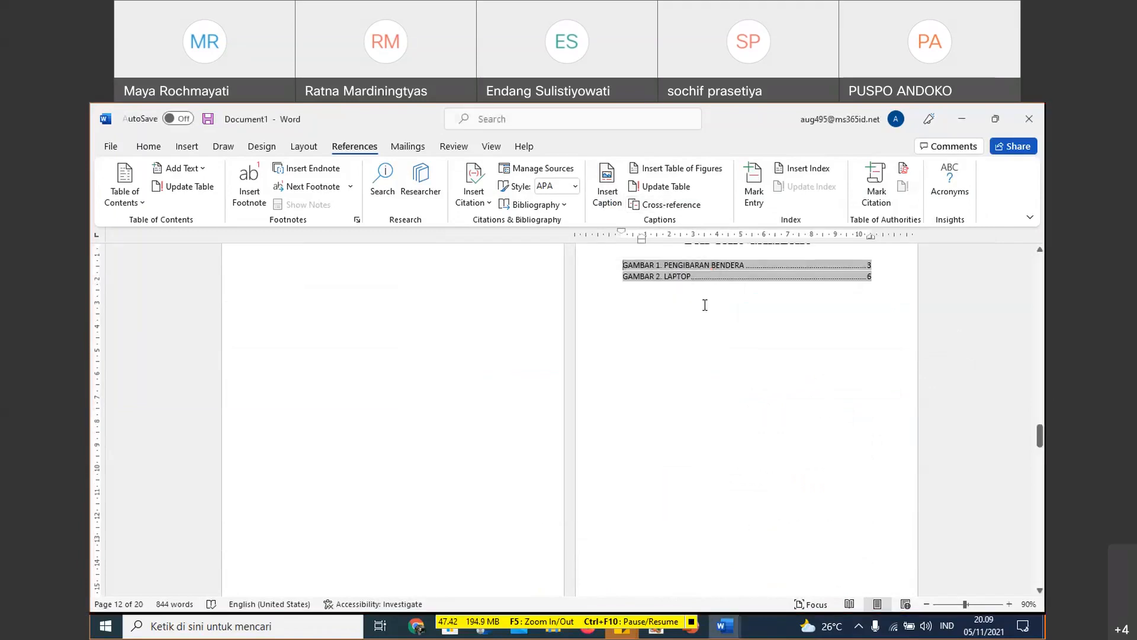
- Look through the field names available for the DAFTAR GAMBAR list and leave the field unchanged
{"action": "right_click", "coordinate": [723, 275]}
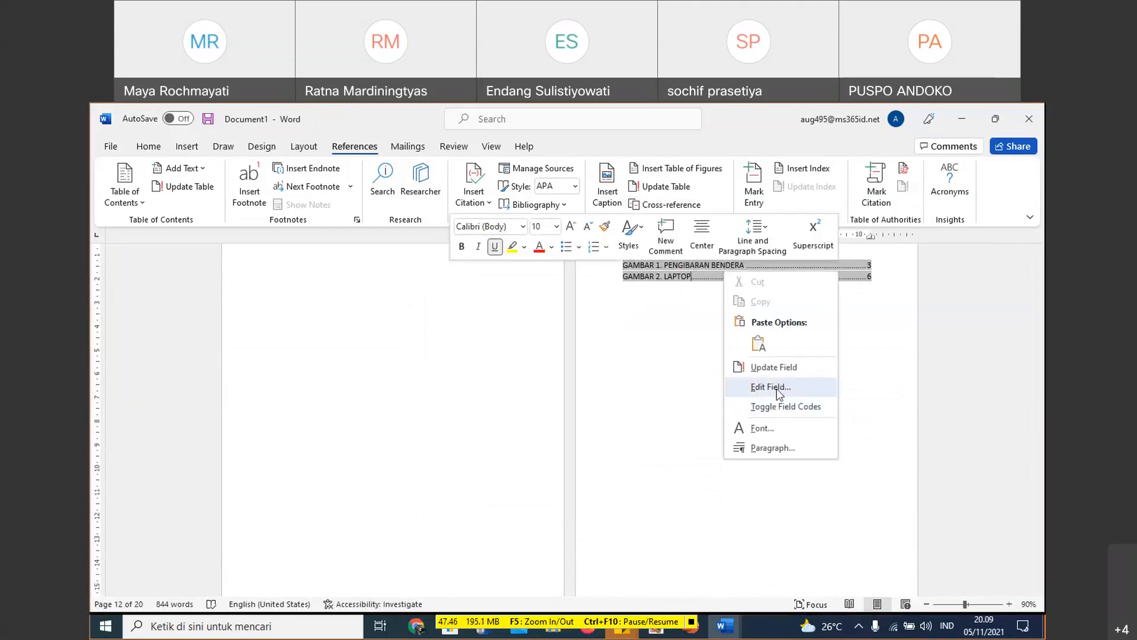
{"action": "left_click", "coordinate": [776, 388]}
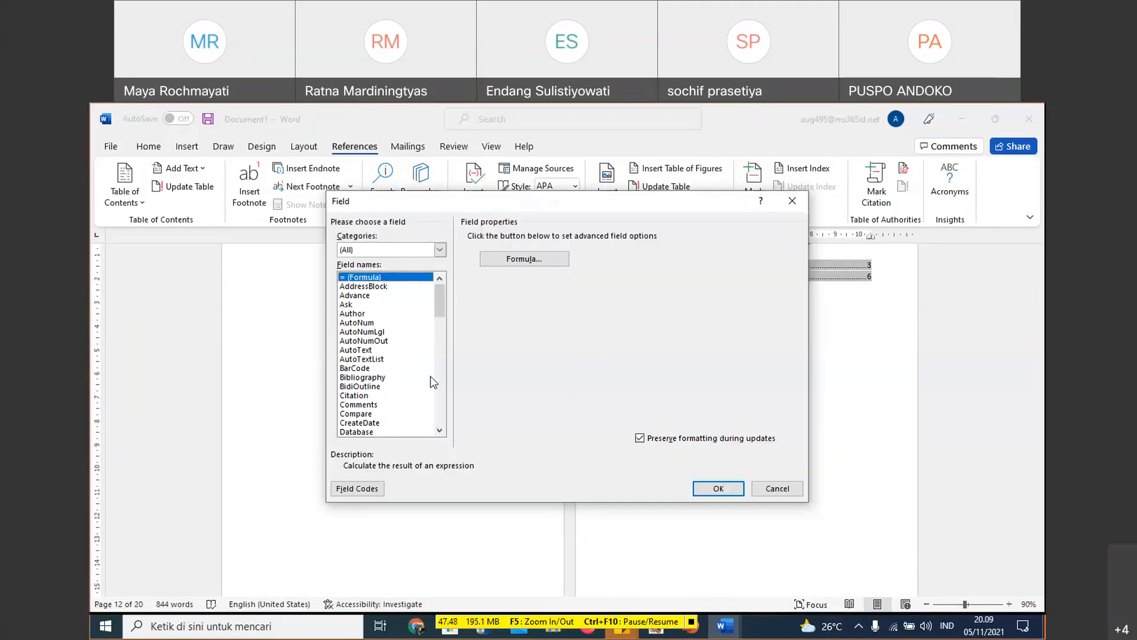
{"action": "left_click_drag", "start_coordinate": [441, 302], "coordinate": [439, 408]}
{"action": "left_click", "coordinate": [763, 490]}
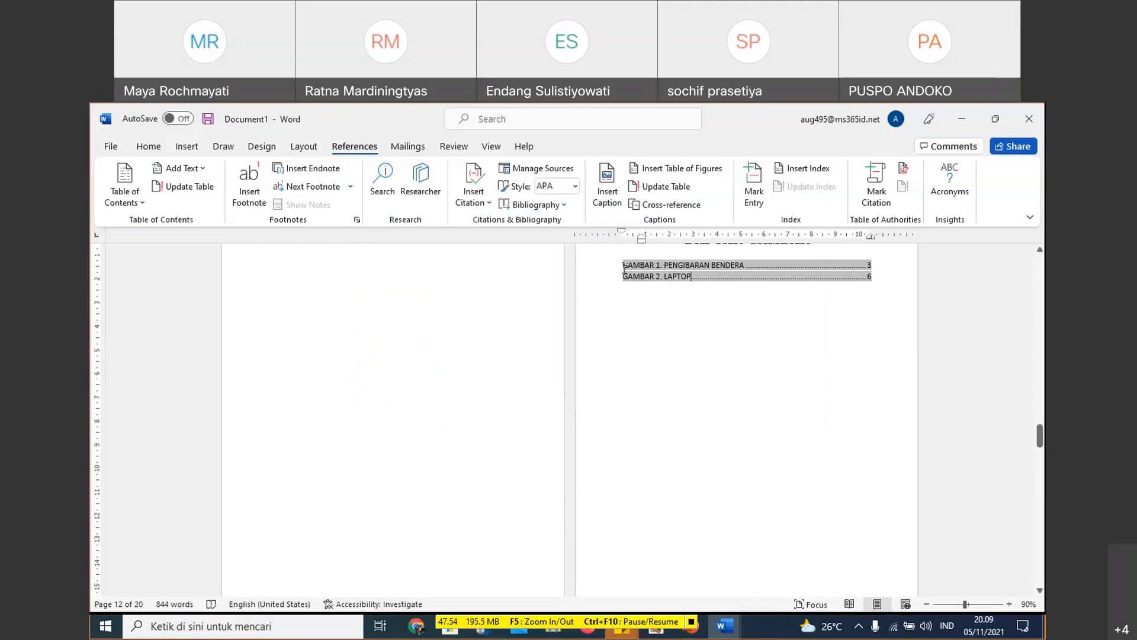
{"action": "triple_click", "coordinate": [665, 275]}
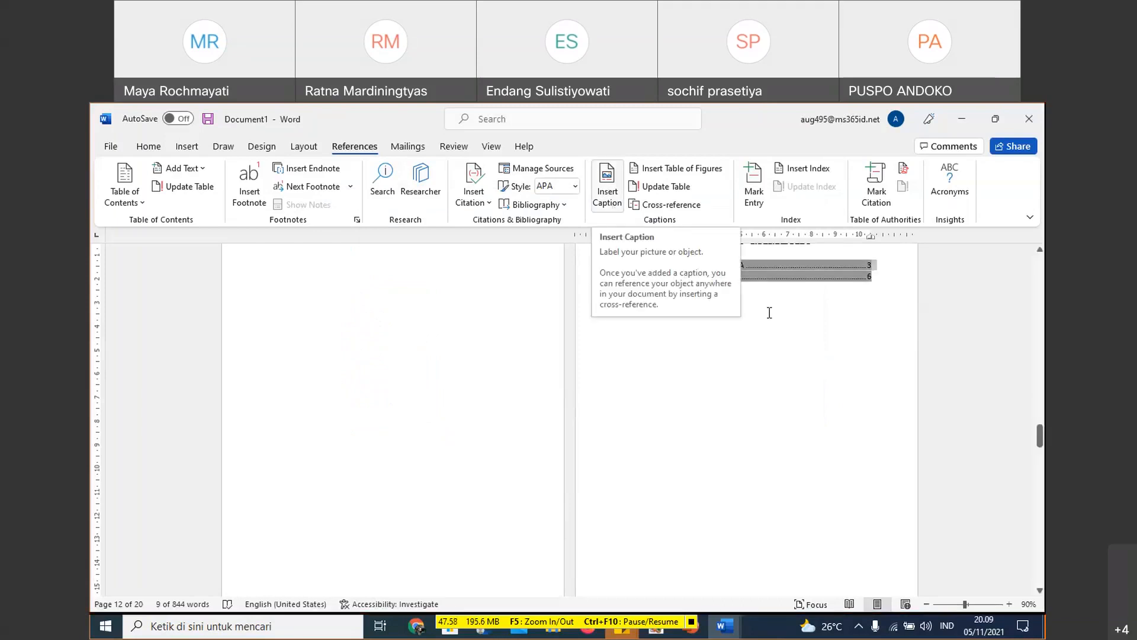
- Insert an empty line between the DAFTAR GAMBAR heading and its list of figures
{"action": "scroll", "coordinate": [799, 369], "scroll_direction": "up", "scroll_amount": 3}
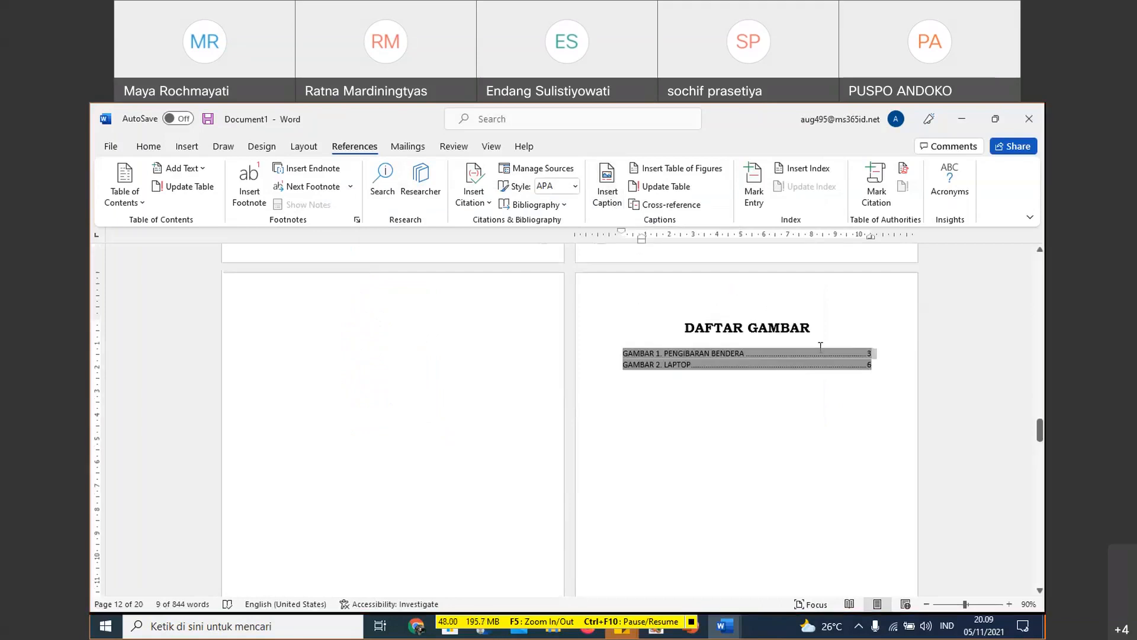
{"action": "left_click", "coordinate": [828, 329]}
{"action": "key", "text": "Return"}
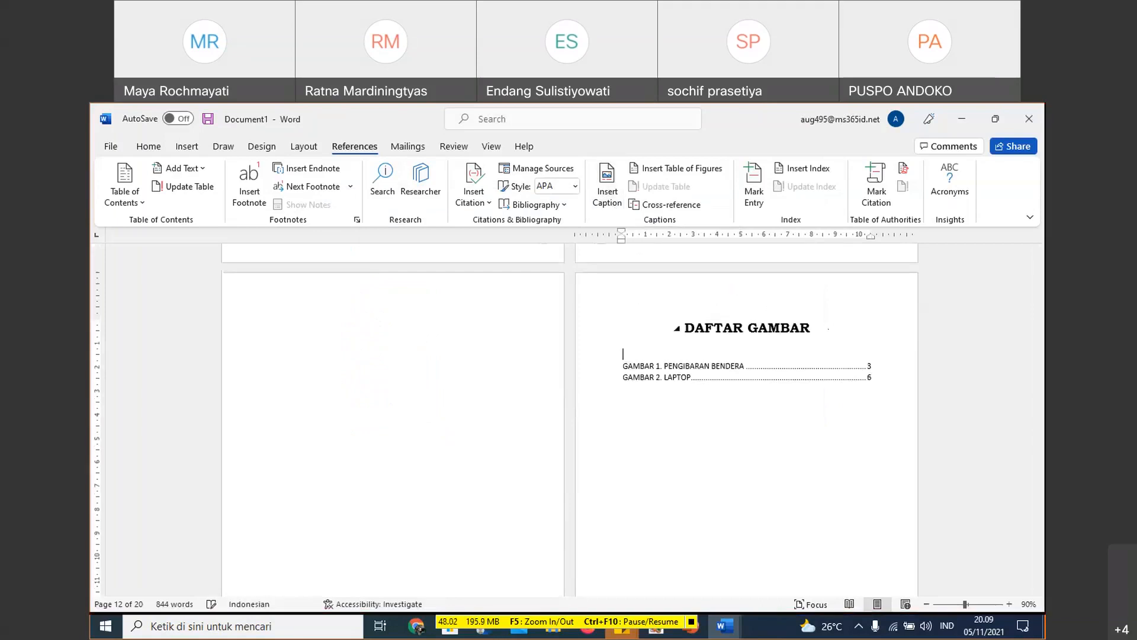
- Select the label "GAMBAR 1" in the first entry of the DAFTAR GAMBAR list
{"action": "left_click", "coordinate": [704, 367]}
{"action": "double_click", "coordinate": [703, 367]}
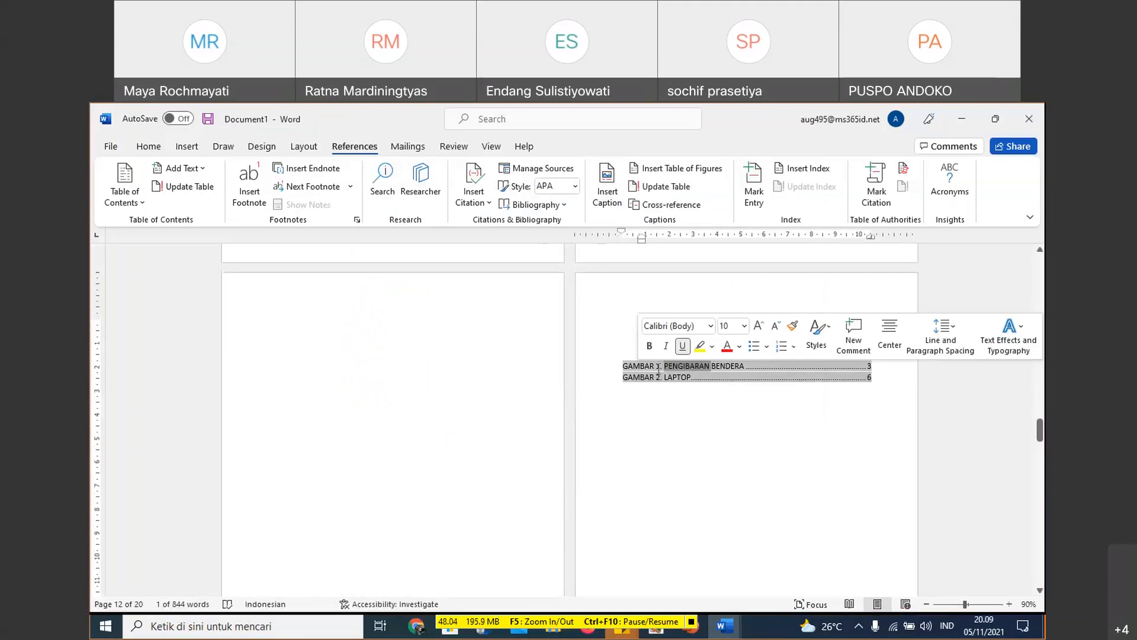
{"action": "left_click_drag", "start_coordinate": [623, 366], "coordinate": [658, 367]}
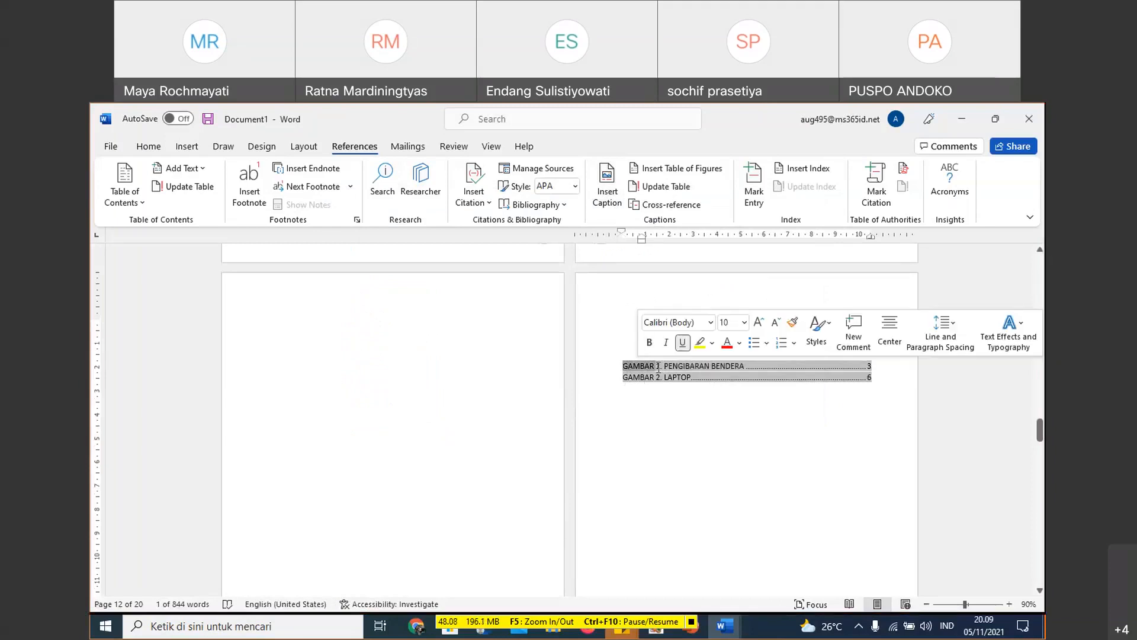
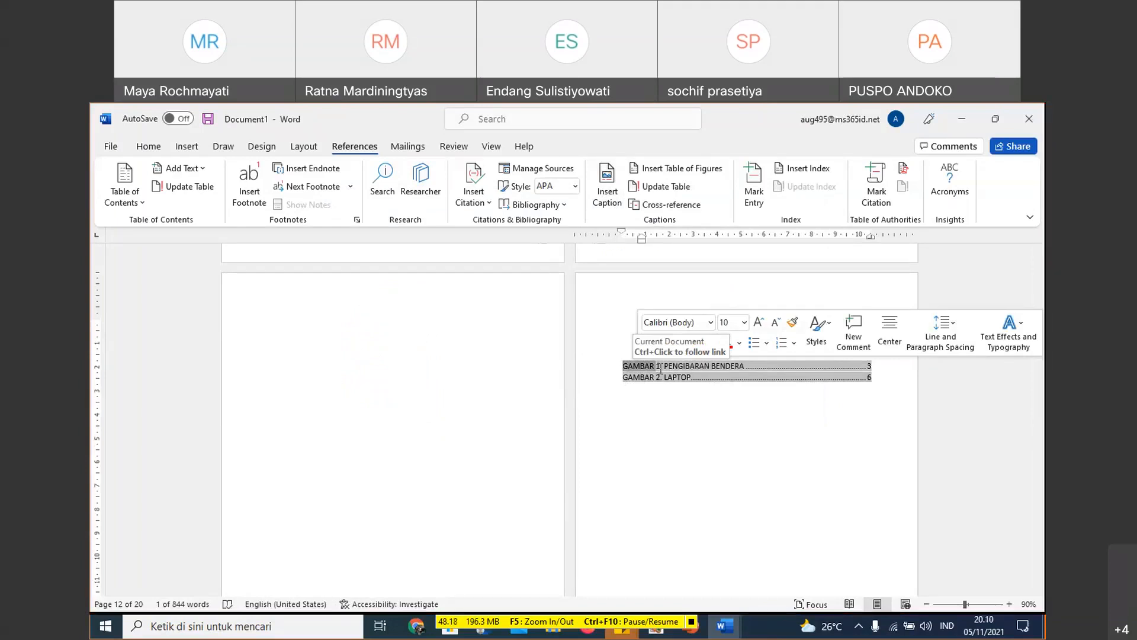
- Examine the caption numbering formats and the available caption labels for the DAFTAR GAMBAR entries, leaving without applying anything
{"action": "left_click", "coordinate": [746, 392]}
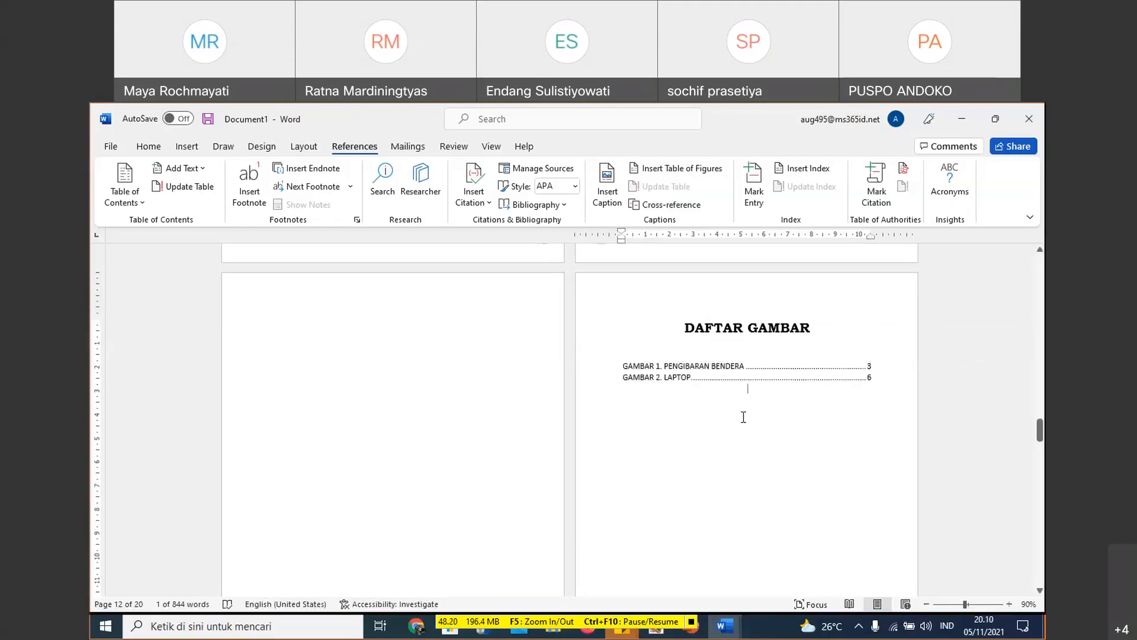
{"action": "scroll", "coordinate": [792, 381], "scroll_direction": "down", "scroll_amount": 3}
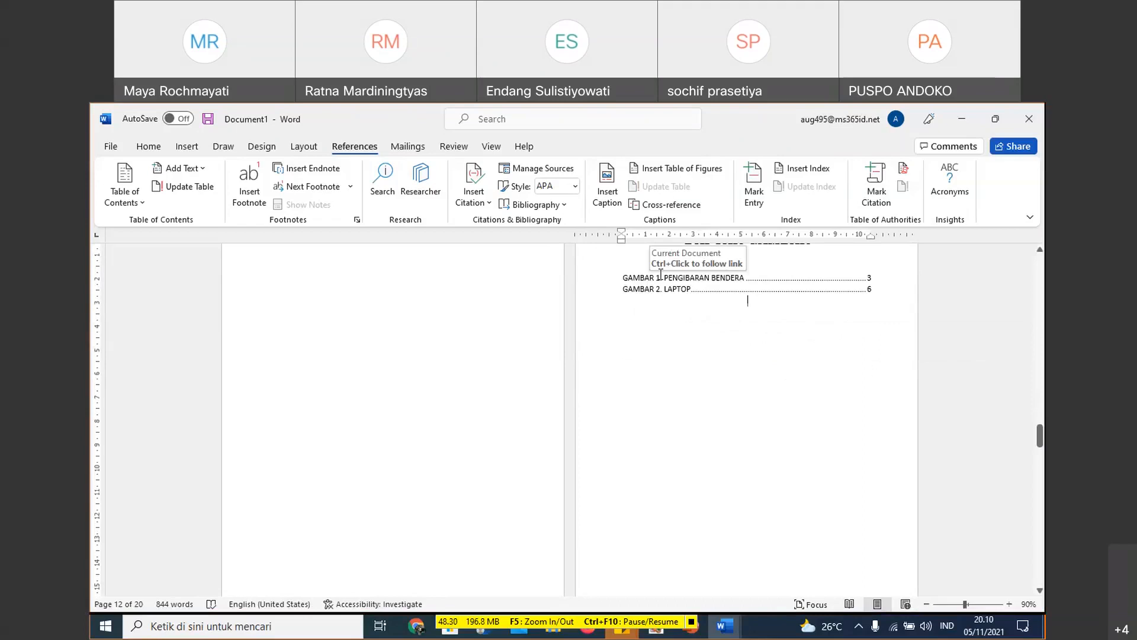
{"action": "left_click_drag", "start_coordinate": [628, 276], "coordinate": [830, 291]}
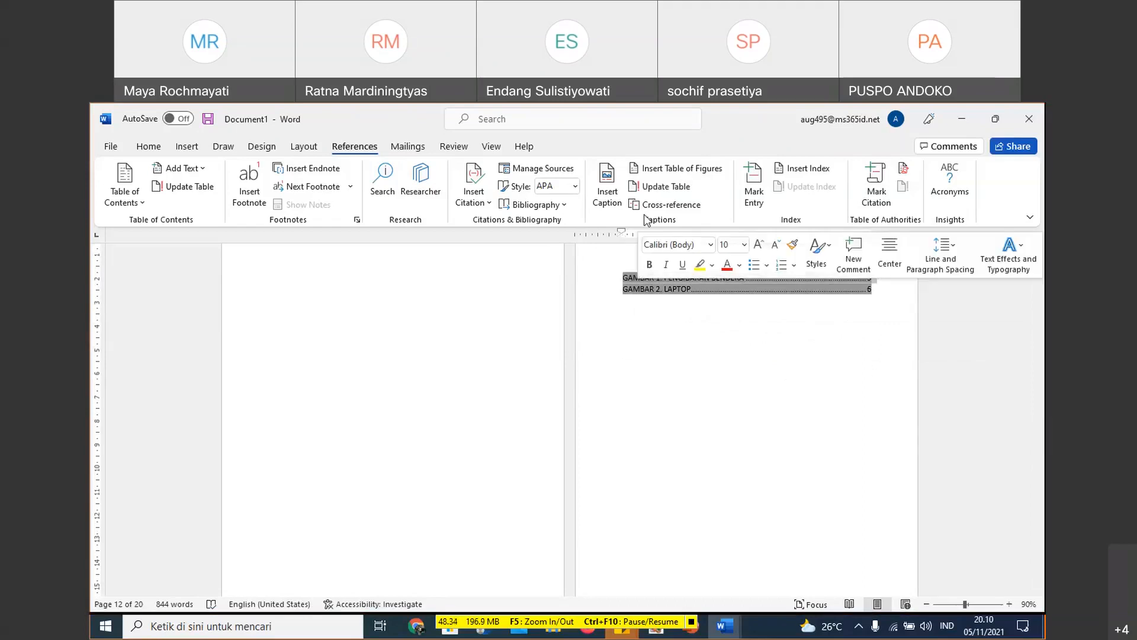
{"action": "left_click", "coordinate": [608, 197]}
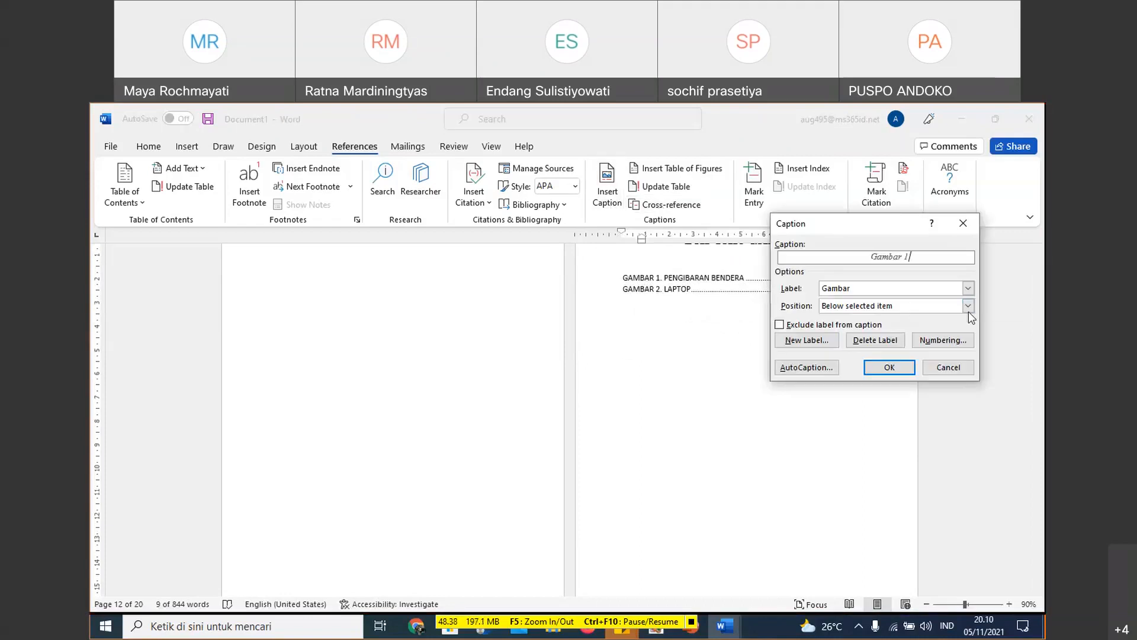
{"action": "left_click", "coordinate": [938, 342]}
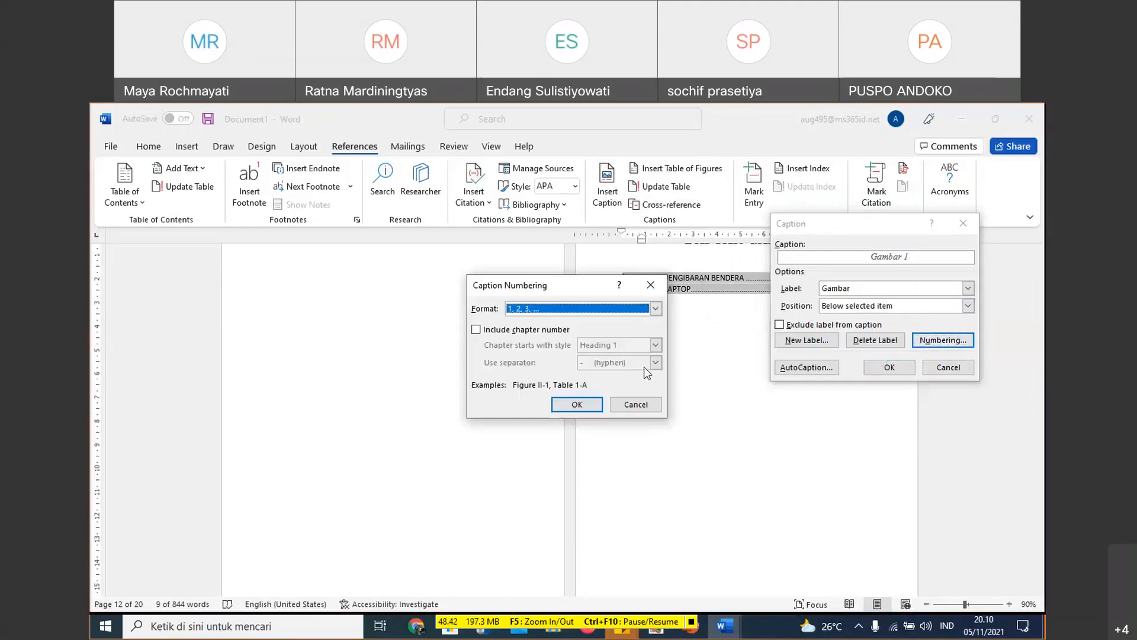
{"action": "left_click", "coordinate": [629, 409]}
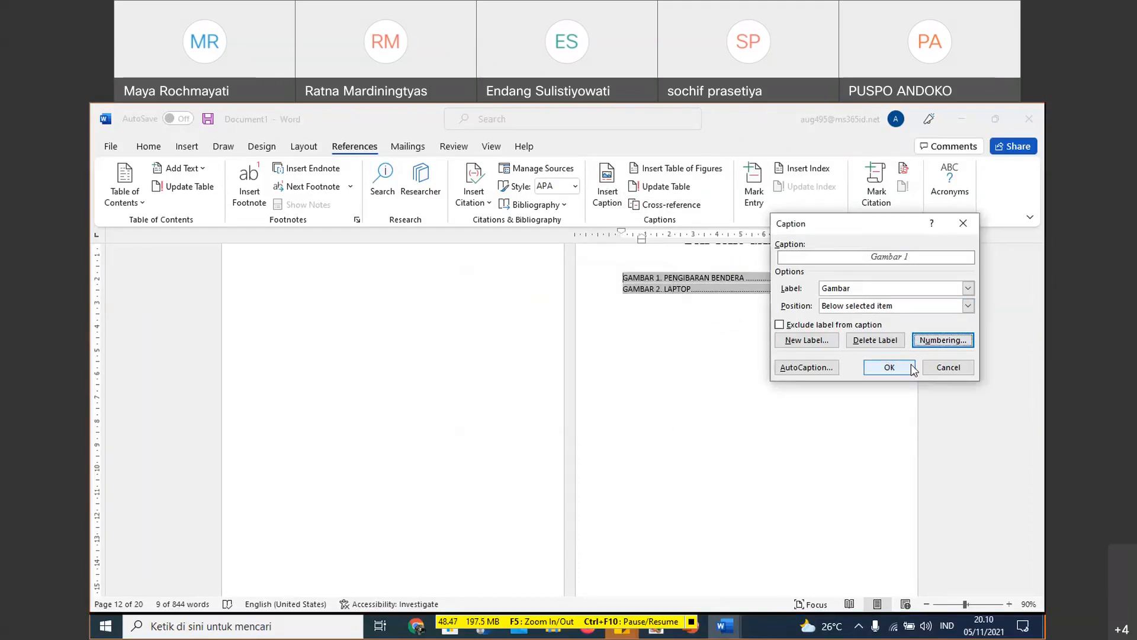
{"action": "left_click", "coordinate": [962, 287]}
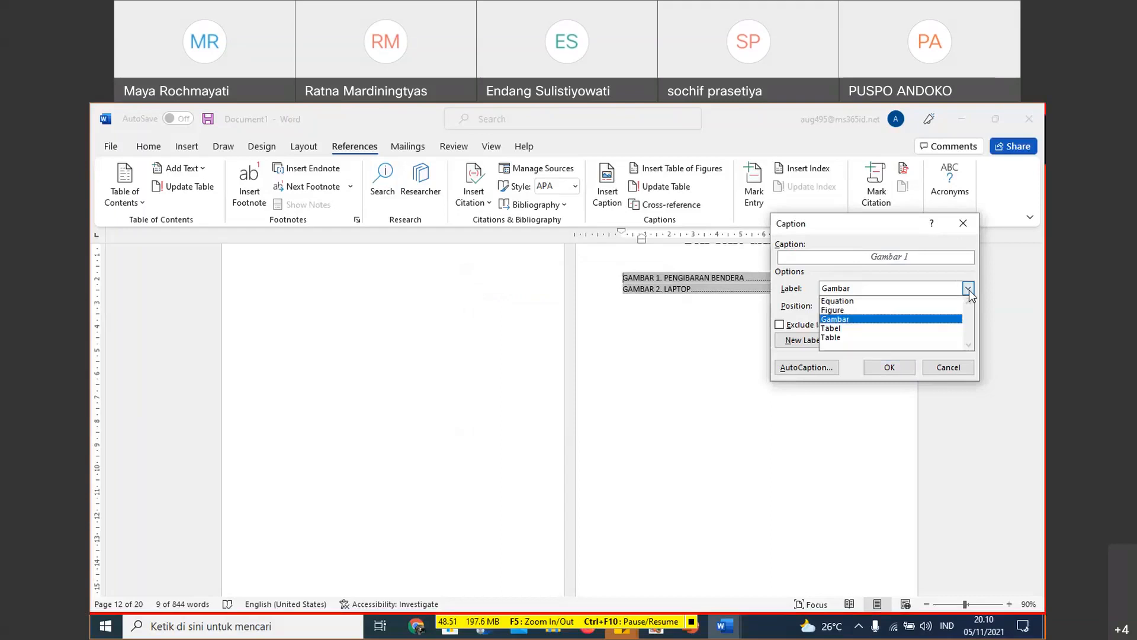
{"action": "left_click", "coordinate": [971, 304]}
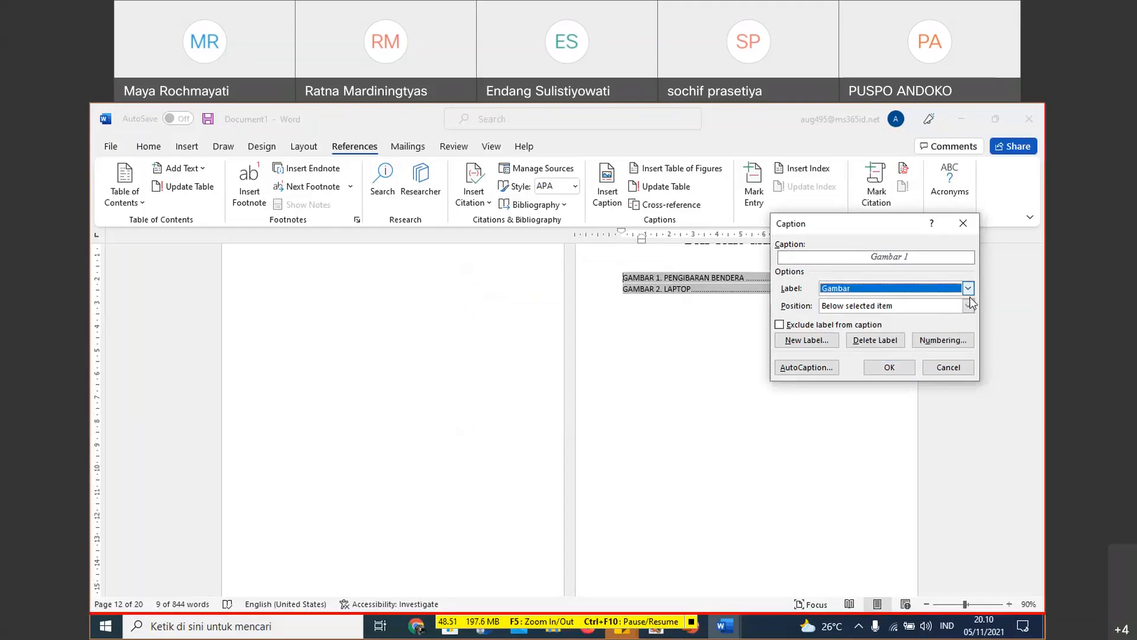
{"action": "left_click", "coordinate": [939, 368]}
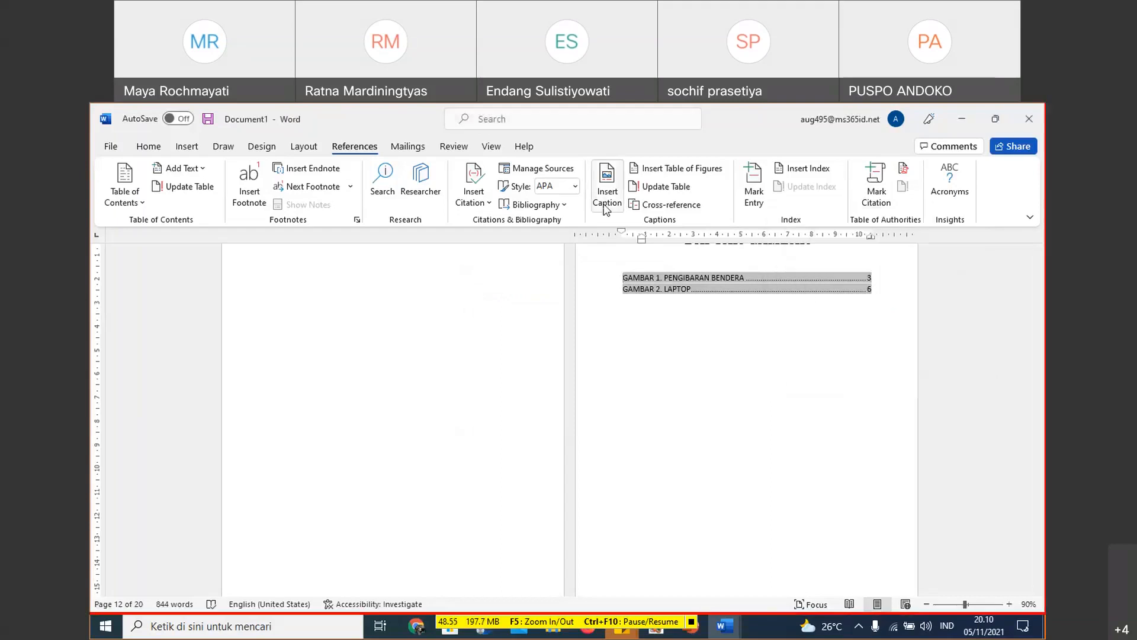
{"action": "right_click", "coordinate": [666, 189]}
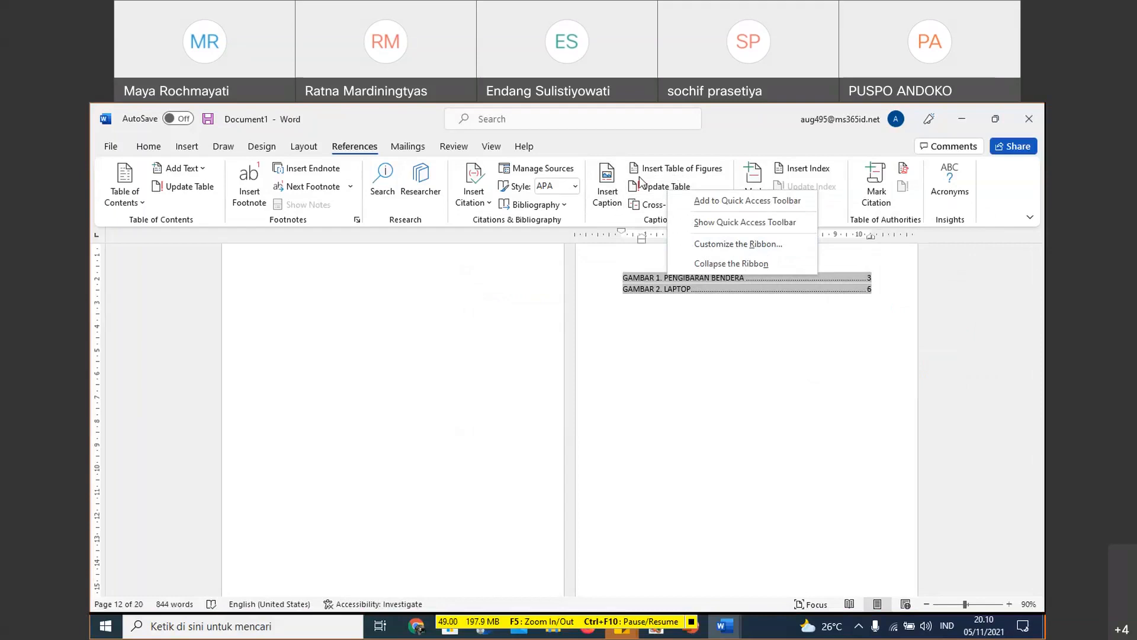
{"action": "right_click", "coordinate": [601, 193]}
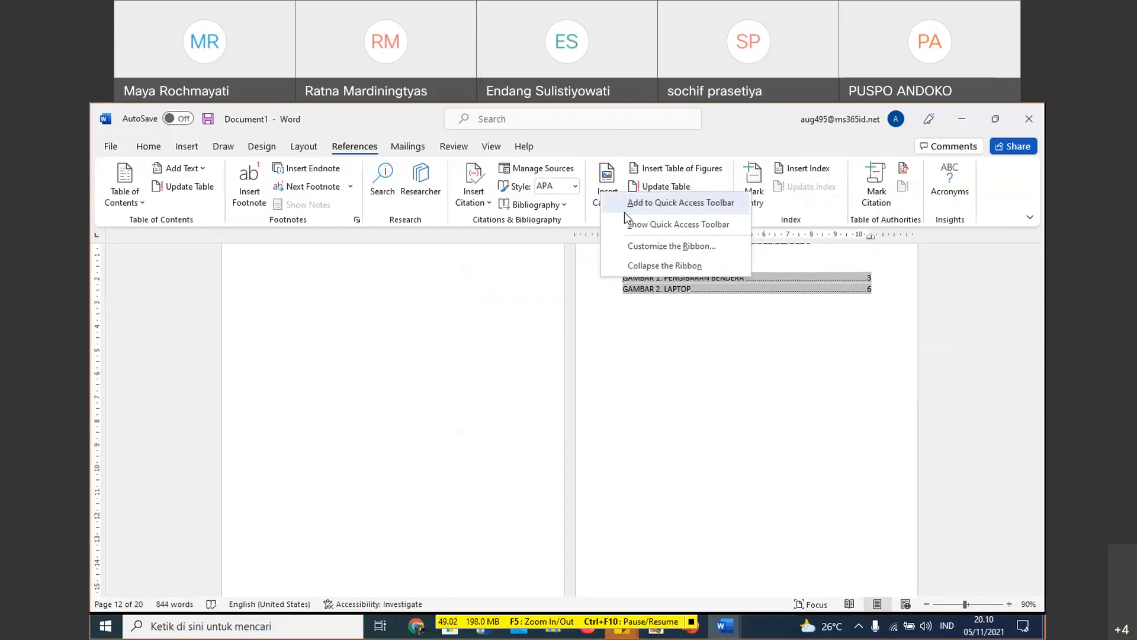
{"action": "left_click", "coordinate": [780, 292]}
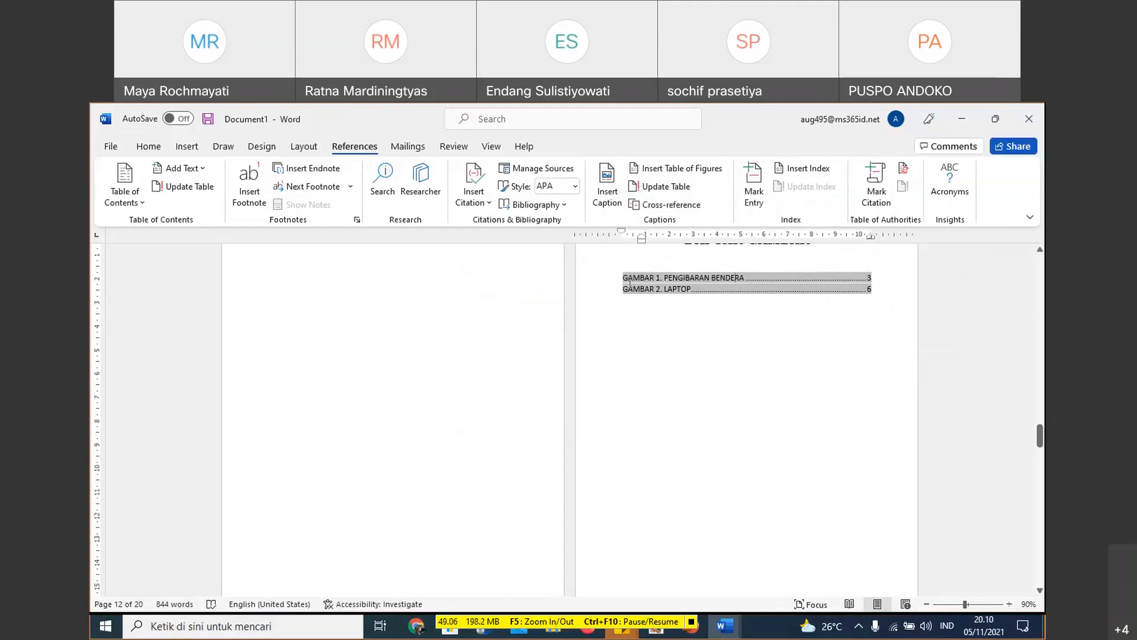
{"action": "left_click_drag", "start_coordinate": [623, 278], "coordinate": [770, 281]}
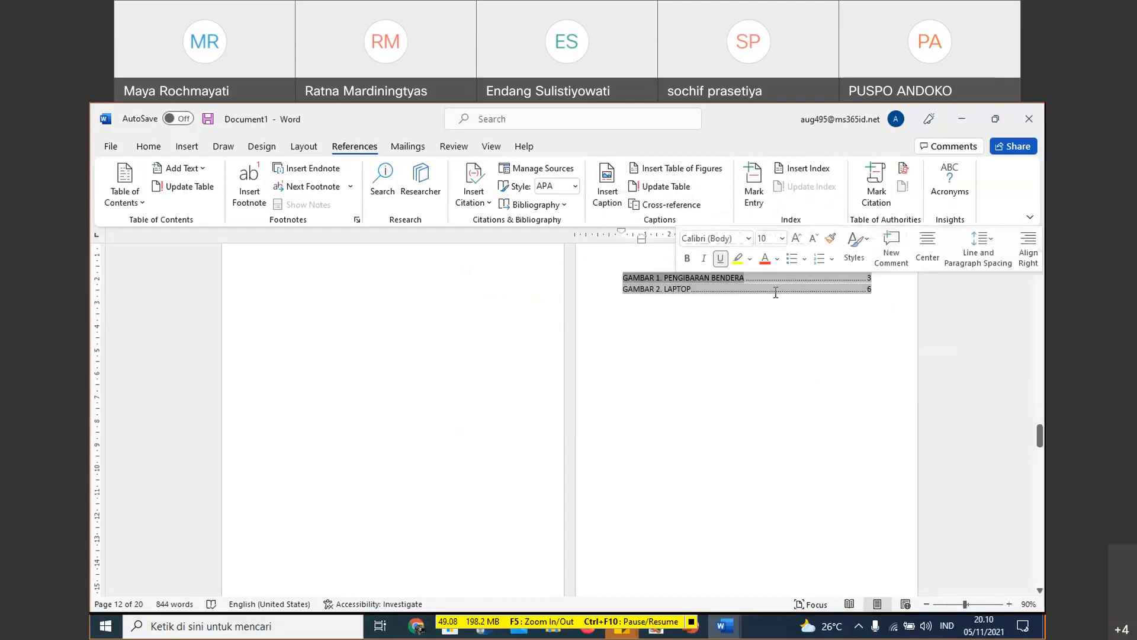
{"action": "left_click", "coordinate": [676, 304]}
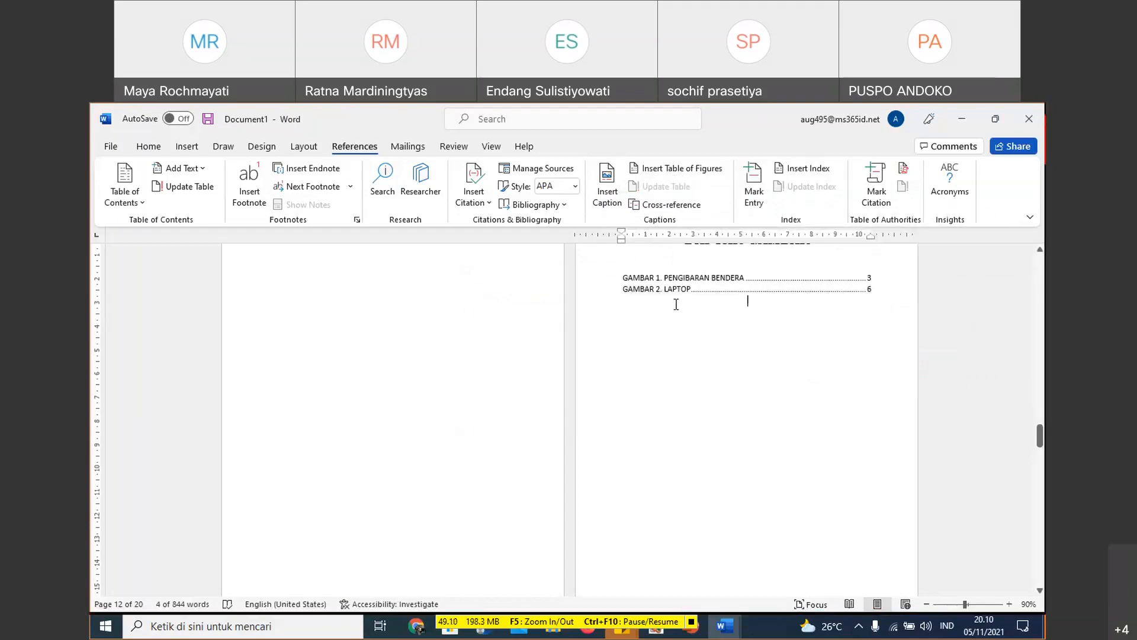
- Follow the BAB I and BAB II links in the DAFTAR ISI table of contents and return to the DAFTAR GAMBAR page
{"action": "scroll", "coordinate": [676, 304], "scroll_direction": "up", "scroll_amount": 3}
{"action": "scroll", "coordinate": [671, 355], "scroll_direction": "up", "scroll_amount": 5}
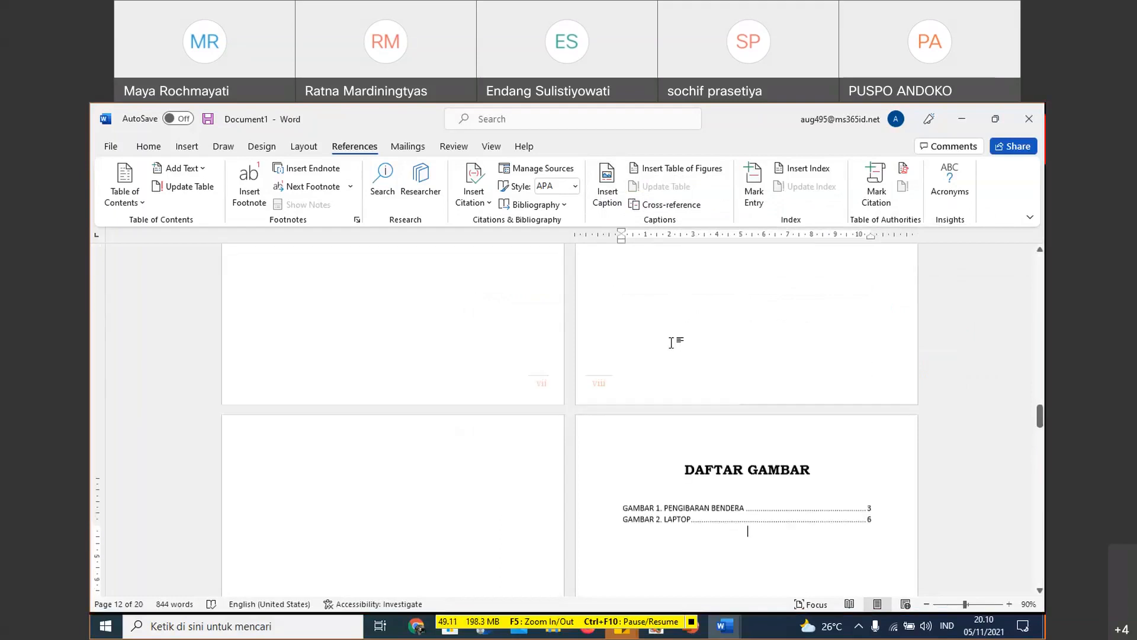
{"action": "scroll", "coordinate": [672, 334], "scroll_direction": "up", "scroll_amount": 5}
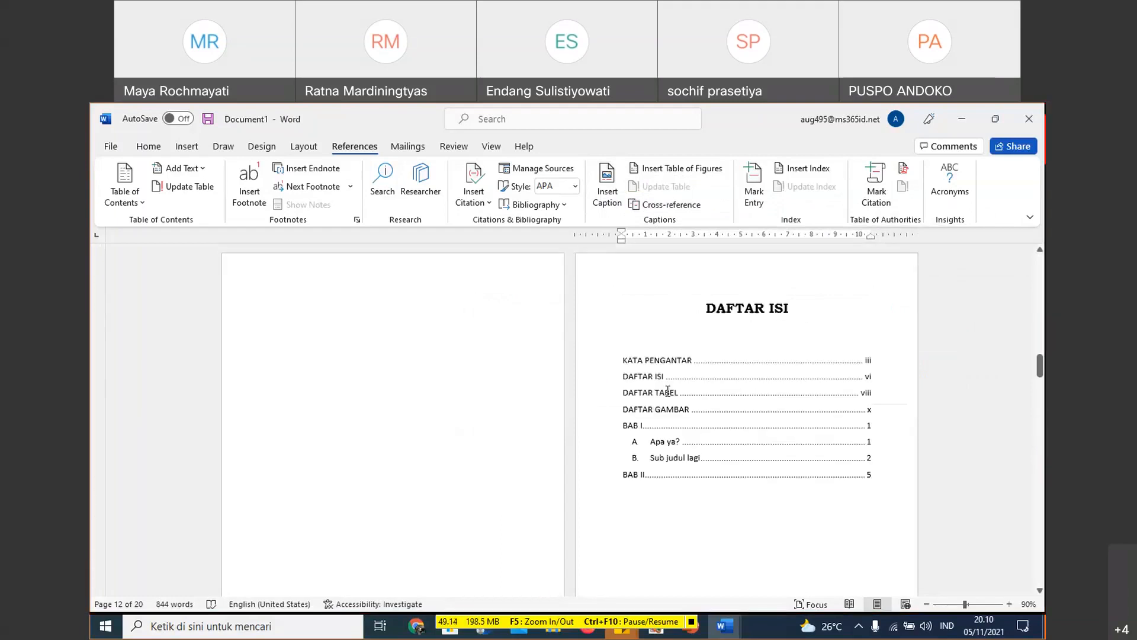
{"action": "left_click", "coordinate": [651, 442]}
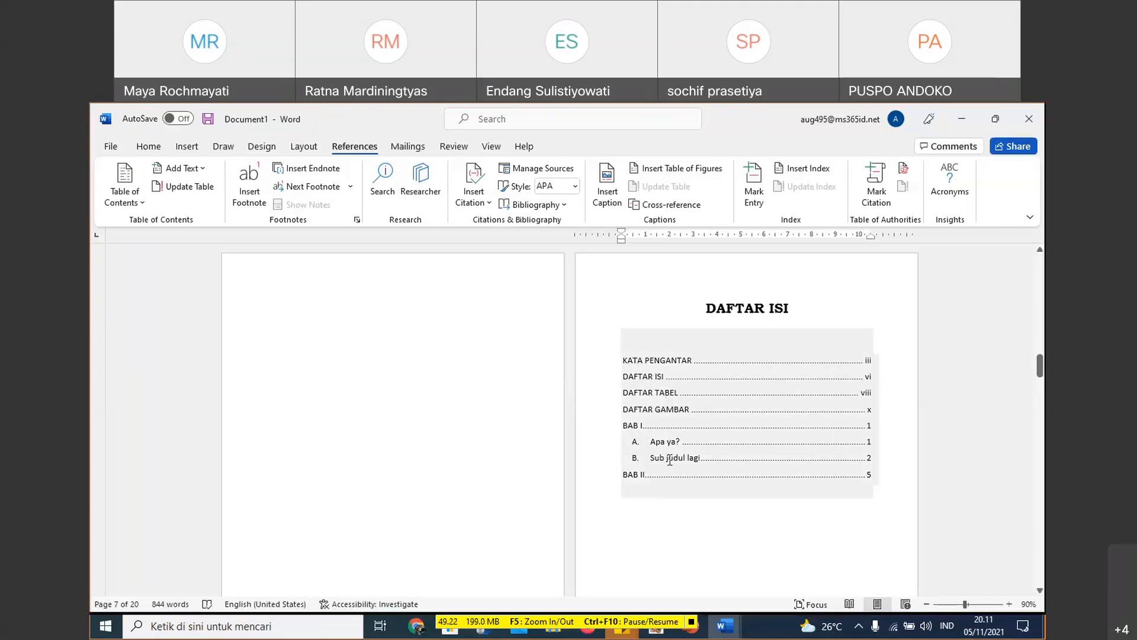
{"action": "left_click", "coordinate": [660, 427], "text": "ctrl"}
{"action": "scroll", "coordinate": [687, 436], "scroll_direction": "down", "scroll_amount": 1}
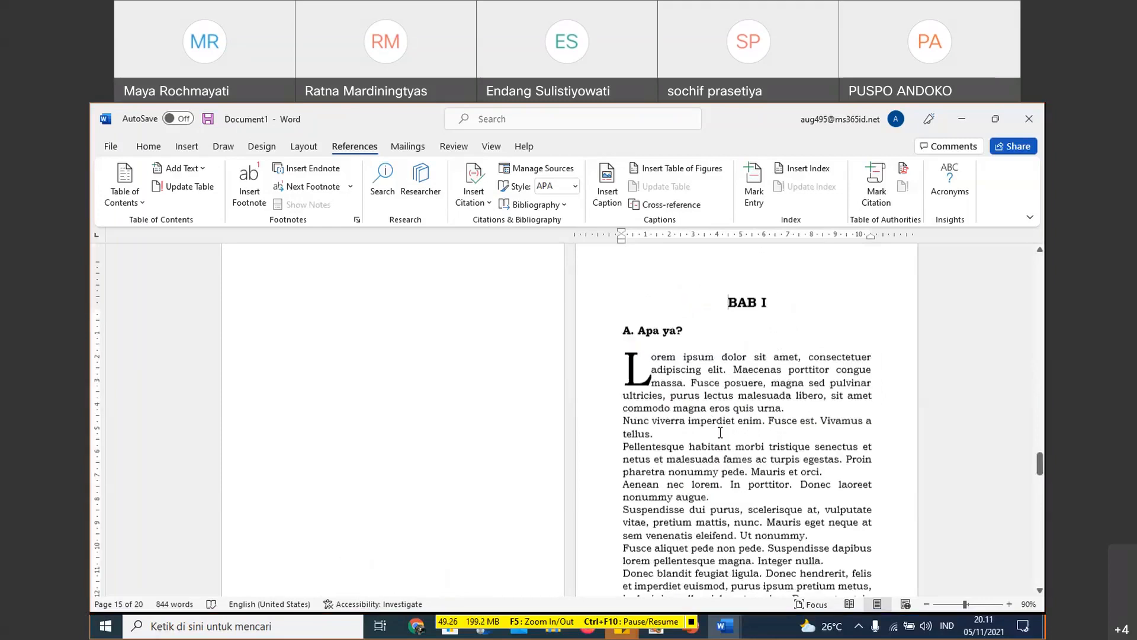
{"action": "scroll", "coordinate": [720, 432], "scroll_direction": "up", "scroll_amount": 5}
{"action": "left_click_drag", "start_coordinate": [1040, 451], "coordinate": [1030, 377]}
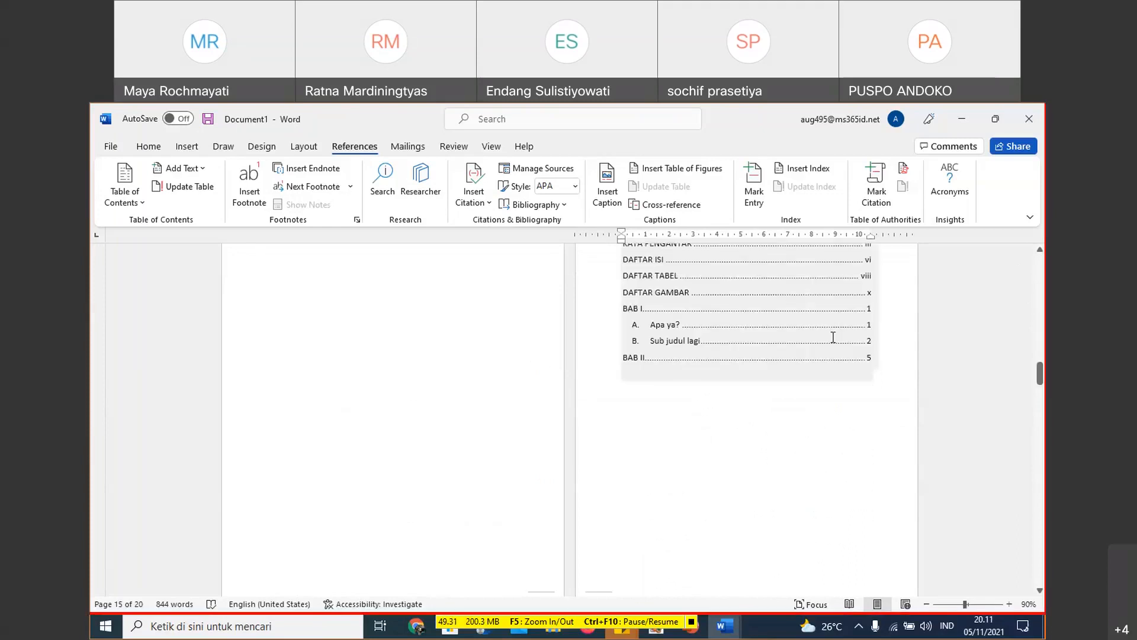
{"action": "left_click", "coordinate": [685, 360], "text": "ctrl"}
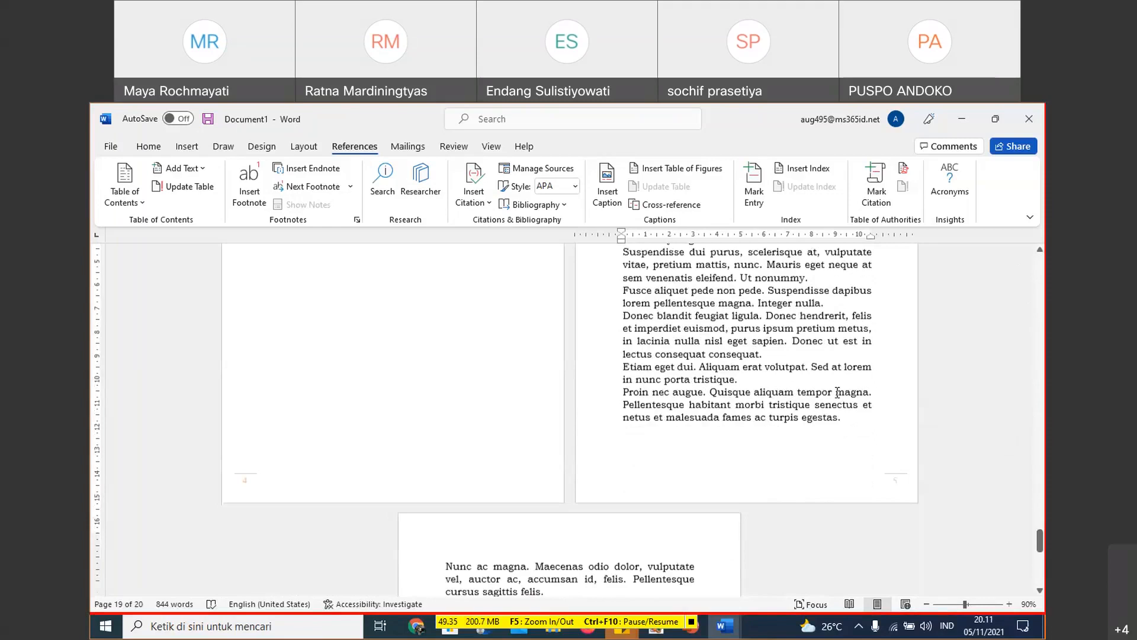
{"action": "scroll", "coordinate": [838, 392], "scroll_direction": "up", "scroll_amount": 15}
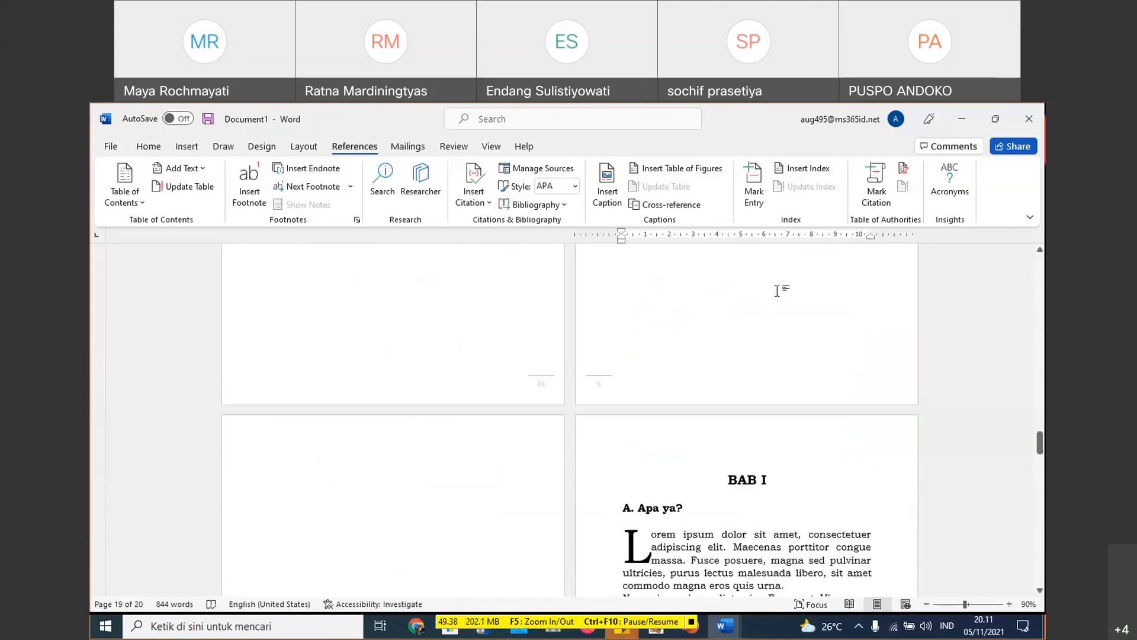
{"action": "scroll", "coordinate": [650, 437], "scroll_direction": "up", "scroll_amount": 5}
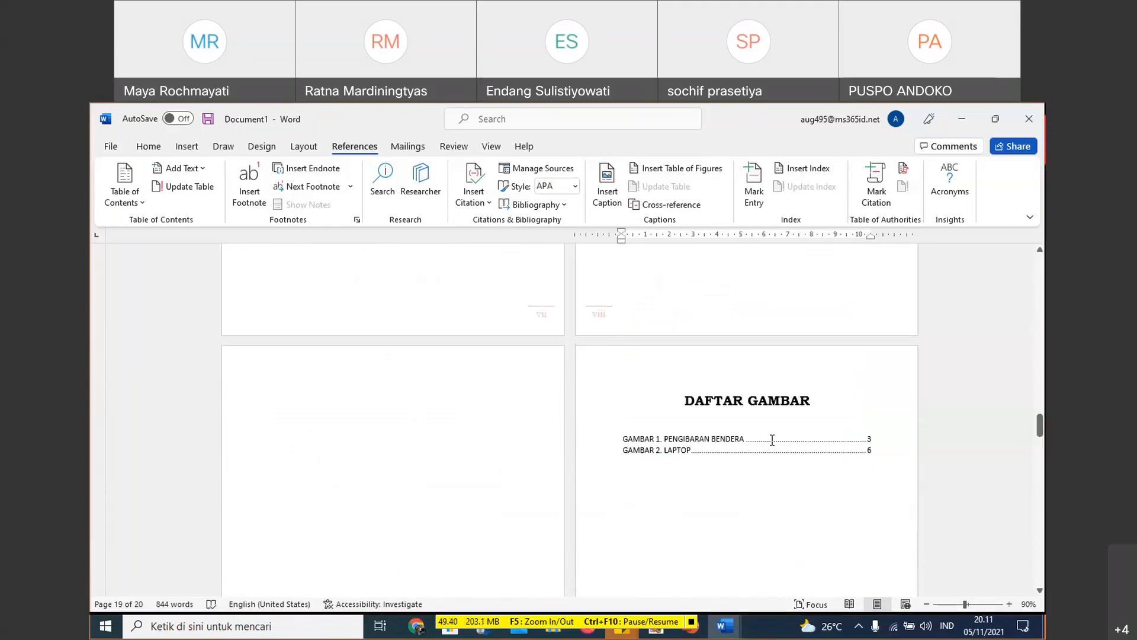
- Examine the custom table of contents settings and the formatting of the TOC 1 style, leaving without applying anything
{"action": "left_click", "coordinate": [833, 451]}
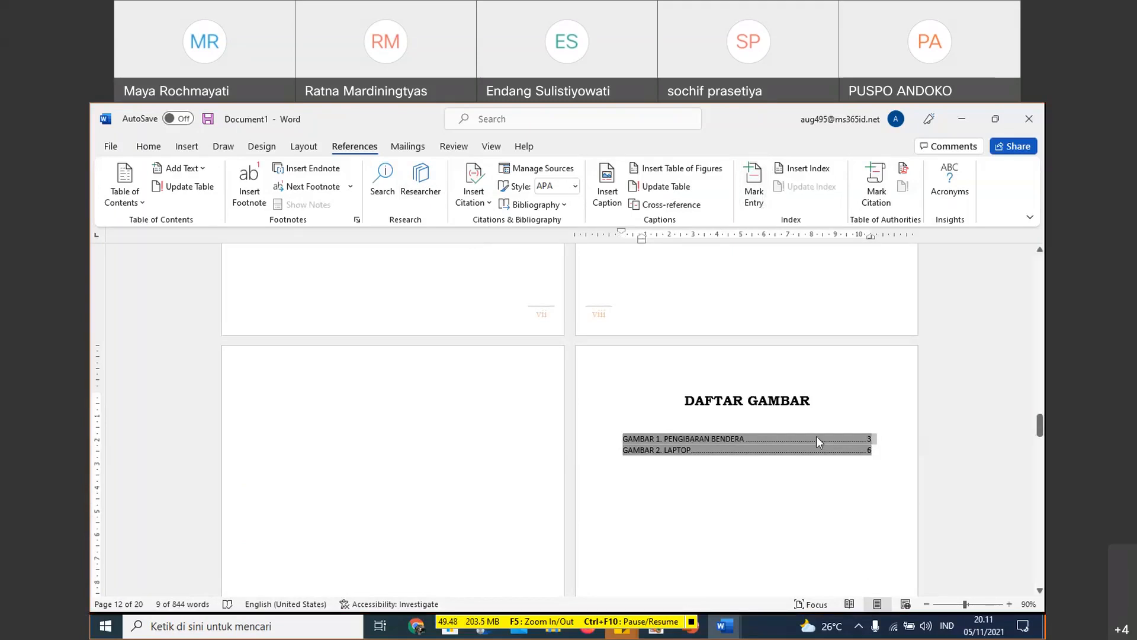
{"action": "right_click", "coordinate": [828, 447]}
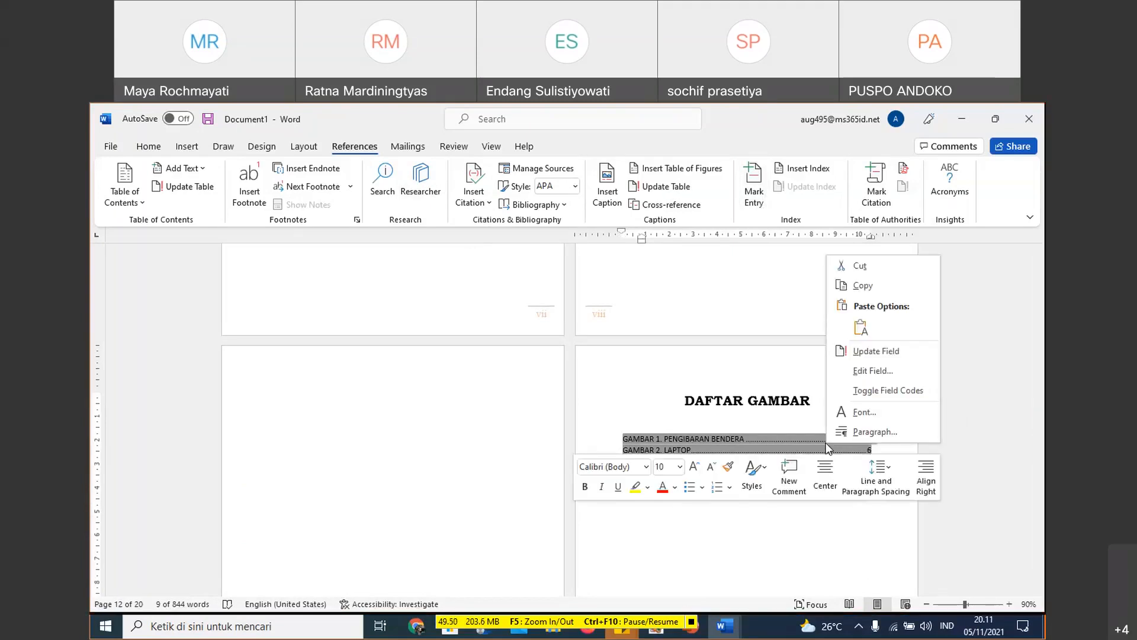
{"action": "left_click", "coordinate": [143, 203]}
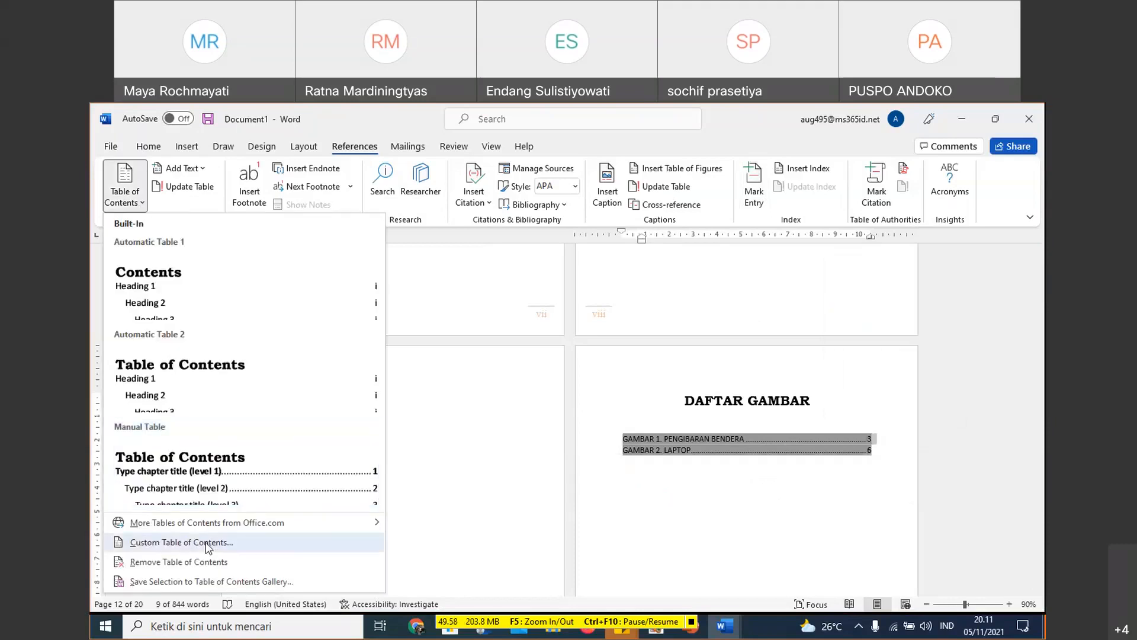
{"action": "left_click", "coordinate": [277, 544]}
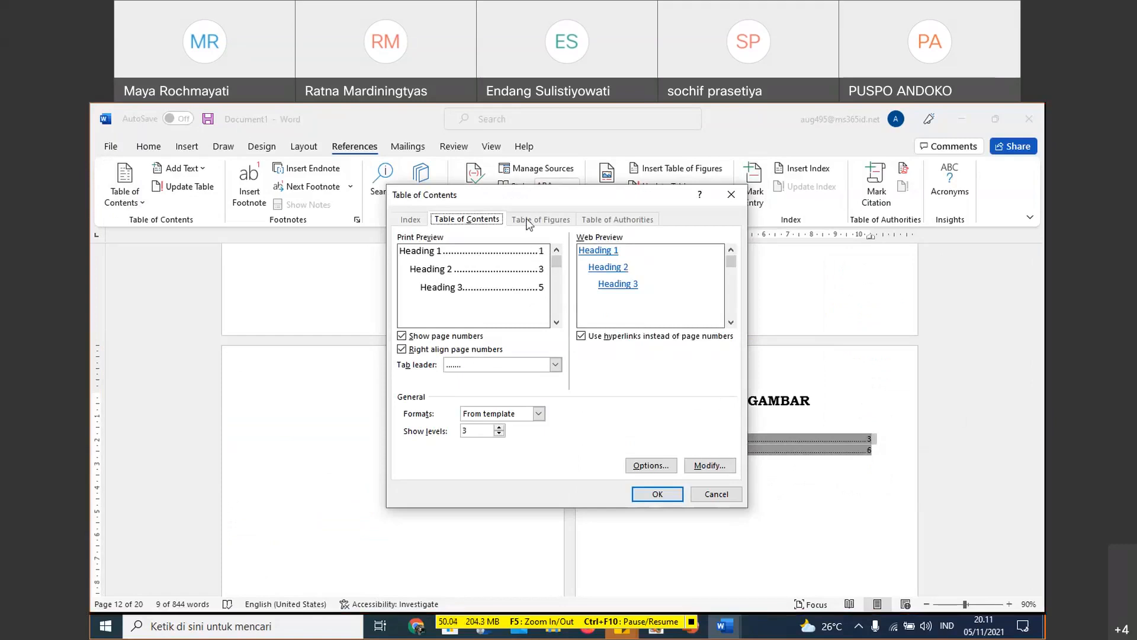
{"action": "left_click", "coordinate": [711, 464]}
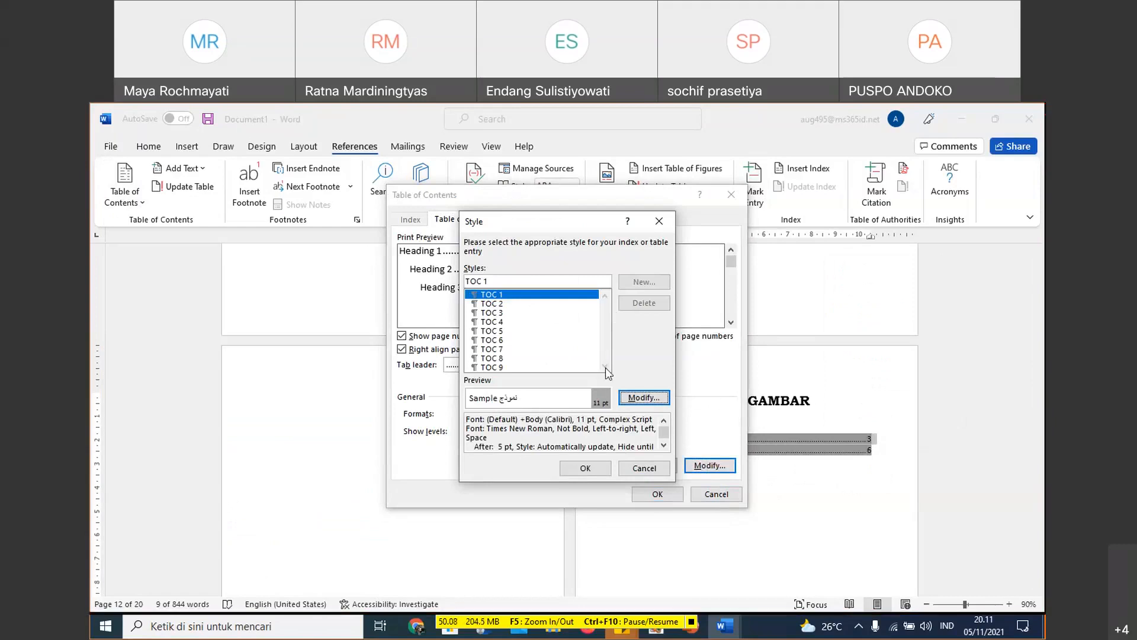
{"action": "left_click", "coordinate": [644, 398]}
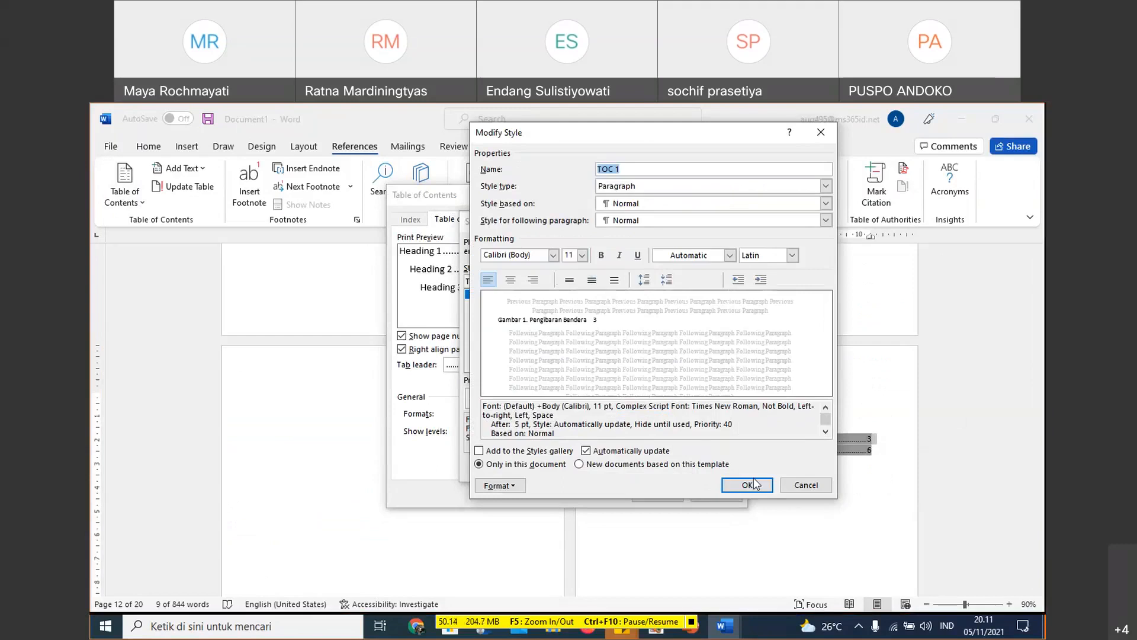
{"action": "left_click", "coordinate": [807, 485]}
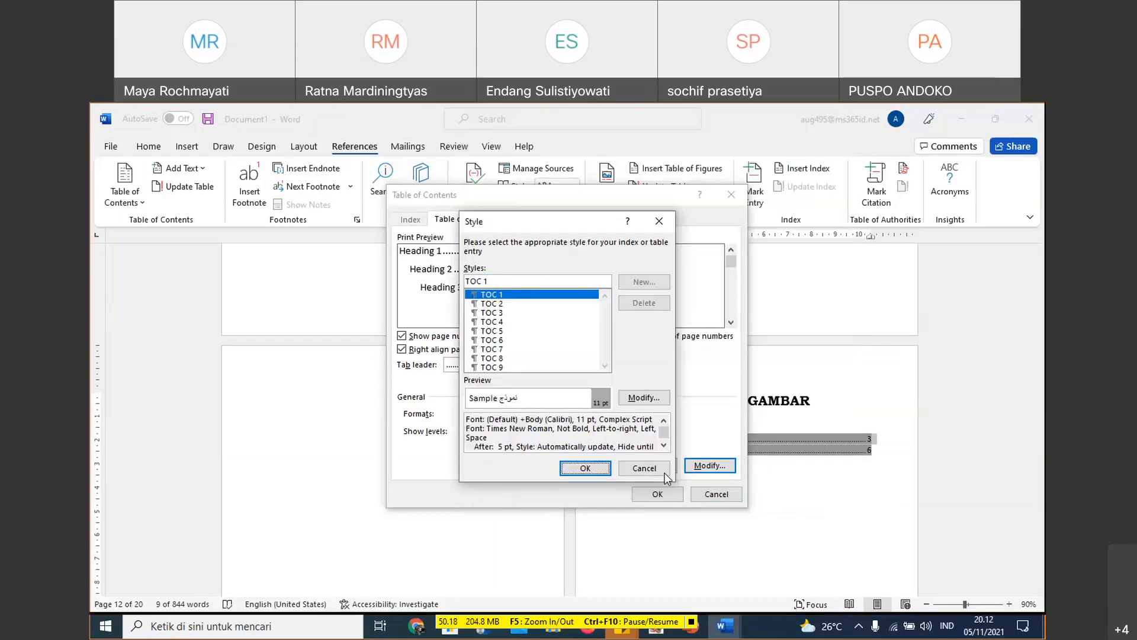
{"action": "left_click", "coordinate": [648, 467]}
{"action": "left_click", "coordinate": [711, 491]}
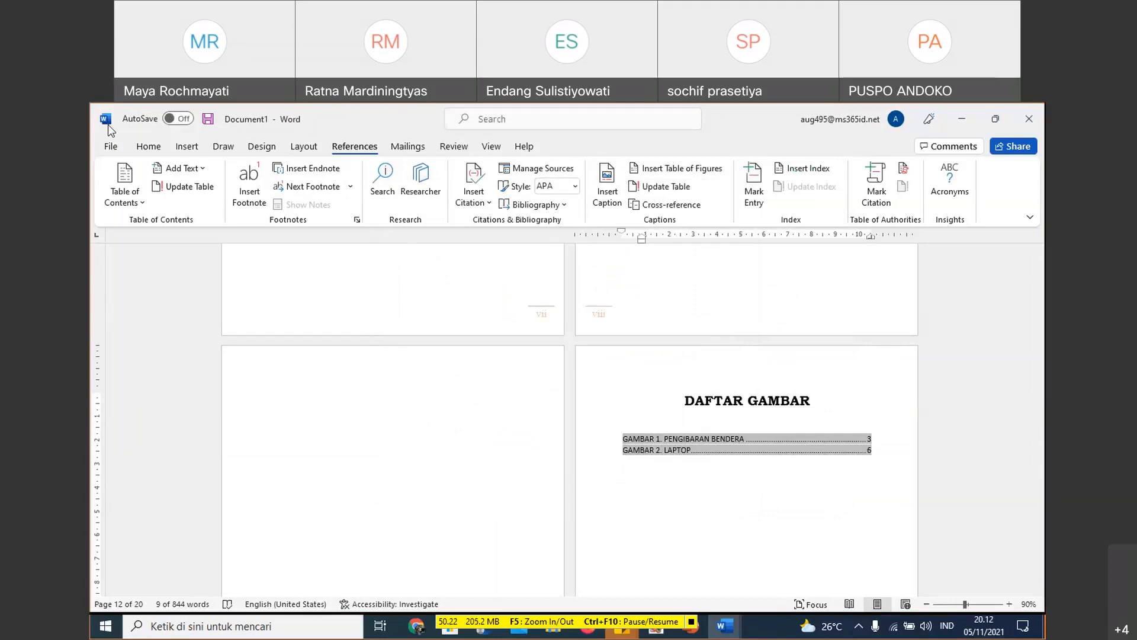
- Change the case of both entries in the DAFTAR GAMBAR list to Capitalize Each Word
{"action": "left_click", "coordinate": [148, 147]}
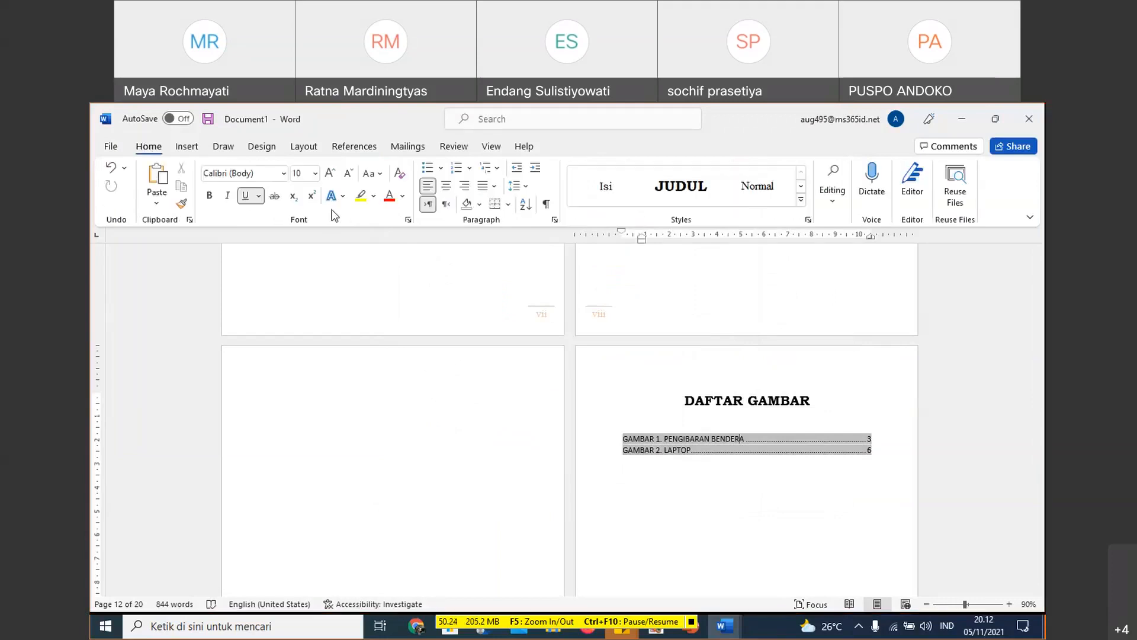
{"action": "left_click_drag", "start_coordinate": [627, 440], "coordinate": [806, 436]}
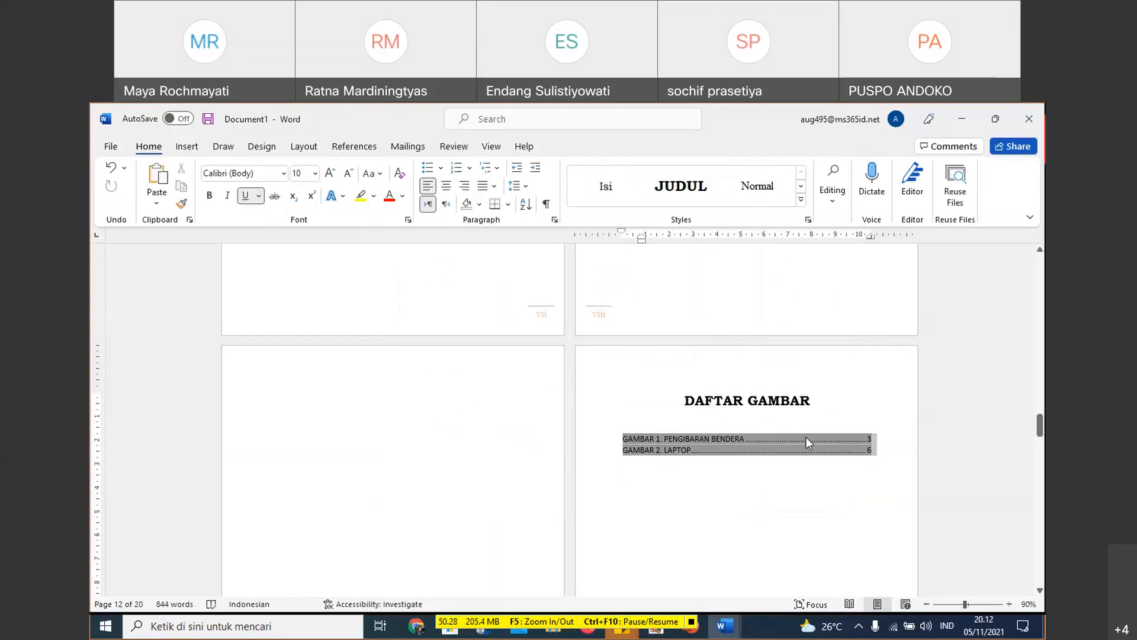
{"action": "left_click", "coordinate": [373, 174]}
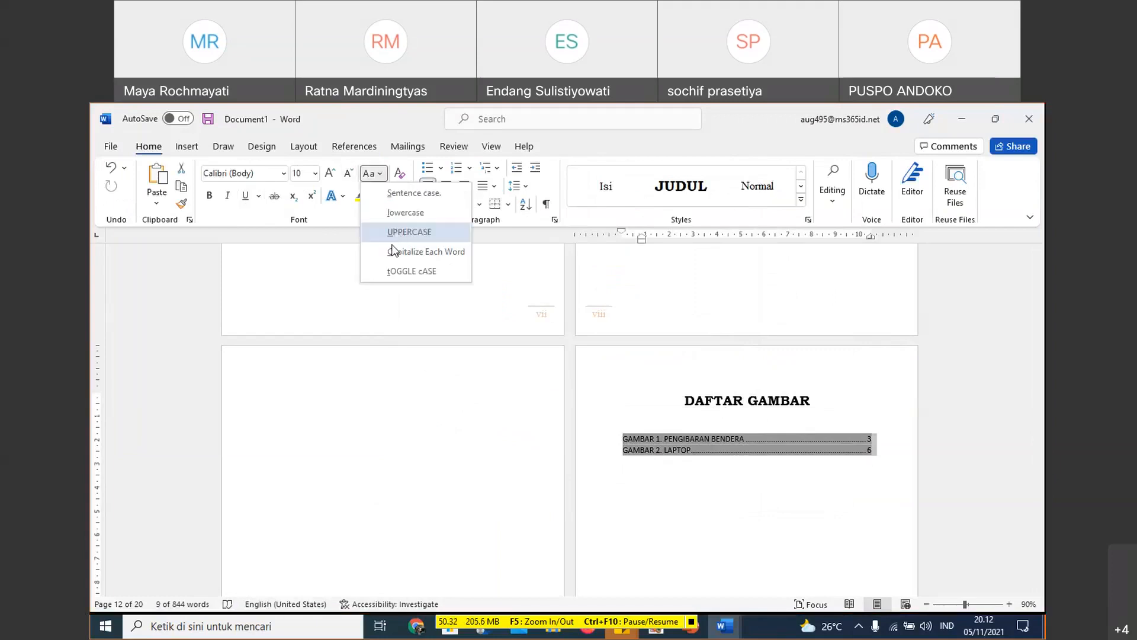
{"action": "left_click", "coordinate": [393, 251]}
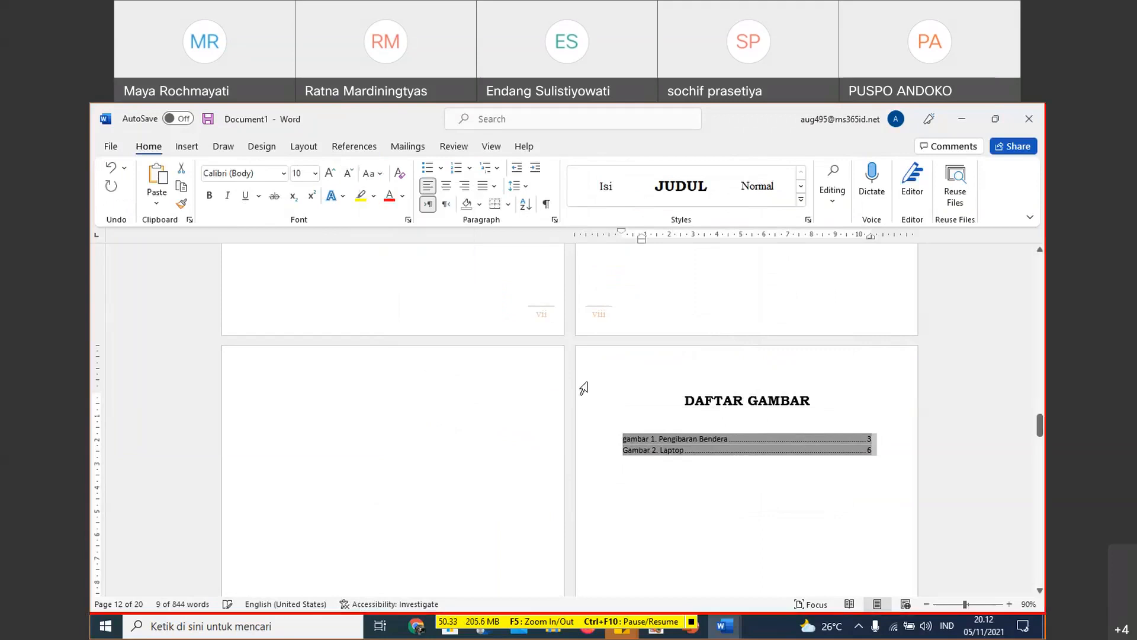
- Try Capitalize Each Word and UPPERCASE on the word "gambar" in the first entry of the DAFTAR GAMBAR list
{"action": "double_click", "coordinate": [627, 440]}
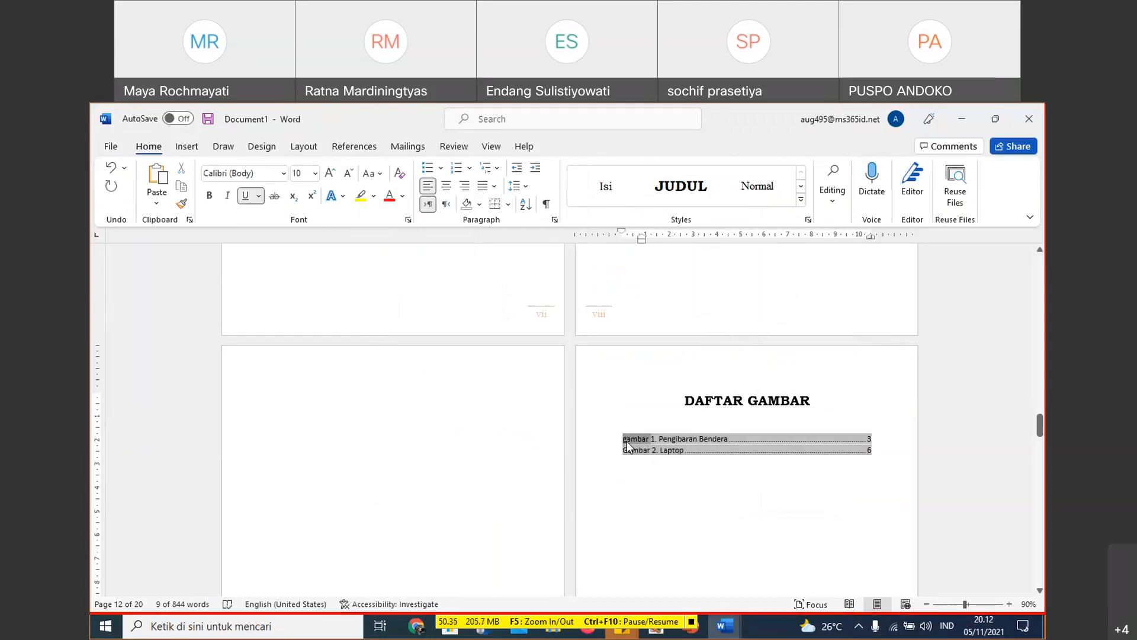
{"action": "left_click", "coordinate": [382, 172]}
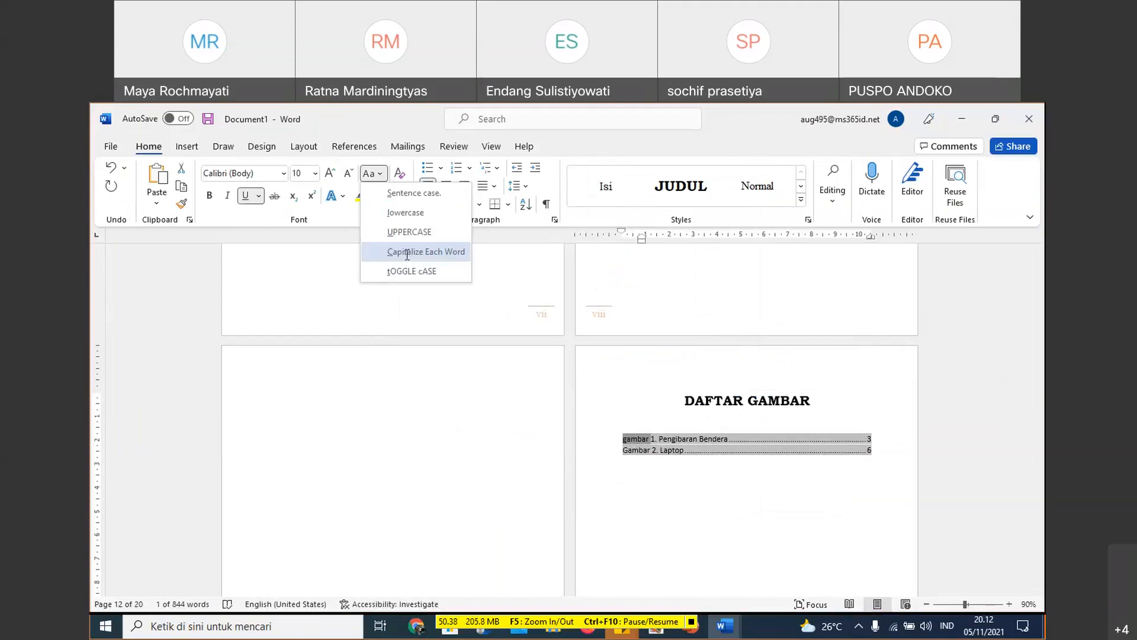
{"action": "left_click", "coordinate": [407, 253]}
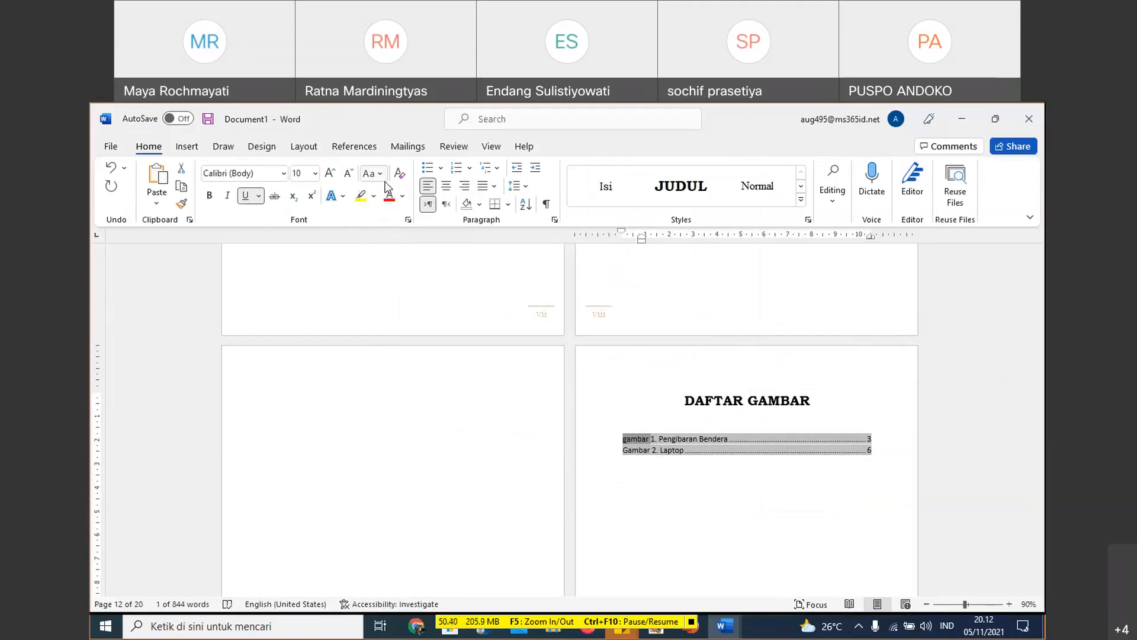
{"action": "left_click", "coordinate": [382, 174]}
{"action": "left_click", "coordinate": [399, 232]}
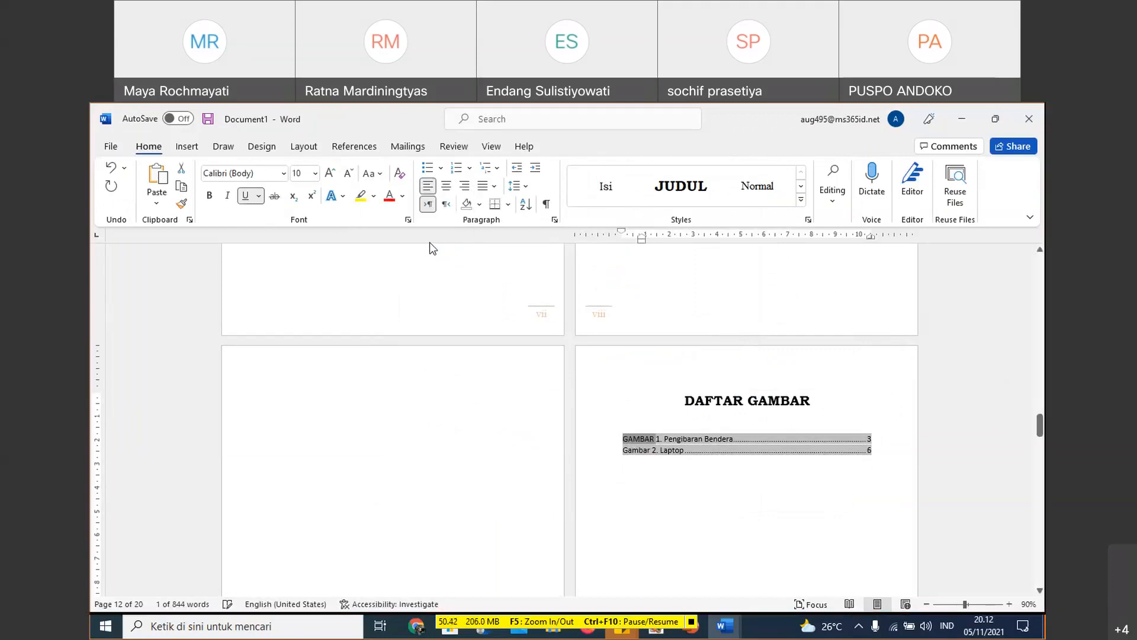
{"action": "left_click", "coordinate": [385, 175]}
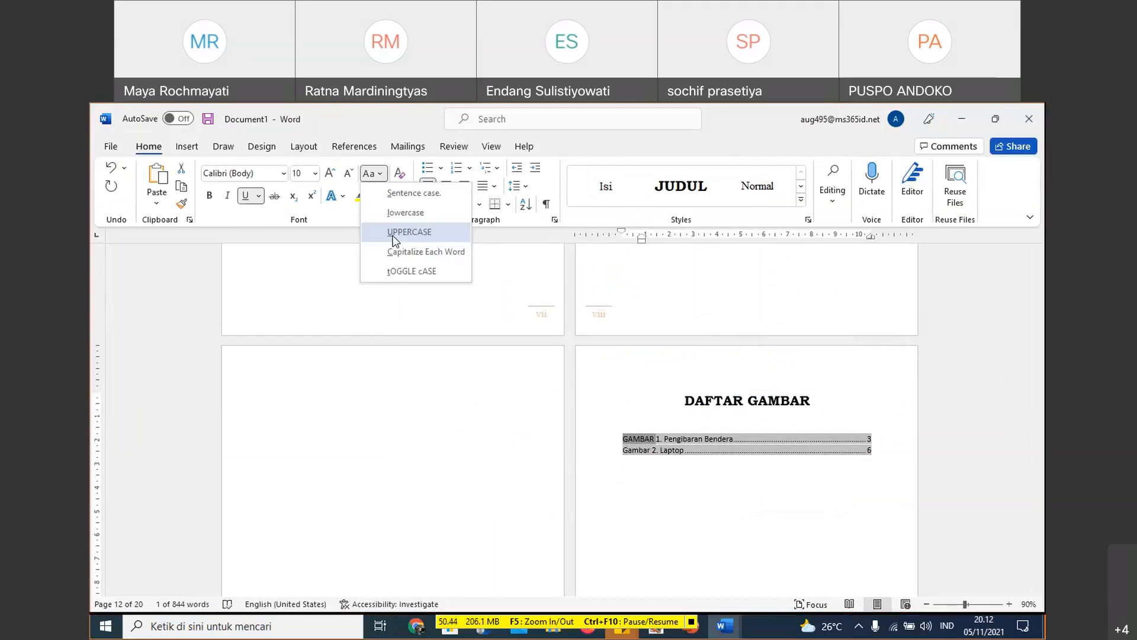
{"action": "left_click", "coordinate": [398, 254]}
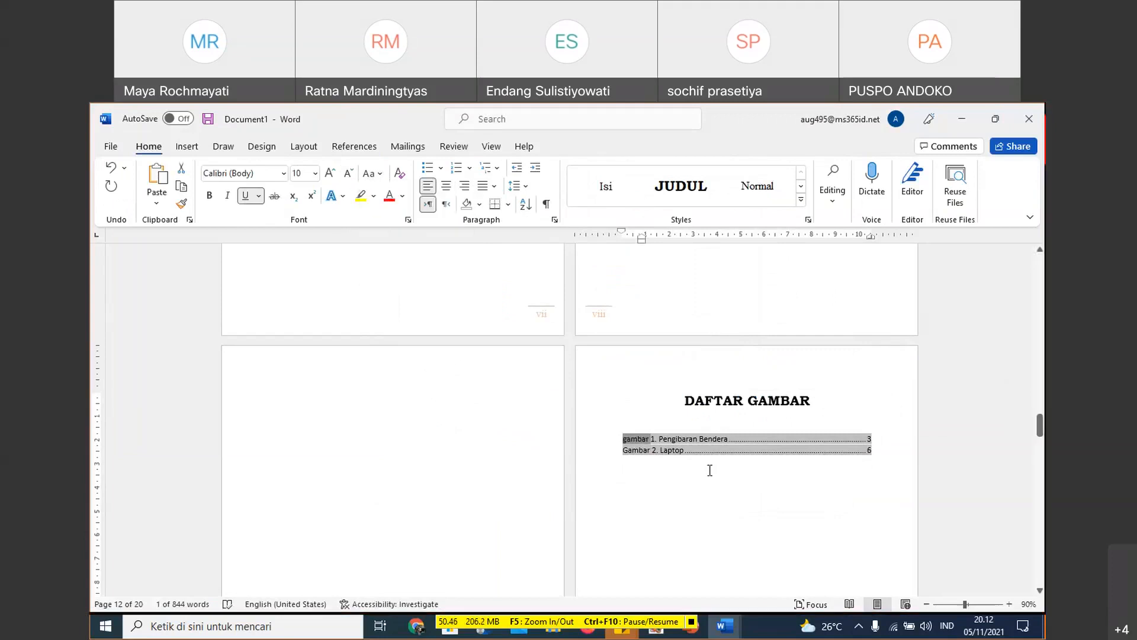
- Replace the lowercase initial of the first DAFTAR GAMBAR entry with a capital G so it reads "Gambar 1. Pengibaran Bendera"
{"action": "left_click", "coordinate": [626, 441]}
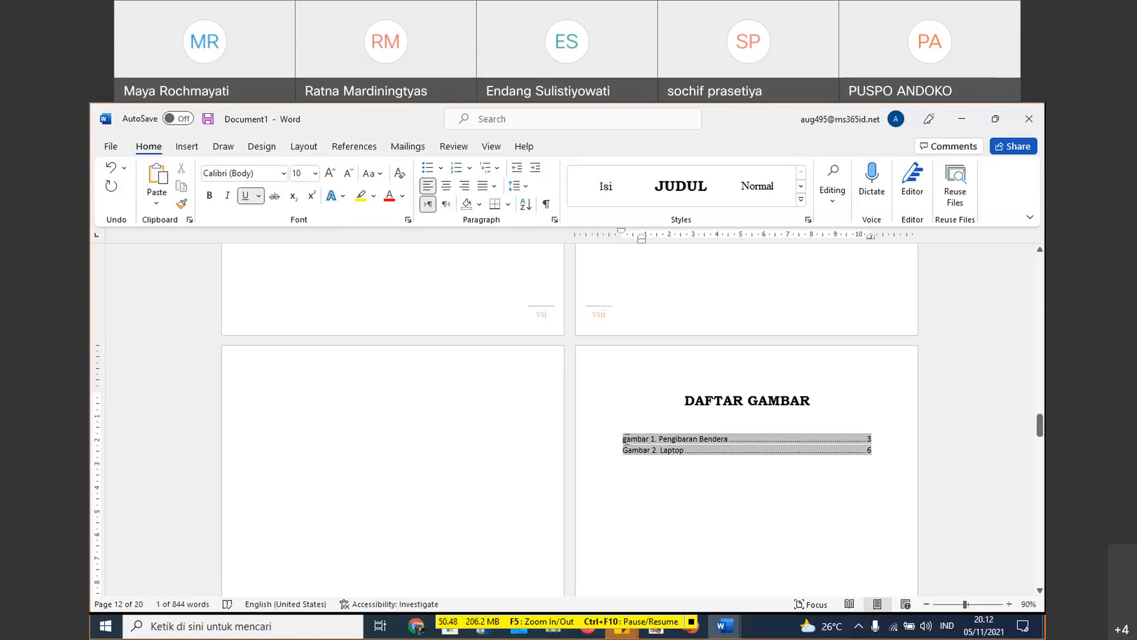
{"action": "key", "text": "Delete"}
{"action": "type", "text": "G"}
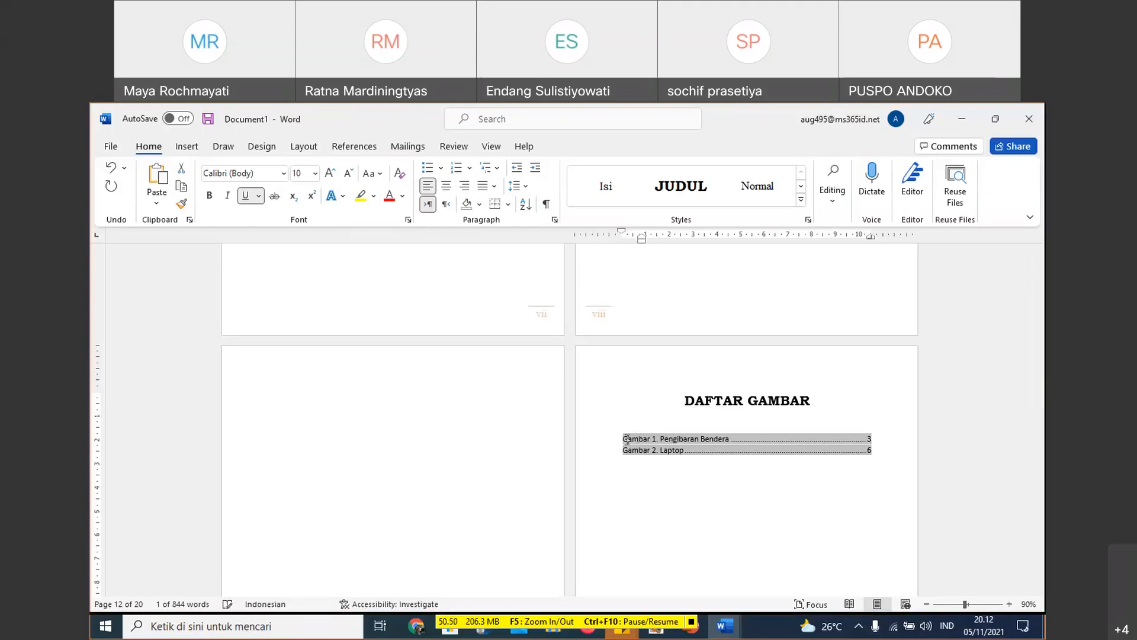
{"action": "left_click", "coordinate": [670, 462]}
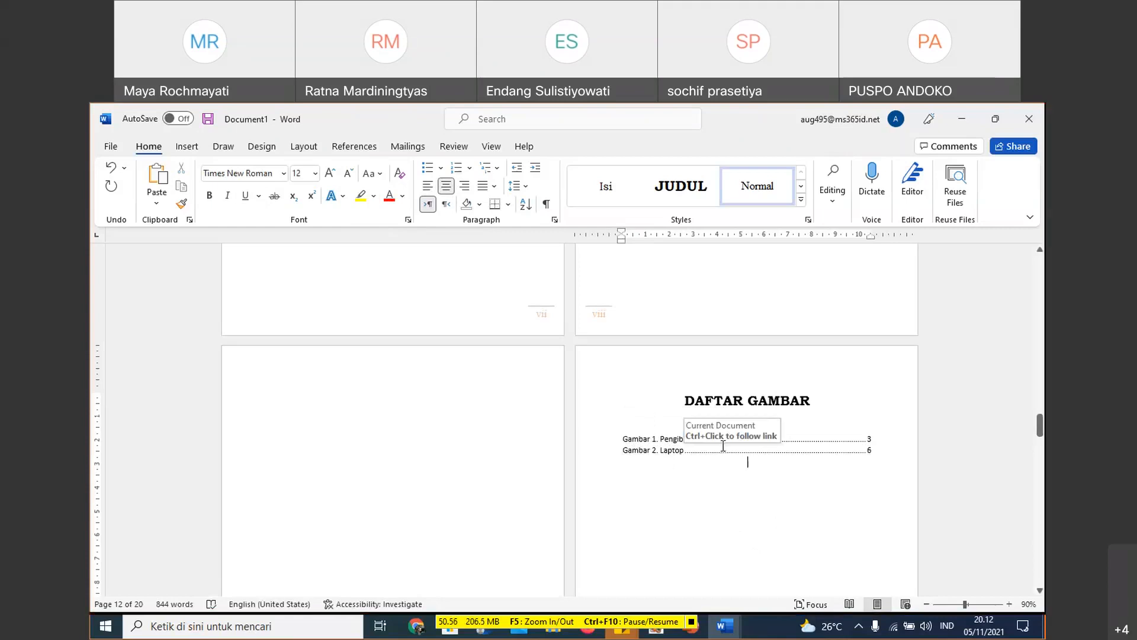
- Increase the line spacing of both entries in the DAFTAR GAMBAR list
{"action": "left_click", "coordinate": [625, 438]}
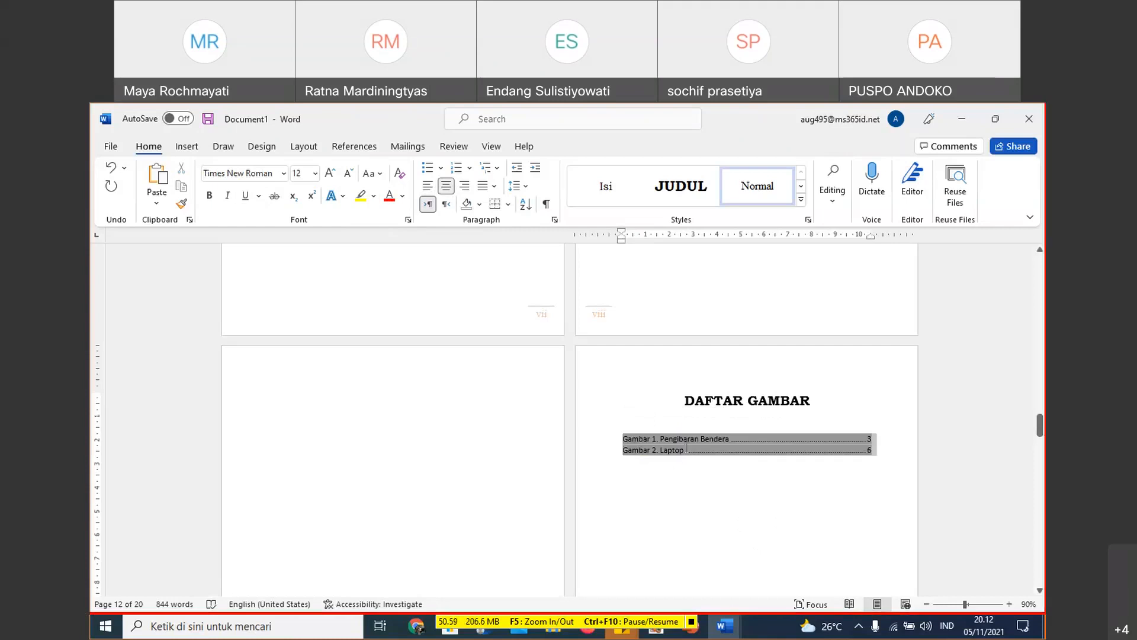
{"action": "left_click", "coordinate": [519, 185]}
{"action": "left_click", "coordinate": [530, 225]}
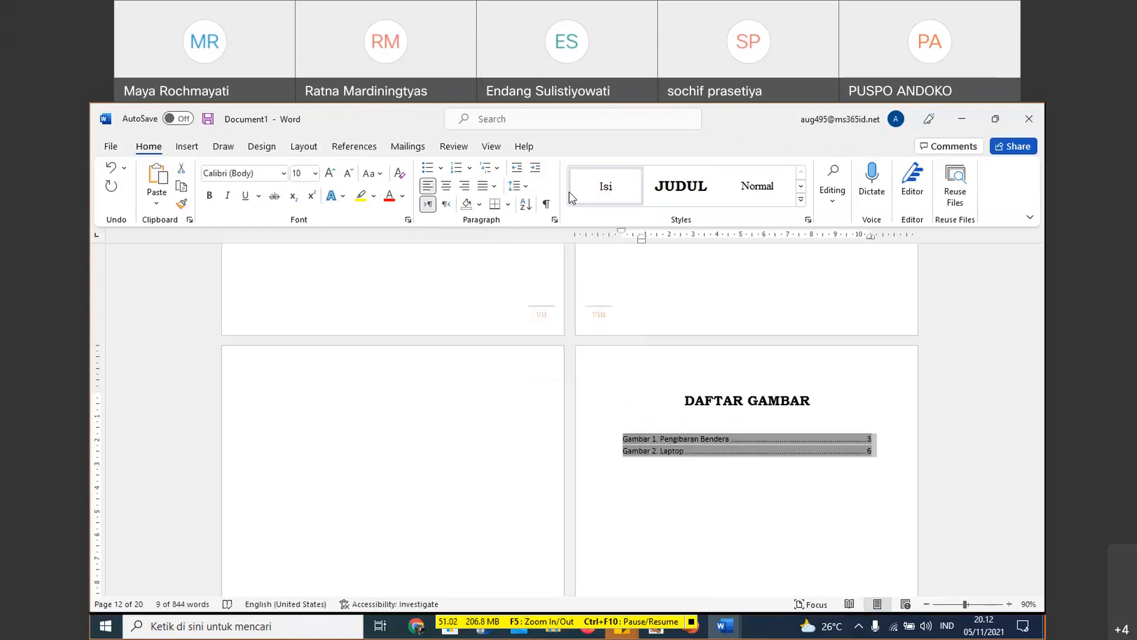
{"action": "left_click", "coordinate": [519, 186]}
{"action": "left_click", "coordinate": [526, 245]}
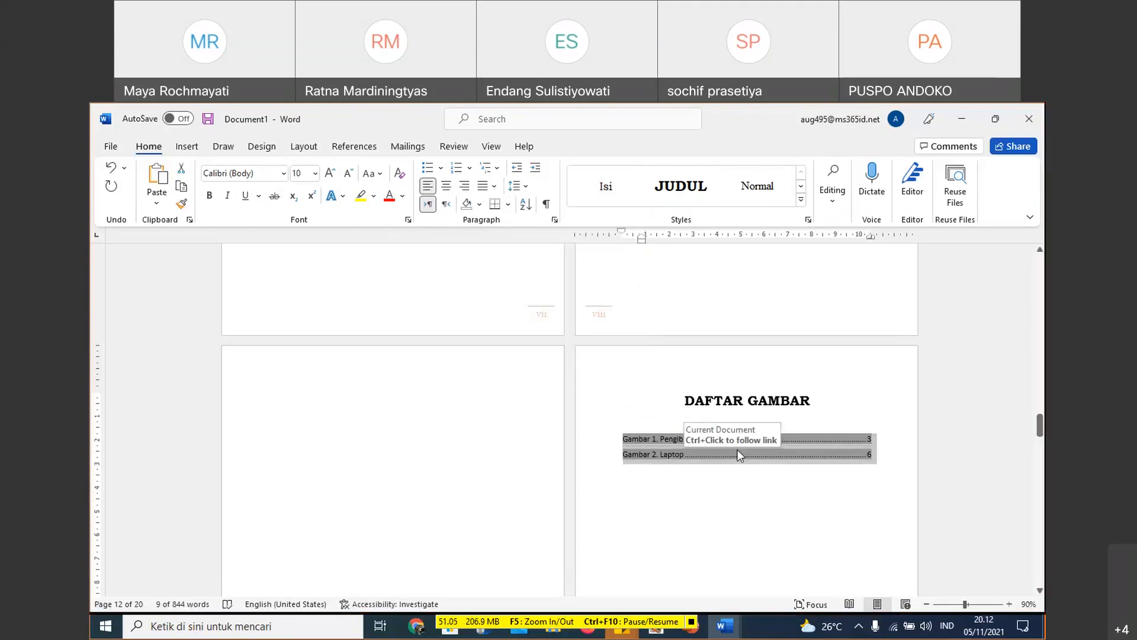
- Insert filler text with =Lorem(18) on a new line above the flag-raising picture in BAB I
{"action": "scroll", "coordinate": [810, 467], "scroll_direction": "down", "scroll_amount": 2}
{"action": "scroll", "coordinate": [810, 466], "scroll_direction": "down", "scroll_amount": 15}
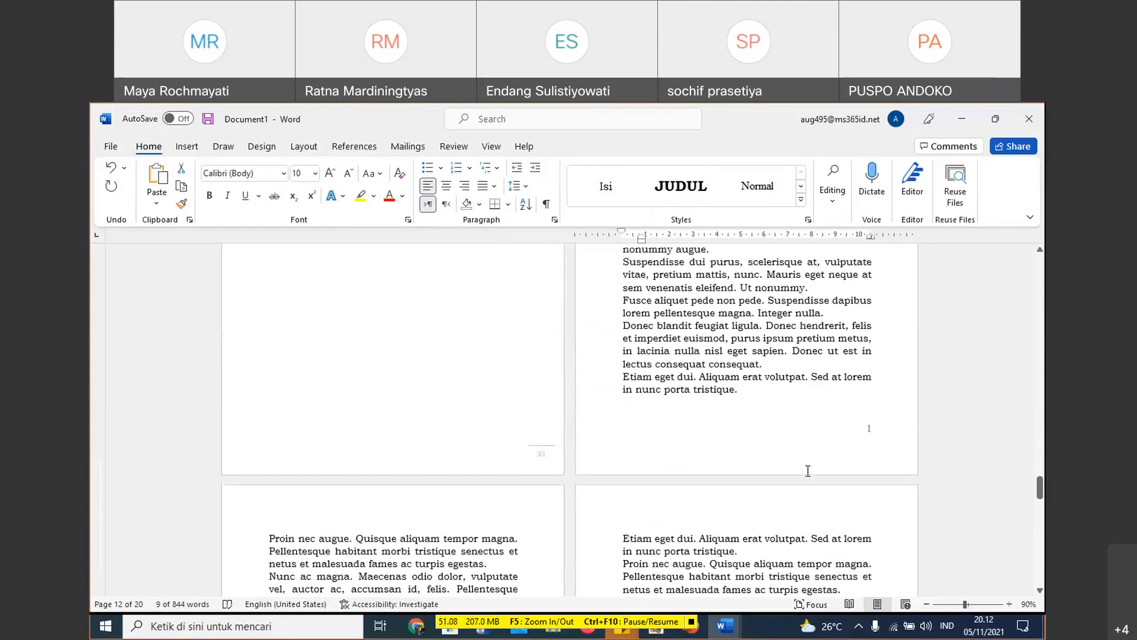
{"action": "scroll", "coordinate": [820, 387], "scroll_direction": "down", "scroll_amount": 5}
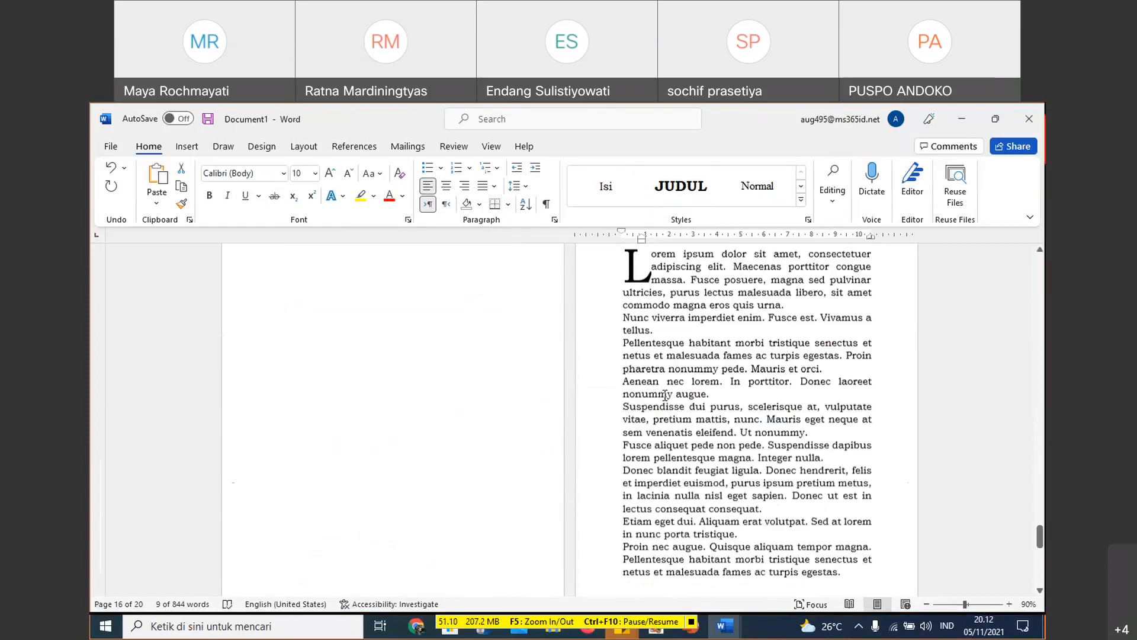
{"action": "scroll", "coordinate": [664, 395], "scroll_direction": "up", "scroll_amount": 4}
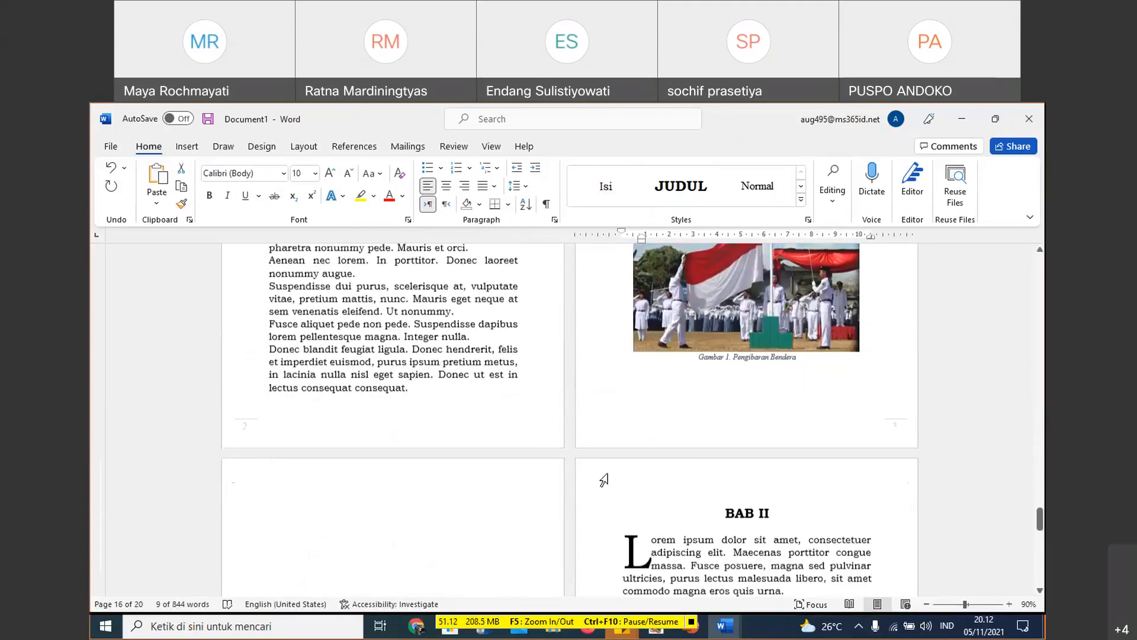
{"action": "scroll", "coordinate": [679, 370], "scroll_direction": "up", "scroll_amount": 1}
{"action": "scroll", "coordinate": [678, 371], "scroll_direction": "up", "scroll_amount": 5}
{"action": "left_click", "coordinate": [736, 542]}
{"action": "key", "text": "Return"}
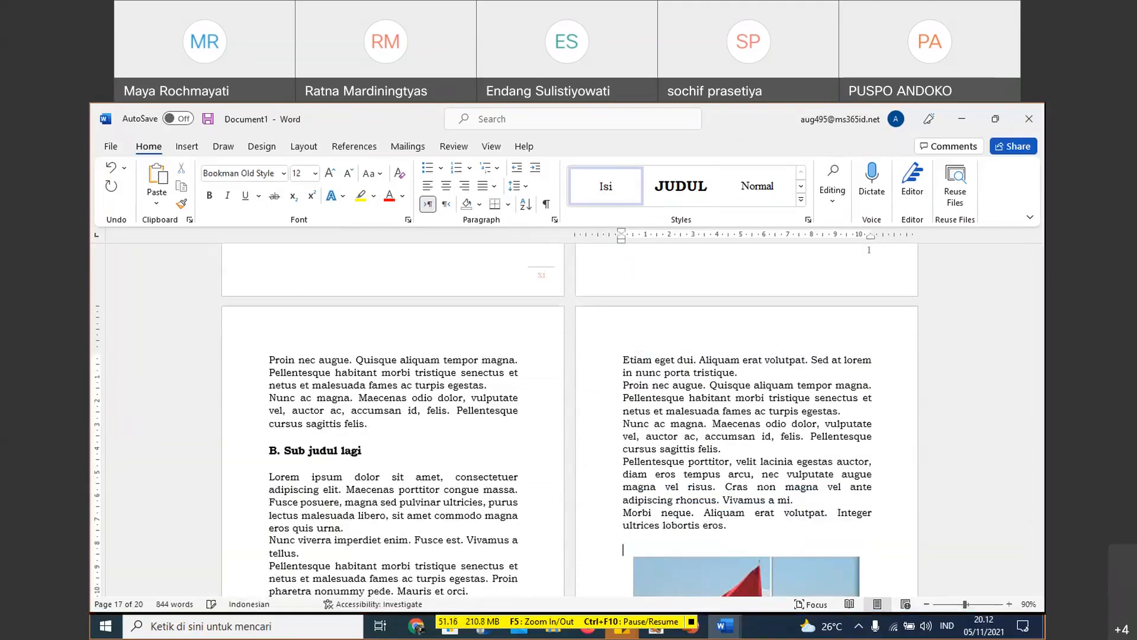
{"action": "type", "text": "=Lorem(18)"}
{"action": "key", "text": "Return"}
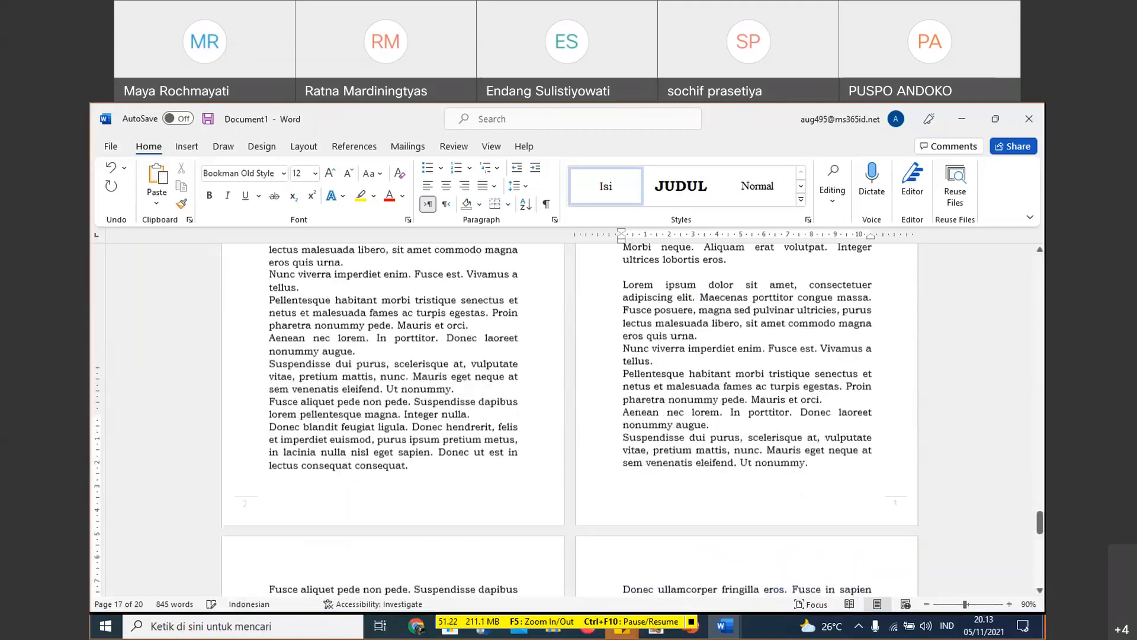
- Update the DAFTAR ISI table of contents with the option to update page numbers only
{"action": "scroll", "coordinate": [700, 437], "scroll_direction": "down", "scroll_amount": 10}
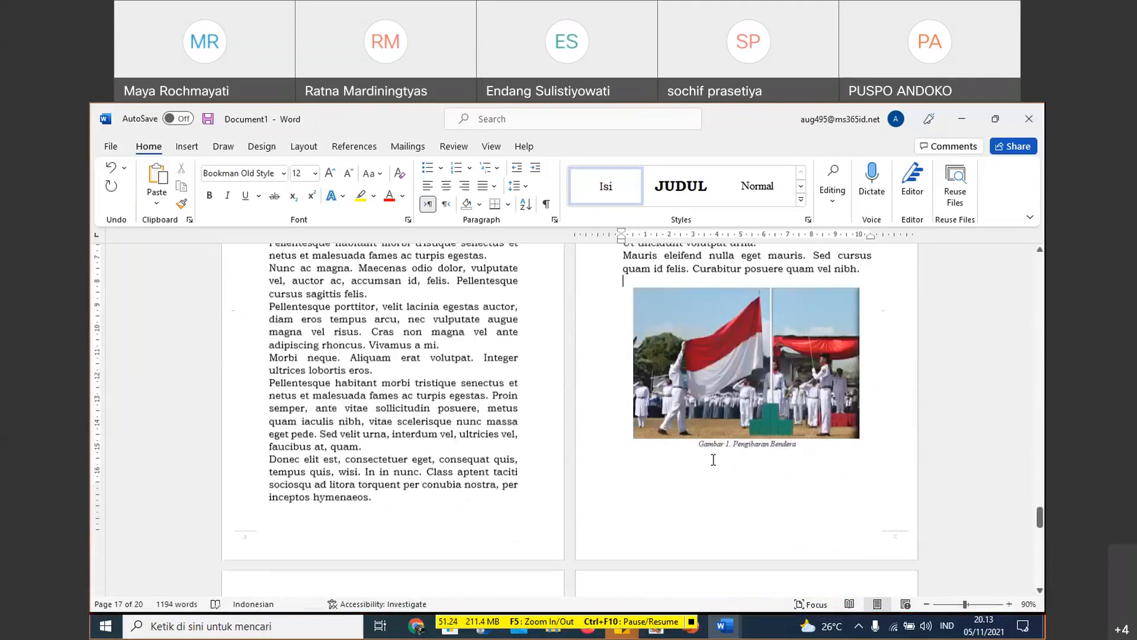
{"action": "scroll", "coordinate": [713, 460], "scroll_direction": "down", "scroll_amount": 3}
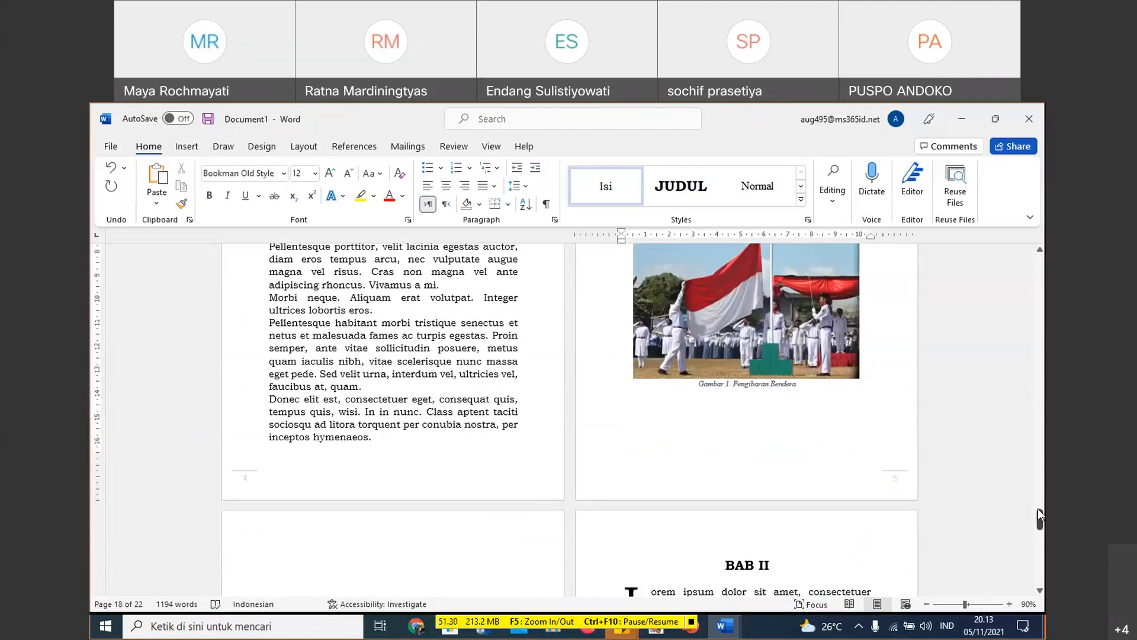
{"action": "left_click_drag", "start_coordinate": [1038, 515], "coordinate": [1038, 354]}
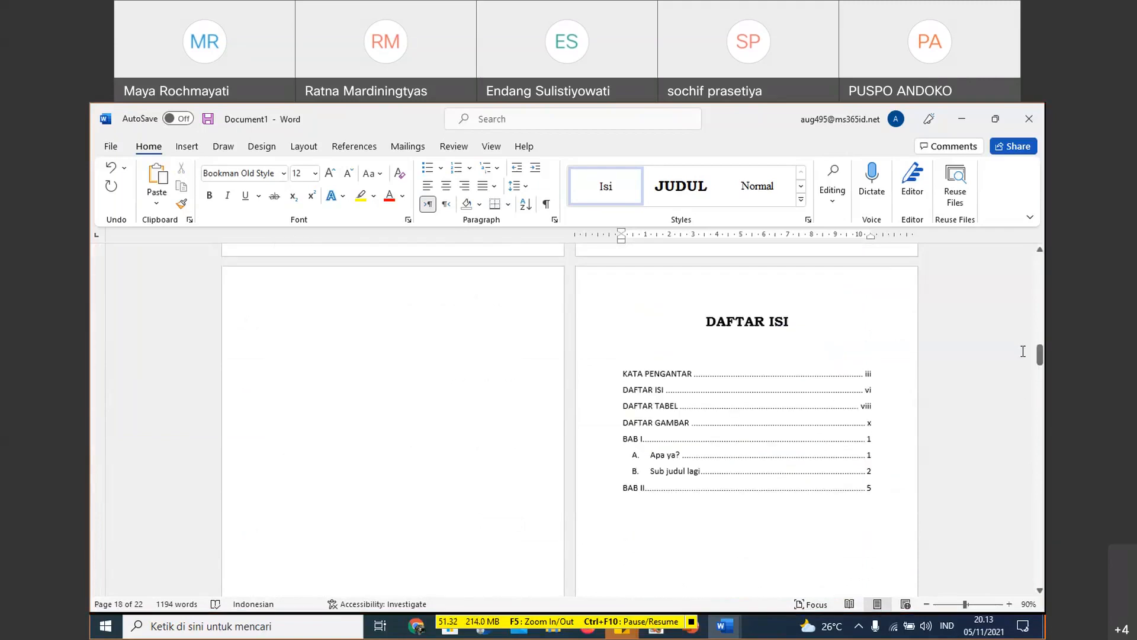
{"action": "left_click", "coordinate": [804, 479]}
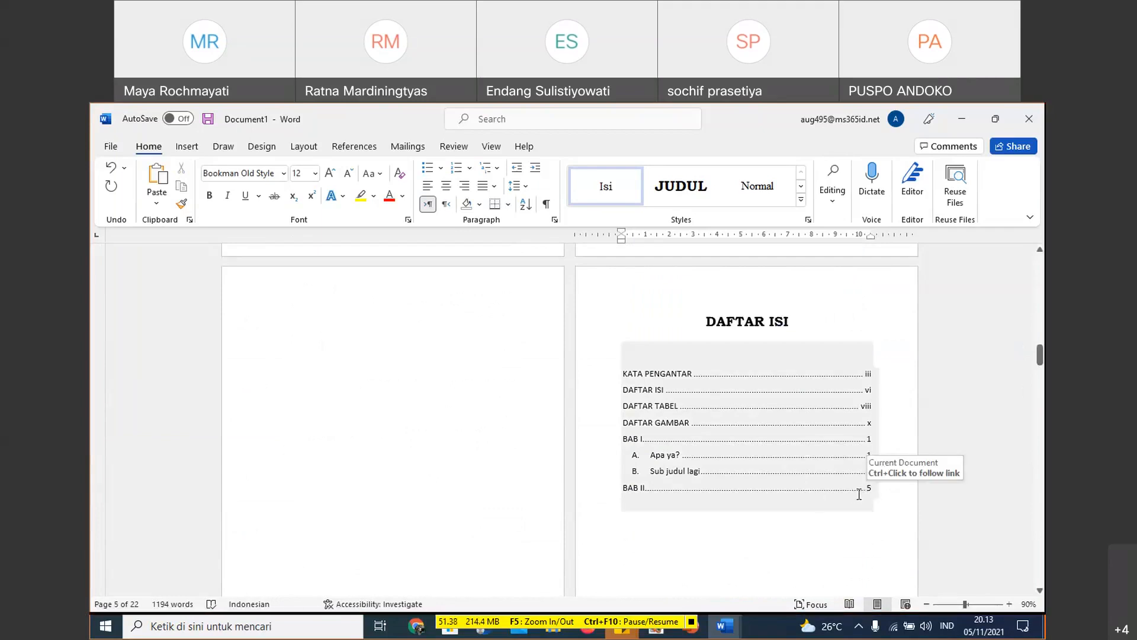
{"action": "left_click", "coordinate": [712, 378]}
{"action": "left_click", "coordinate": [683, 333]}
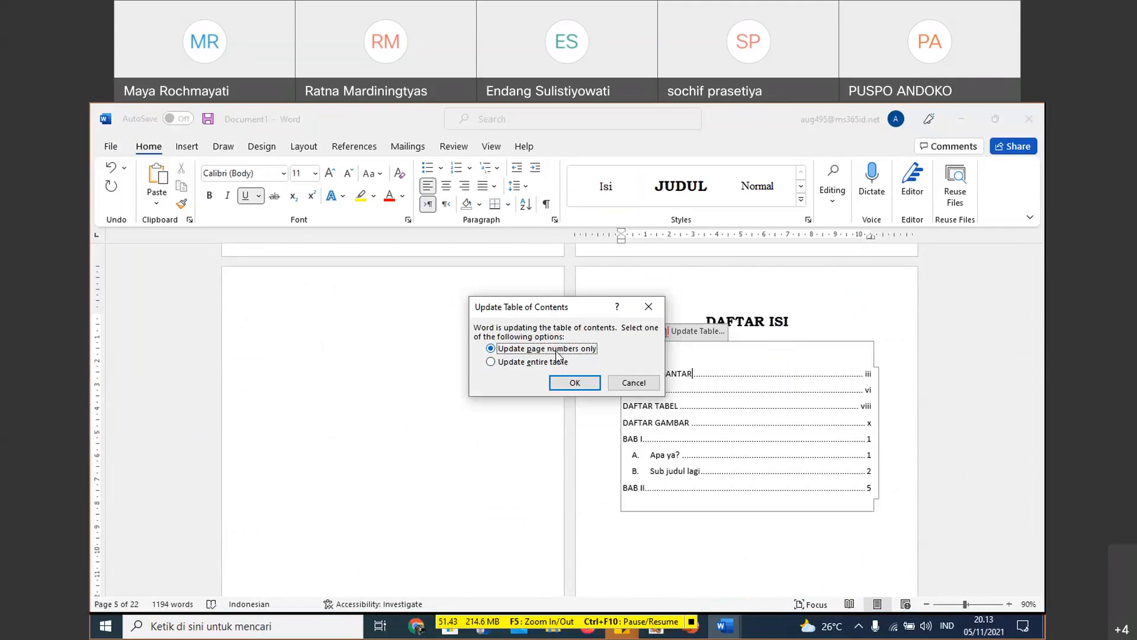
{"action": "left_click", "coordinate": [574, 383]}
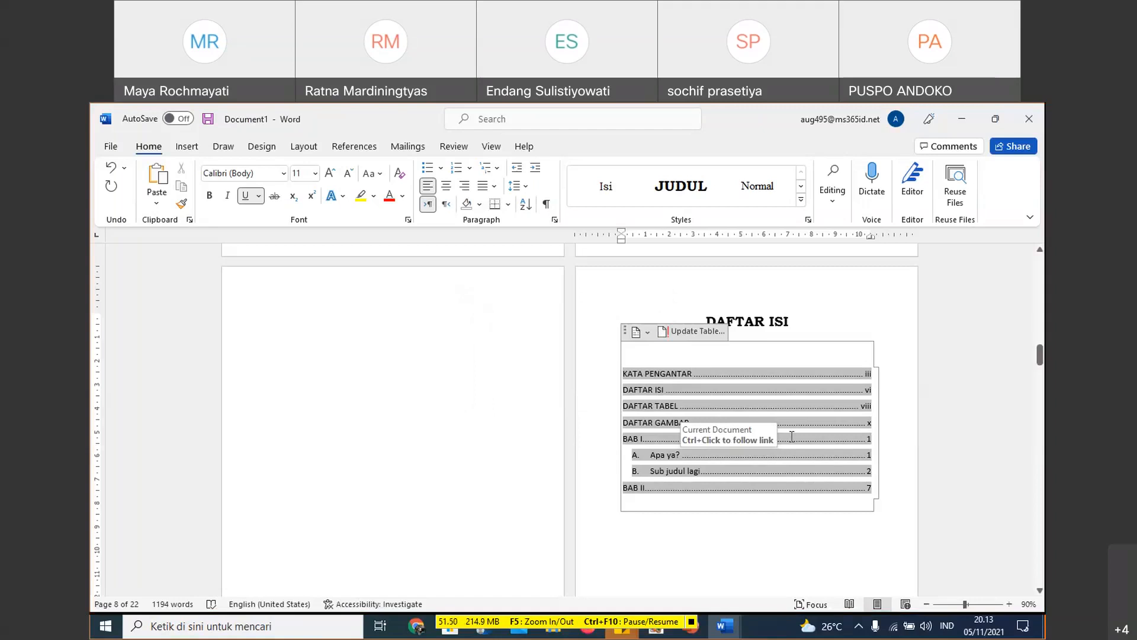
- Examine the DAFTAR ISI page numbers, the DAFTAR GAMBAR list and the pages from BAB I through the start of BAB II
{"action": "left_click", "coordinate": [691, 373]}
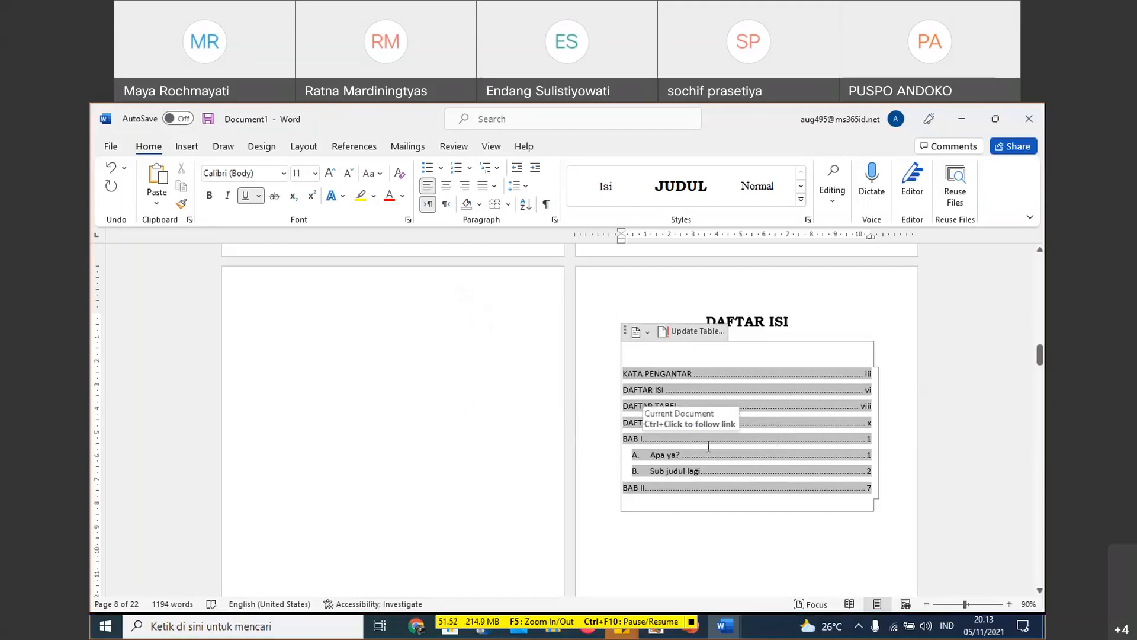
{"action": "scroll", "coordinate": [846, 391], "scroll_direction": "down", "scroll_amount": 3}
{"action": "scroll", "coordinate": [873, 406], "scroll_direction": "down", "scroll_amount": 10}
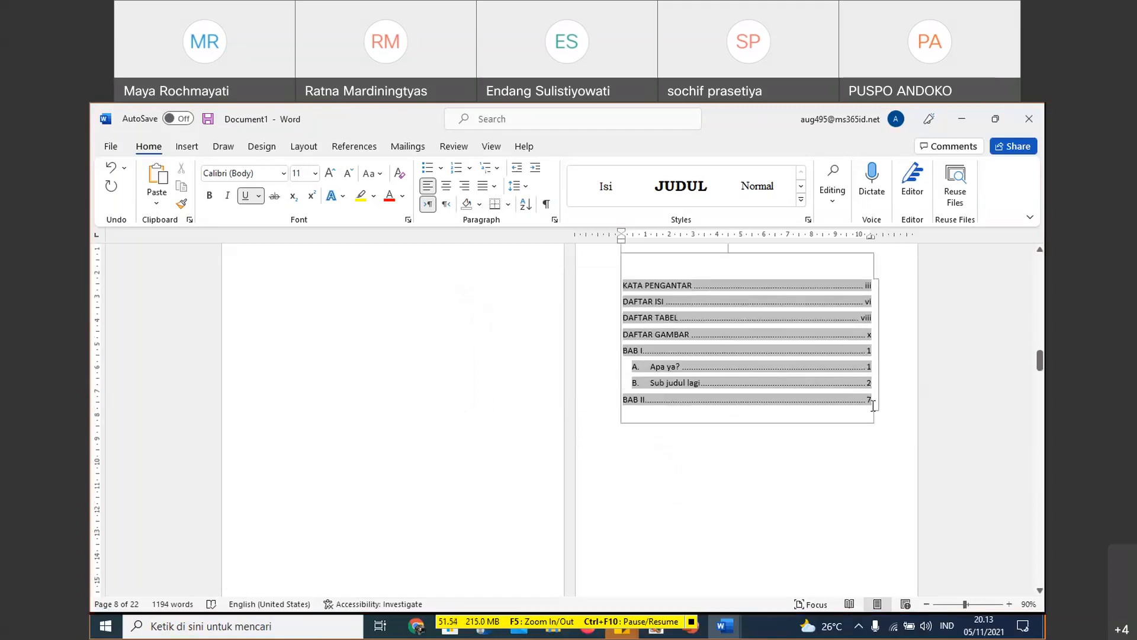
{"action": "scroll", "coordinate": [775, 450], "scroll_direction": "down", "scroll_amount": 5}
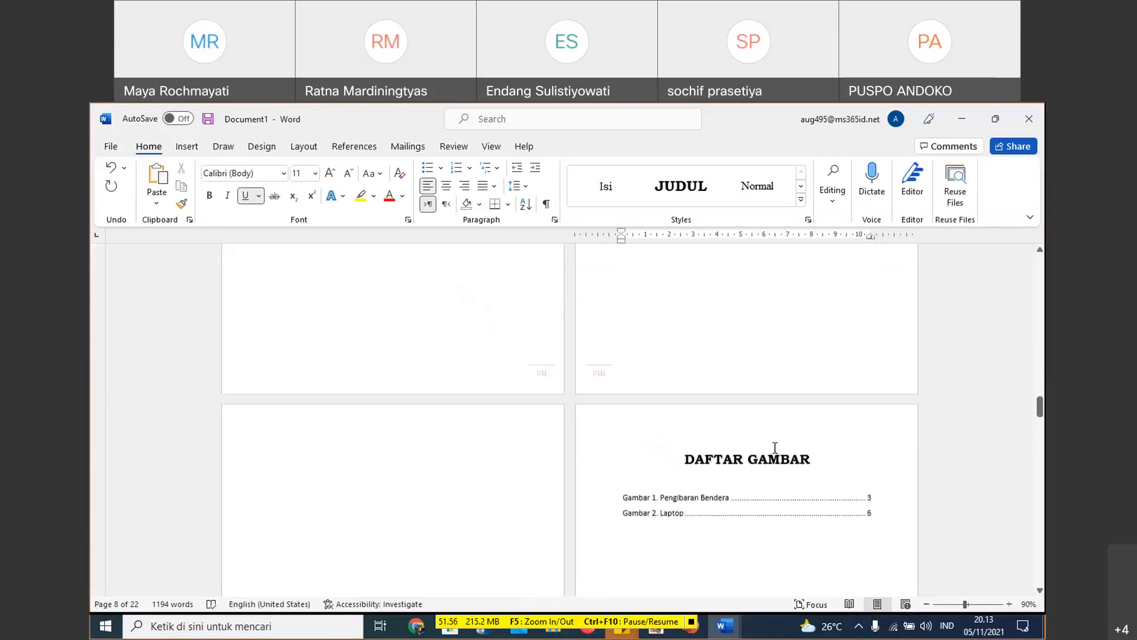
{"action": "scroll", "coordinate": [715, 444], "scroll_direction": "down", "scroll_amount": 5}
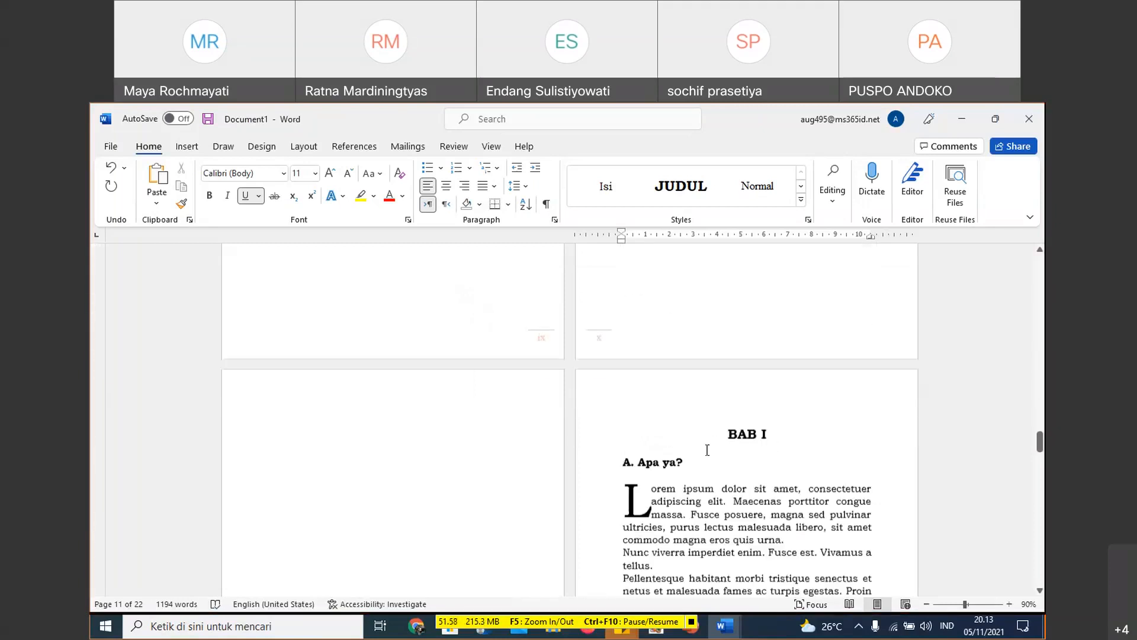
{"action": "scroll", "coordinate": [707, 450], "scroll_direction": "down", "scroll_amount": 5}
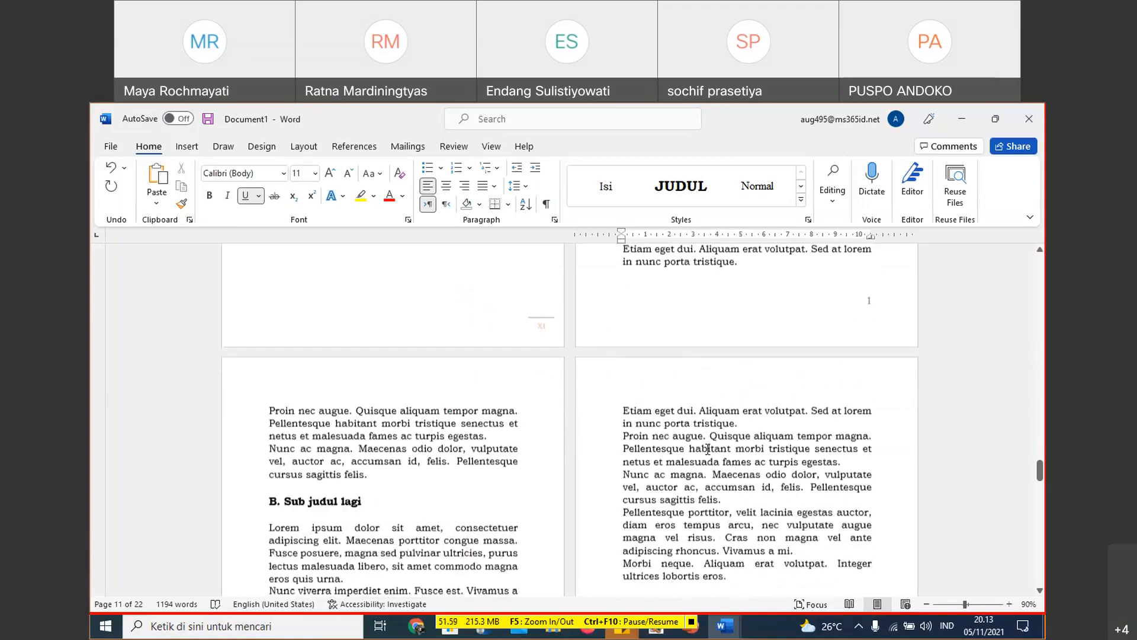
{"action": "scroll", "coordinate": [708, 449], "scroll_direction": "down", "scroll_amount": 5}
{"action": "scroll", "coordinate": [708, 451], "scroll_direction": "down", "scroll_amount": 5}
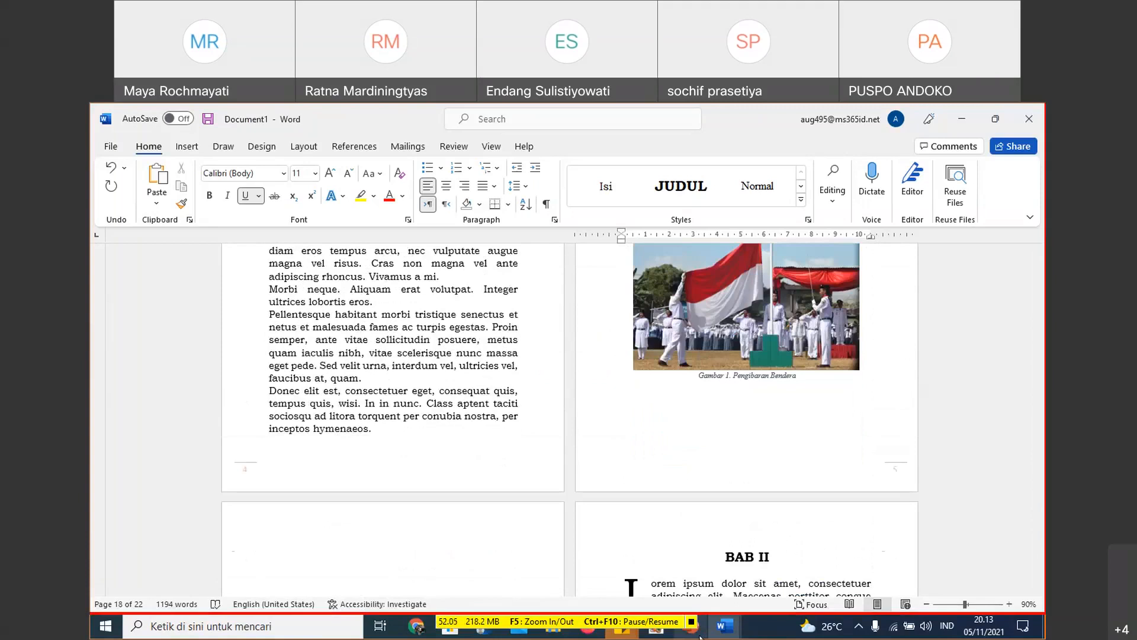
{"action": "scroll", "coordinate": [768, 325], "scroll_direction": "up", "scroll_amount": 3}
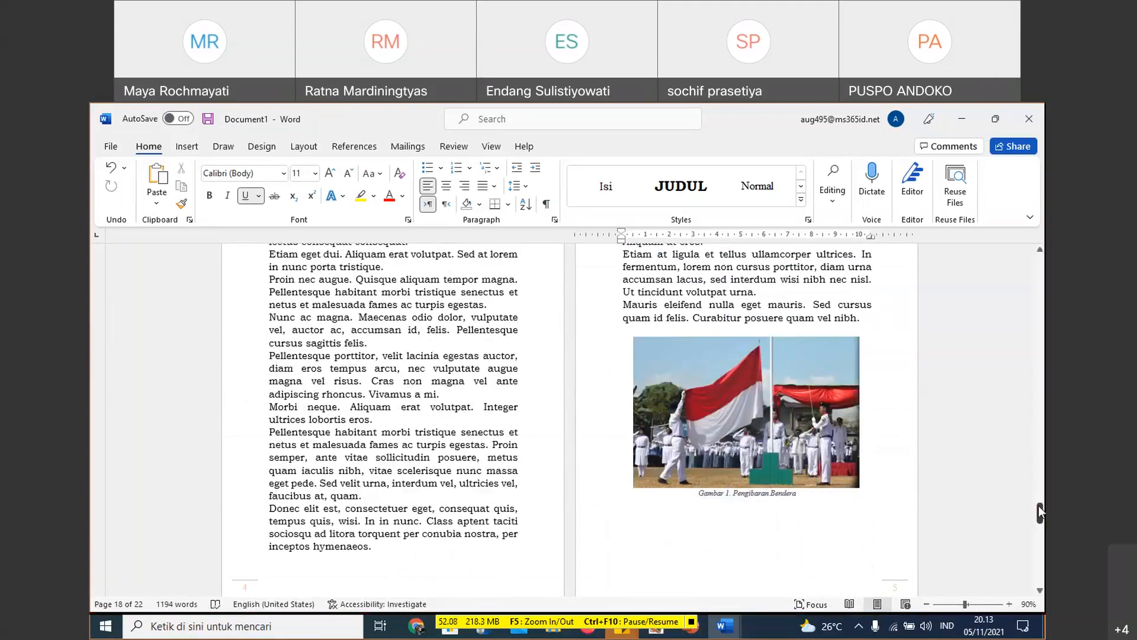
{"action": "left_click_drag", "start_coordinate": [1039, 512], "coordinate": [1031, 346]}
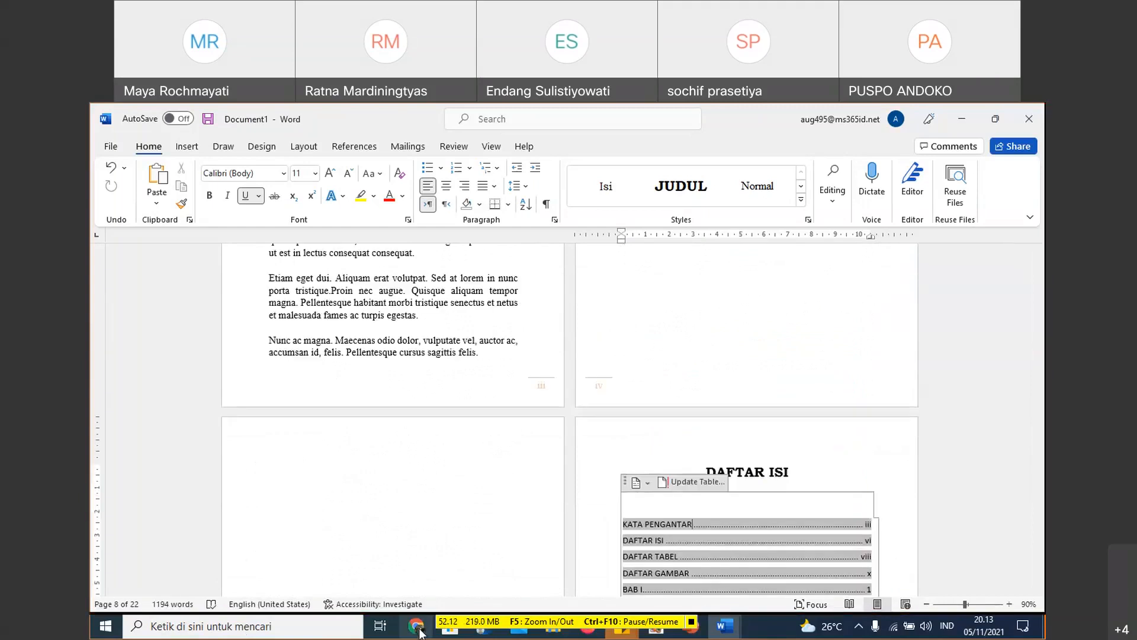
- Switch to Google Chrome, bring up the WhatsApp Web tab and open a new browser window
{"action": "left_click", "coordinate": [417, 627]}
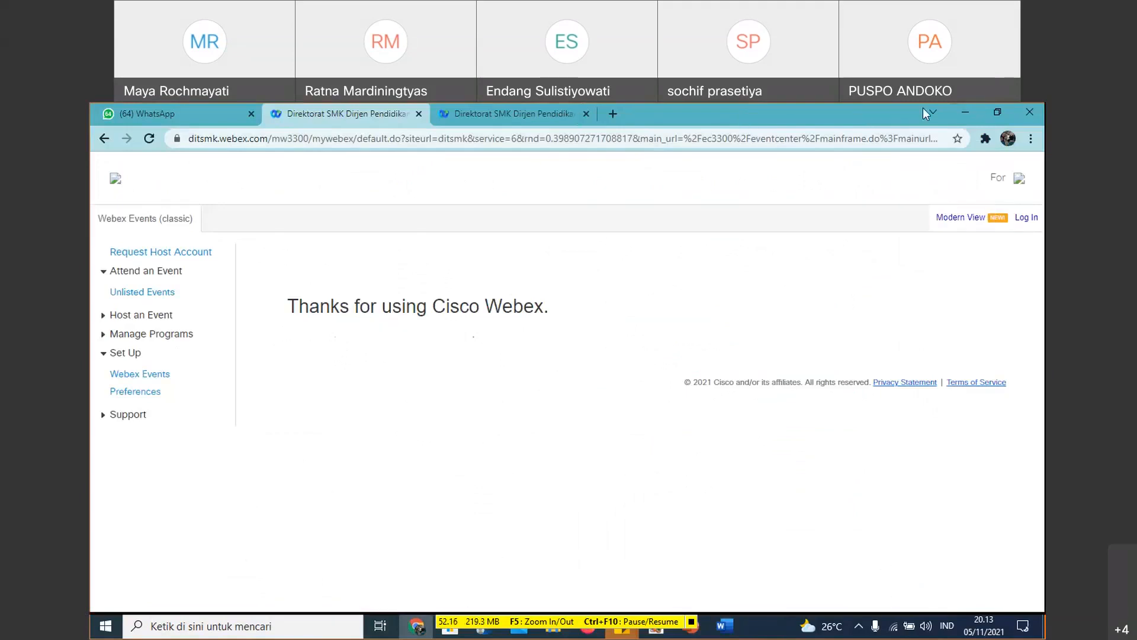
{"action": "left_click", "coordinate": [150, 107]}
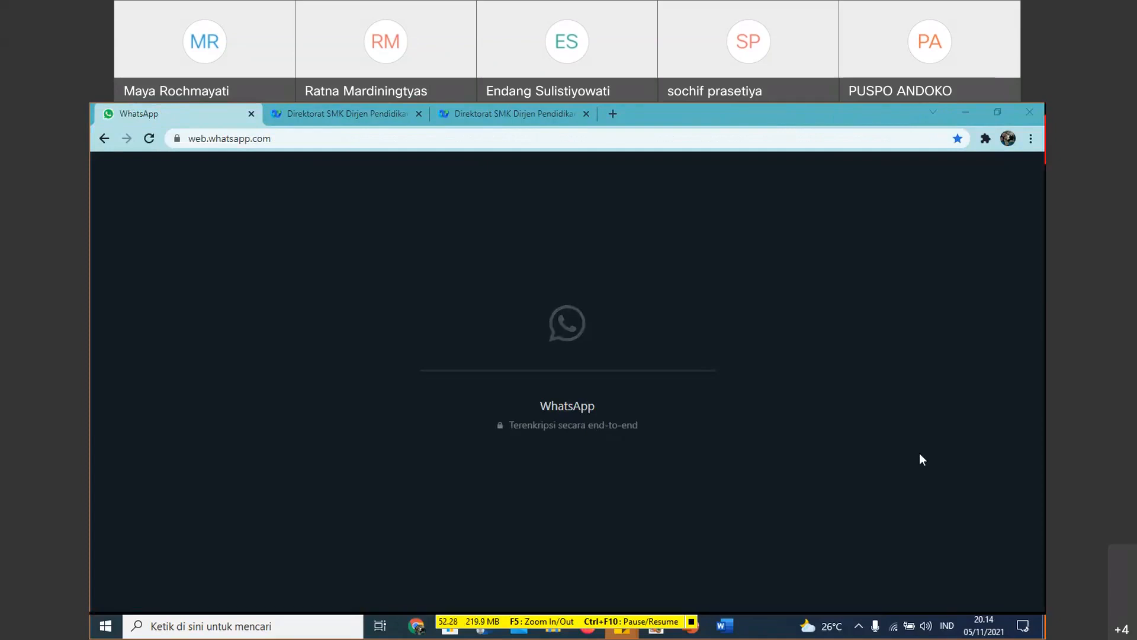
{"action": "left_click", "coordinate": [416, 636]}
{"action": "left_click", "coordinate": [419, 634]}
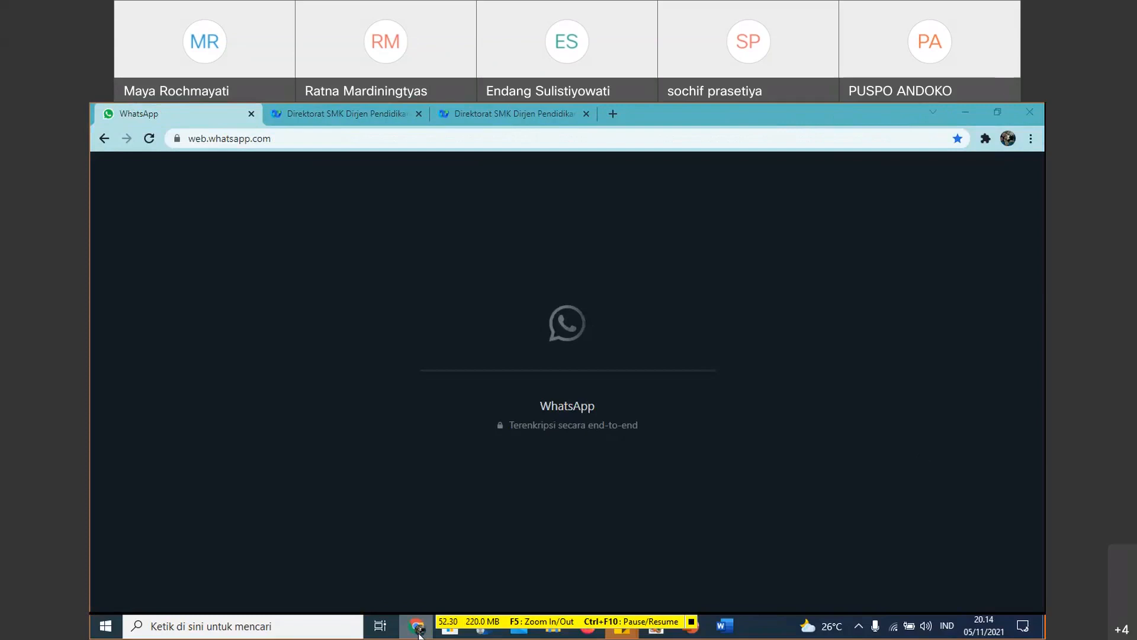
{"action": "right_click", "coordinate": [419, 633]}
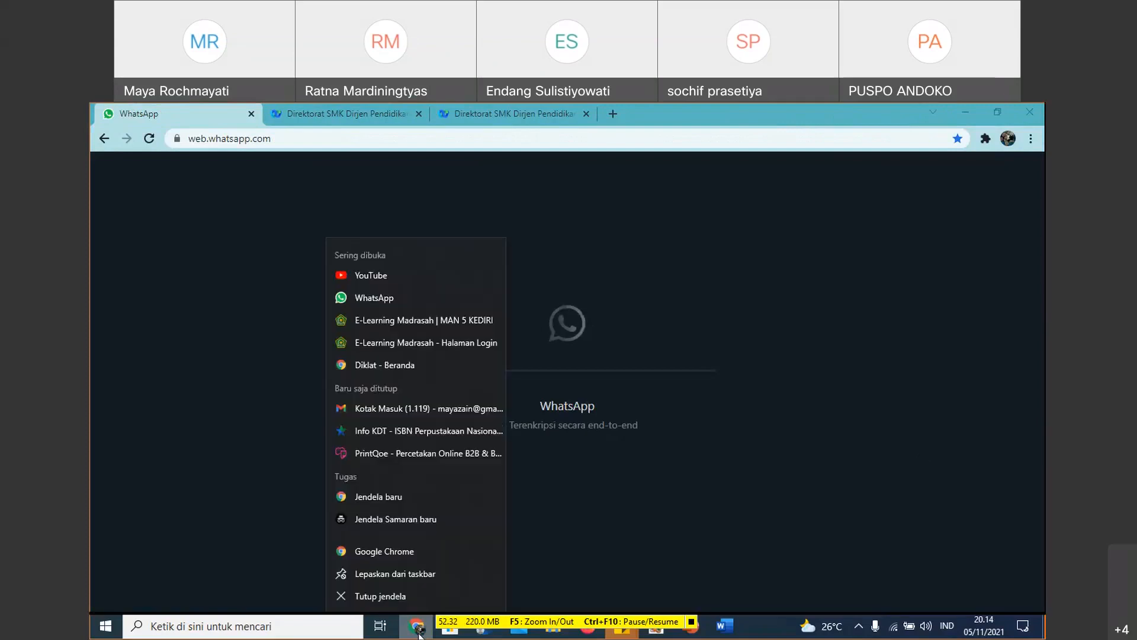
{"action": "left_click", "coordinate": [411, 553]}
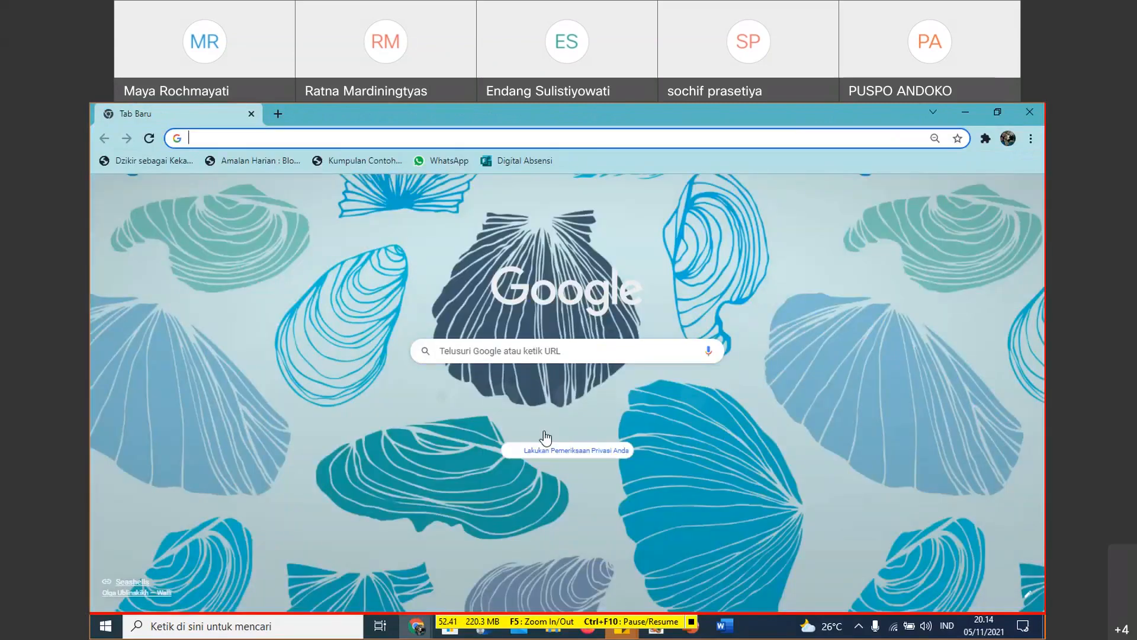
- Switch to another Chrome profile and open the Canva website in a new tab
{"action": "left_click", "coordinate": [1008, 140]}
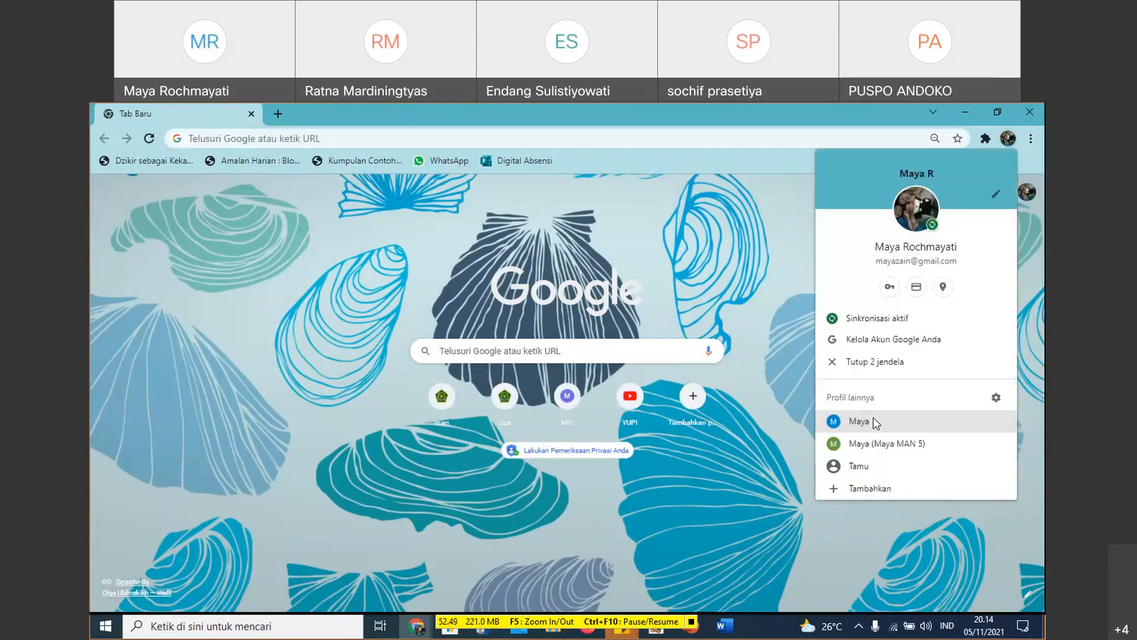
{"action": "left_click", "coordinate": [790, 307]}
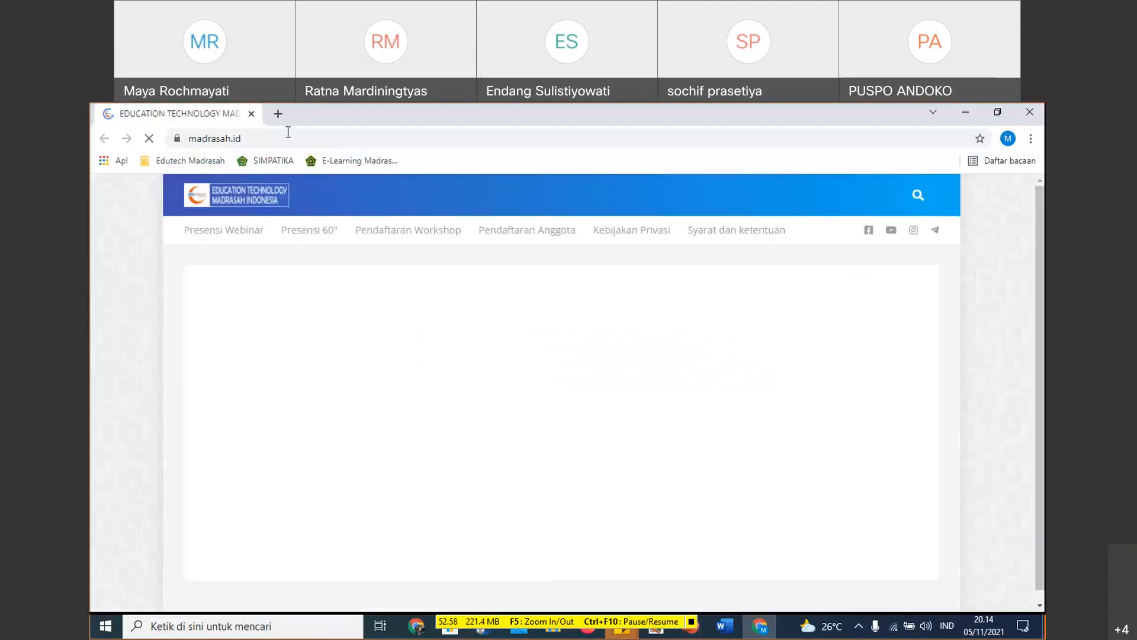
{"action": "left_click", "coordinate": [278, 113]}
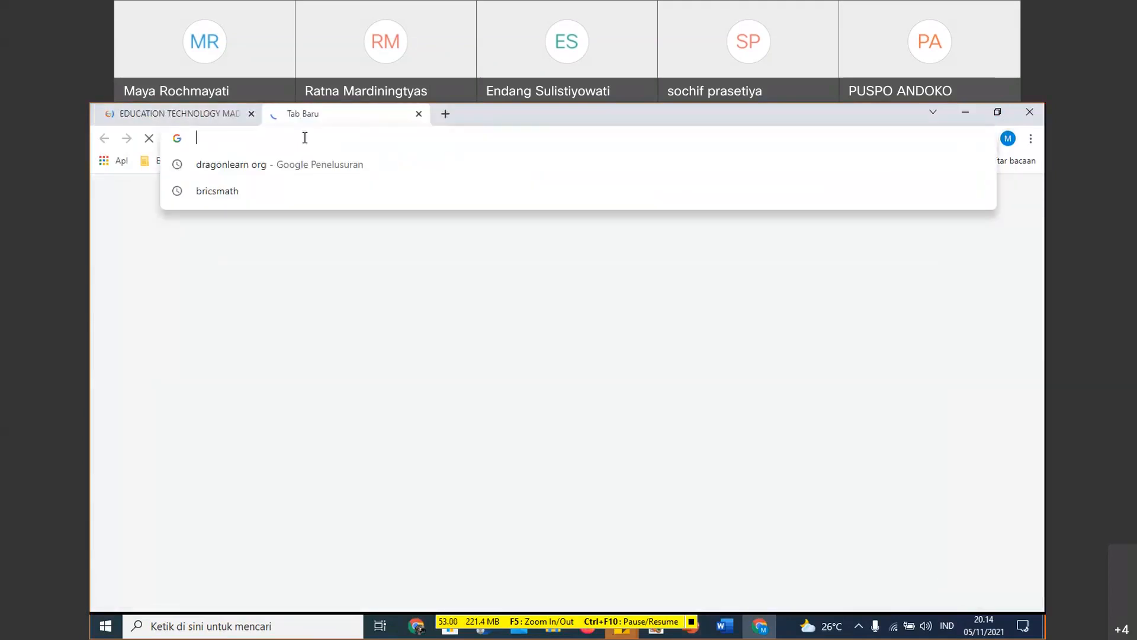
{"action": "type", "text": "ca"}
{"action": "key", "text": "Return"}
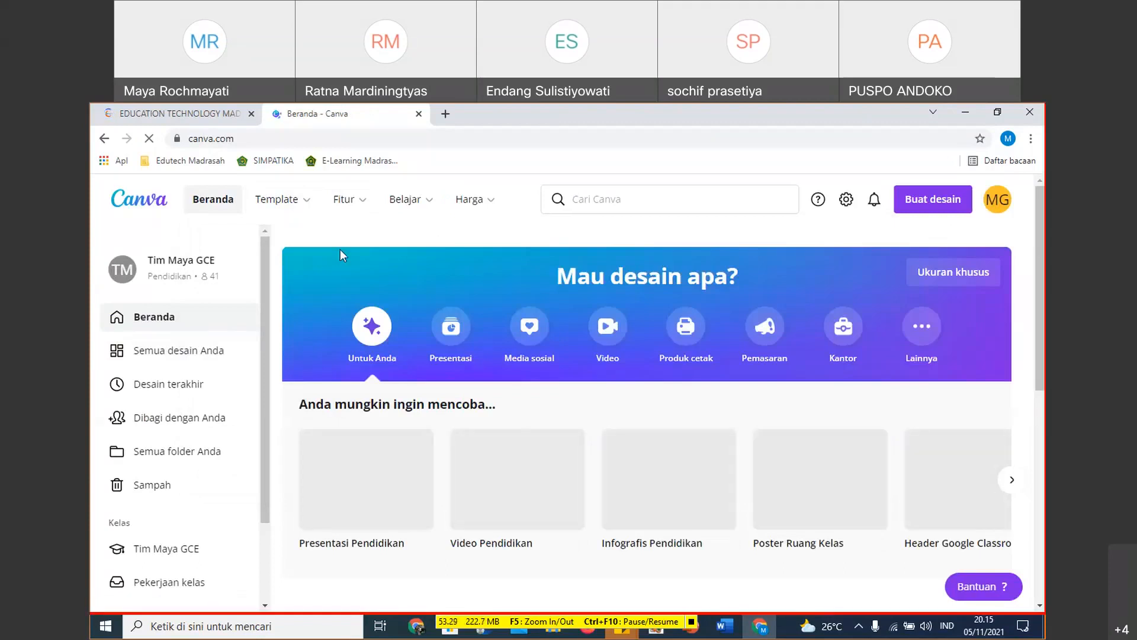
- Go to Canva's template gallery and search it for Sampul Buku templates
{"action": "left_click", "coordinate": [308, 205]}
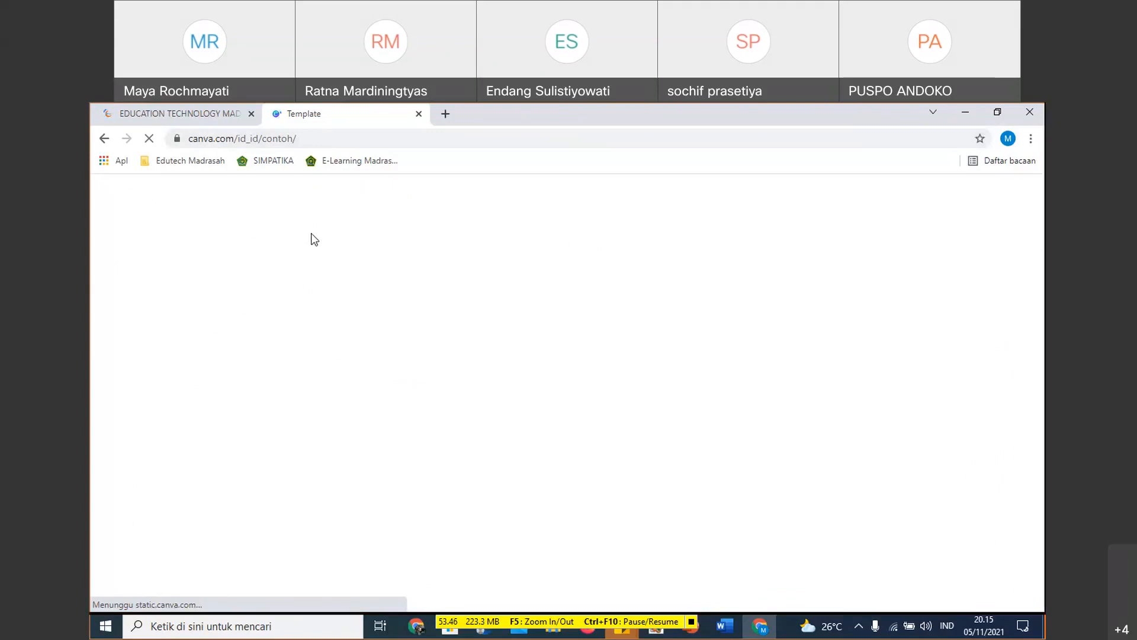
{"action": "scroll", "coordinate": [568, 302], "scroll_direction": "down", "scroll_amount": 2}
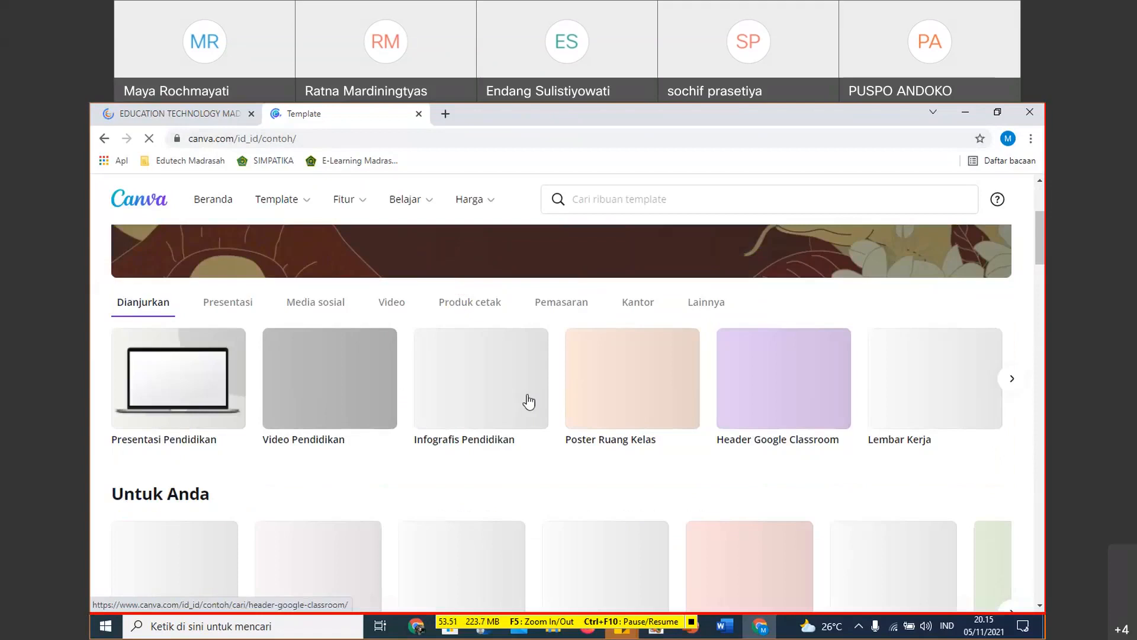
{"action": "left_click", "coordinate": [629, 197]}
{"action": "type", "text": "sa"}
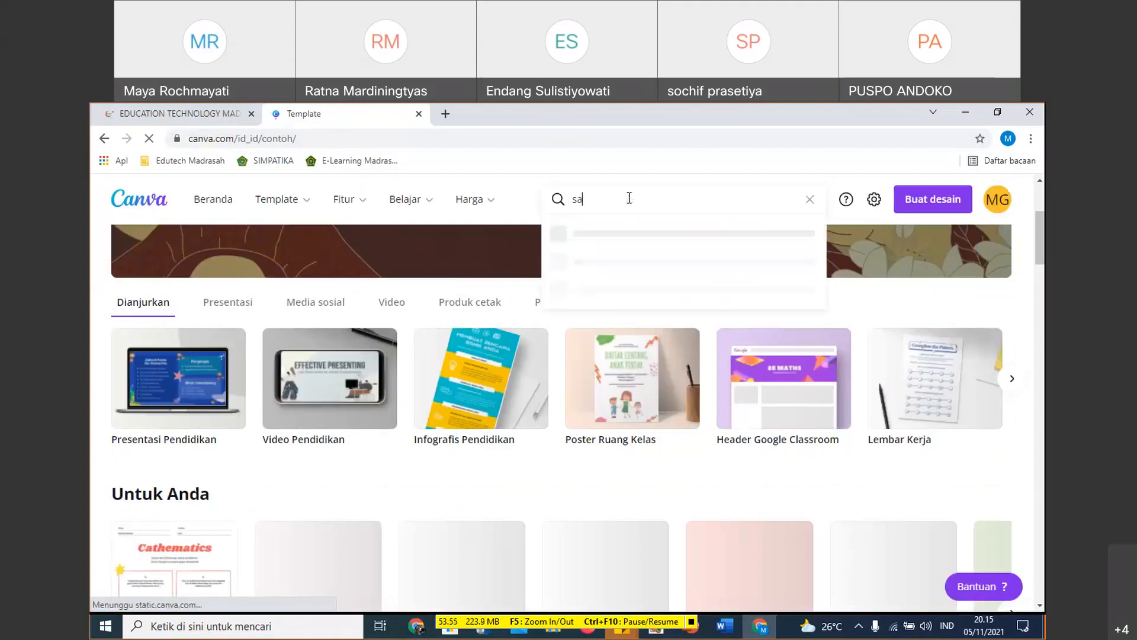
{"action": "type", "text": "mpul"}
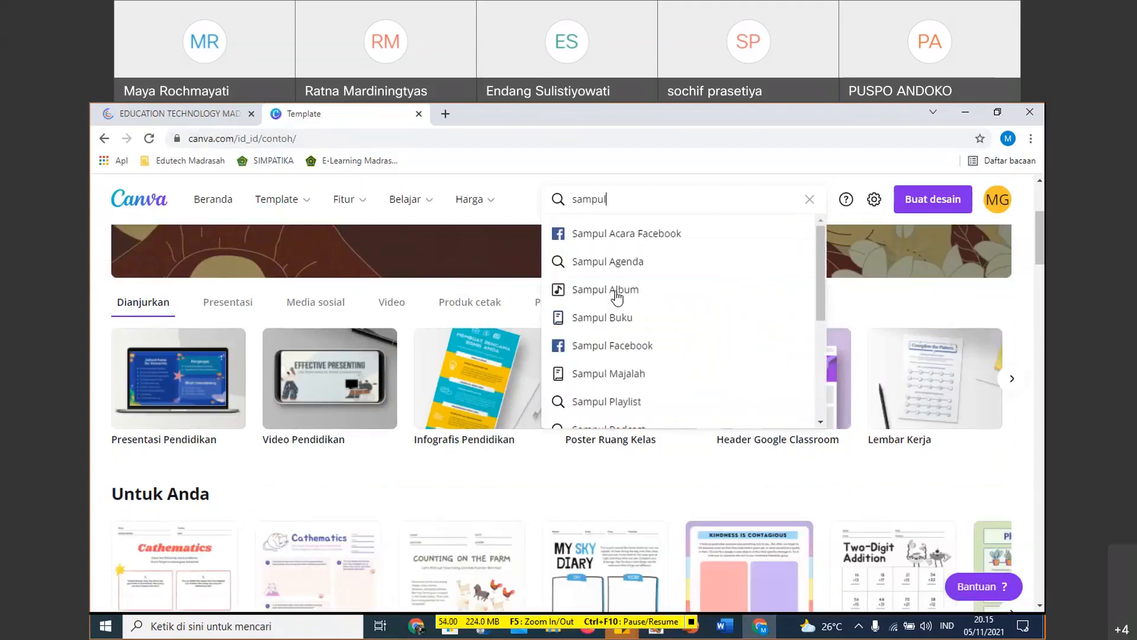
{"action": "left_click", "coordinate": [601, 324]}
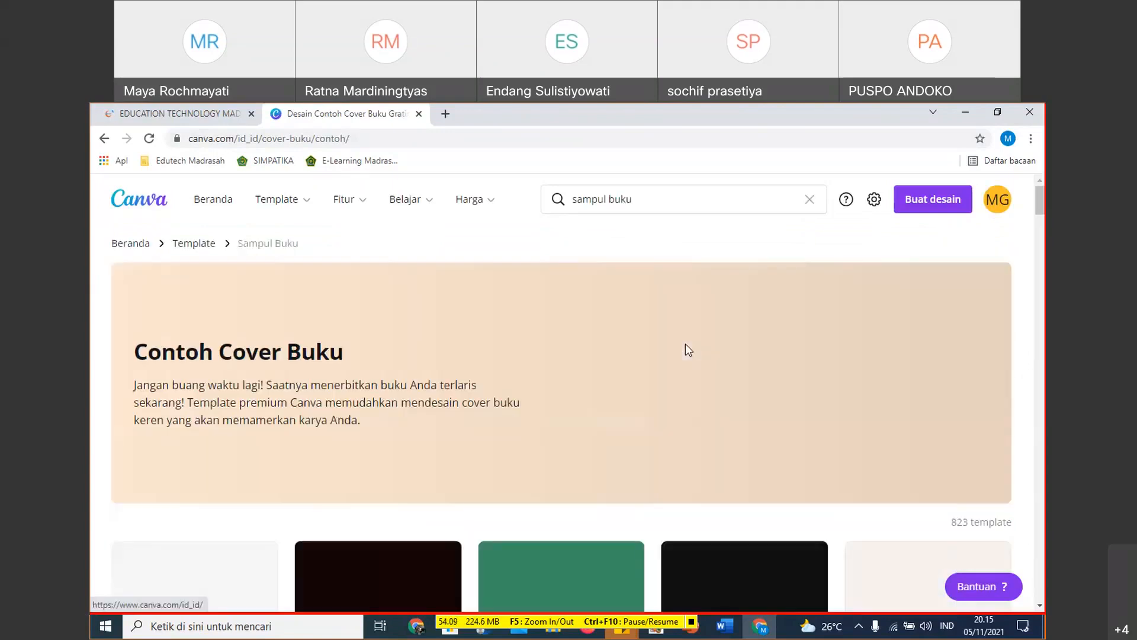
- Close the Education Technology Madrasah tab and look through the Sampul Buku templates for a suitable cover design
{"action": "scroll", "coordinate": [616, 405], "scroll_direction": "down", "scroll_amount": 5}
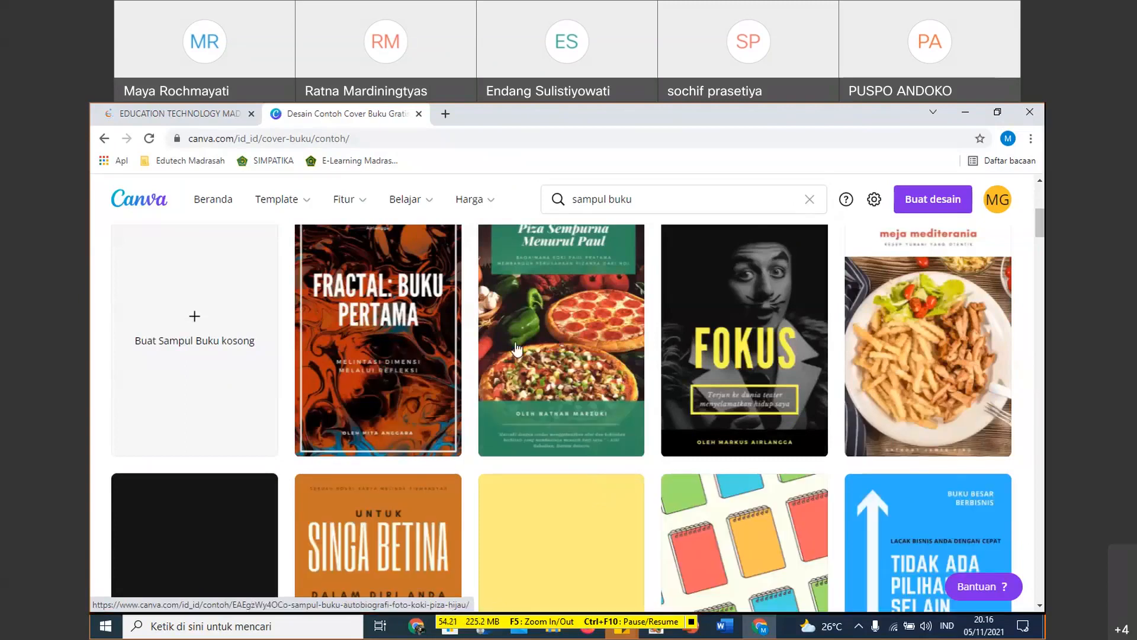
{"action": "left_click", "coordinate": [250, 114]}
{"action": "scroll", "coordinate": [340, 385], "scroll_direction": "down", "scroll_amount": 4}
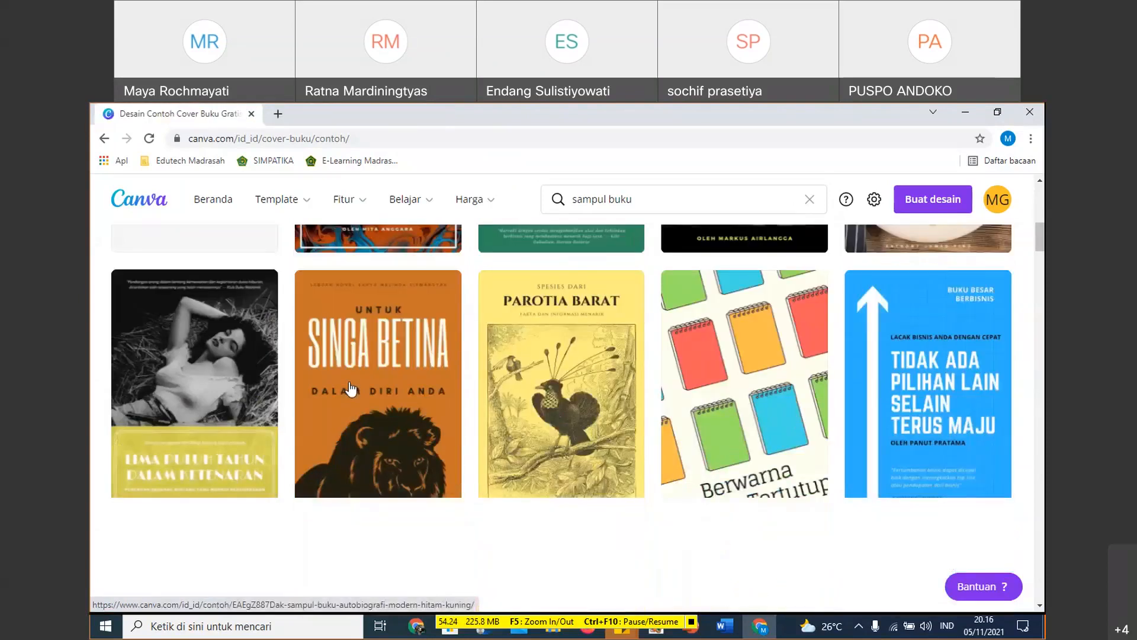
{"action": "scroll", "coordinate": [647, 335], "scroll_direction": "up", "scroll_amount": 2}
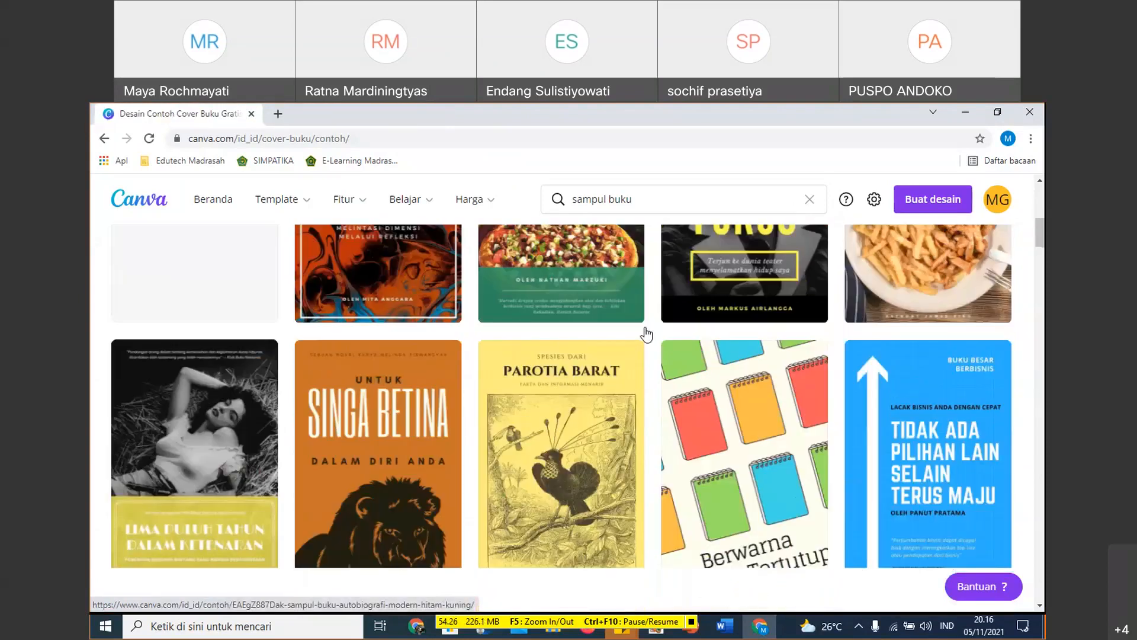
{"action": "scroll", "coordinate": [552, 352], "scroll_direction": "up", "scroll_amount": 2}
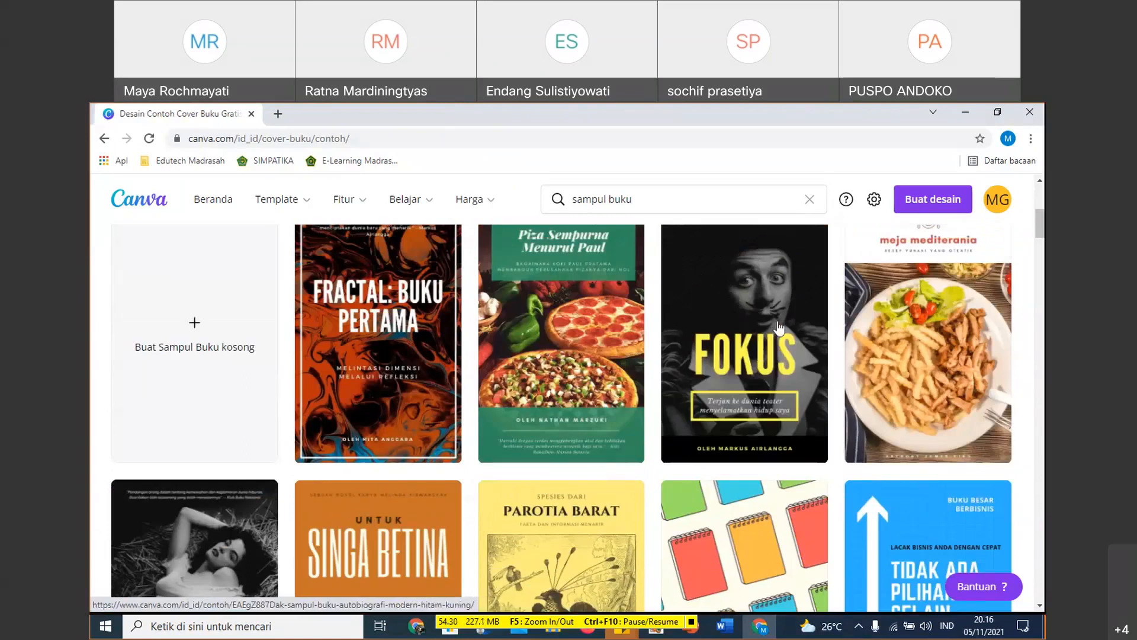
{"action": "scroll", "coordinate": [779, 329], "scroll_direction": "down", "scroll_amount": 1}
{"action": "scroll", "coordinate": [779, 328], "scroll_direction": "down", "scroll_amount": 1}
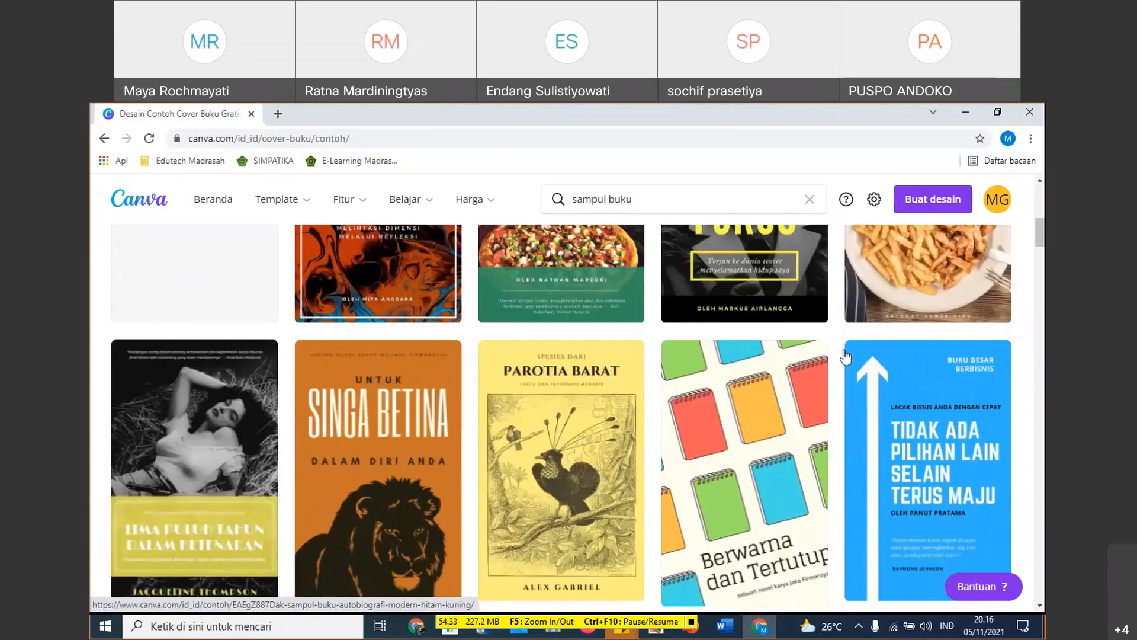
{"action": "scroll", "coordinate": [845, 356], "scroll_direction": "down", "scroll_amount": 5}
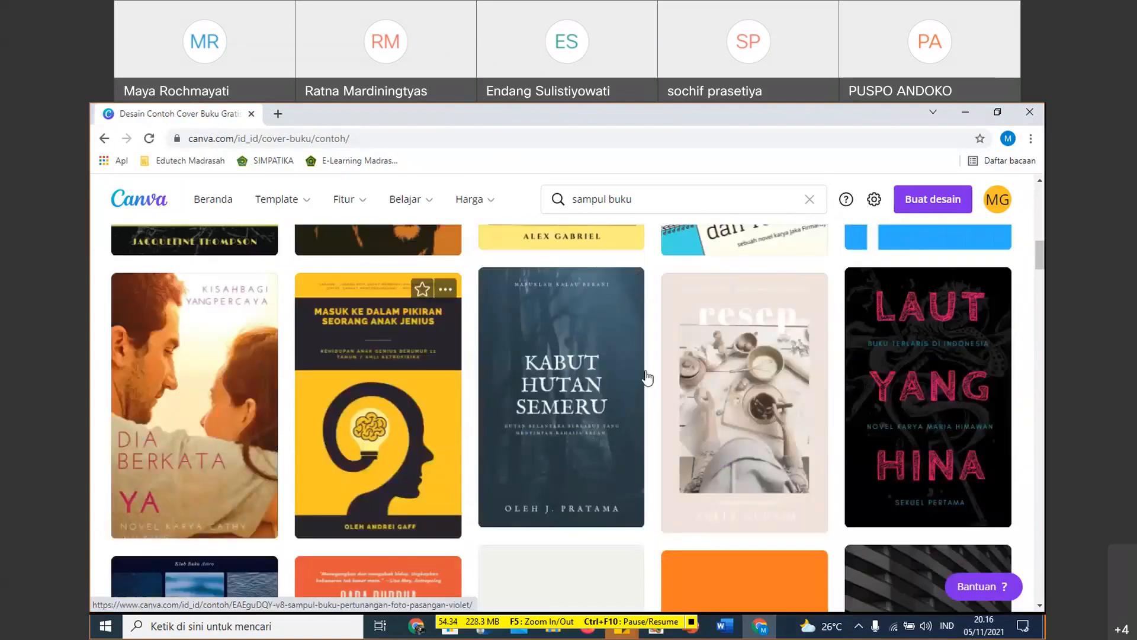
{"action": "scroll", "coordinate": [648, 377], "scroll_direction": "down", "scroll_amount": 2}
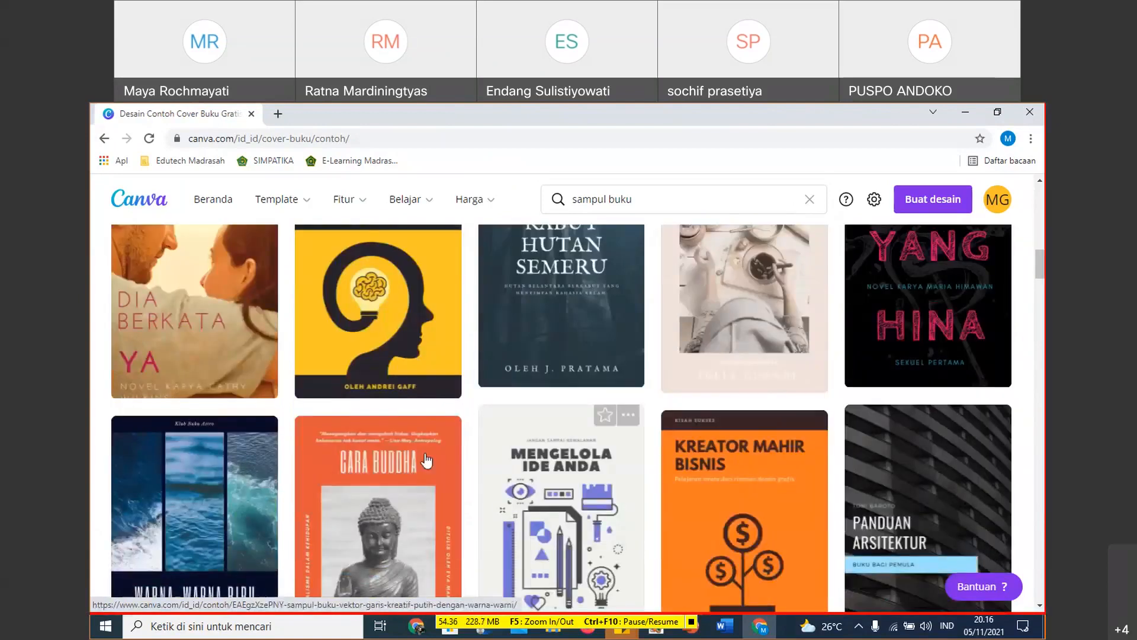
{"action": "scroll", "coordinate": [680, 390], "scroll_direction": "down", "scroll_amount": 2}
{"action": "scroll", "coordinate": [680, 391], "scroll_direction": "down", "scroll_amount": 2}
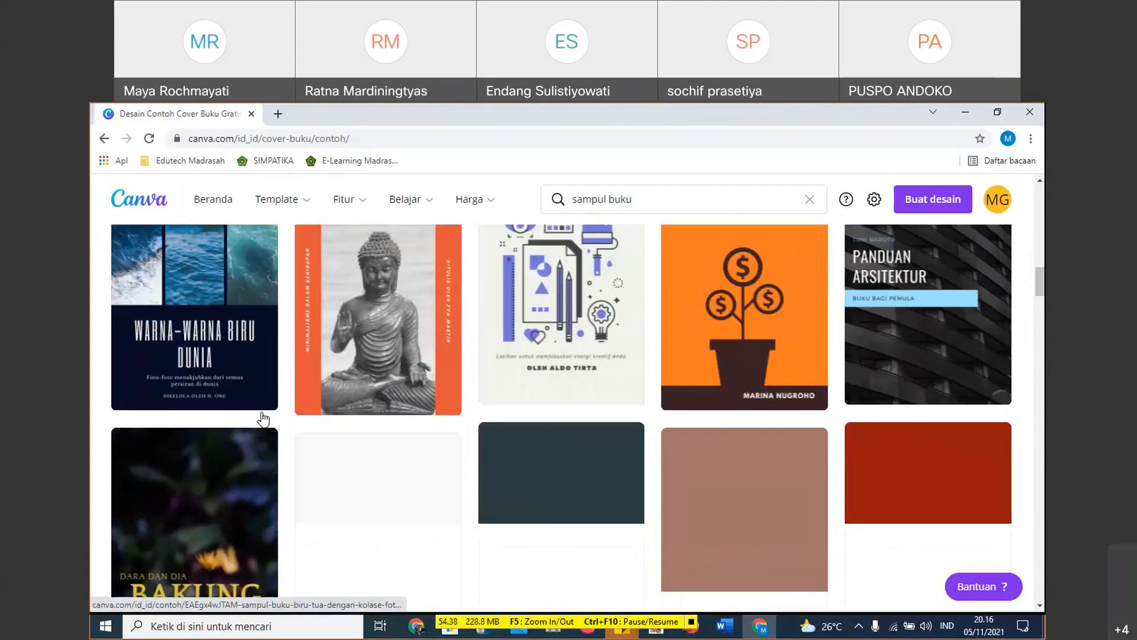
{"action": "scroll", "coordinate": [264, 419], "scroll_direction": "down", "scroll_amount": 2}
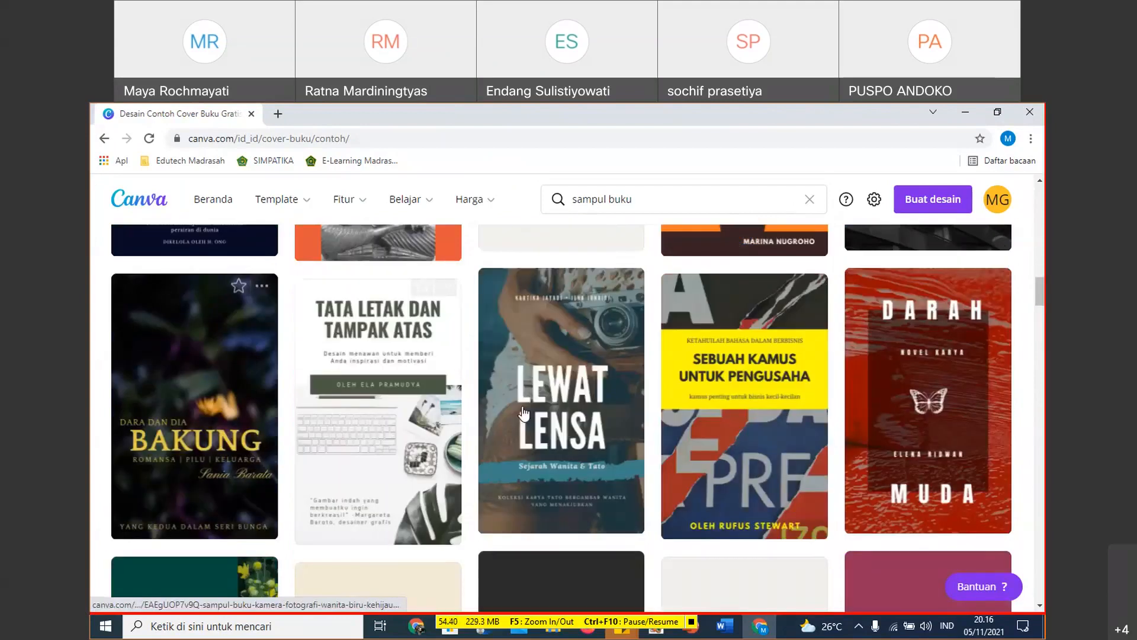
{"action": "scroll", "coordinate": [237, 422], "scroll_direction": "down", "scroll_amount": 2}
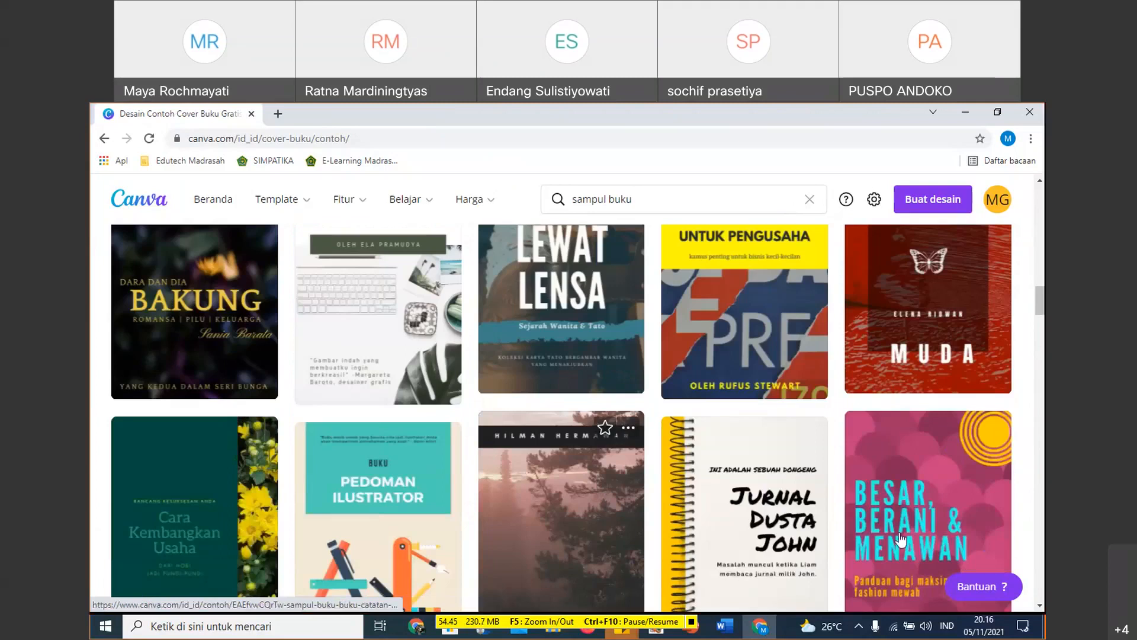
{"action": "scroll", "coordinate": [901, 539], "scroll_direction": "down", "scroll_amount": 1}
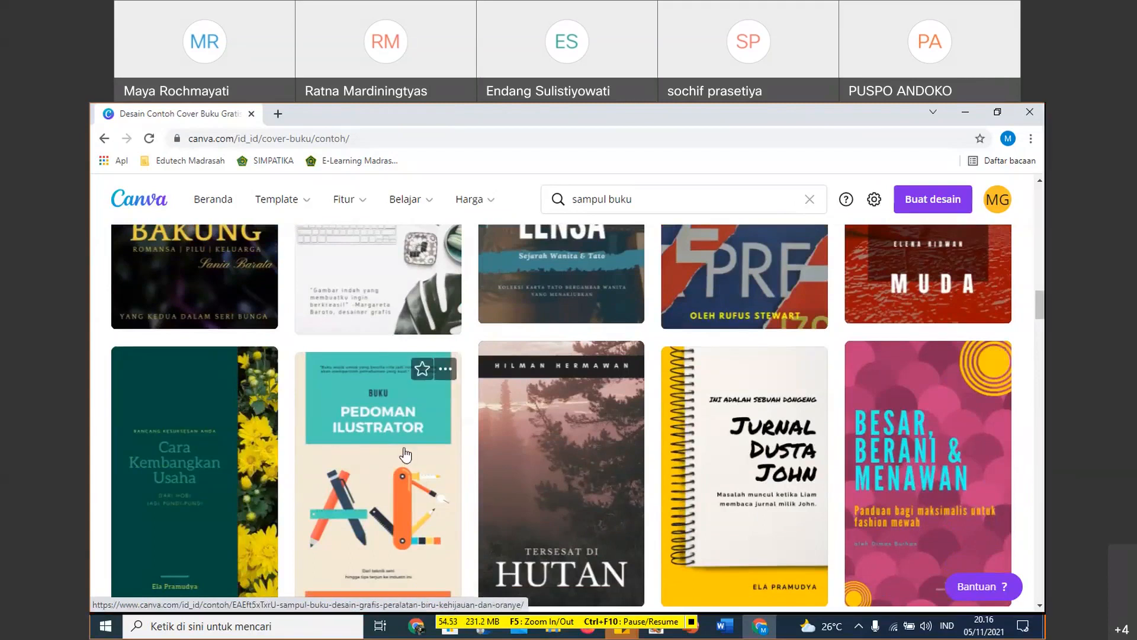
{"action": "scroll", "coordinate": [405, 455], "scroll_direction": "down", "scroll_amount": 3}
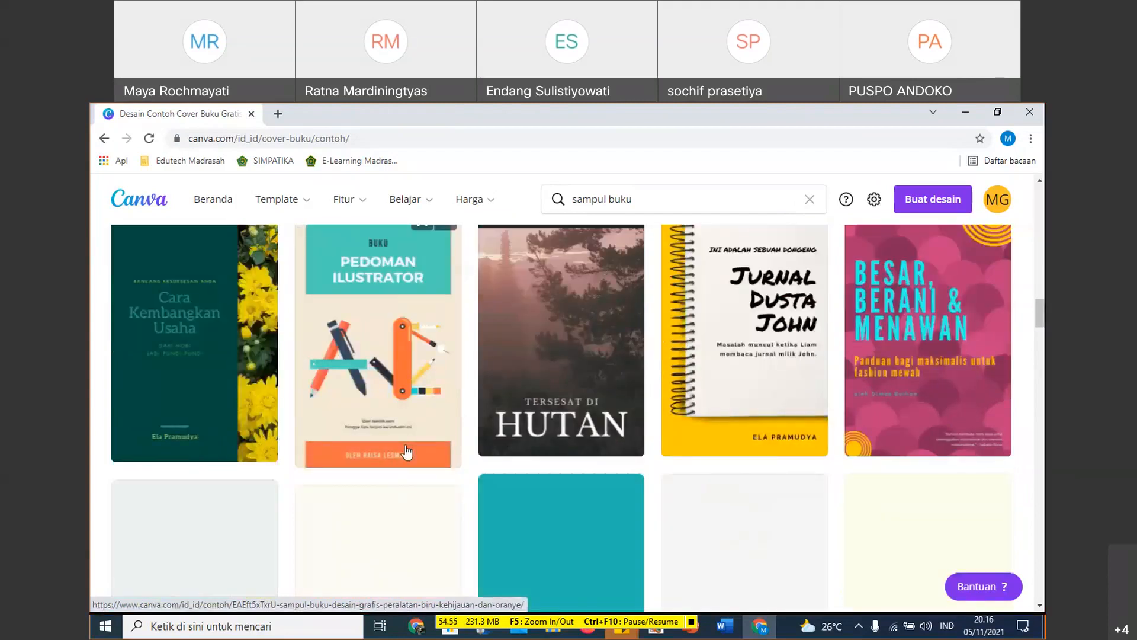
{"action": "scroll", "coordinate": [411, 365], "scroll_direction": "up", "scroll_amount": 1}
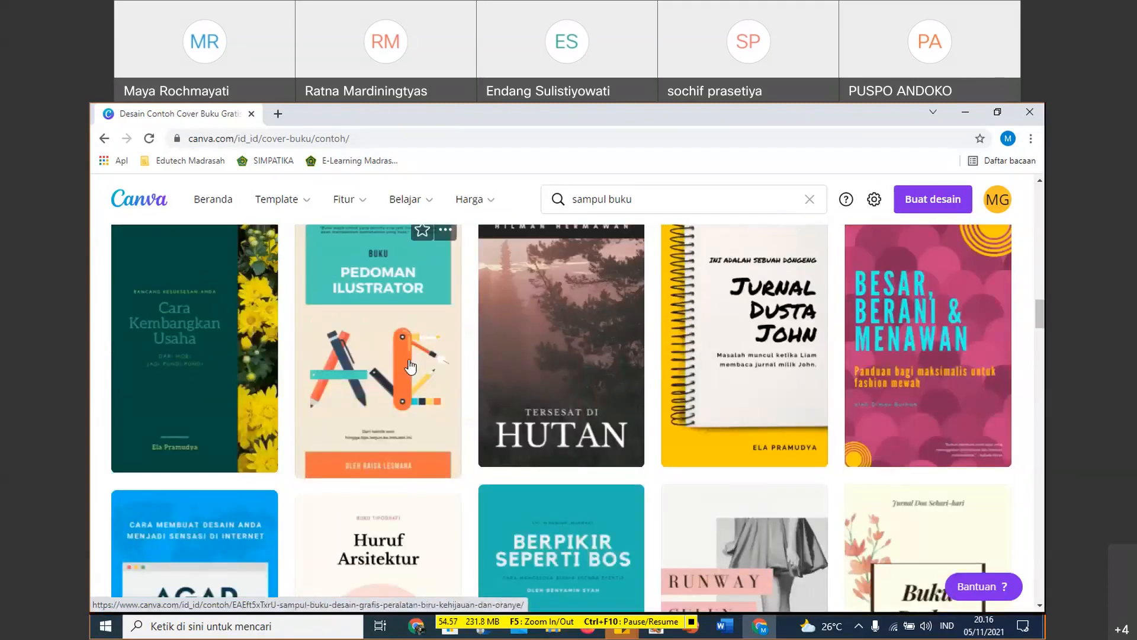
{"action": "scroll", "coordinate": [418, 352], "scroll_direction": "down", "scroll_amount": 1}
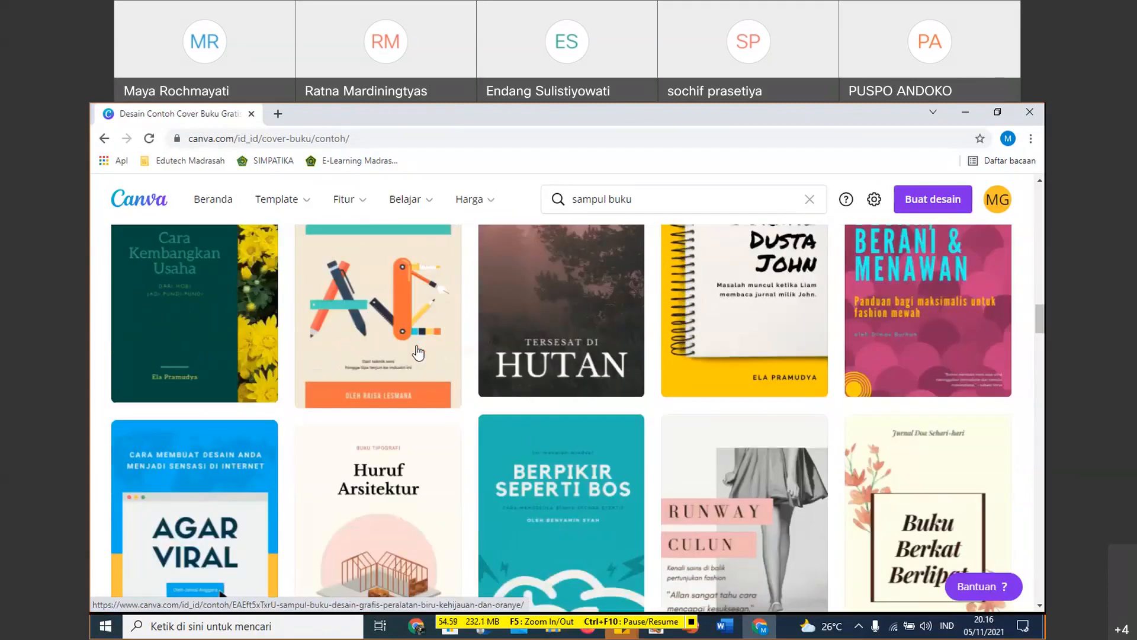
{"action": "scroll", "coordinate": [418, 352], "scroll_direction": "down", "scroll_amount": 3}
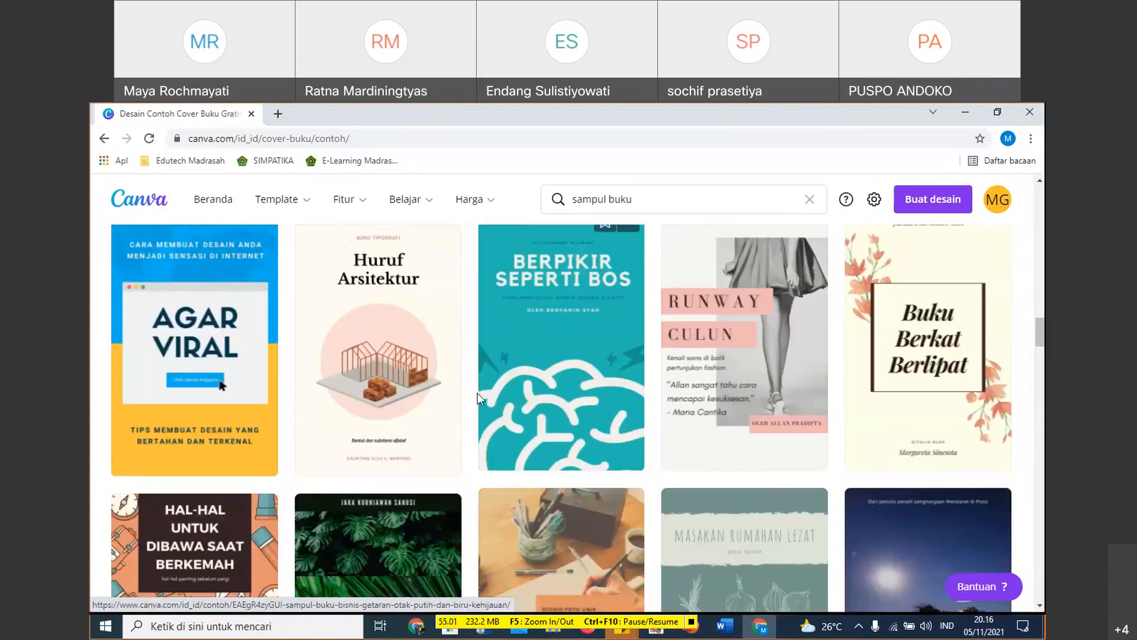
{"action": "scroll", "coordinate": [478, 392], "scroll_direction": "down", "scroll_amount": 3}
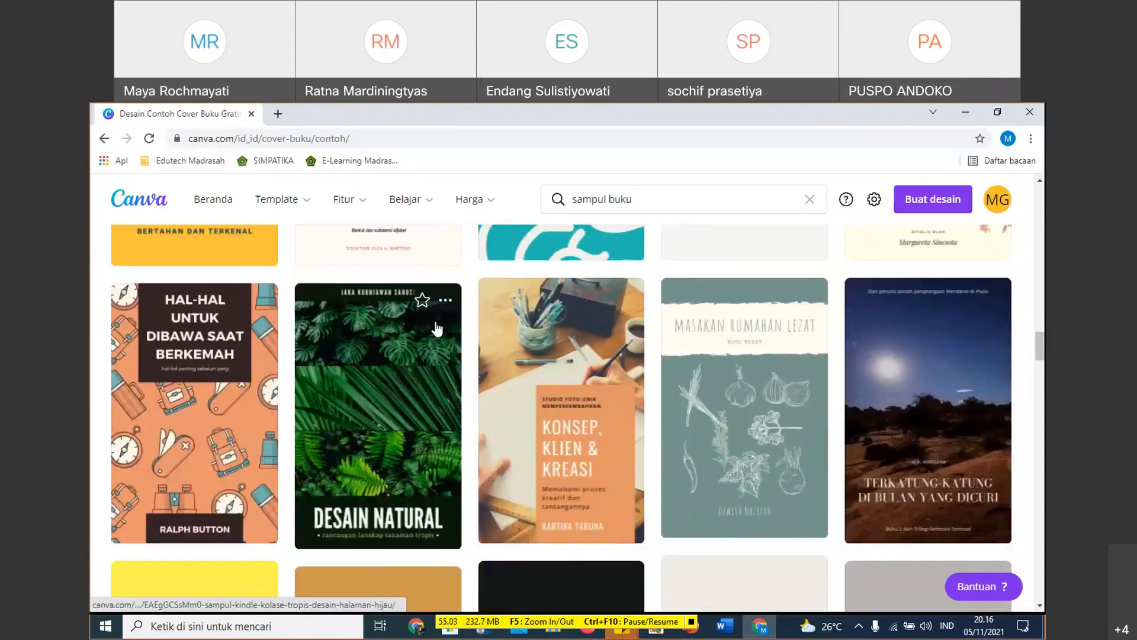
- View the Desain Natural cover, pick HIDUP SEDERHANA from its similar designs and open that template for customizing
{"action": "left_click", "coordinate": [368, 519]}
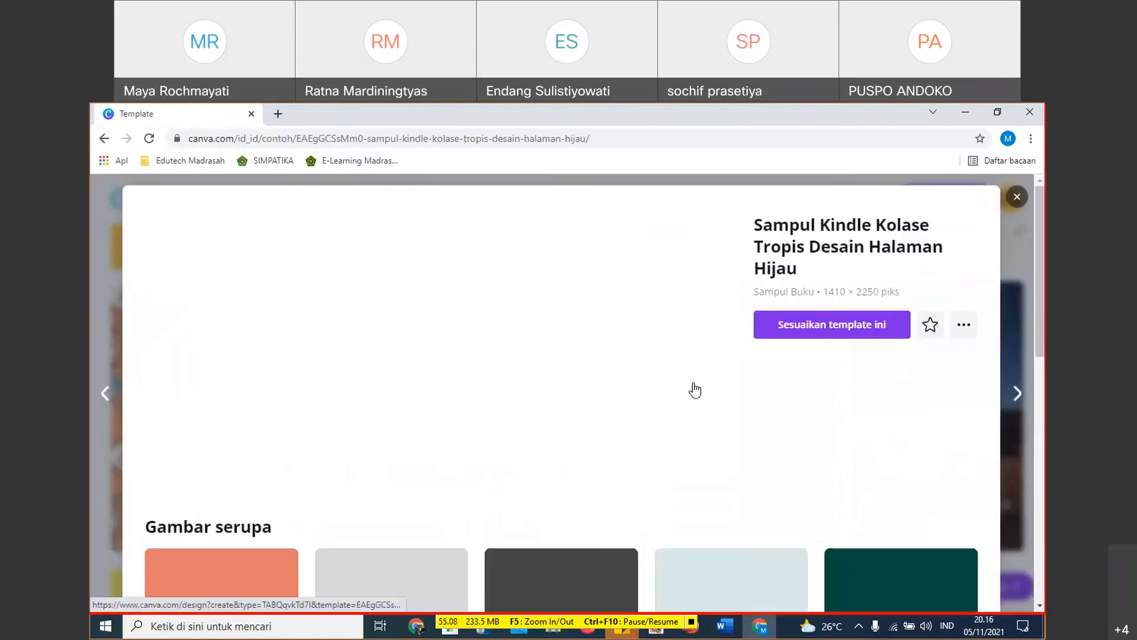
{"action": "scroll", "coordinate": [694, 390], "scroll_direction": "down", "scroll_amount": 2}
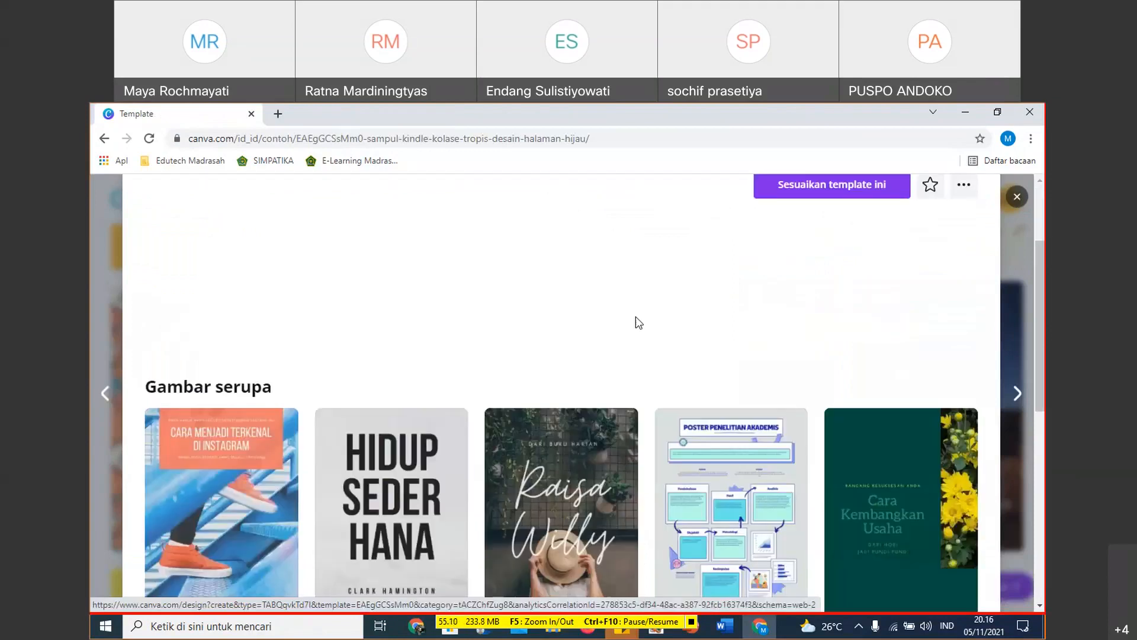
{"action": "scroll", "coordinate": [194, 428], "scroll_direction": "down", "scroll_amount": 2}
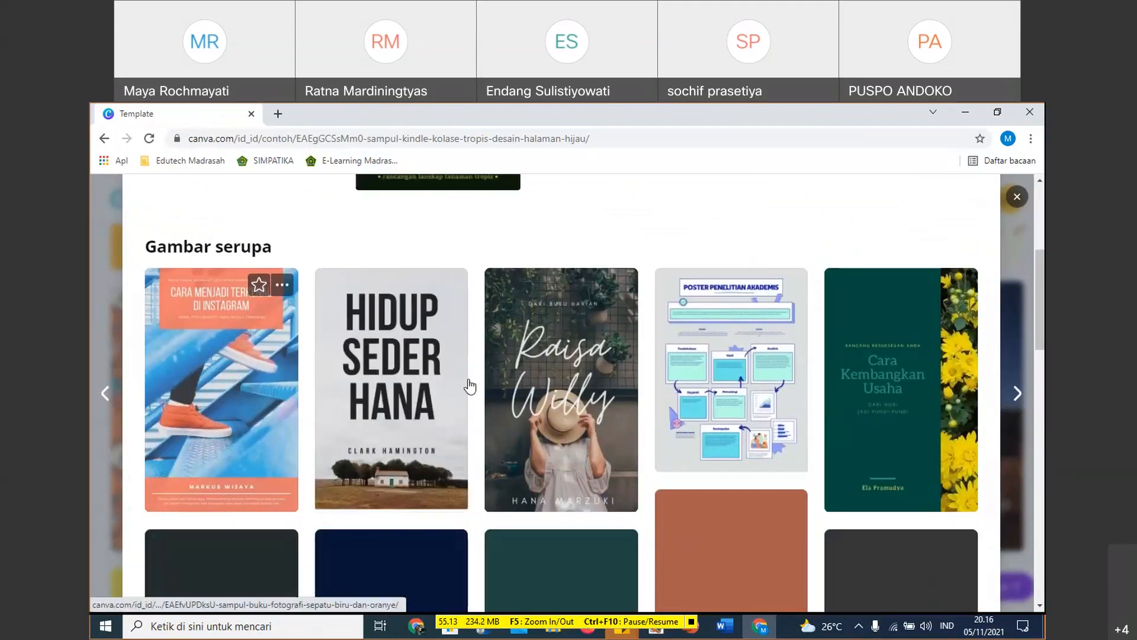
{"action": "left_click", "coordinate": [403, 387]}
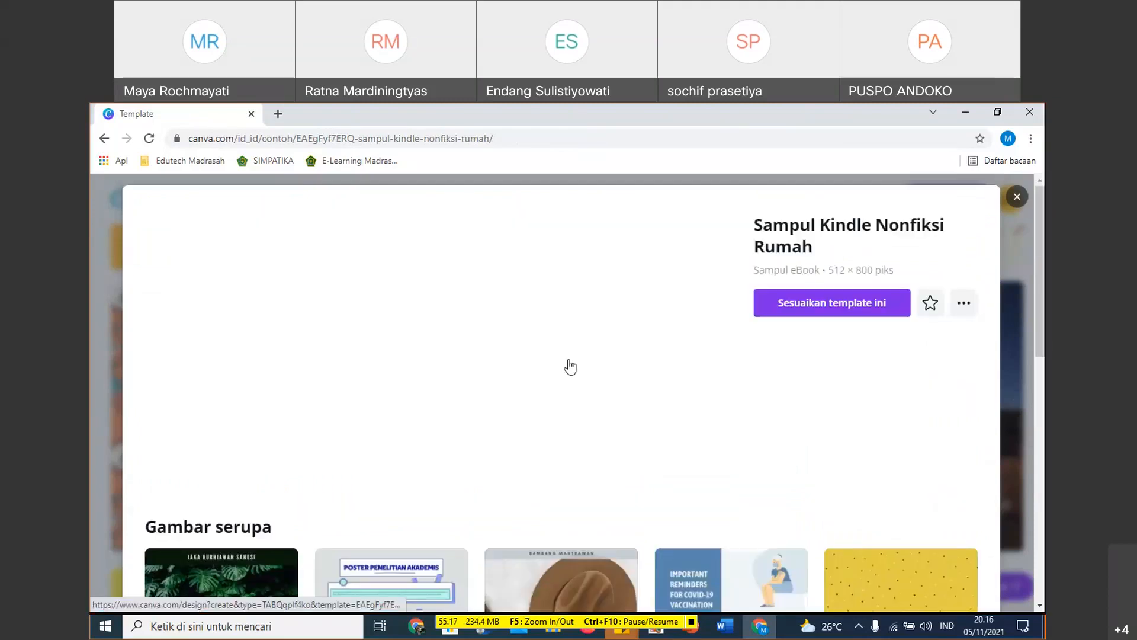
{"action": "left_click", "coordinate": [823, 307]}
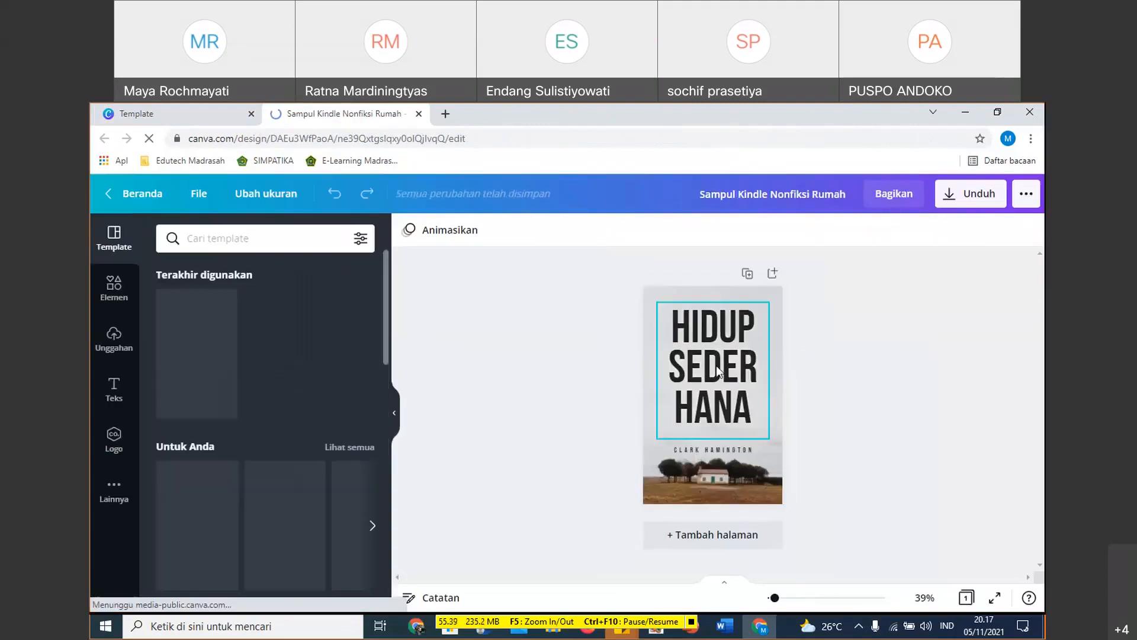
- Replace the sample author name below the HIDUP SEDERHANA title with the author's own name
{"action": "double_click", "coordinate": [708, 450]}
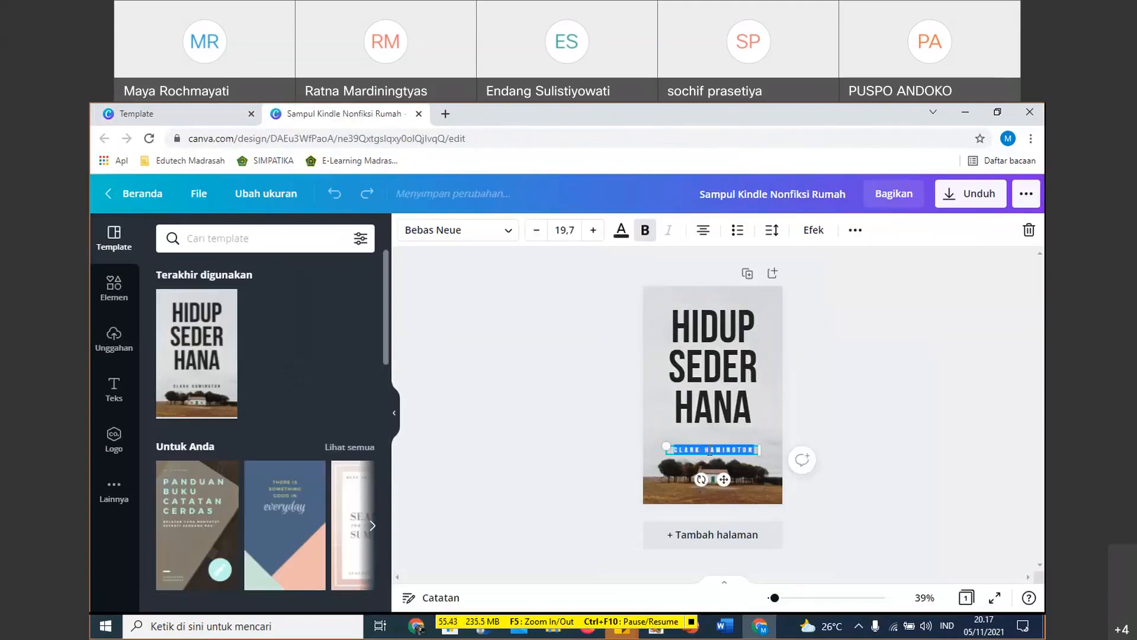
{"action": "type", "text": "MAYA"}
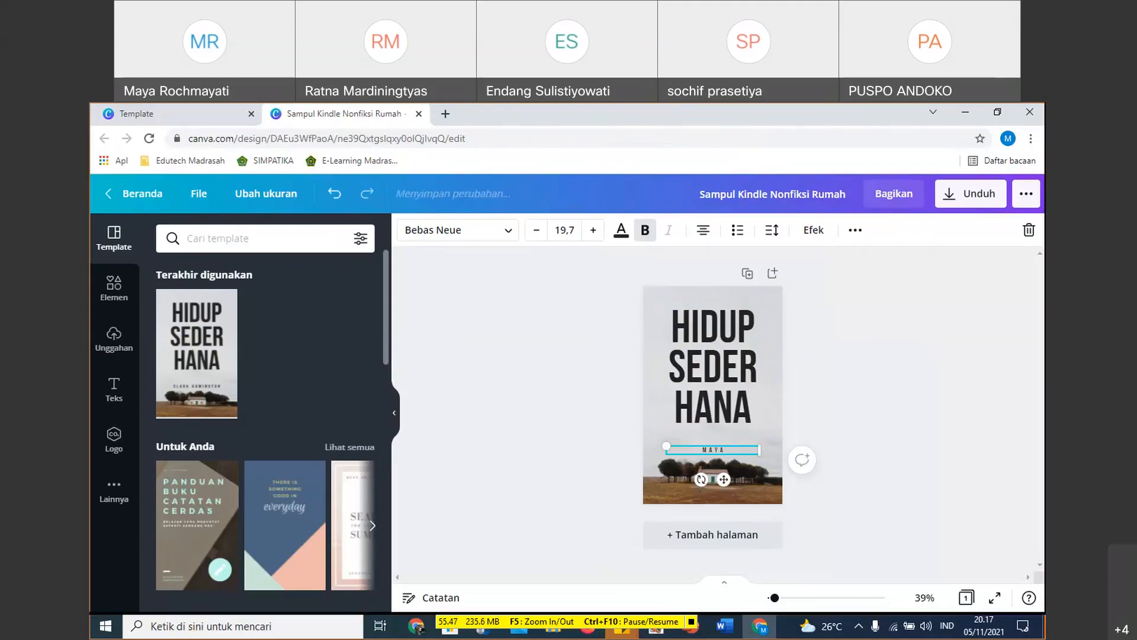
{"action": "type", "text": " R"}
{"action": "left_click", "coordinate": [937, 396]}
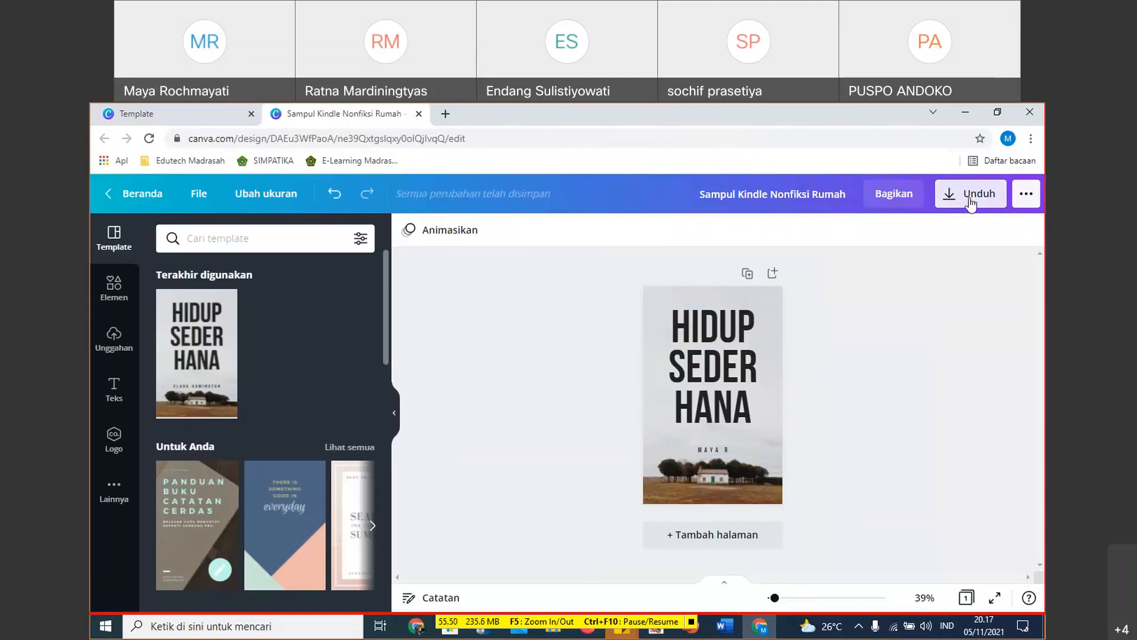
- Download the finished cover design as a PNG at size 1.5 (768 × 1200 pixels)
{"action": "left_click", "coordinate": [971, 200]}
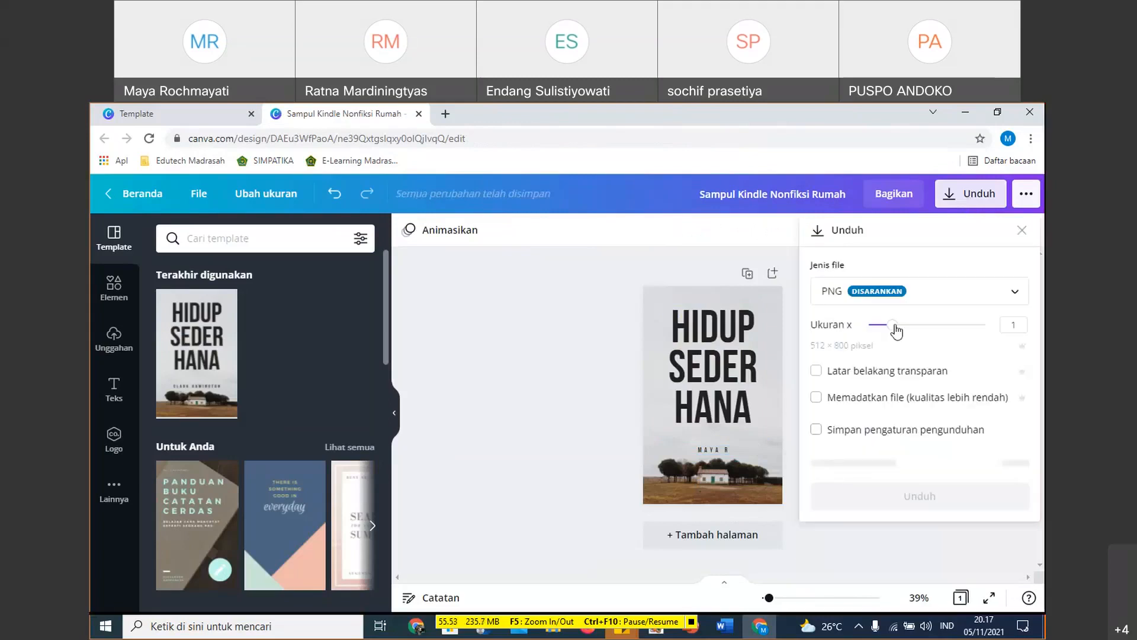
{"action": "left_click_drag", "start_coordinate": [893, 326], "coordinate": [915, 326]}
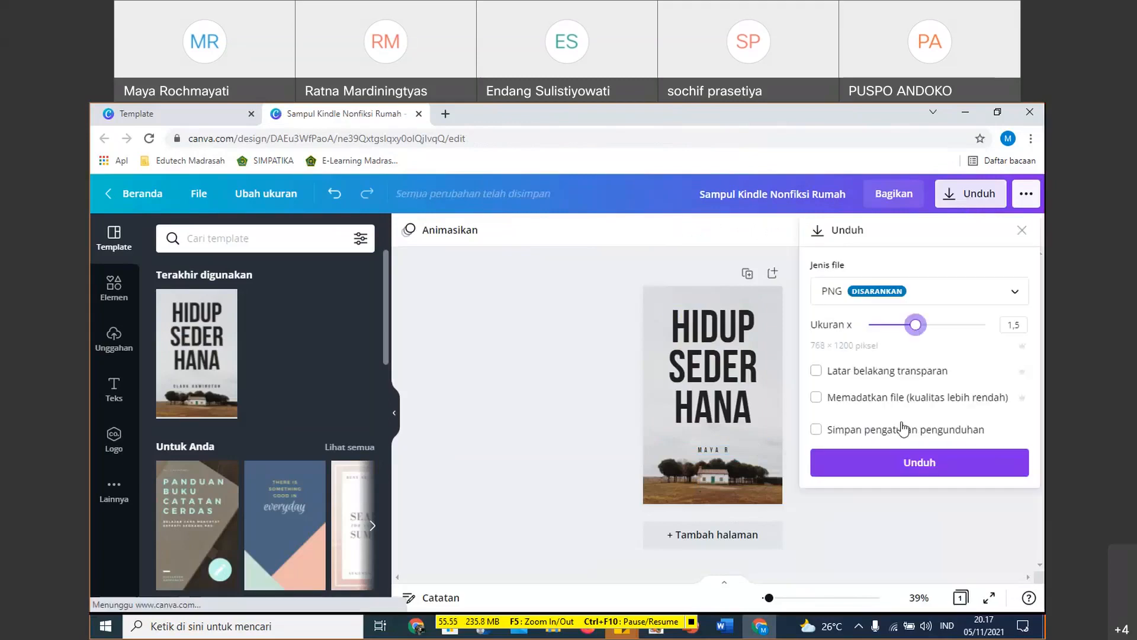
{"action": "left_click", "coordinate": [918, 471]}
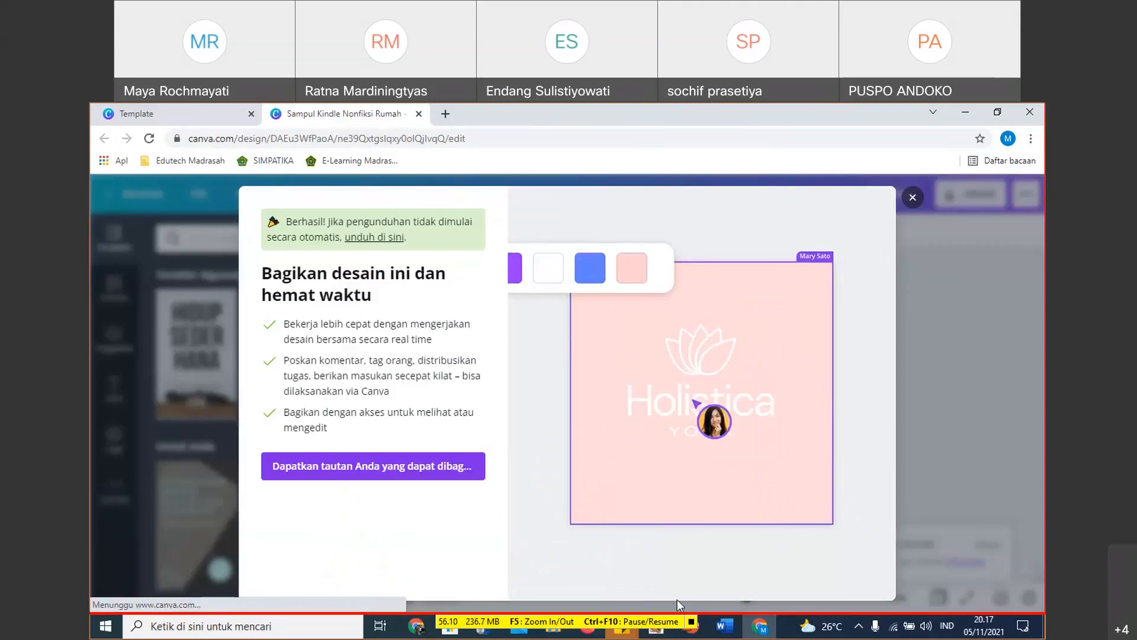
- Switch to File Explorer and check the Unduhan folder for the downloaded cover, refreshing the file list
{"action": "left_click", "coordinate": [725, 626]}
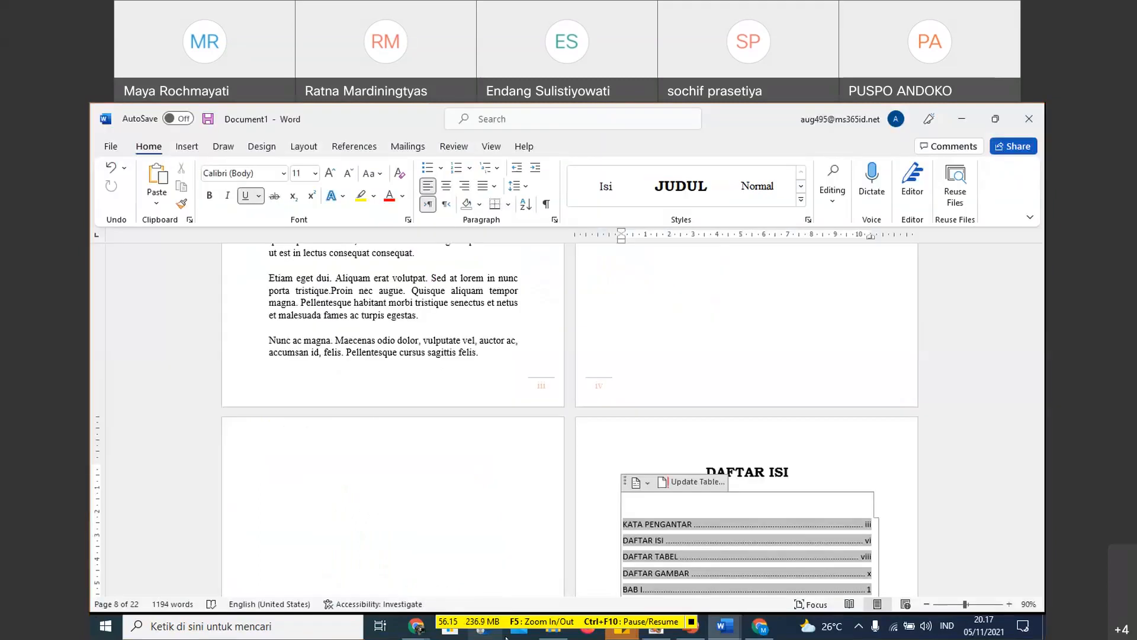
{"action": "key", "text": "alt+Tab"}
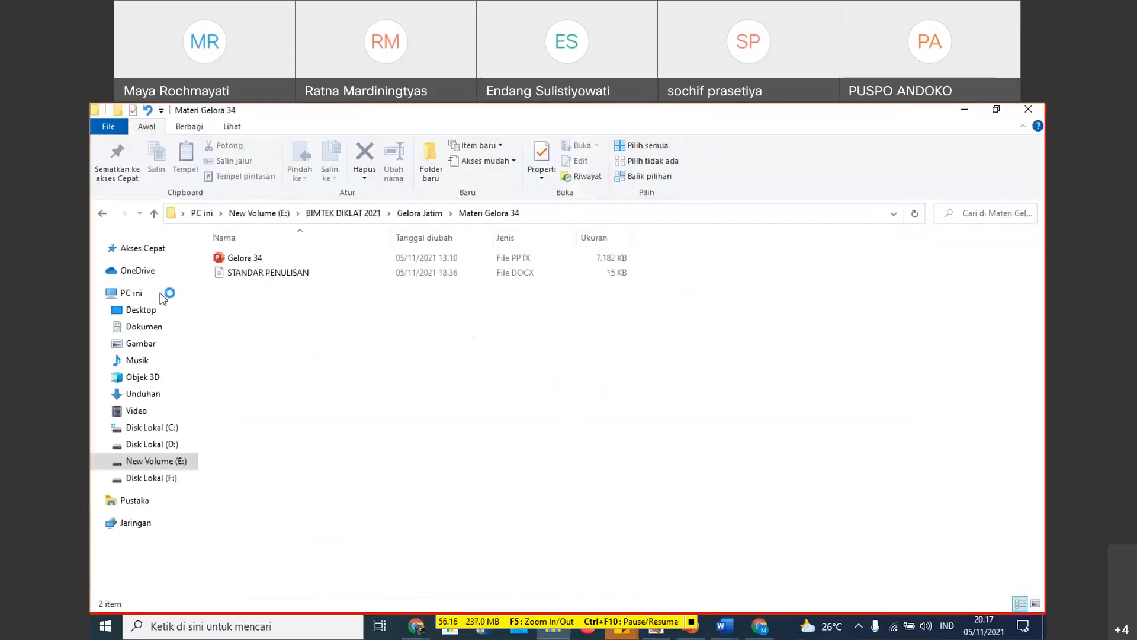
{"action": "left_click", "coordinate": [149, 396]}
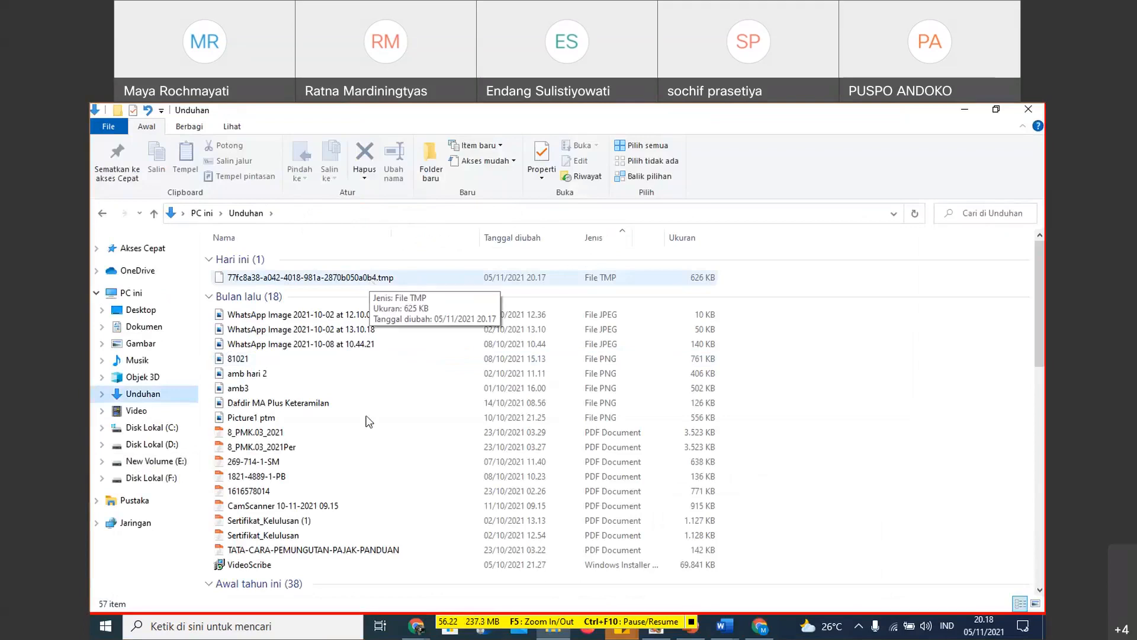
{"action": "right_click", "coordinate": [825, 364]}
{"action": "left_click", "coordinate": [821, 380]}
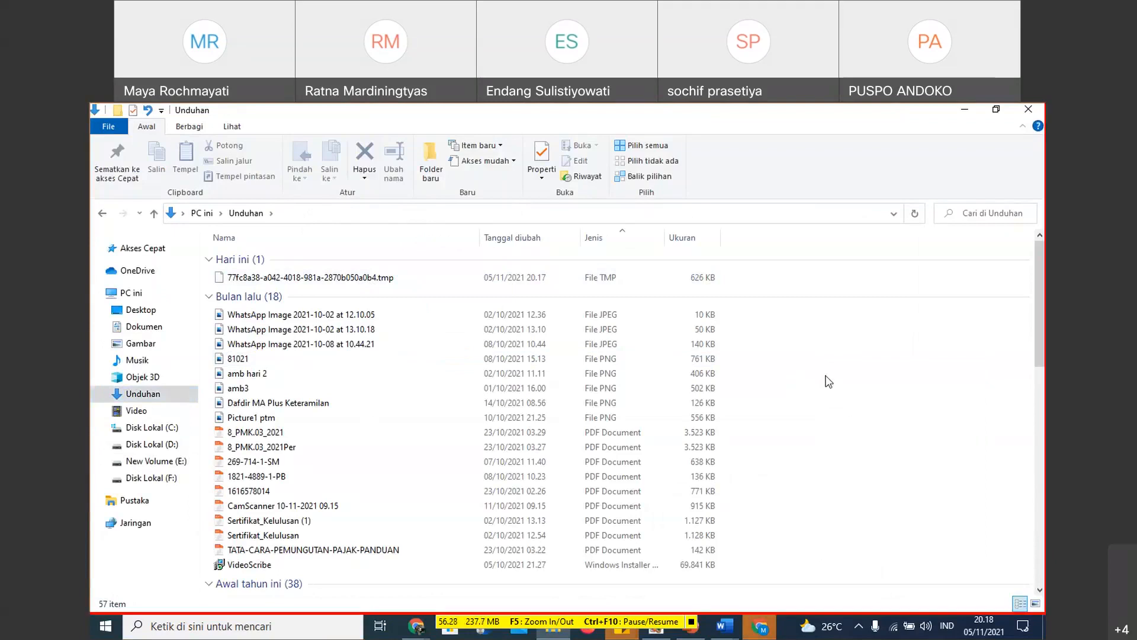
{"action": "right_click", "coordinate": [826, 376]}
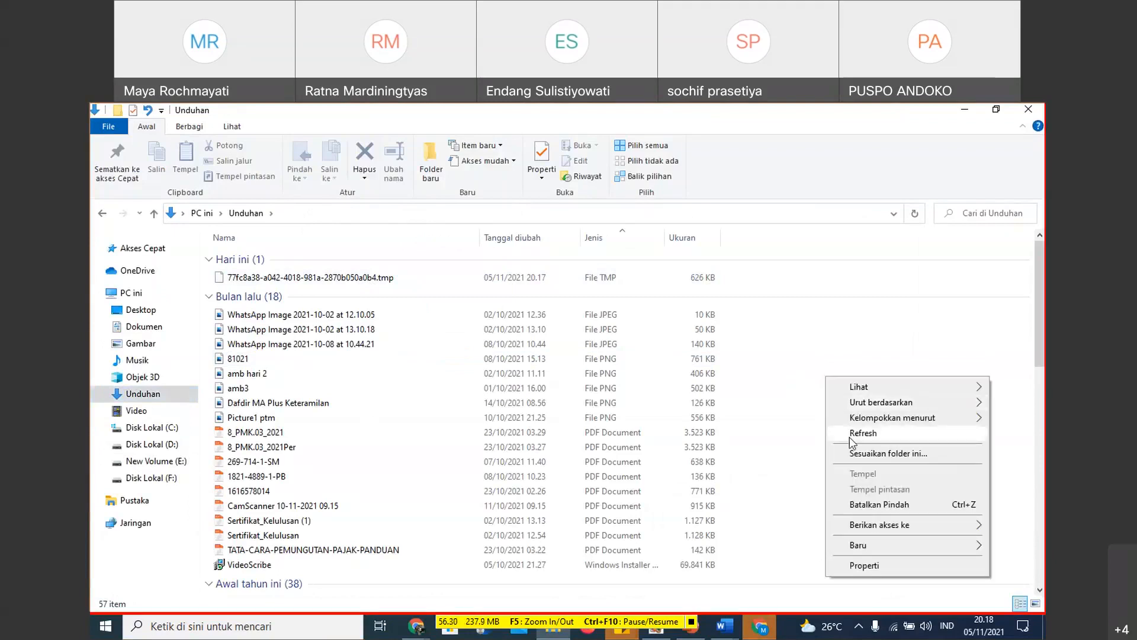
{"action": "left_click", "coordinate": [849, 435]}
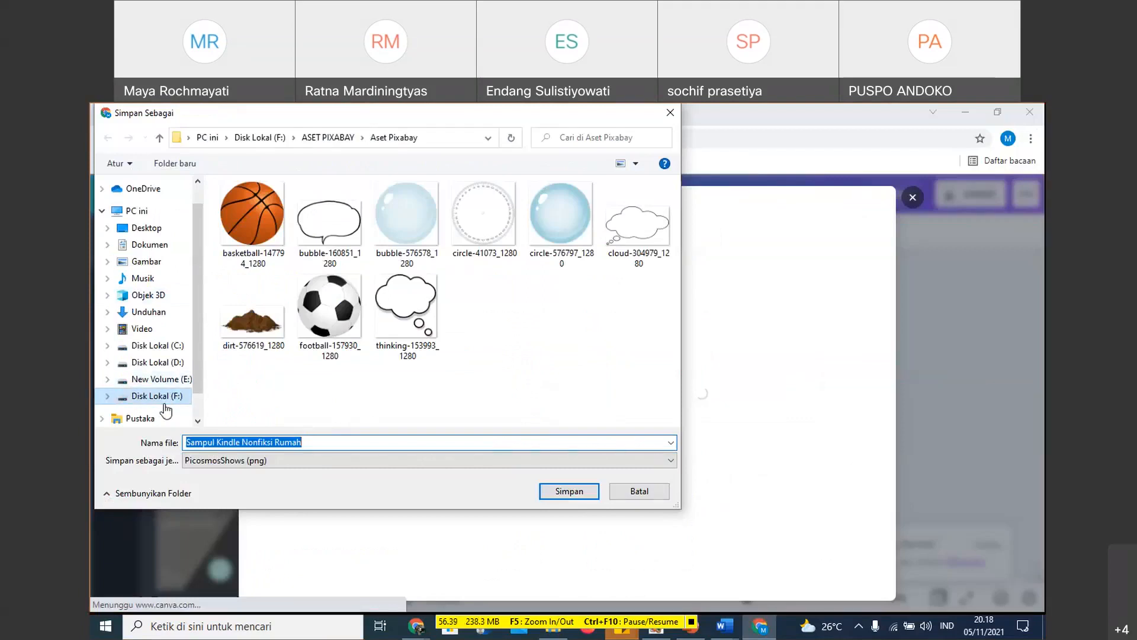
- Save the cover as Sampul Kindle Nonfiksi Rumah in New Volume (E:) > BIMTEK DIKLAT 2021 > Gelora Jatim > Materi Gelora 34
{"action": "left_click", "coordinate": [172, 395]}
{"action": "left_click", "coordinate": [174, 380]}
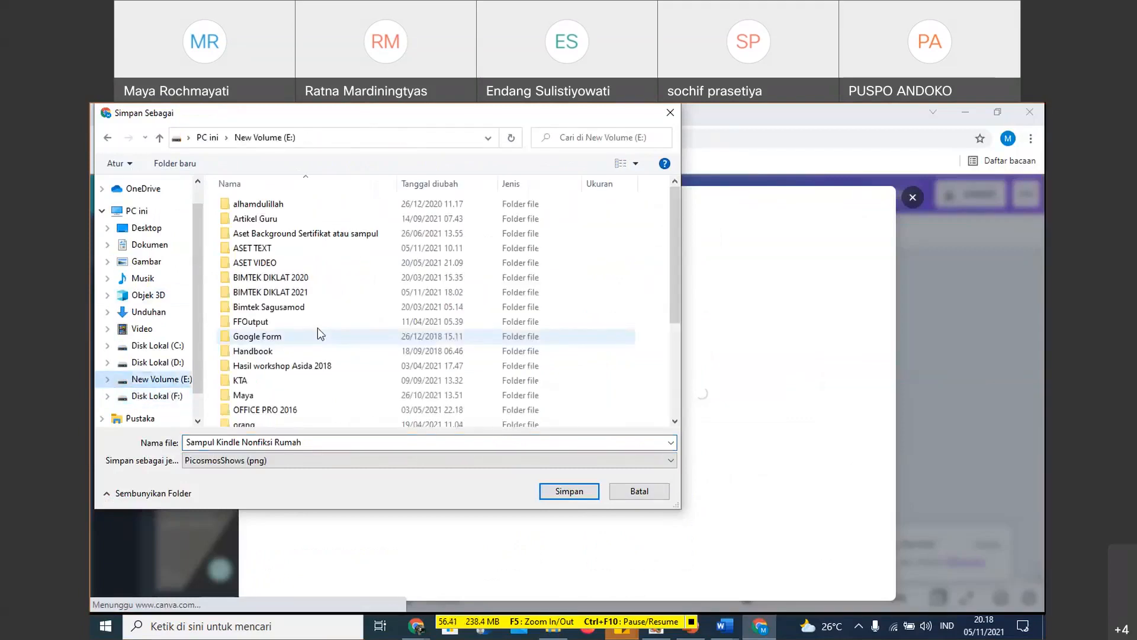
{"action": "left_click", "coordinate": [308, 293]}
{"action": "double_click", "coordinate": [308, 293]}
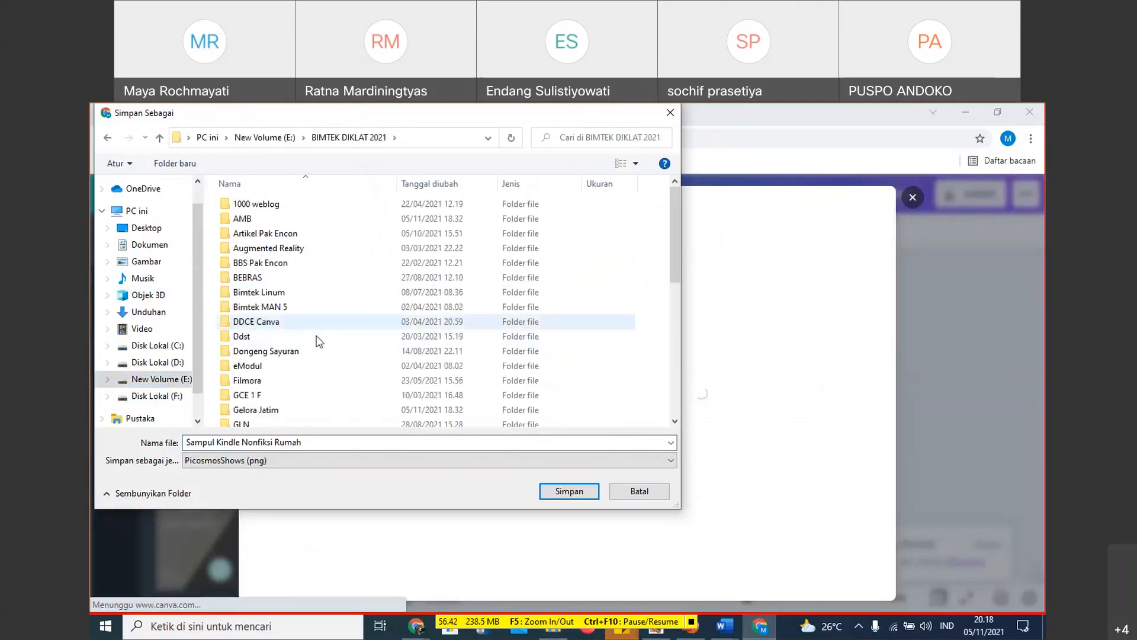
{"action": "scroll", "coordinate": [318, 342], "scroll_direction": "down", "scroll_amount": 3}
{"action": "scroll", "coordinate": [275, 392], "scroll_direction": "down", "scroll_amount": 1}
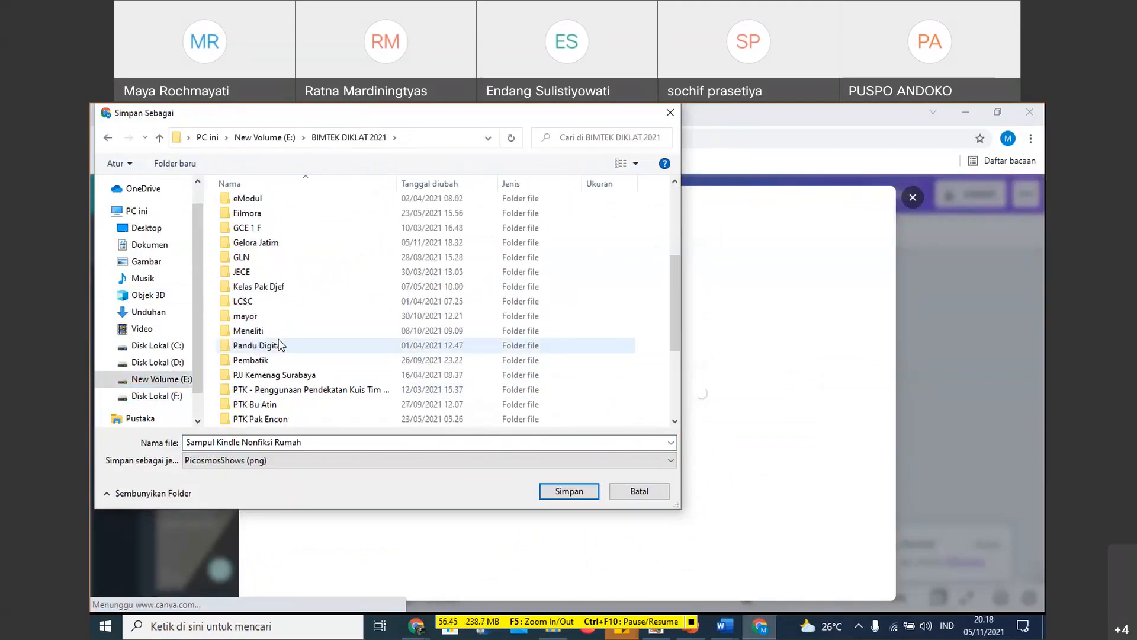
{"action": "double_click", "coordinate": [264, 243]}
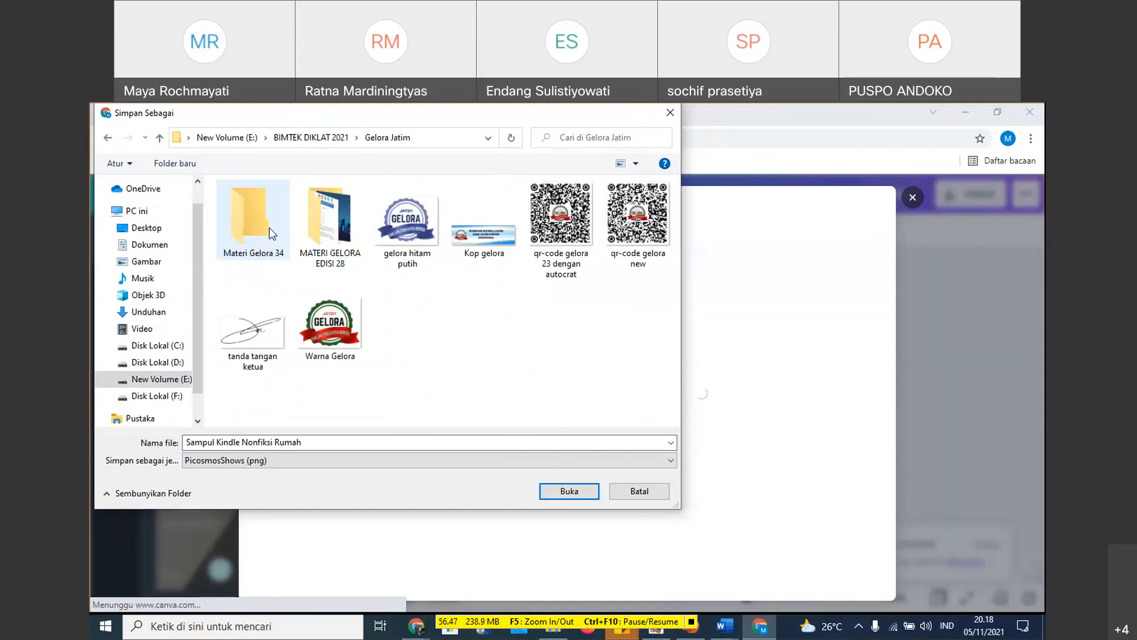
{"action": "left_click", "coordinate": [262, 228]}
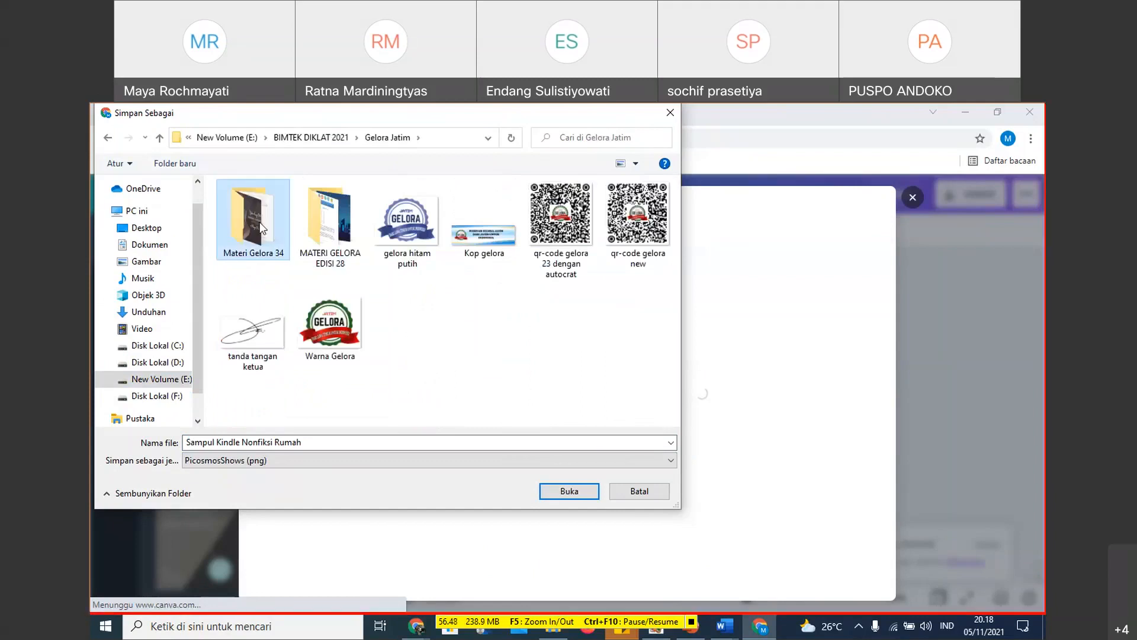
{"action": "left_click", "coordinate": [569, 491]}
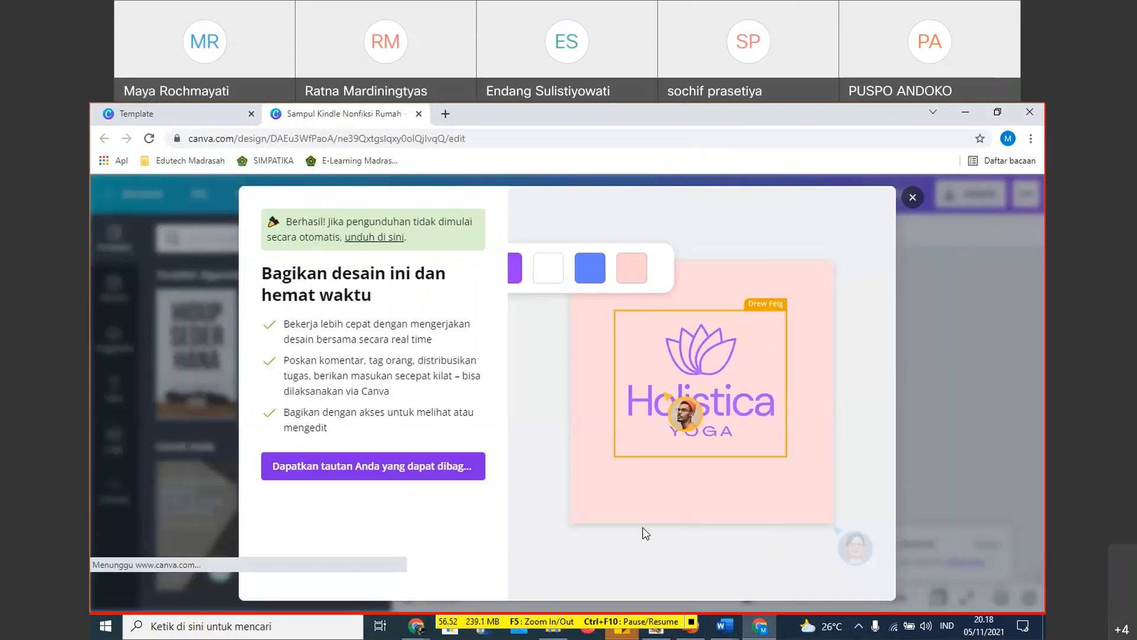
- Switch to the book document in Word and insert the Sampul Kindle Nonfiksi Rumah picture from Materi Gelora 34 below HALAMAN JUDUL
{"action": "key", "text": "alt+Tab"}
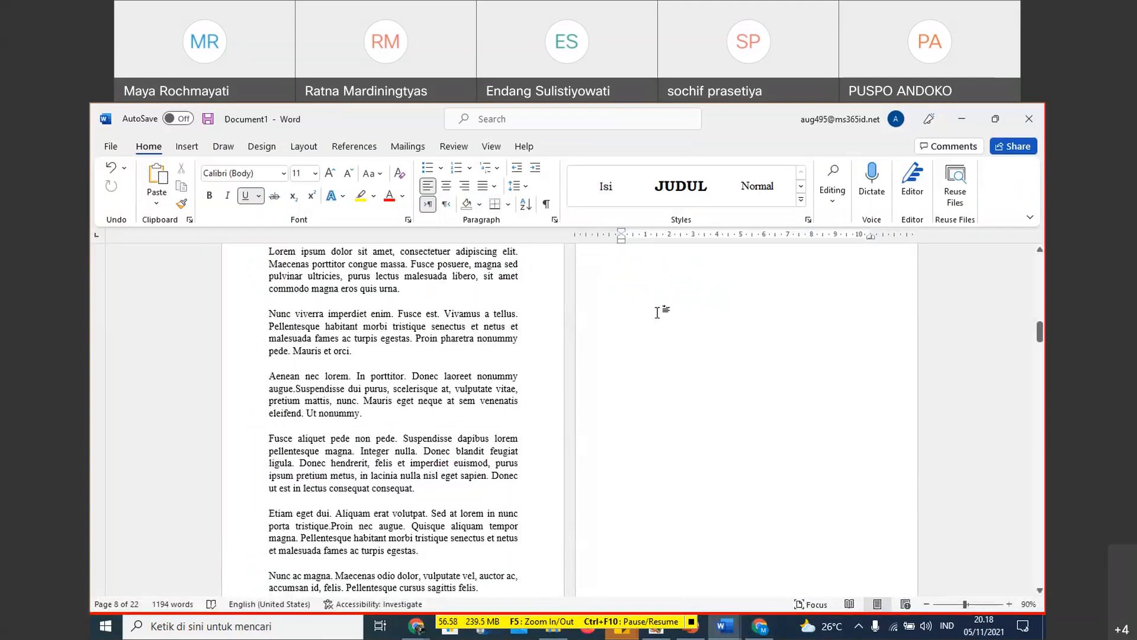
{"action": "scroll", "coordinate": [435, 348], "scroll_direction": "up", "scroll_amount": 20}
{"action": "left_click", "coordinate": [335, 366]}
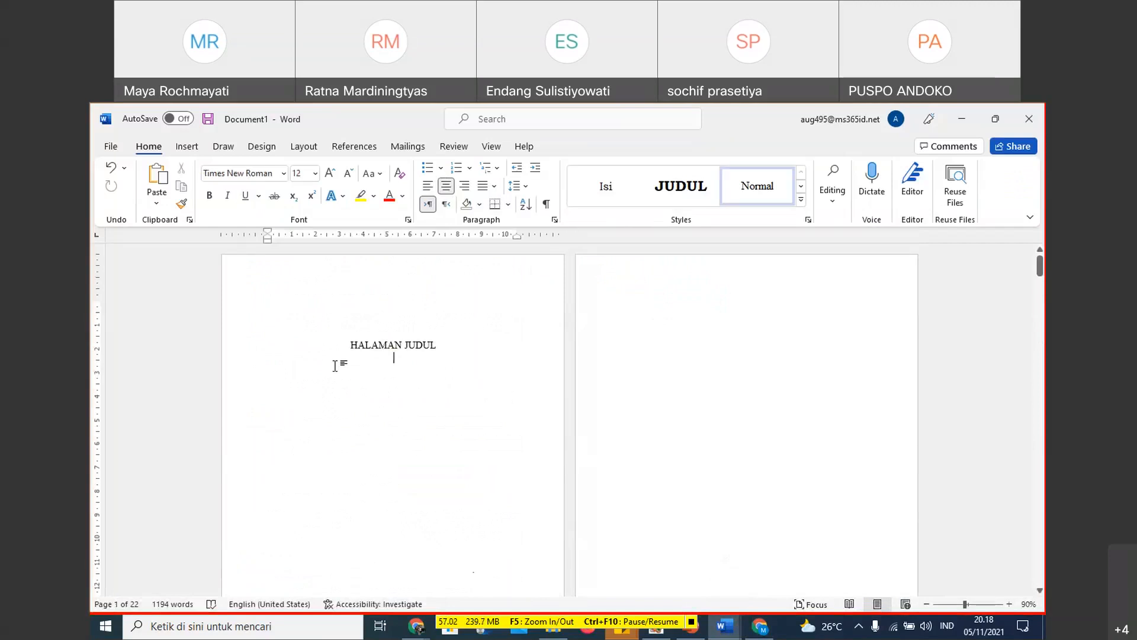
{"action": "left_click", "coordinate": [186, 145]}
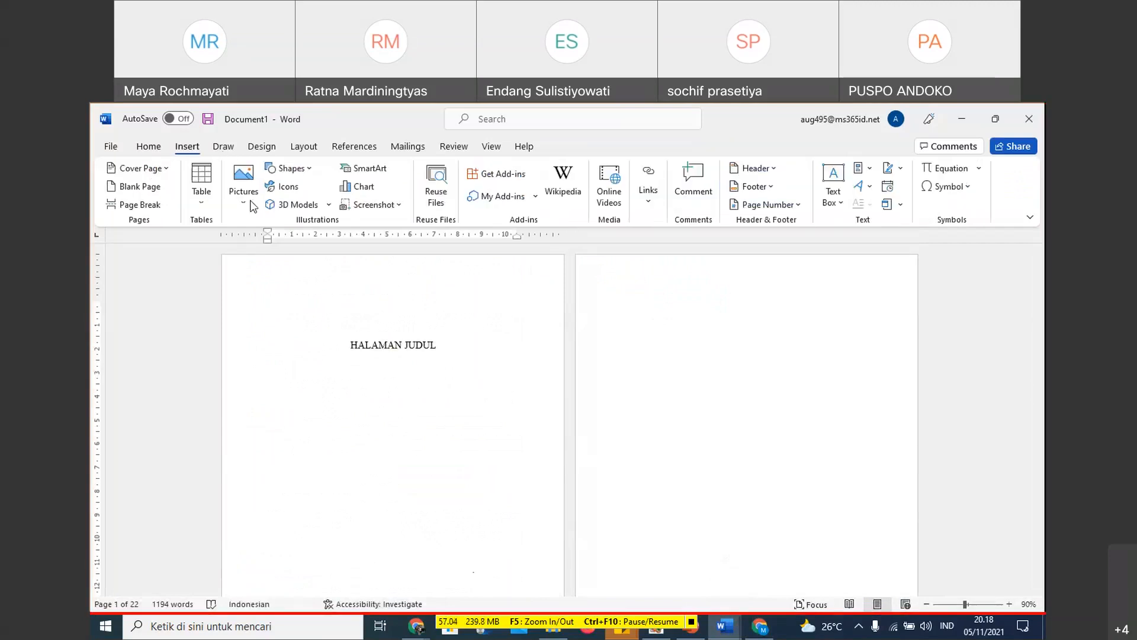
{"action": "left_click", "coordinate": [244, 201]}
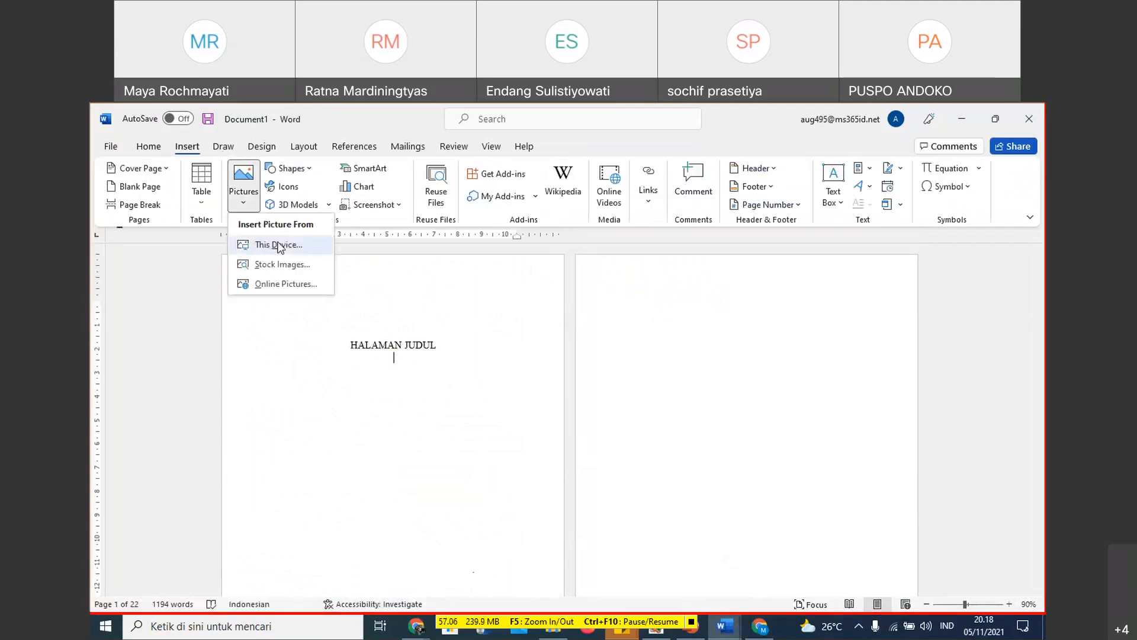
{"action": "left_click", "coordinate": [279, 245]}
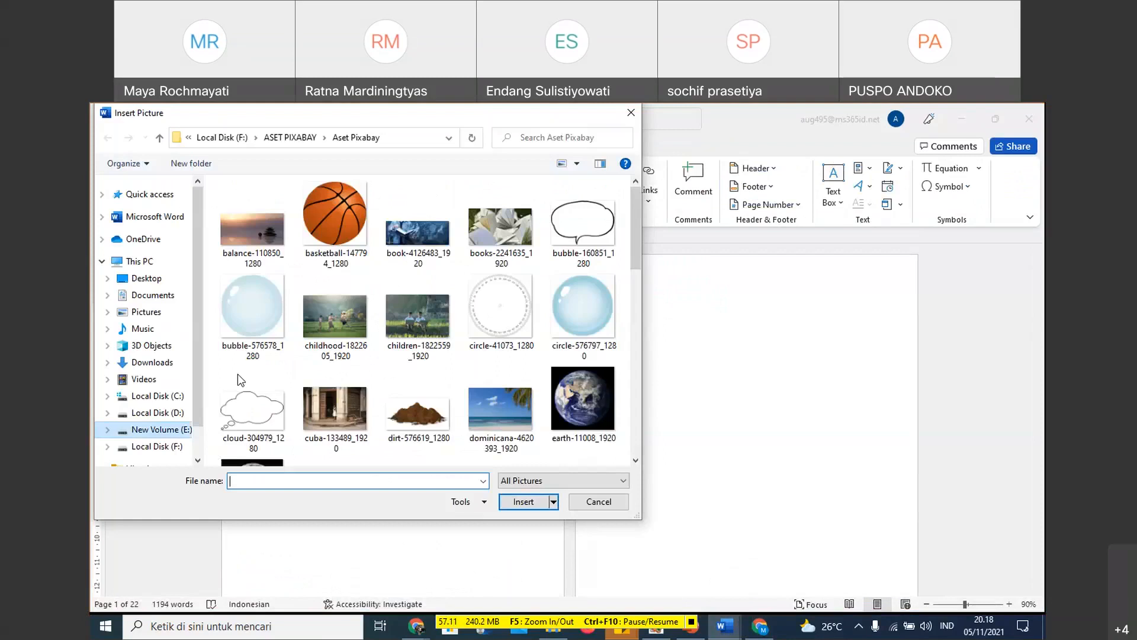
{"action": "double_click", "coordinate": [277, 292]}
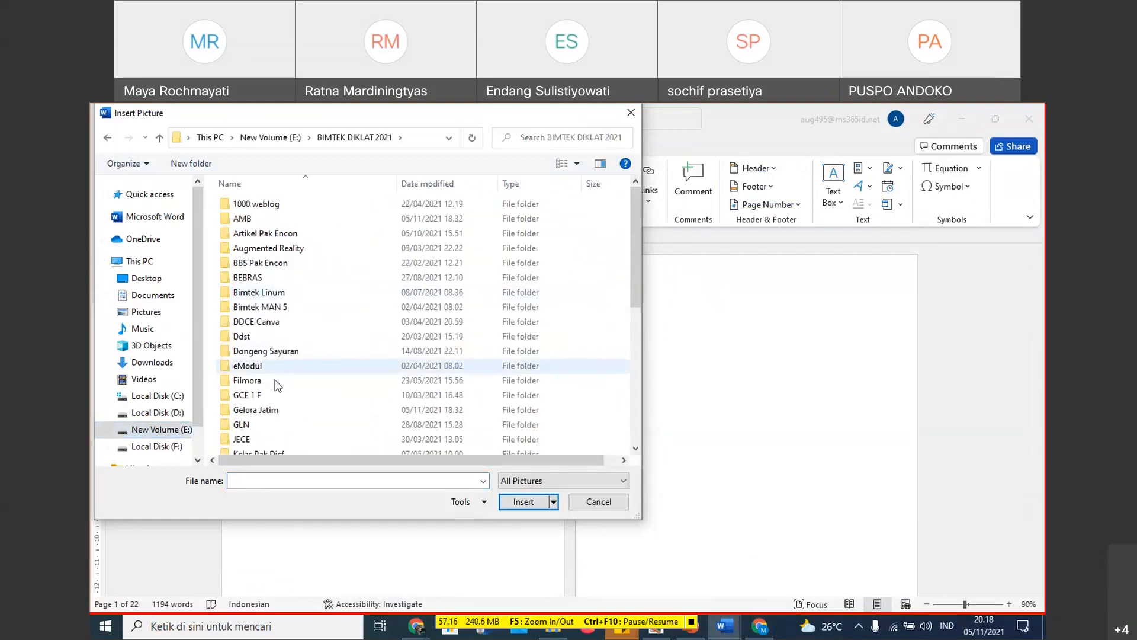
{"action": "scroll", "coordinate": [277, 386], "scroll_direction": "down", "scroll_amount": 2}
{"action": "double_click", "coordinate": [299, 325]}
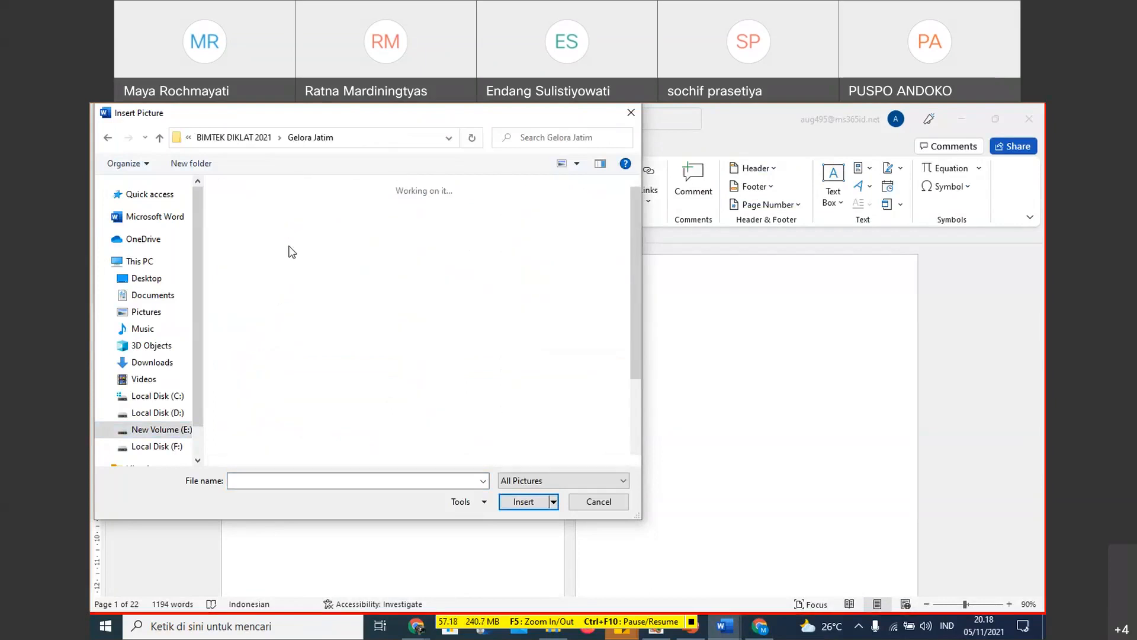
{"action": "double_click", "coordinate": [257, 229]}
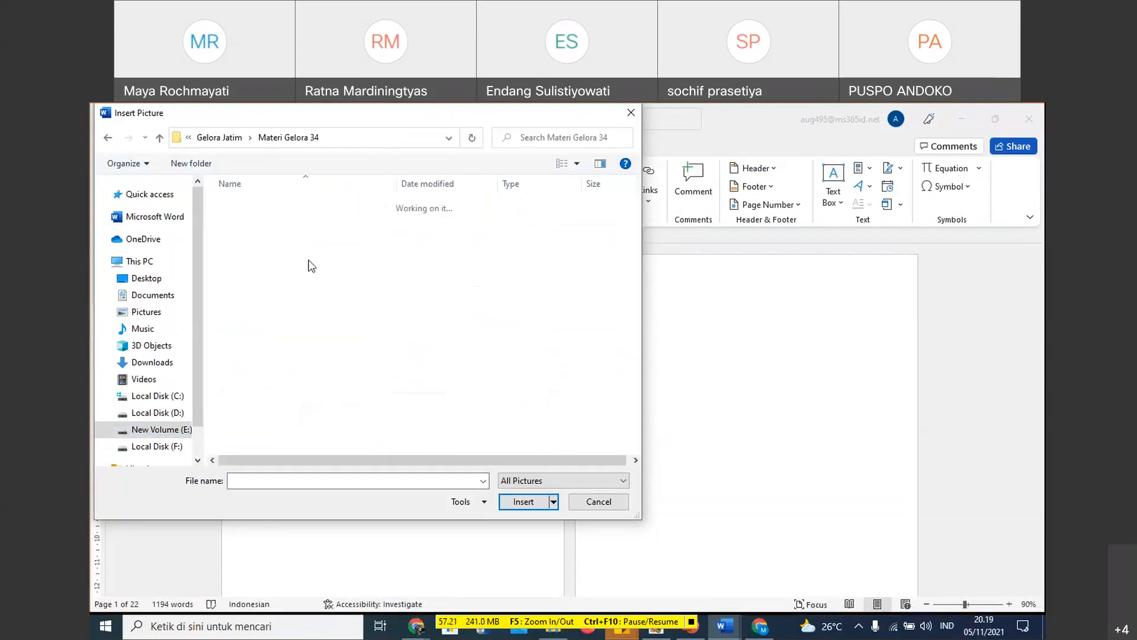
{"action": "left_click", "coordinate": [244, 227]}
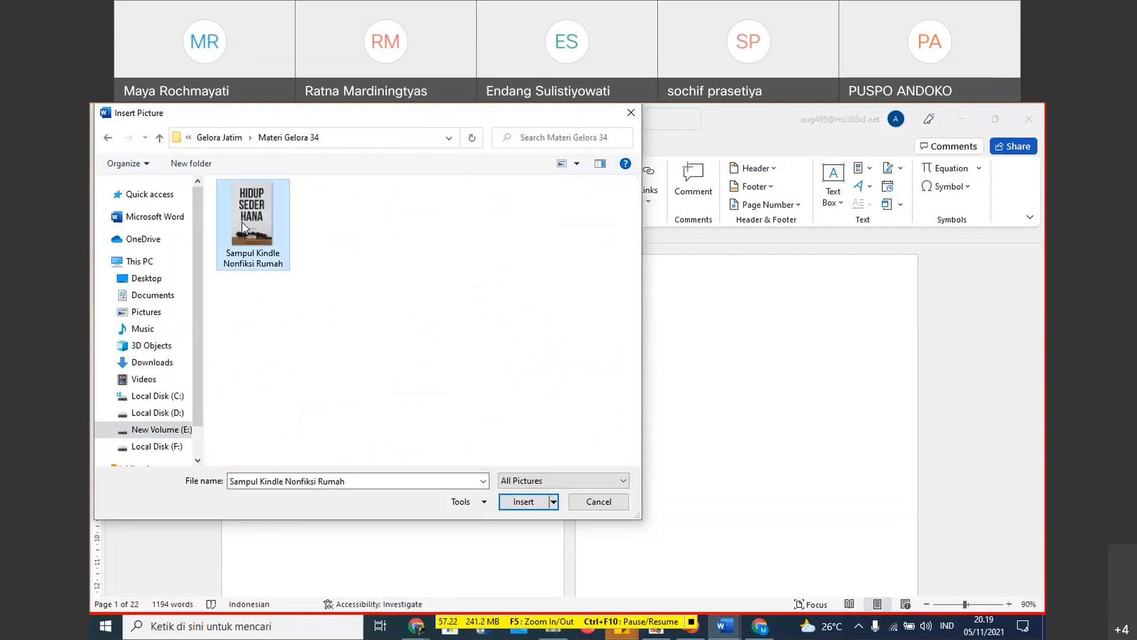
{"action": "double_click", "coordinate": [243, 225]}
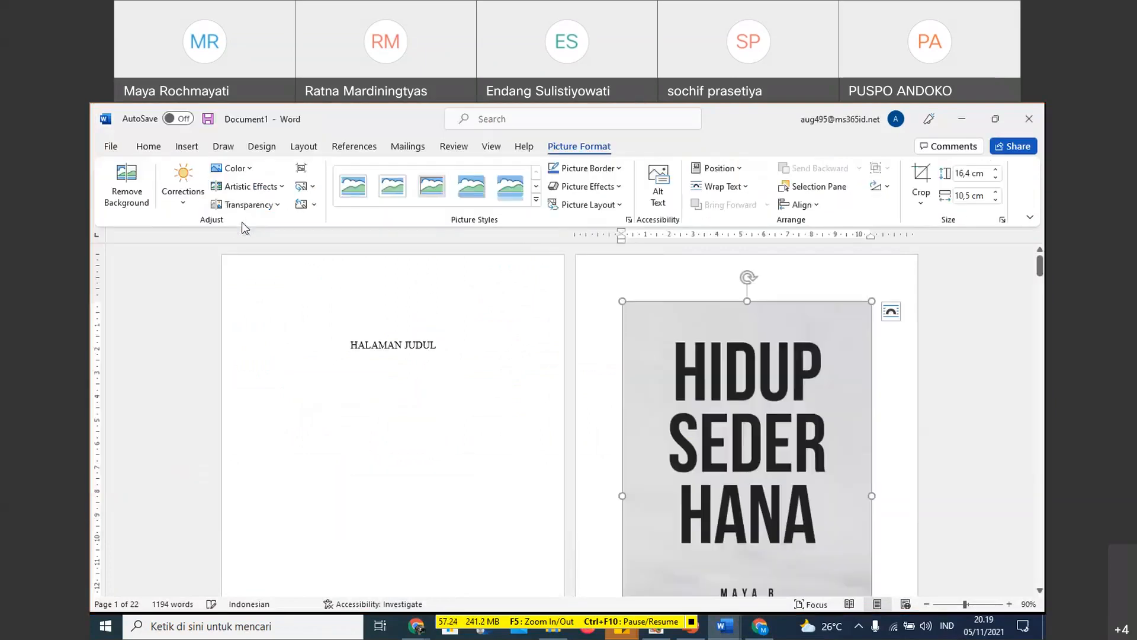
- Set the cover picture's text wrapping to Behind Text so it can be moved freely on the first page
{"action": "left_click_drag", "start_coordinate": [654, 386], "coordinate": [318, 399]}
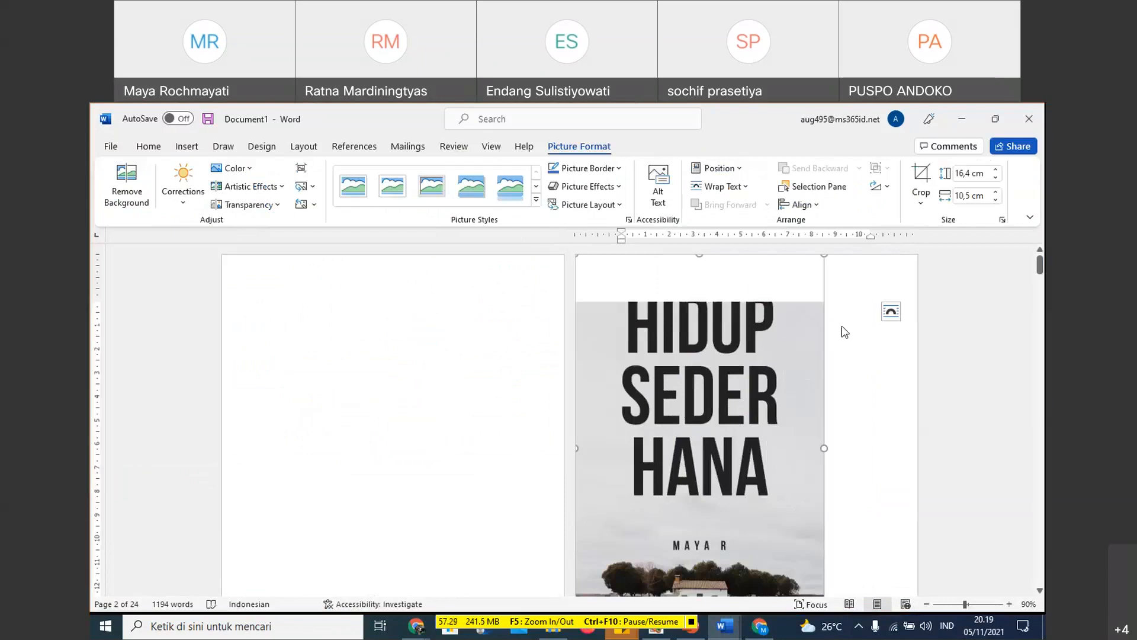
{"action": "left_click", "coordinate": [896, 315]}
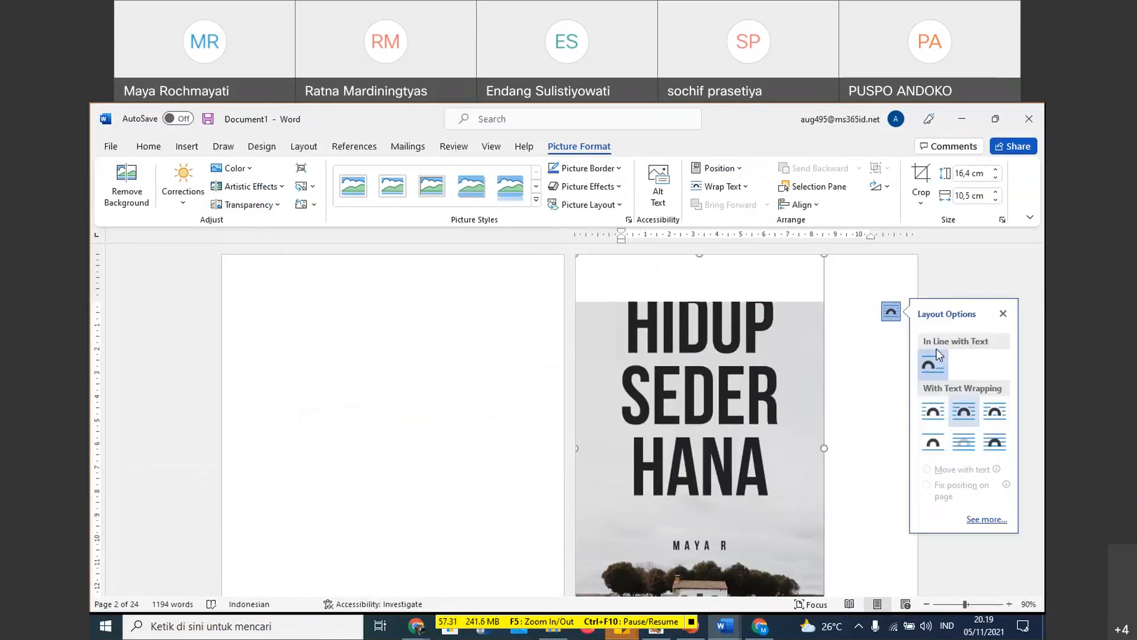
{"action": "left_click", "coordinate": [963, 441]}
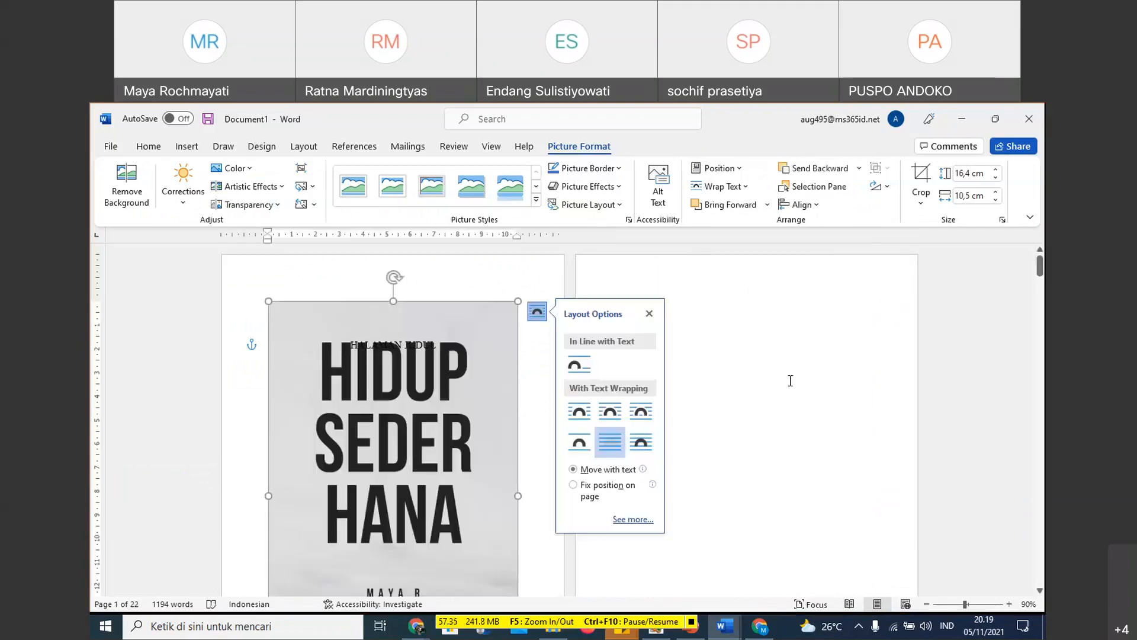
- Delete the HALAMAN JUDUL placeholder text that overlaps the cover picture on the first page
{"action": "left_click", "coordinate": [523, 409]}
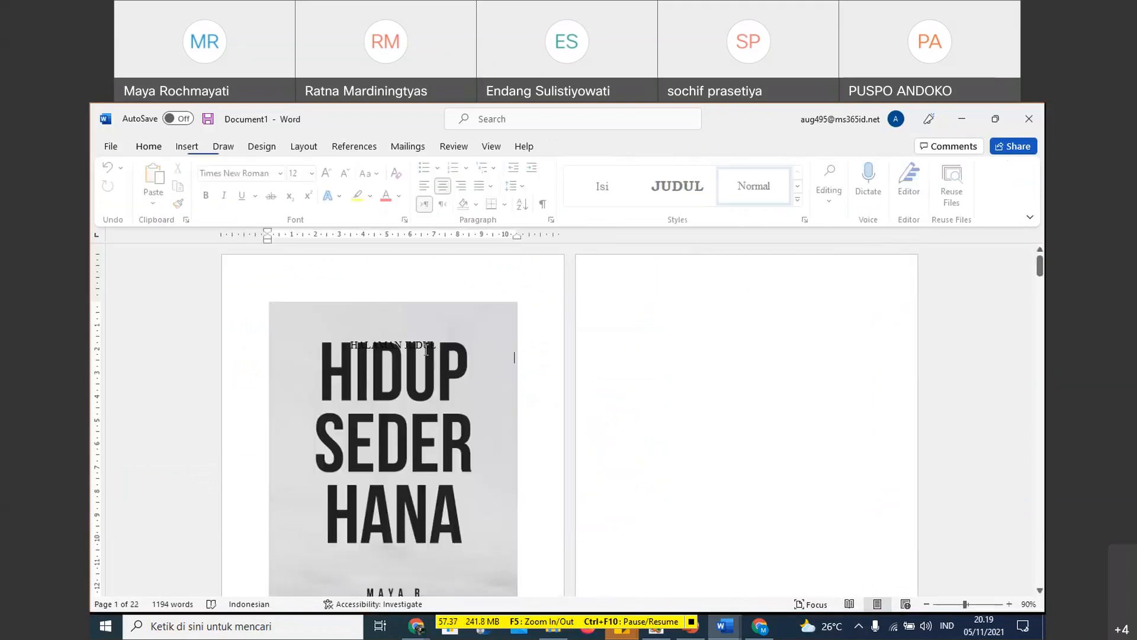
{"action": "left_click_drag", "start_coordinate": [348, 342], "coordinate": [433, 345]}
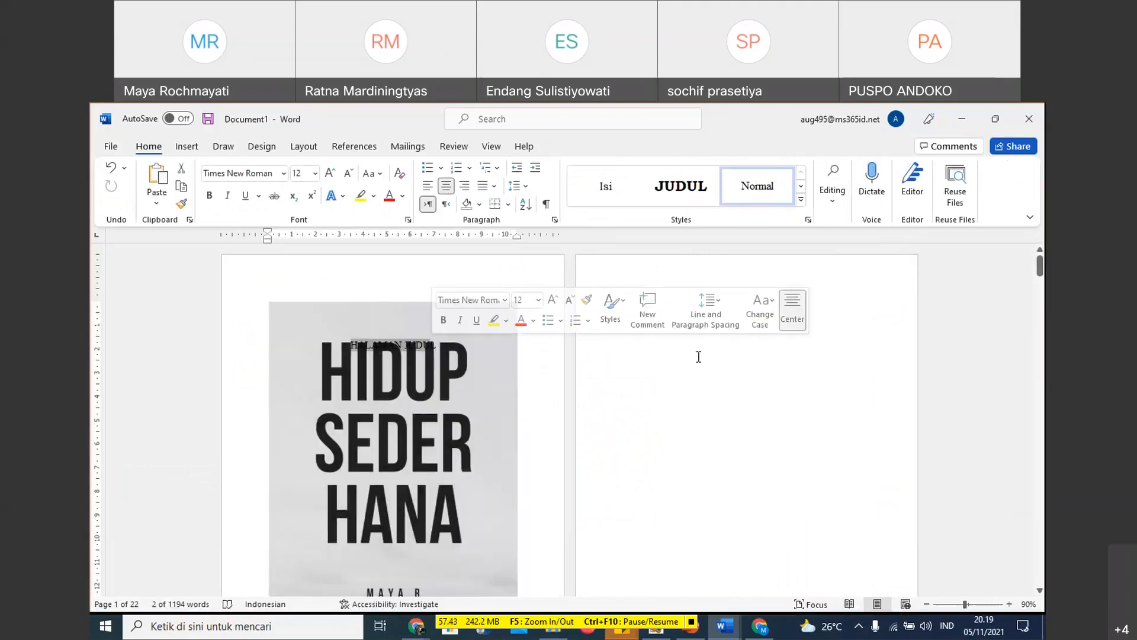
{"action": "key", "text": "Delete"}
- Enlarge the cover picture on the first page until it reaches all four page edges
{"action": "scroll", "coordinate": [460, 391], "scroll_direction": "down", "scroll_amount": 2}
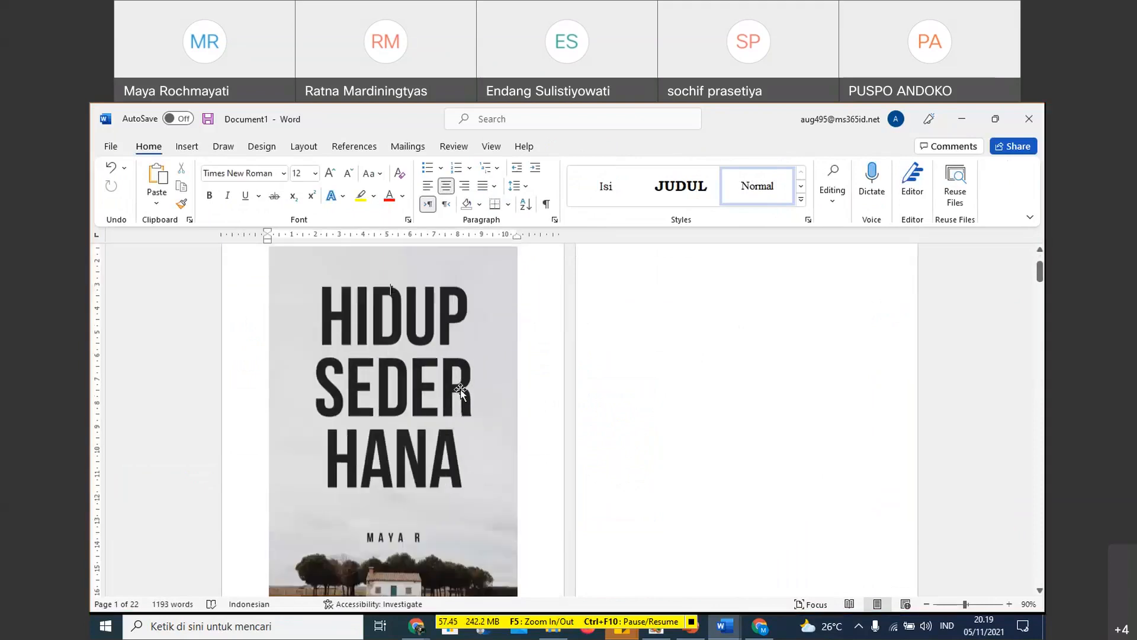
{"action": "scroll", "coordinate": [460, 390], "scroll_direction": "down", "scroll_amount": 6}
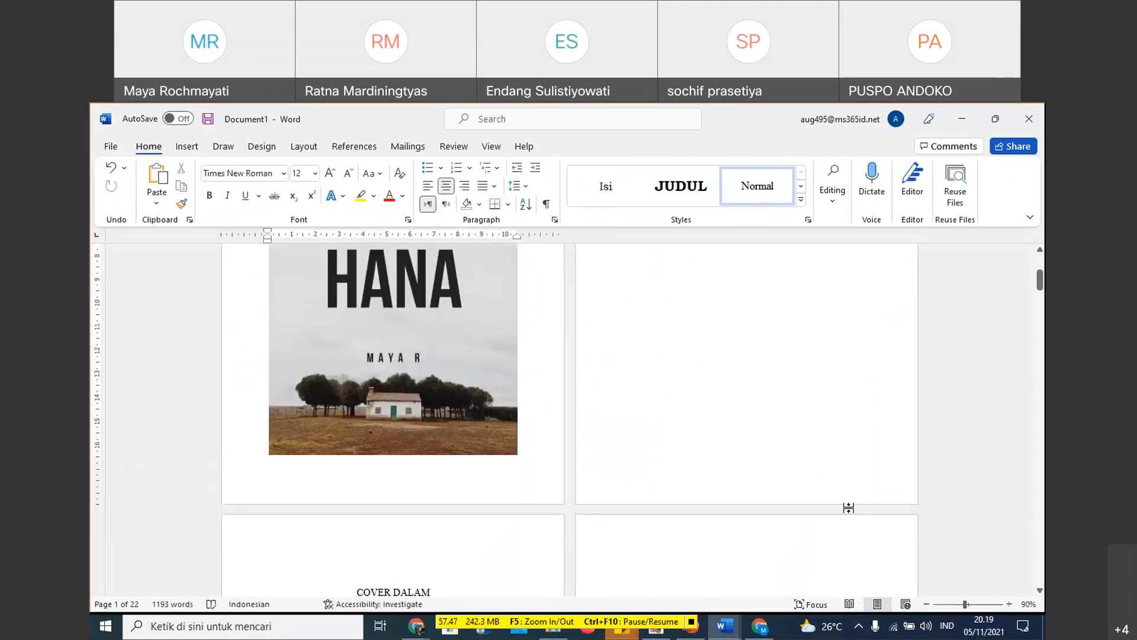
{"action": "left_click", "coordinate": [927, 604]}
{"action": "left_click", "coordinate": [927, 604]}
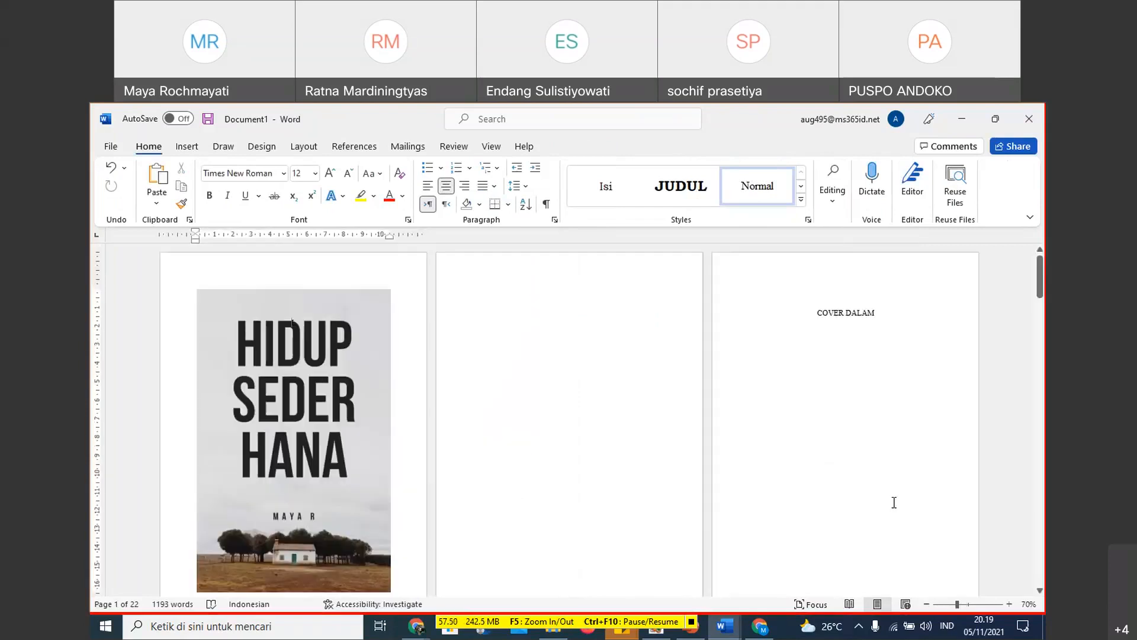
{"action": "left_click", "coordinate": [928, 605]}
{"action": "left_click", "coordinate": [359, 419]}
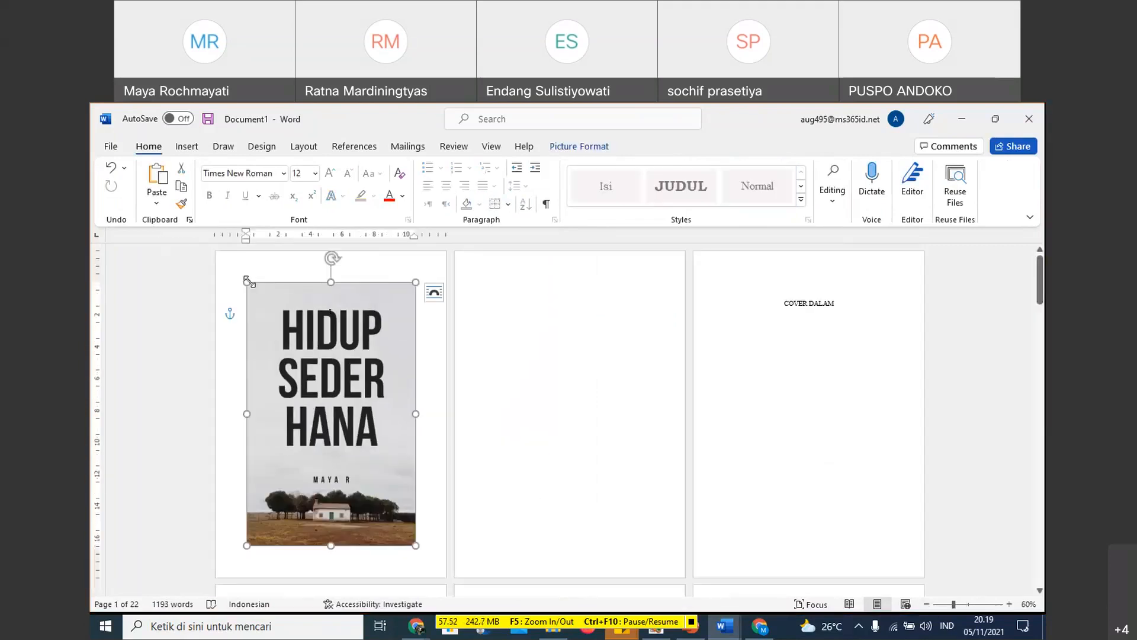
{"action": "left_click_drag", "start_coordinate": [248, 282], "coordinate": [221, 251]}
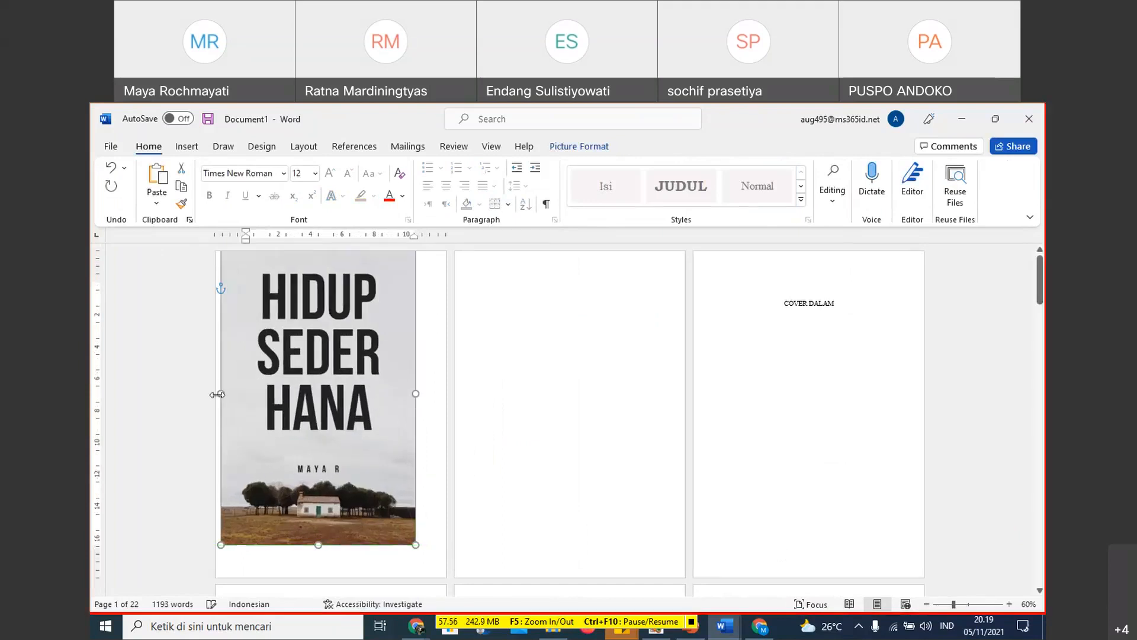
{"action": "left_click_drag", "start_coordinate": [218, 394], "coordinate": [215, 393]}
{"action": "left_click_drag", "start_coordinate": [416, 393], "coordinate": [447, 385]}
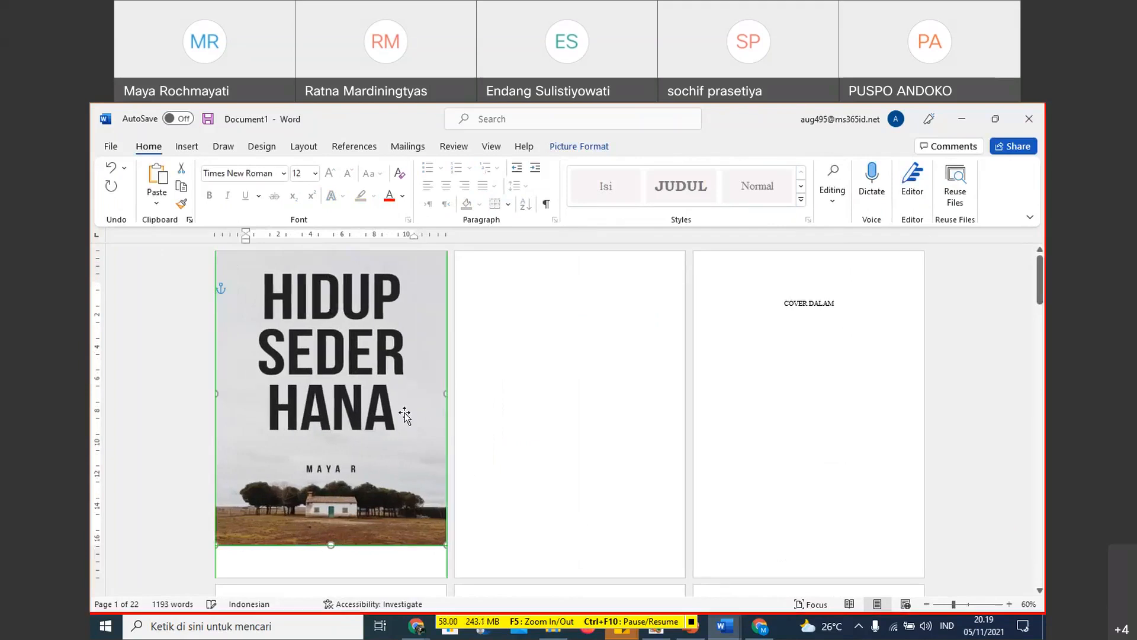
{"action": "scroll", "coordinate": [331, 504], "scroll_direction": "down", "scroll_amount": 1}
{"action": "left_click_drag", "start_coordinate": [331, 504], "coordinate": [331, 540]}
{"action": "scroll", "coordinate": [407, 401], "scroll_direction": "up", "scroll_amount": 1}
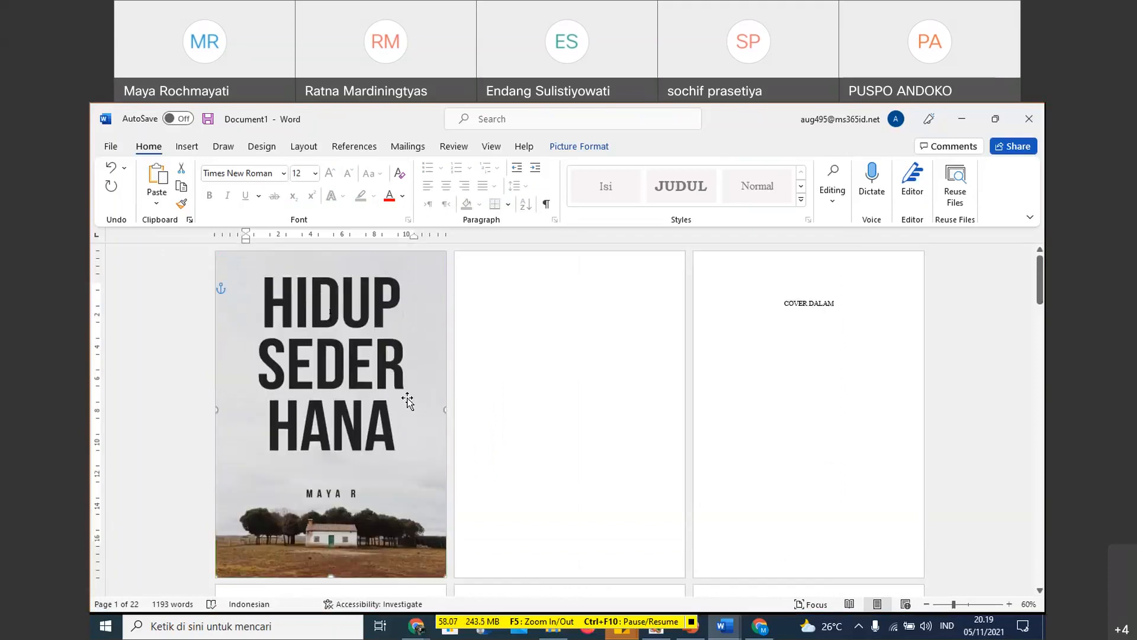
- Delete the COVER DALAM placeholder text on the third page
{"action": "triple_click", "coordinate": [827, 304]}
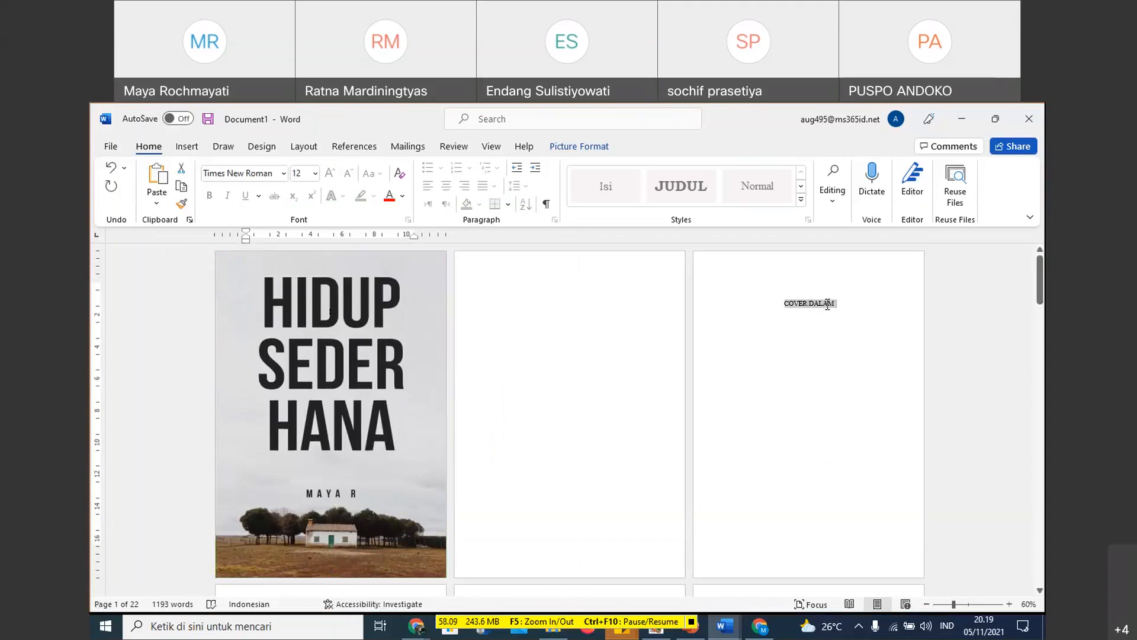
{"action": "key", "text": "Delete"}
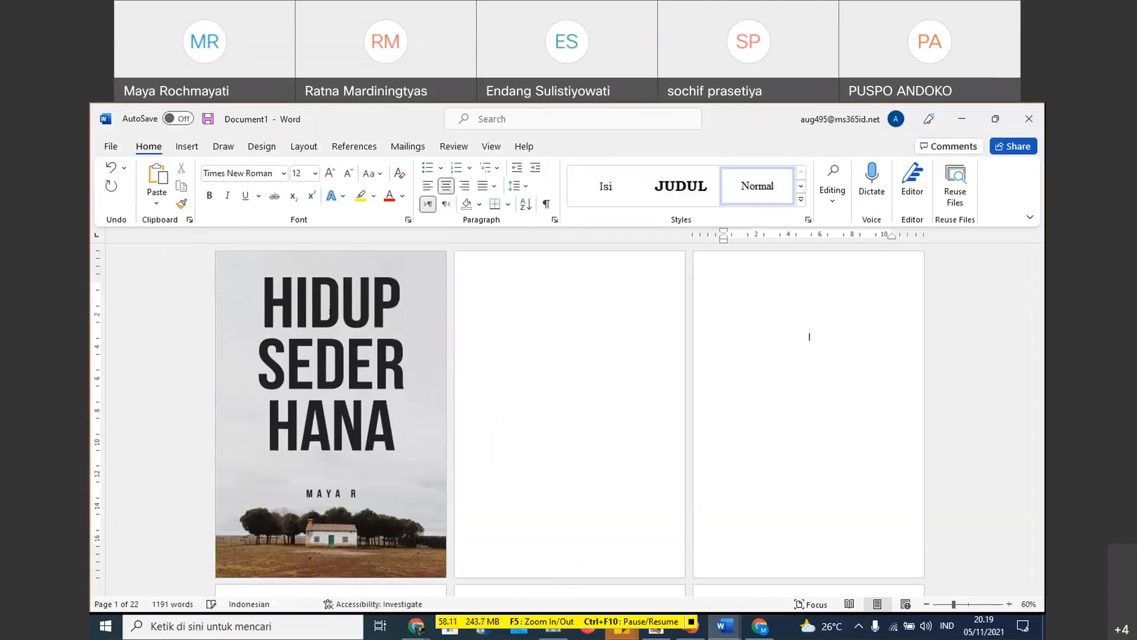
- Copy the full-page cover picture from the first page and paste it on the third page, keeping its picture format
{"action": "left_click", "coordinate": [373, 424]}
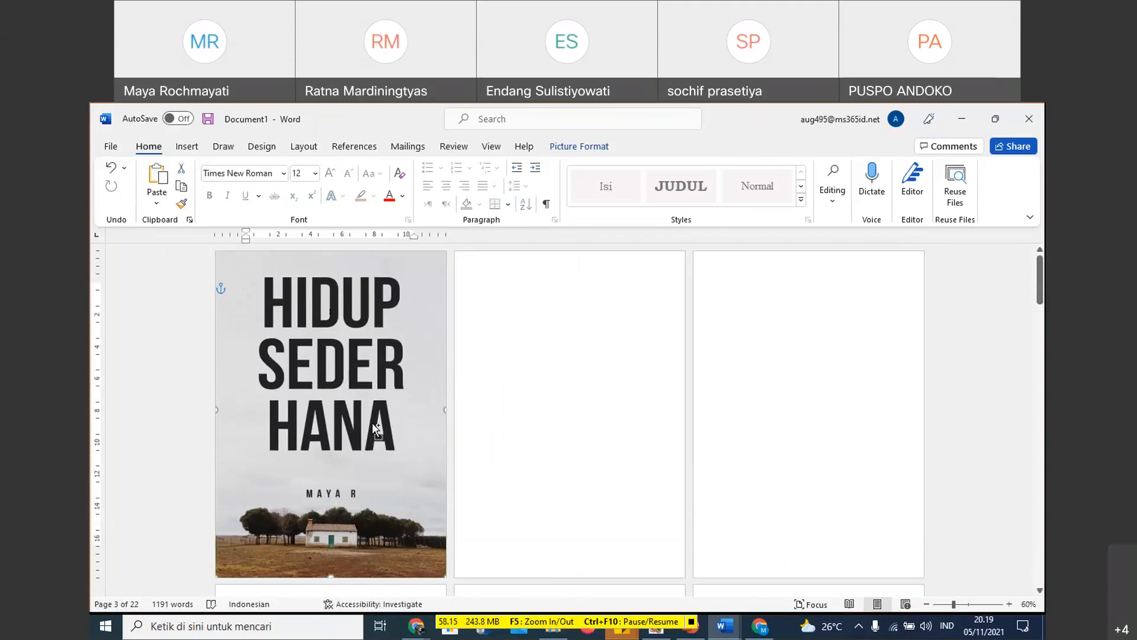
{"action": "left_click", "coordinate": [755, 362]}
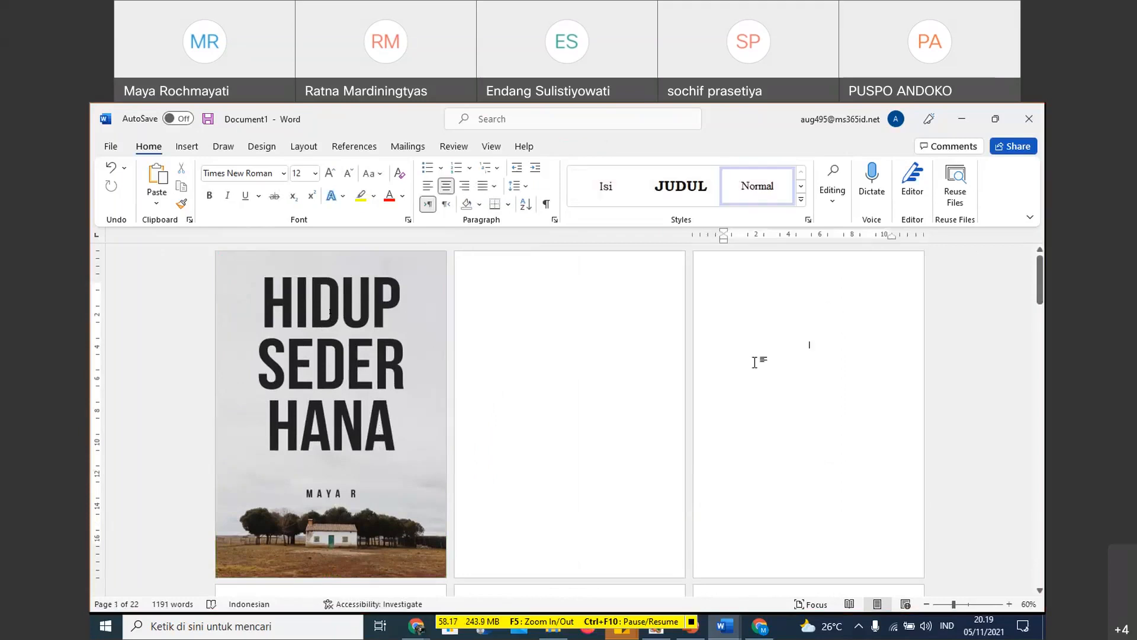
{"action": "right_click", "coordinate": [756, 363]}
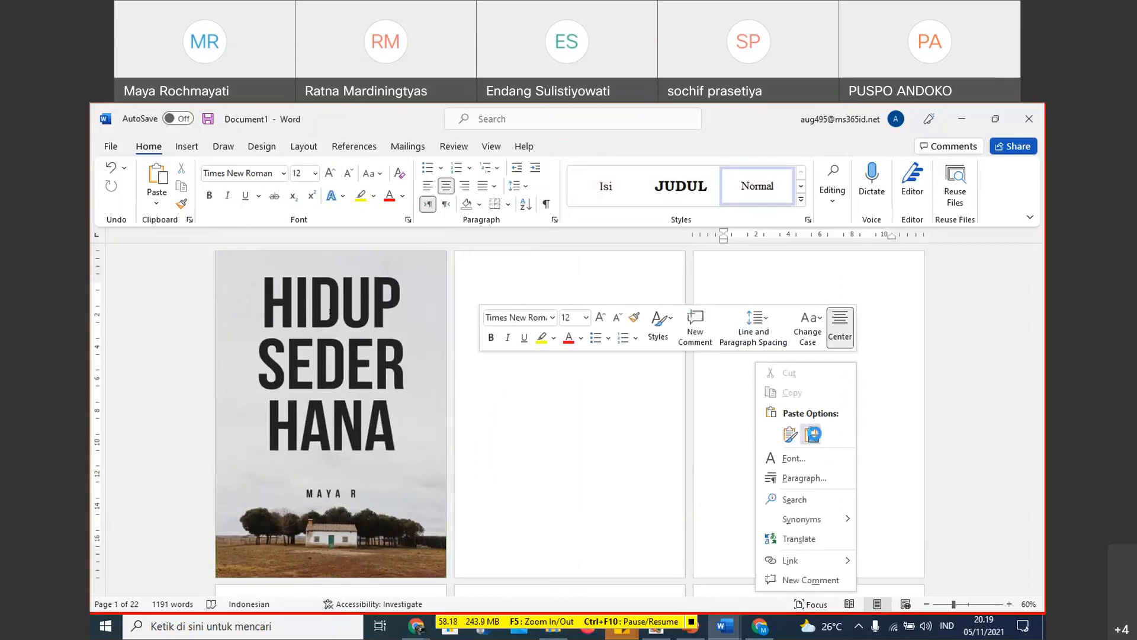
{"action": "left_click", "coordinate": [812, 434]}
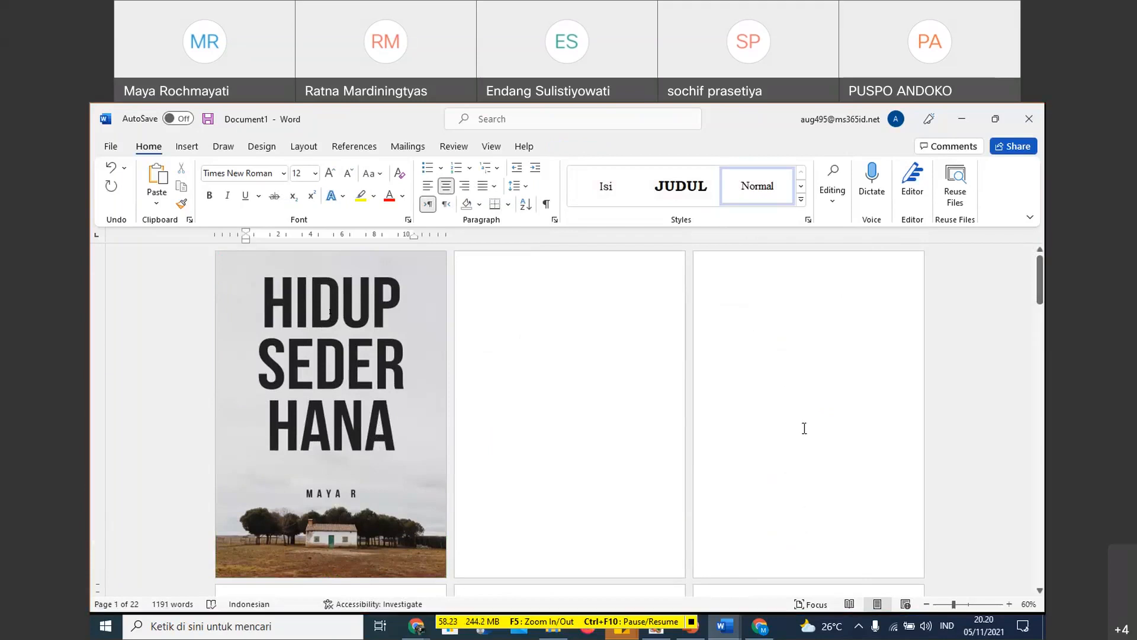
- Try to move the pasted cover picture from the fourth page up to the third, and undo the attempt
{"action": "scroll", "coordinate": [694, 468], "scroll_direction": "down", "scroll_amount": 1}
{"action": "scroll", "coordinate": [612, 391], "scroll_direction": "down", "scroll_amount": 2}
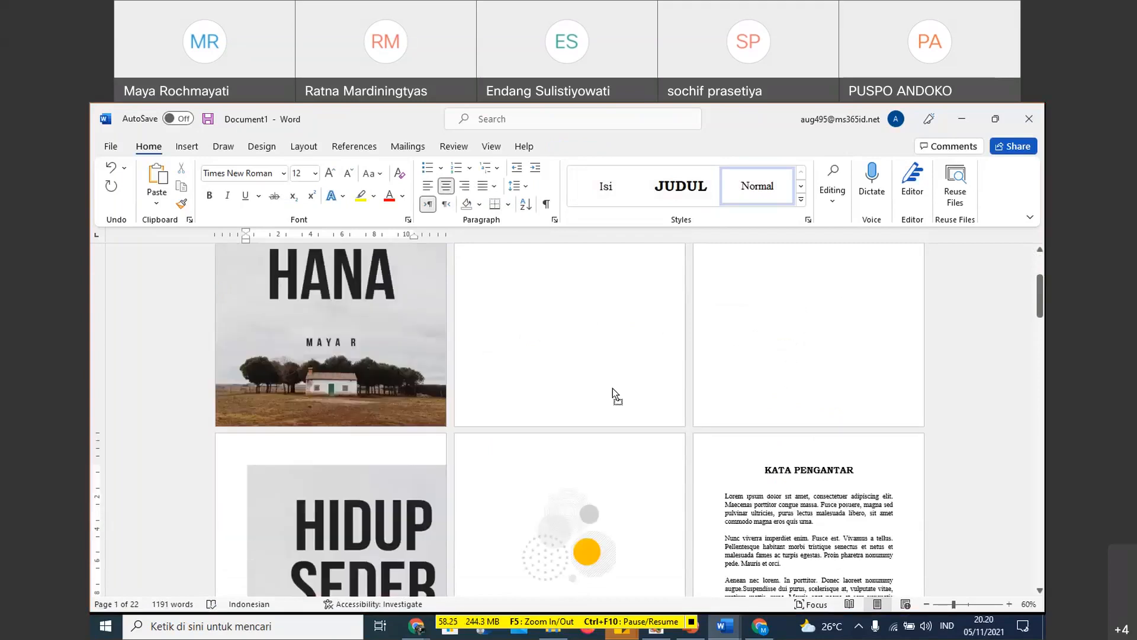
{"action": "left_click_drag", "start_coordinate": [612, 388], "coordinate": [743, 325]}
{"action": "scroll", "coordinate": [556, 333], "scroll_direction": "down", "scroll_amount": 2}
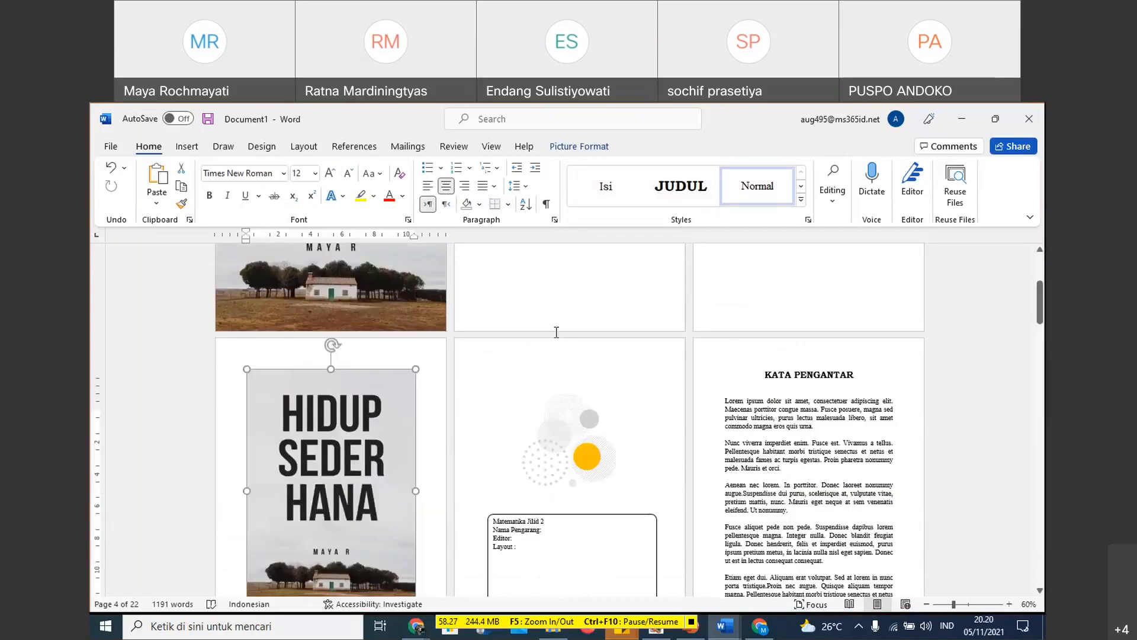
{"action": "left_click_drag", "start_coordinate": [556, 332], "coordinate": [595, 347]}
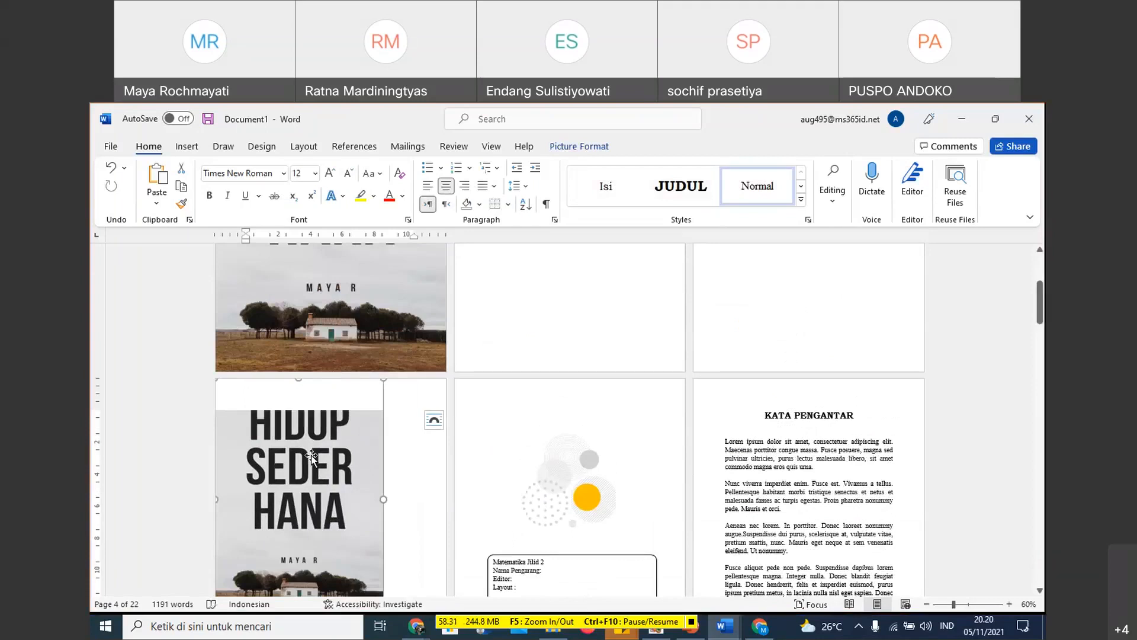
{"action": "left_click_drag", "start_coordinate": [311, 454], "coordinate": [806, 263]}
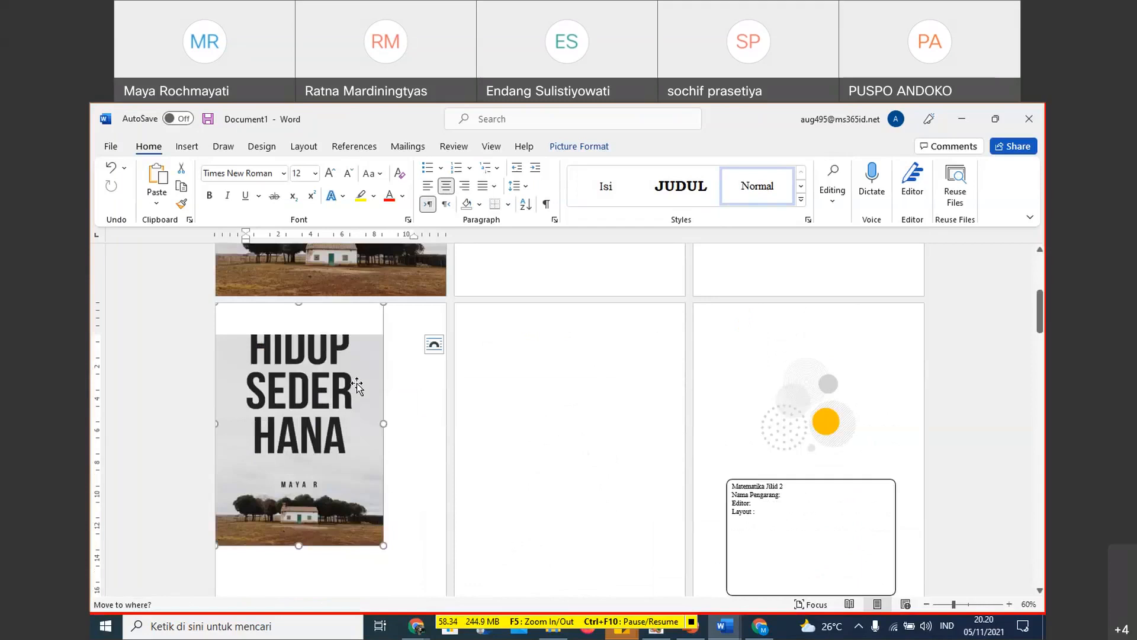
{"action": "key", "text": "ctrl+z"}
{"action": "scroll", "coordinate": [450, 285], "scroll_direction": "up", "scroll_amount": 2}
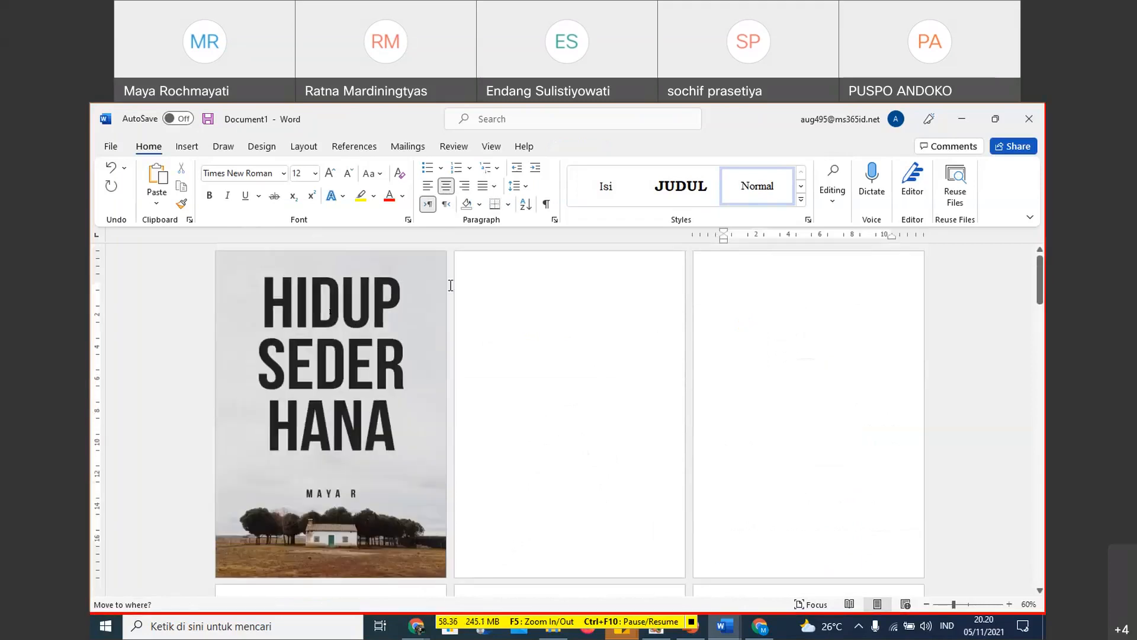
- Insert the saved cover picture file from this computer at the text position on the empty third page
{"action": "left_click", "coordinate": [196, 147]}
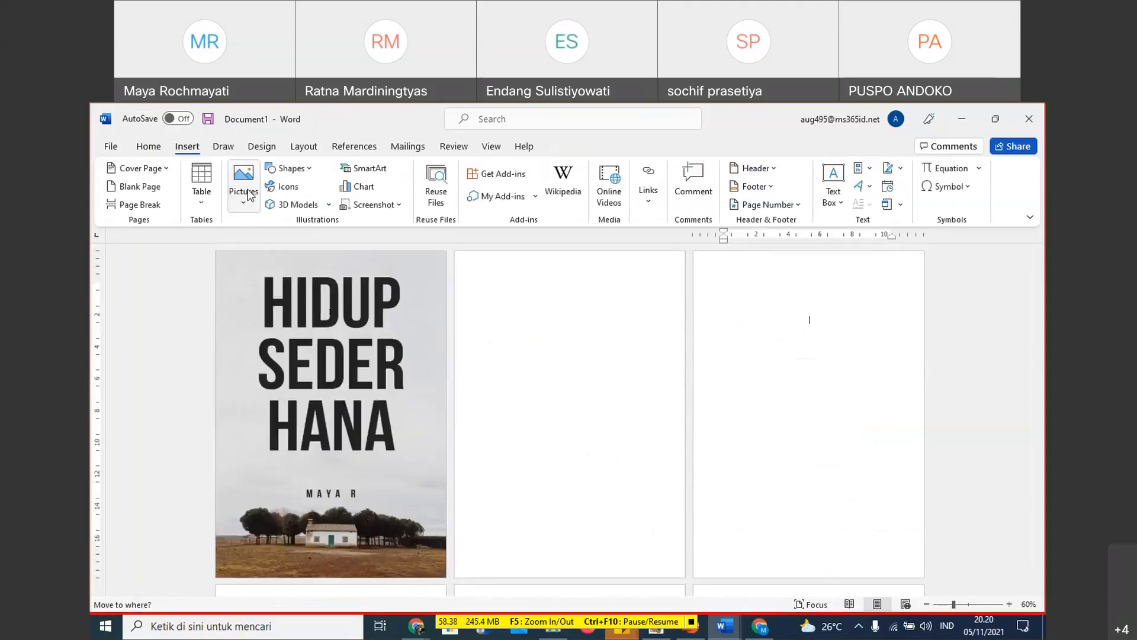
{"action": "left_click", "coordinate": [249, 196]}
{"action": "left_click", "coordinate": [278, 245]}
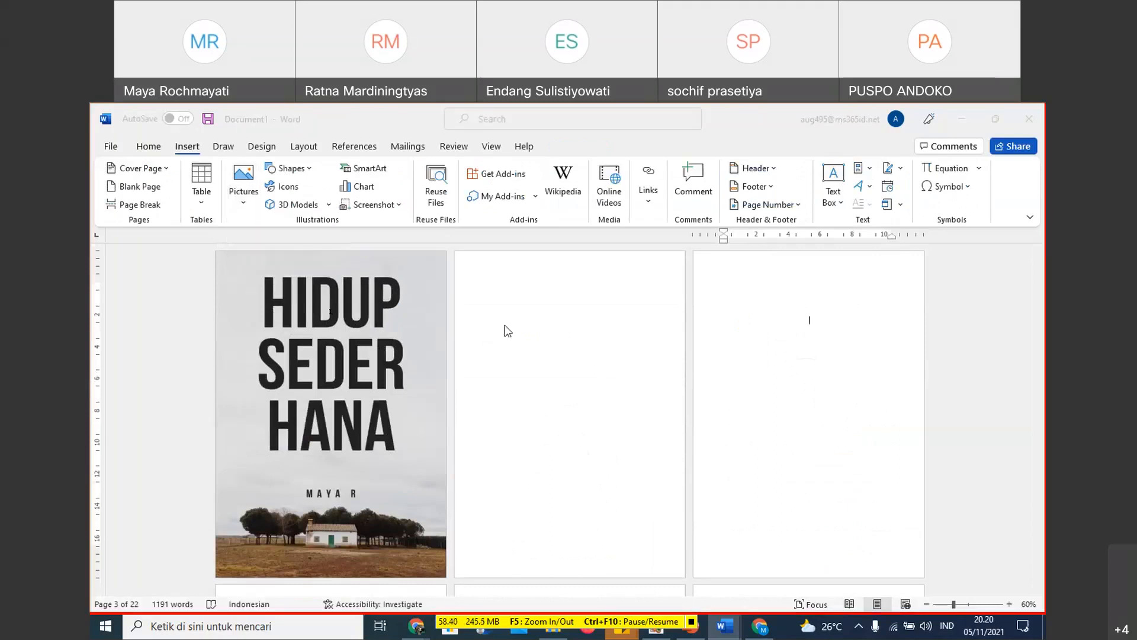
{"action": "double_click", "coordinate": [247, 222]}
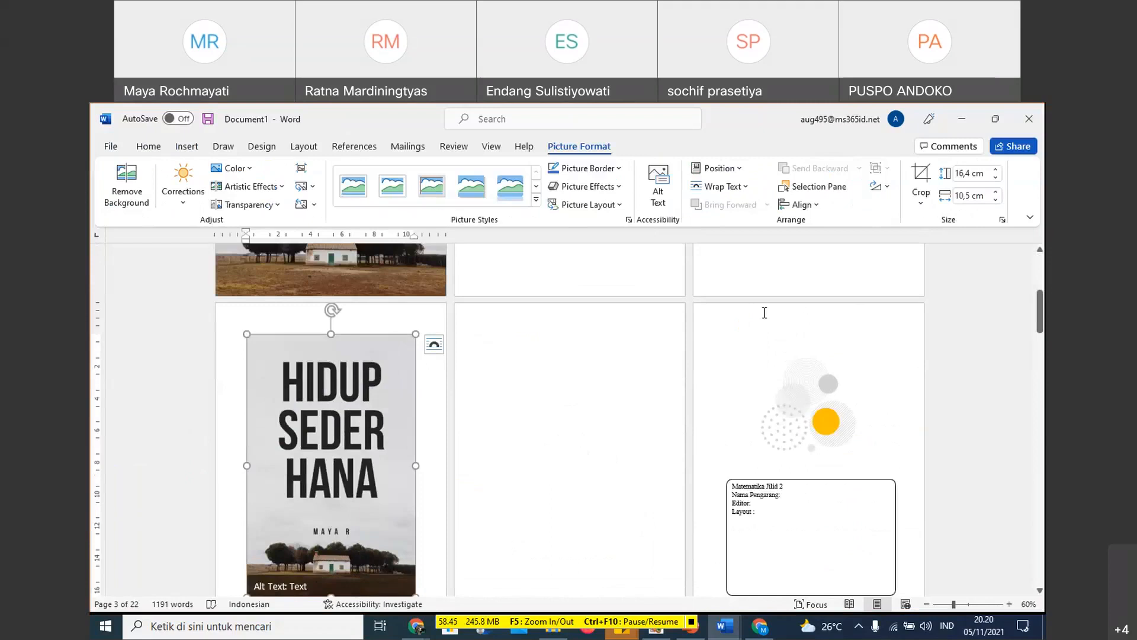
- Check where the inserted cover picture sits relative to the empty third page
{"action": "scroll", "coordinate": [764, 313], "scroll_direction": "up", "scroll_amount": 3}
{"action": "scroll", "coordinate": [793, 317], "scroll_direction": "up", "scroll_amount": 1}
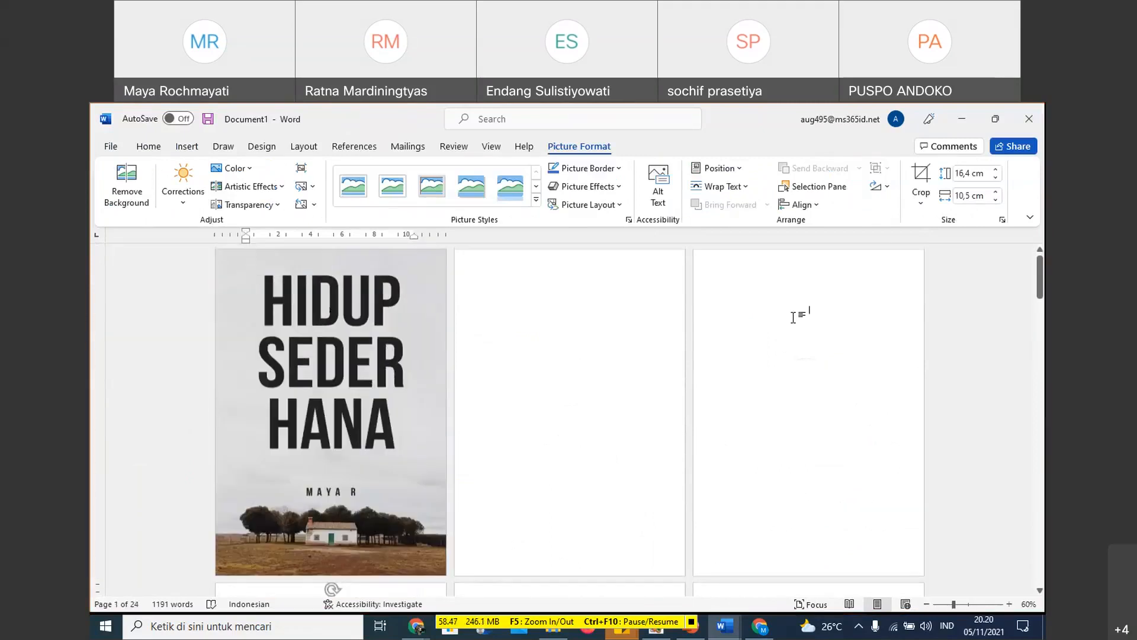
{"action": "left_click", "coordinate": [793, 318]}
{"action": "scroll", "coordinate": [794, 318], "scroll_direction": "down", "scroll_amount": 2}
{"action": "scroll", "coordinate": [794, 317], "scroll_direction": "down", "scroll_amount": 2}
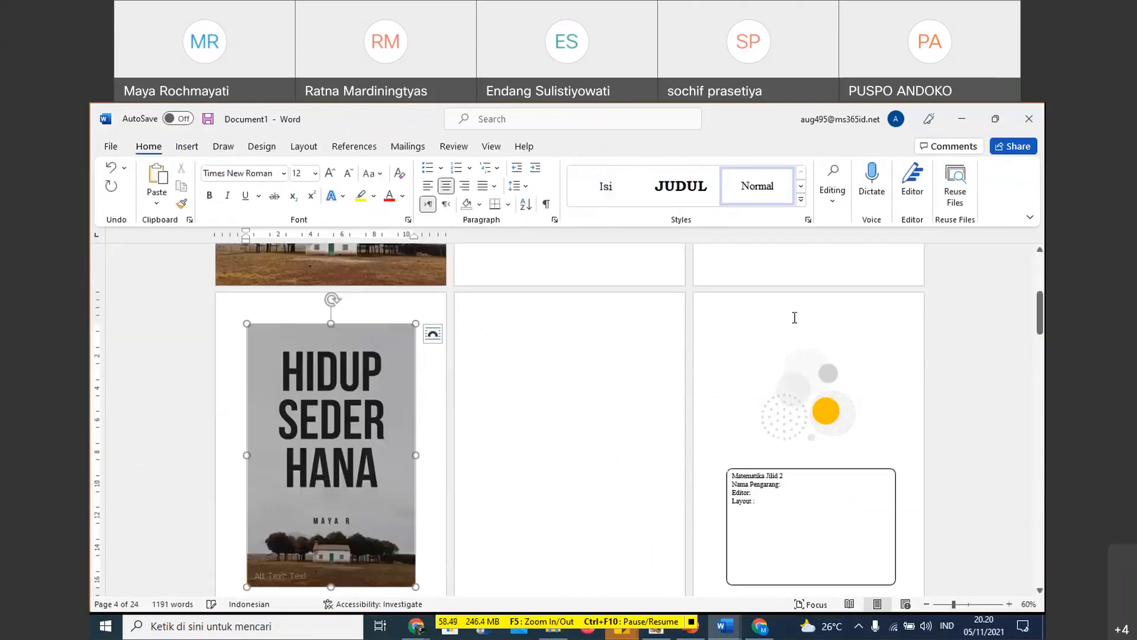
{"action": "scroll", "coordinate": [747, 295], "scroll_direction": "up", "scroll_amount": 3}
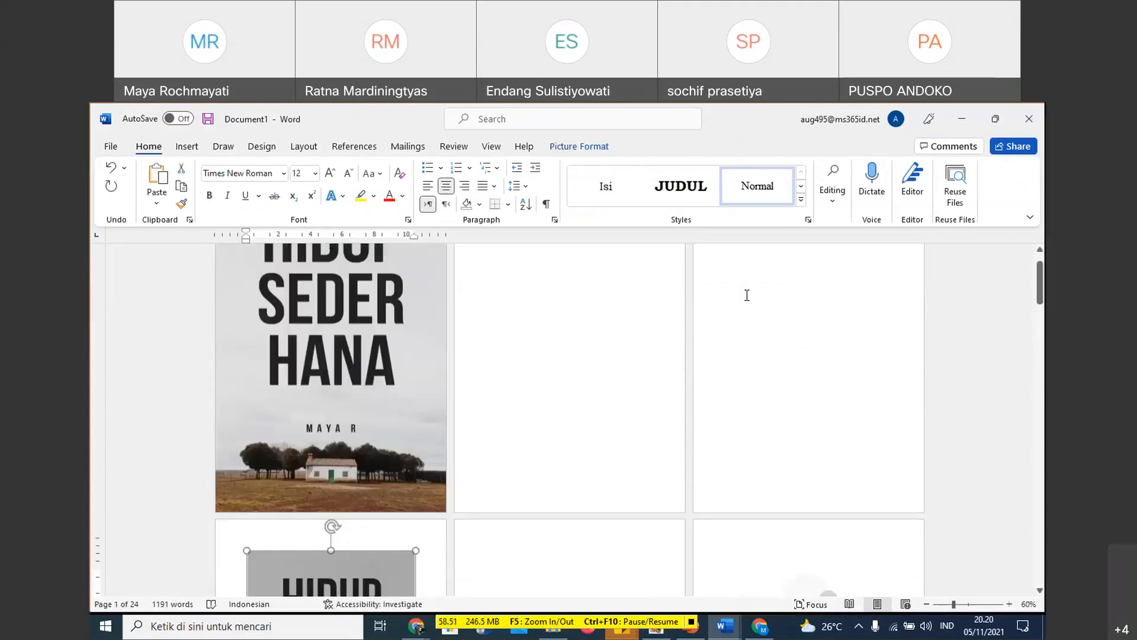
{"action": "scroll", "coordinate": [747, 295], "scroll_direction": "up", "scroll_amount": 1}
{"action": "left_click", "coordinate": [724, 297]}
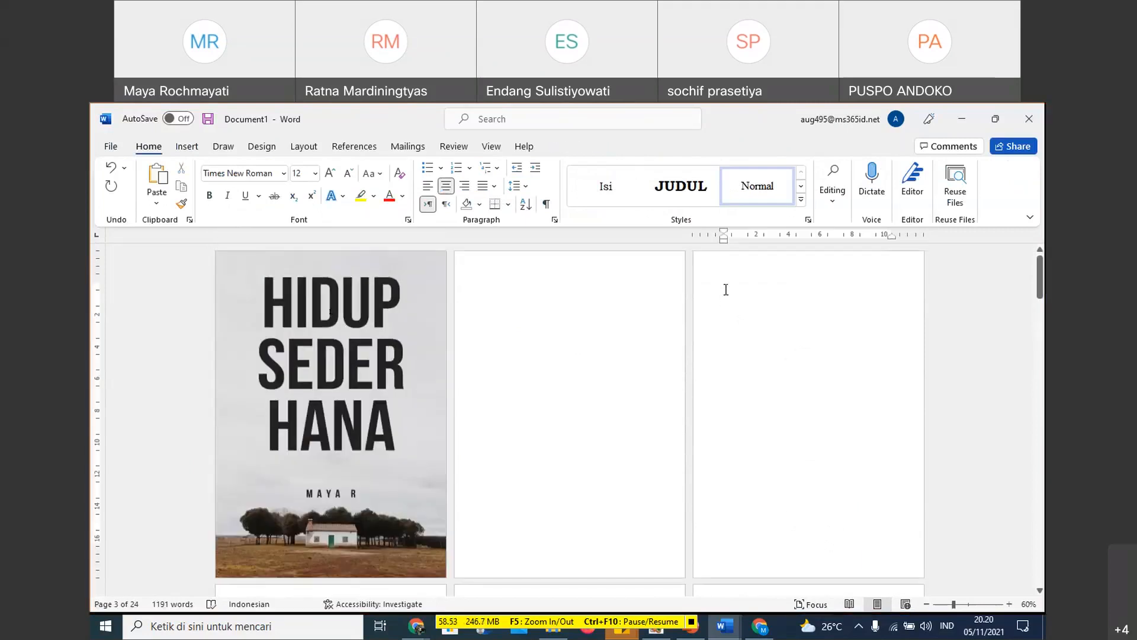
{"action": "double_click", "coordinate": [730, 565]}
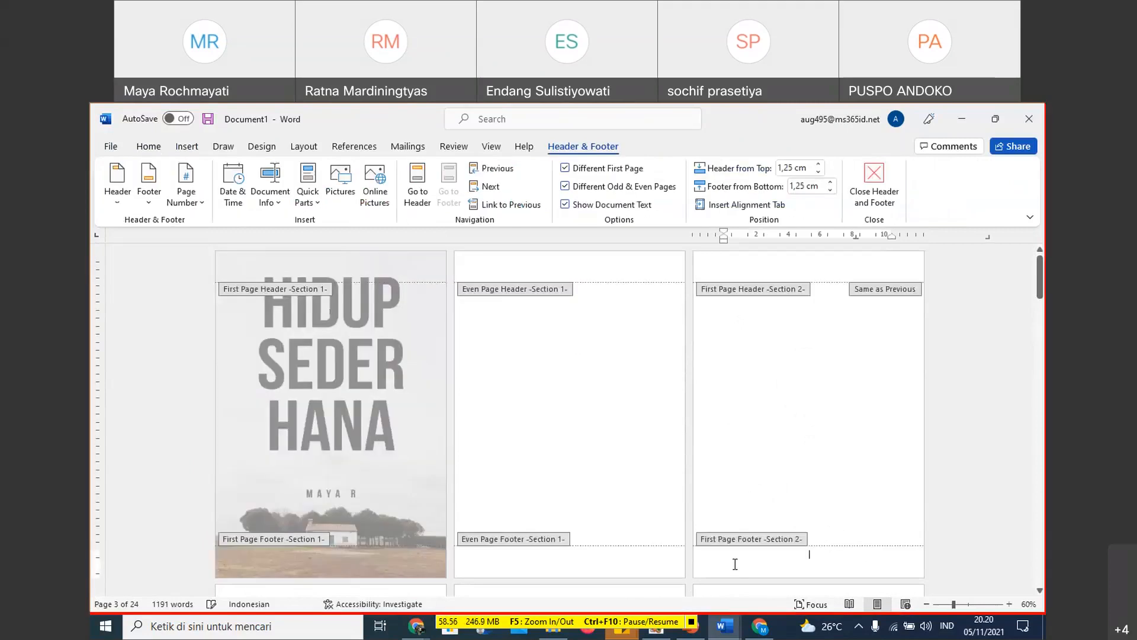
{"action": "scroll", "coordinate": [837, 304], "scroll_direction": "down", "scroll_amount": 2}
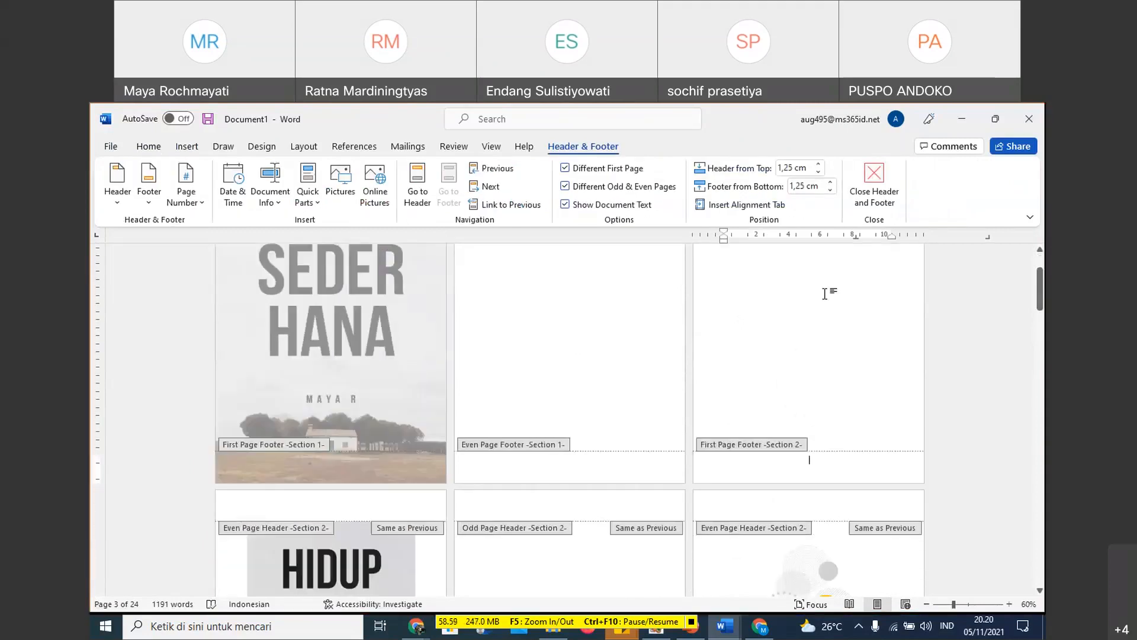
{"action": "double_click", "coordinate": [801, 337]}
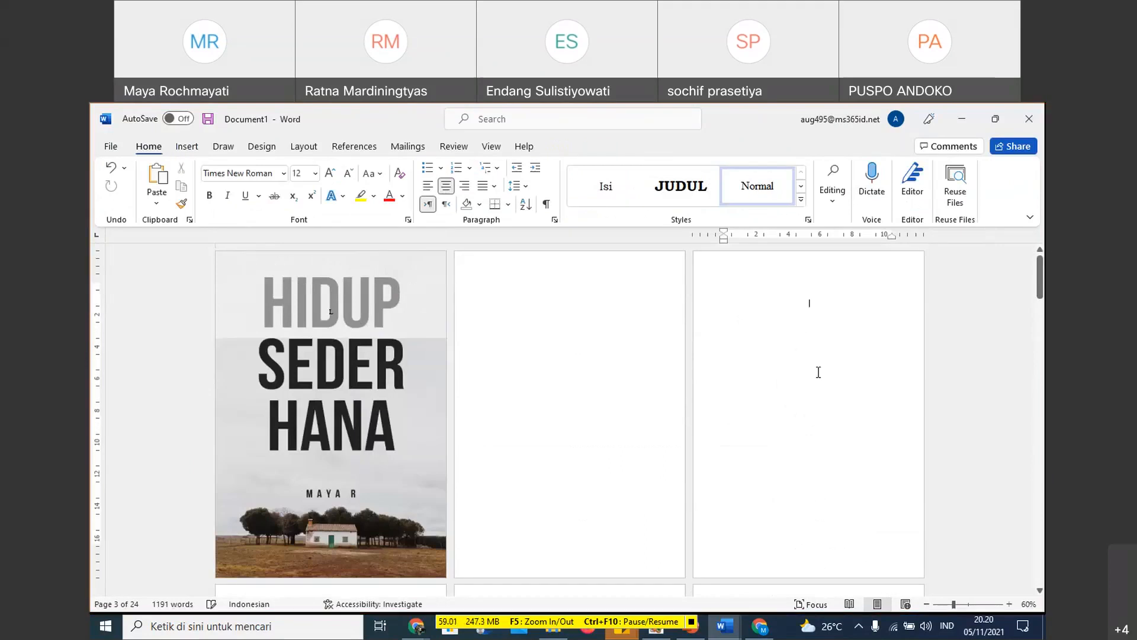
- Add a blank line on the third page and try to move the fourth-page cover picture there by cutting and pasting
{"action": "key", "text": "Return"}
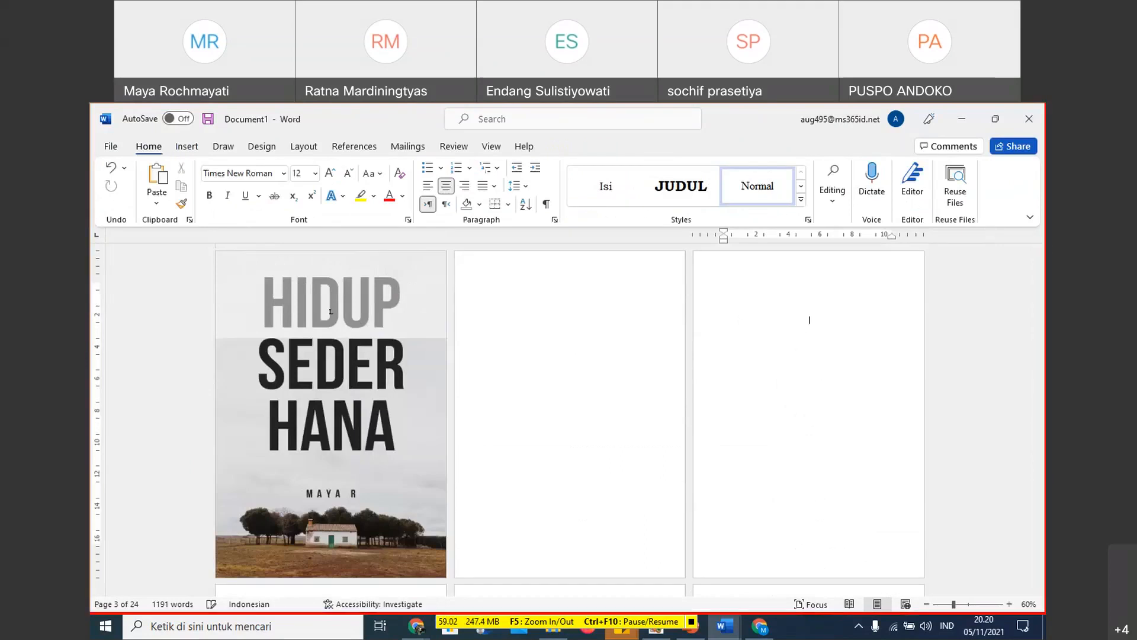
{"action": "scroll", "coordinate": [331, 312], "scroll_direction": "down", "scroll_amount": 3}
{"action": "left_click", "coordinate": [332, 468]}
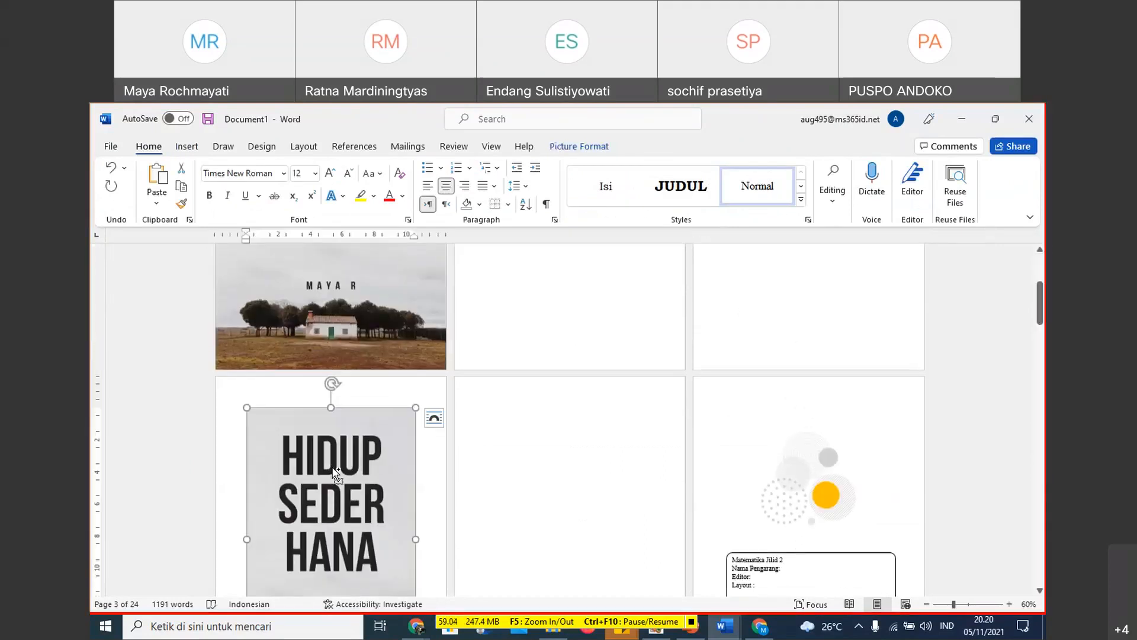
{"action": "key", "text": "Delete"}
{"action": "scroll", "coordinate": [806, 314], "scroll_direction": "up", "scroll_amount": 1}
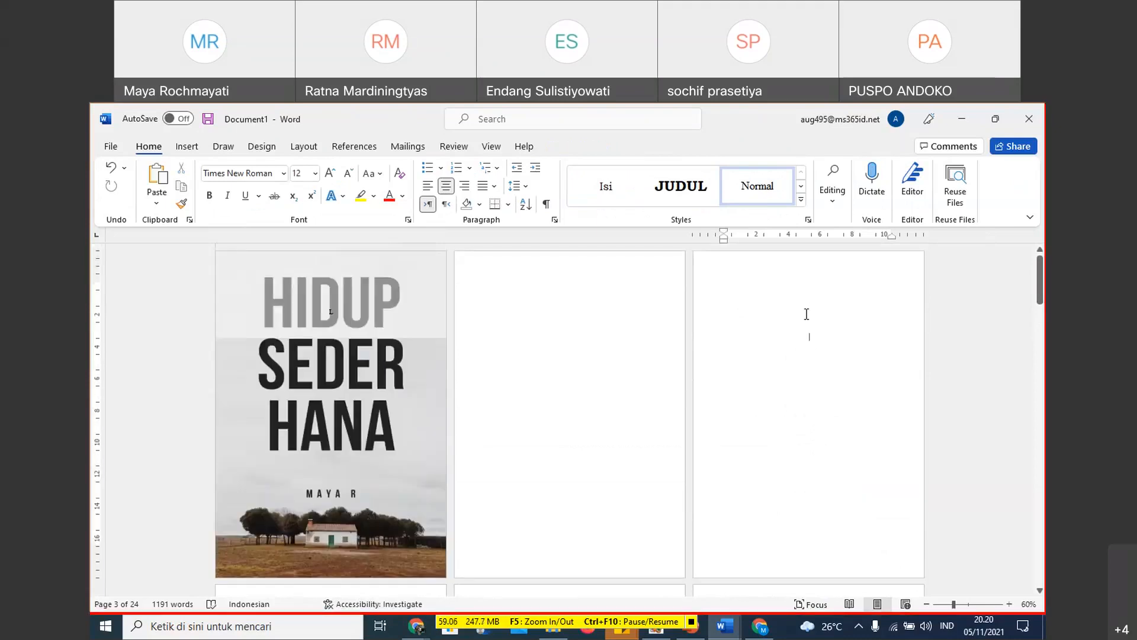
{"action": "scroll", "coordinate": [811, 320], "scroll_direction": "down", "scroll_amount": 4}
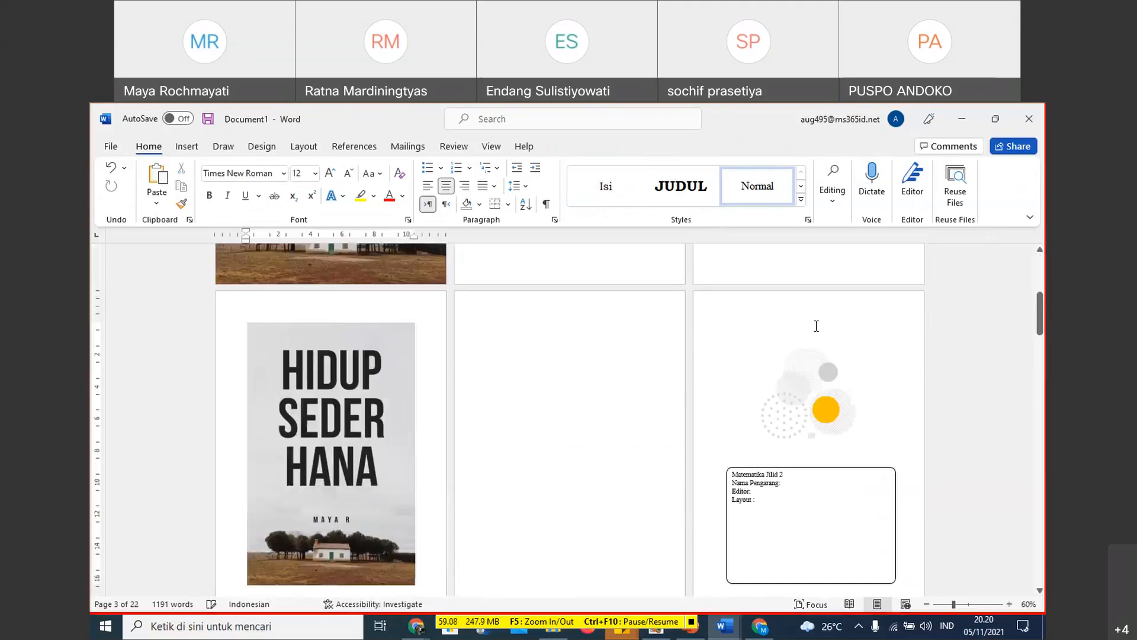
{"action": "scroll", "coordinate": [382, 431], "scroll_direction": "up", "scroll_amount": 1}
- Set the inserted cover picture's text wrapping to Behind Text so it sits on the third page
{"action": "left_click", "coordinate": [379, 434]}
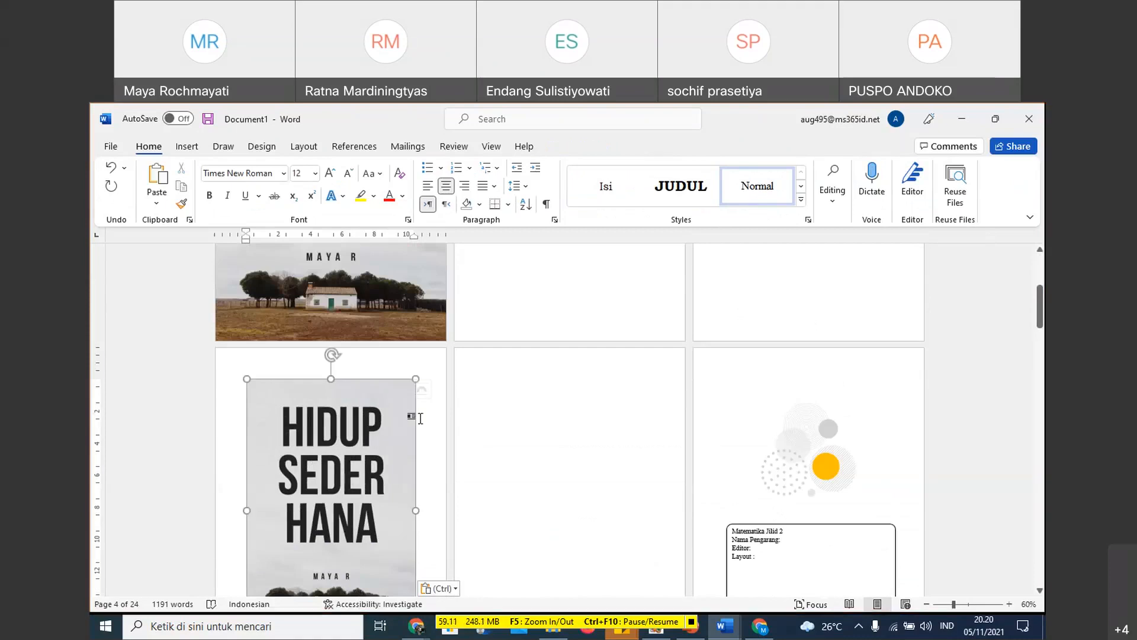
{"action": "left_click", "coordinate": [435, 389]}
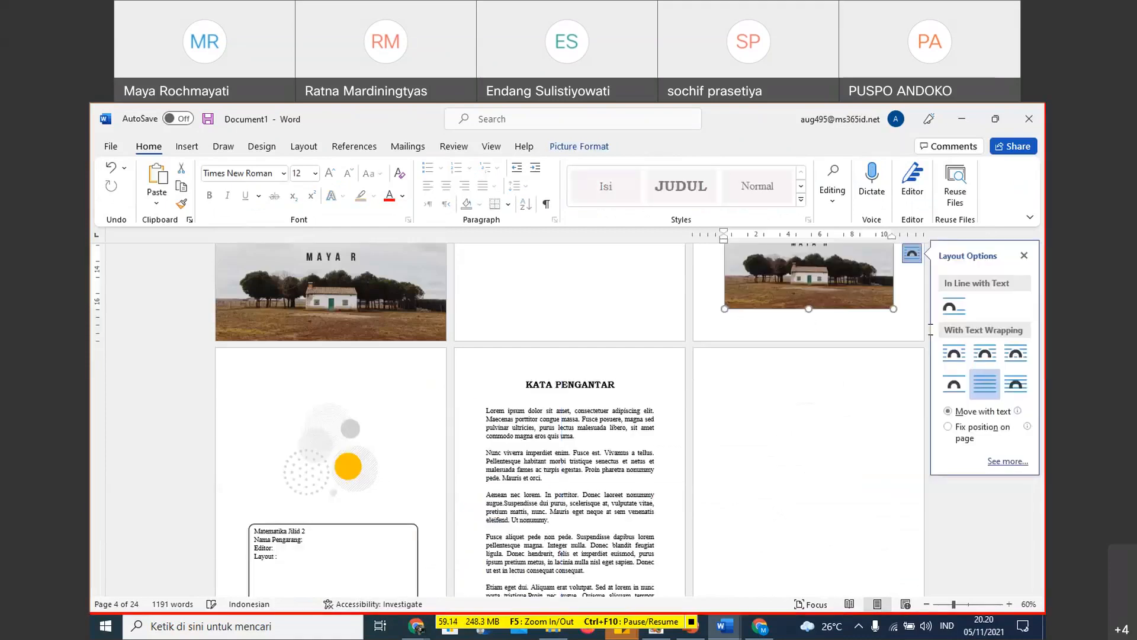
{"action": "scroll", "coordinate": [836, 304], "scroll_direction": "up", "scroll_amount": 2}
{"action": "scroll", "coordinate": [835, 304], "scroll_direction": "up", "scroll_amount": 3}
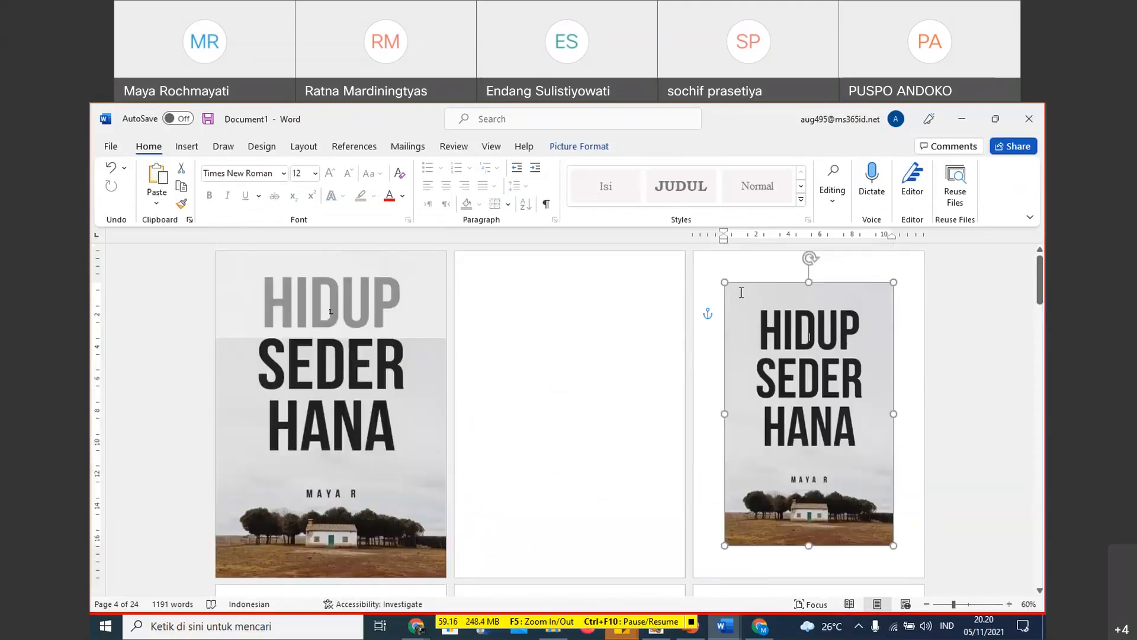
- Reposition and stretch the third-page cover picture to fill the whole page, about 20.27 cm high and 14.87 cm wide
{"action": "left_click_drag", "start_coordinate": [719, 270], "coordinate": [703, 275]}
{"action": "left_click", "coordinate": [767, 309]}
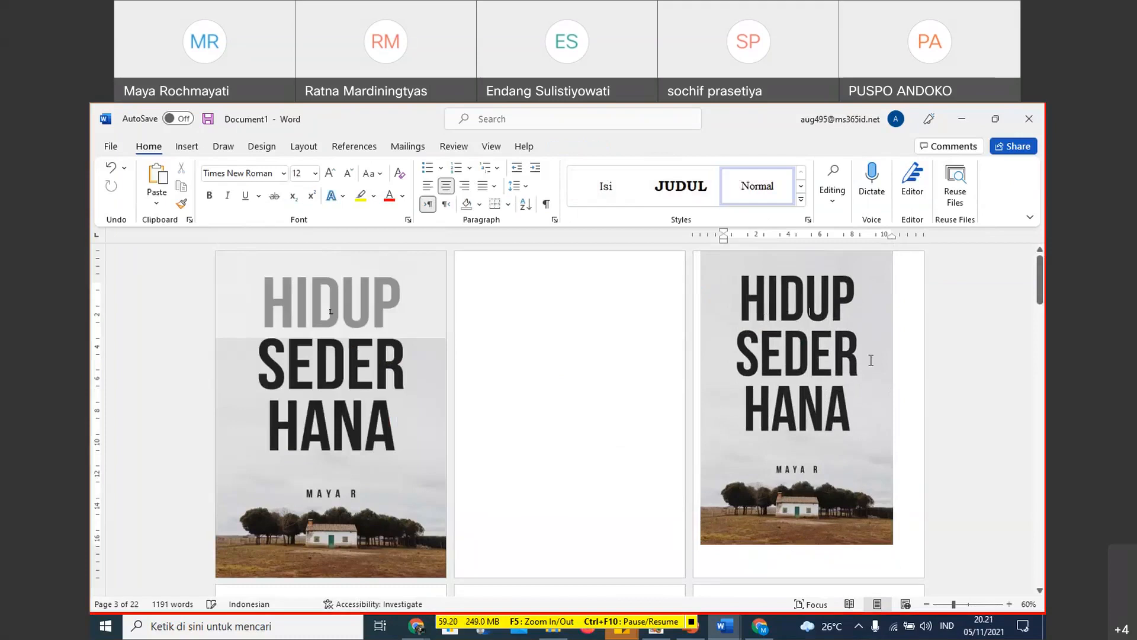
{"action": "left_click", "coordinate": [871, 361]}
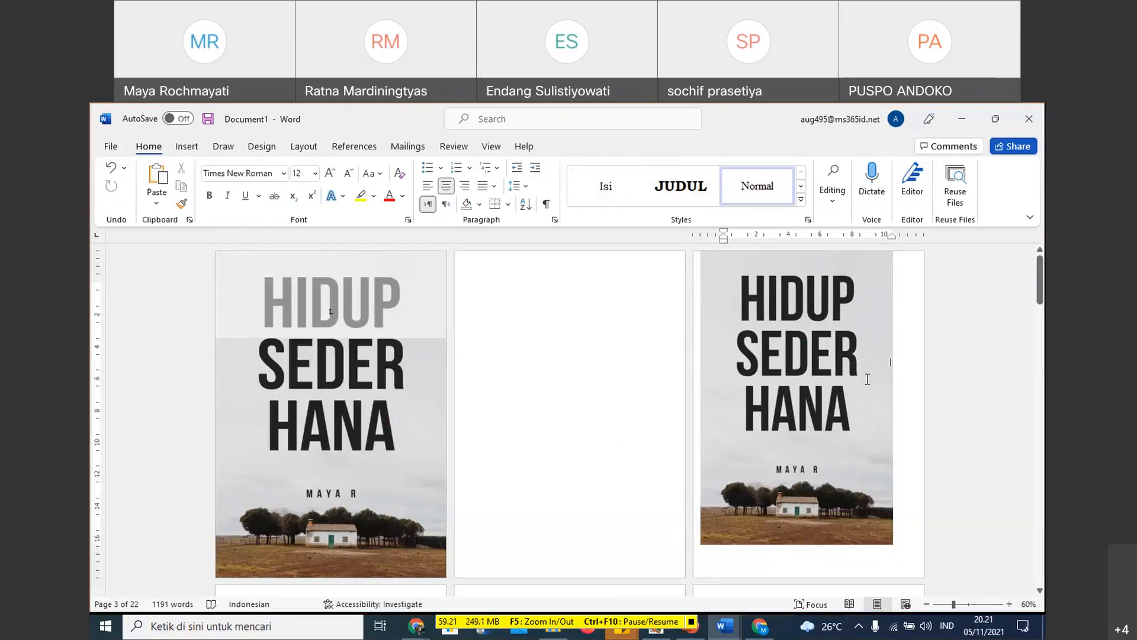
{"action": "left_click", "coordinate": [927, 604]}
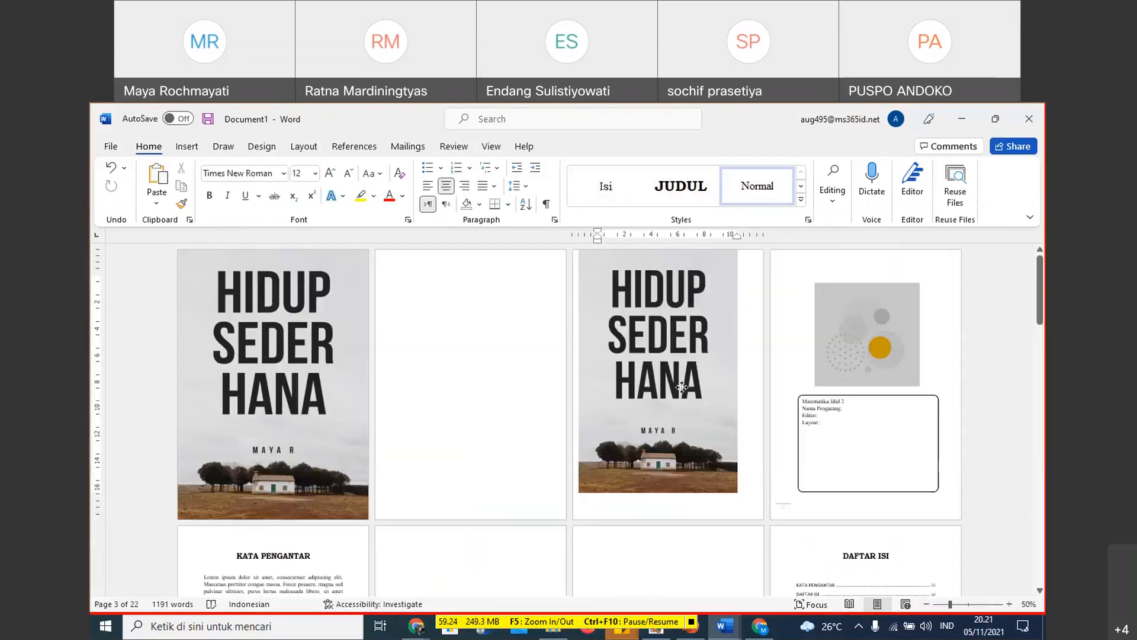
{"action": "left_click", "coordinate": [664, 398]}
{"action": "left_click_drag", "start_coordinate": [664, 398], "coordinate": [764, 383]}
{"action": "left_click_drag", "start_coordinate": [666, 254], "coordinate": [665, 250]}
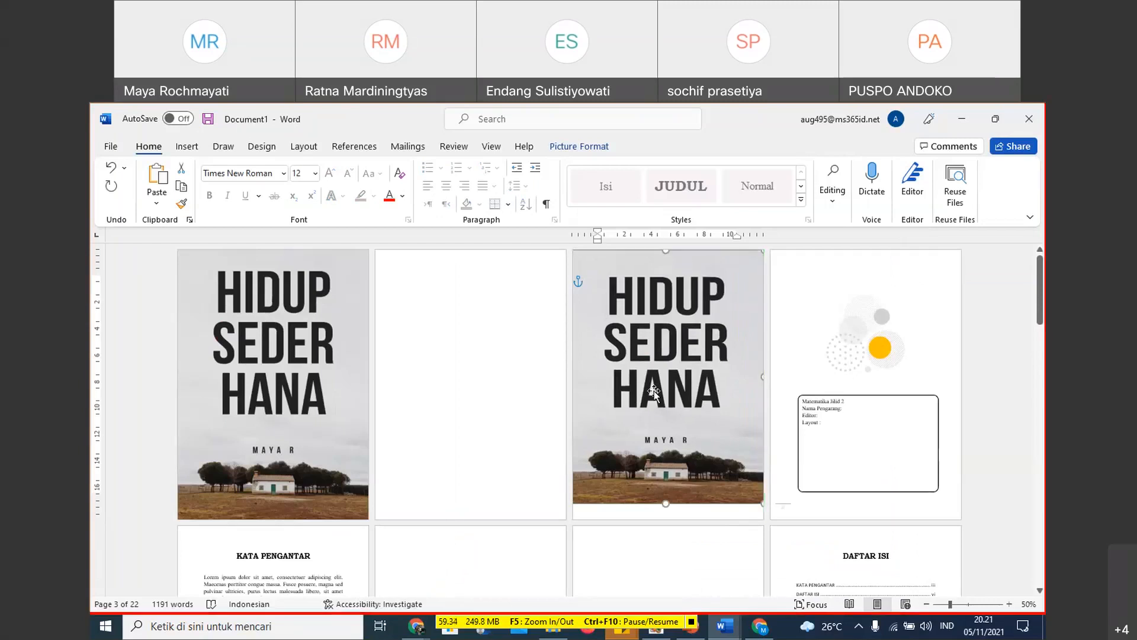
{"action": "left_click_drag", "start_coordinate": [667, 514], "coordinate": [667, 521]}
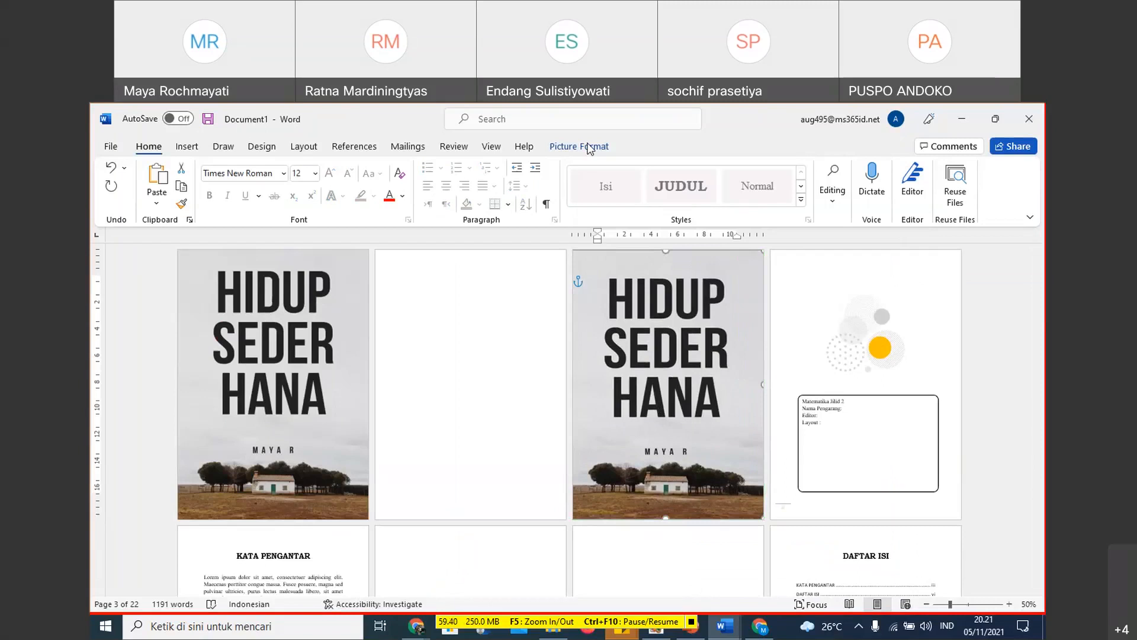
- Try the Pencil Grayscale artistic effect on the third-page cover picture
{"action": "left_click", "coordinate": [590, 148]}
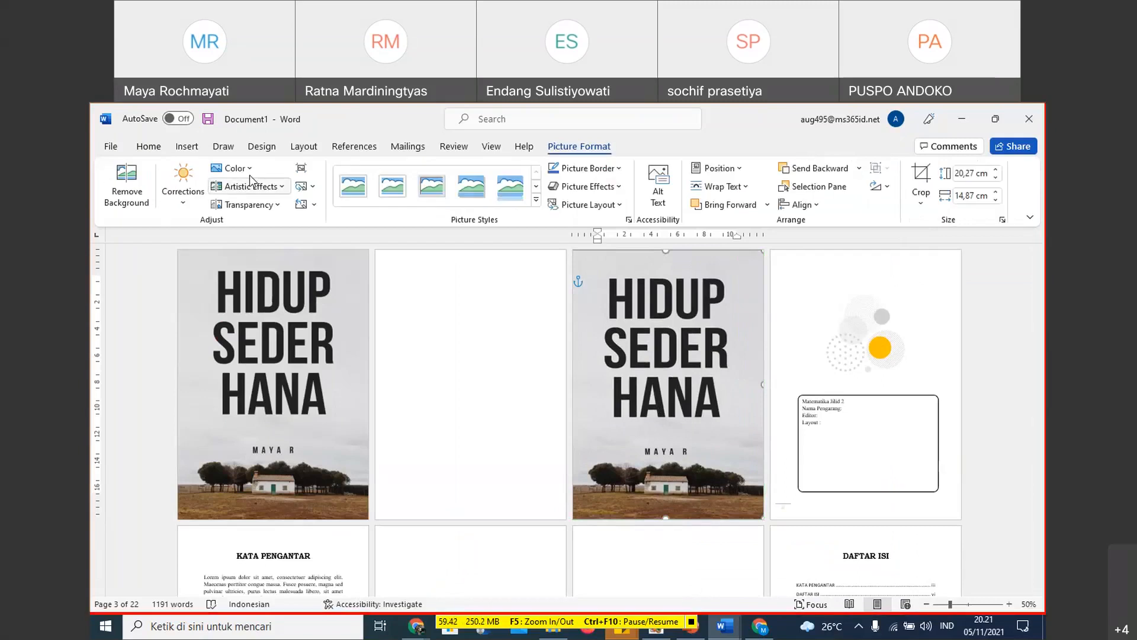
{"action": "left_click", "coordinate": [233, 168]}
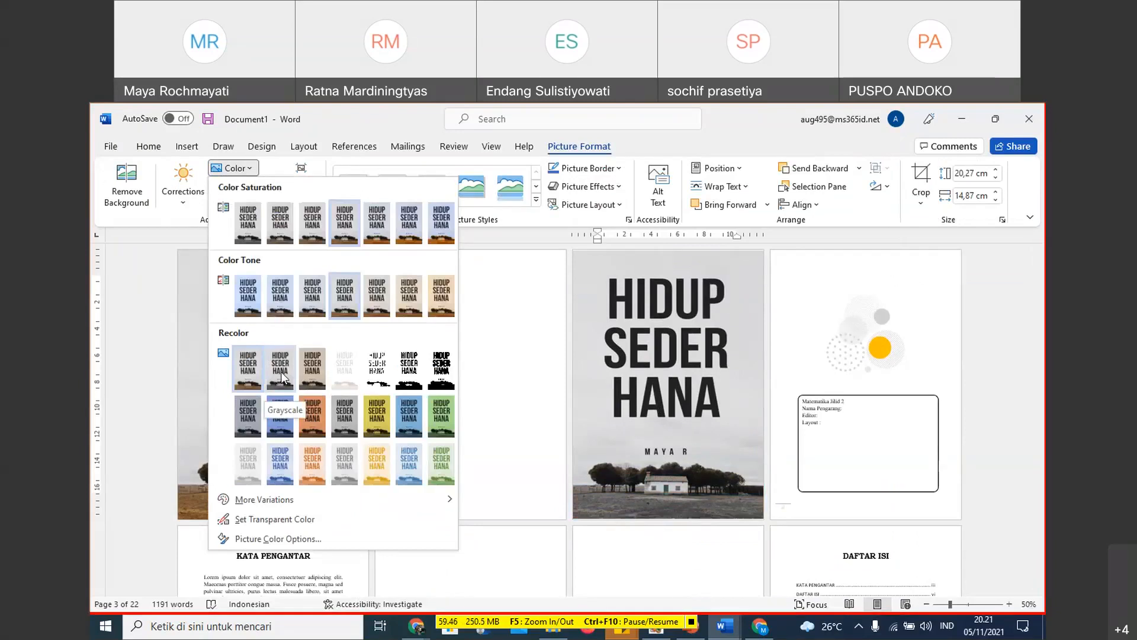
{"action": "left_click", "coordinate": [184, 202]}
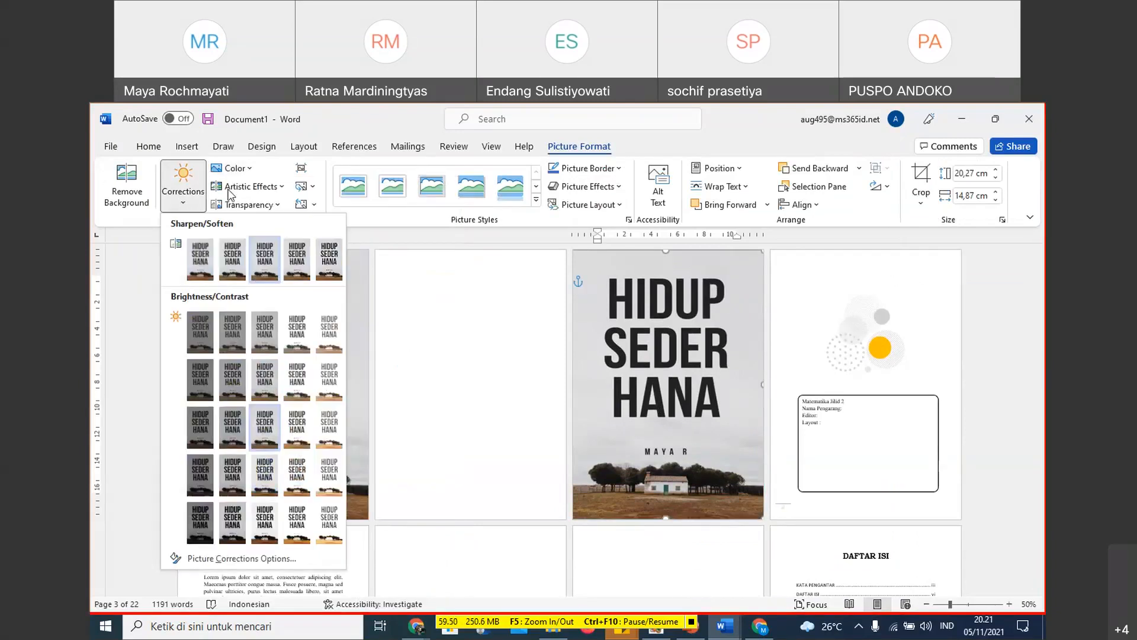
{"action": "left_click", "coordinate": [247, 171]}
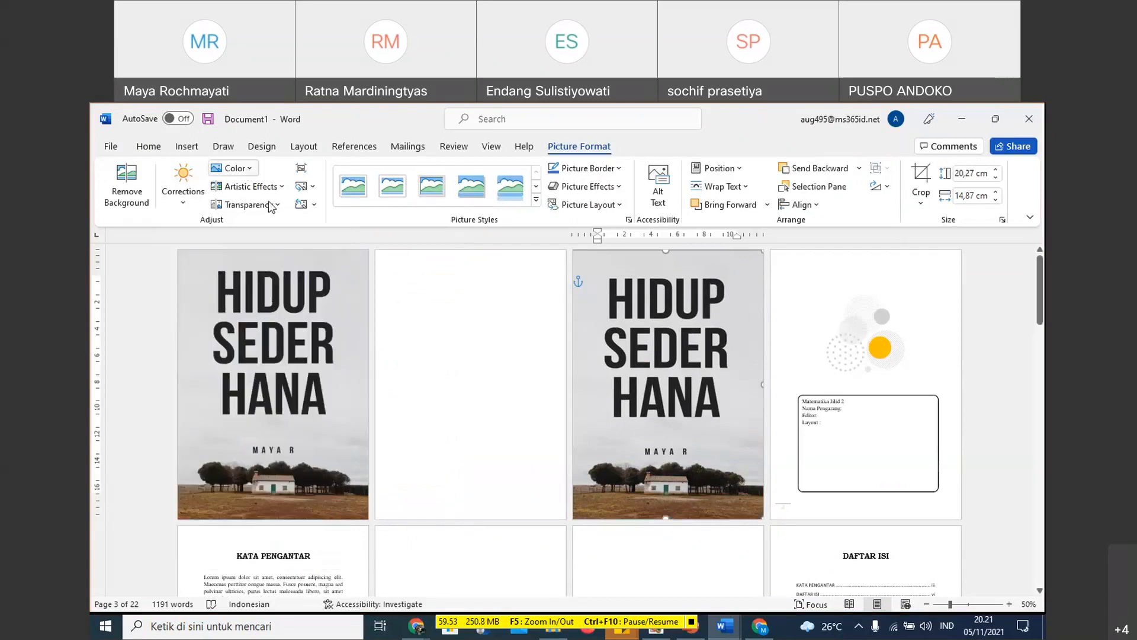
{"action": "left_click", "coordinate": [289, 189]}
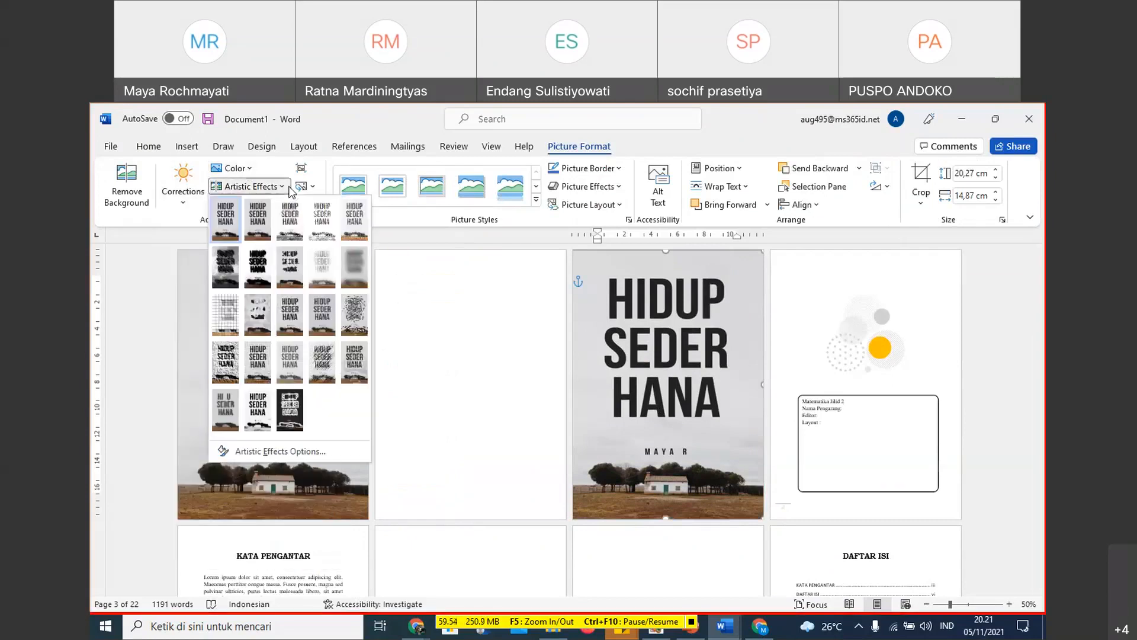
{"action": "left_click", "coordinate": [290, 224]}
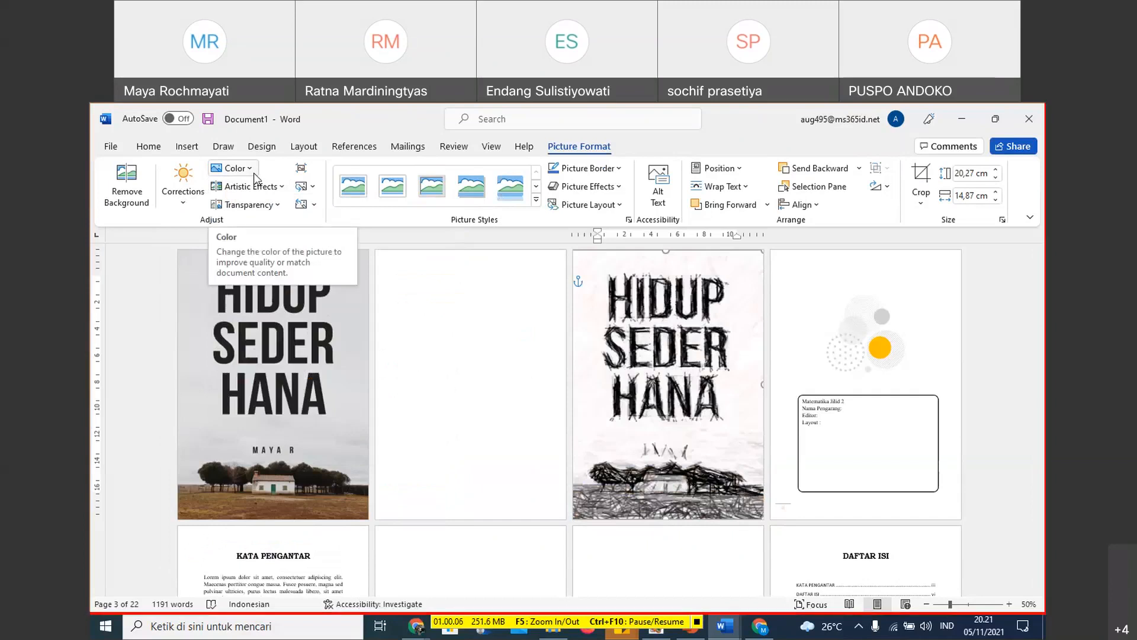
- Remove all color saturation from the third-page cover picture and give it the warmest color tone preset
{"action": "left_click", "coordinate": [254, 171]}
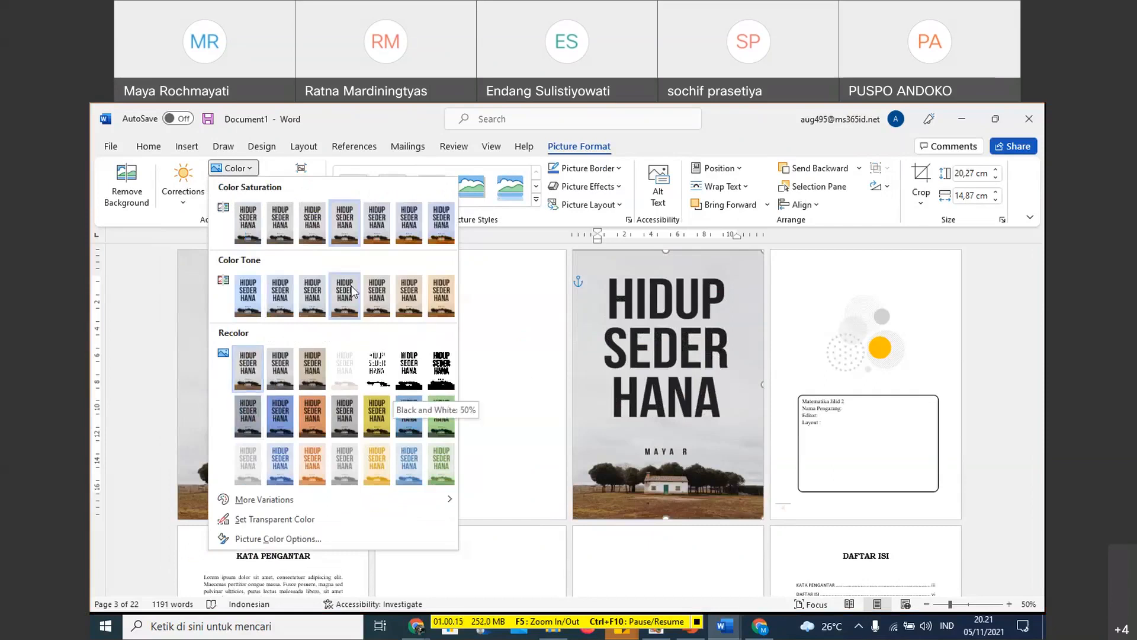
{"action": "left_click", "coordinate": [244, 236]}
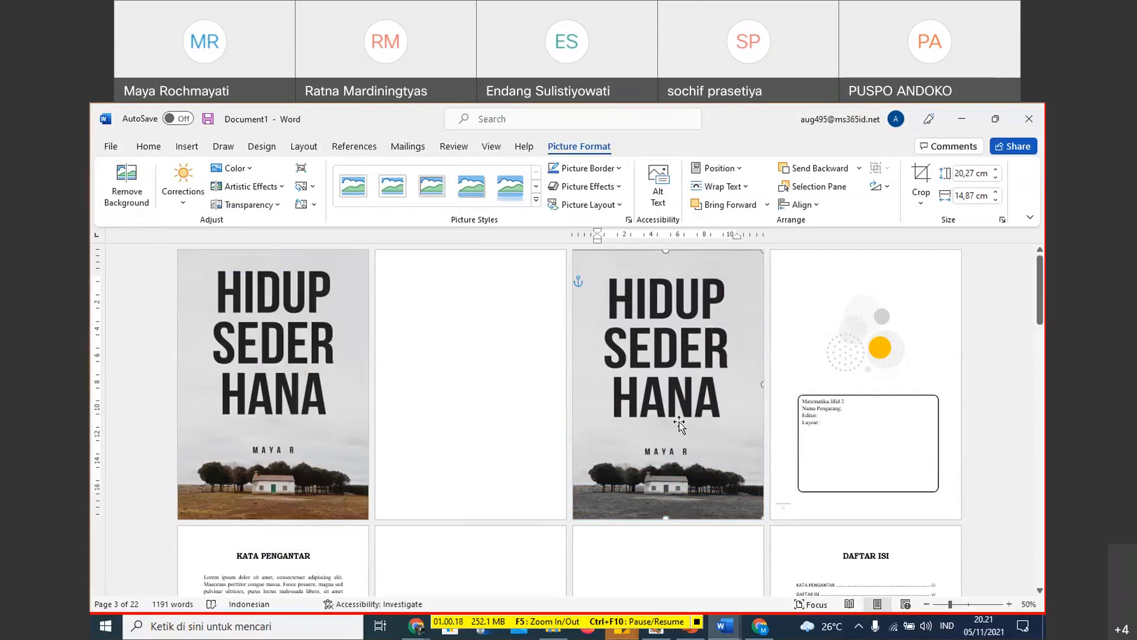
{"action": "left_click", "coordinate": [324, 434]}
{"action": "left_click", "coordinate": [286, 448]}
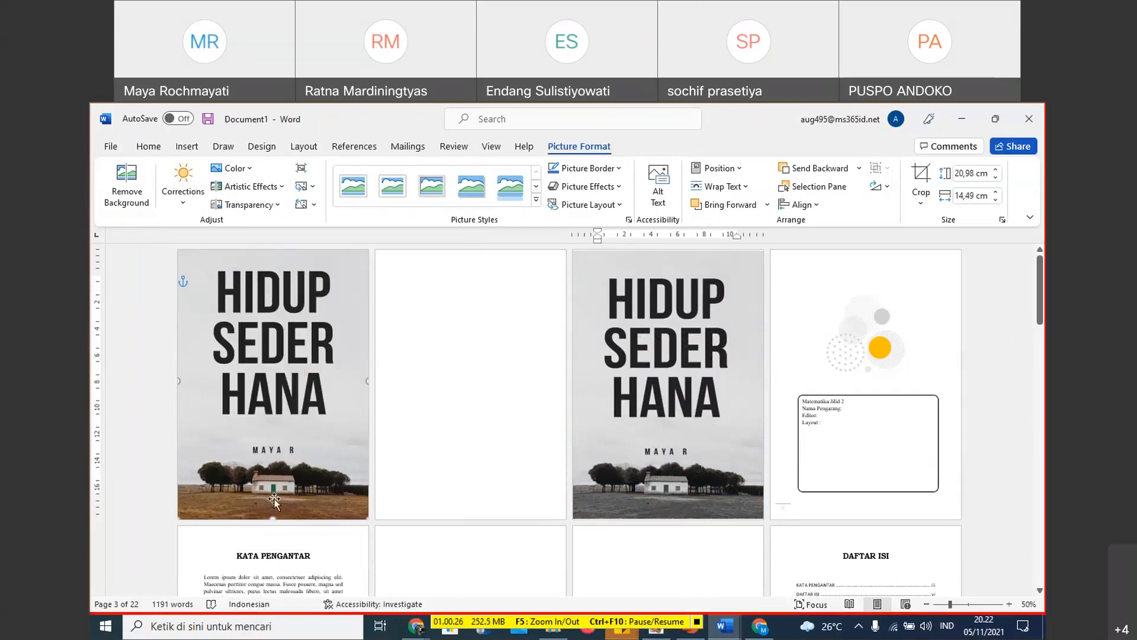
{"action": "left_click", "coordinate": [691, 407]}
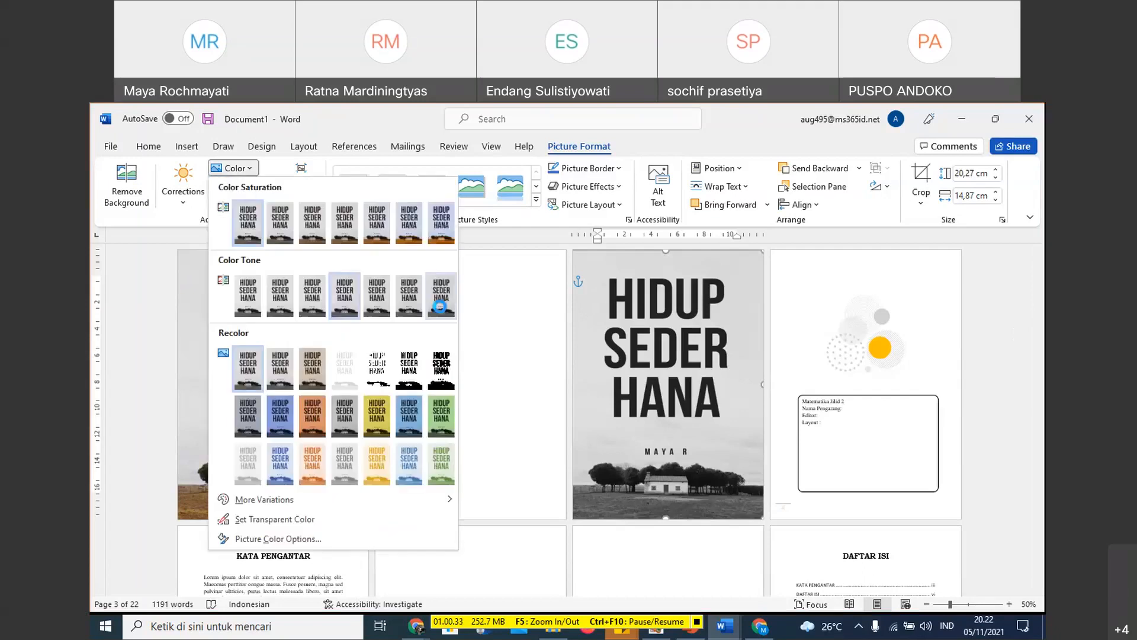
{"action": "left_click", "coordinate": [706, 355]}
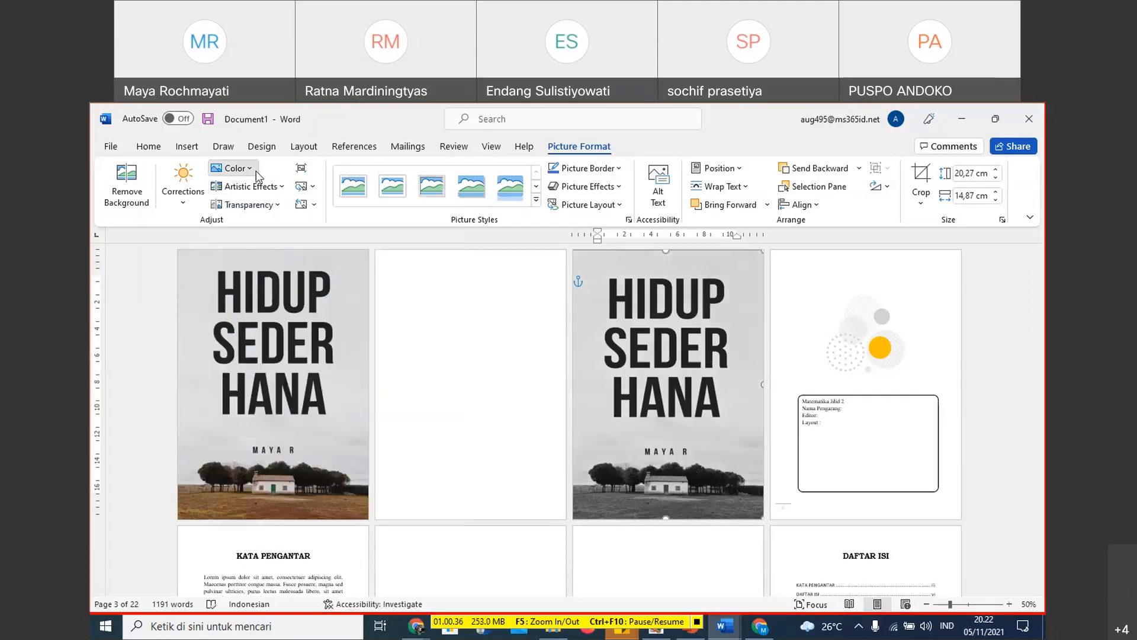
- Recolor the third-page cover picture as Black and White: 50% after trying a light blue recolor
{"action": "left_click", "coordinate": [235, 168]}
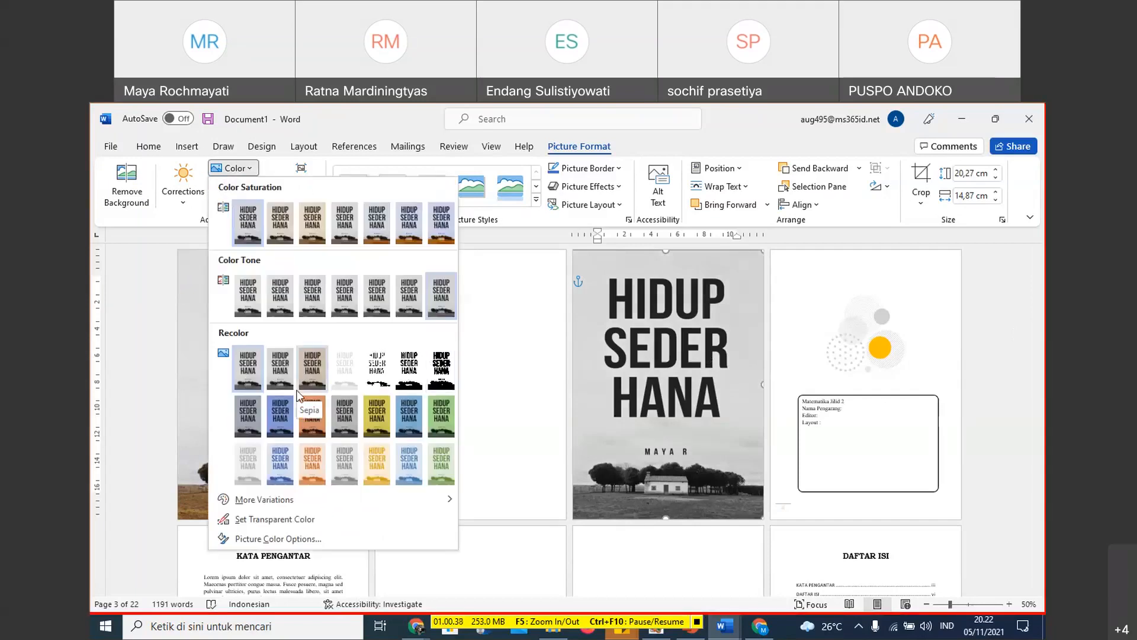
{"action": "left_click", "coordinate": [292, 447]}
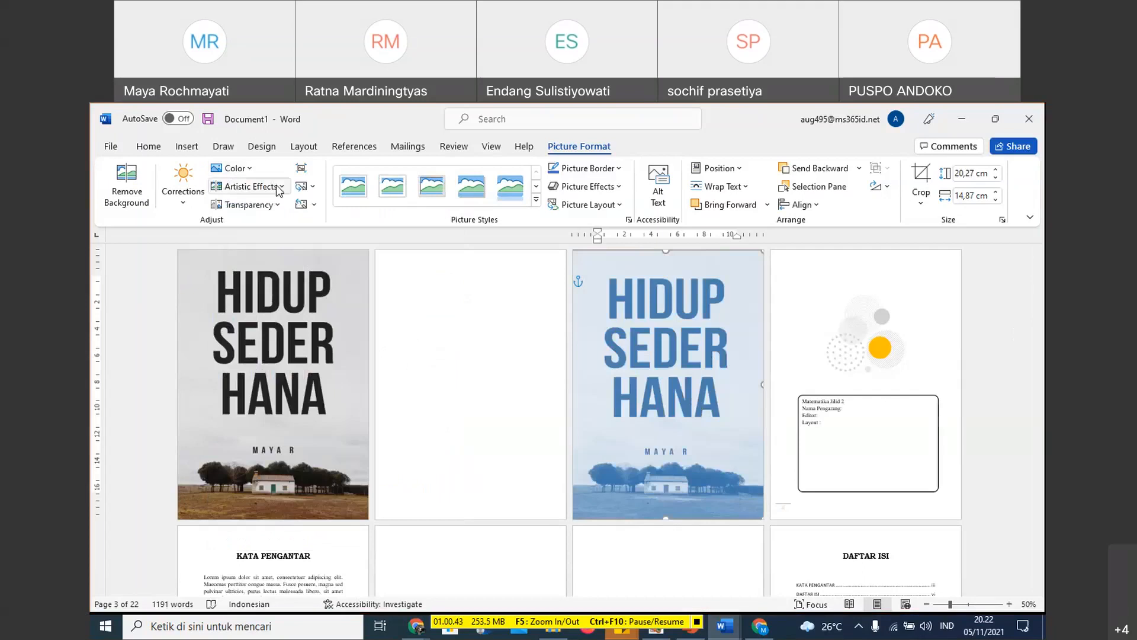
{"action": "left_click", "coordinate": [235, 168]}
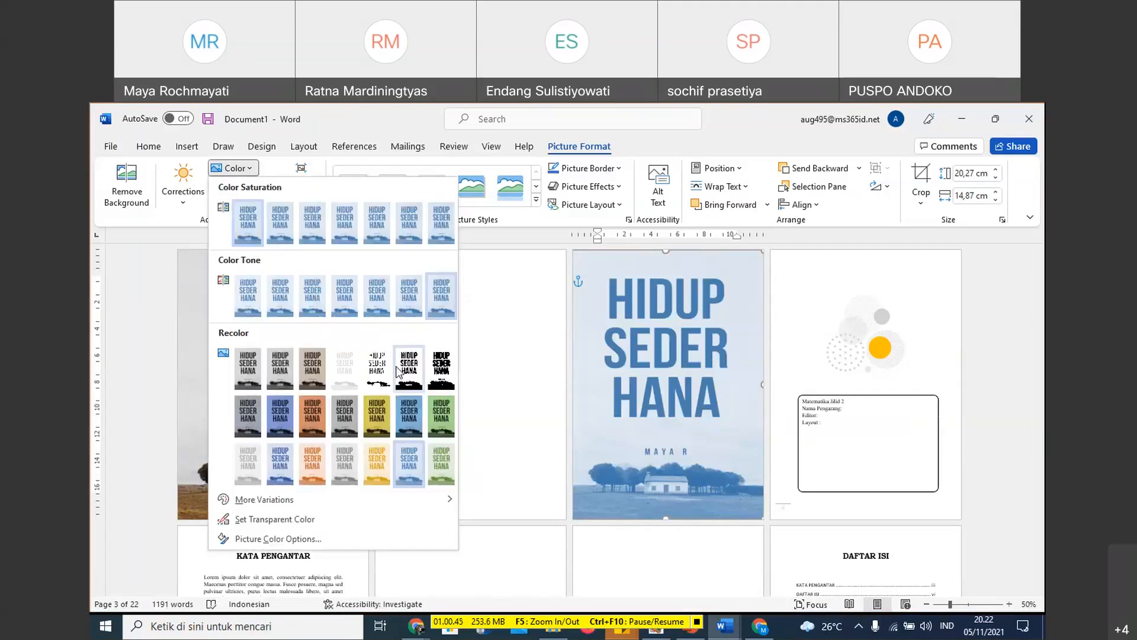
{"action": "key", "text": "Escape"}
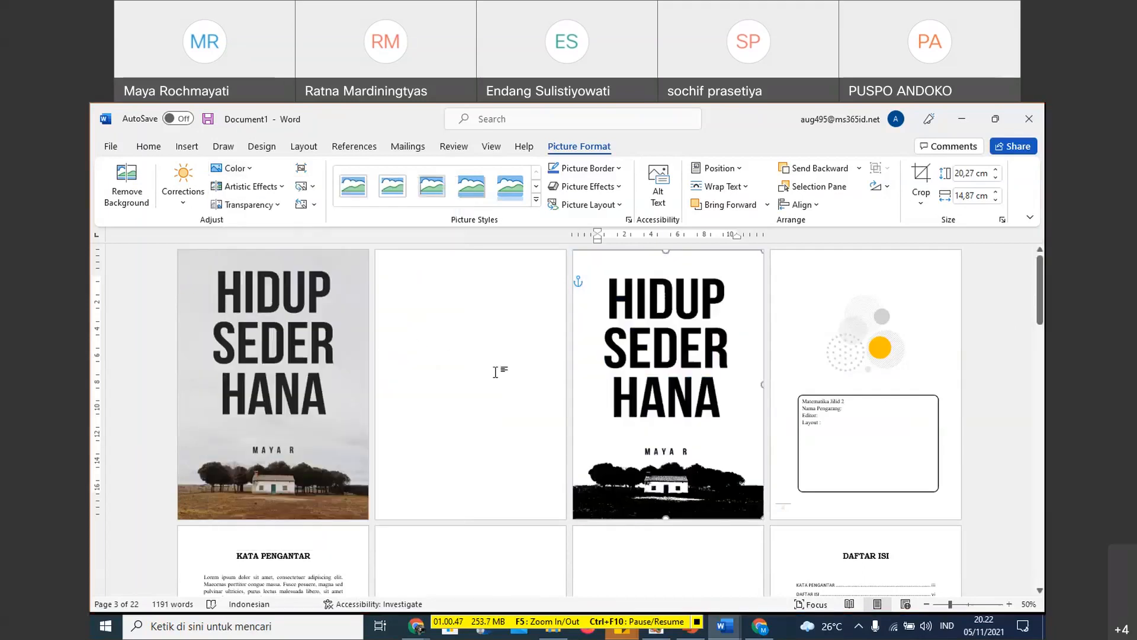
{"action": "left_click", "coordinate": [987, 412]}
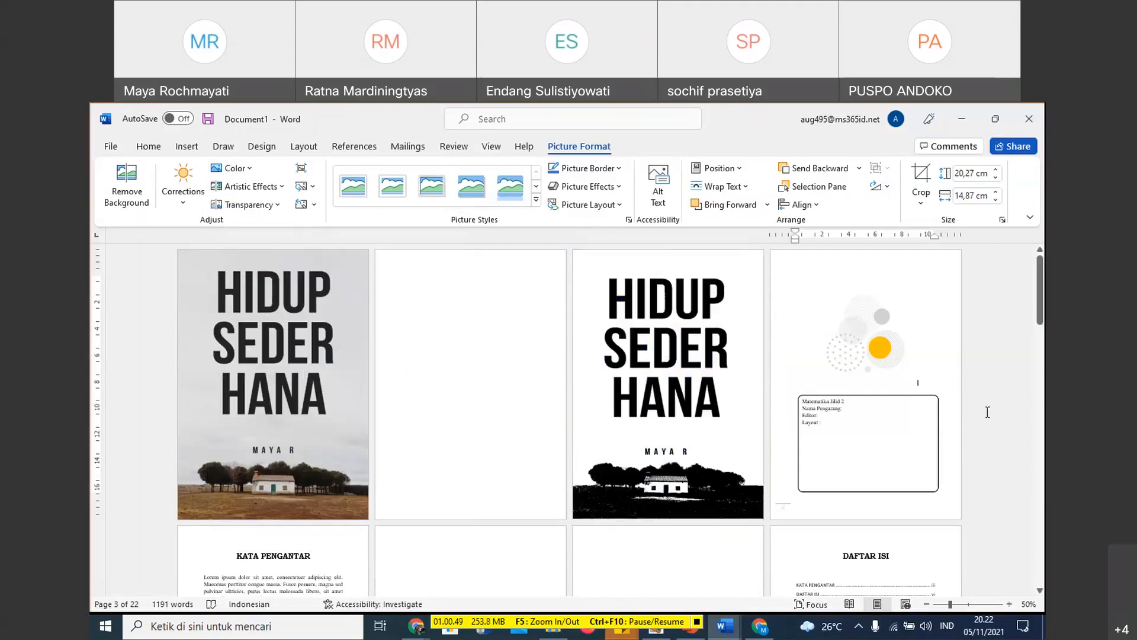
- Add a page break at the end of the document and write DAFTAR PUSTAKA on the new last page
{"action": "scroll", "coordinate": [988, 412], "scroll_direction": "down", "scroll_amount": 3}
{"action": "scroll", "coordinate": [987, 412], "scroll_direction": "down", "scroll_amount": 7}
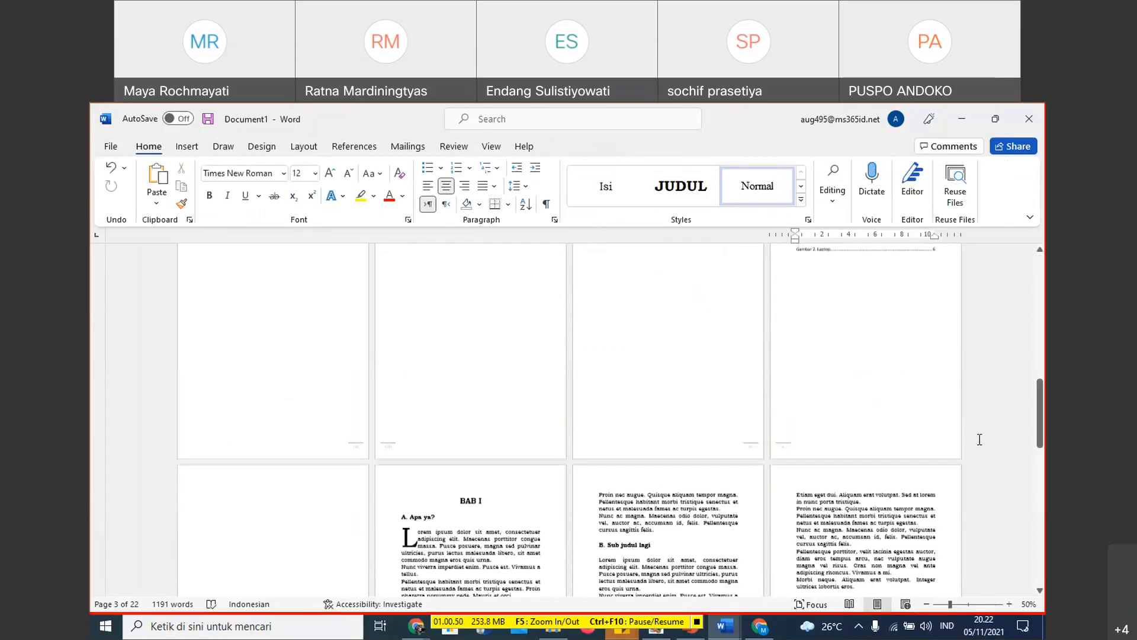
{"action": "key", "text": "ctrl+End"}
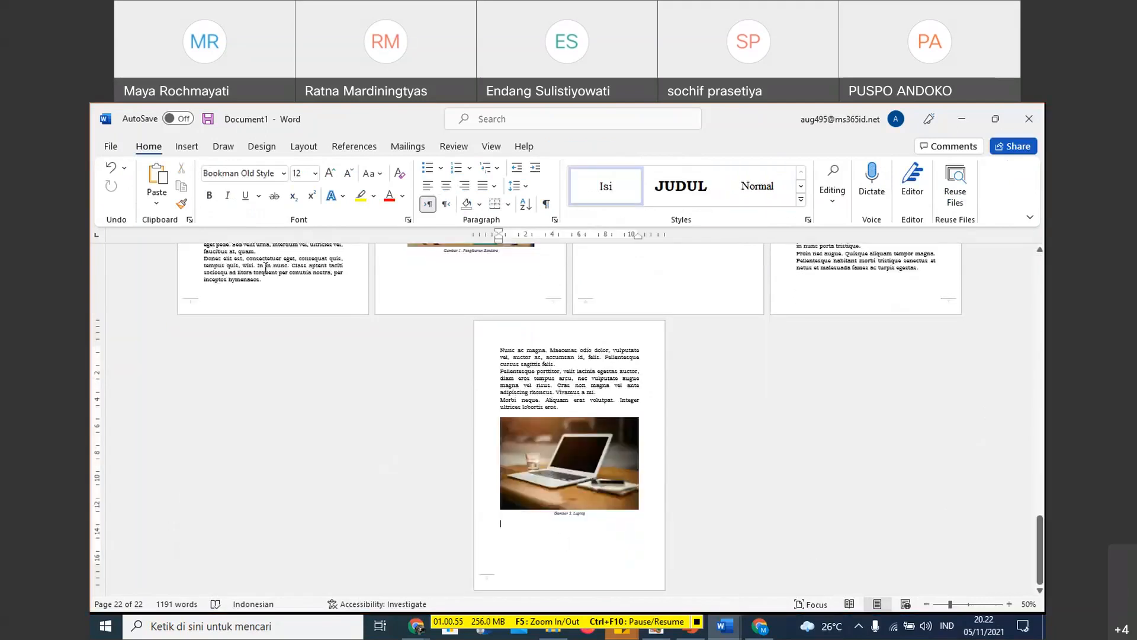
{"action": "left_click", "coordinate": [192, 148]}
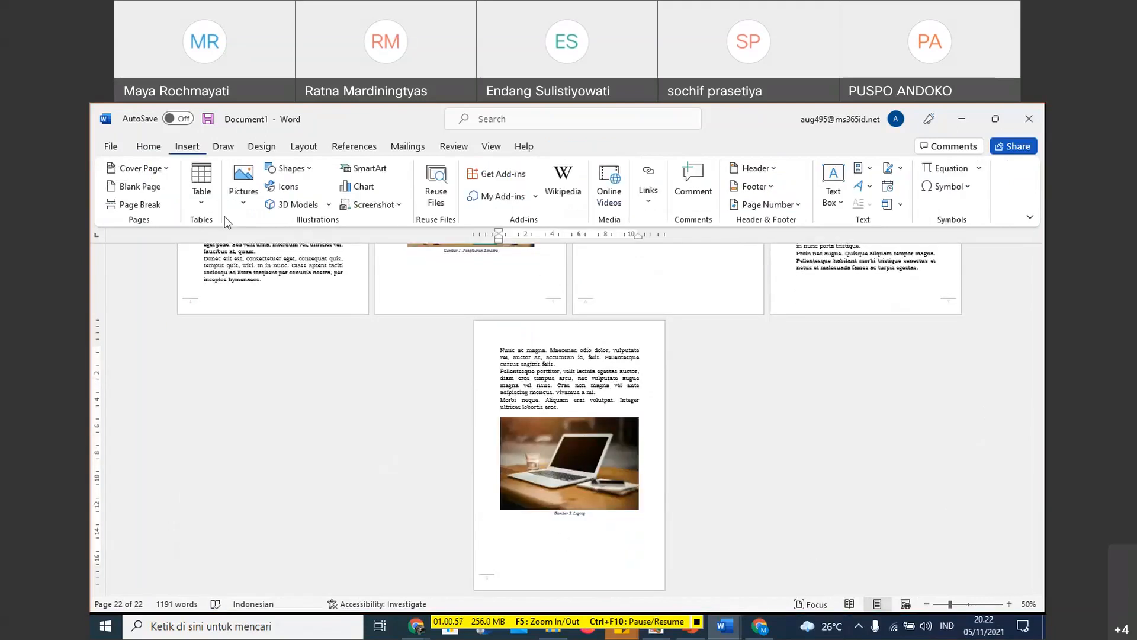
{"action": "left_click", "coordinate": [132, 205]}
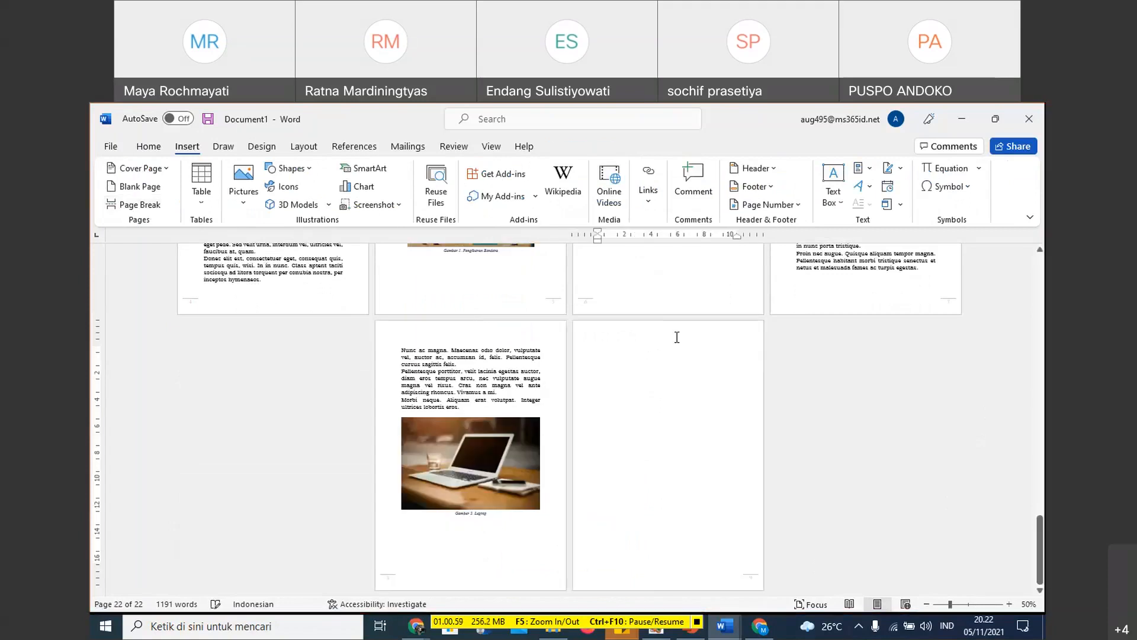
{"action": "type", "text": "DAFTAR"}
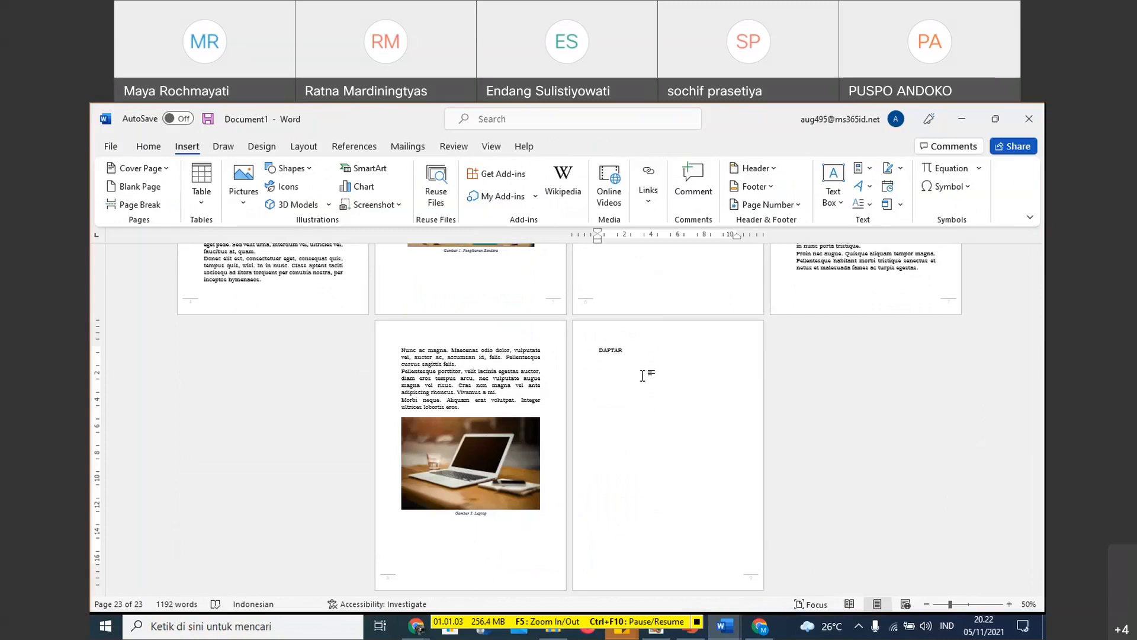
{"action": "type", "text": " PUSTAKA"}
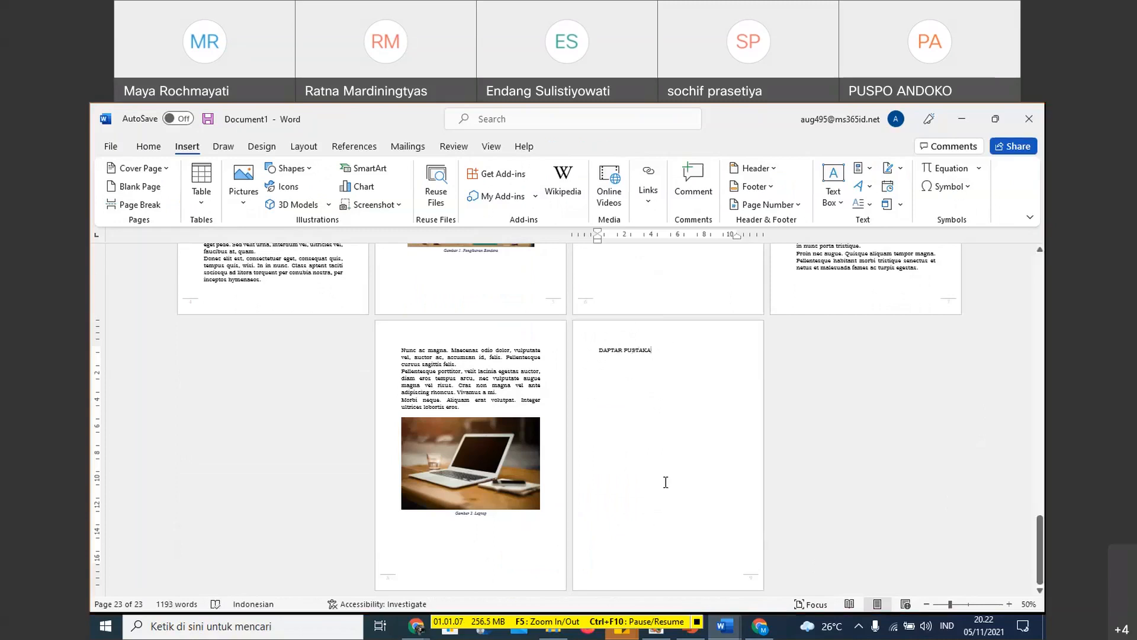
- Apply the Heading style to the DAFTAR PUSTAKA title on the last page
{"action": "left_click", "coordinate": [573, 351]}
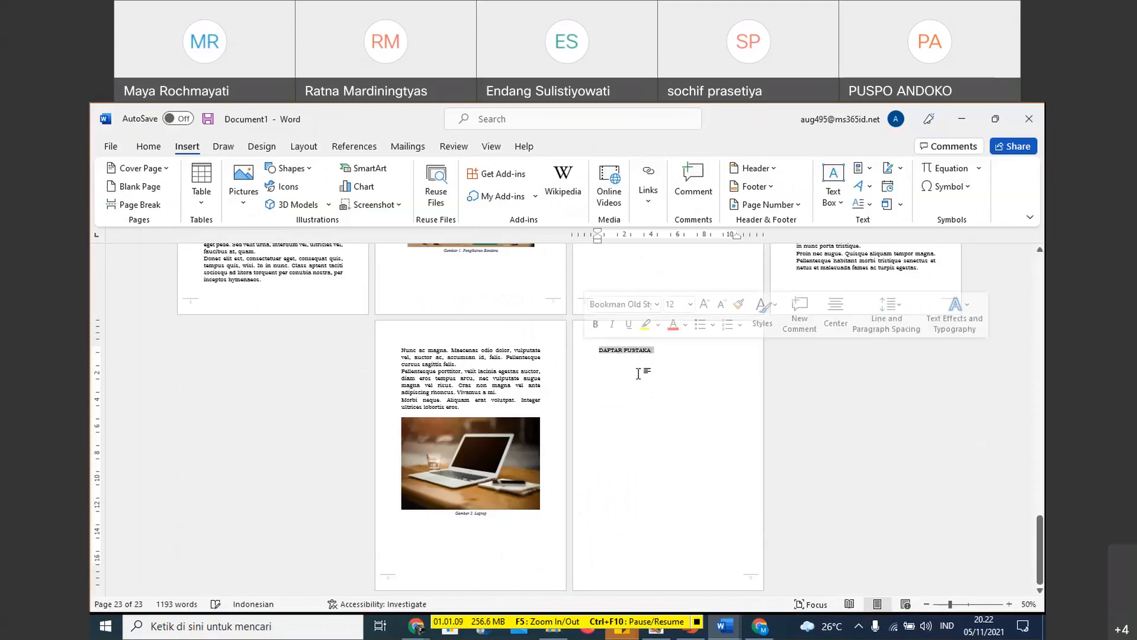
{"action": "left_click", "coordinate": [149, 147]}
{"action": "left_click", "coordinate": [800, 187]}
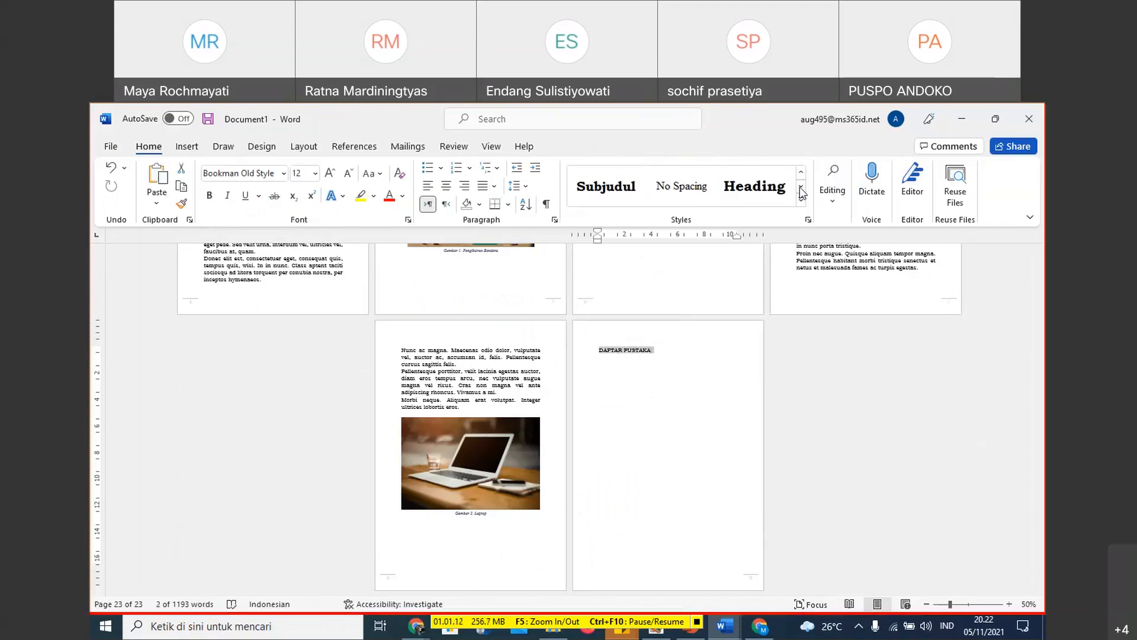
{"action": "left_click", "coordinate": [755, 186]}
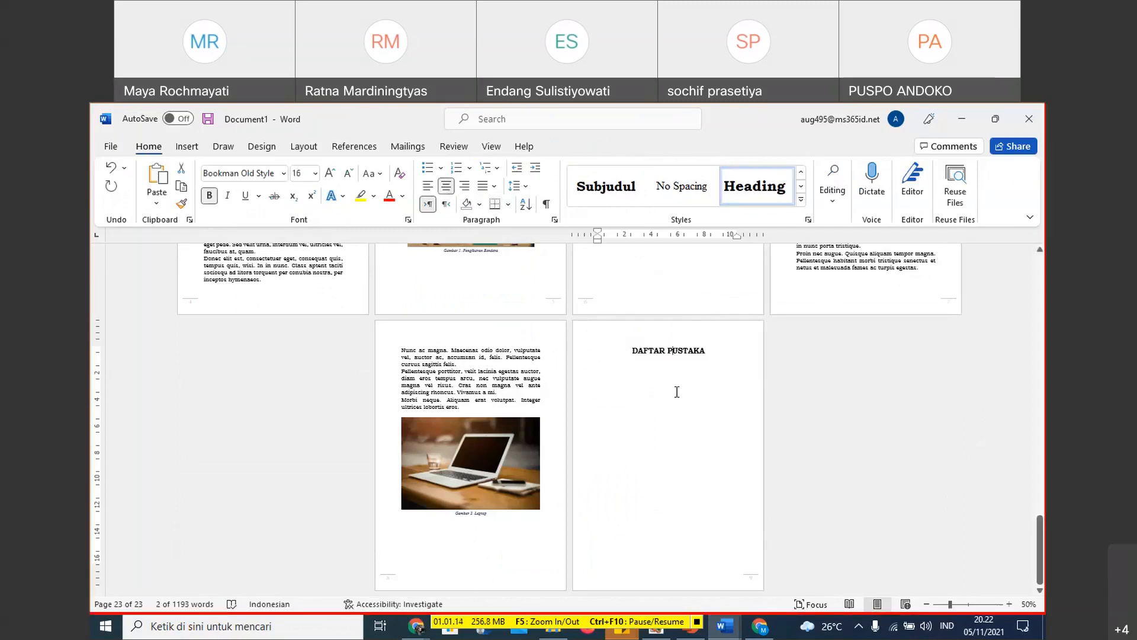
- Update the entire table of contents on the DAFTAR ISI page
{"action": "scroll", "coordinate": [992, 327], "scroll_direction": "up", "scroll_amount": 3}
{"action": "left_click_drag", "start_coordinate": [1039, 515], "coordinate": [1045, 309]}
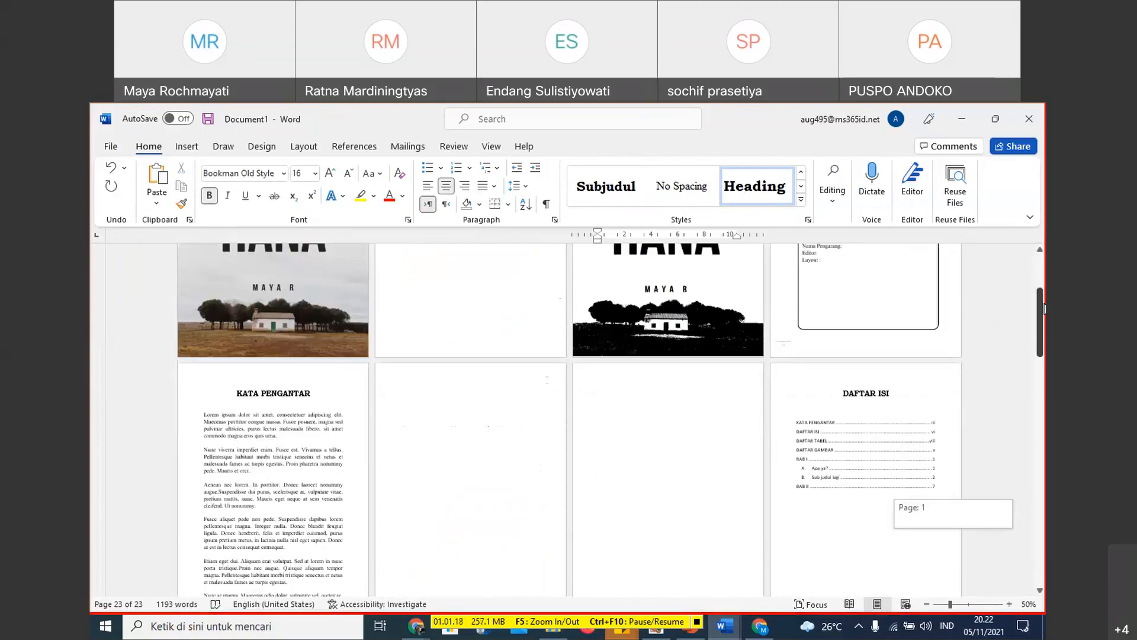
{"action": "left_click", "coordinate": [847, 414]}
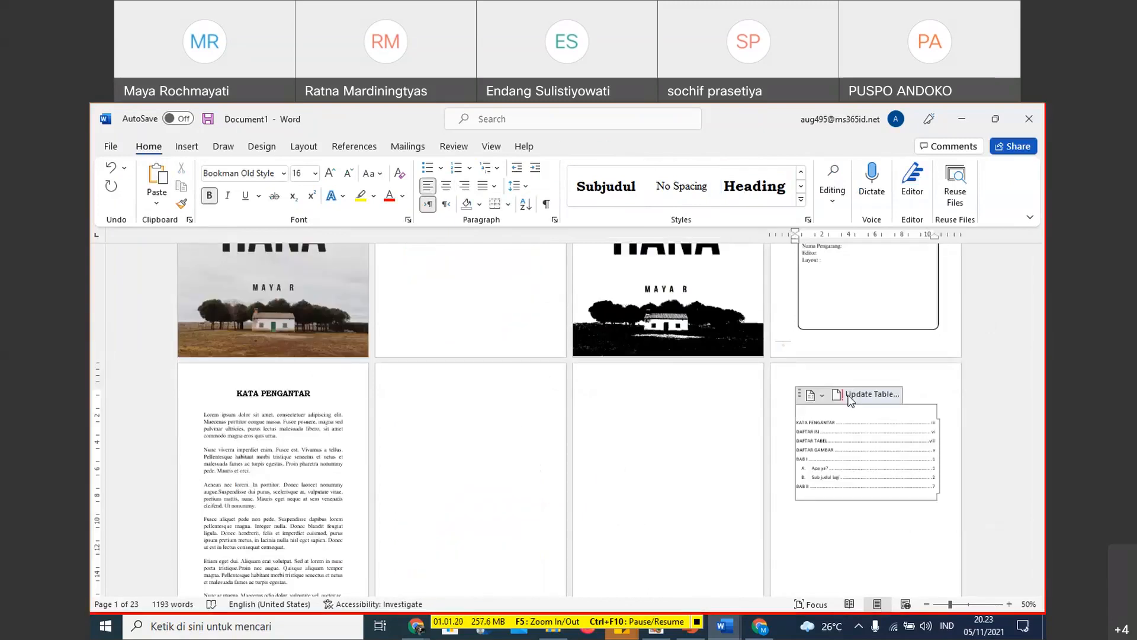
{"action": "left_click", "coordinate": [871, 394]}
{"action": "left_click", "coordinate": [569, 363]}
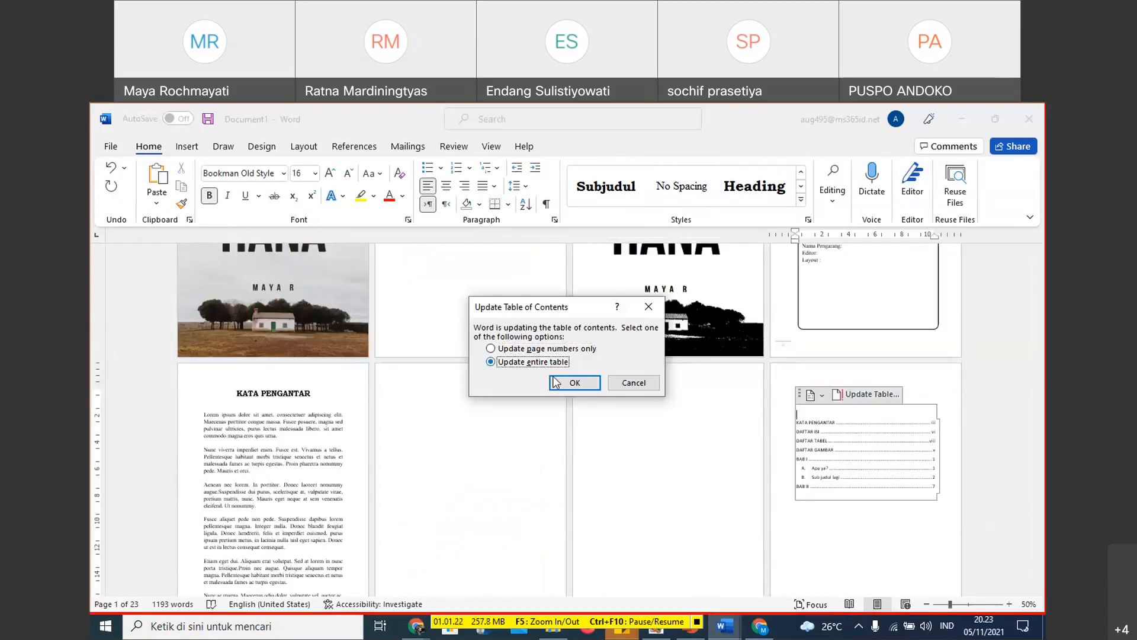
{"action": "left_click", "coordinate": [554, 383]}
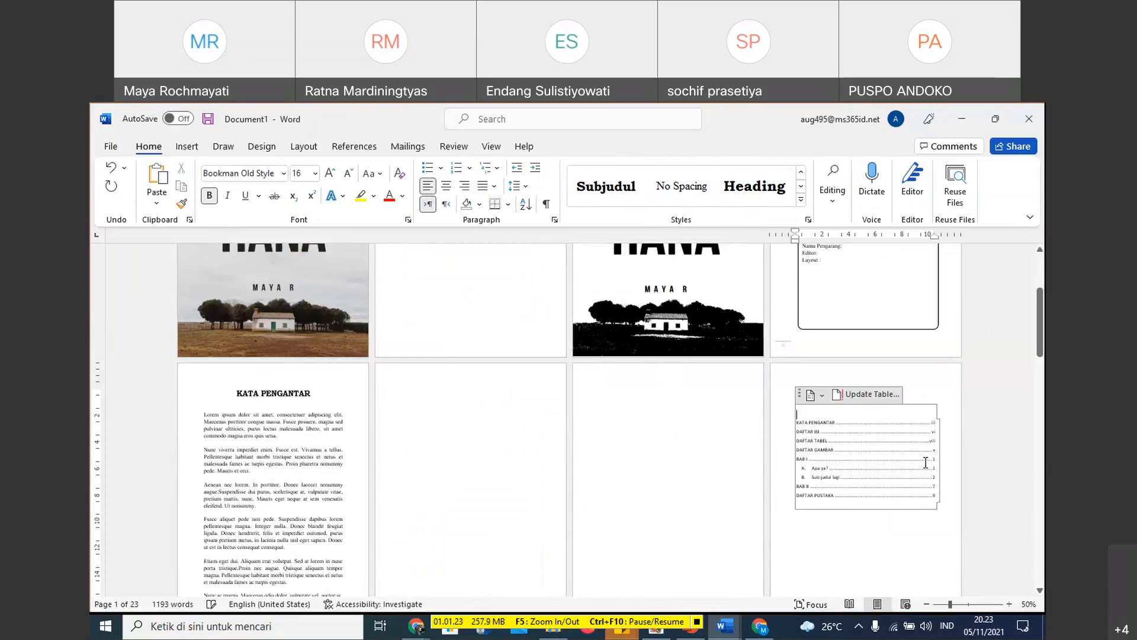
{"action": "left_click", "coordinate": [847, 504]}
{"action": "scroll", "coordinate": [972, 456], "scroll_direction": "up", "scroll_amount": 3}
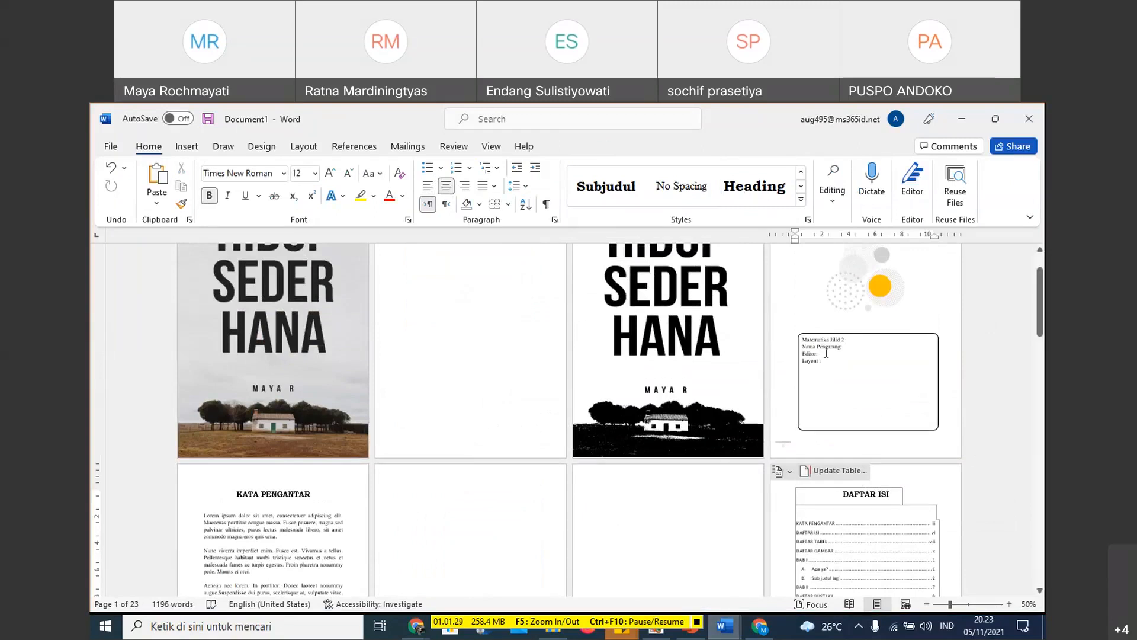
- Review the book's page layout from the covers and contents lists through the chapters to the DAFTAR PUSTAKA page
{"action": "scroll", "coordinate": [981, 352], "scroll_direction": "down", "scroll_amount": 5}
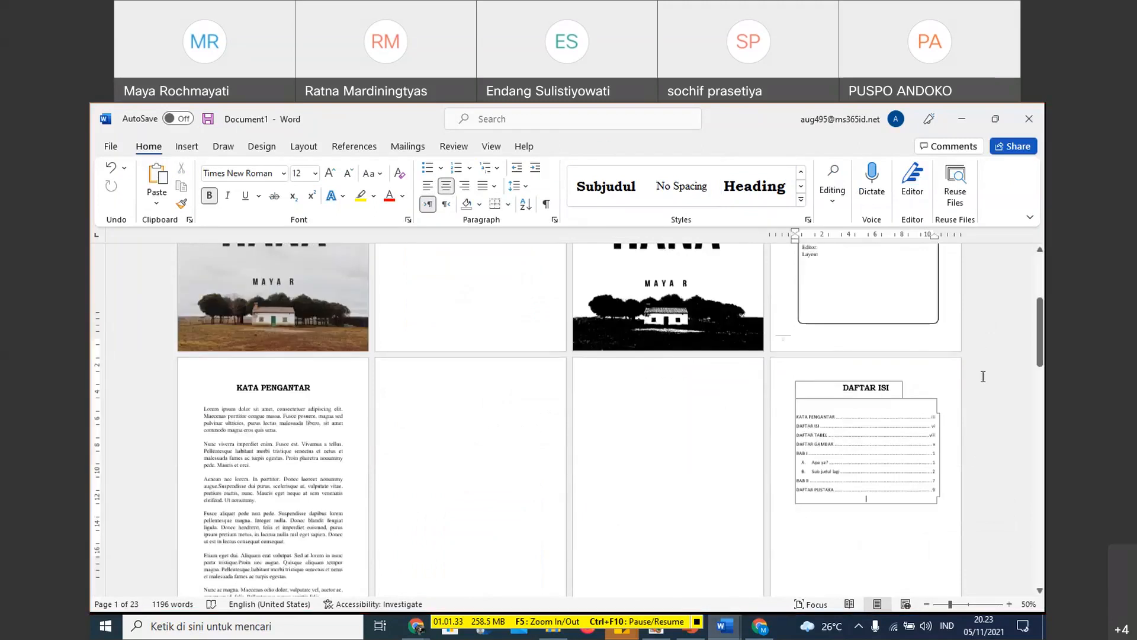
{"action": "scroll", "coordinate": [985, 365], "scroll_direction": "down", "scroll_amount": 2}
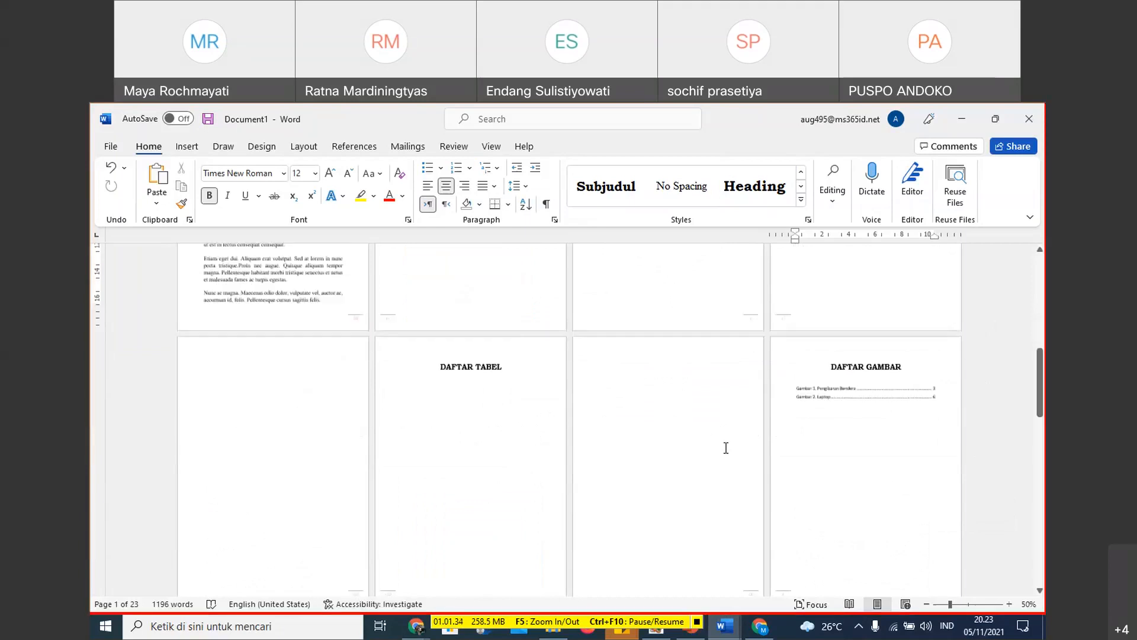
{"action": "scroll", "coordinate": [545, 410], "scroll_direction": "down", "scroll_amount": 1}
{"action": "scroll", "coordinate": [546, 410], "scroll_direction": "down", "scroll_amount": 3}
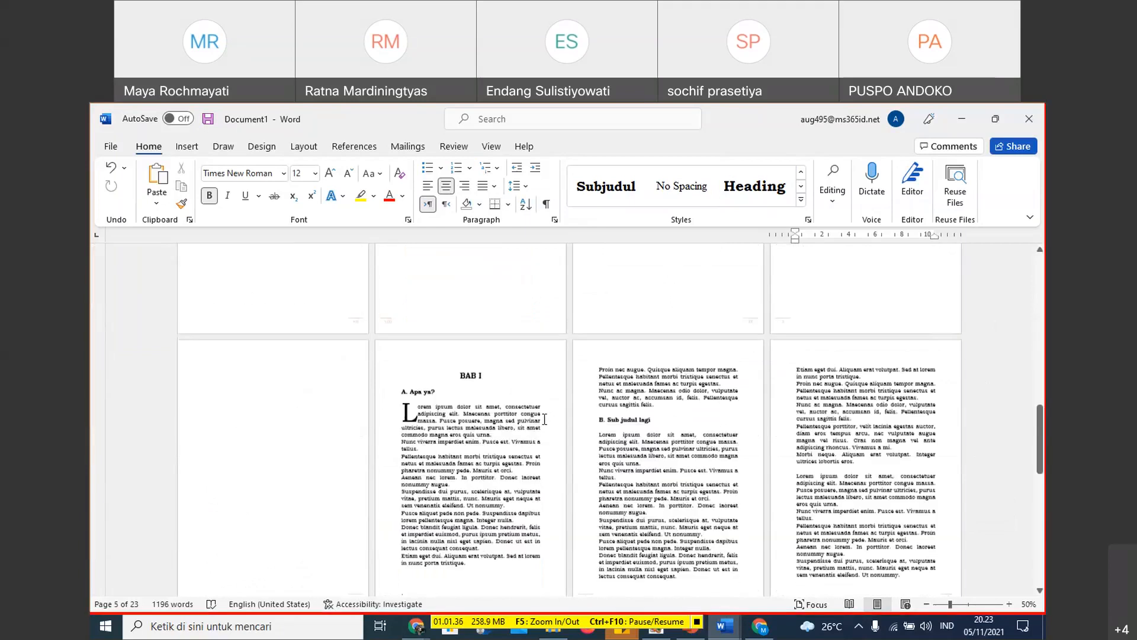
{"action": "scroll", "coordinate": [545, 419], "scroll_direction": "down", "scroll_amount": 4}
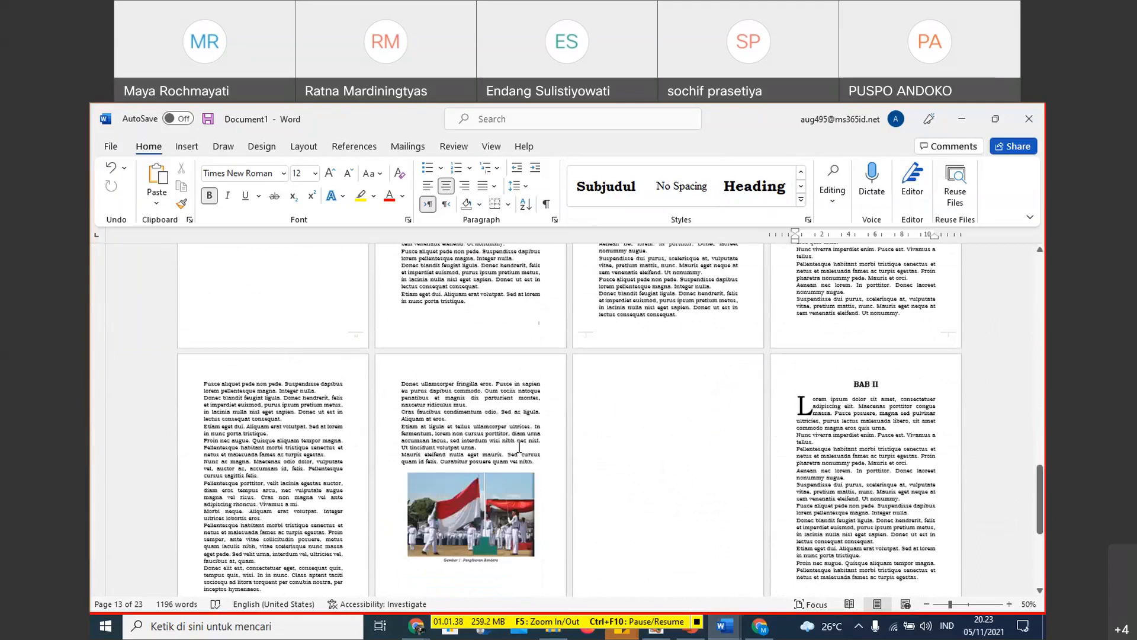
{"action": "scroll", "coordinate": [520, 448], "scroll_direction": "down", "scroll_amount": 3}
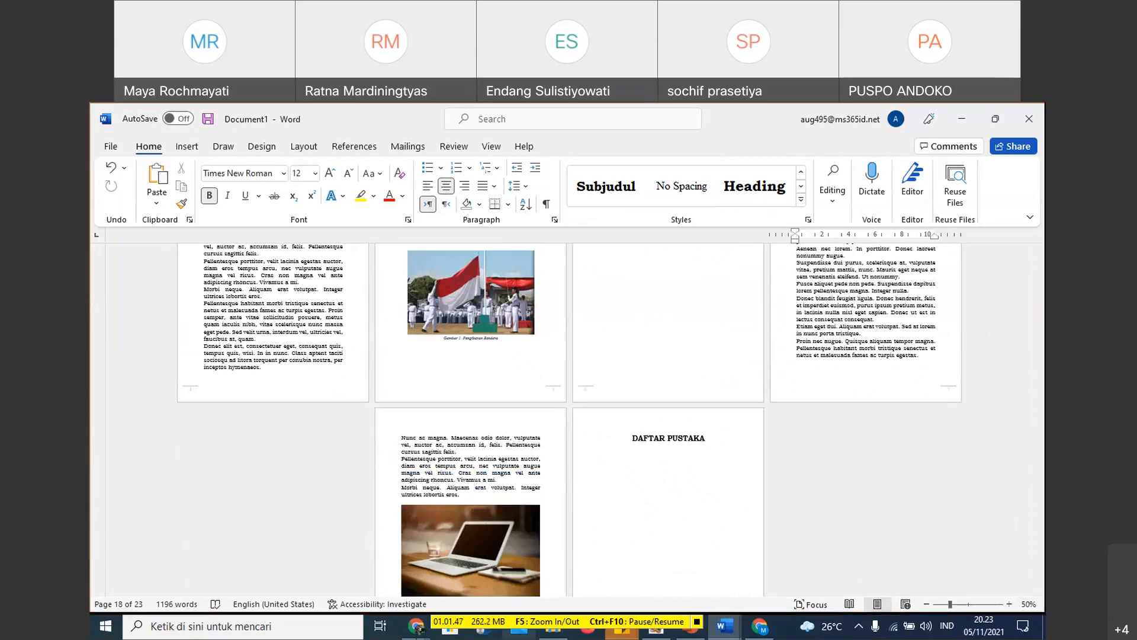
{"action": "left_click", "coordinate": [417, 626]}
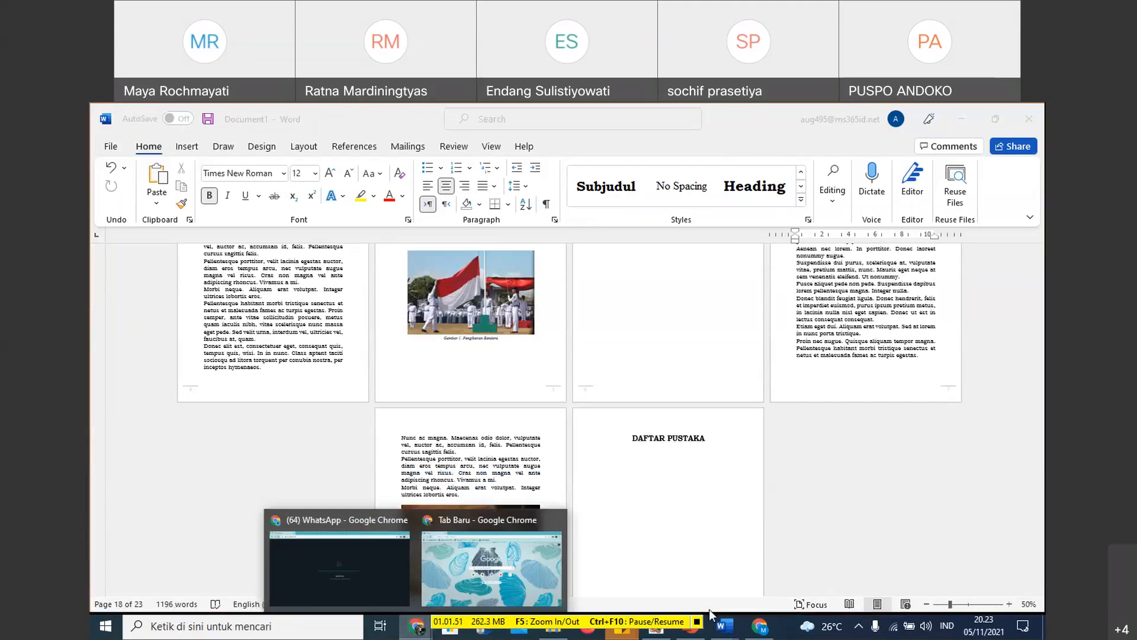
{"action": "left_click", "coordinate": [636, 573]}
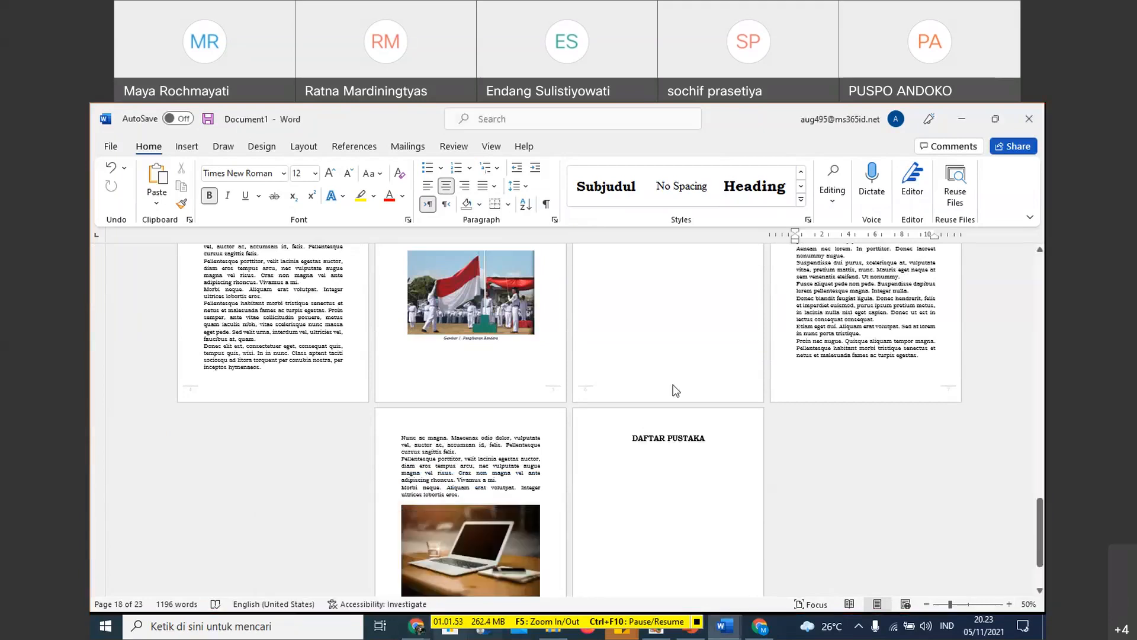